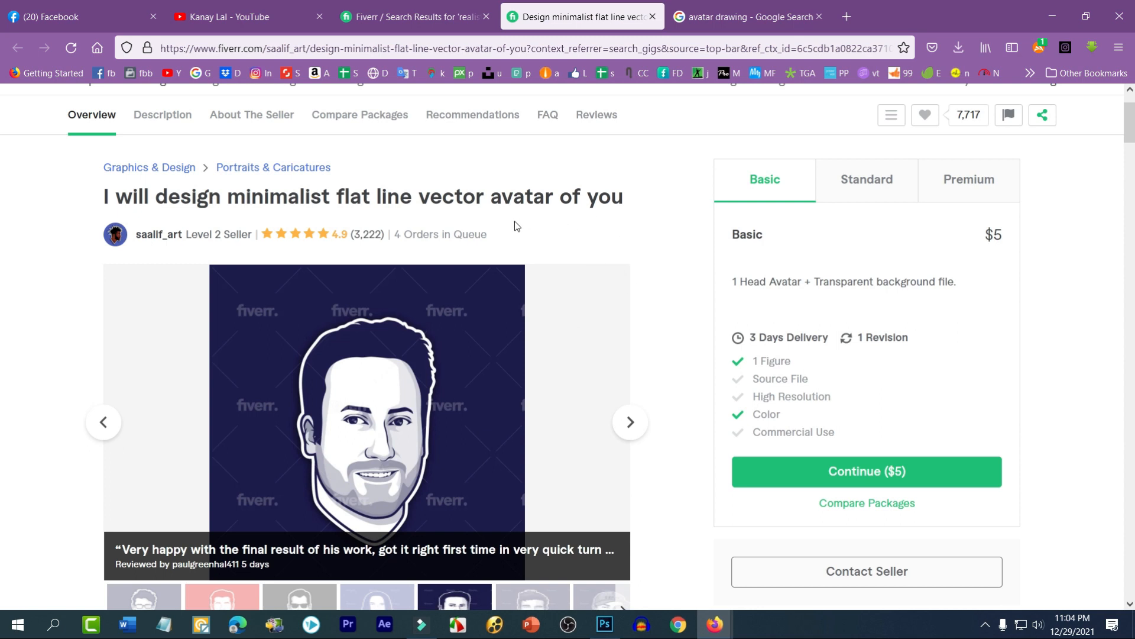
- Look through the minimalist flat line vector avatar gig, including its sample images, reviews and seller details
{"action": "scroll", "coordinate": [464, 224], "scroll_direction": "down", "scroll_amount": 1}
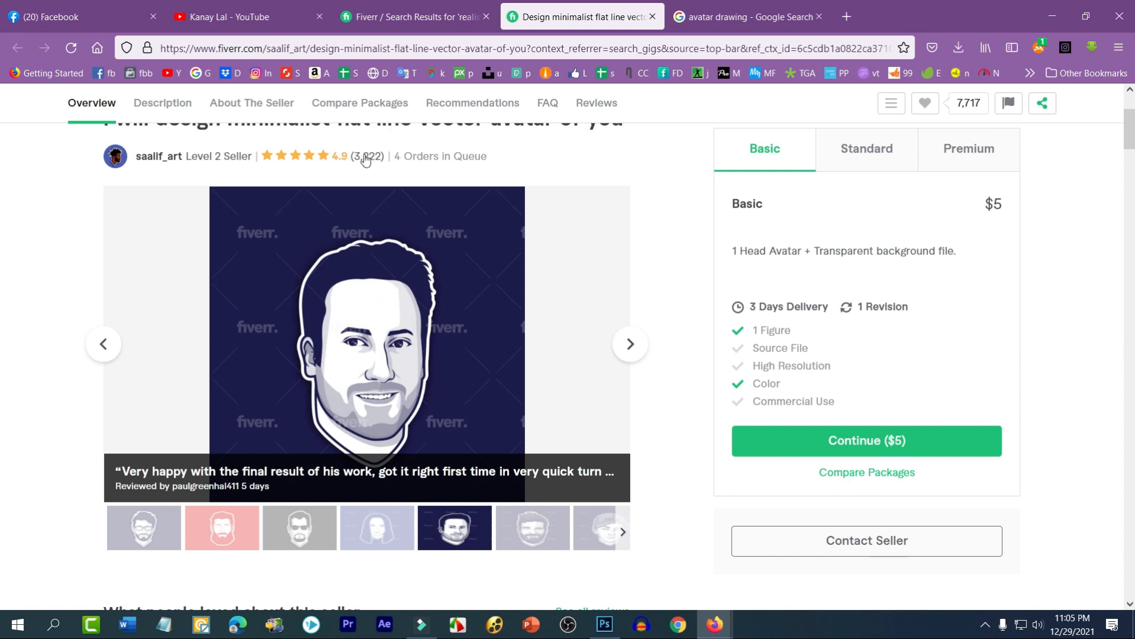
{"action": "scroll", "coordinate": [371, 168], "scroll_direction": "down", "scroll_amount": 15}
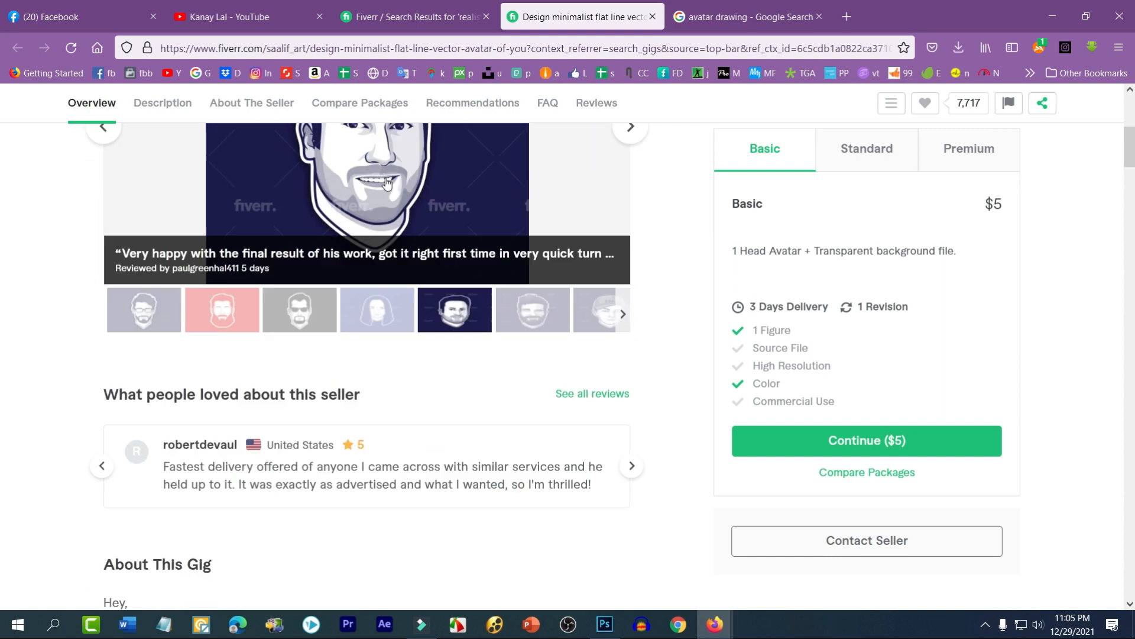
{"action": "scroll", "coordinate": [181, 381], "scroll_direction": "down", "scroll_amount": 6}
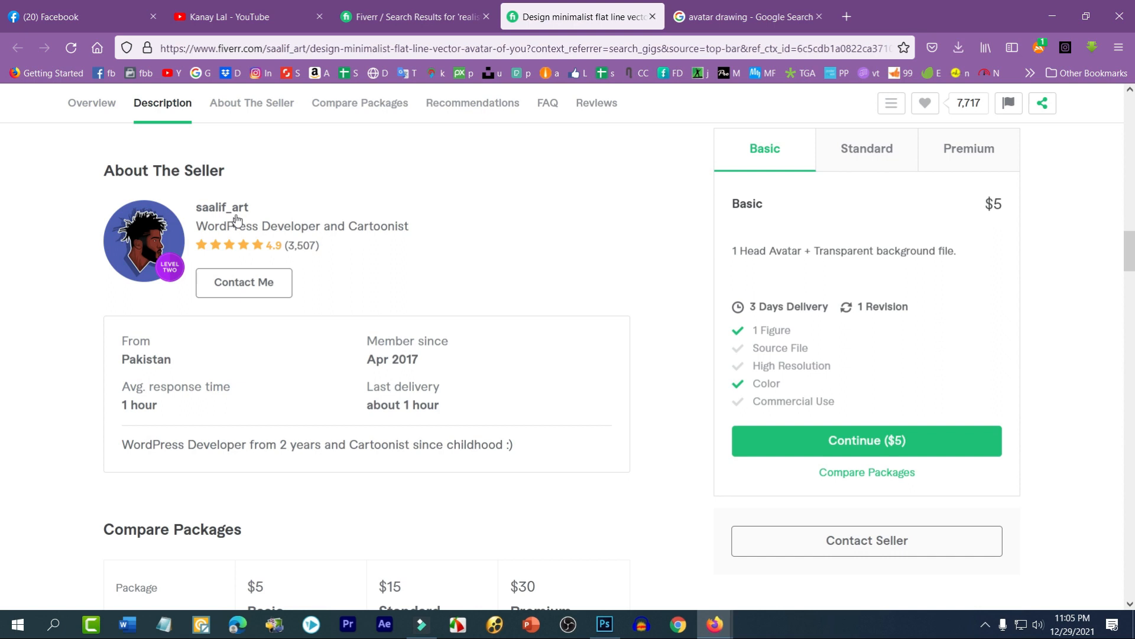
{"action": "left_click_drag", "start_coordinate": [288, 241], "coordinate": [327, 246]}
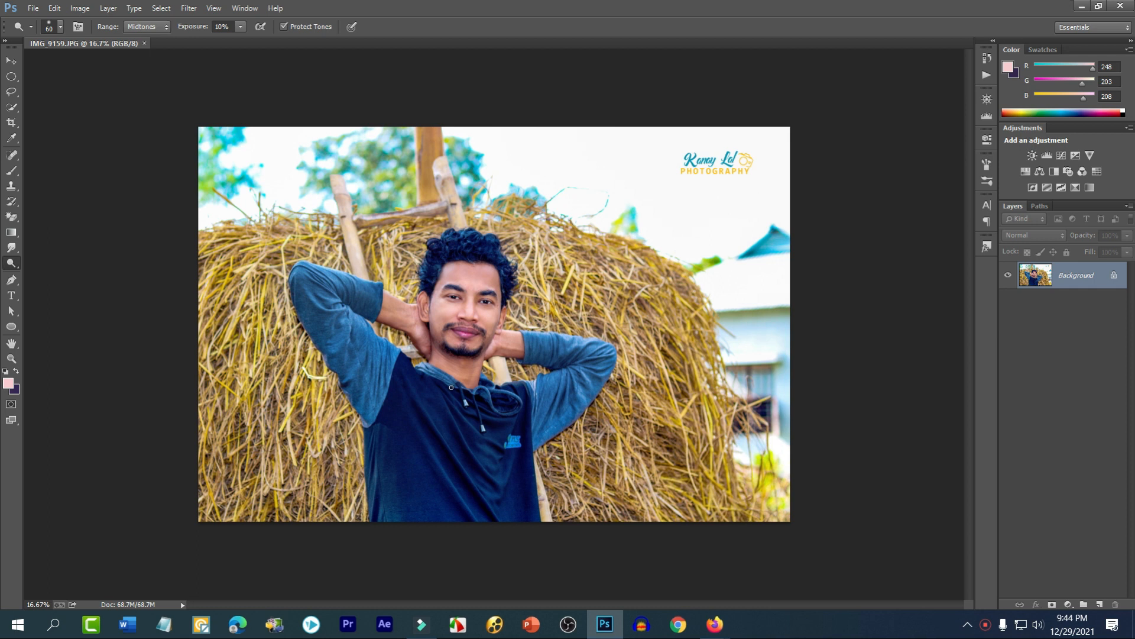
- Examine the portrait photo IMG_9159.JPG up close, especially the face and eyes
{"action": "scroll", "coordinate": [450, 384], "scroll_direction": "up", "scroll_amount": 4}
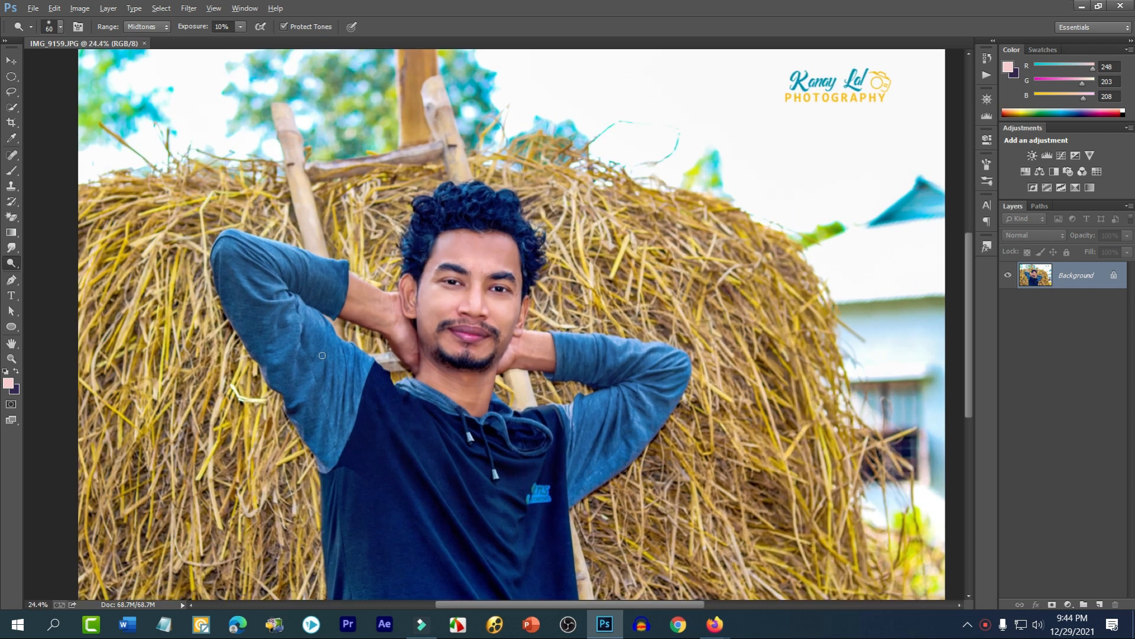
{"action": "scroll", "coordinate": [322, 355], "scroll_direction": "up", "scroll_amount": 3}
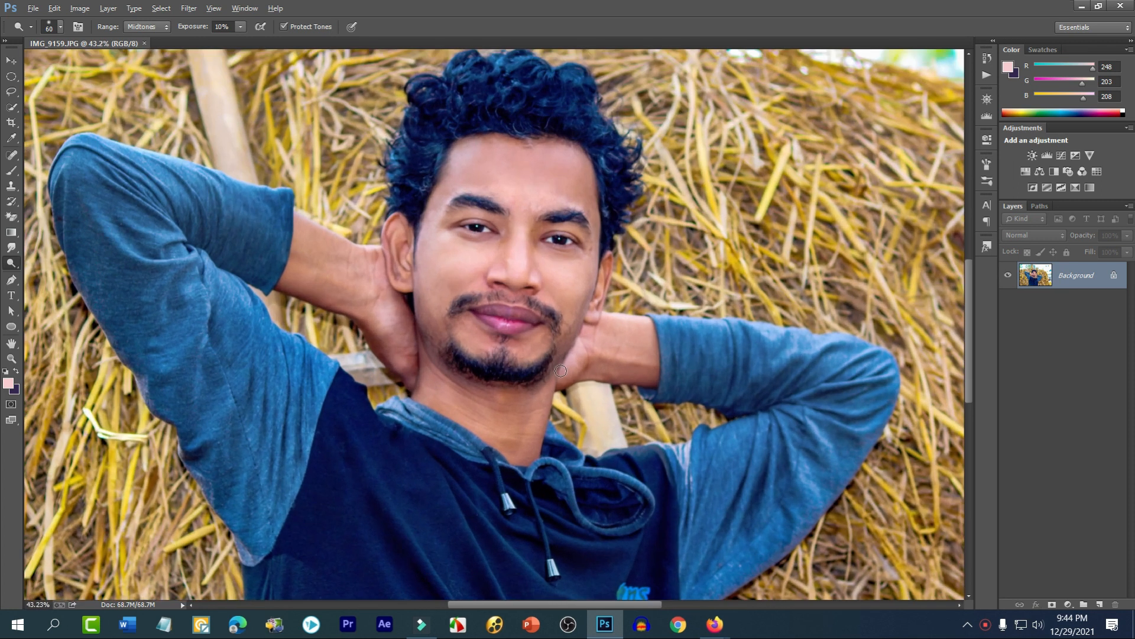
{"action": "scroll", "coordinate": [560, 383], "scroll_direction": "up", "scroll_amount": 2}
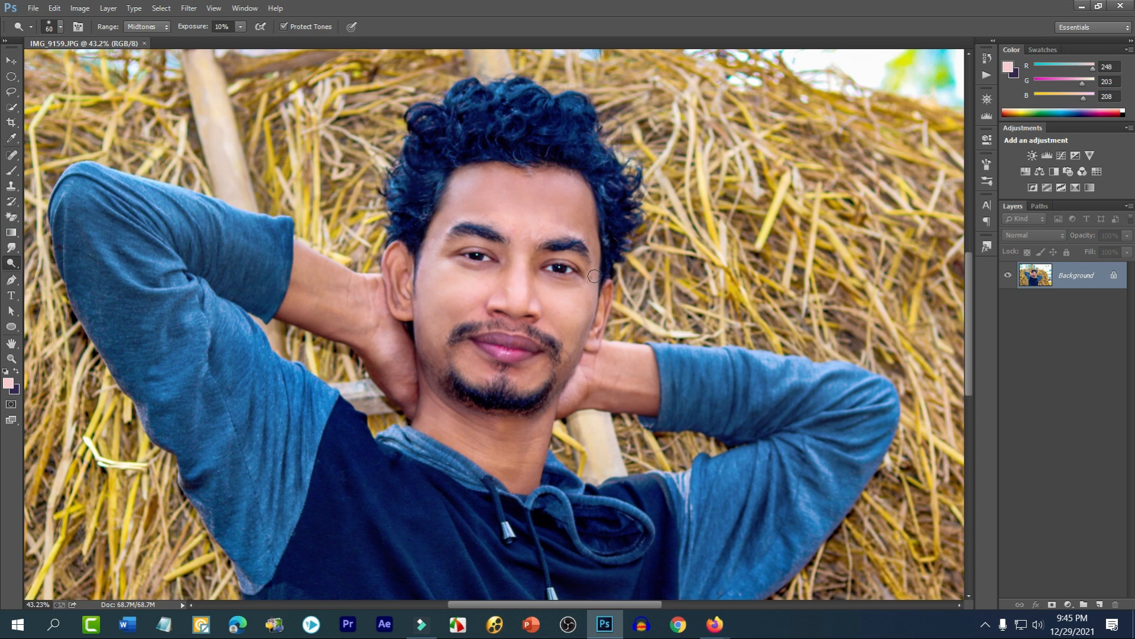
{"action": "scroll", "coordinate": [594, 278], "scroll_direction": "up", "scroll_amount": 3}
{"action": "scroll", "coordinate": [474, 248], "scroll_direction": "up", "scroll_amount": 3}
{"action": "scroll", "coordinate": [470, 255], "scroll_direction": "up", "scroll_amount": 6}
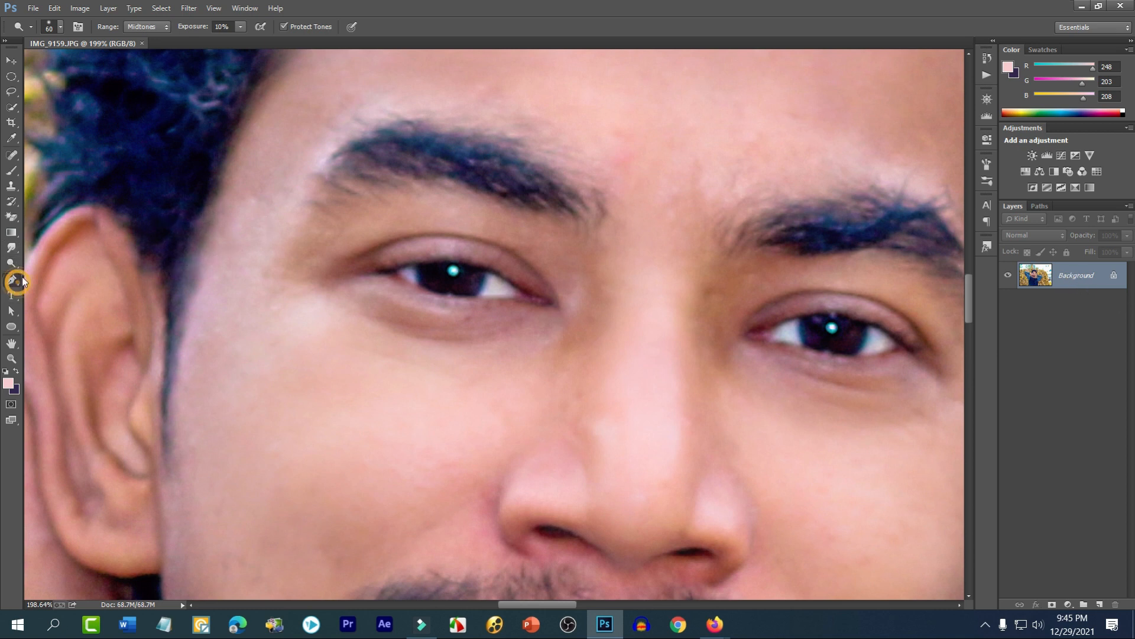
{"action": "left_click", "coordinate": [11, 280]}
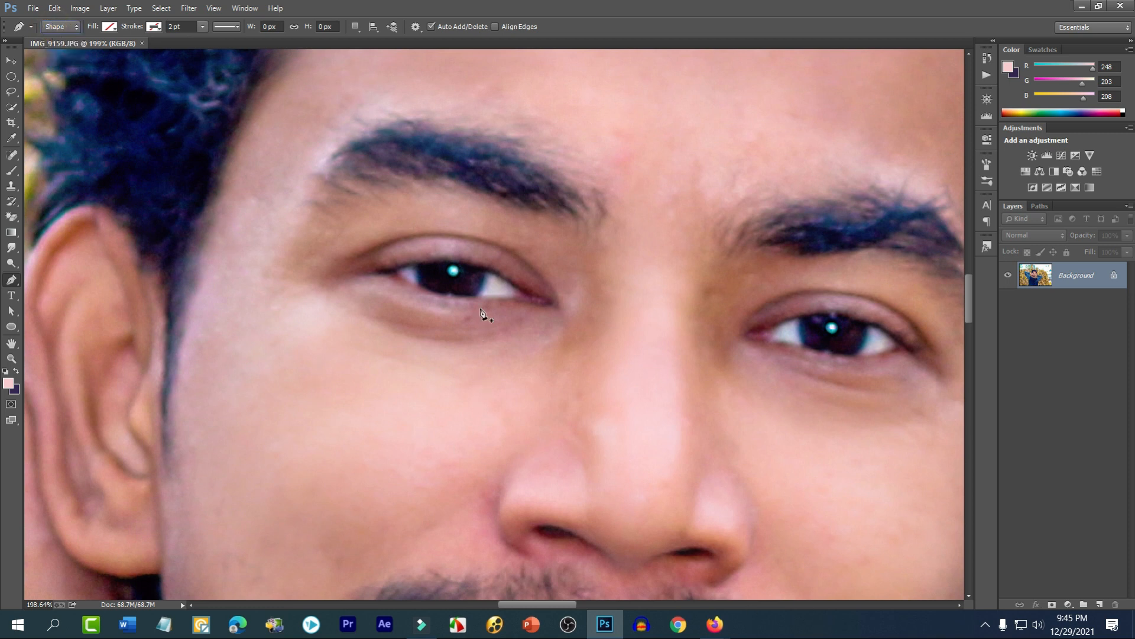
{"action": "key", "text": "alt"}
{"action": "left_click", "coordinate": [11, 60]}
{"action": "scroll", "coordinate": [513, 279], "scroll_direction": "down", "scroll_amount": 5}
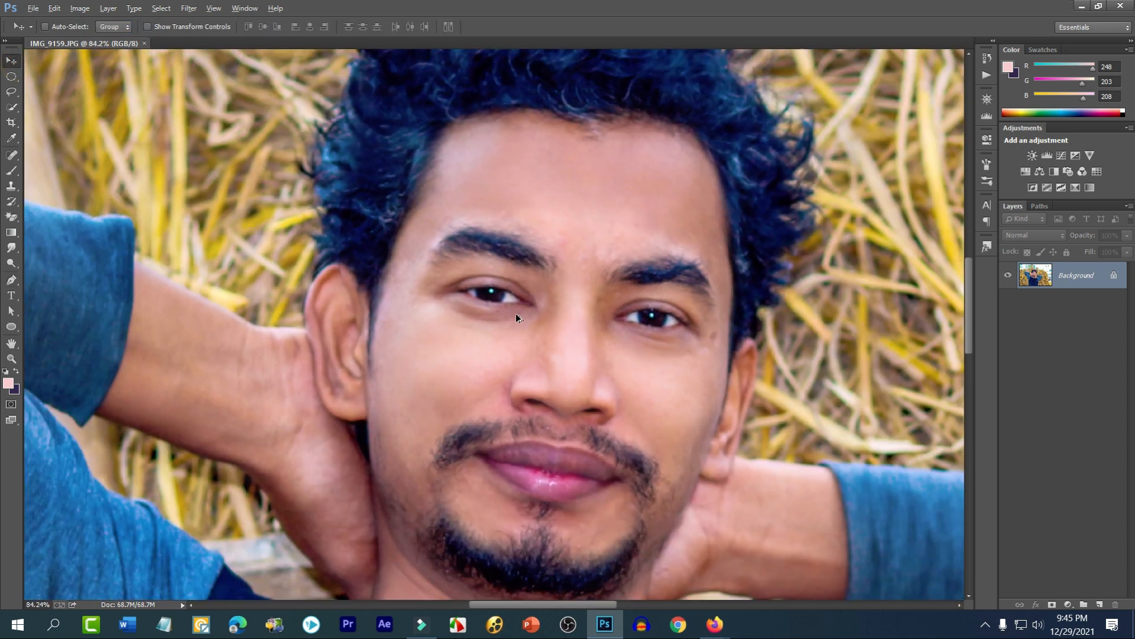
{"action": "scroll", "coordinate": [492, 253], "scroll_direction": "up", "scroll_amount": 4}
{"action": "scroll", "coordinate": [490, 251], "scroll_direction": "down", "scroll_amount": 4}
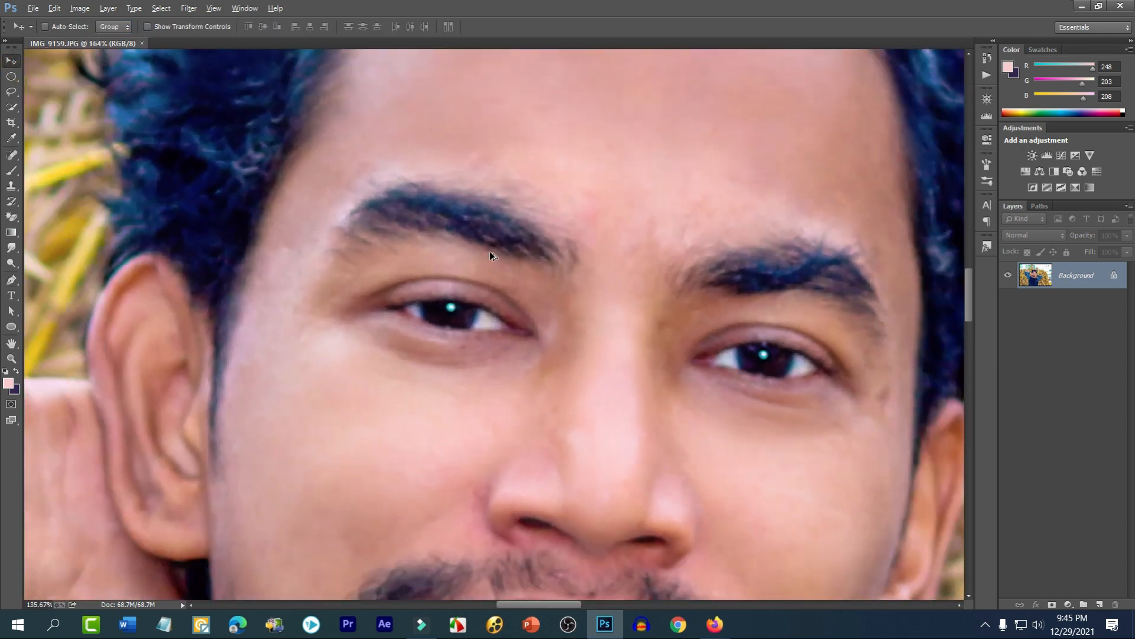
{"action": "scroll", "coordinate": [509, 272], "scroll_direction": "down", "scroll_amount": 2}
{"action": "scroll", "coordinate": [519, 275], "scroll_direction": "up", "scroll_amount": 4}
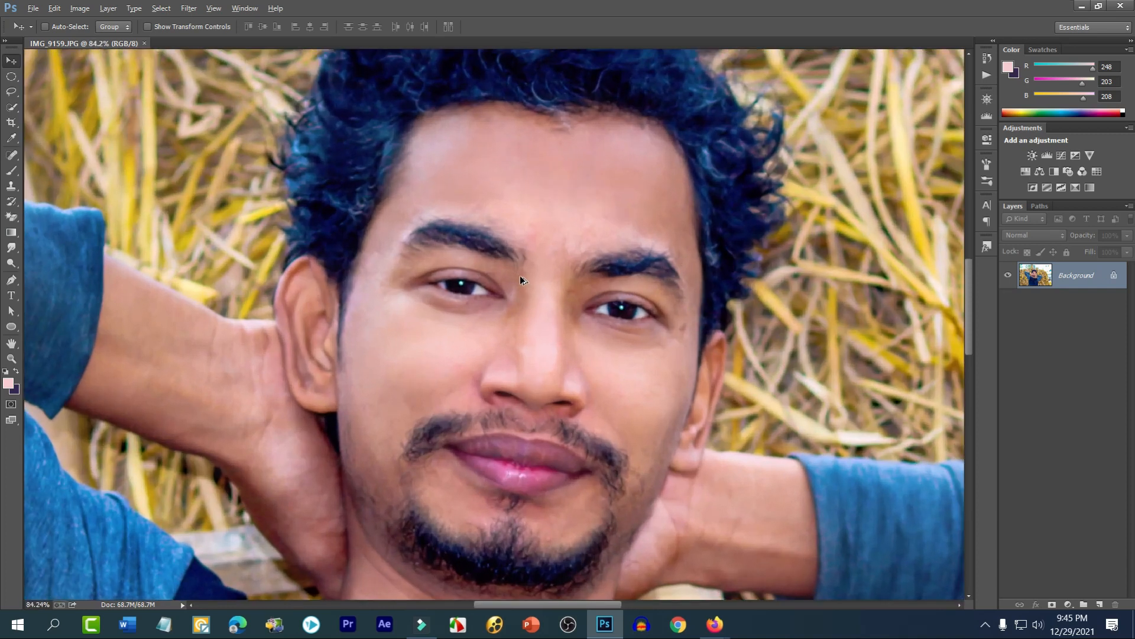
{"action": "scroll", "coordinate": [498, 258], "scroll_direction": "up", "scroll_amount": 4}
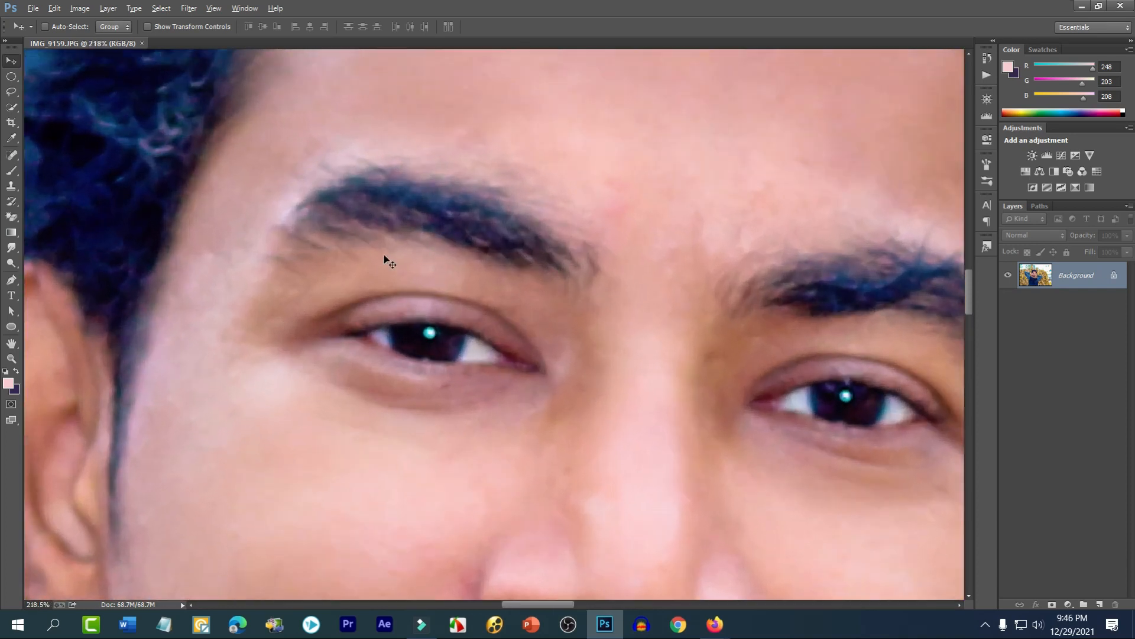
- Trace the eye beside the visible ear as a closed Pen shape, curving along its lower and upper lids
{"action": "key", "text": "alt"}
{"action": "left_click", "coordinate": [12, 281]}
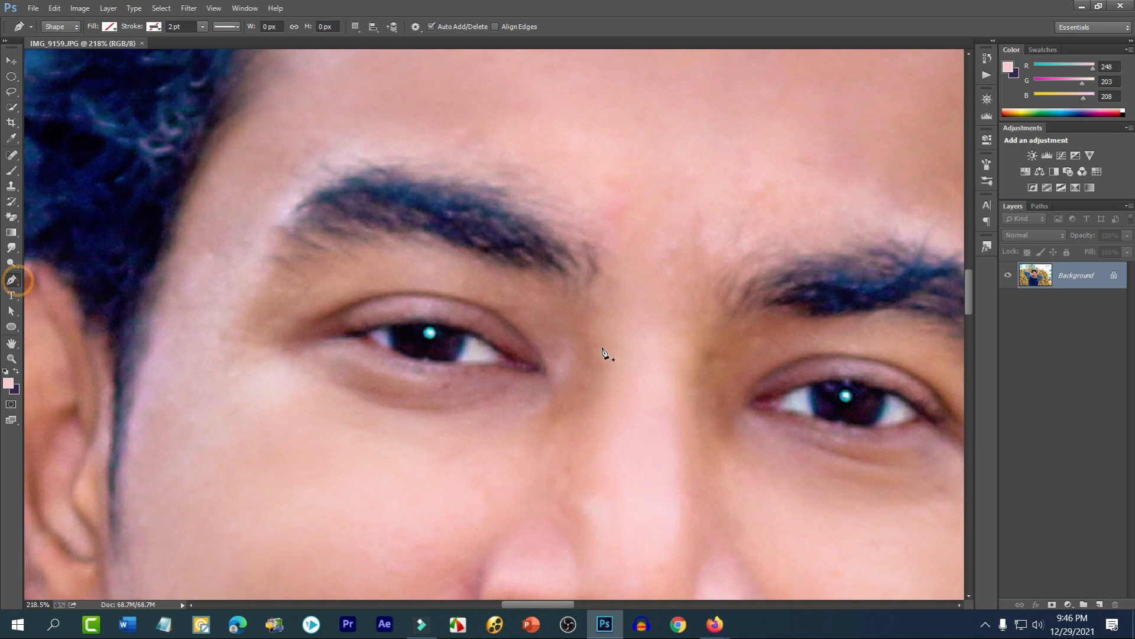
{"action": "scroll", "coordinate": [480, 367], "scroll_direction": "up", "scroll_amount": 2}
{"action": "key", "text": "alt"}
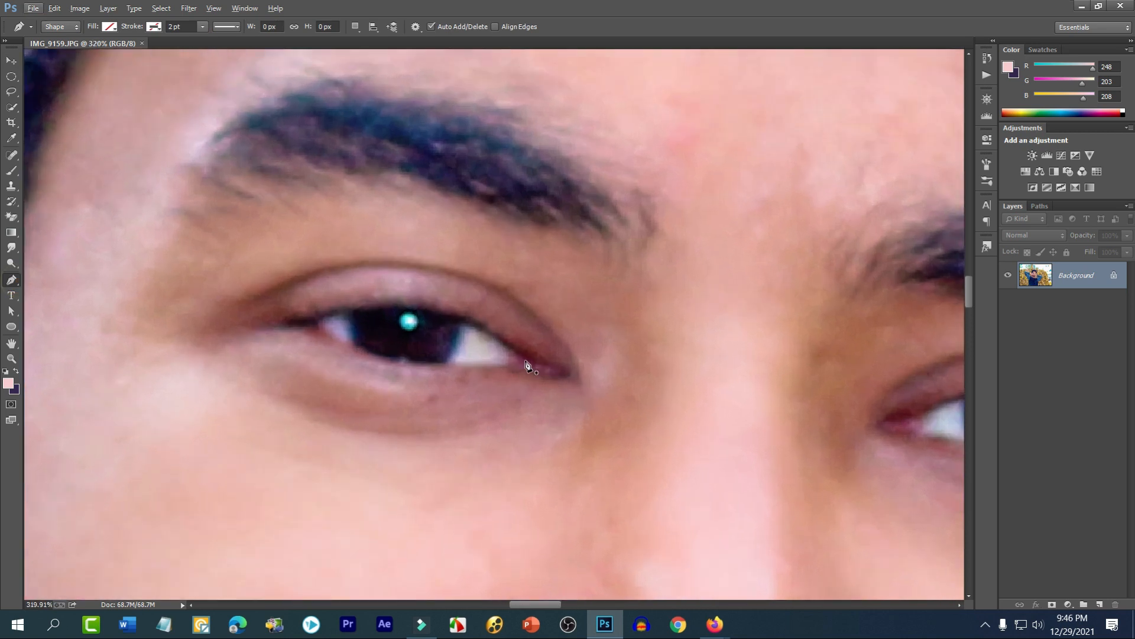
{"action": "left_click", "coordinate": [520, 361]}
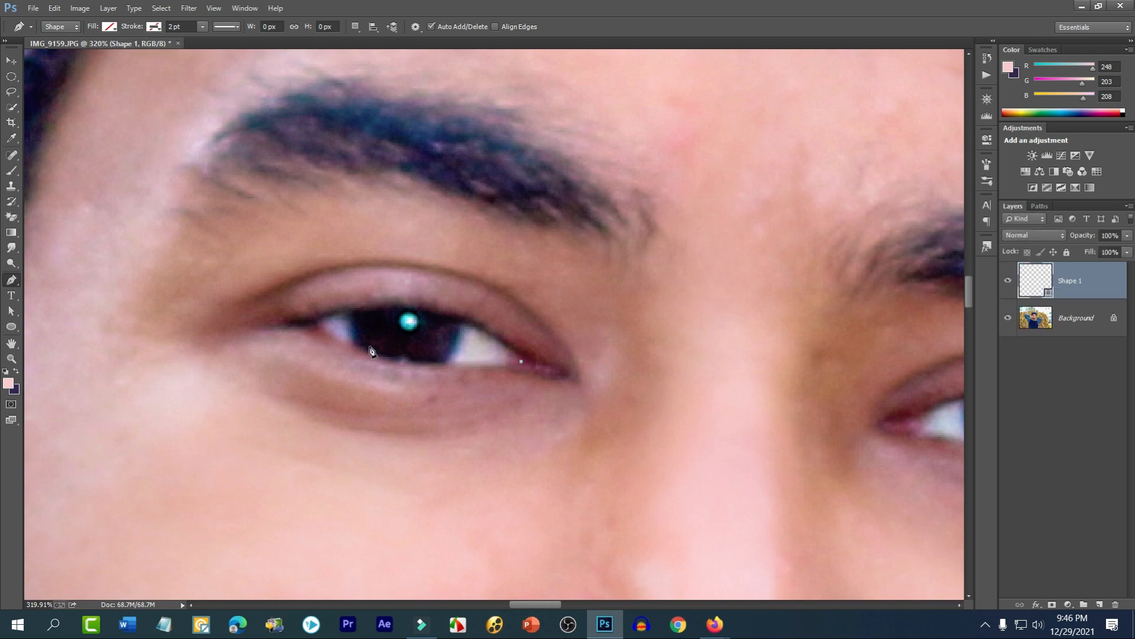
{"action": "mouse_move", "coordinate": [311, 327]}
{"action": "left_mouse_down"}
{"action": "mouse_move", "coordinate": [281, 290]}
{"action": "mouse_move", "coordinate": [233, 270]}
{"action": "left_mouse_up"}
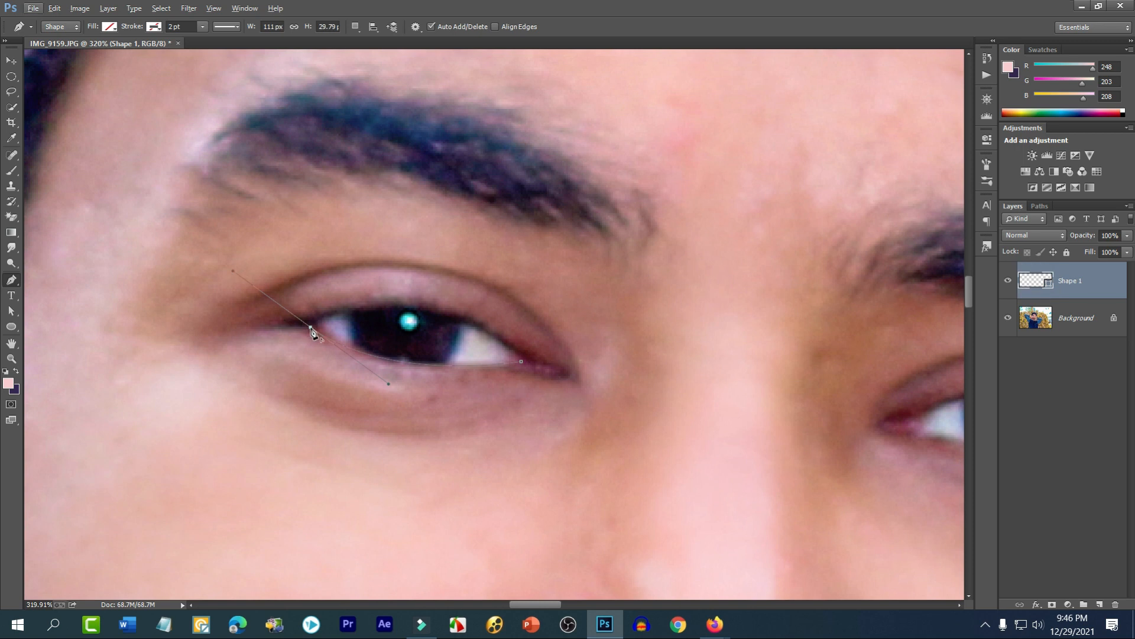
{"action": "left_click", "coordinate": [311, 327], "text": "alt"}
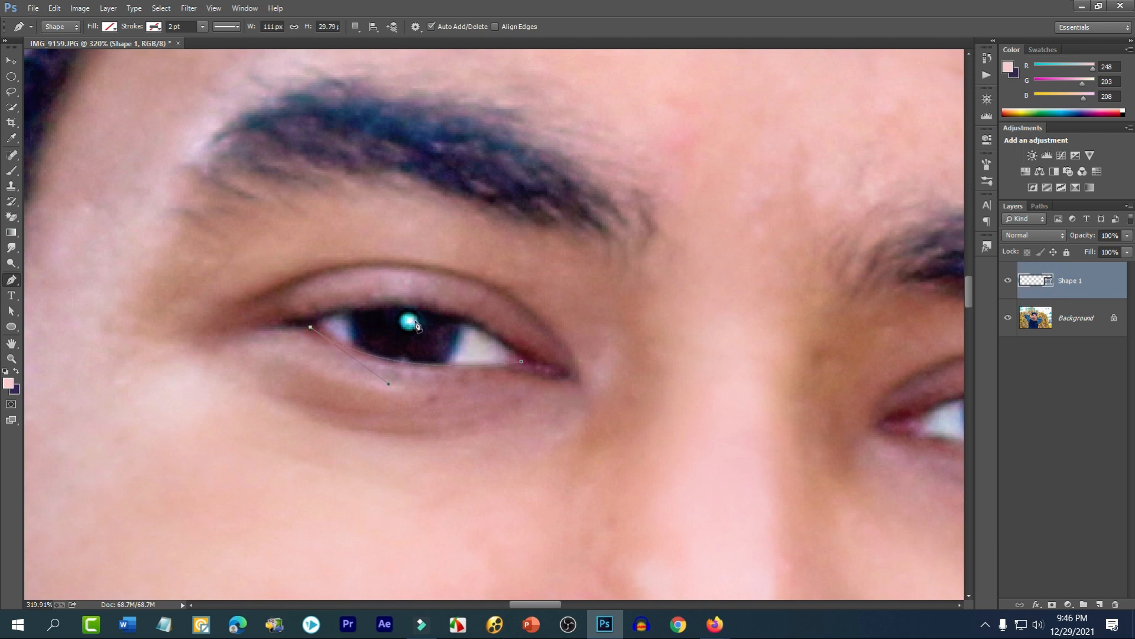
{"action": "left_click_drag", "start_coordinate": [521, 361], "coordinate": [623, 456]}
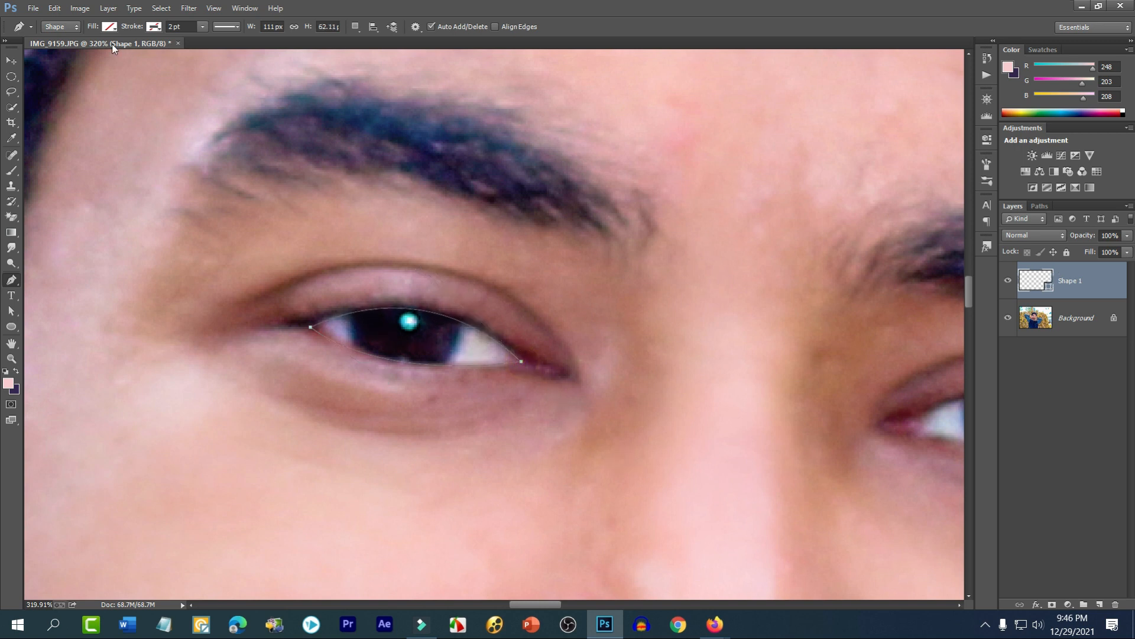
- Fill the traced eye shape with white
{"action": "left_click", "coordinate": [109, 27]}
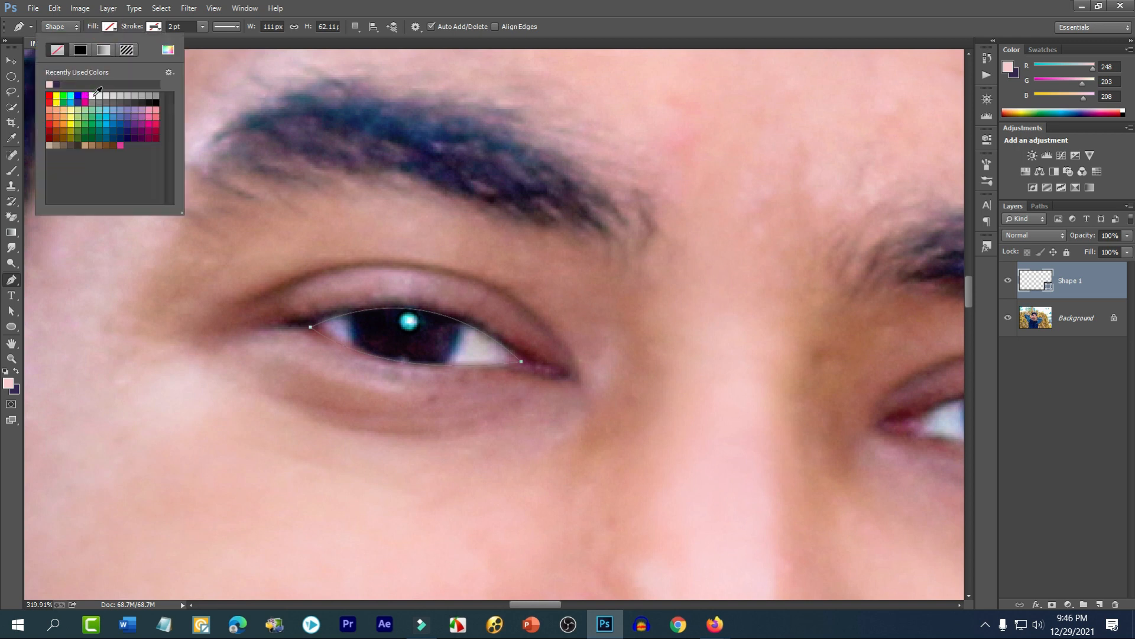
{"action": "left_click", "coordinate": [93, 95]}
{"action": "left_click", "coordinate": [10, 60]}
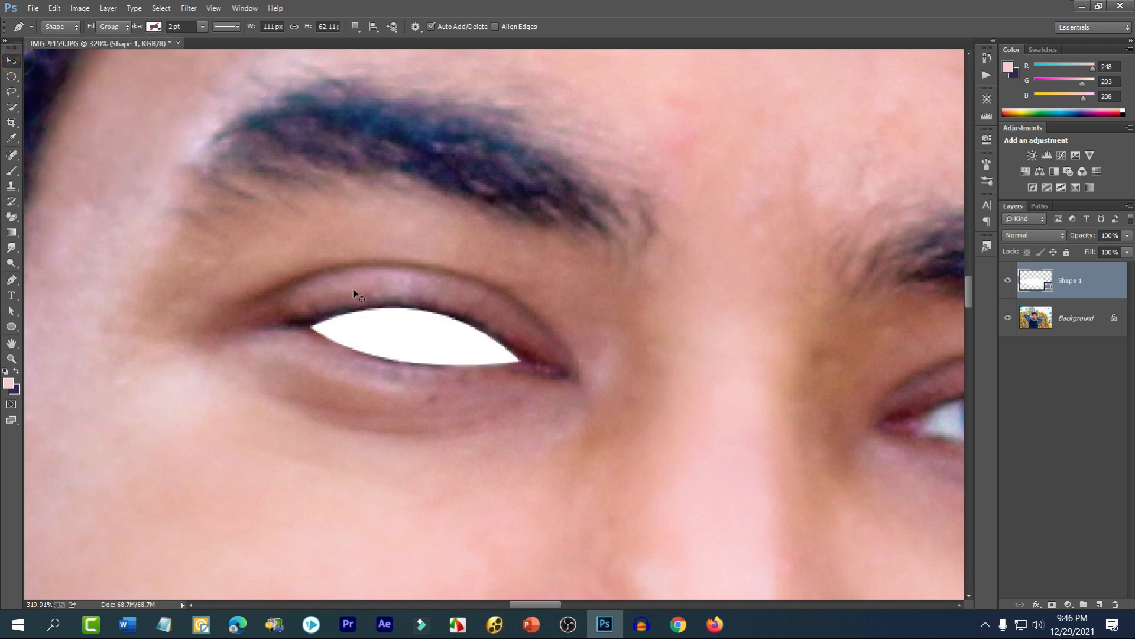
- Duplicate the white eye shape and place the copy over the other eye
{"action": "scroll", "coordinate": [462, 304], "scroll_direction": "down", "scroll_amount": 10}
{"action": "scroll", "coordinate": [484, 357], "scroll_direction": "up", "scroll_amount": 8}
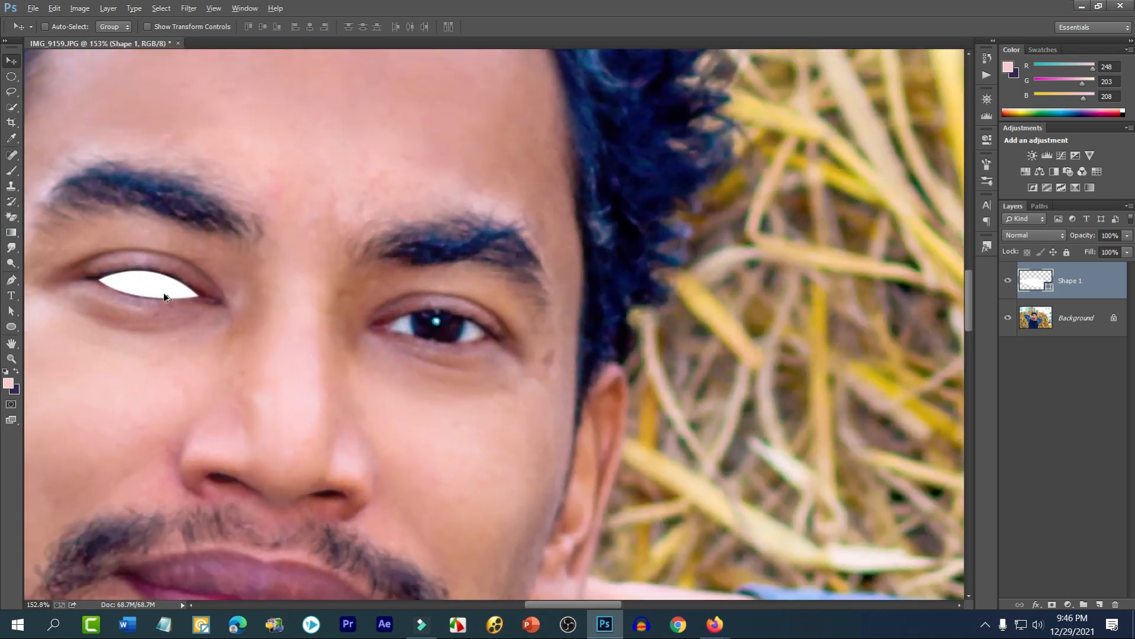
{"action": "scroll", "coordinate": [165, 297], "scroll_direction": "up", "scroll_amount": 1}
{"action": "scroll", "coordinate": [154, 286], "scroll_direction": "up", "scroll_amount": 1}
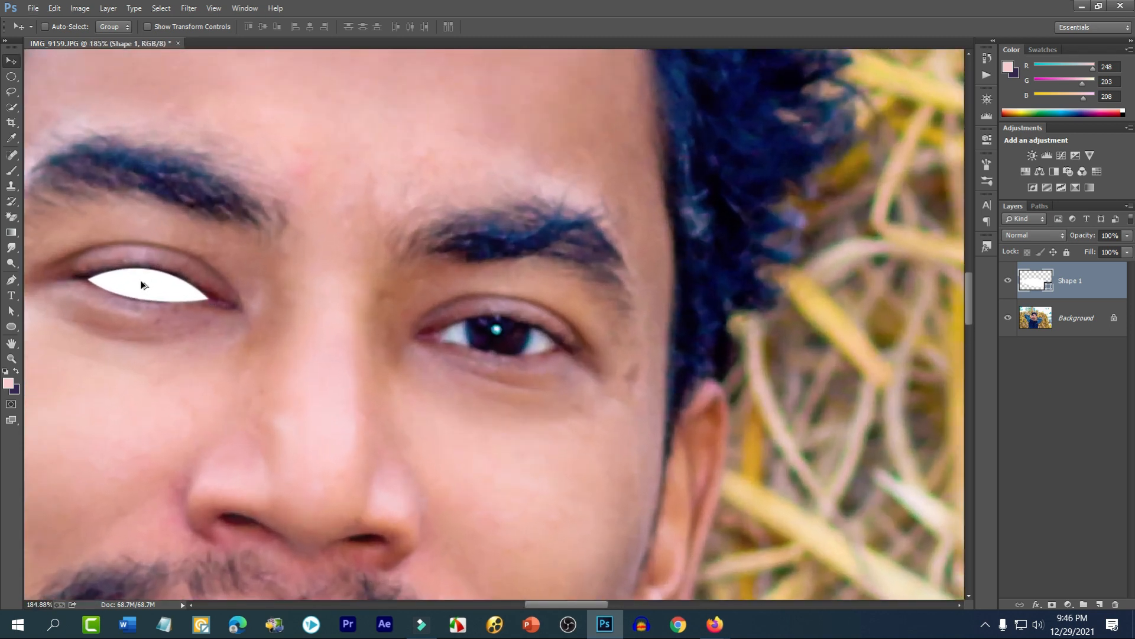
{"action": "scroll", "coordinate": [143, 282], "scroll_direction": "up", "scroll_amount": 2}
{"action": "scroll", "coordinate": [108, 278], "scroll_direction": "up", "scroll_amount": 2}
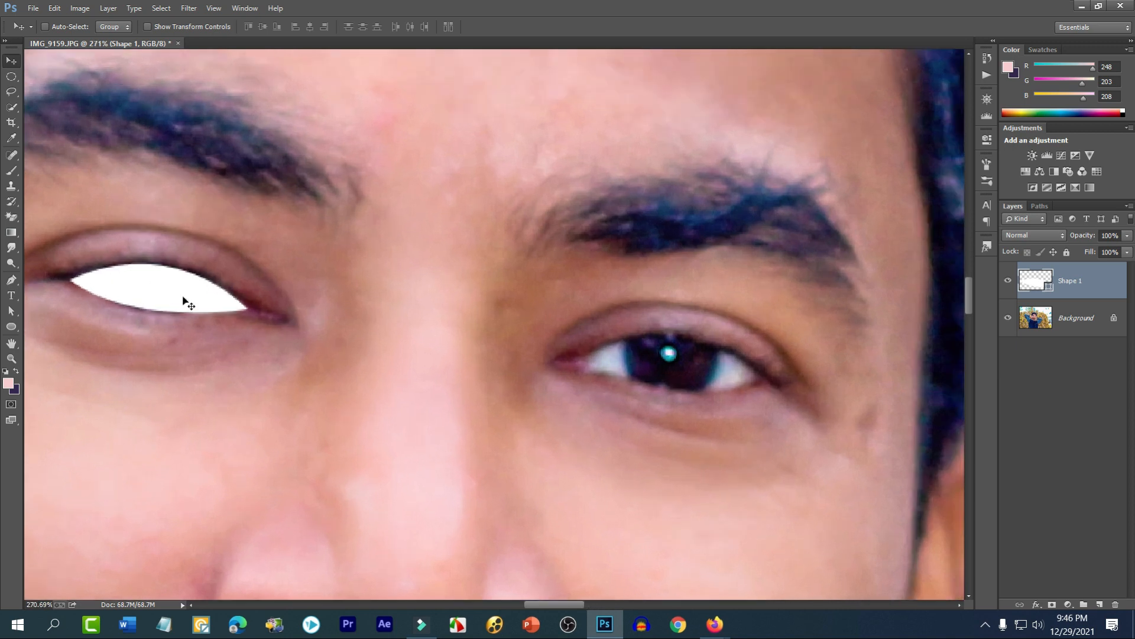
{"action": "scroll", "coordinate": [223, 254], "scroll_direction": "down", "scroll_amount": 3}
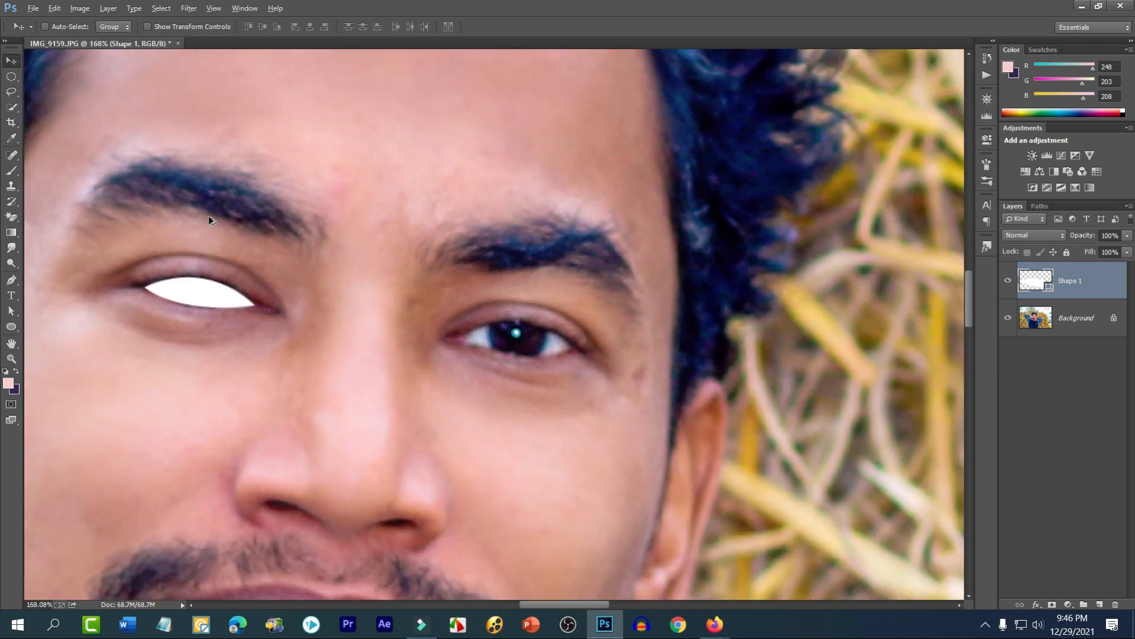
{"action": "scroll", "coordinate": [223, 297], "scroll_direction": "up", "scroll_amount": 4}
{"action": "left_click_drag", "start_coordinate": [228, 301], "coordinate": [702, 372]}
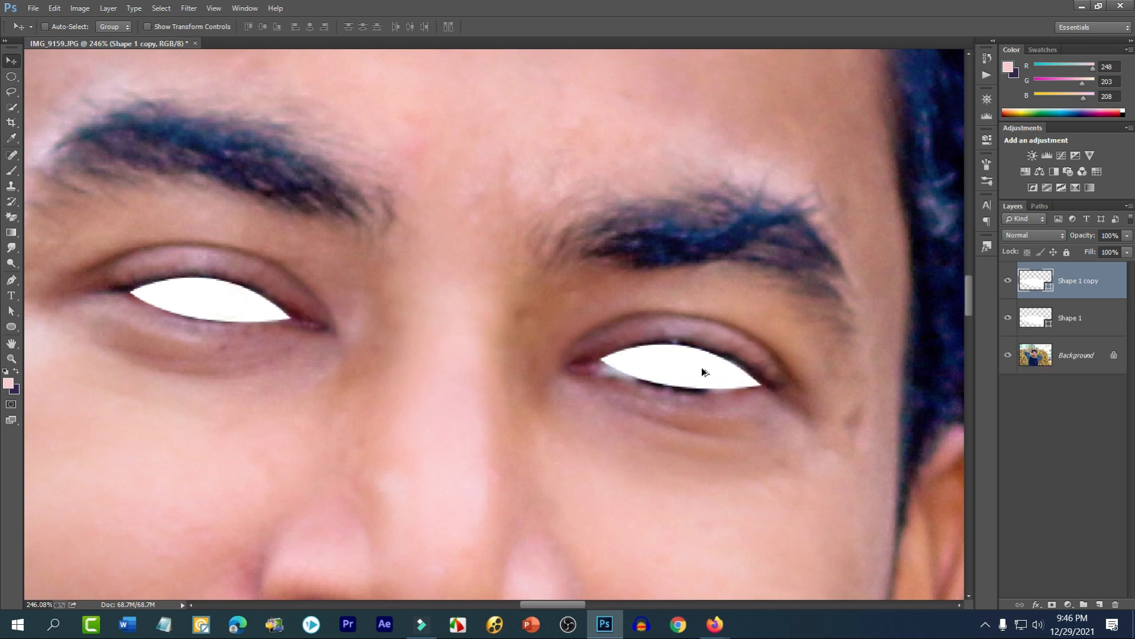
- Flip the copied eye shape horizontally, rotate it about 15 degrees and stretch it slightly to fit the second eye
{"action": "key", "text": "ctrl+t"}
{"action": "right_click", "coordinate": [712, 372]}
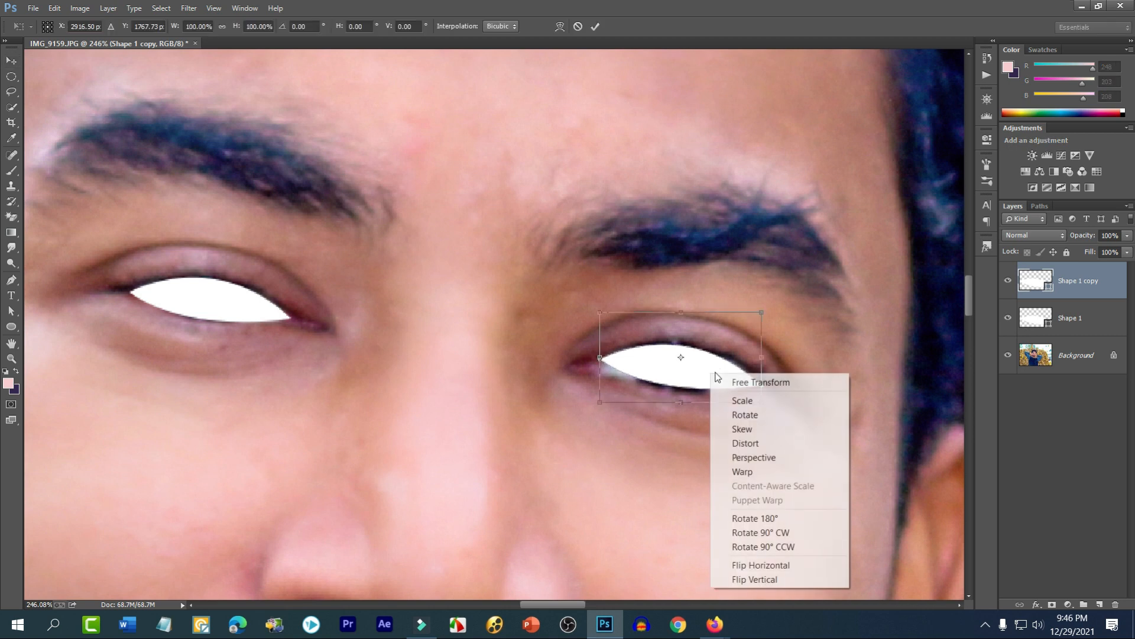
{"action": "left_click", "coordinate": [767, 566]}
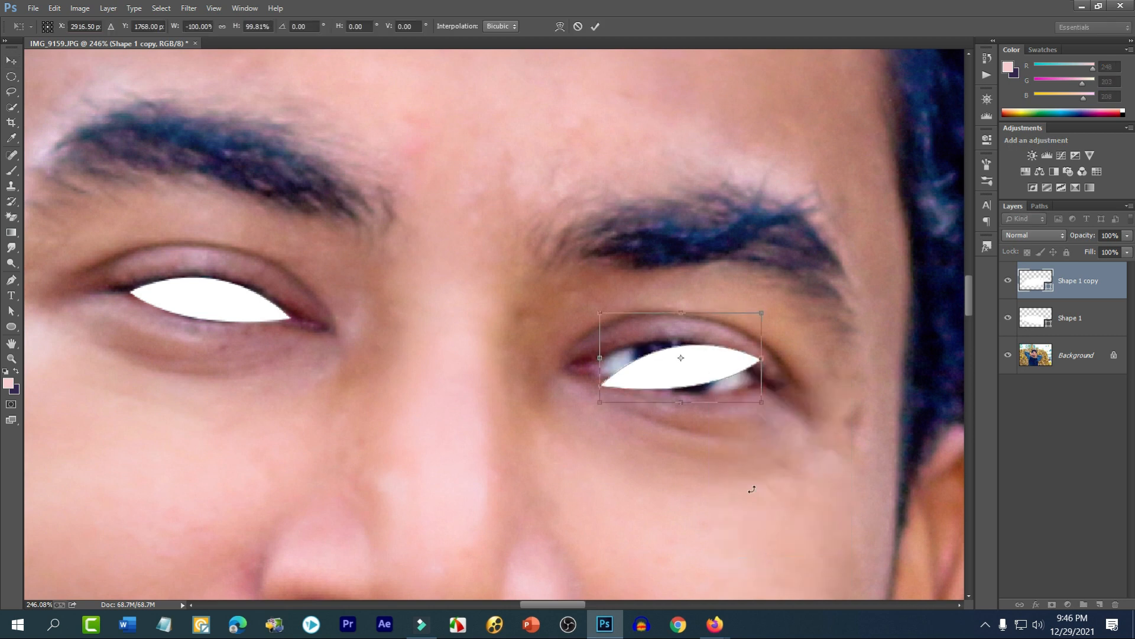
{"action": "left_click_drag", "start_coordinate": [798, 382], "coordinate": [808, 424]}
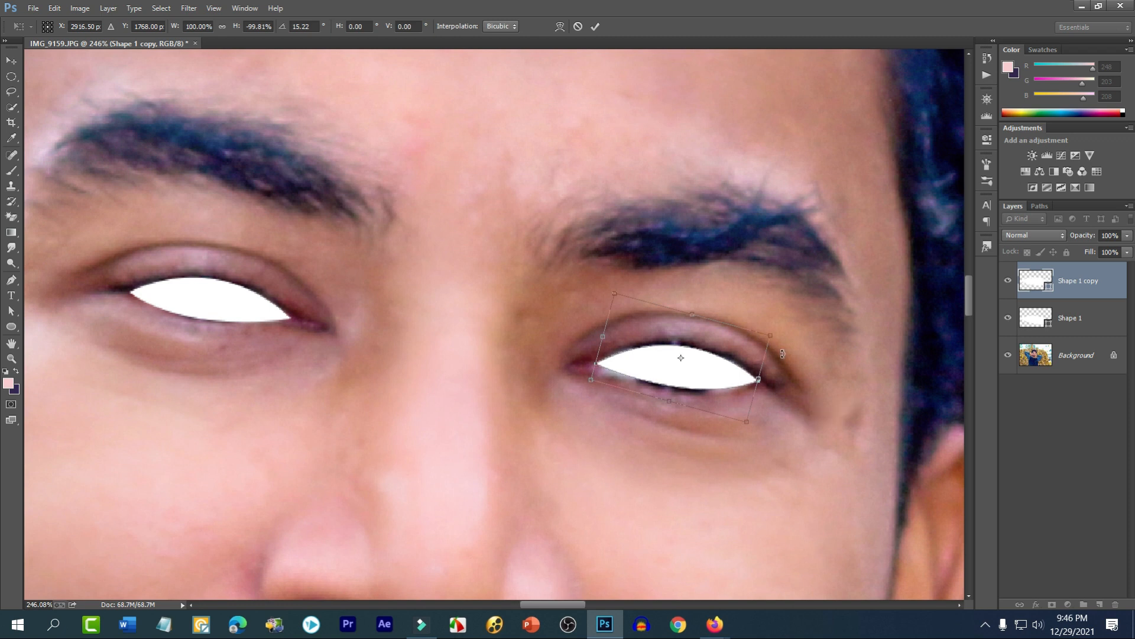
{"action": "left_click", "coordinate": [773, 336]}
{"action": "left_click_drag", "start_coordinate": [775, 335], "coordinate": [776, 332]}
{"action": "key", "text": "Return"}
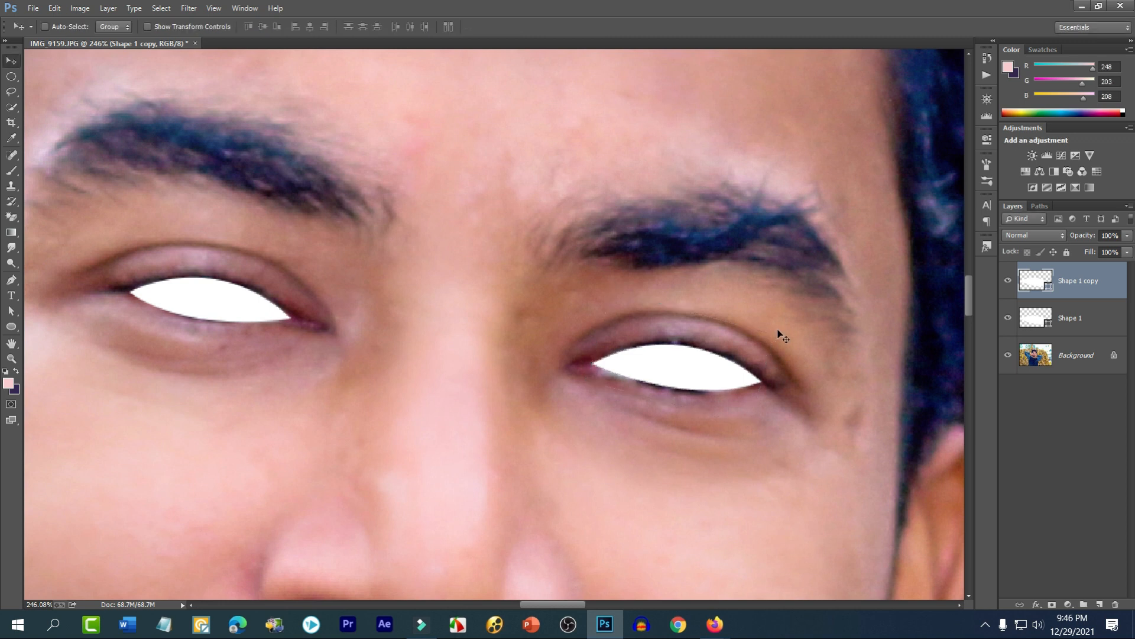
- Trace the upper edge of the eyebrow above the first eye as a new Pen shape with a sharp outer corner
{"action": "scroll", "coordinate": [782, 335], "scroll_direction": "down", "scroll_amount": 4}
{"action": "scroll", "coordinate": [700, 349], "scroll_direction": "up", "scroll_amount": 3}
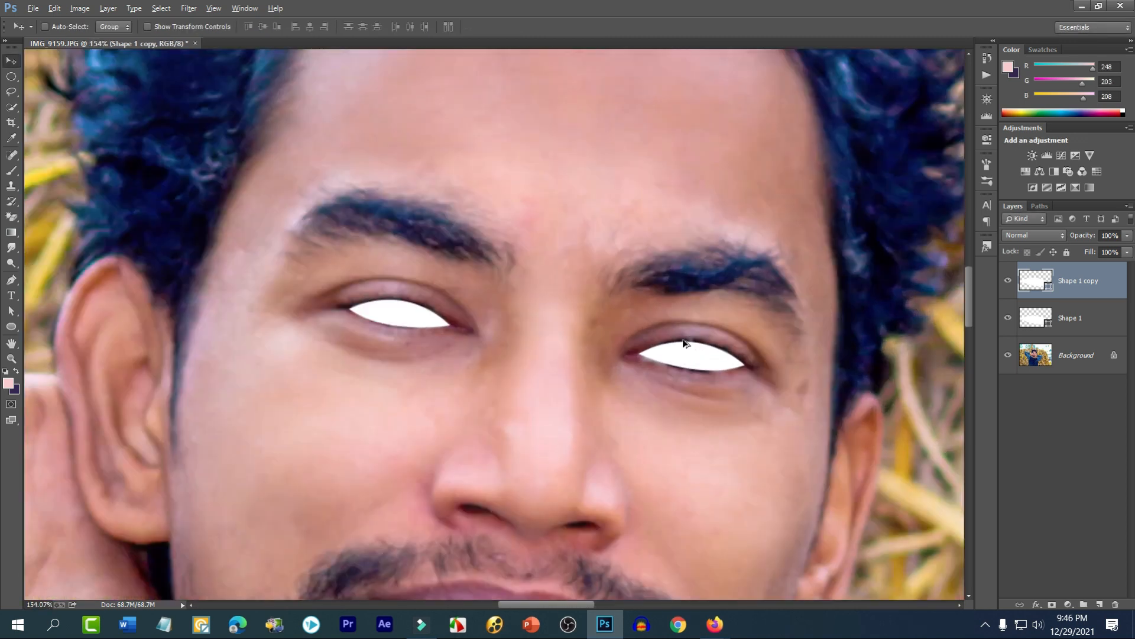
{"action": "left_click", "coordinate": [11, 280]}
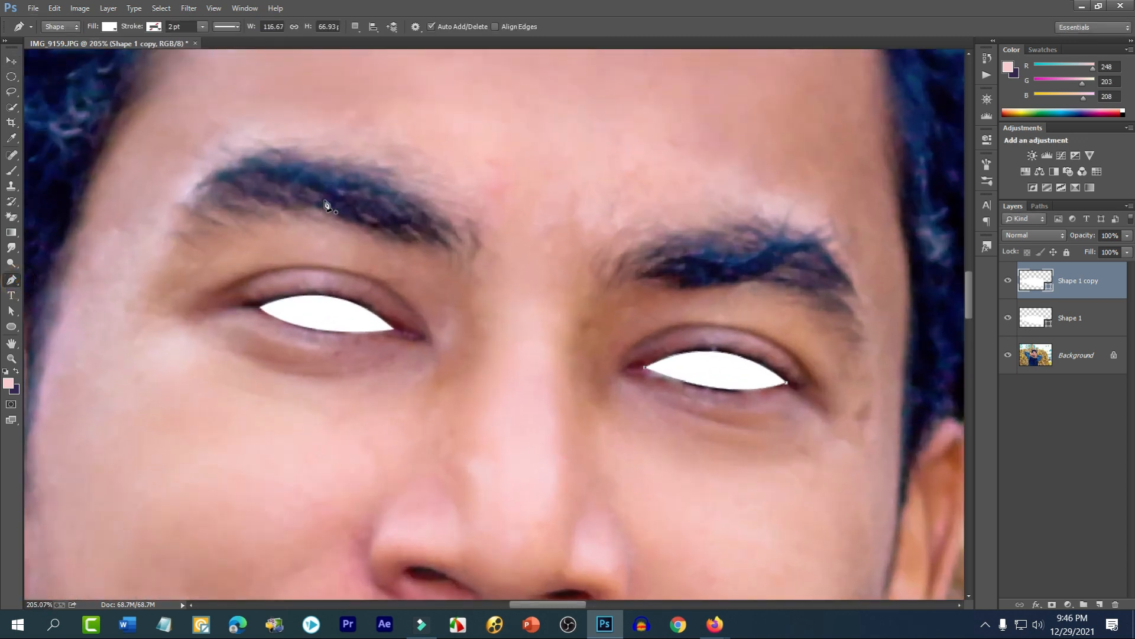
{"action": "left_click", "coordinate": [459, 242]}
{"action": "left_click_drag", "start_coordinate": [173, 221], "coordinate": [38, 381]}
{"action": "left_click", "coordinate": [173, 221]}
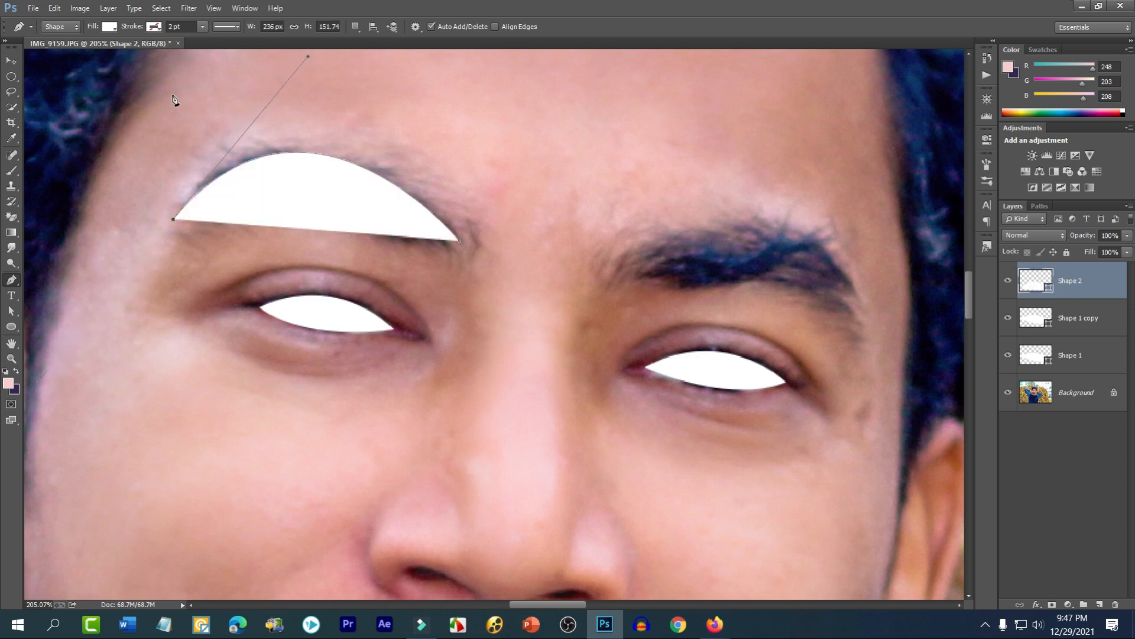
- Remove the eyebrow shape's fill, then trace its lower edge and close the path with a rounded inner end
{"action": "left_click", "coordinate": [120, 33]}
{"action": "left_click", "coordinate": [57, 50]}
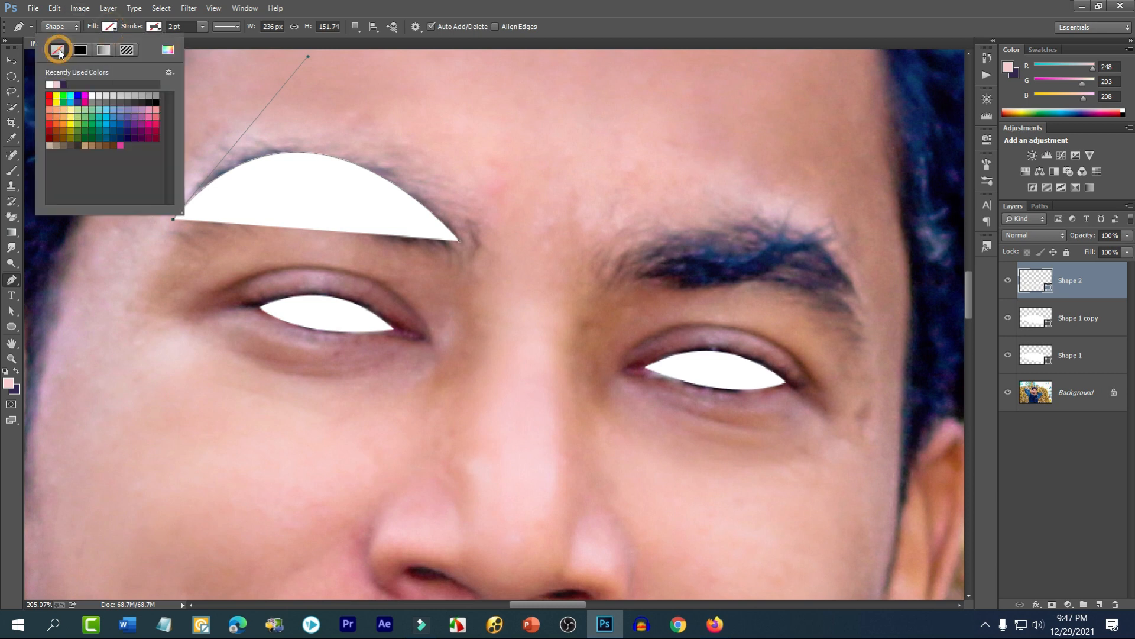
{"action": "left_click", "coordinate": [422, 255]}
{"action": "left_click_drag", "start_coordinate": [421, 249], "coordinate": [531, 348]}
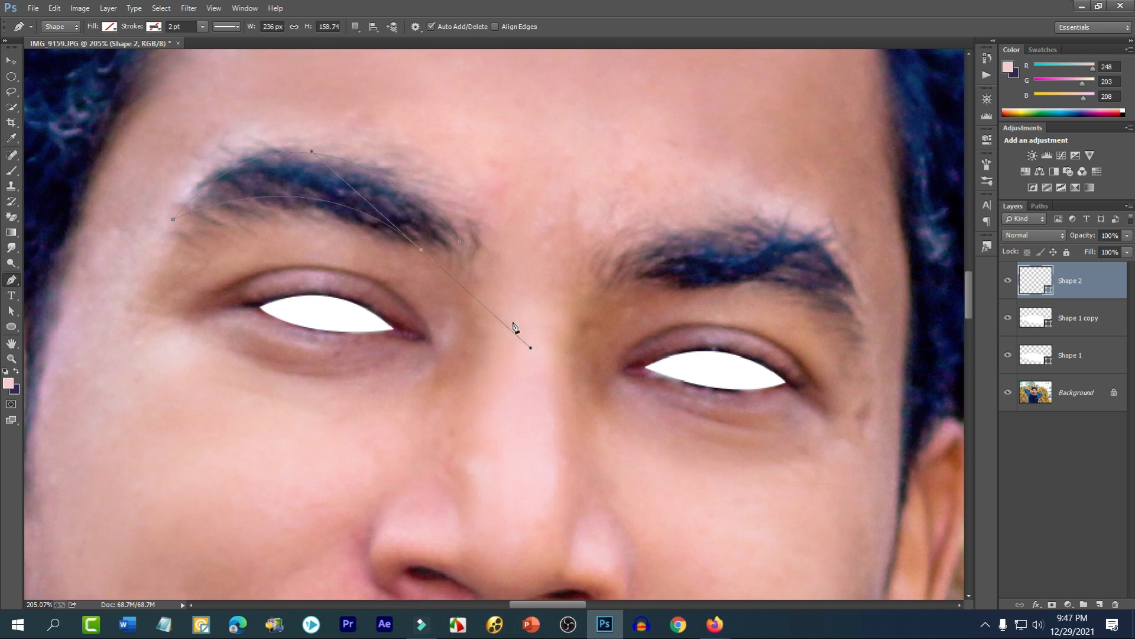
{"action": "left_click", "coordinate": [422, 252]}
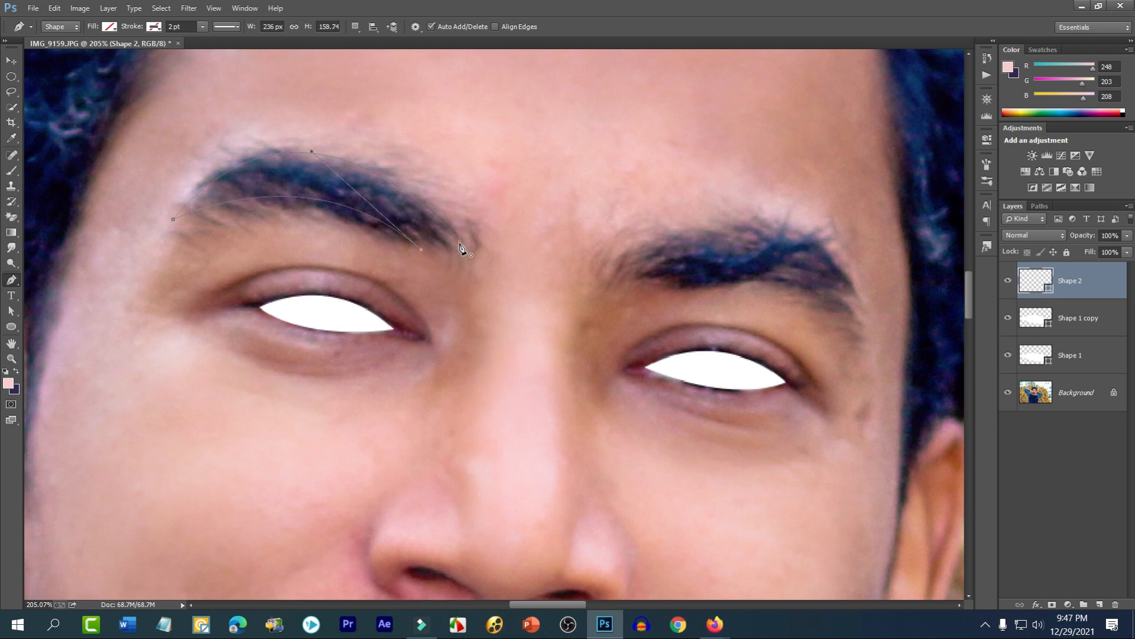
{"action": "left_click_drag", "start_coordinate": [461, 243], "coordinate": [461, 237]}
{"action": "left_click_drag", "start_coordinate": [460, 198], "coordinate": [471, 197]}
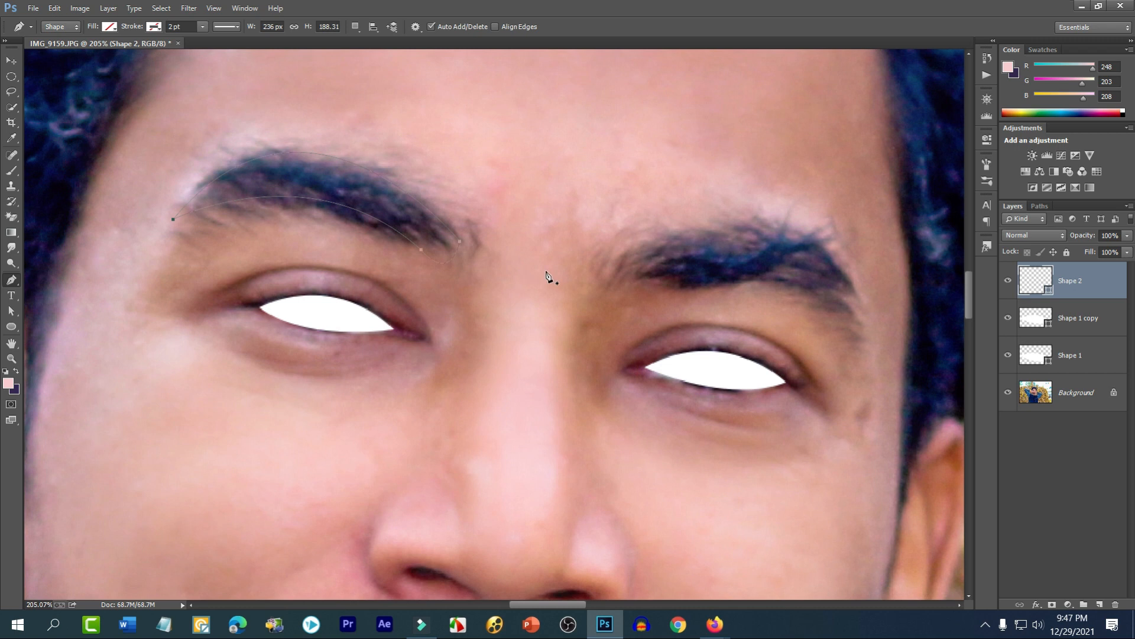
- Fill the closed eyebrow shape with near-black
{"action": "left_click", "coordinate": [109, 26]}
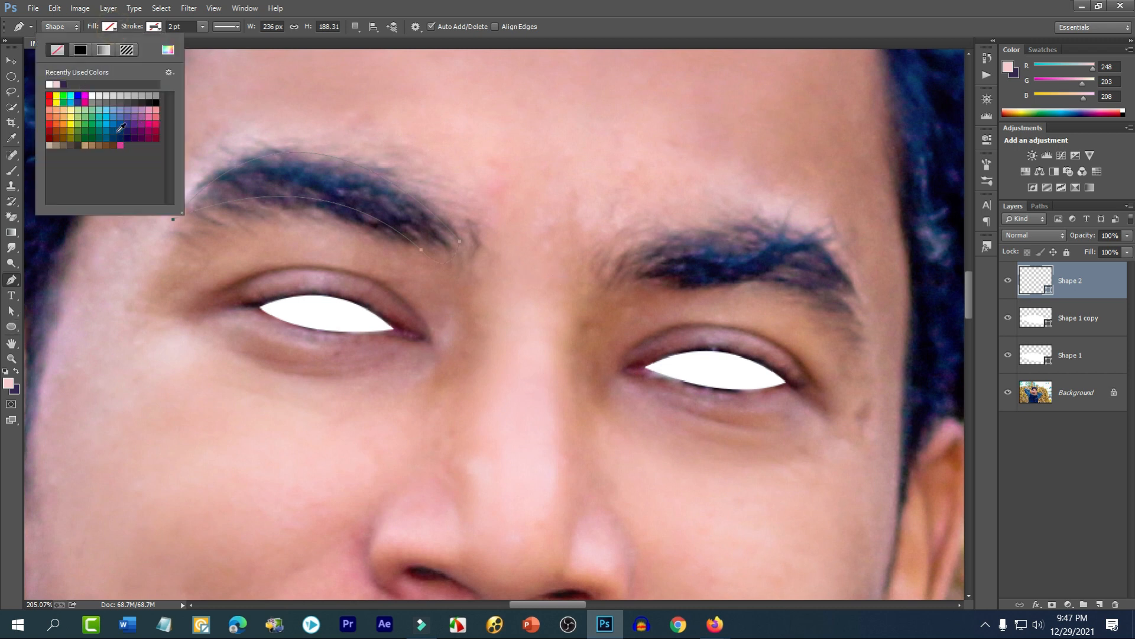
{"action": "left_click", "coordinate": [152, 100]}
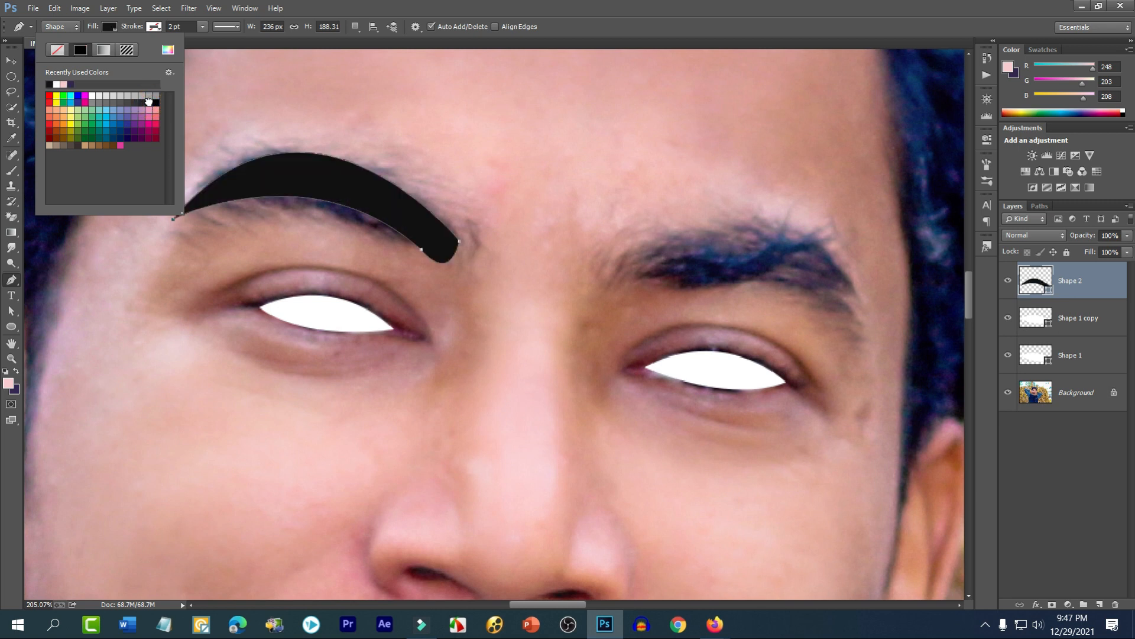
{"action": "left_click", "coordinate": [18, 61]}
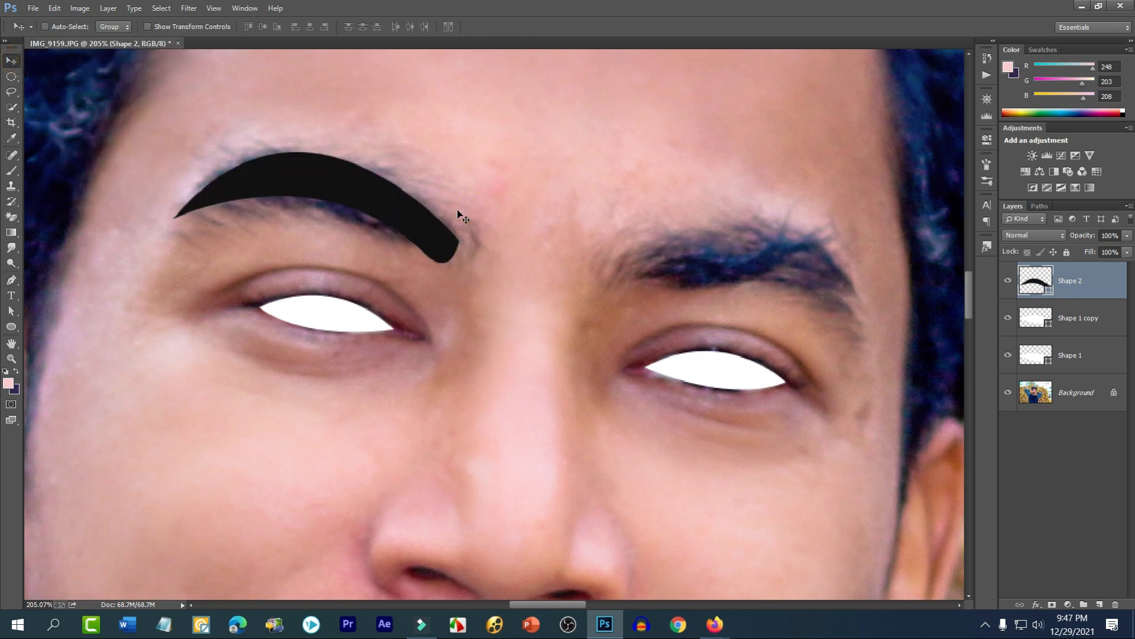
- Refine the eyebrow's rounded inner end by adjusting its anchor point and curve with the Direct Selection tool
{"action": "scroll", "coordinate": [476, 216], "scroll_direction": "down", "scroll_amount": 5}
{"action": "scroll", "coordinate": [479, 264], "scroll_direction": "up", "scroll_amount": 5}
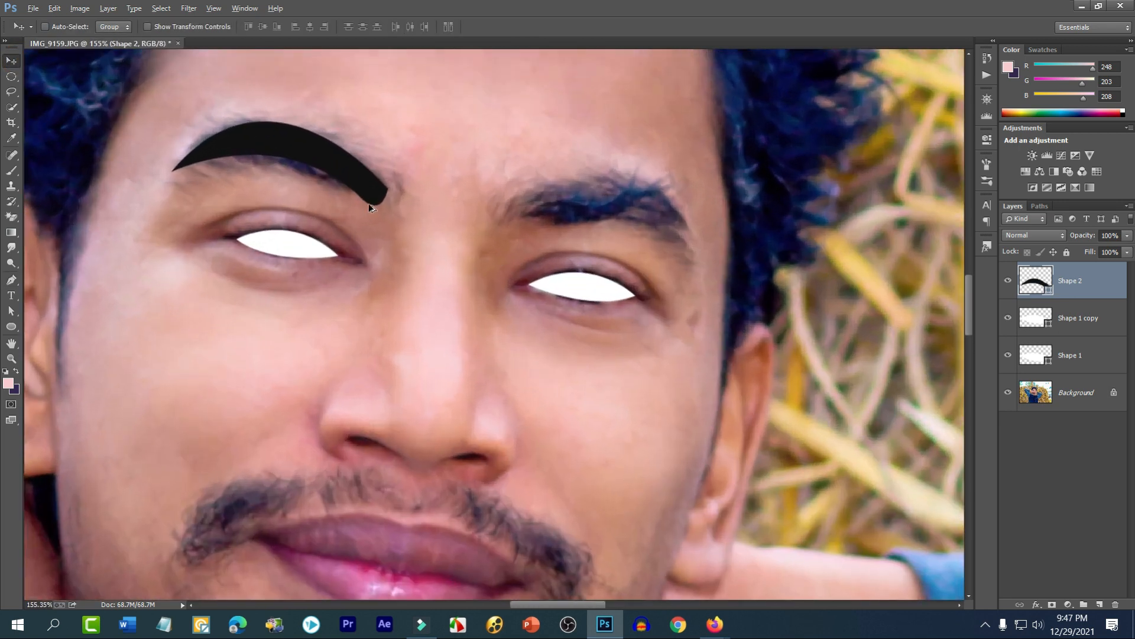
{"action": "left_click", "coordinate": [11, 311]}
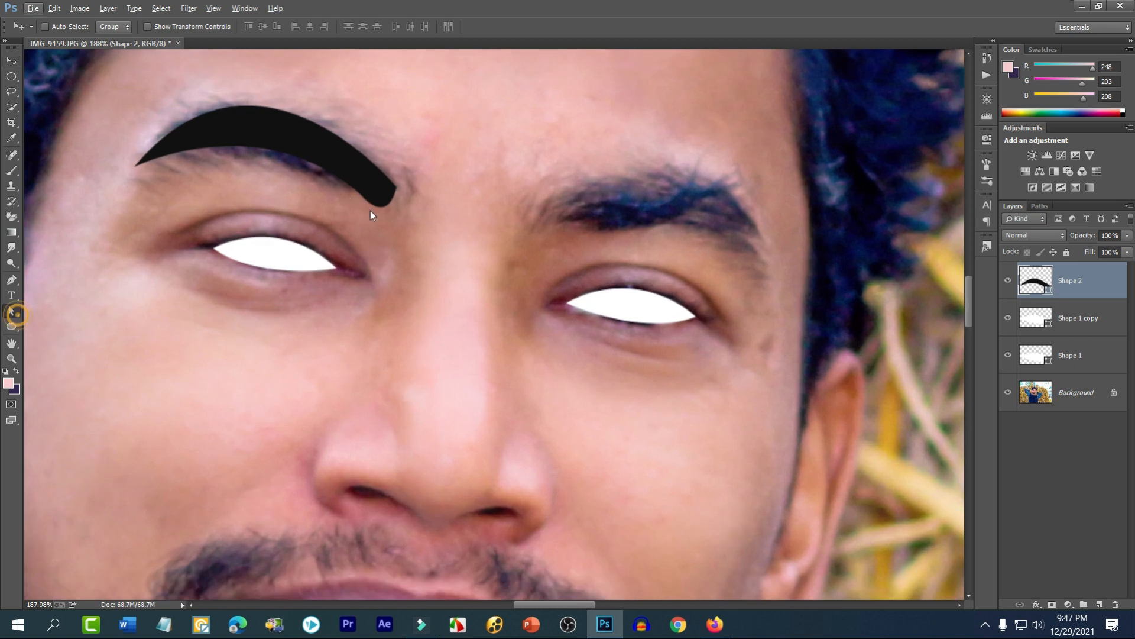
{"action": "left_click", "coordinate": [383, 187]}
{"action": "left_click", "coordinate": [396, 188]}
{"action": "left_click_drag", "start_coordinate": [396, 188], "coordinate": [396, 188]}
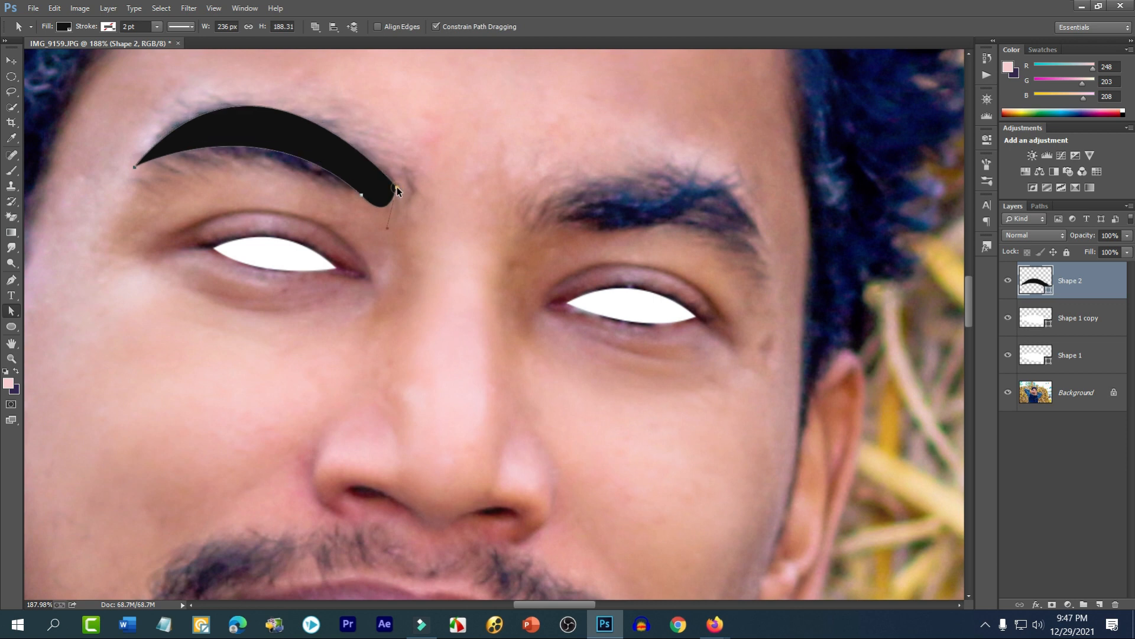
{"action": "left_click", "coordinate": [397, 188]}
{"action": "left_click_drag", "start_coordinate": [397, 189], "coordinate": [396, 225]}
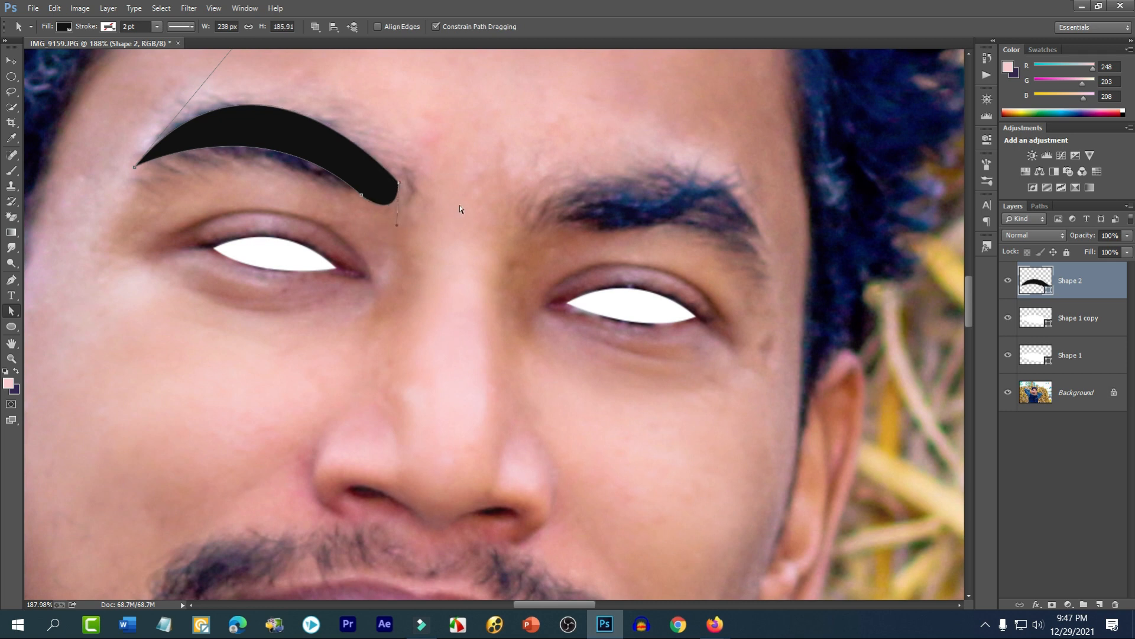
{"action": "left_click", "coordinate": [446, 165]}
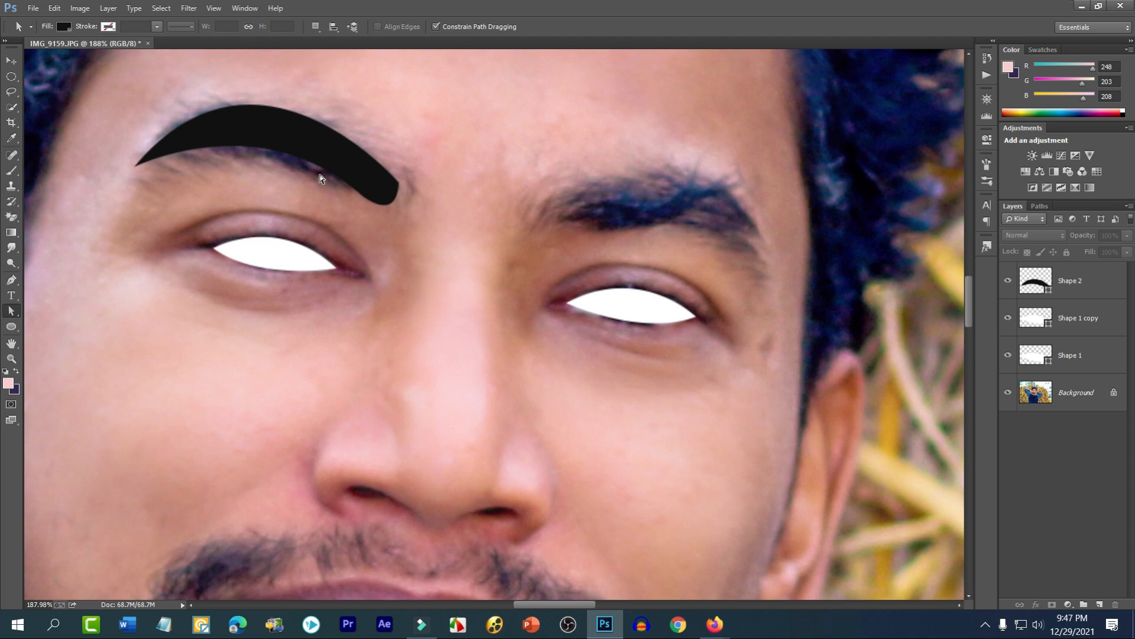
- Duplicate the black eyebrow shape and place the copy over the other eyebrow
{"action": "left_click", "coordinate": [11, 60]}
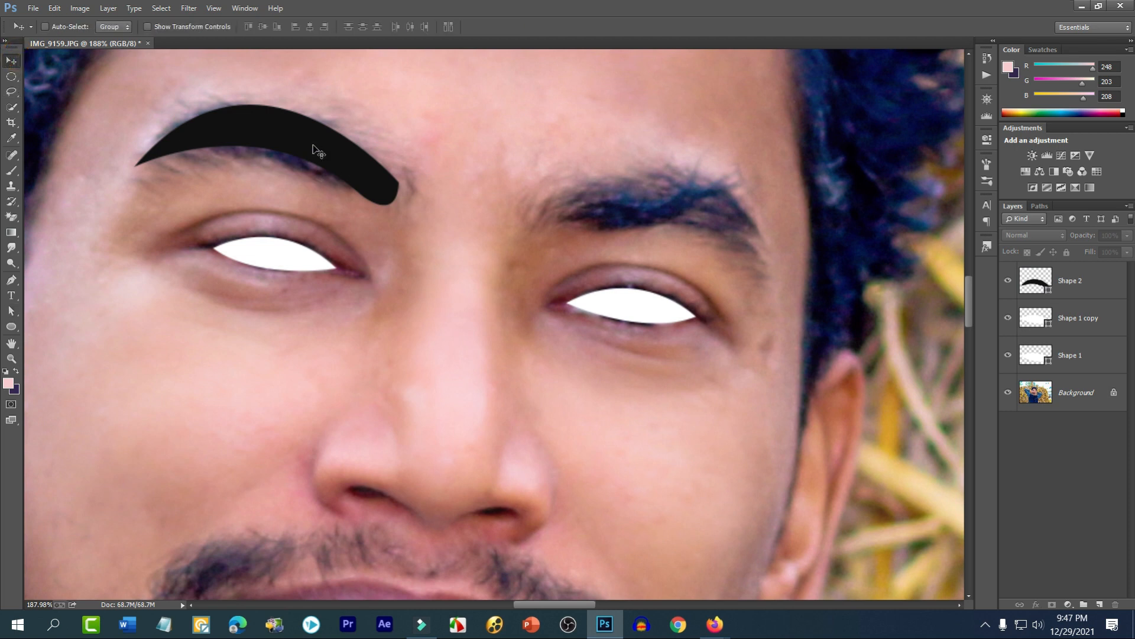
{"action": "left_click", "coordinate": [312, 145]}
{"action": "left_click", "coordinate": [569, 236]}
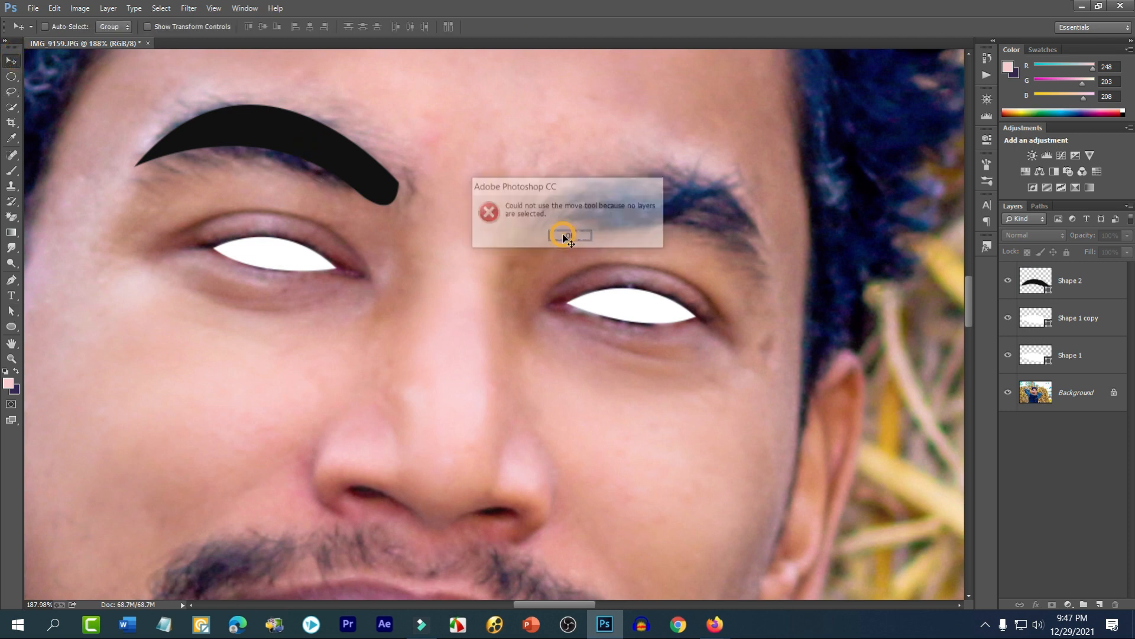
{"action": "left_click", "coordinate": [1111, 285]}
{"action": "left_click_drag", "start_coordinate": [336, 163], "coordinate": [691, 211]}
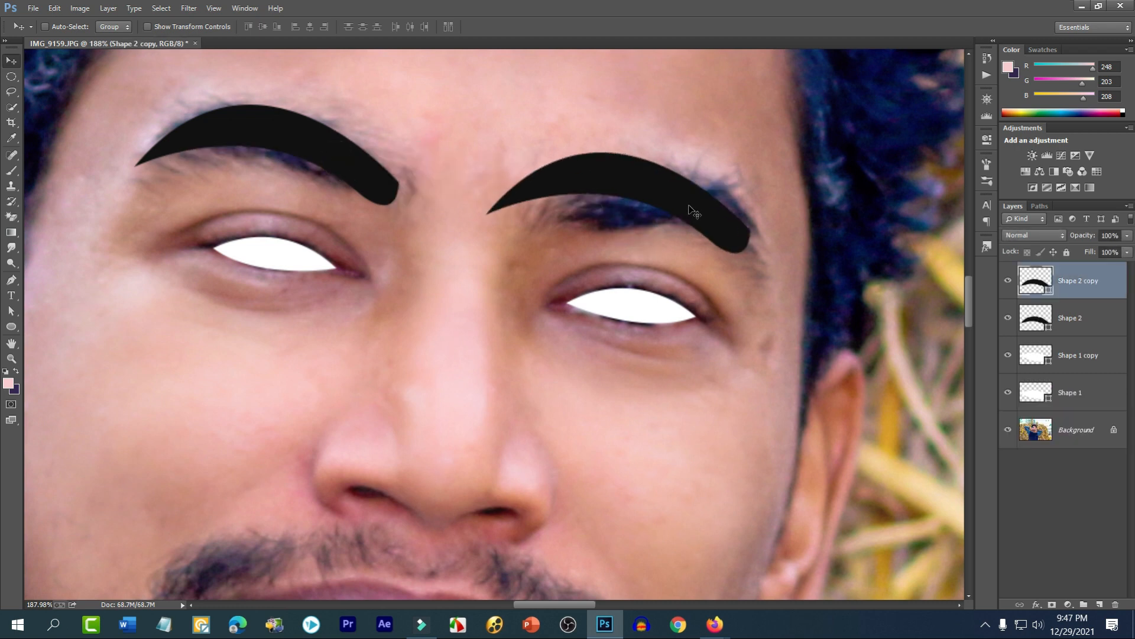
- Flip the copied eyebrow horizontally, rotate it about 12 degrees and position it over the second eyebrow
{"action": "key", "text": "ctrl+t"}
{"action": "right_click", "coordinate": [680, 204]}
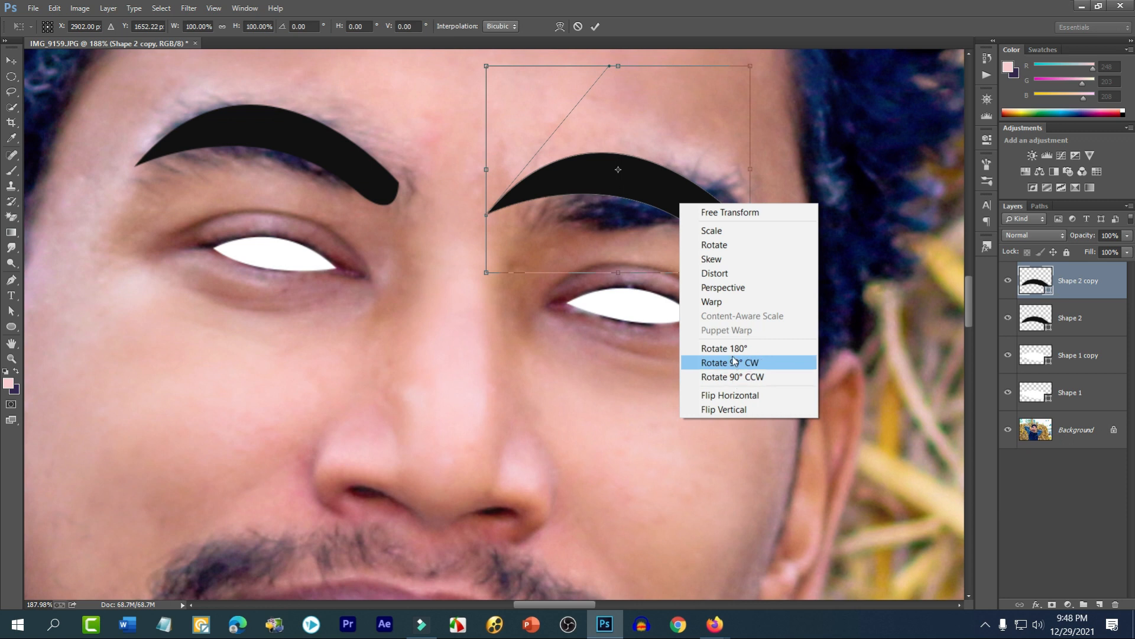
{"action": "left_click", "coordinate": [733, 395]}
{"action": "left_click_drag", "start_coordinate": [686, 184], "coordinate": [715, 173]}
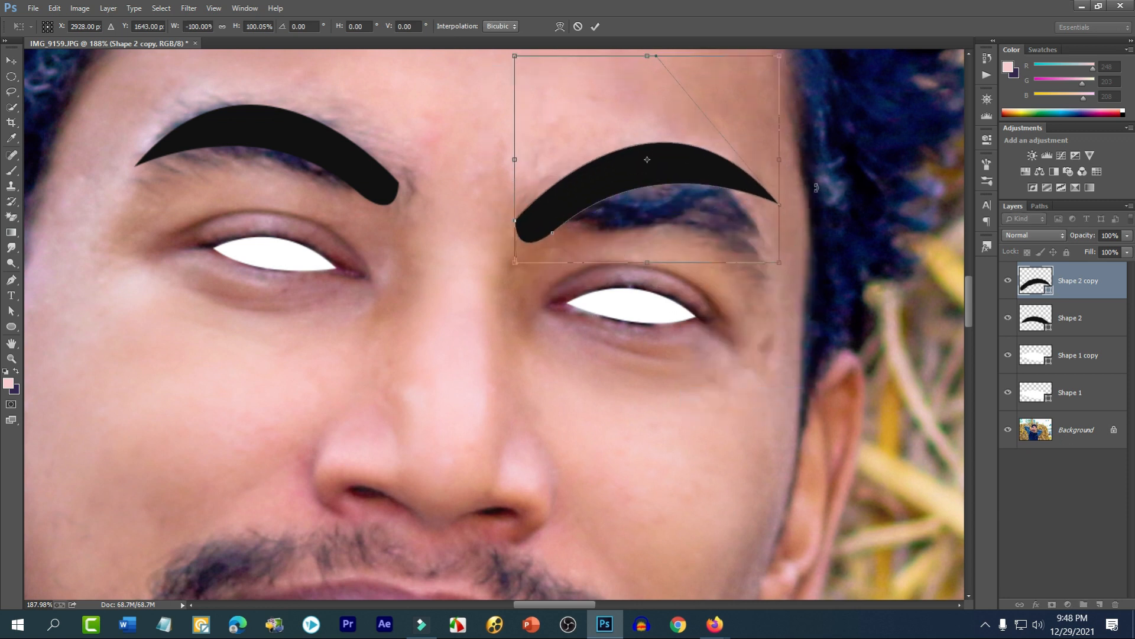
{"action": "left_click_drag", "start_coordinate": [816, 188], "coordinate": [806, 223]}
{"action": "left_click_drag", "start_coordinate": [685, 176], "coordinate": [700, 199]}
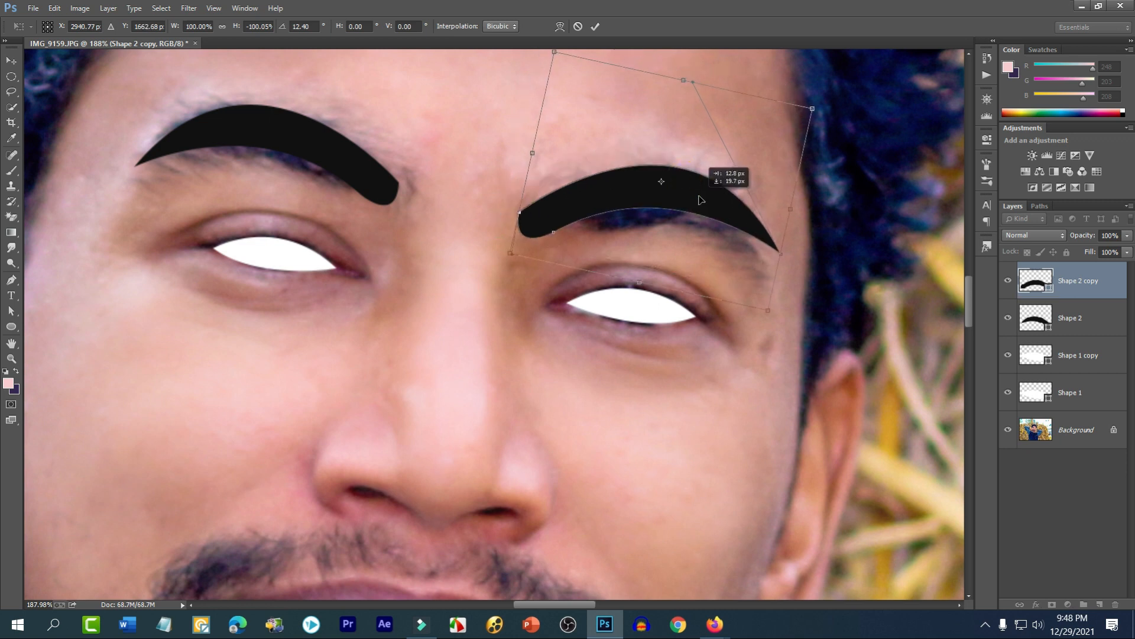
- Scale the flipped eyebrow down slightly, fine-tune its position and rotation over the second eyebrow, and apply the transformation
{"action": "left_click_drag", "start_coordinate": [769, 310], "coordinate": [752, 291]}
{"action": "left_click_drag", "start_coordinate": [686, 194], "coordinate": [690, 209]}
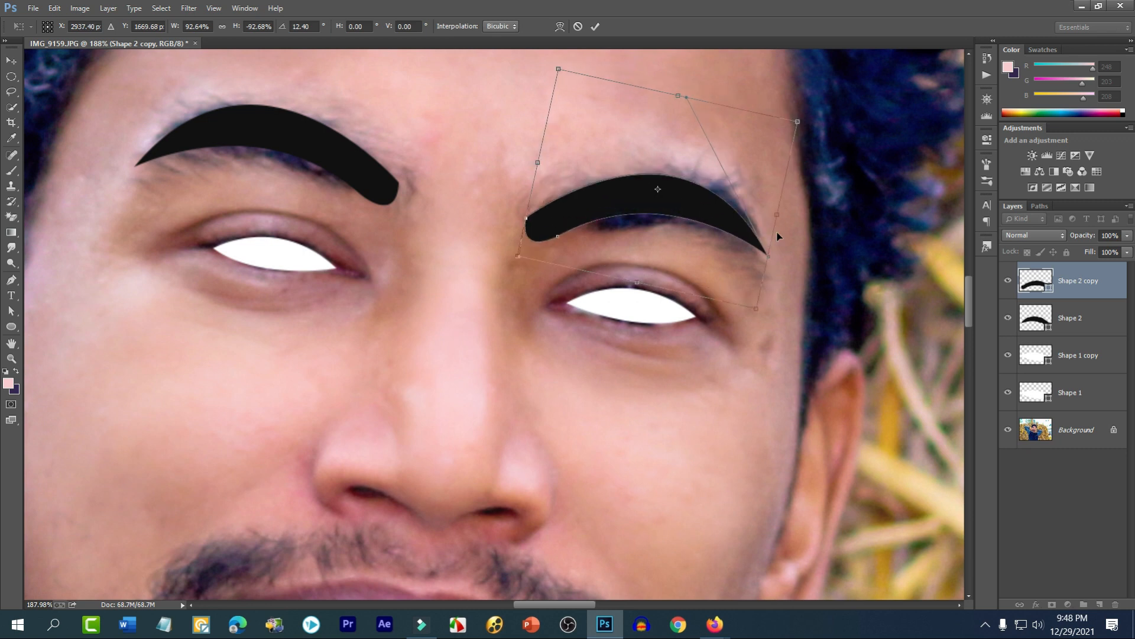
{"action": "left_click_drag", "start_coordinate": [826, 246], "coordinate": [827, 242]}
{"action": "left_click_drag", "start_coordinate": [693, 221], "coordinate": [692, 215]}
{"action": "left_click_drag", "start_coordinate": [811, 186], "coordinate": [809, 191]}
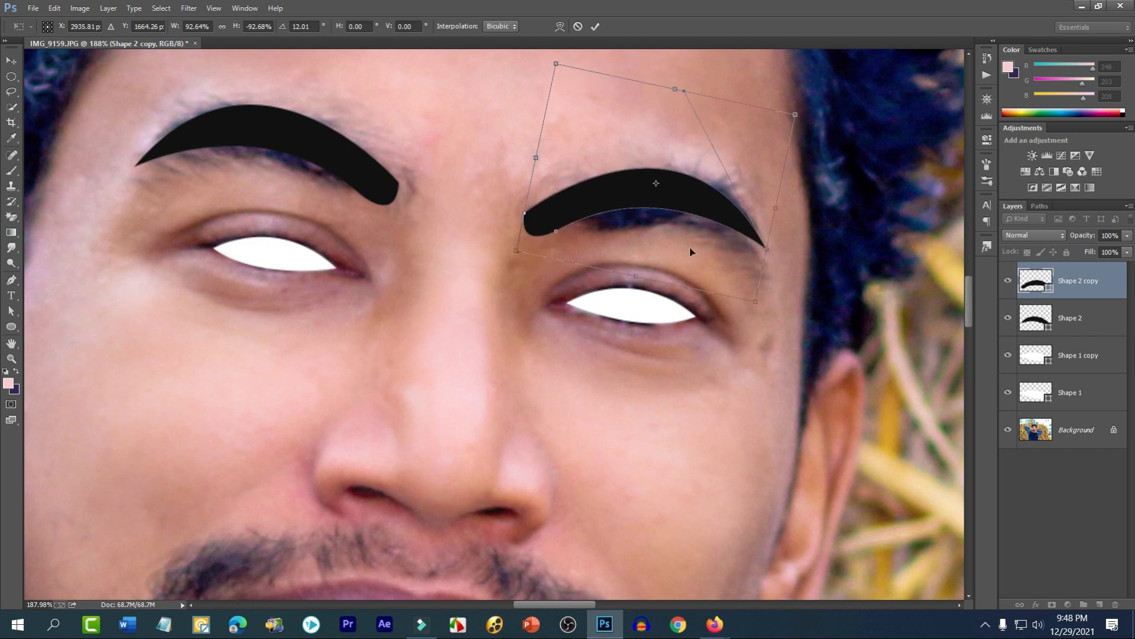
{"action": "left_click_drag", "start_coordinate": [519, 253], "coordinate": [521, 246]}
{"action": "key", "text": "Return"}
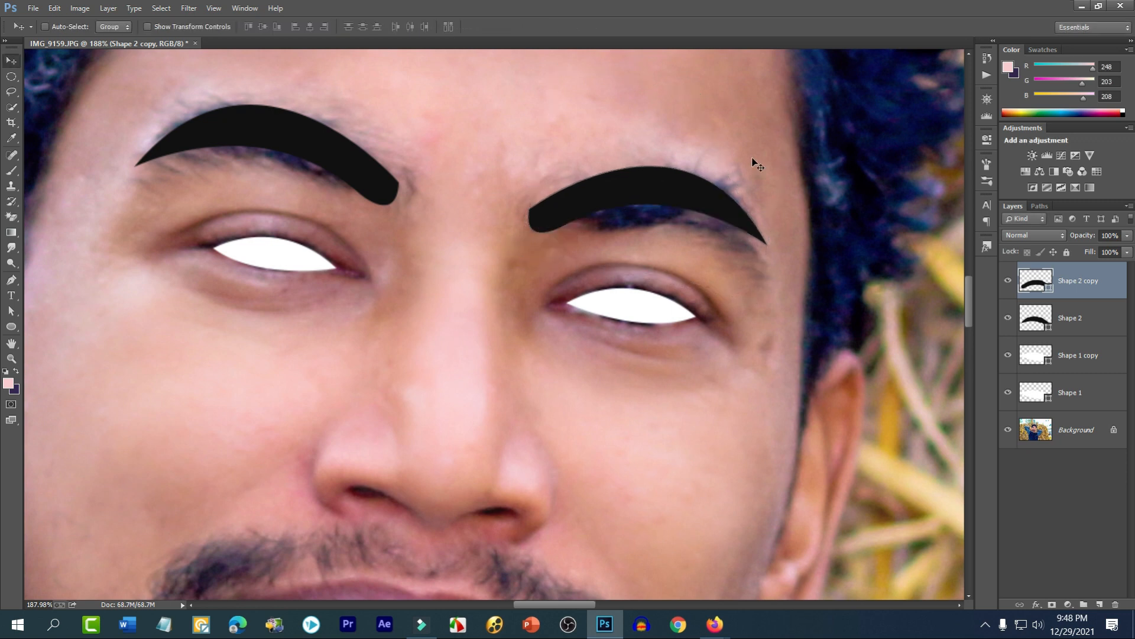
- Rotate the second eyebrow slightly further clockwise and shift it a little outward to balance it with the first
{"action": "scroll", "coordinate": [639, 195], "scroll_direction": "down", "scroll_amount": 6}
{"action": "scroll", "coordinate": [768, 265], "scroll_direction": "down", "scroll_amount": 2}
{"action": "scroll", "coordinate": [719, 235], "scroll_direction": "up", "scroll_amount": 5}
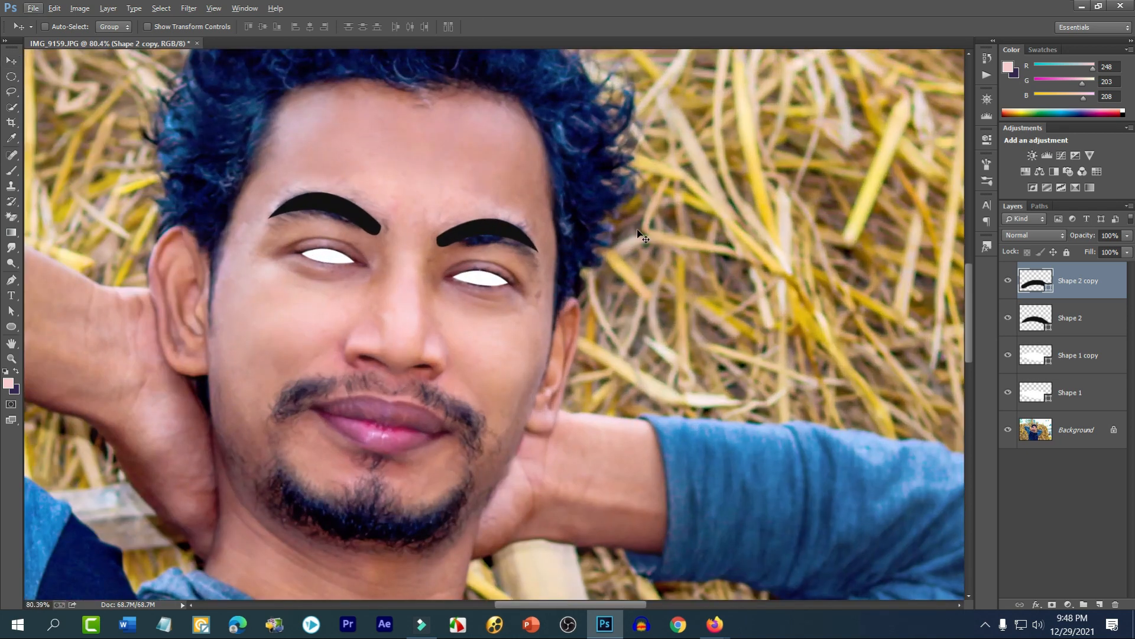
{"action": "key", "text": "ctrl+t"}
{"action": "left_click_drag", "start_coordinate": [643, 229], "coordinate": [649, 239]}
{"action": "left_click_drag", "start_coordinate": [497, 230], "coordinate": [512, 232]}
{"action": "key", "text": "Return"}
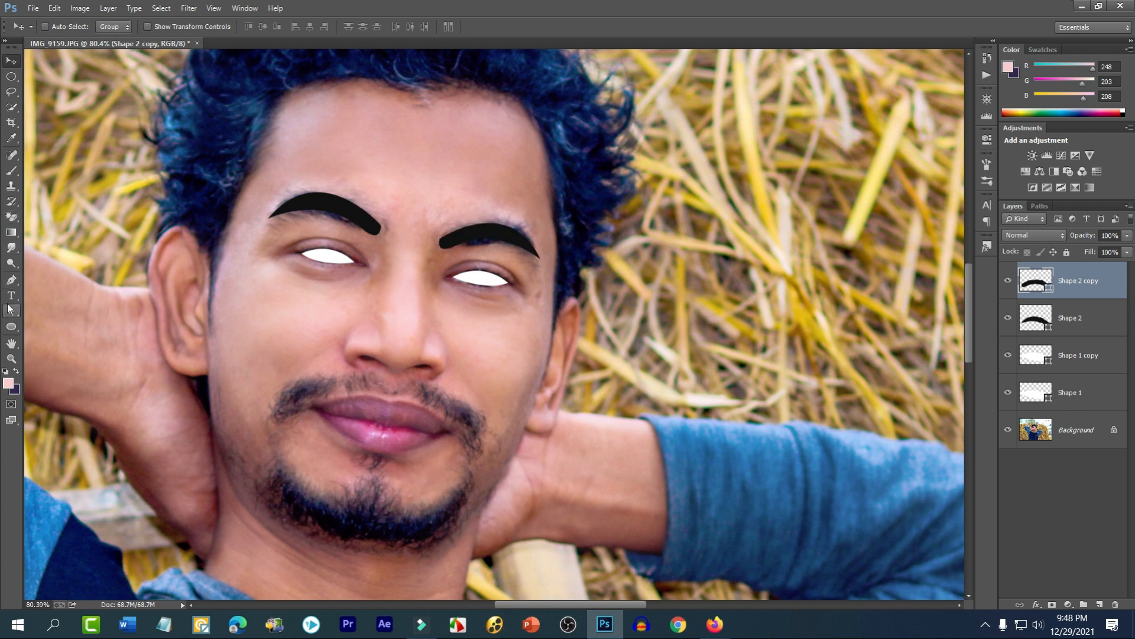
- Trace the upper lip from corner to corner as a new Pen shape, with a sharp point at the centre dip
{"action": "left_click", "coordinate": [11, 279]}
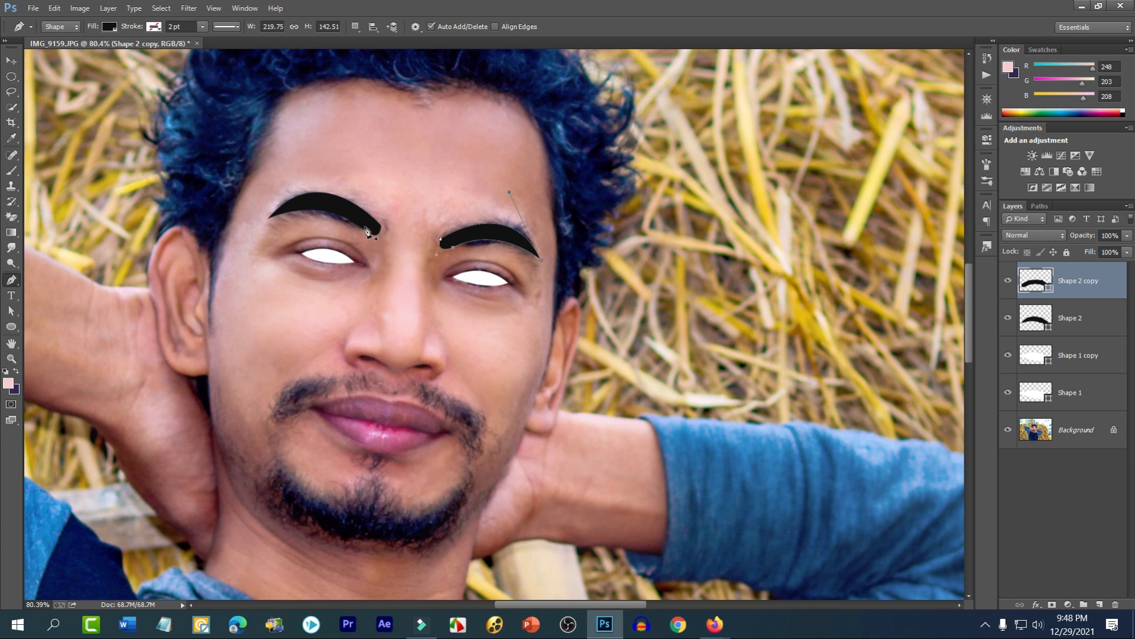
{"action": "scroll", "coordinate": [345, 204], "scroll_direction": "down", "scroll_amount": 1}
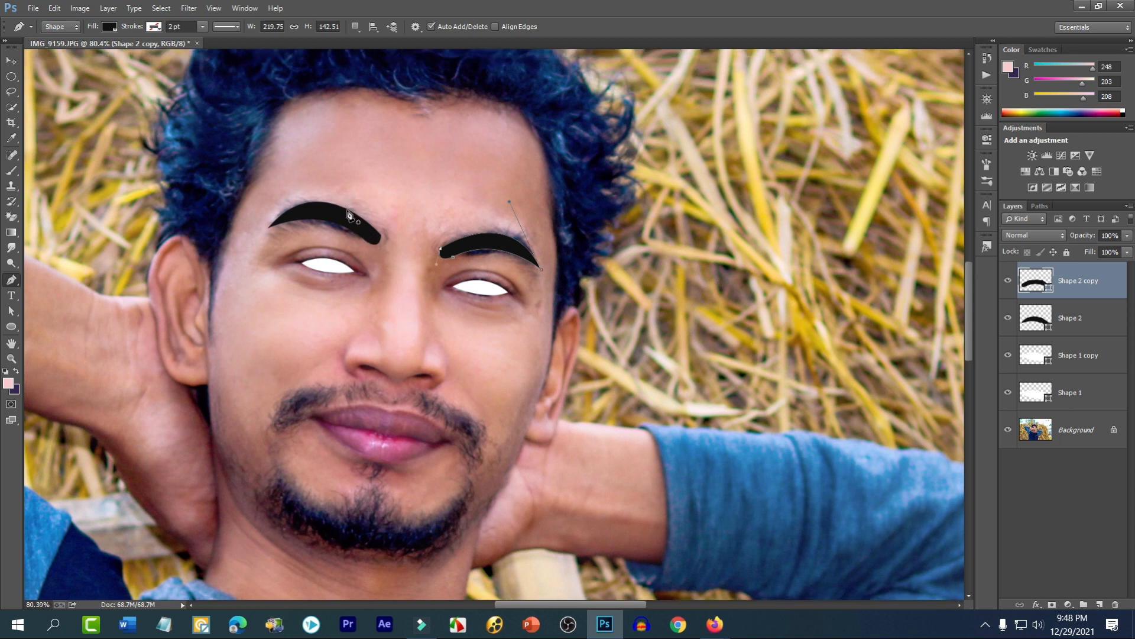
{"action": "scroll", "coordinate": [381, 247], "scroll_direction": "down", "scroll_amount": 1}
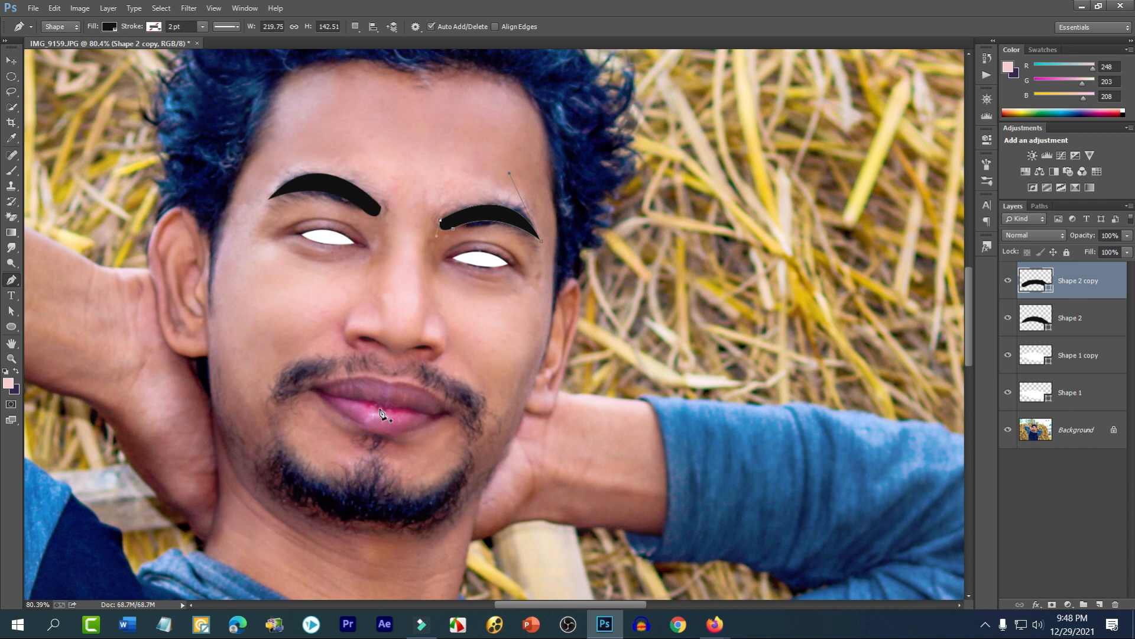
{"action": "scroll", "coordinate": [380, 414], "scroll_direction": "up", "scroll_amount": 5}
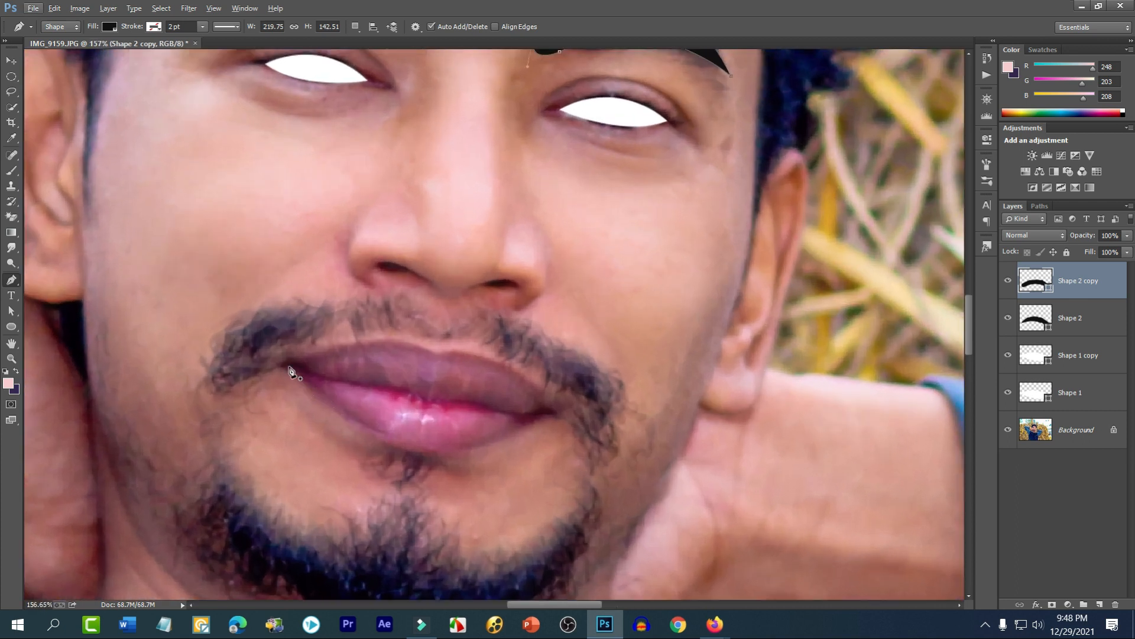
{"action": "left_click", "coordinate": [286, 365]}
{"action": "left_click_drag", "start_coordinate": [435, 354], "coordinate": [489, 385]}
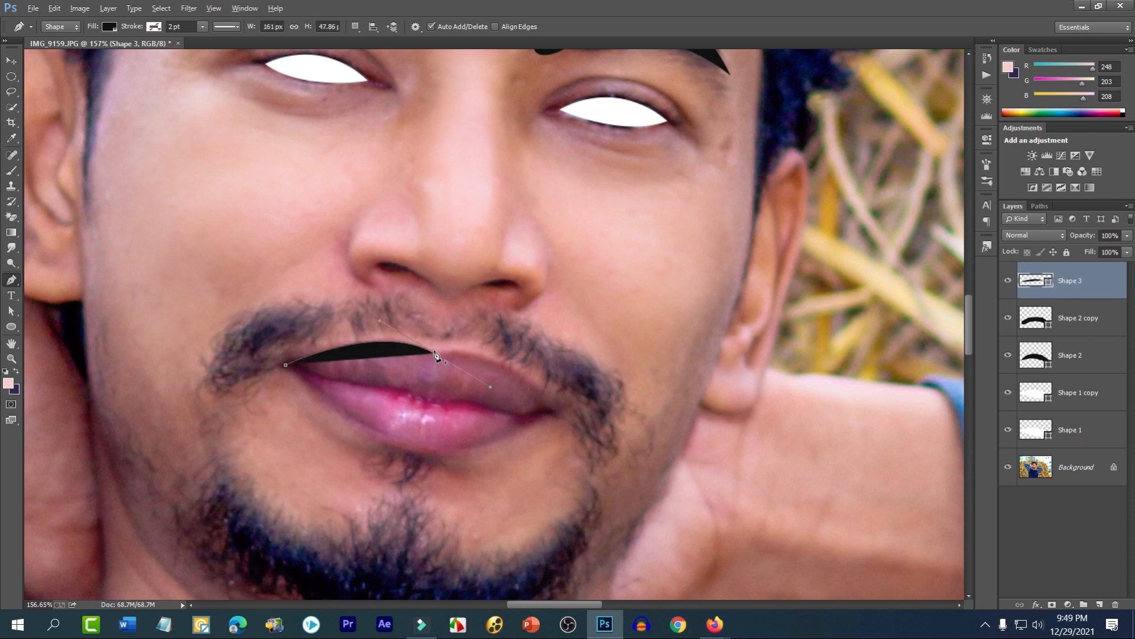
{"action": "left_click", "coordinate": [434, 354], "text": "alt"}
{"action": "left_click_drag", "start_coordinate": [552, 408], "coordinate": [594, 473]}
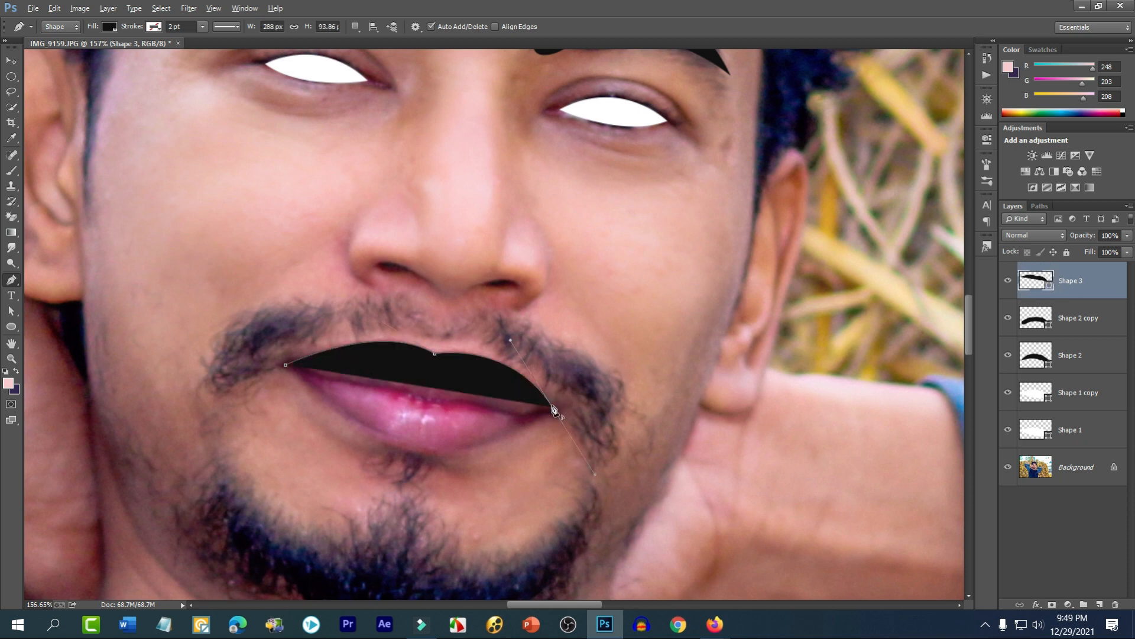
{"action": "left_click", "coordinate": [553, 409], "text": "alt"}
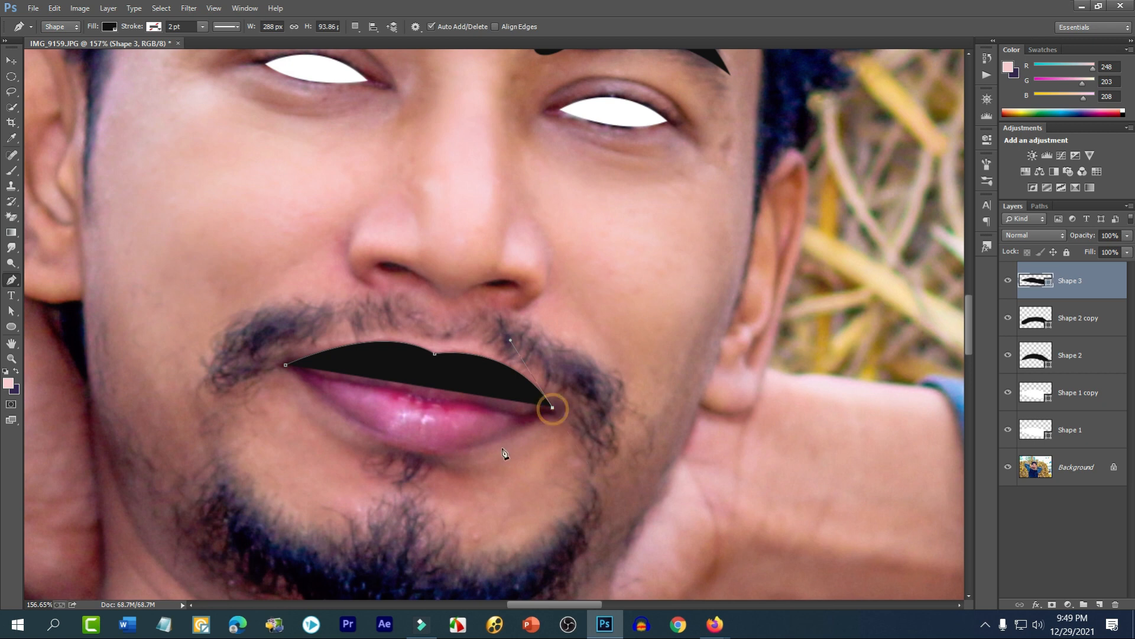
- Trace the lower lip back to the starting corner to close the mouth shape, and refine its bottom curve
{"action": "left_click_drag", "start_coordinate": [451, 450], "coordinate": [410, 444]}
{"action": "left_click_drag", "start_coordinate": [288, 368], "coordinate": [237, 312]}
{"action": "left_click", "coordinate": [451, 450], "text": "ctrl"}
{"action": "left_click_drag", "start_coordinate": [410, 446], "coordinate": [388, 442]}
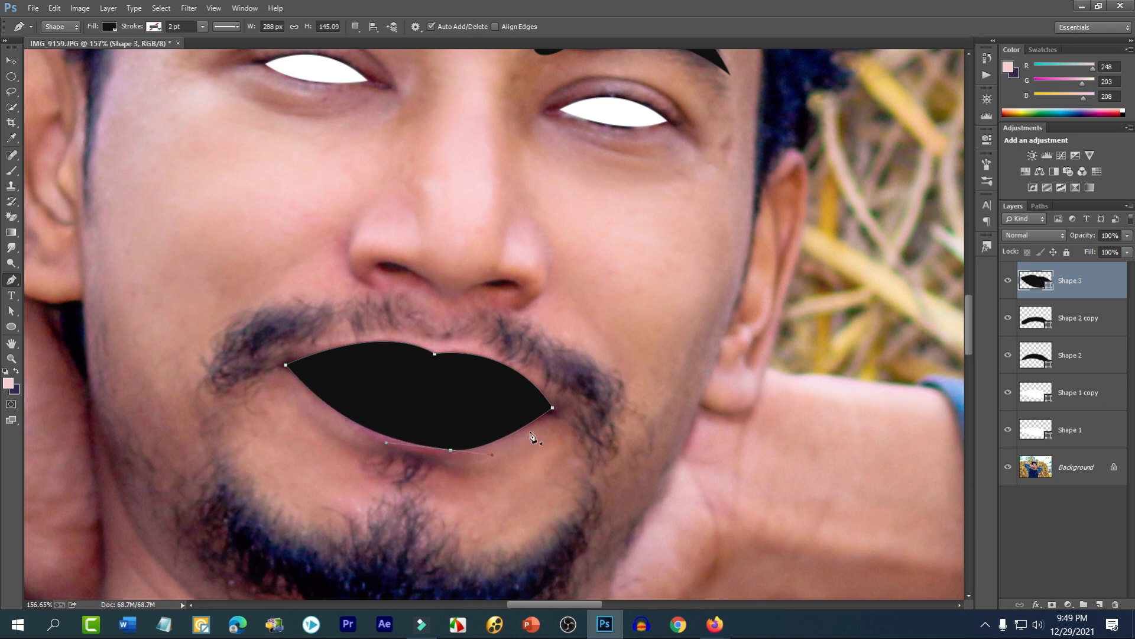
{"action": "left_click_drag", "start_coordinate": [551, 409], "coordinate": [552, 412]}
{"action": "key", "text": "ctrl+z"}
{"action": "left_click", "coordinate": [554, 408]}
{"action": "left_click", "coordinate": [553, 408]}
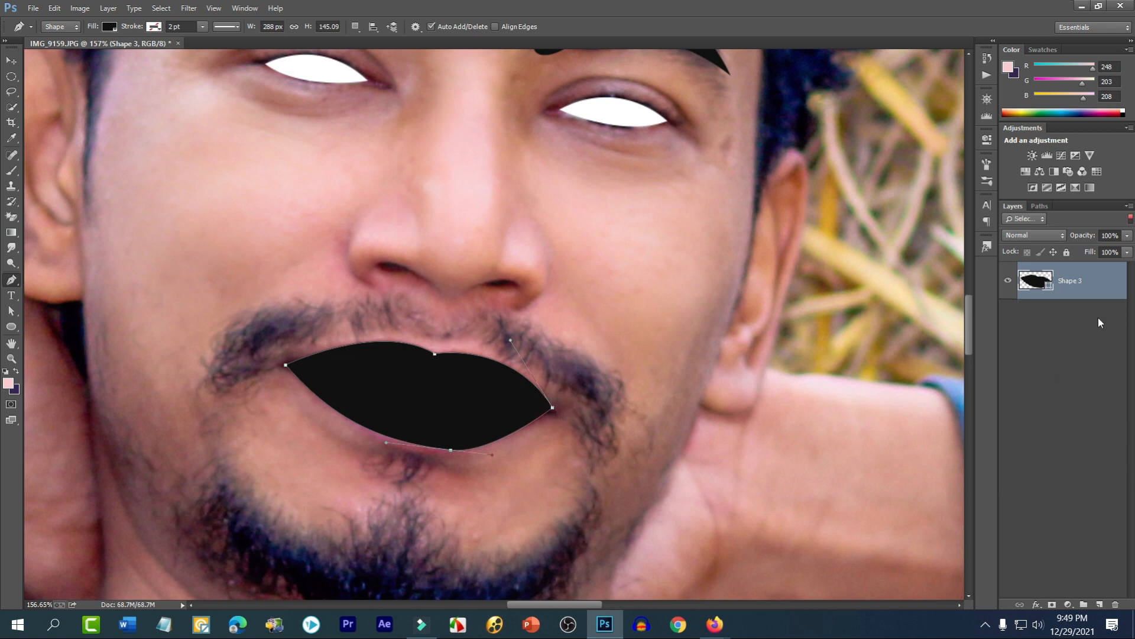
{"action": "left_click", "coordinate": [1131, 218]}
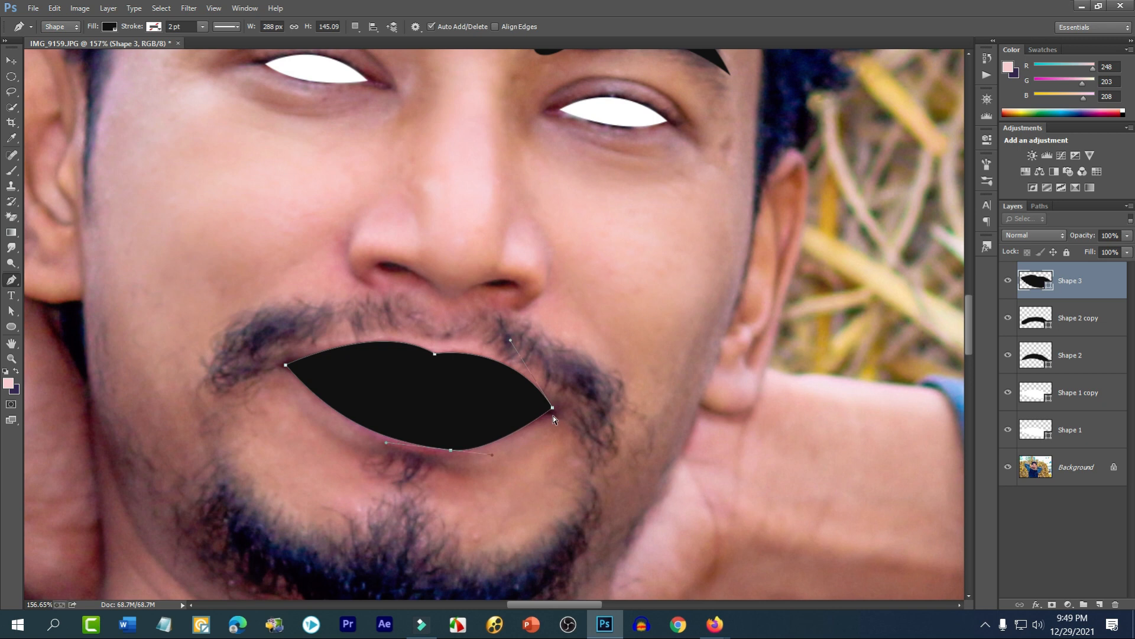
{"action": "left_click", "coordinate": [553, 408]}
- Move the mouth shape's corner anchor below the second eye slightly outward and down with the Direct Selection tool
{"action": "left_click", "coordinate": [11, 310]}
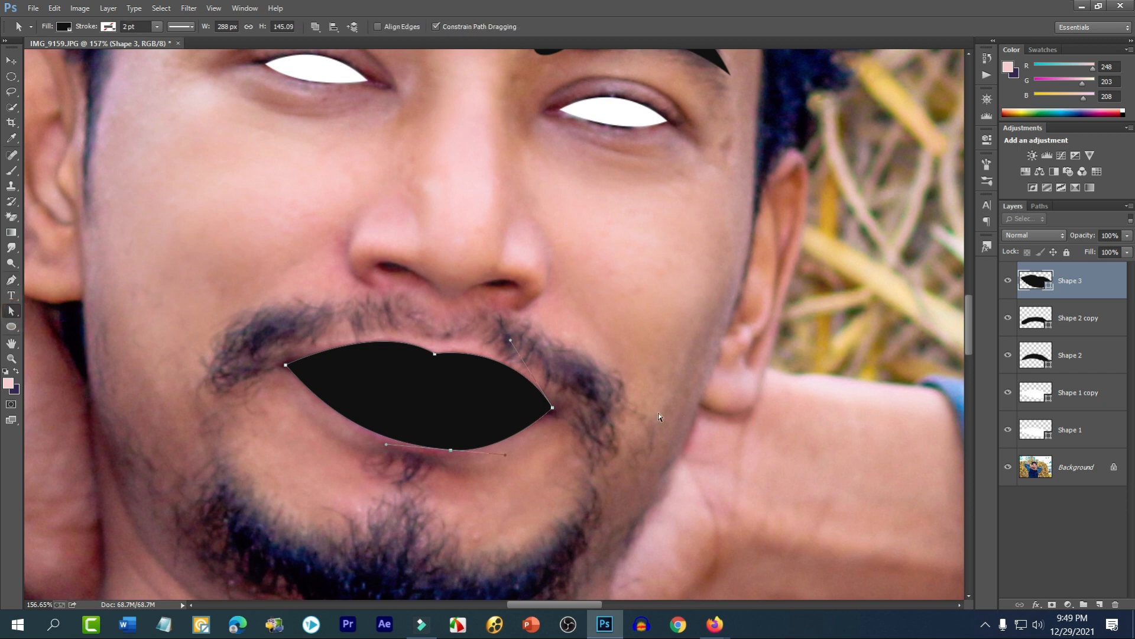
{"action": "left_click_drag", "start_coordinate": [552, 412], "coordinate": [555, 413]}
{"action": "left_click", "coordinate": [554, 407], "text": "ctrl"}
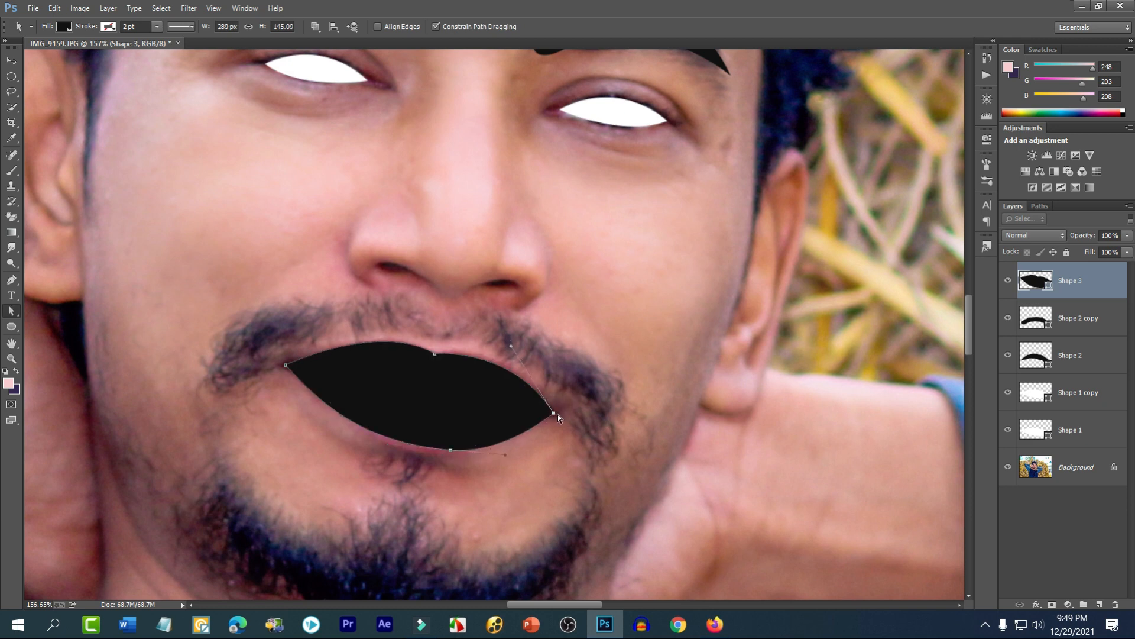
- Recolour the mouth shape white (ffffff) by sampling the colour of an eye shape
{"action": "left_click", "coordinate": [600, 406]}
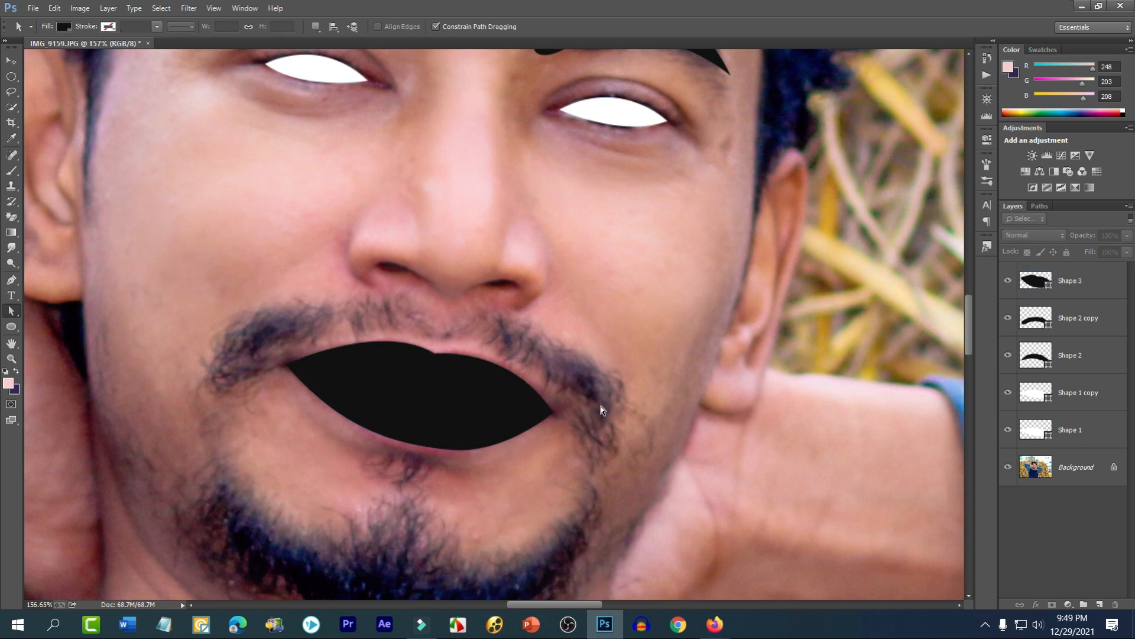
{"action": "scroll", "coordinate": [600, 406], "scroll_direction": "down", "scroll_amount": 2}
{"action": "scroll", "coordinate": [597, 397], "scroll_direction": "down", "scroll_amount": 5}
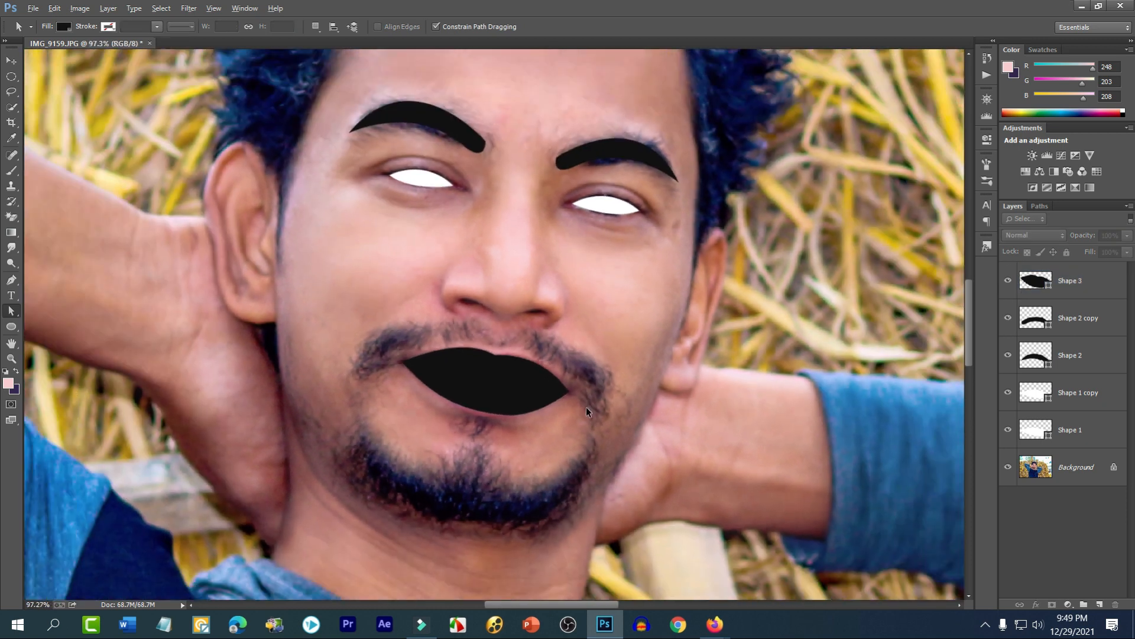
{"action": "scroll", "coordinate": [698, 444], "scroll_direction": "up", "scroll_amount": 1}
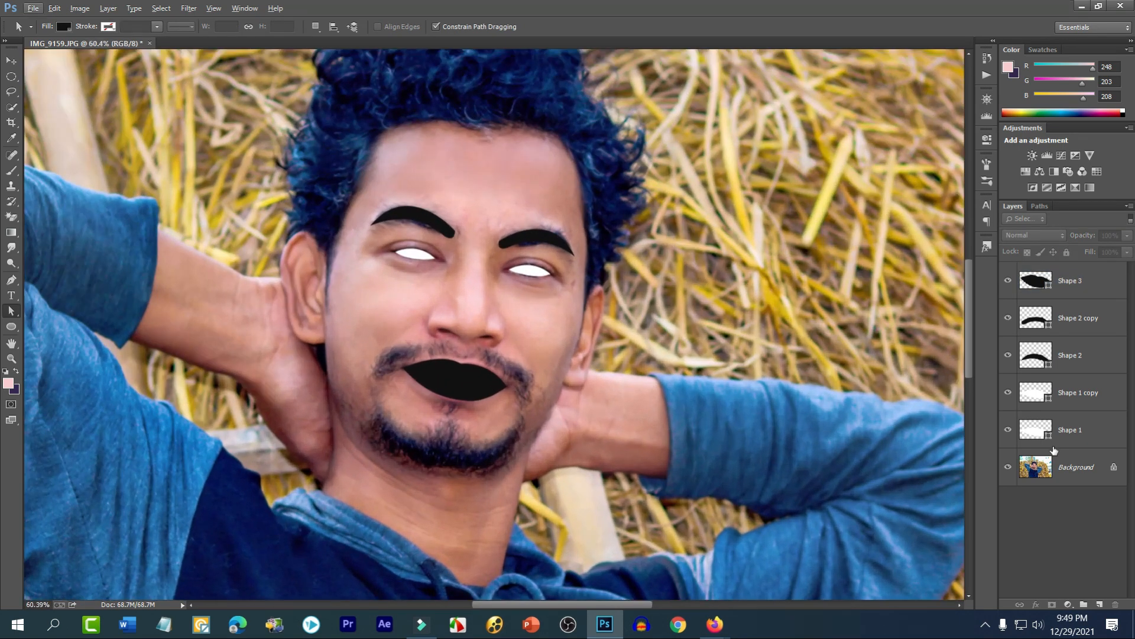
{"action": "double_click", "coordinate": [1046, 286]}
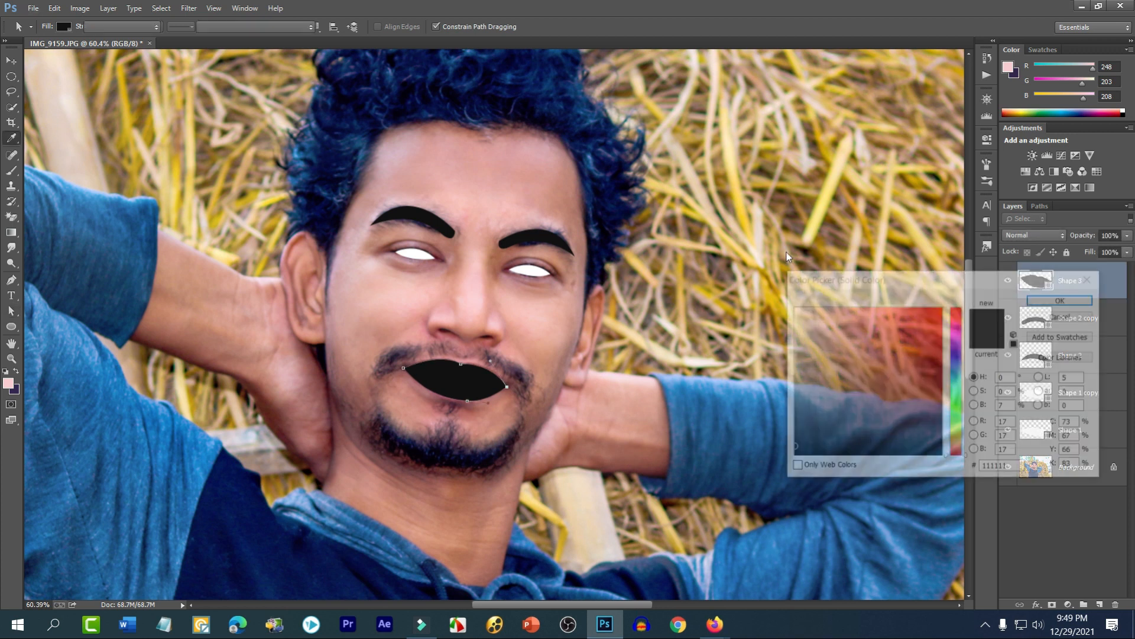
{"action": "left_click", "coordinate": [419, 253]}
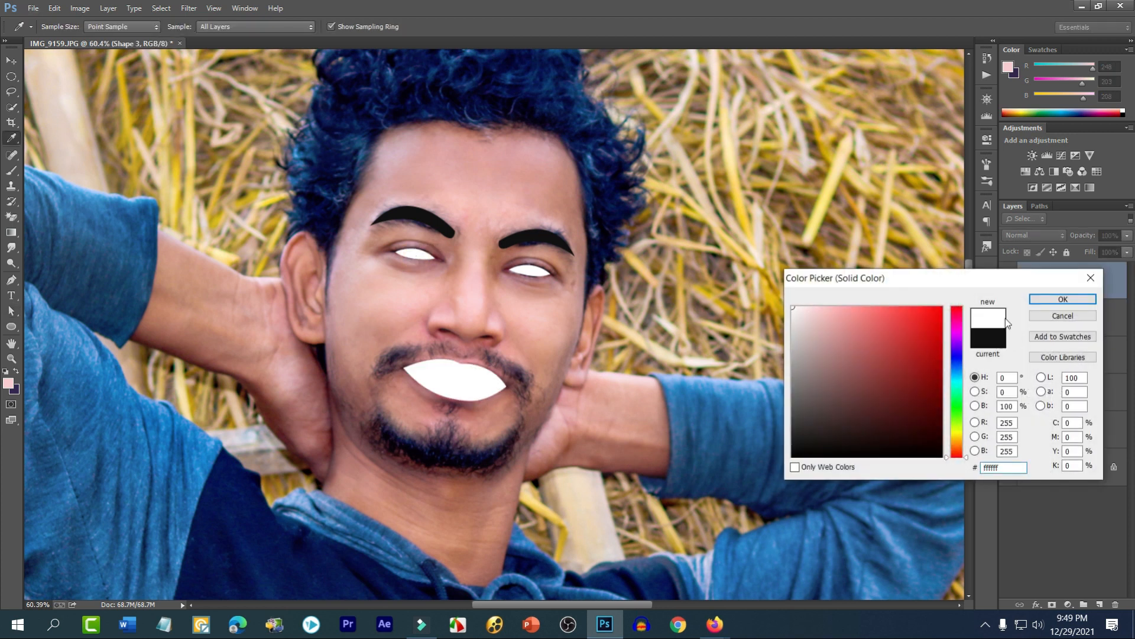
{"action": "left_click", "coordinate": [1048, 300]}
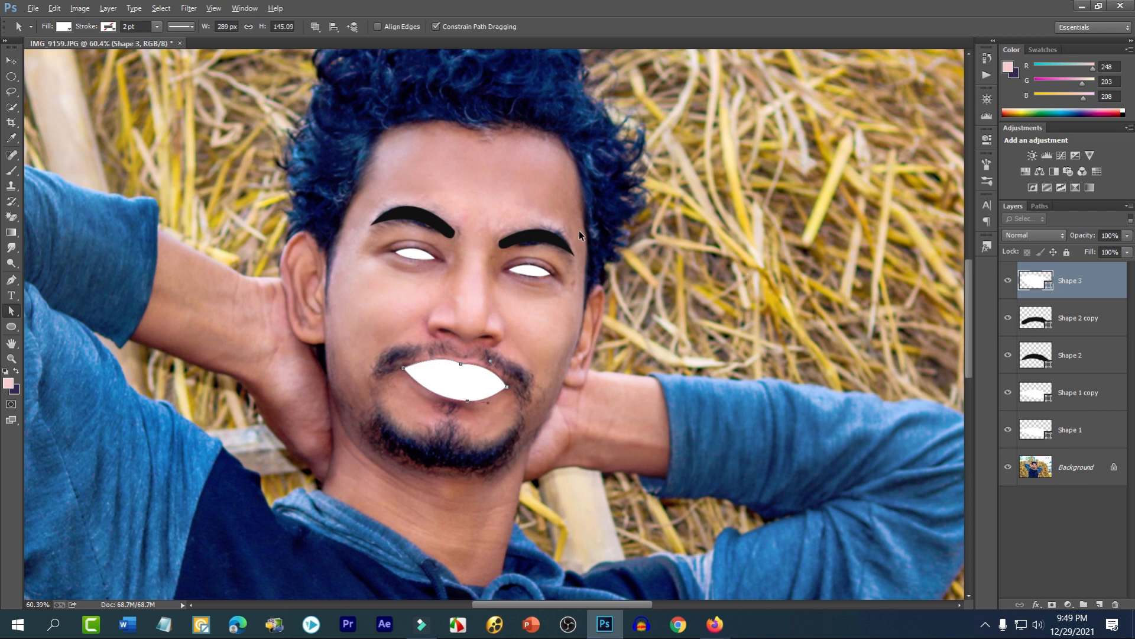
- Start a new Pen shape for the face at the middle of the hairline and trace along the forehead's upper edge
{"action": "scroll", "coordinate": [579, 230], "scroll_direction": "up", "scroll_amount": 2}
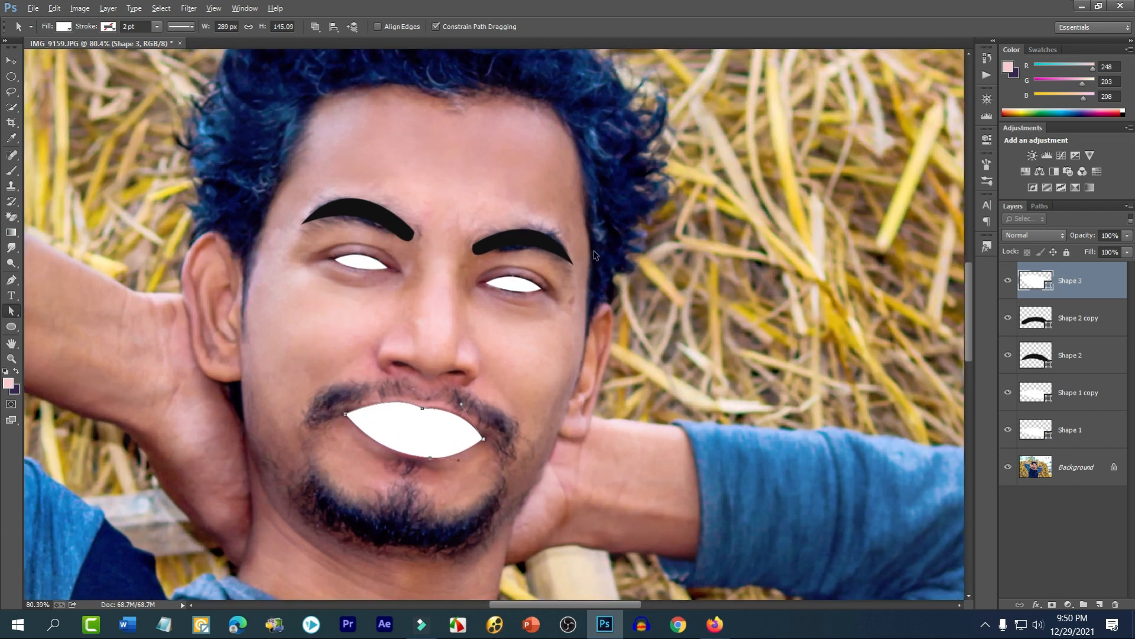
{"action": "left_click", "coordinate": [13, 279]}
{"action": "scroll", "coordinate": [499, 103], "scroll_direction": "up", "scroll_amount": 2}
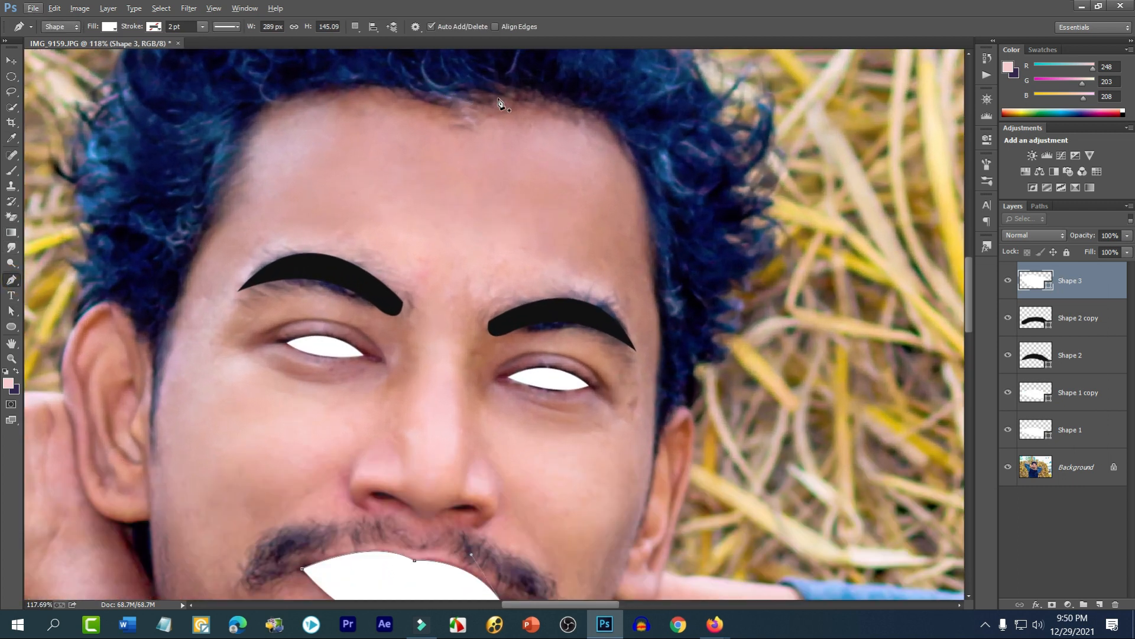
{"action": "left_click", "coordinate": [479, 106]}
{"action": "left_click", "coordinate": [407, 94]}
{"action": "left_click", "coordinate": [374, 86]}
{"action": "left_click", "coordinate": [337, 88]}
{"action": "left_click", "coordinate": [322, 93]}
{"action": "left_click", "coordinate": [308, 101]}
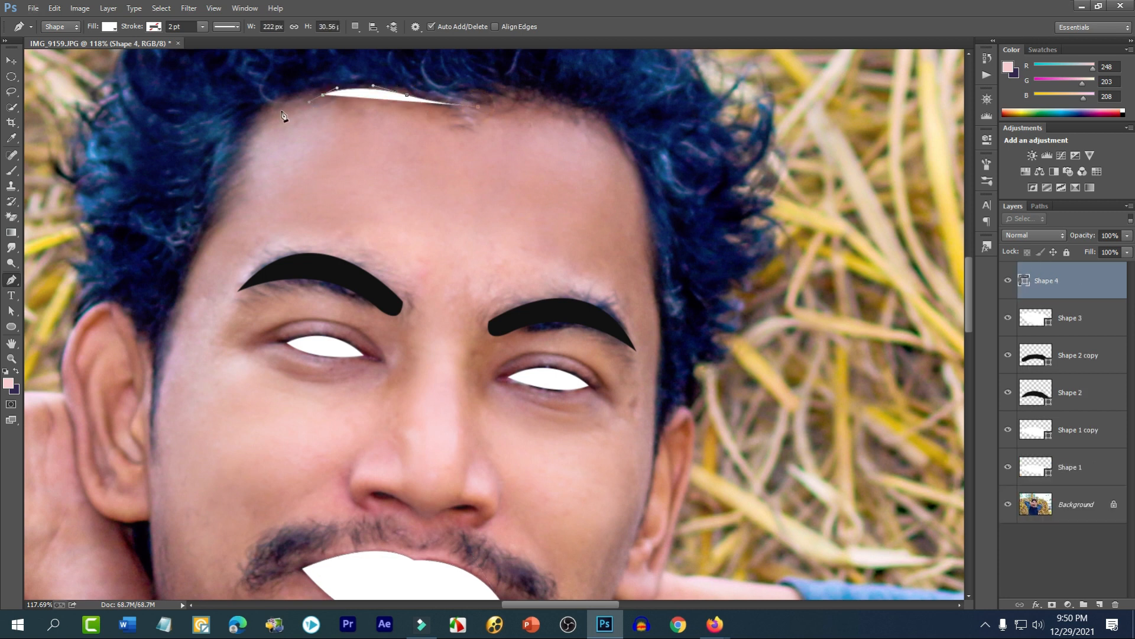
- Continue the face outline around the forehead corner and down the temple to the gap between cheek and first ear
{"action": "left_click_drag", "start_coordinate": [259, 116], "coordinate": [251, 137]}
{"action": "left_click_drag", "start_coordinate": [234, 175], "coordinate": [227, 191]}
{"action": "left_click_drag", "start_coordinate": [208, 242], "coordinate": [167, 330]}
{"action": "left_click", "coordinate": [181, 295]}
{"action": "left_click_drag", "start_coordinate": [161, 382], "coordinate": [151, 456]}
{"action": "left_click_drag", "start_coordinate": [147, 428], "coordinate": [148, 412]}
- Trace around the first ear to its lobe, and end with a sharp point where the lobe meets the jaw
{"action": "left_click_drag", "start_coordinate": [151, 349], "coordinate": [65, 345]}
{"action": "left_click_drag", "start_coordinate": [70, 416], "coordinate": [78, 466]}
{"action": "left_click_drag", "start_coordinate": [121, 520], "coordinate": [170, 525]}
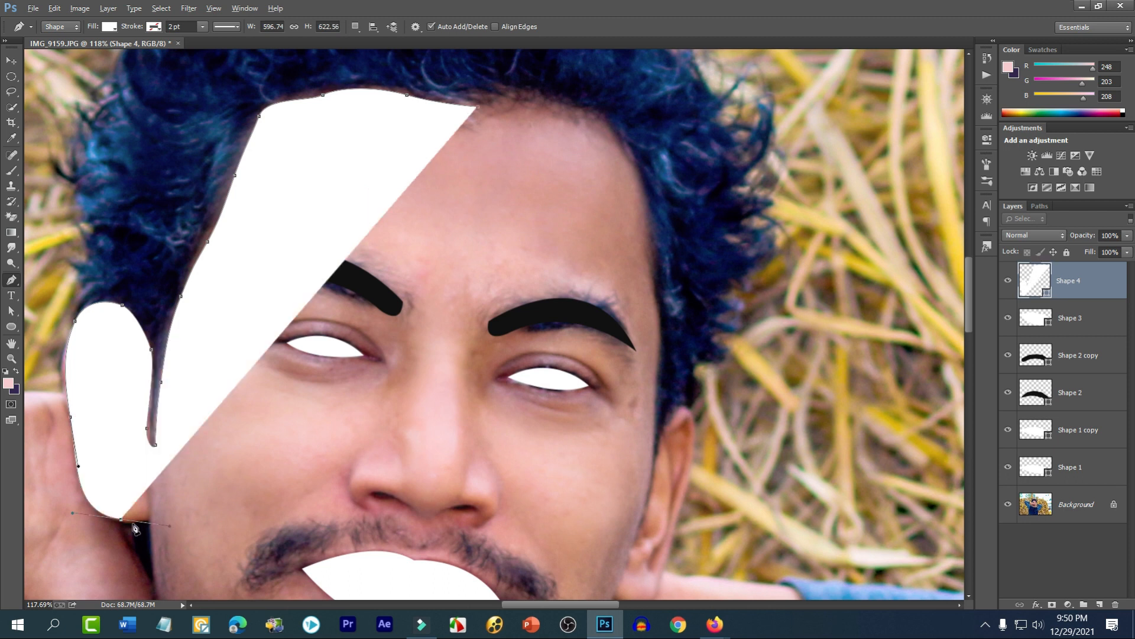
{"action": "left_click", "coordinate": [121, 521], "text": "alt"}
{"action": "left_click", "coordinate": [148, 521]}
{"action": "left_click_drag", "start_coordinate": [166, 516], "coordinate": [156, 523]}
{"action": "left_click", "coordinate": [149, 525]}
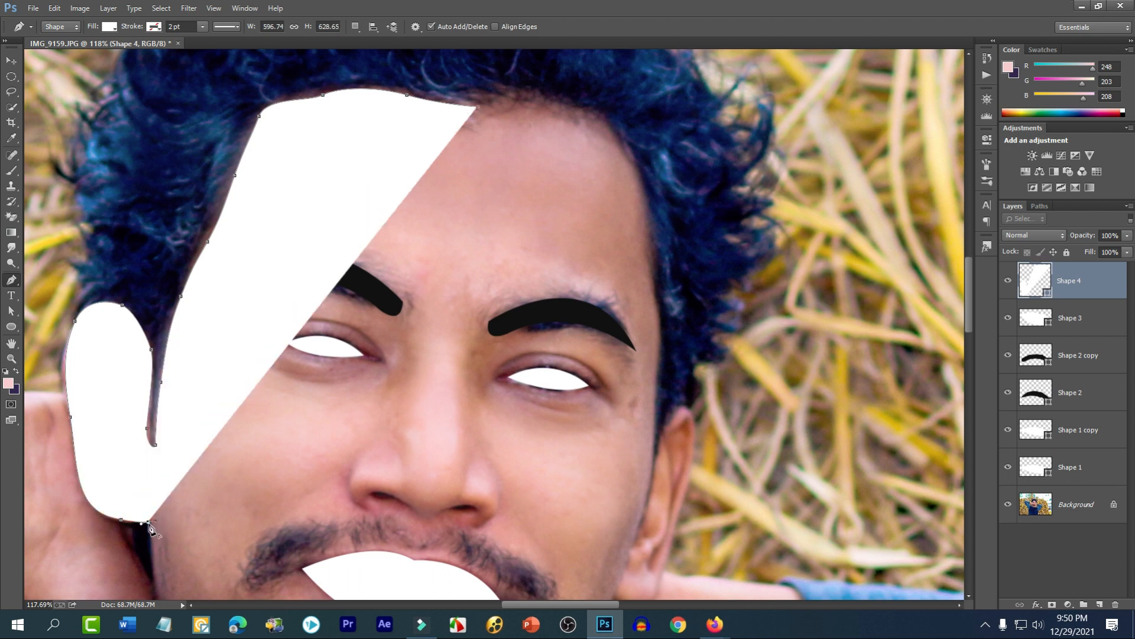
- Set the face shape's fill to none so the photo underneath can be traced
{"action": "scroll", "coordinate": [187, 525], "scroll_direction": "down", "scroll_amount": 5}
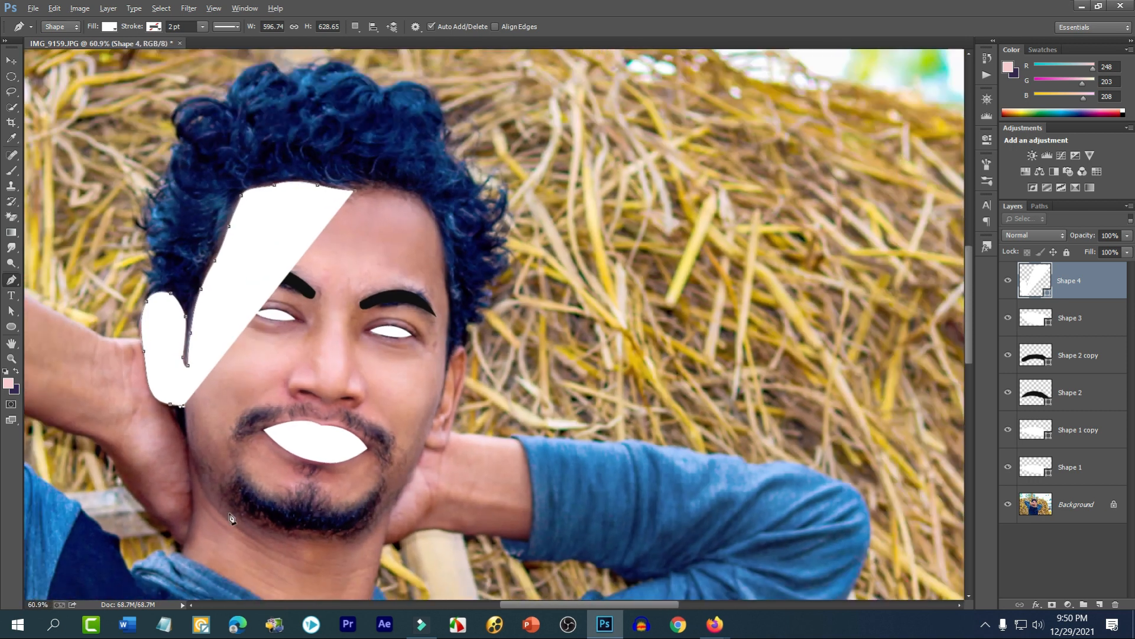
{"action": "left_click", "coordinate": [120, 27]}
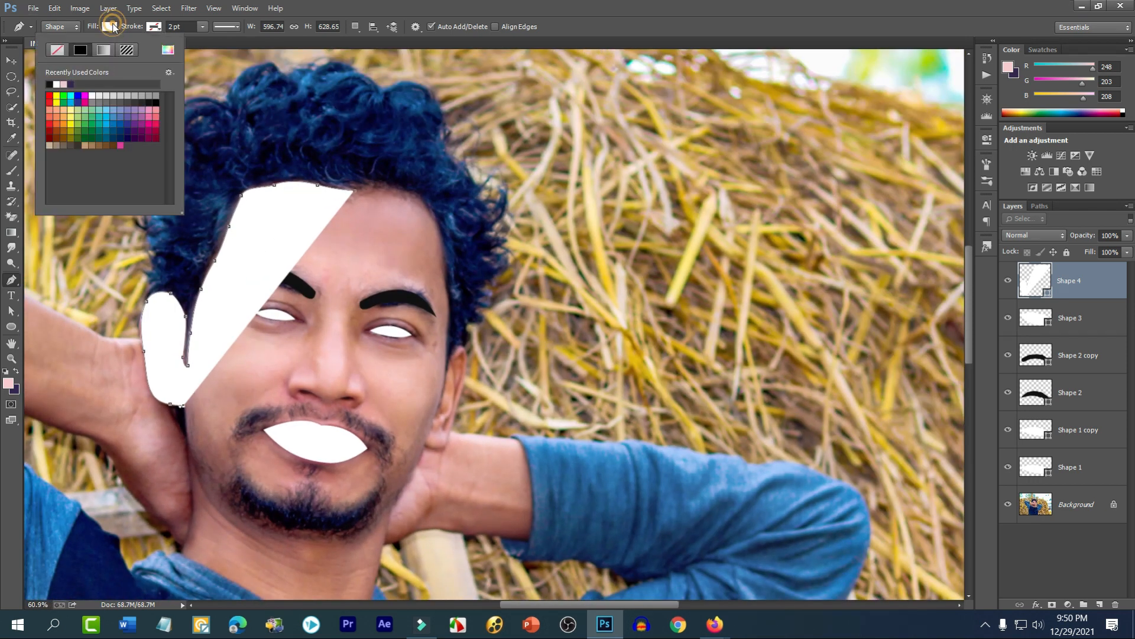
{"action": "left_click", "coordinate": [57, 50]}
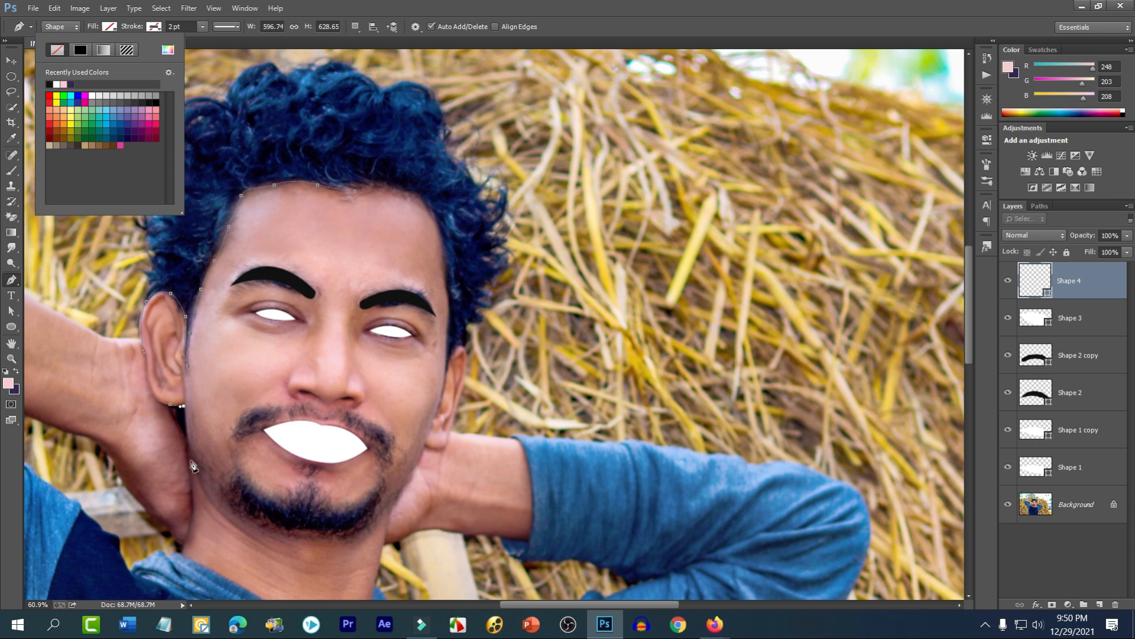
- Trace the jawline from below the first ear, around the chin and up to the second earlobe
{"action": "scroll", "coordinate": [193, 466], "scroll_direction": "up", "scroll_amount": 4}
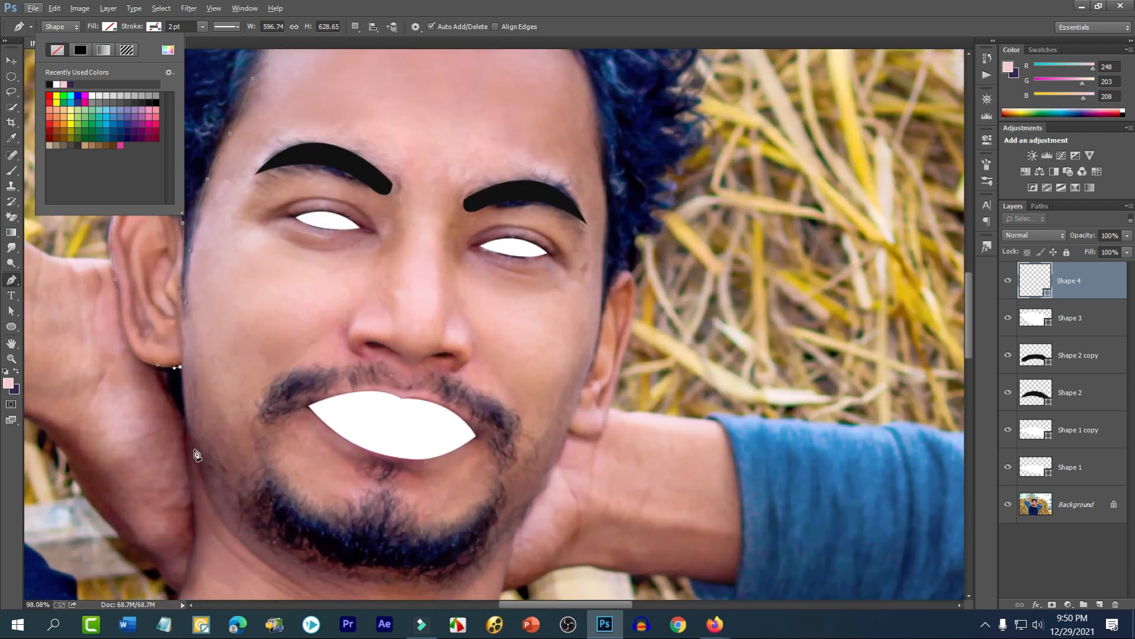
{"action": "left_click", "coordinate": [192, 446]}
{"action": "left_click_drag", "start_coordinate": [189, 441], "coordinate": [201, 484]}
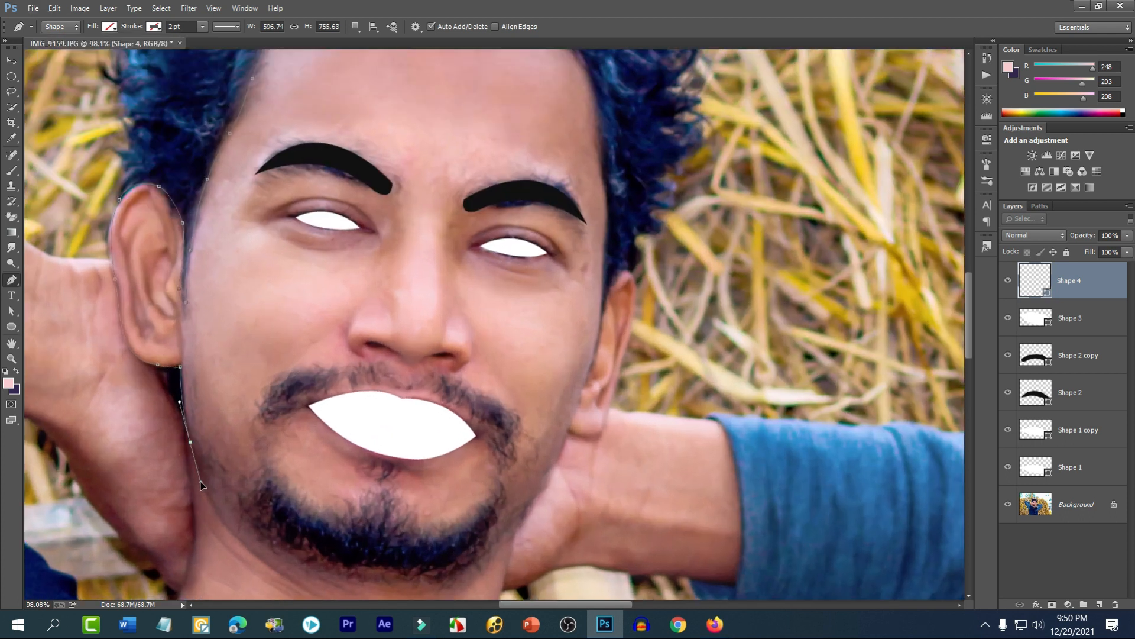
{"action": "scroll", "coordinate": [237, 480], "scroll_direction": "down", "scroll_amount": 3}
{"action": "left_click_drag", "start_coordinate": [353, 446], "coordinate": [457, 446]}
{"action": "left_click_drag", "start_coordinate": [524, 385], "coordinate": [551, 334]}
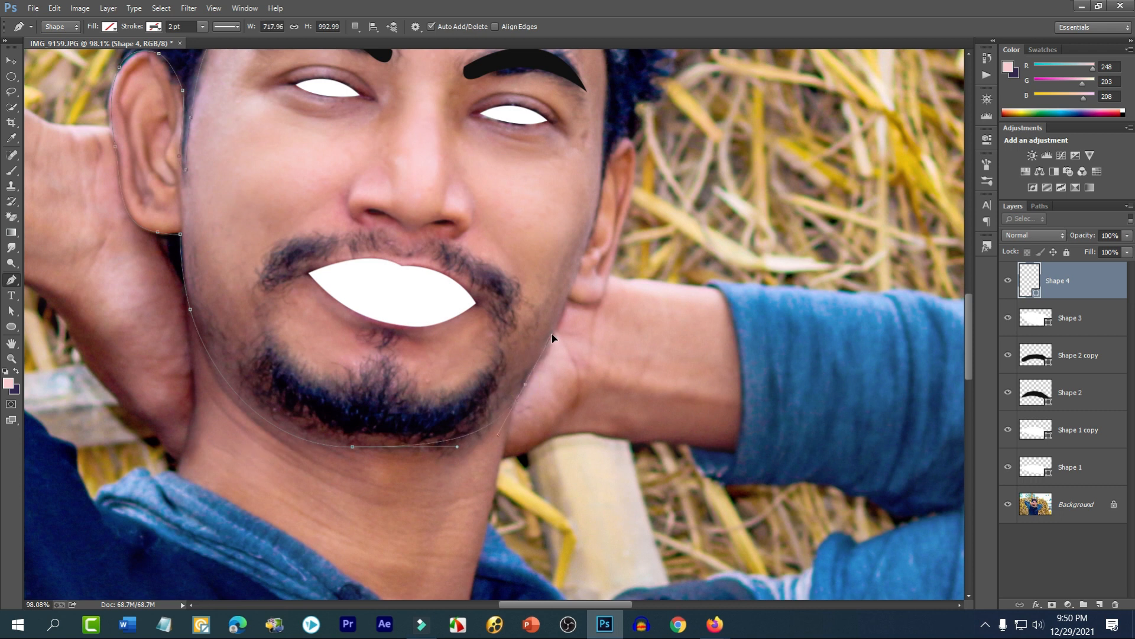
{"action": "left_click", "coordinate": [571, 302]}
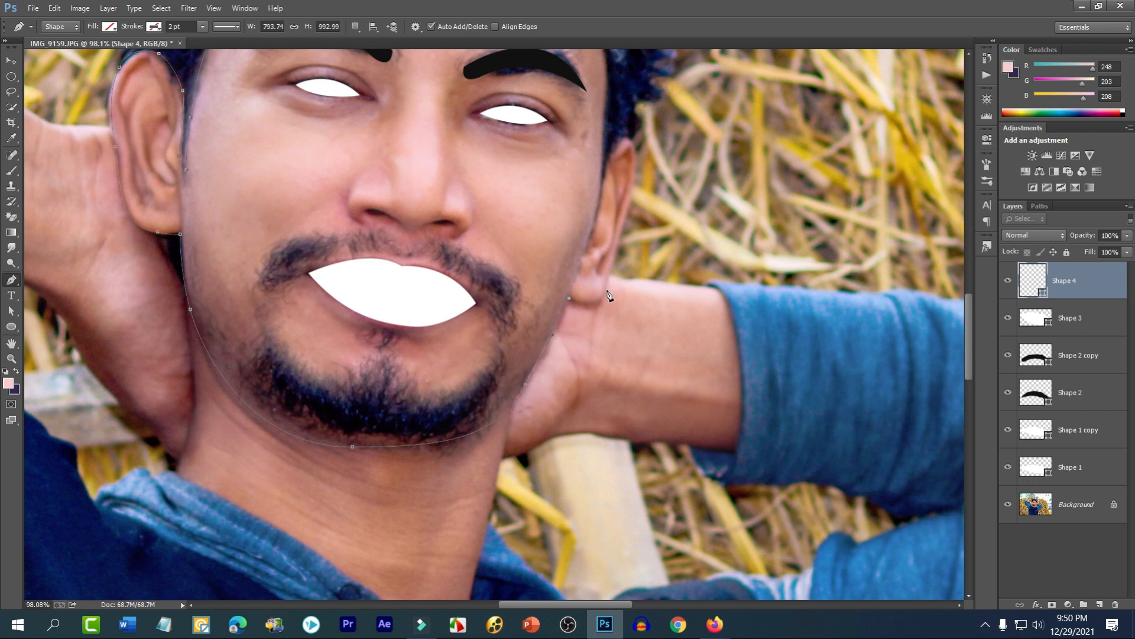
- Trace around the second ear, with a sharp point at its top, and back in to the side of the face
{"action": "left_click_drag", "start_coordinate": [609, 288], "coordinate": [621, 260]}
{"action": "left_click_drag", "start_coordinate": [631, 137], "coordinate": [612, 135]}
{"action": "left_click", "coordinate": [630, 138], "text": "alt"}
{"action": "left_click_drag", "start_coordinate": [603, 178], "coordinate": [601, 188]}
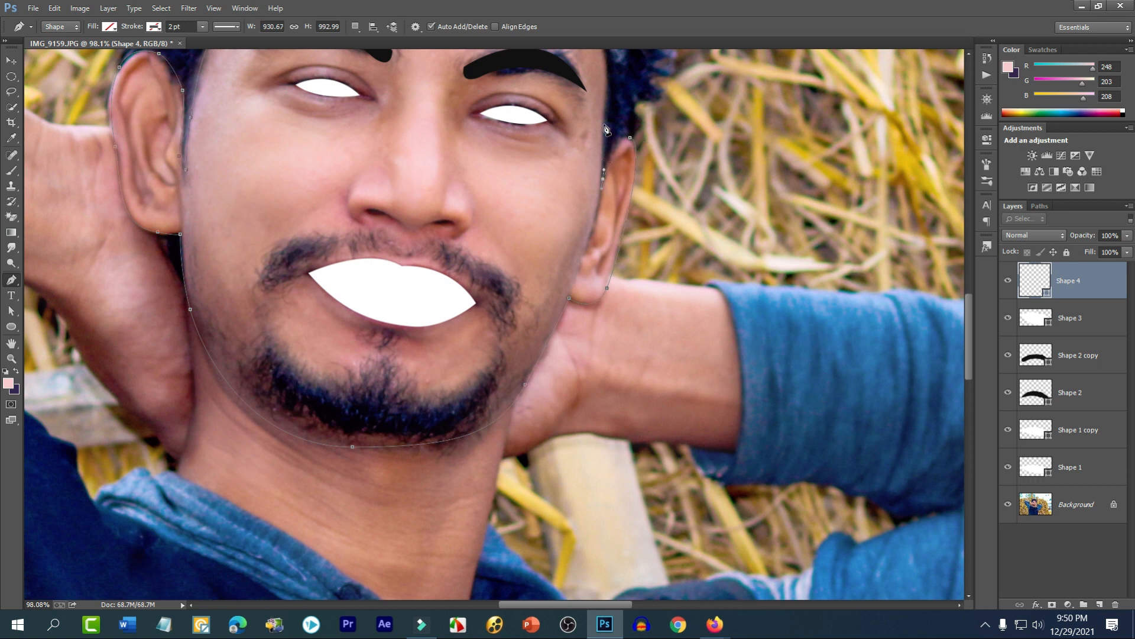
- Trace up the second temple and along the hairline to the starting point to close the face outline
{"action": "left_click_drag", "start_coordinate": [604, 123], "coordinate": [607, 95]}
{"action": "scroll", "coordinate": [609, 96], "scroll_direction": "up", "scroll_amount": 5}
{"action": "left_click", "coordinate": [583, 184]}
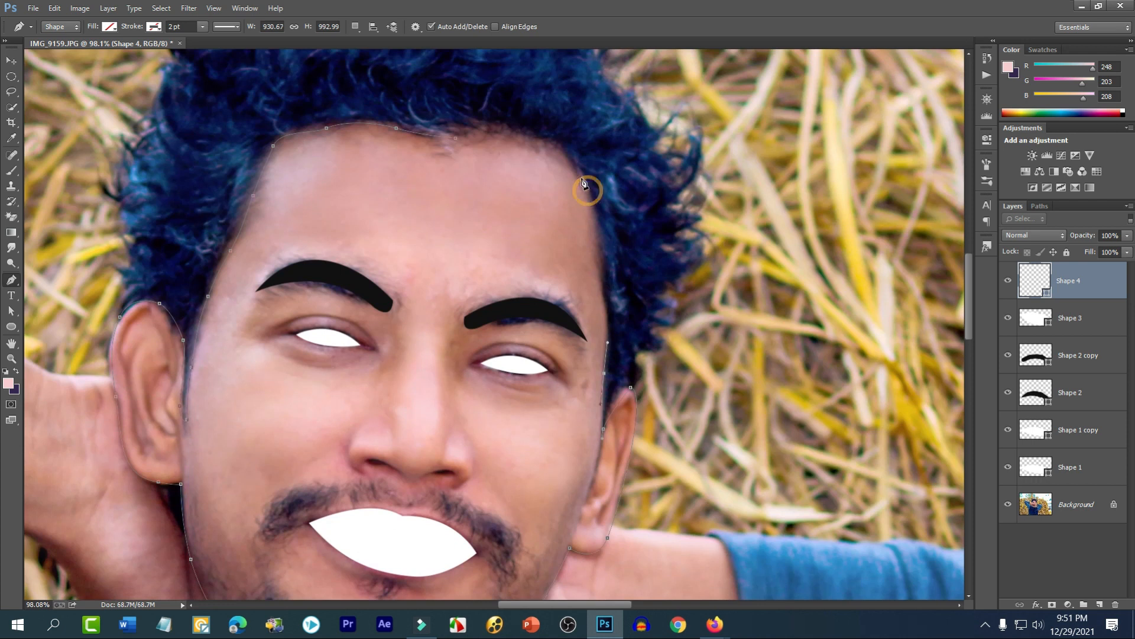
{"action": "left_click", "coordinate": [576, 149]}
{"action": "left_click", "coordinate": [534, 142]}
{"action": "left_click", "coordinate": [492, 135]}
{"action": "left_click_drag", "start_coordinate": [456, 138], "coordinate": [445, 145]}
{"action": "scroll", "coordinate": [398, 236], "scroll_direction": "down", "scroll_amount": 3}
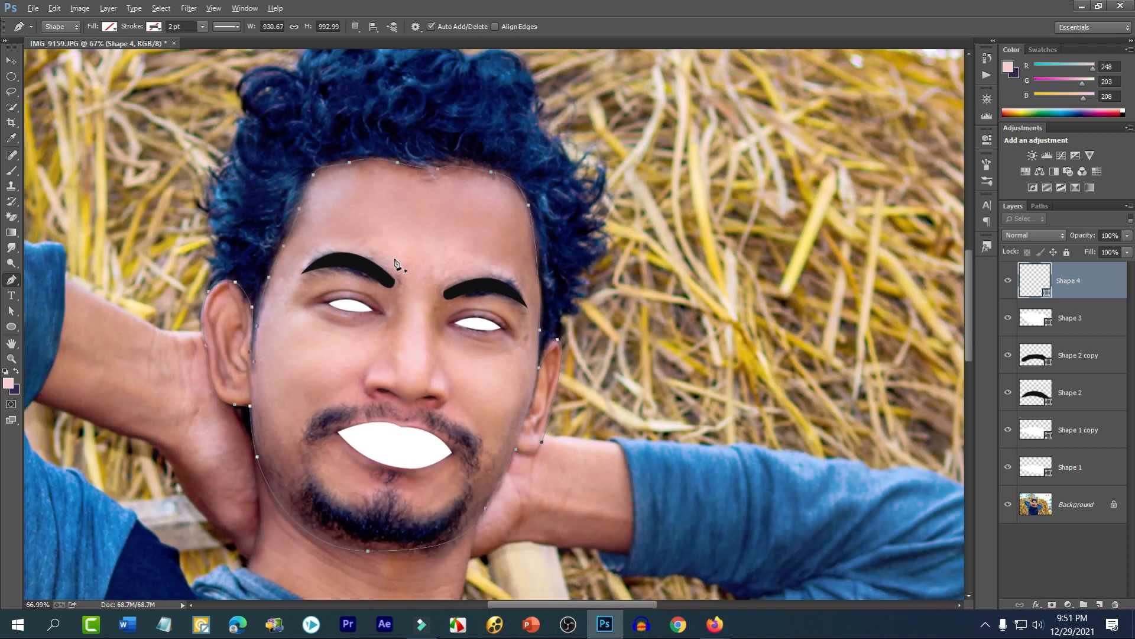
- Give the face shape a light pink fill, and replace it with a skin tone sampled from the neck and lightened slightly
{"action": "left_click", "coordinate": [105, 30]}
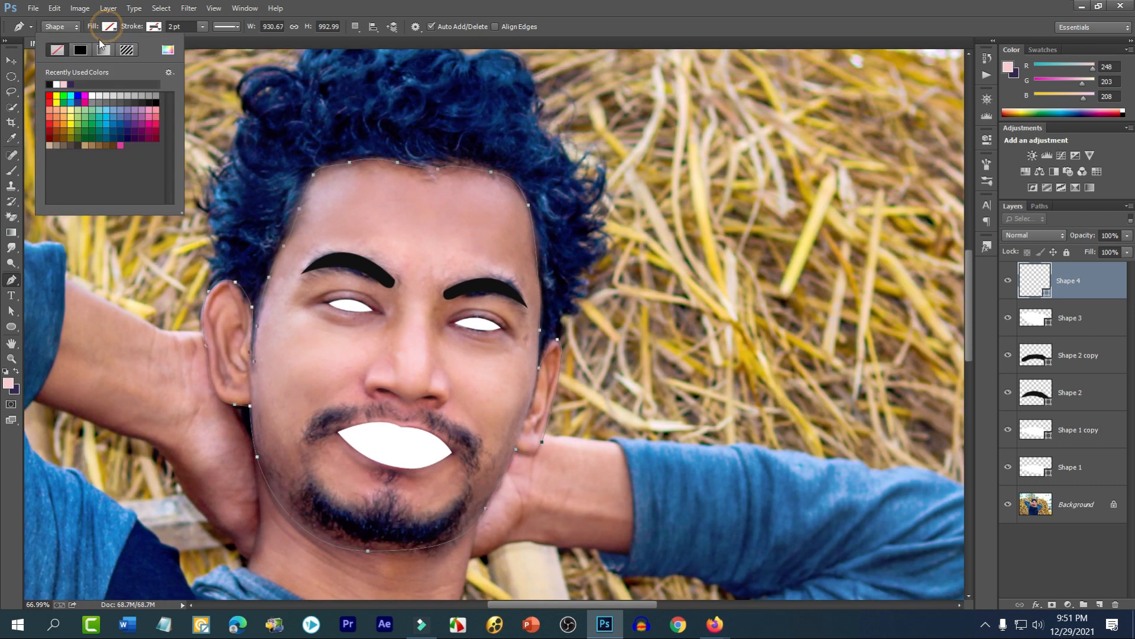
{"action": "left_click", "coordinate": [67, 84]}
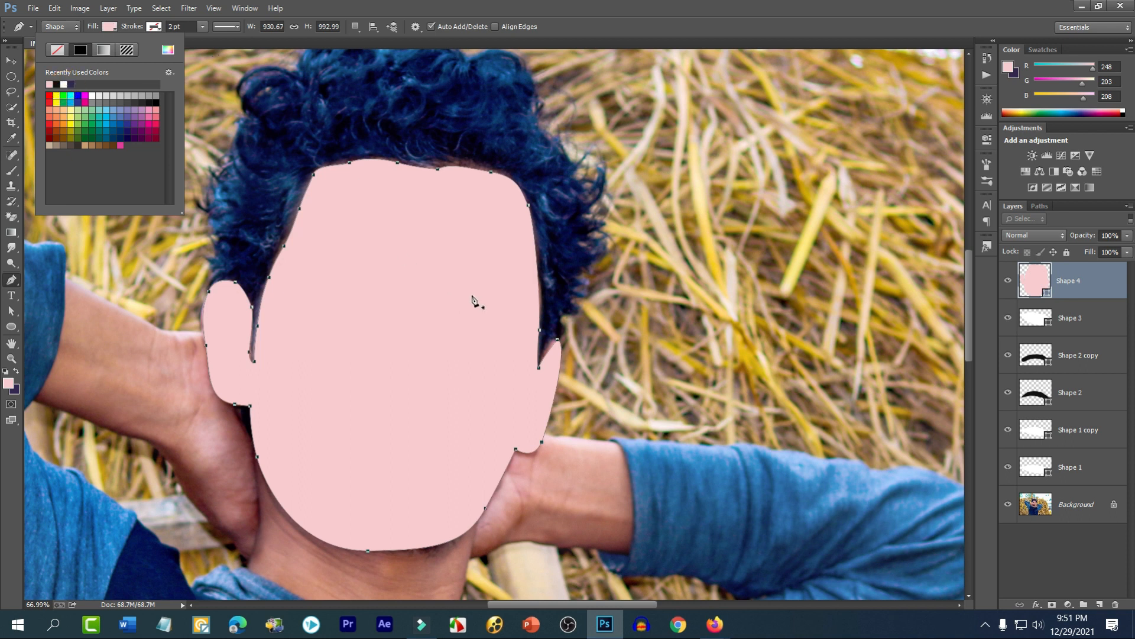
{"action": "scroll", "coordinate": [381, 212], "scroll_direction": "down", "scroll_amount": 1}
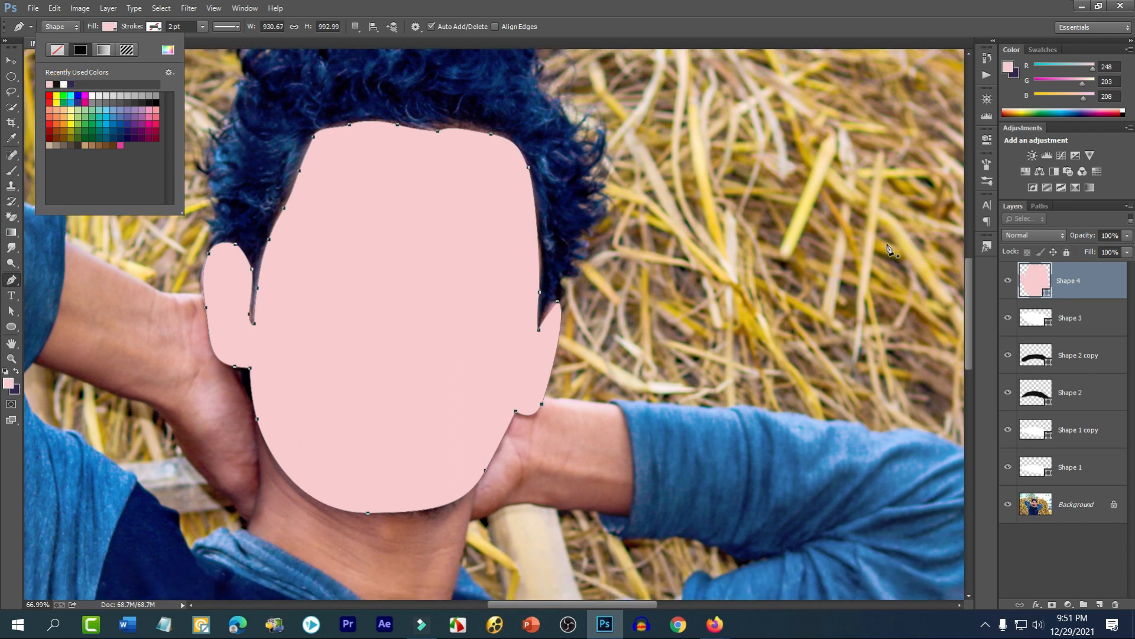
{"action": "left_click", "coordinate": [1034, 281]}
{"action": "double_click", "coordinate": [1034, 281]}
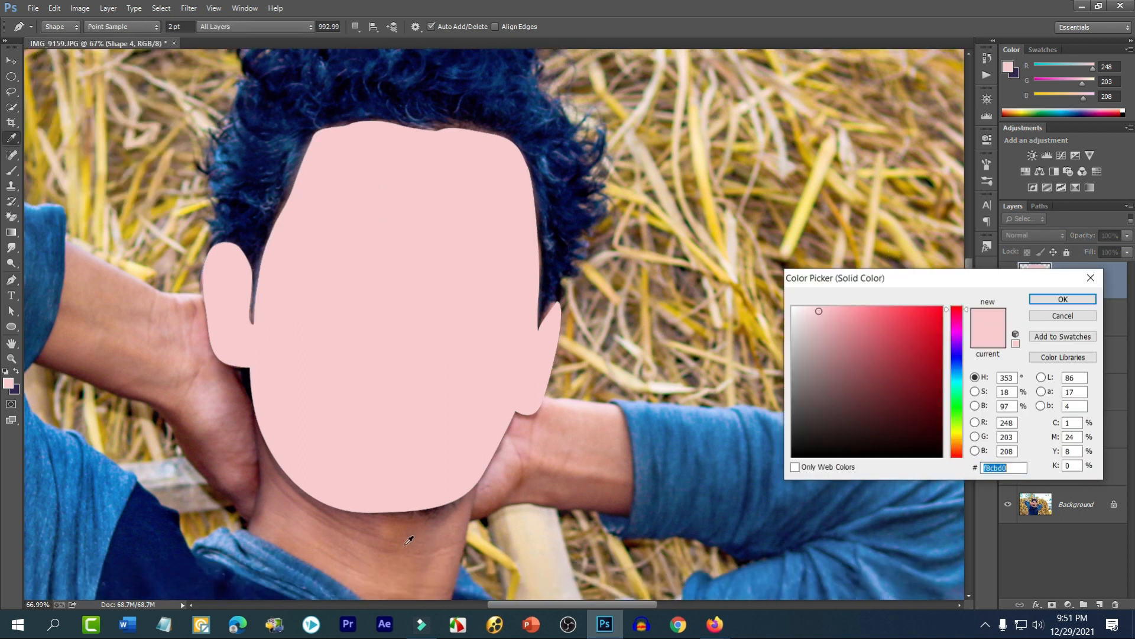
{"action": "left_click", "coordinate": [400, 540]}
{"action": "left_click_drag", "start_coordinate": [385, 562], "coordinate": [388, 582]}
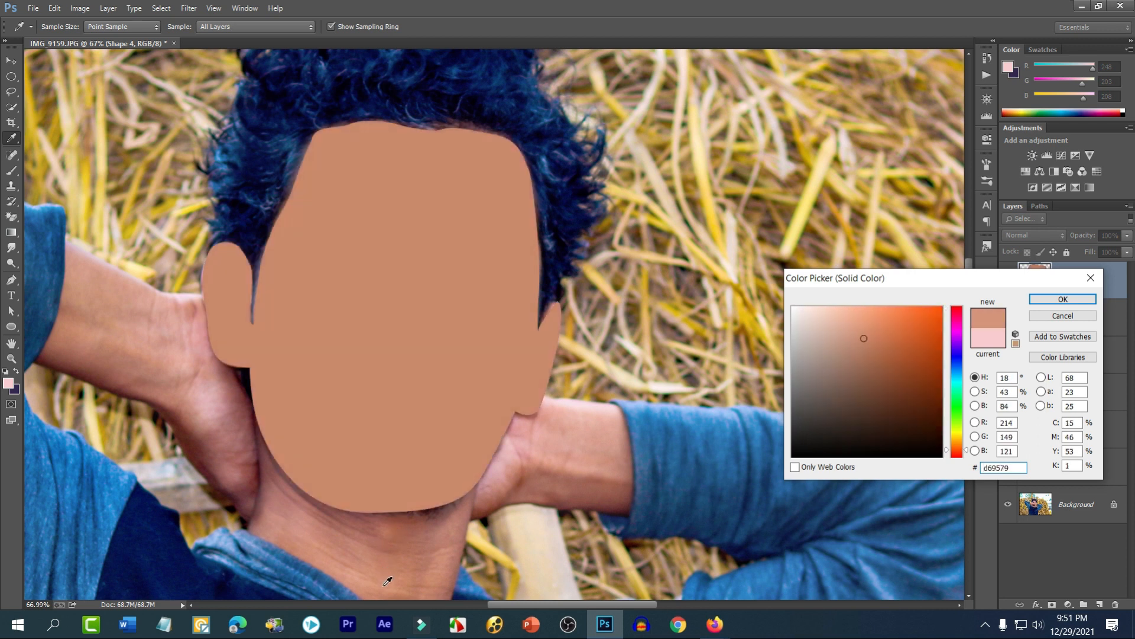
{"action": "left_click", "coordinate": [307, 532]}
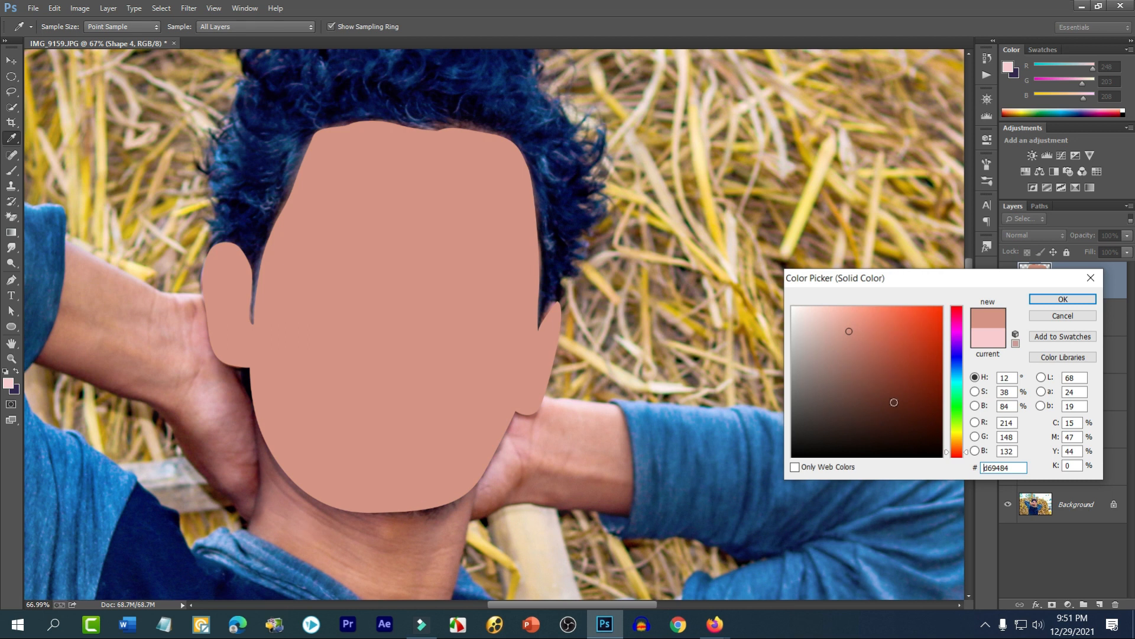
{"action": "left_click", "coordinate": [850, 326]}
{"action": "left_click", "coordinate": [1063, 299]}
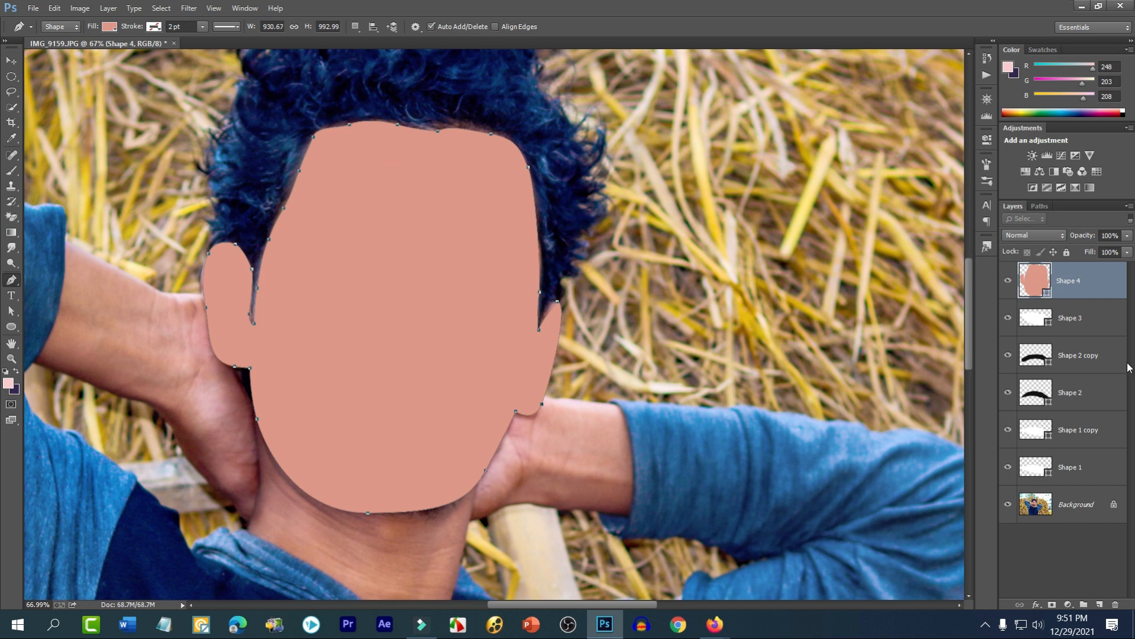
- Move the face shape's layer beneath the eye, eyebrow and mouth layers, directly above the Background
{"action": "left_click_drag", "start_coordinate": [1087, 280], "coordinate": [1081, 474]}
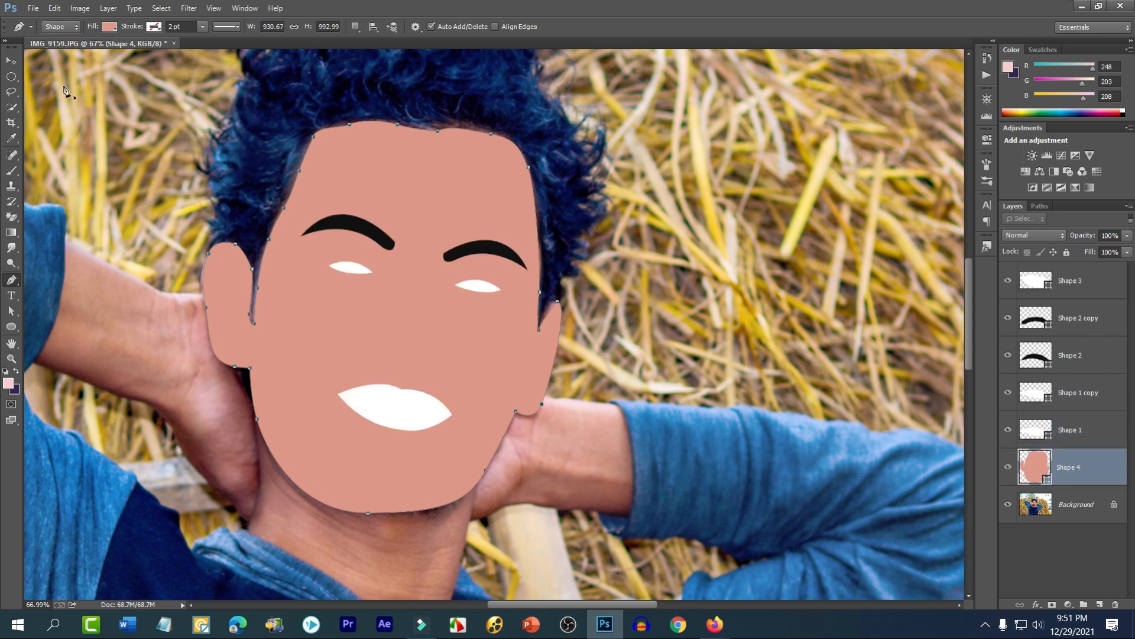
{"action": "left_click", "coordinate": [11, 60]}
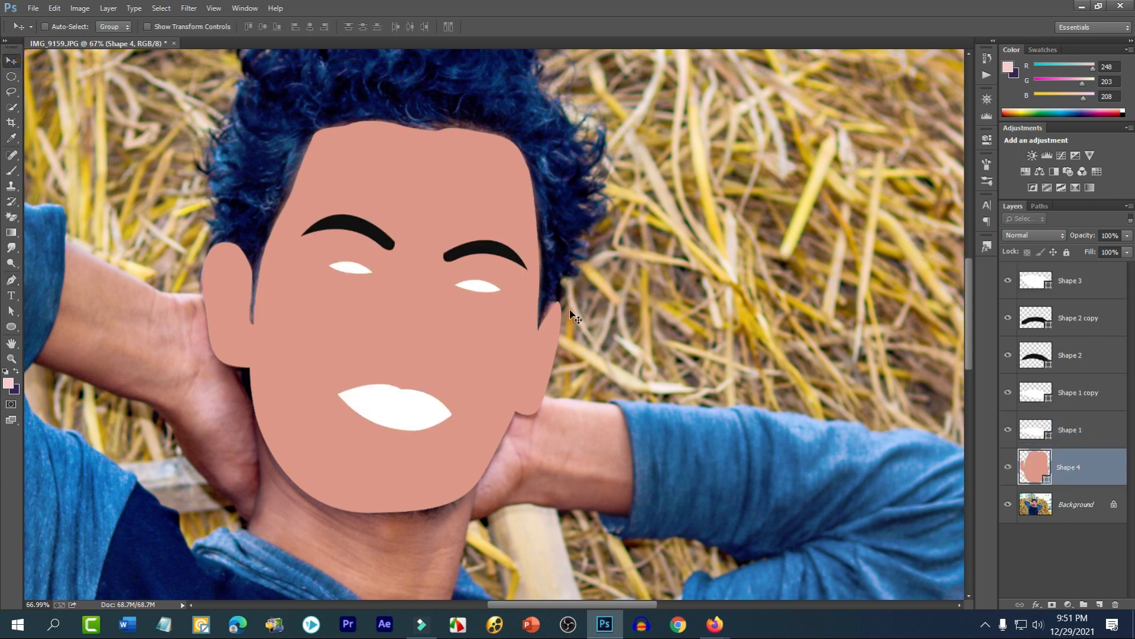
{"action": "scroll", "coordinate": [556, 310], "scroll_direction": "down", "scroll_amount": 5}
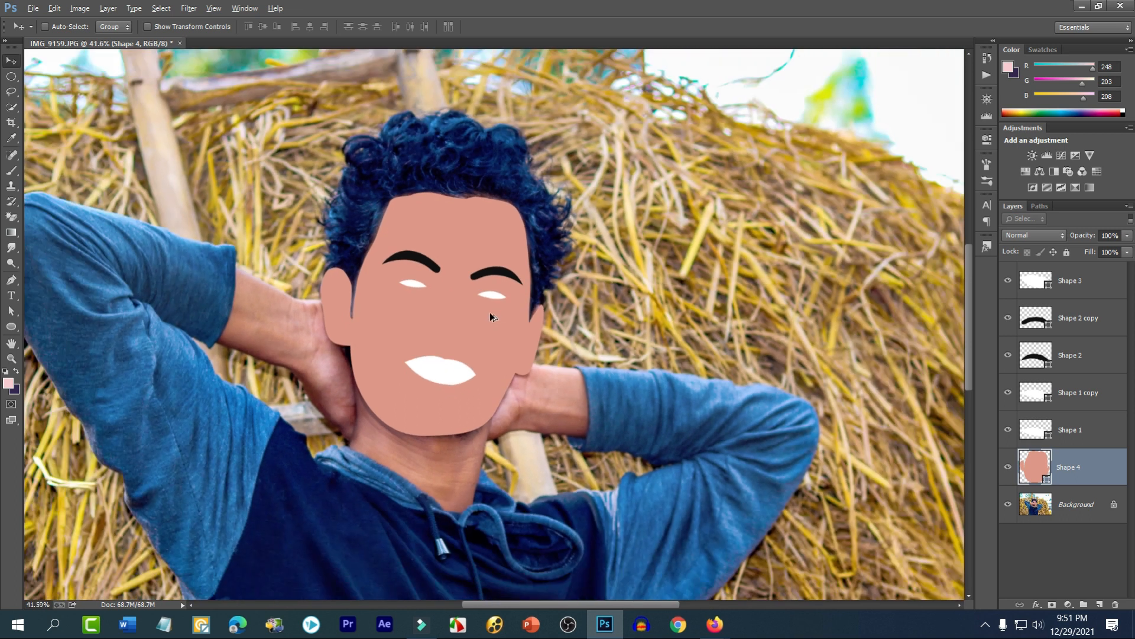
{"action": "scroll", "coordinate": [498, 335], "scroll_direction": "up", "scroll_amount": 2}
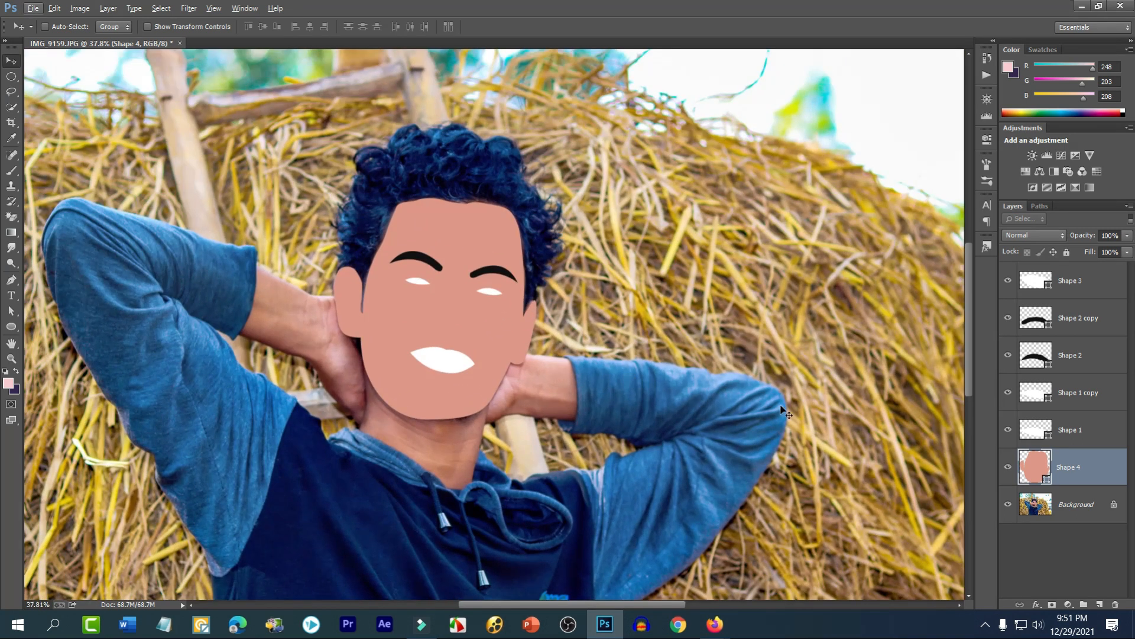
- Start a new Pen tool hair shape at the jaw edge and trace the dark gap of hair beneath the nearer ear
{"action": "scroll", "coordinate": [434, 244], "scroll_direction": "up", "scroll_amount": 2}
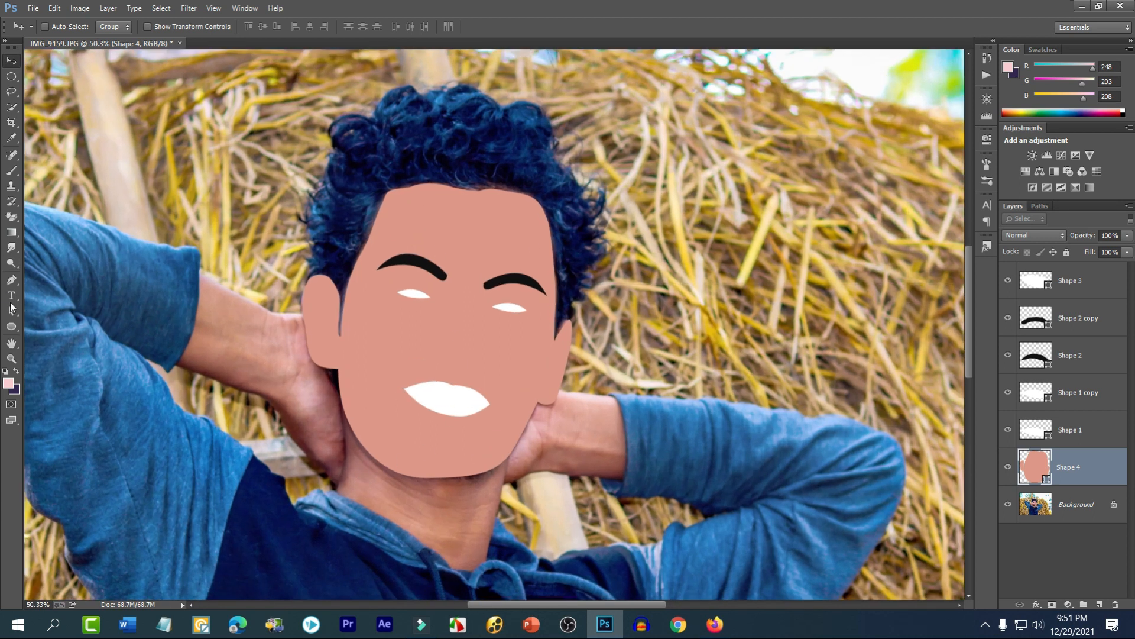
{"action": "left_click", "coordinate": [12, 279]}
{"action": "scroll", "coordinate": [158, 400], "scroll_direction": "up", "scroll_amount": 2}
{"action": "scroll", "coordinate": [223, 416], "scroll_direction": "down", "scroll_amount": 2}
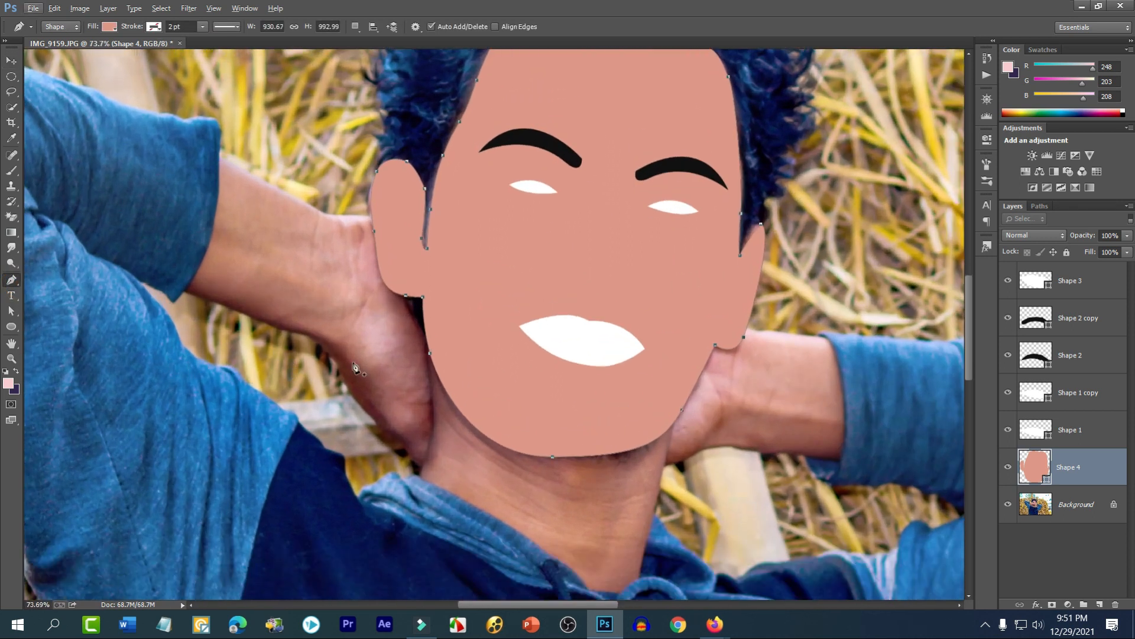
{"action": "scroll", "coordinate": [417, 333], "scroll_direction": "up", "scroll_amount": 3}
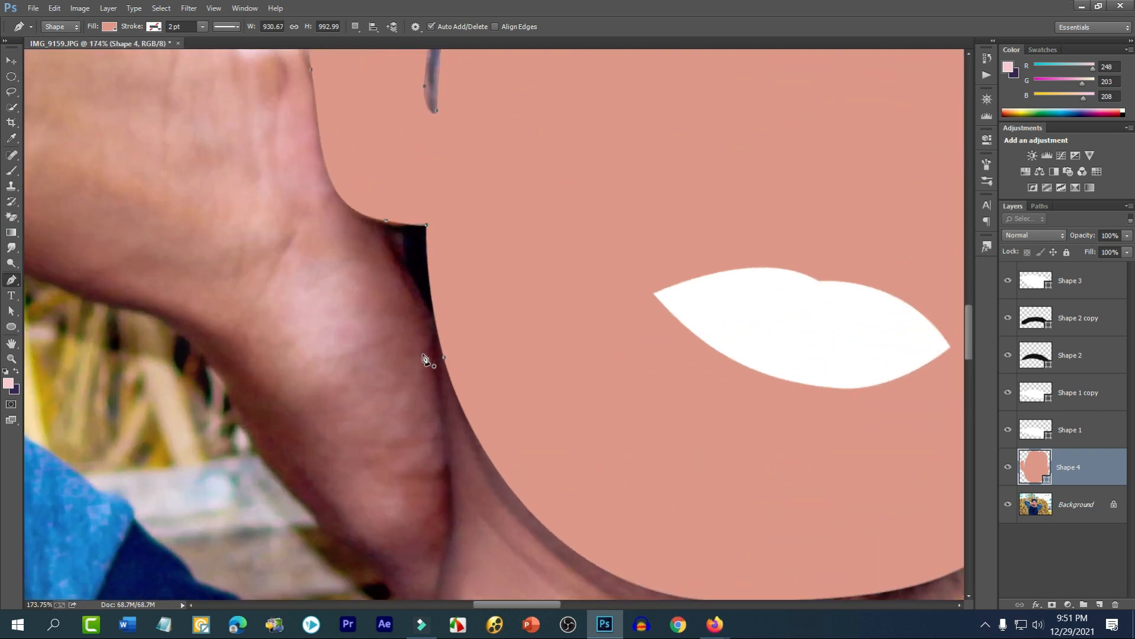
{"action": "scroll", "coordinate": [446, 322], "scroll_direction": "up", "scroll_amount": 2}
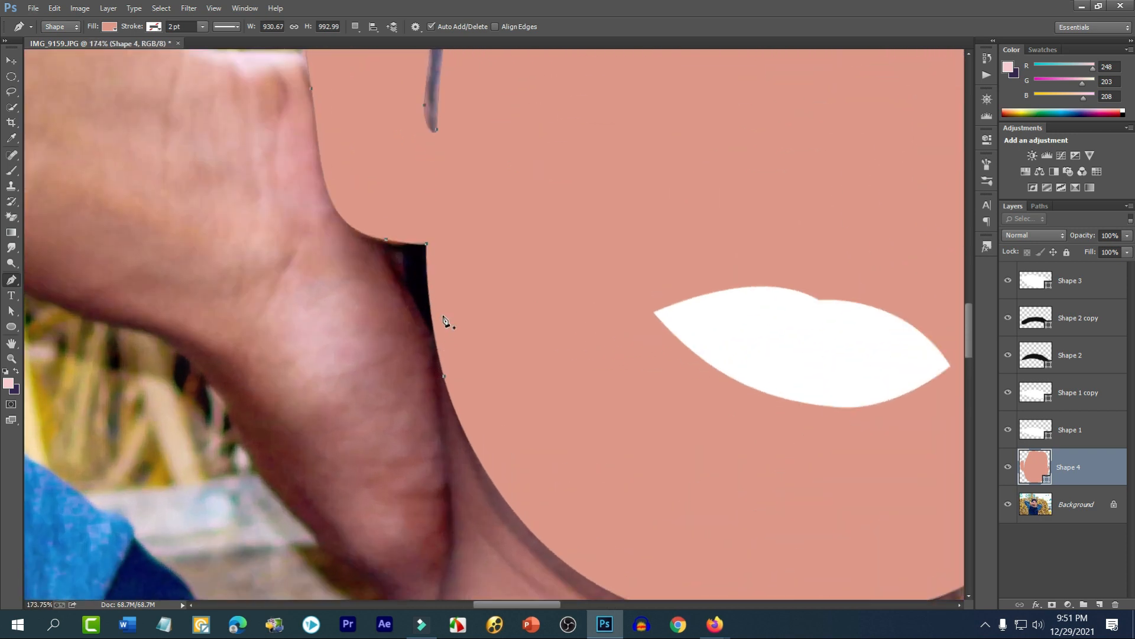
{"action": "left_click", "coordinate": [446, 348]}
{"action": "left_click", "coordinate": [412, 332]}
{"action": "left_click", "coordinate": [406, 300]}
{"action": "left_click", "coordinate": [402, 270]}
- Continue the hair outline up behind the ear and along the jagged tufts at that side of the head
{"action": "scroll", "coordinate": [402, 271], "scroll_direction": "down", "scroll_amount": 3}
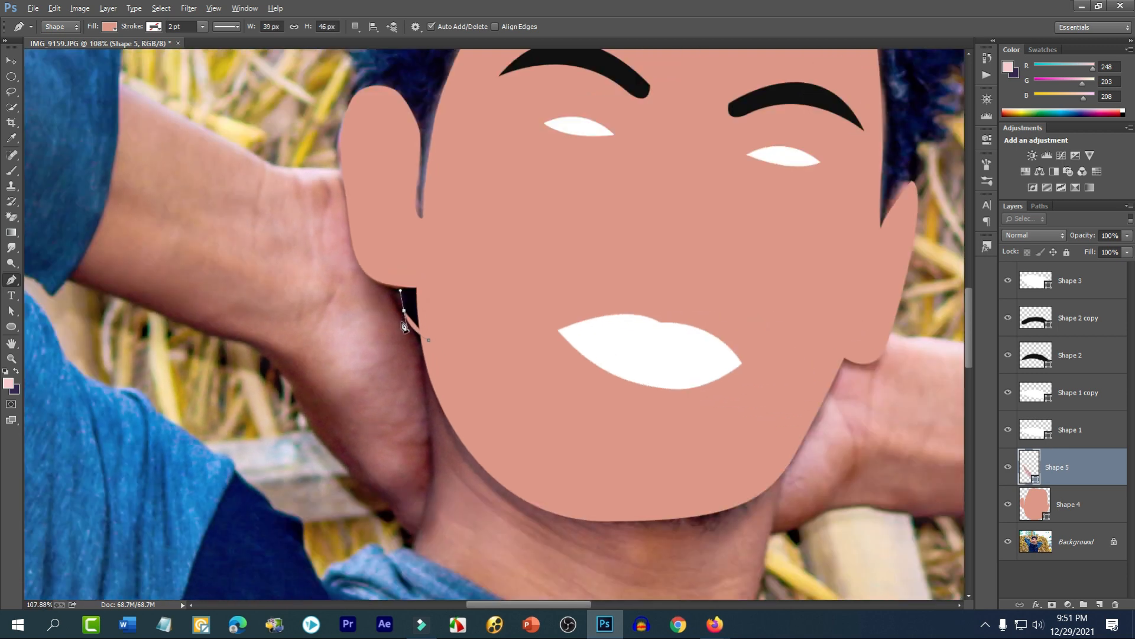
{"action": "left_click", "coordinate": [363, 201]}
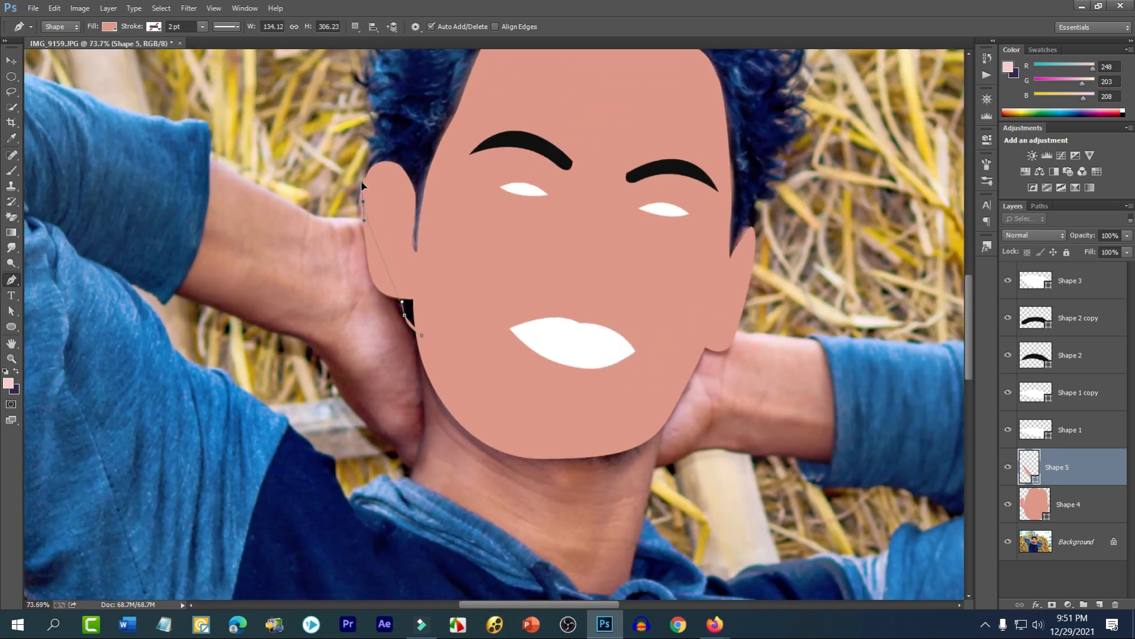
{"action": "left_click", "coordinate": [367, 176]}
{"action": "scroll", "coordinate": [372, 181], "scroll_direction": "up", "scroll_amount": 5}
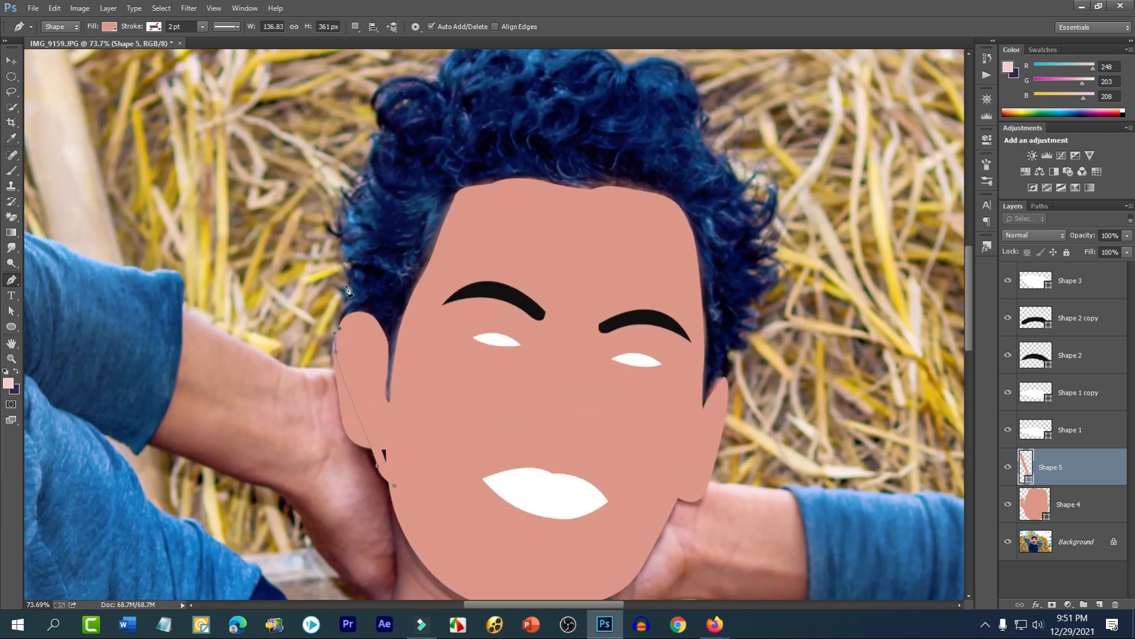
{"action": "mouse_move", "coordinate": [356, 323]}
{"action": "left_mouse_down"}
{"action": "mouse_move", "coordinate": [339, 208]}
{"action": "mouse_move", "coordinate": [383, 89]}
{"action": "mouse_move", "coordinate": [394, 171]}
{"action": "mouse_move", "coordinate": [355, 319]}
{"action": "left_mouse_up"}
{"action": "left_click", "coordinate": [351, 285]}
{"action": "left_click", "coordinate": [358, 156]}
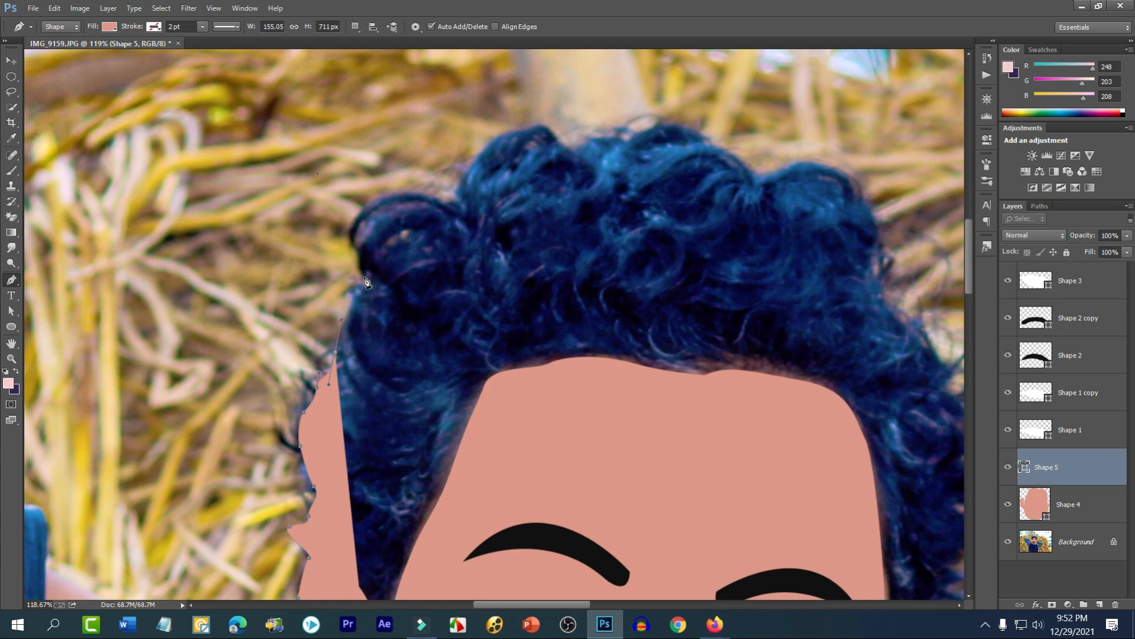
- Trace the hair outline over the rounded curls along the crown, with sharp notches between the curls
{"action": "left_click_drag", "start_coordinate": [364, 216], "coordinate": [377, 205]}
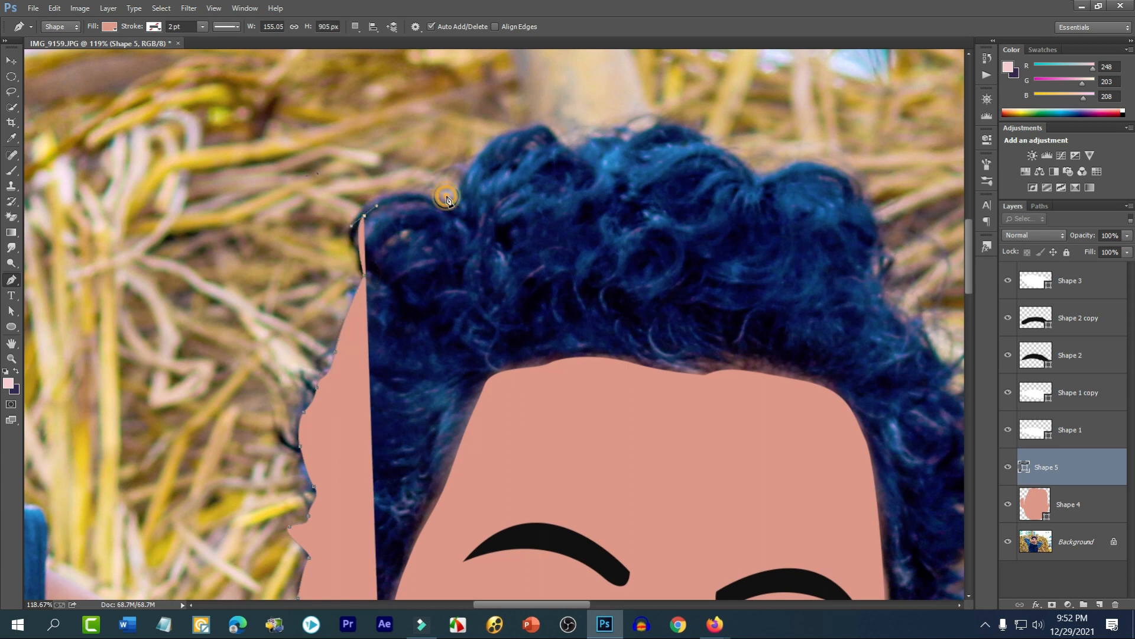
{"action": "left_click", "coordinate": [446, 198]}
{"action": "key", "text": "ctrl+z"}
{"action": "left_click_drag", "start_coordinate": [438, 196], "coordinate": [483, 210]}
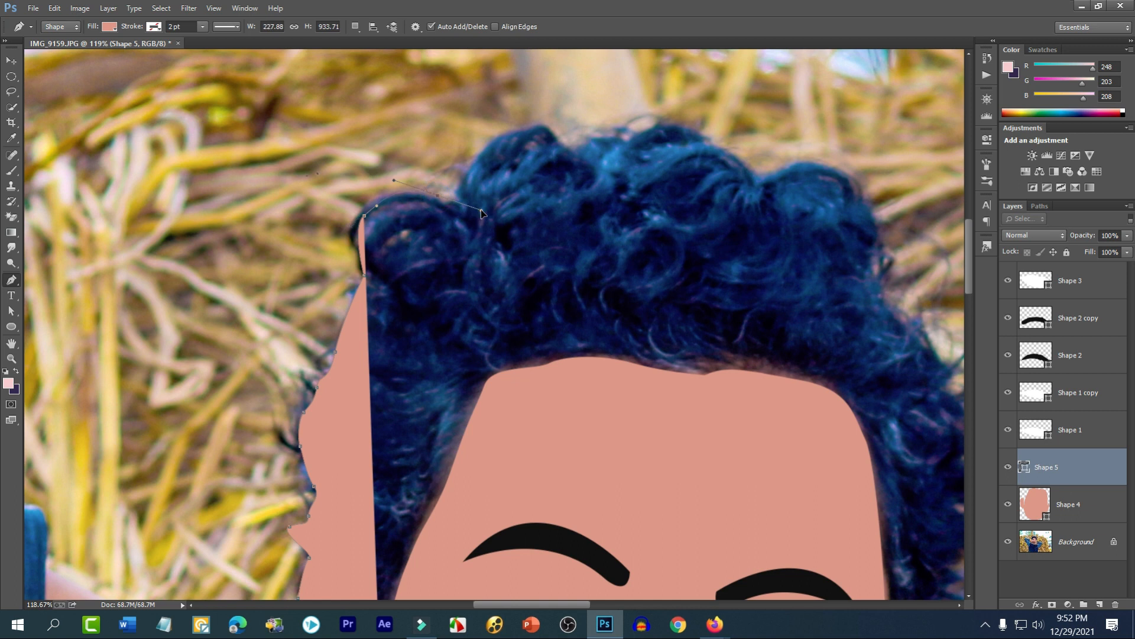
{"action": "left_click", "coordinate": [451, 194]}
{"action": "left_click_drag", "start_coordinate": [517, 126], "coordinate": [558, 124]}
{"action": "left_click", "coordinate": [567, 144]}
{"action": "left_click_drag", "start_coordinate": [634, 117], "coordinate": [739, 164]}
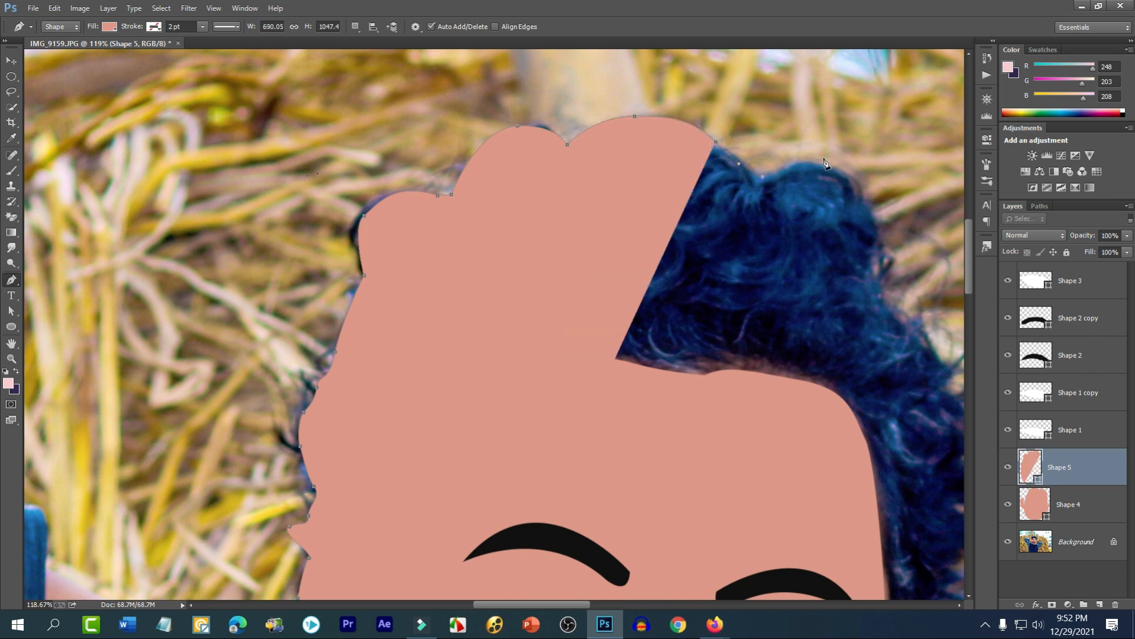
- Trace around the last crown curl and down the far side of the hair, following its pointed flyaway tips
{"action": "left_click", "coordinate": [762, 176]}
{"action": "left_click_drag", "start_coordinate": [858, 164], "coordinate": [654, 229]}
{"action": "left_click_drag", "start_coordinate": [694, 272], "coordinate": [757, 331]}
{"action": "key", "text": "ctrl+z"}
{"action": "left_click_drag", "start_coordinate": [742, 372], "coordinate": [685, 232]}
{"action": "left_click", "coordinate": [704, 216]}
{"action": "left_click_drag", "start_coordinate": [678, 272], "coordinate": [713, 267]}
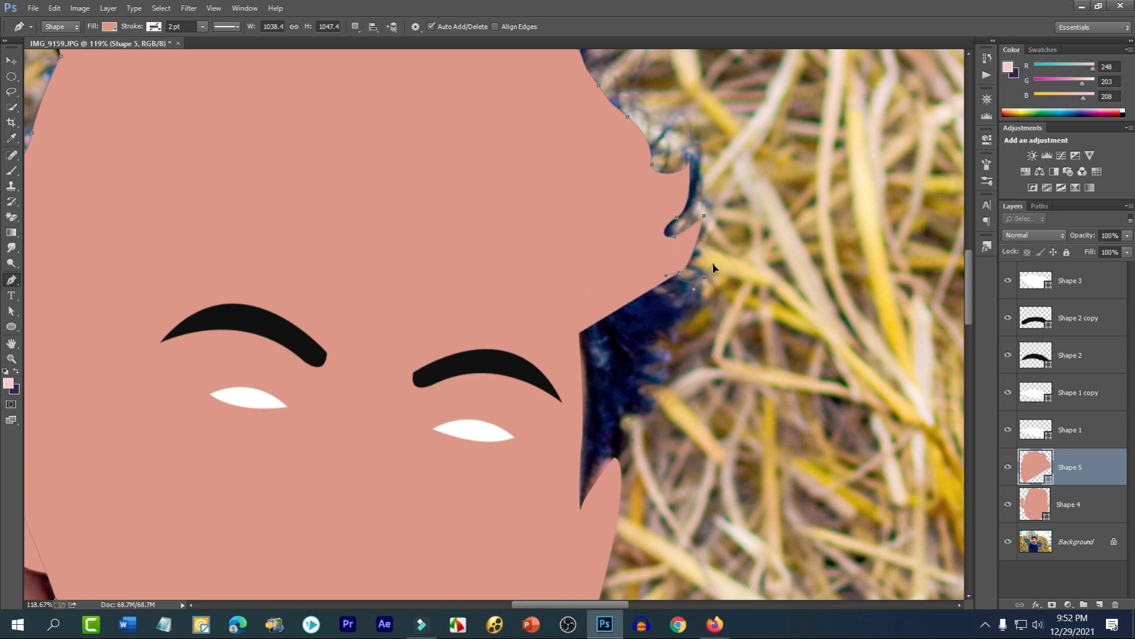
- Trace the hair down to the second ear, and close the outline across the lower face at its starting point
{"action": "left_click_drag", "start_coordinate": [673, 330], "coordinate": [625, 445]}
{"action": "key", "text": "space"}
{"action": "left_click_drag", "start_coordinate": [625, 493], "coordinate": [650, 308]}
{"action": "left_click_drag", "start_coordinate": [560, 361], "coordinate": [511, 335]}
{"action": "scroll", "coordinate": [459, 327], "scroll_direction": "down", "scroll_amount": 2, "text": "alt"}
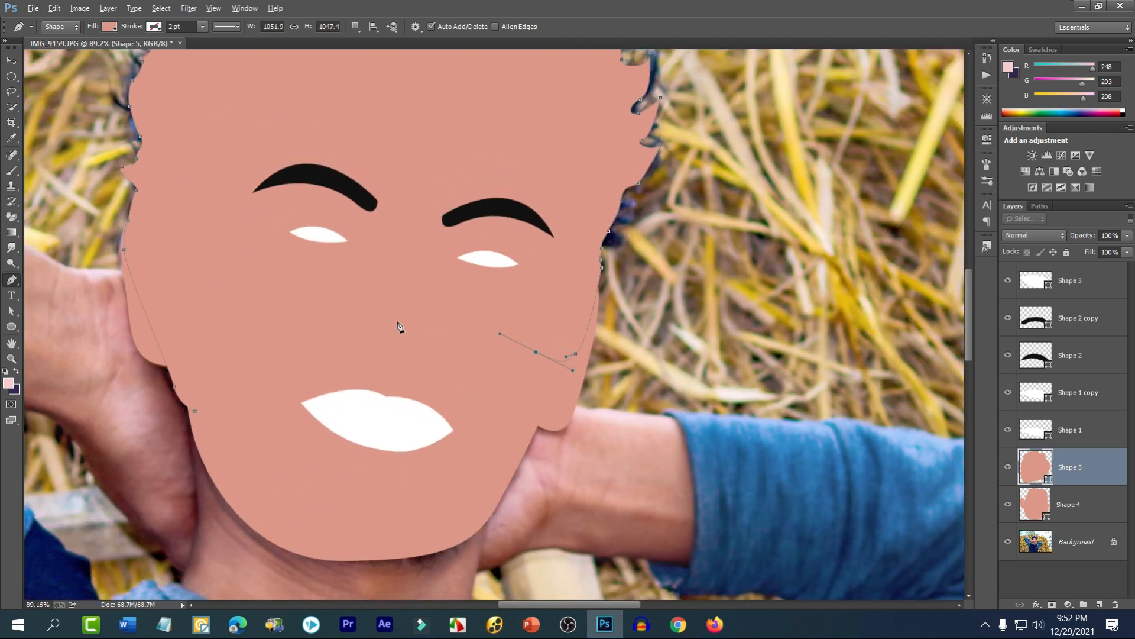
{"action": "left_click", "coordinate": [195, 411]}
- Fill the closed hair shape with a near-black swatch
{"action": "scroll", "coordinate": [482, 393], "scroll_direction": "up", "scroll_amount": 3}
{"action": "scroll", "coordinate": [482, 393], "scroll_direction": "up", "scroll_amount": 3}
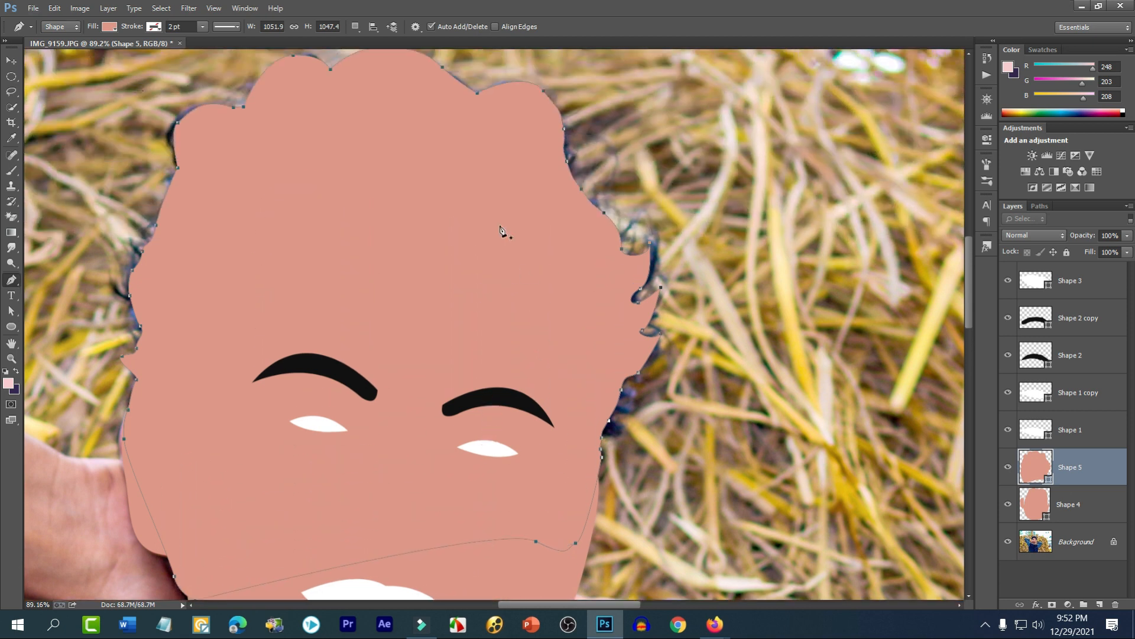
{"action": "scroll", "coordinate": [355, 228], "scroll_direction": "up", "scroll_amount": 1}
{"action": "scroll", "coordinate": [448, 314], "scroll_direction": "down", "scroll_amount": 3}
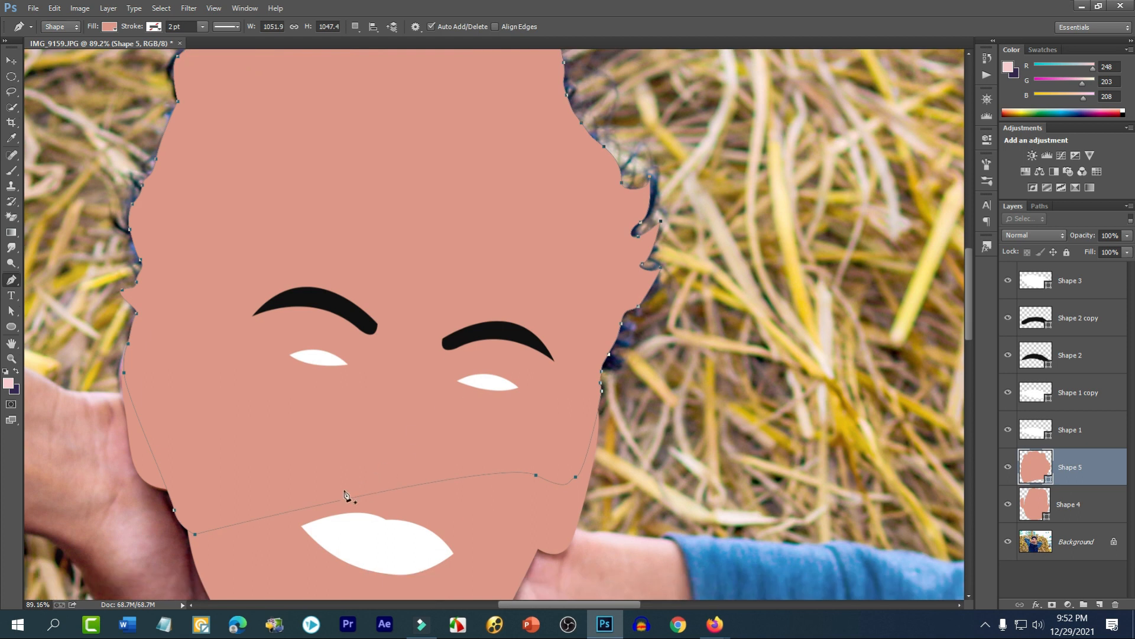
{"action": "left_click", "coordinate": [110, 26]}
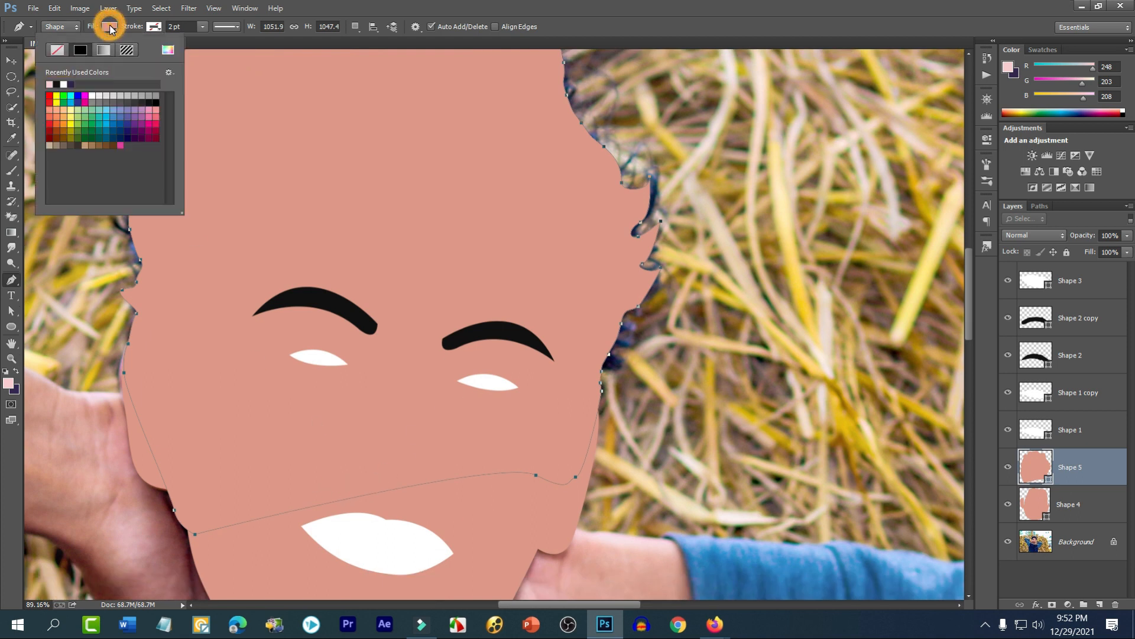
{"action": "left_click", "coordinate": [153, 100]}
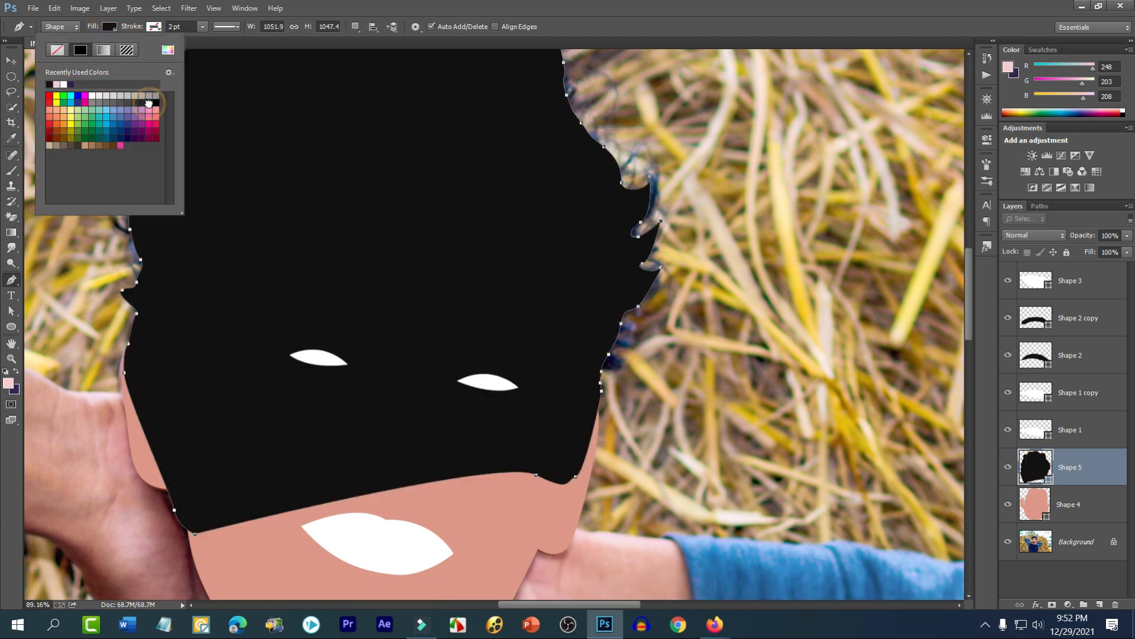
{"action": "left_click", "coordinate": [9, 63]}
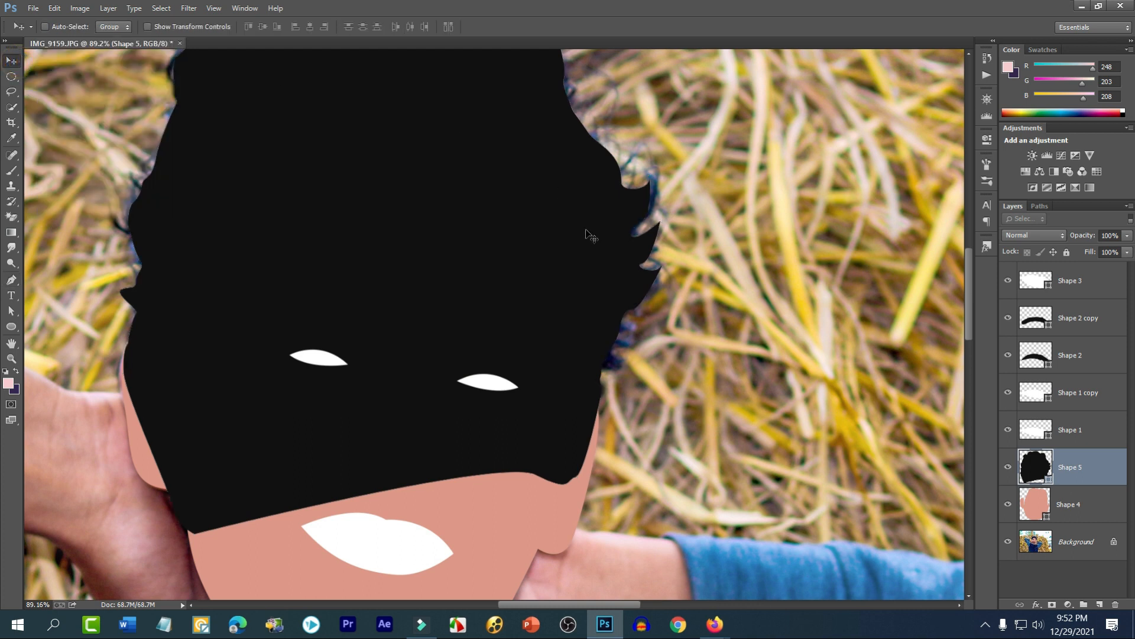
- Move the hair shape's layer beneath the face shape, directly above the Background
{"action": "scroll", "coordinate": [588, 237], "scroll_direction": "up", "scroll_amount": 3}
{"action": "scroll", "coordinate": [591, 272], "scroll_direction": "down", "scroll_amount": 4}
{"action": "left_click_drag", "start_coordinate": [1103, 483], "coordinate": [1100, 519]}
{"action": "scroll", "coordinate": [735, 400], "scroll_direction": "up", "scroll_amount": 3}
{"action": "scroll", "coordinate": [735, 400], "scroll_direction": "up", "scroll_amount": 2}
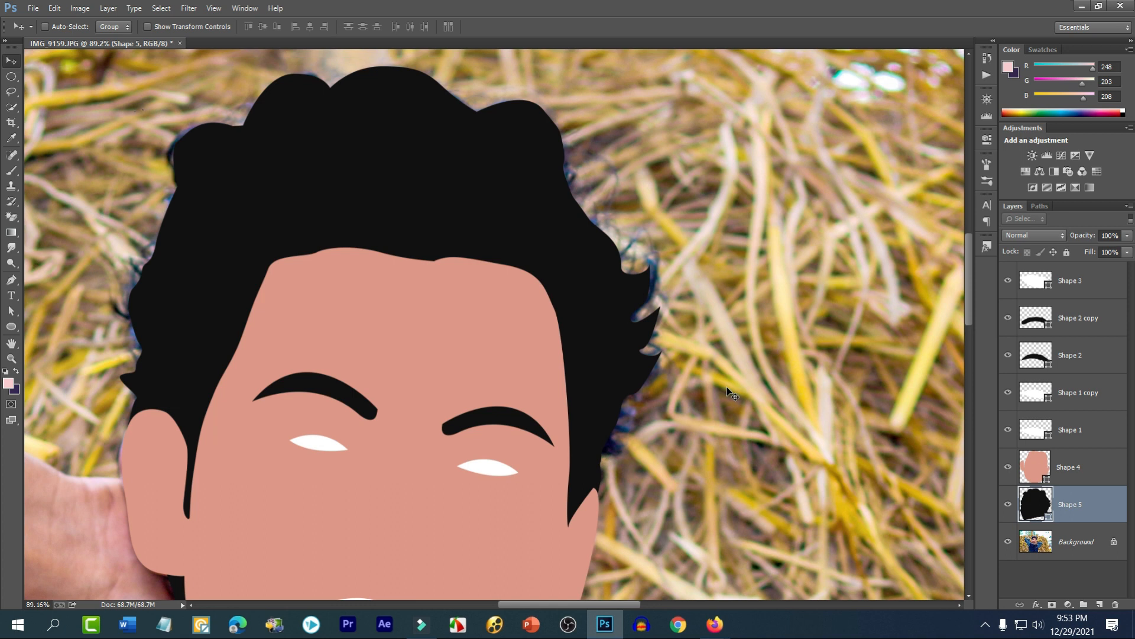
{"action": "scroll", "coordinate": [719, 385], "scroll_direction": "down", "scroll_amount": 12}
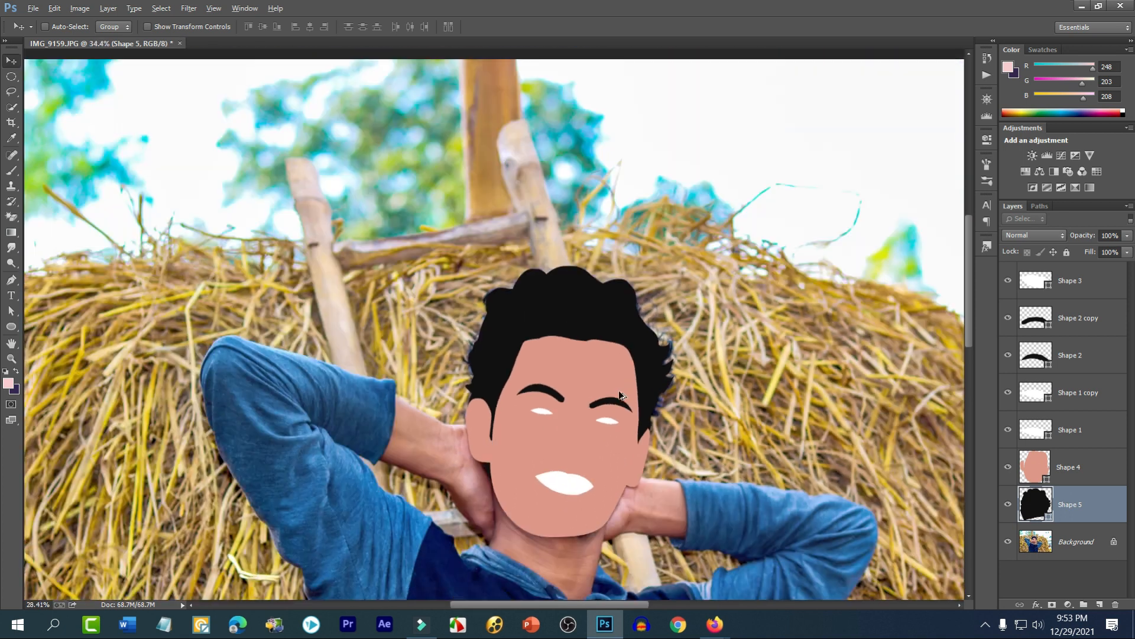
{"action": "scroll", "coordinate": [603, 550], "scroll_direction": "up", "scroll_amount": 6}
{"action": "scroll", "coordinate": [578, 524], "scroll_direction": "up", "scroll_amount": 3}
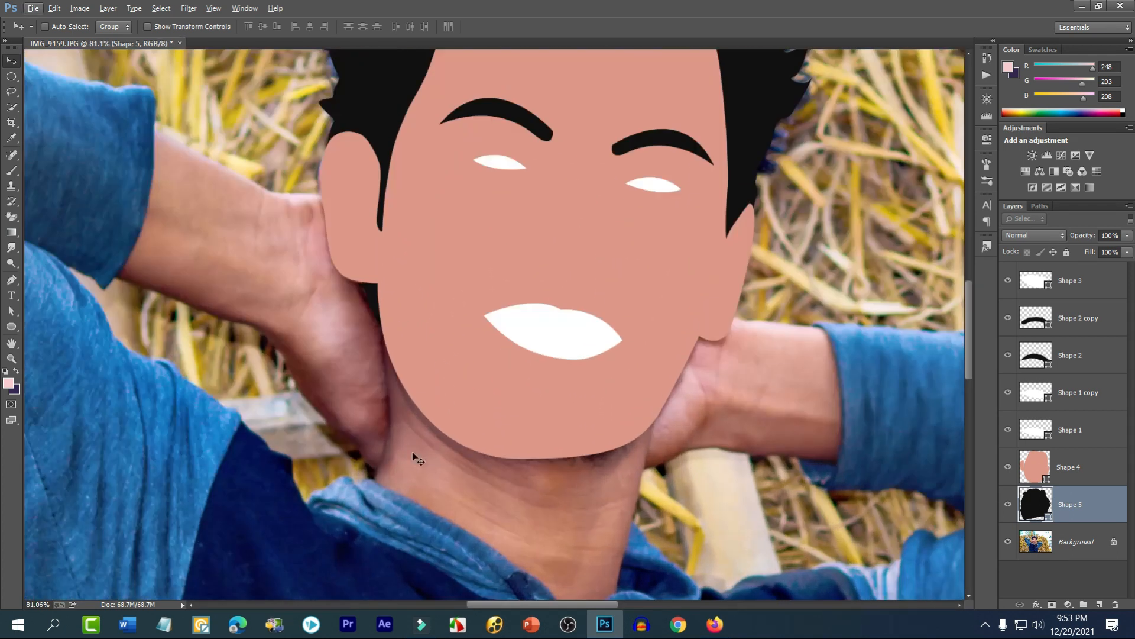
- Start a new Pen tool neck shape below the ear and trace down the neck's side and along the hoodie collar
{"action": "left_click", "coordinate": [12, 277]}
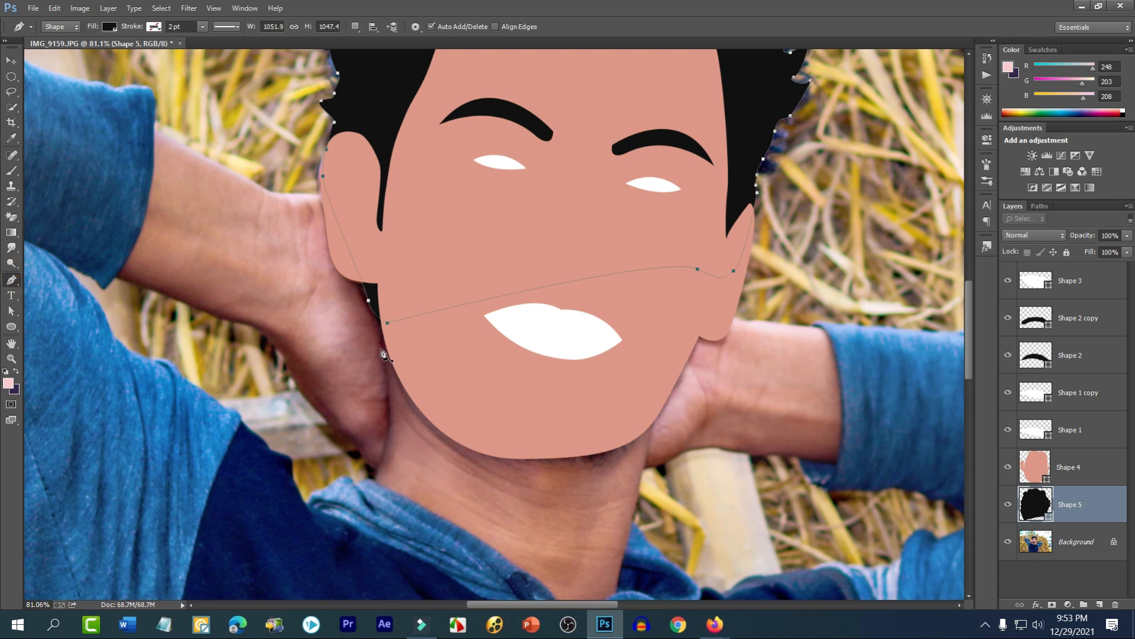
{"action": "scroll", "coordinate": [378, 342], "scroll_direction": "up", "scroll_amount": 2}
{"action": "left_click", "coordinate": [378, 289]}
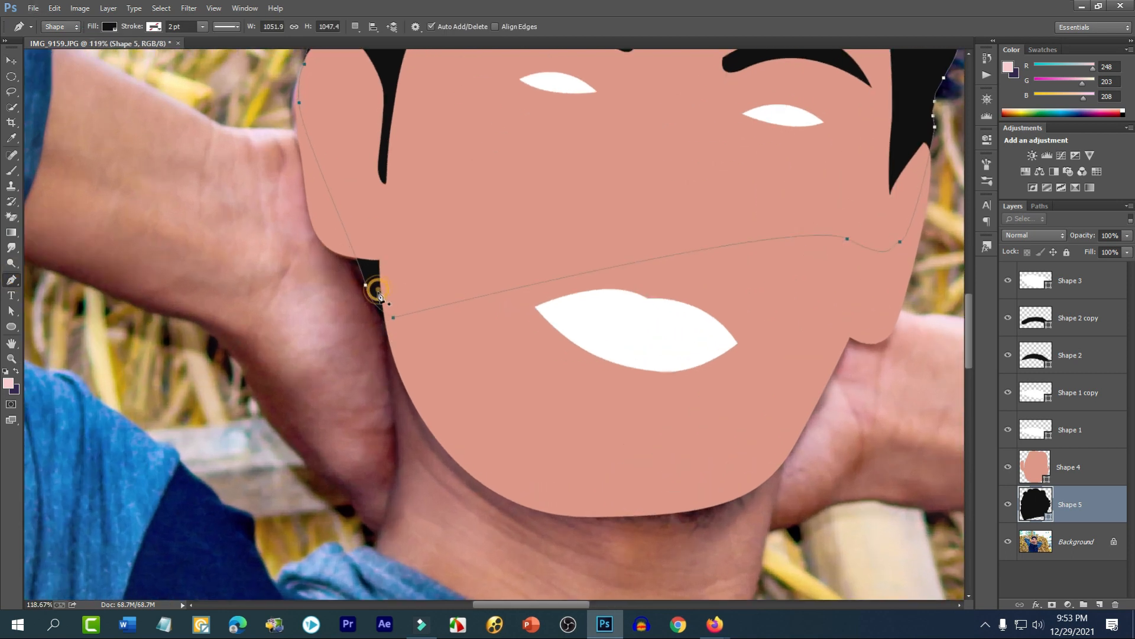
{"action": "left_click_drag", "start_coordinate": [394, 475], "coordinate": [384, 337]}
{"action": "left_click", "coordinate": [371, 546]}
{"action": "left_click_drag", "start_coordinate": [475, 427], "coordinate": [516, 461]}
{"action": "left_click", "coordinate": [517, 464]}
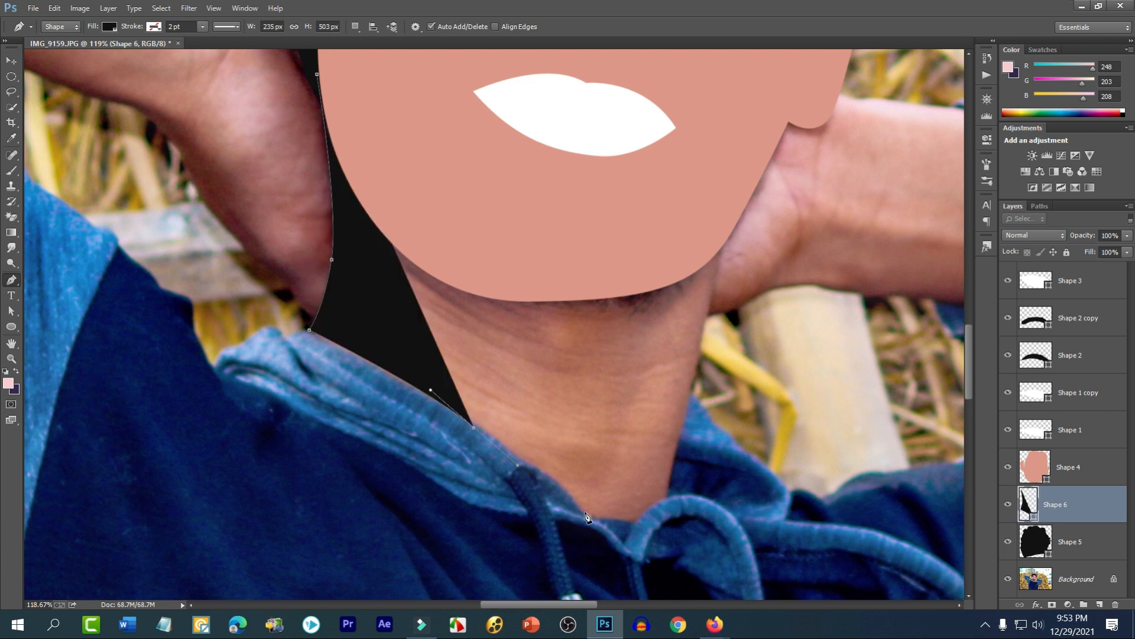
- Trace the neck along the collar to the throat, up its other side to the jaw, and close the shape
{"action": "left_click", "coordinate": [587, 513]}
{"action": "left_click", "coordinate": [634, 522]}
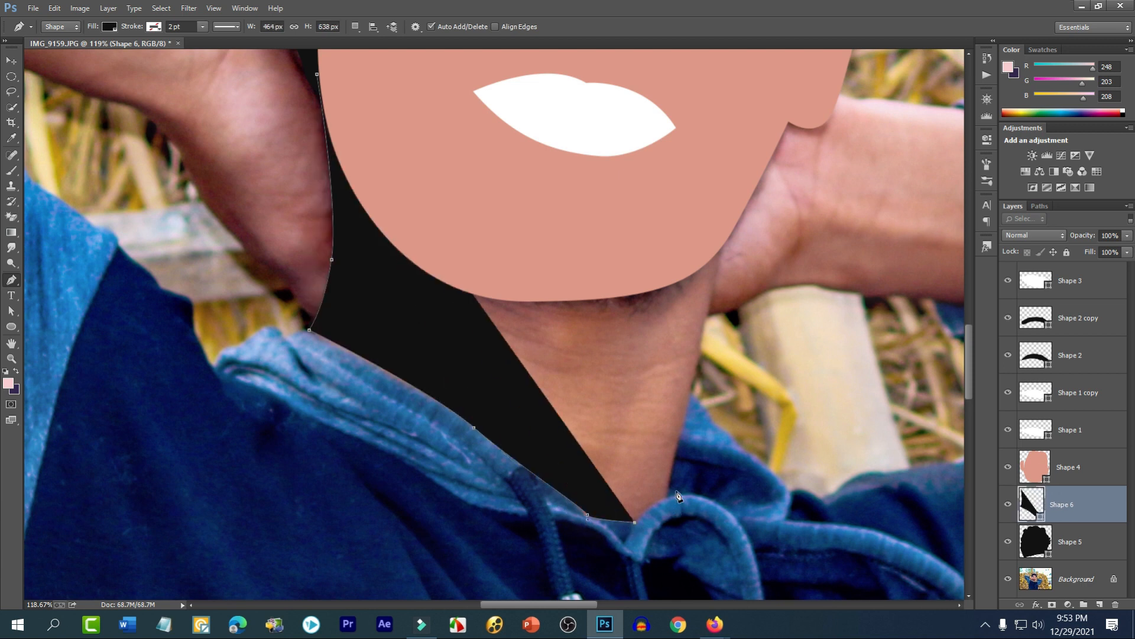
{"action": "left_click_drag", "start_coordinate": [678, 466], "coordinate": [687, 426]}
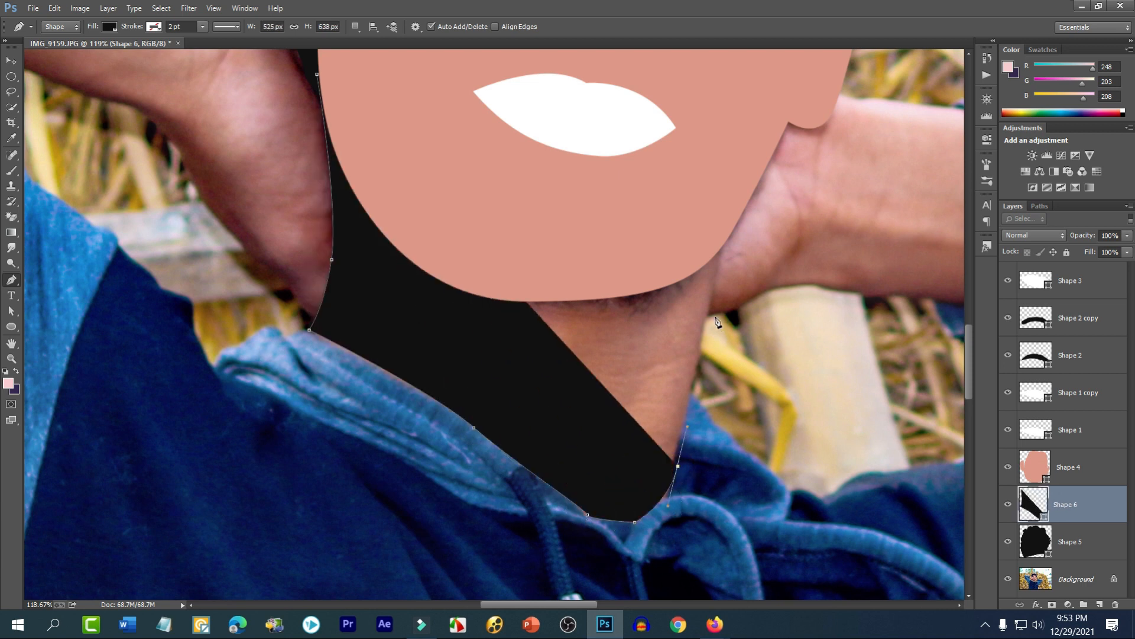
{"action": "left_click_drag", "start_coordinate": [728, 228], "coordinate": [736, 197]}
{"action": "left_click", "coordinate": [318, 77]}
- Recolour the neck shape with the skin tone sampled from the face, darkened to #c17968
{"action": "scroll", "coordinate": [541, 262], "scroll_direction": "down", "scroll_amount": 5}
{"action": "key", "text": "alt"}
{"action": "double_click", "coordinate": [1036, 507]}
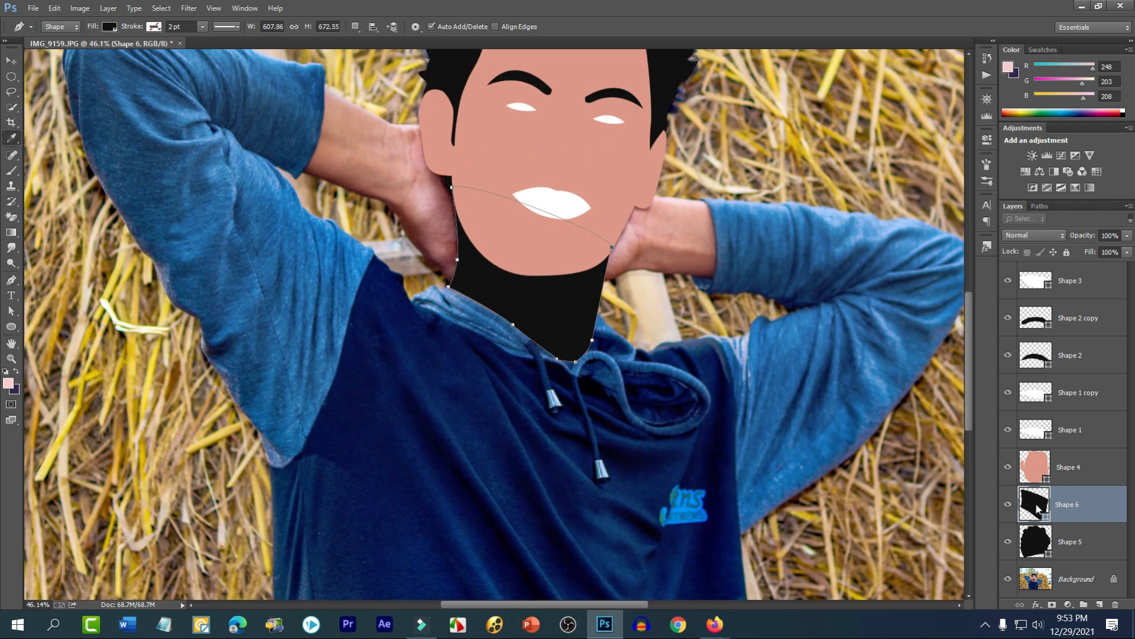
{"action": "left_click", "coordinate": [507, 228]}
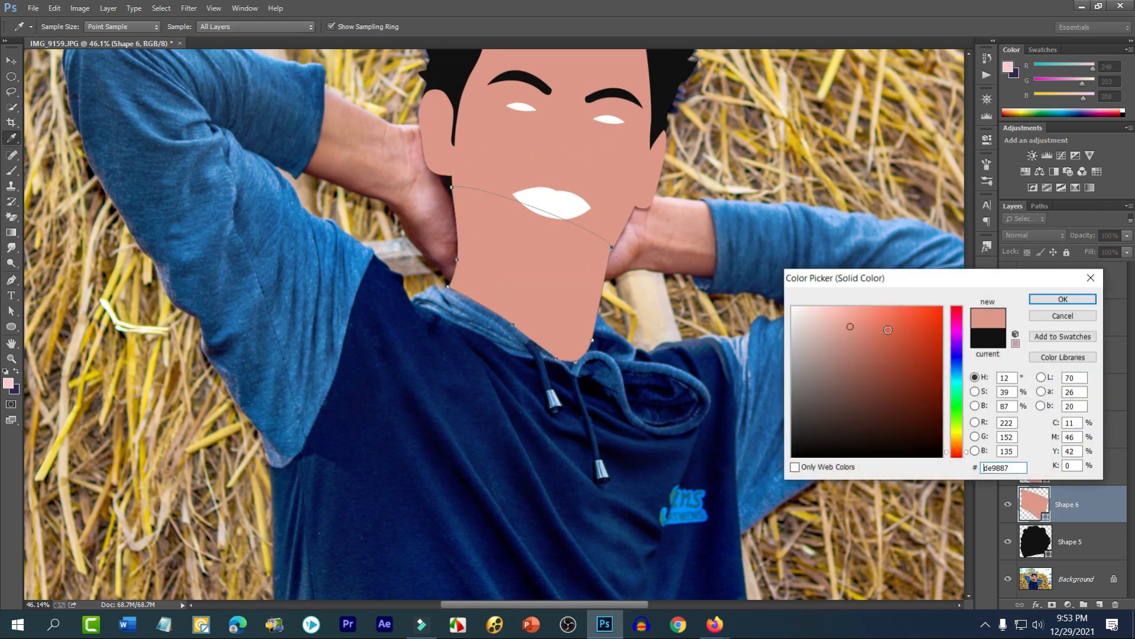
{"action": "left_click", "coordinate": [861, 337]}
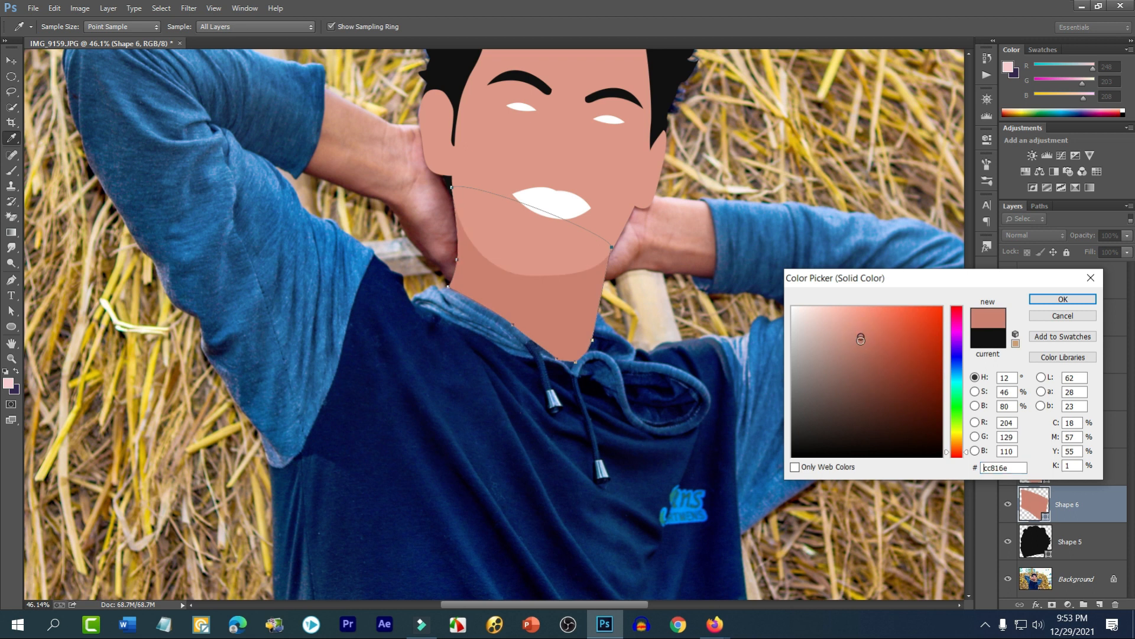
{"action": "left_click", "coordinate": [864, 344]}
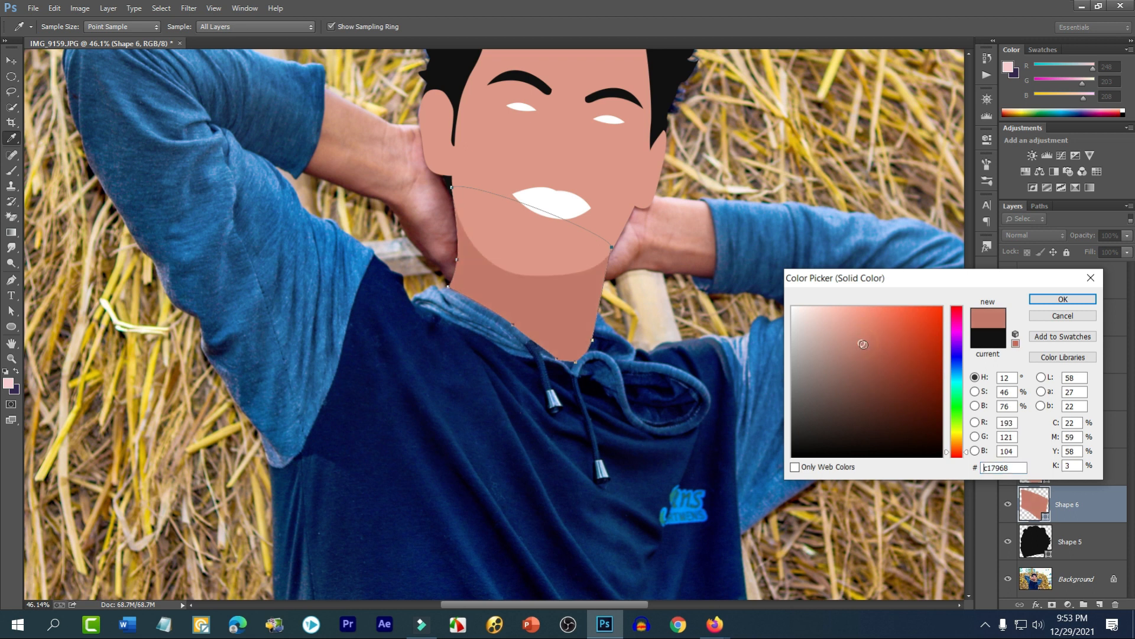
{"action": "left_click", "coordinate": [1062, 299]}
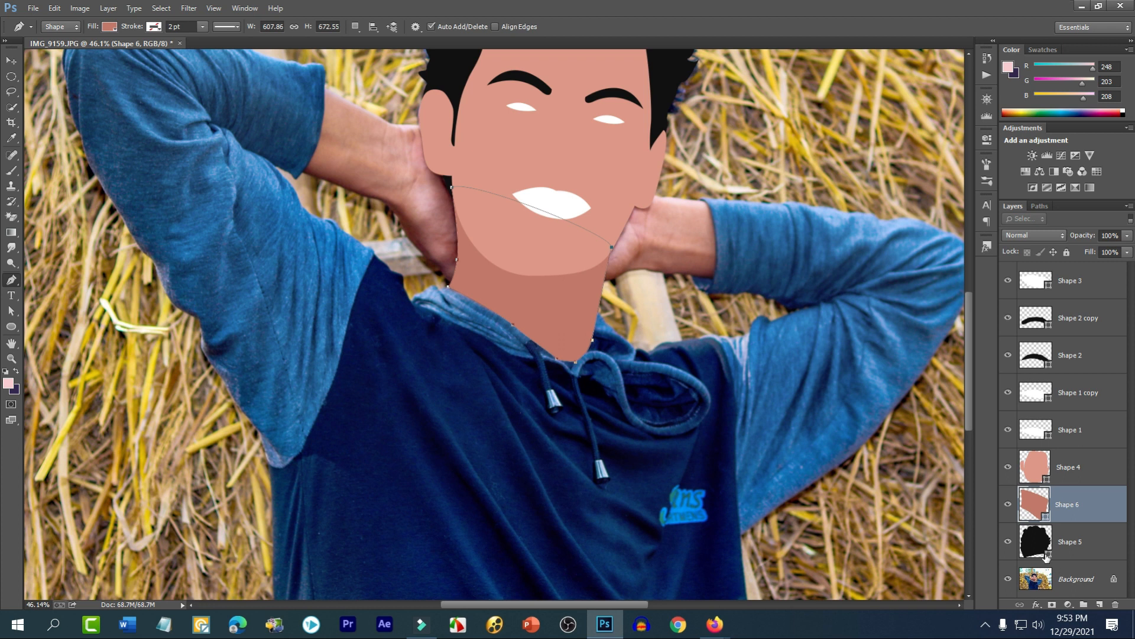
- Hide the Background photo layer and review the flat head, hair and neck shapes on their own
{"action": "left_click", "coordinate": [1008, 579]}
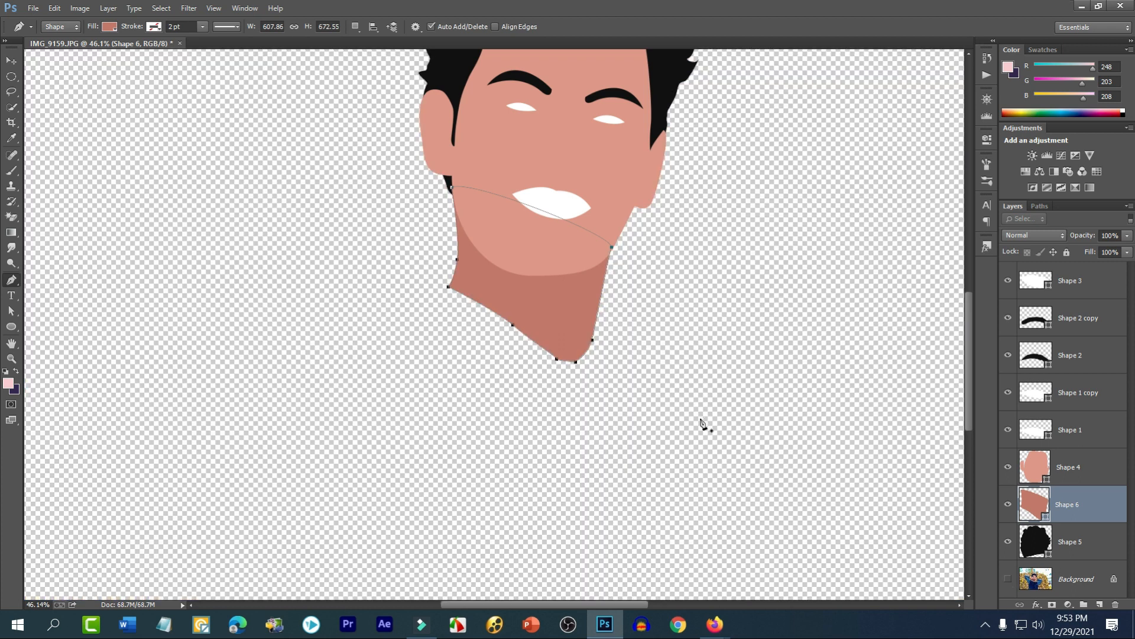
{"action": "left_click", "coordinate": [13, 60]}
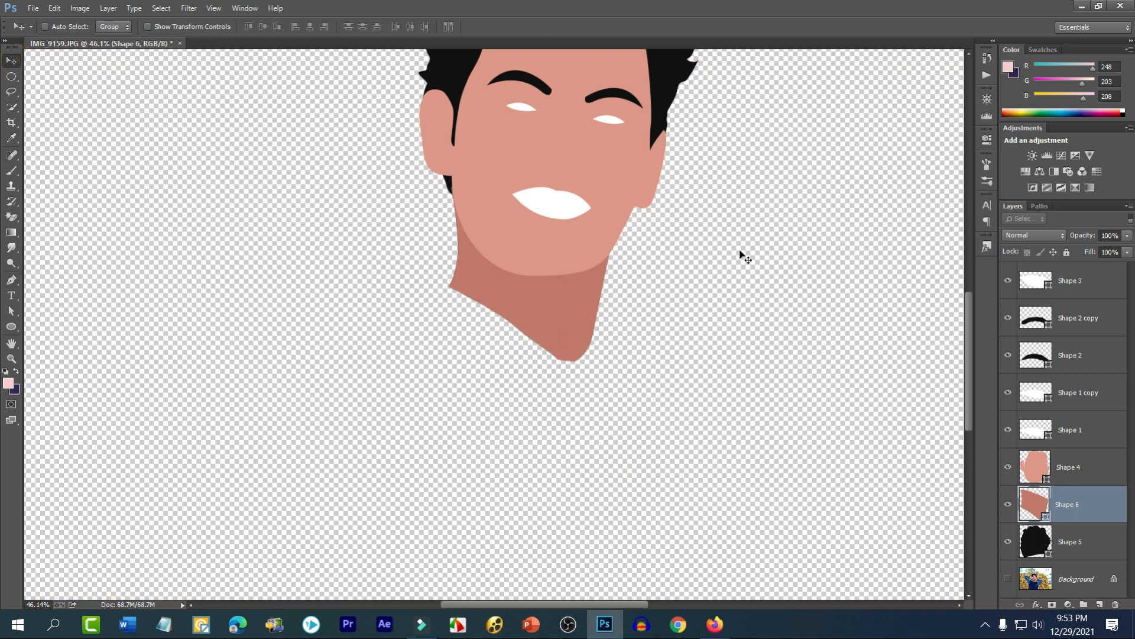
{"action": "scroll", "coordinate": [720, 255], "scroll_direction": "down", "scroll_amount": 3}
{"action": "scroll", "coordinate": [720, 250], "scroll_direction": "down", "scroll_amount": 2}
{"action": "scroll", "coordinate": [451, 246], "scroll_direction": "up", "scroll_amount": 6}
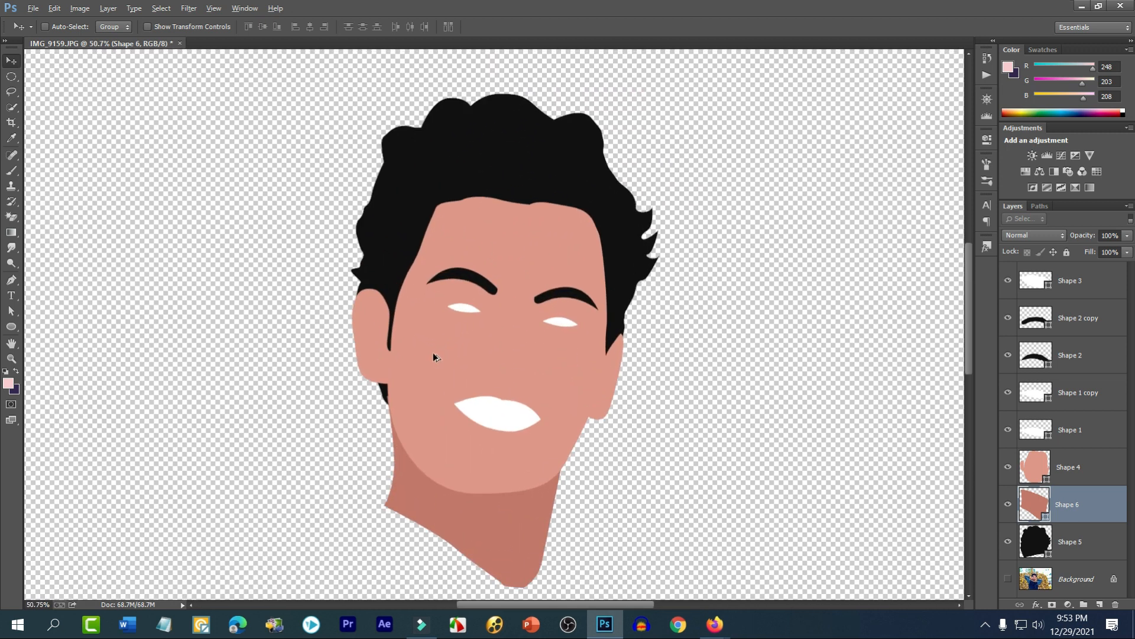
{"action": "scroll", "coordinate": [523, 360], "scroll_direction": "down", "scroll_amount": 4}
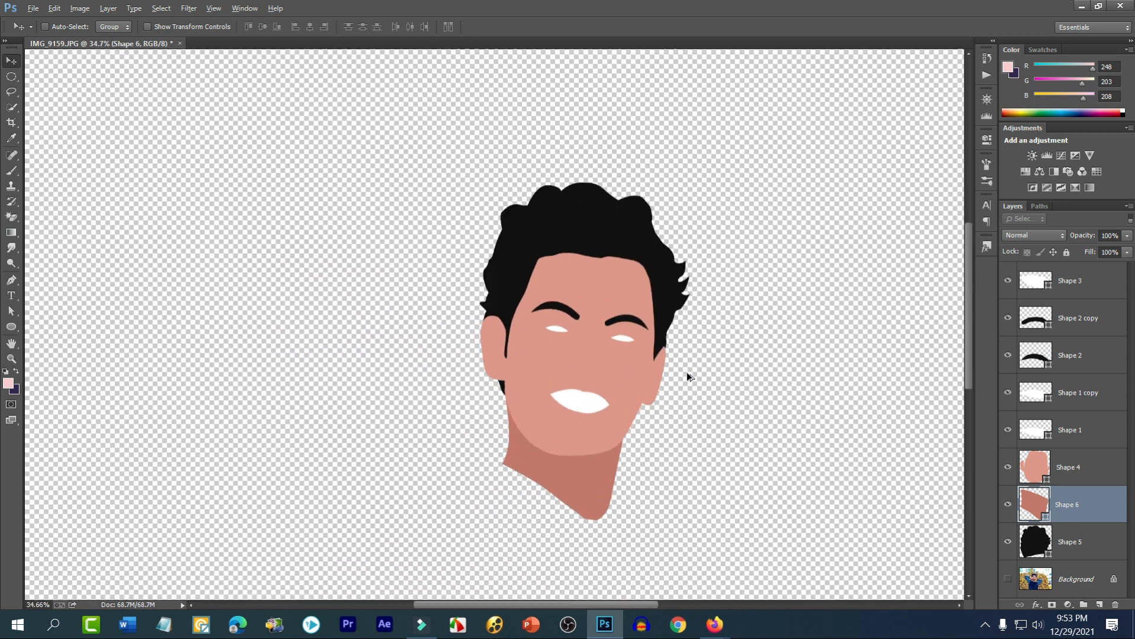
- Examine the anchor points and outlines of the two white eye shapes up close
{"action": "scroll", "coordinate": [686, 375], "scroll_direction": "up", "scroll_amount": 4}
{"action": "scroll", "coordinate": [613, 369], "scroll_direction": "up", "scroll_amount": 2}
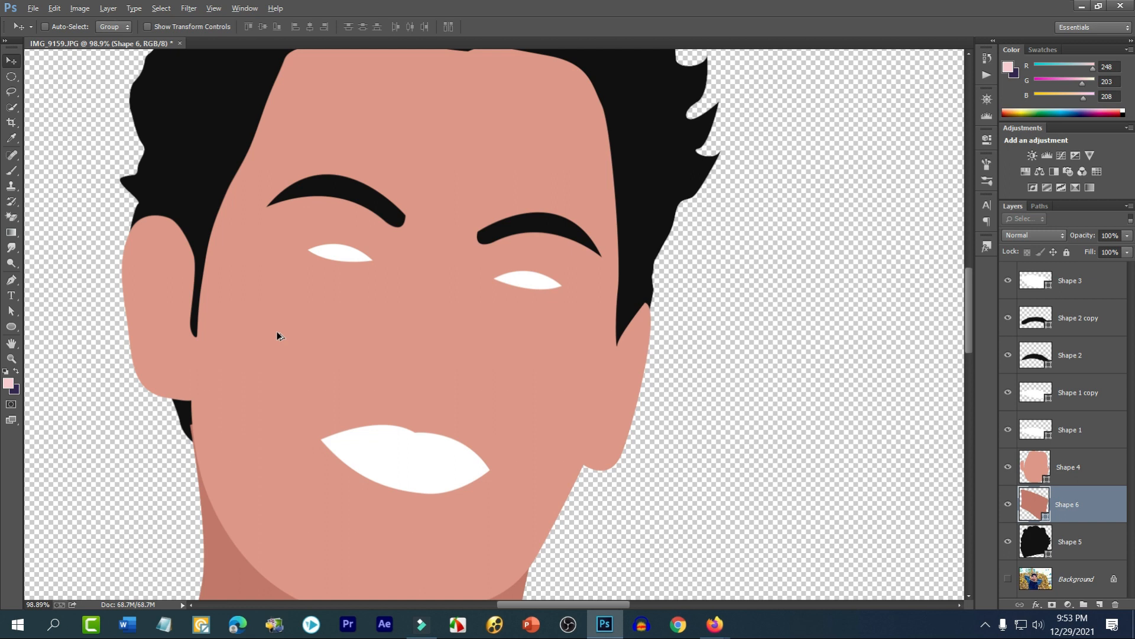
{"action": "scroll", "coordinate": [247, 279], "scroll_direction": "up", "scroll_amount": 3}
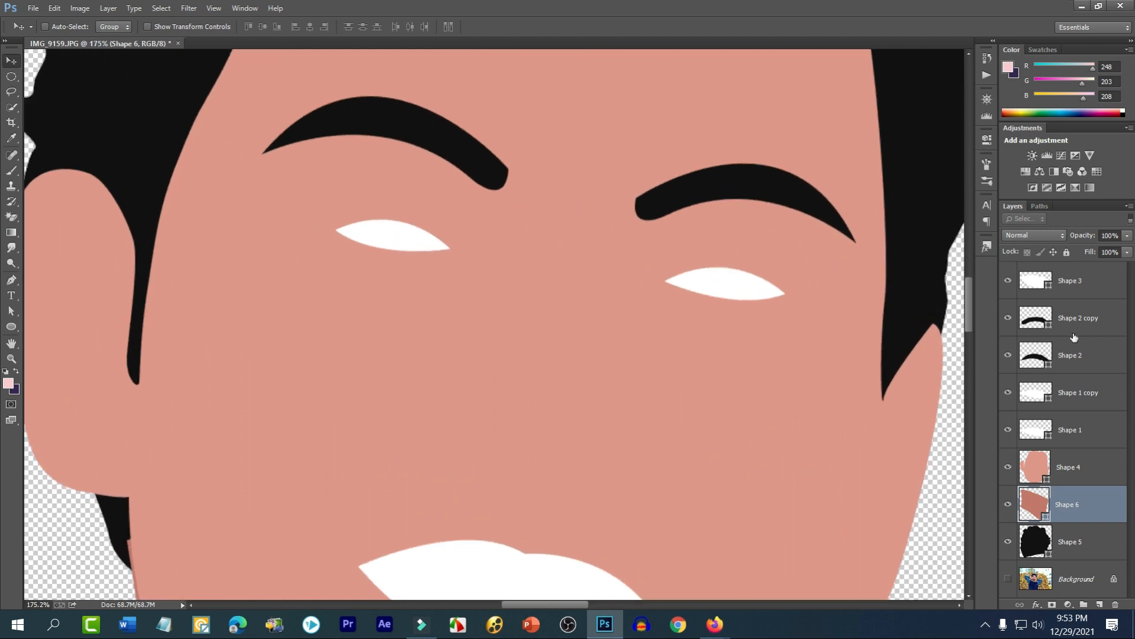
{"action": "left_click", "coordinate": [11, 311]}
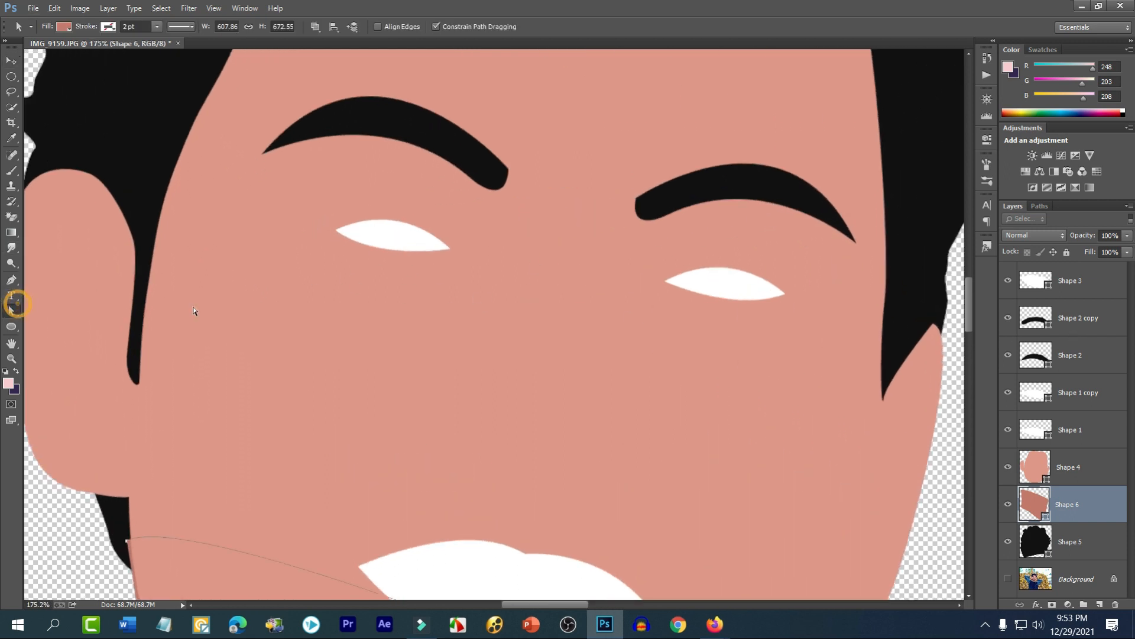
{"action": "left_click", "coordinate": [391, 239]}
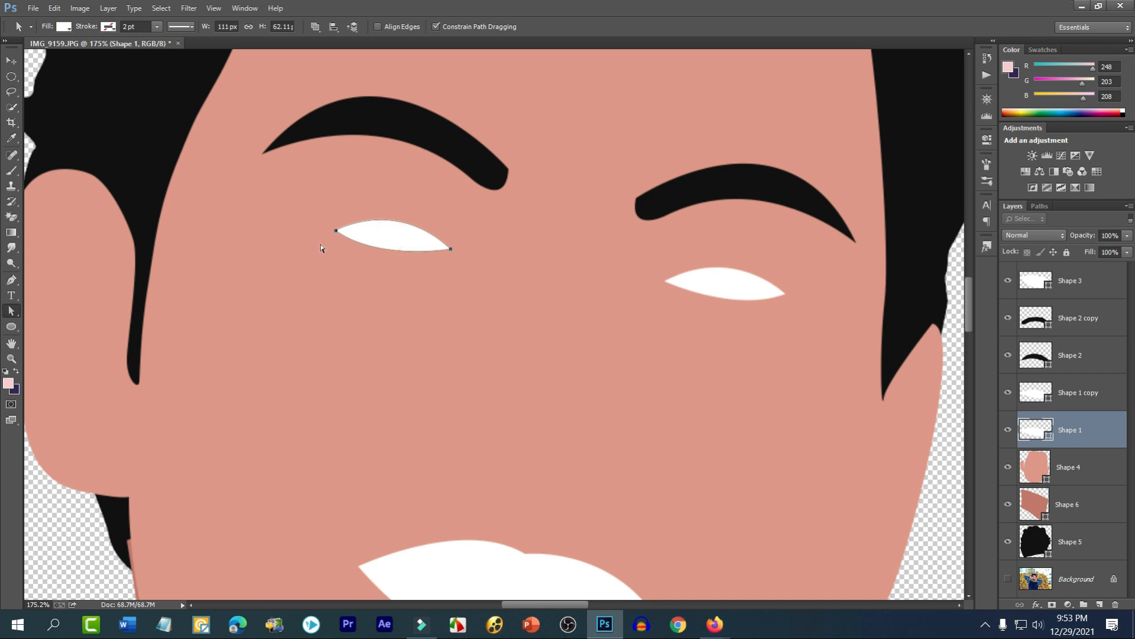
{"action": "right_click", "coordinate": [16, 310]}
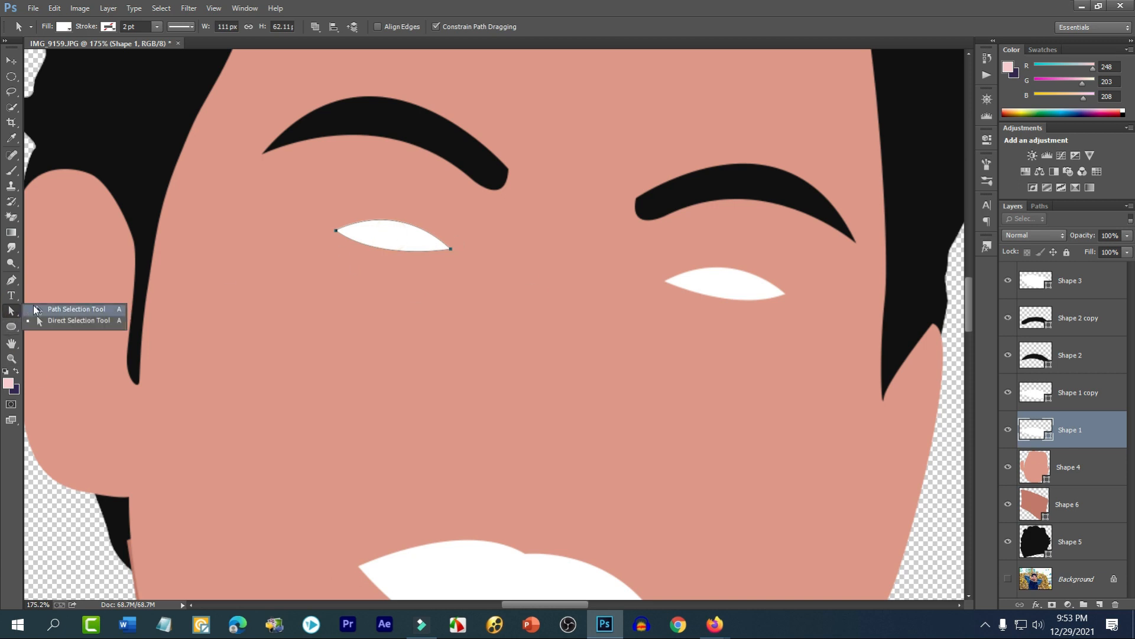
{"action": "left_click", "coordinate": [73, 321]}
{"action": "left_click", "coordinate": [651, 325]}
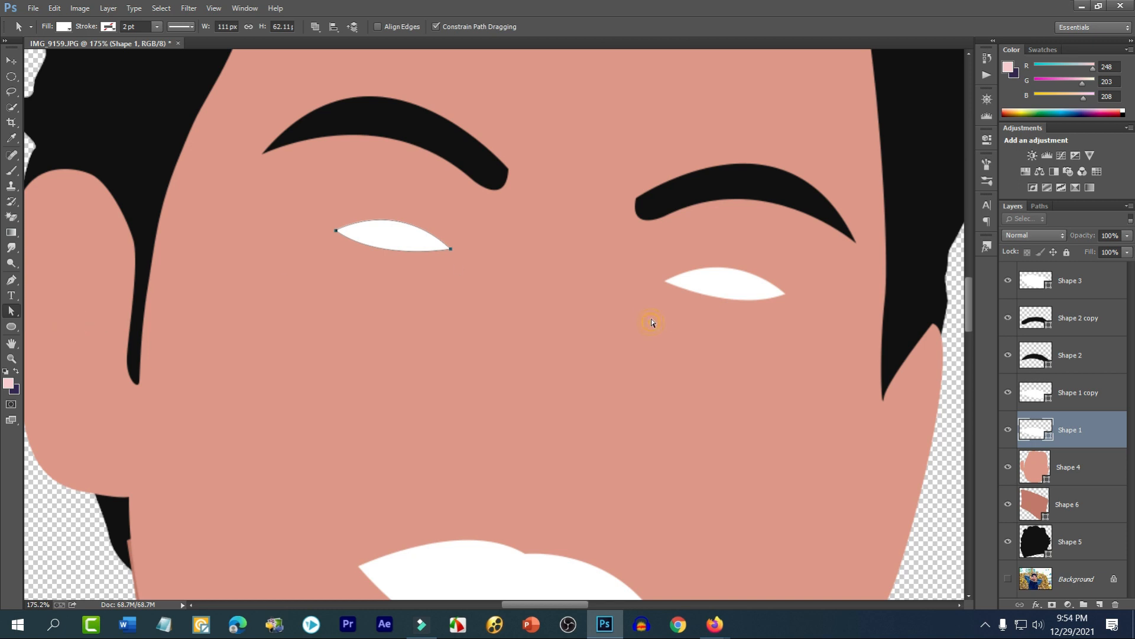
{"action": "left_click", "coordinate": [725, 186]}
{"action": "left_click", "coordinate": [714, 289]}
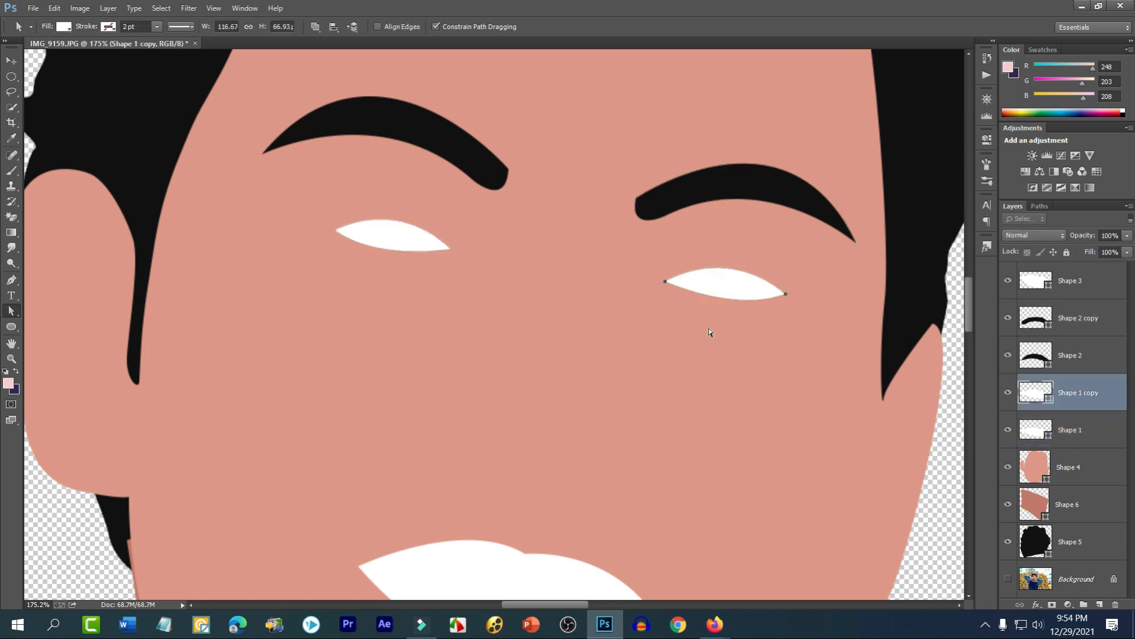
{"action": "left_click", "coordinate": [688, 396]}
{"action": "left_click", "coordinate": [375, 238]}
{"action": "left_click", "coordinate": [444, 337]}
- Transform the left white eye shape to about 138% width and 173% height, skewing its upper edge slightly outward
{"action": "left_click", "coordinate": [397, 236]}
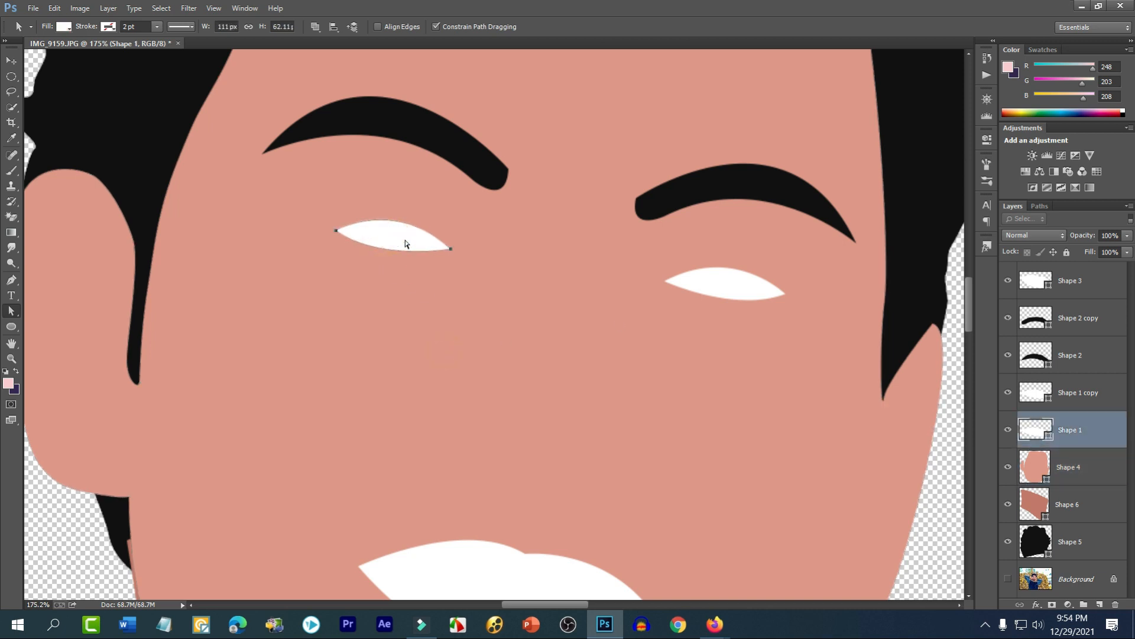
{"action": "left_click", "coordinate": [10, 62]}
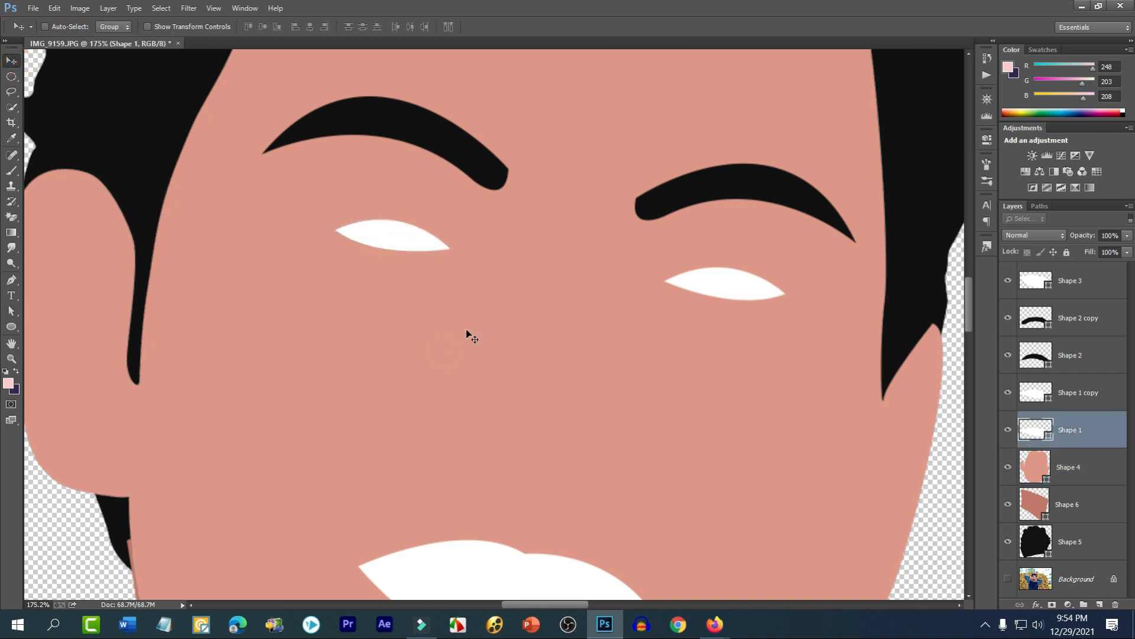
{"action": "key", "text": "ctrl+t"}
{"action": "left_click_drag", "start_coordinate": [333, 196], "coordinate": [297, 181]}
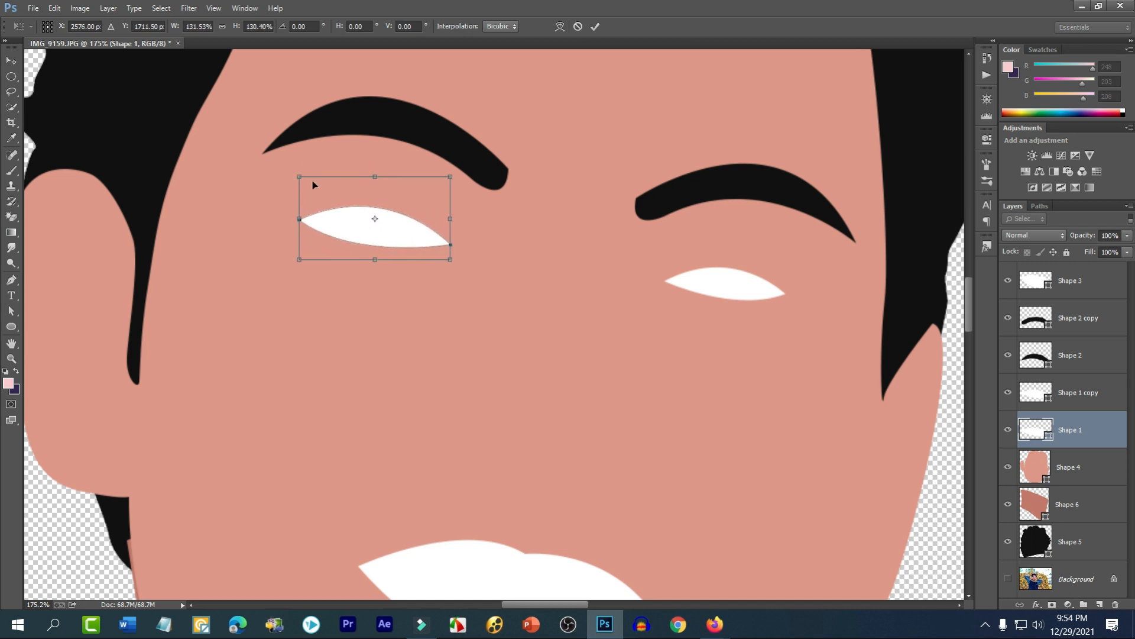
{"action": "left_click_drag", "start_coordinate": [371, 178], "coordinate": [372, 170]}
{"action": "left_click_drag", "start_coordinate": [448, 172], "coordinate": [457, 170]}
{"action": "left_click_drag", "start_coordinate": [378, 170], "coordinate": [378, 162]}
{"action": "left_click_drag", "start_coordinate": [388, 233], "coordinate": [392, 227]}
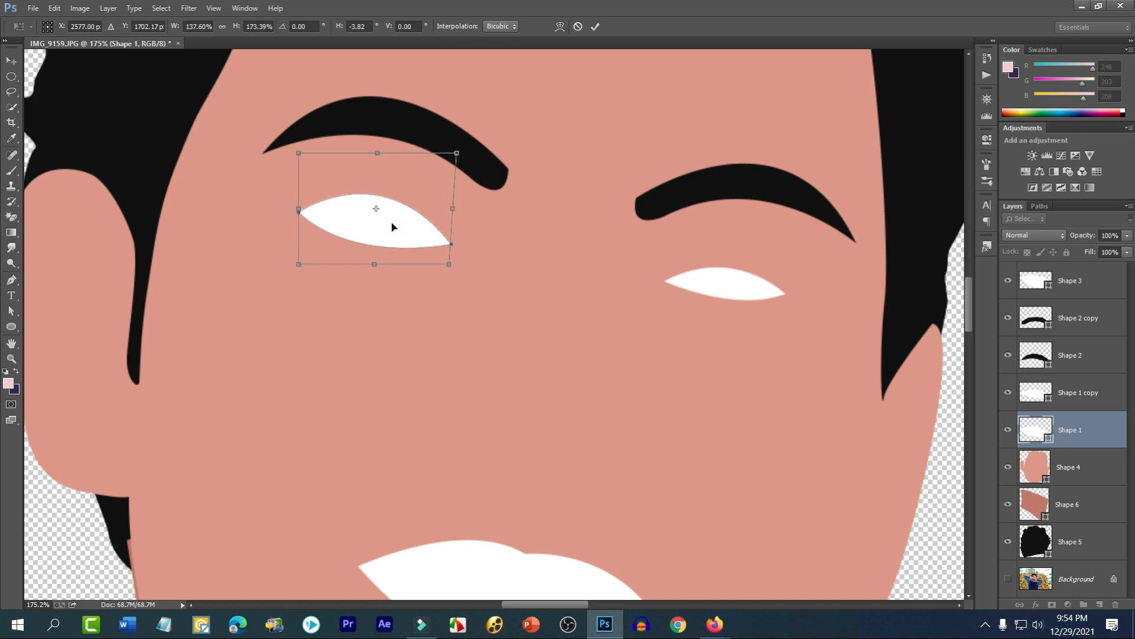
{"action": "key", "text": "Return"}
{"action": "scroll", "coordinate": [525, 307], "scroll_direction": "down", "scroll_amount": 5}
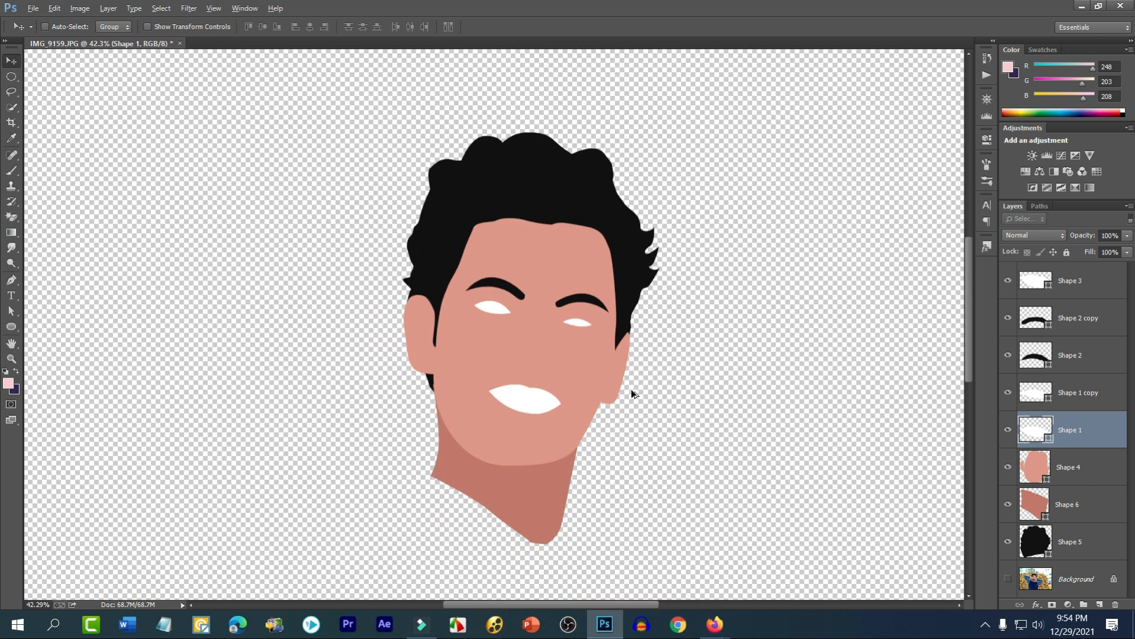
- Duplicate the enlarged left eye shape and place the copy over the smaller right eye
{"action": "scroll", "coordinate": [631, 394], "scroll_direction": "up", "scroll_amount": 4}
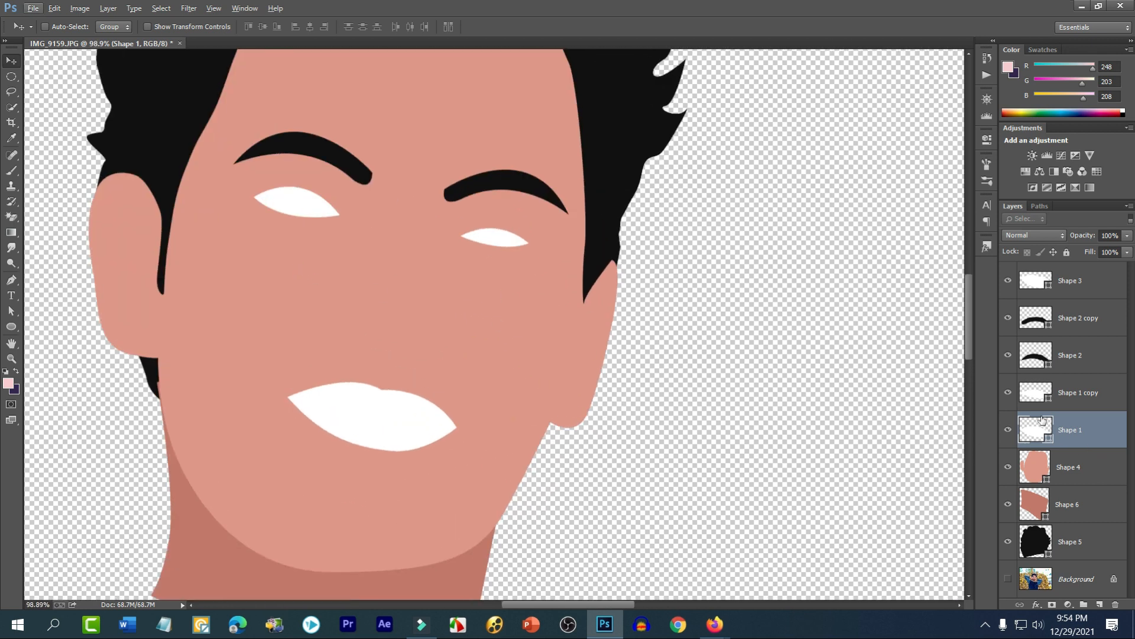
{"action": "left_click", "coordinate": [1010, 394]}
{"action": "left_click", "coordinate": [1010, 394]}
{"action": "left_click", "coordinate": [1089, 395]}
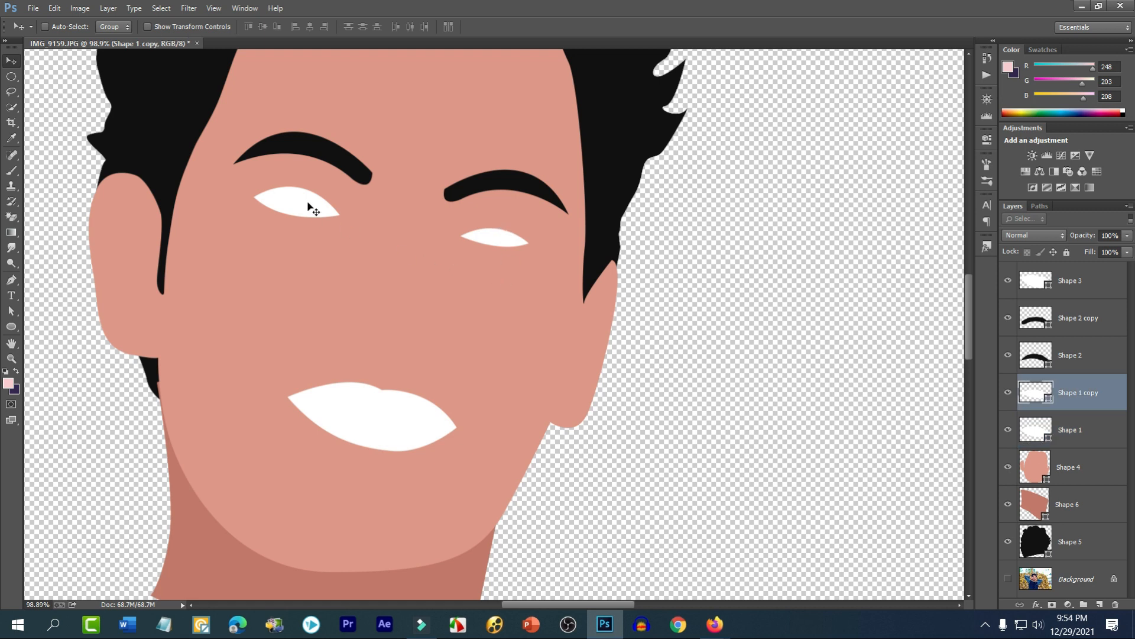
{"action": "left_click", "coordinate": [1073, 431]}
{"action": "left_click_drag", "start_coordinate": [292, 206], "coordinate": [487, 241]}
- Flip the copied eye vertically, rotate it about 20°, fit it under the right eyebrow, and hide the Shape 1 copy layer
{"action": "scroll", "coordinate": [494, 250], "scroll_direction": "up", "scroll_amount": 3}
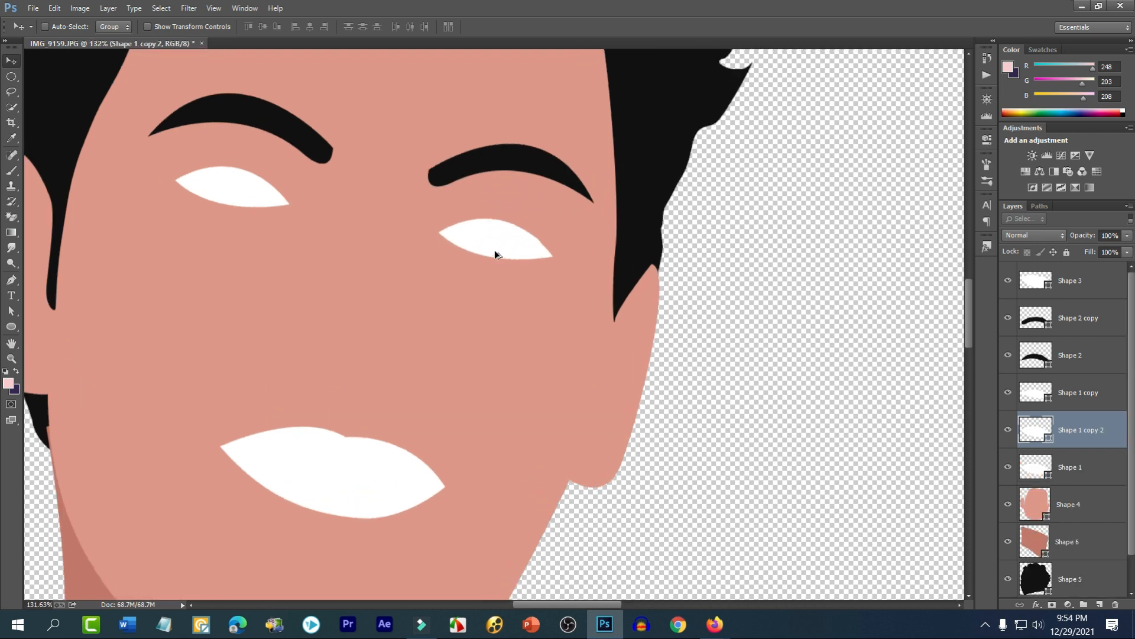
{"action": "scroll", "coordinate": [494, 249], "scroll_direction": "up", "scroll_amount": 1}
{"action": "key", "text": "ctrl+t"}
{"action": "left_click_drag", "start_coordinate": [594, 268], "coordinate": [585, 371]}
{"action": "right_click", "coordinate": [534, 250]}
{"action": "left_click", "coordinate": [567, 452]}
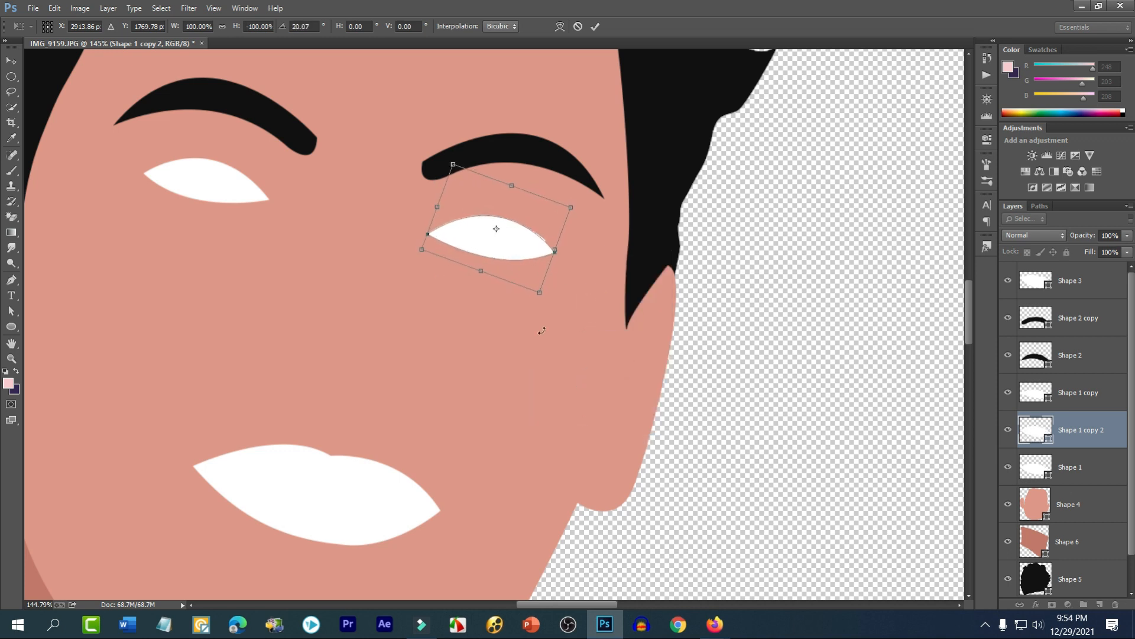
{"action": "left_click_drag", "start_coordinate": [516, 253], "coordinate": [522, 251]}
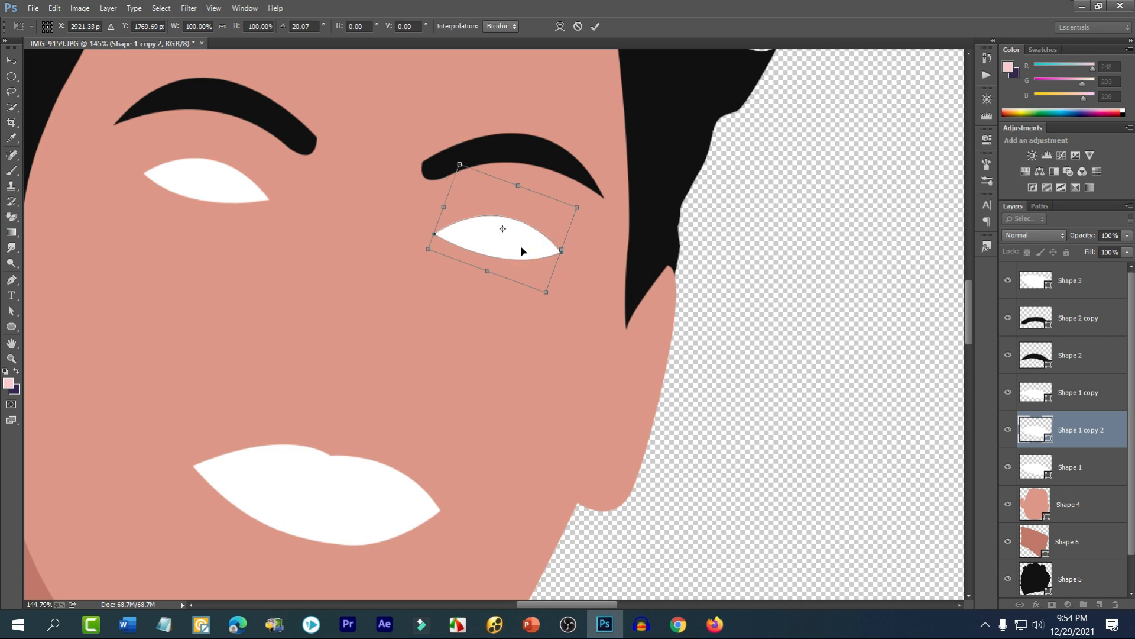
{"action": "key", "text": "Return"}
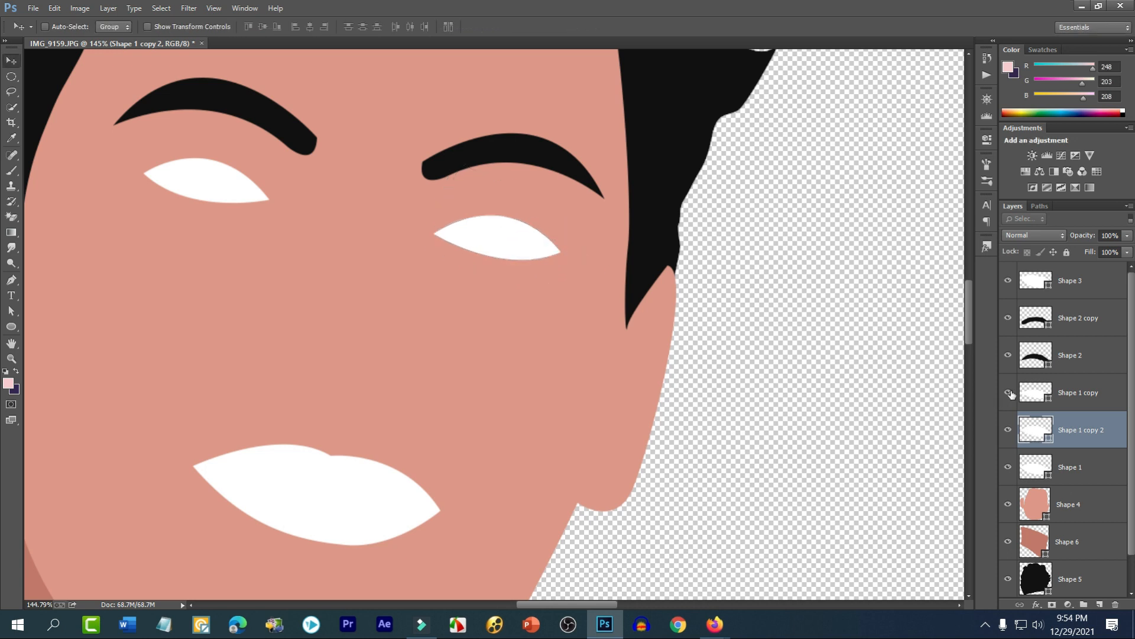
{"action": "scroll", "coordinate": [519, 290], "scroll_direction": "down", "scroll_amount": 12}
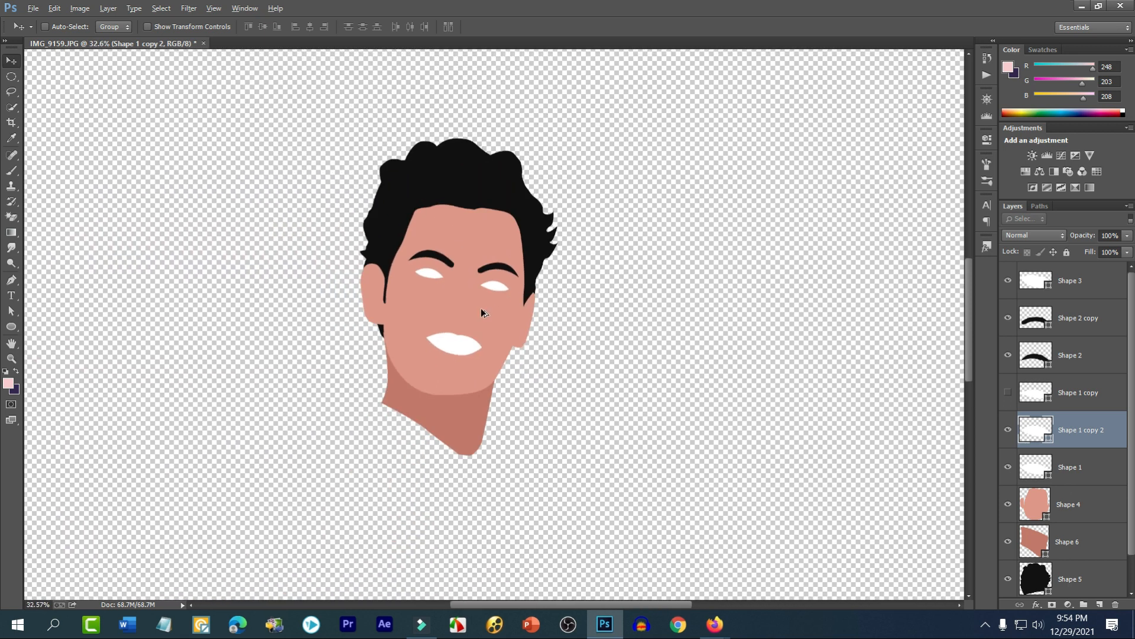
- Reshape the mouth's lower edge by moving its bottom anchor point slightly up and to the left
{"action": "scroll", "coordinate": [475, 344], "scroll_direction": "up", "scroll_amount": 3}
{"action": "scroll", "coordinate": [471, 344], "scroll_direction": "up", "scroll_amount": 8}
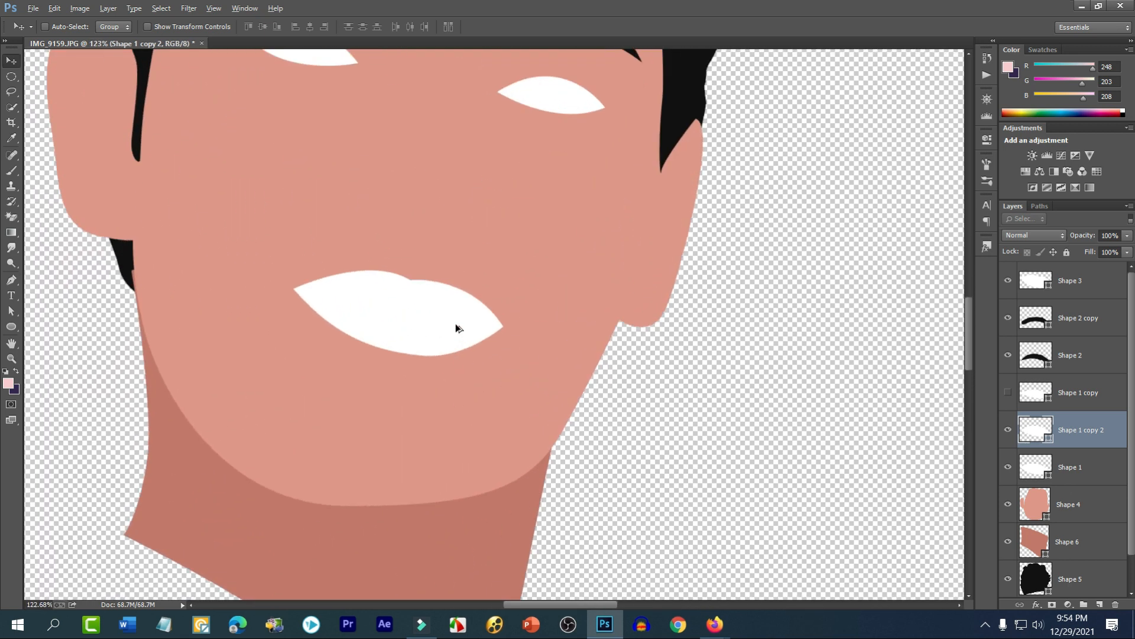
{"action": "left_click", "coordinate": [12, 312]}
{"action": "left_click", "coordinate": [387, 332]}
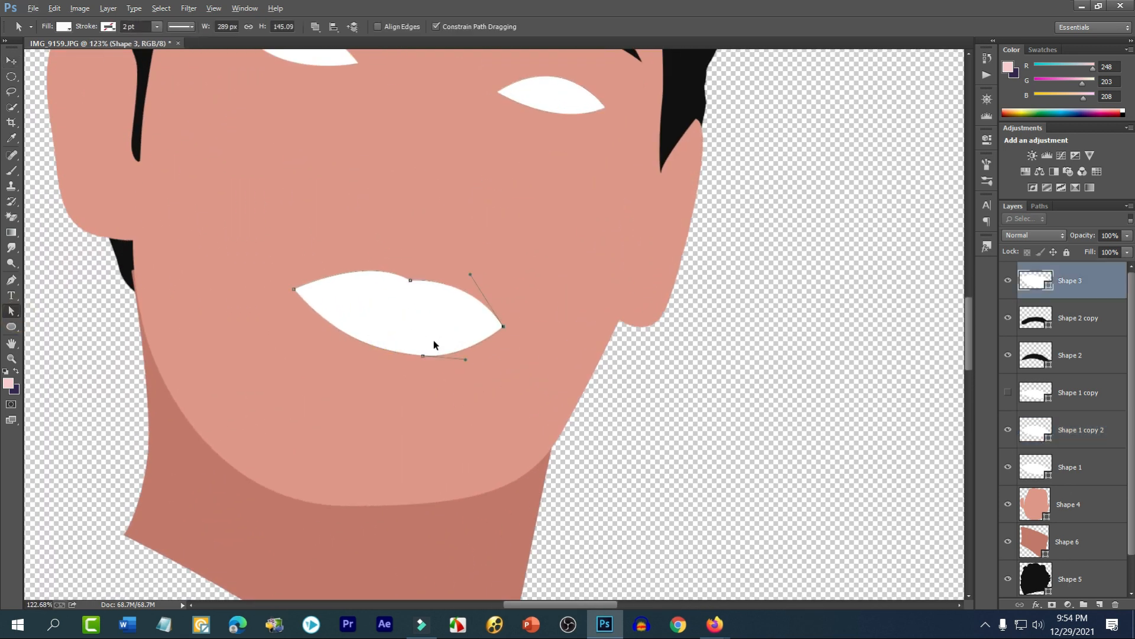
{"action": "scroll", "coordinate": [432, 342], "scroll_direction": "up", "scroll_amount": 3}
{"action": "mouse_move", "coordinate": [421, 366]}
{"action": "left_mouse_down"}
{"action": "mouse_move", "coordinate": [425, 358]}
{"action": "mouse_move", "coordinate": [408, 362]}
{"action": "left_mouse_up"}
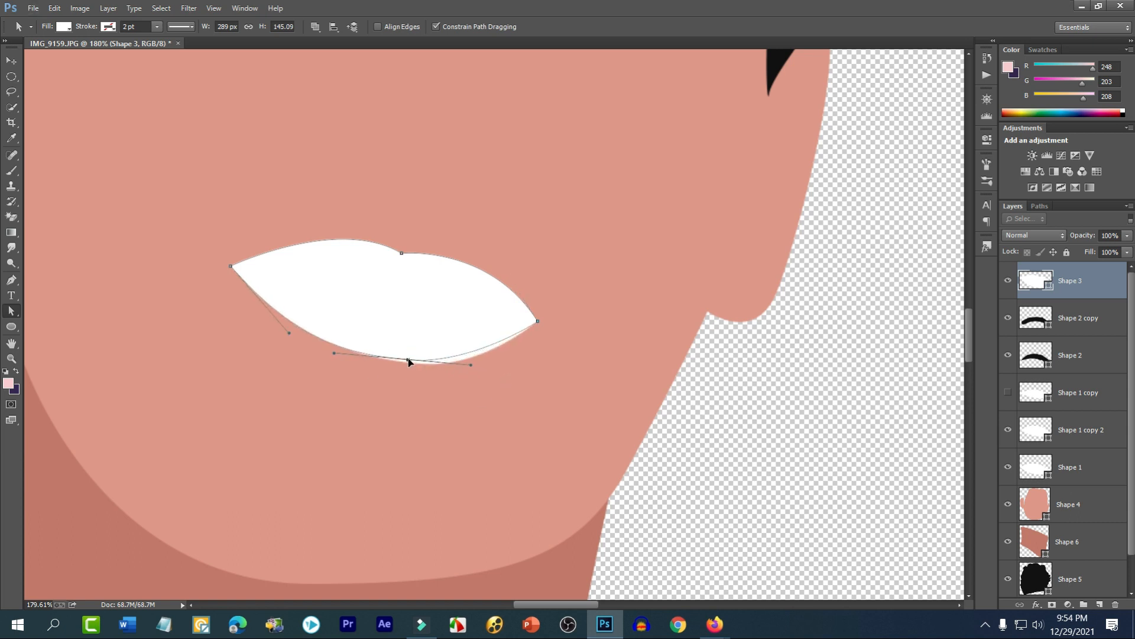
{"action": "left_click", "coordinate": [539, 361]}
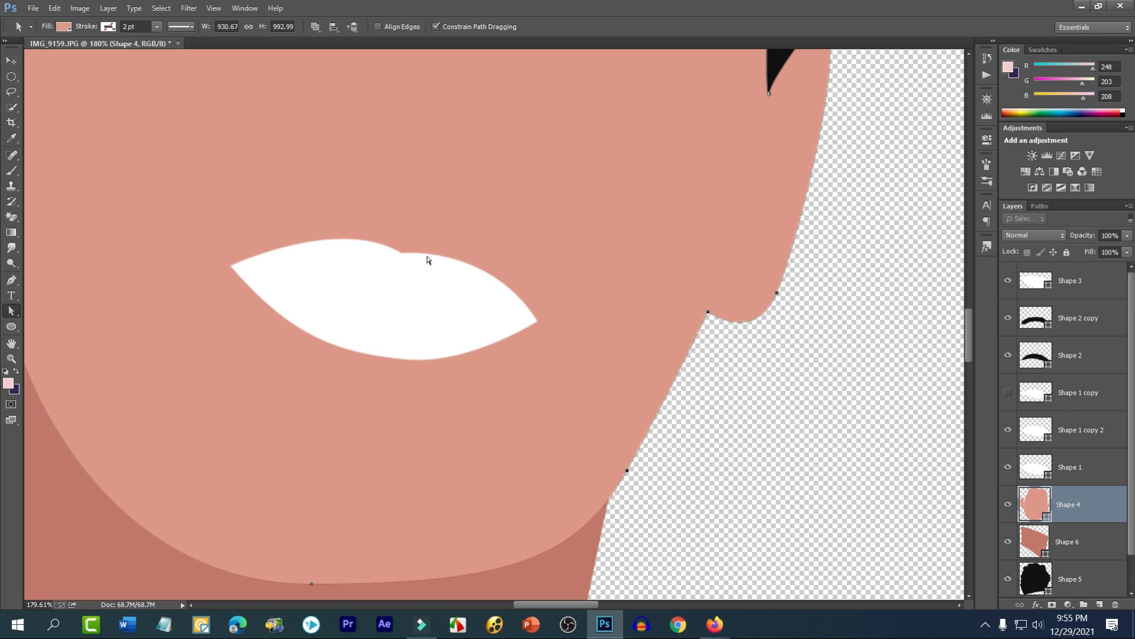
- Adjust the curve handle on the right half of the mouth's upper edge to make it slightly fuller
{"action": "left_click", "coordinate": [405, 259]}
{"action": "left_click", "coordinate": [403, 254], "text": "ctrl"}
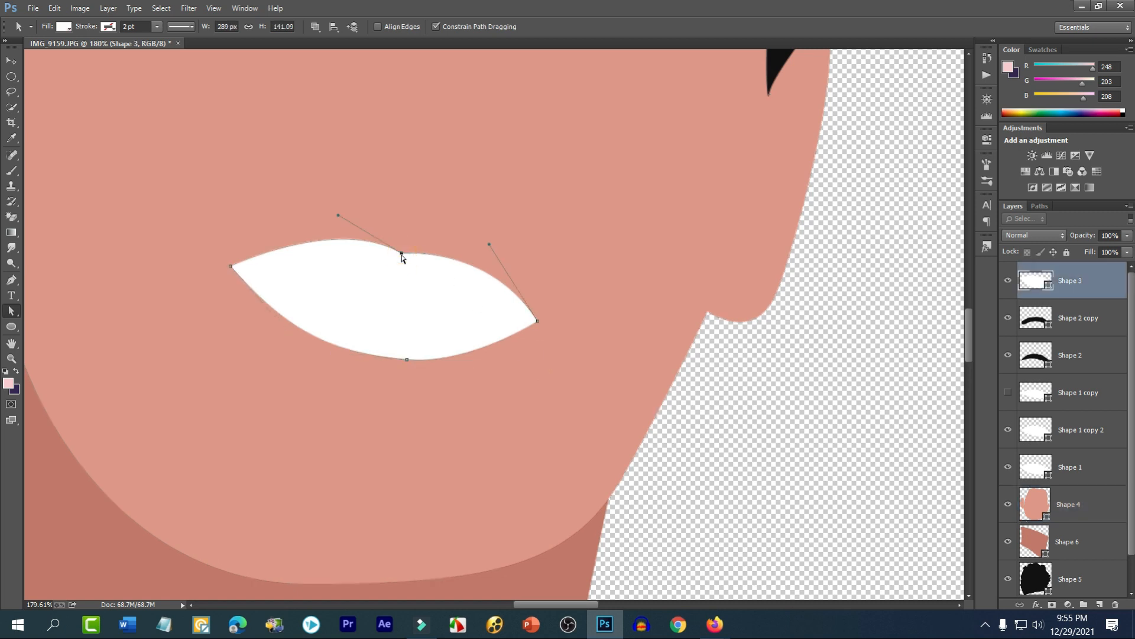
{"action": "left_click_drag", "start_coordinate": [492, 244], "coordinate": [501, 242]}
{"action": "left_click", "coordinate": [588, 320]}
{"action": "scroll", "coordinate": [513, 364], "scroll_direction": "down", "scroll_amount": 8}
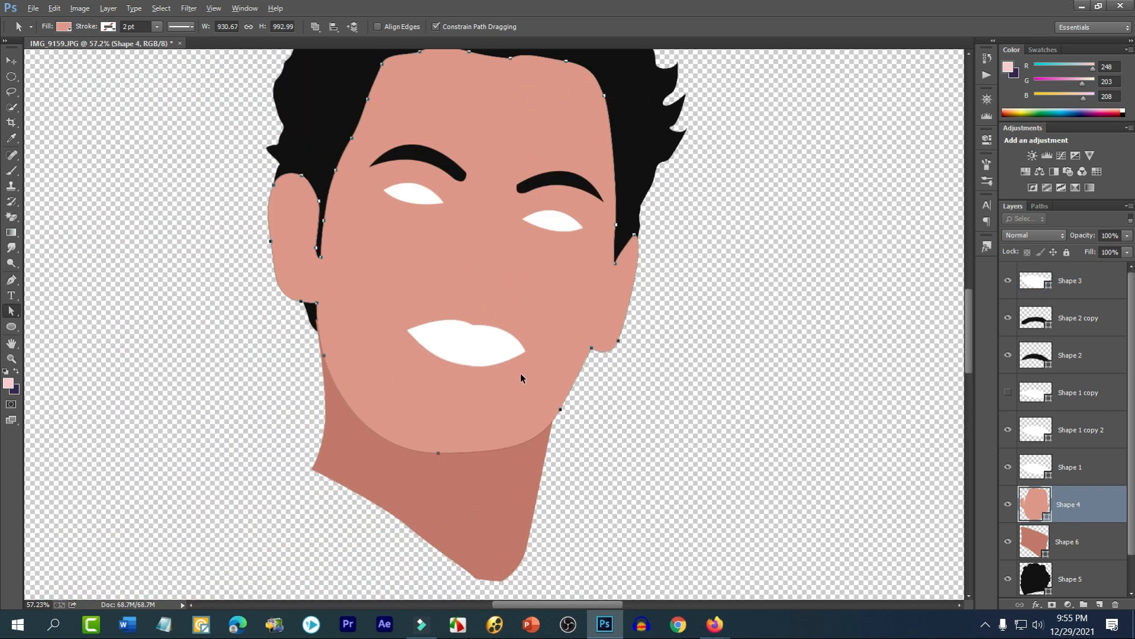
{"action": "left_click", "coordinate": [714, 408]}
{"action": "scroll", "coordinate": [1092, 508], "scroll_direction": "down", "scroll_amount": 1}
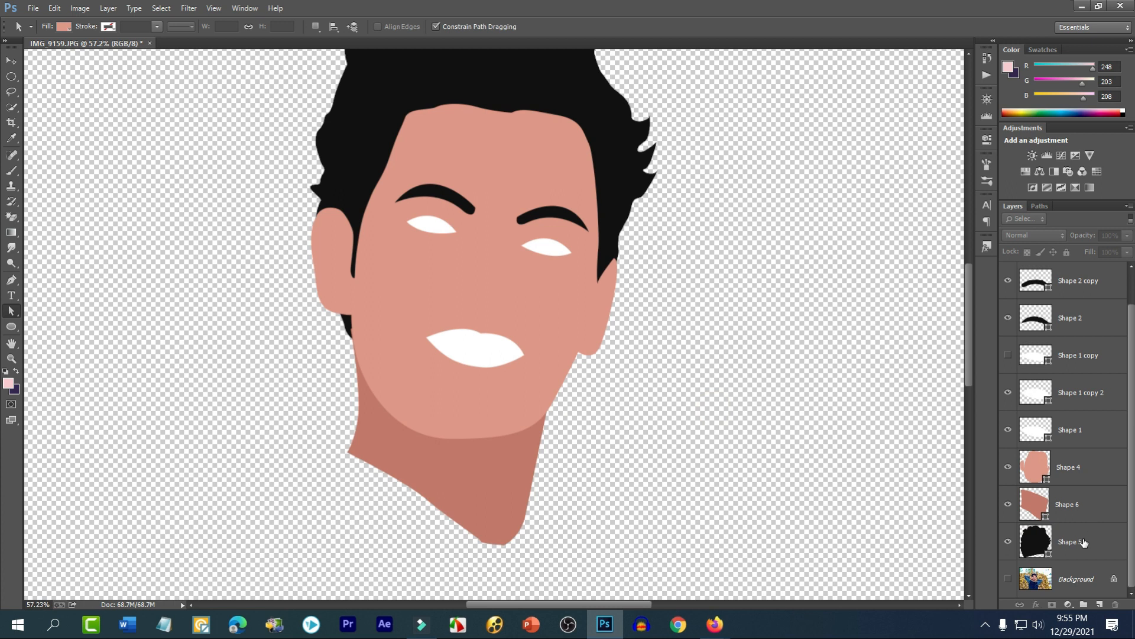
- Show the Background photo layer and pull down the curve handle of the face shape's bottom chin anchor
{"action": "left_click", "coordinate": [1008, 579]}
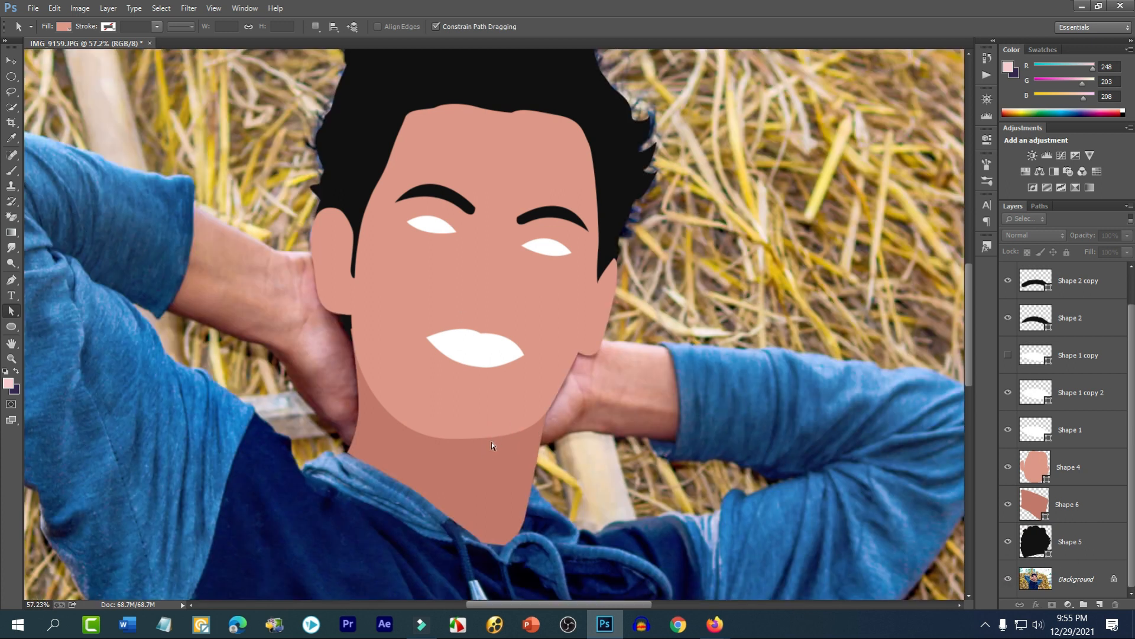
{"action": "scroll", "coordinate": [491, 445], "scroll_direction": "up", "scroll_amount": 3}
{"action": "left_click", "coordinate": [498, 419]}
{"action": "scroll", "coordinate": [498, 420], "scroll_direction": "up", "scroll_amount": 2}
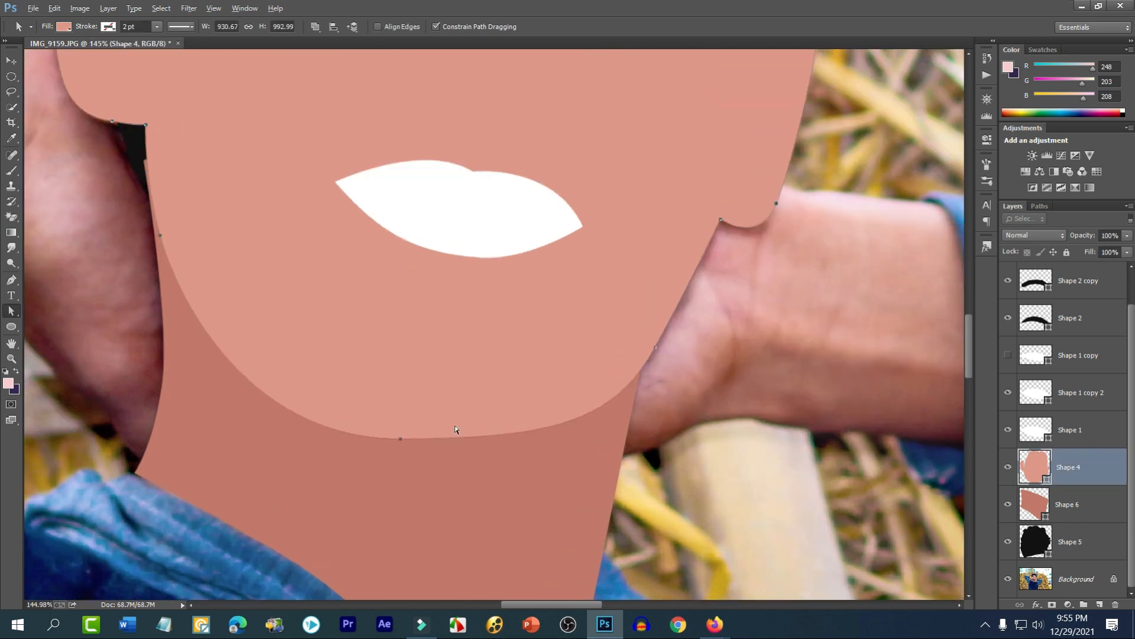
{"action": "left_click", "coordinate": [400, 437]}
{"action": "left_click_drag", "start_coordinate": [554, 439], "coordinate": [558, 456]}
- Lower the face shape's bottom chin anchor slightly to lengthen and round the jaw
{"action": "left_click_drag", "start_coordinate": [399, 438], "coordinate": [393, 440]}
{"action": "key", "text": "ctrl+z"}
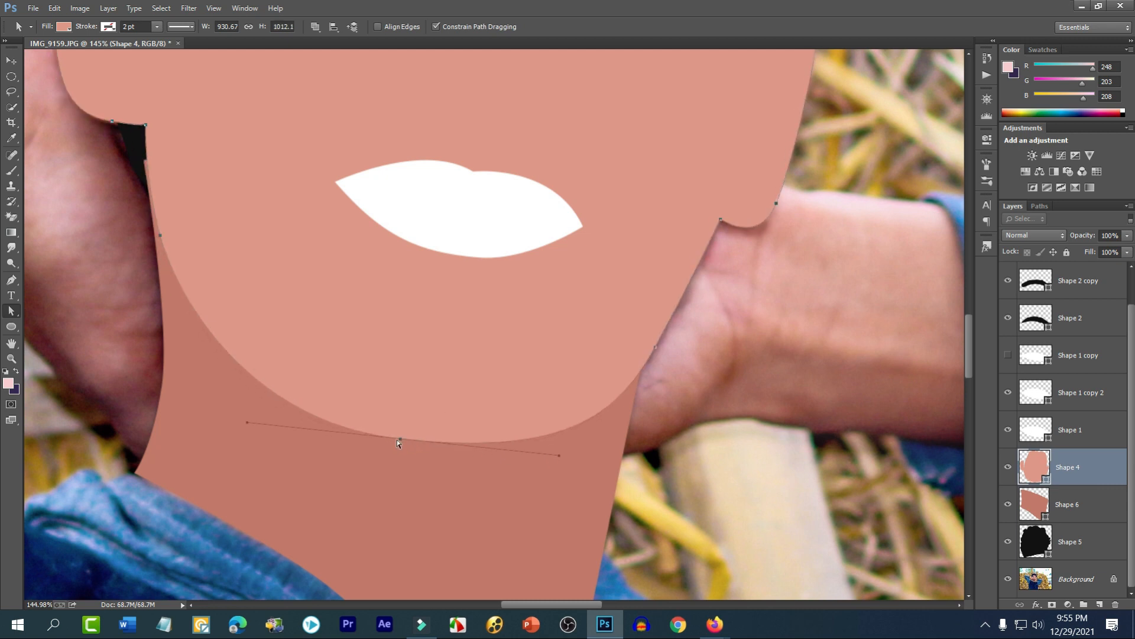
{"action": "left_click", "coordinate": [402, 441]}
{"action": "left_click_drag", "start_coordinate": [391, 442], "coordinate": [398, 453]}
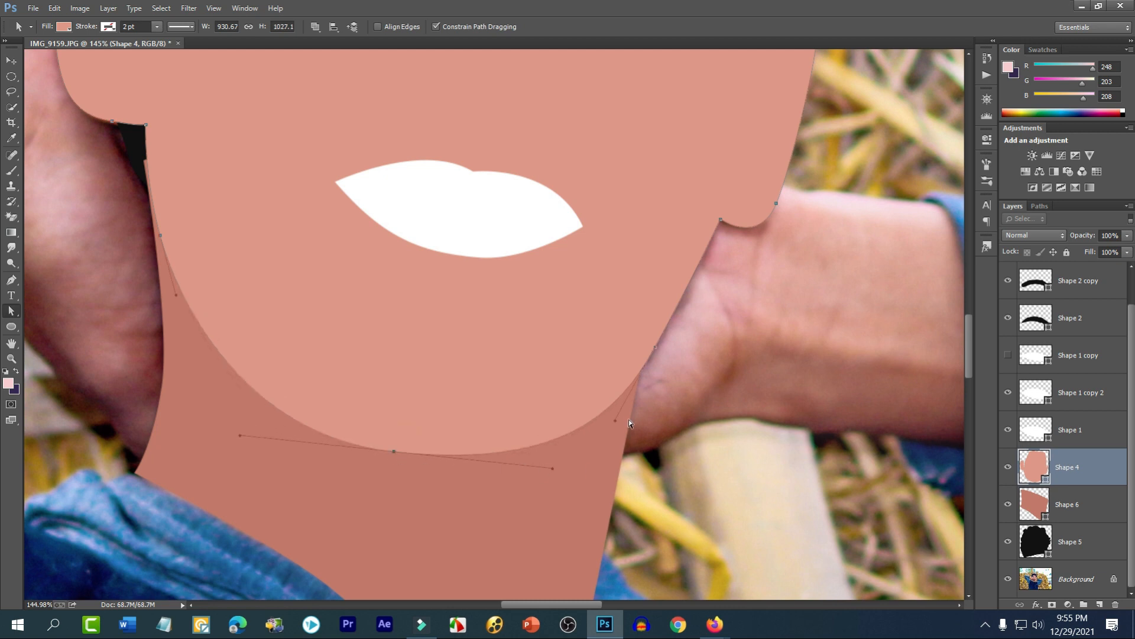
{"action": "left_click", "coordinate": [657, 409]}
- Examine the avatar's proportions against the Background photo, toggling the photo off and back on
{"action": "scroll", "coordinate": [550, 422], "scroll_direction": "down", "scroll_amount": 6}
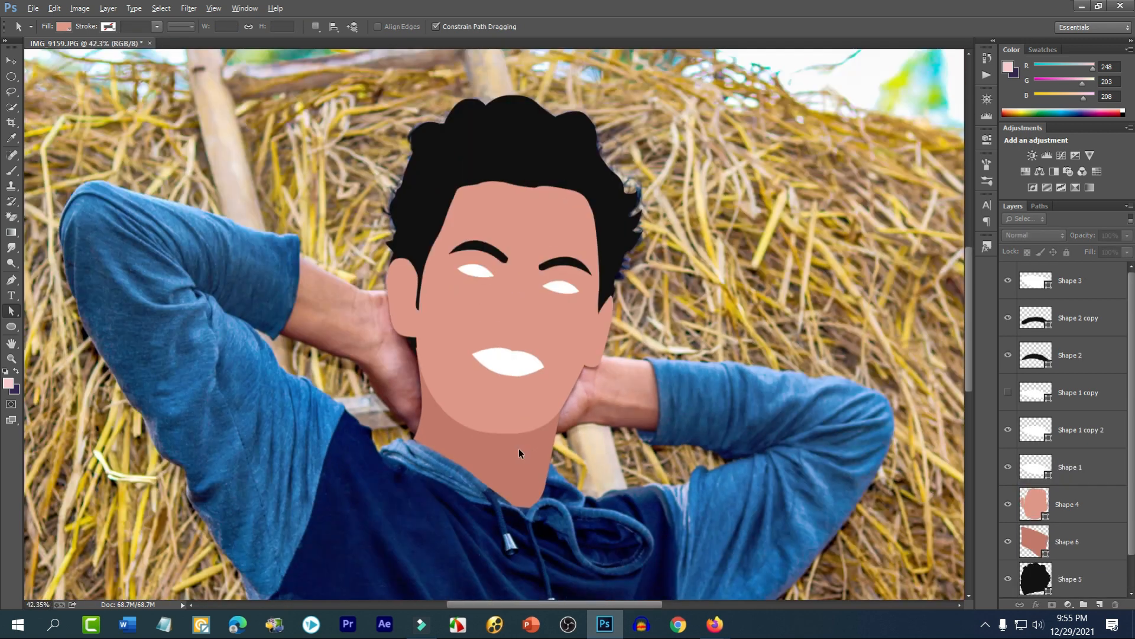
{"action": "scroll", "coordinate": [659, 403], "scroll_direction": "up", "scroll_amount": 2}
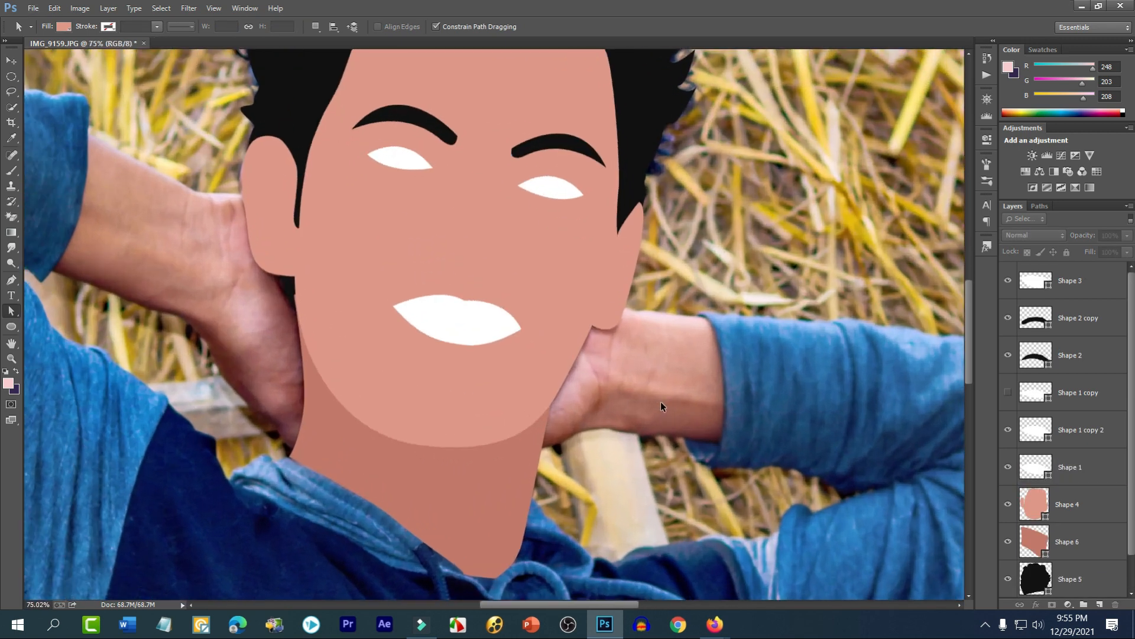
{"action": "scroll", "coordinate": [573, 331], "scroll_direction": "down", "scroll_amount": 3}
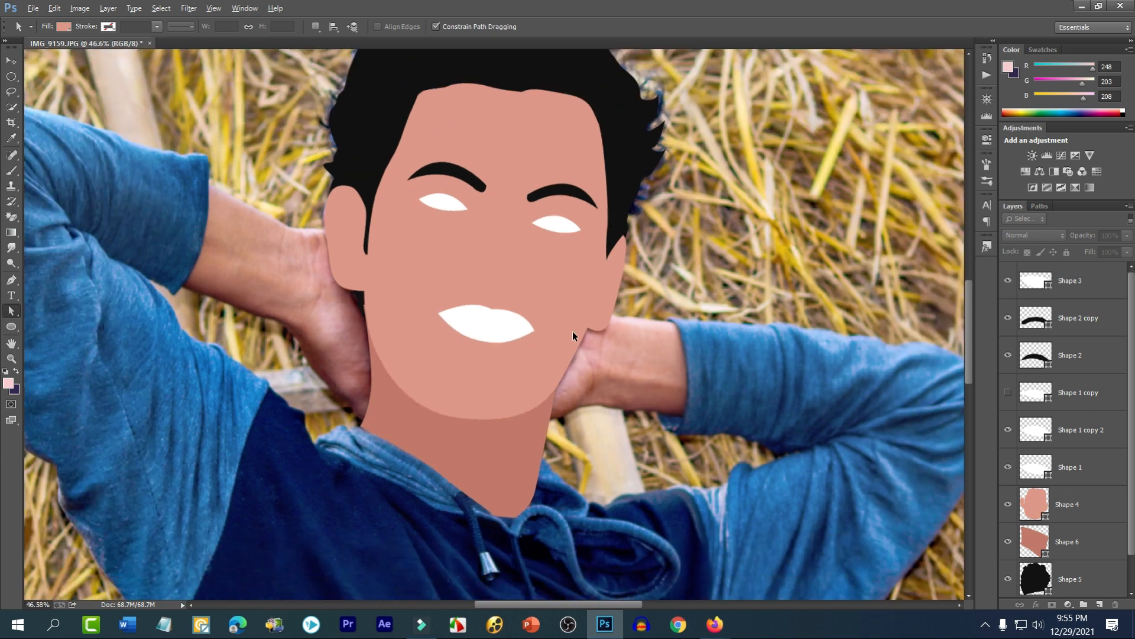
{"action": "scroll", "coordinate": [1044, 544], "scroll_direction": "down", "scroll_amount": 1}
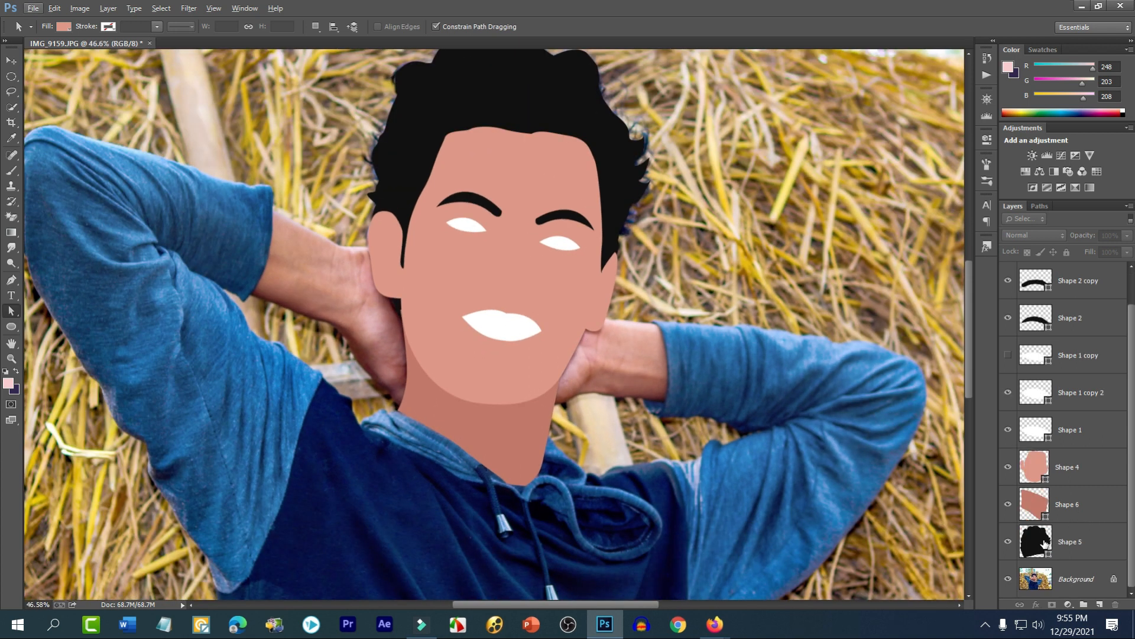
{"action": "left_click", "coordinate": [1008, 580]}
{"action": "scroll", "coordinate": [589, 413], "scroll_direction": "down", "scroll_amount": 2}
{"action": "scroll", "coordinate": [615, 413], "scroll_direction": "up", "scroll_amount": 2}
{"action": "key", "text": "alt"}
{"action": "left_click", "coordinate": [1008, 580]}
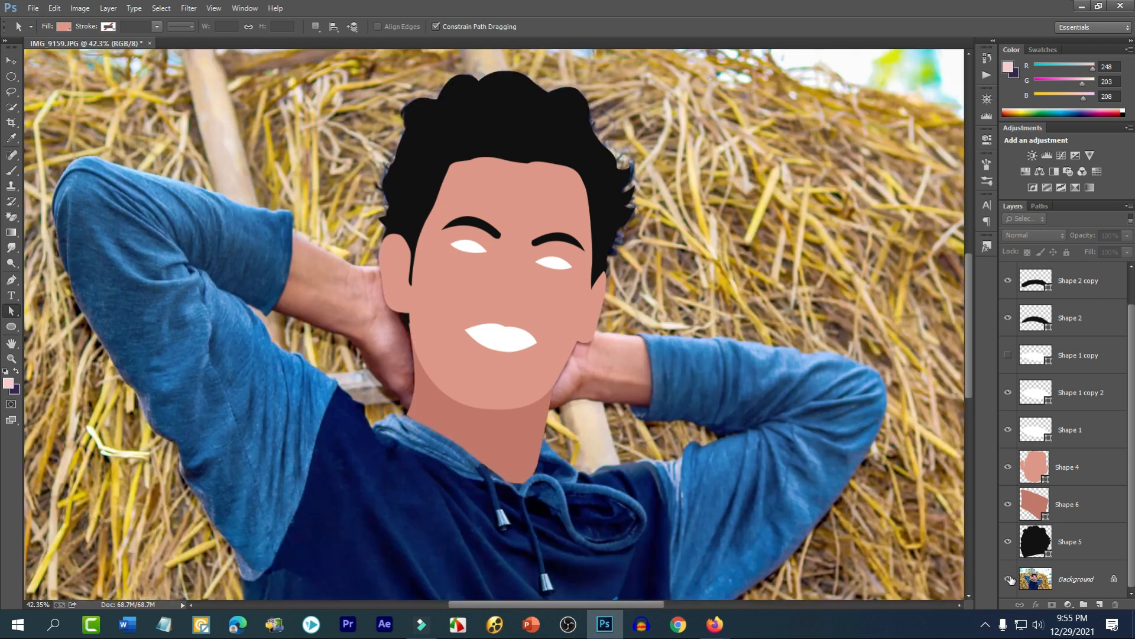
- Start a no-fill Pen tool shape above the Background layer, tracing the shirt's neckline along the bottom of the neck
{"action": "left_click", "coordinate": [1036, 583]}
{"action": "scroll", "coordinate": [529, 442], "scroll_direction": "up", "scroll_amount": 3}
{"action": "scroll", "coordinate": [513, 439], "scroll_direction": "down", "scroll_amount": 3}
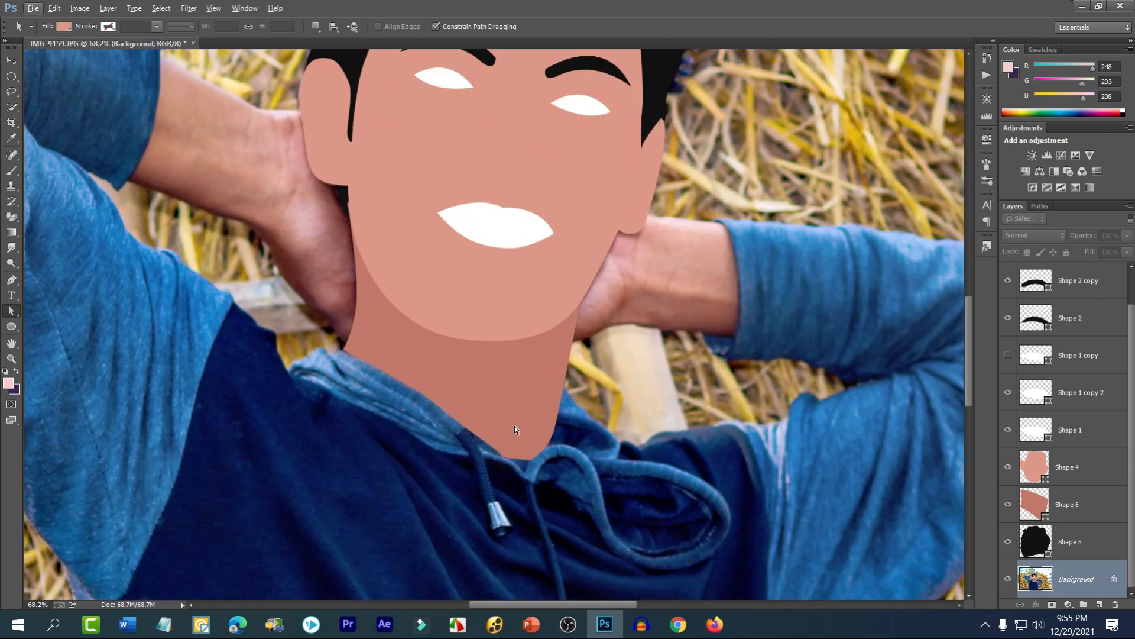
{"action": "left_click", "coordinate": [14, 280]}
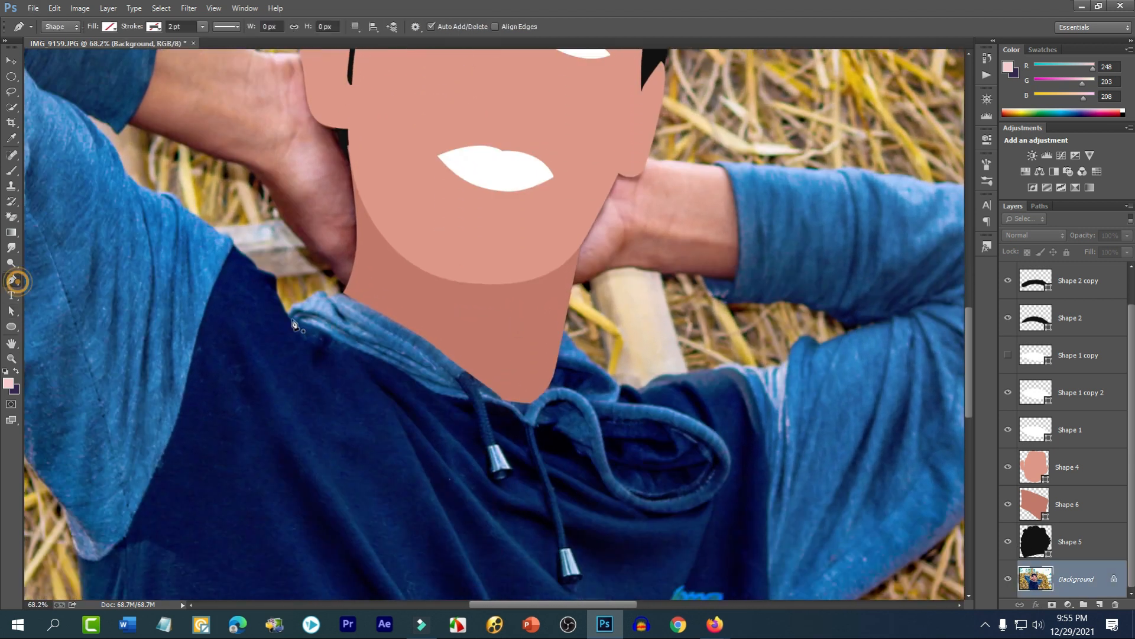
{"action": "left_click", "coordinate": [339, 293]}
{"action": "left_click_drag", "start_coordinate": [500, 393], "coordinate": [533, 437]}
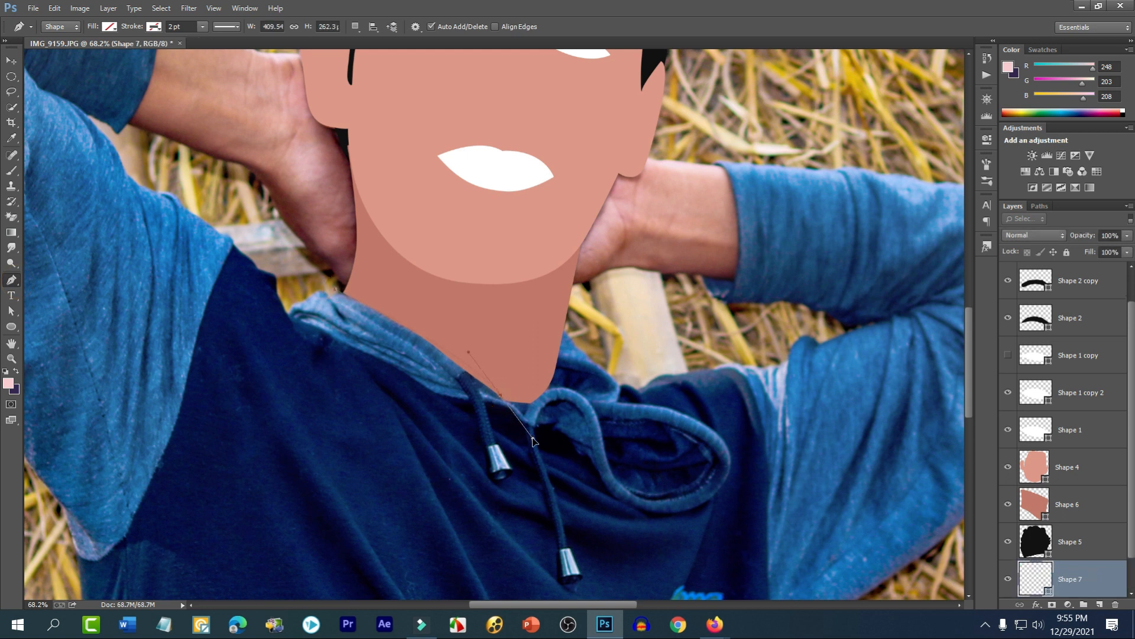
{"action": "left_click", "coordinate": [505, 400]}
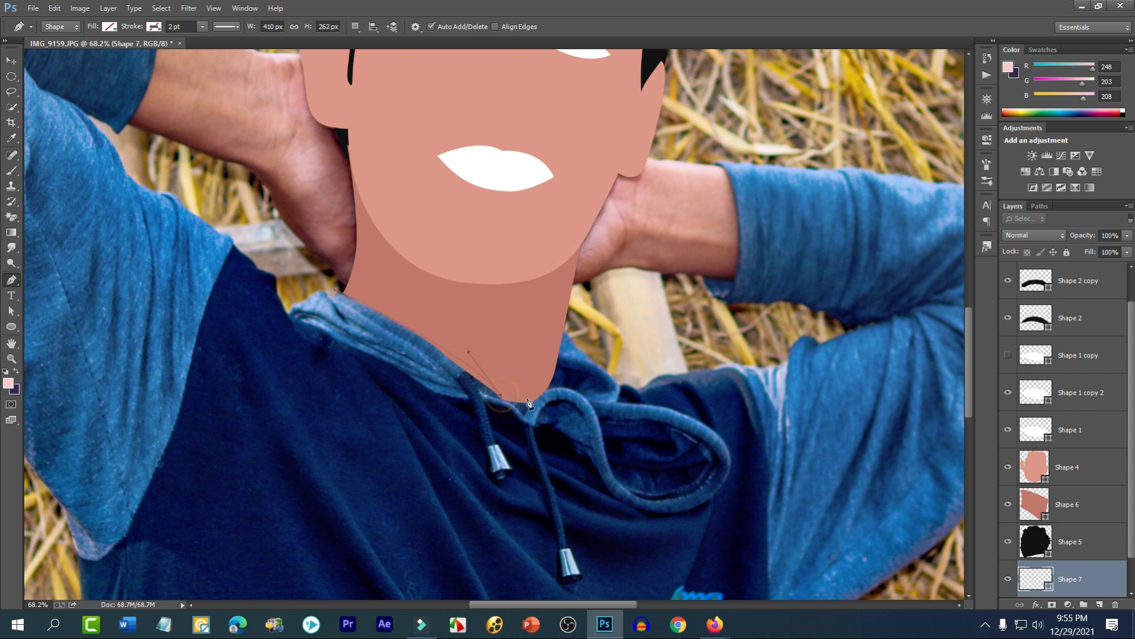
{"action": "left_click", "coordinate": [556, 366]}
{"action": "left_click", "coordinate": [561, 330]}
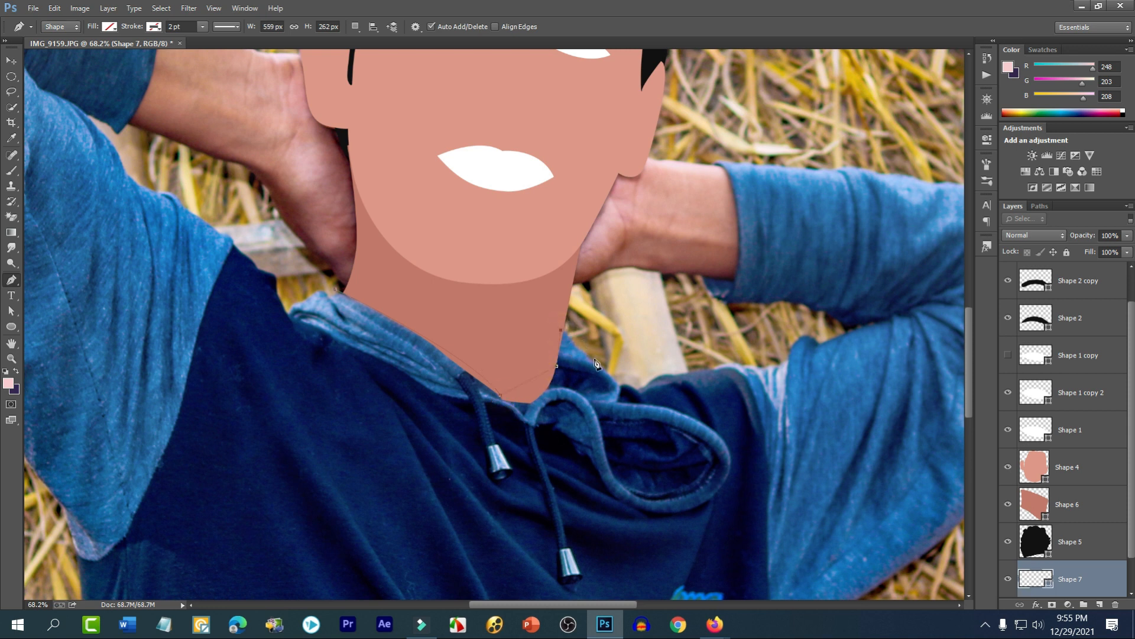
- Continue the shirt outline from the collar over the right-hand shoulder and down the outside of the upper arm
{"action": "left_click_drag", "start_coordinate": [613, 375], "coordinate": [625, 395]}
{"action": "left_click_drag", "start_coordinate": [709, 375], "coordinate": [755, 381]}
{"action": "left_click_drag", "start_coordinate": [787, 494], "coordinate": [796, 511]}
{"action": "scroll", "coordinate": [798, 512], "scroll_direction": "down", "scroll_amount": 3}
{"action": "scroll", "coordinate": [801, 497], "scroll_direction": "down", "scroll_amount": 2}
{"action": "left_click", "coordinate": [841, 506]}
- Trace the shirt's lower edge, left-hand side and left-hand shoulder, closing the outline at the collar
{"action": "left_click_drag", "start_coordinate": [762, 560], "coordinate": [695, 564]}
{"action": "left_click_drag", "start_coordinate": [547, 559], "coordinate": [447, 560]}
{"action": "left_click_drag", "start_coordinate": [421, 560], "coordinate": [377, 560]}
{"action": "left_click_drag", "start_coordinate": [366, 481], "coordinate": [368, 472]}
{"action": "left_click_drag", "start_coordinate": [381, 401], "coordinate": [385, 380]}
{"action": "left_click", "coordinate": [411, 330]}
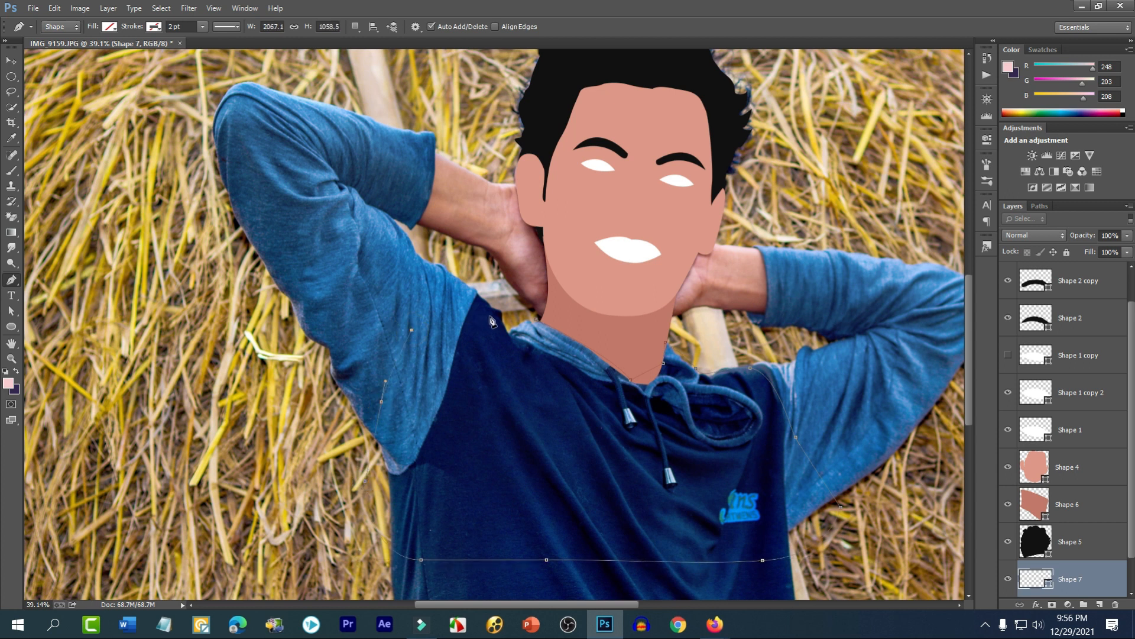
{"action": "left_click_drag", "start_coordinate": [503, 331], "coordinate": [508, 332]}
{"action": "left_click", "coordinate": [536, 319]}
{"action": "left_click", "coordinate": [544, 314]}
{"action": "scroll", "coordinate": [558, 335], "scroll_direction": "up", "scroll_amount": 4}
{"action": "scroll", "coordinate": [559, 333], "scroll_direction": "up", "scroll_amount": 4}
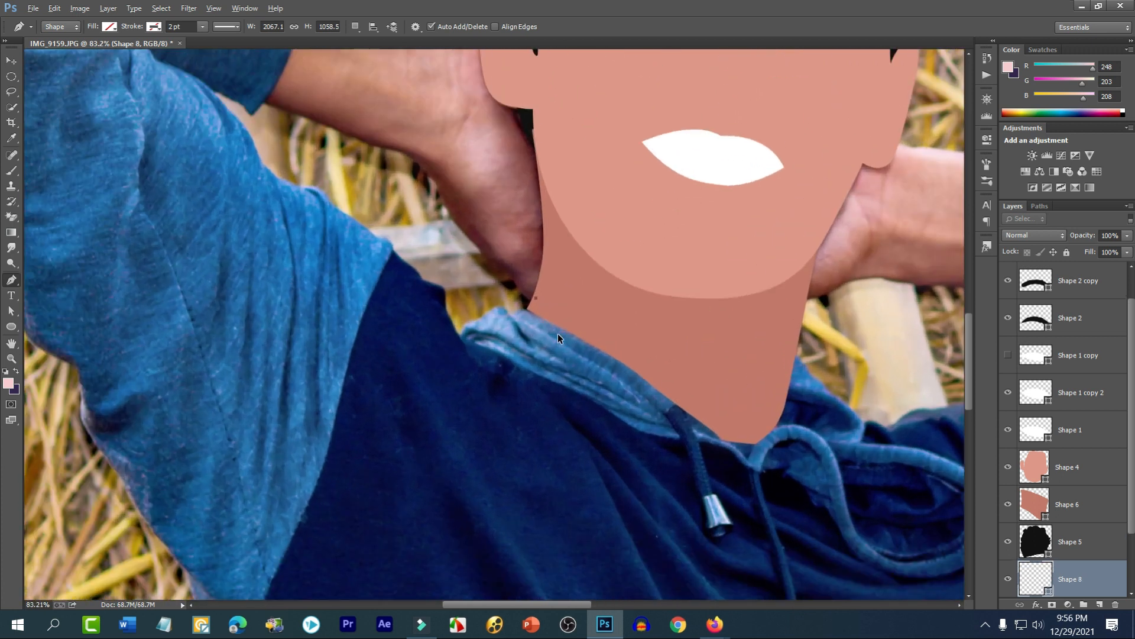
{"action": "key", "text": "ctrl+z"}
{"action": "scroll", "coordinate": [538, 339], "scroll_direction": "down", "scroll_amount": 5}
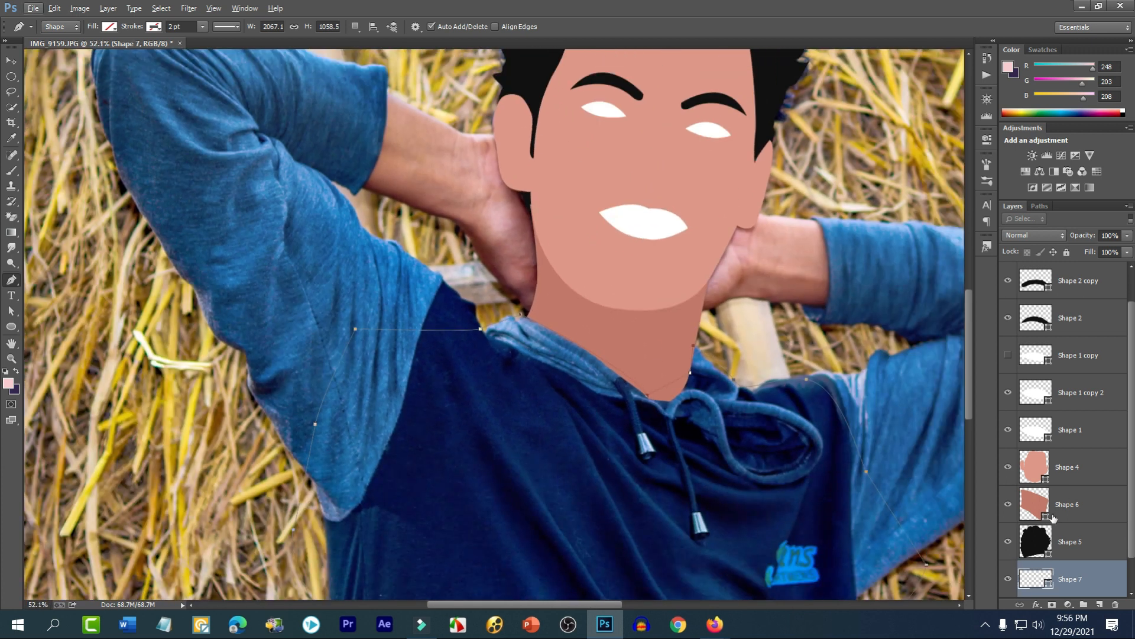
- Fill the shirt shape with dark grey and hide the Background photo layer
{"action": "left_click", "coordinate": [111, 26]}
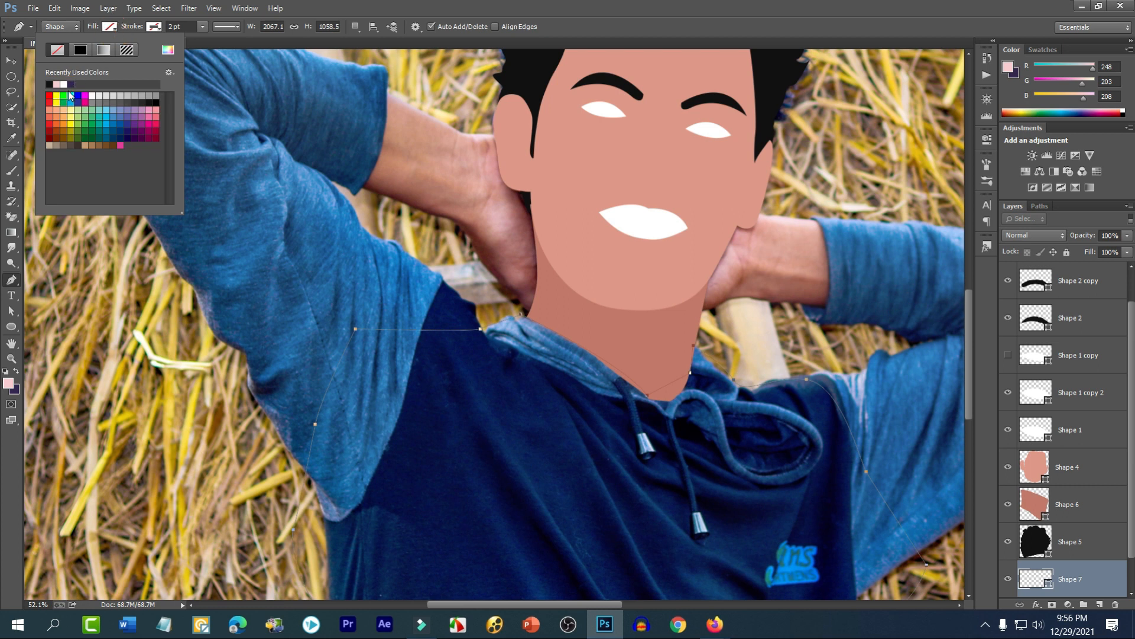
{"action": "left_click", "coordinate": [142, 101]}
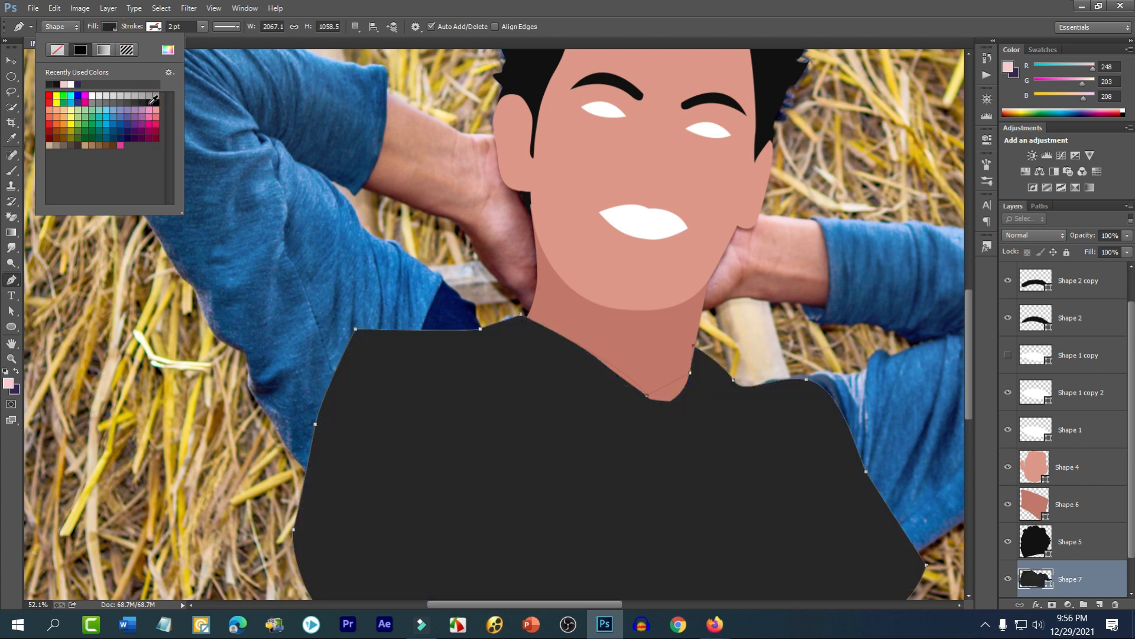
{"action": "left_click", "coordinate": [10, 61]}
{"action": "scroll", "coordinate": [489, 337], "scroll_direction": "down", "scroll_amount": 3}
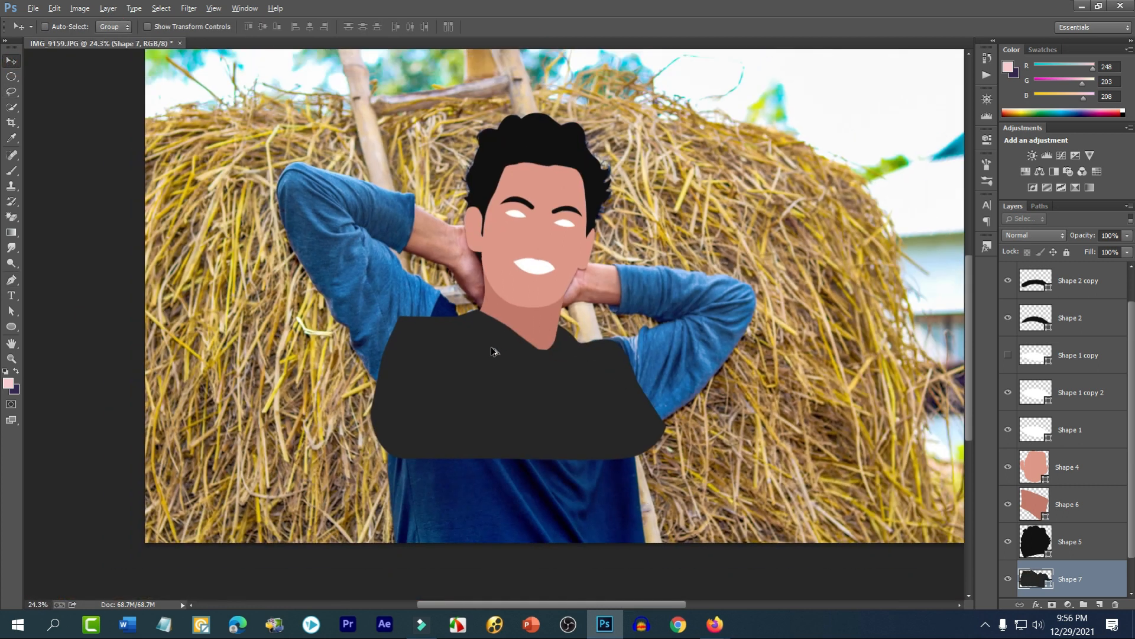
{"action": "scroll", "coordinate": [1051, 560], "scroll_direction": "down", "scroll_amount": 1}
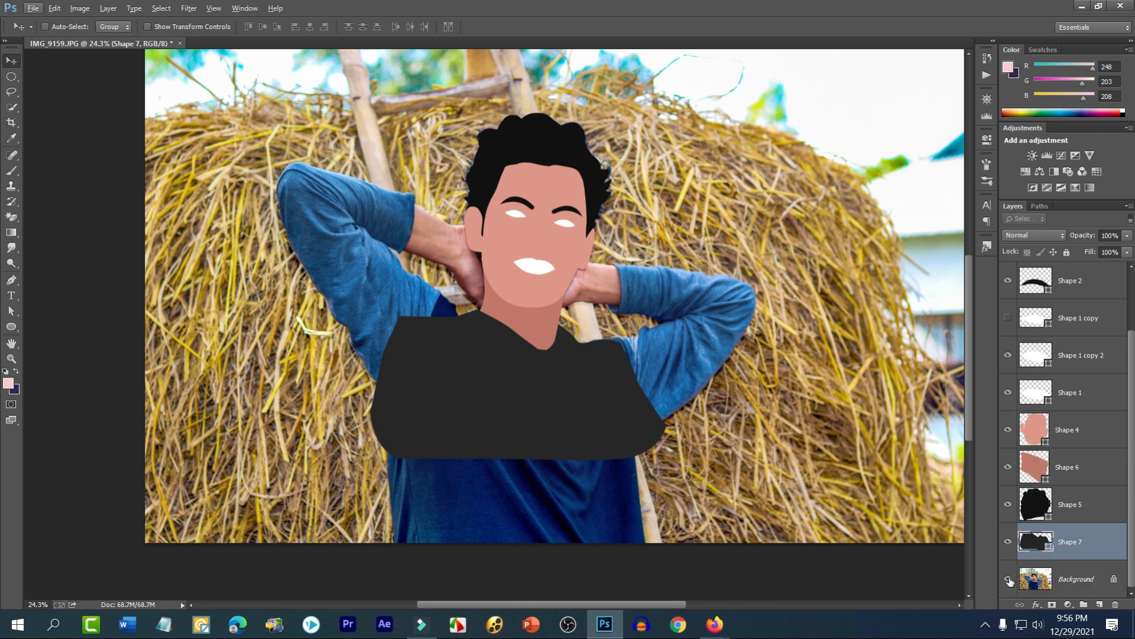
{"action": "left_click", "coordinate": [1008, 579]}
{"action": "scroll", "coordinate": [628, 460], "scroll_direction": "up", "scroll_amount": 3}
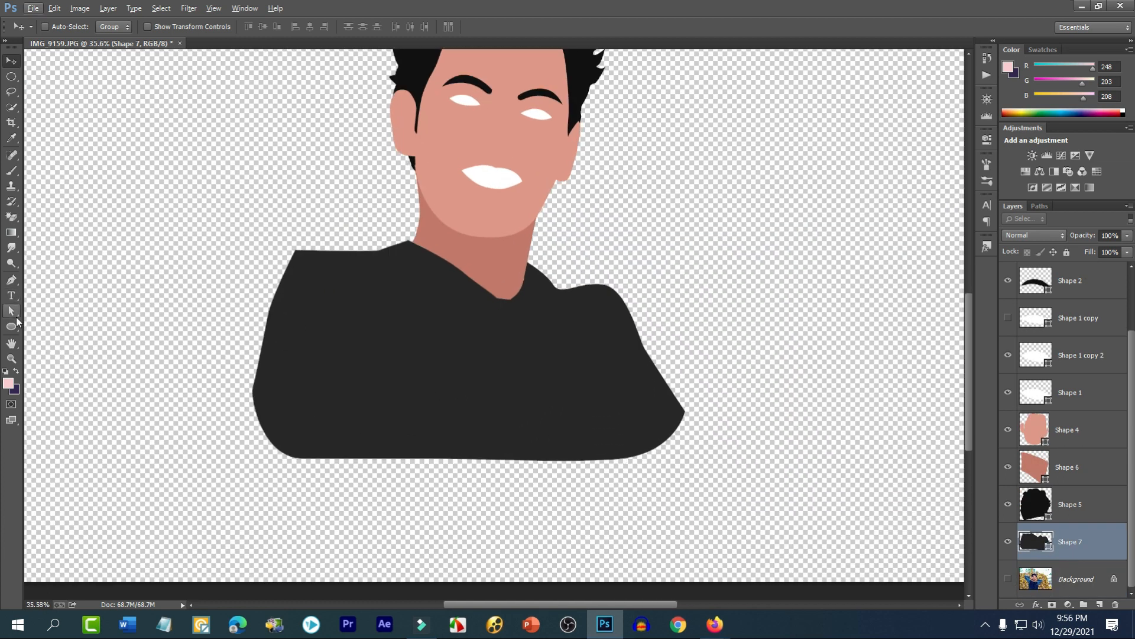
- Move the shirt's left-hand upper-arm anchor outward and slightly down to widen the sleeve
{"action": "left_click", "coordinate": [12, 311]}
{"action": "left_click", "coordinate": [378, 308]}
{"action": "left_click", "coordinate": [295, 251]}
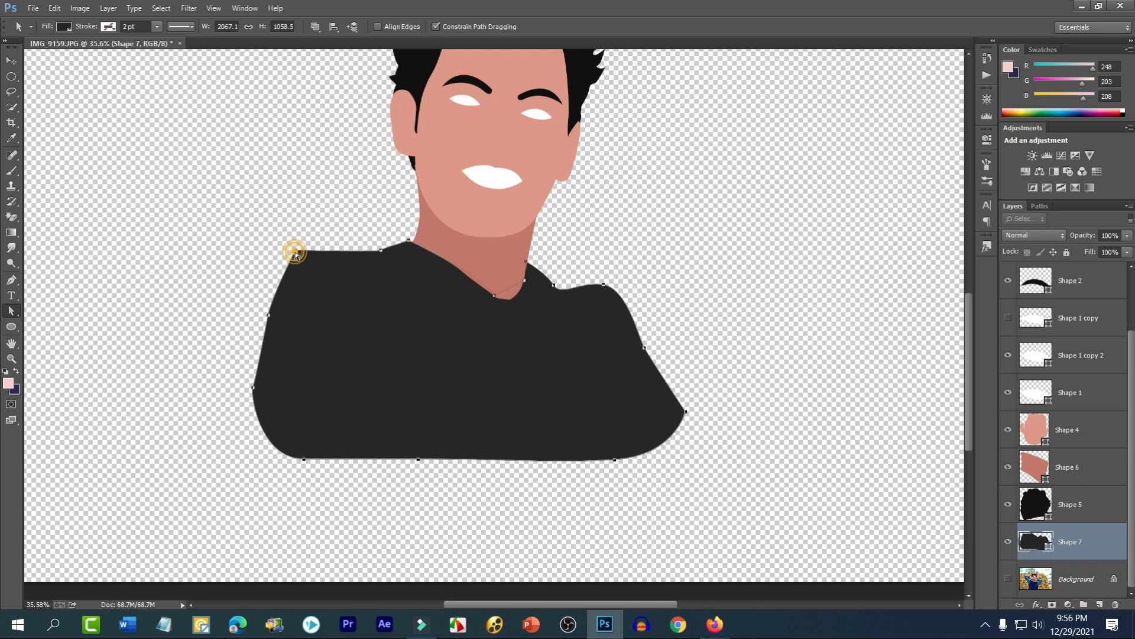
{"action": "left_click", "coordinate": [267, 312]}
{"action": "left_click", "coordinate": [268, 318]}
{"action": "left_click_drag", "start_coordinate": [266, 317], "coordinate": [230, 335]}
{"action": "key", "text": "ctrl+z"}
- Lower the shirt's left-hand shoulder corner to slope the shoulder, and pull the neckline's lowest anchor down into a deeper V
{"action": "left_click", "coordinate": [296, 252]}
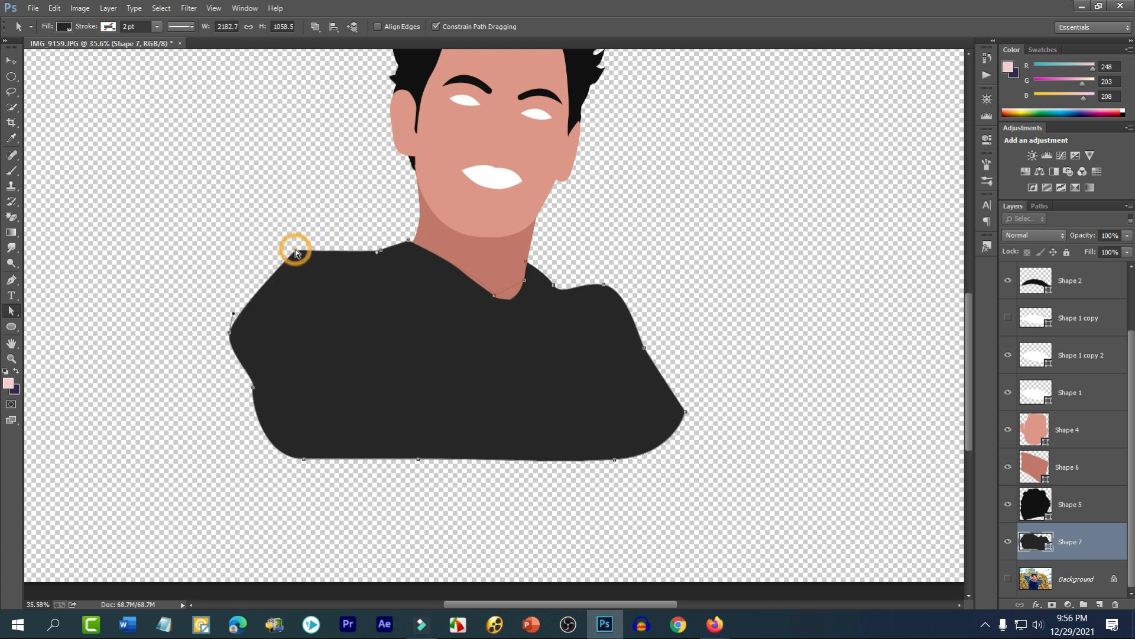
{"action": "left_click", "coordinate": [295, 250]}
{"action": "left_click_drag", "start_coordinate": [295, 252], "coordinate": [306, 272]}
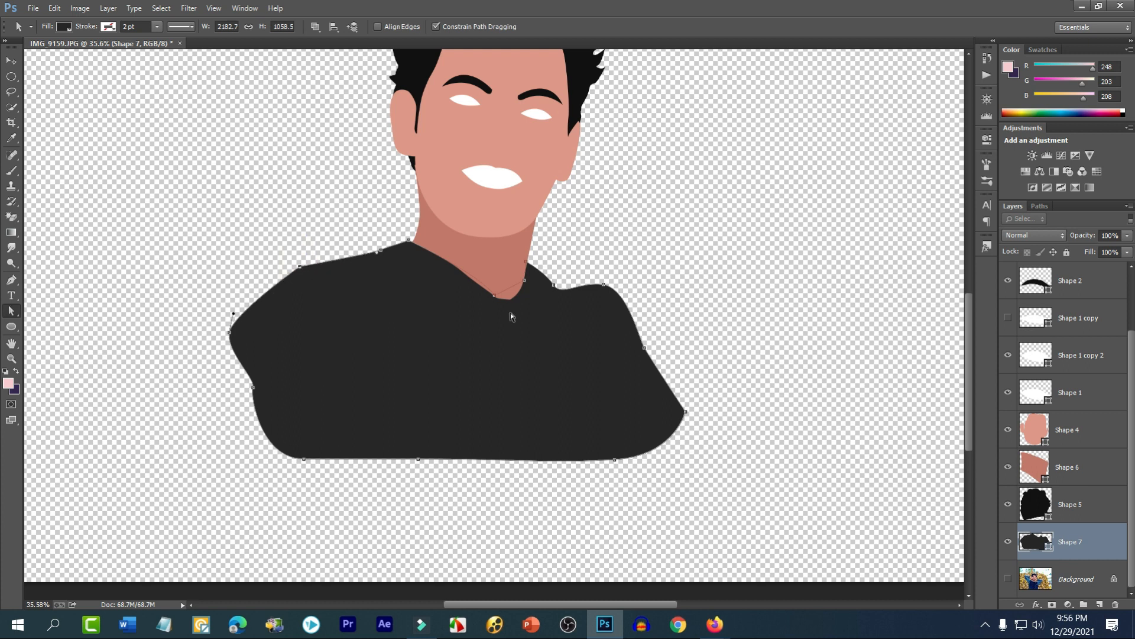
{"action": "left_click", "coordinate": [495, 295]}
{"action": "left_click_drag", "start_coordinate": [495, 295], "coordinate": [490, 311]}
- Pull the neck shape's lower anchors down into a V filling the shirt's neckline, and place its layer Shape 6 below Shape 5
{"action": "left_click", "coordinate": [469, 266]}
{"action": "left_click", "coordinate": [476, 284]}
{"action": "scroll", "coordinate": [488, 298], "scroll_direction": "up", "scroll_amount": 3}
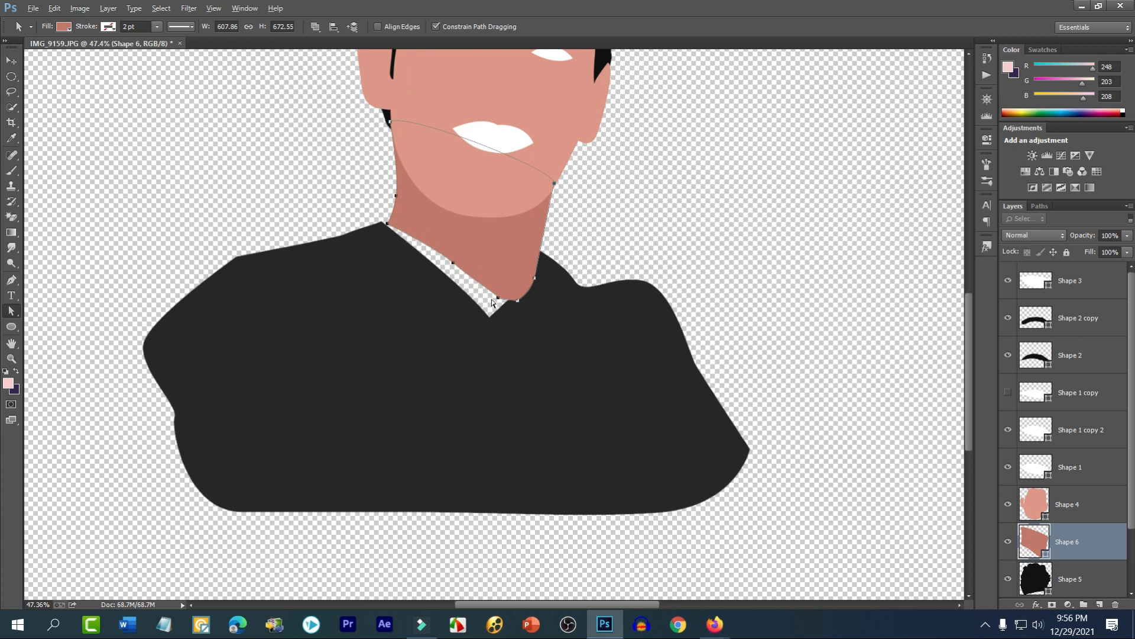
{"action": "left_click", "coordinate": [501, 298]}
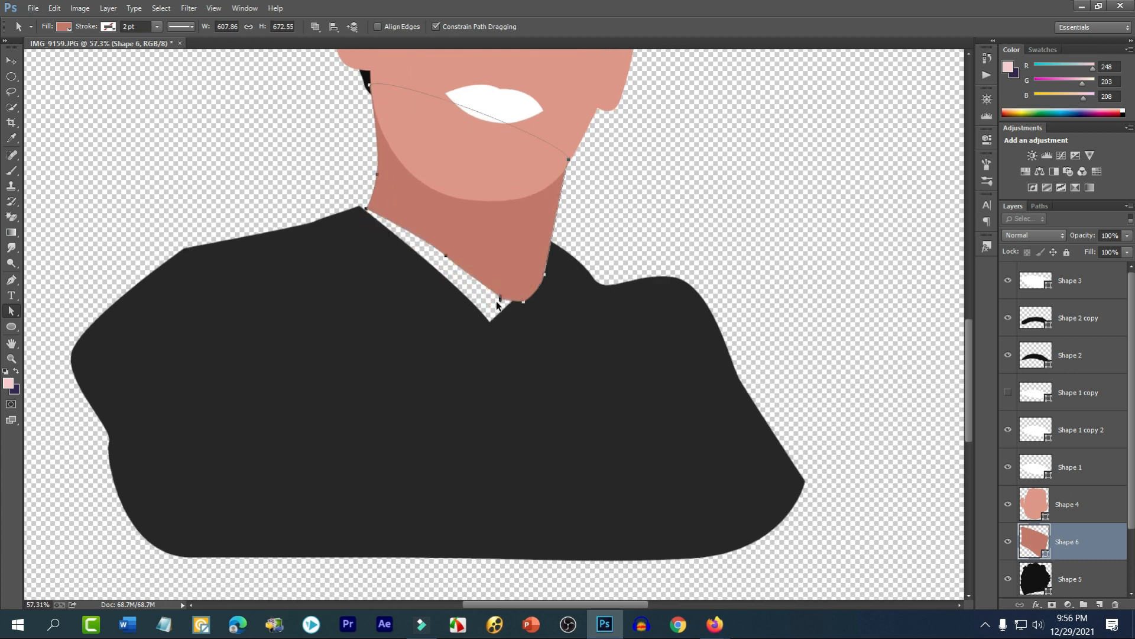
{"action": "left_click_drag", "start_coordinate": [444, 255], "coordinate": [435, 291]}
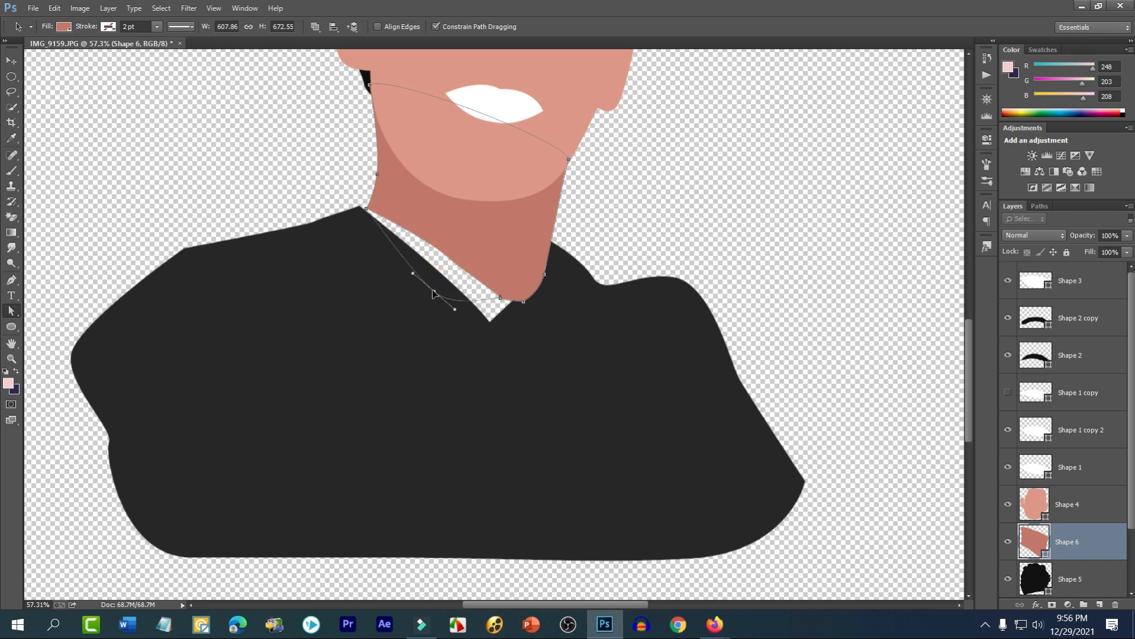
{"action": "left_click", "coordinate": [523, 304]}
{"action": "left_click_drag", "start_coordinate": [519, 333], "coordinate": [488, 337]}
{"action": "left_click_drag", "start_coordinate": [484, 350], "coordinate": [484, 350]}
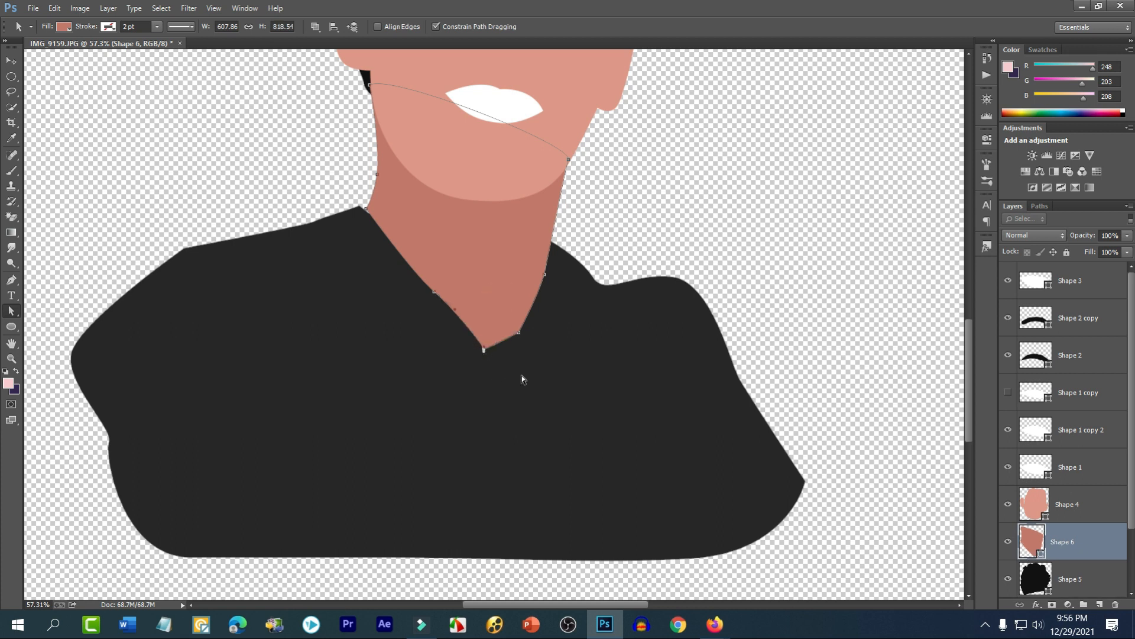
{"action": "left_click_drag", "start_coordinate": [1041, 556], "coordinate": [1067, 522]}
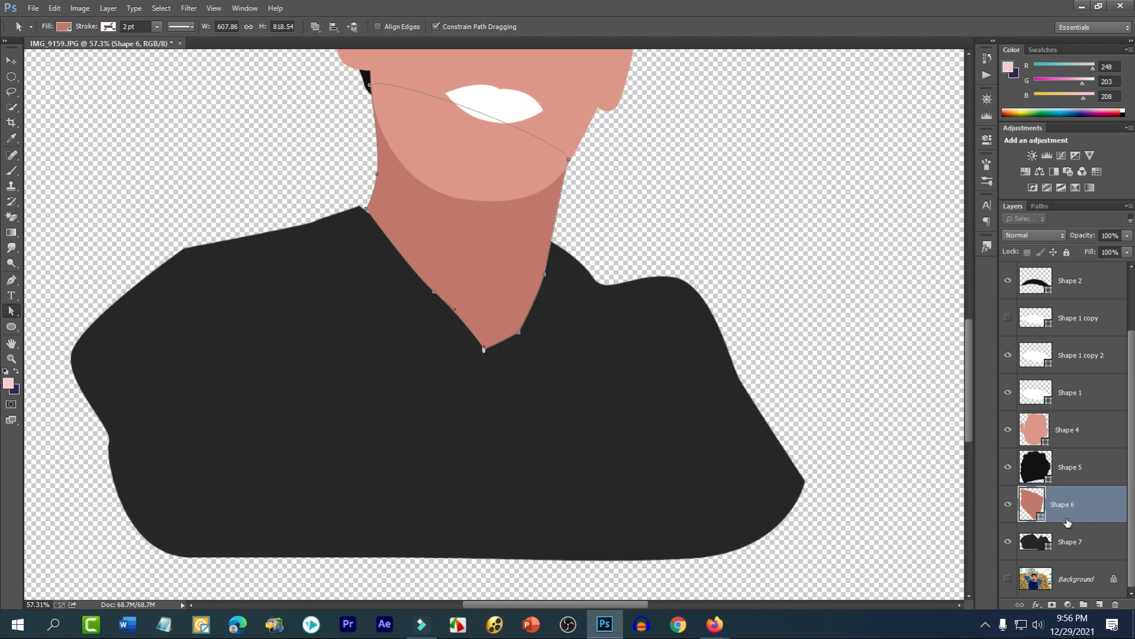
{"action": "left_click", "coordinate": [107, 105]}
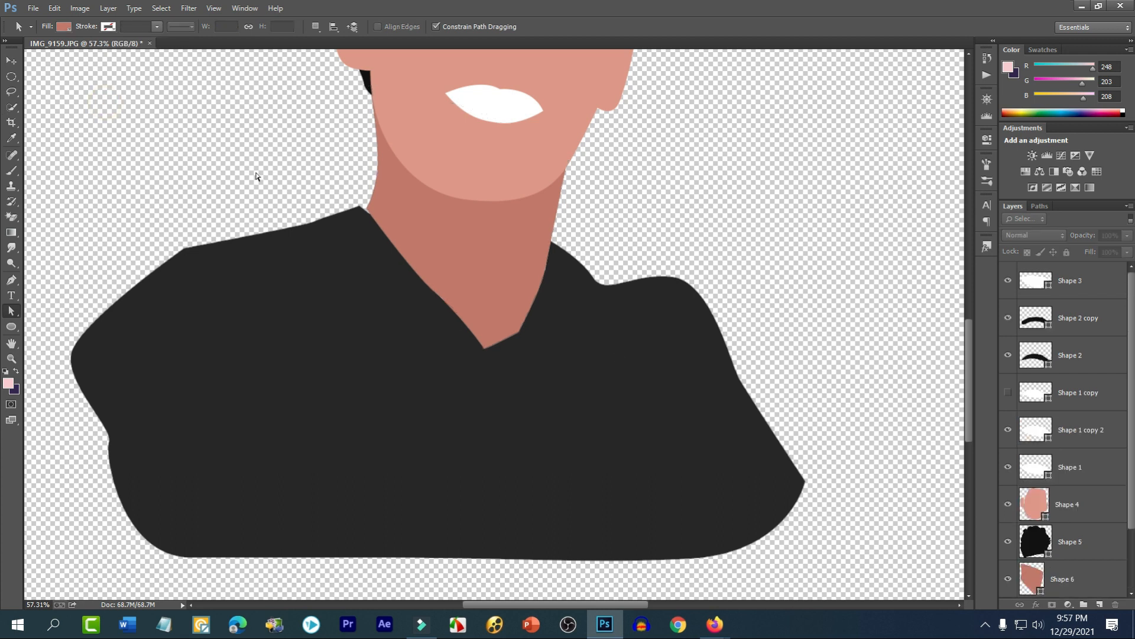
- Move the neck shape's left-hand base anchor outward so its corner meets the tip of the shirt collar
{"action": "scroll", "coordinate": [383, 197], "scroll_direction": "up", "scroll_amount": 5}
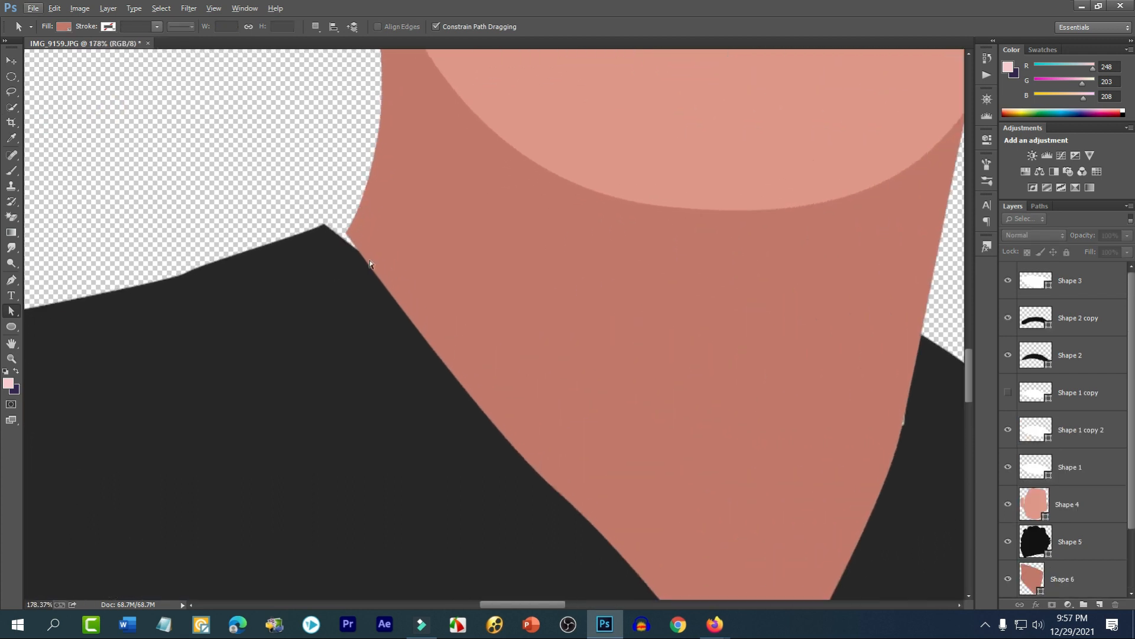
{"action": "left_click", "coordinate": [368, 249]}
{"action": "left_click", "coordinate": [350, 234]}
{"action": "left_click", "coordinate": [342, 230]}
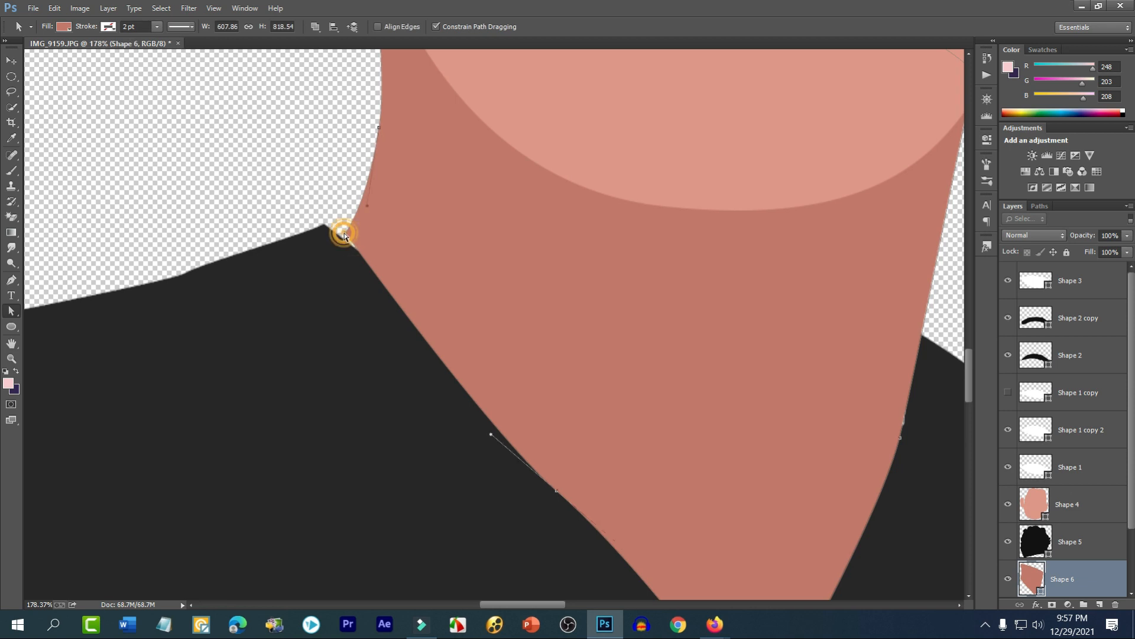
{"action": "left_click_drag", "start_coordinate": [338, 236], "coordinate": [321, 224]}
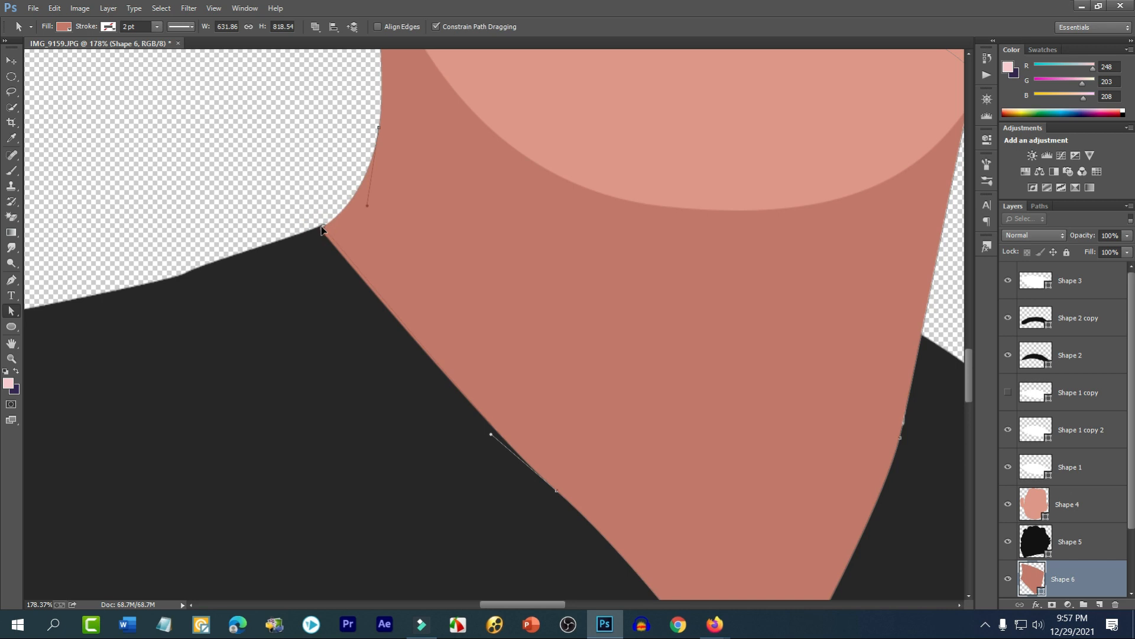
{"action": "left_click", "coordinate": [311, 207]}
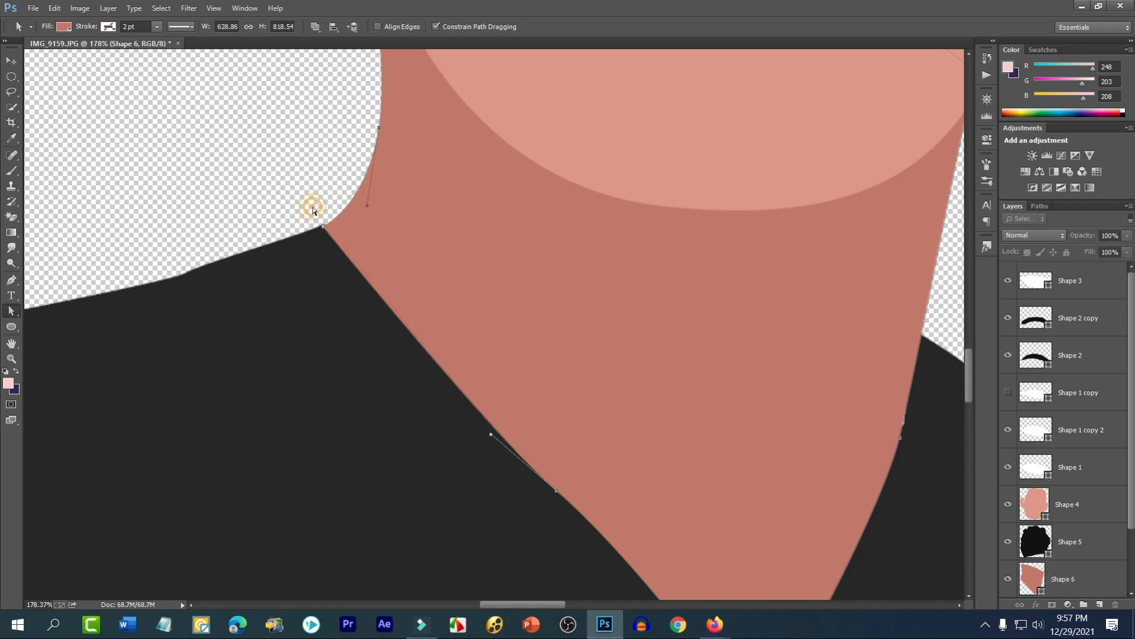
- Nudge the anchor on the neck's right-hand edge to smooth the line where it runs into the shirt
{"action": "scroll", "coordinate": [287, 246], "scroll_direction": "down", "scroll_amount": 5}
{"action": "scroll", "coordinate": [303, 264], "scroll_direction": "down", "scroll_amount": 6}
{"action": "scroll", "coordinate": [486, 283], "scroll_direction": "up", "scroll_amount": 10}
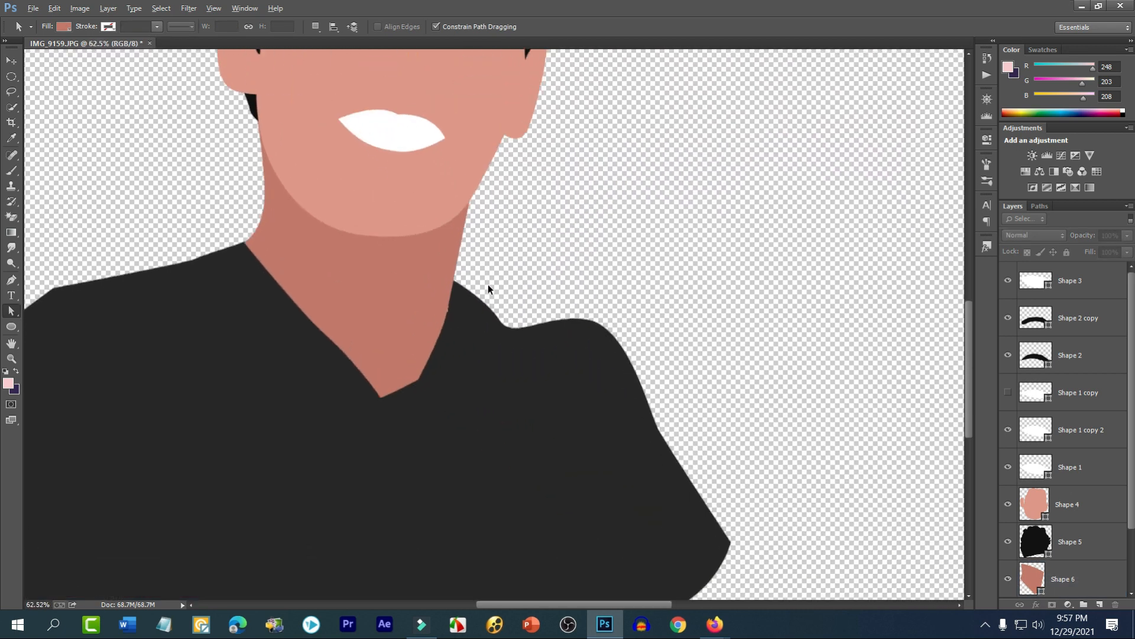
{"action": "left_click", "coordinate": [433, 318]}
{"action": "left_click", "coordinate": [442, 331]}
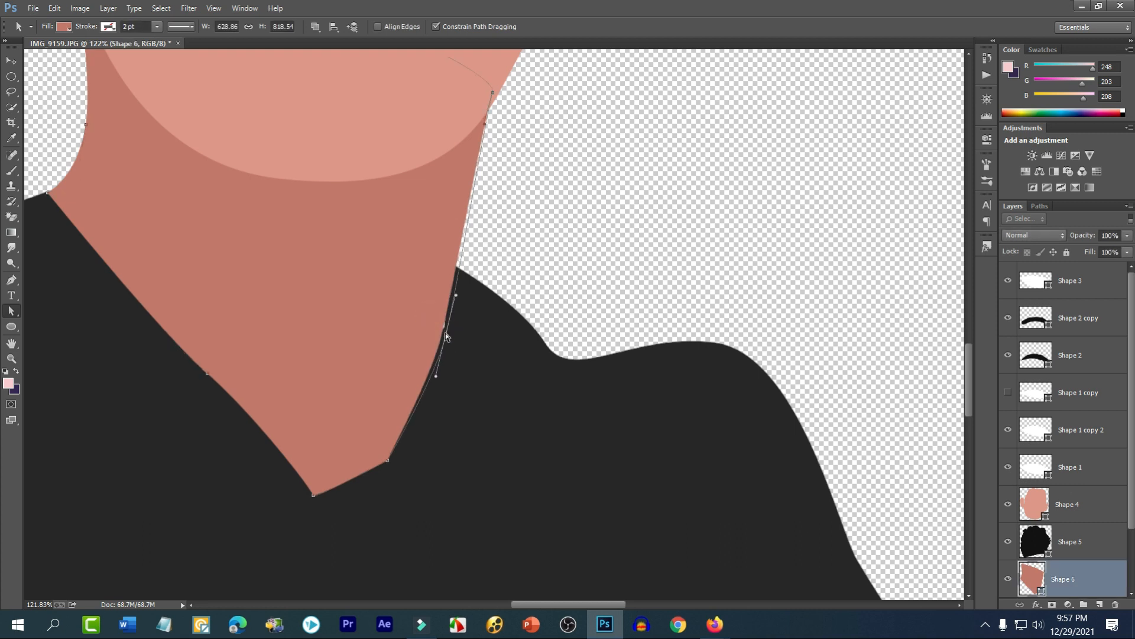
- Move the shirt anchor between collar and right-hand shoulder outward and adjust its handle to soften the dip
{"action": "left_click", "coordinate": [530, 332]}
{"action": "left_click_drag", "start_coordinate": [547, 344], "coordinate": [562, 329]}
{"action": "mouse_move", "coordinate": [590, 369]}
{"action": "left_mouse_down"}
{"action": "mouse_move", "coordinate": [619, 362]}
{"action": "mouse_move", "coordinate": [590, 370]}
{"action": "left_mouse_up"}
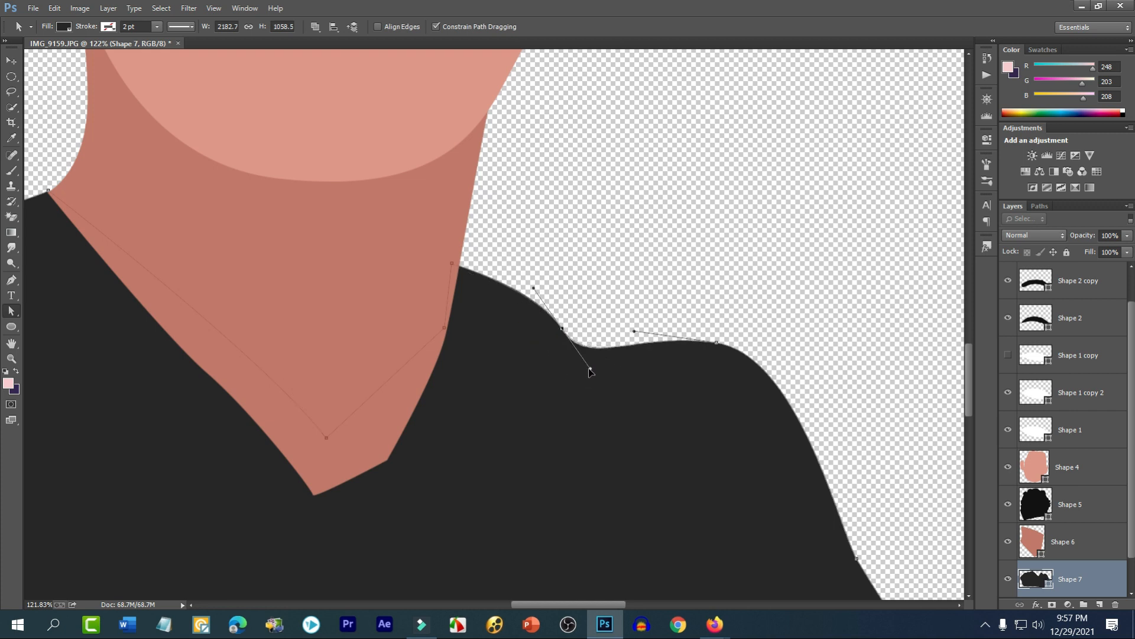
{"action": "left_click_drag", "start_coordinate": [563, 330], "coordinate": [594, 331]}
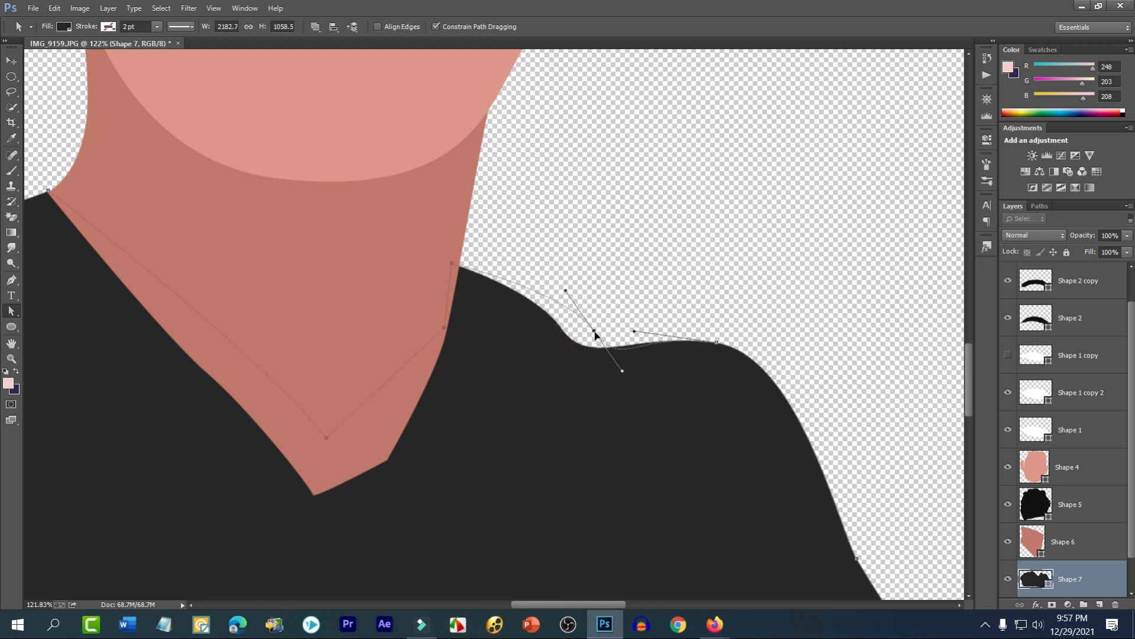
- Shift the shirt's right-hand shoulder anchor outward, tilt its curve handle downward, and push the upper-arm anchor out to round the shoulder
{"action": "left_click_drag", "start_coordinate": [717, 342], "coordinate": [773, 363]}
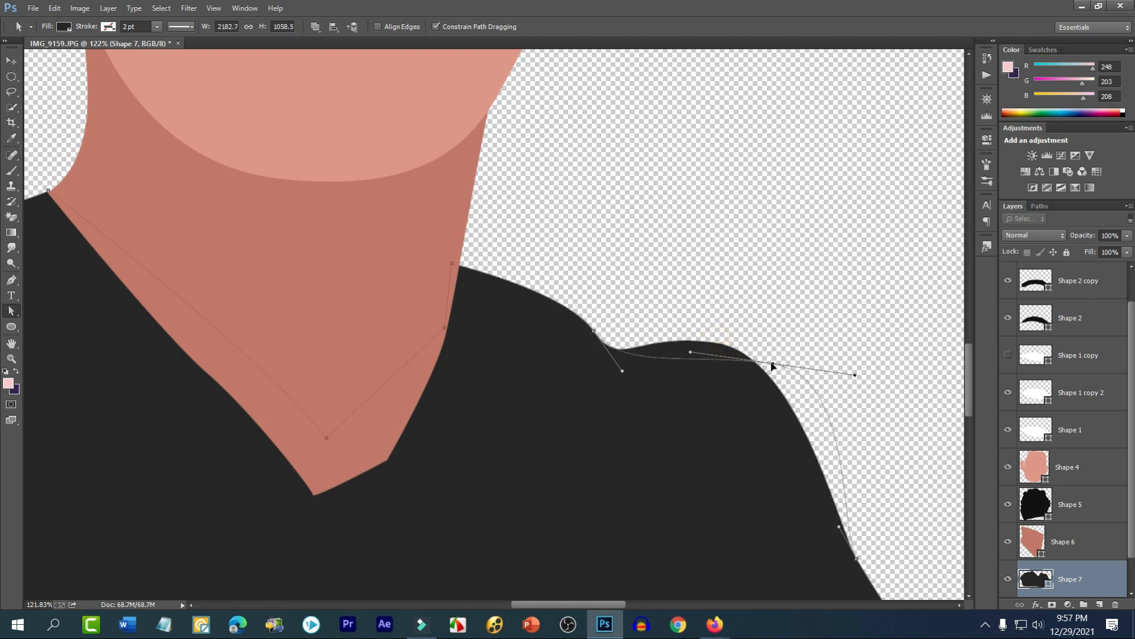
{"action": "left_click_drag", "start_coordinate": [855, 379], "coordinate": [868, 416]}
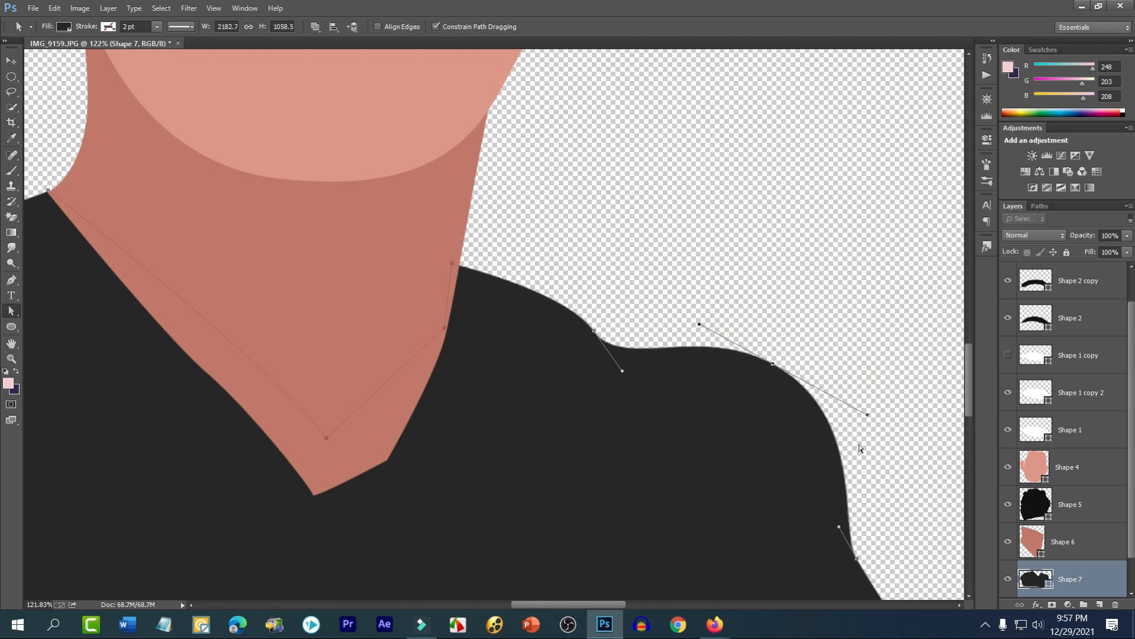
{"action": "scroll", "coordinate": [762, 418], "scroll_direction": "down", "scroll_amount": 2}
{"action": "scroll", "coordinate": [762, 418], "scroll_direction": "down", "scroll_amount": 5}
{"action": "mouse_move", "coordinate": [779, 454]}
{"action": "left_mouse_down"}
{"action": "mouse_move", "coordinate": [793, 446]}
{"action": "mouse_move", "coordinate": [800, 457]}
{"action": "left_mouse_up"}
{"action": "left_click", "coordinate": [838, 484]}
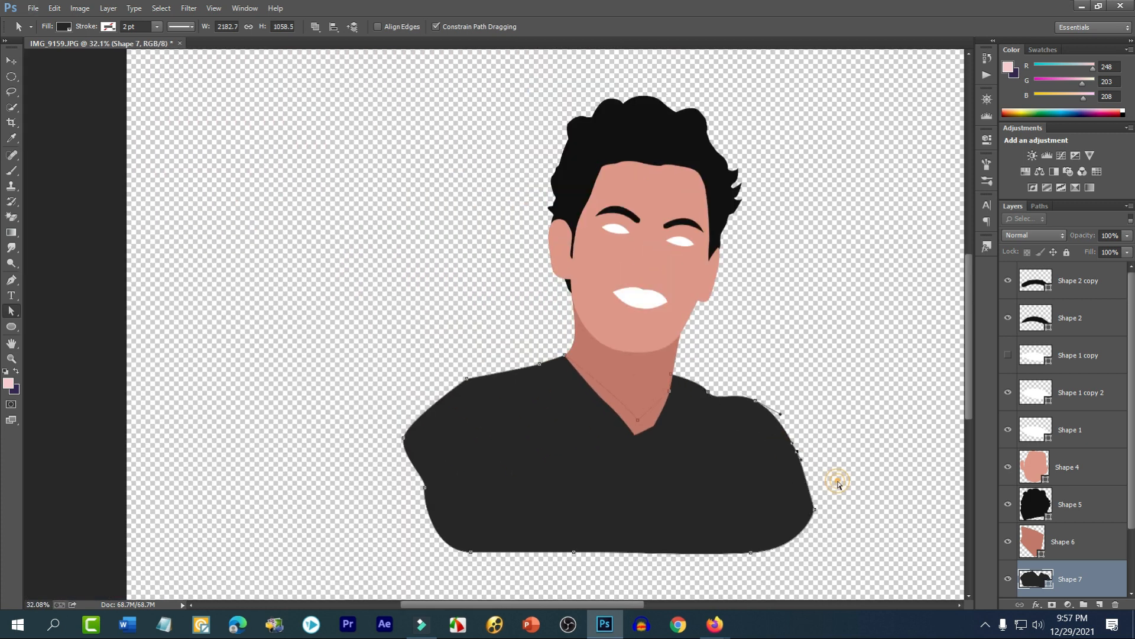
{"action": "scroll", "coordinate": [396, 453], "scroll_direction": "down", "scroll_amount": 2}
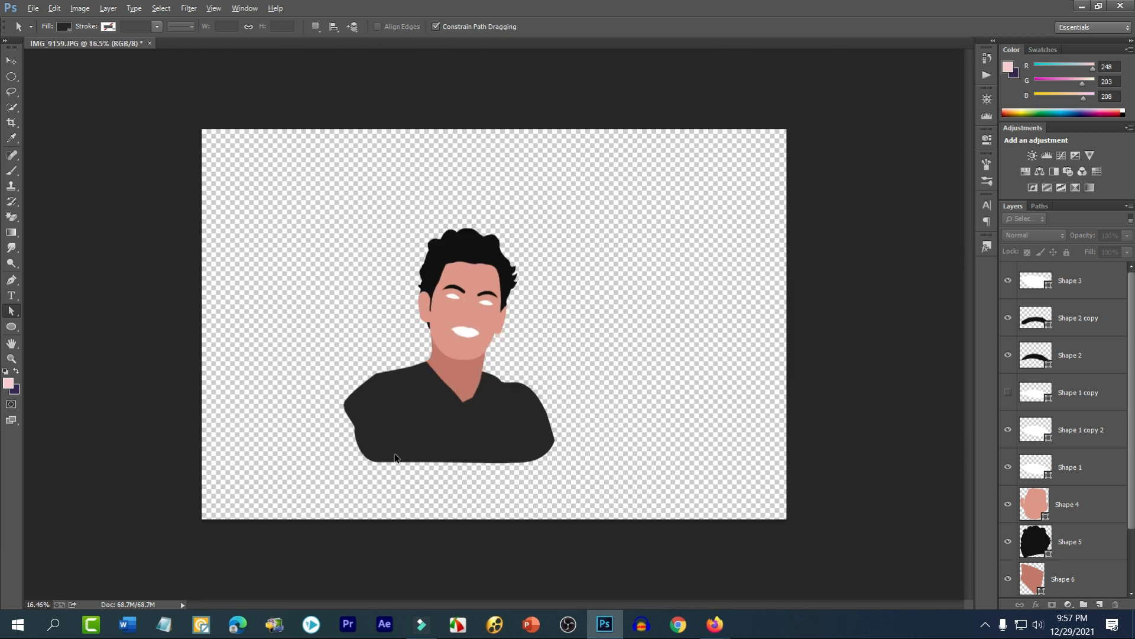
- Draw a circle about 2082 px in diameter as an ellipse shape, overlapping the upper-left side of the portrait
{"action": "left_click", "coordinate": [5, 328]}
{"action": "right_click", "coordinate": [5, 329]}
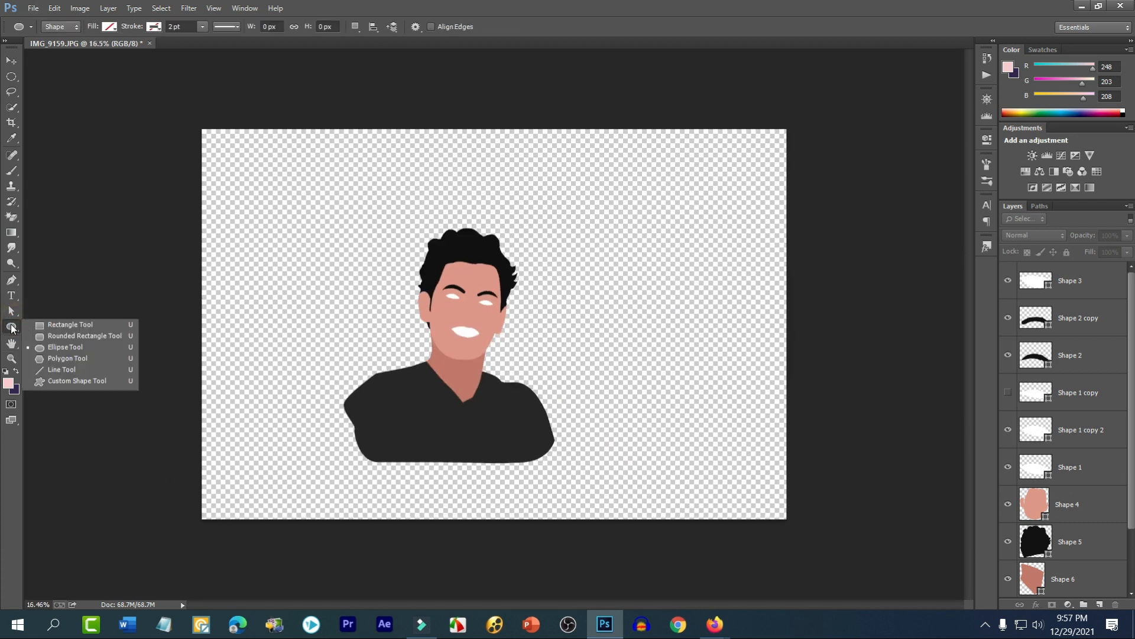
{"action": "left_click", "coordinate": [54, 347]}
{"action": "left_click_drag", "start_coordinate": [273, 164], "coordinate": [477, 362]}
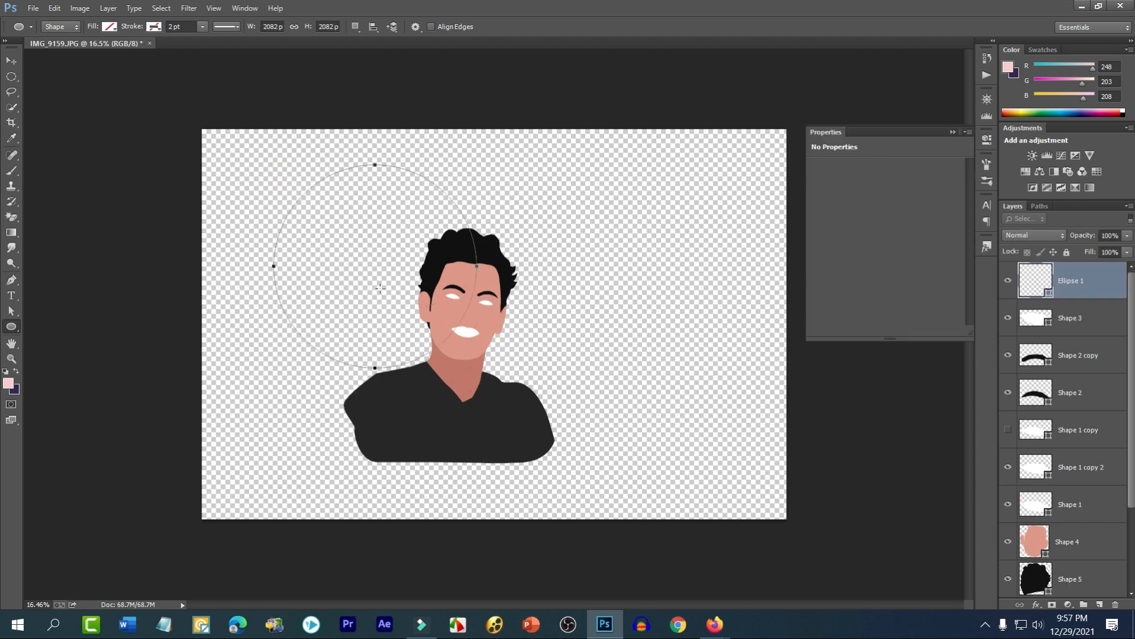
- Fill the circle with a dark orange-brown swatch after trying a brighter orange
{"action": "left_click", "coordinate": [820, 203]}
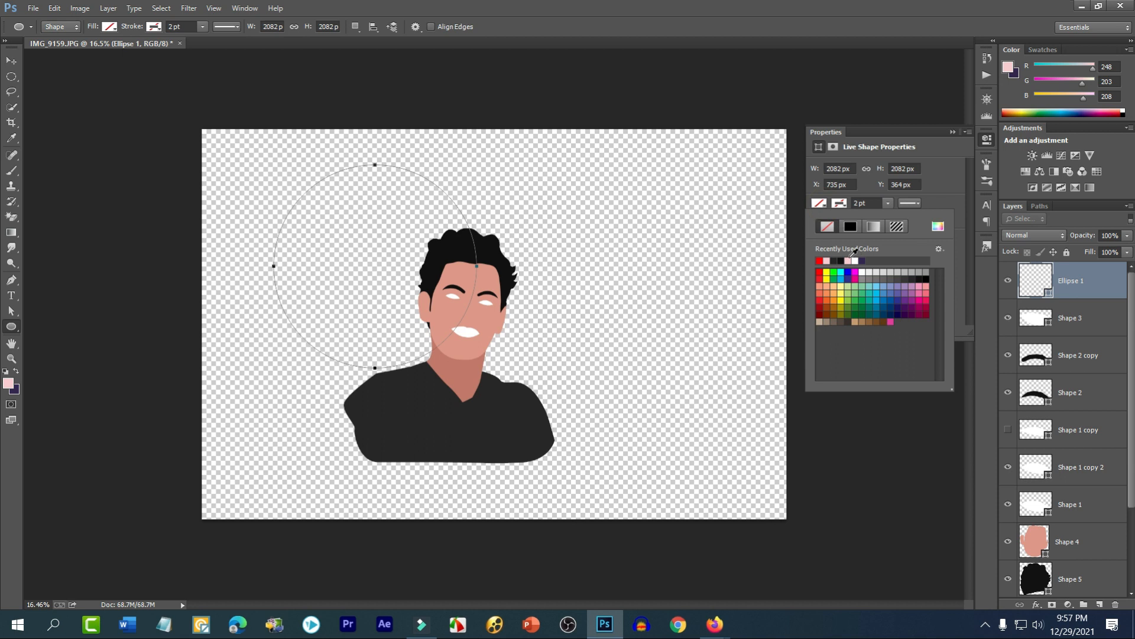
{"action": "left_click", "coordinate": [827, 306]}
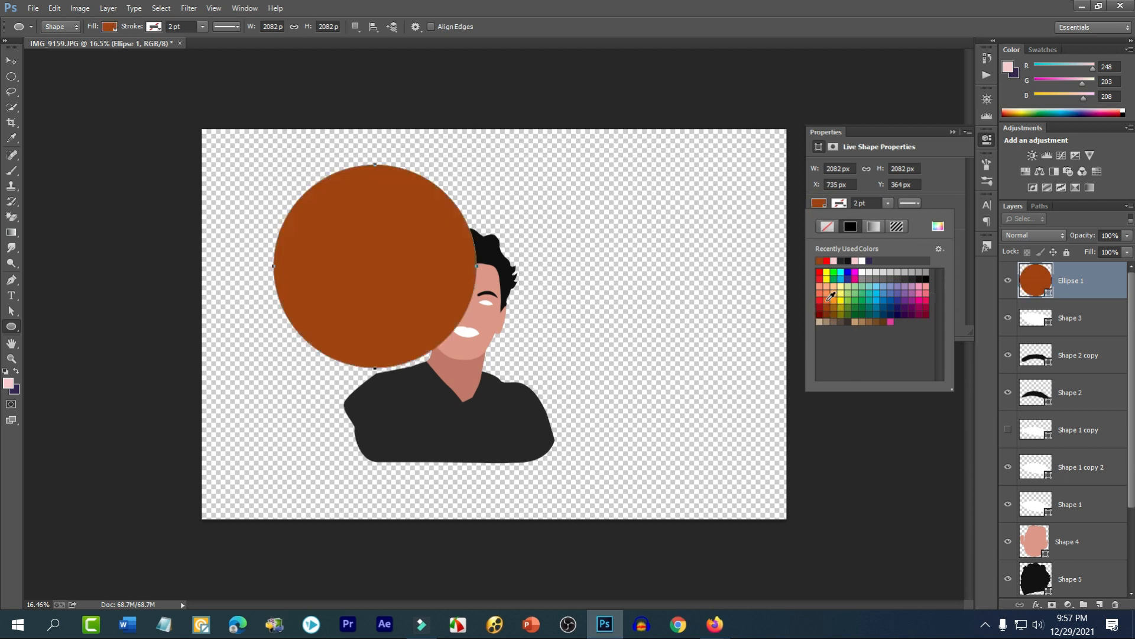
{"action": "left_click", "coordinate": [828, 299]}
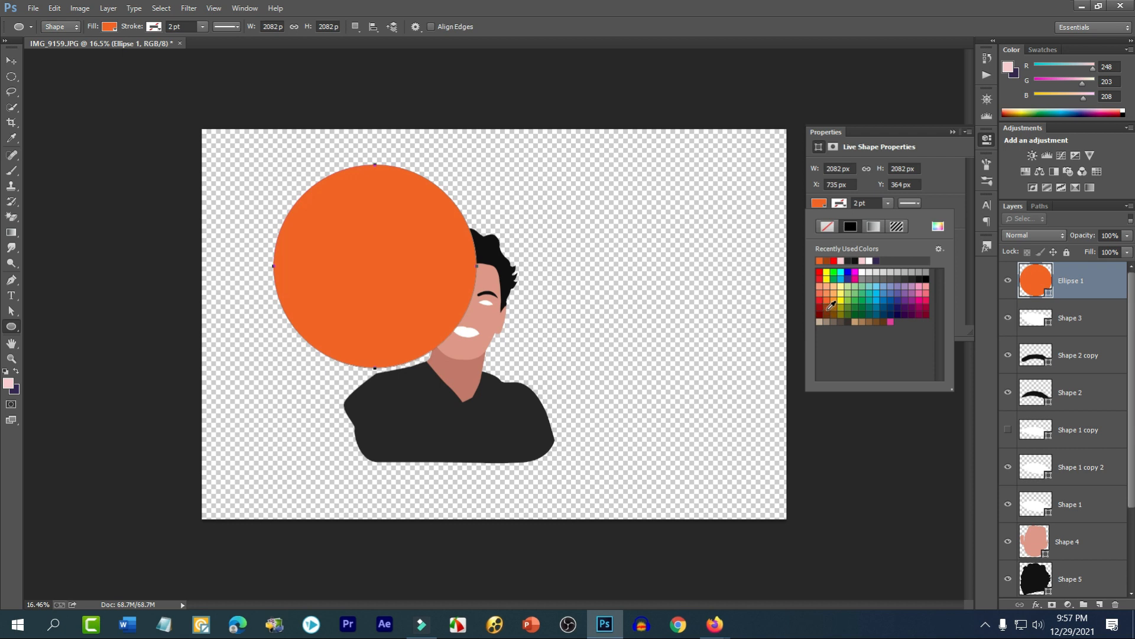
{"action": "left_click", "coordinate": [829, 306]}
- Move the brown circle over the portrait so it is centred around the head
{"action": "left_click", "coordinate": [12, 62]}
{"action": "left_click", "coordinate": [13, 64]}
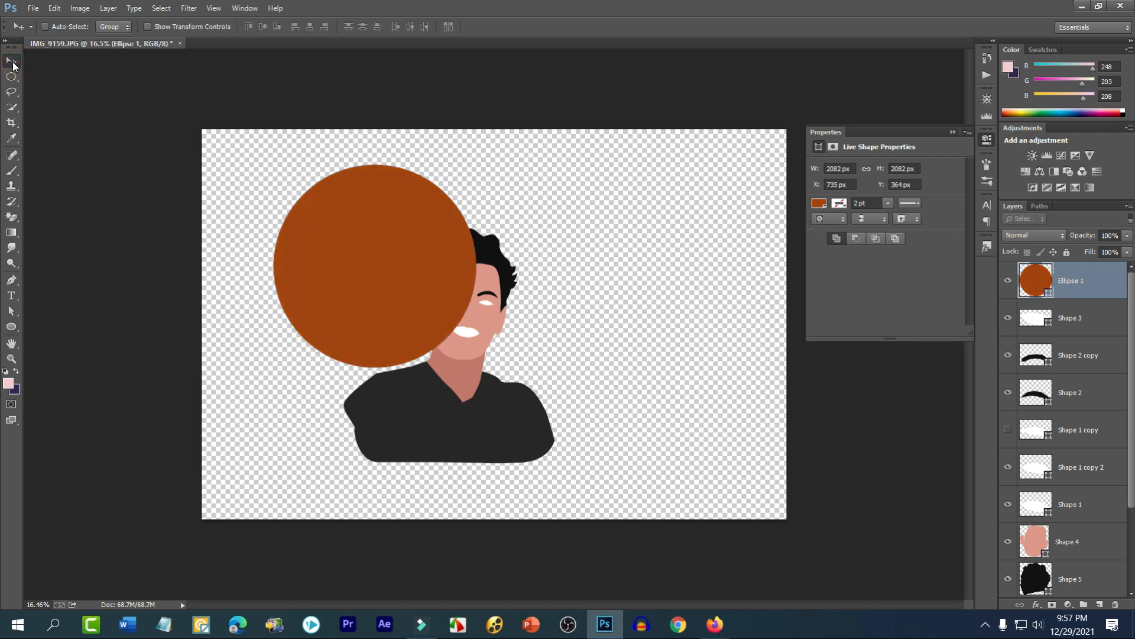
{"action": "left_click_drag", "start_coordinate": [507, 253], "coordinate": [600, 312]}
- Reorder the circle's layer to sit below the shirt shape and directly above the Background, behind the whole portrait
{"action": "left_click_drag", "start_coordinate": [1087, 299], "coordinate": [1074, 564]}
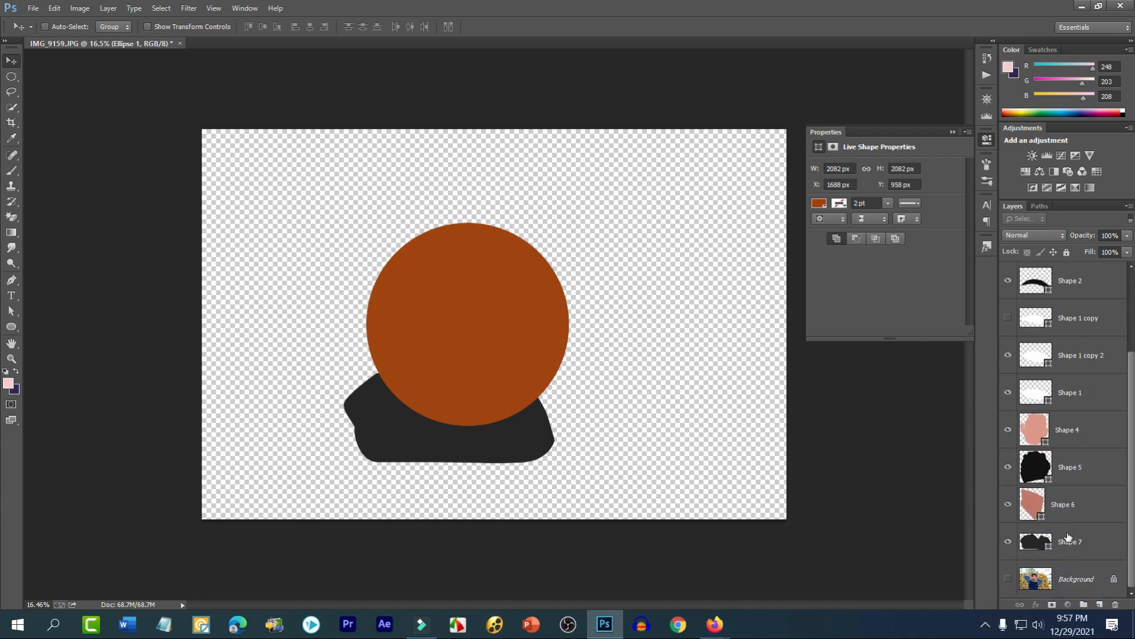
{"action": "scroll", "coordinate": [1085, 411], "scroll_direction": "up", "scroll_amount": 3}
{"action": "left_click_drag", "start_coordinate": [1073, 294], "coordinate": [1072, 579]}
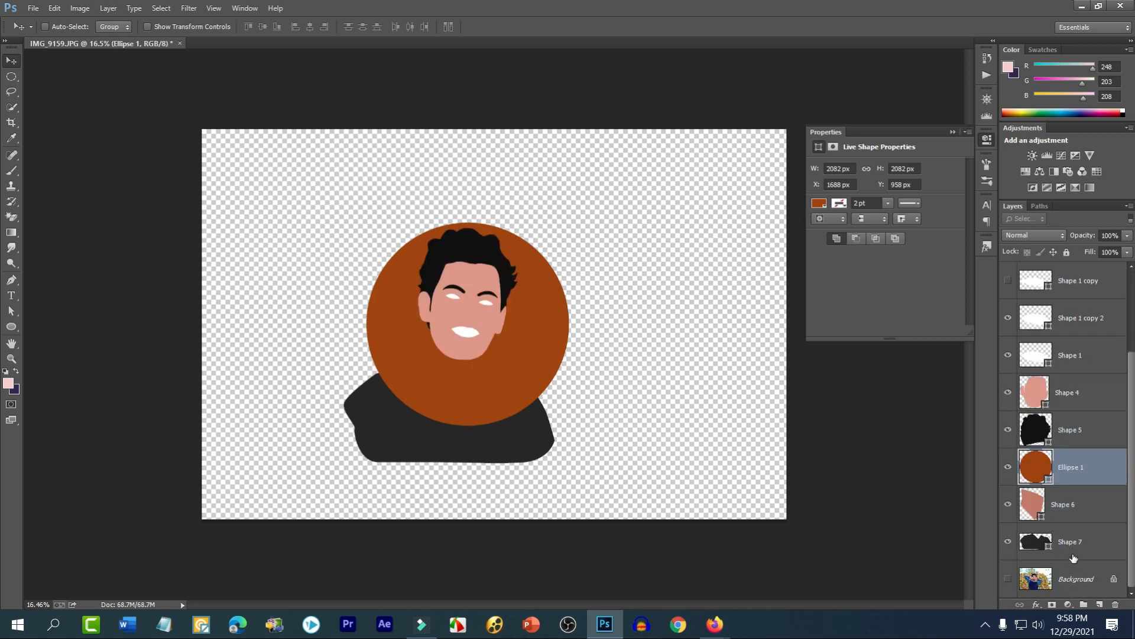
{"action": "left_click_drag", "start_coordinate": [1064, 476], "coordinate": [1059, 553]}
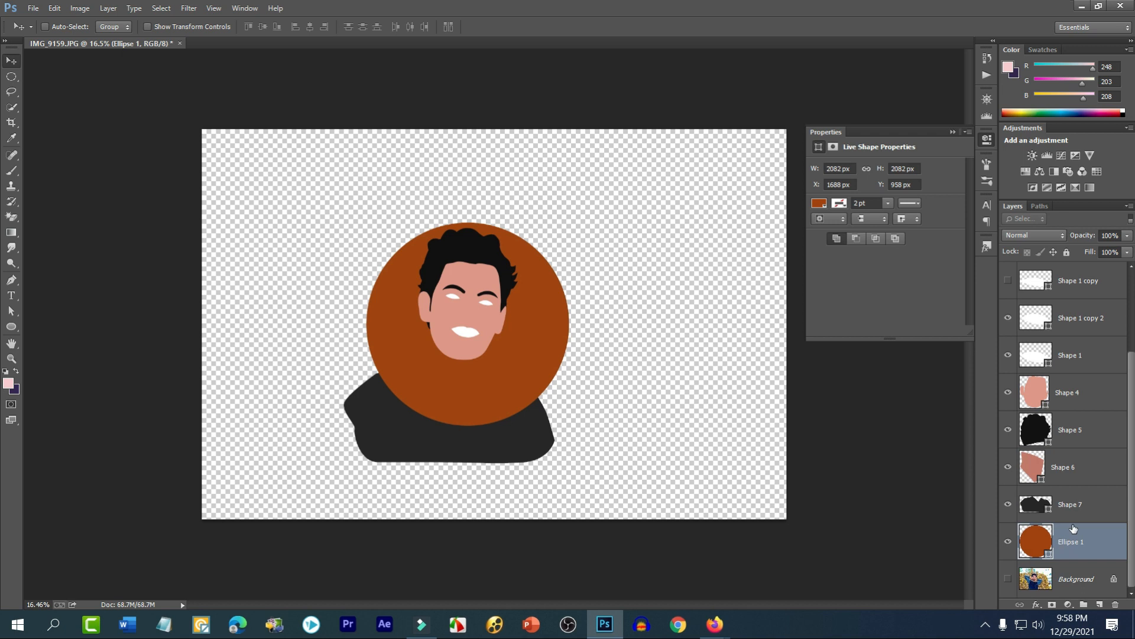
- Group all portrait shape layers from Shape 7 up to Shape 3, leaving the circle out of the group
{"action": "left_click", "coordinate": [1073, 502]}
{"action": "scroll", "coordinate": [1061, 468], "scroll_direction": "up", "scroll_amount": 3}
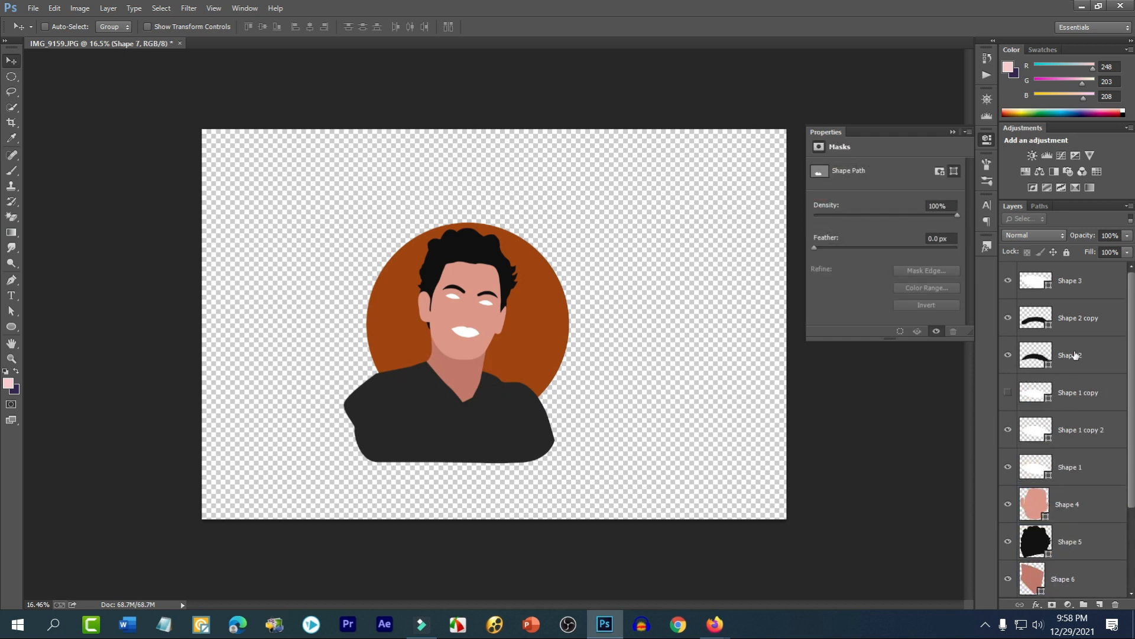
{"action": "left_click", "coordinate": [1071, 283], "text": "shift"}
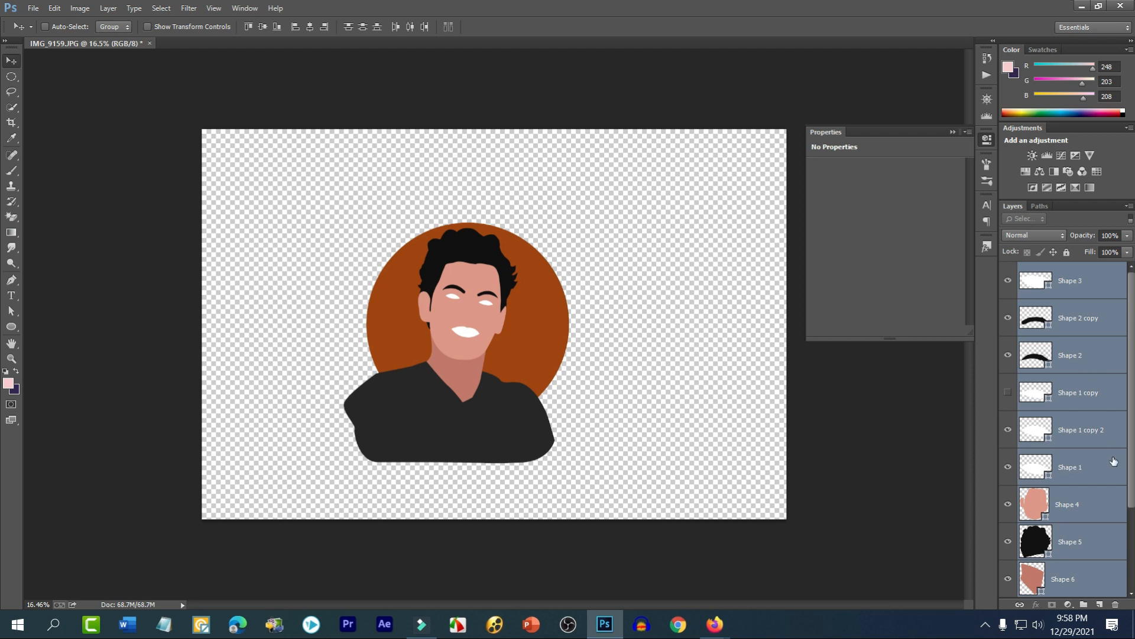
{"action": "scroll", "coordinate": [1088, 467], "scroll_direction": "down", "scroll_amount": 3}
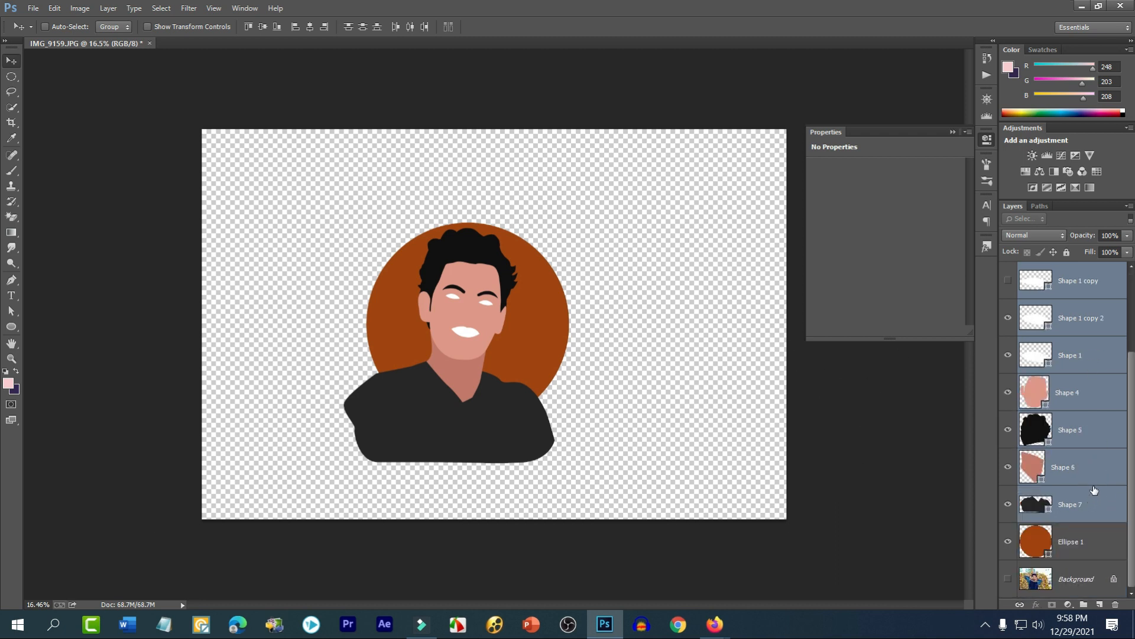
{"action": "key", "text": "ctrl+g"}
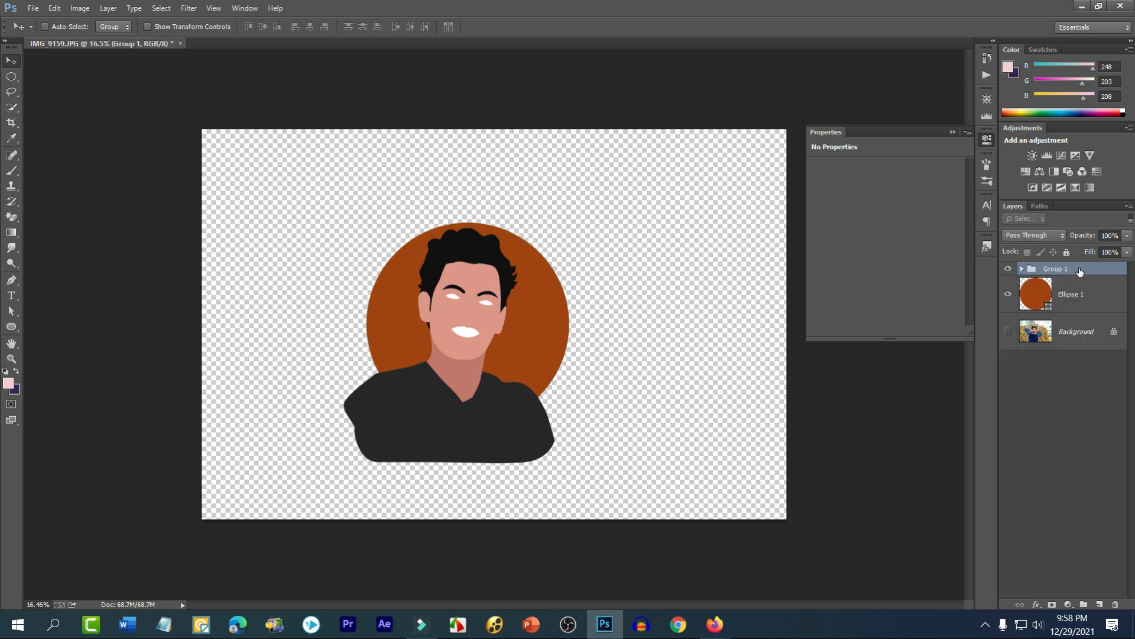
- Shift the brown circle down and slightly left behind the grouped portrait
{"action": "scroll", "coordinate": [548, 356], "scroll_direction": "up", "scroll_amount": 2}
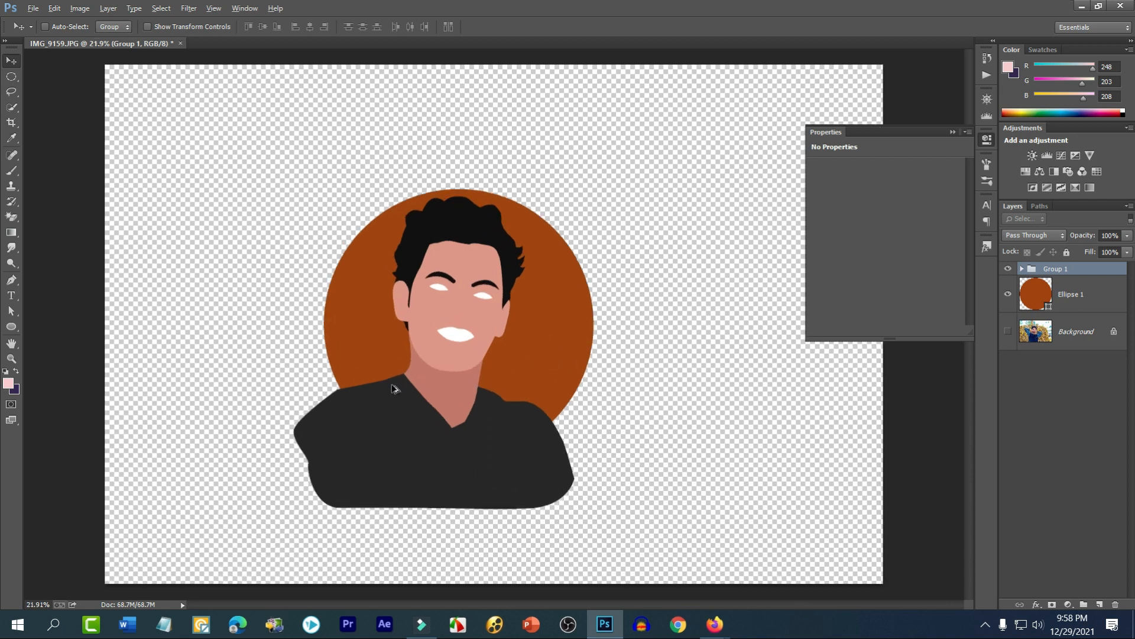
{"action": "key", "text": "alt"}
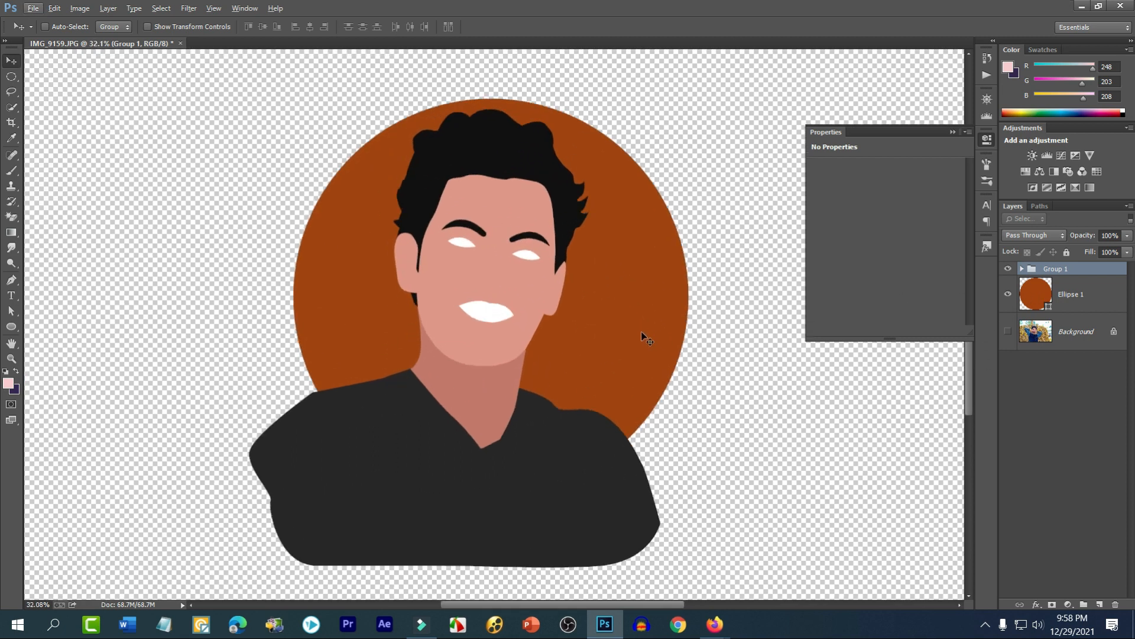
{"action": "left_click", "coordinate": [1059, 295]}
{"action": "left_click_drag", "start_coordinate": [709, 338], "coordinate": [681, 403]}
- Convert the portrait group to a smart object and clip it to the brown circle
{"action": "left_click", "coordinate": [1083, 271]}
{"action": "right_click", "coordinate": [1082, 271]}
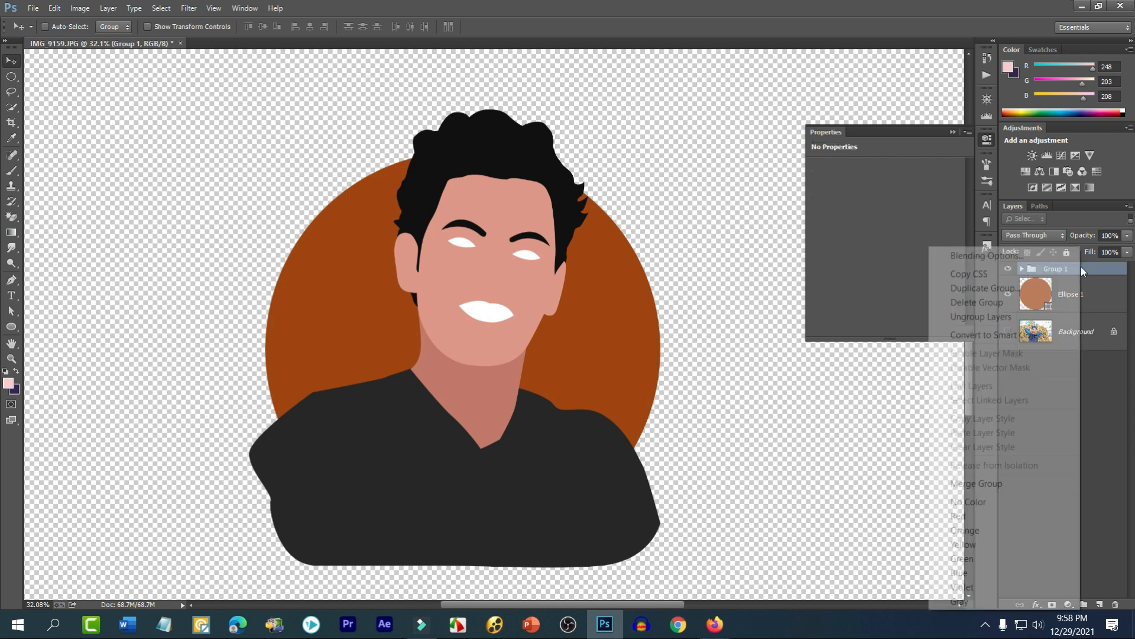
{"action": "left_click", "coordinate": [1011, 336]}
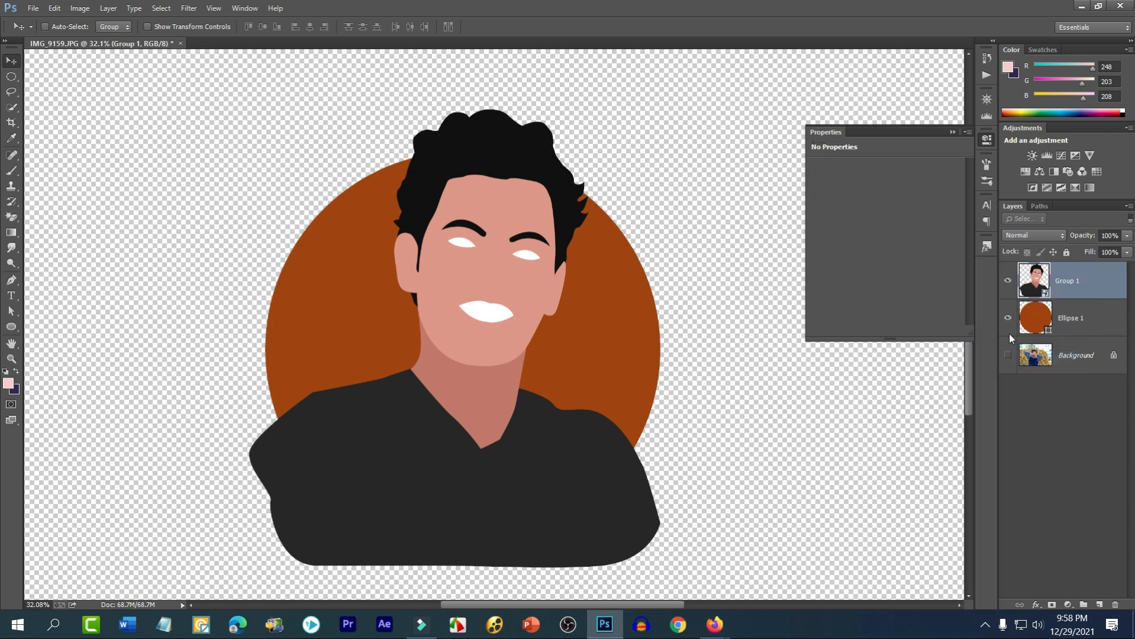
{"action": "left_click", "coordinate": [1084, 295], "text": "alt"}
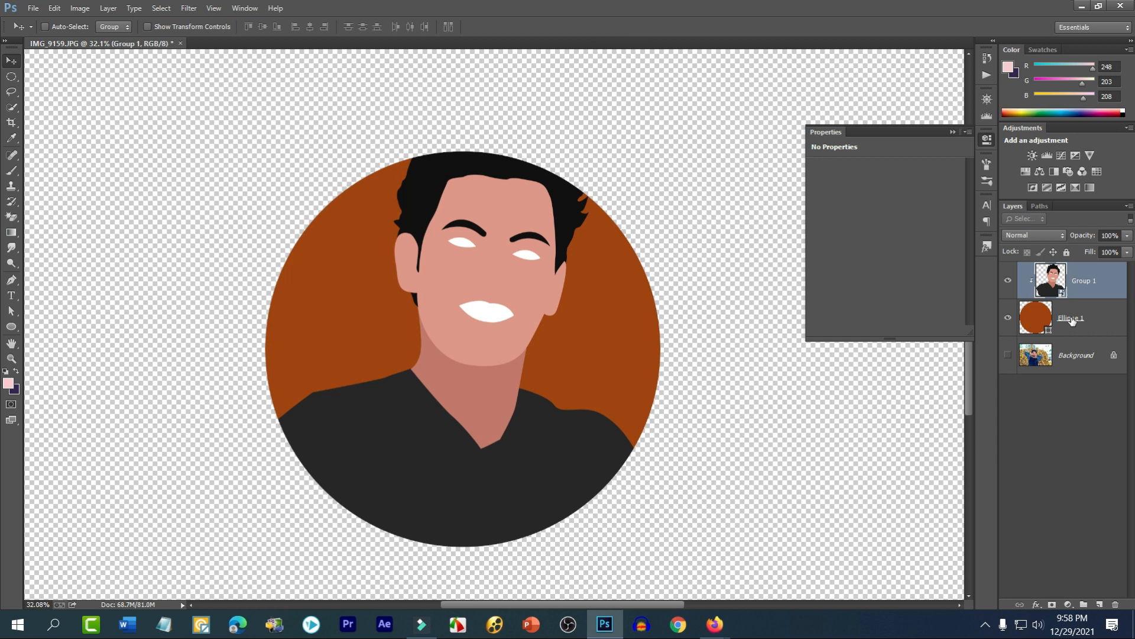
- Scale the clipped portrait to about 85.5% and position it so the whole head fits inside the circle
{"action": "key", "text": "ctrl+t"}
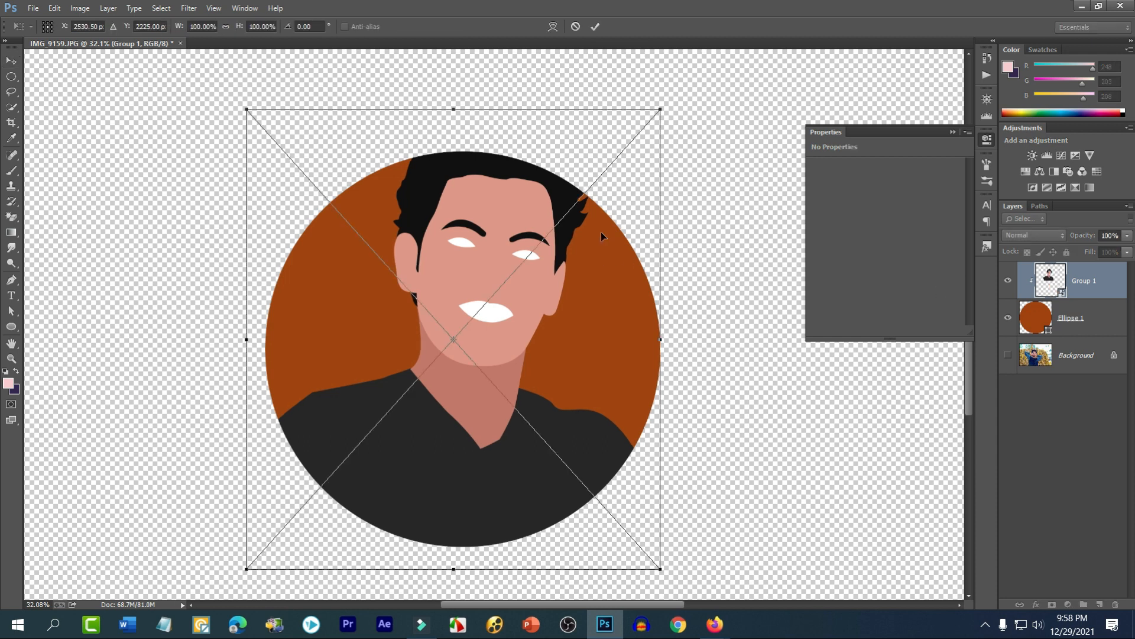
{"action": "left_click_drag", "start_coordinate": [663, 107], "coordinate": [606, 191]}
{"action": "left_click_drag", "start_coordinate": [558, 343], "coordinate": [583, 354]}
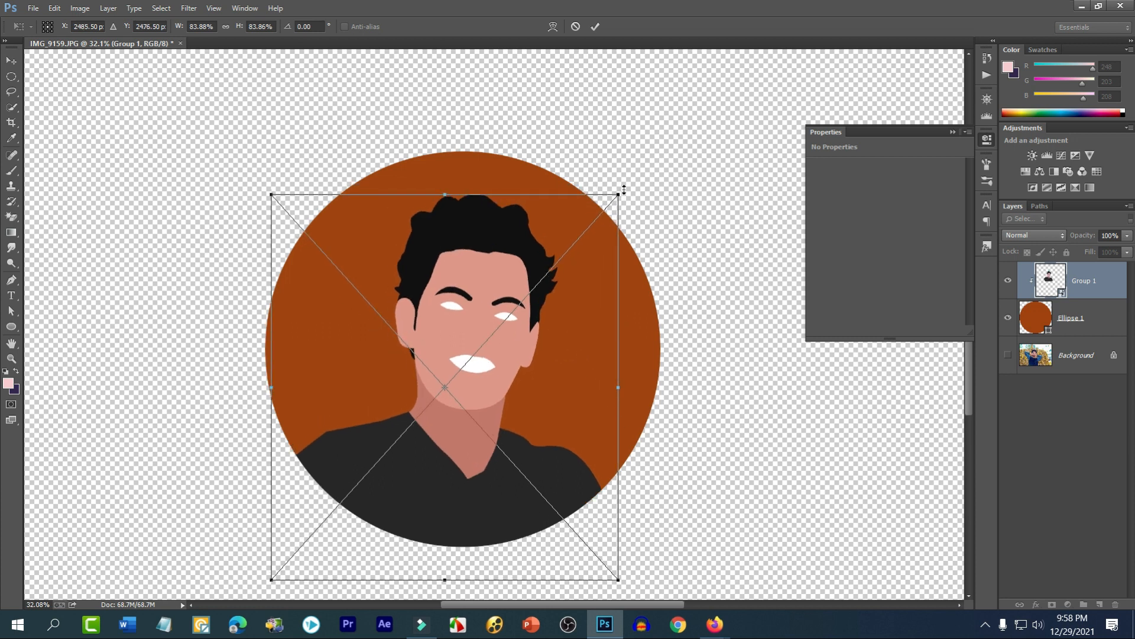
{"action": "left_click_drag", "start_coordinate": [619, 192], "coordinate": [628, 190]}
{"action": "left_click_drag", "start_coordinate": [572, 281], "coordinate": [576, 281]}
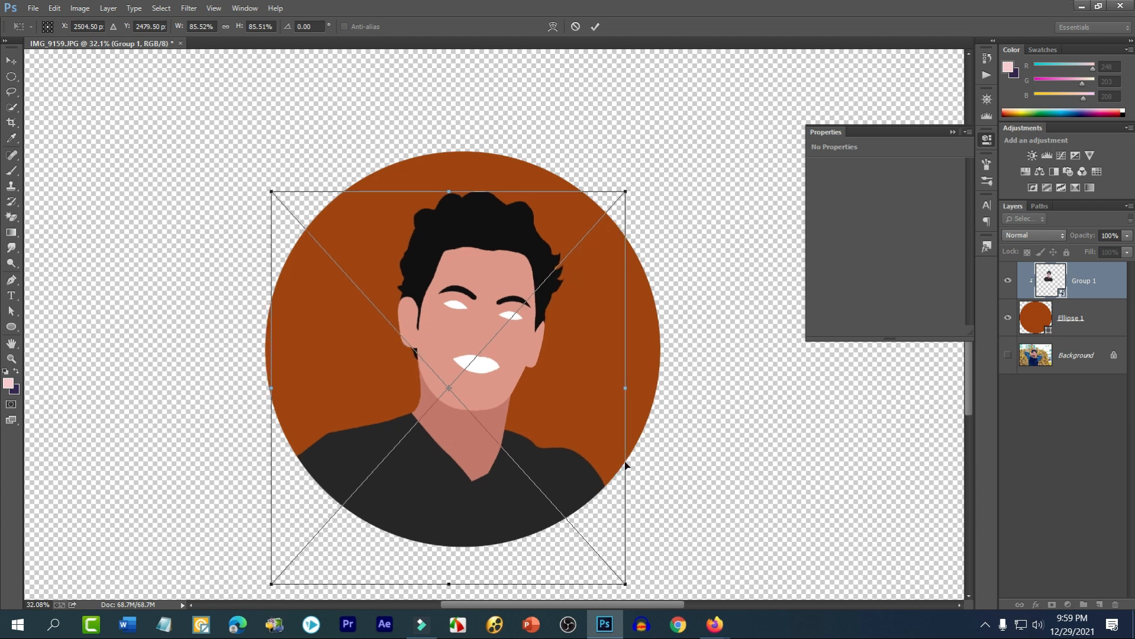
{"action": "key", "text": "Return"}
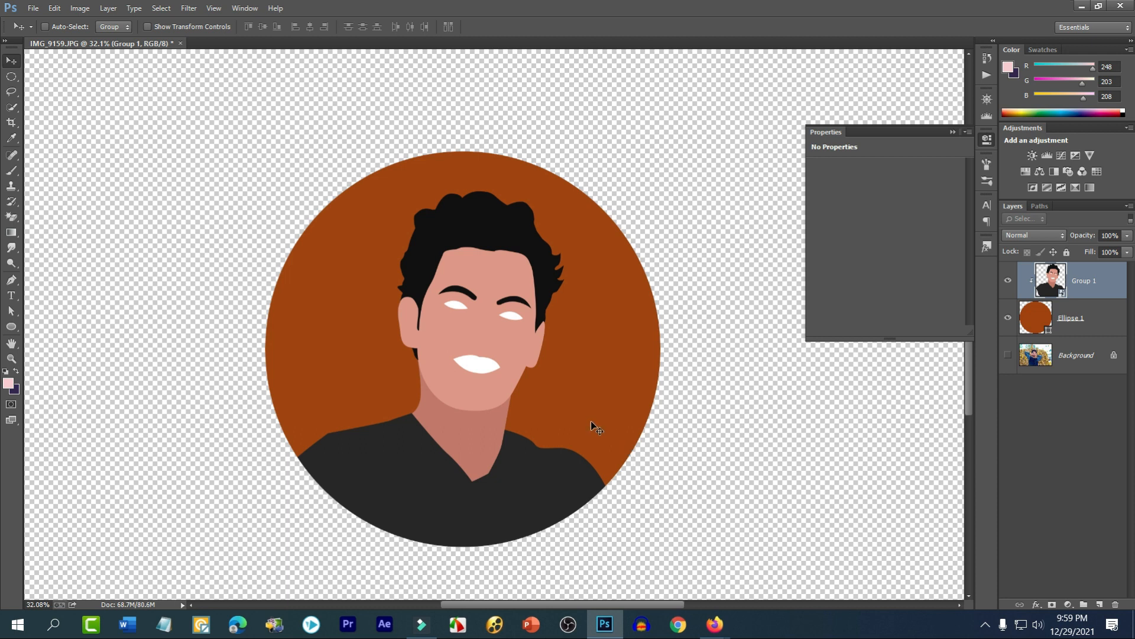
{"action": "left_click_drag", "start_coordinate": [576, 420], "coordinate": [576, 421]}
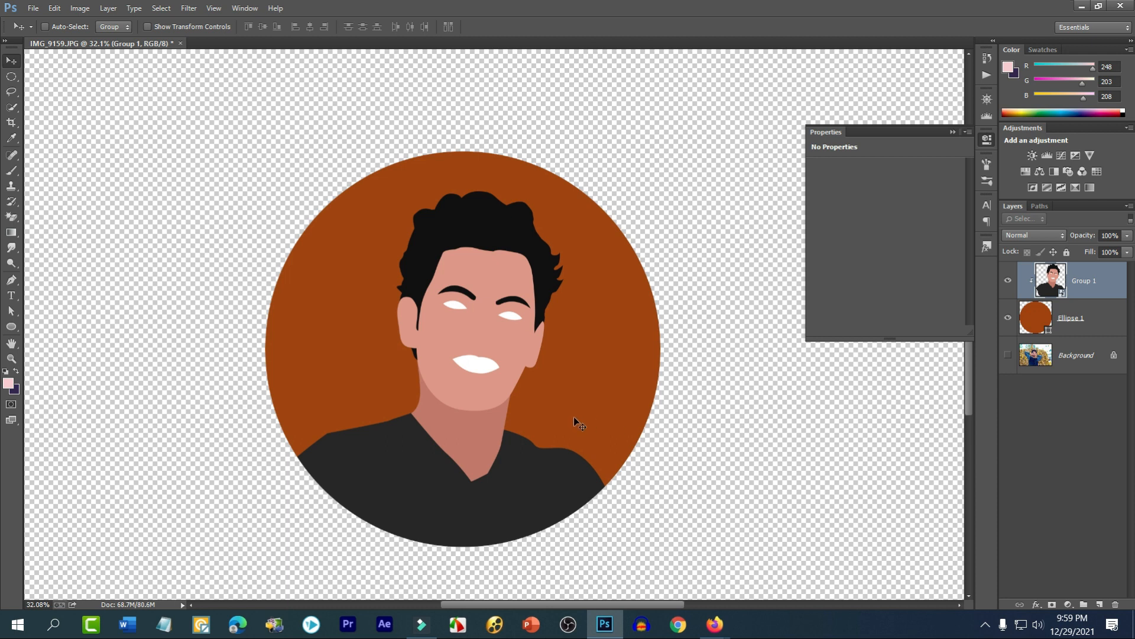
{"action": "left_click_drag", "start_coordinate": [567, 412], "coordinate": [564, 413]}
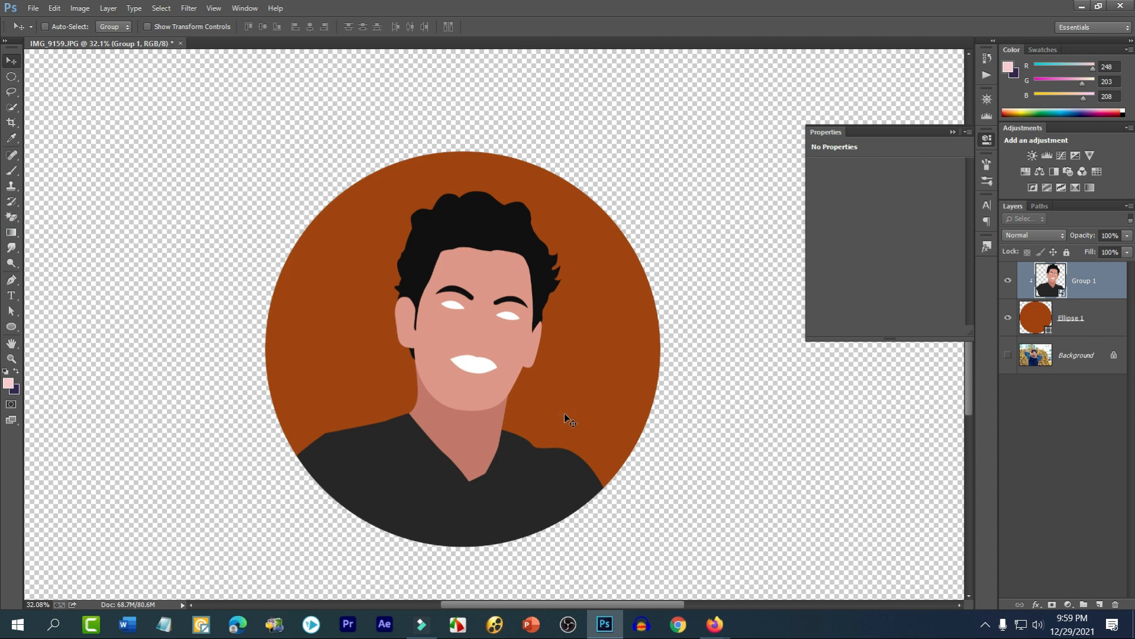
- Undo the clipping, the smart object conversion and the circle's shift to restore the editable portrait group
{"action": "left_click", "coordinate": [743, 400]}
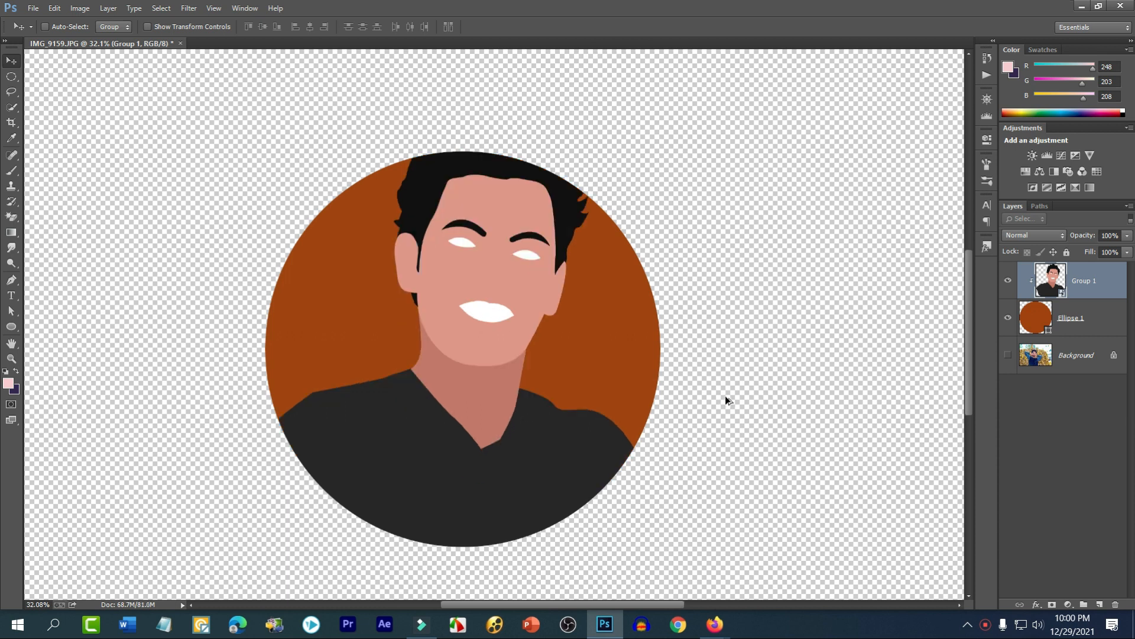
{"action": "key", "text": "ctrl+alt+g"}
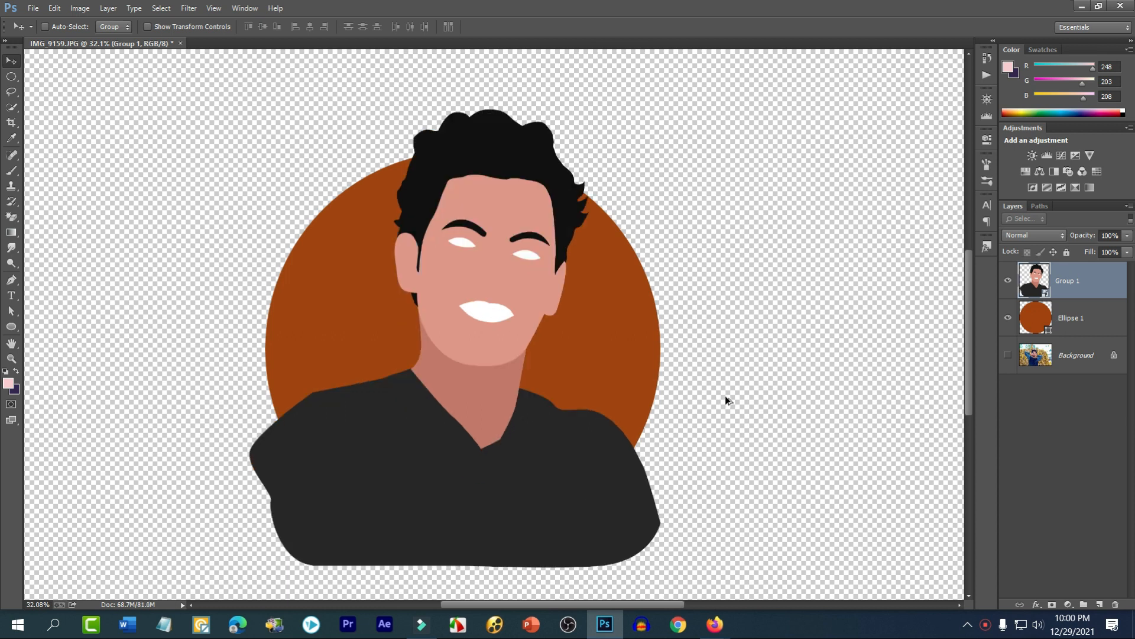
{"action": "key", "text": "ctrl+alt+z"}
{"action": "key", "text": "ctrl+alt+z"}
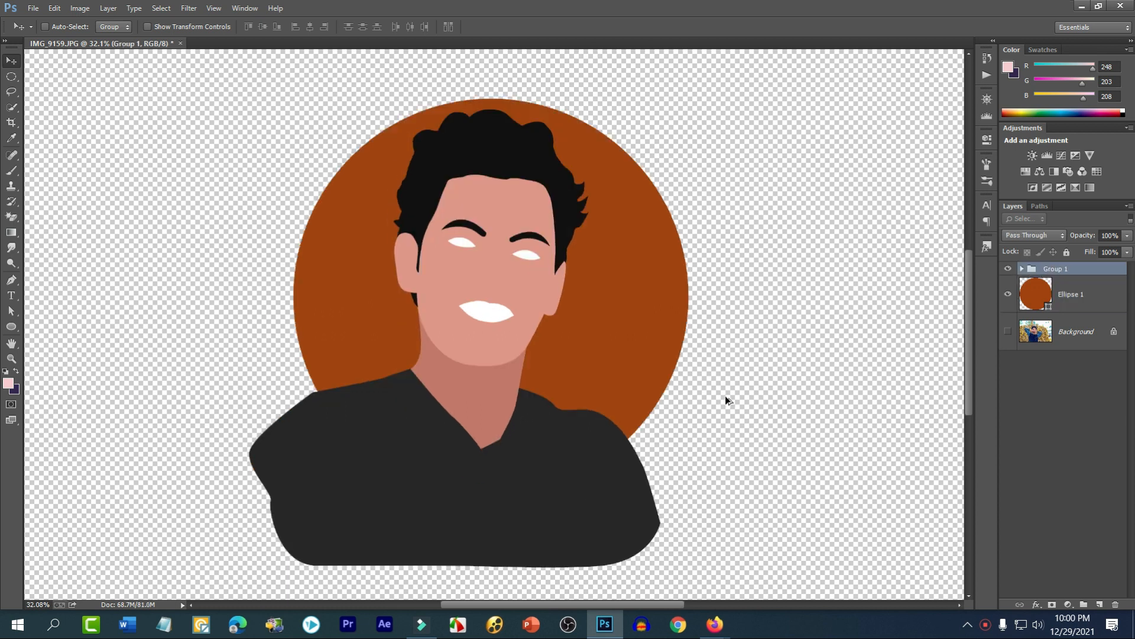
- Show the hidden Background photo and place a duplicate of it at the top of the layer stack, above the portrait group
{"action": "left_click", "coordinate": [1024, 270]}
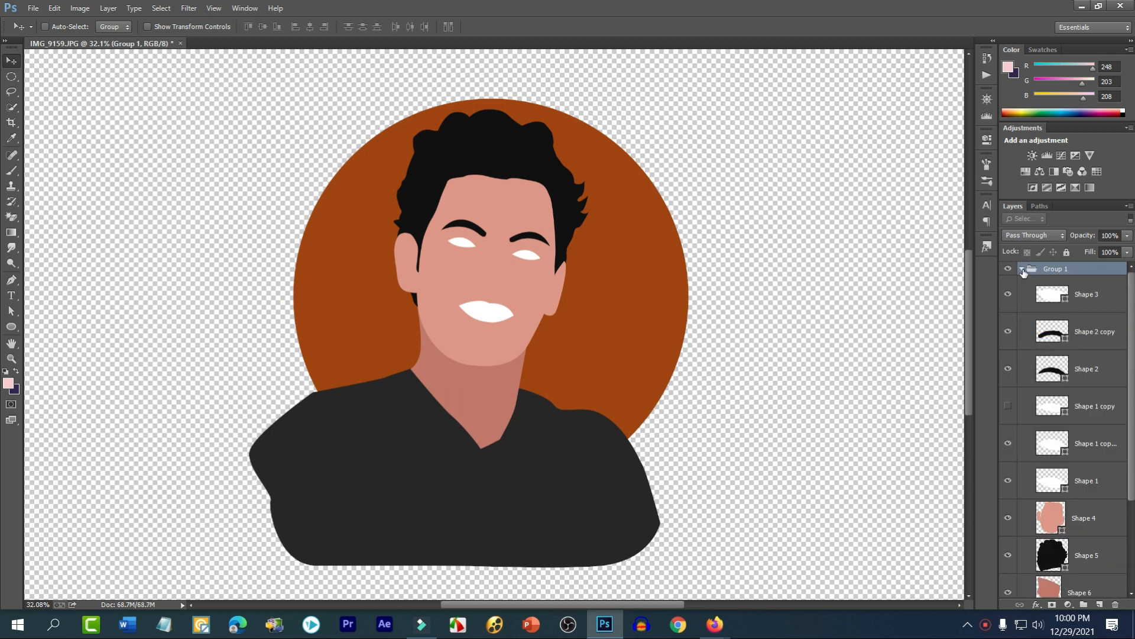
{"action": "scroll", "coordinate": [1039, 479], "scroll_direction": "down", "scroll_amount": 2}
{"action": "scroll", "coordinate": [1040, 491], "scroll_direction": "down", "scroll_amount": 2}
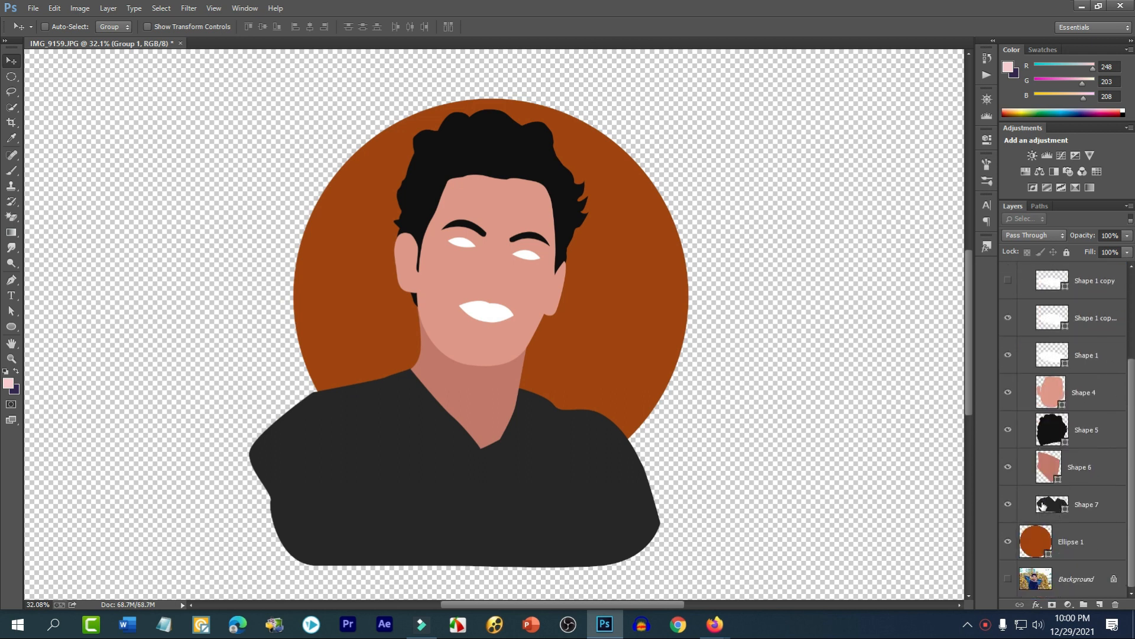
{"action": "scroll", "coordinate": [1062, 485], "scroll_direction": "up", "scroll_amount": 7}
{"action": "scroll", "coordinate": [1092, 482], "scroll_direction": "down", "scroll_amount": 7}
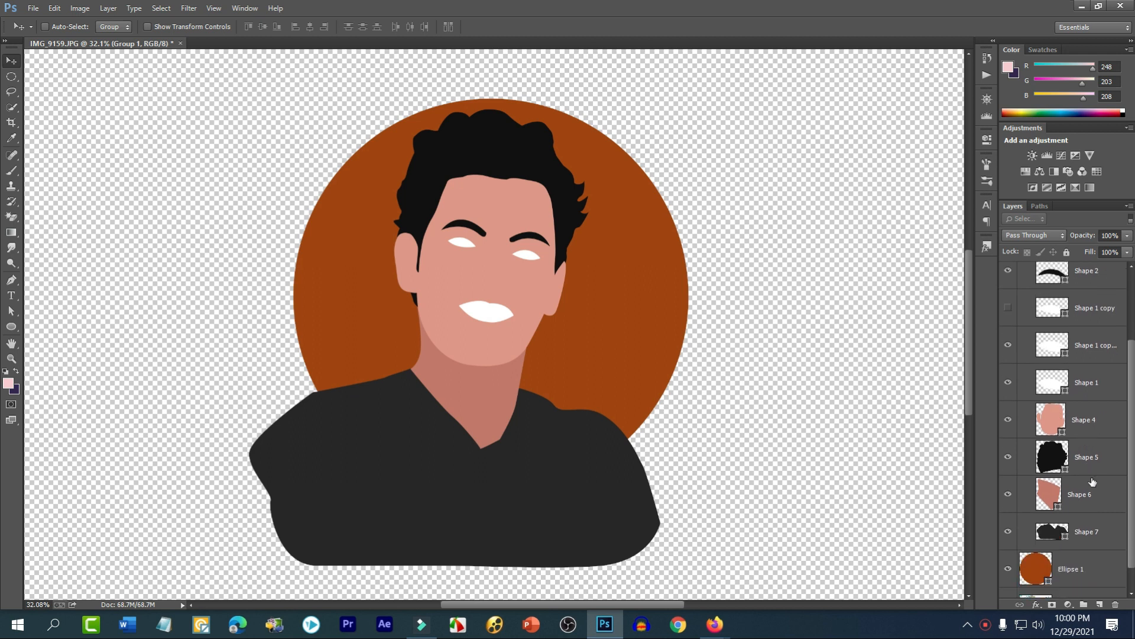
{"action": "left_click", "coordinate": [1086, 574]}
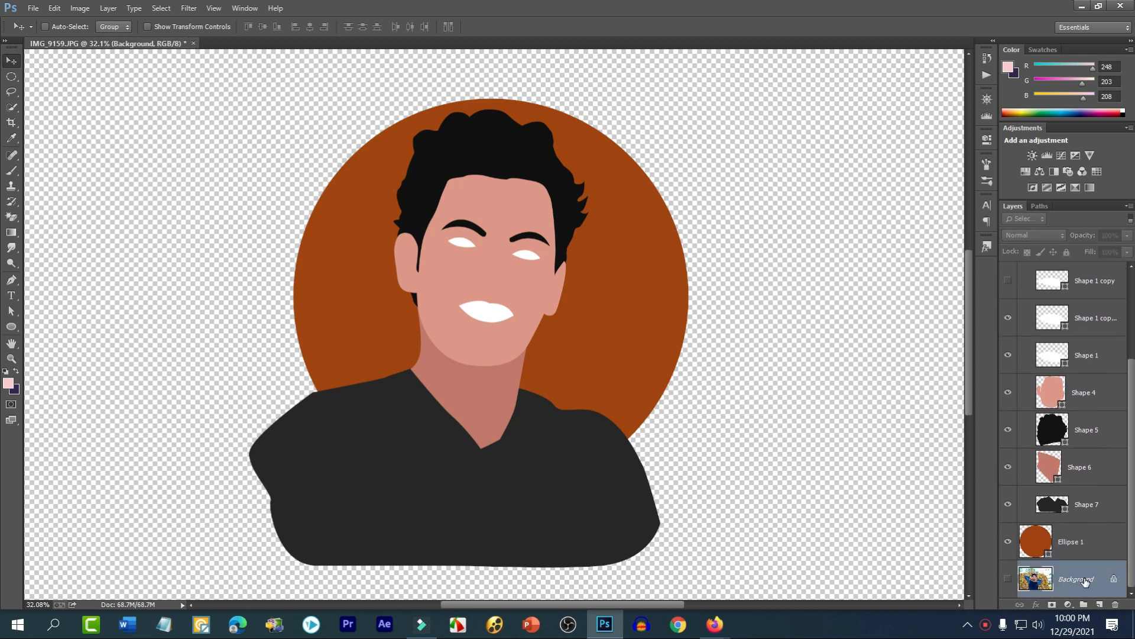
{"action": "left_click", "coordinate": [1009, 580]}
{"action": "left_click_drag", "start_coordinate": [1060, 582], "coordinate": [1087, 251]}
- Lower the opacity of the duplicated photo to 34% to see it together with the traced face shapes
{"action": "left_click", "coordinate": [1126, 252]}
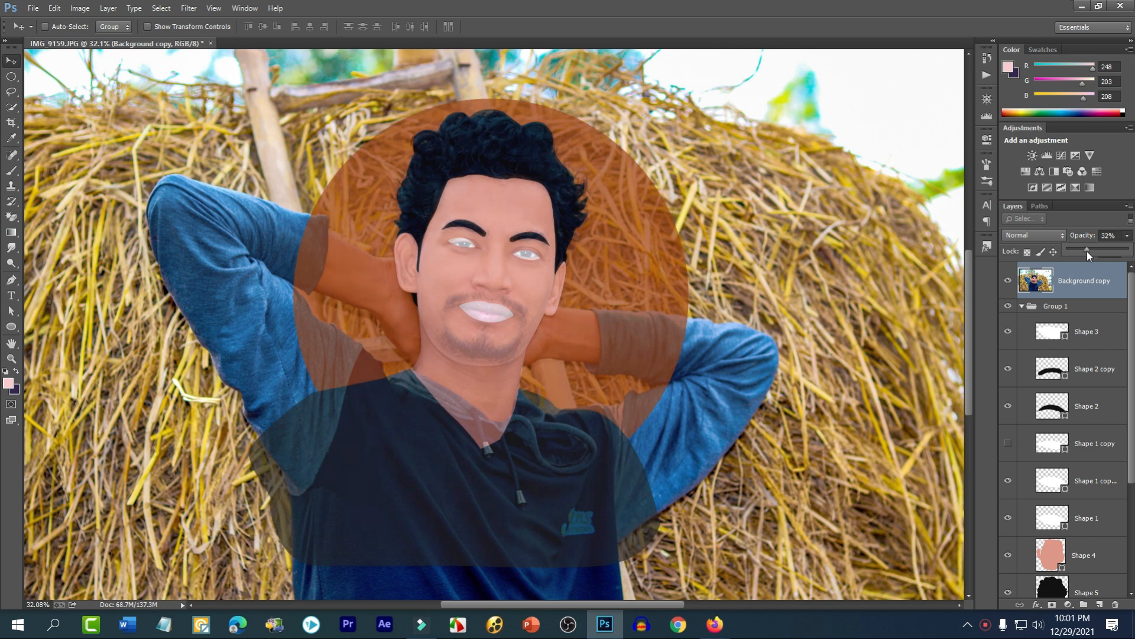
{"action": "scroll", "coordinate": [527, 259], "scroll_direction": "up", "scroll_amount": 8}
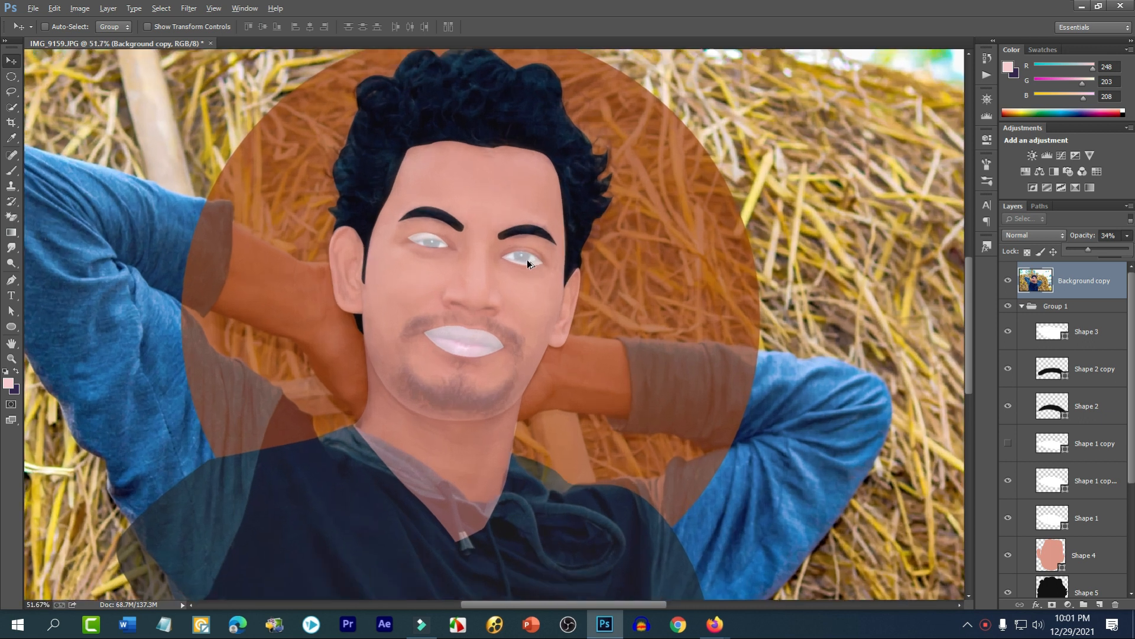
{"action": "key", "text": "alt"}
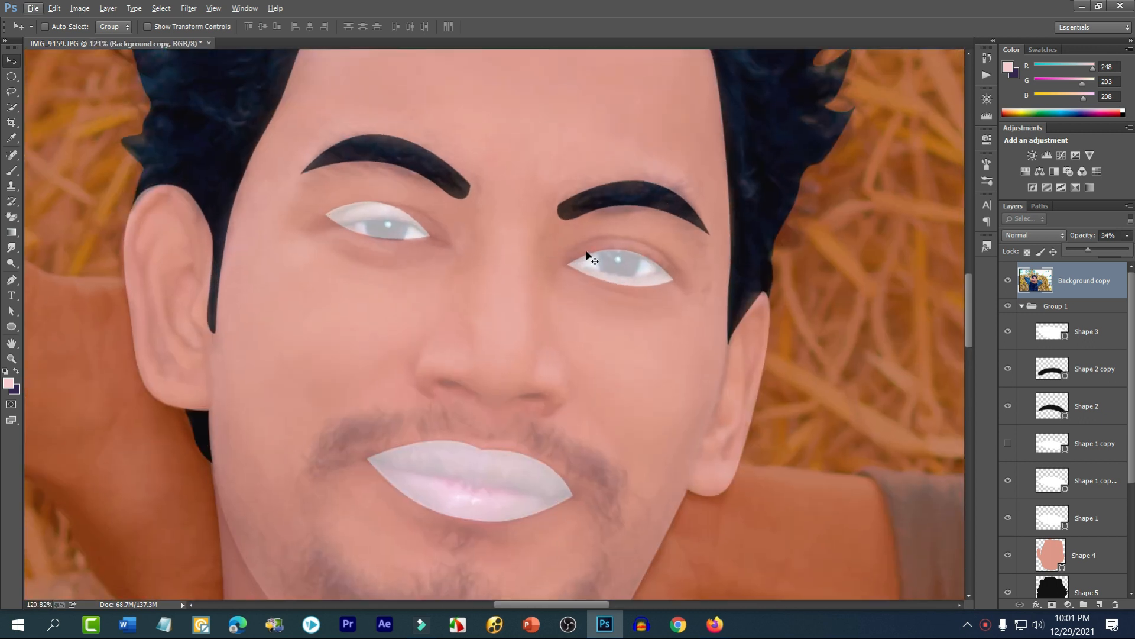
{"action": "scroll", "coordinate": [466, 385], "scroll_direction": "up", "scroll_amount": 5}
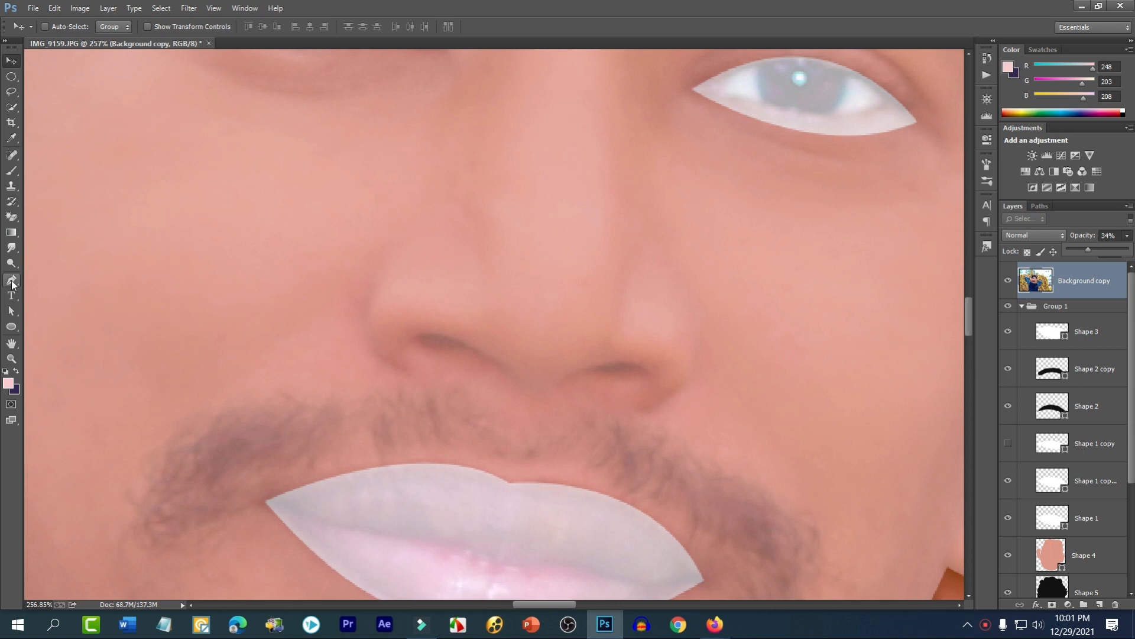
- Raise the opacity of the duplicated photo to 71% so the nose details are clearer for tracing
{"action": "scroll", "coordinate": [355, 330], "scroll_direction": "down", "scroll_amount": 4}
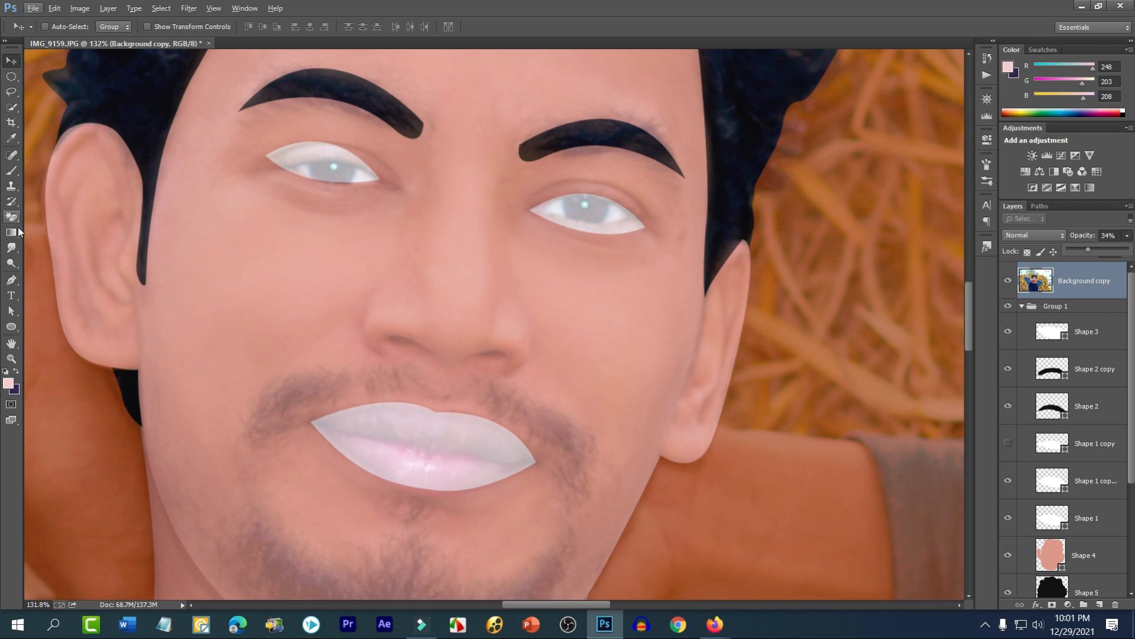
{"action": "left_click", "coordinate": [12, 279]}
{"action": "scroll", "coordinate": [375, 337], "scroll_direction": "up", "scroll_amount": 3}
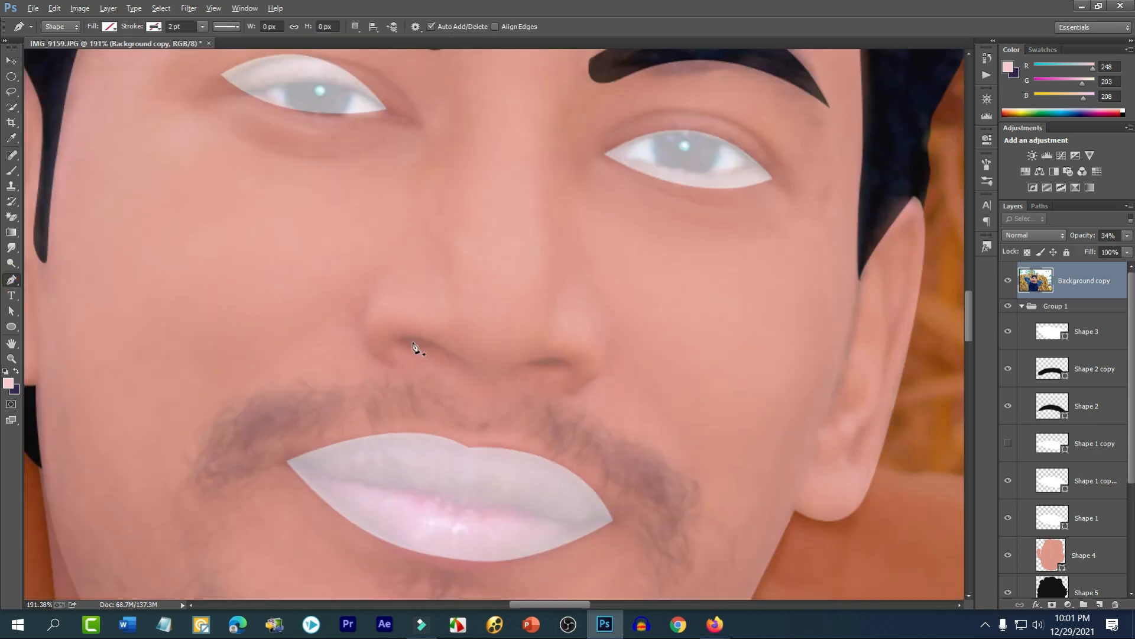
{"action": "scroll", "coordinate": [416, 346], "scroll_direction": "up", "scroll_amount": 2}
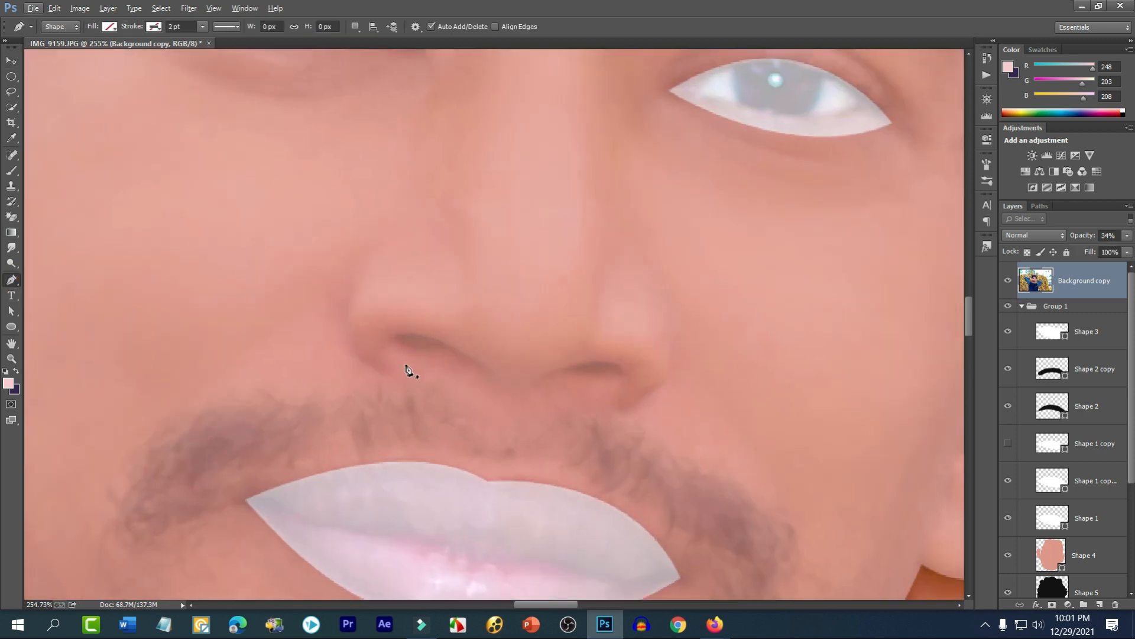
{"action": "left_click", "coordinate": [386, 369]}
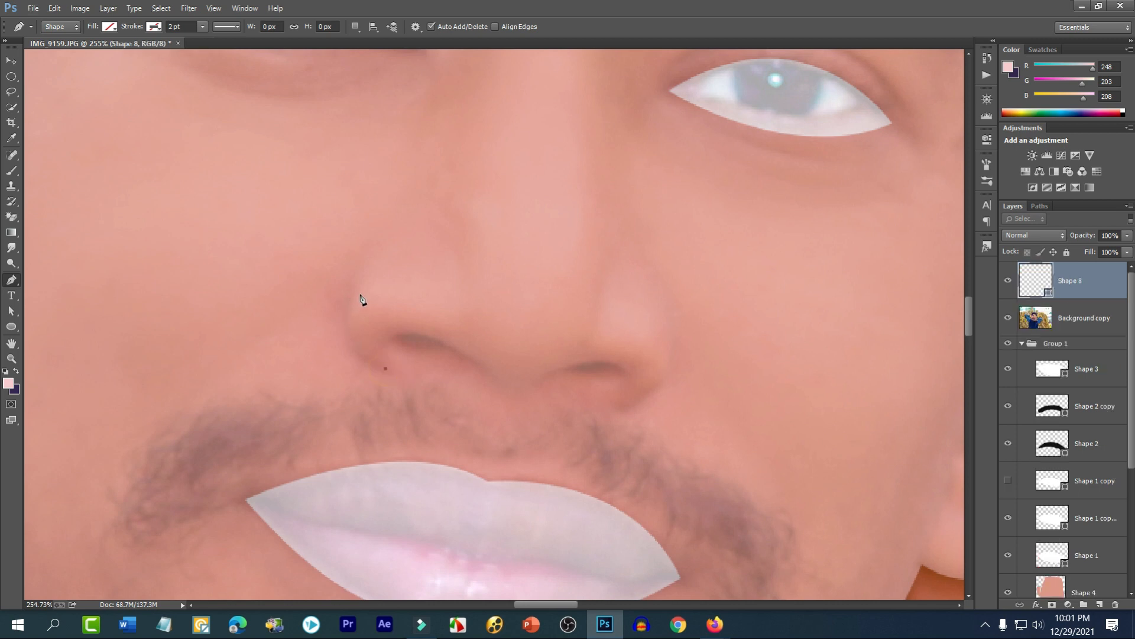
{"action": "left_click", "coordinate": [1075, 331]}
{"action": "left_click", "coordinate": [1127, 235]}
{"action": "left_click_drag", "start_coordinate": [1091, 250], "coordinate": [1114, 255]}
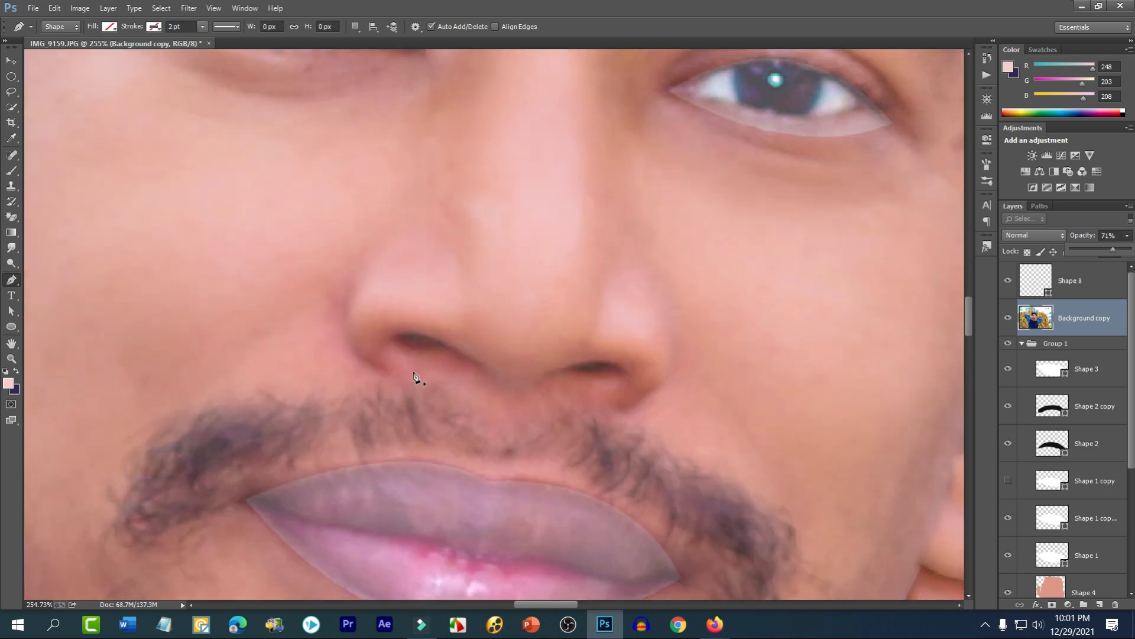
- Trace a thin crescent along the outer edge of the left-hand nostril wing with the Pen tool and fill it with black
{"action": "left_click", "coordinate": [386, 374]}
{"action": "left_click_drag", "start_coordinate": [360, 274], "coordinate": [387, 222]}
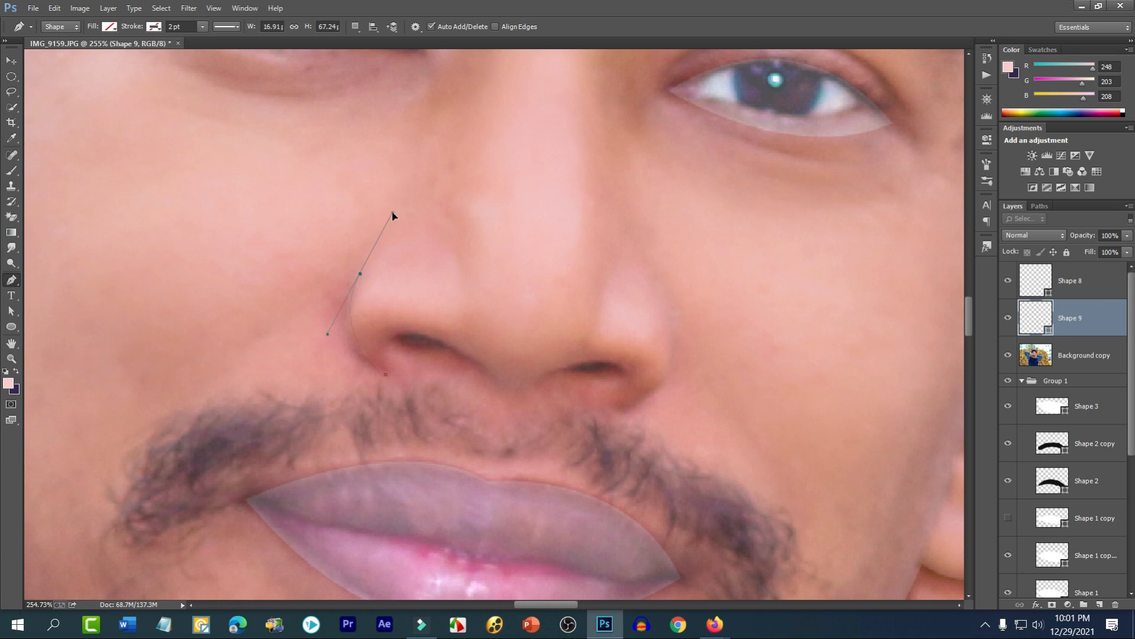
{"action": "left_click_drag", "start_coordinate": [394, 216], "coordinate": [398, 218]}
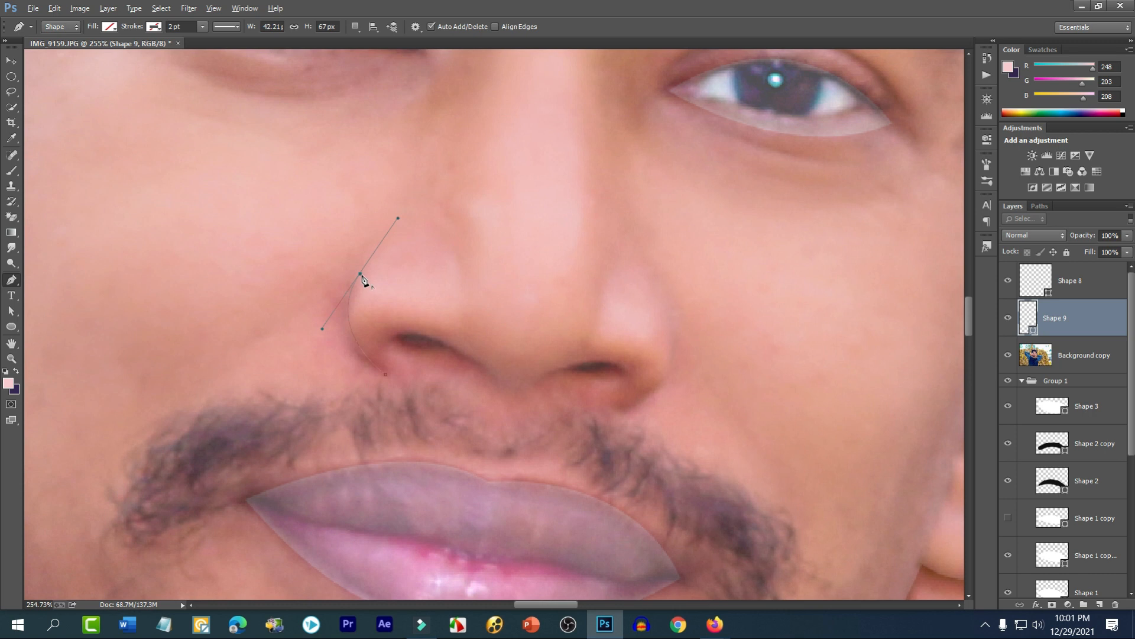
{"action": "left_click", "coordinate": [361, 274], "text": "alt"}
{"action": "left_click", "coordinate": [375, 250]}
{"action": "left_click_drag", "start_coordinate": [385, 376], "coordinate": [479, 439]}
{"action": "left_click", "coordinate": [113, 27]}
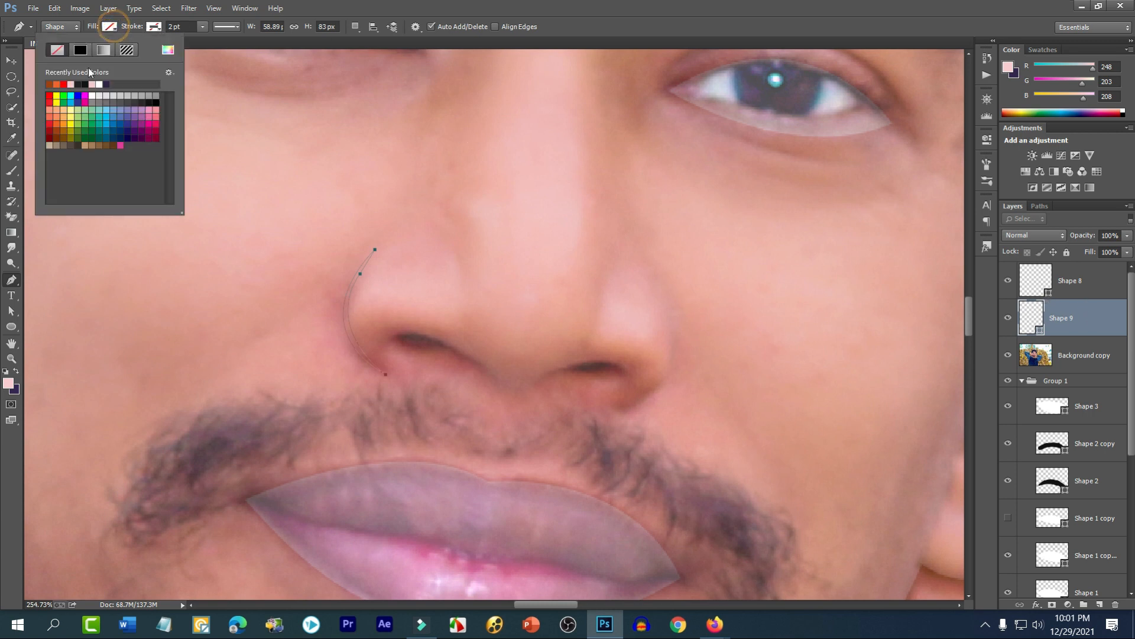
{"action": "left_click", "coordinate": [152, 102]}
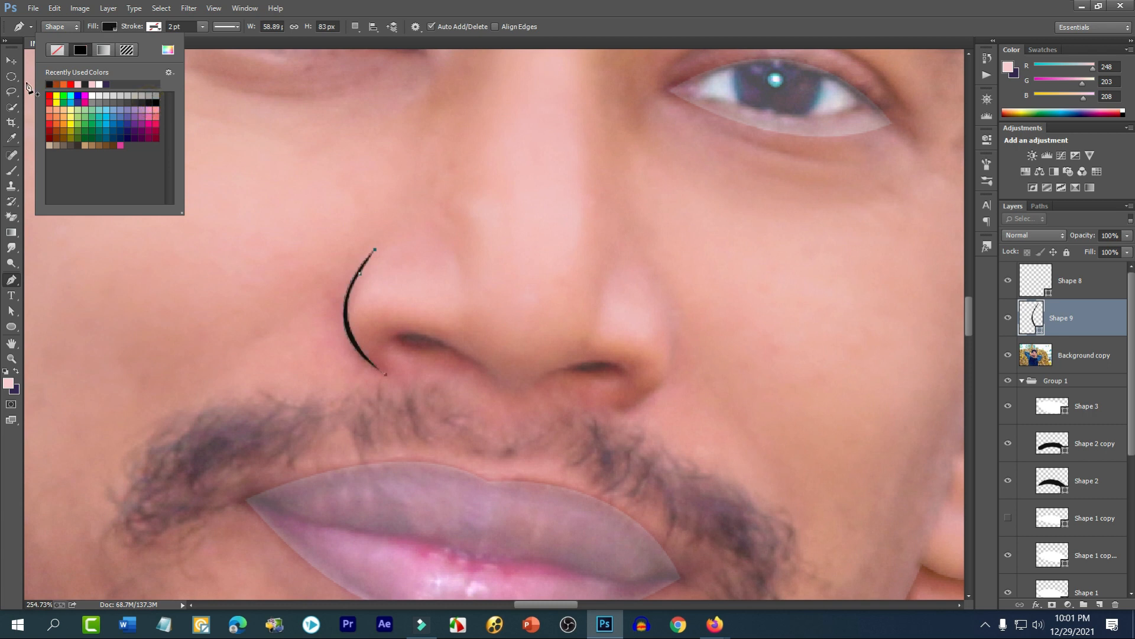
- Trace a matching thin black crescent along the outer edge of the right-hand nostril wing
{"action": "left_click", "coordinate": [10, 61]}
{"action": "scroll", "coordinate": [456, 381], "scroll_direction": "up", "scroll_amount": 1}
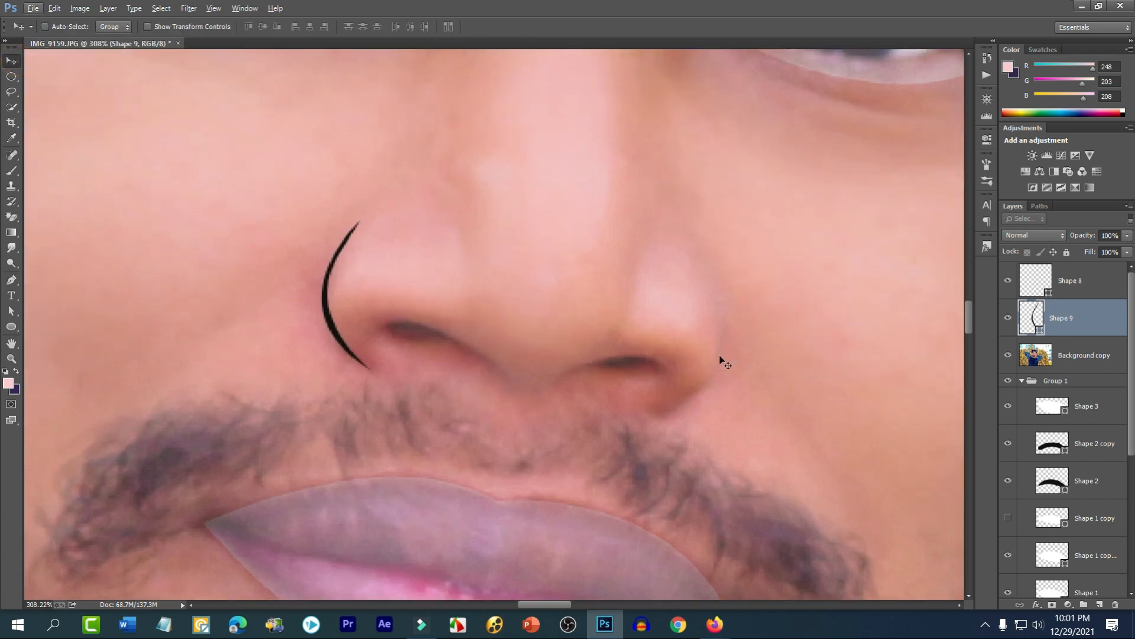
{"action": "left_click", "coordinate": [11, 279]}
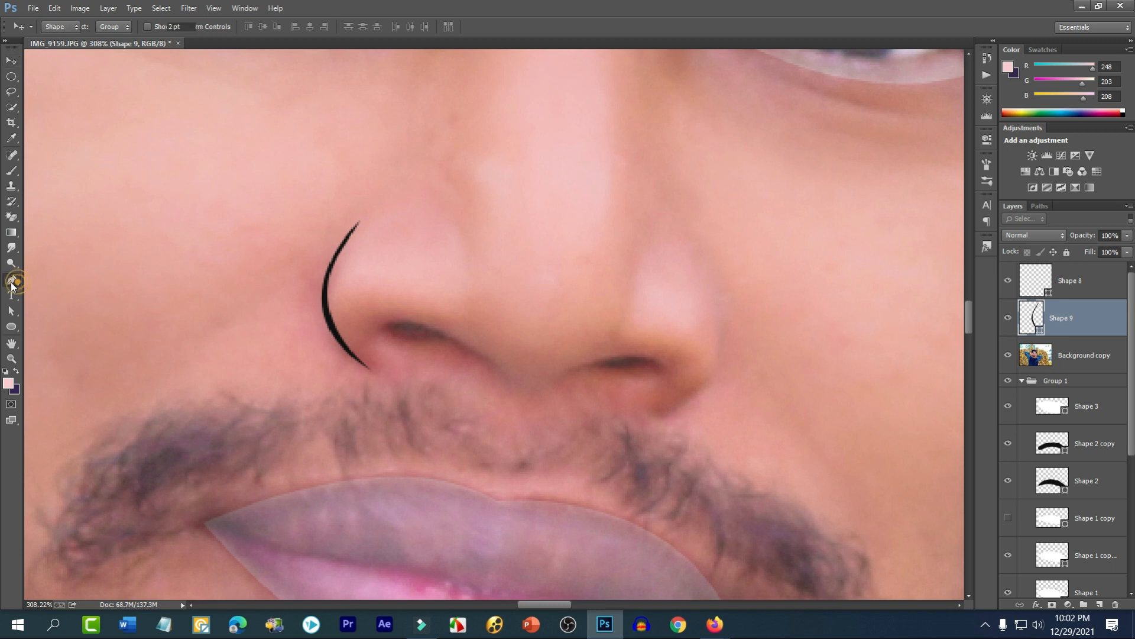
{"action": "left_click", "coordinate": [717, 270]}
{"action": "left_click_drag", "start_coordinate": [667, 411], "coordinate": [586, 425]}
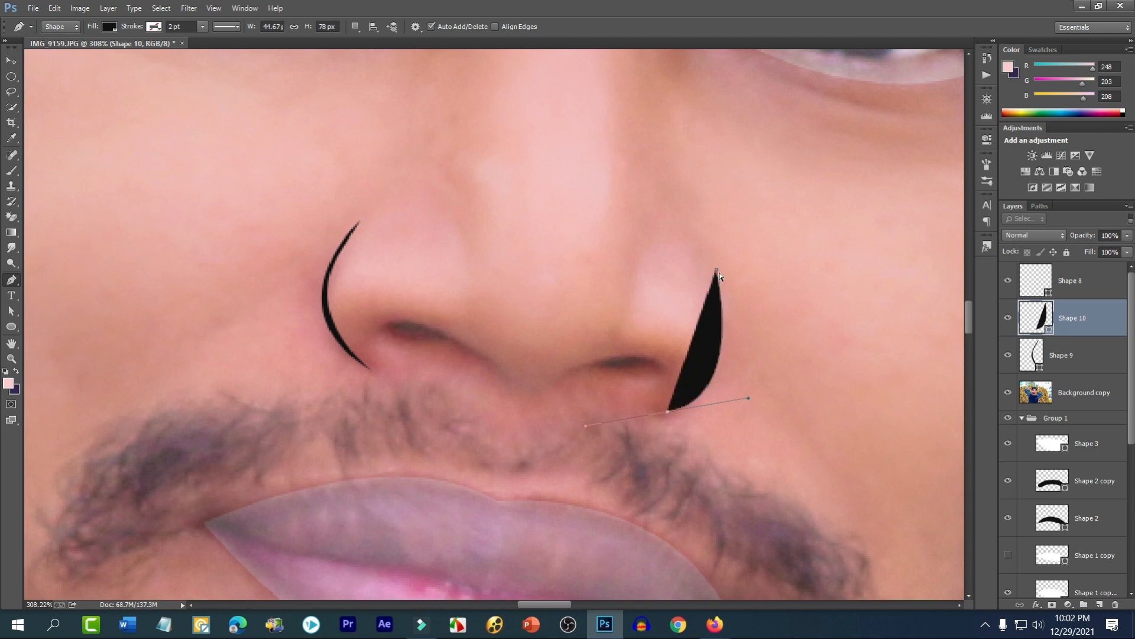
{"action": "left_click", "coordinate": [717, 271]}
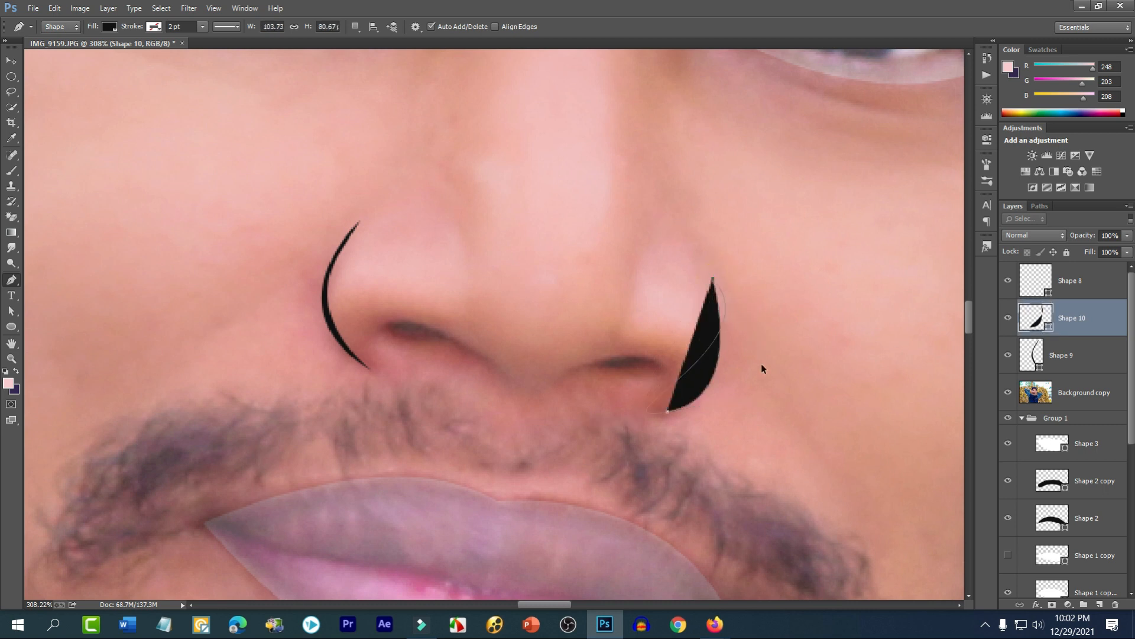
{"action": "left_click", "coordinate": [669, 410]}
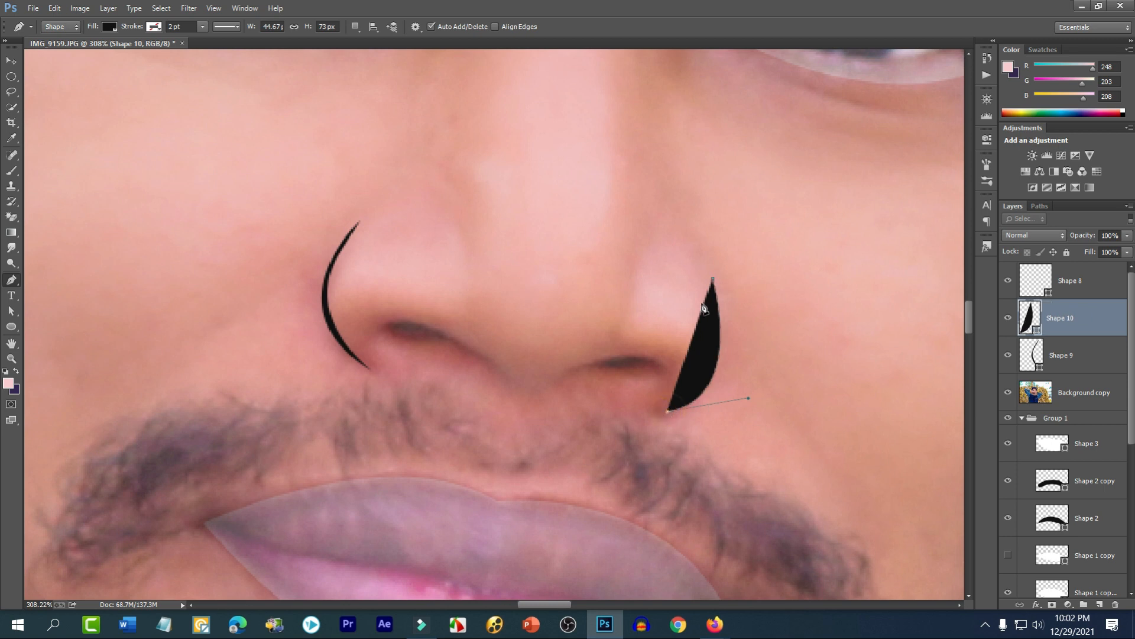
{"action": "left_click", "coordinate": [713, 278]}
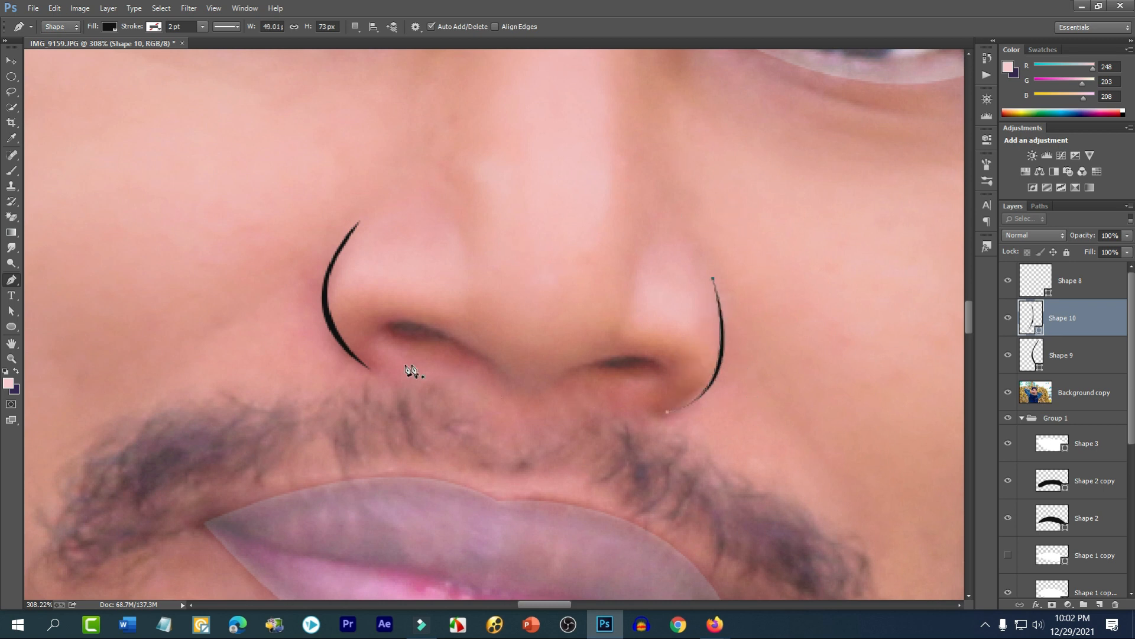
- Trace the upper edge of the nose's base from the left-hand nostril, under the nose tip, to the end of the right-hand nostril
{"action": "scroll", "coordinate": [400, 363], "scroll_direction": "up", "scroll_amount": 2}
{"action": "scroll", "coordinate": [399, 363], "scroll_direction": "up", "scroll_amount": 1}
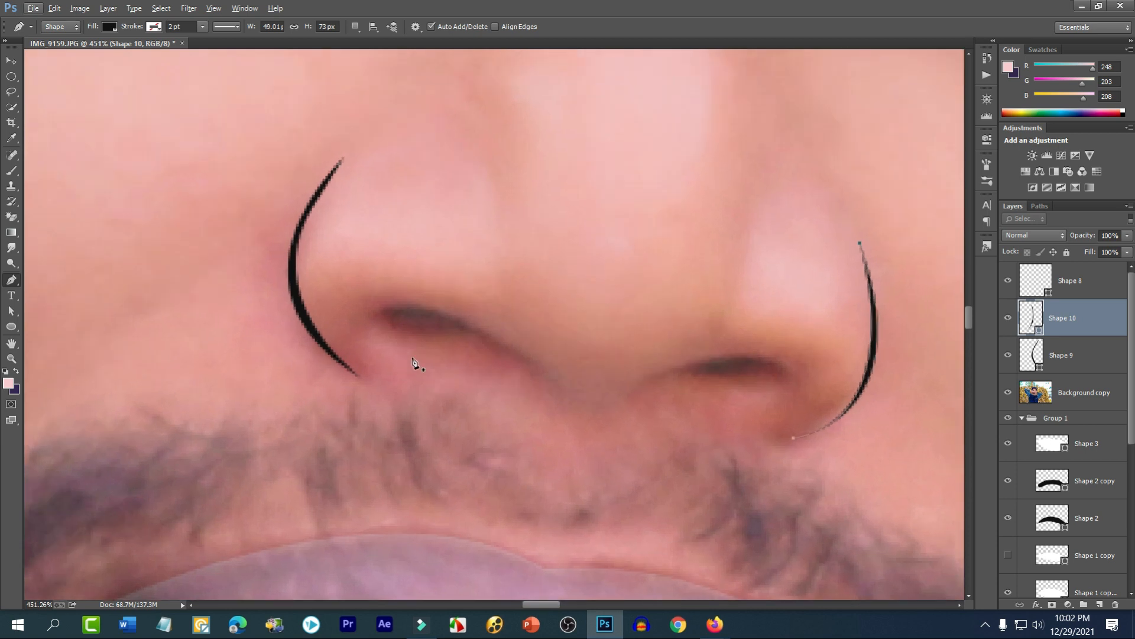
{"action": "left_click", "coordinate": [377, 342]}
{"action": "left_click", "coordinate": [442, 307]}
{"action": "left_click_drag", "start_coordinate": [463, 320], "coordinate": [529, 343]}
{"action": "left_click_drag", "start_coordinate": [638, 386], "coordinate": [708, 339]}
{"action": "left_click_drag", "start_coordinate": [784, 398], "coordinate": [762, 454]}
{"action": "left_click", "coordinate": [785, 399]}
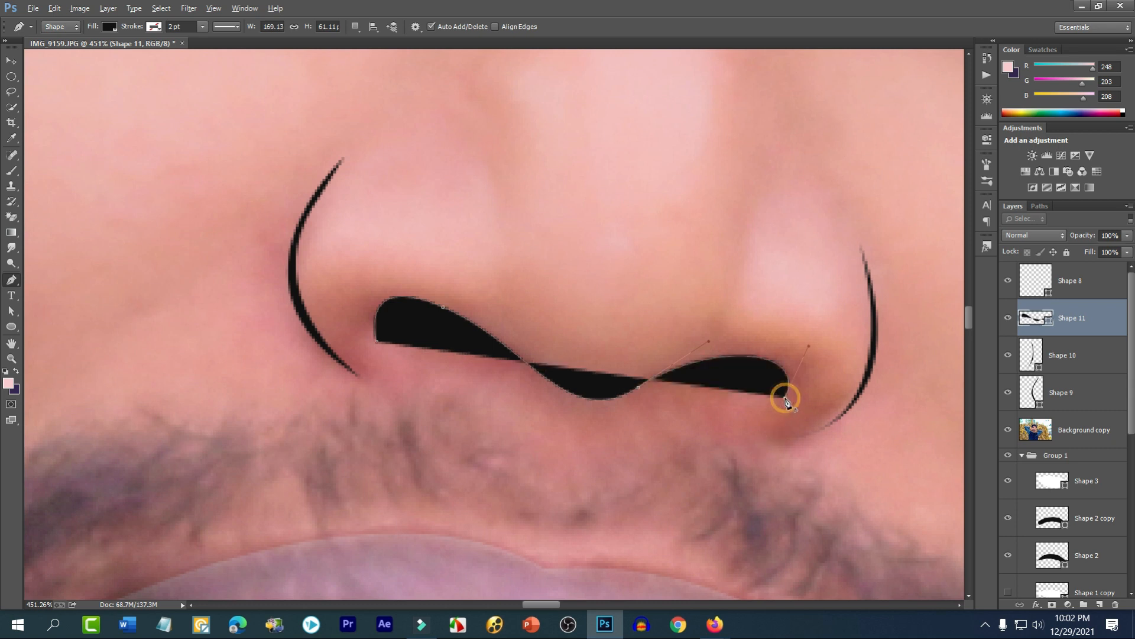
{"action": "left_click_drag", "start_coordinate": [670, 387], "coordinate": [628, 406]}
{"action": "key", "text": "ctrl+z"}
{"action": "left_click", "coordinate": [681, 378]}
{"action": "left_click_drag", "start_coordinate": [681, 379], "coordinate": [655, 390]}
{"action": "key", "text": "z"}
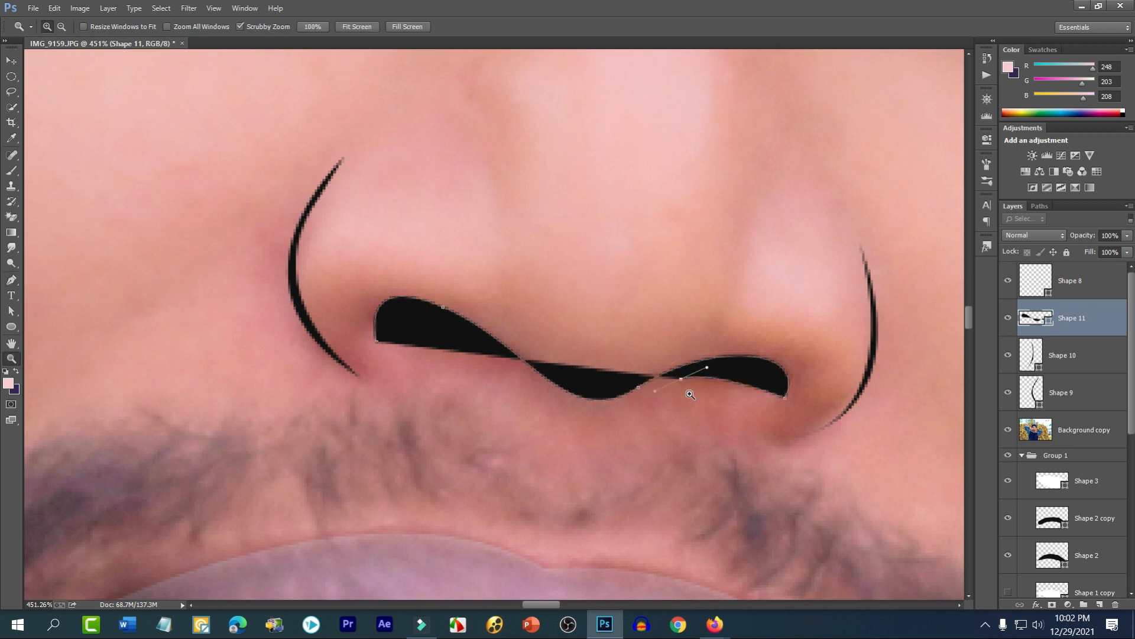
{"action": "key", "text": "ctrl+z"}
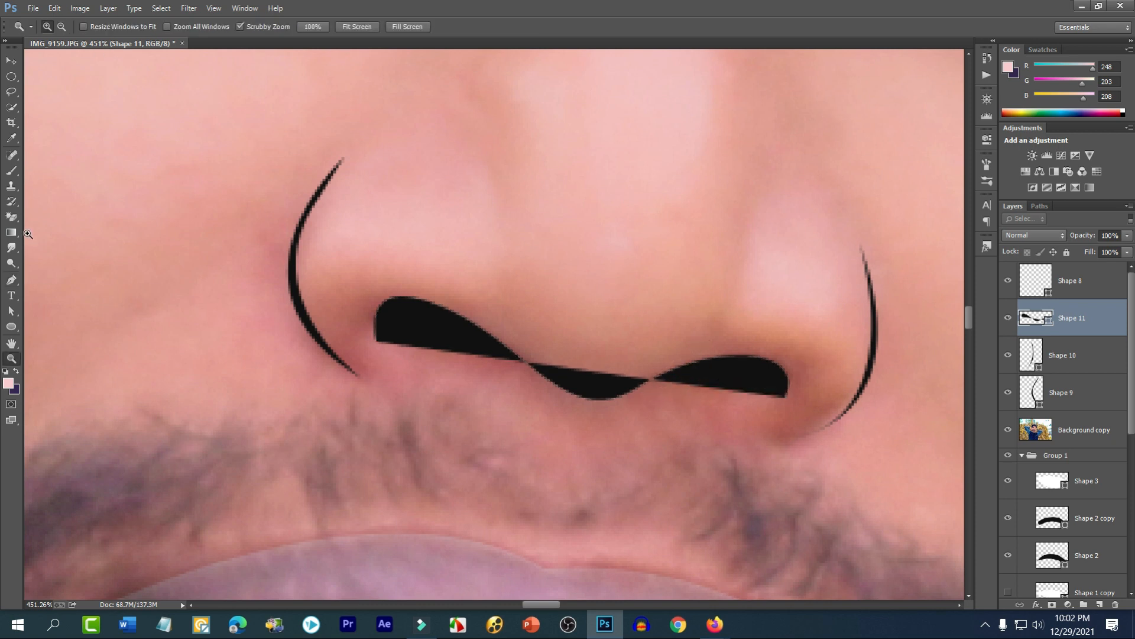
- Remove the fill of the nose-base shape so the nostrils in the photo can be traced
{"action": "left_click", "coordinate": [12, 281]}
{"action": "left_click", "coordinate": [109, 27]}
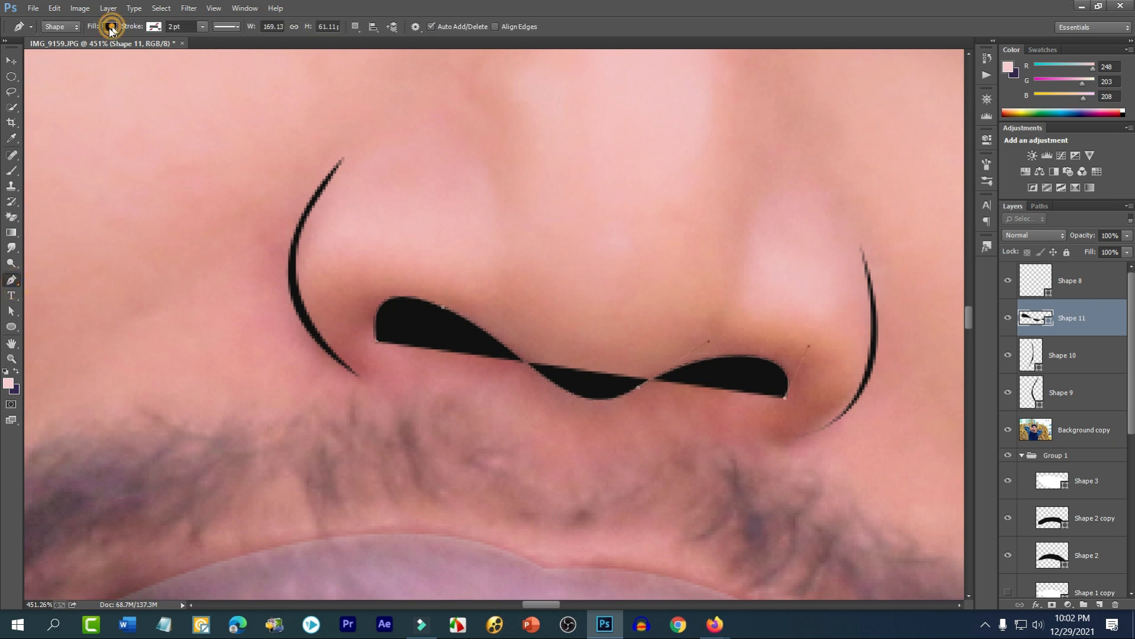
{"action": "left_click", "coordinate": [59, 50]}
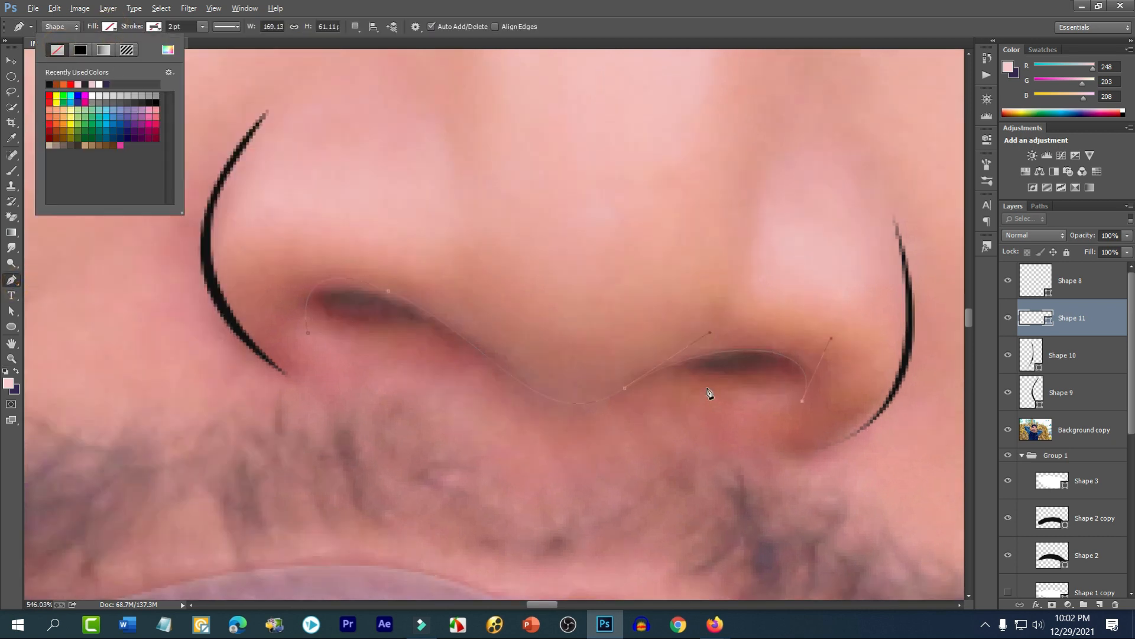
- Adjust the outline's end point at the right-hand nostril and trace that nostril's lower edge back towards the nose tip
{"action": "scroll", "coordinate": [704, 387], "scroll_direction": "up", "scroll_amount": 2}
{"action": "left_click", "coordinate": [803, 405]}
{"action": "left_click_drag", "start_coordinate": [803, 402], "coordinate": [806, 388]}
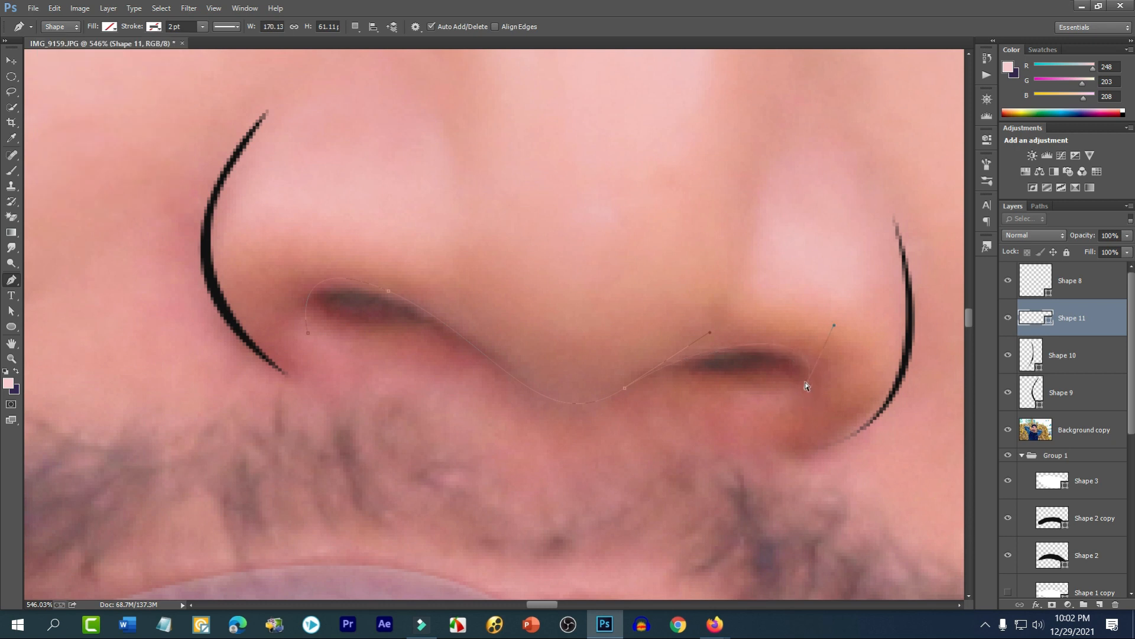
{"action": "left_click", "coordinate": [803, 383]}
{"action": "left_click_drag", "start_coordinate": [824, 337], "coordinate": [823, 338]}
{"action": "left_click", "coordinate": [690, 371]}
{"action": "left_click_drag", "start_coordinate": [670, 347], "coordinate": [670, 348]}
{"action": "key", "text": "ctrl+z"}
{"action": "left_click_drag", "start_coordinate": [692, 371], "coordinate": [655, 369]}
{"action": "left_click", "coordinate": [692, 372], "text": "alt"}
- Continue the lower edge of the outline in a narrow curve beneath the nose tip
{"action": "left_click", "coordinate": [560, 409]}
{"action": "left_click_drag", "start_coordinate": [533, 397], "coordinate": [527, 395]}
{"action": "key", "text": "ctrl+z"}
{"action": "key", "text": "ctrl+z"}
{"action": "left_click", "coordinate": [539, 400], "text": "ctrl"}
{"action": "left_click_drag", "start_coordinate": [502, 384], "coordinate": [492, 375]}
- Trace the lower edge of the left-hand nostril, close the outline at its start and refine the rounded corner
{"action": "left_click", "coordinate": [405, 318]}
{"action": "left_click", "coordinate": [310, 331]}
{"action": "left_click_drag", "start_coordinate": [320, 313], "coordinate": [317, 302]}
{"action": "left_click", "coordinate": [309, 331]}
{"action": "left_click_drag", "start_coordinate": [284, 245], "coordinate": [302, 259]}
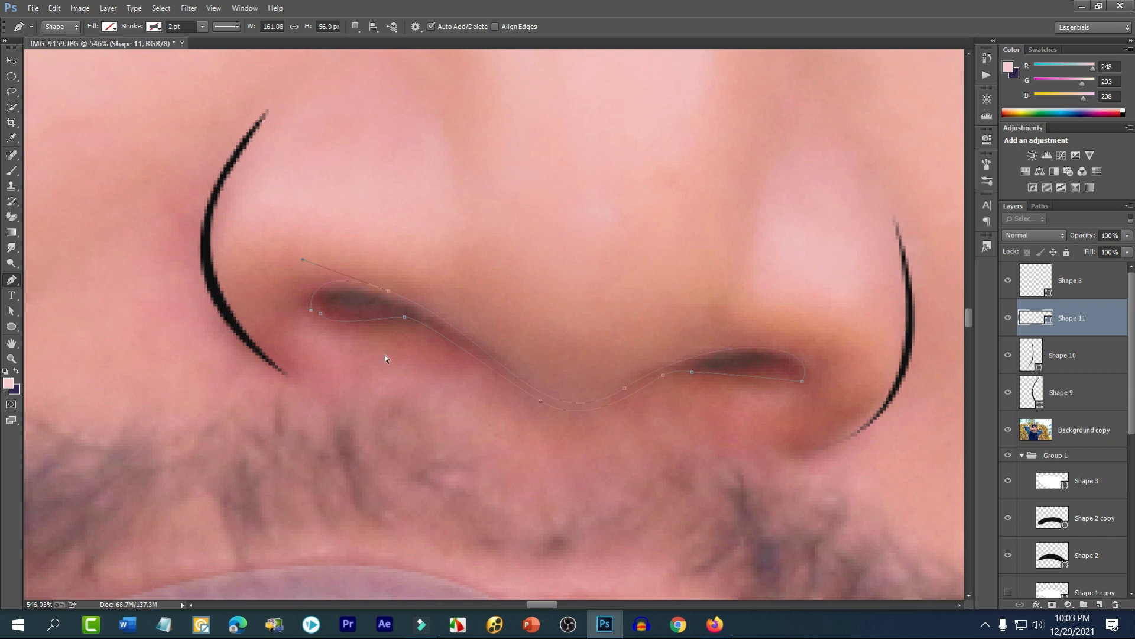
{"action": "left_click", "coordinate": [320, 314]}
{"action": "left_click", "coordinate": [317, 316]}
- Fill the closed nostril and nose-base shape with black
{"action": "left_click", "coordinate": [110, 27]}
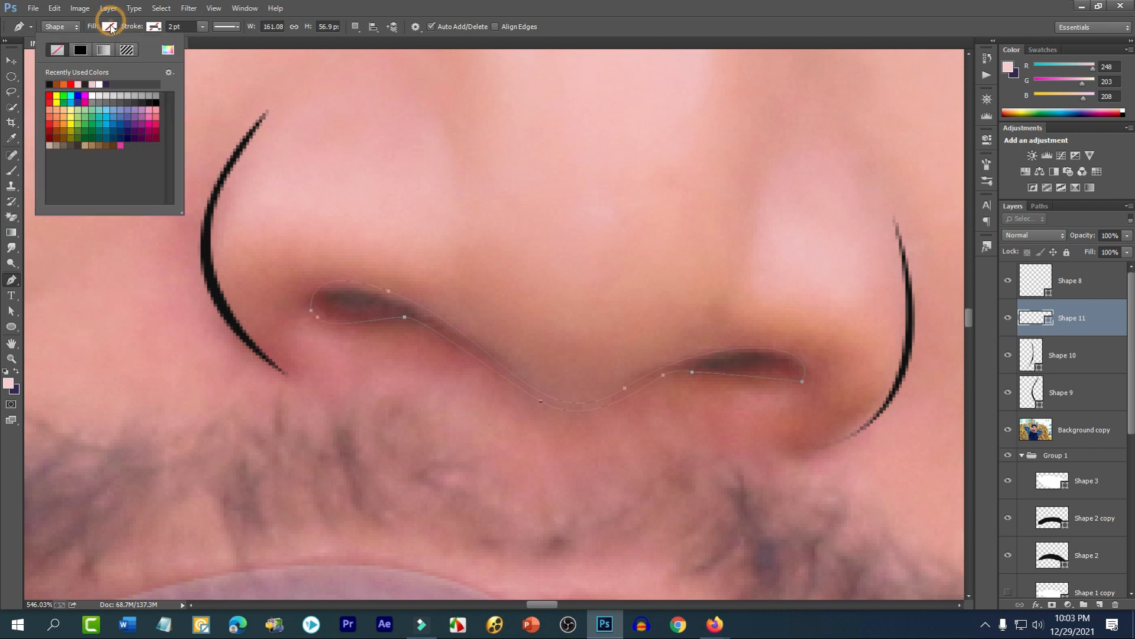
{"action": "left_click", "coordinate": [148, 100]}
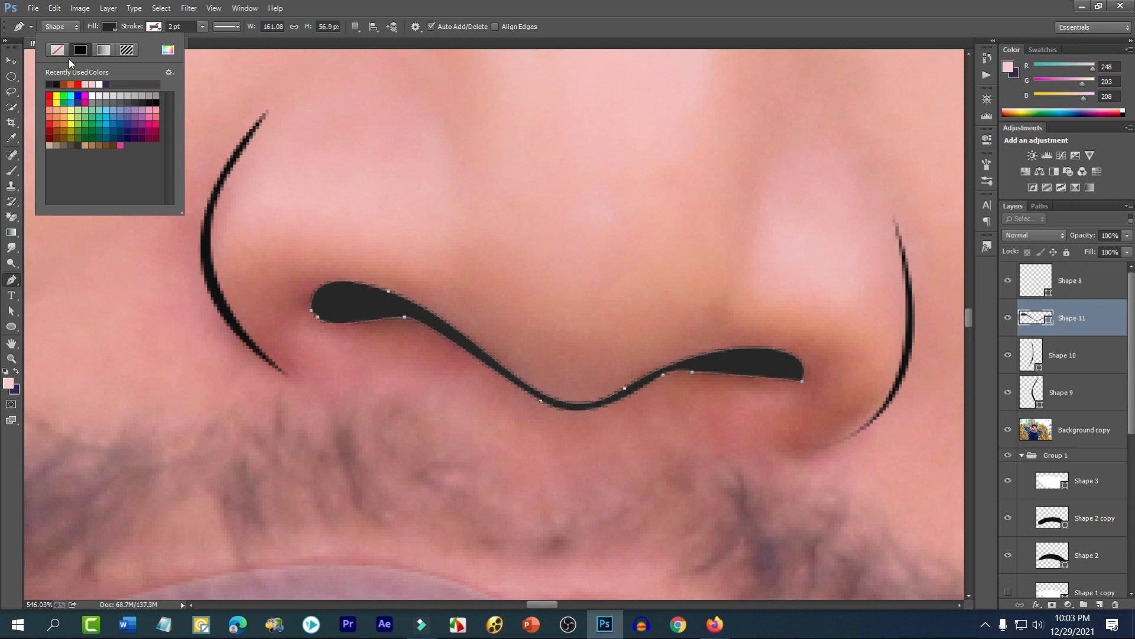
{"action": "left_click", "coordinate": [155, 102]}
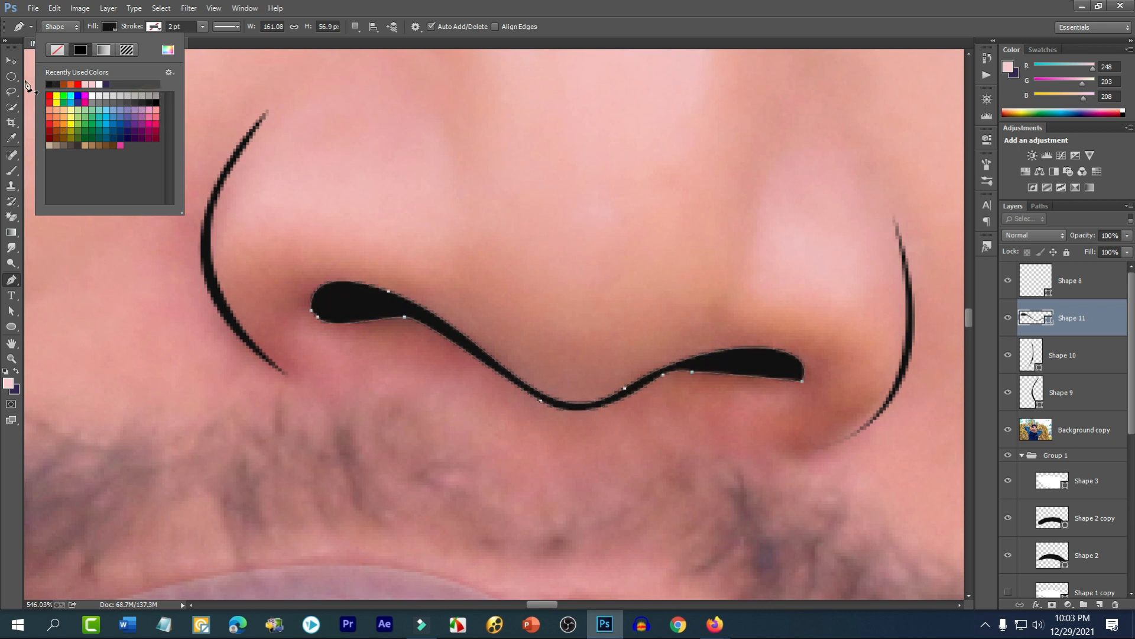
{"action": "left_click", "coordinate": [10, 60]}
- Hide the duplicated photo to examine the traced nose on the flat face, and show the photo again
{"action": "scroll", "coordinate": [479, 220], "scroll_direction": "down", "scroll_amount": 10}
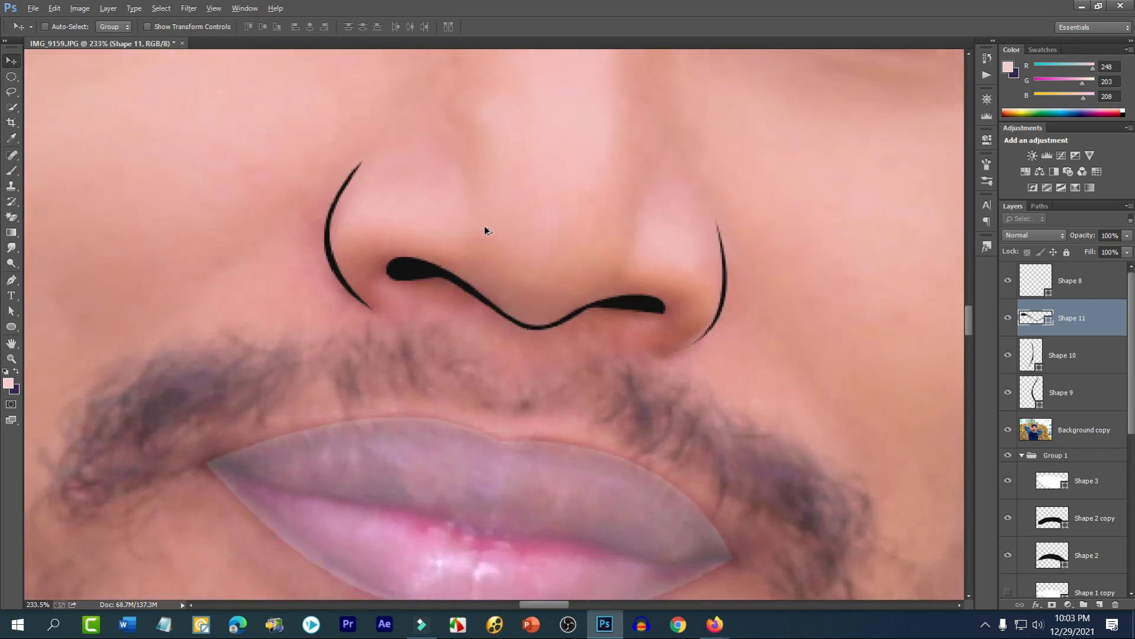
{"action": "scroll", "coordinate": [594, 290], "scroll_direction": "down", "scroll_amount": 2}
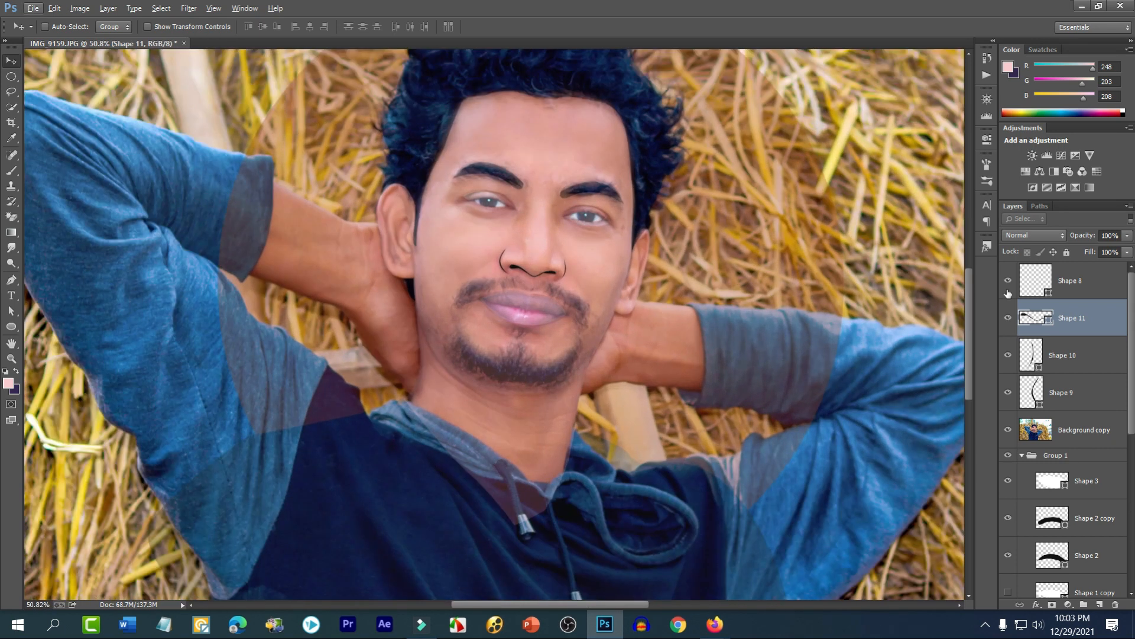
{"action": "left_click", "coordinate": [1008, 430]}
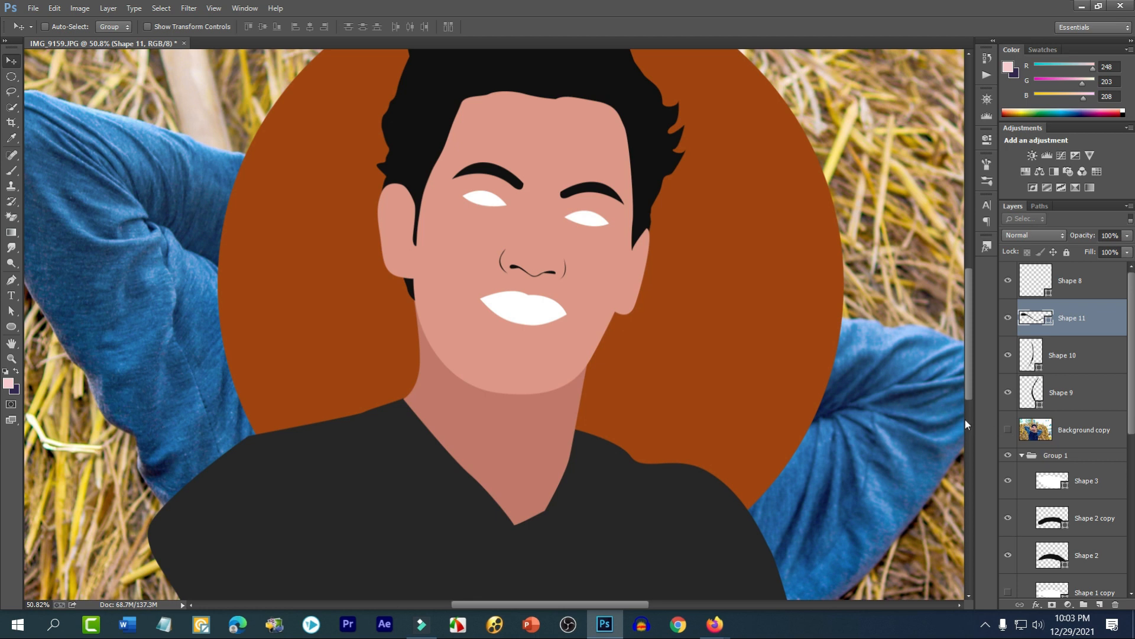
{"action": "scroll", "coordinate": [473, 336], "scroll_direction": "down", "scroll_amount": 3}
{"action": "scroll", "coordinate": [457, 320], "scroll_direction": "up", "scroll_amount": 6}
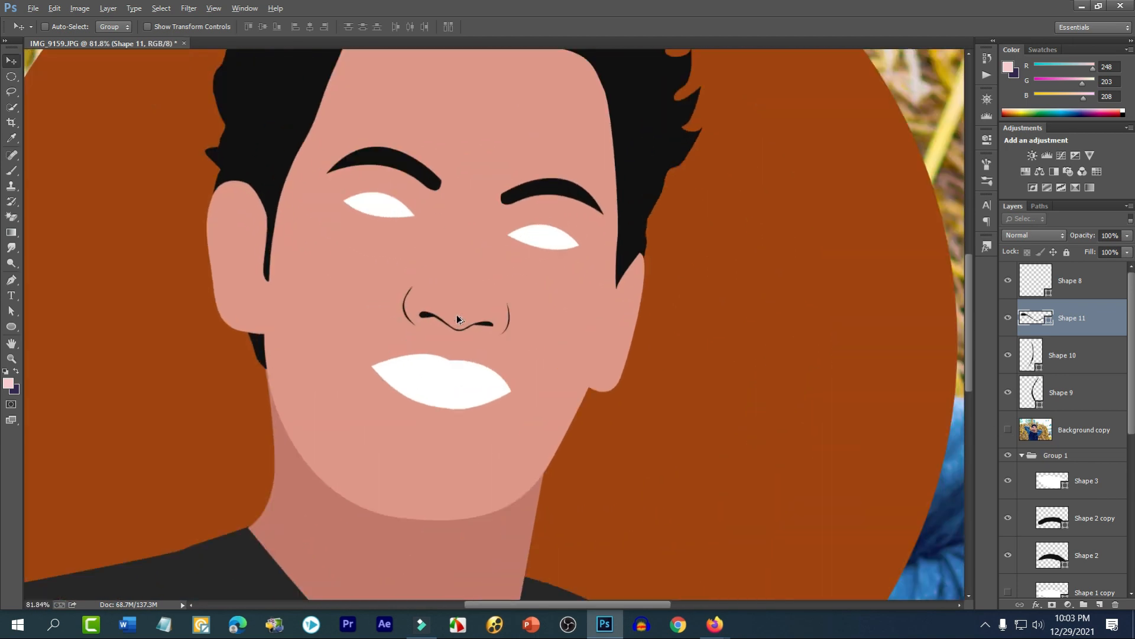
{"action": "left_click", "coordinate": [1008, 430]}
- Trace a small black chevron along the upper inner fold of the left-hand ear with the Pen tool
{"action": "scroll", "coordinate": [213, 253], "scroll_direction": "up", "scroll_amount": 1}
{"action": "scroll", "coordinate": [213, 252], "scroll_direction": "up", "scroll_amount": 10}
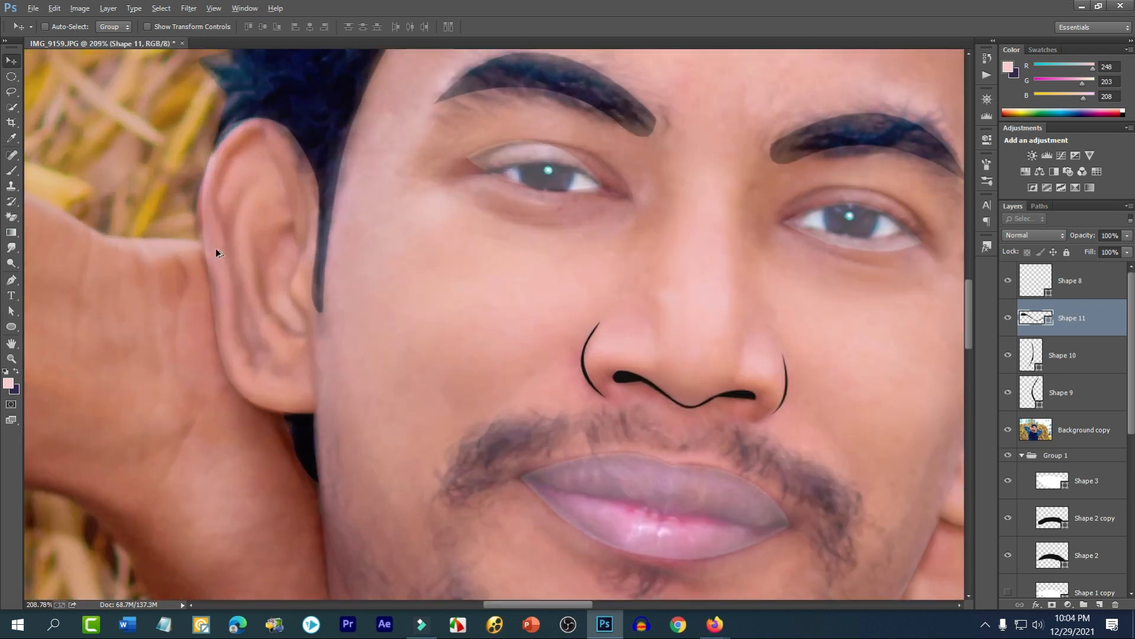
{"action": "left_click", "coordinate": [14, 283]}
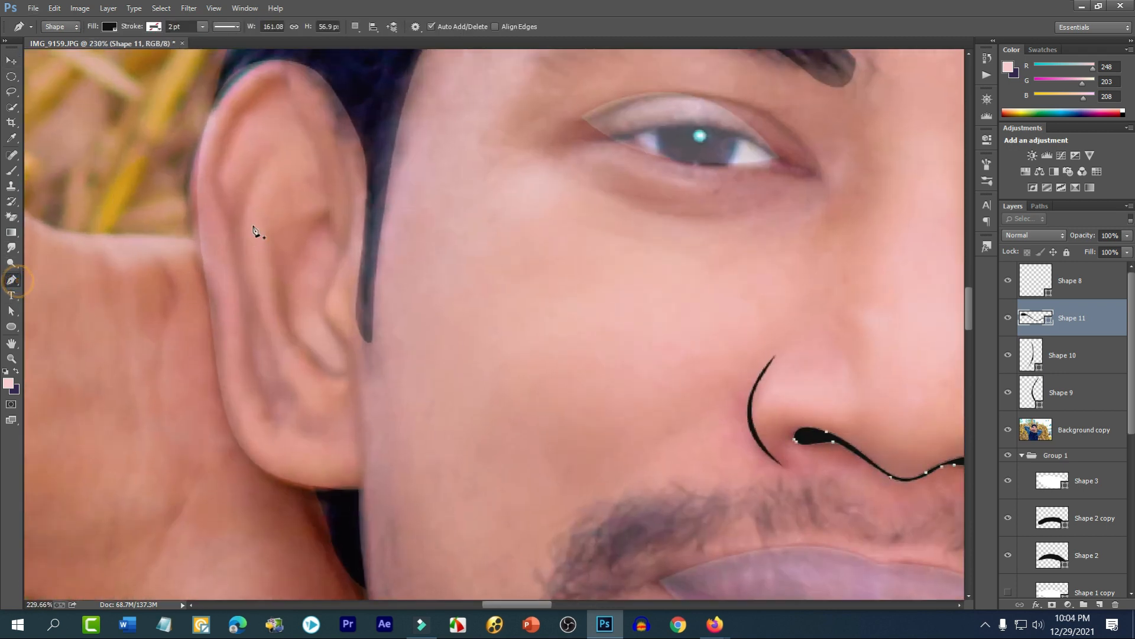
{"action": "left_click", "coordinate": [302, 244]}
{"action": "left_click_drag", "start_coordinate": [329, 211], "coordinate": [336, 240]}
{"action": "left_click", "coordinate": [336, 239]}
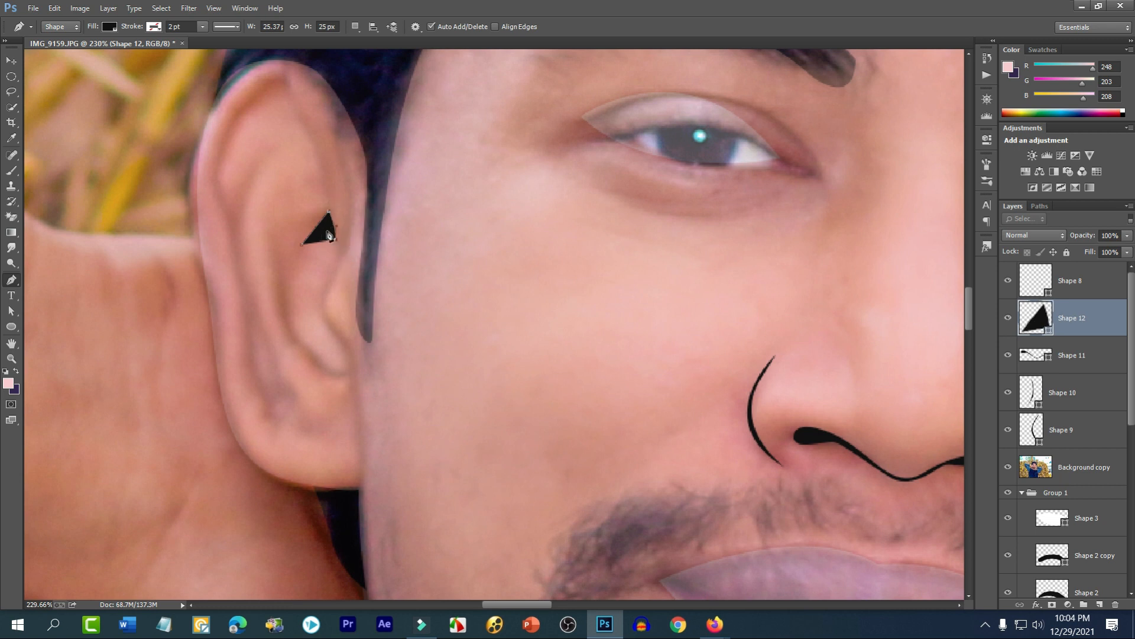
{"action": "left_click", "coordinate": [328, 226]}
{"action": "left_click", "coordinate": [302, 244]}
- Trace a tapered, hook-shaped black curve along the inner fold of the left-hand ear, below the chevron
{"action": "left_click", "coordinate": [272, 236]}
{"action": "left_click_drag", "start_coordinate": [307, 344], "coordinate": [332, 310]}
{"action": "left_click", "coordinate": [347, 347], "text": "alt"}
{"action": "left_click_drag", "start_coordinate": [313, 368], "coordinate": [262, 328]}
{"action": "left_click", "coordinate": [314, 368], "text": "alt"}
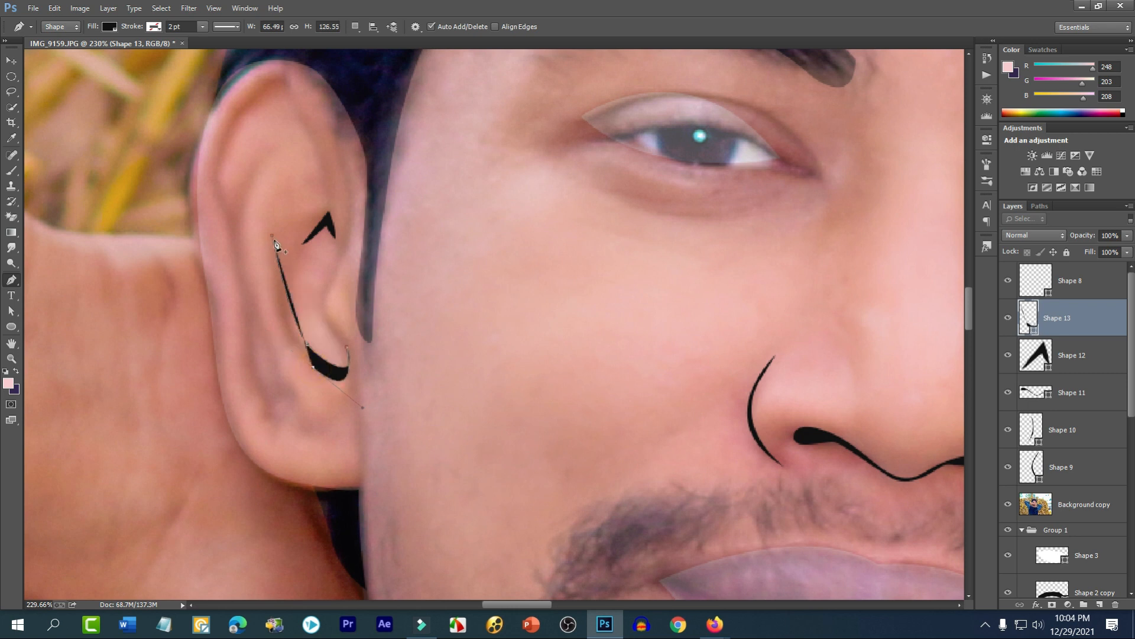
{"action": "left_click_drag", "start_coordinate": [276, 213], "coordinate": [279, 152]}
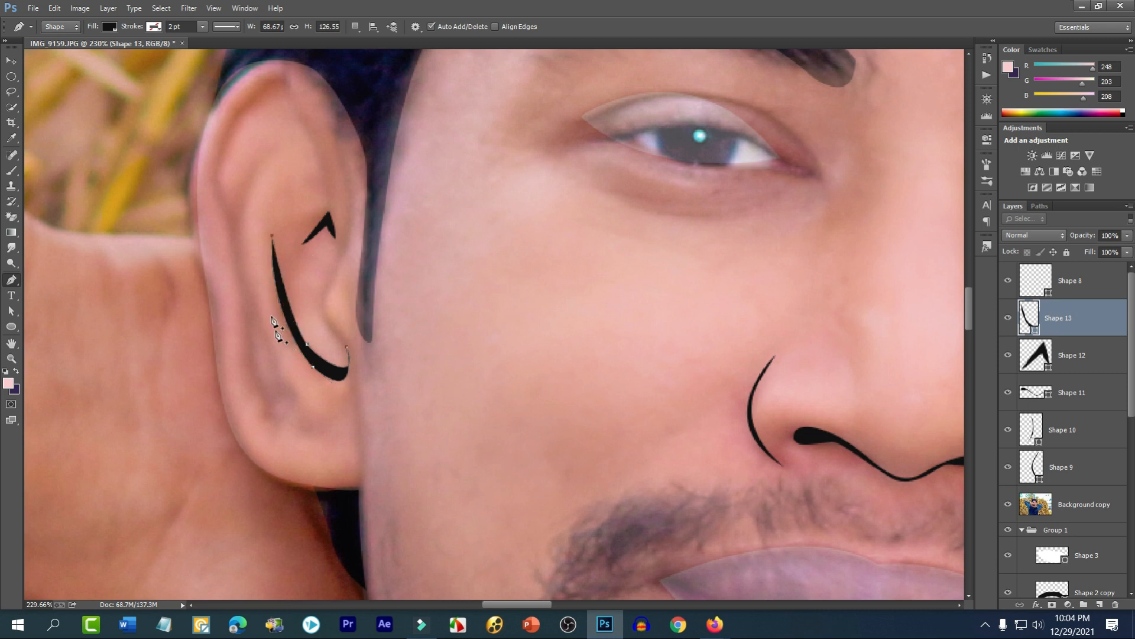
- Trace a tapered black arc along the upper outer rim of the left-hand ear with the Pen tool
{"action": "left_click", "coordinate": [276, 93]}
{"action": "left_click", "coordinate": [220, 188]}
{"action": "left_click_drag", "start_coordinate": [226, 243], "coordinate": [232, 236]}
{"action": "key", "text": "alt"}
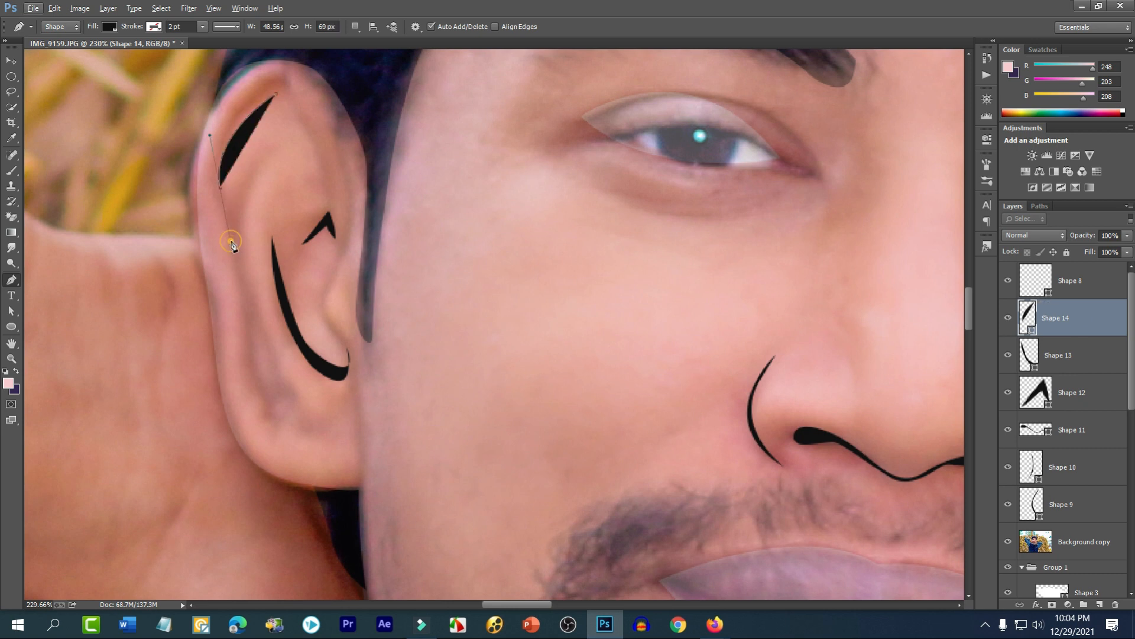
{"action": "left_click", "coordinate": [231, 241]}
{"action": "left_click_drag", "start_coordinate": [229, 119], "coordinate": [309, 124]}
{"action": "left_click", "coordinate": [295, 97]}
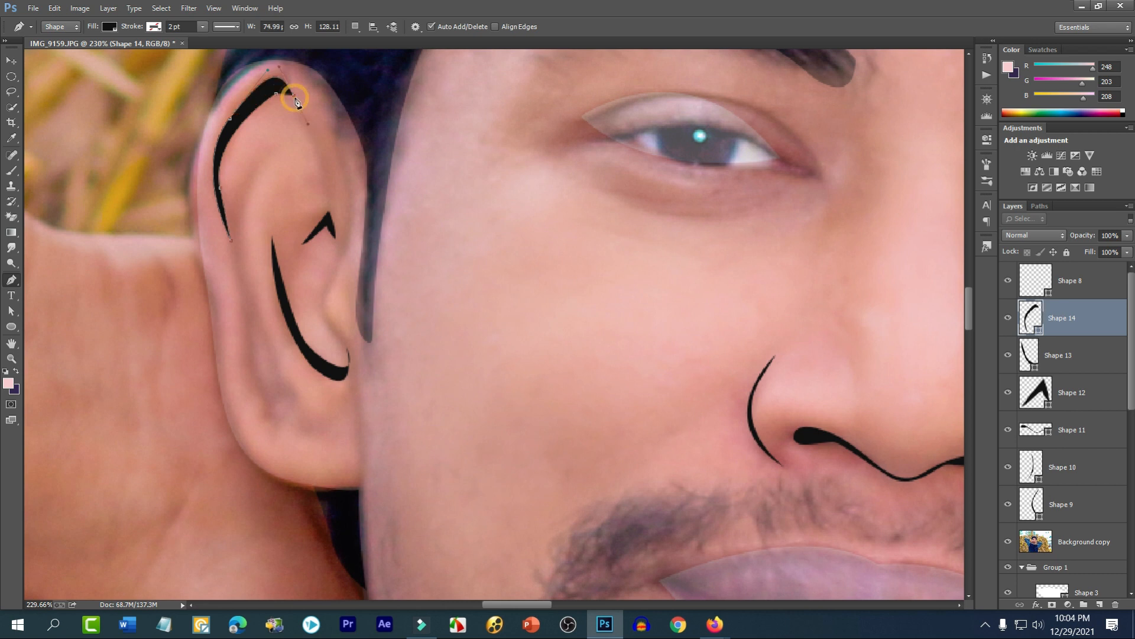
{"action": "key", "text": "ctrl+z"}
{"action": "left_click", "coordinate": [294, 95], "text": "alt"}
{"action": "left_click", "coordinate": [276, 94]}
- Trace a long tapered black curve down the outer fold of the left-hand ear, hooking upward at the earlobe
{"action": "left_click", "coordinate": [234, 256]}
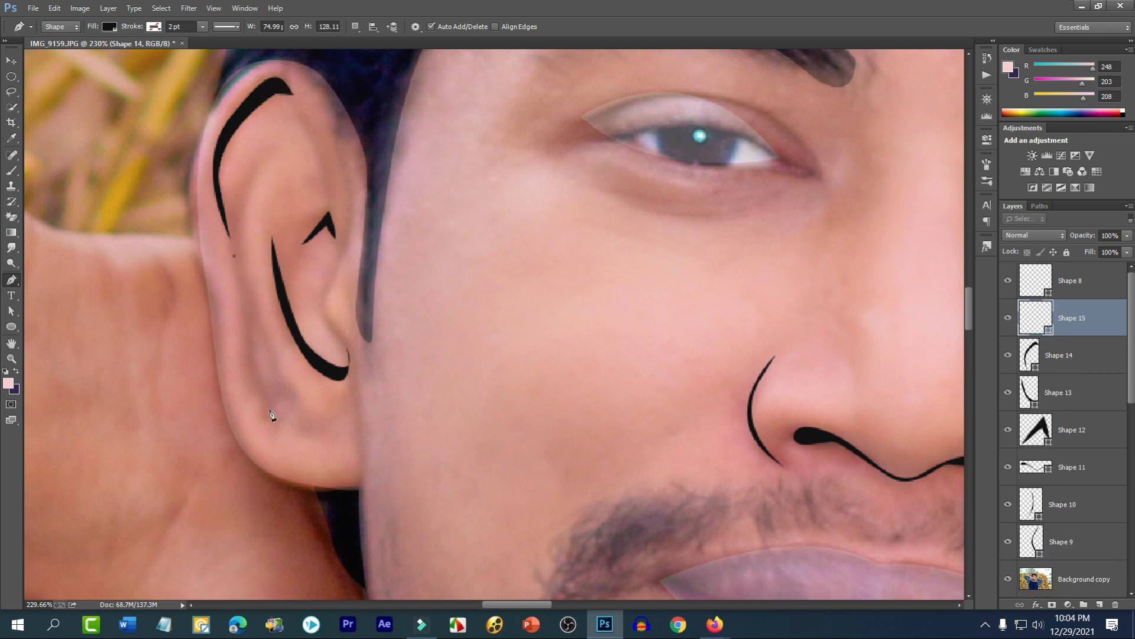
{"action": "left_click_drag", "start_coordinate": [310, 435], "coordinate": [381, 425]}
{"action": "left_click", "coordinate": [309, 436]}
{"action": "mouse_move", "coordinate": [292, 402]}
{"action": "left_mouse_down"}
{"action": "mouse_move", "coordinate": [315, 423]}
{"action": "mouse_move", "coordinate": [276, 408]}
{"action": "left_mouse_up"}
{"action": "left_click", "coordinate": [310, 418], "text": "alt"}
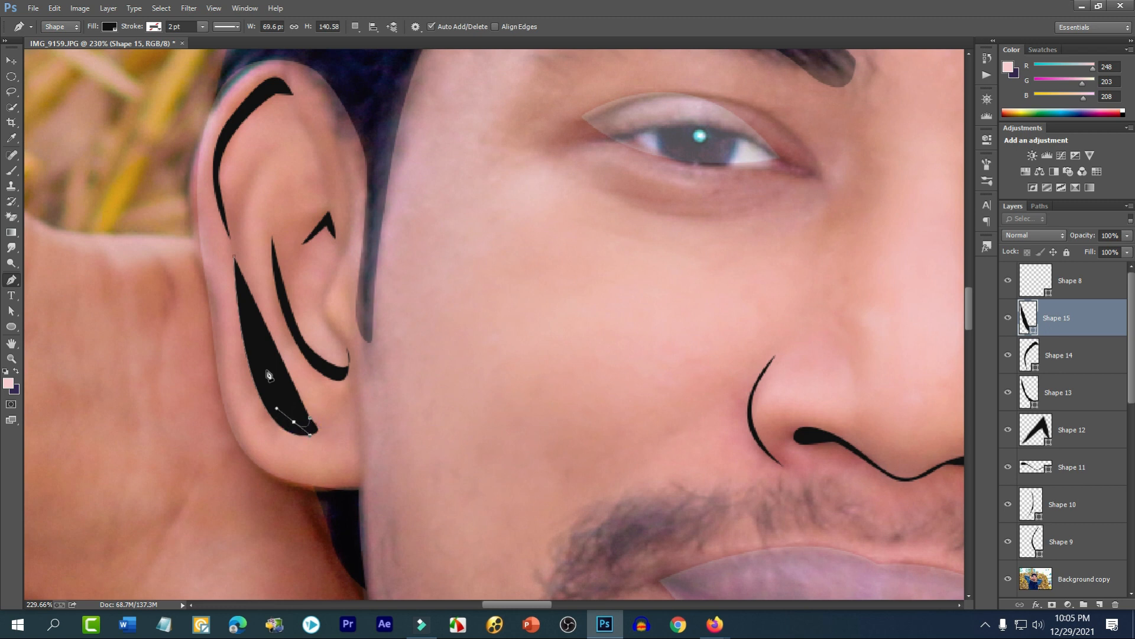
{"action": "left_click_drag", "start_coordinate": [235, 256], "coordinate": [220, 139]}
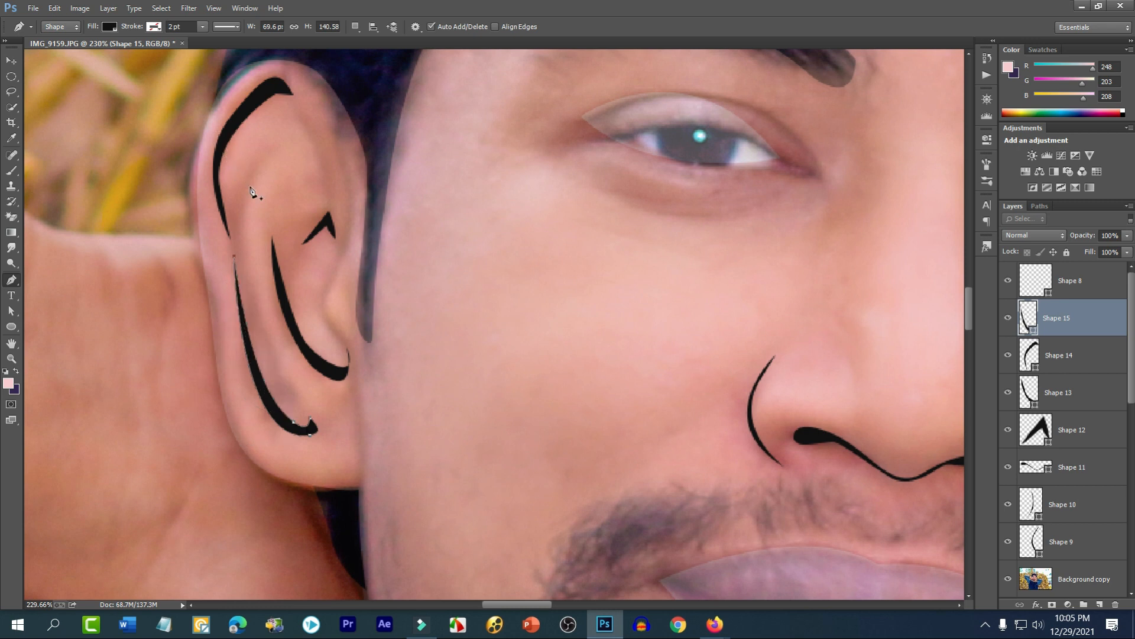
{"action": "left_click", "coordinate": [16, 61]}
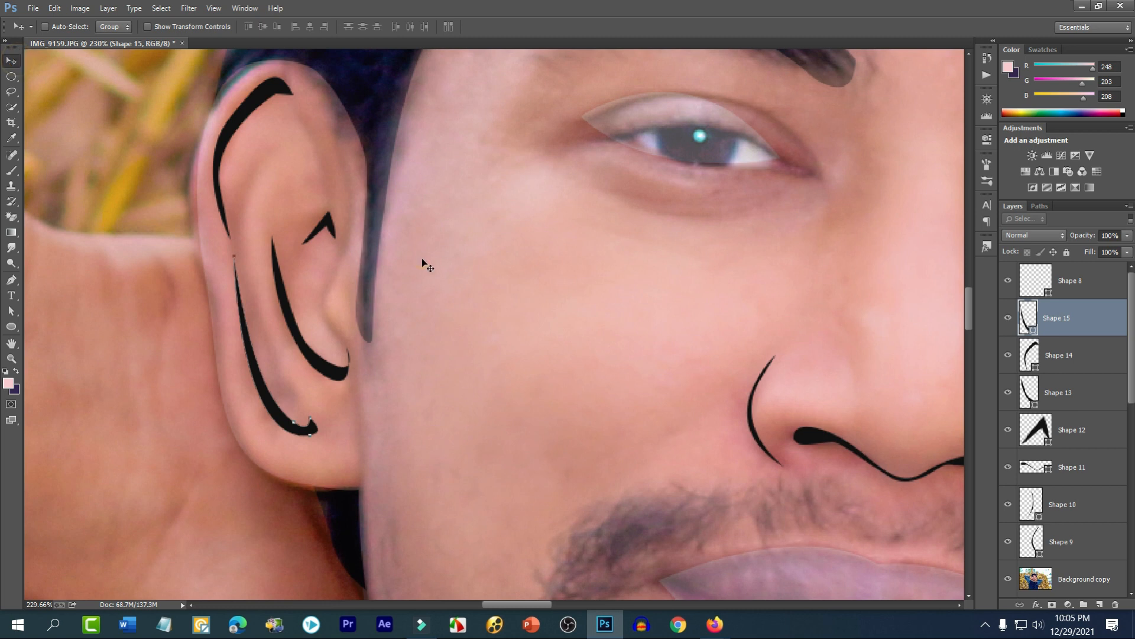
- Trace a thin wavy black line along the front inner edge of the left-hand ear, meeting the inner hooked curve
{"action": "scroll", "coordinate": [331, 266], "scroll_direction": "up", "scroll_amount": 3}
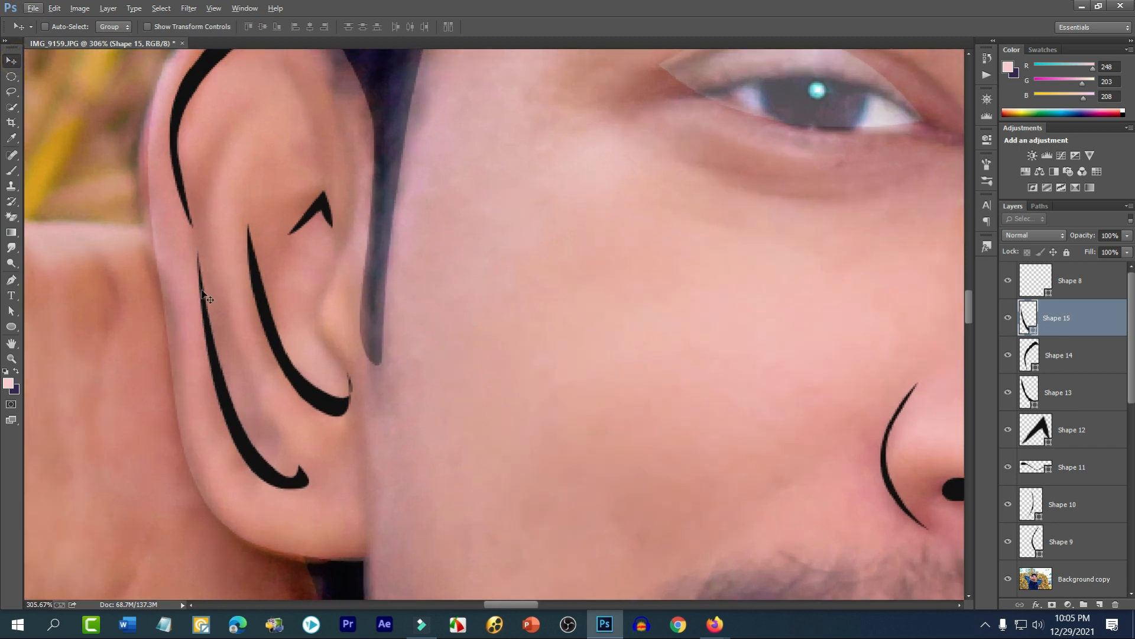
{"action": "left_click", "coordinate": [20, 279]}
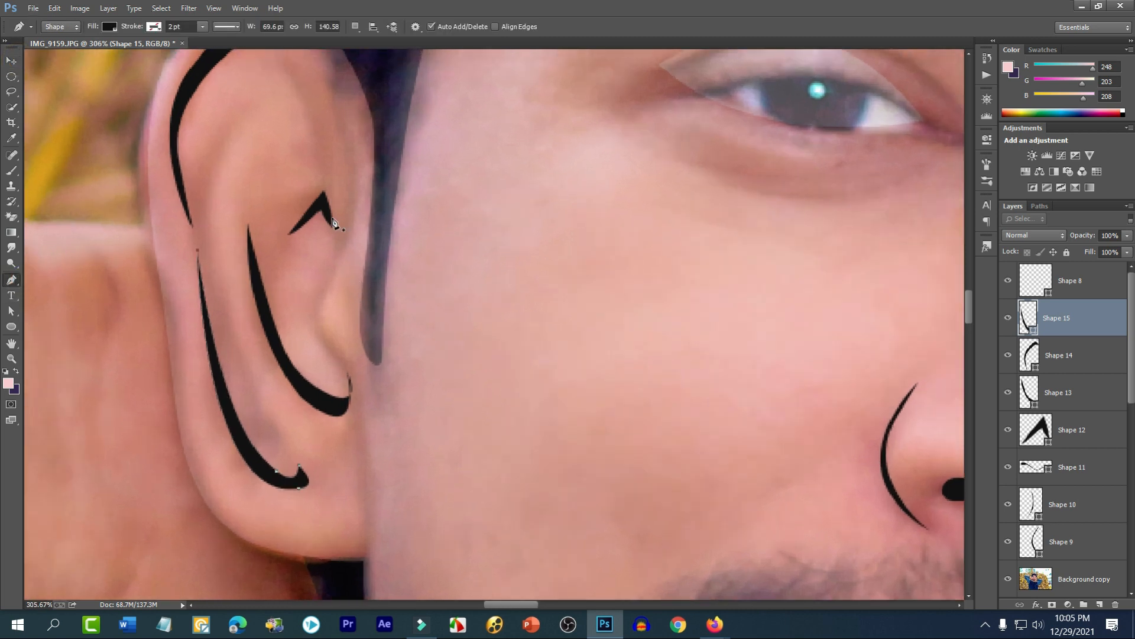
{"action": "left_click", "coordinate": [338, 112]}
{"action": "left_click_drag", "start_coordinate": [335, 257], "coordinate": [303, 310]}
{"action": "left_click_drag", "start_coordinate": [336, 353], "coordinate": [358, 370]}
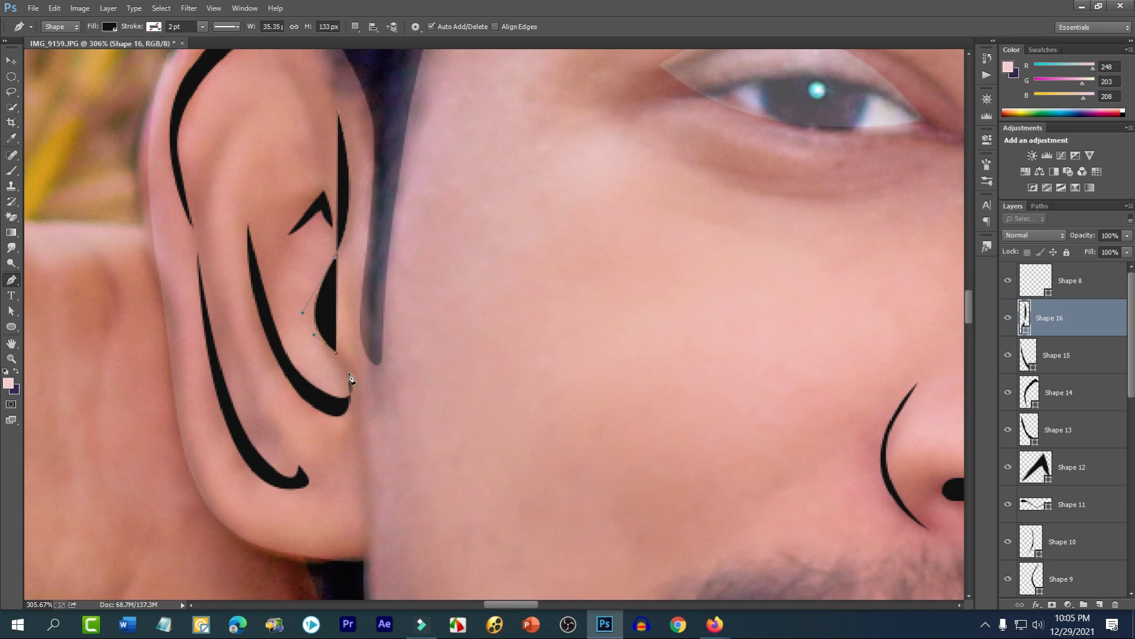
{"action": "left_click", "coordinate": [349, 372]}
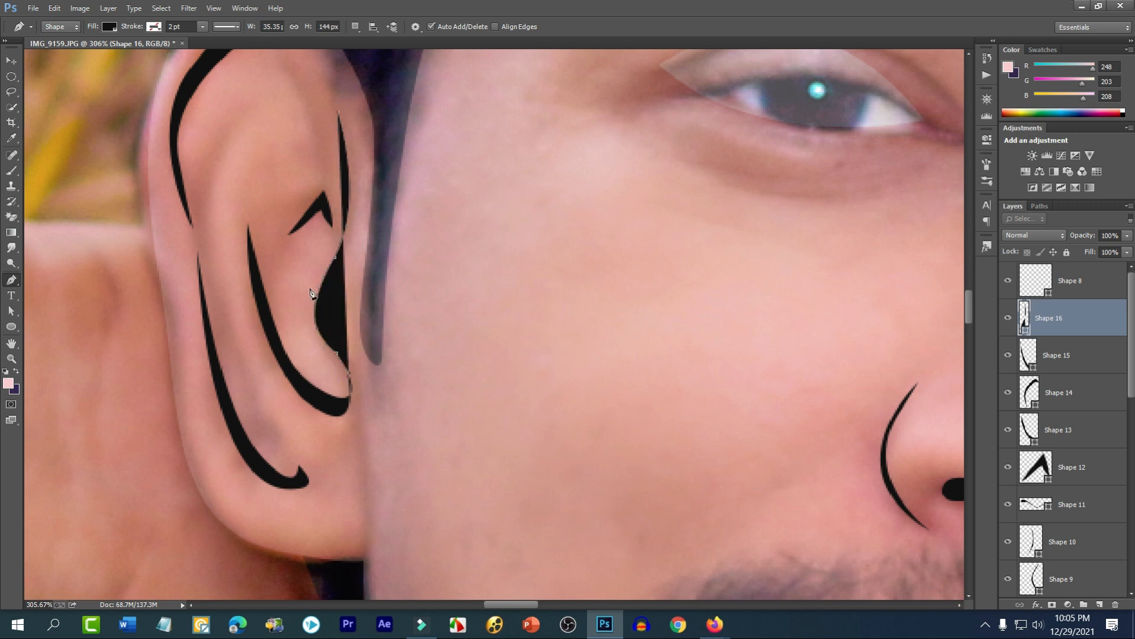
{"action": "left_click", "coordinate": [325, 315]}
{"action": "left_click_drag", "start_coordinate": [322, 293], "coordinate": [325, 293]}
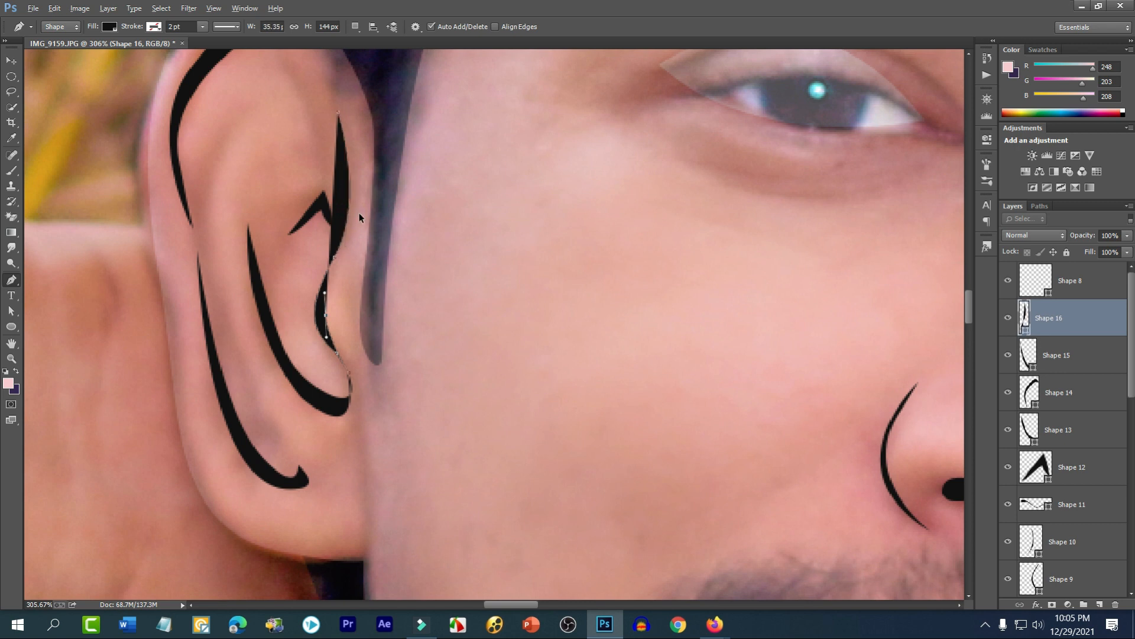
{"action": "left_click_drag", "start_coordinate": [353, 212], "coordinate": [357, 175]}
{"action": "left_click", "coordinate": [338, 111]}
{"action": "left_click", "coordinate": [11, 61]}
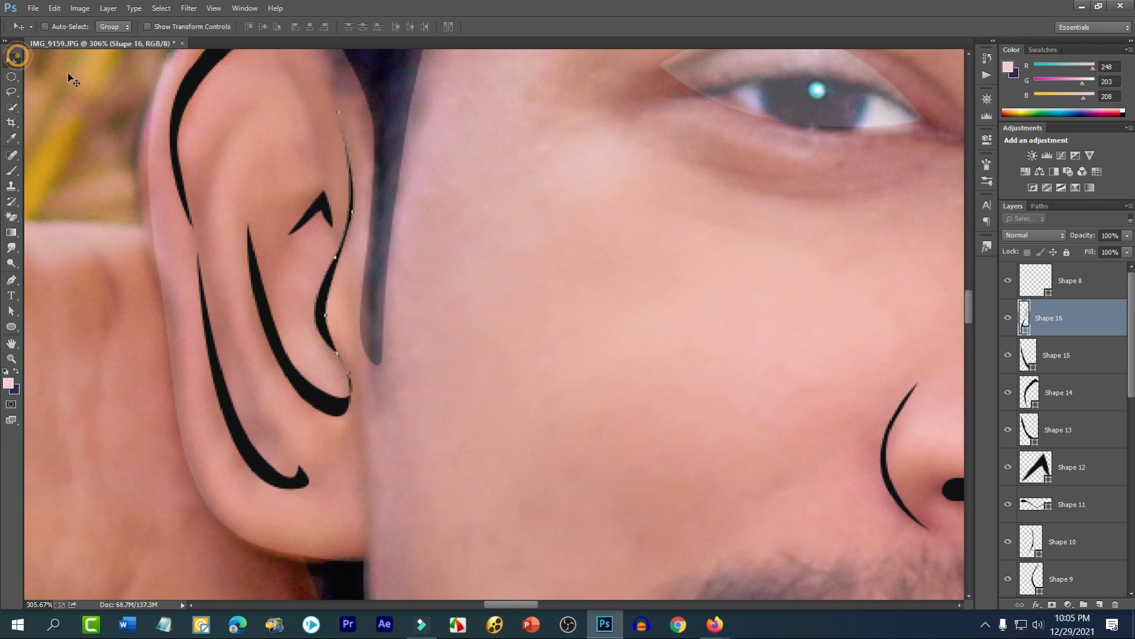
- Hide the duplicated photo to examine the ear lines on the flat face, and show the photo again
{"action": "scroll", "coordinate": [293, 266], "scroll_direction": "down", "scroll_amount": 5}
{"action": "scroll", "coordinate": [293, 269], "scroll_direction": "down", "scroll_amount": 2}
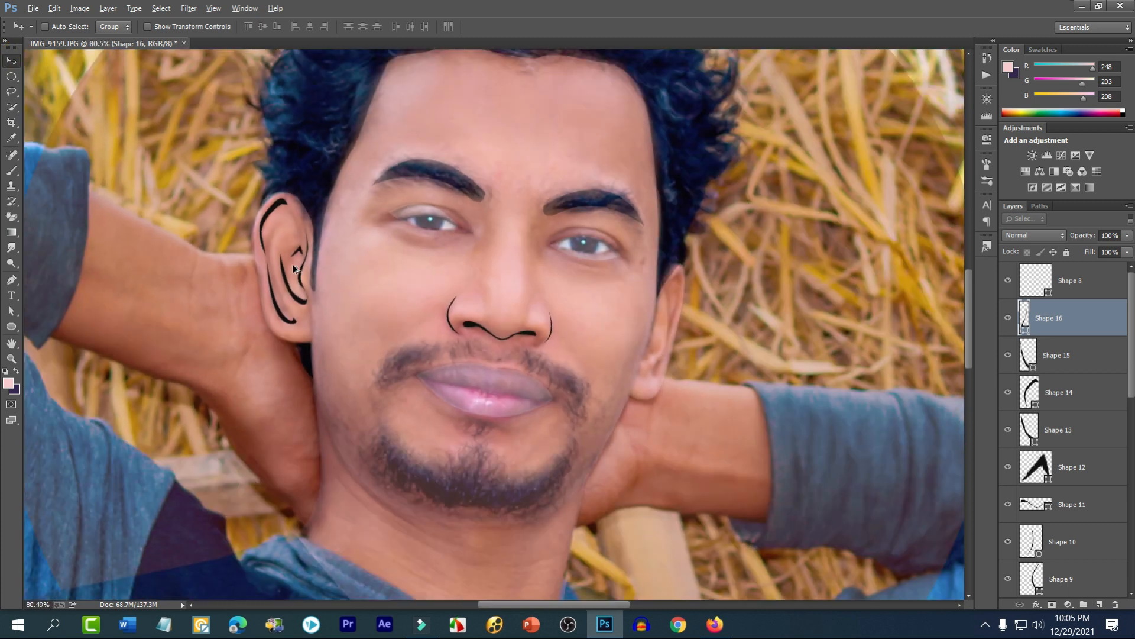
{"action": "scroll", "coordinate": [1029, 497], "scroll_direction": "down", "scroll_amount": 3}
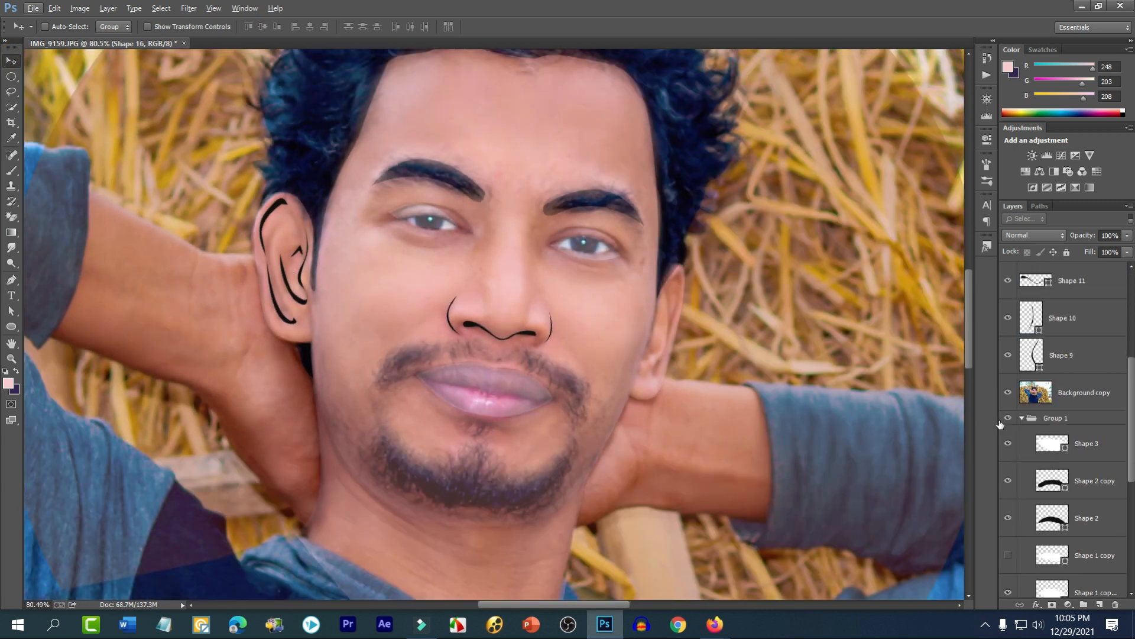
{"action": "left_click", "coordinate": [1008, 392]}
{"action": "scroll", "coordinate": [571, 385], "scroll_direction": "down", "scroll_amount": 2}
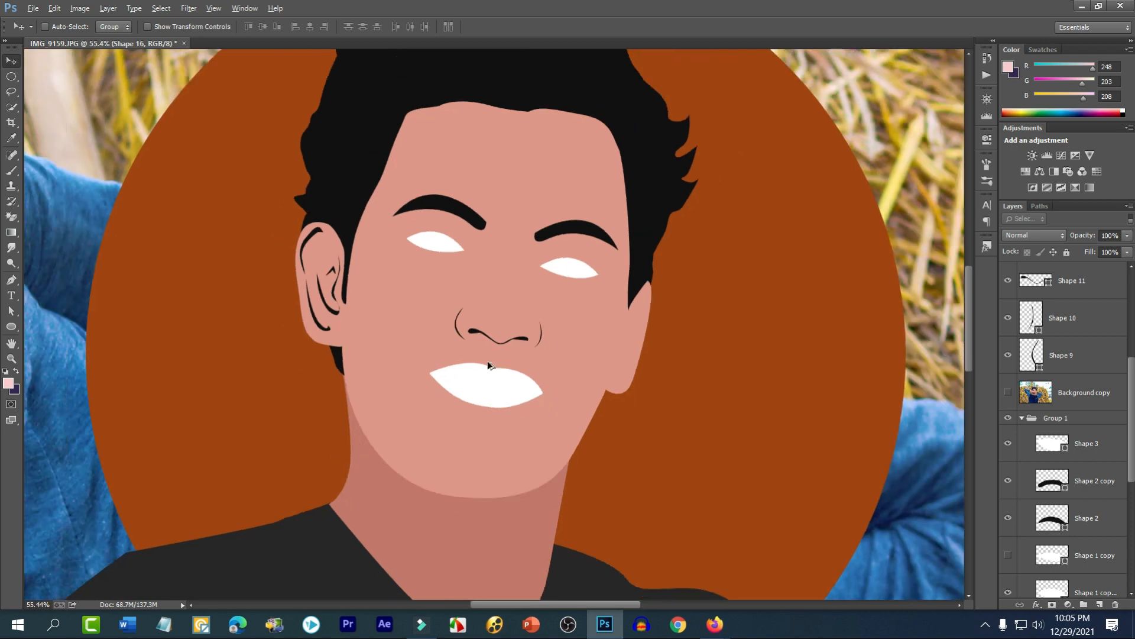
{"action": "scroll", "coordinate": [571, 385], "scroll_direction": "up", "scroll_amount": 2}
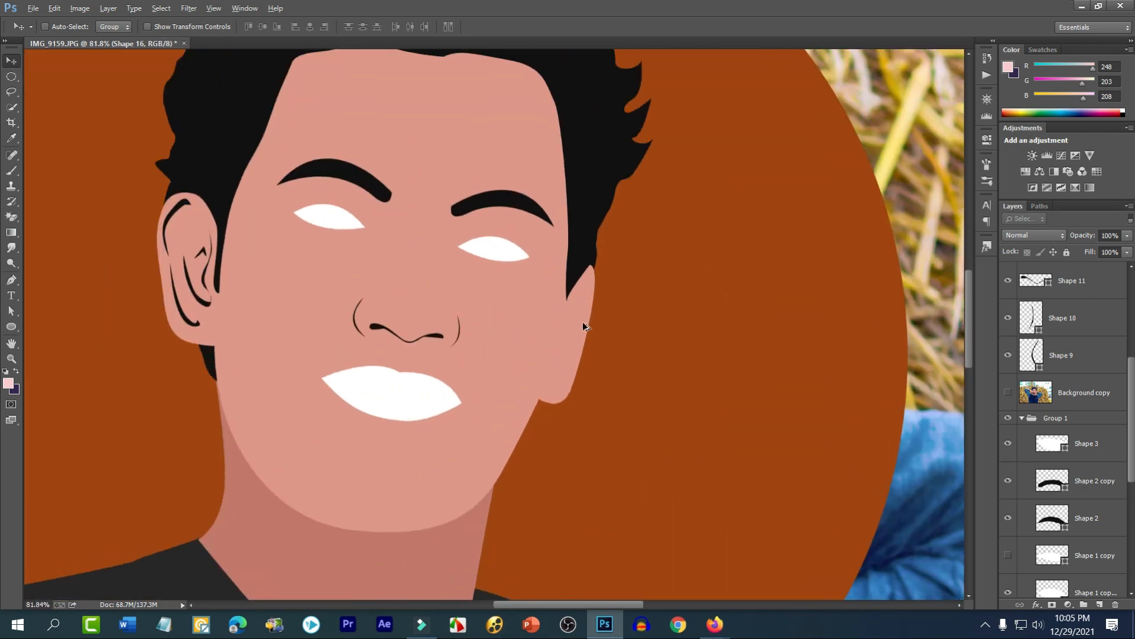
{"action": "scroll", "coordinate": [583, 321], "scroll_direction": "up", "scroll_amount": 1}
{"action": "left_click", "coordinate": [1007, 392]}
- Trace a narrow V-shaped black line with a hooked upper end along the inner folds of the right-hand ear
{"action": "scroll", "coordinate": [555, 324], "scroll_direction": "up", "scroll_amount": 2}
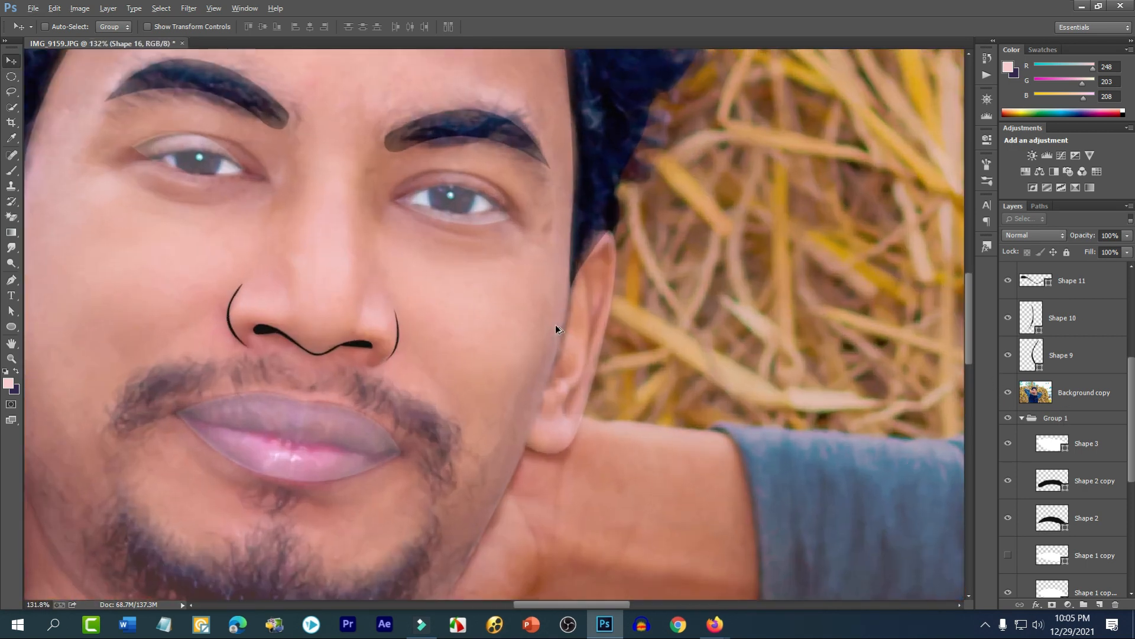
{"action": "scroll", "coordinate": [622, 328], "scroll_direction": "up", "scroll_amount": 2}
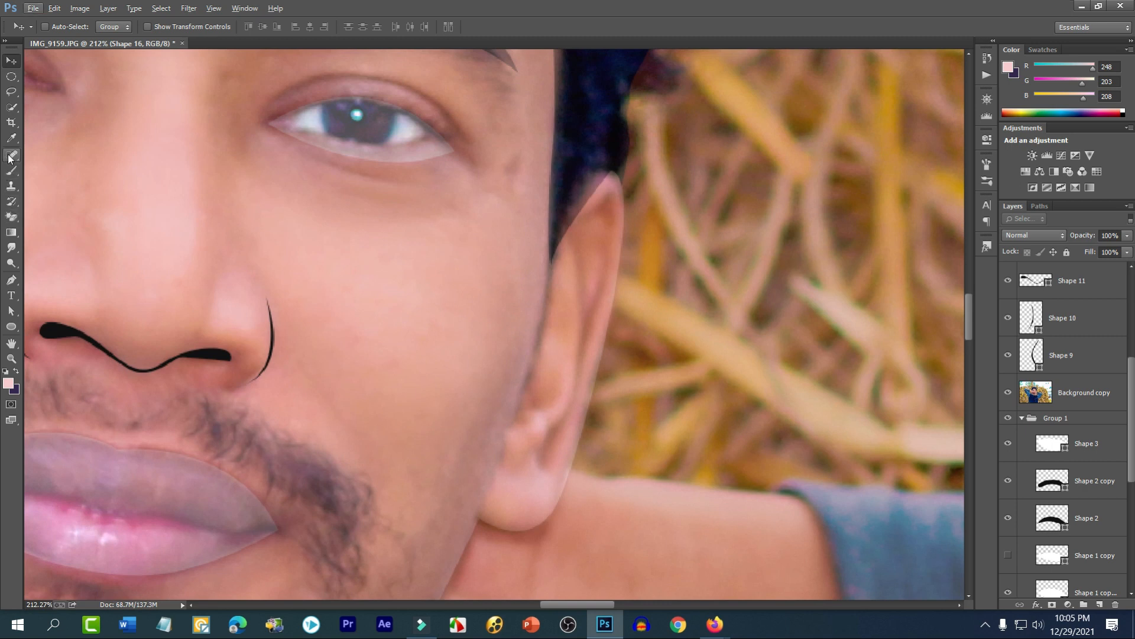
{"action": "left_click", "coordinate": [11, 280]}
{"action": "scroll", "coordinate": [591, 364], "scroll_direction": "up", "scroll_amount": 1}
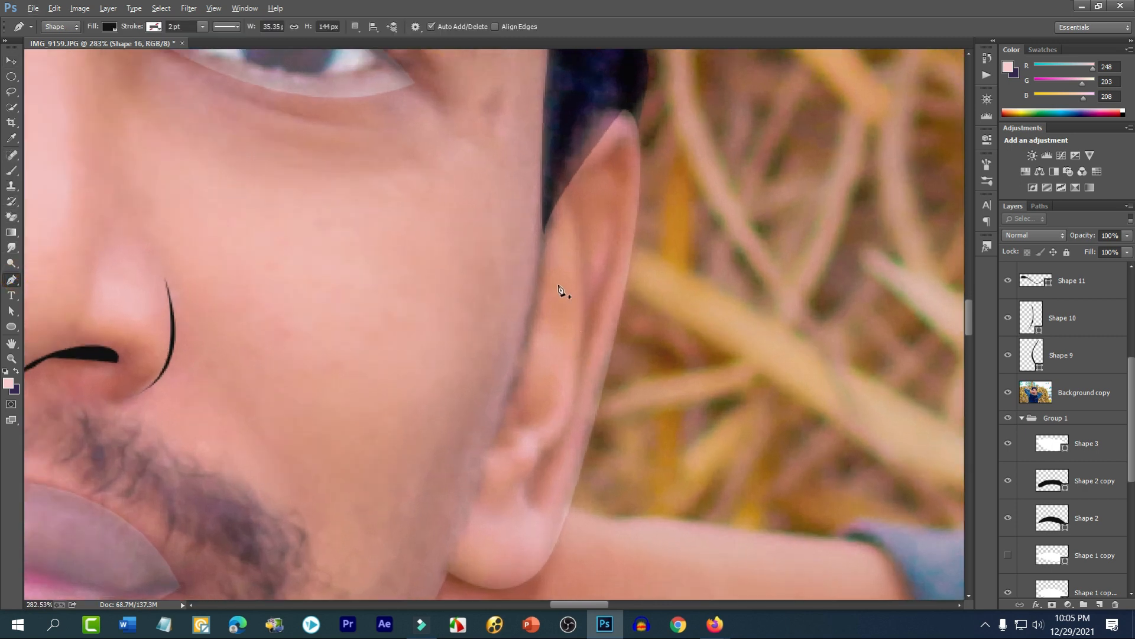
{"action": "left_click", "coordinate": [572, 203]}
{"action": "left_click_drag", "start_coordinate": [573, 374], "coordinate": [570, 411]}
{"action": "left_click_drag", "start_coordinate": [601, 290], "coordinate": [615, 253]}
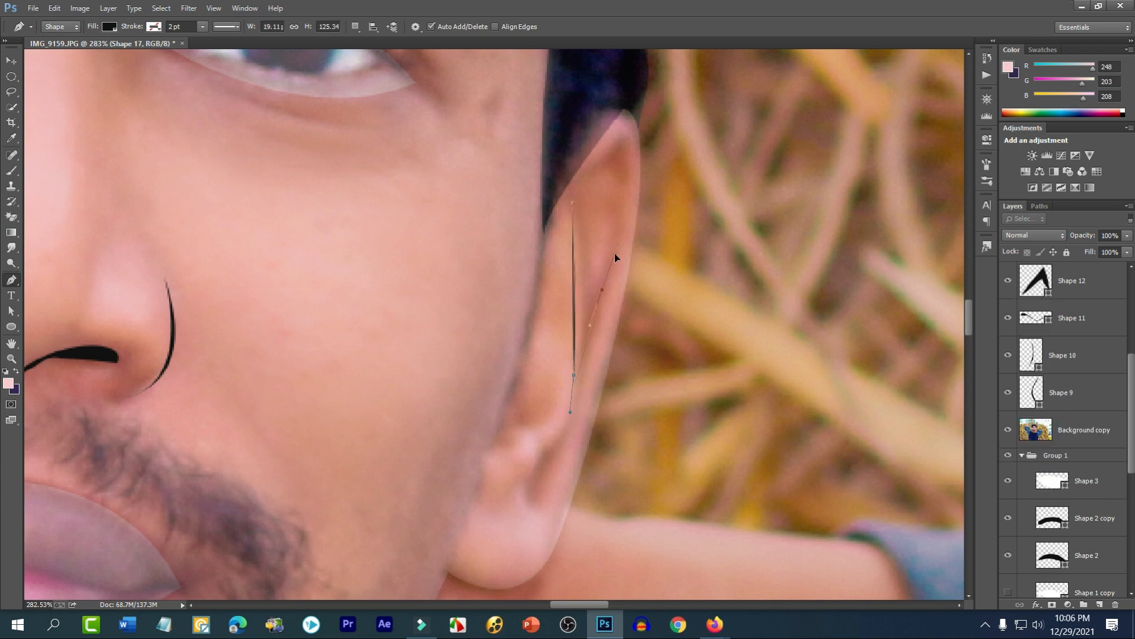
{"action": "left_click_drag", "start_coordinate": [620, 173], "coordinate": [625, 144]}
{"action": "left_click_drag", "start_coordinate": [614, 247], "coordinate": [610, 280]}
{"action": "scroll", "coordinate": [611, 162], "scroll_direction": "up", "scroll_amount": 3}
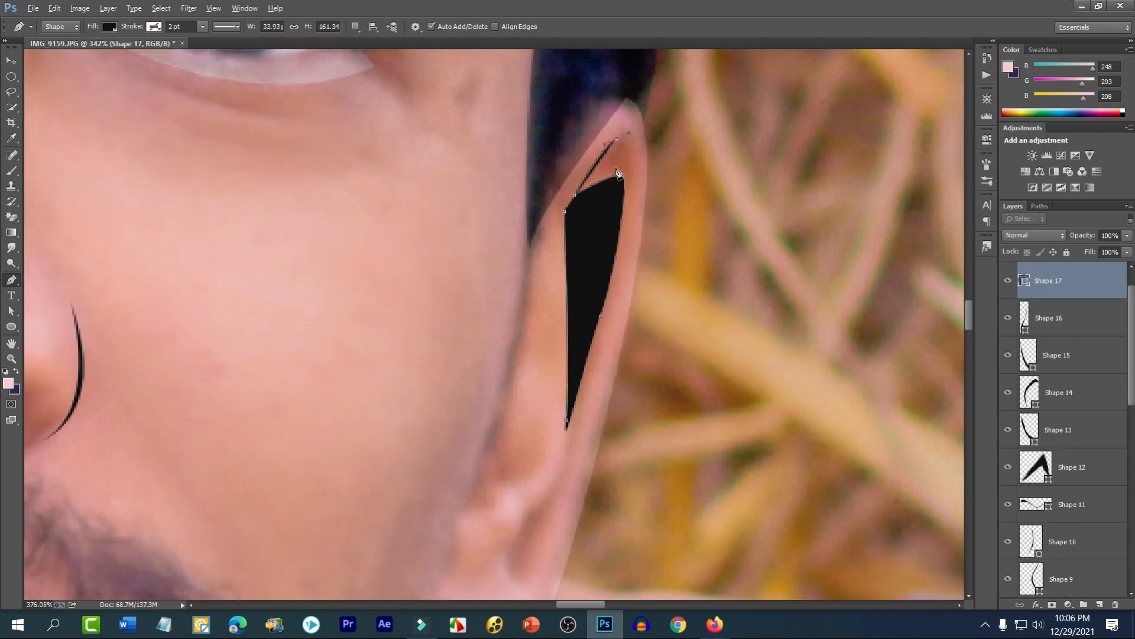
{"action": "left_click_drag", "start_coordinate": [626, 250], "coordinate": [627, 250]}
{"action": "left_click", "coordinate": [564, 460]}
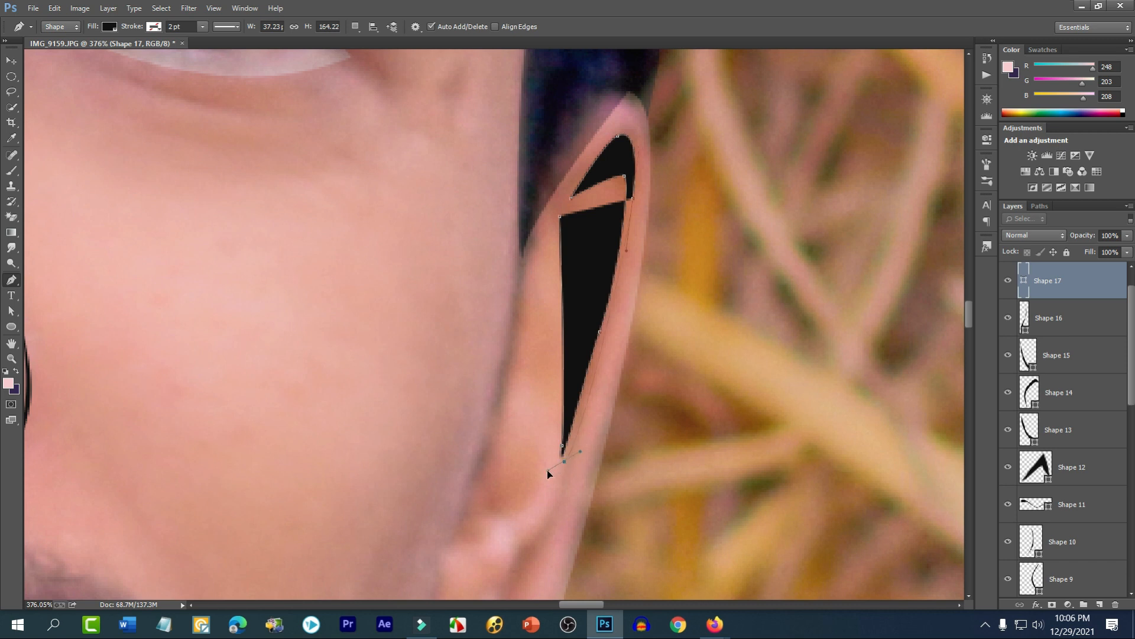
{"action": "left_click_drag", "start_coordinate": [525, 550], "coordinate": [525, 550]}
{"action": "left_click", "coordinate": [564, 462]}
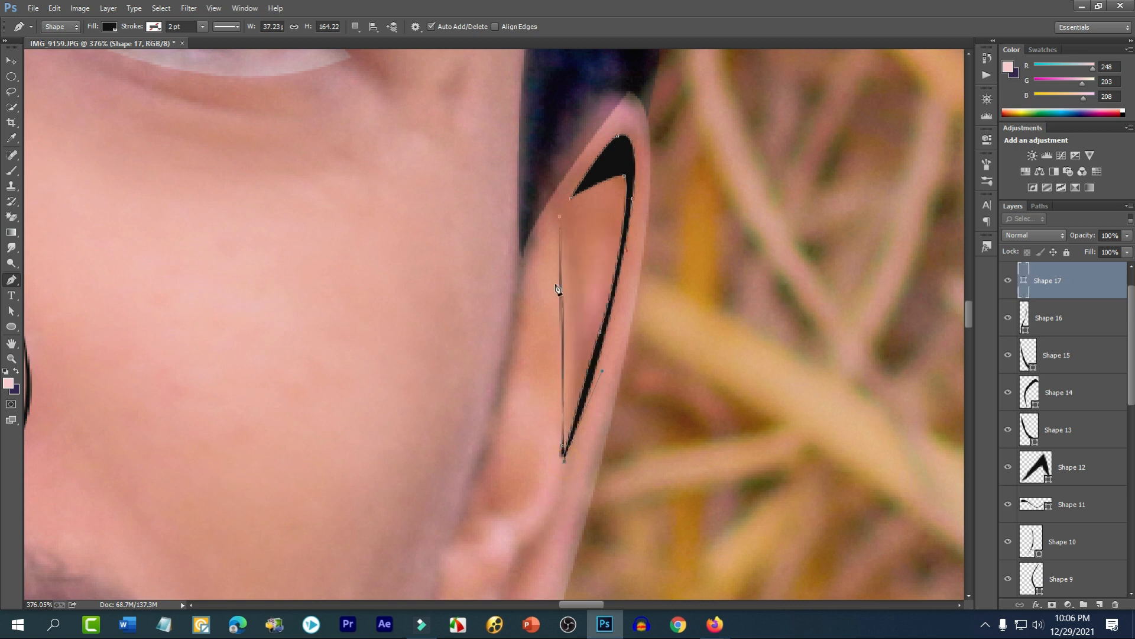
{"action": "left_click_drag", "start_coordinate": [523, 208], "coordinate": [524, 207]}
{"action": "scroll", "coordinate": [575, 325], "scroll_direction": "down", "scroll_amount": 2}
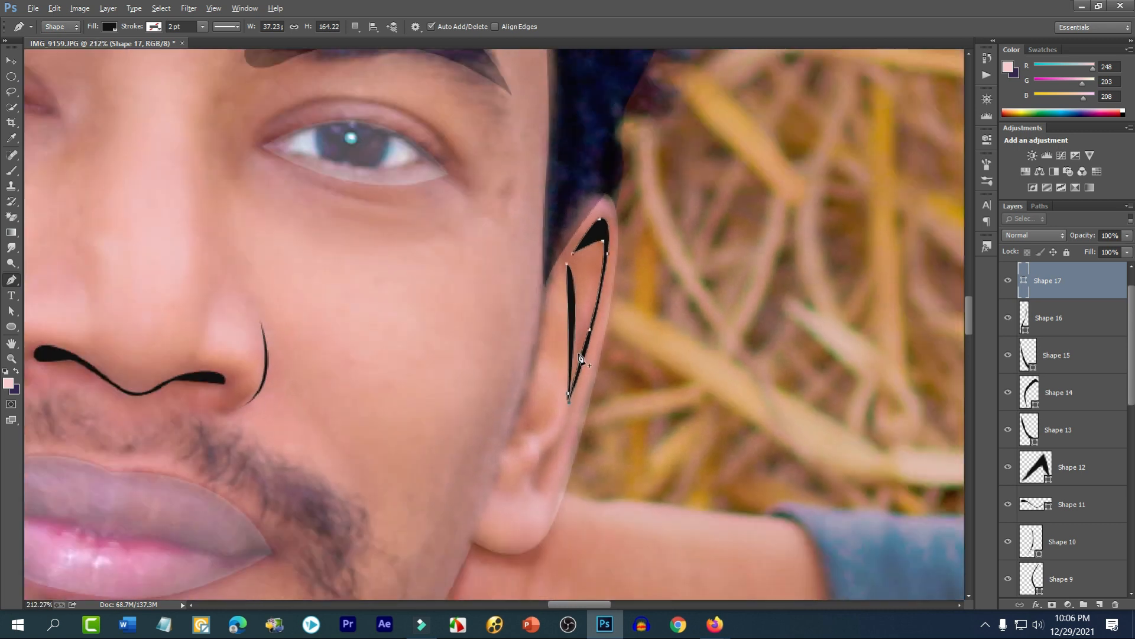
- Trace a small black teardrop above the lobe of the right-hand ear with the Pen tool
{"action": "scroll", "coordinate": [565, 497], "scroll_direction": "up", "scroll_amount": 2}
{"action": "left_click", "coordinate": [571, 363]}
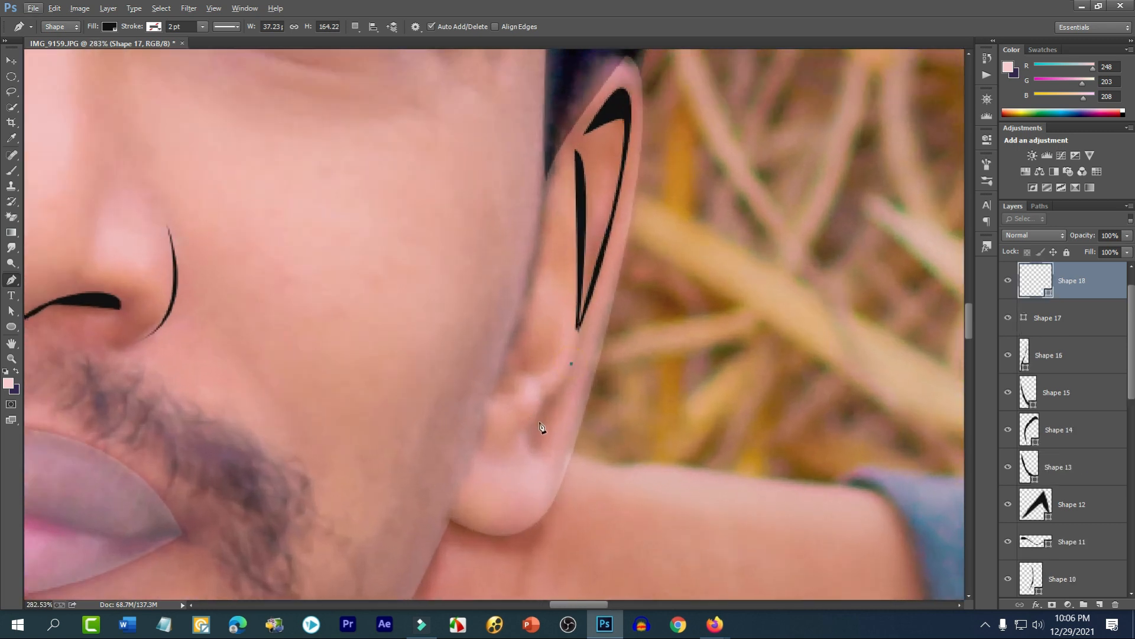
{"action": "left_click", "coordinate": [535, 441]}
{"action": "left_click_drag", "start_coordinate": [536, 467], "coordinate": [536, 464]}
{"action": "left_click_drag", "start_coordinate": [565, 302], "coordinate": [576, 289]}
- Trace a small curved black wedge beside the teardrop, near the face edge of the right-hand ear
{"action": "left_click", "coordinate": [548, 328]}
{"action": "left_click_drag", "start_coordinate": [519, 348], "coordinate": [519, 319]}
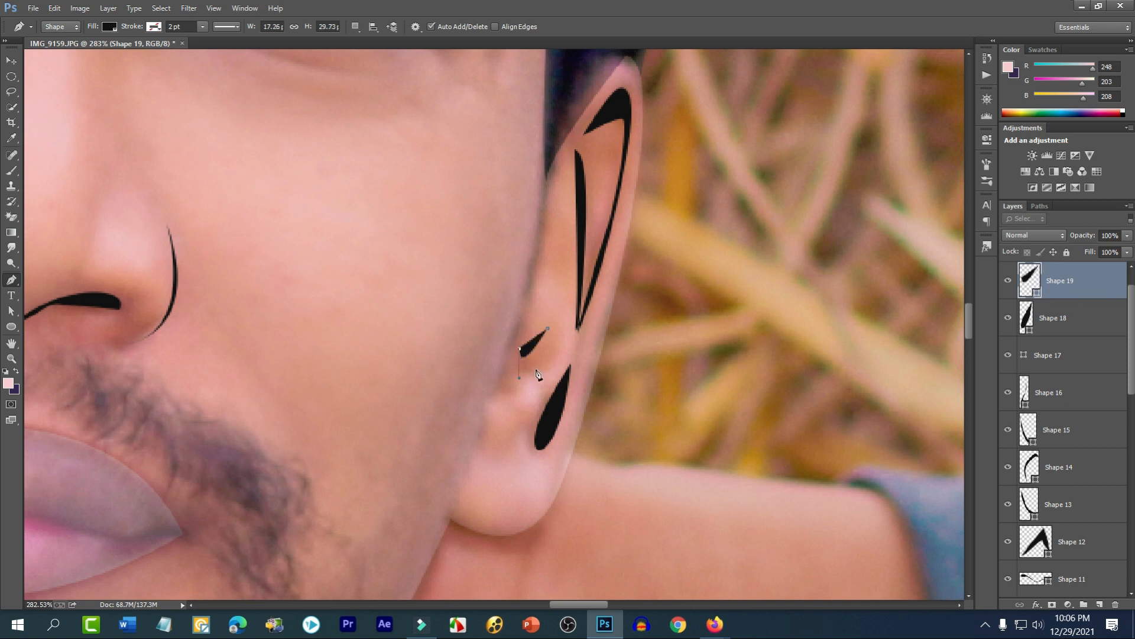
{"action": "left_click_drag", "start_coordinate": [549, 363], "coordinate": [569, 336]}
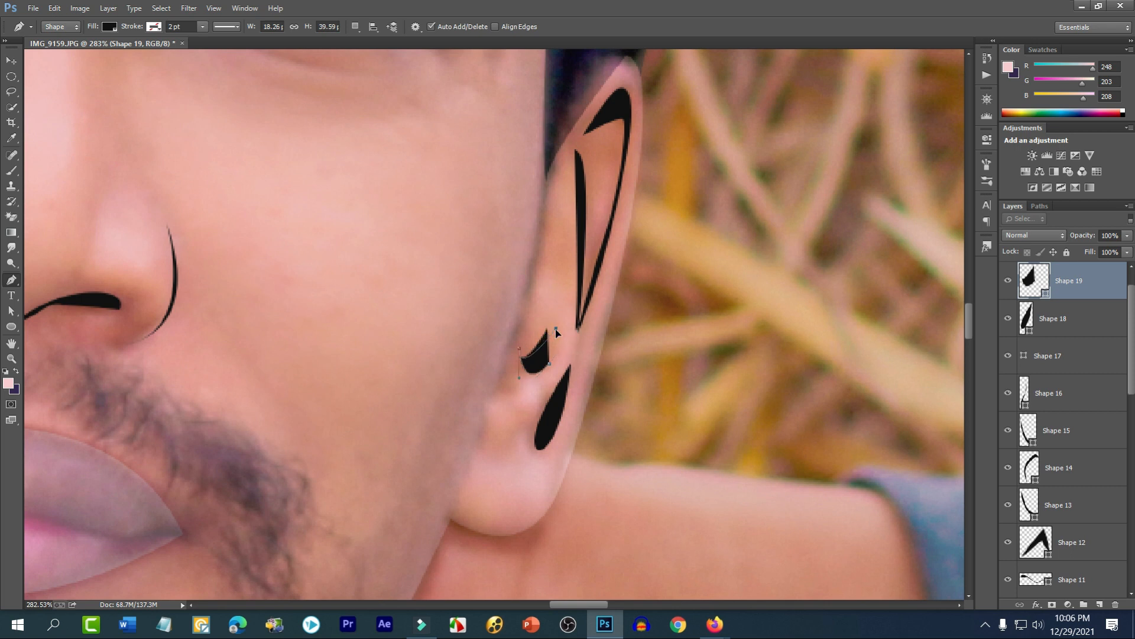
{"action": "left_click", "coordinate": [557, 328]}
{"action": "left_click", "coordinate": [549, 363], "text": "ctrl"}
{"action": "left_click", "coordinate": [549, 363], "text": "alt"}
{"action": "left_click", "coordinate": [558, 328]}
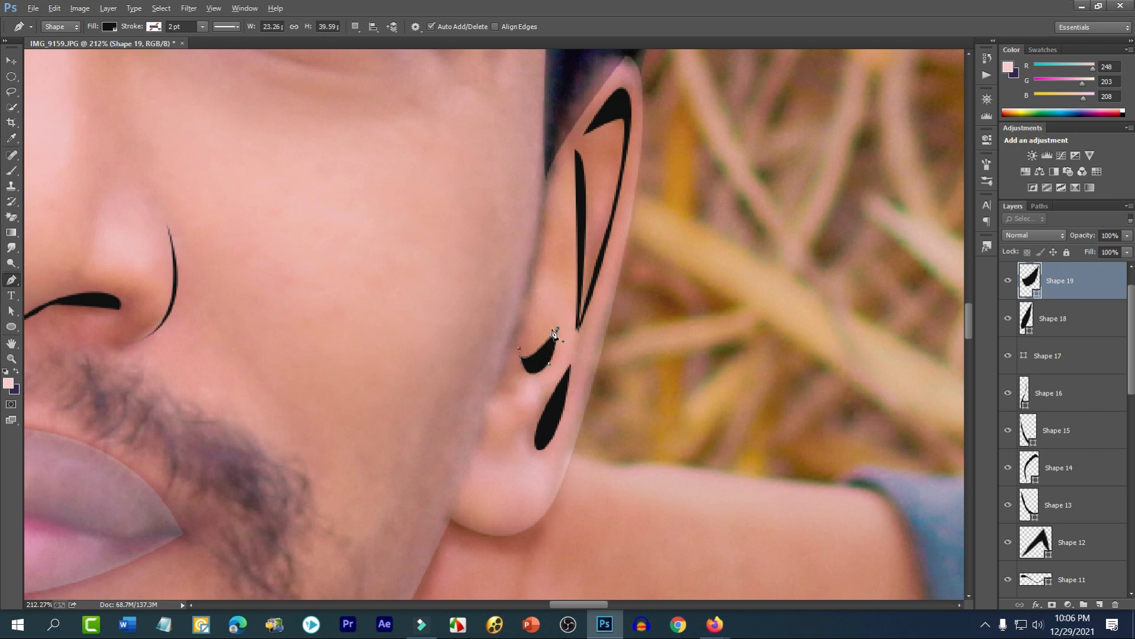
- Hide the duplicated photo and examine the whole flat avatar with both detailed ears
{"action": "scroll", "coordinate": [558, 320], "scroll_direction": "down", "scroll_amount": 8}
{"action": "left_click", "coordinate": [12, 61]}
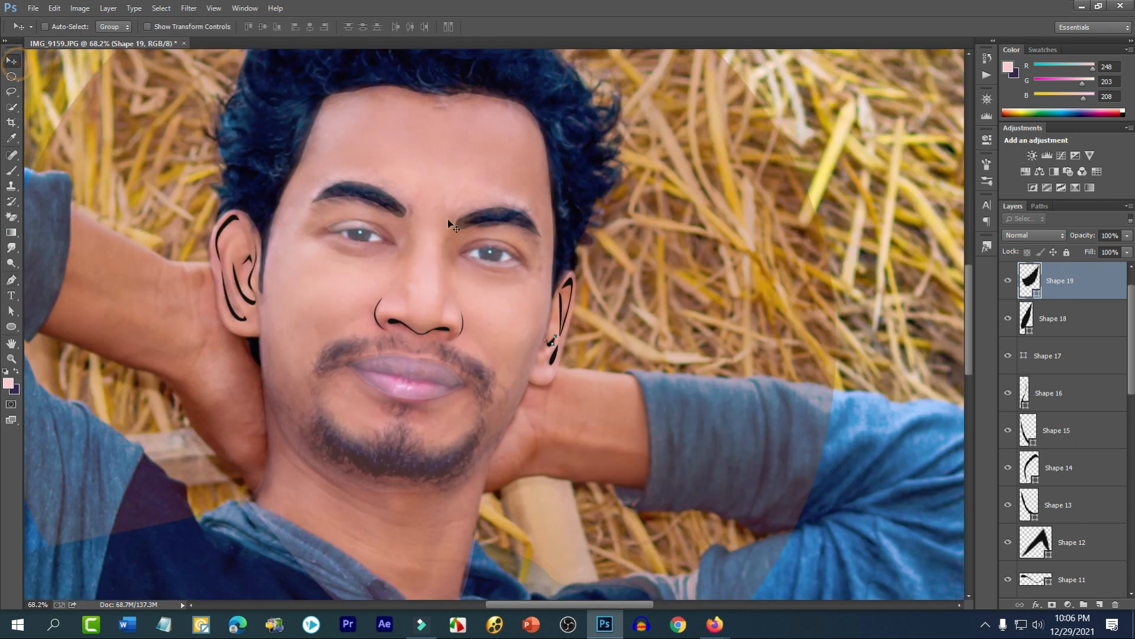
{"action": "scroll", "coordinate": [1018, 435], "scroll_direction": "down", "scroll_amount": 6}
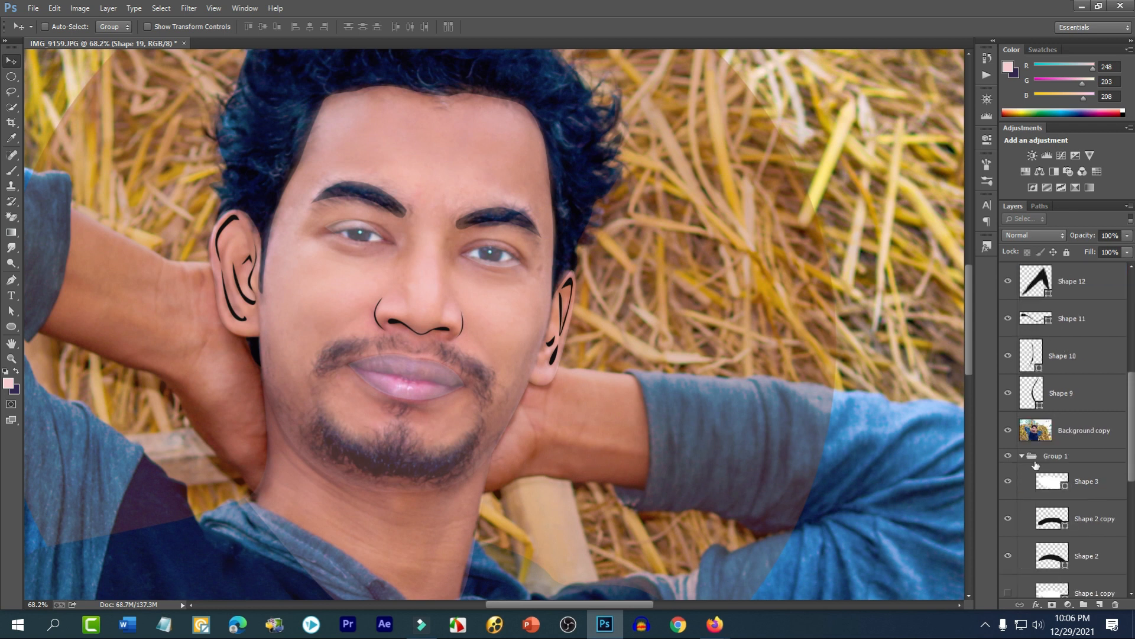
{"action": "left_click", "coordinate": [1008, 354]}
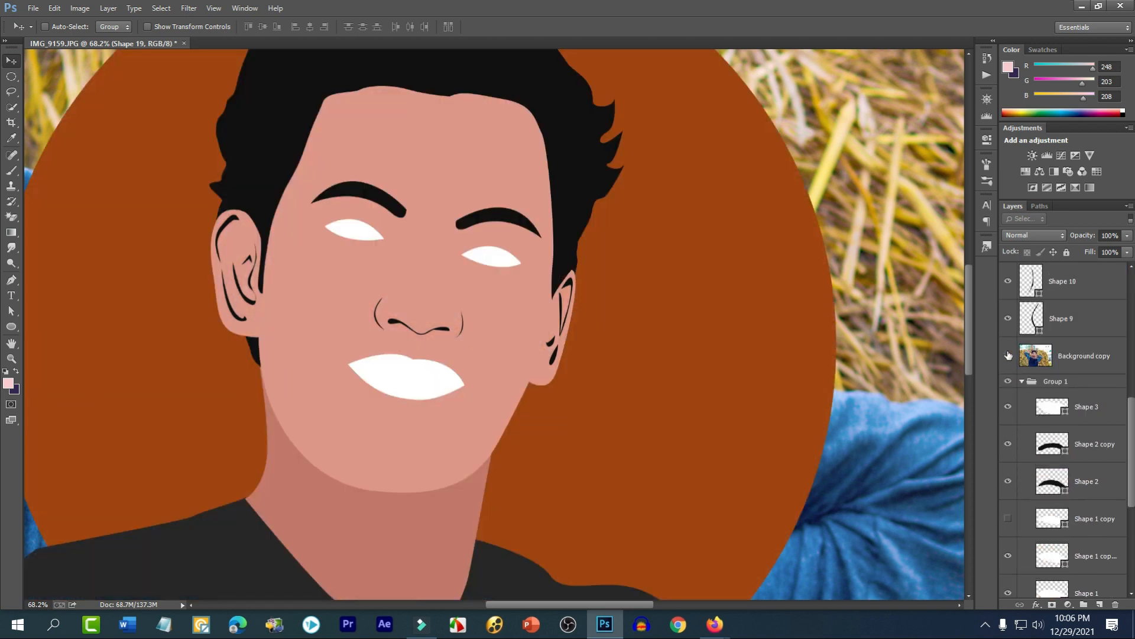
{"action": "scroll", "coordinate": [644, 352], "scroll_direction": "down", "scroll_amount": 4}
{"action": "scroll", "coordinate": [635, 372], "scroll_direction": "up", "scroll_amount": 3}
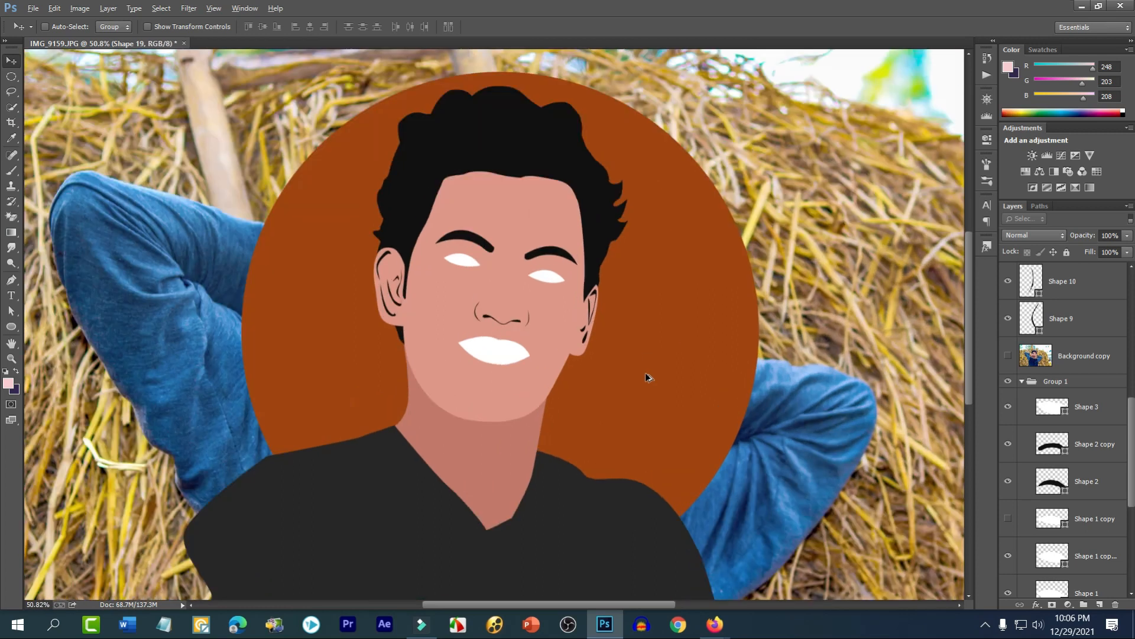
{"action": "scroll", "coordinate": [648, 370], "scroll_direction": "down", "scroll_amount": 2}
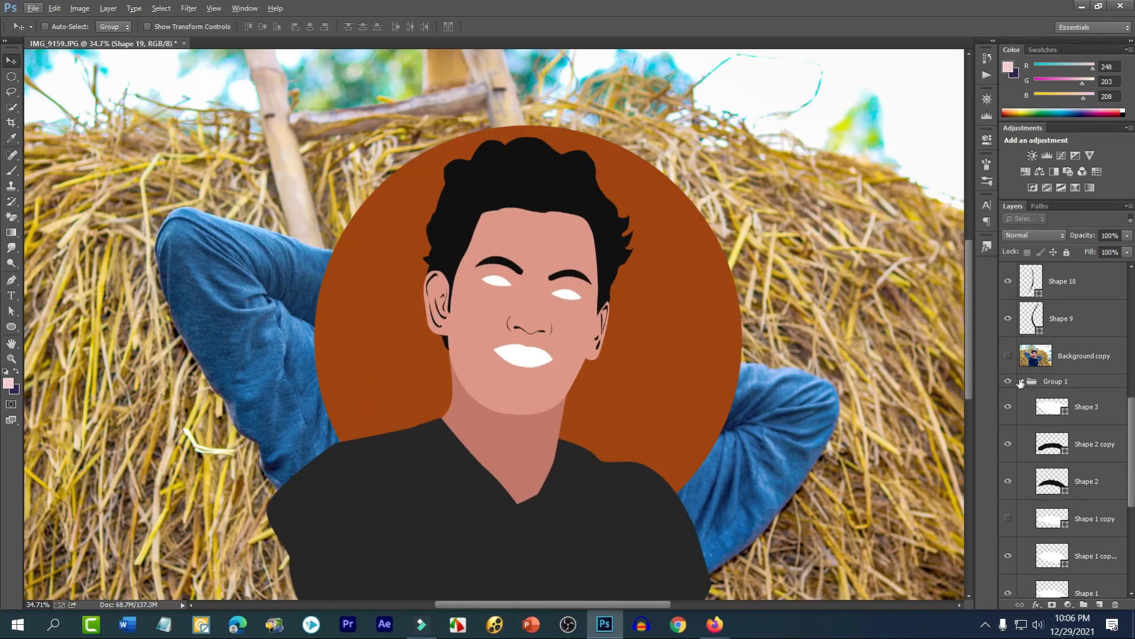
- Select the Background layer and hide the original photo behind the brown circle
{"action": "scroll", "coordinate": [1072, 514], "scroll_direction": "down", "scroll_amount": 5}
{"action": "scroll", "coordinate": [1065, 520], "scroll_direction": "down", "scroll_amount": 1}
{"action": "left_click", "coordinate": [1009, 580]}
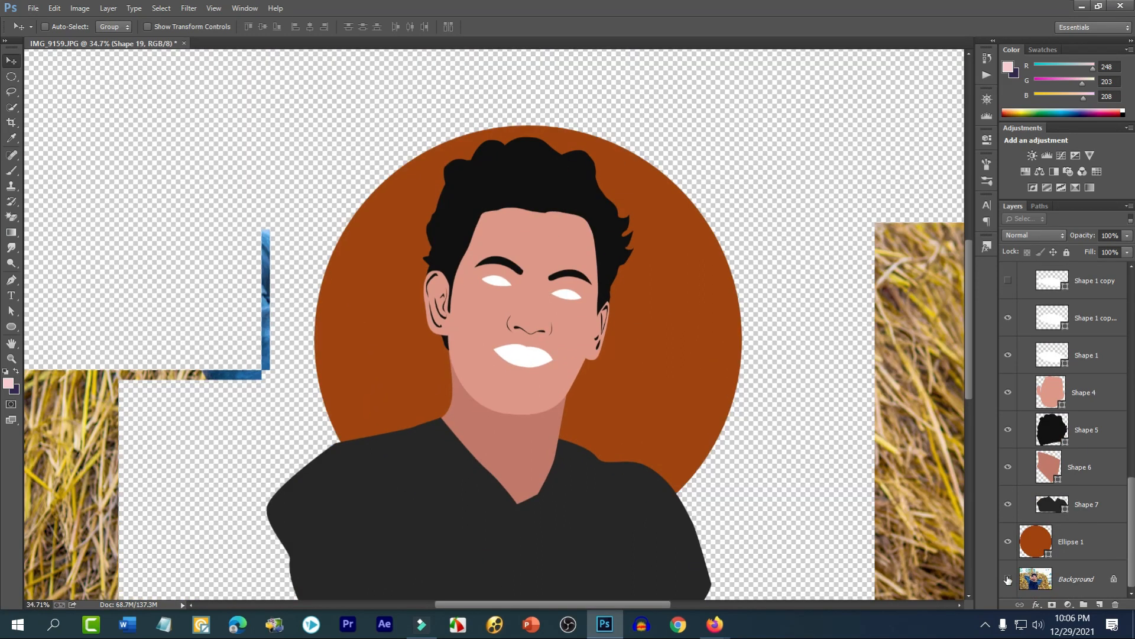
{"action": "scroll", "coordinate": [746, 427], "scroll_direction": "up", "scroll_amount": 1}
{"action": "key", "text": "alt"}
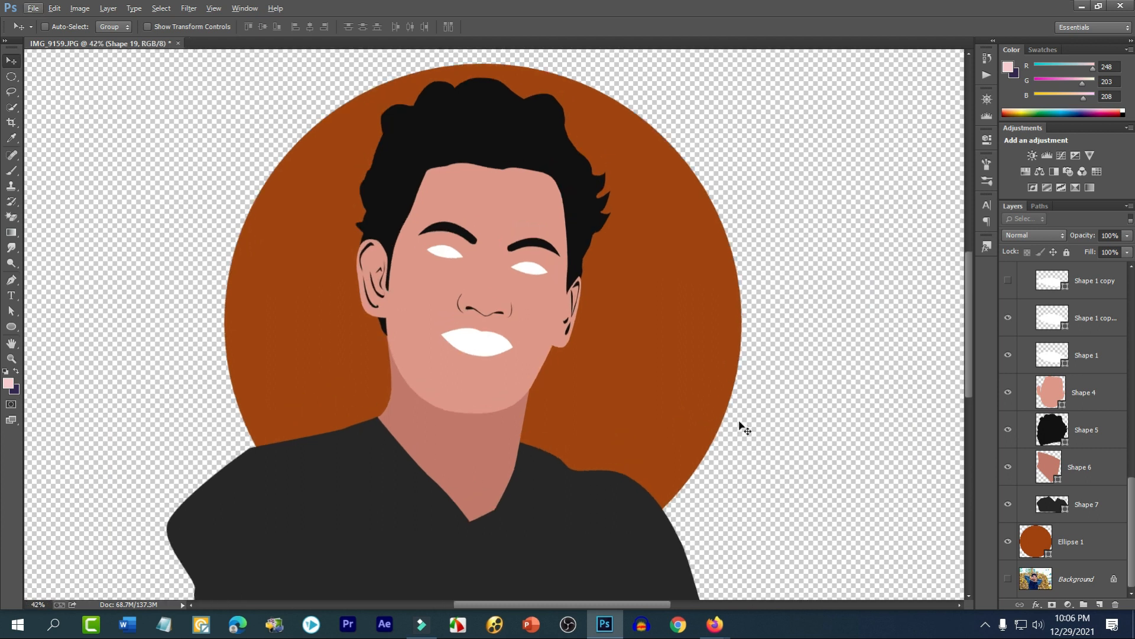
{"action": "scroll", "coordinate": [416, 328], "scroll_direction": "up", "scroll_amount": 2}
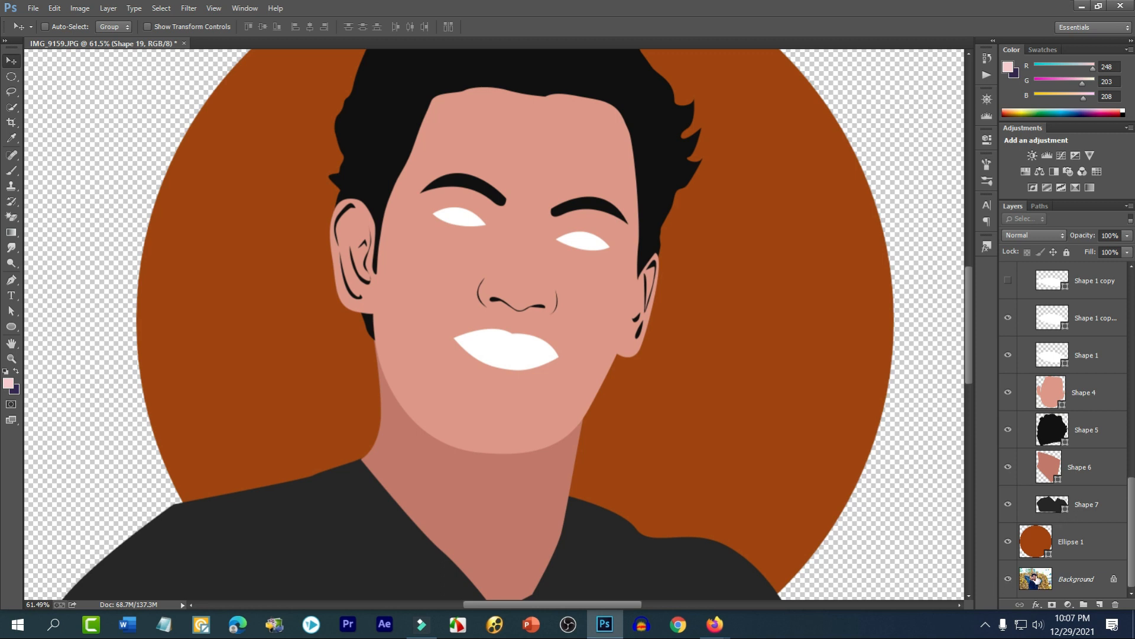
{"action": "left_click", "coordinate": [1052, 580]}
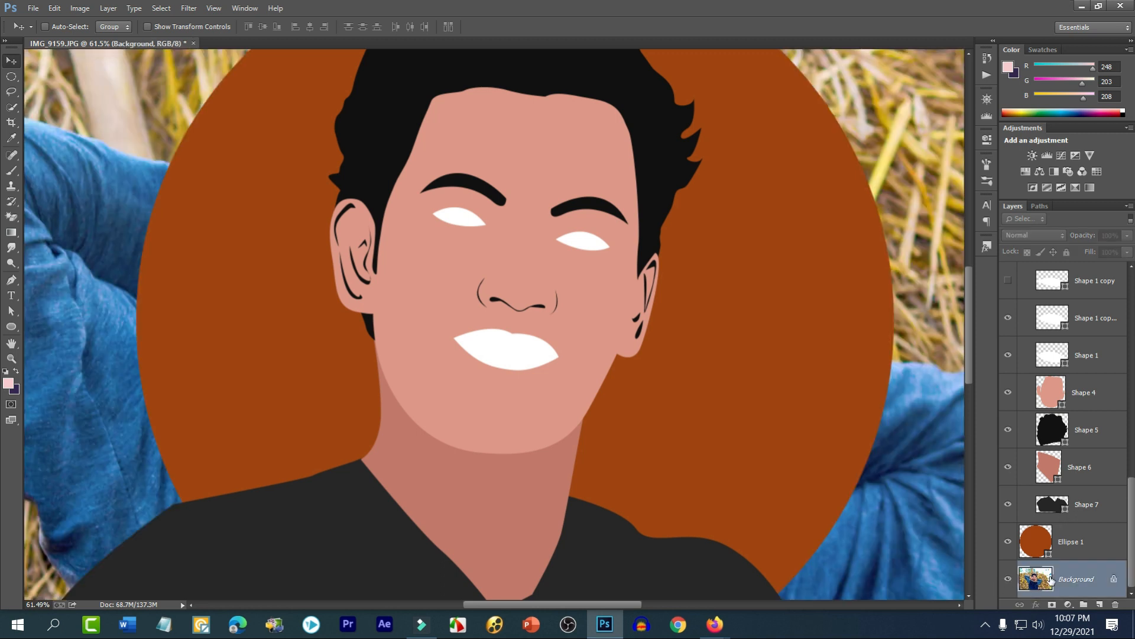
{"action": "left_click", "coordinate": [1007, 579]}
{"action": "left_click_drag", "start_coordinate": [1129, 532], "coordinate": [1128, 290]}
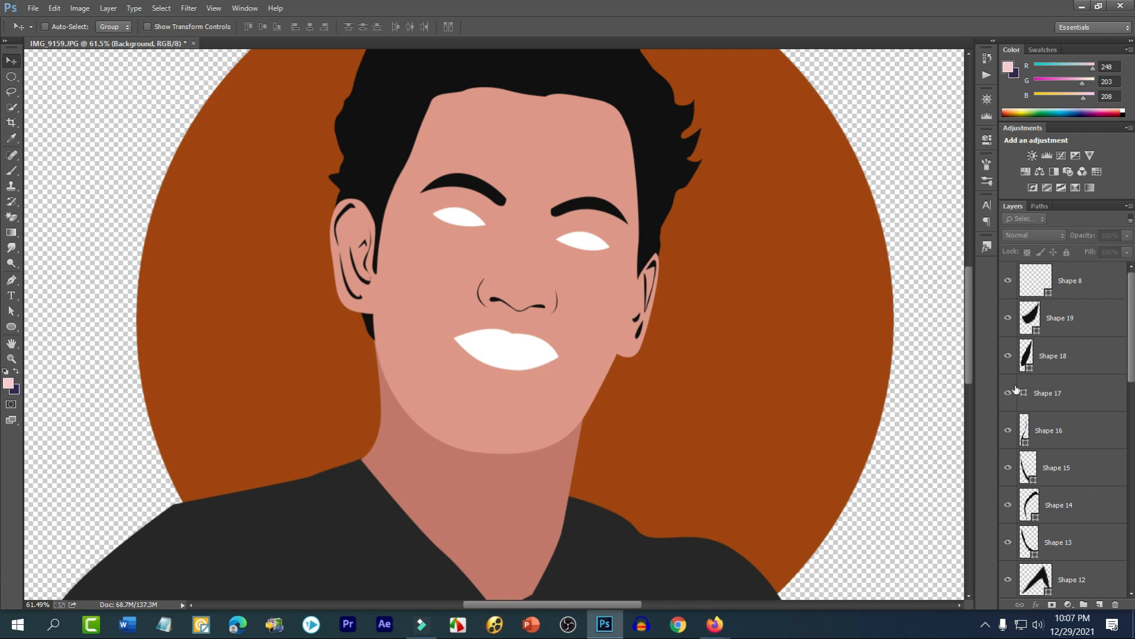
{"action": "scroll", "coordinate": [1032, 391], "scroll_direction": "down", "scroll_amount": 3}
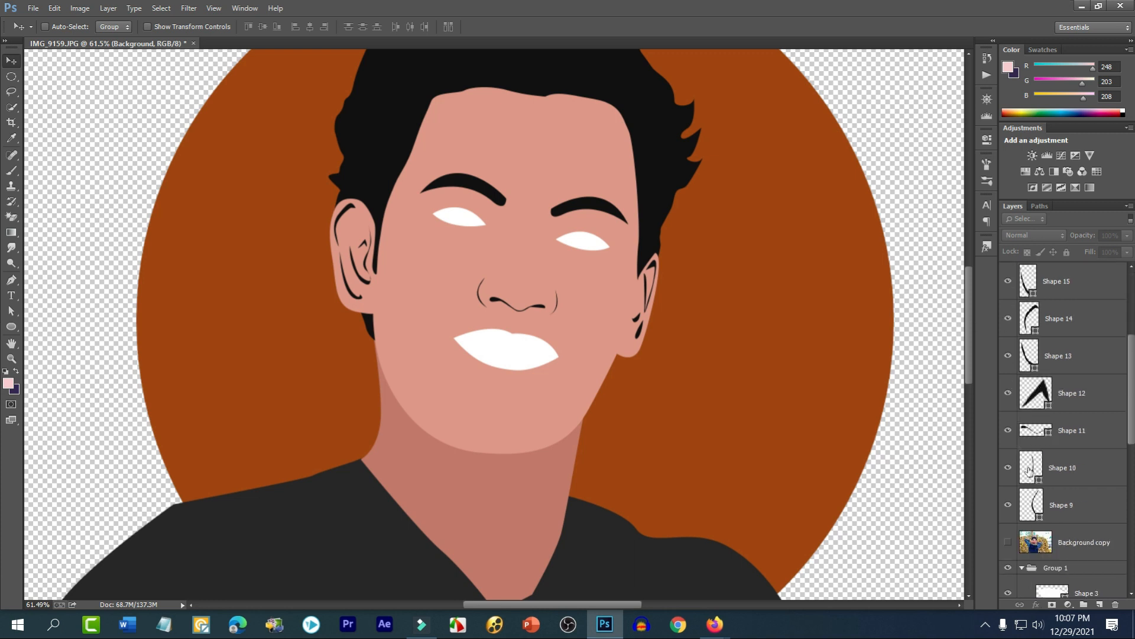
- Show the Background copy photo layer as a tracing reference for the mouth area
{"action": "left_click", "coordinate": [1007, 541]}
{"action": "scroll", "coordinate": [477, 446], "scroll_direction": "up", "scroll_amount": 5}
{"action": "scroll", "coordinate": [507, 326], "scroll_direction": "down", "scroll_amount": 5}
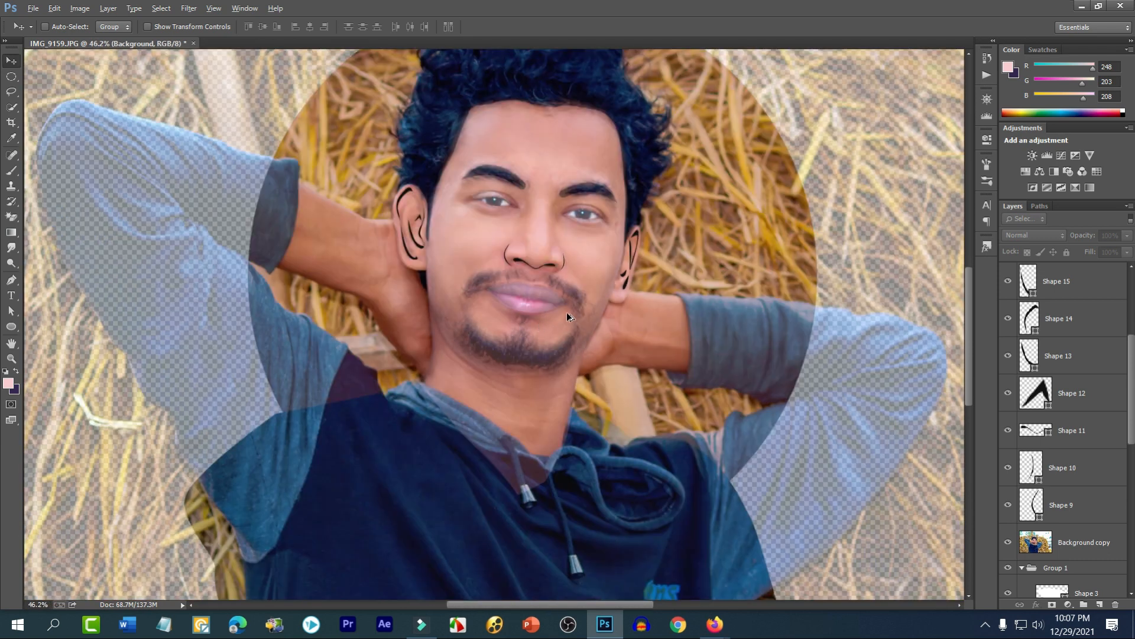
{"action": "scroll", "coordinate": [566, 312], "scroll_direction": "up", "scroll_amount": 4}
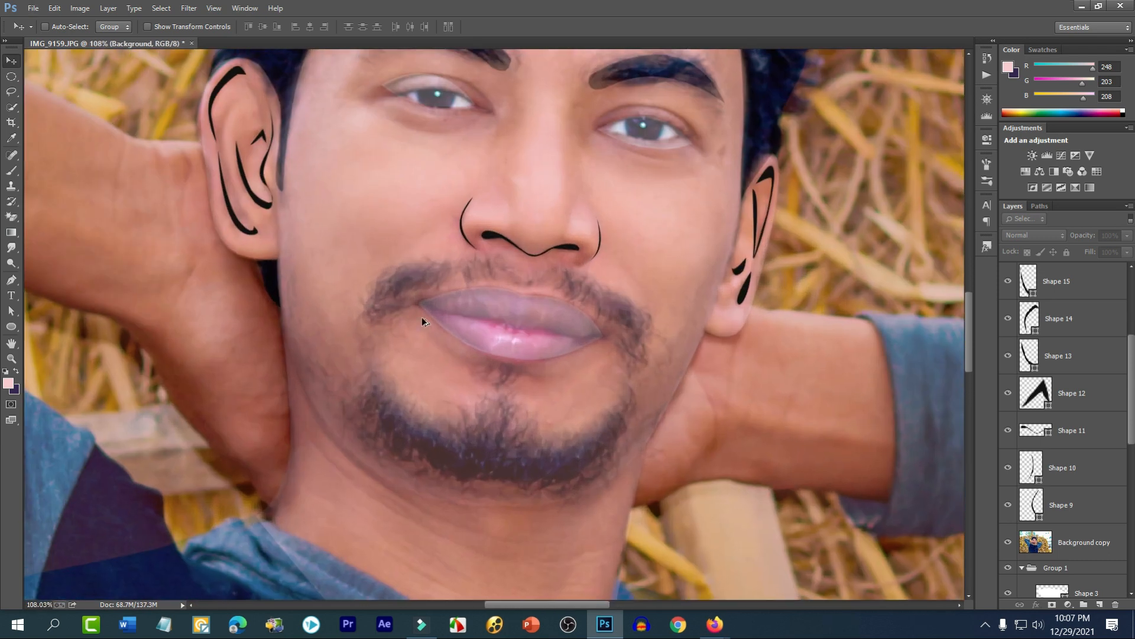
{"action": "scroll", "coordinate": [421, 317], "scroll_direction": "up", "scroll_amount": 2}
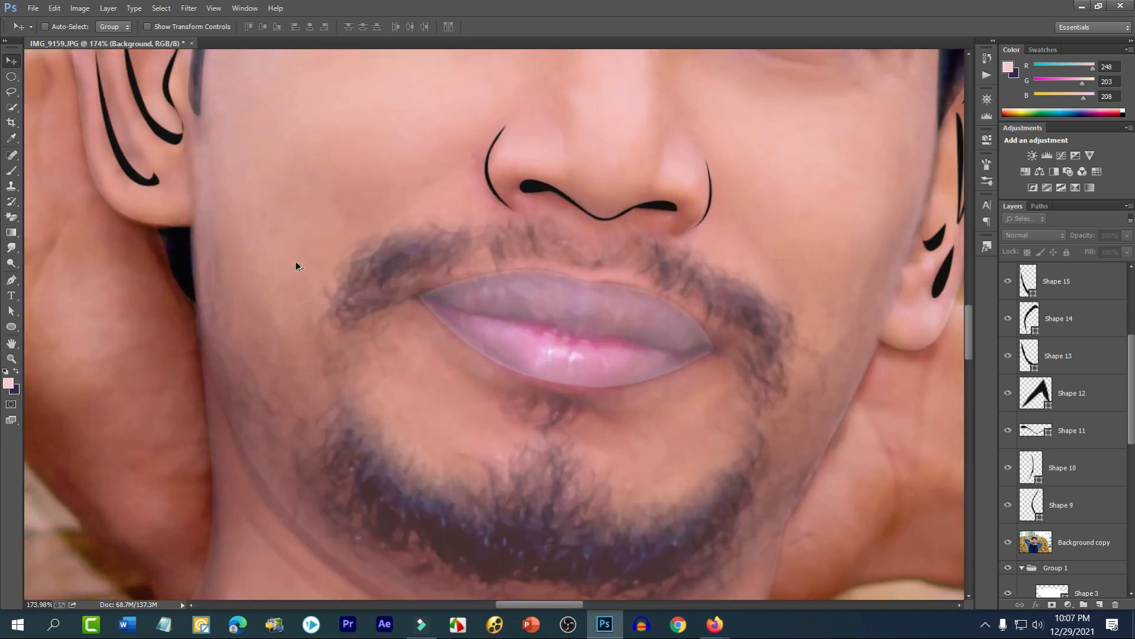
- Look through the shape layers to tell the nose outlines from the ear outlines
{"action": "left_click", "coordinate": [1062, 506]}
{"action": "scroll", "coordinate": [1107, 427], "scroll_direction": "up", "scroll_amount": 5}
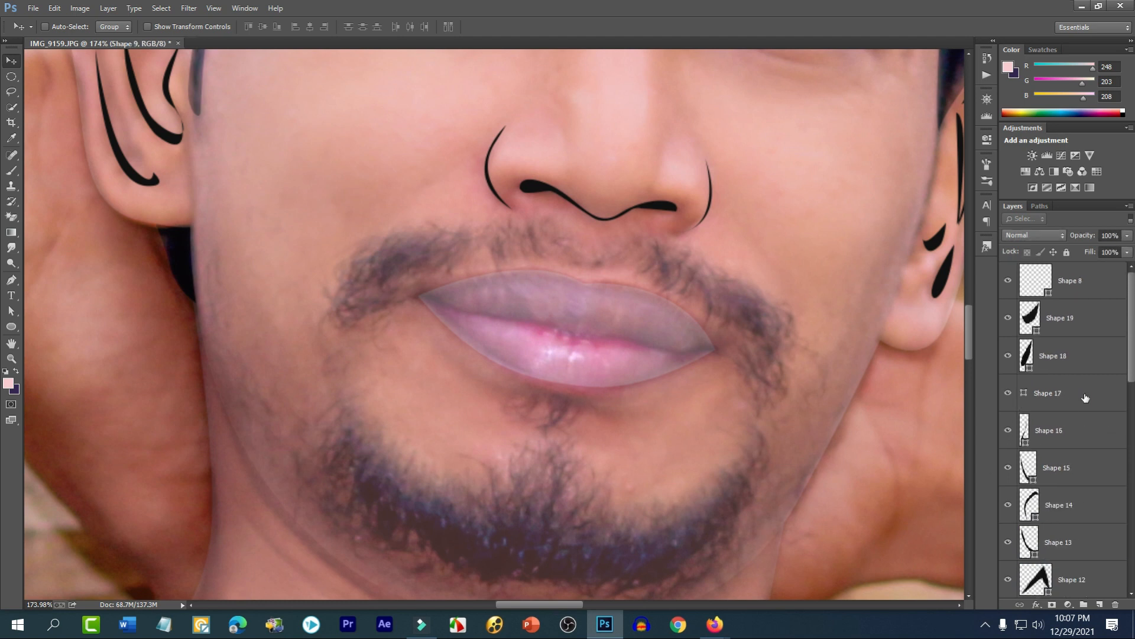
{"action": "scroll", "coordinate": [1066, 349], "scroll_direction": "down", "scroll_amount": 5}
{"action": "scroll", "coordinate": [1039, 417], "scroll_direction": "down", "scroll_amount": 1}
{"action": "scroll", "coordinate": [1050, 467], "scroll_direction": "up", "scroll_amount": 5}
{"action": "scroll", "coordinate": [1052, 460], "scroll_direction": "down", "scroll_amount": 4}
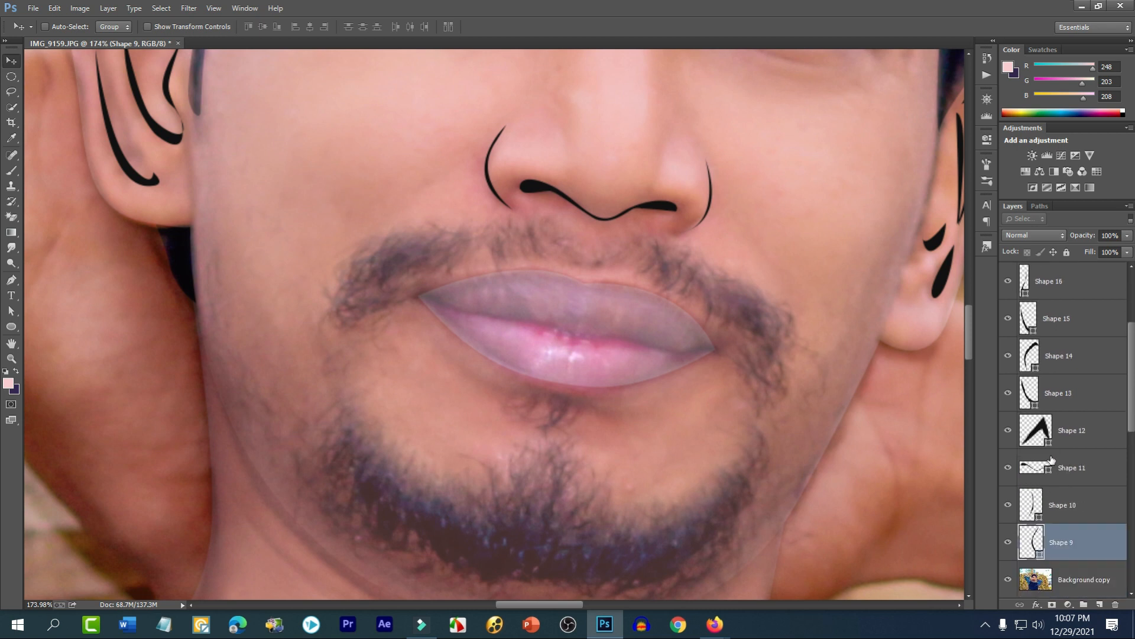
{"action": "scroll", "coordinate": [1060, 455], "scroll_direction": "up", "scroll_amount": 3}
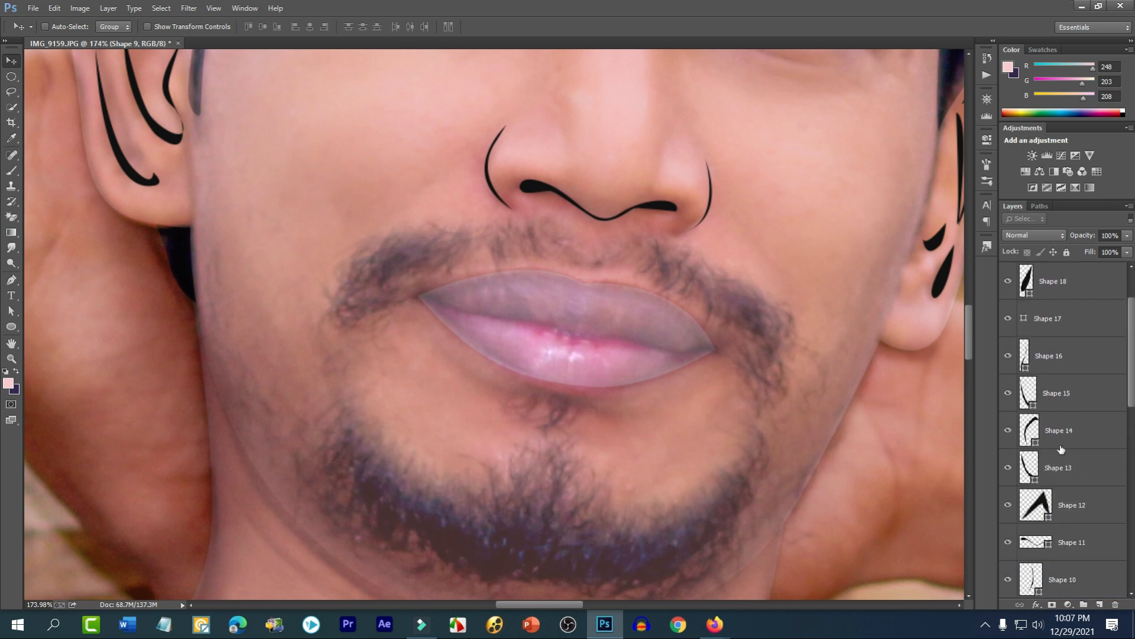
{"action": "scroll", "coordinate": [1066, 469], "scroll_direction": "down", "scroll_amount": 3}
{"action": "scroll", "coordinate": [1064, 465], "scroll_direction": "up", "scroll_amount": 4}
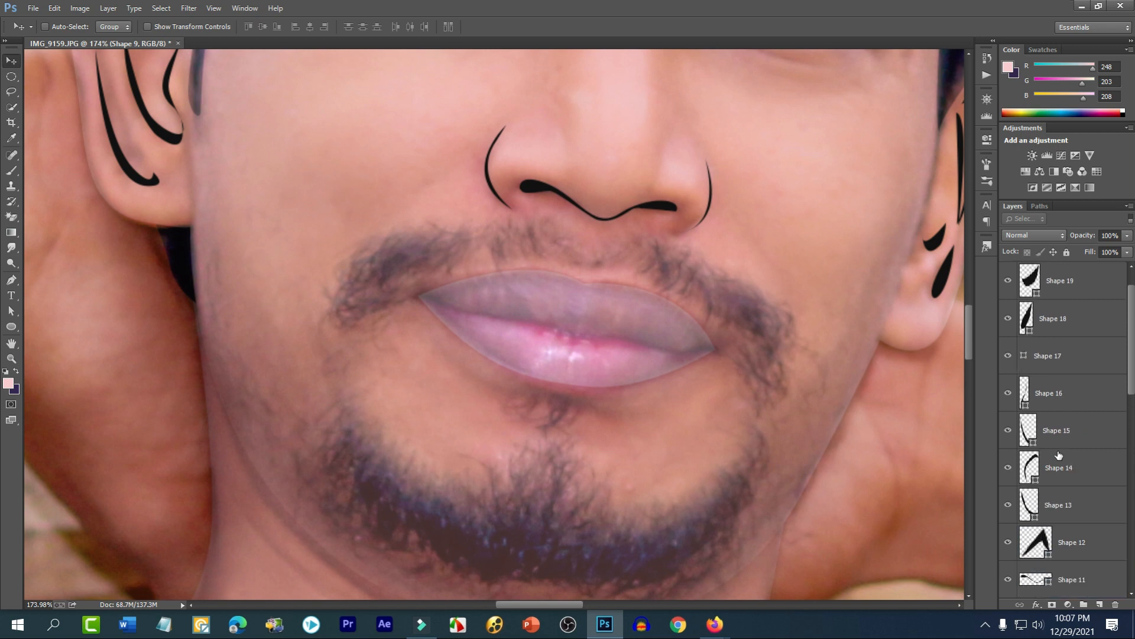
{"action": "left_click", "coordinate": [1062, 283]}
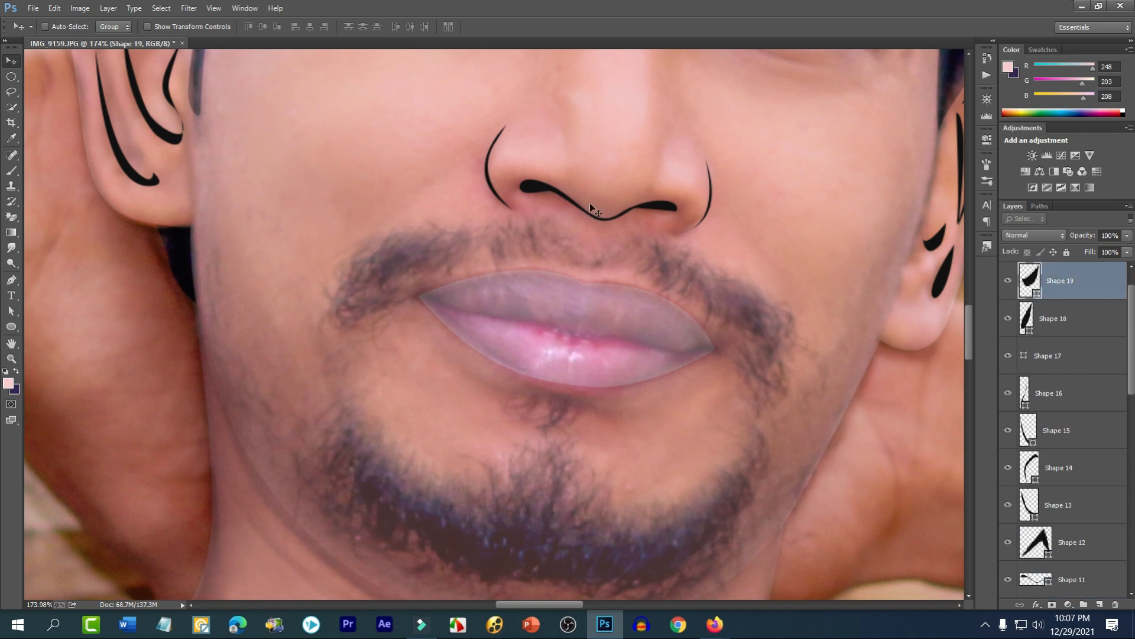
- Select the nose outline shapes on the canvas with the Path Selection tool
{"action": "left_click", "coordinate": [13, 312]}
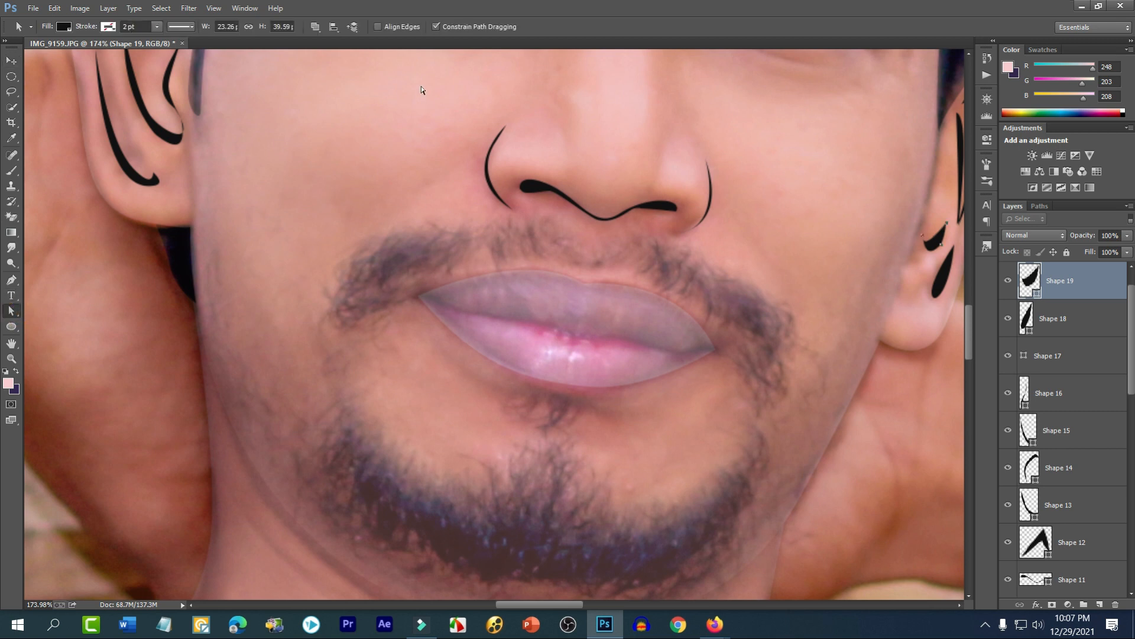
{"action": "left_click", "coordinate": [733, 259]}
{"action": "scroll", "coordinate": [721, 253], "scroll_direction": "down", "scroll_amount": 3}
{"action": "scroll", "coordinate": [763, 257], "scroll_direction": "up", "scroll_amount": 3}
{"action": "scroll", "coordinate": [778, 258], "scroll_direction": "up", "scroll_amount": 2}
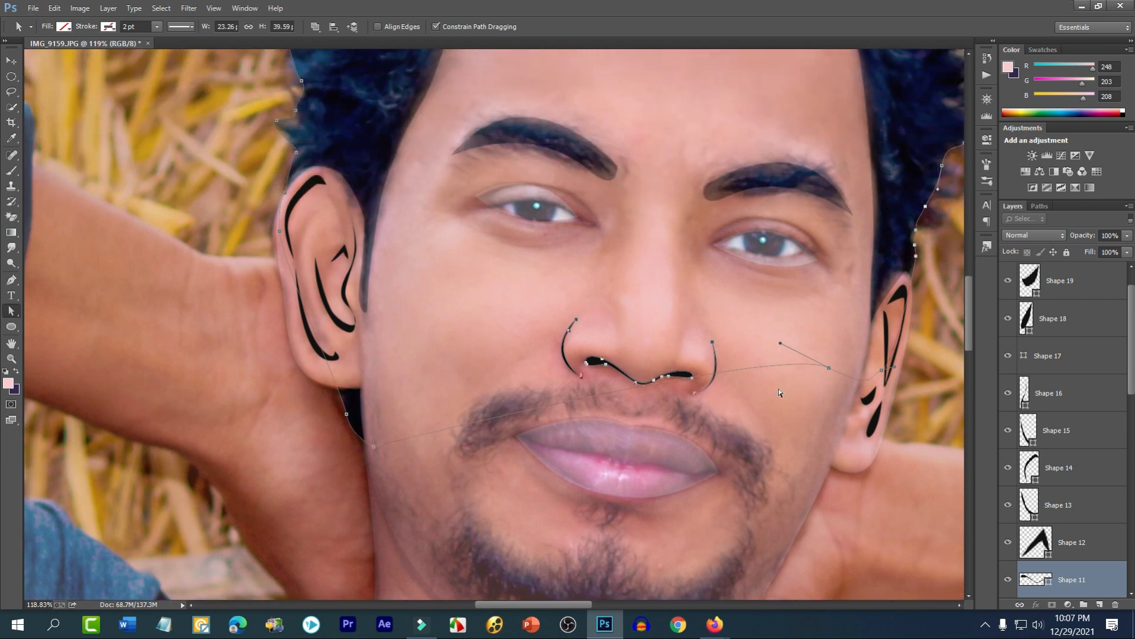
- Remove the black hair layer Shape 5 from the selection, keeping the nose outline layers selected
{"action": "scroll", "coordinate": [1040, 491], "scroll_direction": "down", "scroll_amount": 3}
{"action": "left_click", "coordinate": [1041, 490], "text": "shift"}
{"action": "scroll", "coordinate": [1054, 482], "scroll_direction": "down", "scroll_amount": 5}
{"action": "left_click", "coordinate": [1056, 481]}
{"action": "scroll", "coordinate": [1056, 479], "scroll_direction": "down", "scroll_amount": 1}
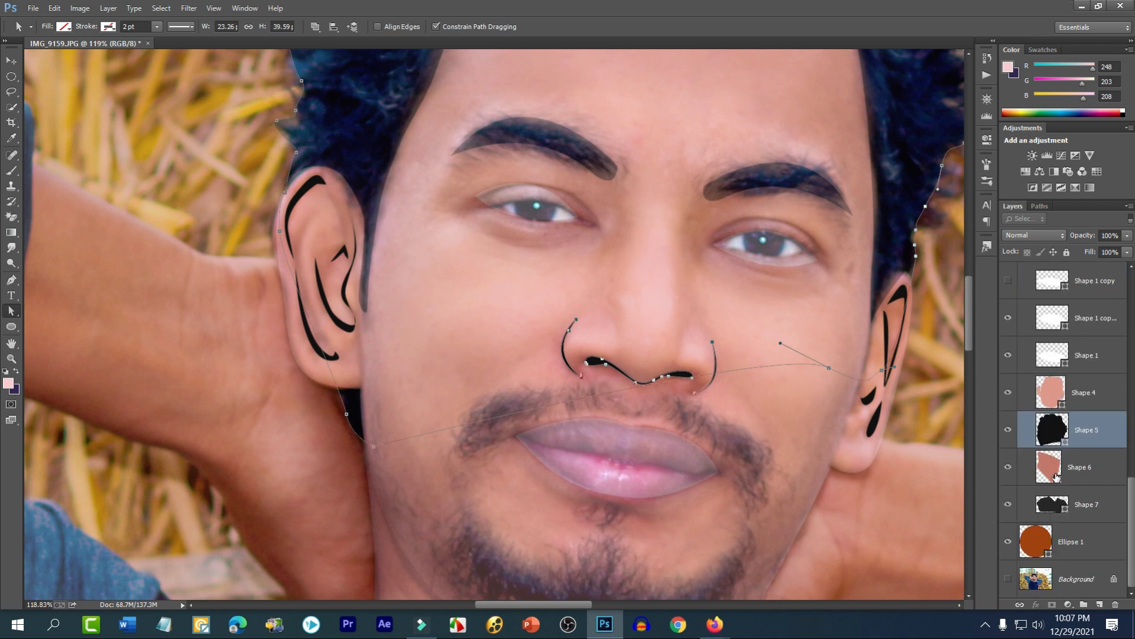
{"action": "left_click", "coordinate": [1101, 438], "text": "ctrl"}
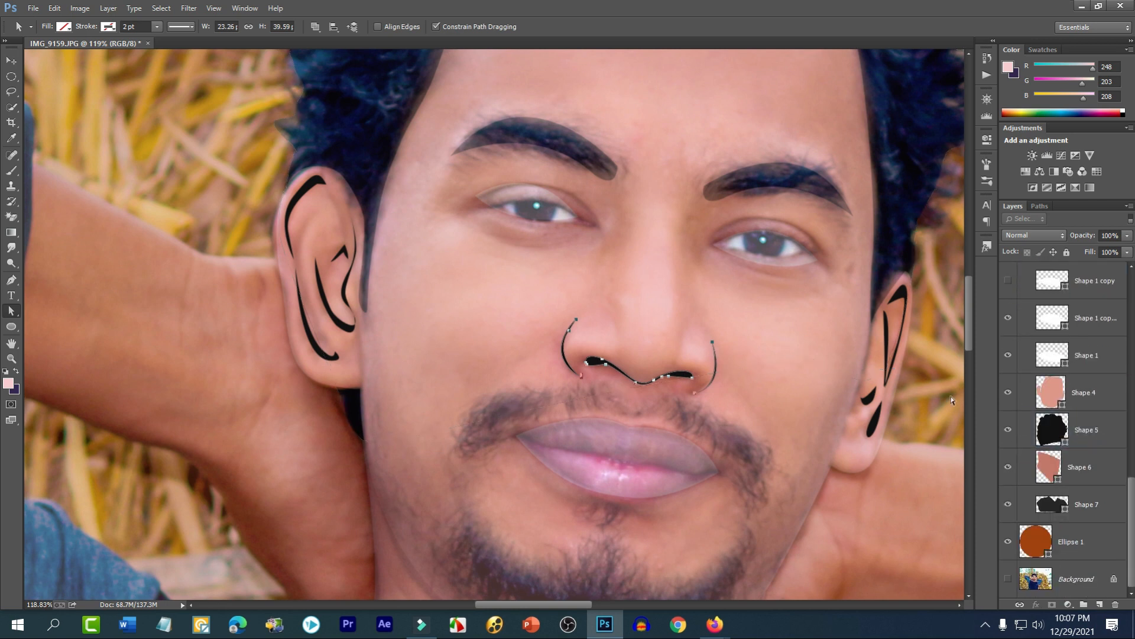
- Group the nose outline layers Shape 9, Shape 10 and Shape 11 and name the group Nose
{"action": "scroll", "coordinate": [952, 397], "scroll_direction": "up", "scroll_amount": 2}
{"action": "scroll", "coordinate": [1091, 358], "scroll_direction": "up", "scroll_amount": 10}
{"action": "scroll", "coordinate": [1090, 471], "scroll_direction": "down", "scroll_amount": 1}
{"action": "scroll", "coordinate": [1090, 470], "scroll_direction": "down", "scroll_amount": 4}
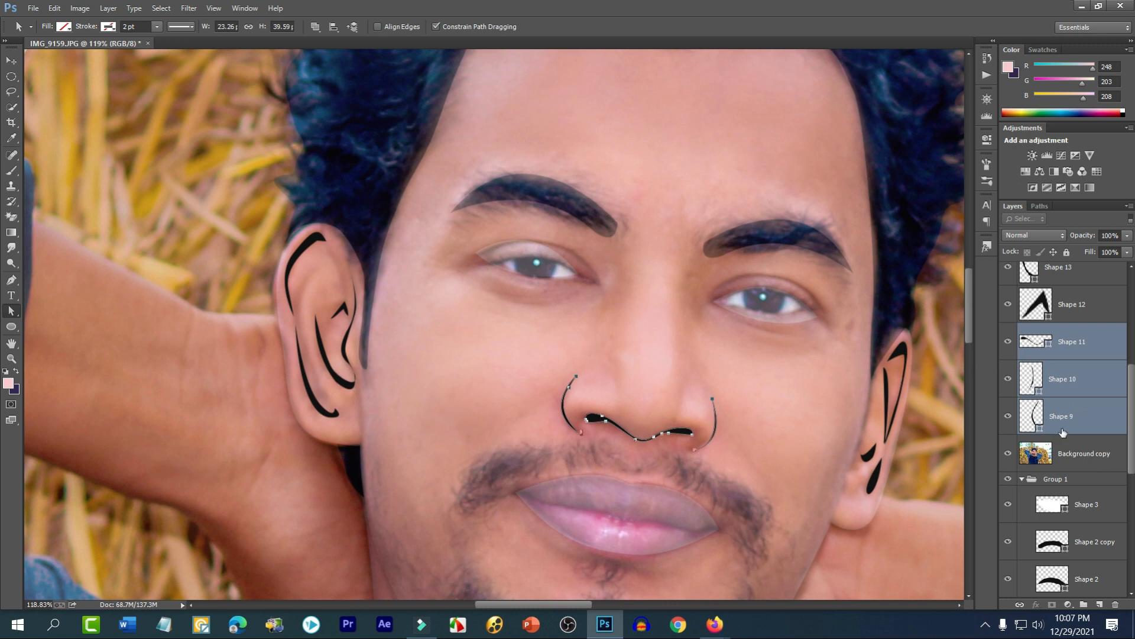
{"action": "key", "text": "ctrl+g"}
{"action": "double_click", "coordinate": [1052, 269]}
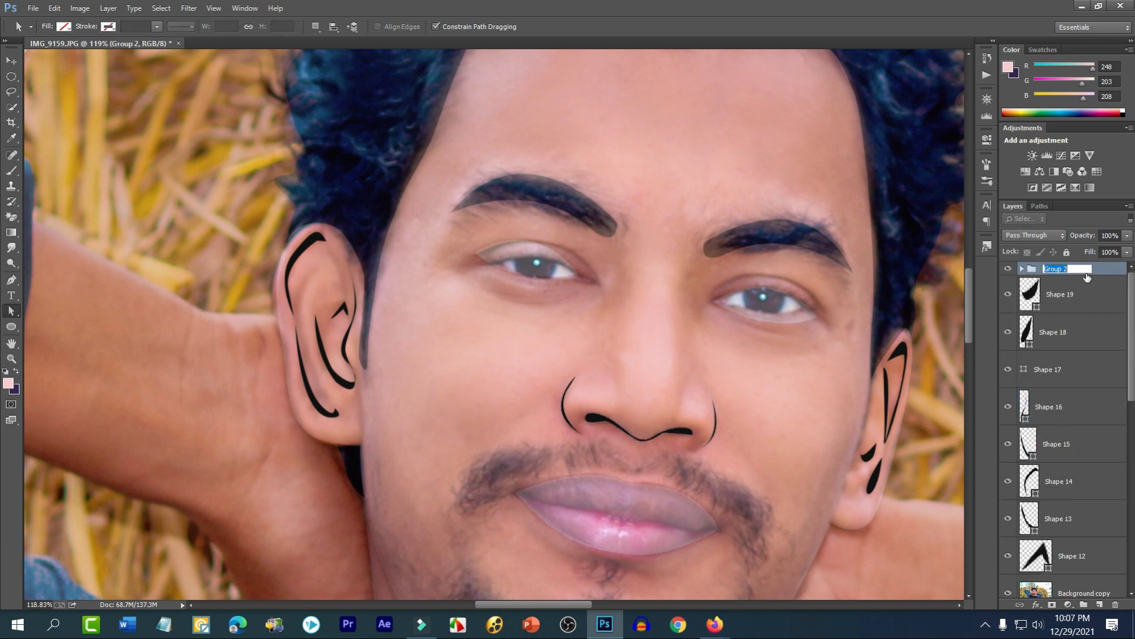
{"action": "type", "text": "Nose"}
{"action": "key", "text": "Return"}
- Group the ear outline layers Shape 12 through Shape 19 and name the group Ear
{"action": "left_click", "coordinate": [1060, 294]}
{"action": "scroll", "coordinate": [1059, 399], "scroll_direction": "down", "scroll_amount": 2}
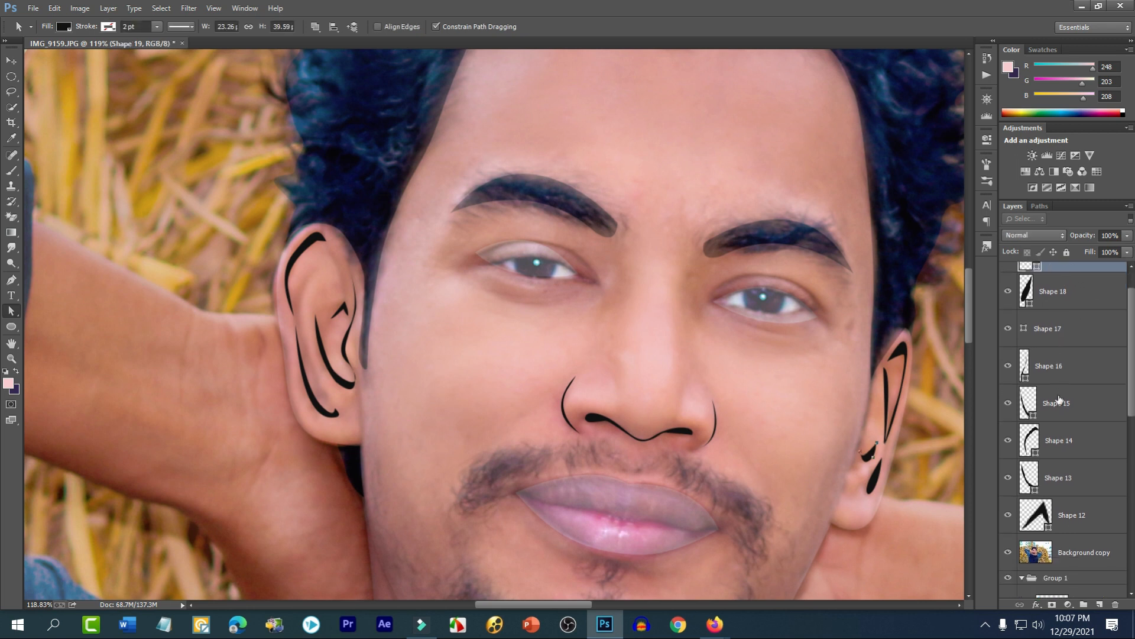
{"action": "left_click", "coordinate": [1072, 519], "text": "shift"}
{"action": "scroll", "coordinate": [1085, 442], "scroll_direction": "up", "scroll_amount": 2}
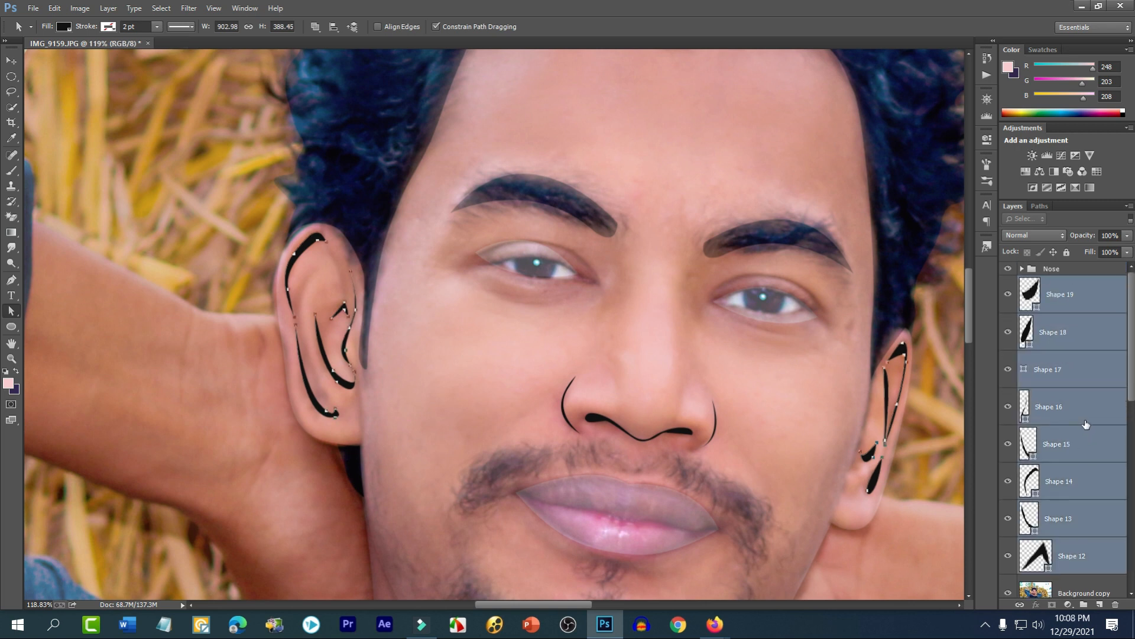
{"action": "key", "text": "ctrl+g"}
{"action": "double_click", "coordinate": [1057, 283]}
{"action": "type", "text": "Ear"}
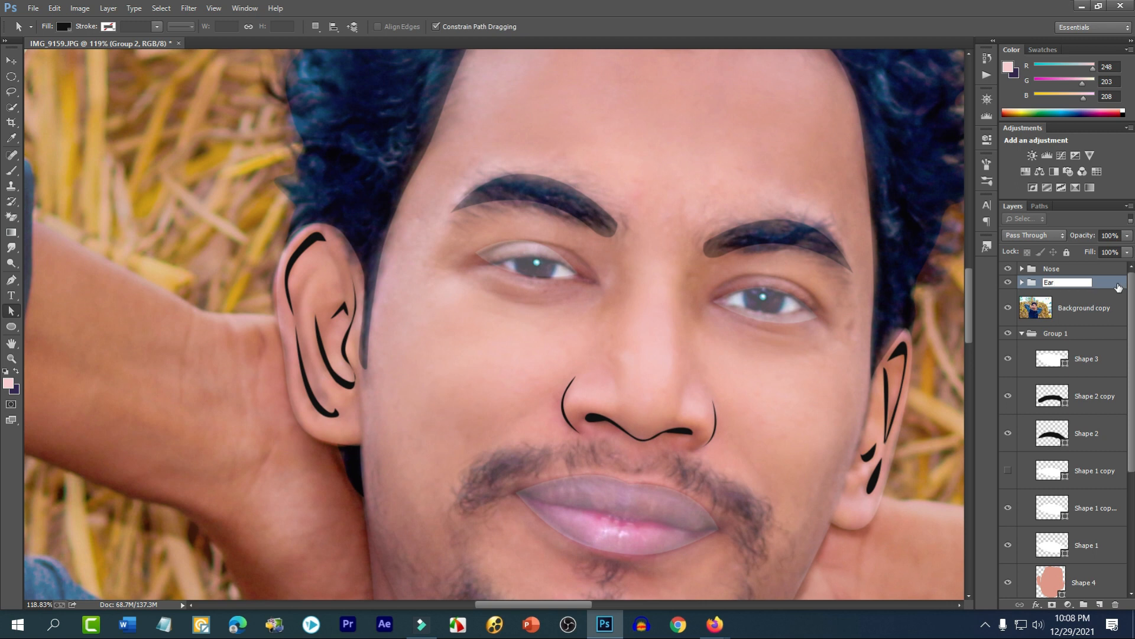
{"action": "key", "text": "Return"}
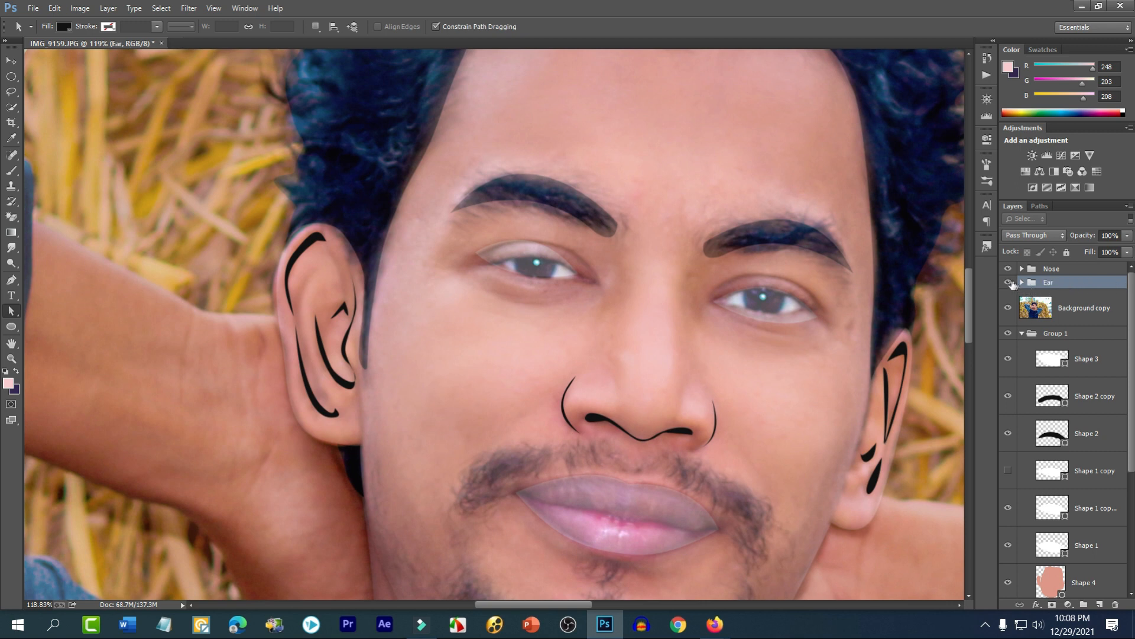
- Toggle the visibility of the Ear and Nose groups to check their contents, and inspect the mustache area
{"action": "left_click", "coordinate": [1009, 283]}
{"action": "left_click", "coordinate": [1009, 283]}
{"action": "left_click", "coordinate": [1009, 269]}
{"action": "scroll", "coordinate": [664, 312], "scroll_direction": "down", "scroll_amount": 2}
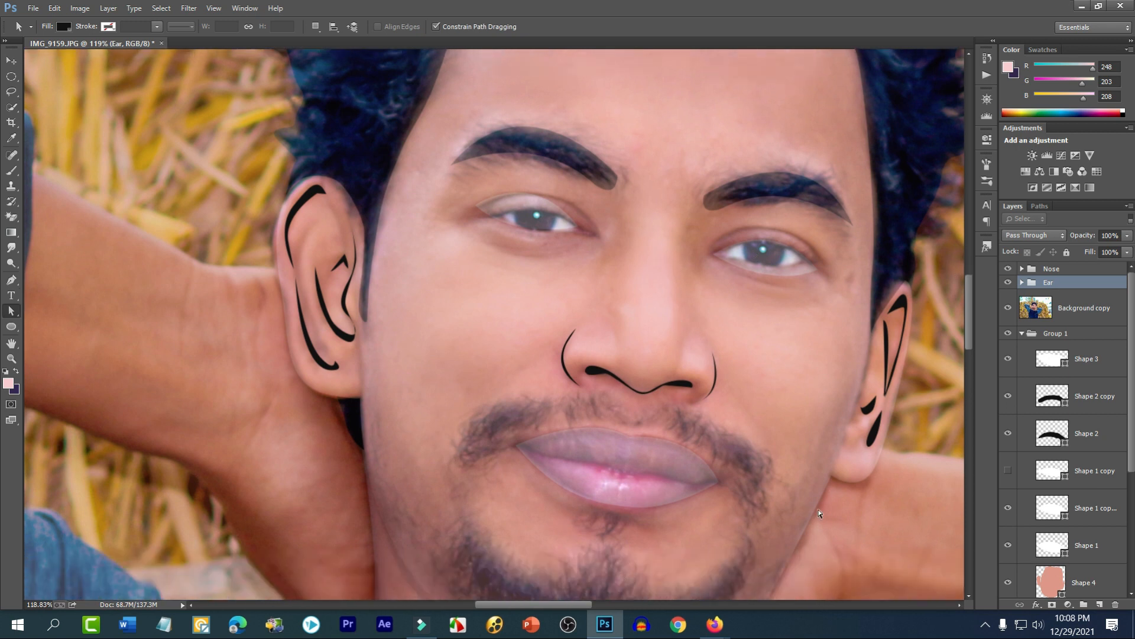
{"action": "scroll", "coordinate": [594, 353], "scroll_direction": "down", "scroll_amount": 4}
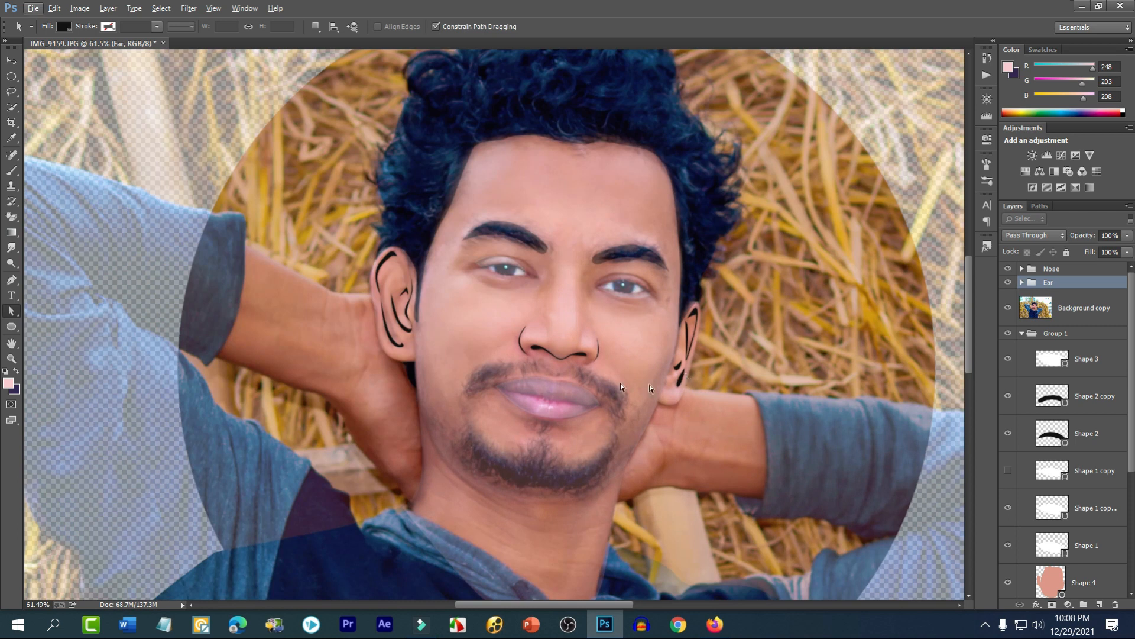
{"action": "scroll", "coordinate": [621, 377], "scroll_direction": "up", "scroll_amount": 4}
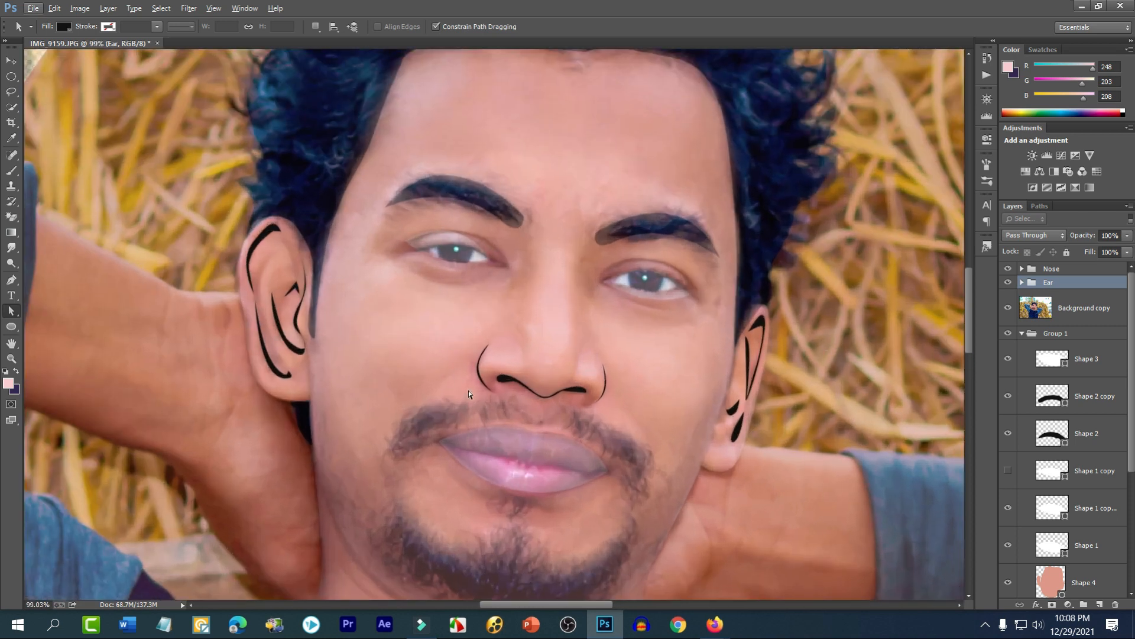
{"action": "scroll", "coordinate": [530, 435], "scroll_direction": "up", "scroll_amount": 5}
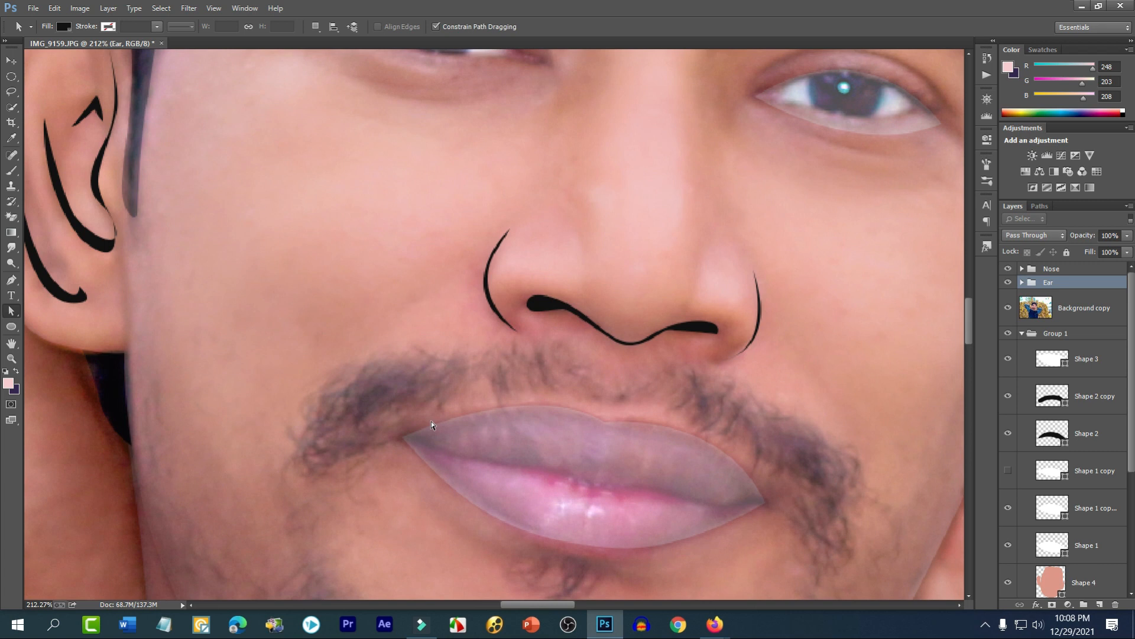
{"action": "scroll", "coordinate": [431, 421], "scroll_direction": "down", "scroll_amount": 2}
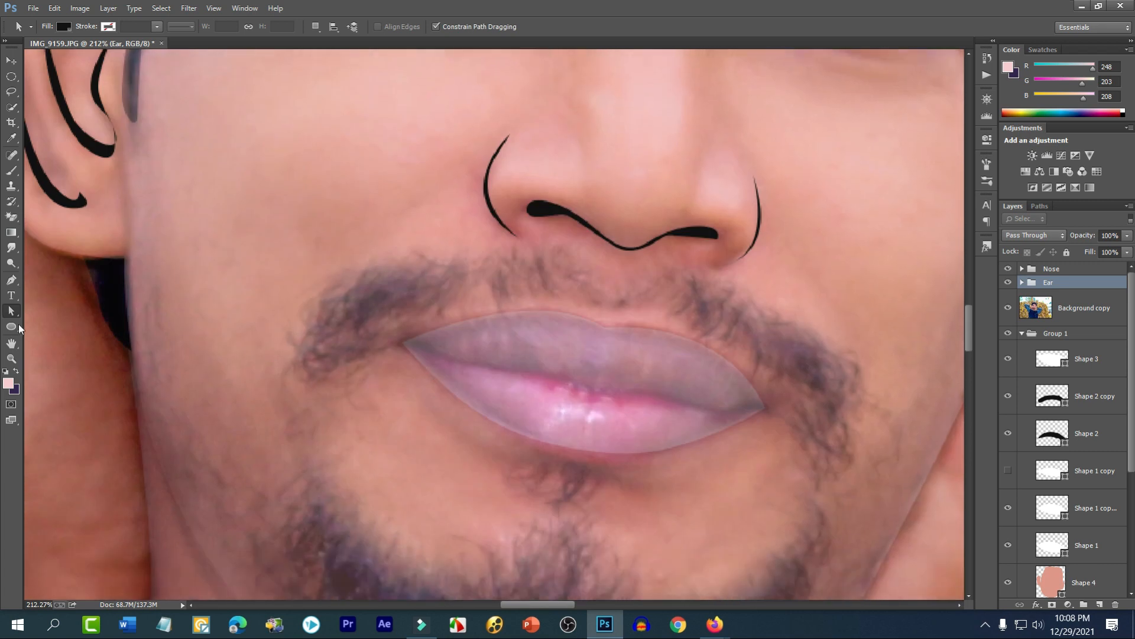
- Start a mustache shape with the Pen tool, tracing its lower edge from the left end to the middle above the lips
{"action": "left_click", "coordinate": [11, 279]}
{"action": "scroll", "coordinate": [449, 302], "scroll_direction": "up", "scroll_amount": 3}
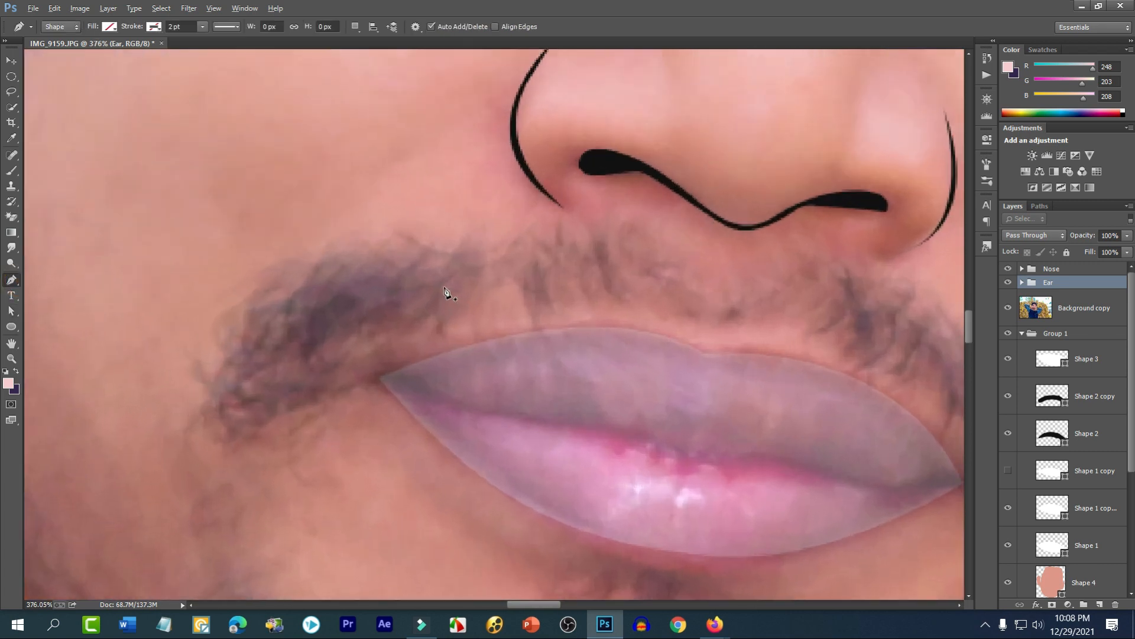
{"action": "scroll", "coordinate": [447, 291], "scroll_direction": "up", "scroll_amount": 1}
{"action": "left_click", "coordinate": [498, 253]}
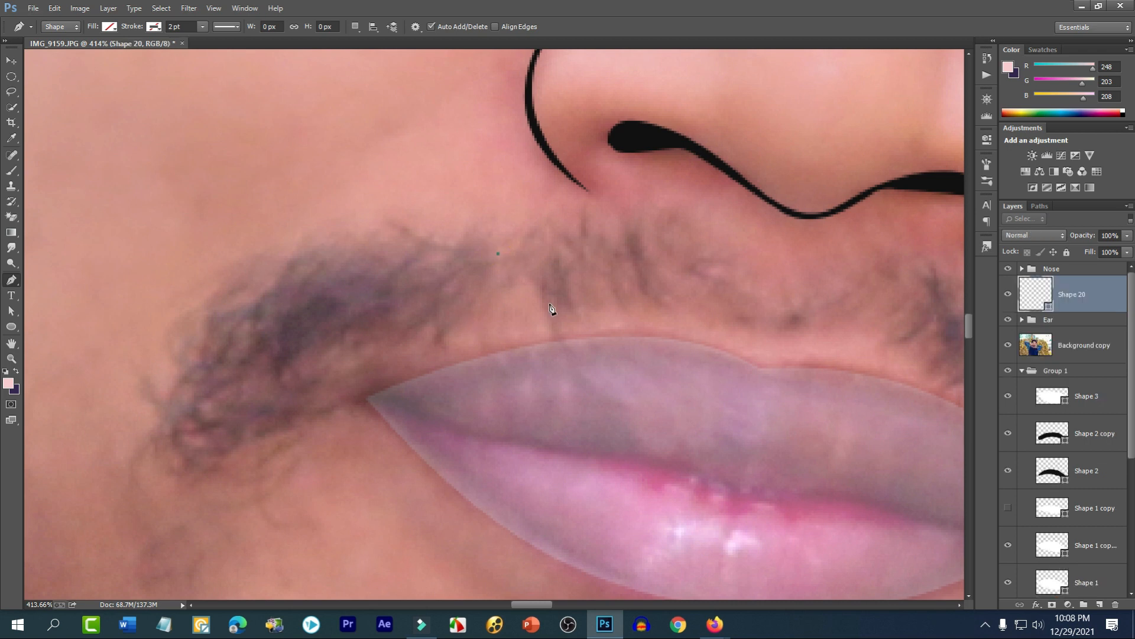
{"action": "key", "text": "ctrl+z"}
{"action": "scroll", "coordinate": [490, 323], "scroll_direction": "down", "scroll_amount": 2}
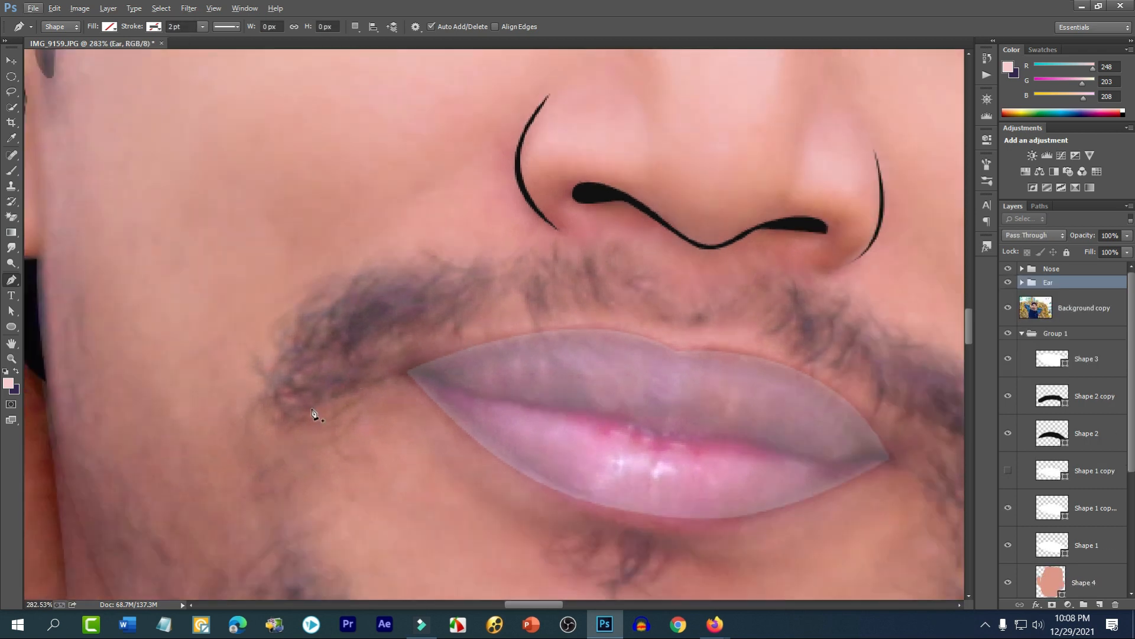
{"action": "left_click", "coordinate": [289, 424]}
{"action": "left_click", "coordinate": [654, 313]}
{"action": "left_click_drag", "start_coordinate": [661, 318], "coordinate": [829, 394]}
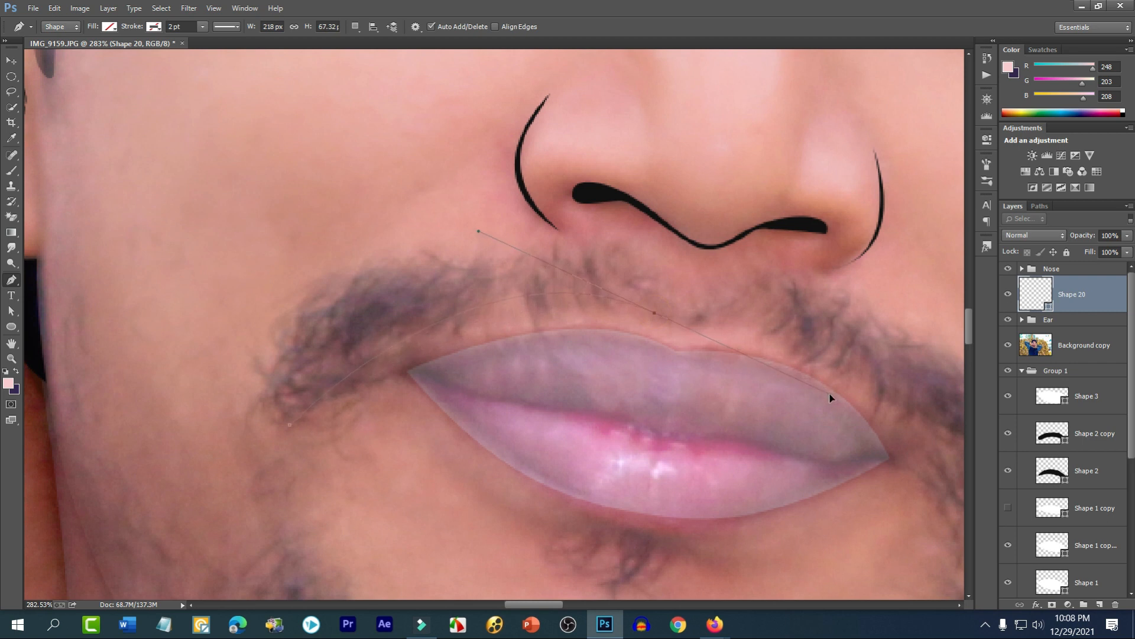
{"action": "left_click", "coordinate": [654, 314], "text": "alt"}
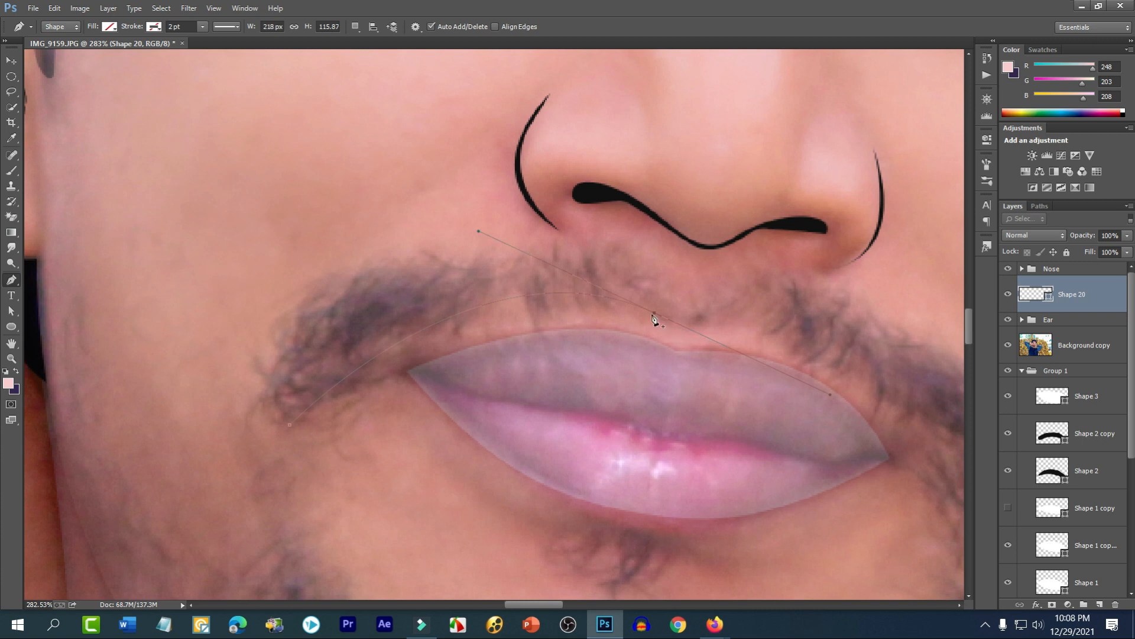
{"action": "left_click_drag", "start_coordinate": [722, 319], "coordinate": [512, 320]}
- Continue the mustache path along the lower edge past the right corner of the lips
{"action": "key", "text": "h"}
{"action": "scroll", "coordinate": [461, 339], "scroll_direction": "up", "scroll_amount": 4}
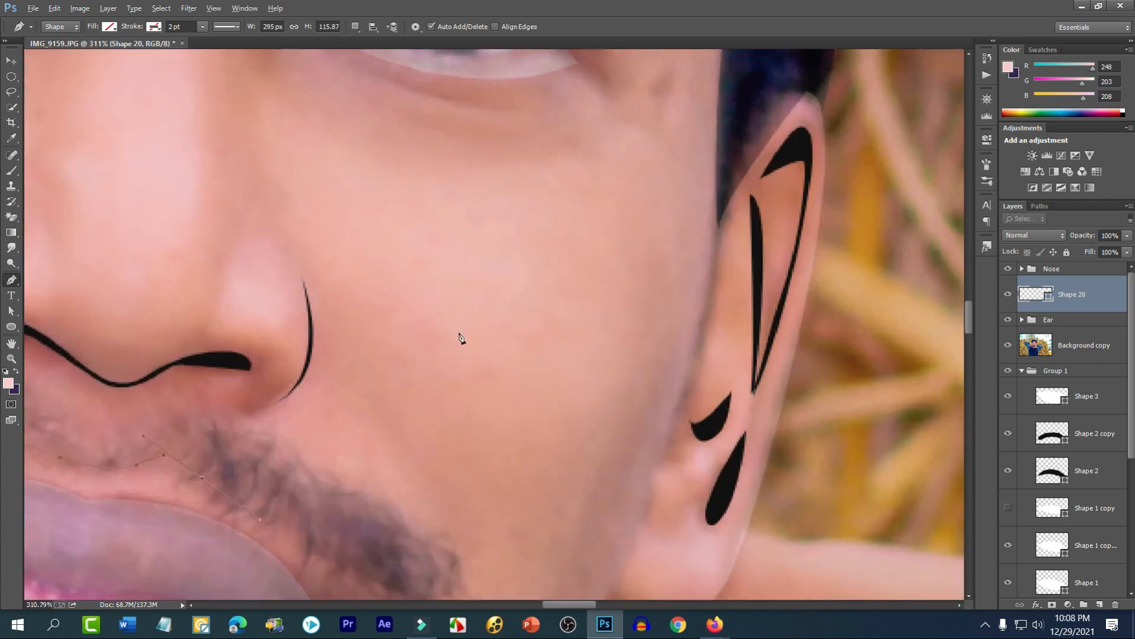
{"action": "key", "text": "space"}
{"action": "left_click_drag", "start_coordinate": [385, 466], "coordinate": [755, 65]}
{"action": "left_click_drag", "start_coordinate": [615, 344], "coordinate": [651, 434]}
{"action": "key", "text": "ctrl+z"}
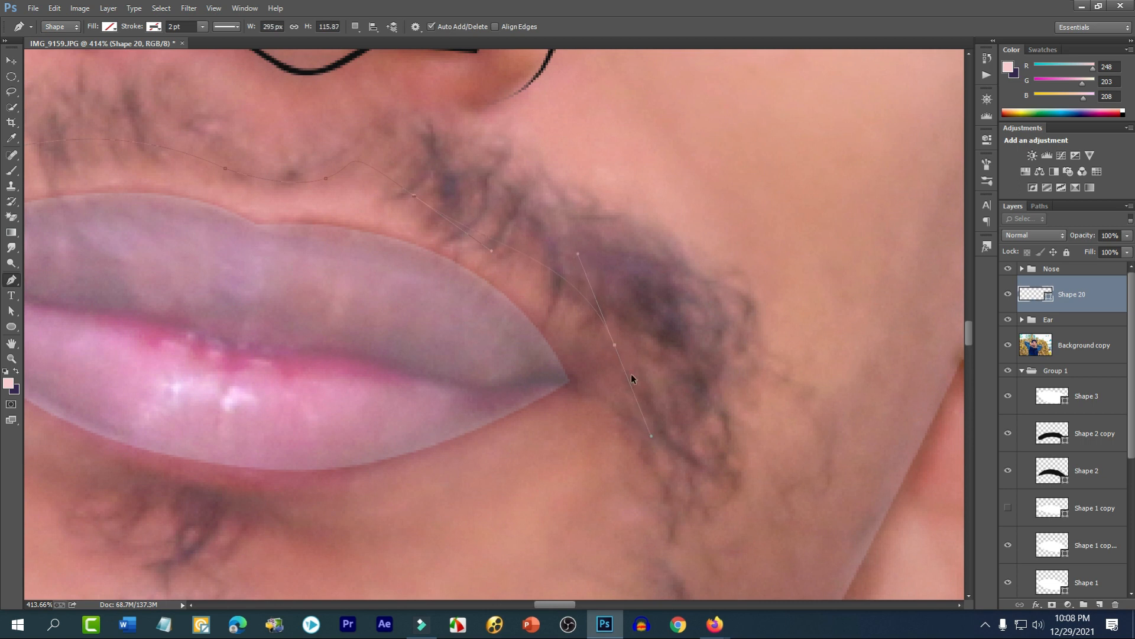
{"action": "left_click_drag", "start_coordinate": [631, 349], "coordinate": [627, 406]}
- Trace the mustache path around its right end and back along the upper edge toward the nose
{"action": "left_click_drag", "start_coordinate": [669, 491], "coordinate": [724, 308]}
{"action": "left_click_drag", "start_coordinate": [690, 254], "coordinate": [612, 212]}
{"action": "left_click", "coordinate": [430, 125]}
{"action": "left_click_drag", "start_coordinate": [376, 126], "coordinate": [633, 248]}
{"action": "left_click", "coordinate": [430, 123], "text": "alt"}
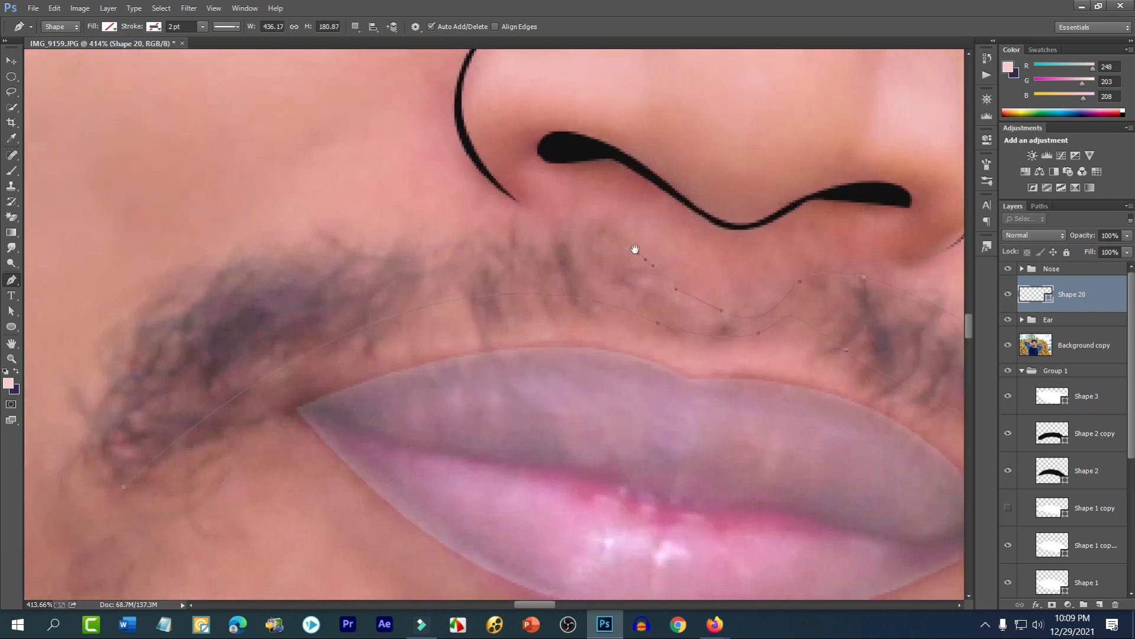
- Trace the mustache's upper edge beneath the nose and onto its left half
{"action": "left_click_drag", "start_coordinate": [584, 218], "coordinate": [567, 215]}
{"action": "left_click_drag", "start_coordinate": [442, 242], "coordinate": [406, 242]}
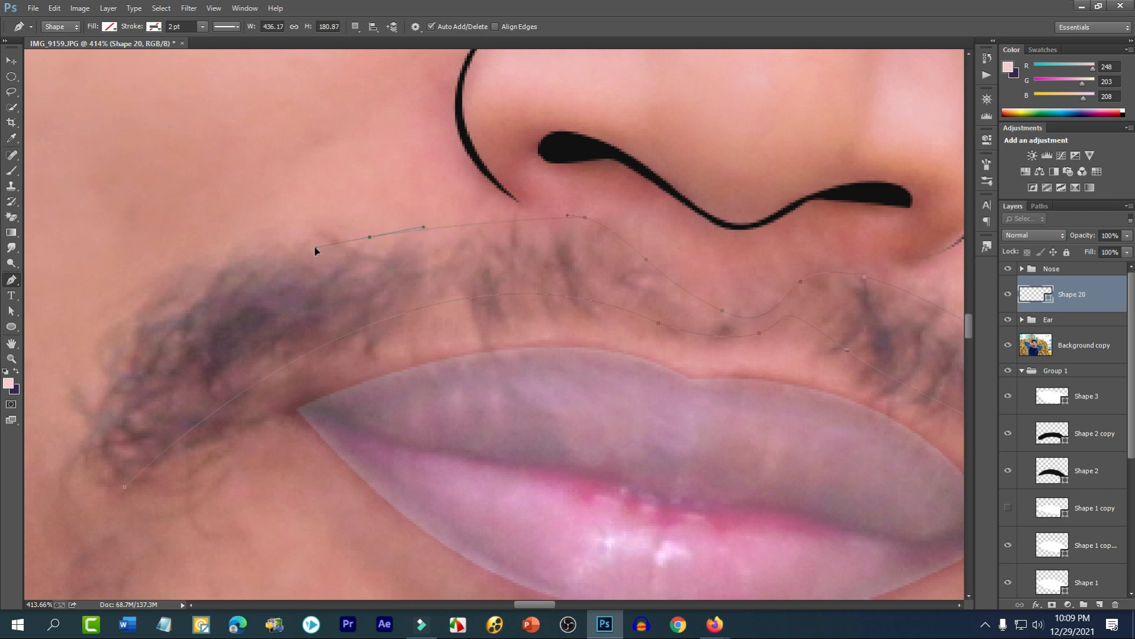
{"action": "left_click_drag", "start_coordinate": [307, 253], "coordinate": [304, 251]}
{"action": "left_click_drag", "start_coordinate": [96, 605], "coordinate": [96, 602]}
{"action": "key", "text": "ctrl+z"}
{"action": "left_click_drag", "start_coordinate": [208, 397], "coordinate": [409, 464]}
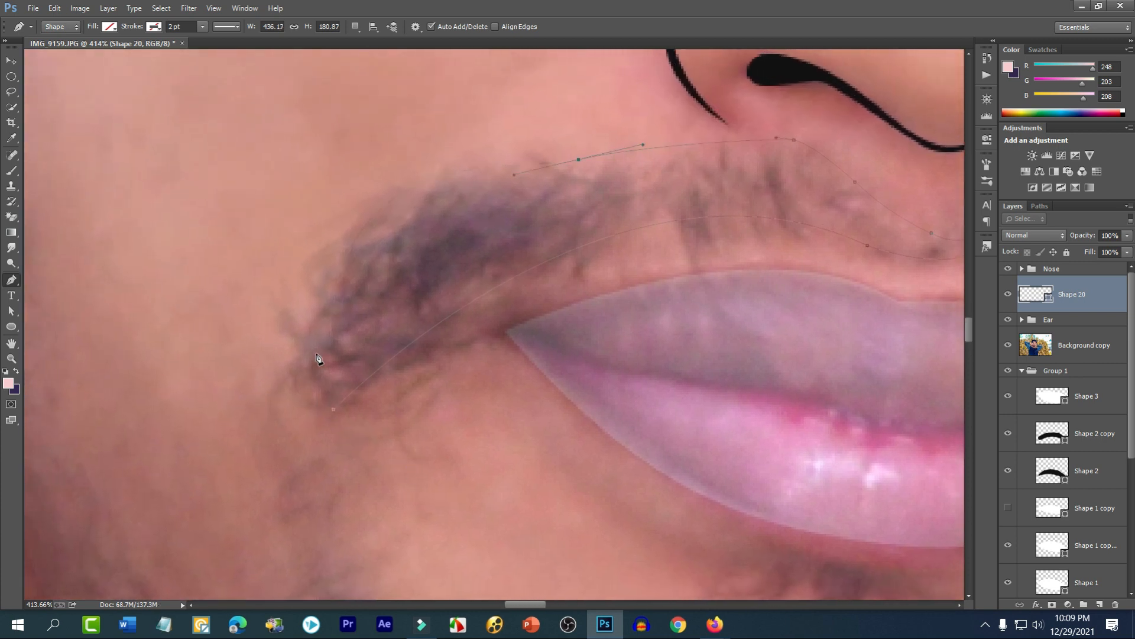
- Curve the mustache path around its left end and close it at the starting point
{"action": "left_click_drag", "start_coordinate": [353, 287], "coordinate": [306, 336]}
{"action": "left_click_drag", "start_coordinate": [307, 443], "coordinate": [318, 494]}
{"action": "left_click", "coordinate": [307, 443], "text": "alt"}
{"action": "left_click", "coordinate": [330, 410]}
{"action": "left_click", "coordinate": [334, 412]}
- Fill the closed mustache shape with near-black and leave it without a stroke
{"action": "scroll", "coordinate": [335, 415], "scroll_direction": "down", "scroll_amount": 5}
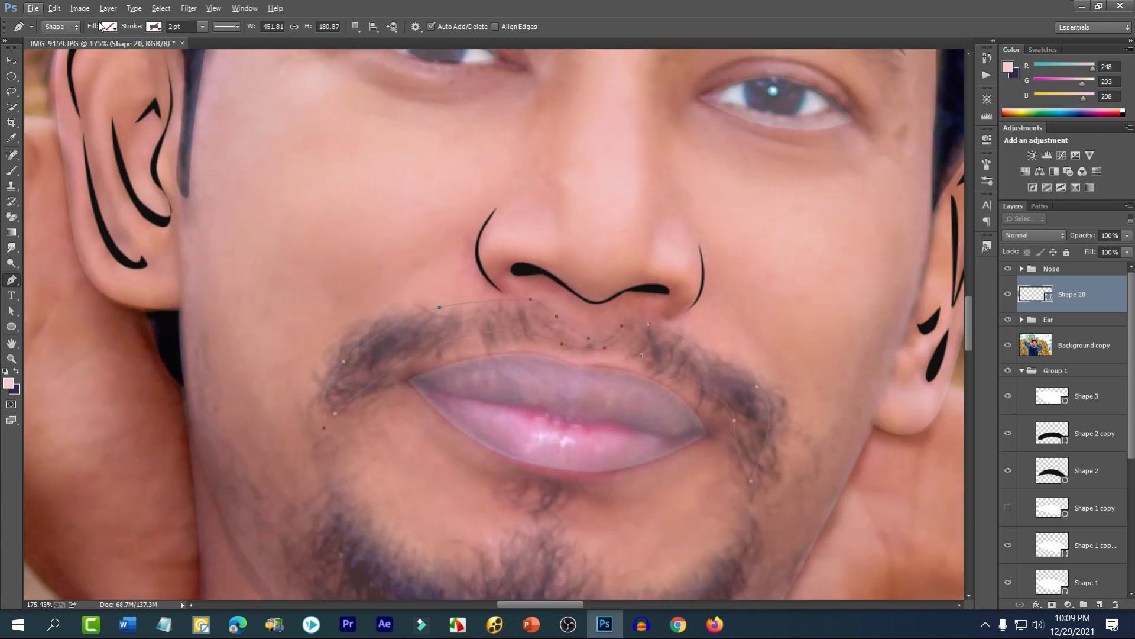
{"action": "left_click", "coordinate": [109, 27]}
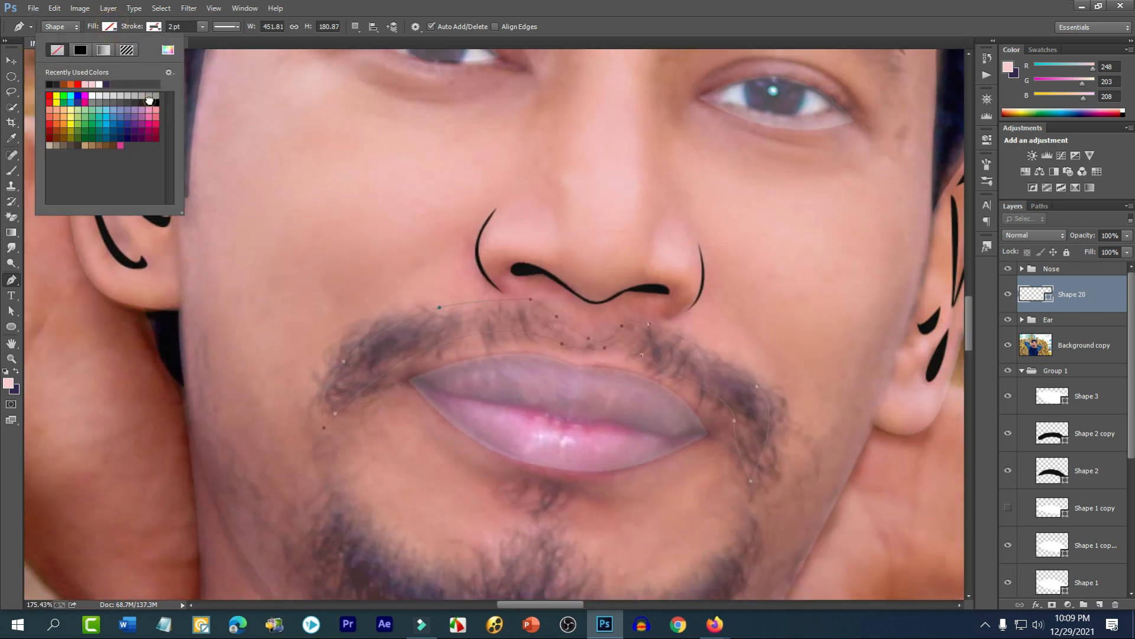
{"action": "left_click", "coordinate": [149, 101]}
{"action": "left_click", "coordinate": [17, 58]}
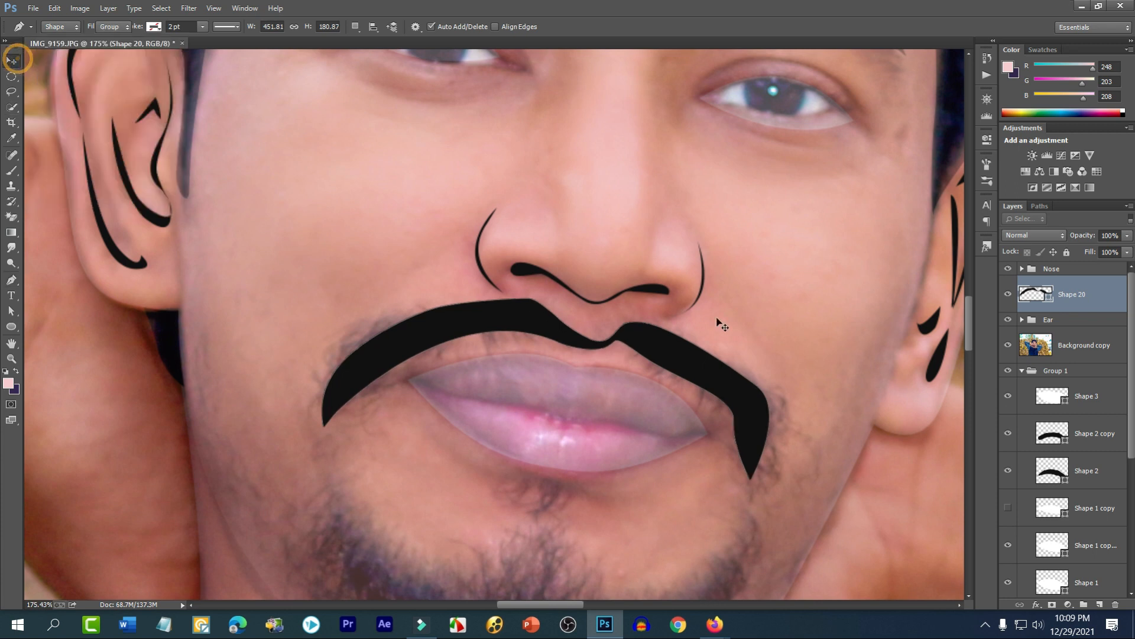
{"action": "left_click", "coordinate": [781, 361]}
{"action": "left_click_drag", "start_coordinate": [852, 435], "coordinate": [740, 337]}
{"action": "scroll", "coordinate": [668, 333], "scroll_direction": "up", "scroll_amount": 5}
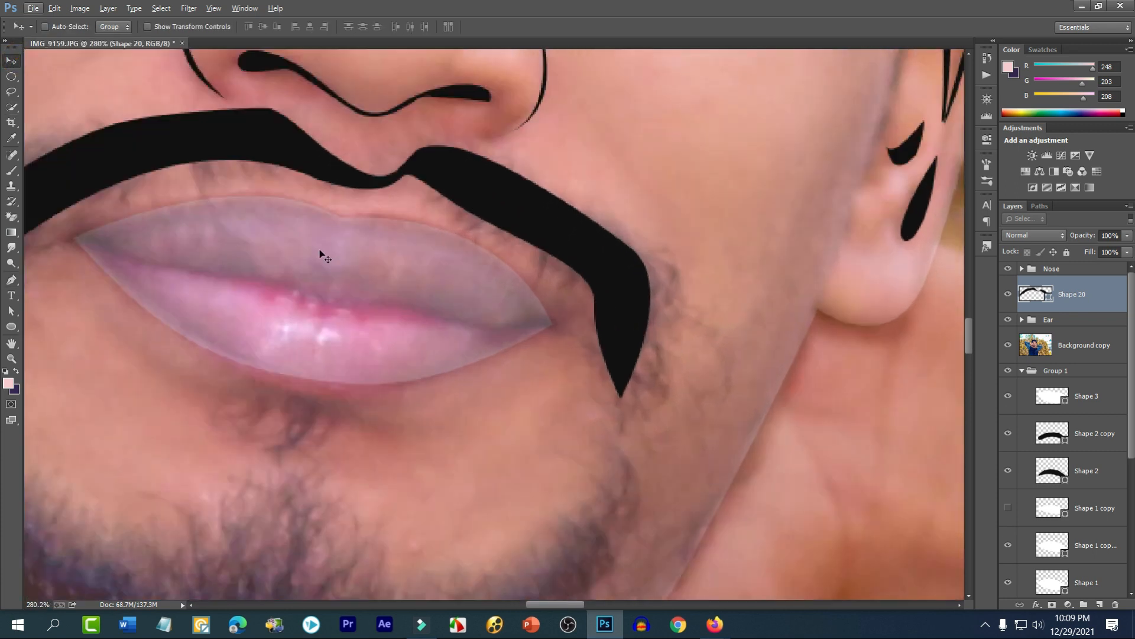
{"action": "scroll", "coordinate": [422, 257], "scroll_direction": "down", "scroll_amount": 3}
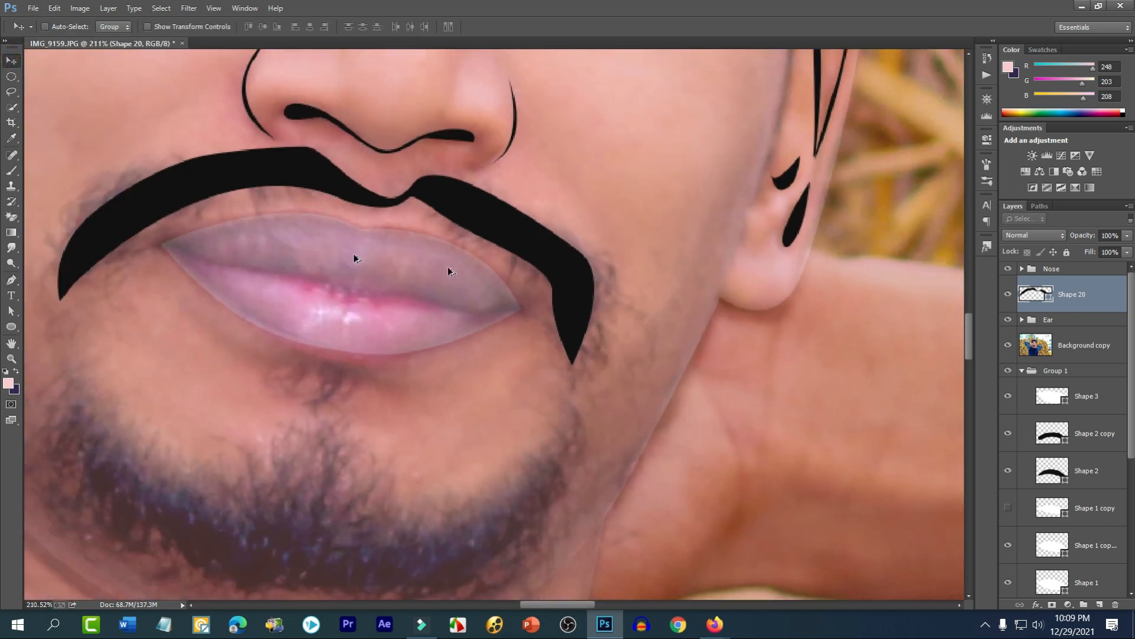
- Smooth the mustache's central dip beneath the nose by adjusting its anchor points and curve handles
{"action": "left_click", "coordinate": [12, 311]}
{"action": "scroll", "coordinate": [379, 212], "scroll_direction": "up", "scroll_amount": 2}
{"action": "left_click", "coordinate": [379, 195]}
{"action": "left_click_drag", "start_coordinate": [379, 189], "coordinate": [365, 188]}
{"action": "left_click", "coordinate": [379, 190]}
{"action": "left_click", "coordinate": [422, 180]}
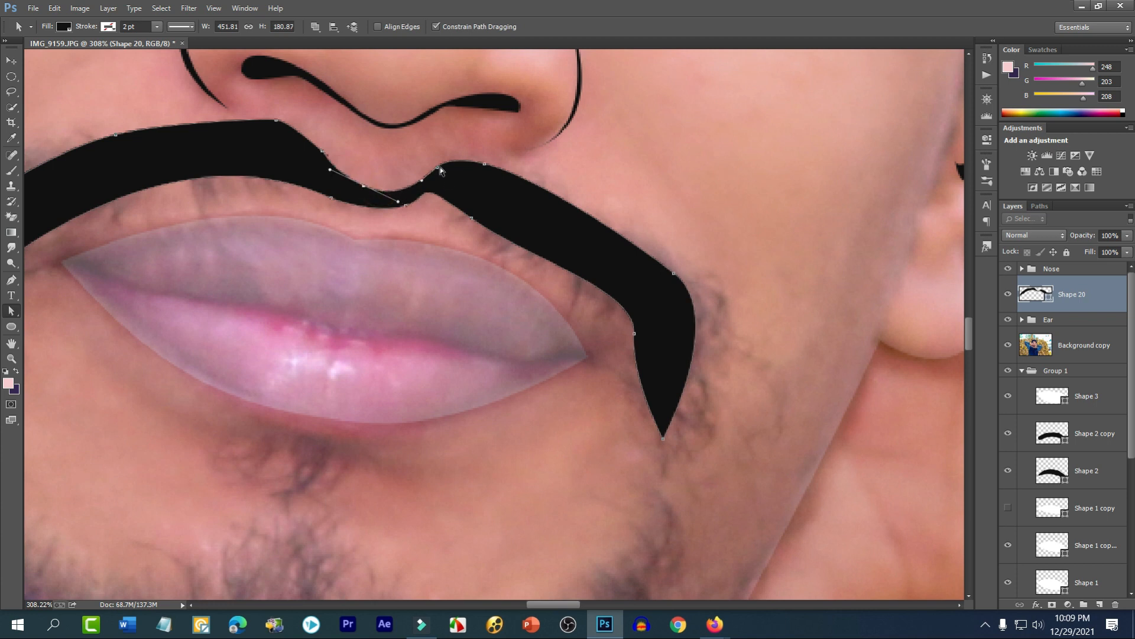
{"action": "left_click_drag", "start_coordinate": [437, 168], "coordinate": [434, 162]}
{"action": "left_click_drag", "start_coordinate": [416, 178], "coordinate": [429, 189]}
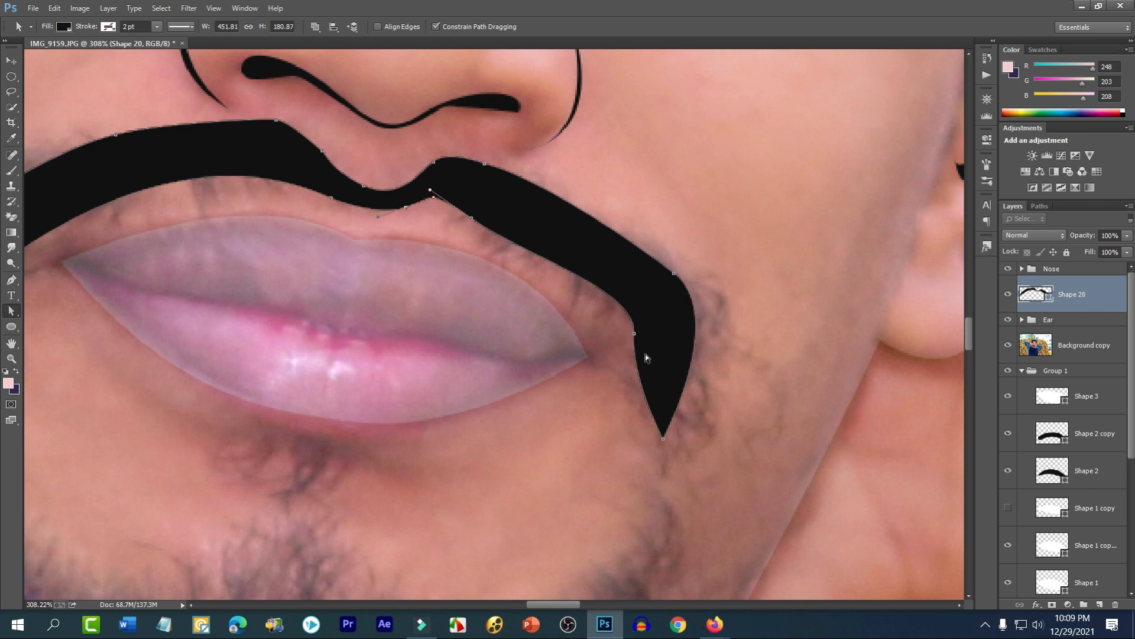
- Reshape the inner edge of the mustache's right end so it tapers more slimly to its tip
{"action": "left_click", "coordinate": [636, 333]}
{"action": "left_click_drag", "start_coordinate": [630, 378], "coordinate": [644, 376]}
{"action": "left_click", "coordinate": [636, 334]}
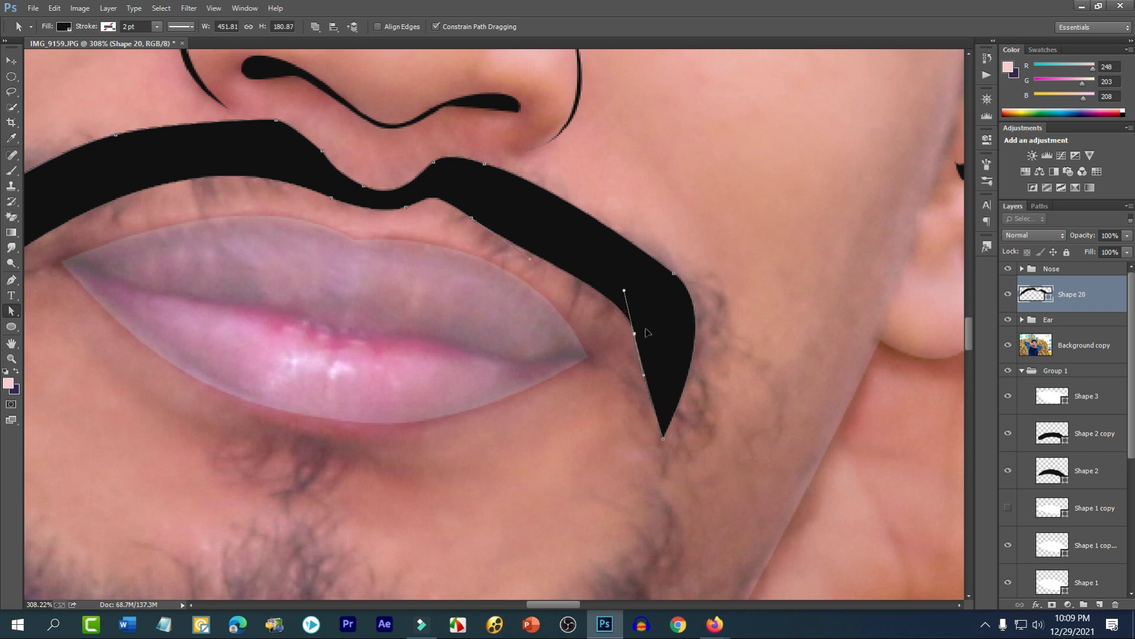
{"action": "left_click_drag", "start_coordinate": [637, 334], "coordinate": [649, 329]}
{"action": "left_click", "coordinate": [751, 316]}
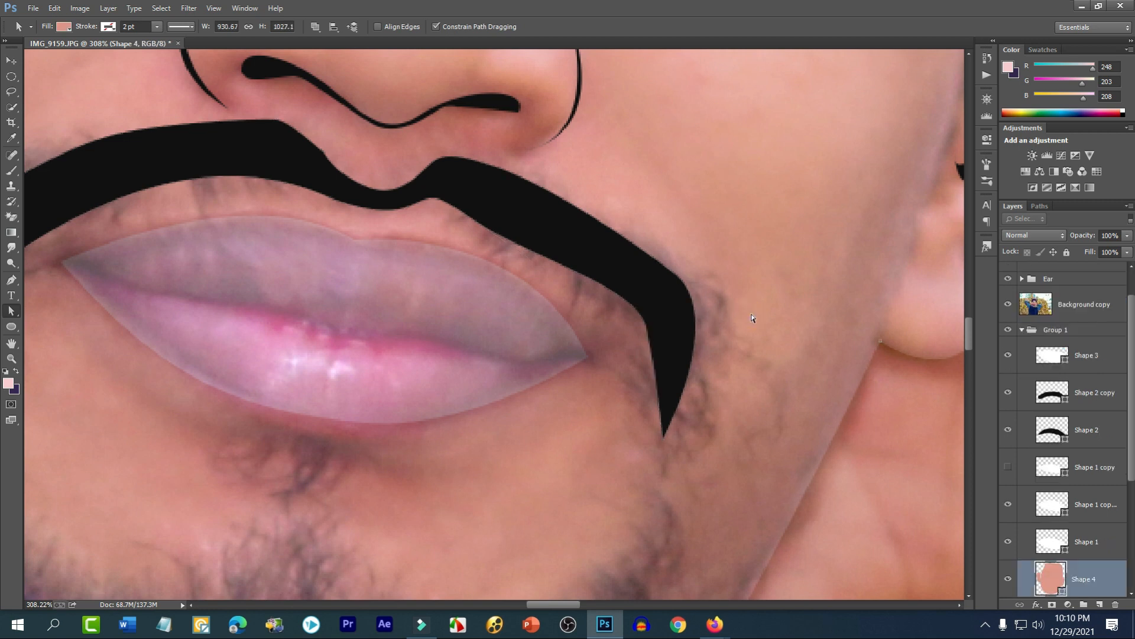
- Start a beard path at the chin's central peak and curve it along the upper edge to the beard's left tip
{"action": "scroll", "coordinate": [751, 316], "scroll_direction": "down", "scroll_amount": 5}
{"action": "scroll", "coordinate": [769, 361], "scroll_direction": "up", "scroll_amount": 1}
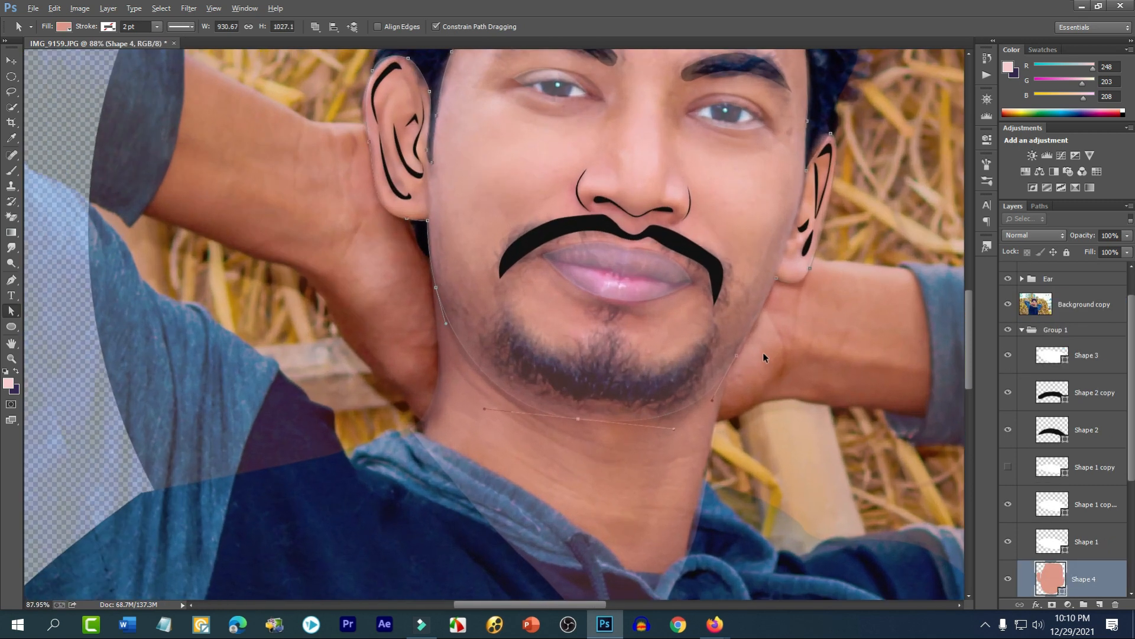
{"action": "scroll", "coordinate": [641, 353], "scroll_direction": "up", "scroll_amount": 1}
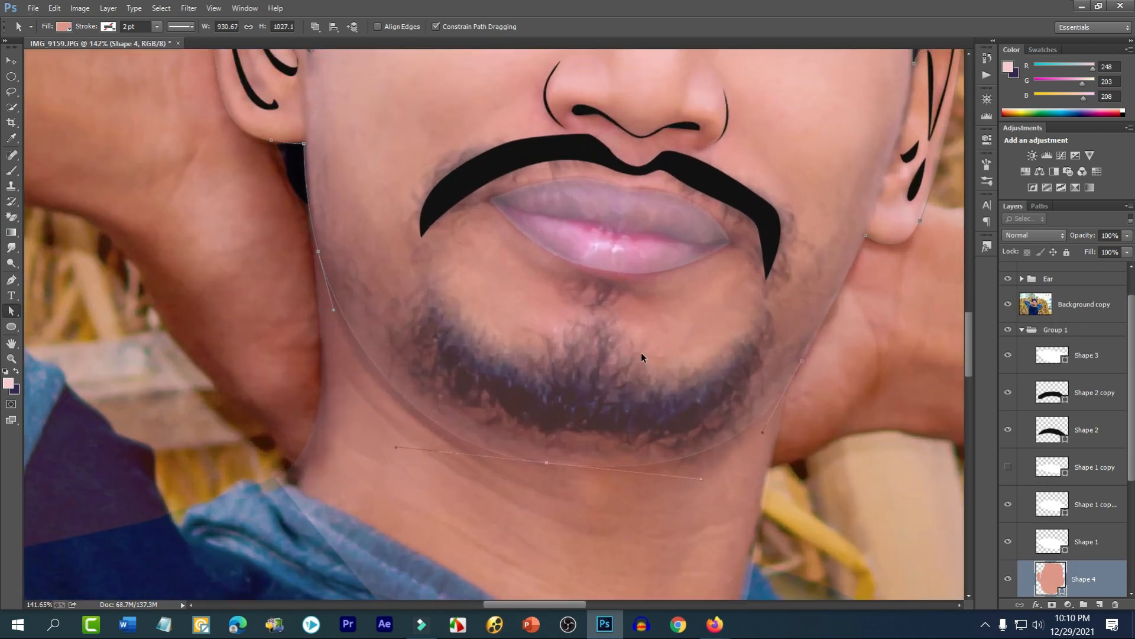
{"action": "left_click", "coordinate": [11, 279]}
{"action": "scroll", "coordinate": [550, 376], "scroll_direction": "up", "scroll_amount": 1}
{"action": "left_click", "coordinate": [595, 291]}
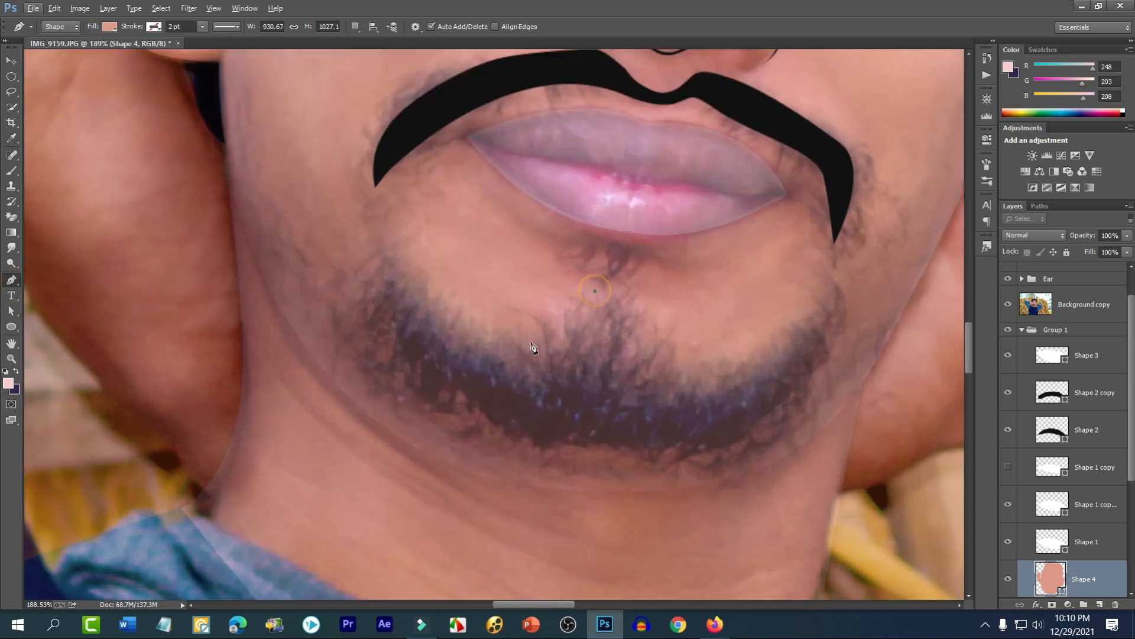
{"action": "left_click_drag", "start_coordinate": [503, 336], "coordinate": [397, 235]}
{"action": "key", "text": "ctrl+z"}
{"action": "left_click_drag", "start_coordinate": [461, 324], "coordinate": [452, 324]}
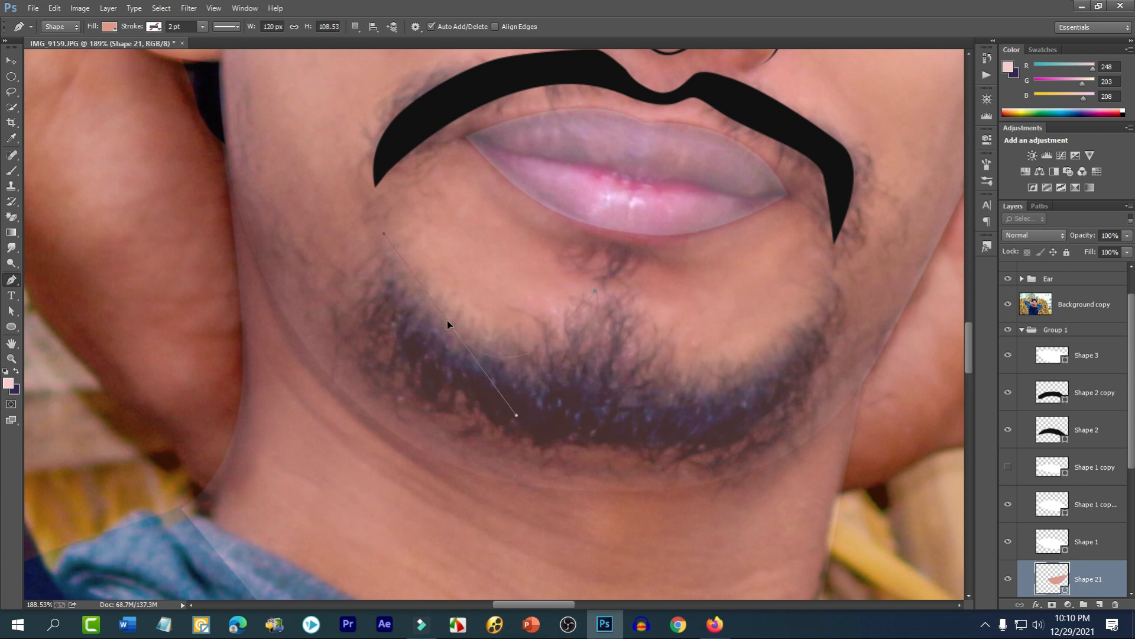
{"action": "left_click", "coordinate": [395, 227]}
- Trace the beard path down its left side and along the bottom edge of the chin
{"action": "left_click", "coordinate": [377, 281]}
{"action": "left_click_drag", "start_coordinate": [386, 344], "coordinate": [407, 381]}
{"action": "left_click", "coordinate": [433, 395]}
{"action": "left_click_drag", "start_coordinate": [484, 418], "coordinate": [506, 439]}
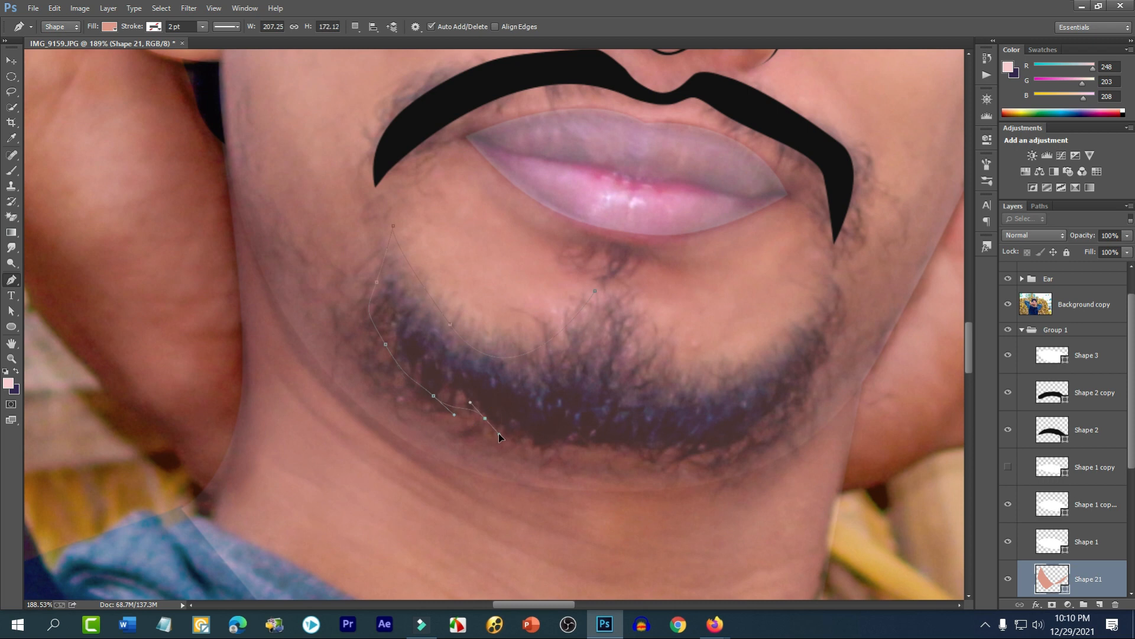
{"action": "left_click", "coordinate": [559, 445]}
{"action": "left_click_drag", "start_coordinate": [622, 453], "coordinate": [651, 453]}
{"action": "left_click", "coordinate": [709, 457]}
{"action": "left_click_drag", "start_coordinate": [778, 429], "coordinate": [796, 414]}
{"action": "left_click_drag", "start_coordinate": [820, 371], "coordinate": [827, 351]}
{"action": "left_click_drag", "start_coordinate": [844, 297], "coordinate": [845, 284]}
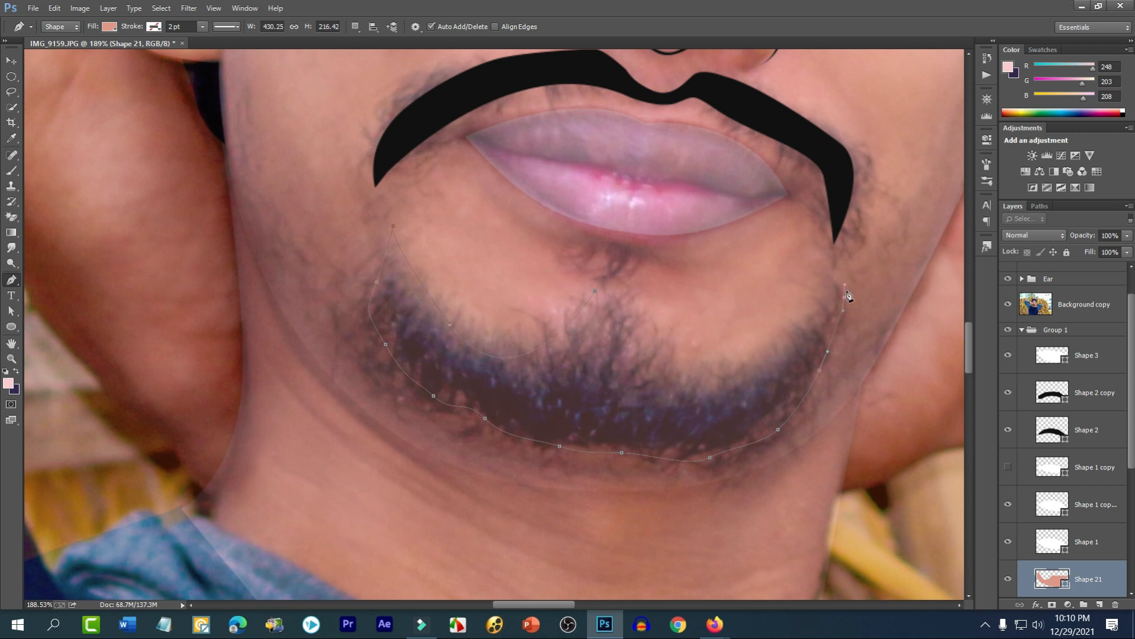
{"action": "key", "text": "ctrl+alt+z"}
{"action": "key", "text": "ctrl+alt+z"}
{"action": "key", "text": "ctrl+alt+z"}
- Curve the beard path up to its right tip and back along the upper edge, closing it at the central peak
{"action": "left_click_drag", "start_coordinate": [831, 307], "coordinate": [832, 210]}
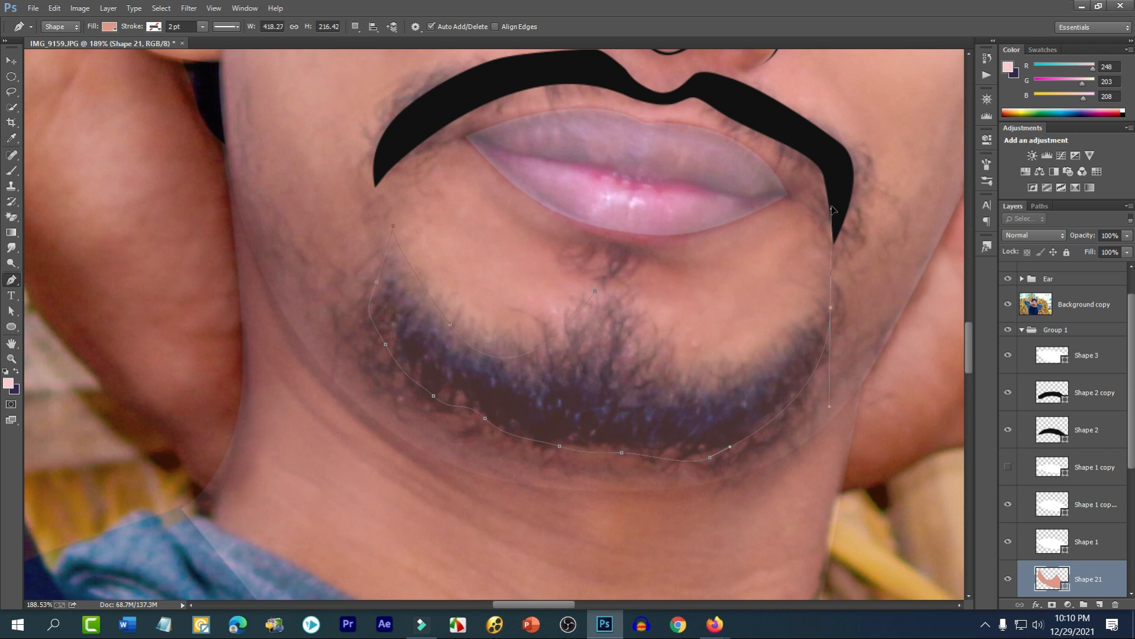
{"action": "left_click", "coordinate": [830, 309]}
{"action": "left_click_drag", "start_coordinate": [670, 362], "coordinate": [627, 285]}
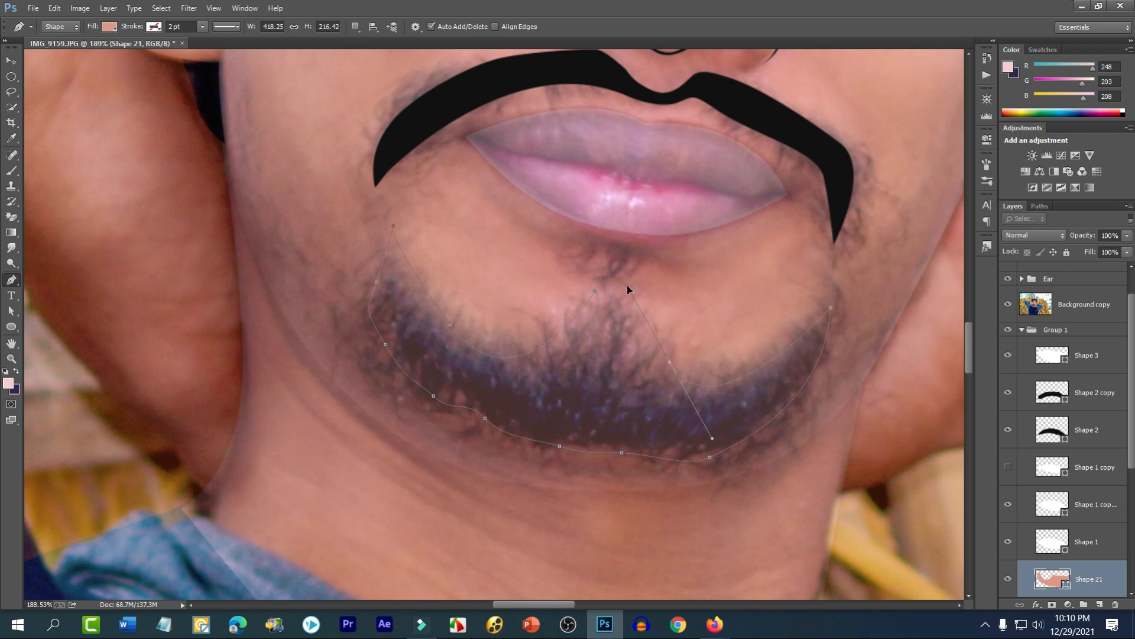
{"action": "left_click", "coordinate": [596, 292]}
{"action": "left_click_drag", "start_coordinate": [579, 303], "coordinate": [580, 303]}
- Change the beard shape's fill to near-black
{"action": "left_click", "coordinate": [110, 26]}
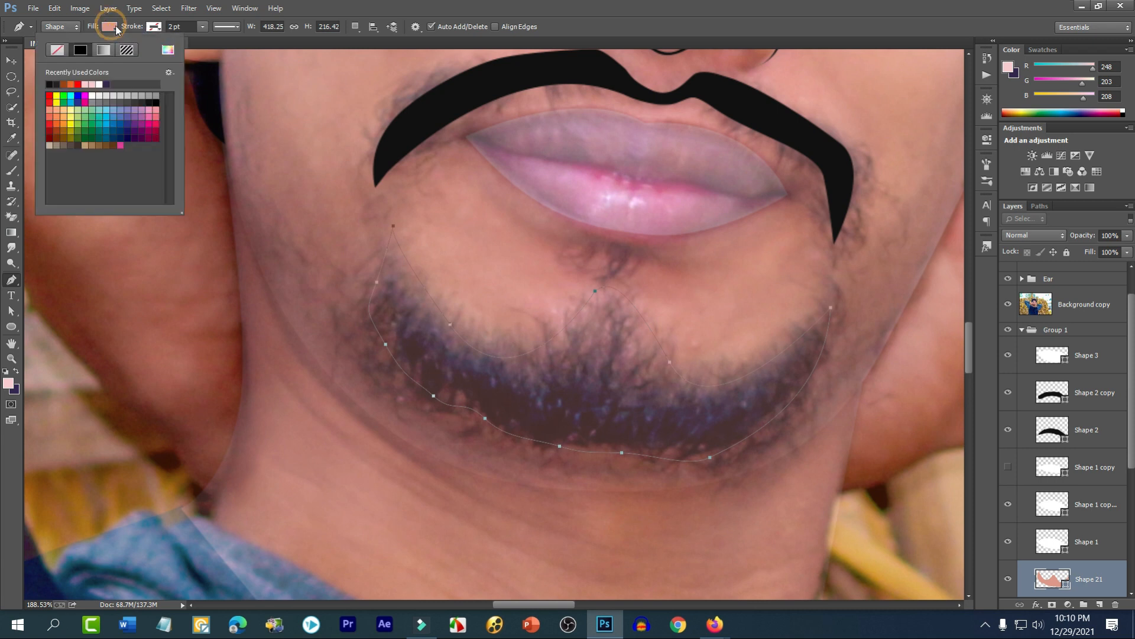
{"action": "left_click", "coordinate": [149, 102]}
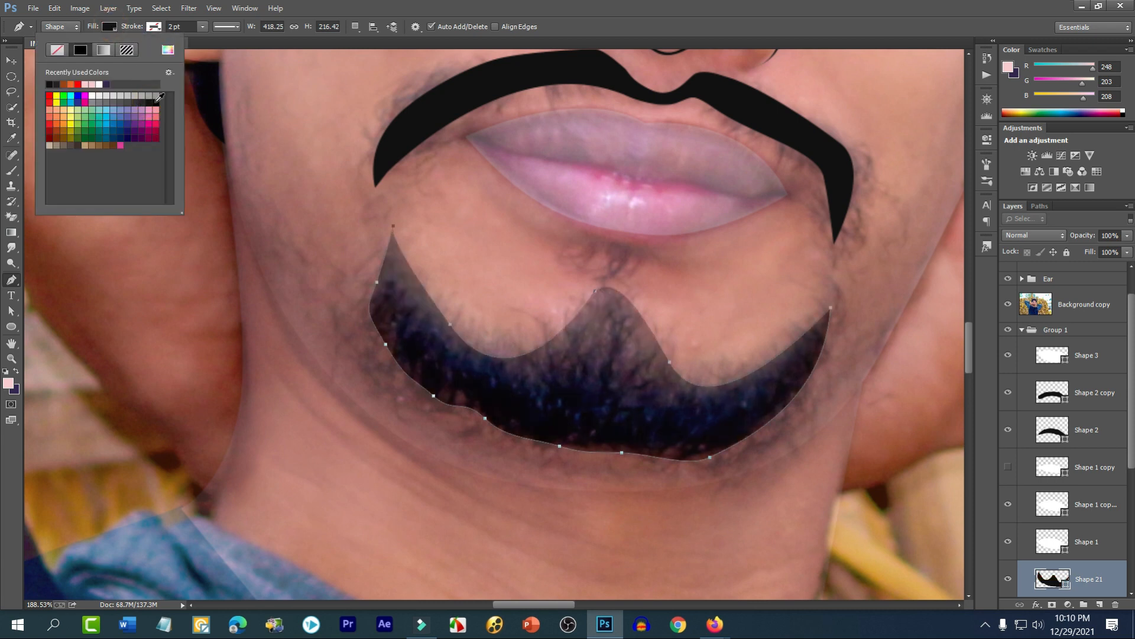
{"action": "scroll", "coordinate": [1082, 561], "scroll_direction": "down", "scroll_amount": 1}
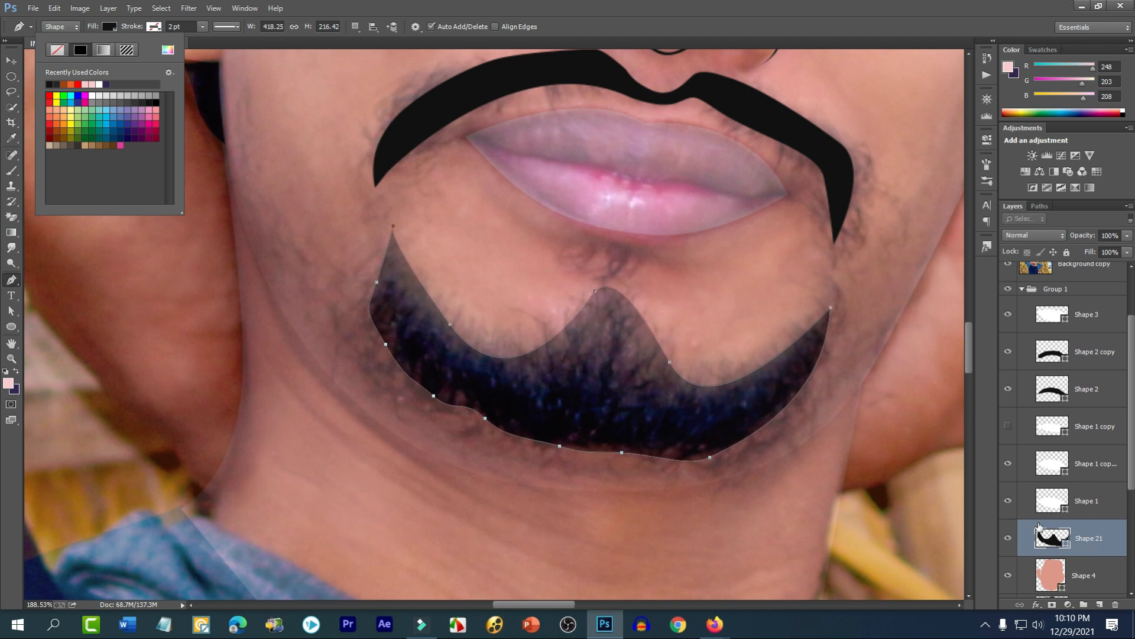
{"action": "left_click", "coordinate": [11, 60]}
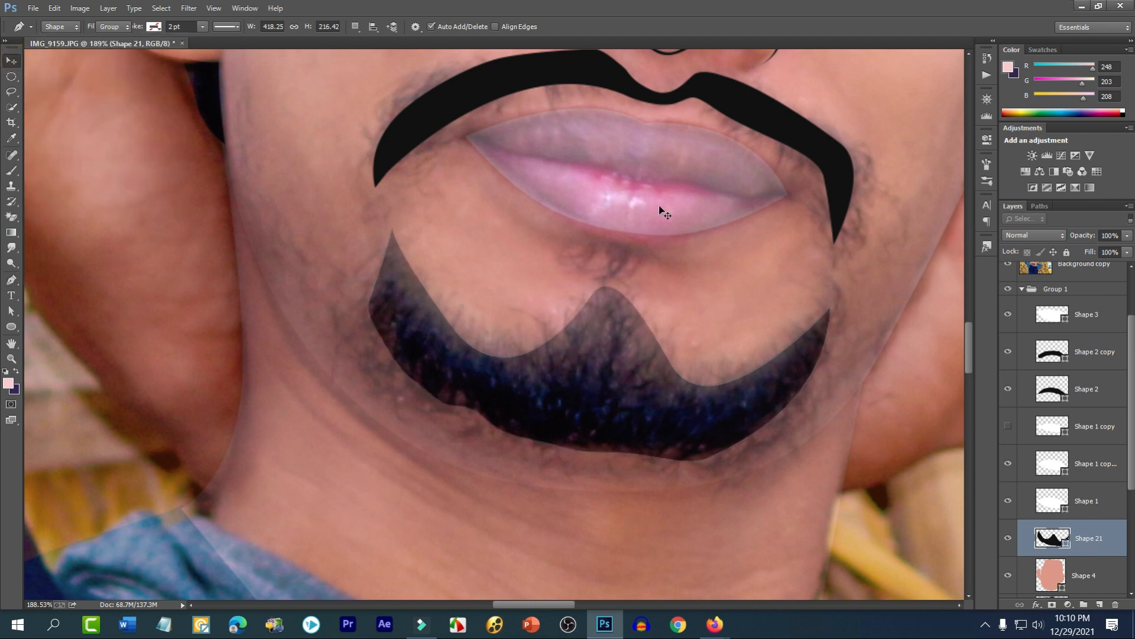
- Draw a small near-black tuft with three downward spikes just below the lower lip, using the Pen tool
{"action": "scroll", "coordinate": [663, 209], "scroll_direction": "up", "scroll_amount": 2}
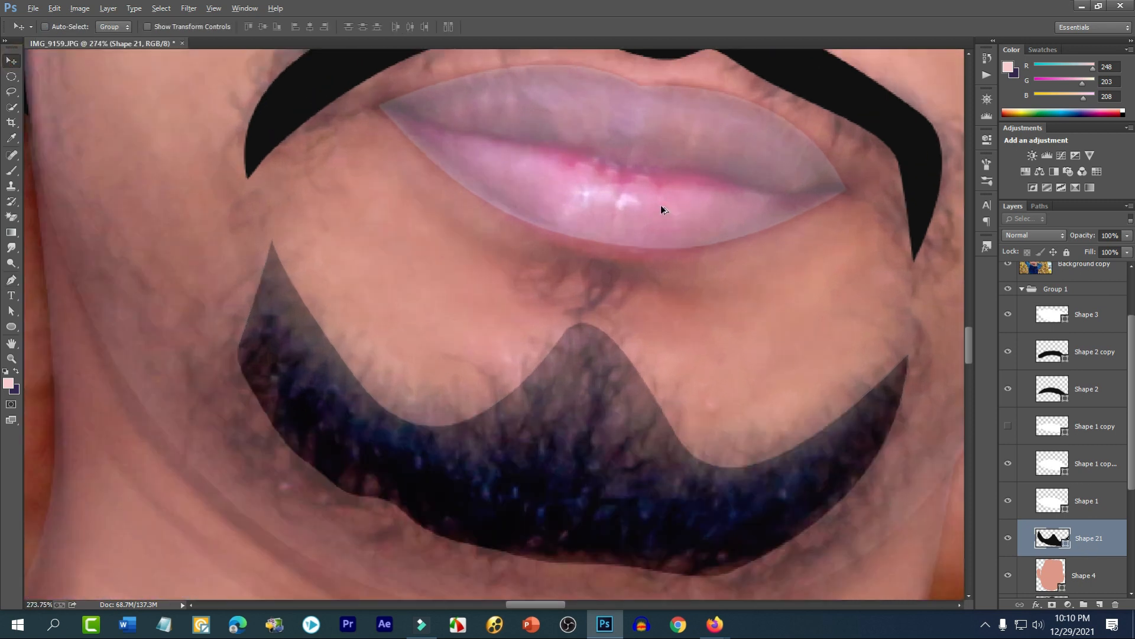
{"action": "left_click", "coordinate": [11, 280]}
{"action": "mouse_move", "coordinate": [623, 264]}
{"action": "left_mouse_down"}
{"action": "mouse_move", "coordinate": [646, 259]}
{"action": "mouse_move", "coordinate": [619, 307]}
{"action": "mouse_move", "coordinate": [634, 254]}
{"action": "left_mouse_up"}
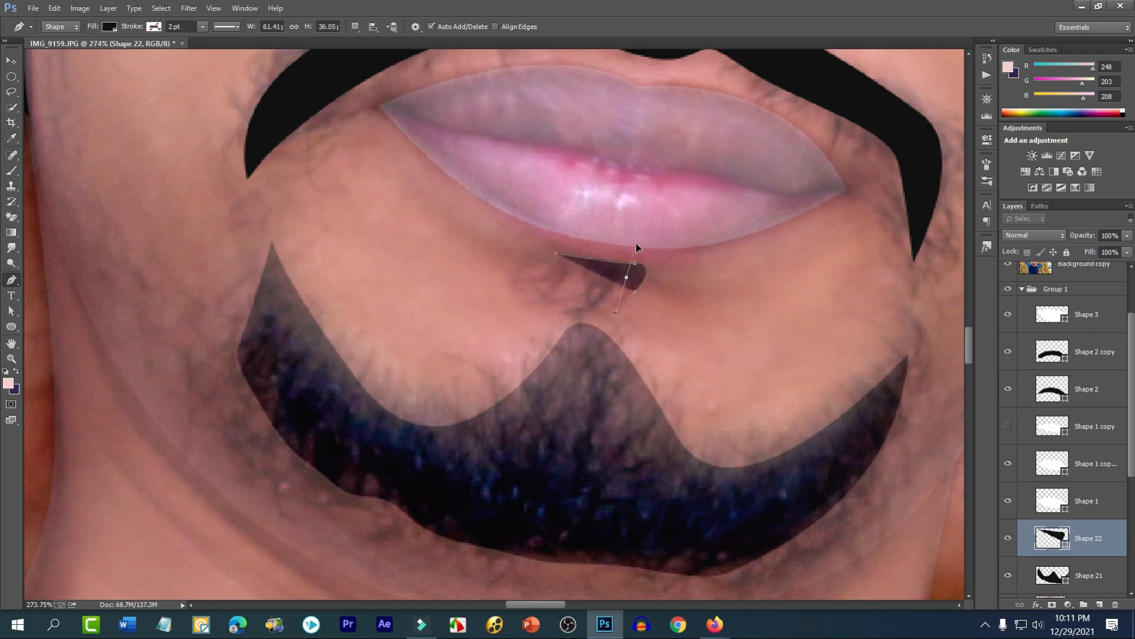
{"action": "left_click", "coordinate": [626, 278]}
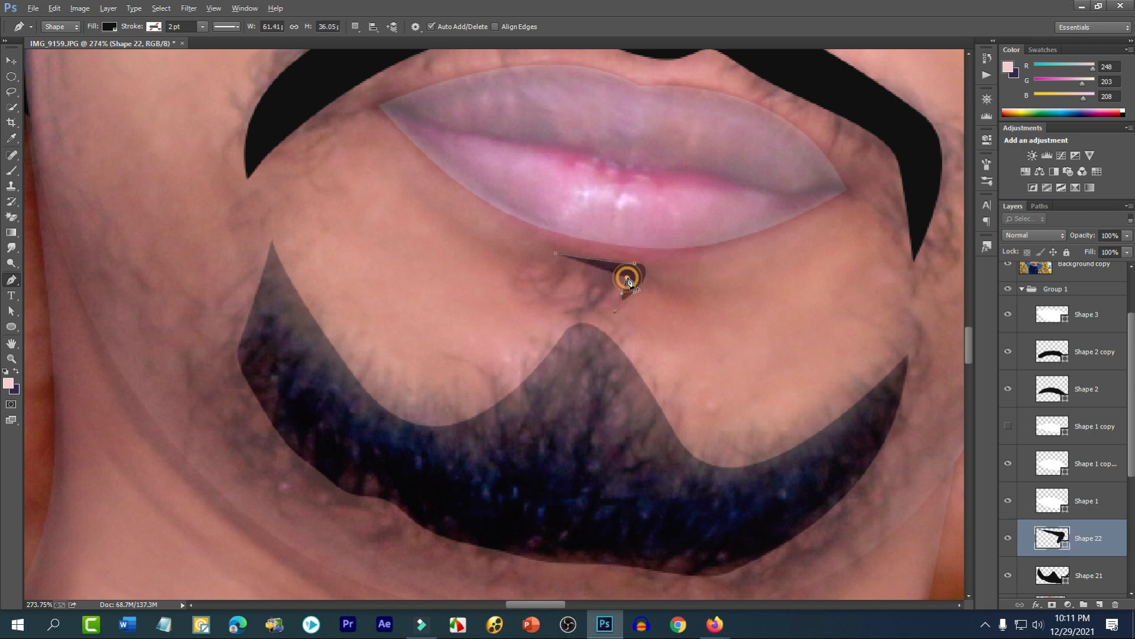
{"action": "left_click_drag", "start_coordinate": [596, 303], "coordinate": [581, 260]}
{"action": "left_click", "coordinate": [593, 274], "text": "alt"}
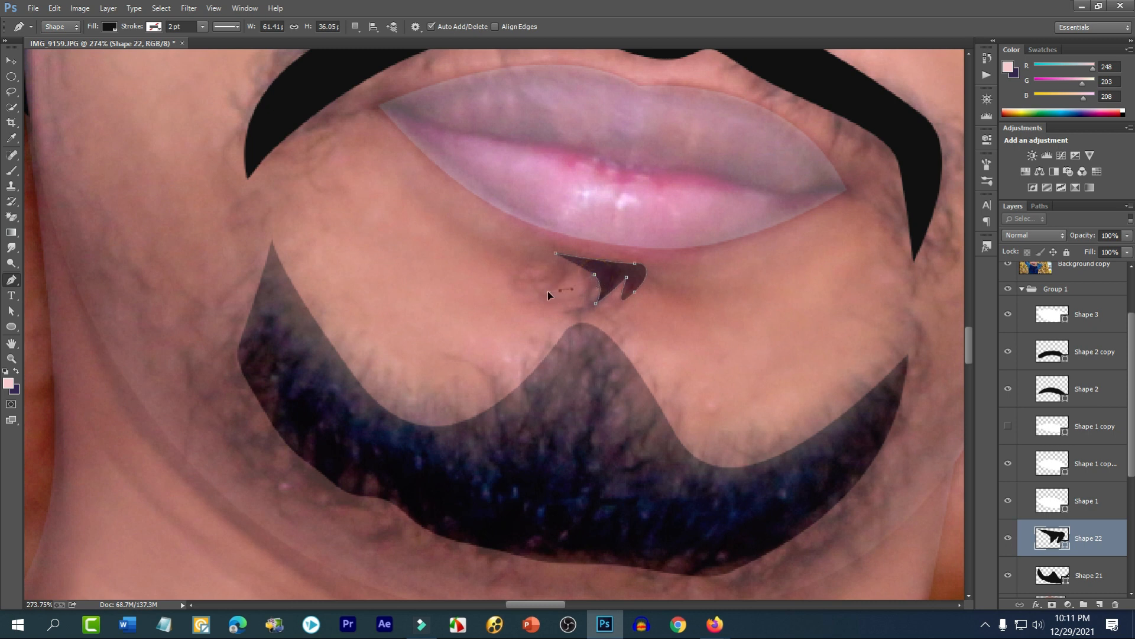
{"action": "left_click_drag", "start_coordinate": [560, 291], "coordinate": [558, 294]}
{"action": "left_click", "coordinate": [559, 291], "text": "alt"}
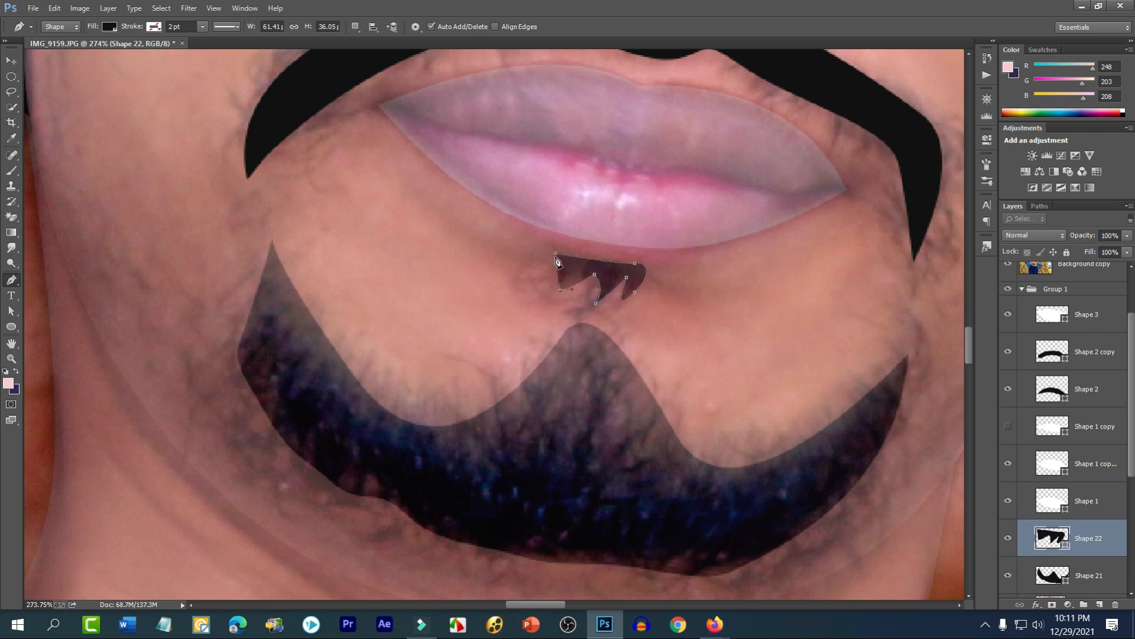
{"action": "left_click_drag", "start_coordinate": [556, 254], "coordinate": [523, 243]}
- Move the tuft and beard layers out of Group 1 to just above the Ear group, and hide the Background copy layer
{"action": "left_click", "coordinate": [11, 60]}
{"action": "scroll", "coordinate": [1065, 461], "scroll_direction": "down", "scroll_amount": 3}
{"action": "scroll", "coordinate": [1066, 461], "scroll_direction": "down", "scroll_amount": 8}
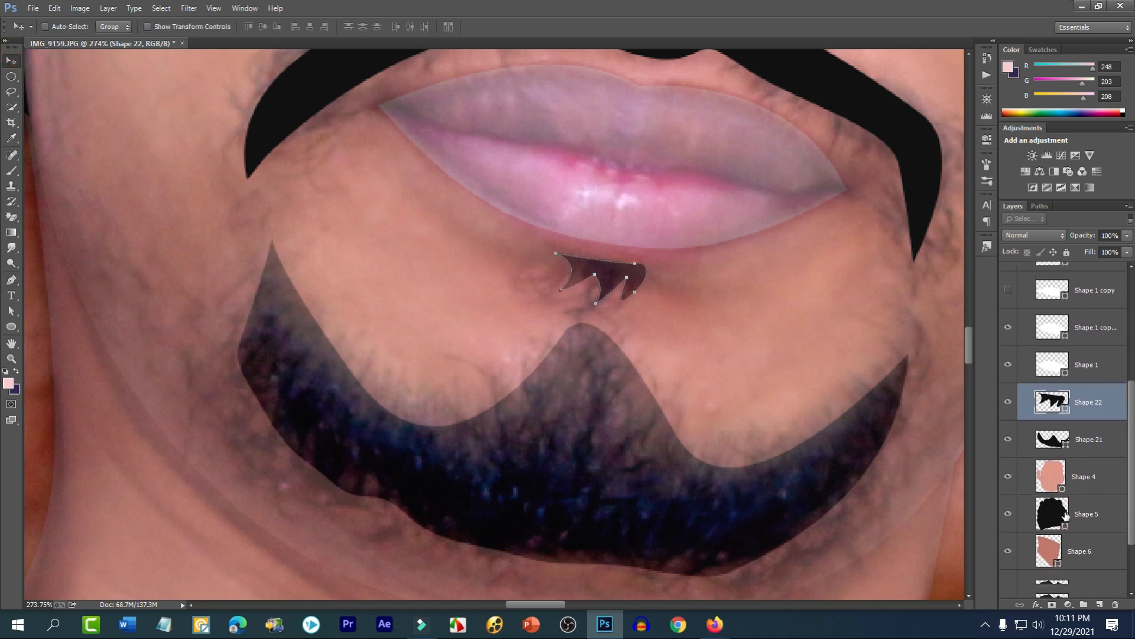
{"action": "scroll", "coordinate": [1069, 510], "scroll_direction": "up", "scroll_amount": 6}
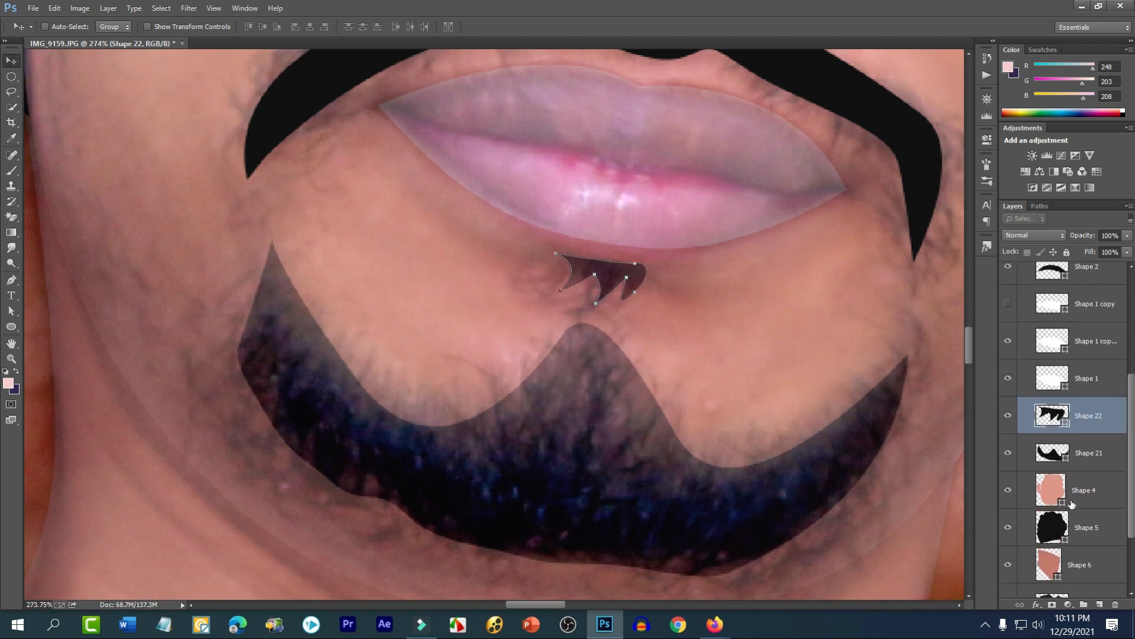
{"action": "left_click", "coordinate": [1090, 453], "text": "shift"}
{"action": "left_click_drag", "start_coordinate": [1087, 427], "coordinate": [1050, 358]}
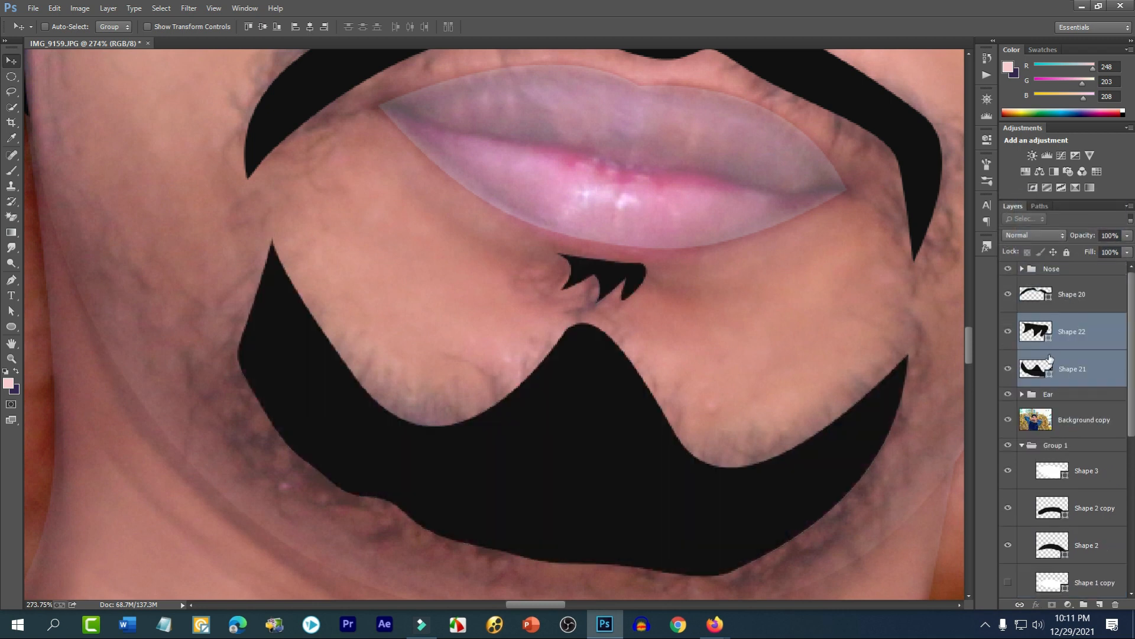
{"action": "left_click", "coordinate": [1009, 420]}
{"action": "scroll", "coordinate": [683, 410], "scroll_direction": "down", "scroll_amount": 10}
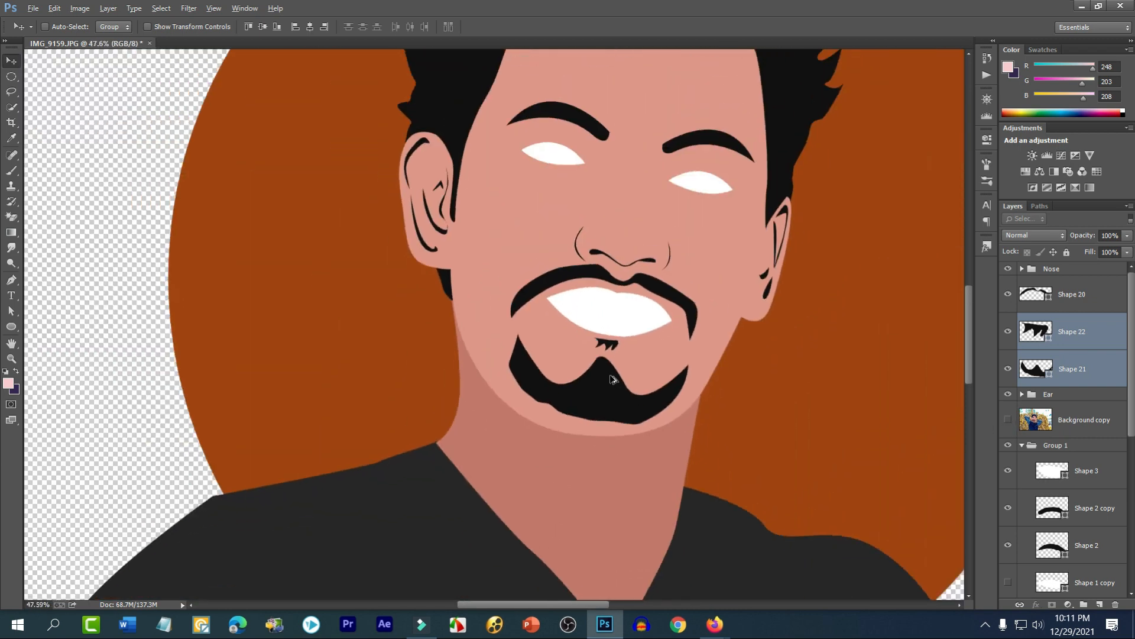
- Round the beard's upper-left outer edge by adjusting the curve handles of its side anchor
{"action": "scroll", "coordinate": [588, 402], "scroll_direction": "up", "scroll_amount": 8}
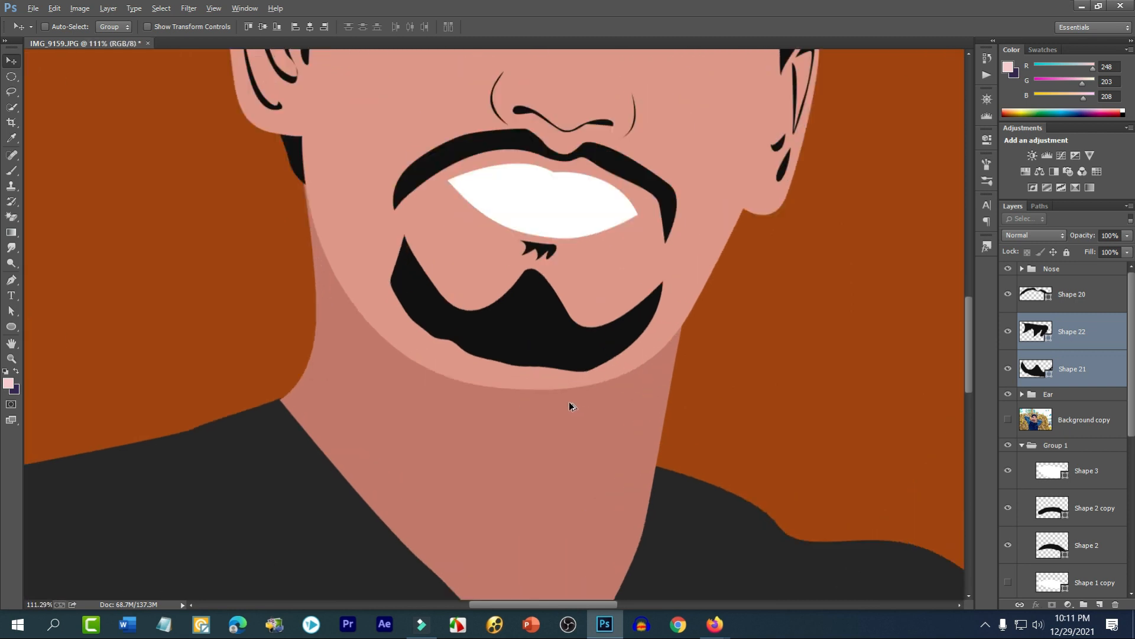
{"action": "left_click", "coordinate": [12, 311]}
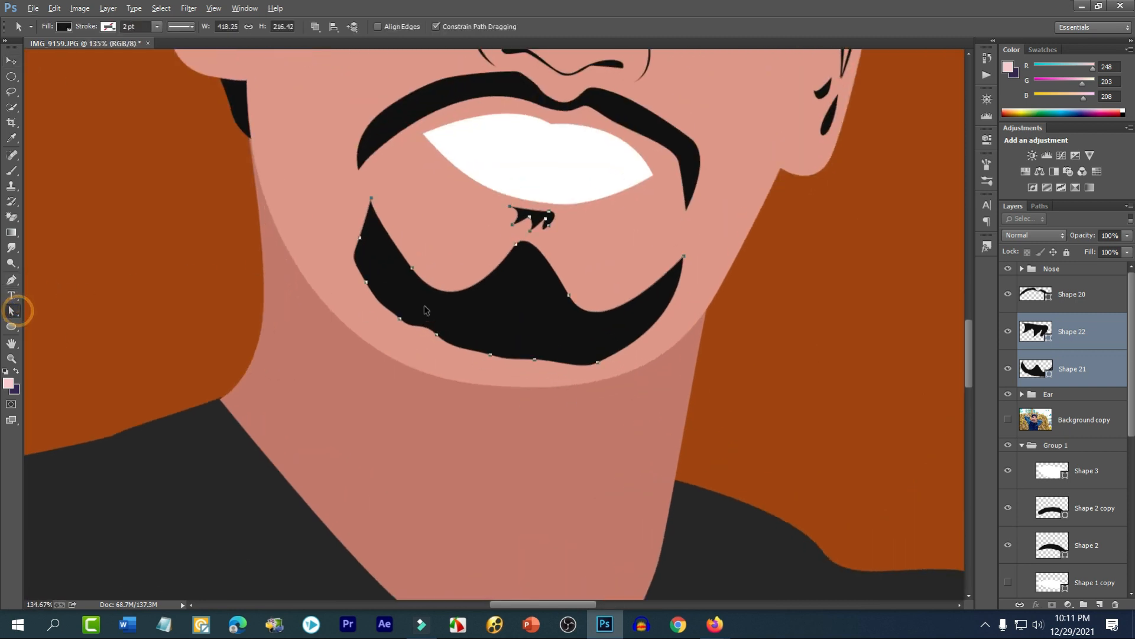
{"action": "scroll", "coordinate": [437, 307], "scroll_direction": "up", "scroll_amount": 2}
{"action": "left_click_drag", "start_coordinate": [312, 239], "coordinate": [320, 217]}
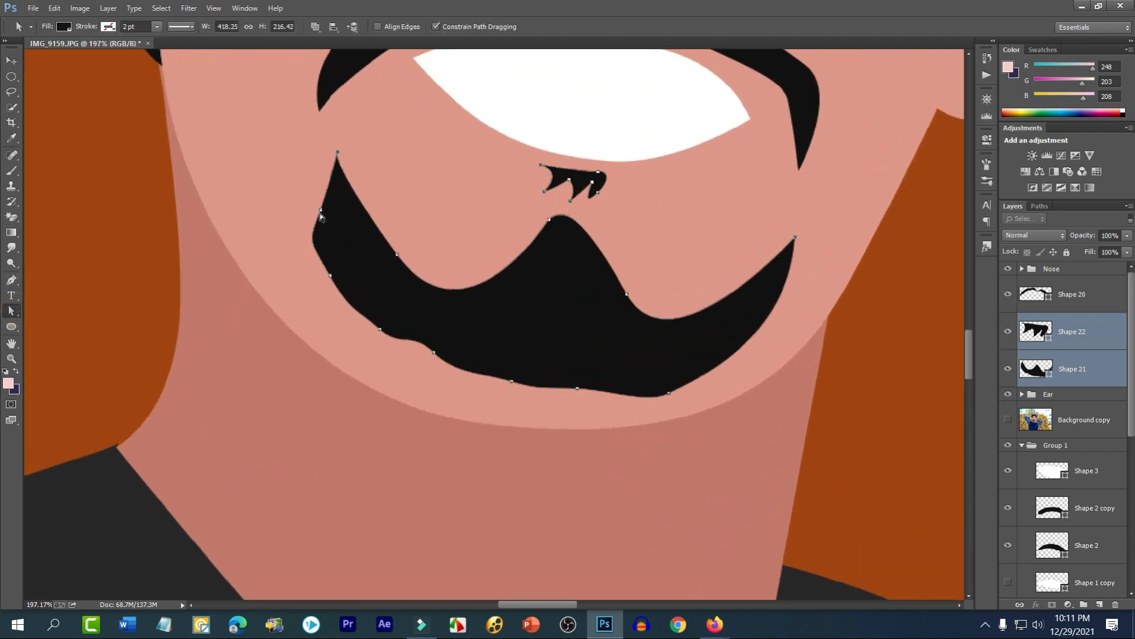
{"action": "left_click", "coordinate": [320, 212]}
{"action": "left_click", "coordinate": [311, 241]}
{"action": "left_click_drag", "start_coordinate": [308, 240], "coordinate": [320, 237]}
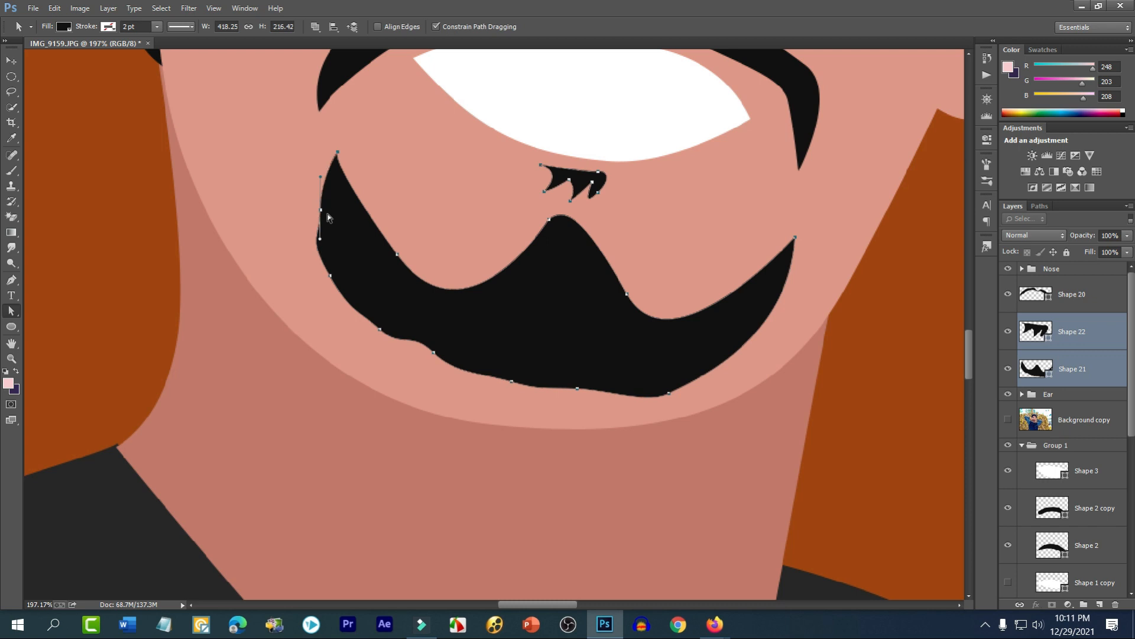
- Smooth the bump on the beard's lower-left edge and move the bottom-right anchor up and outward to even the curve
{"action": "left_click", "coordinate": [431, 347]}
{"action": "left_click_drag", "start_coordinate": [426, 344], "coordinate": [427, 352]}
{"action": "left_click", "coordinate": [432, 353]}
{"action": "left_click", "coordinate": [434, 354]}
{"action": "left_click_drag", "start_coordinate": [430, 359], "coordinate": [430, 359]}
{"action": "left_click", "coordinate": [669, 394]}
{"action": "left_click_drag", "start_coordinate": [668, 393], "coordinate": [677, 377]}
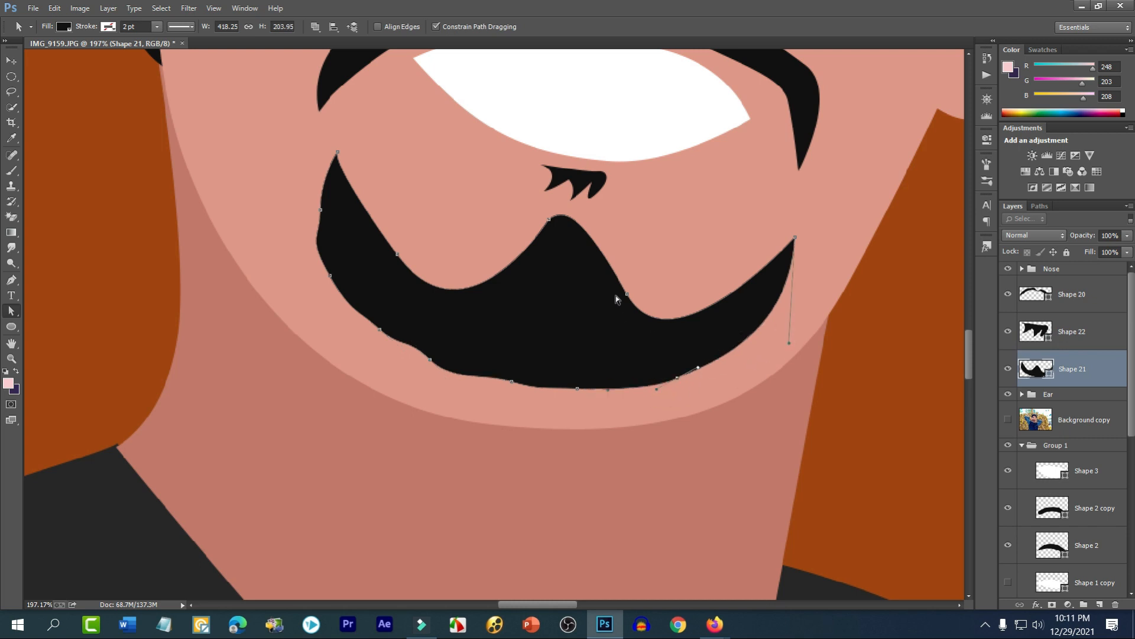
- Reshape the curve at the beard's central peak by adjusting its anchor handle, and deselect the beard shape
{"action": "left_click", "coordinate": [623, 293]}
{"action": "left_click_drag", "start_coordinate": [552, 220], "coordinate": [583, 214]}
{"action": "left_click", "coordinate": [685, 269]}
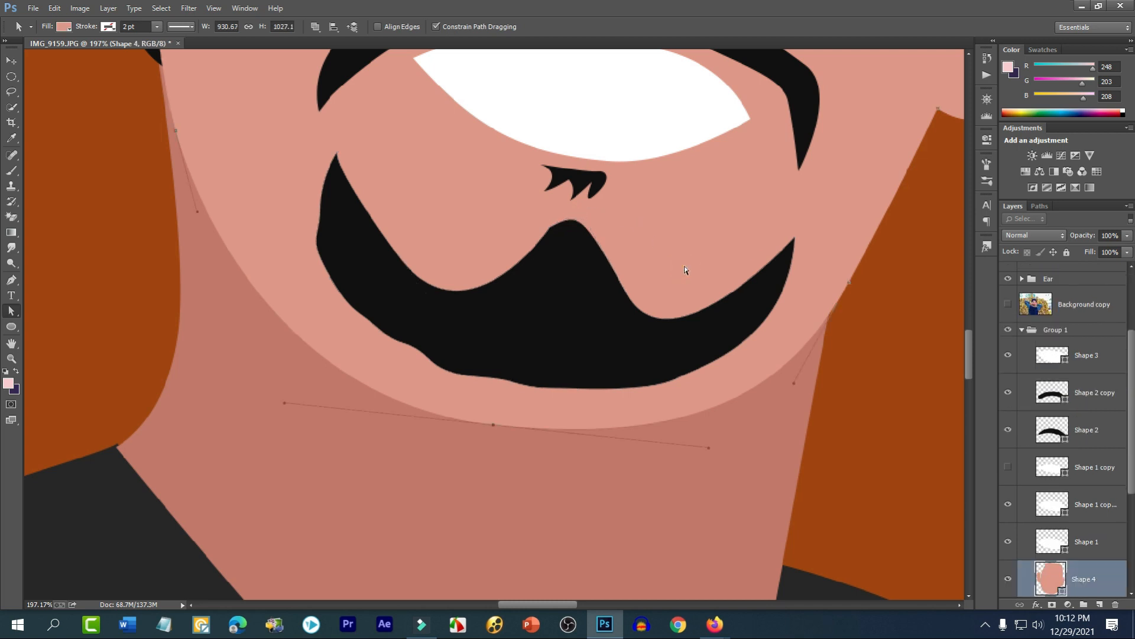
{"action": "scroll", "coordinate": [684, 271], "scroll_direction": "down", "scroll_amount": 6}
{"action": "left_click", "coordinate": [722, 319]}
{"action": "scroll", "coordinate": [702, 322], "scroll_direction": "down", "scroll_amount": 5}
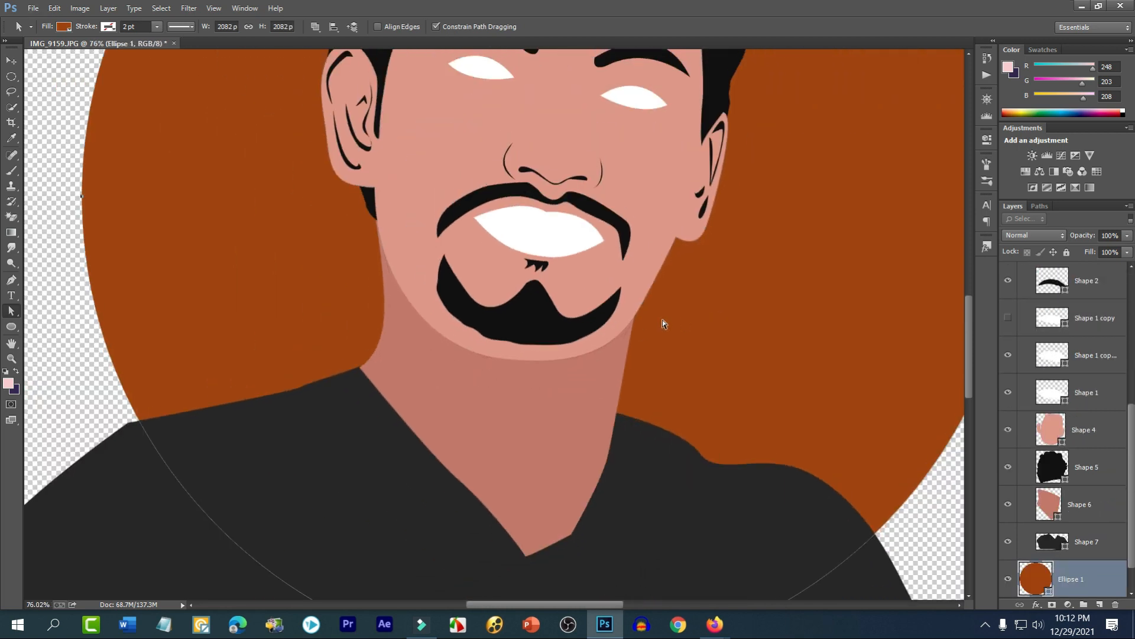
- Draw the lower edge of a lip-parting line with the Pen tool, curving from the mouth's left corner through its middle to the right corner
{"action": "scroll", "coordinate": [684, 322], "scroll_direction": "up", "scroll_amount": 3}
{"action": "scroll", "coordinate": [628, 296], "scroll_direction": "up", "scroll_amount": 3}
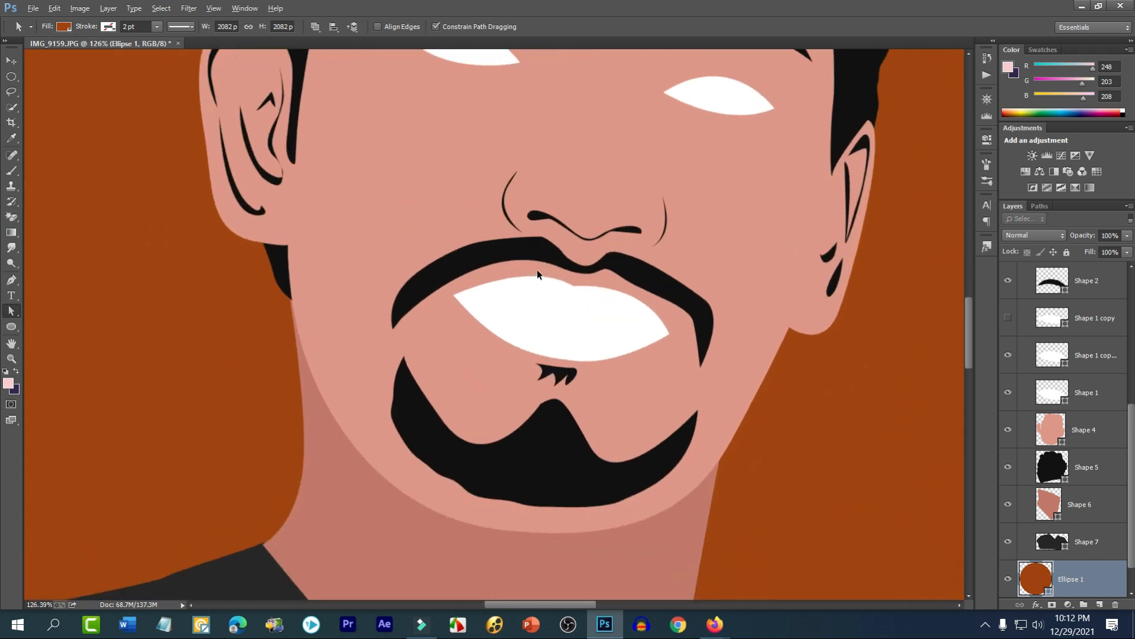
{"action": "scroll", "coordinate": [598, 323], "scroll_direction": "up", "scroll_amount": 3}
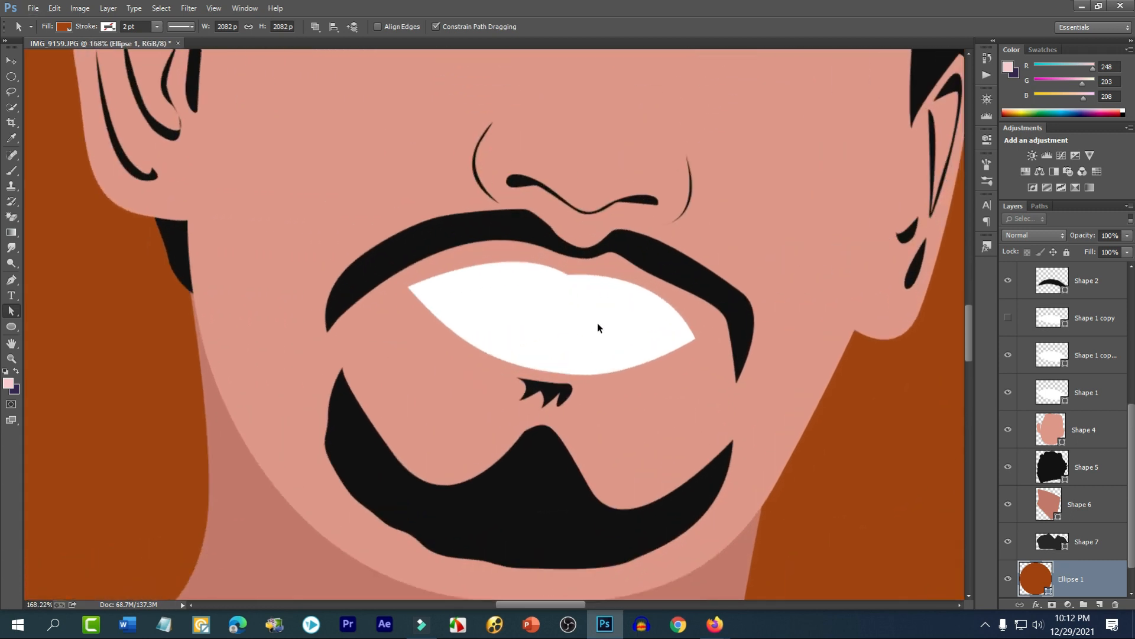
{"action": "left_click", "coordinate": [12, 280]}
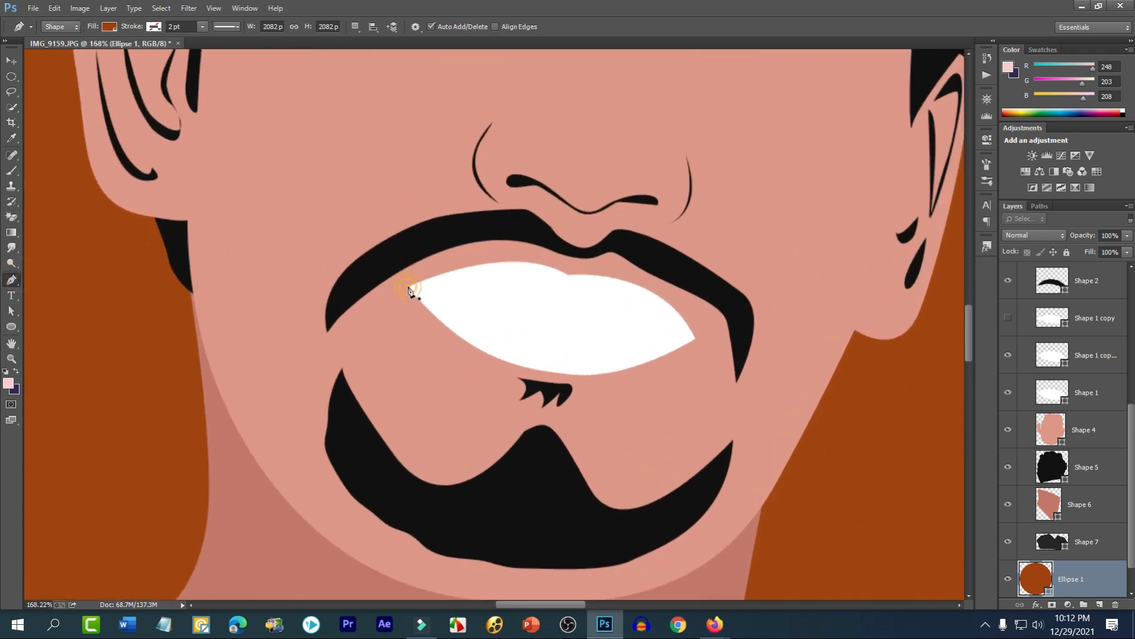
{"action": "left_click", "coordinate": [408, 288]}
{"action": "left_click", "coordinate": [547, 317]}
{"action": "left_click", "coordinate": [508, 304]}
{"action": "left_click", "coordinate": [587, 330]}
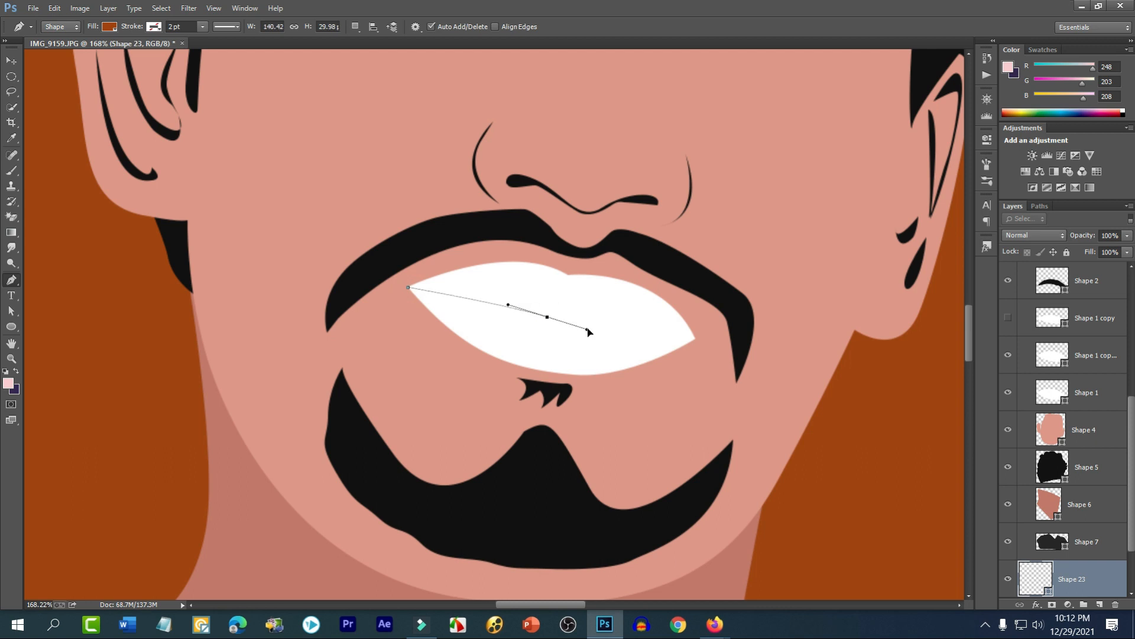
{"action": "left_click_drag", "start_coordinate": [693, 338], "coordinate": [733, 354]}
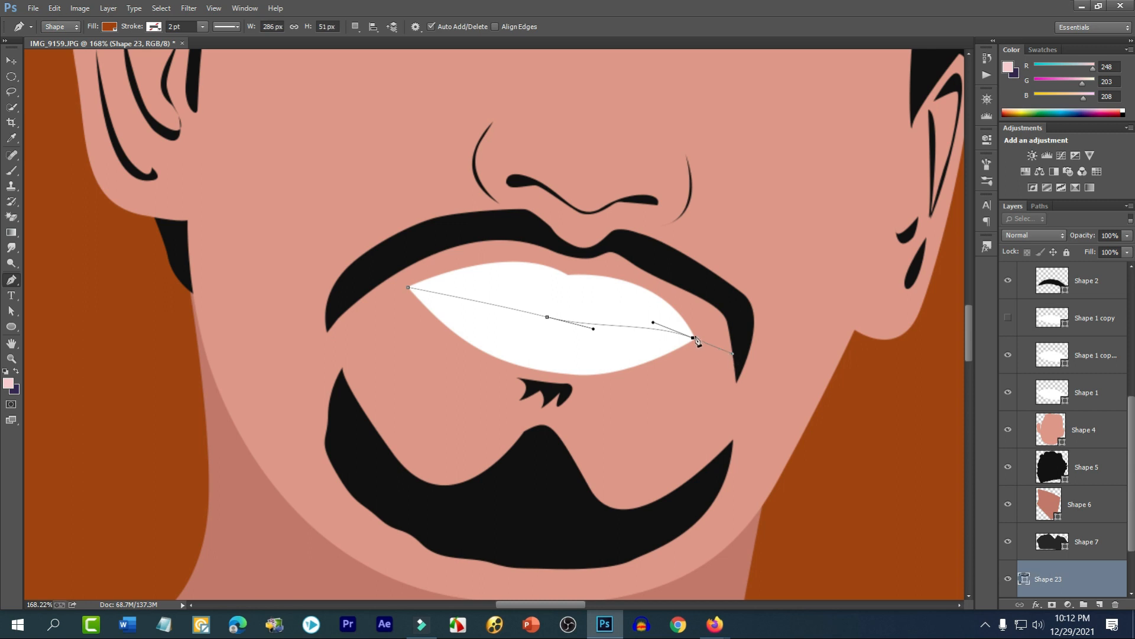
- Draw the lip line's upper edge just above the first curve back to the mouth's left corner, closing the thin shape
{"action": "scroll", "coordinate": [506, 324], "scroll_direction": "up", "scroll_amount": 3}
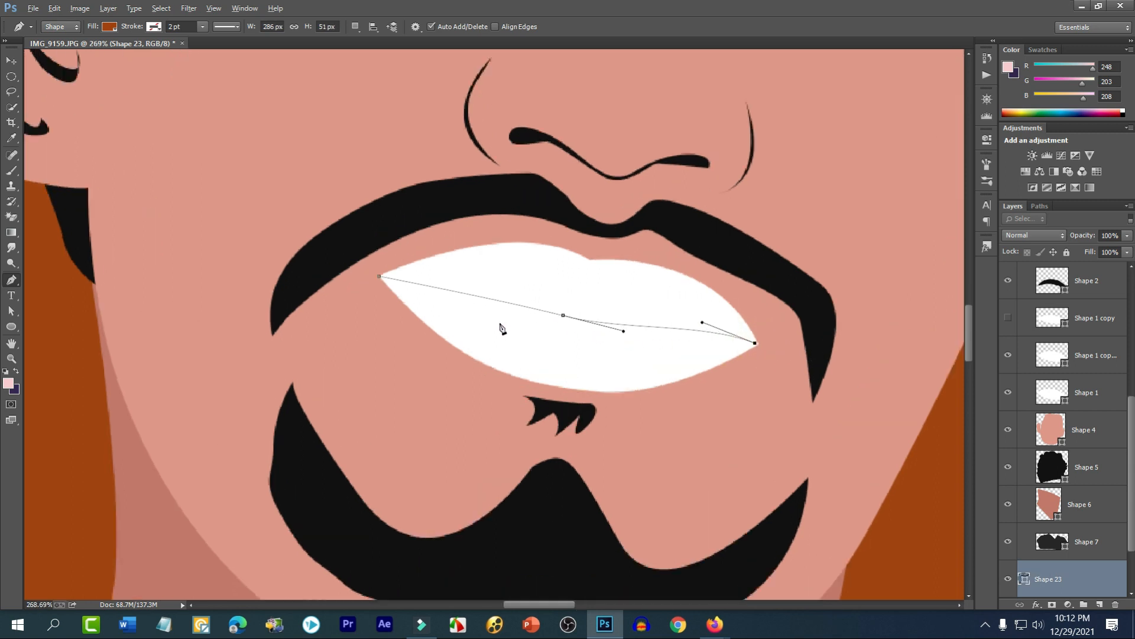
{"action": "key", "text": "alt"}
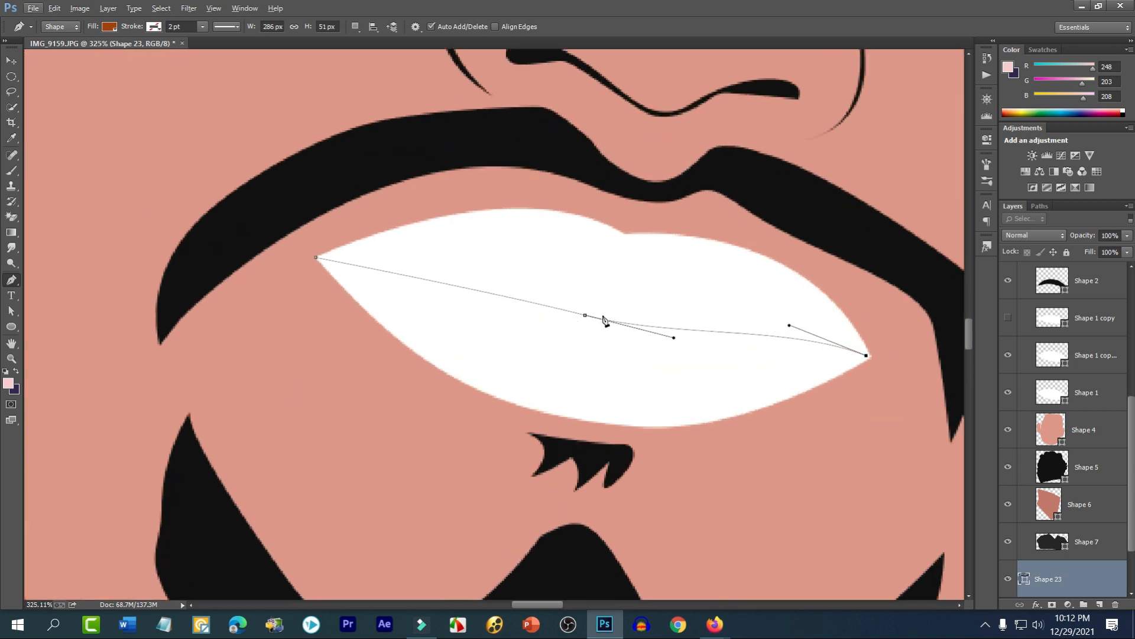
{"action": "left_click_drag", "start_coordinate": [604, 321], "coordinate": [413, 303]}
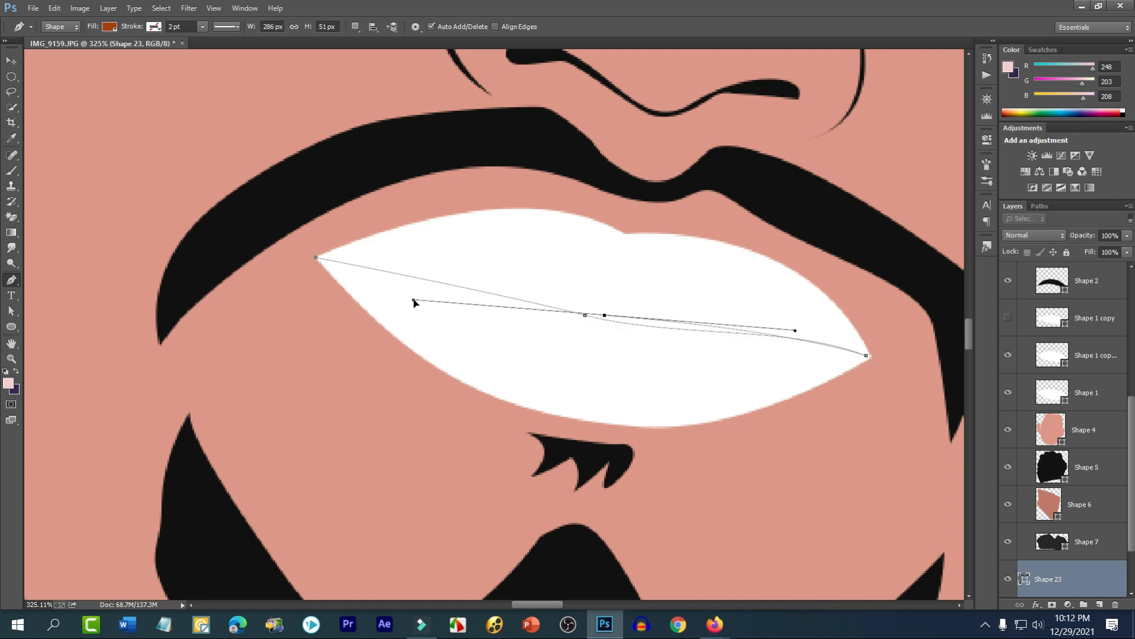
{"action": "key", "text": "ctrl+z"}
{"action": "left_click_drag", "start_coordinate": [661, 323], "coordinate": [490, 320]}
{"action": "left_click", "coordinate": [662, 324]}
{"action": "left_click_drag", "start_coordinate": [563, 304], "coordinate": [520, 298]}
{"action": "left_click", "coordinate": [317, 259]}
{"action": "left_click_drag", "start_coordinate": [317, 261], "coordinate": [288, 264]}
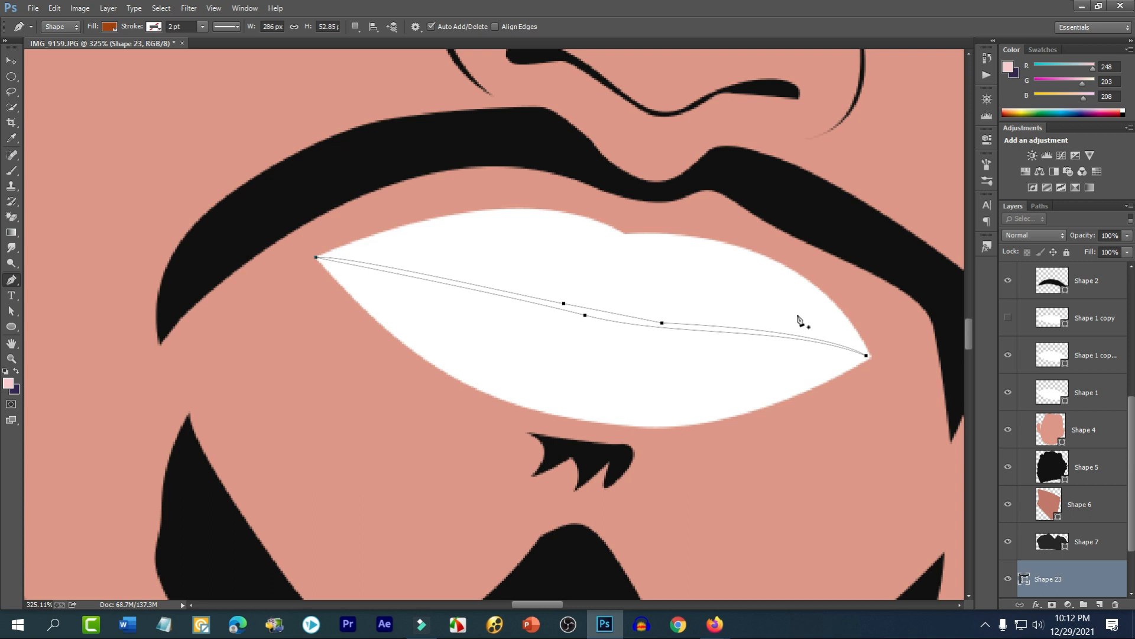
- Fill the lip line with dark gray and move its layer to the top of Group 1, above Shape 3
{"action": "left_click", "coordinate": [109, 27]}
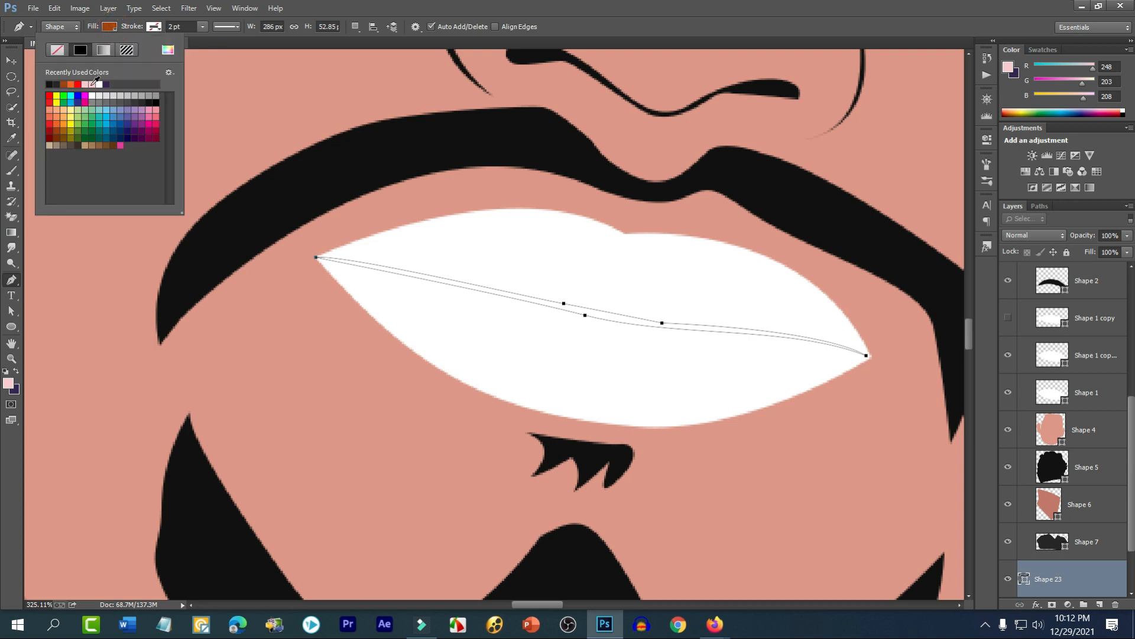
{"action": "left_click", "coordinate": [126, 101]}
{"action": "mouse_move", "coordinate": [1045, 575]}
{"action": "left_mouse_down"}
{"action": "mouse_move", "coordinate": [1070, 194]}
{"action": "mouse_move", "coordinate": [1063, 455]}
{"action": "mouse_move", "coordinate": [1066, 439]}
{"action": "left_mouse_up"}
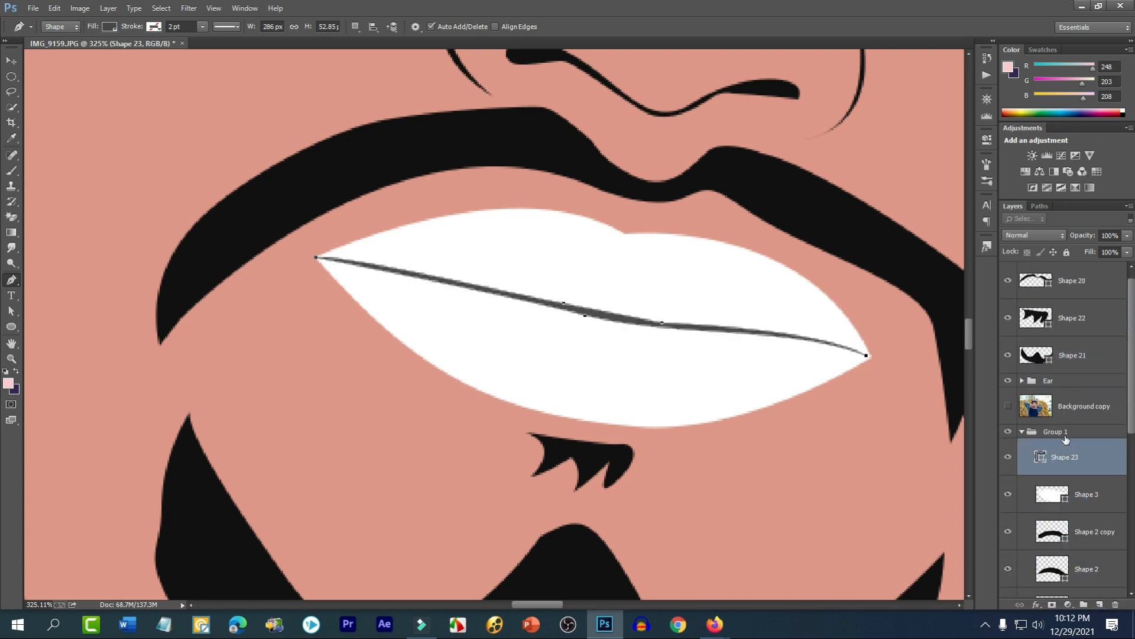
{"action": "left_click", "coordinate": [11, 60]}
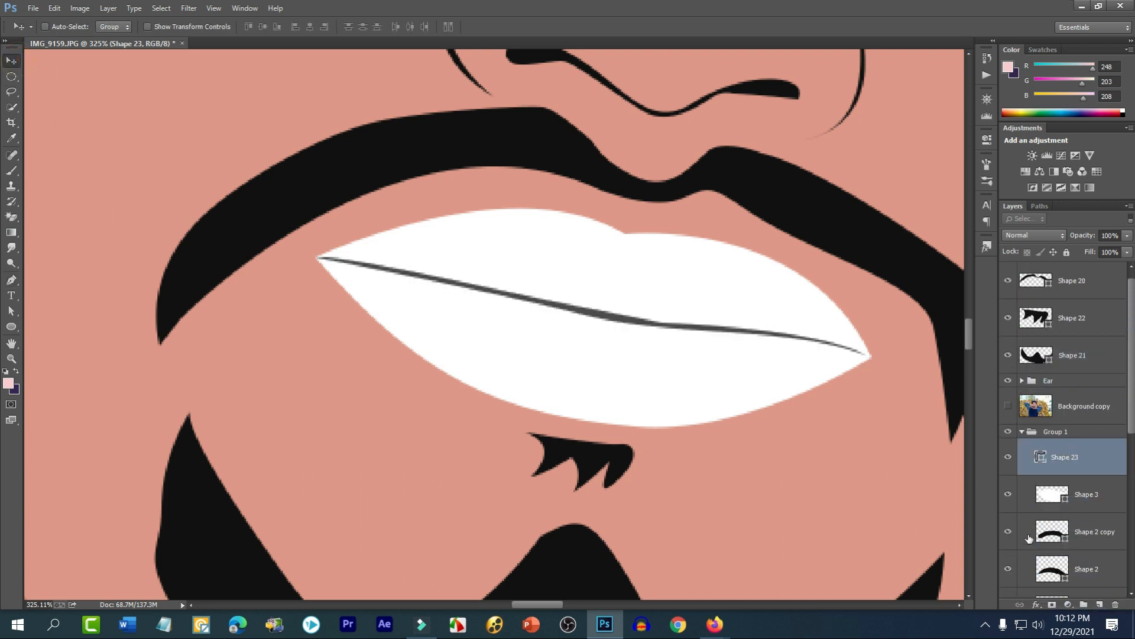
- Recolor the face shape (Shape 4) to white, ffffff
{"action": "scroll", "coordinate": [667, 403], "scroll_direction": "down", "scroll_amount": 10}
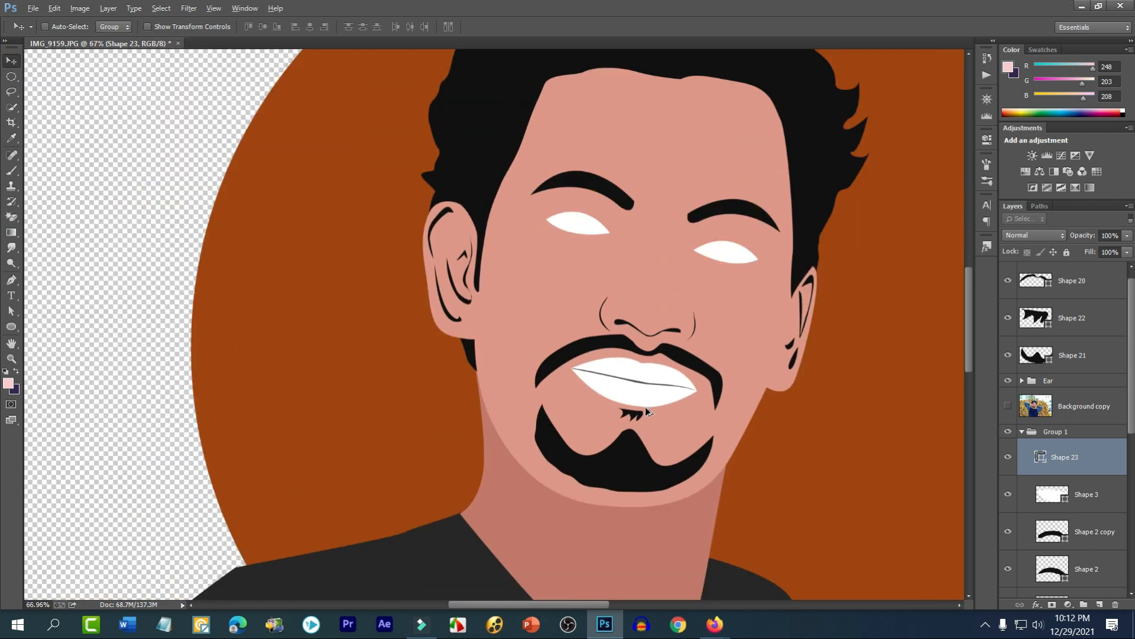
{"action": "scroll", "coordinate": [702, 466], "scroll_direction": "up", "scroll_amount": 5}
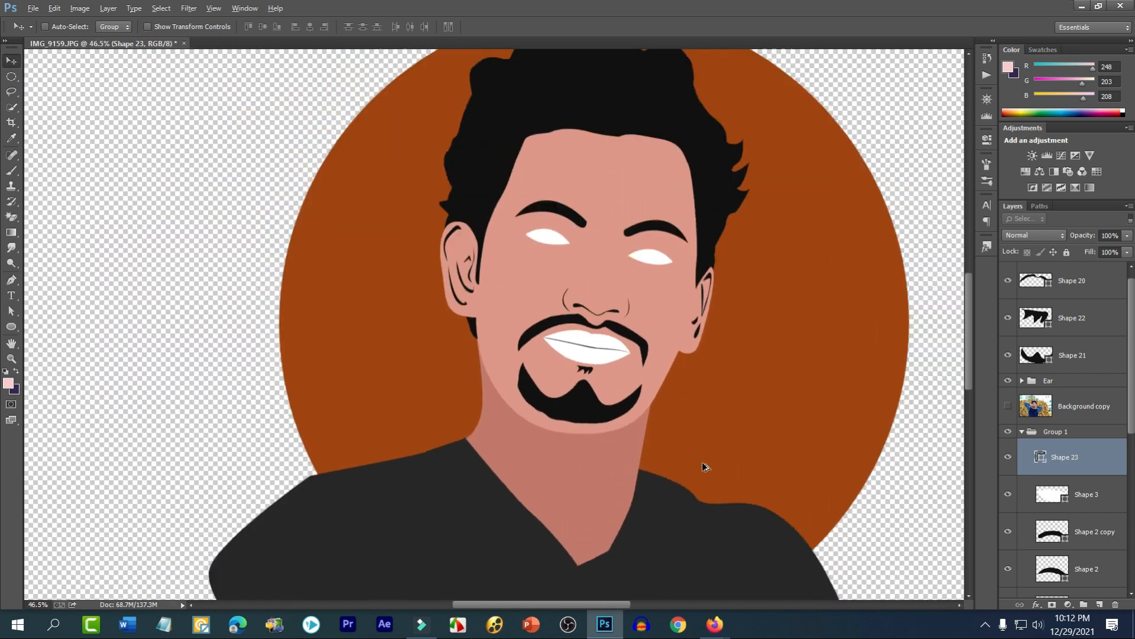
{"action": "scroll", "coordinate": [704, 463], "scroll_direction": "down", "scroll_amount": 2}
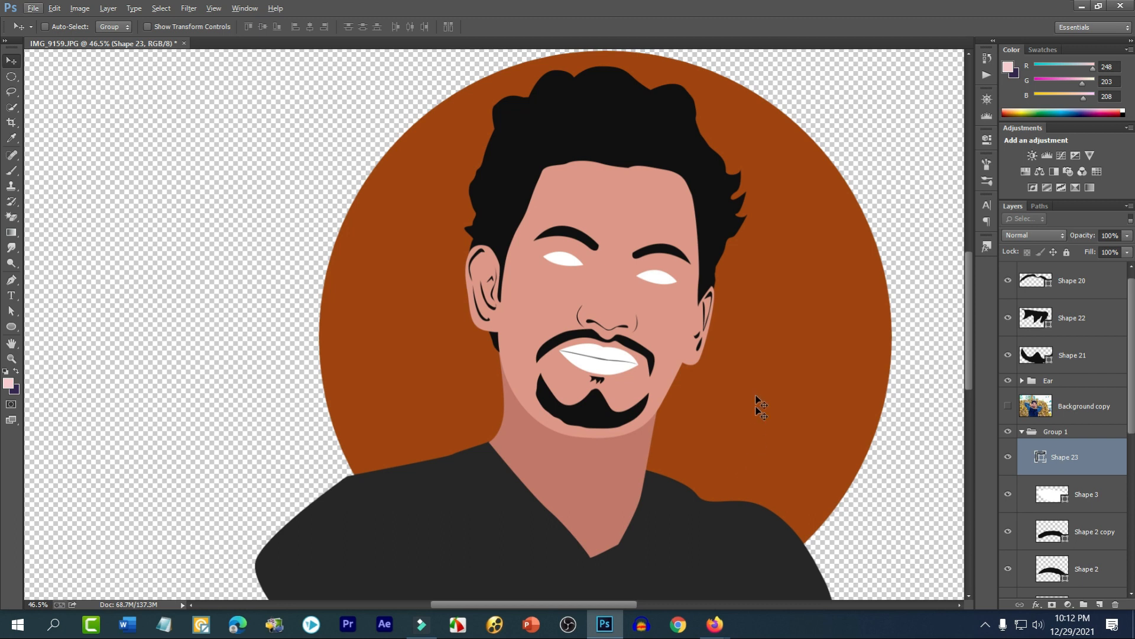
{"action": "scroll", "coordinate": [771, 387], "scroll_direction": "up", "scroll_amount": 4}
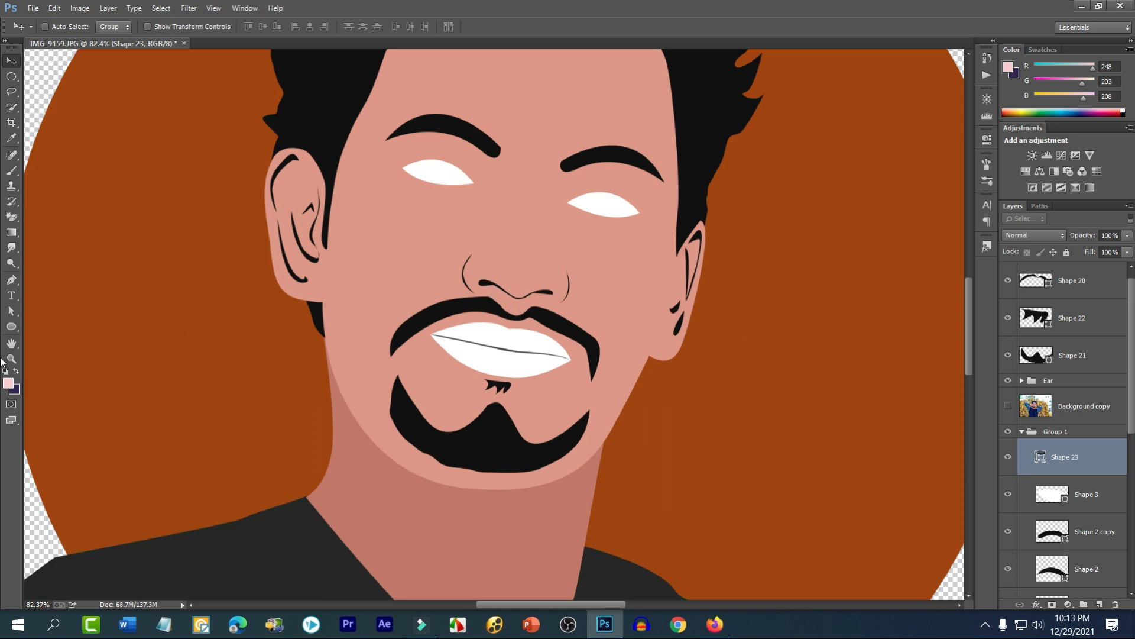
{"action": "left_click", "coordinate": [11, 310]}
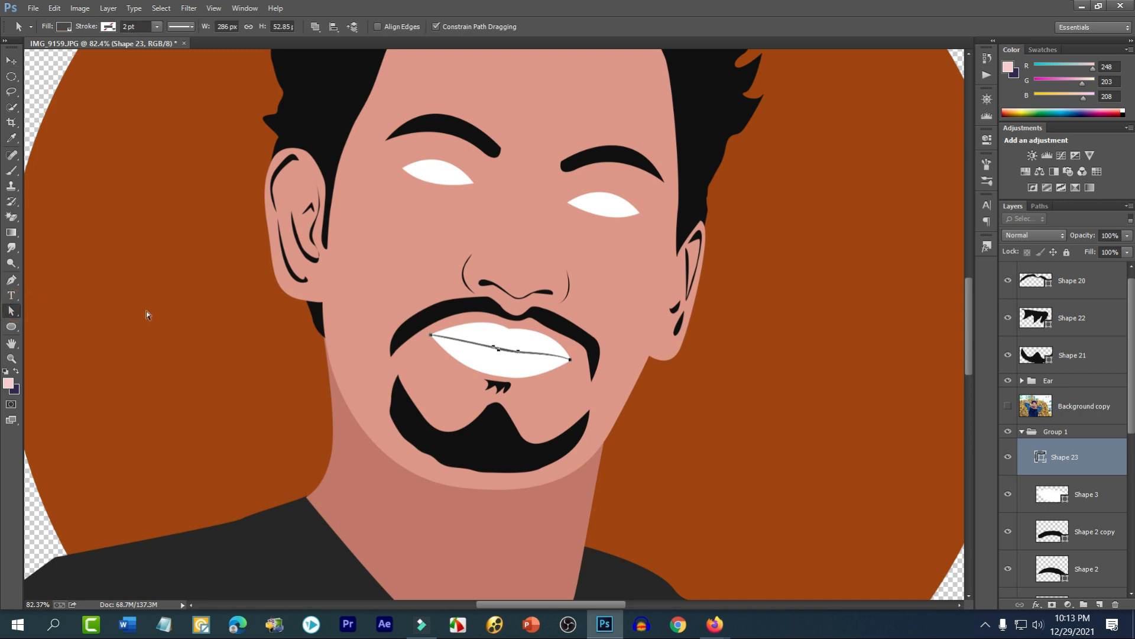
{"action": "left_click", "coordinate": [419, 259]}
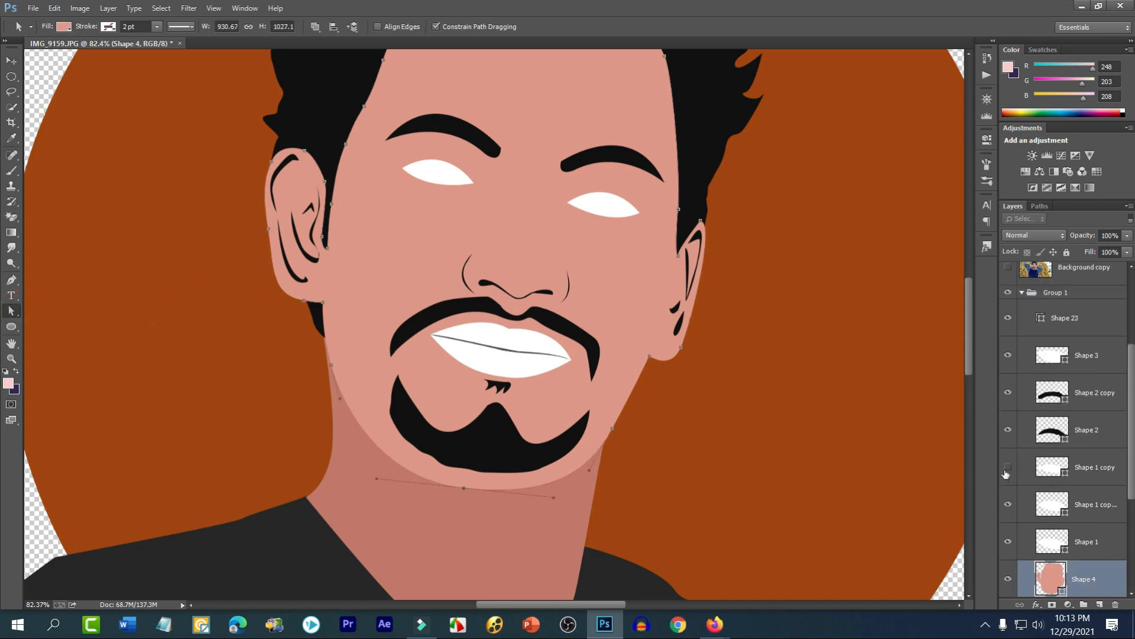
{"action": "double_click", "coordinate": [1049, 583]}
{"action": "left_click_drag", "start_coordinate": [829, 332], "coordinate": [773, 294]}
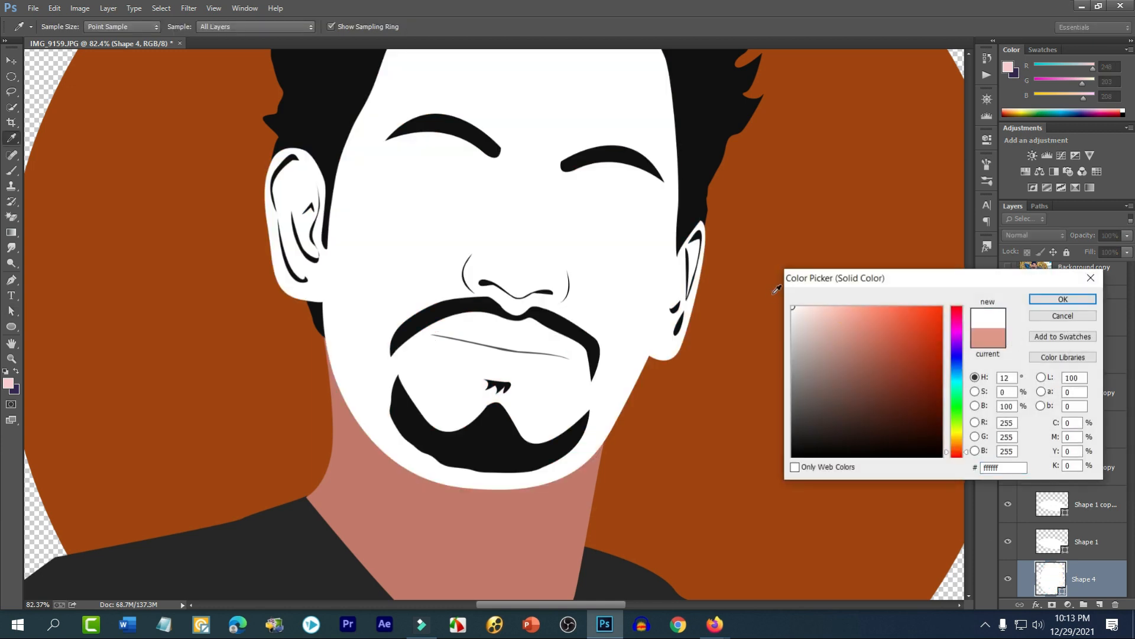
{"action": "left_click", "coordinate": [1062, 300]}
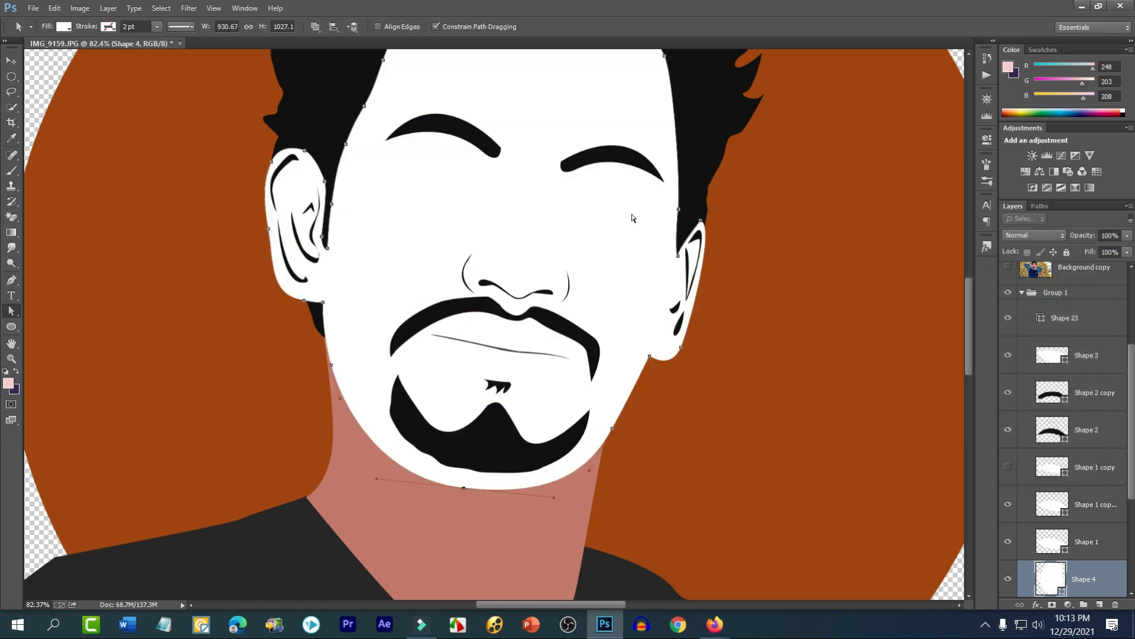
- Recolor the eye shape on the right side of the face to black, 000000
{"action": "left_click", "coordinate": [609, 204]}
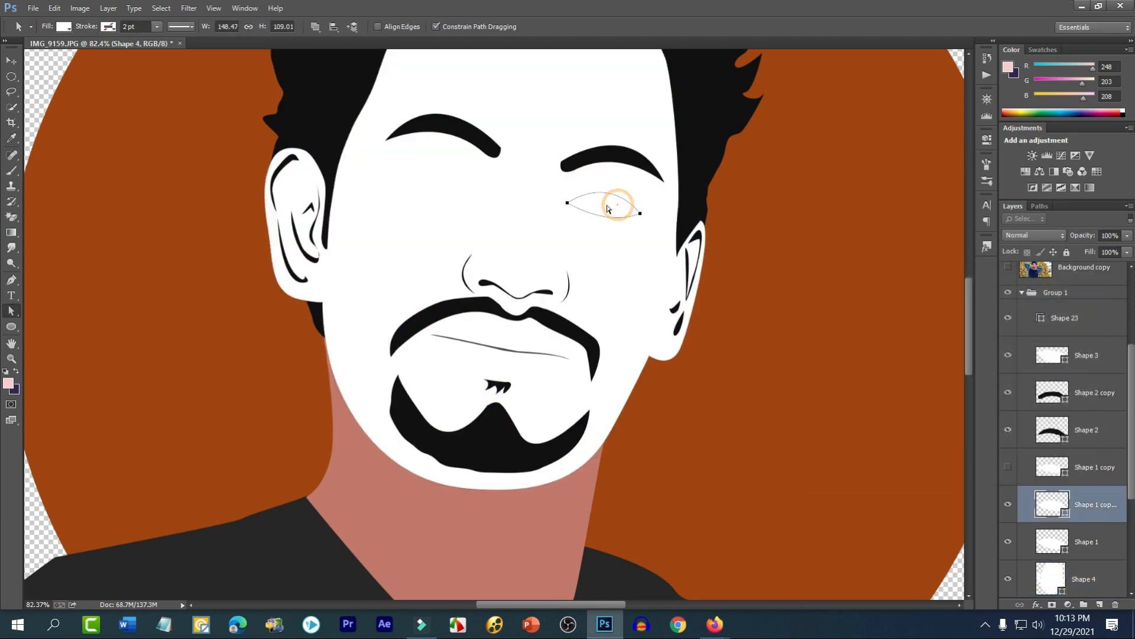
{"action": "double_click", "coordinate": [1053, 508]}
{"action": "left_click", "coordinate": [795, 435]}
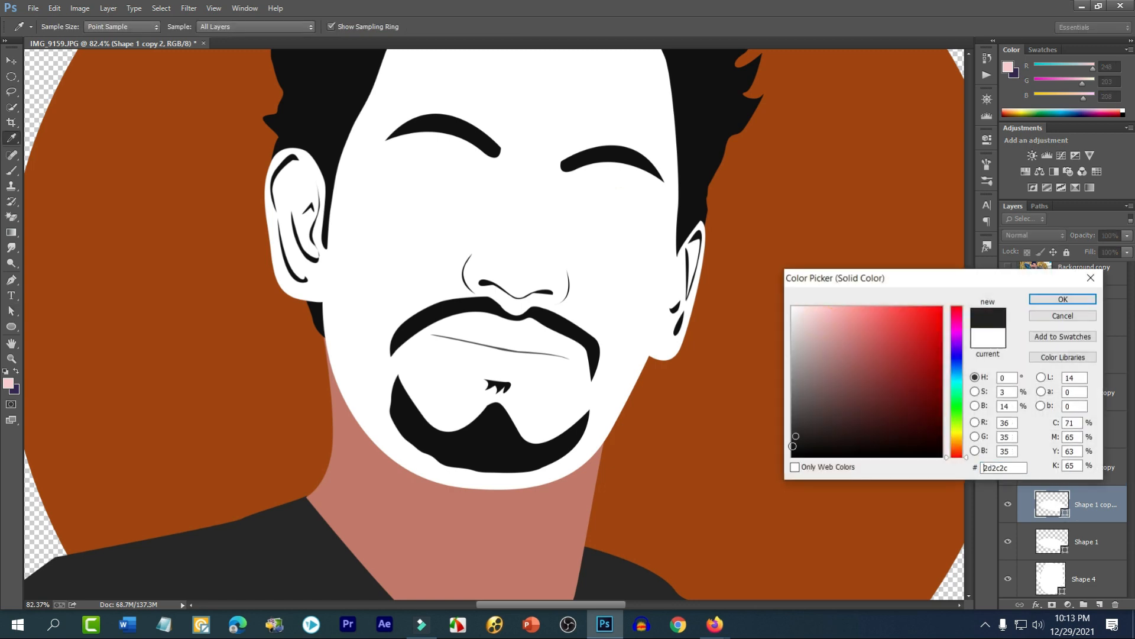
{"action": "left_click_drag", "start_coordinate": [793, 446], "coordinate": [779, 465]}
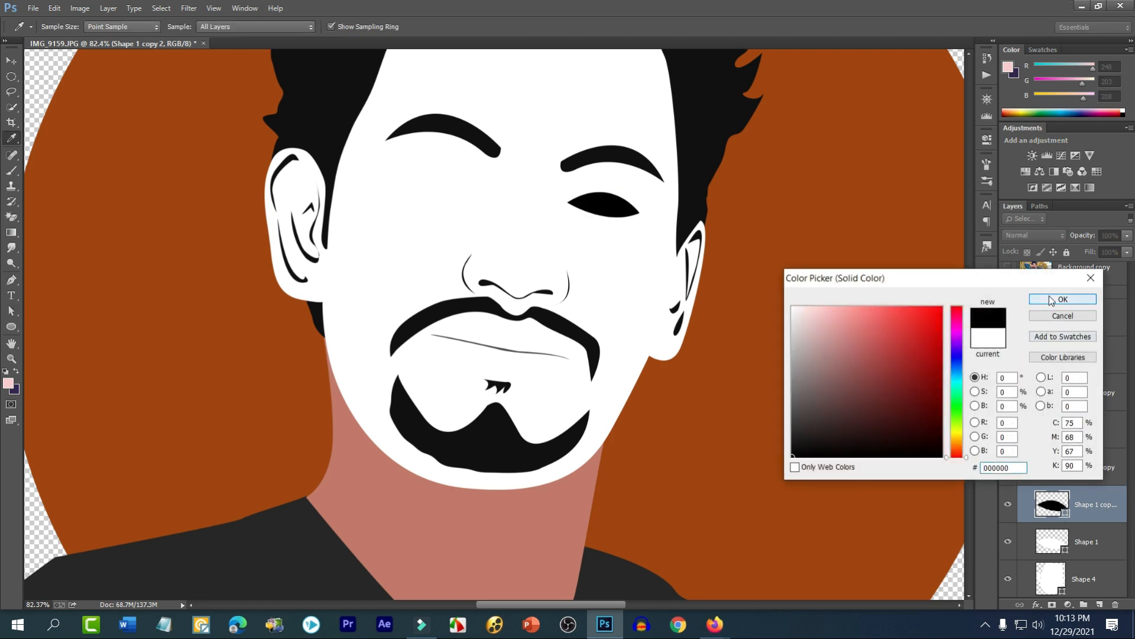
{"action": "left_click", "coordinate": [1051, 300]}
- Recolor the eye shape on the left side of the face by sampling the other eye's black
{"action": "left_click", "coordinate": [439, 171]}
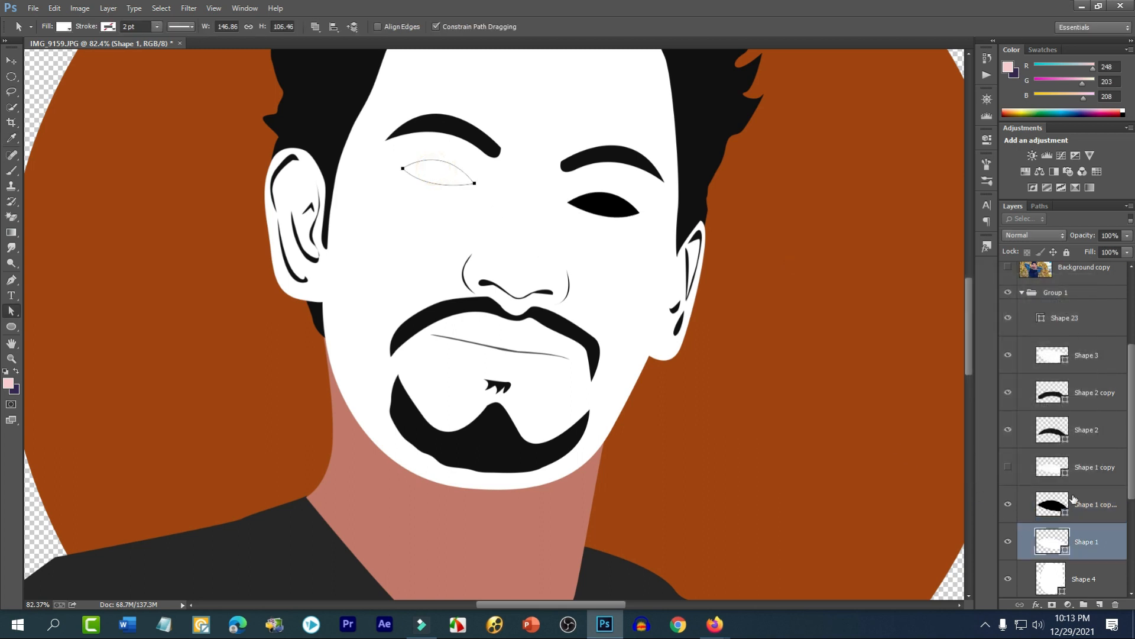
{"action": "double_click", "coordinate": [1056, 542]}
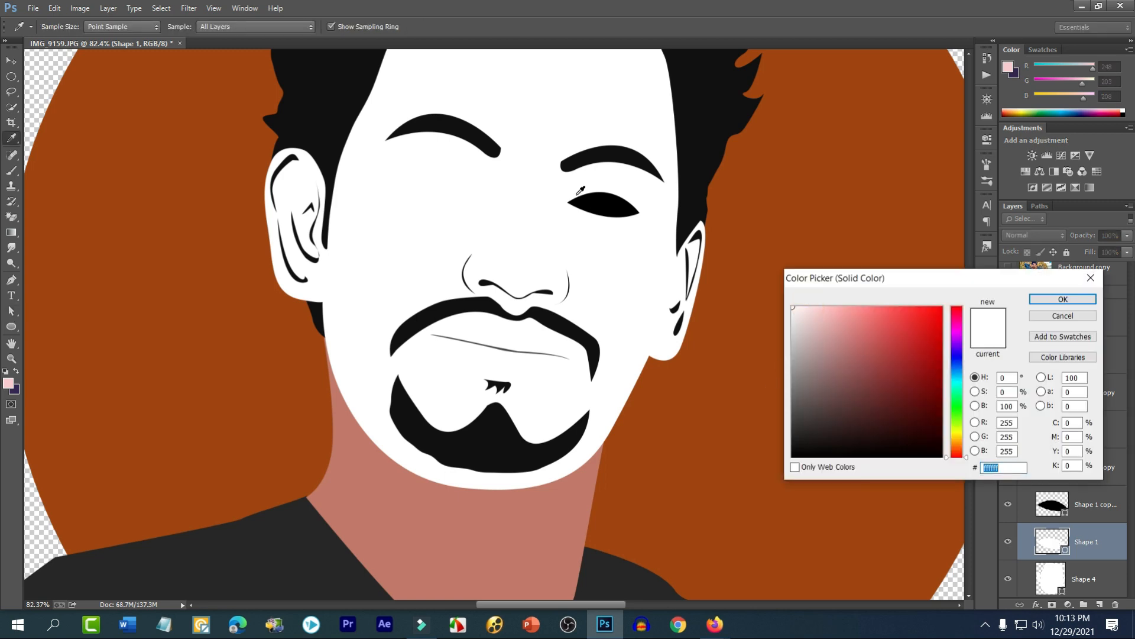
{"action": "left_click", "coordinate": [594, 198]}
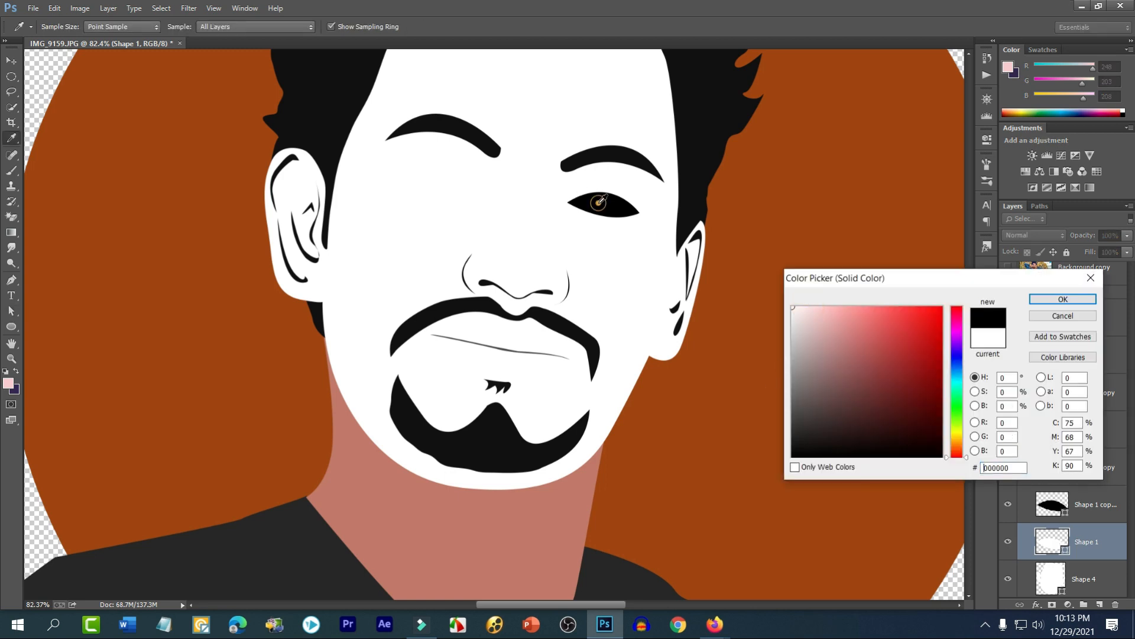
{"action": "left_click", "coordinate": [1063, 299]}
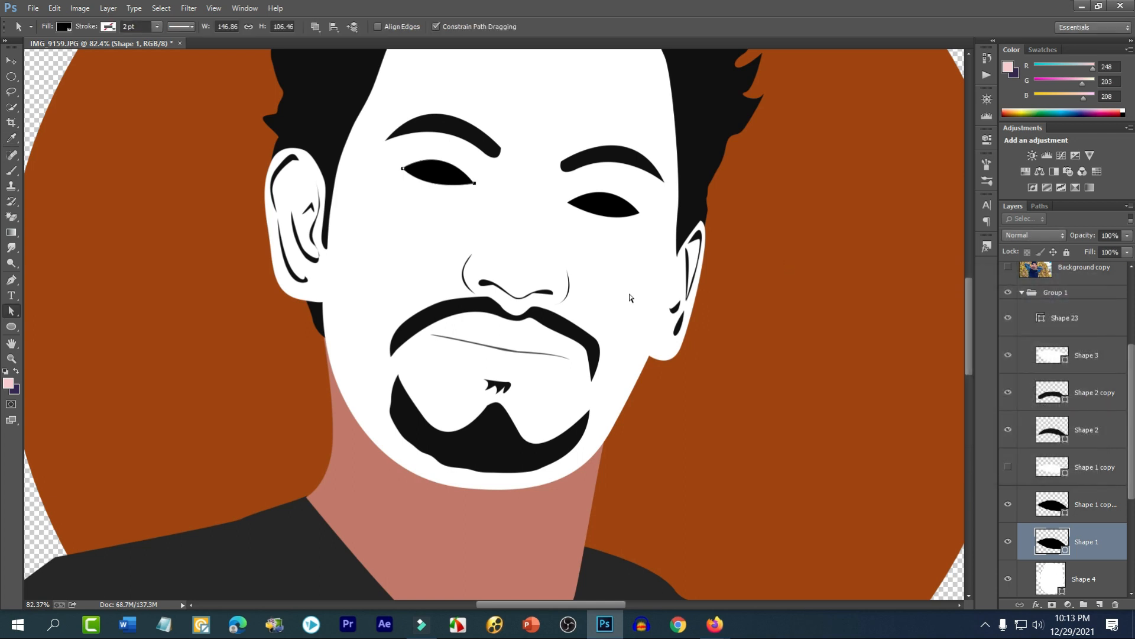
- Give the white lips shape a dark gray 2 pt stroke
{"action": "left_click", "coordinate": [452, 359]}
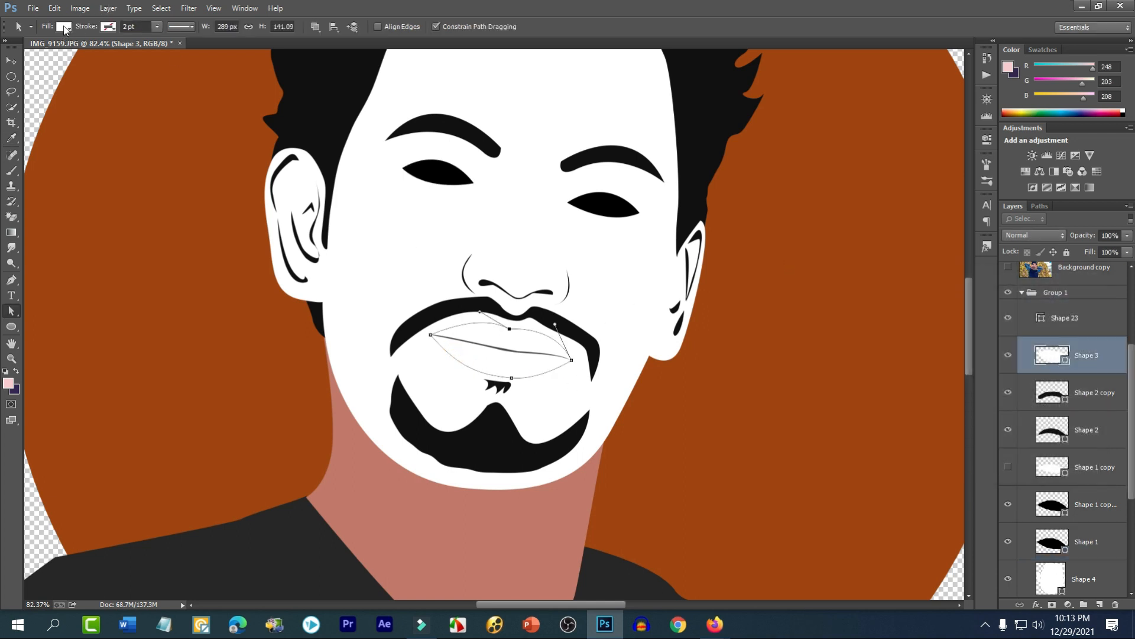
{"action": "left_click", "coordinate": [108, 29]}
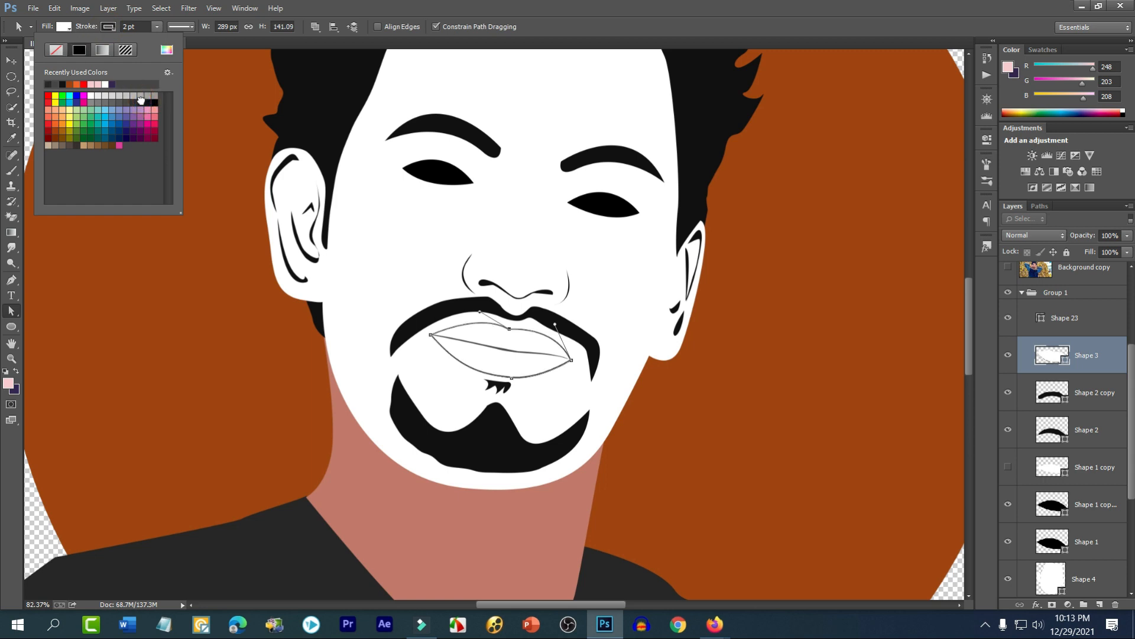
{"action": "left_click", "coordinate": [11, 60]}
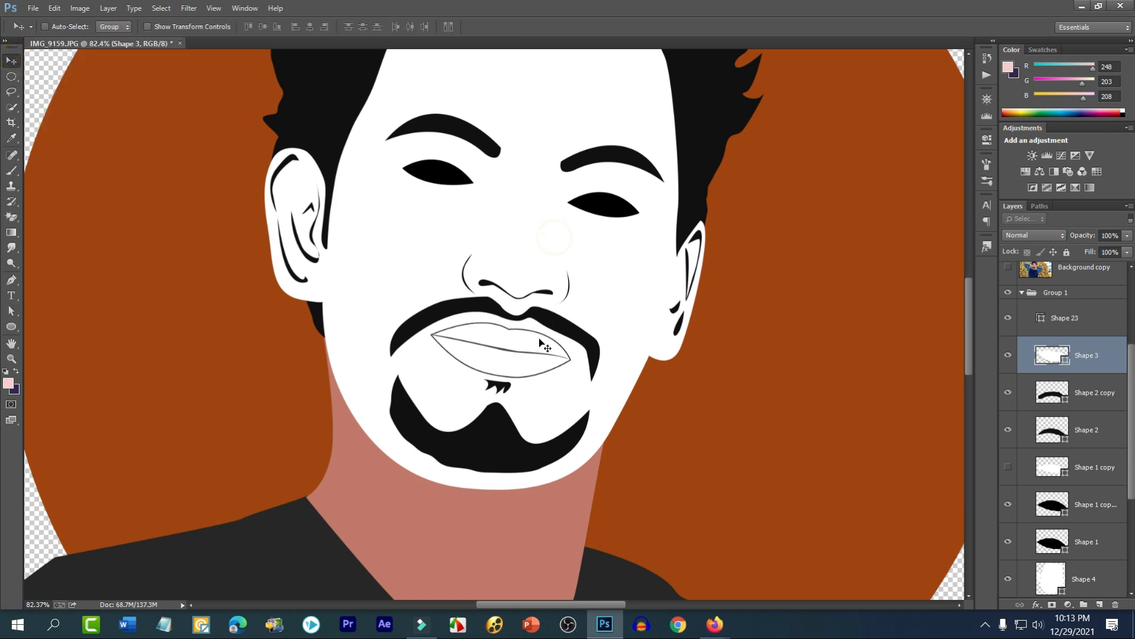
- Recolor the neck shape (Shape 6) to white, ffffff
{"action": "scroll", "coordinate": [448, 287], "scroll_direction": "up", "scroll_amount": 4}
{"action": "scroll", "coordinate": [212, 256], "scroll_direction": "down", "scroll_amount": 5}
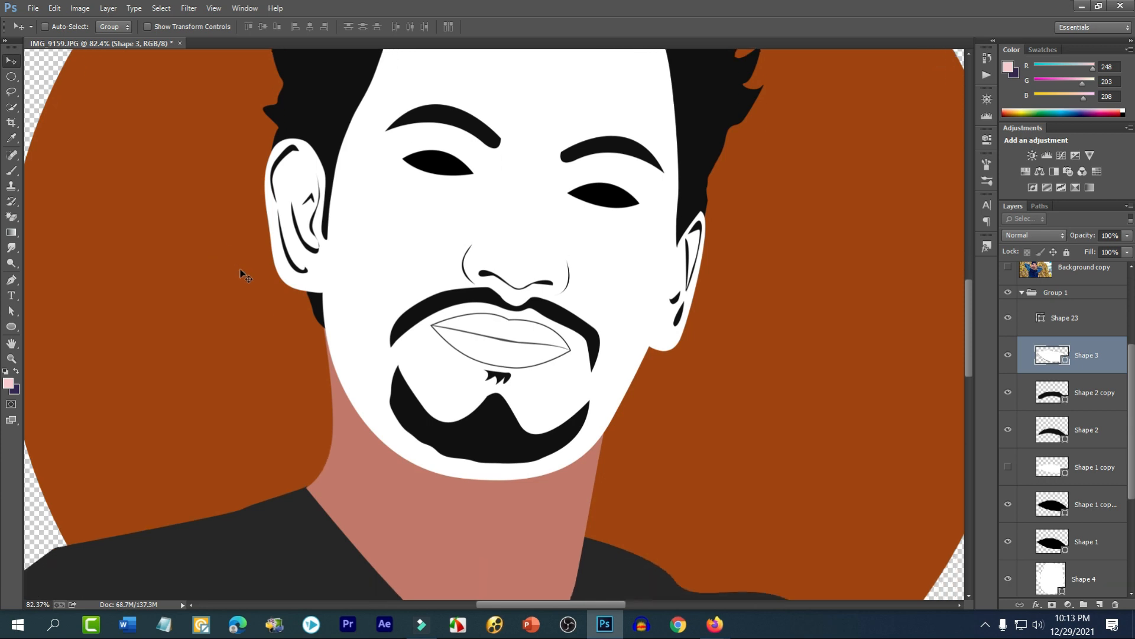
{"action": "scroll", "coordinate": [255, 278], "scroll_direction": "down", "scroll_amount": 3}
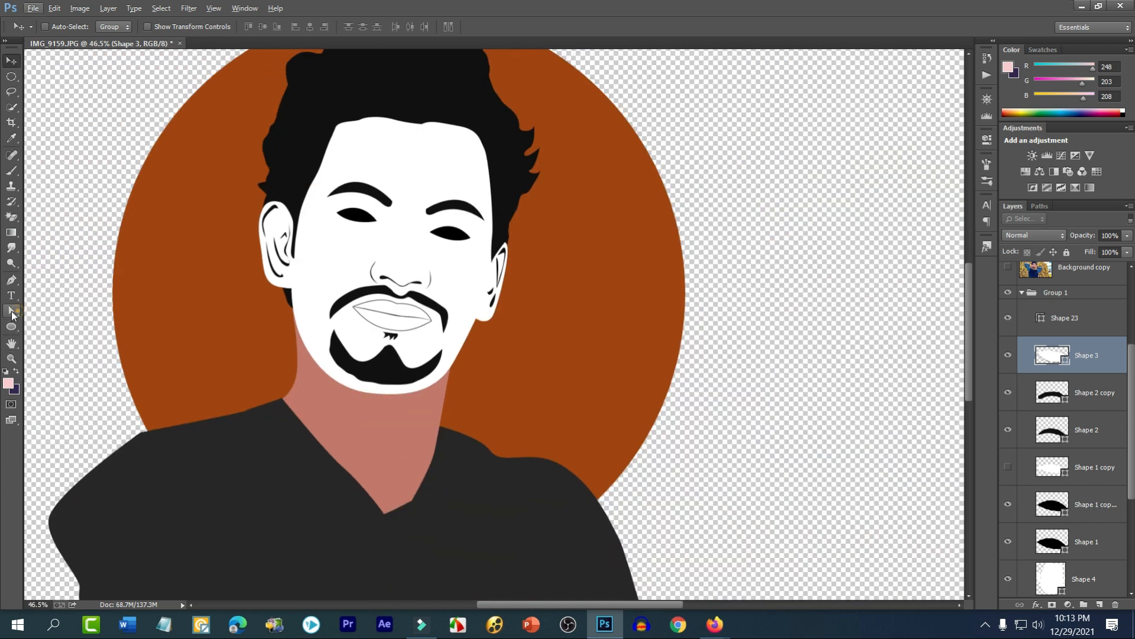
{"action": "left_click", "coordinate": [10, 310]}
{"action": "left_click", "coordinate": [392, 421]}
{"action": "double_click", "coordinate": [1049, 573]}
{"action": "left_click", "coordinate": [355, 254]}
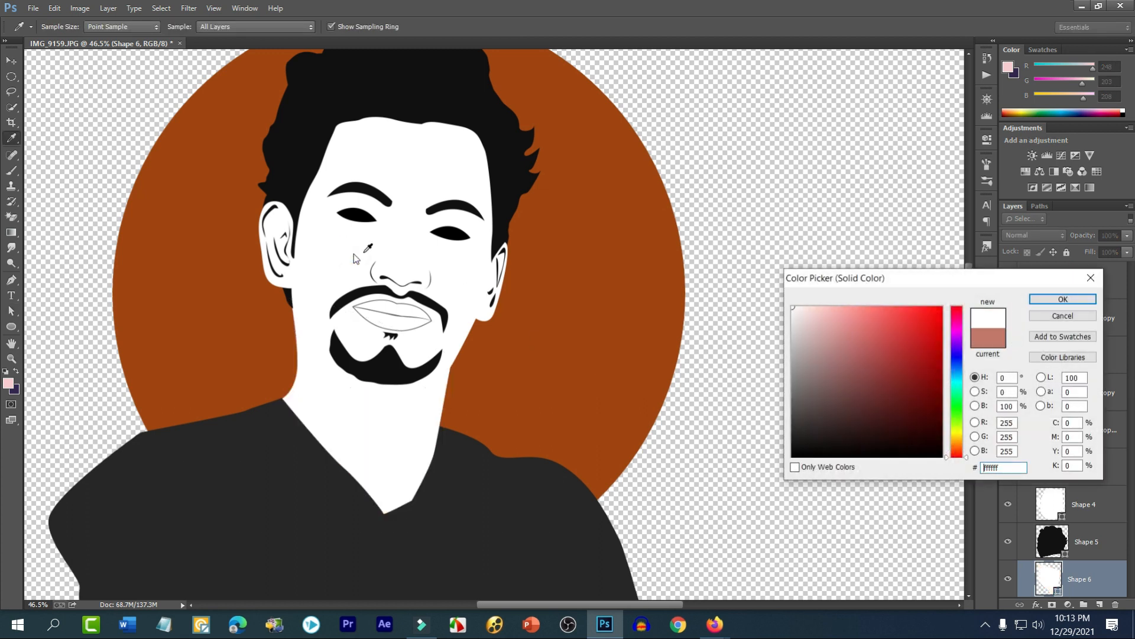
{"action": "left_click", "coordinate": [793, 321]}
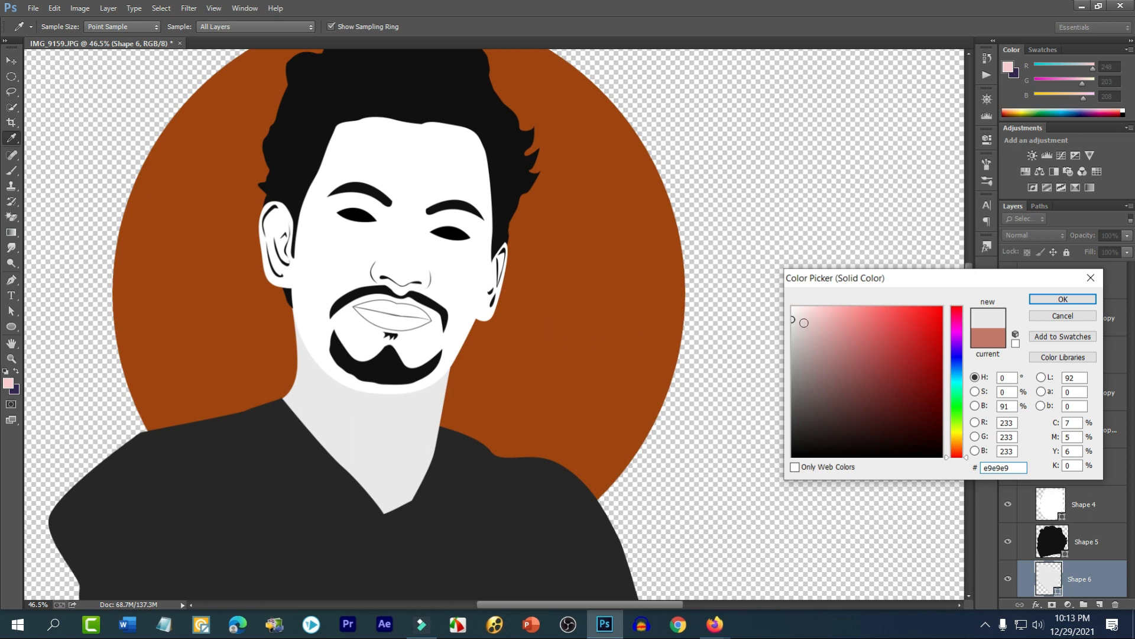
{"action": "left_click_drag", "start_coordinate": [804, 322], "coordinate": [755, 291]}
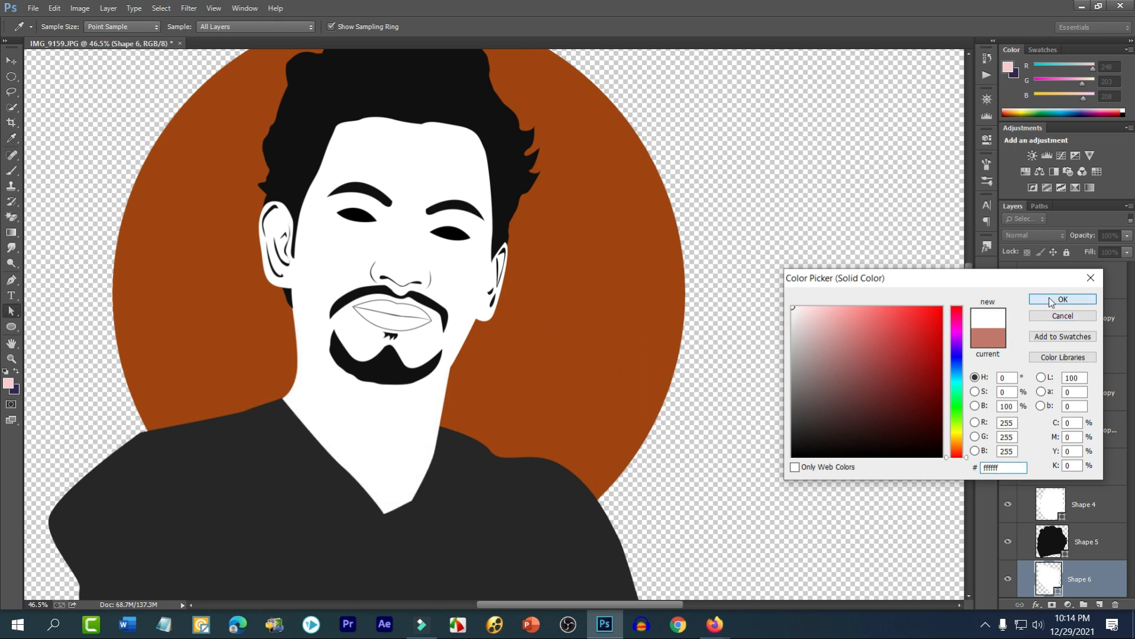
{"action": "left_click", "coordinate": [1051, 300]}
- Give the white face shape (Shape 4) a dark gray 2 pt stroke so the jawline is outlined
{"action": "scroll", "coordinate": [350, 371], "scroll_direction": "up", "scroll_amount": 3}
{"action": "left_click", "coordinate": [517, 306]}
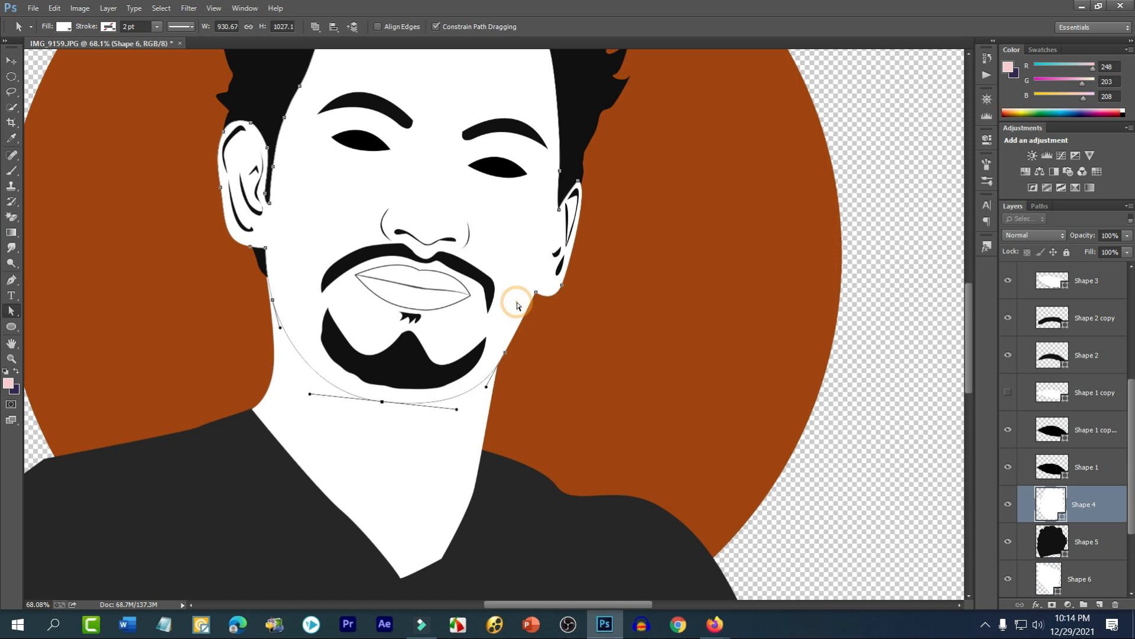
{"action": "left_click", "coordinate": [109, 26]}
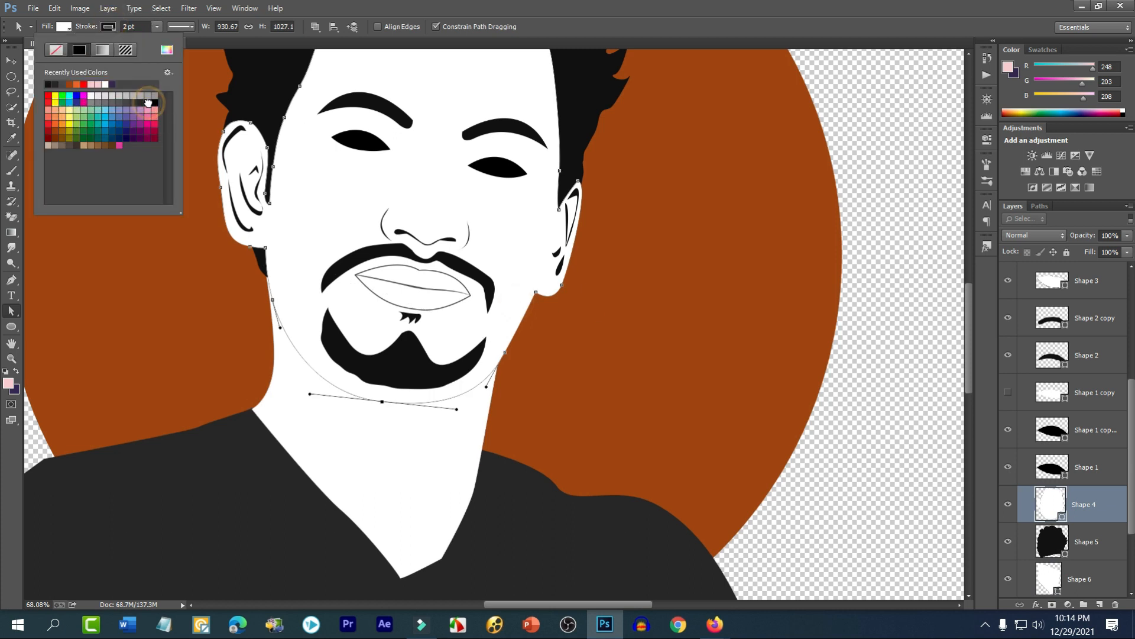
{"action": "left_click", "coordinate": [11, 60]}
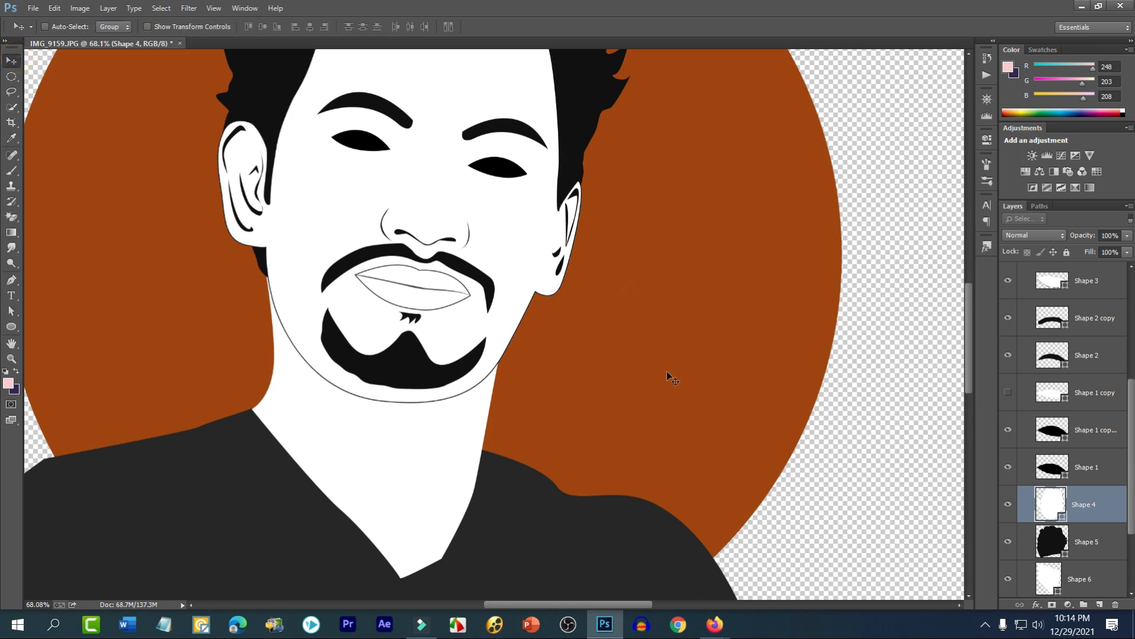
- Recolor the orange background circle (Ellipse 1) to dark gray, 3f3f3f
{"action": "scroll", "coordinate": [666, 374], "scroll_direction": "down", "scroll_amount": 3}
{"action": "scroll", "coordinate": [703, 379], "scroll_direction": "up", "scroll_amount": 2}
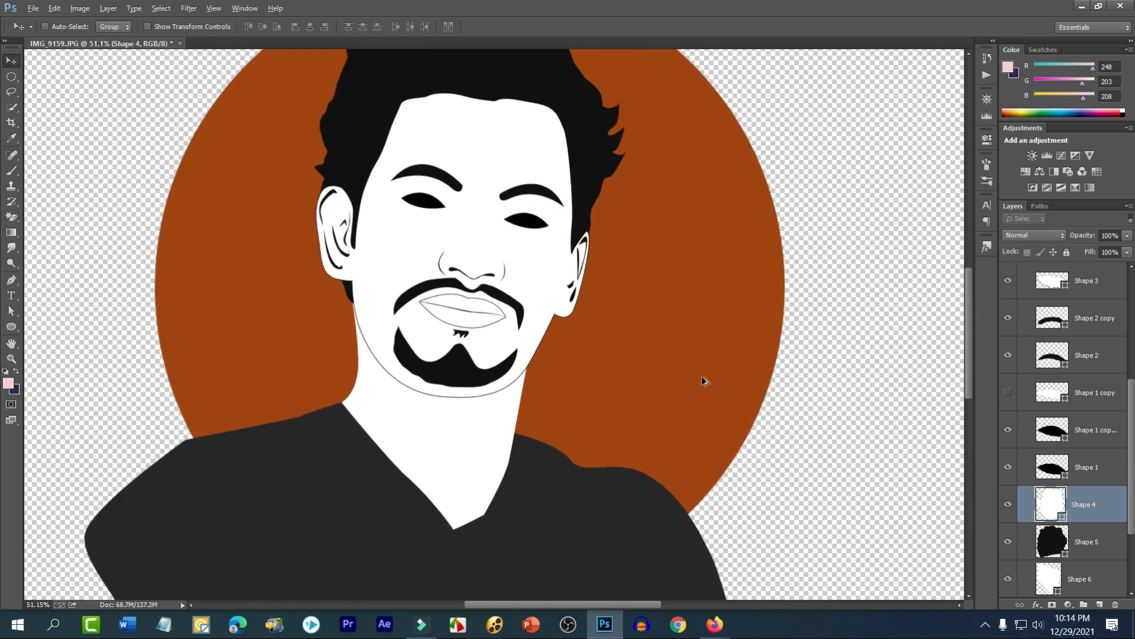
{"action": "scroll", "coordinate": [702, 378], "scroll_direction": "down", "scroll_amount": 2}
{"action": "left_click", "coordinate": [11, 310]}
{"action": "left_click", "coordinate": [711, 309]}
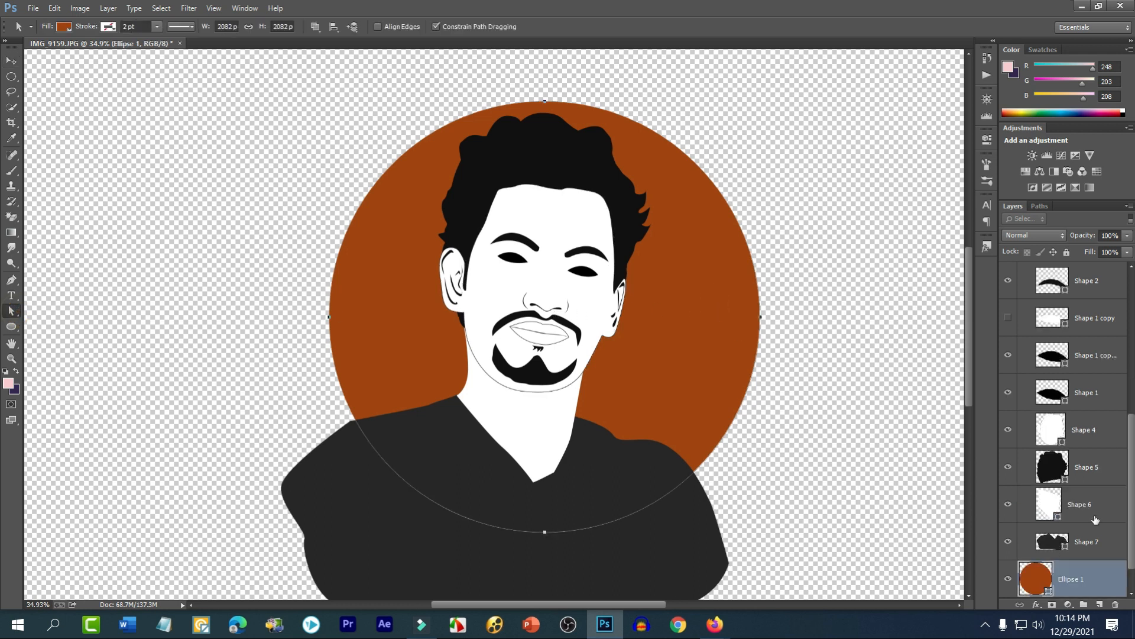
{"action": "double_click", "coordinate": [1032, 588]}
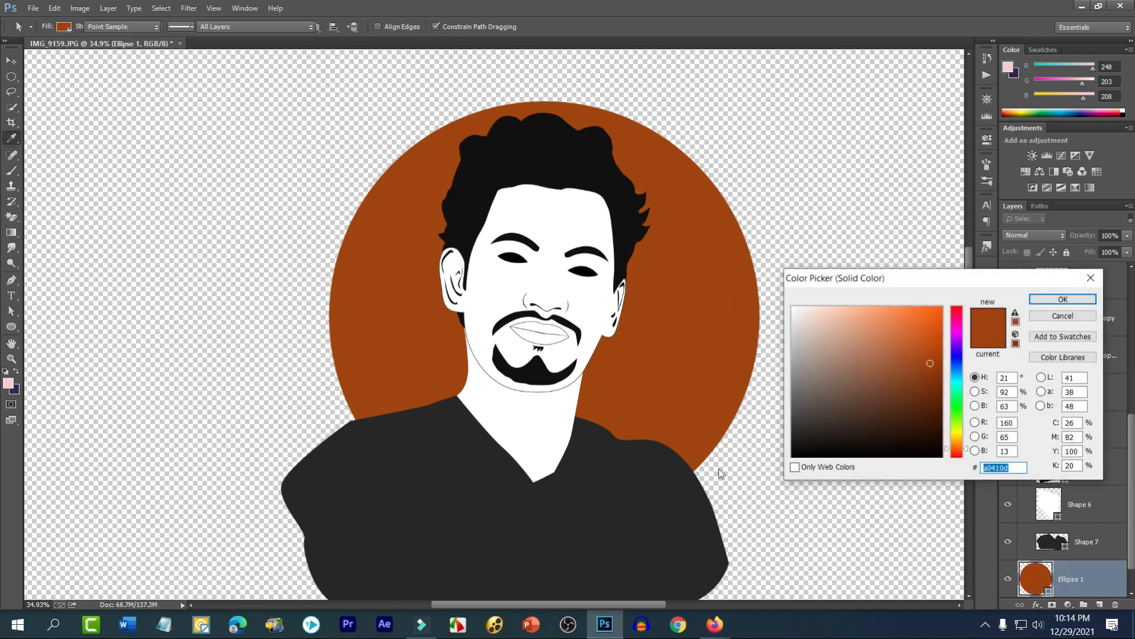
{"action": "left_click", "coordinate": [801, 458]}
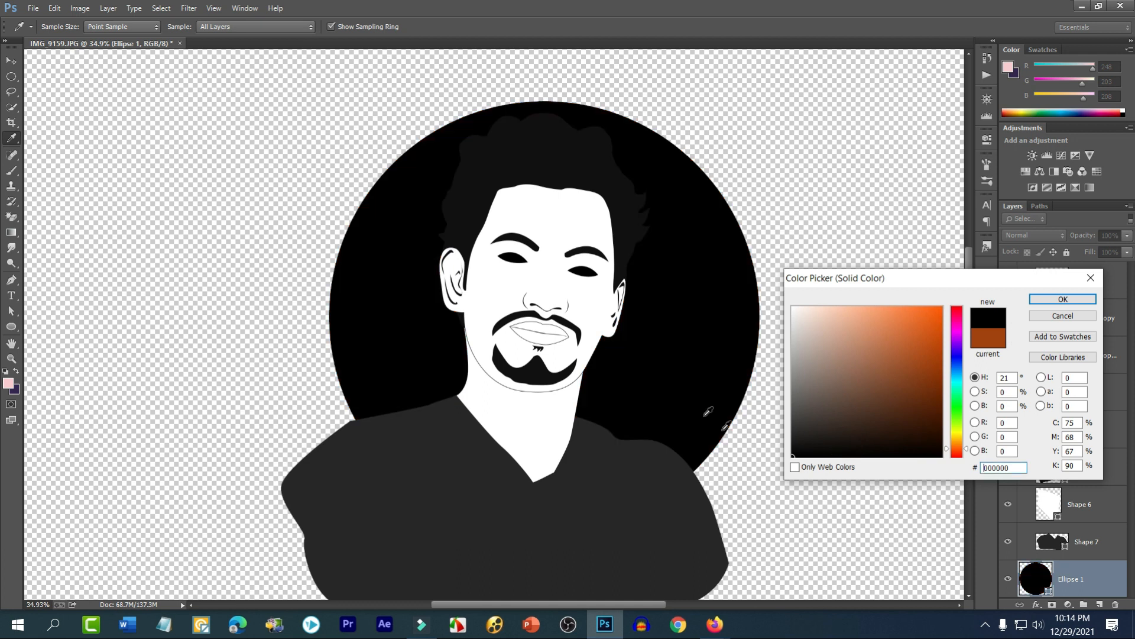
{"action": "left_click_drag", "start_coordinate": [818, 417], "coordinate": [760, 418]}
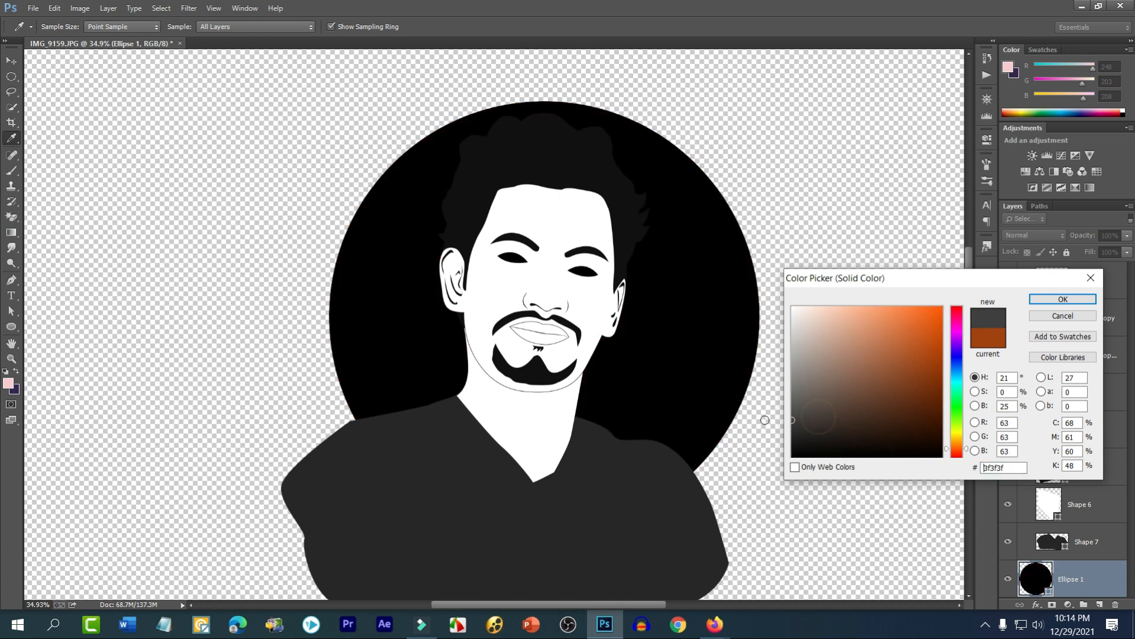
{"action": "left_click", "coordinate": [1063, 299]}
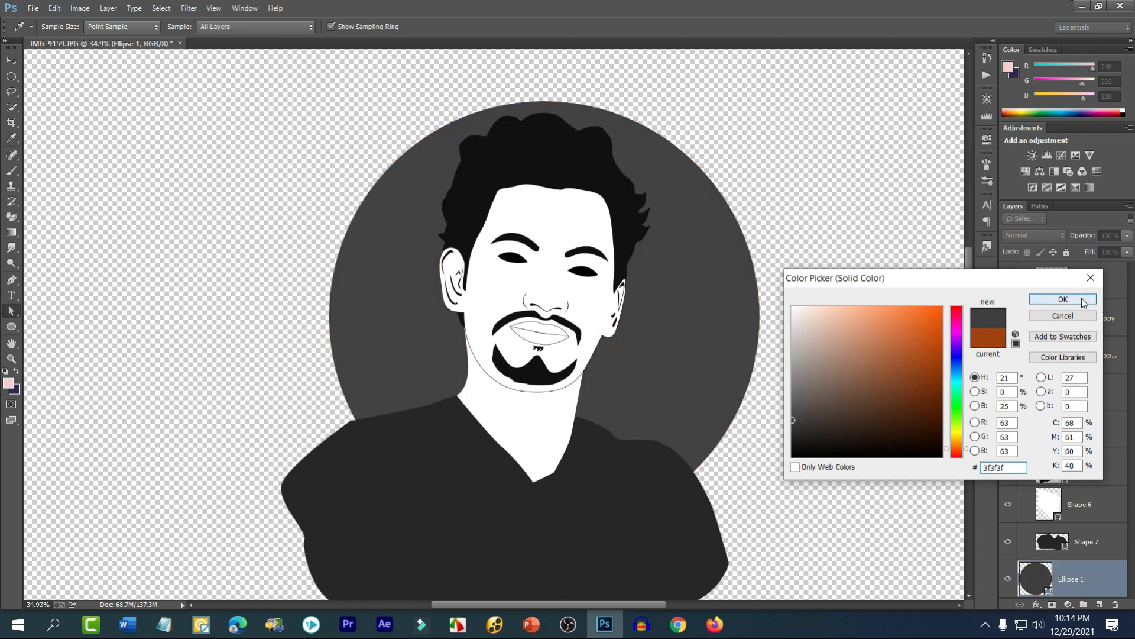
- Remove the fill from both eye shapes and give them a dark gray 2 pt stroke
{"action": "scroll", "coordinate": [698, 257], "scroll_direction": "up", "scroll_amount": 2}
{"action": "key", "text": "alt"}
{"action": "scroll", "coordinate": [648, 286], "scroll_direction": "down", "scroll_amount": 2}
{"action": "scroll", "coordinate": [546, 287], "scroll_direction": "up", "scroll_amount": 5}
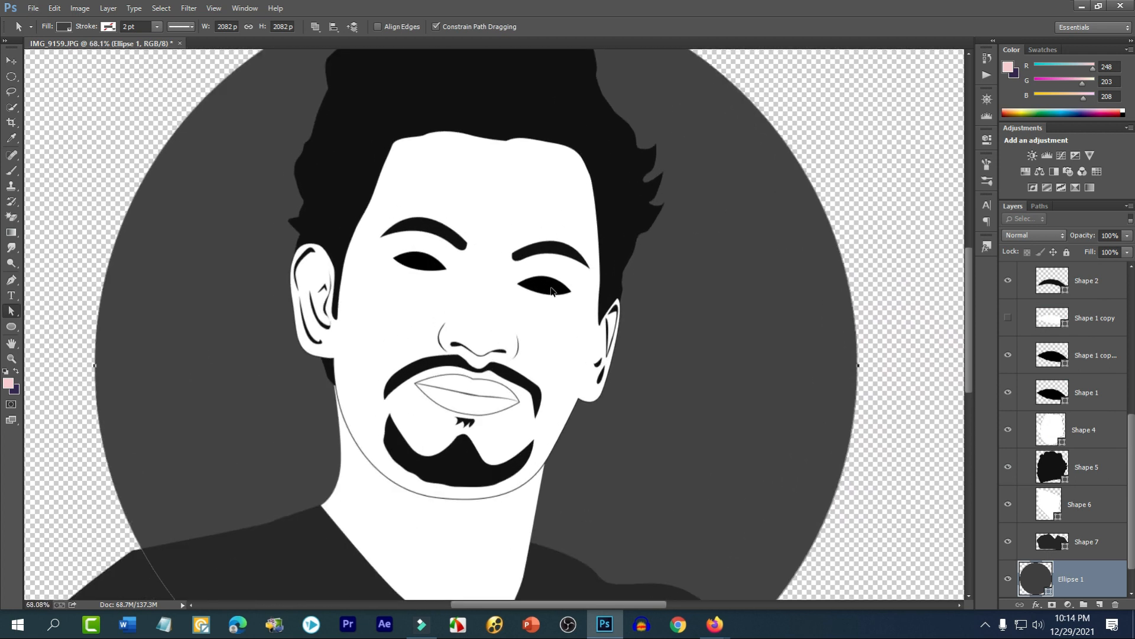
{"action": "left_click", "coordinate": [546, 286]}
{"action": "left_click", "coordinate": [338, 248], "text": "shift"}
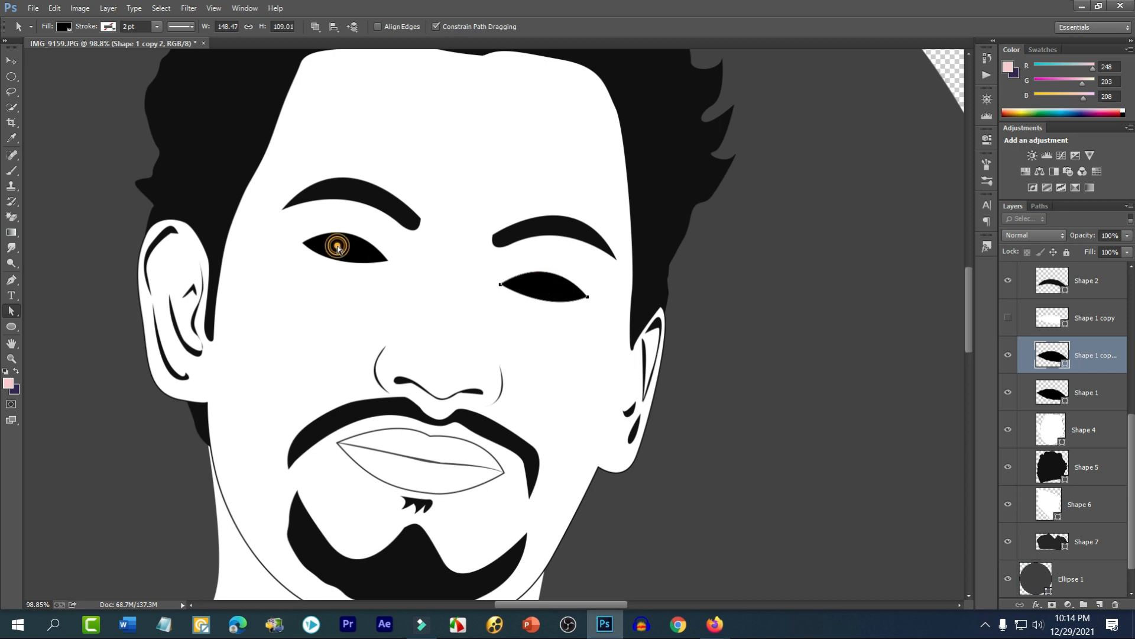
{"action": "left_click", "coordinate": [71, 31]}
{"action": "left_click", "coordinate": [29, 50]}
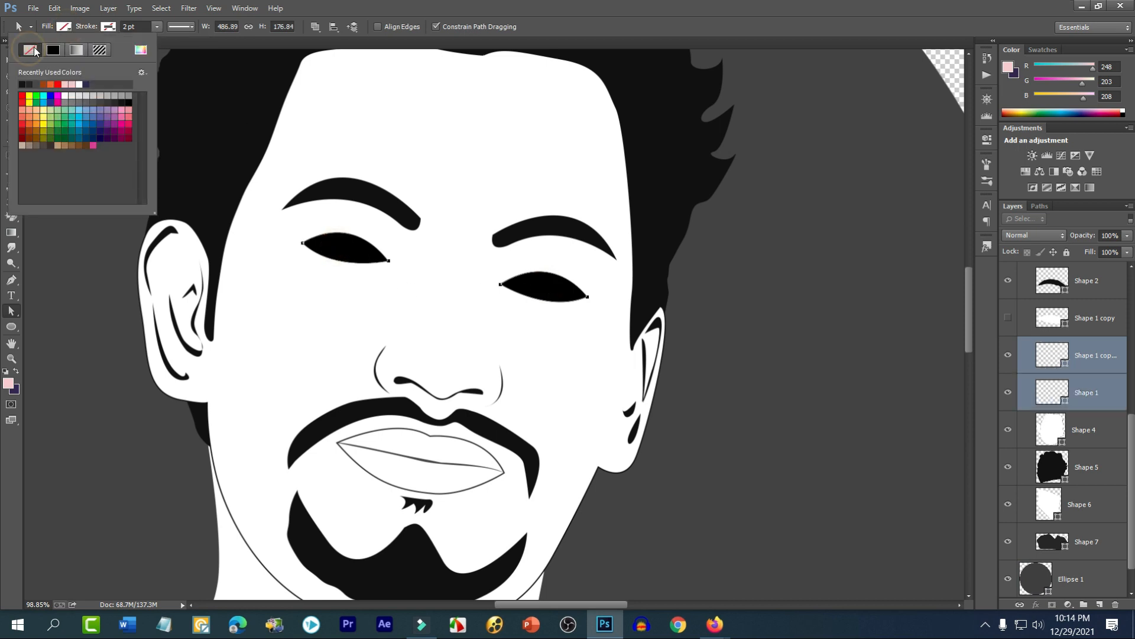
{"action": "left_click", "coordinate": [108, 27]}
{"action": "left_click", "coordinate": [153, 97]}
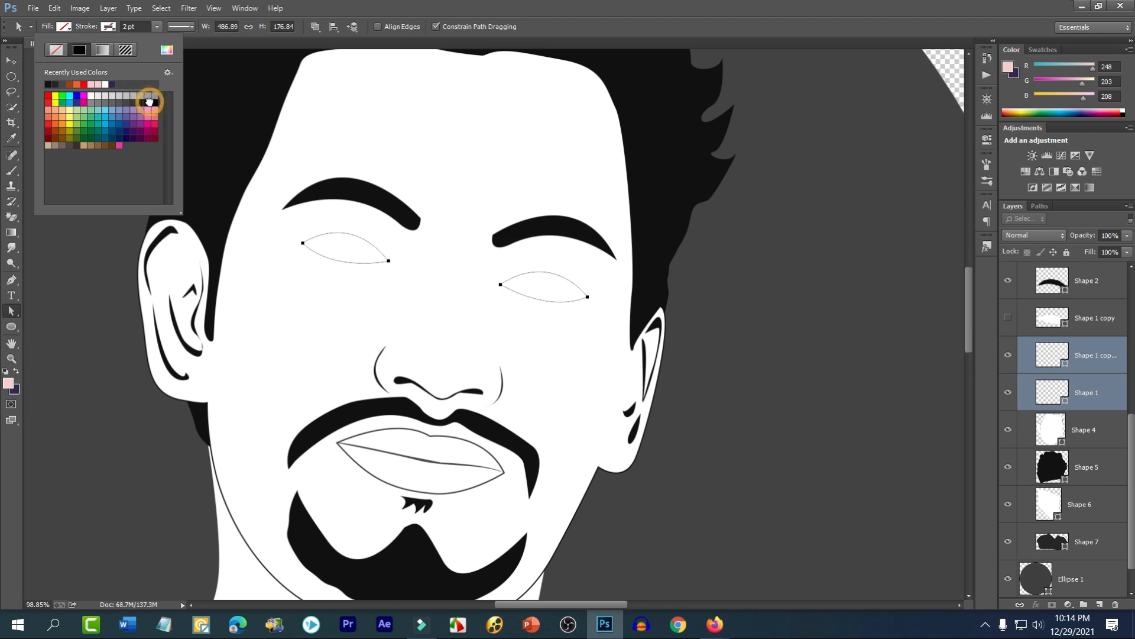
{"action": "left_click", "coordinate": [11, 61]}
- Draw a circle about 47 px wide with the Ellipse tool and move it into the eye on the left side of the face
{"action": "scroll", "coordinate": [506, 269], "scroll_direction": "down", "scroll_amount": 4}
{"action": "scroll", "coordinate": [570, 342], "scroll_direction": "up", "scroll_amount": 2}
{"action": "scroll", "coordinate": [517, 321], "scroll_direction": "up", "scroll_amount": 2}
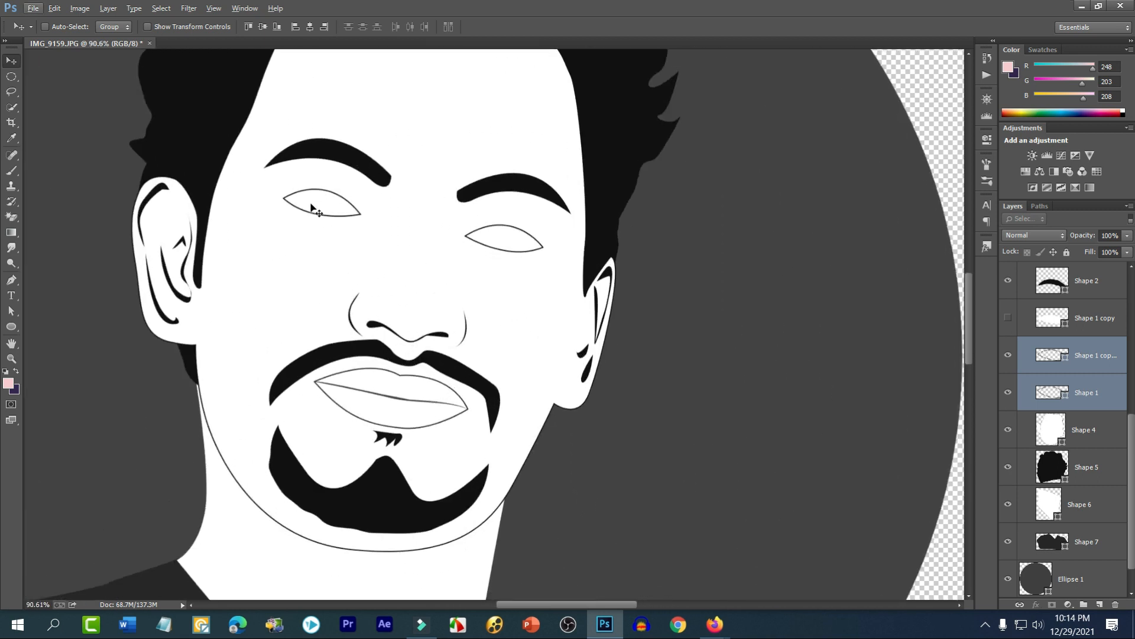
{"action": "left_click", "coordinate": [14, 325]}
{"action": "scroll", "coordinate": [215, 228], "scroll_direction": "up", "scroll_amount": 2}
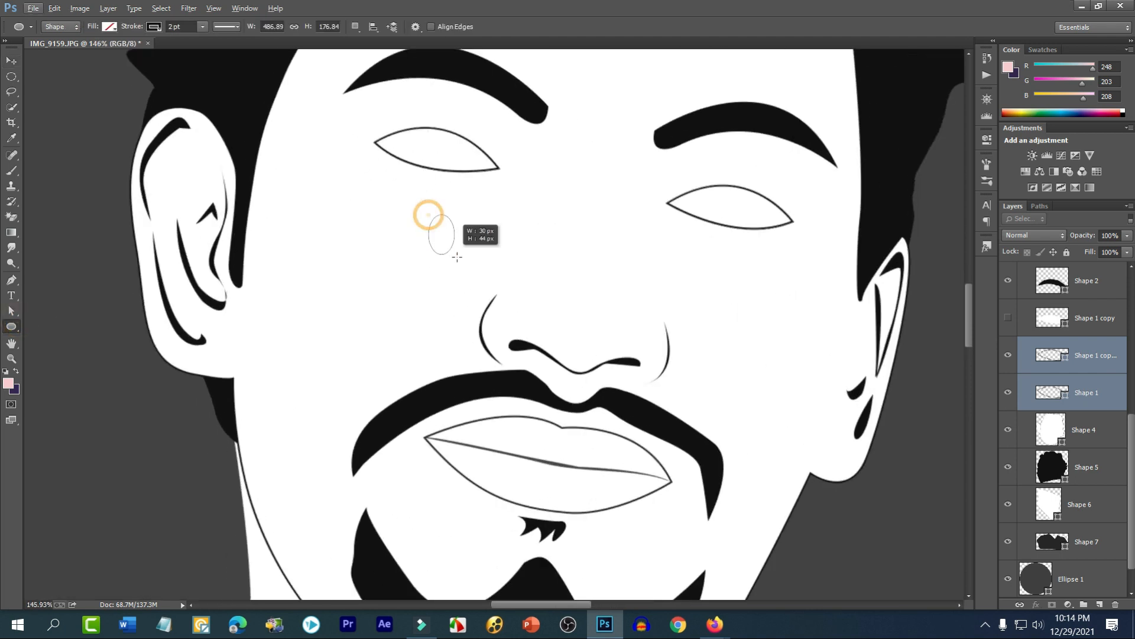
{"action": "left_click_drag", "start_coordinate": [468, 274], "coordinate": [469, 273]}
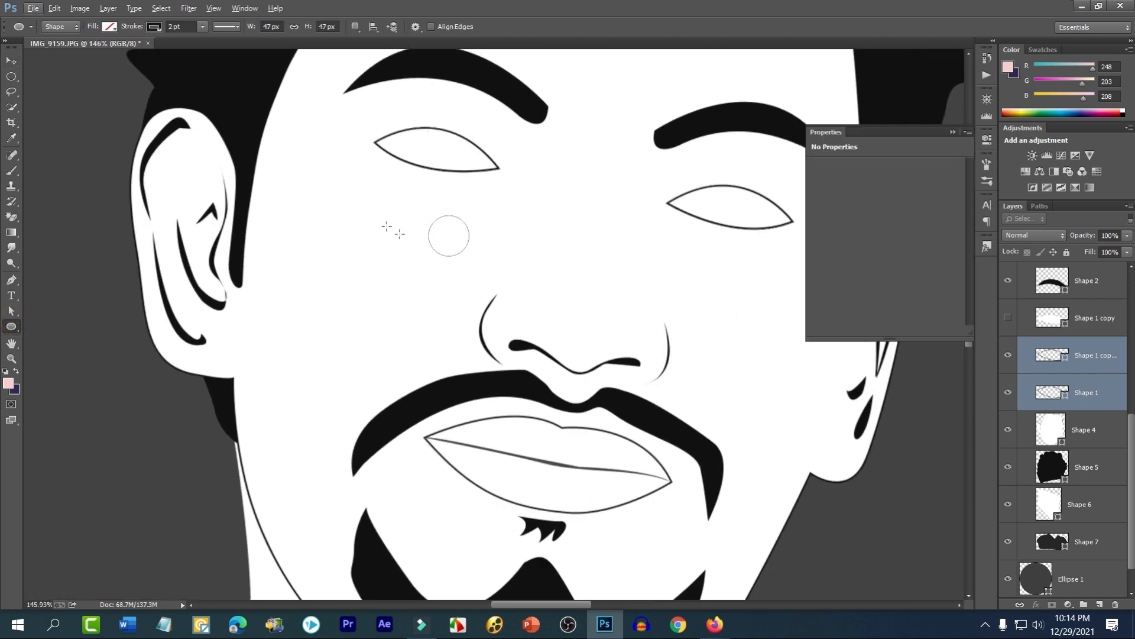
{"action": "left_click", "coordinate": [12, 74]}
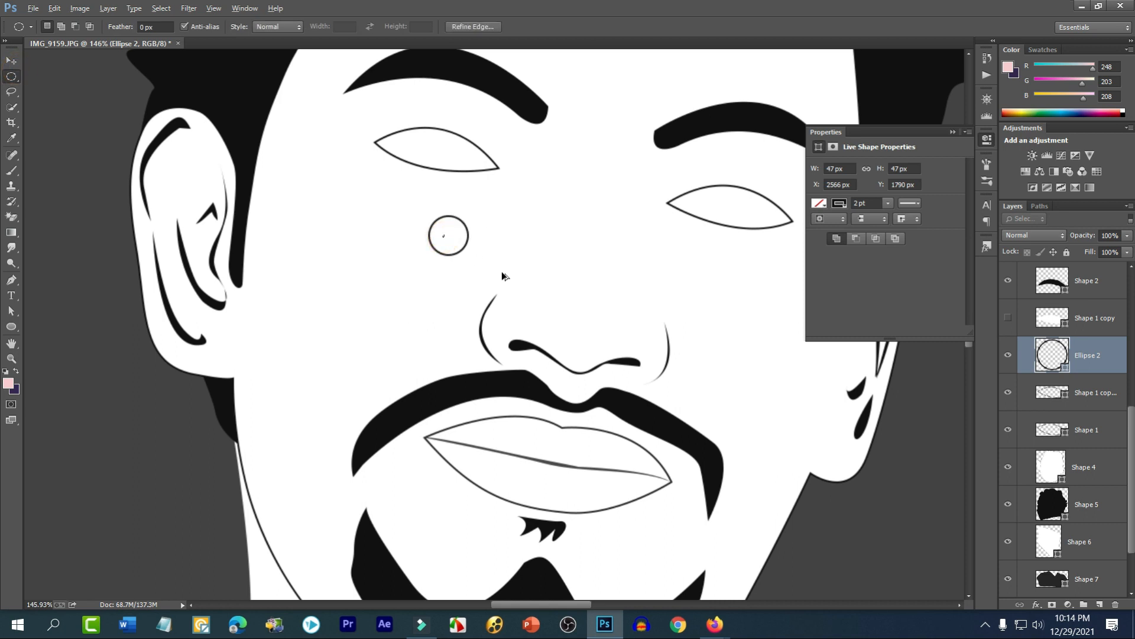
{"action": "left_click", "coordinate": [12, 61]}
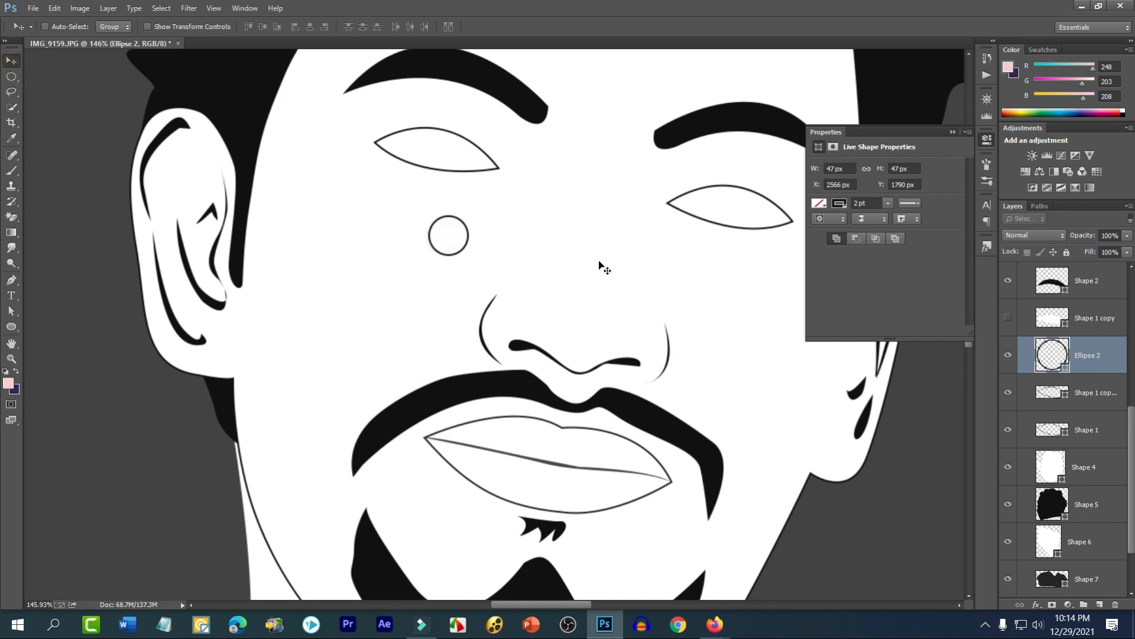
{"action": "left_click_drag", "start_coordinate": [472, 168], "coordinate": [479, 155]}
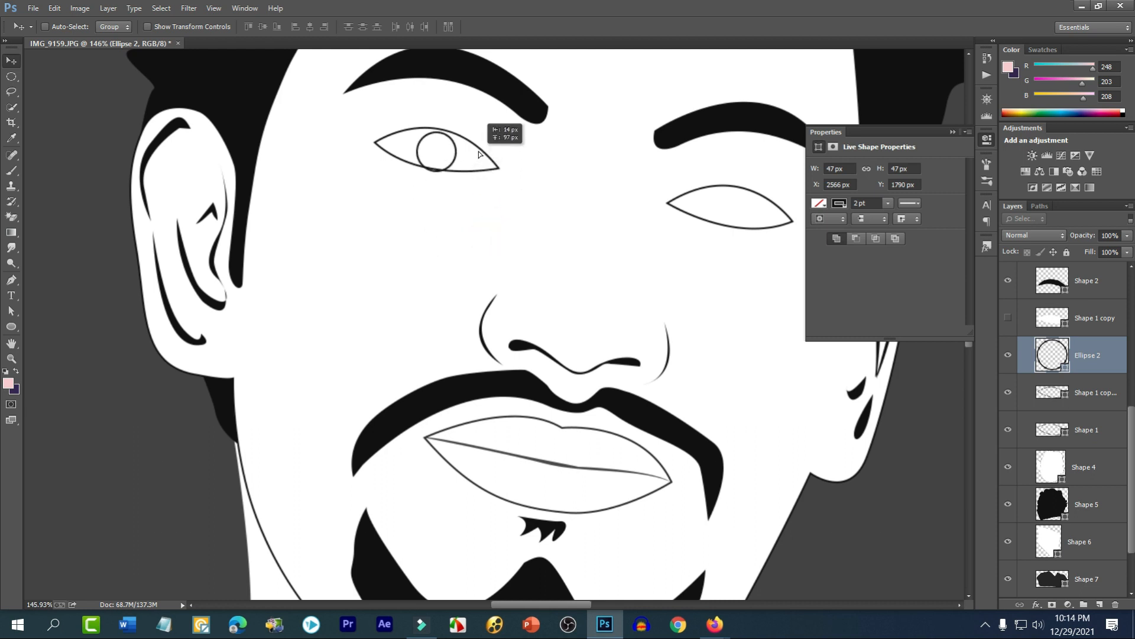
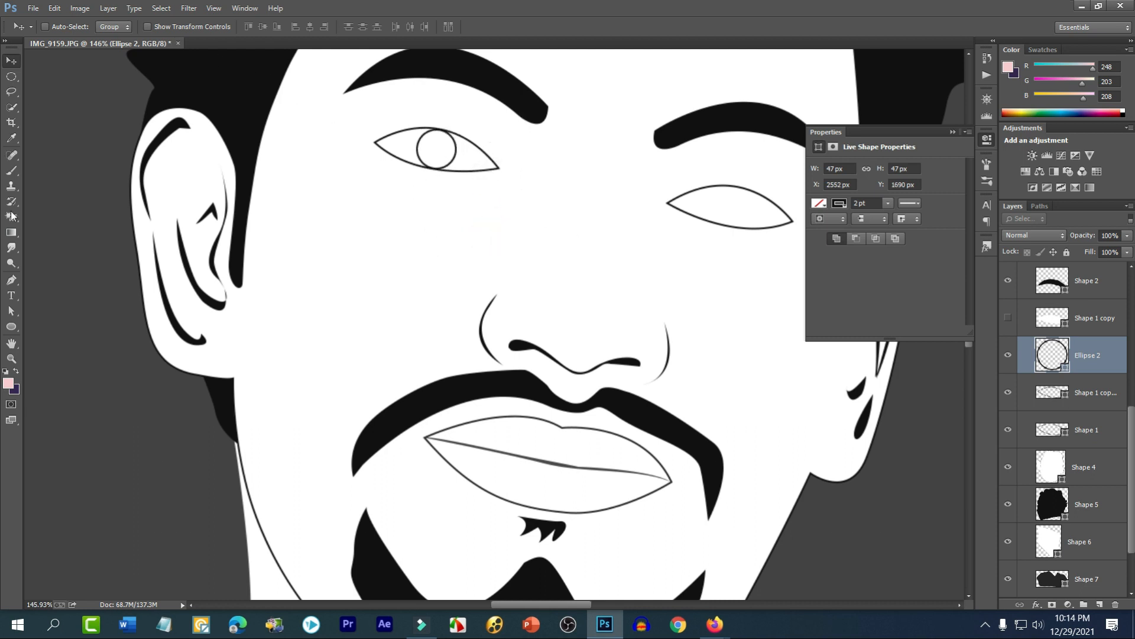
- Remove the stroke from the pupil circle (Ellipse 2) and fill it with black
{"action": "left_click", "coordinate": [13, 326]}
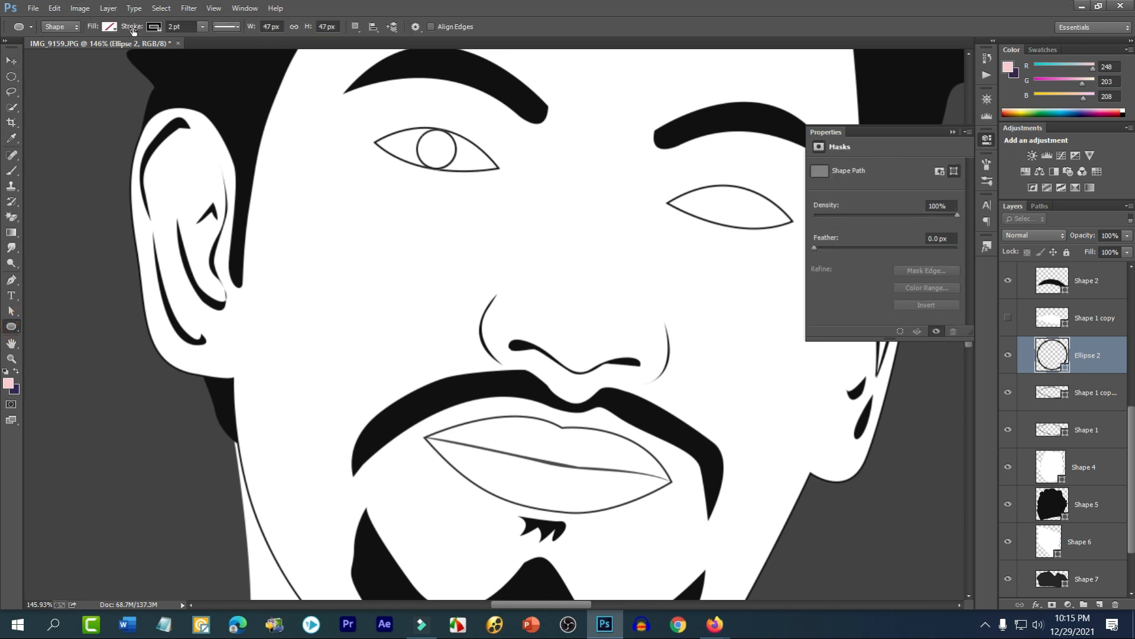
{"action": "left_click", "coordinate": [153, 27]}
{"action": "left_click", "coordinate": [102, 51]}
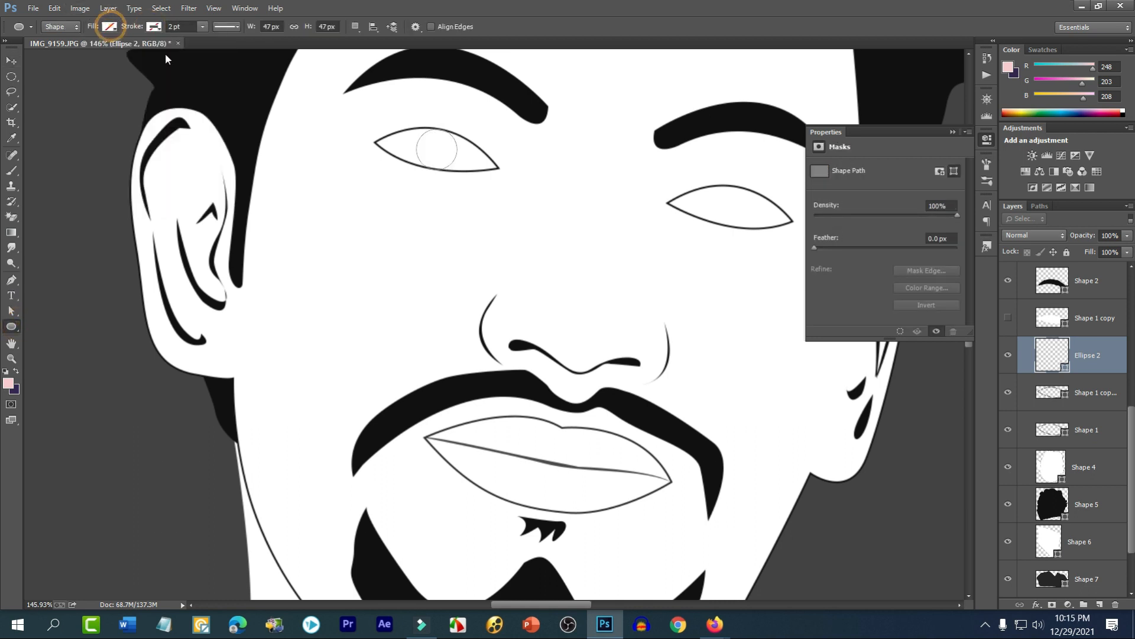
{"action": "left_click", "coordinate": [111, 27]}
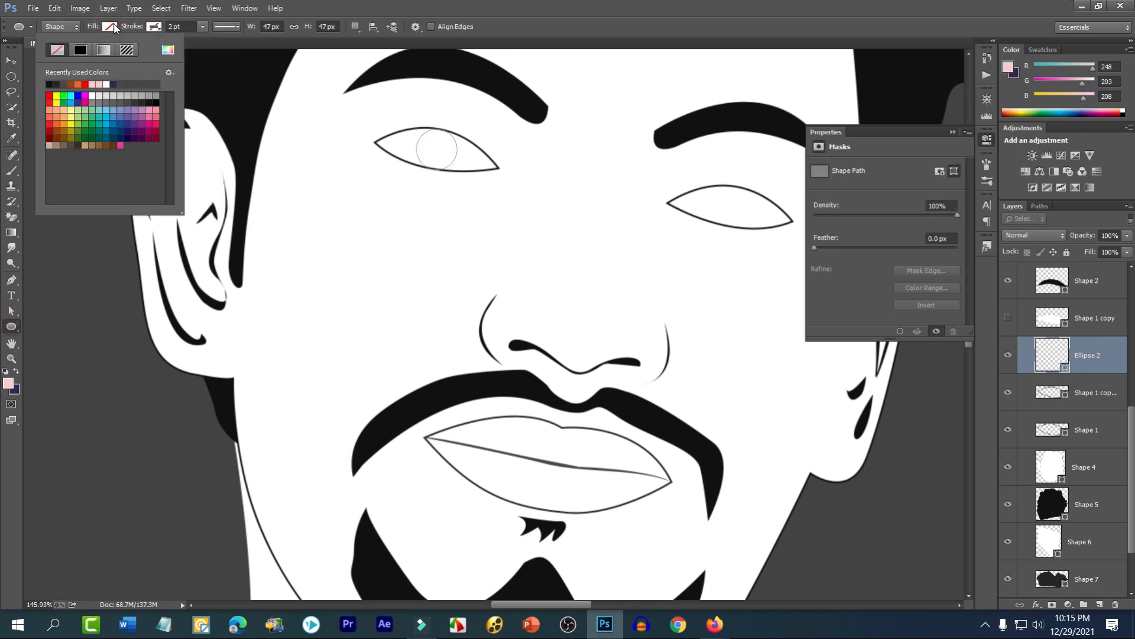
{"action": "left_click", "coordinate": [152, 103]}
{"action": "left_click", "coordinate": [13, 61]}
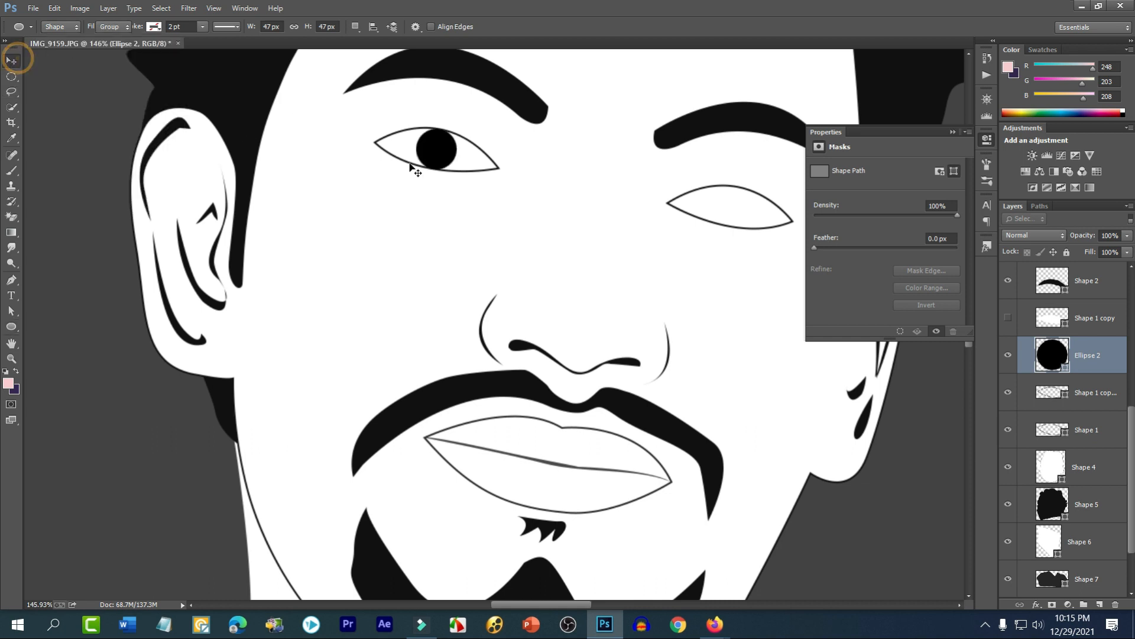
- Duplicate the black pupil into the eye on the right side of the face and collapse the shape properties
{"action": "left_click_drag", "start_coordinate": [648, 175], "coordinate": [737, 210]}
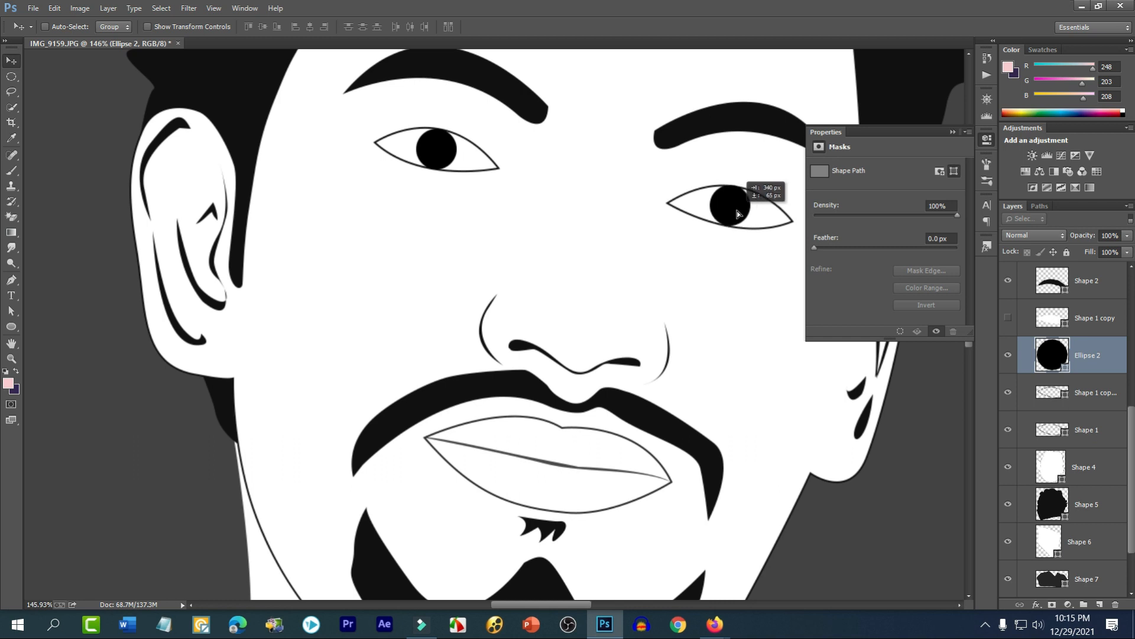
{"action": "left_click_drag", "start_coordinate": [743, 214], "coordinate": [743, 214]}
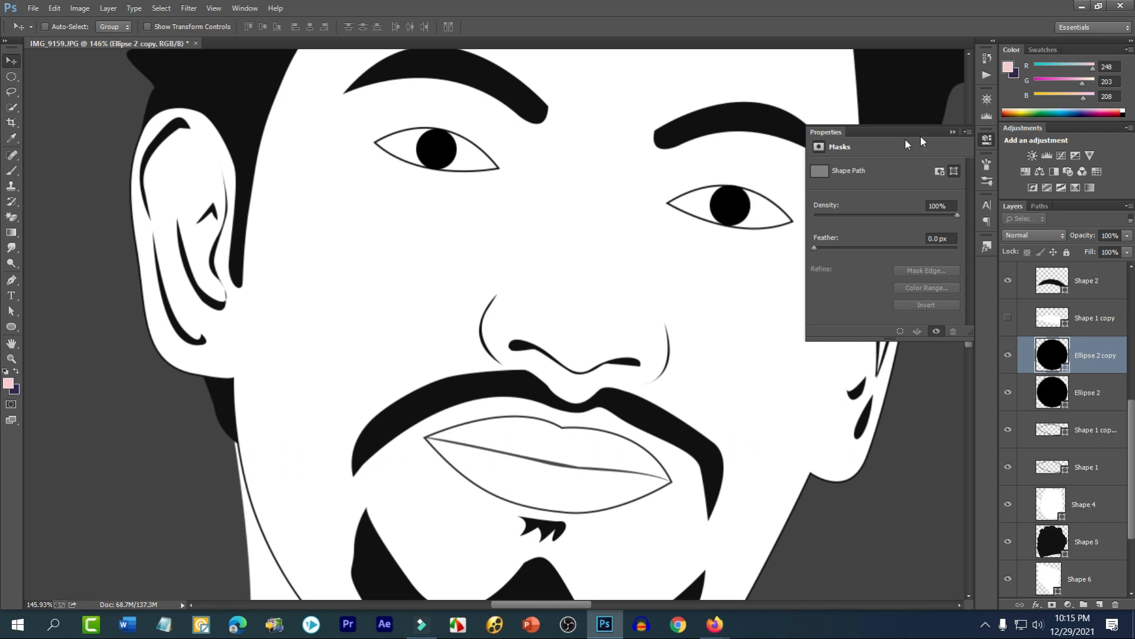
{"action": "left_click", "coordinate": [952, 131]}
{"action": "scroll", "coordinate": [676, 228], "scroll_direction": "down", "scroll_amount": 10}
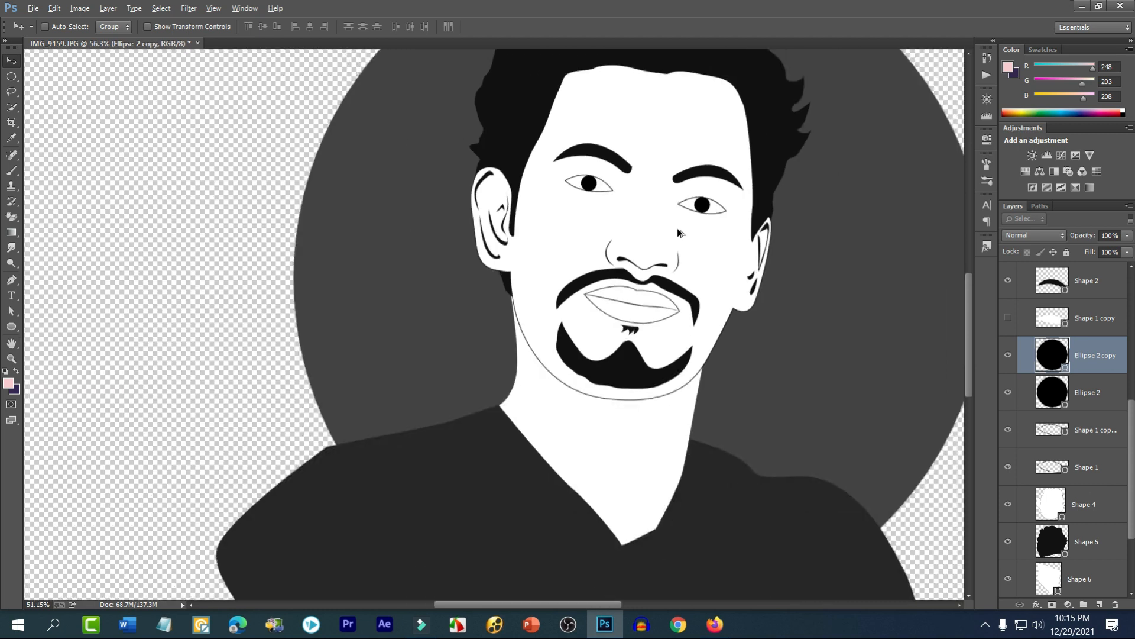
{"action": "scroll", "coordinate": [696, 288], "scroll_direction": "up", "scroll_amount": 4}
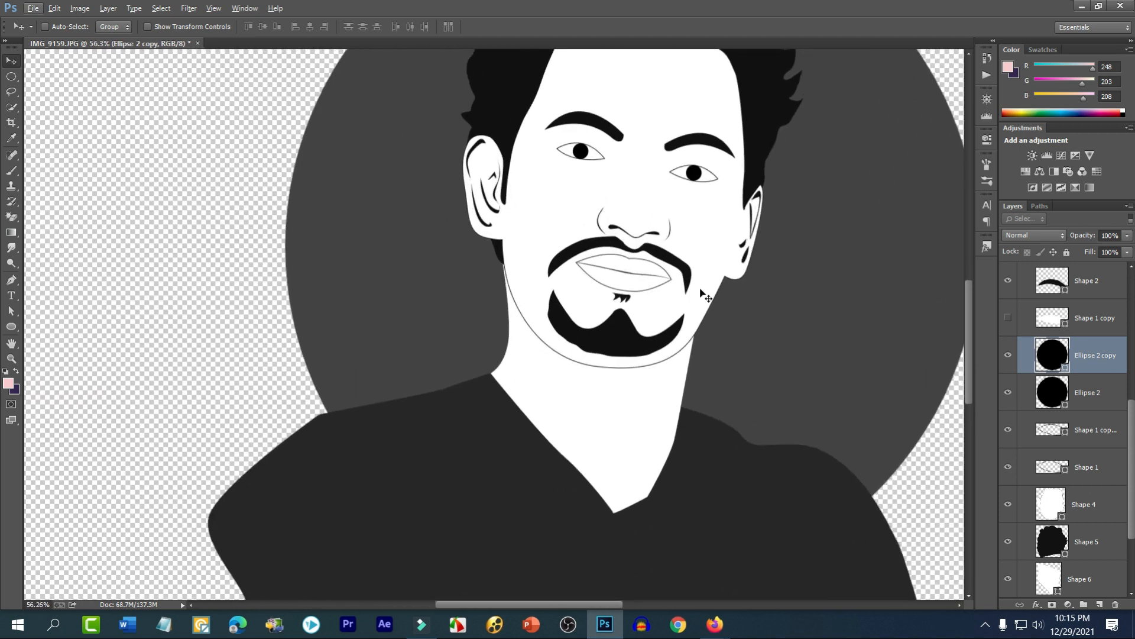
{"action": "scroll", "coordinate": [655, 303], "scroll_direction": "down", "scroll_amount": 3}
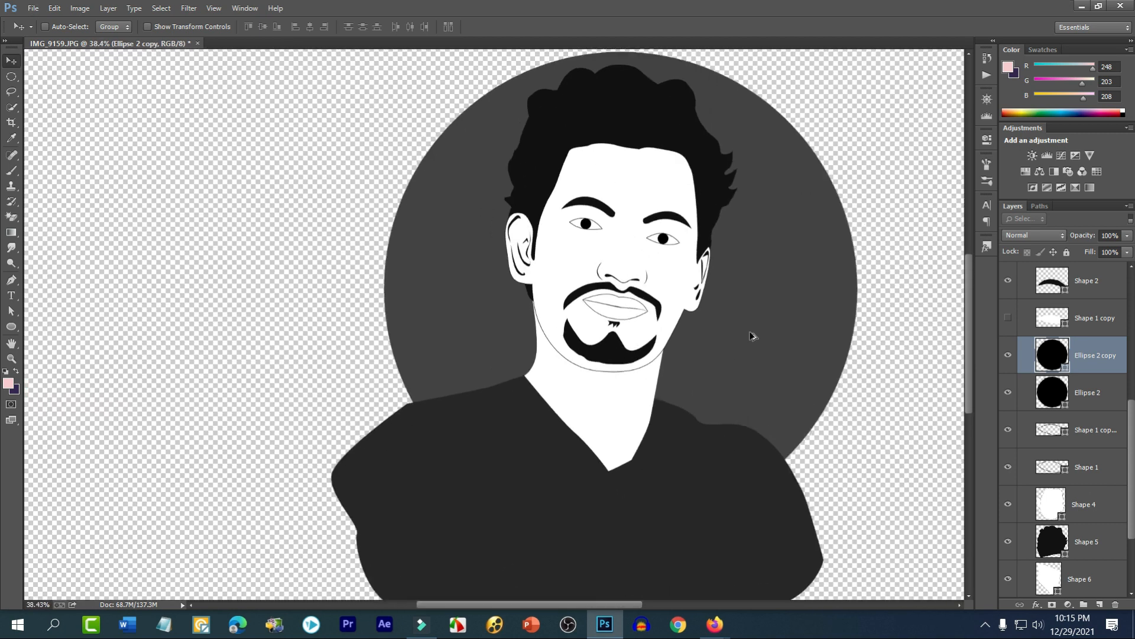
{"action": "scroll", "coordinate": [748, 332], "scroll_direction": "up", "scroll_amount": 2}
{"action": "scroll", "coordinate": [747, 320], "scroll_direction": "up", "scroll_amount": 2}
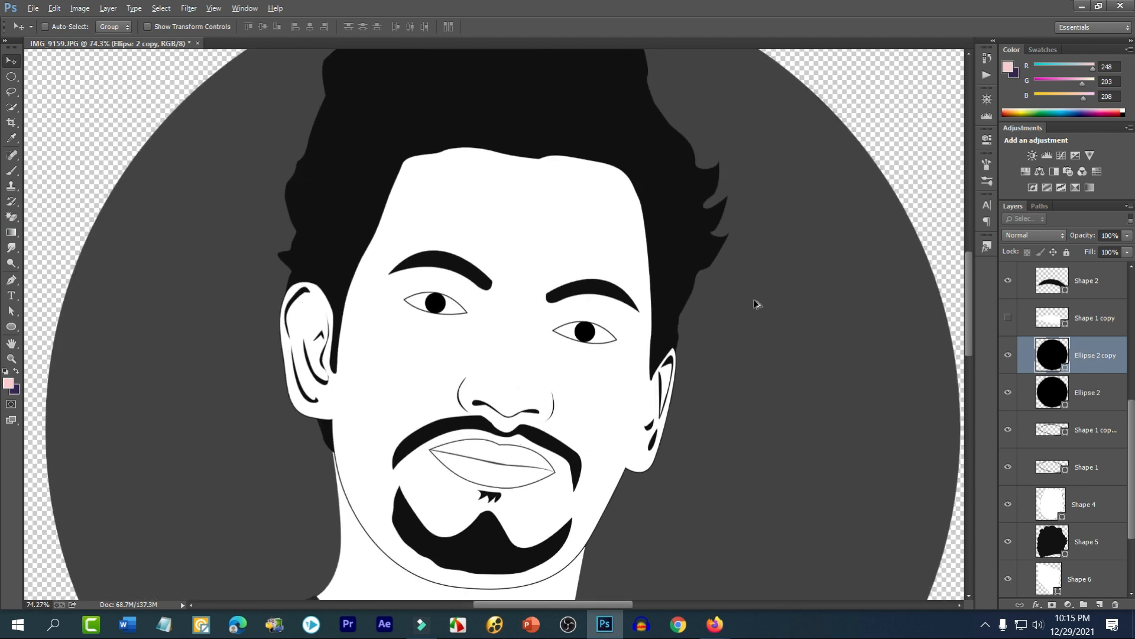
- Switch to the Firefox window with the Facebook page and open the Fiverr website in a new tab
{"action": "scroll", "coordinate": [686, 551], "scroll_direction": "down", "scroll_amount": 1}
{"action": "mouse_move", "coordinate": [723, 622]}
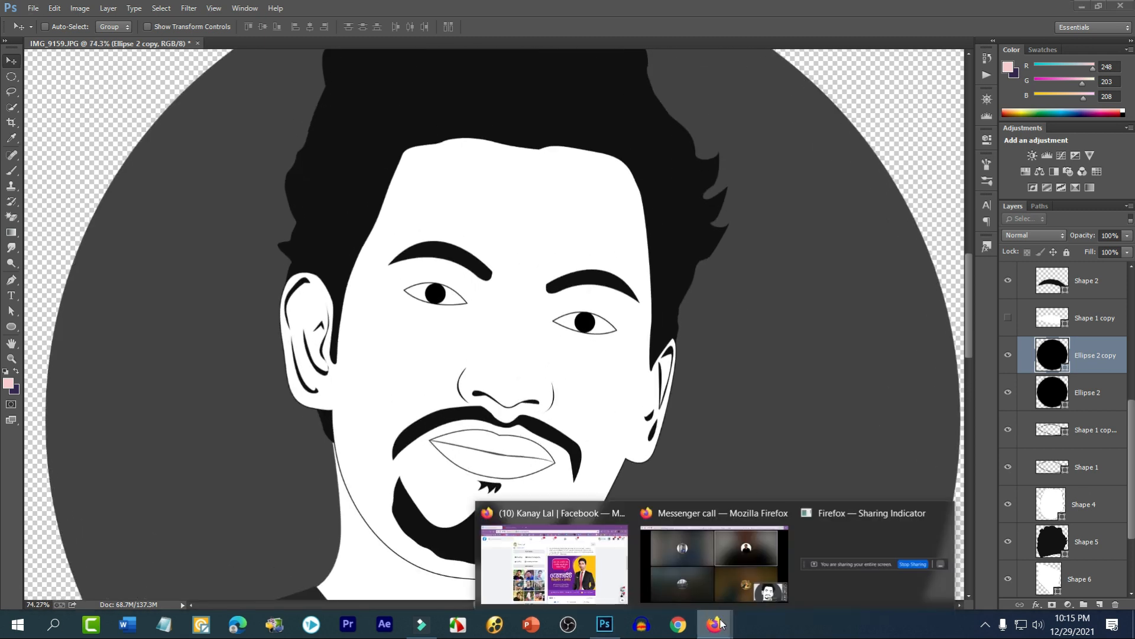
{"action": "left_click", "coordinate": [577, 544]}
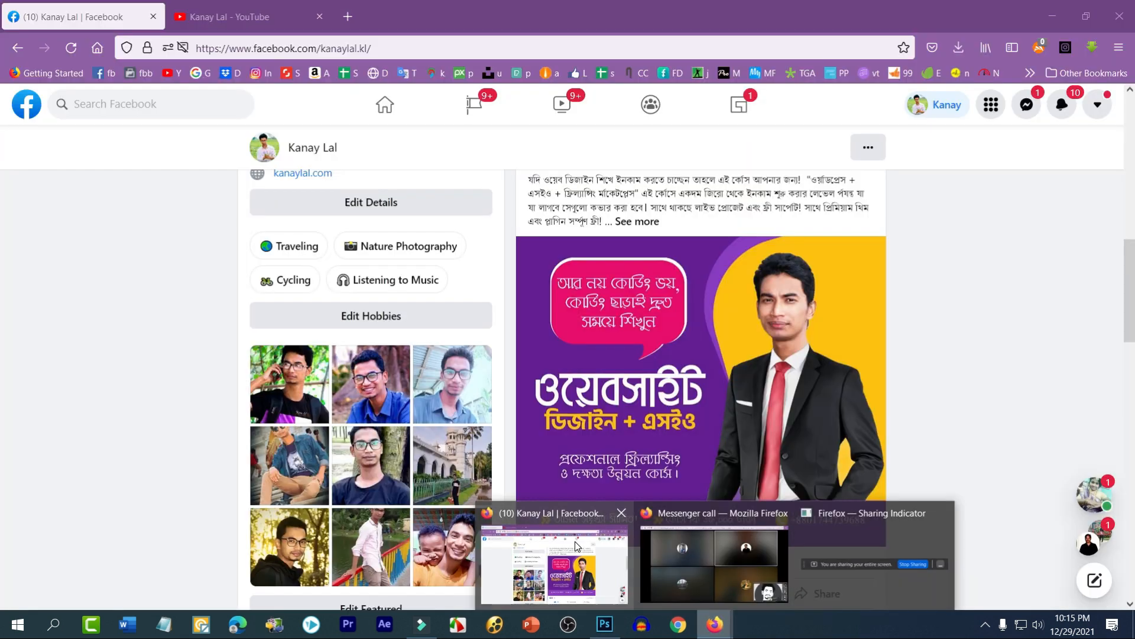
{"action": "left_click", "coordinate": [355, 18]}
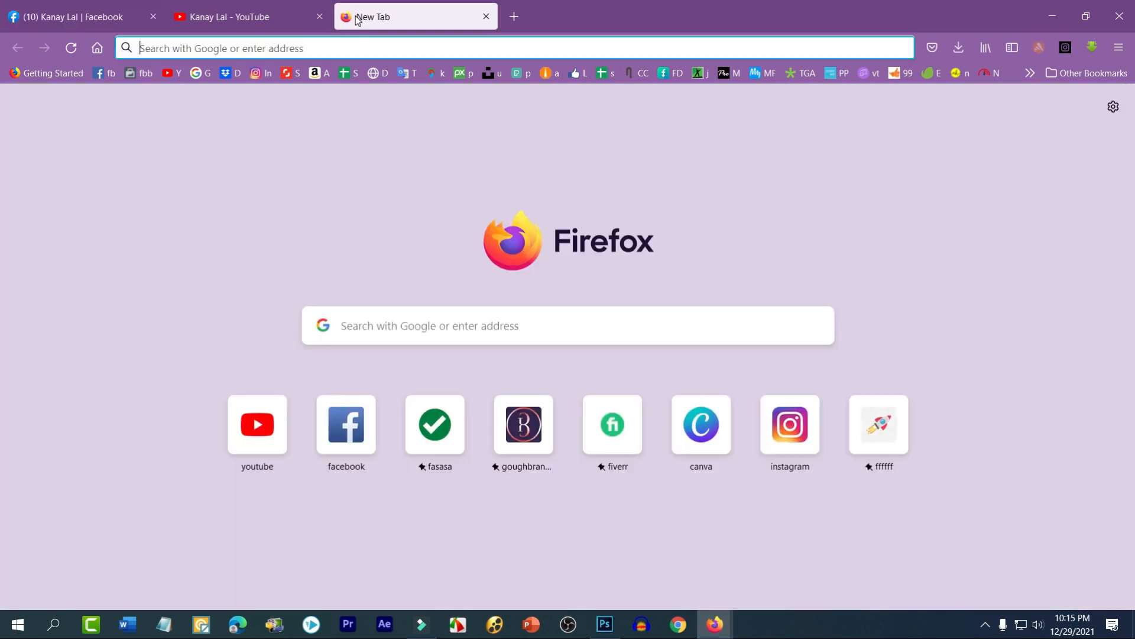
{"action": "left_click", "coordinate": [613, 424]}
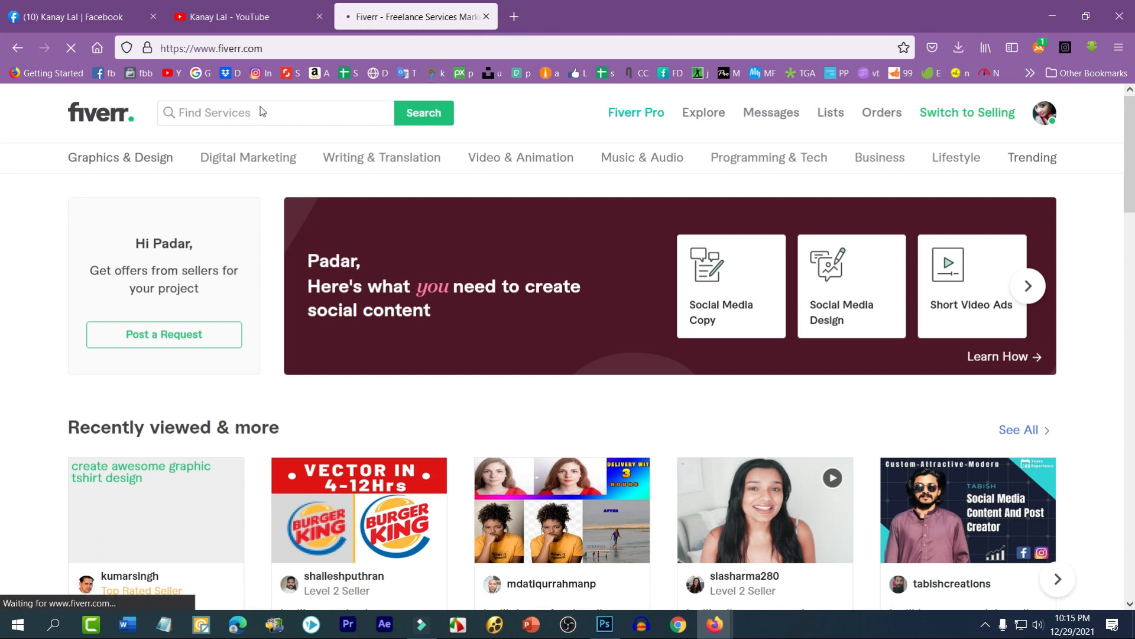
- Search Fiverr's services for "avatar drawing"
{"action": "left_click", "coordinate": [277, 112]}
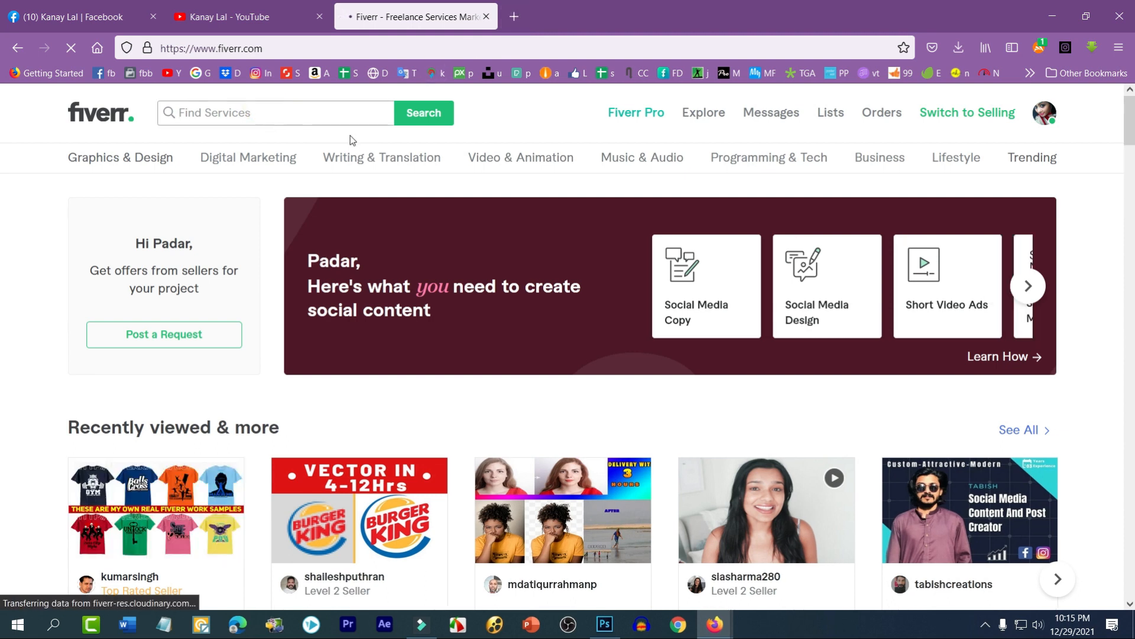
{"action": "type", "text": "avata"}
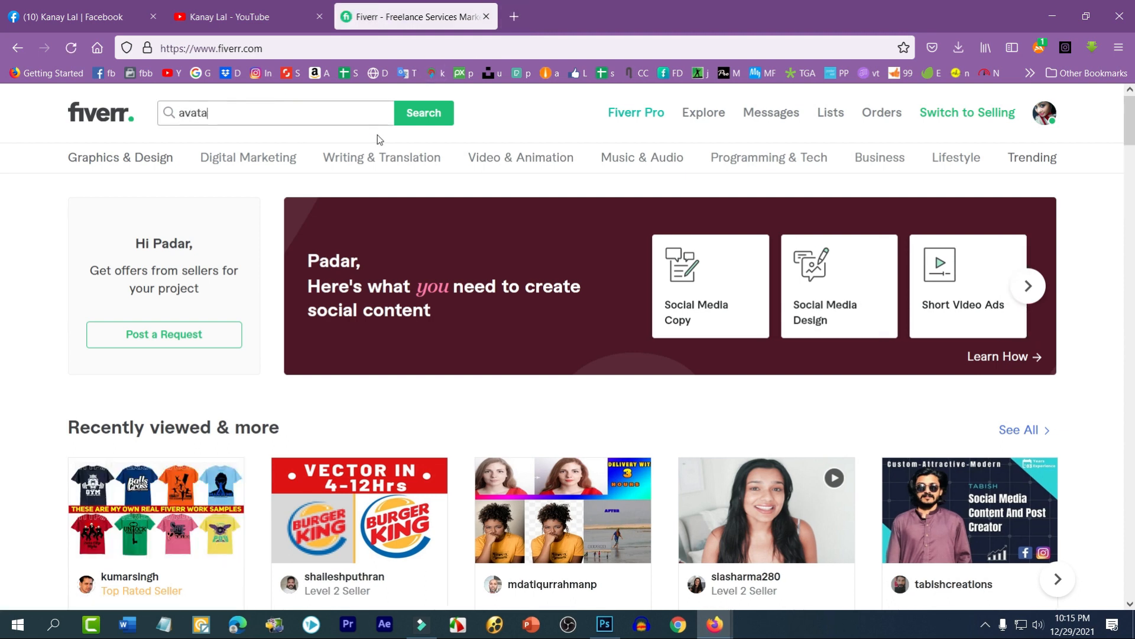
{"action": "type", "text": "r dr"}
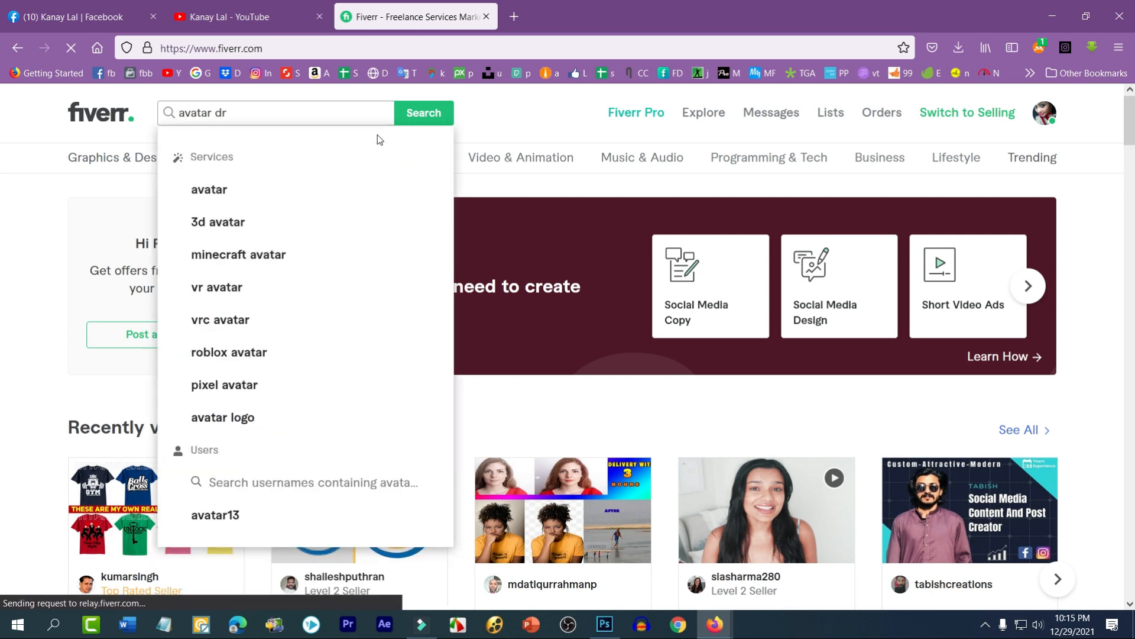
{"action": "type", "text": "awing"}
{"action": "key", "text": "Return"}
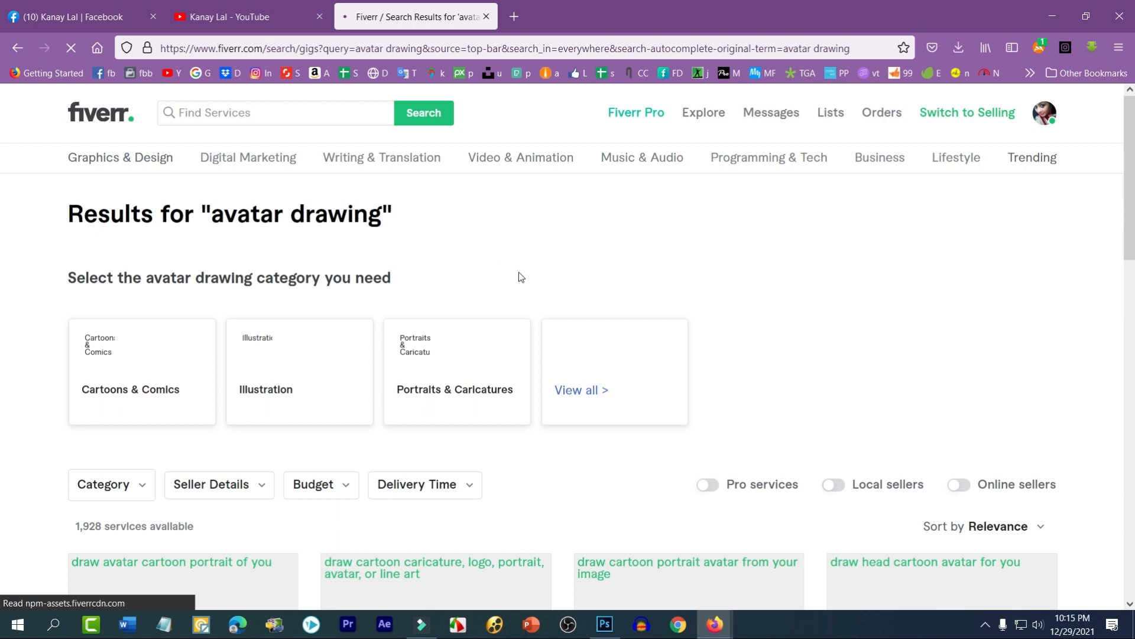
- Look through the avatar drawing gigs, examining their sample artwork styles, ratings and starting prices
{"action": "scroll", "coordinate": [523, 275], "scroll_direction": "down", "scroll_amount": 4}
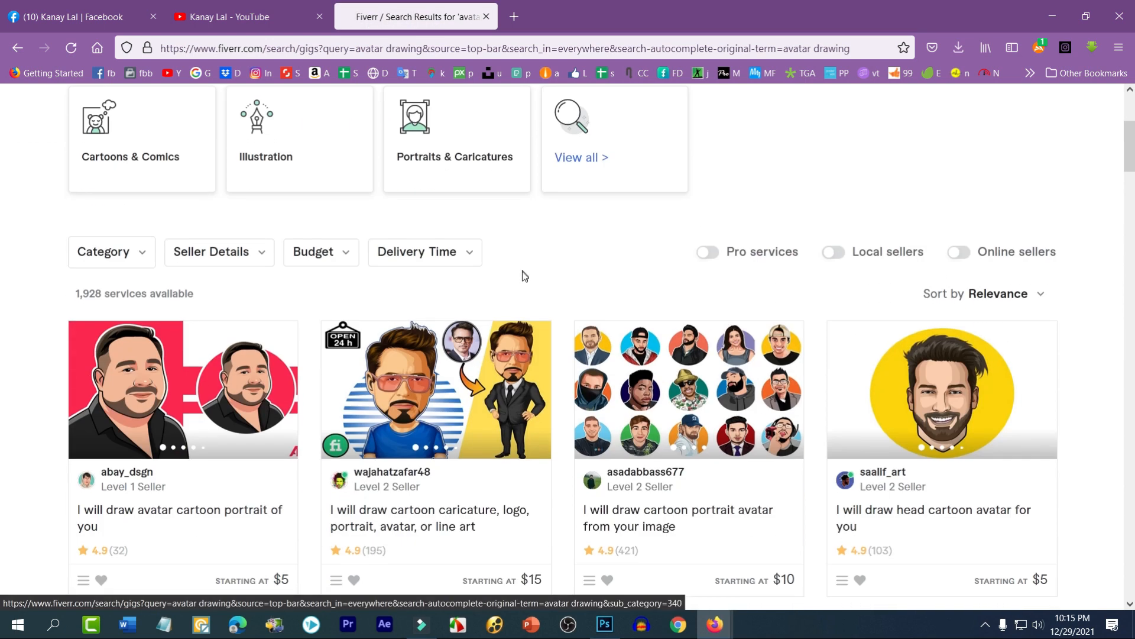
{"action": "scroll", "coordinate": [288, 379], "scroll_direction": "down", "scroll_amount": 6}
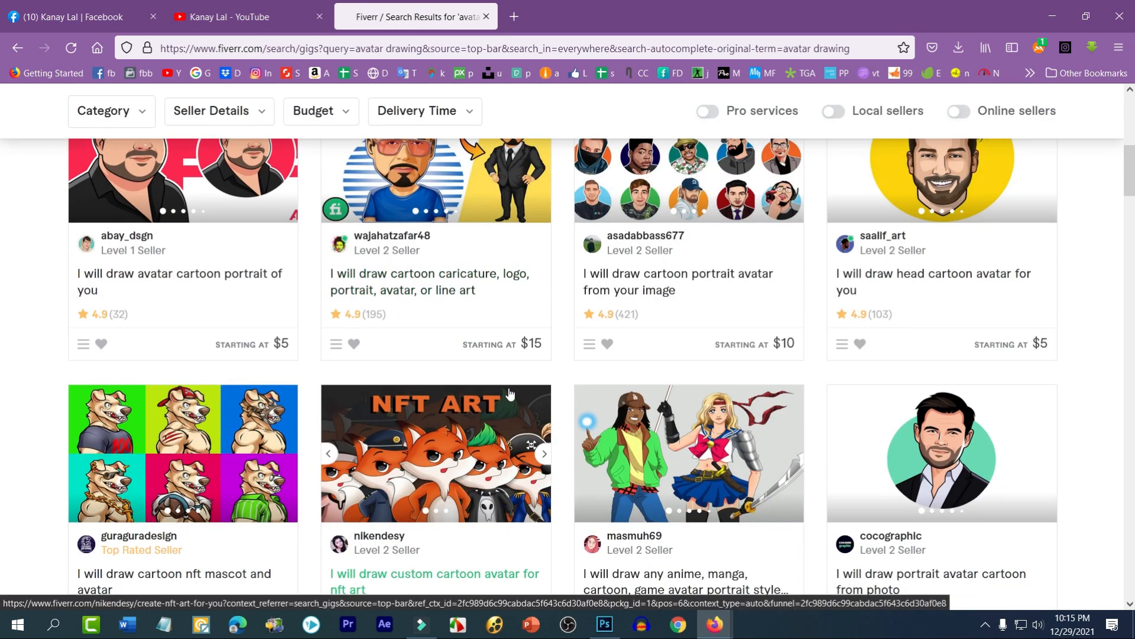
{"action": "scroll", "coordinate": [554, 401], "scroll_direction": "down", "scroll_amount": 7}
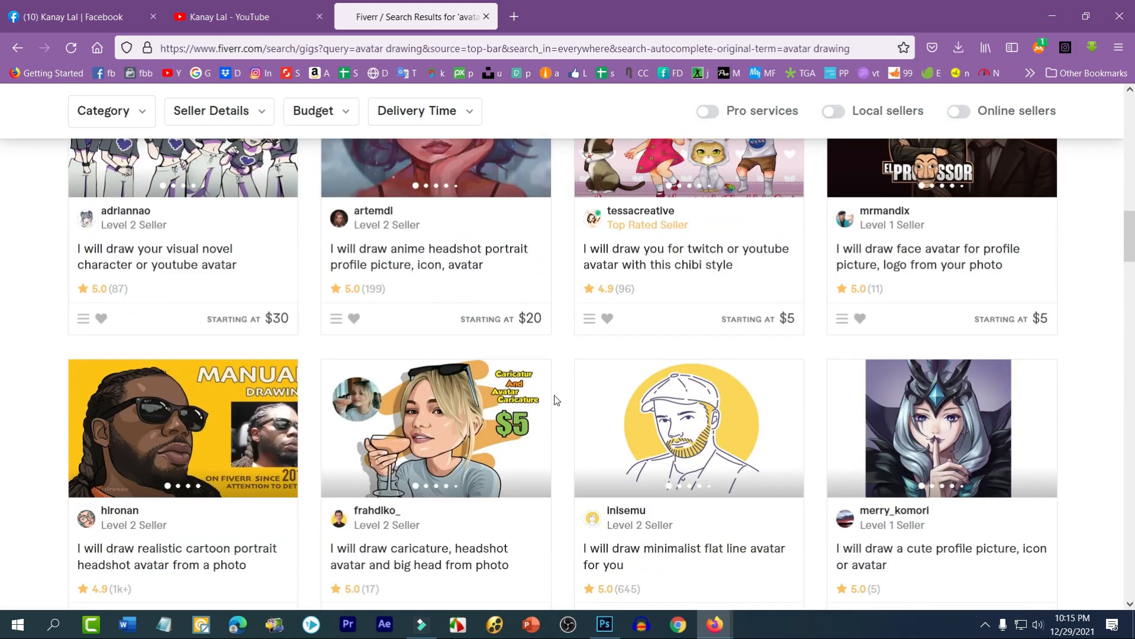
{"action": "scroll", "coordinate": [567, 401], "scroll_direction": "down", "scroll_amount": 3}
{"action": "scroll", "coordinate": [680, 325], "scroll_direction": "down", "scroll_amount": 3}
{"action": "scroll", "coordinate": [680, 325], "scroll_direction": "down", "scroll_amount": 10}
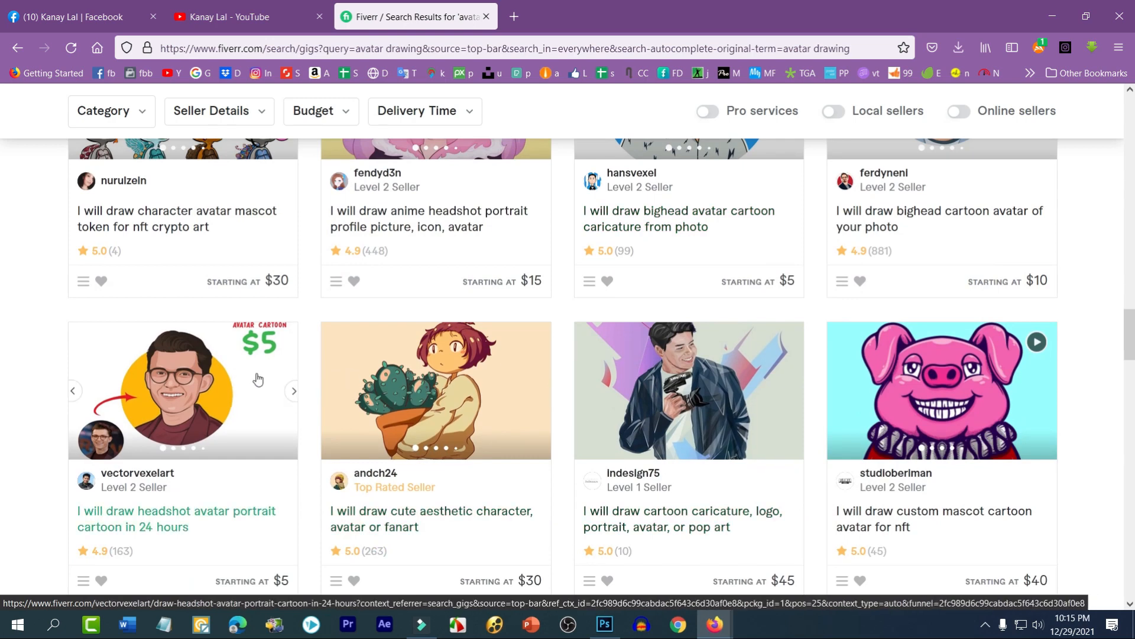
{"action": "scroll", "coordinate": [313, 376], "scroll_direction": "down", "scroll_amount": 4}
{"action": "scroll", "coordinate": [400, 373], "scroll_direction": "down", "scroll_amount": 1}
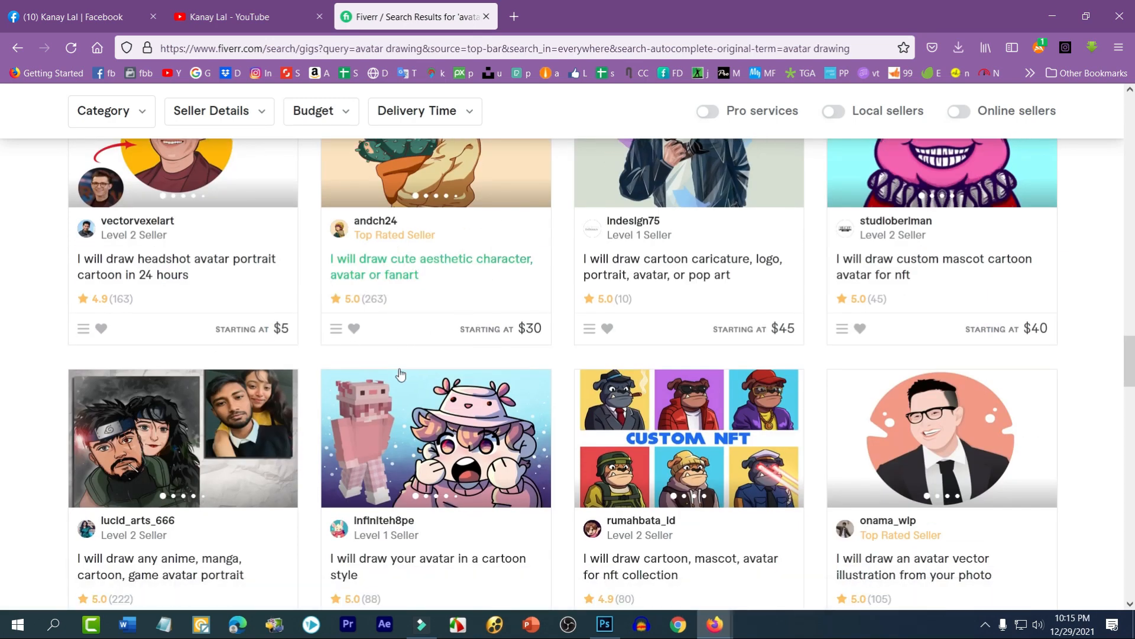
{"action": "scroll", "coordinate": [400, 373], "scroll_direction": "down", "scroll_amount": 5}
{"action": "scroll", "coordinate": [400, 374], "scroll_direction": "up", "scroll_amount": 2}
{"action": "scroll", "coordinate": [369, 354], "scroll_direction": "down", "scroll_amount": 6}
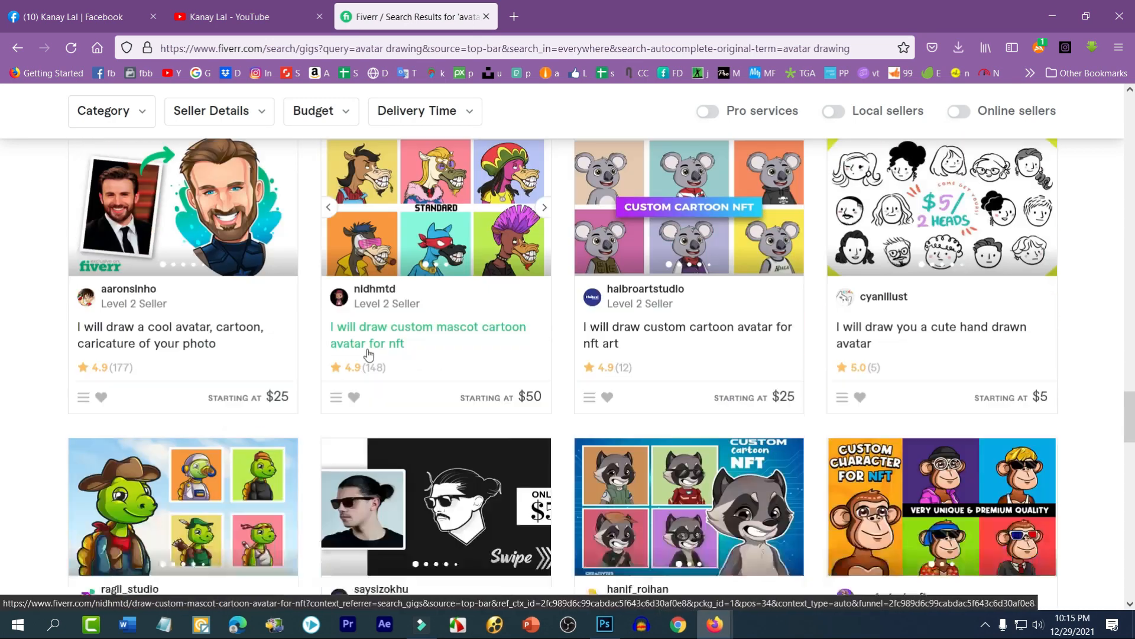
{"action": "scroll", "coordinate": [369, 354], "scroll_direction": "down", "scroll_amount": 2}
{"action": "scroll", "coordinate": [522, 357], "scroll_direction": "down", "scroll_amount": 8}
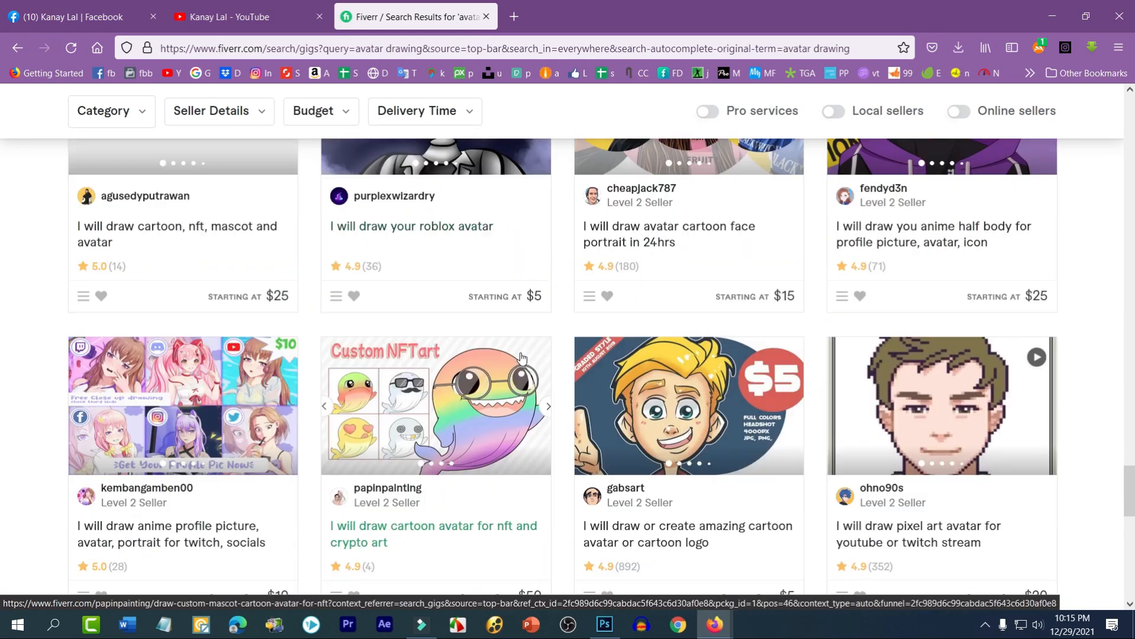
{"action": "scroll", "coordinate": [532, 361], "scroll_direction": "down", "scroll_amount": 9}
{"action": "scroll", "coordinate": [577, 344], "scroll_direction": "up", "scroll_amount": 9}
{"action": "scroll", "coordinate": [578, 344], "scroll_direction": "up", "scroll_amount": 20}
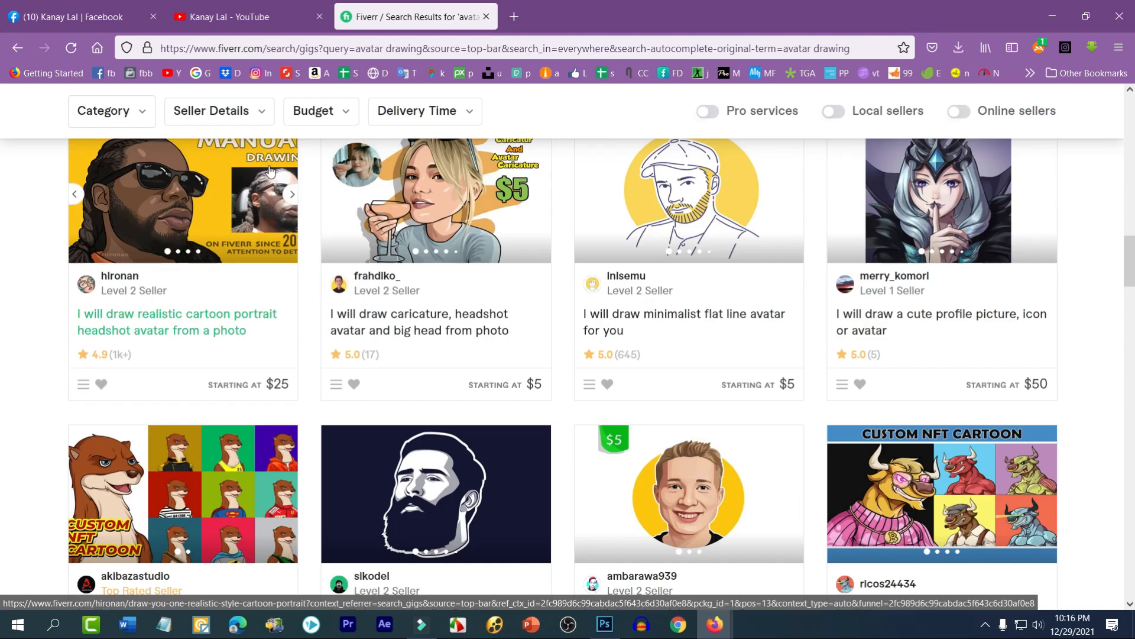
- Copy the query "avatar drawing" from Fiverr's search field and search for it on Google in a new tab
{"action": "scroll", "coordinate": [270, 171], "scroll_direction": "up", "scroll_amount": 10}
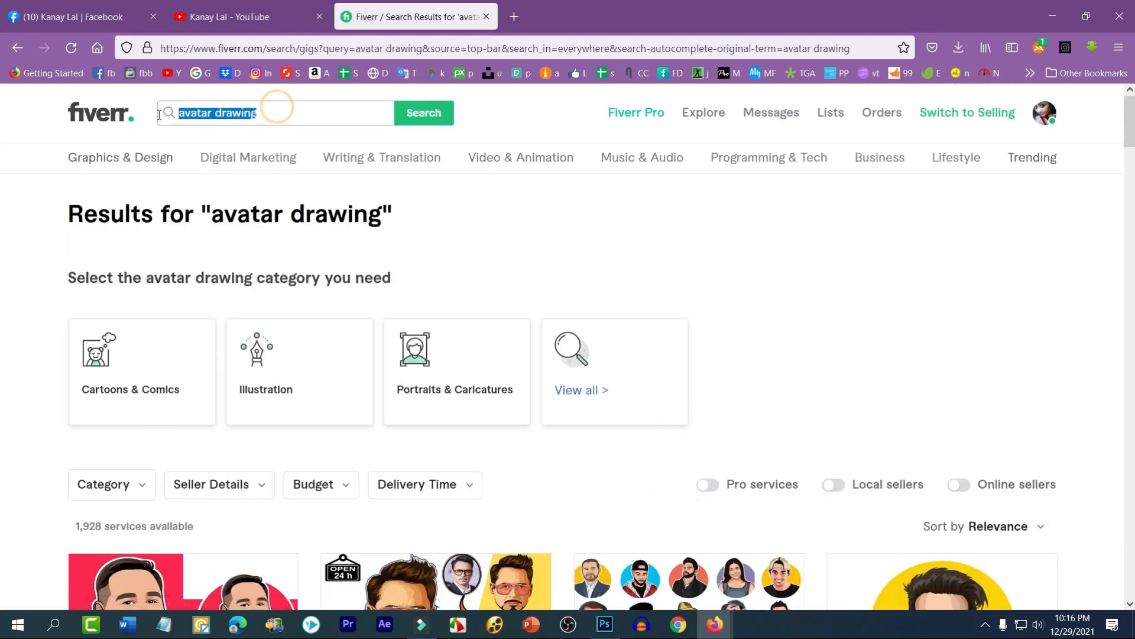
{"action": "right_click", "coordinate": [224, 117]}
{"action": "left_click", "coordinate": [259, 197]}
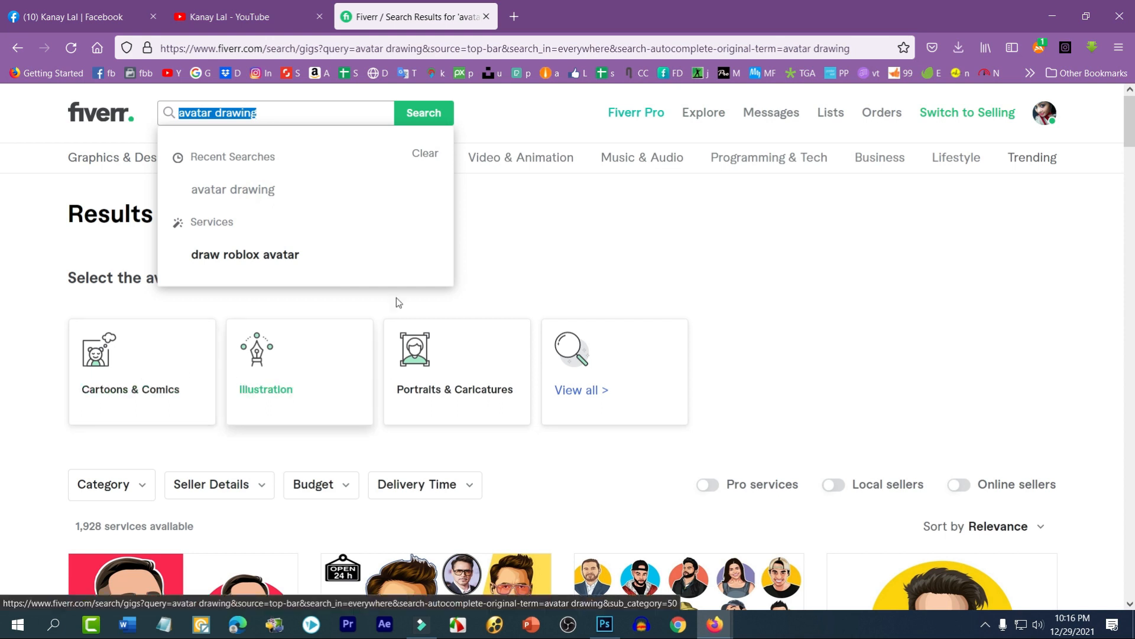
{"action": "left_click", "coordinate": [514, 16]}
{"action": "right_click", "coordinate": [462, 44]}
{"action": "left_click", "coordinate": [497, 148]}
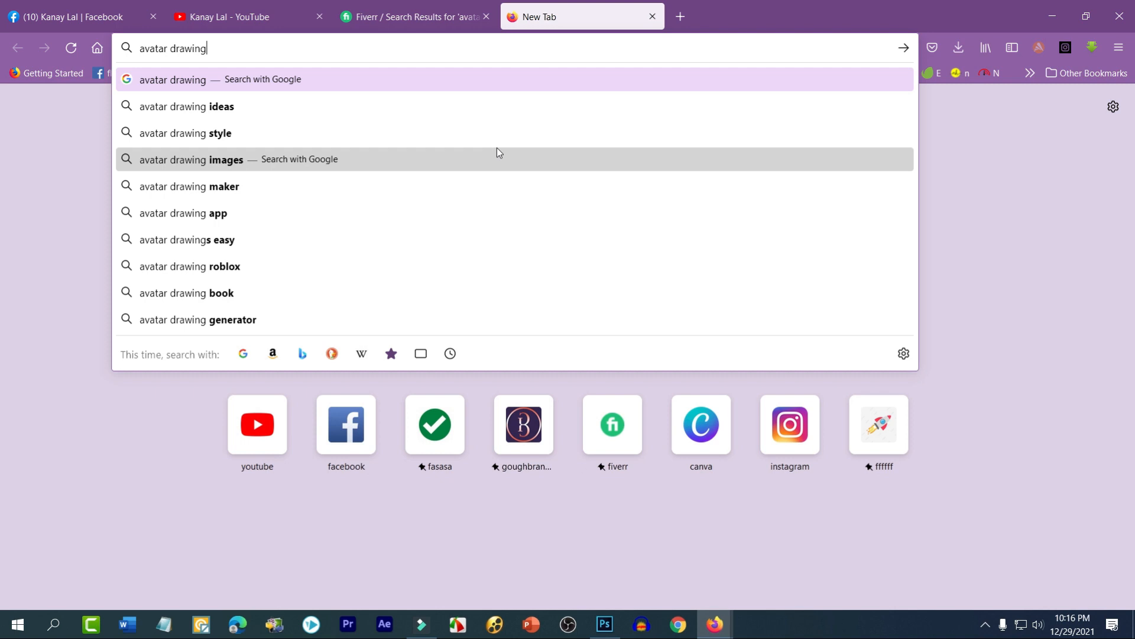
{"action": "key", "text": "Return"}
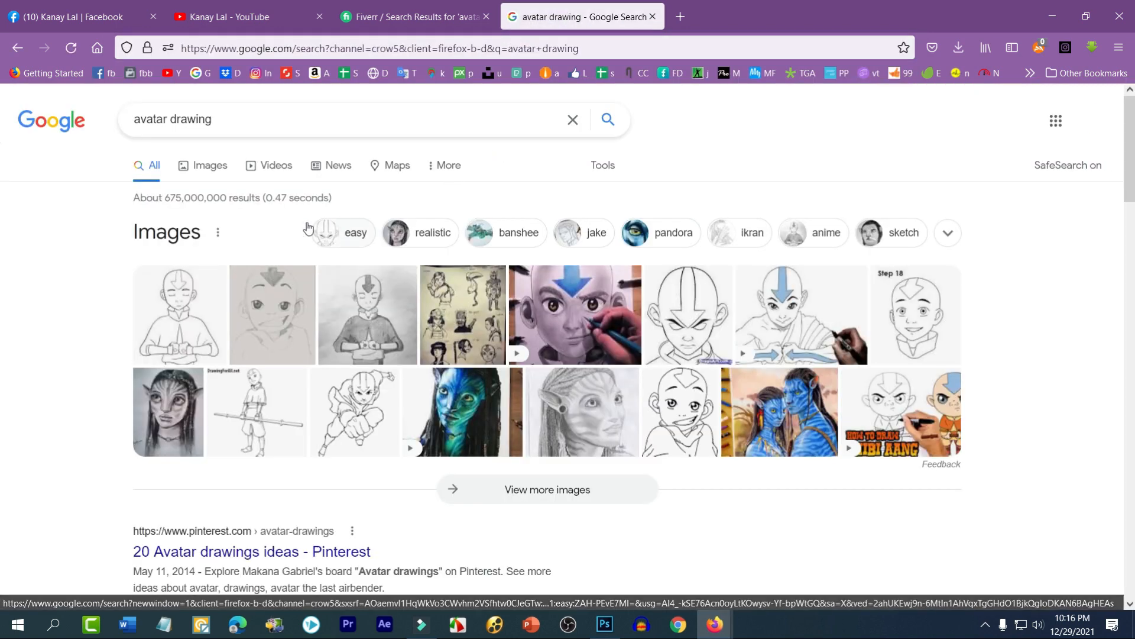
- Show the Google image results for "avatar drawing" and examine the drawing styles among them
{"action": "left_click", "coordinate": [216, 170]}
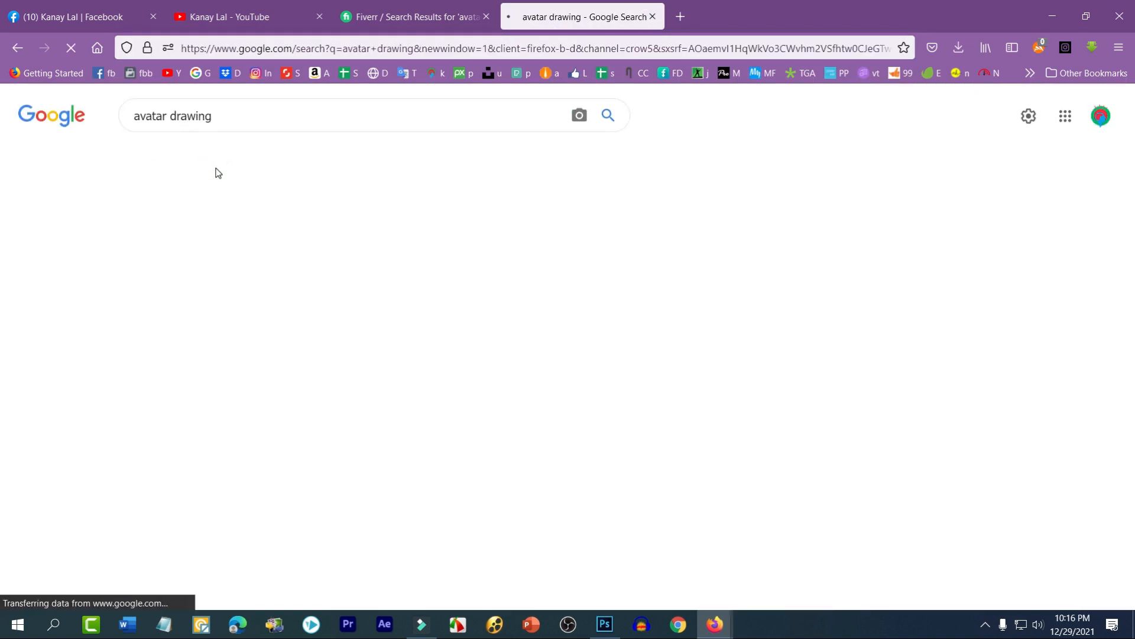
{"action": "scroll", "coordinate": [519, 368], "scroll_direction": "down", "scroll_amount": 10}
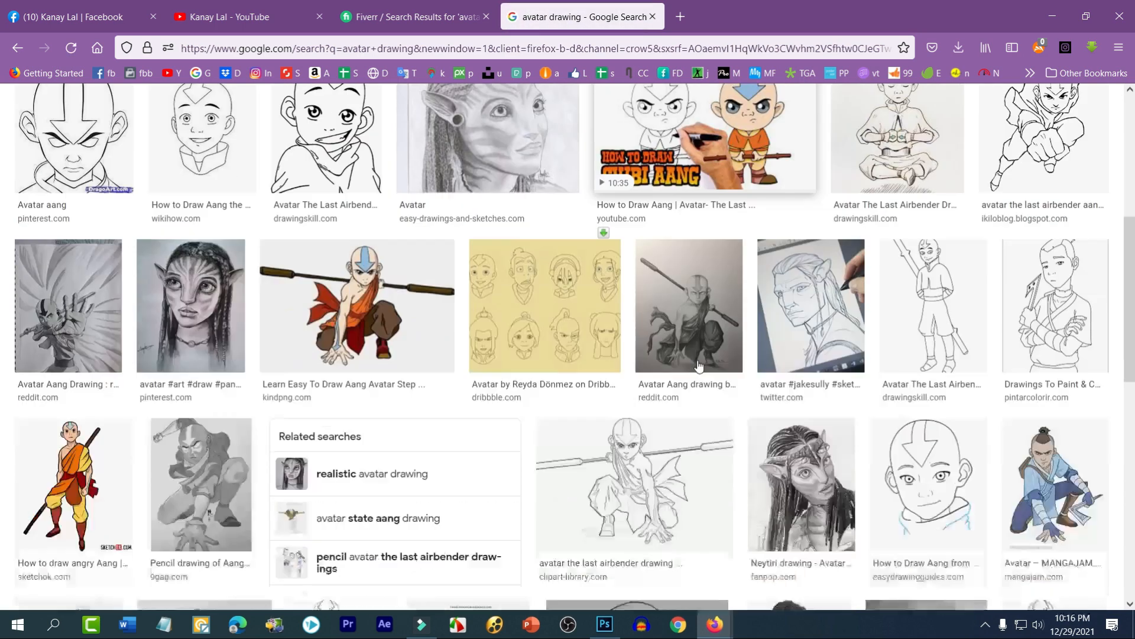
{"action": "scroll", "coordinate": [519, 369], "scroll_direction": "down", "scroll_amount": 10}
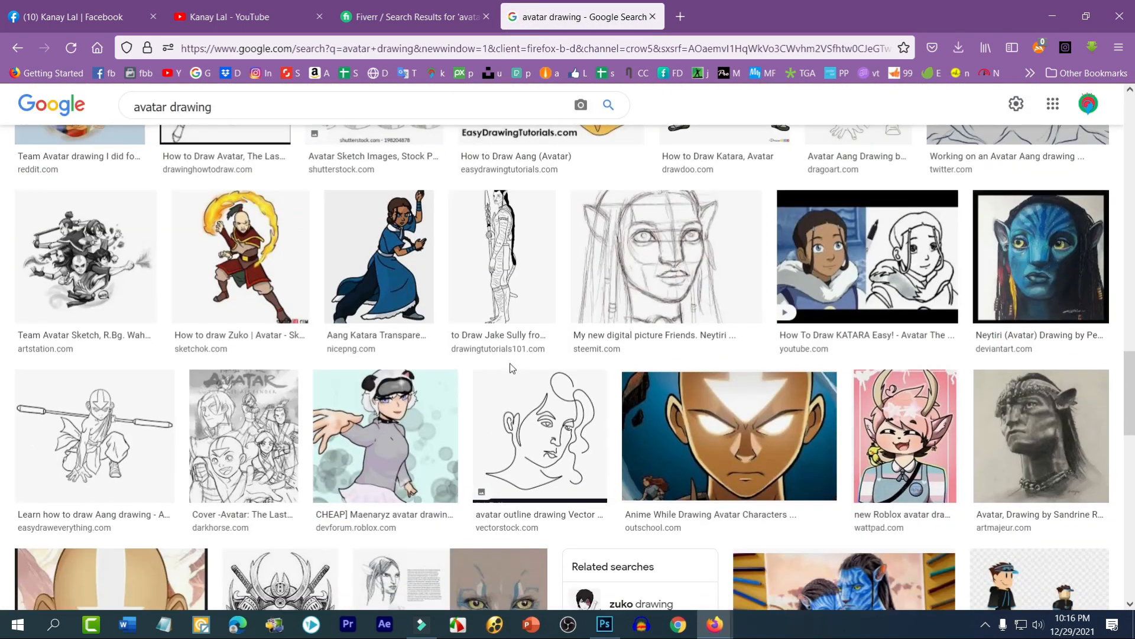
{"action": "scroll", "coordinate": [510, 363], "scroll_direction": "up", "scroll_amount": 4}
{"action": "scroll", "coordinate": [530, 326], "scroll_direction": "down", "scroll_amount": 10}
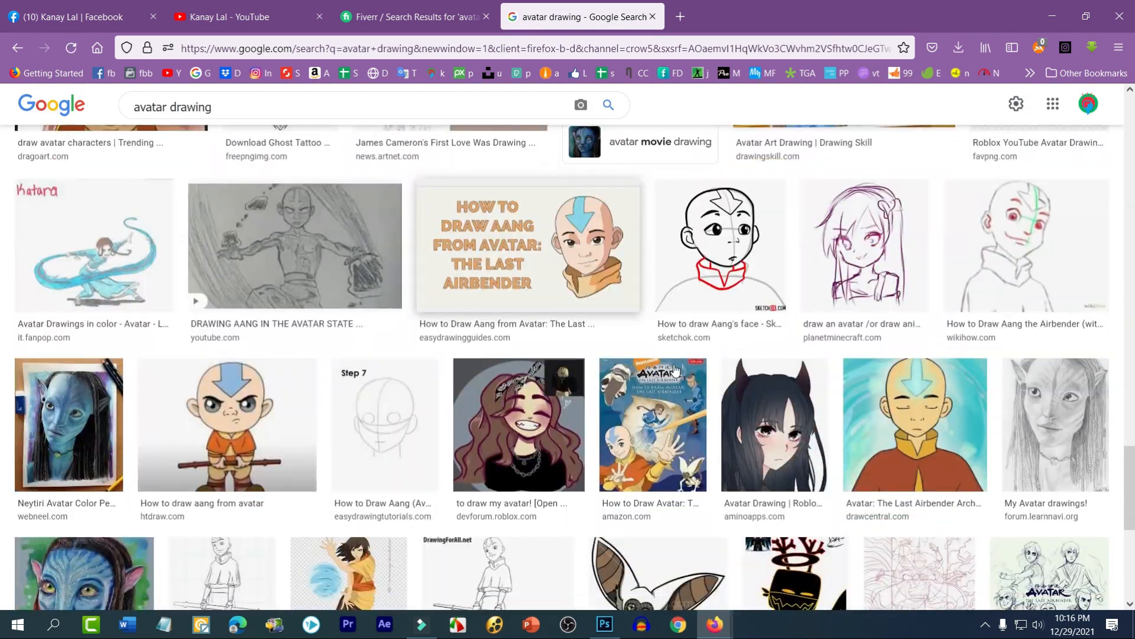
{"action": "scroll", "coordinate": [567, 370], "scroll_direction": "down", "scroll_amount": 15}
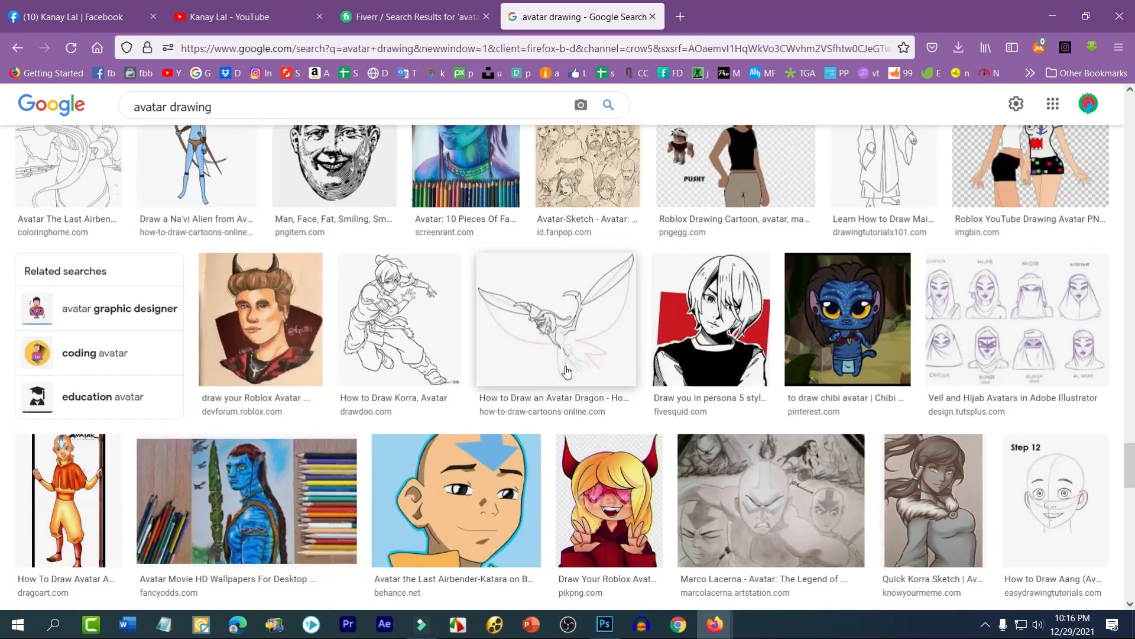
{"action": "scroll", "coordinate": [567, 372], "scroll_direction": "down", "scroll_amount": 5}
- Return to the Fiverr results and rerun the recent search "avatar drawing"
{"action": "left_click", "coordinate": [387, 16]}
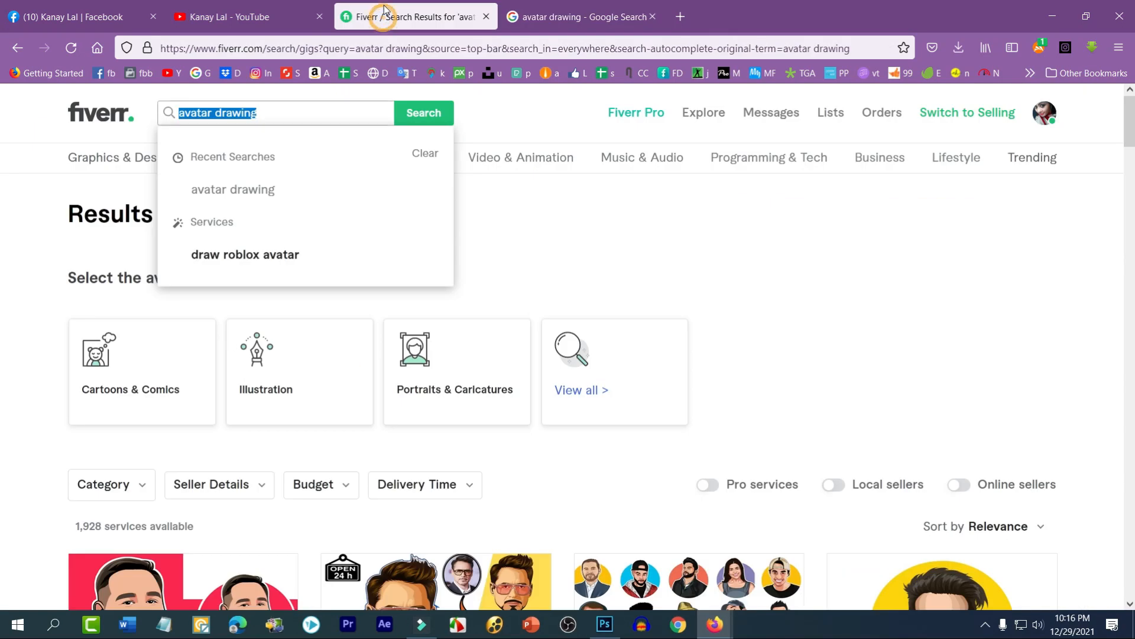
{"action": "scroll", "coordinate": [237, 411], "scroll_direction": "down", "scroll_amount": 1}
{"action": "scroll", "coordinate": [246, 405], "scroll_direction": "up", "scroll_amount": 1}
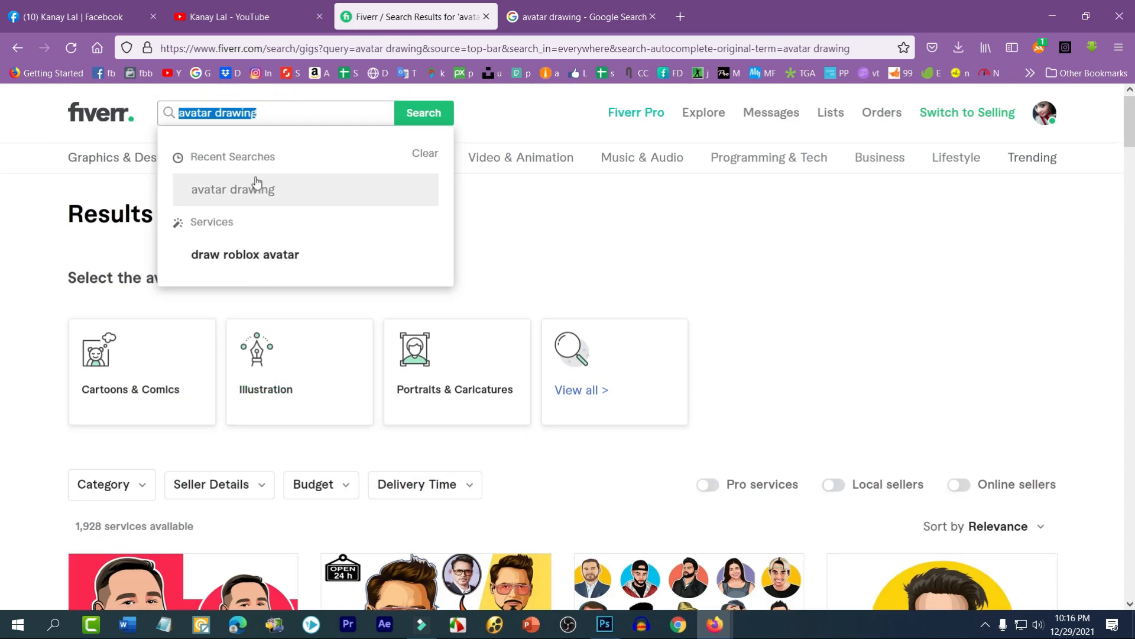
{"action": "left_click", "coordinate": [283, 192]}
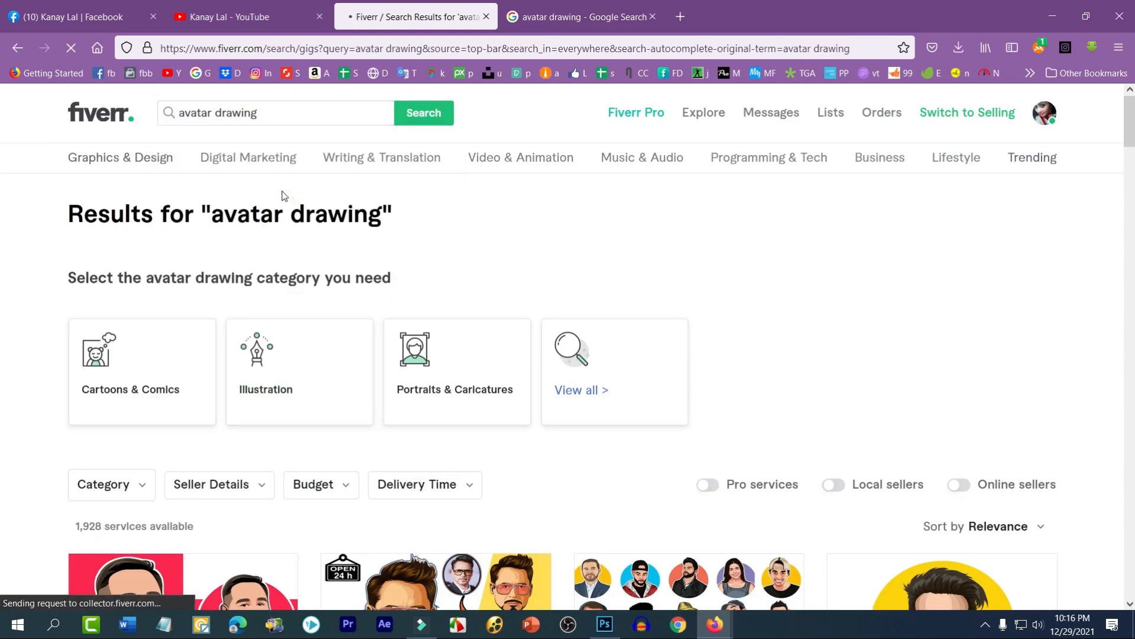
- Find the $5 gig "I will draw headshot avatar from a photo" and leaf through its sample images
{"action": "scroll", "coordinate": [414, 273], "scroll_direction": "down", "scroll_amount": 15}
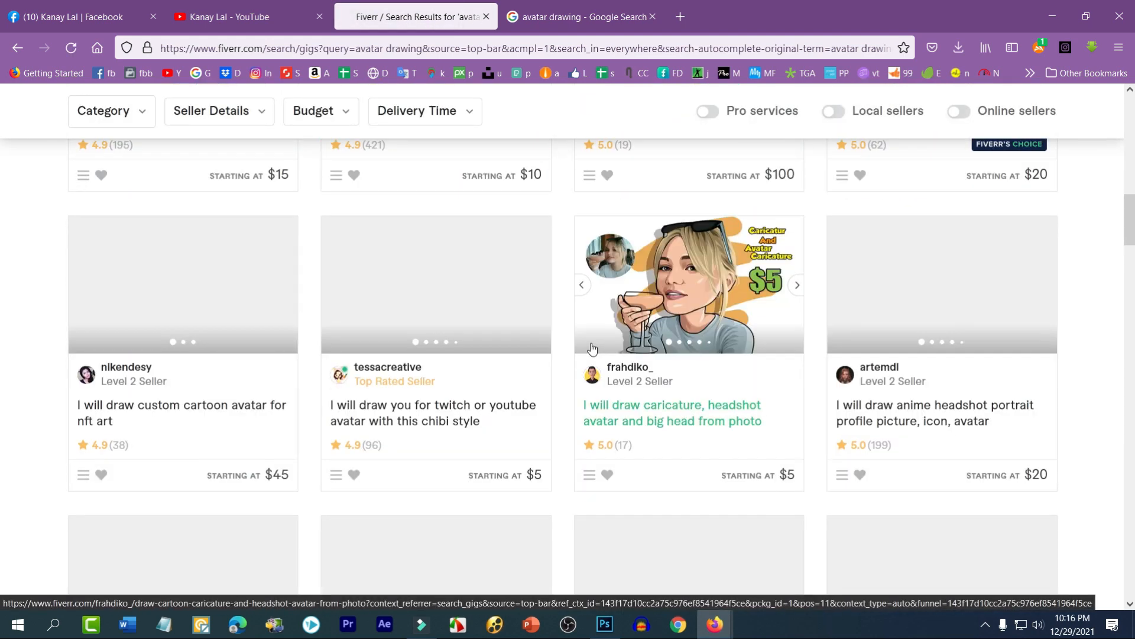
{"action": "scroll", "coordinate": [585, 370], "scroll_direction": "down", "scroll_amount": 8}
{"action": "scroll", "coordinate": [586, 371], "scroll_direction": "down", "scroll_amount": 6}
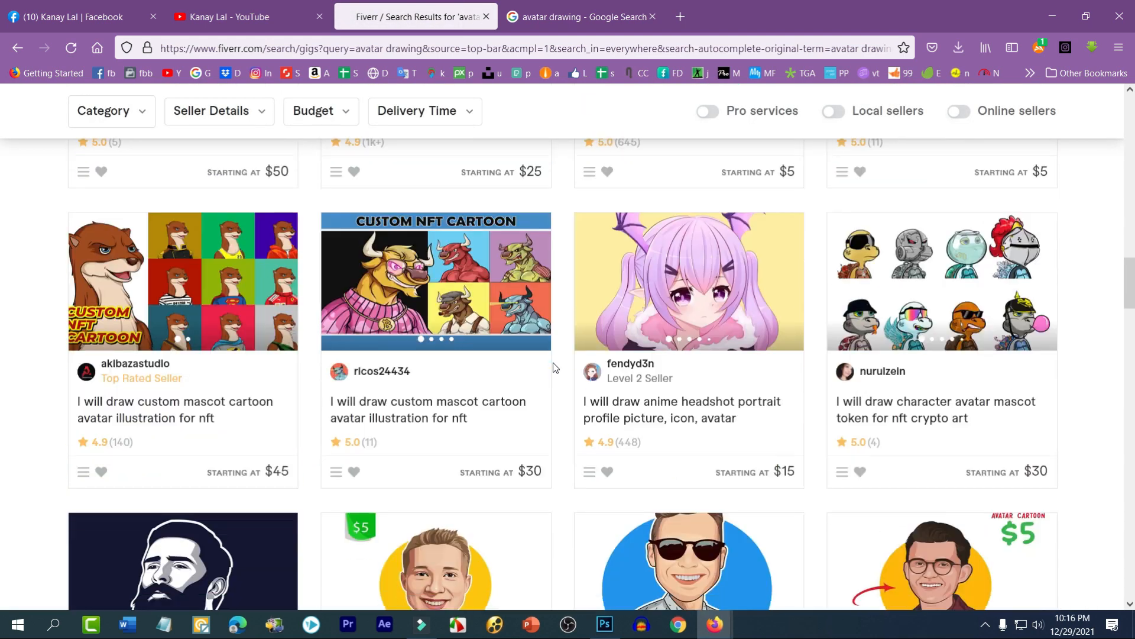
{"action": "scroll", "coordinate": [454, 350], "scroll_direction": "down", "scroll_amount": 2}
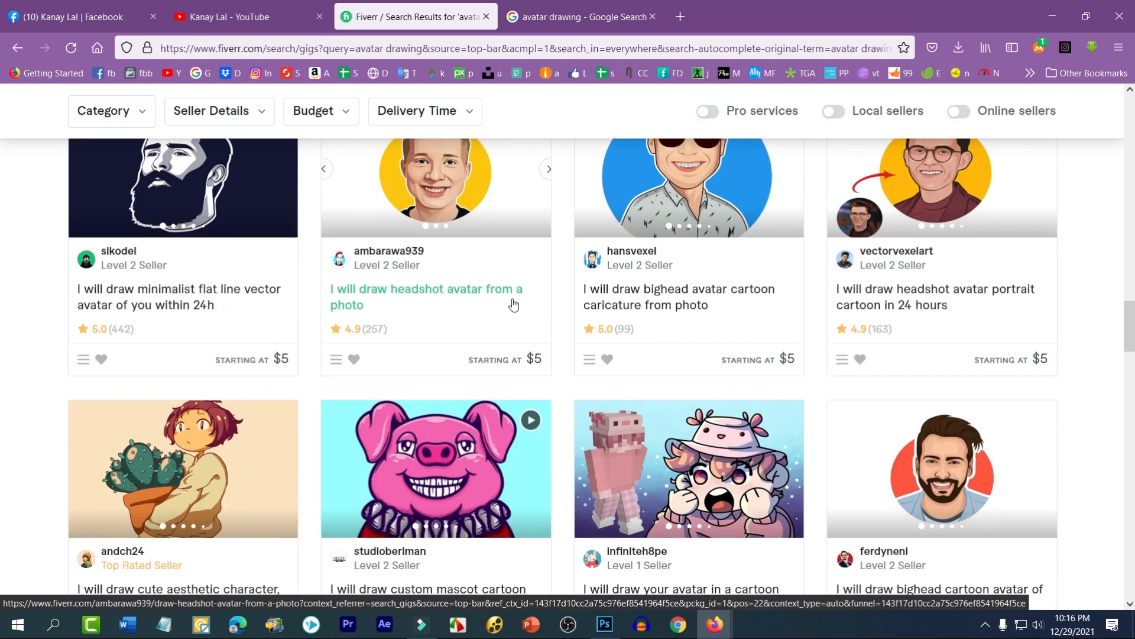
{"action": "scroll", "coordinate": [549, 220], "scroll_direction": "up", "scroll_amount": 1}
{"action": "left_click", "coordinate": [545, 247]}
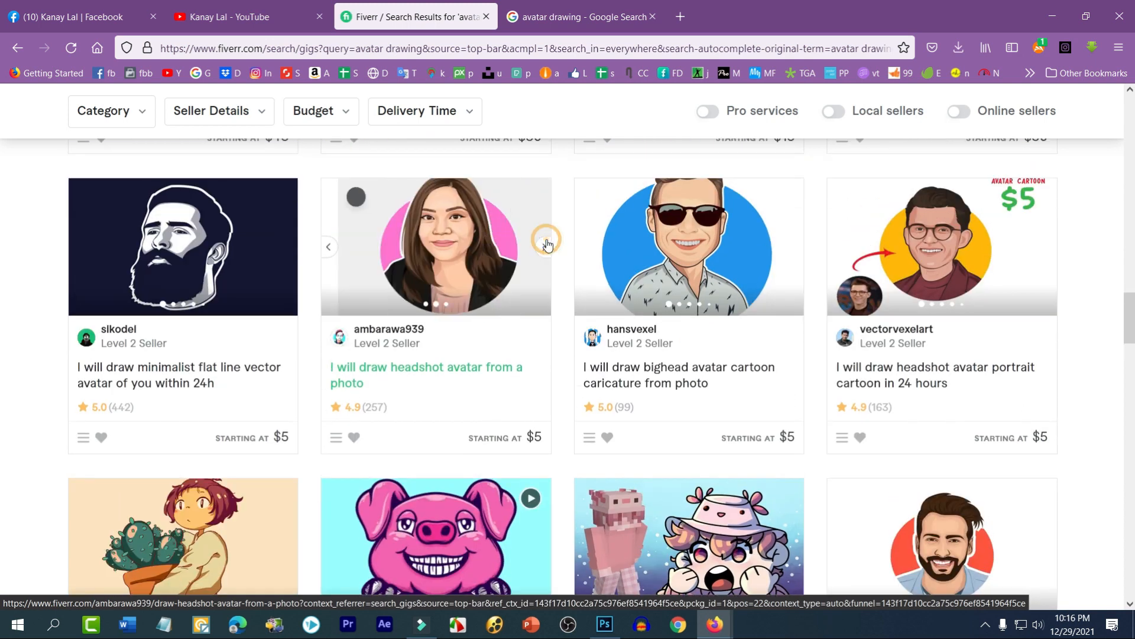
{"action": "left_click", "coordinate": [546, 246]}
{"action": "left_click", "coordinate": [546, 247]}
{"action": "left_click", "coordinate": [546, 247]}
- Examine the remaining avatar gigs on the first results page, down to the page numbers
{"action": "scroll", "coordinate": [547, 244], "scroll_direction": "down", "scroll_amount": 14}
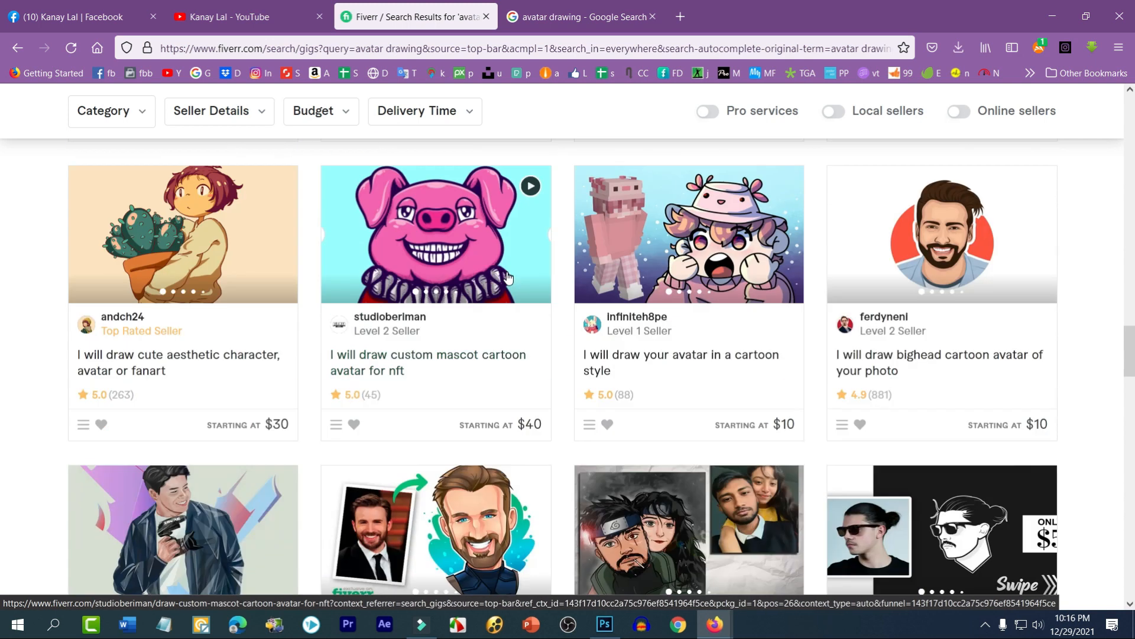
{"action": "scroll", "coordinate": [509, 294], "scroll_direction": "down", "scroll_amount": 1}
{"action": "scroll", "coordinate": [592, 284], "scroll_direction": "down", "scroll_amount": 3}
{"action": "scroll", "coordinate": [651, 278], "scroll_direction": "up", "scroll_amount": 3}
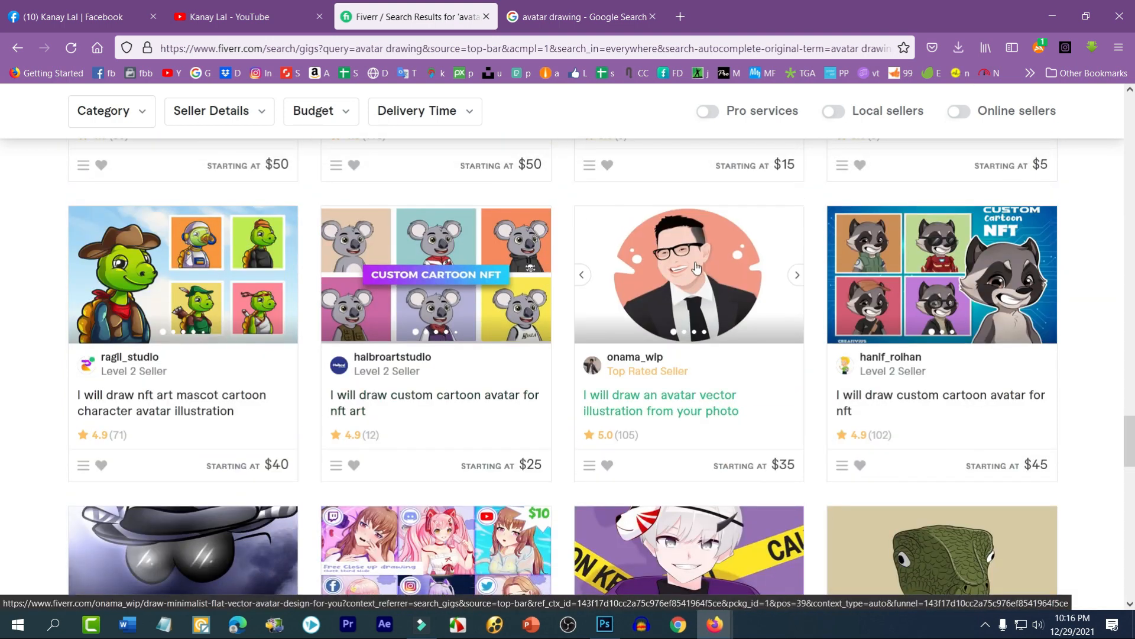
{"action": "scroll", "coordinate": [686, 281], "scroll_direction": "down", "scroll_amount": 10}
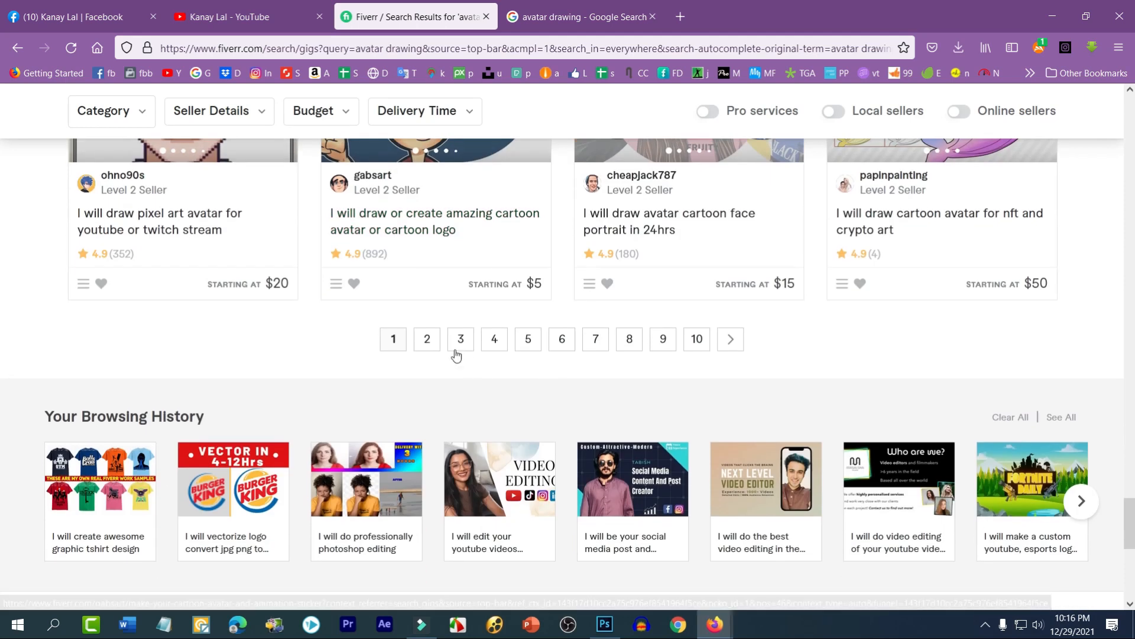
- Open the second page of the "avatar drawing" results and examine its upper gigs, down to the $5 cute minimalist cartoon avatar gig
{"action": "left_click", "coordinate": [427, 340]}
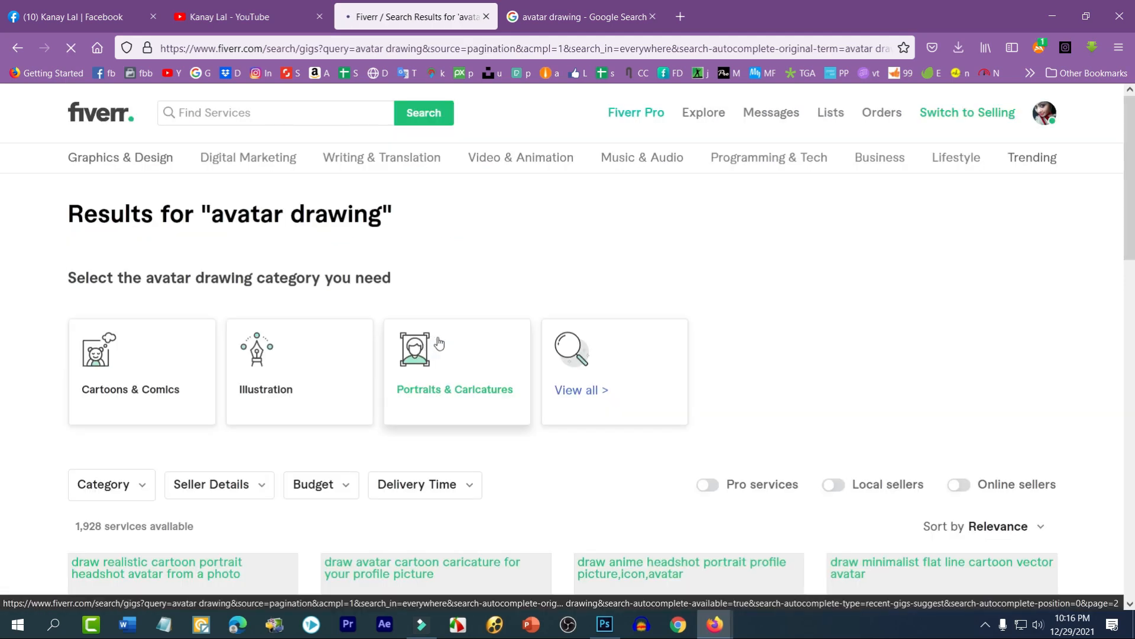
{"action": "scroll", "coordinate": [440, 340], "scroll_direction": "down", "scroll_amount": 4}
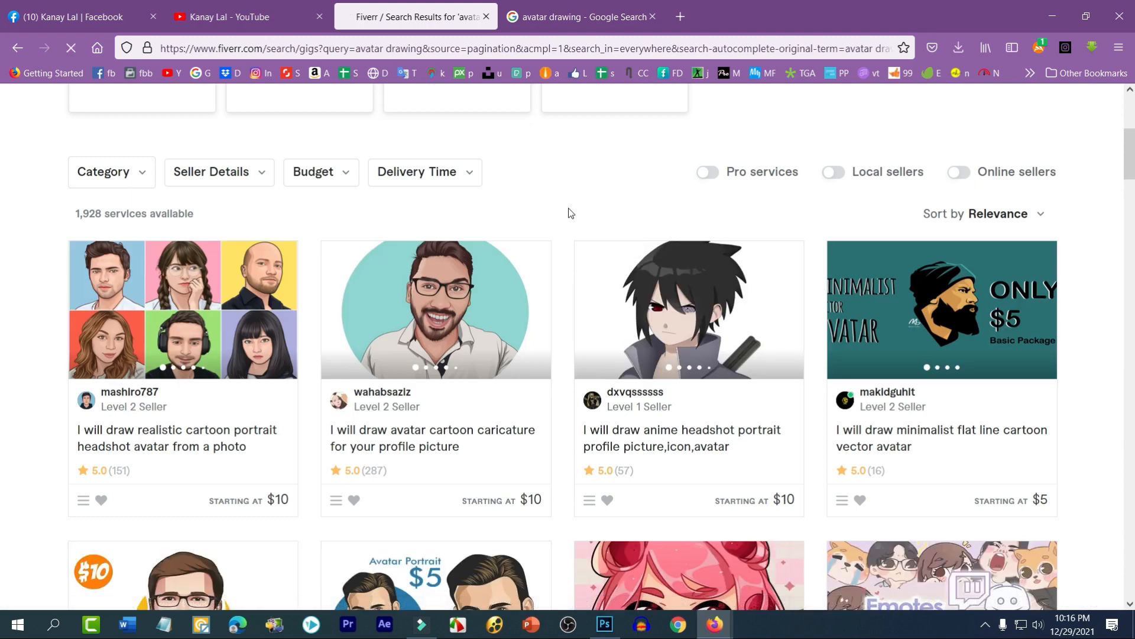
{"action": "scroll", "coordinate": [571, 213], "scroll_direction": "down", "scroll_amount": 3}
{"action": "scroll", "coordinate": [569, 224], "scroll_direction": "down", "scroll_amount": 8}
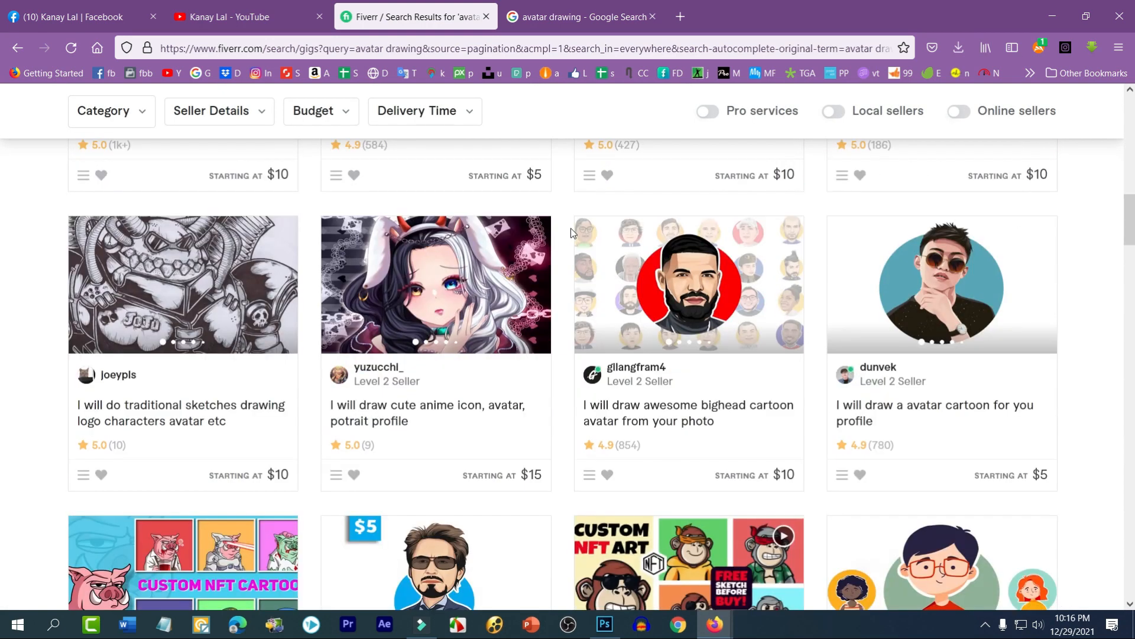
{"action": "scroll", "coordinate": [941, 391], "scroll_direction": "down", "scroll_amount": 5}
{"action": "scroll", "coordinate": [953, 354], "scroll_direction": "up", "scroll_amount": 5}
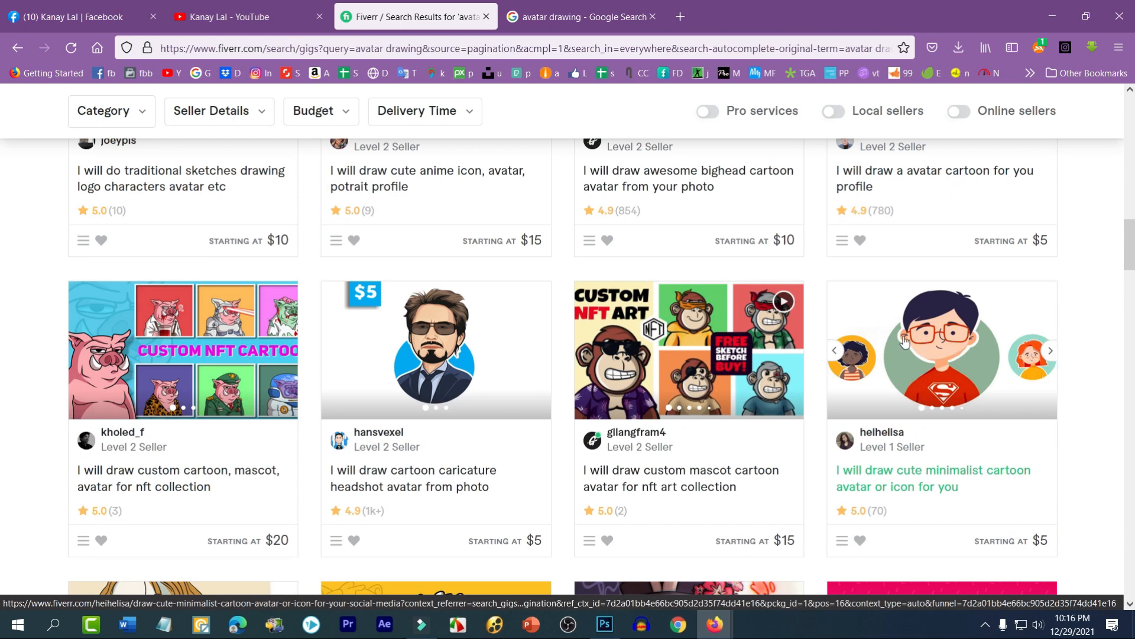
{"action": "scroll", "coordinate": [903, 341], "scroll_direction": "down", "scroll_amount": 2}
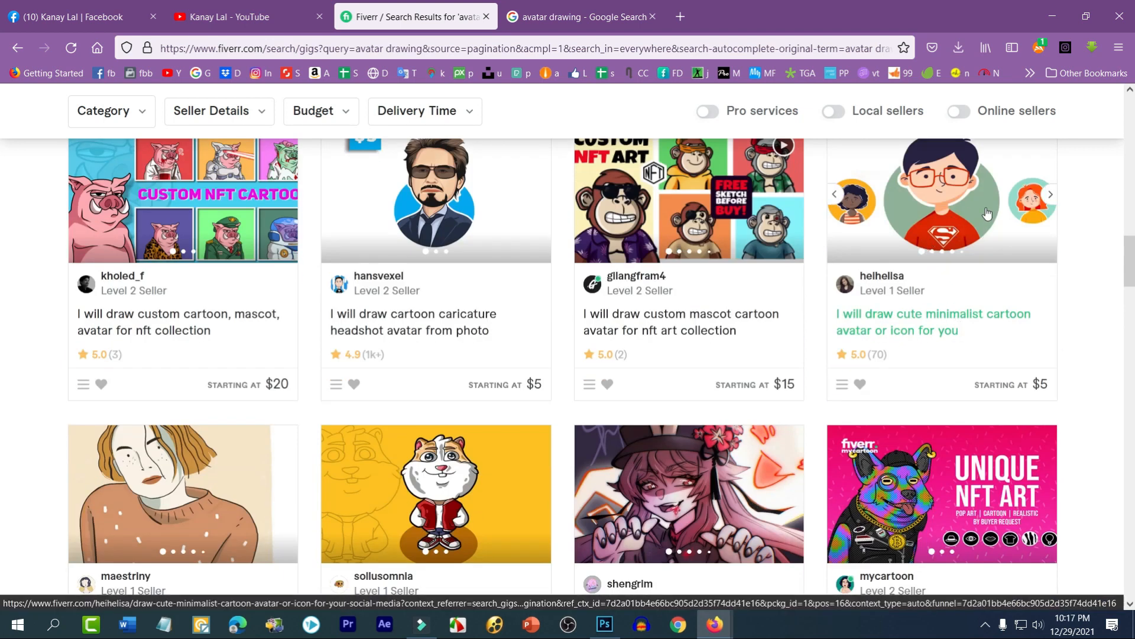
{"action": "scroll", "coordinate": [979, 198], "scroll_direction": "down", "scroll_amount": 2}
{"action": "scroll", "coordinate": [948, 258], "scroll_direction": "up", "scroll_amount": 2}
{"action": "scroll", "coordinate": [945, 243], "scroll_direction": "down", "scroll_amount": 1}
{"action": "scroll", "coordinate": [953, 215], "scroll_direction": "up", "scroll_amount": 2}
- Examine the remaining avatar drawing gigs on the second results page, down to the page numbers
{"action": "scroll", "coordinate": [911, 311], "scroll_direction": "down", "scroll_amount": 13}
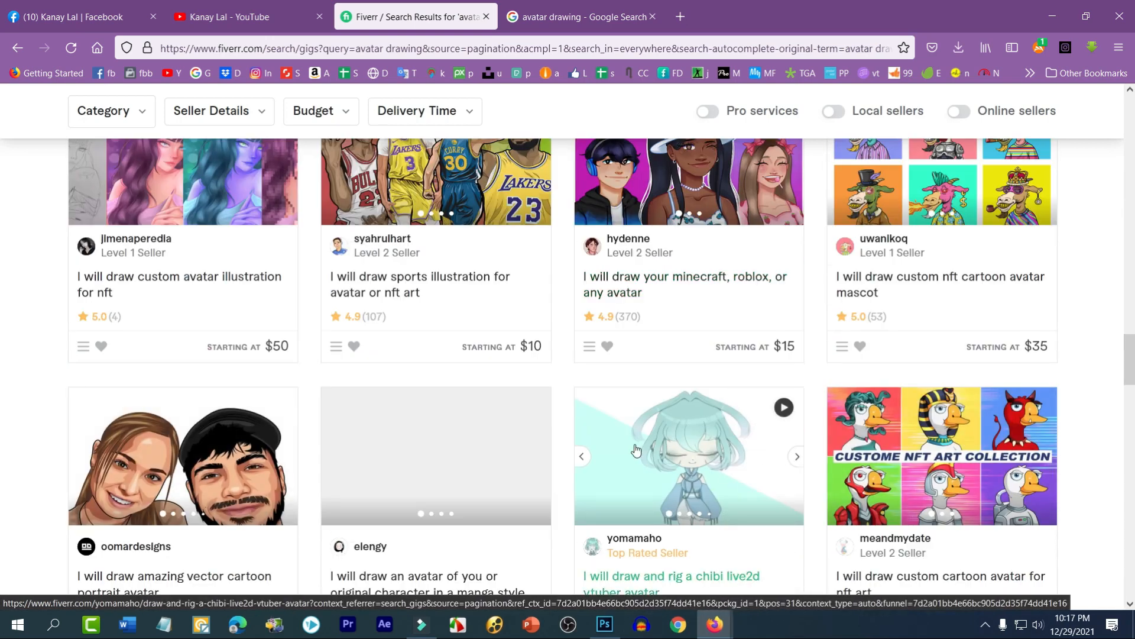
{"action": "scroll", "coordinate": [636, 450], "scroll_direction": "down", "scroll_amount": 7}
{"action": "scroll", "coordinate": [598, 465], "scroll_direction": "down", "scroll_amount": 3}
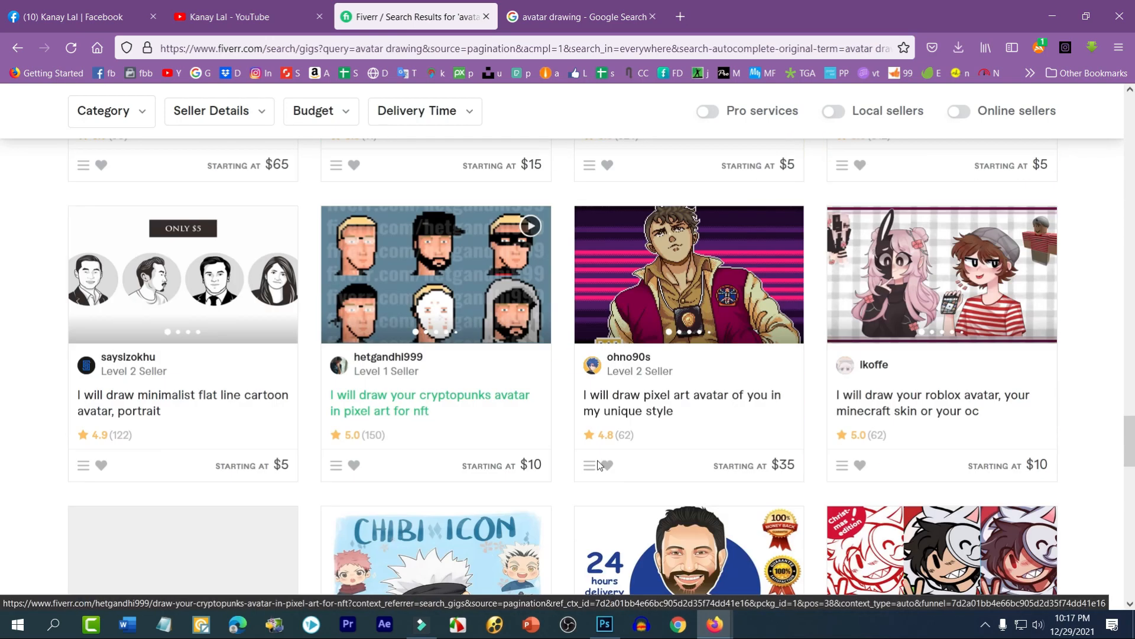
{"action": "scroll", "coordinate": [599, 464], "scroll_direction": "down", "scroll_amount": 7}
{"action": "scroll", "coordinate": [756, 491], "scroll_direction": "up", "scroll_amount": 1}
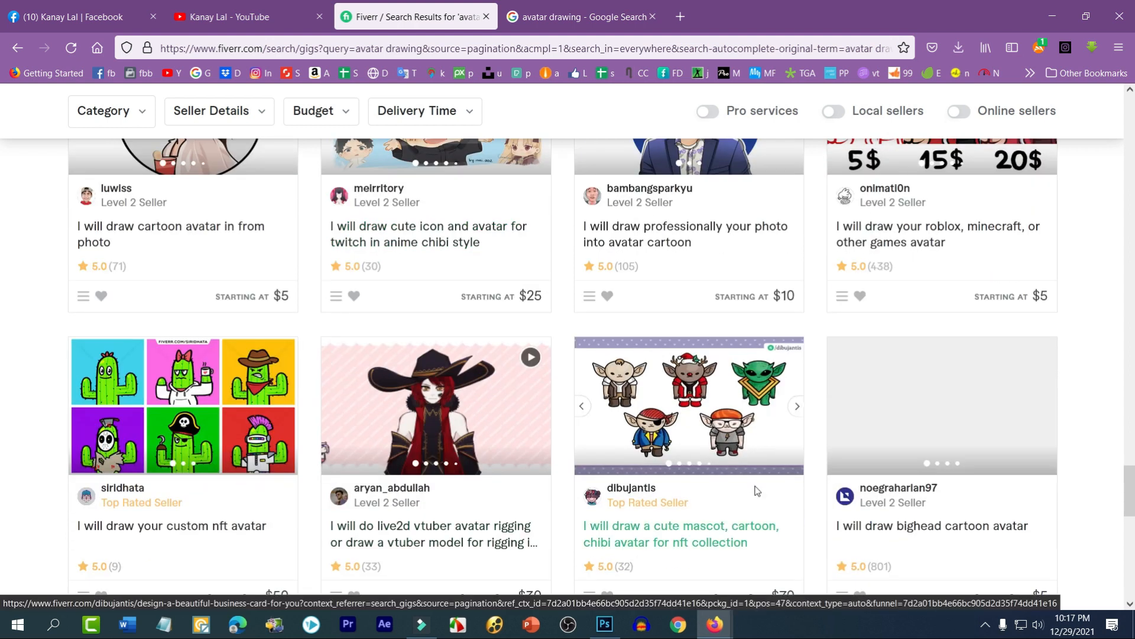
{"action": "scroll", "coordinate": [757, 491], "scroll_direction": "down", "scroll_amount": 4}
- Open the next page of avatar drawing results and look over its first gigs
{"action": "left_click", "coordinate": [749, 340]}
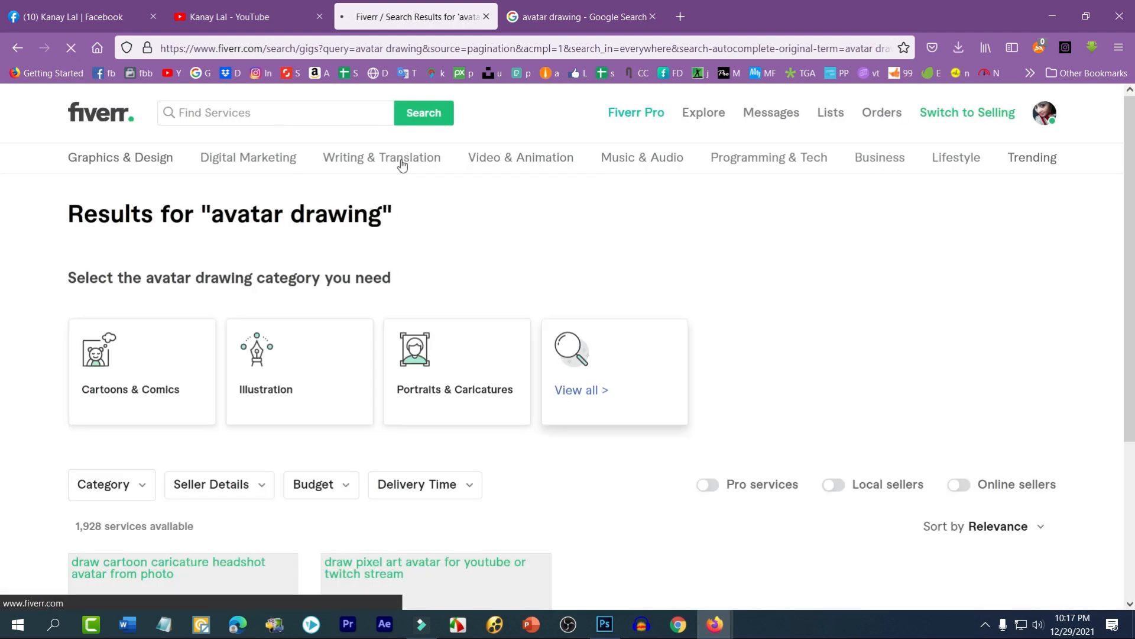
{"action": "scroll", "coordinate": [485, 461], "scroll_direction": "down", "scroll_amount": 2}
{"action": "scroll", "coordinate": [502, 487], "scroll_direction": "down", "scroll_amount": 6}
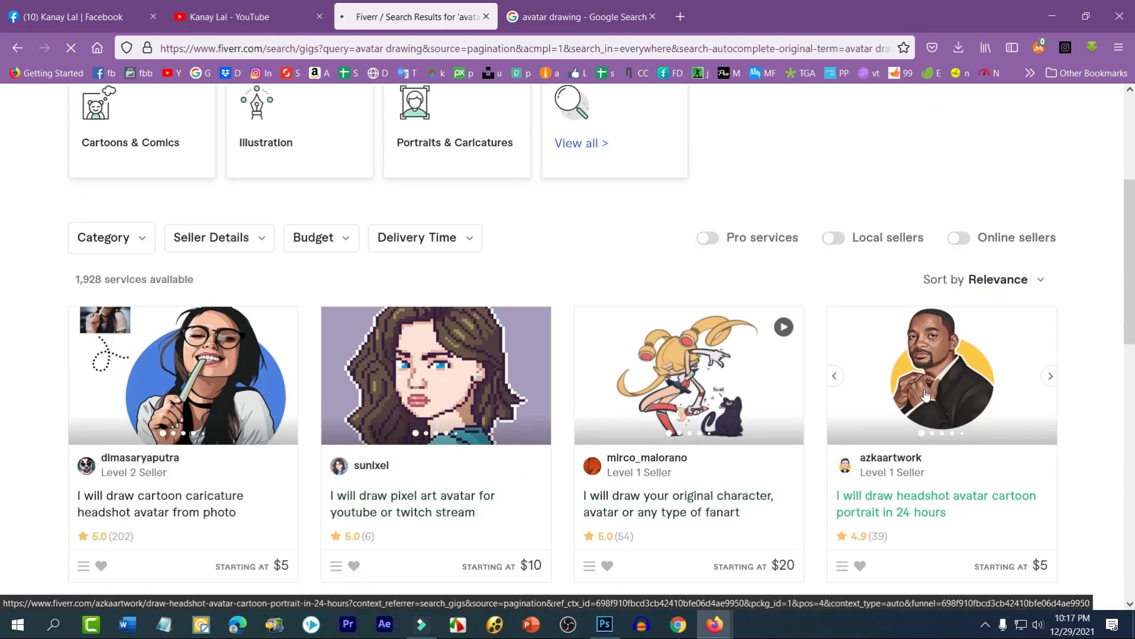
{"action": "scroll", "coordinate": [823, 453], "scroll_direction": "down", "scroll_amount": 5}
{"action": "scroll", "coordinate": [385, 334], "scroll_direction": "up", "scroll_amount": 13}
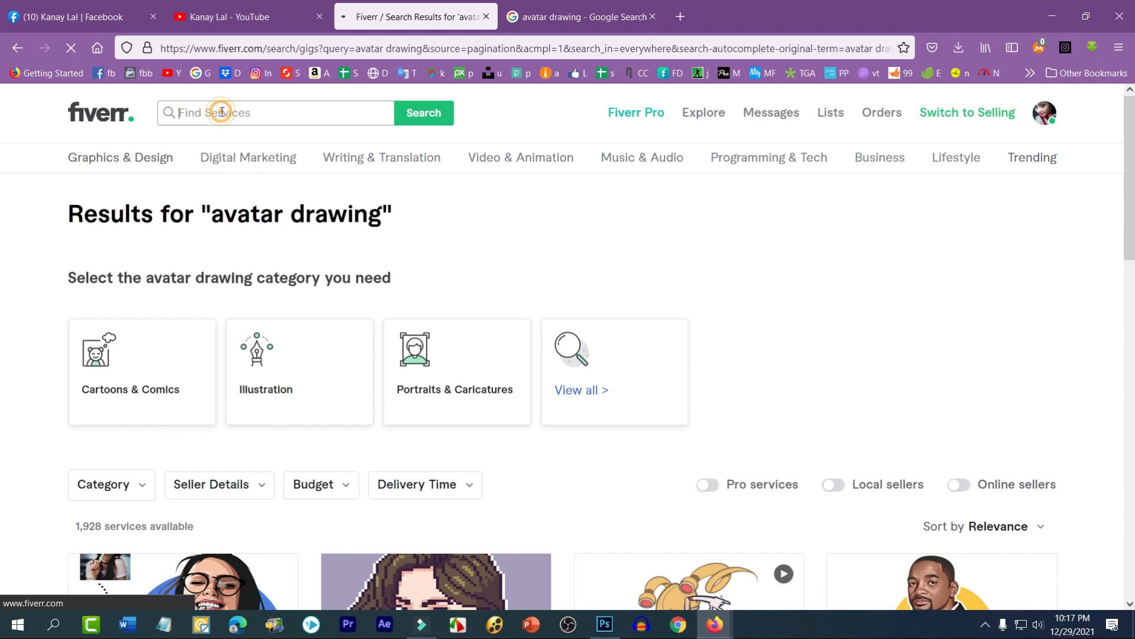
- Copy "avatar" from the results heading and search Fiverr for it, choosing the suggested service "avatar"
{"action": "right_click", "coordinate": [229, 214]}
{"action": "key", "text": "Escape"}
{"action": "left_click", "coordinate": [211, 113]}
{"action": "right_click", "coordinate": [214, 118]}
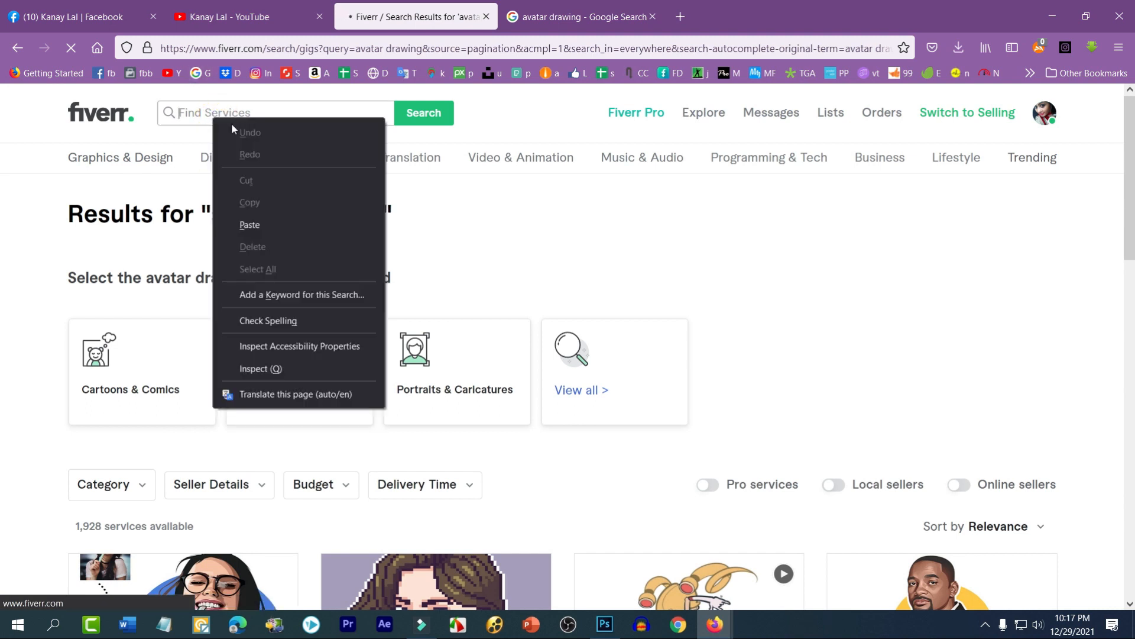
{"action": "left_click", "coordinate": [261, 224]}
{"action": "left_click", "coordinate": [443, 112]}
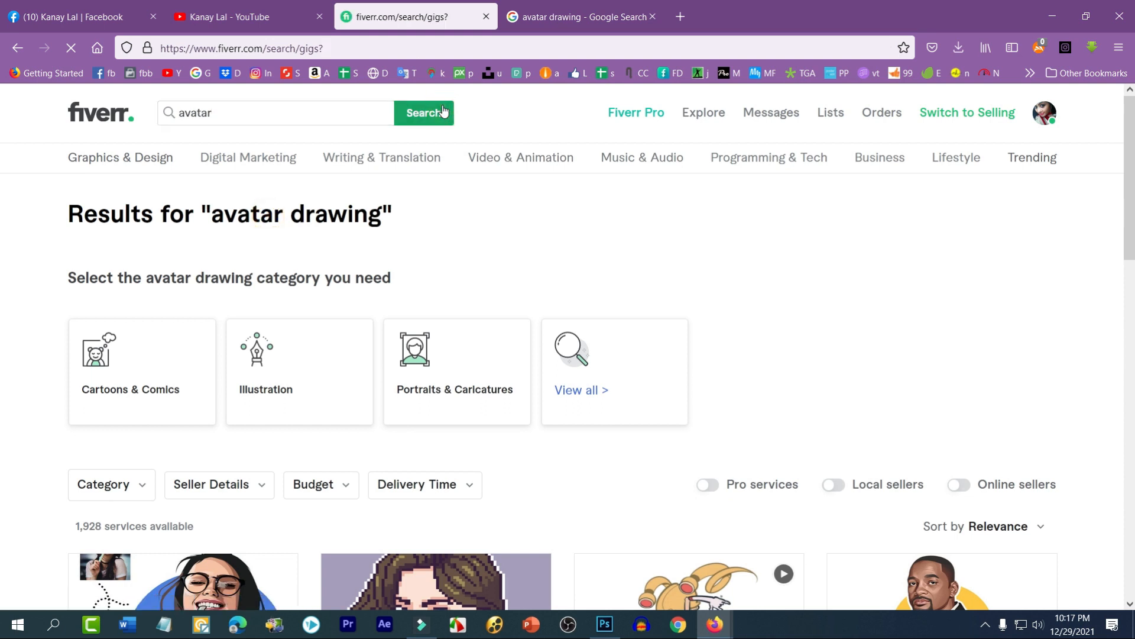
{"action": "left_click", "coordinate": [444, 111]}
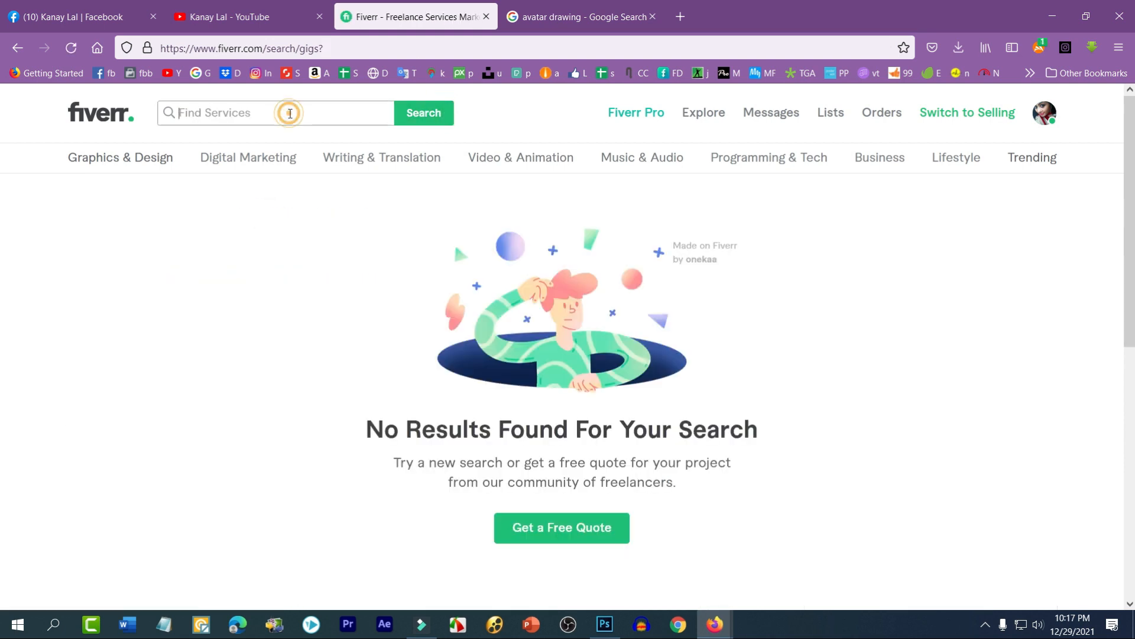
{"action": "right_click", "coordinate": [289, 113]}
{"action": "left_click", "coordinate": [307, 220]}
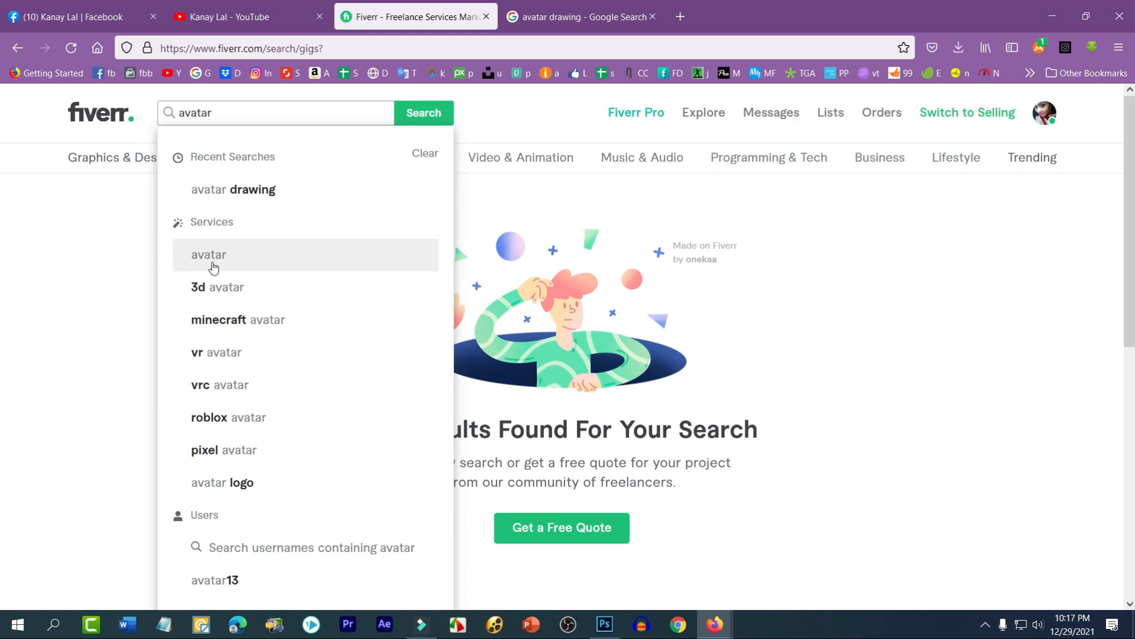
{"action": "left_click", "coordinate": [212, 254]}
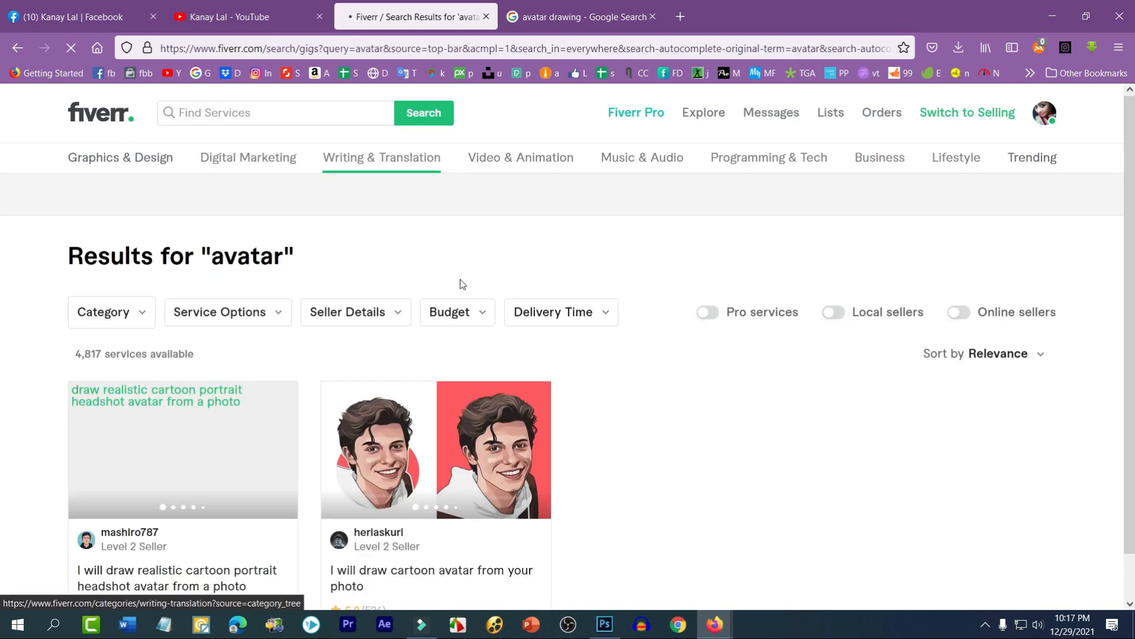
- Examine the first two rows of gigs in the "avatar" results, including the minimalist flat line portraits
{"action": "scroll", "coordinate": [451, 276], "scroll_direction": "down", "scroll_amount": 5}
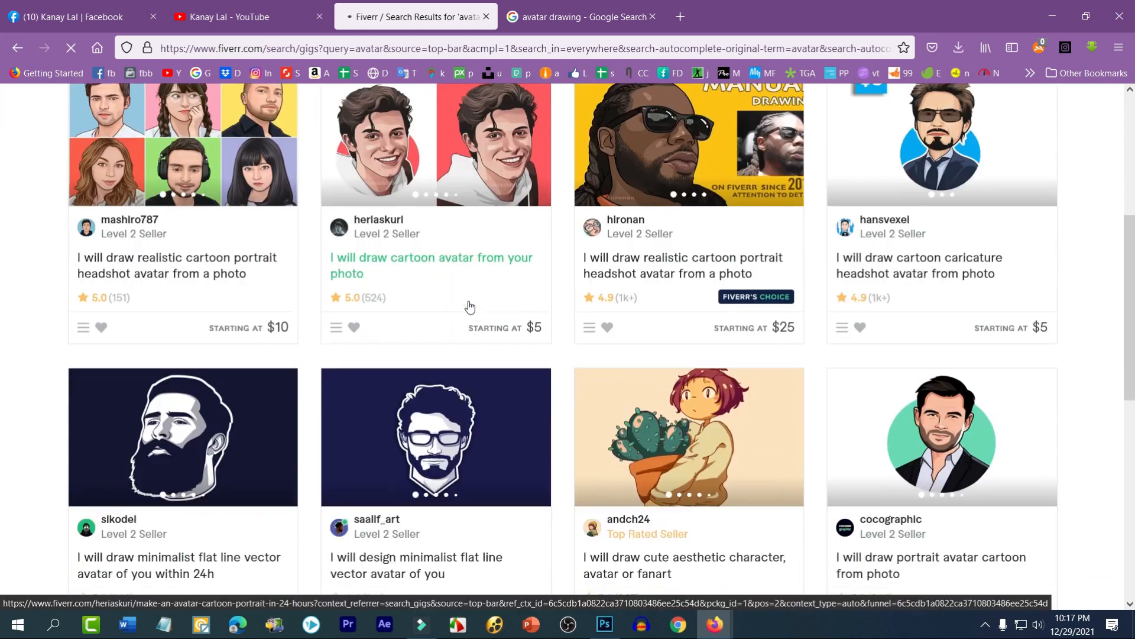
{"action": "scroll", "coordinate": [467, 307], "scroll_direction": "down", "scroll_amount": 3}
{"action": "scroll", "coordinate": [464, 366], "scroll_direction": "up", "scroll_amount": 4}
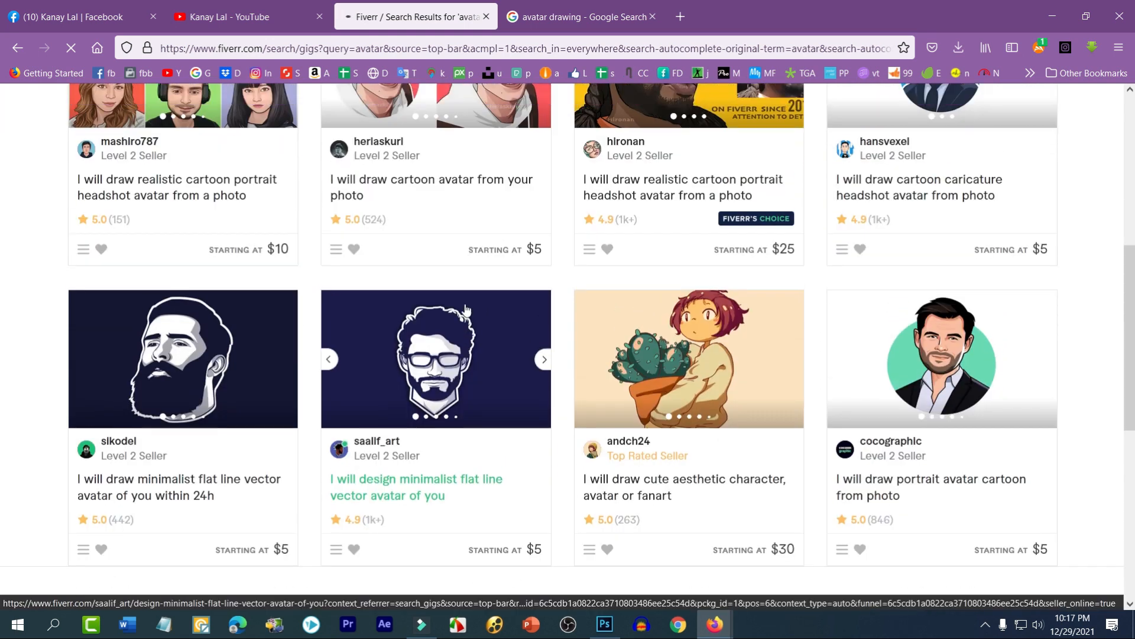
{"action": "scroll", "coordinate": [476, 407], "scroll_direction": "up", "scroll_amount": 3}
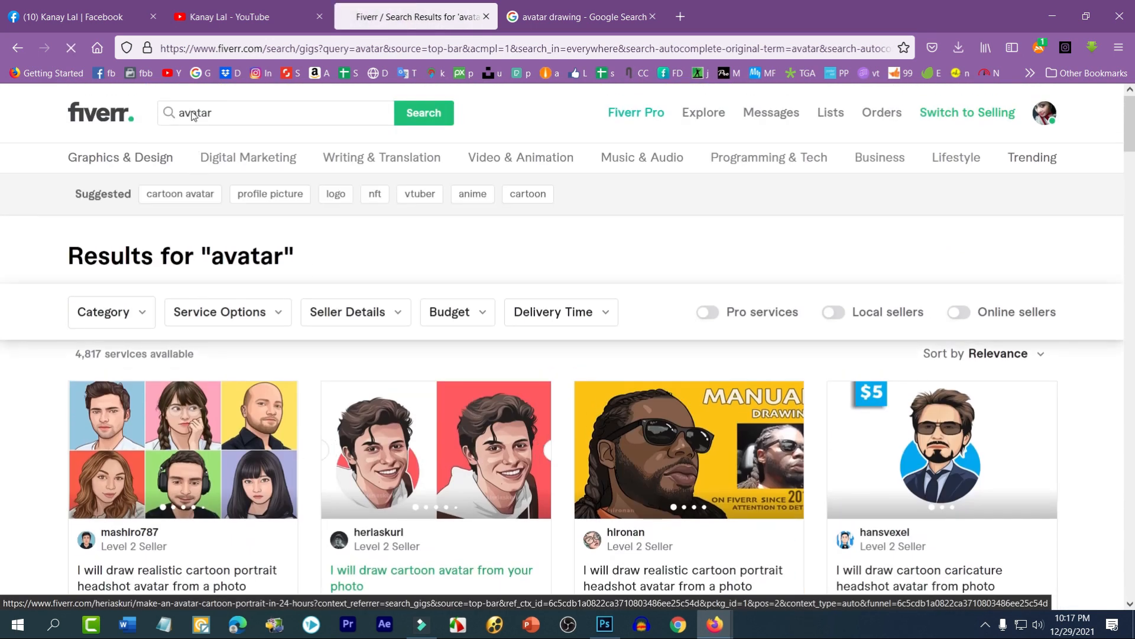
{"action": "scroll", "coordinate": [435, 421], "scroll_direction": "down", "scroll_amount": 5}
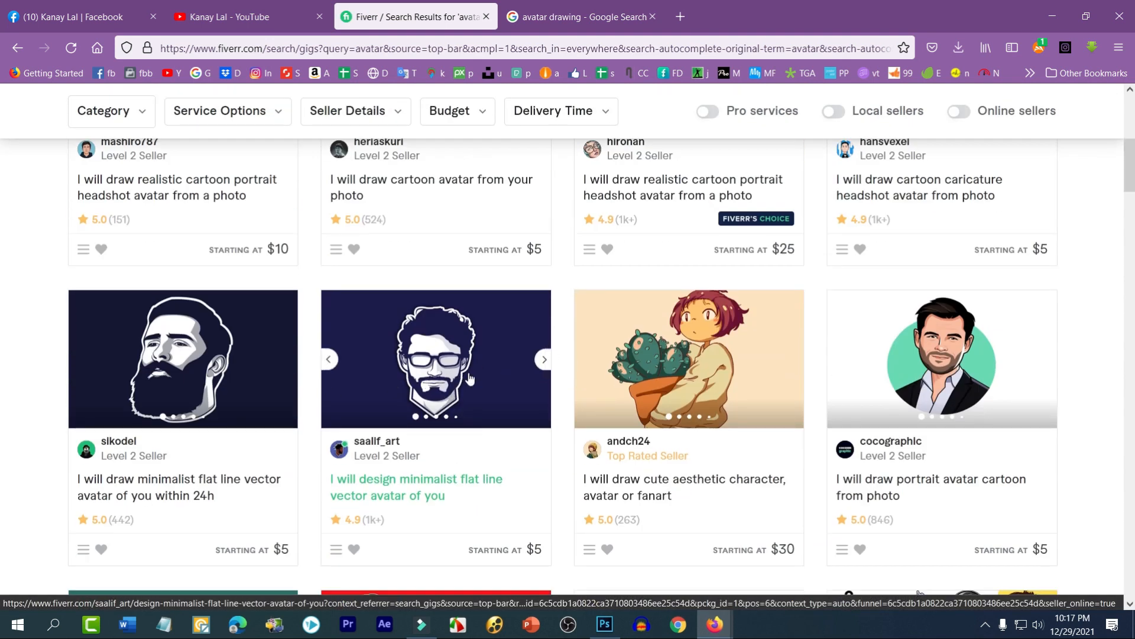
- Leaf through the sample images of the $5 gig "I will design minimalist flat line vector avatar of you" and compare the neighbouring gigs
{"action": "left_click", "coordinate": [540, 360]}
{"action": "left_click", "coordinate": [540, 360]}
{"action": "left_click", "coordinate": [540, 360]}
{"action": "left_click", "coordinate": [540, 360]}
{"action": "left_click", "coordinate": [540, 359]}
{"action": "left_click", "coordinate": [539, 360]}
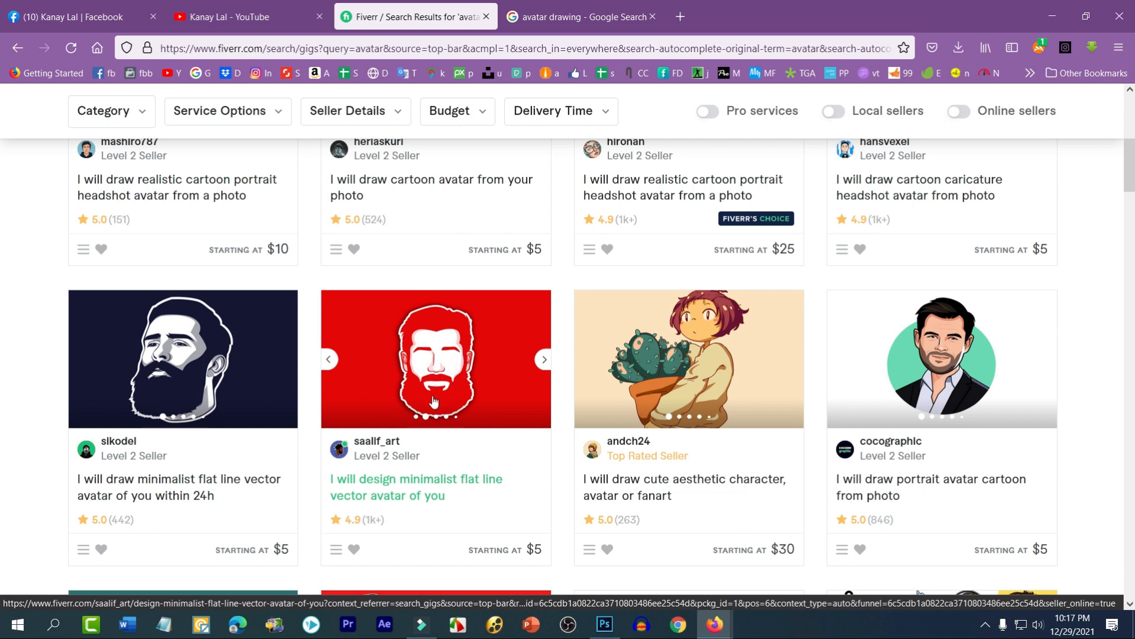
{"action": "left_click", "coordinate": [537, 366]}
{"action": "left_click", "coordinate": [538, 366]}
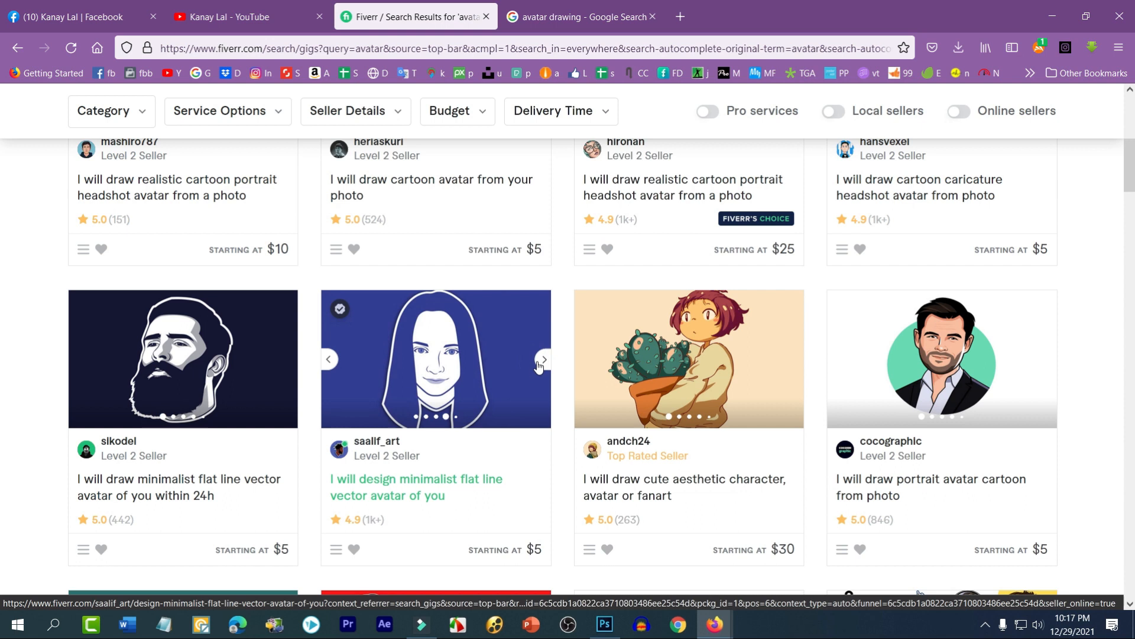
{"action": "scroll", "coordinate": [538, 365], "scroll_direction": "down", "scroll_amount": 1}
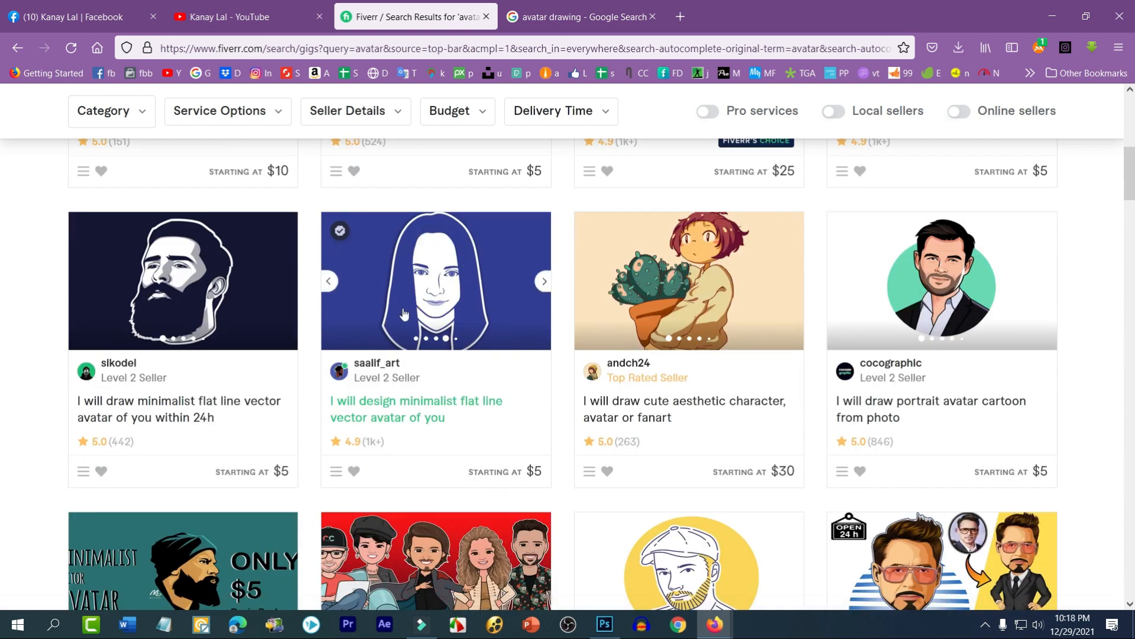
{"action": "scroll", "coordinate": [443, 356], "scroll_direction": "down", "scroll_amount": 2}
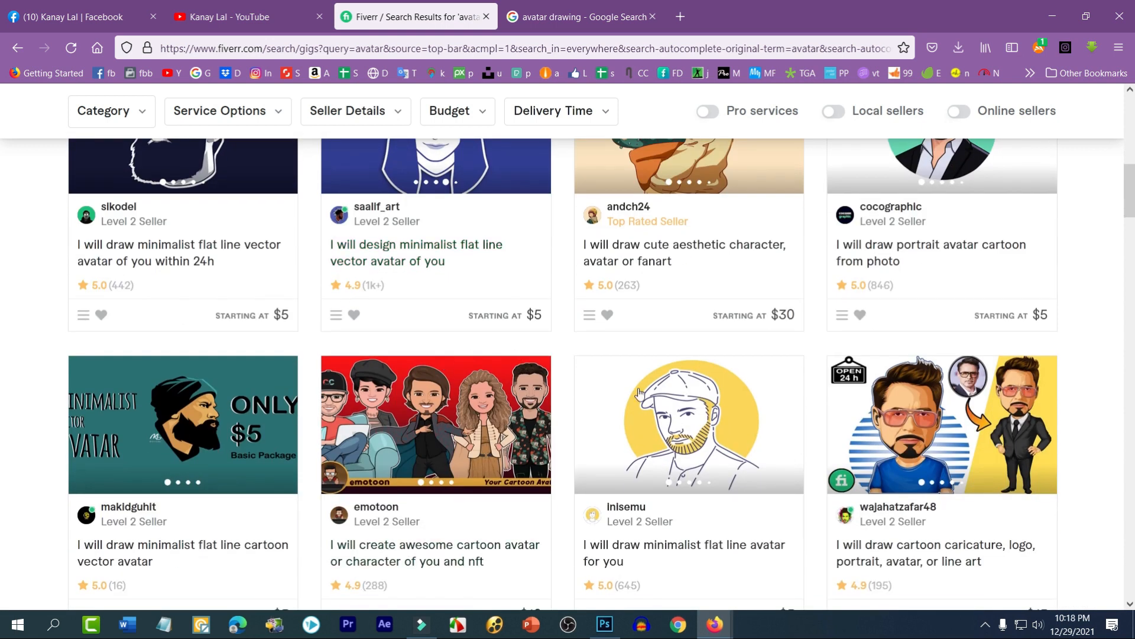
{"action": "scroll", "coordinate": [507, 328], "scroll_direction": "up", "scroll_amount": 2}
{"action": "scroll", "coordinate": [486, 313], "scroll_direction": "down", "scroll_amount": 2}
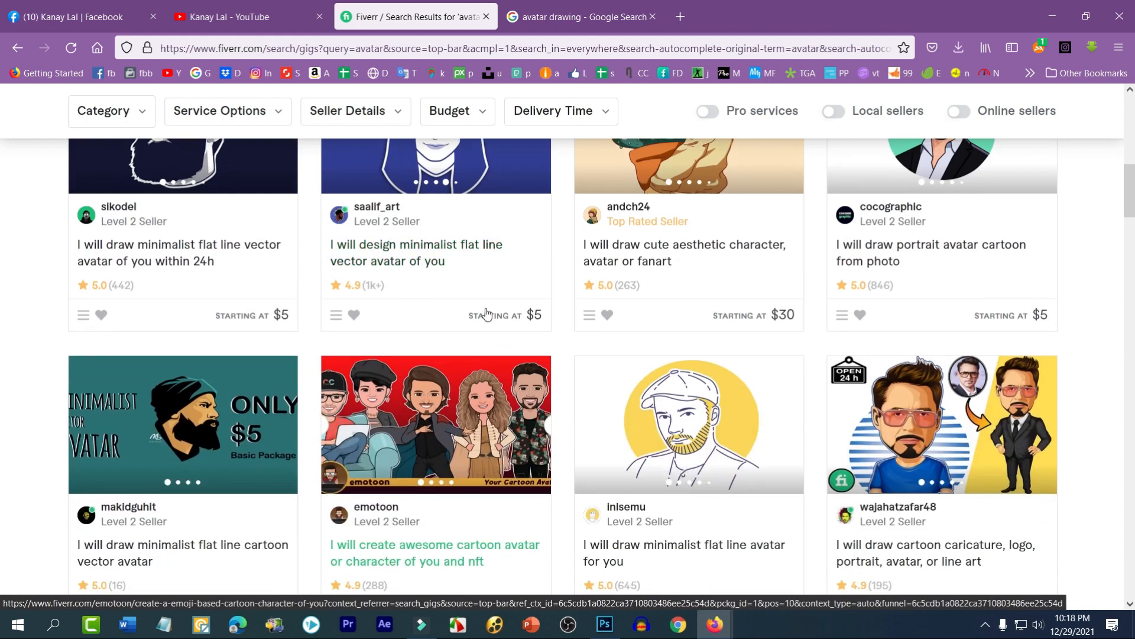
{"action": "scroll", "coordinate": [487, 313], "scroll_direction": "up", "scroll_amount": 1}
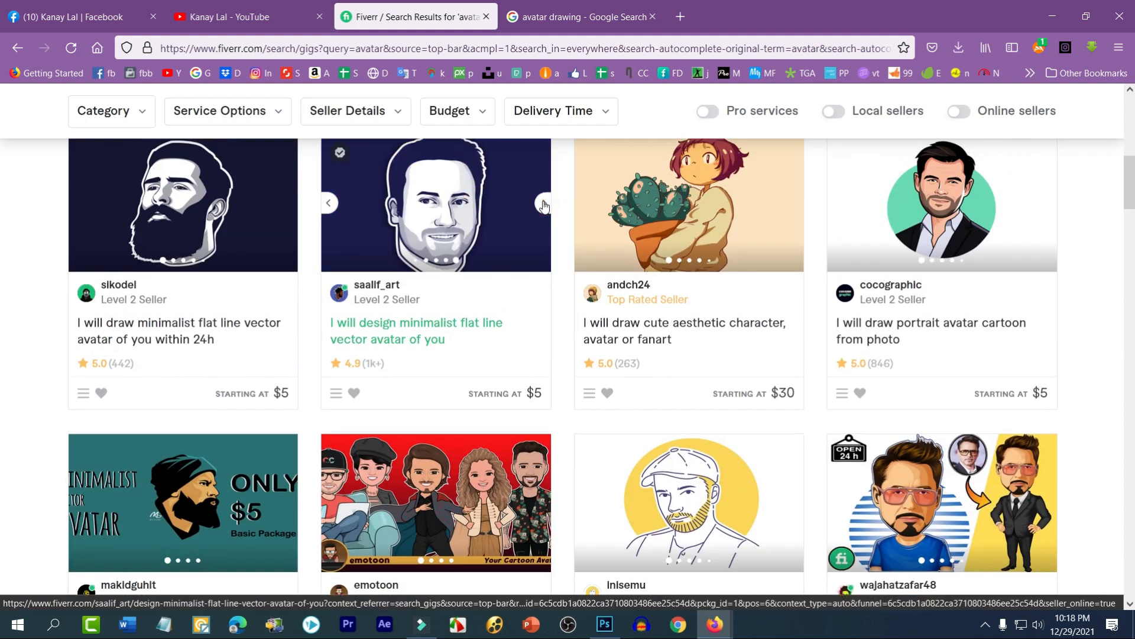
- Examine the drawing styles and starting prices of the remaining "avatar" gigs down the page, then review them back up to the middle rows
{"action": "scroll", "coordinate": [547, 280], "scroll_direction": "down", "scroll_amount": 4}
{"action": "scroll", "coordinate": [489, 250], "scroll_direction": "down", "scroll_amount": 5}
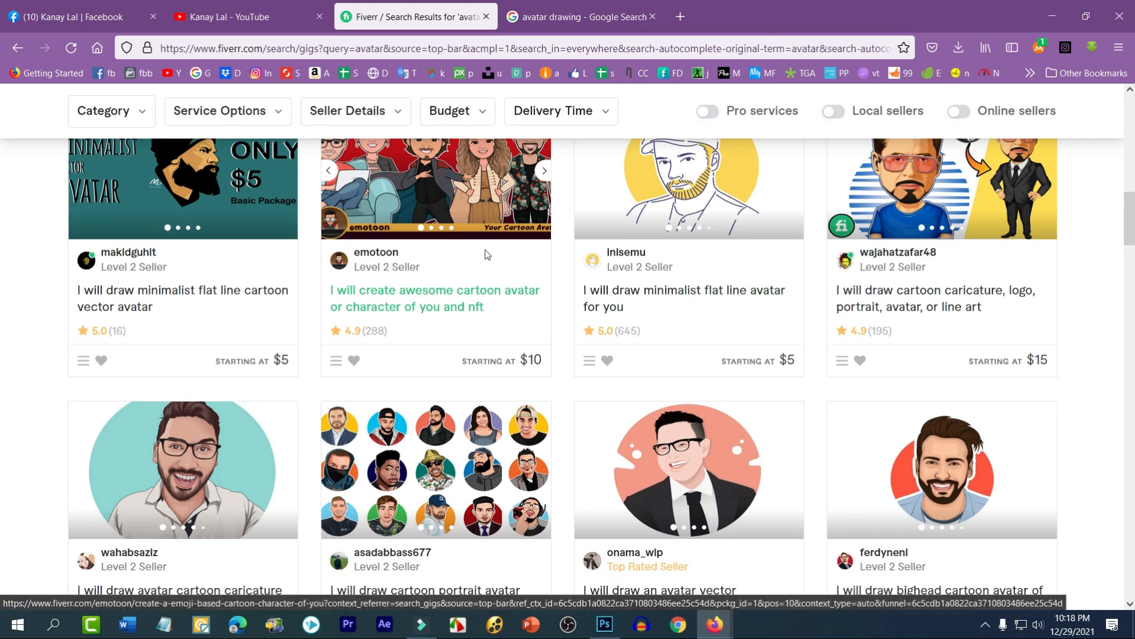
{"action": "scroll", "coordinate": [529, 282], "scroll_direction": "down", "scroll_amount": 8}
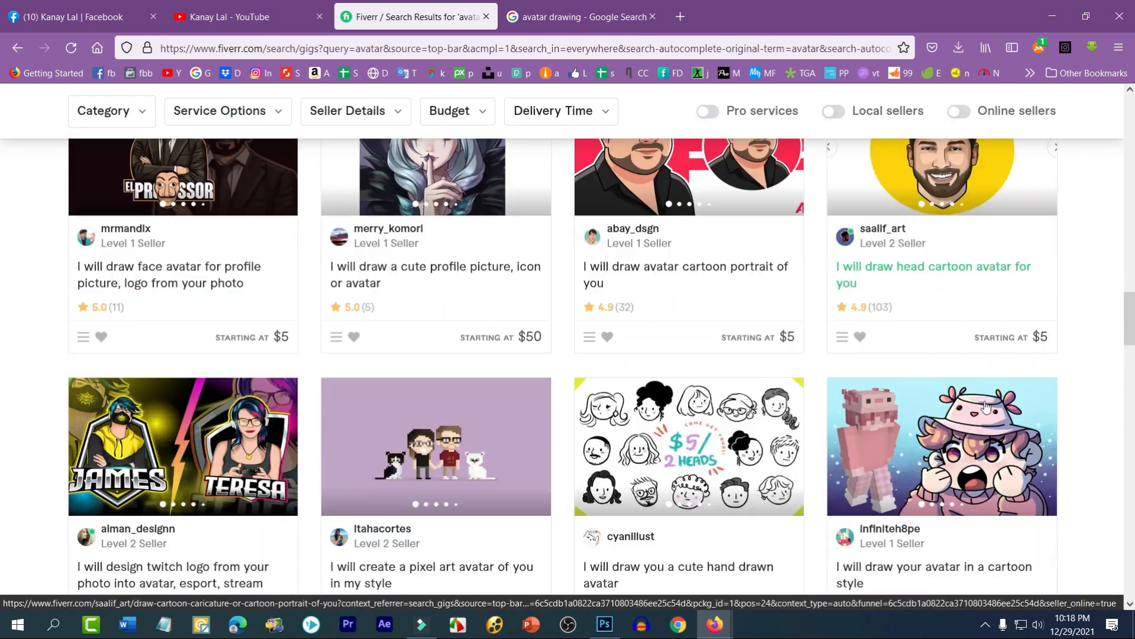
{"action": "scroll", "coordinate": [493, 327], "scroll_direction": "down", "scroll_amount": 8}
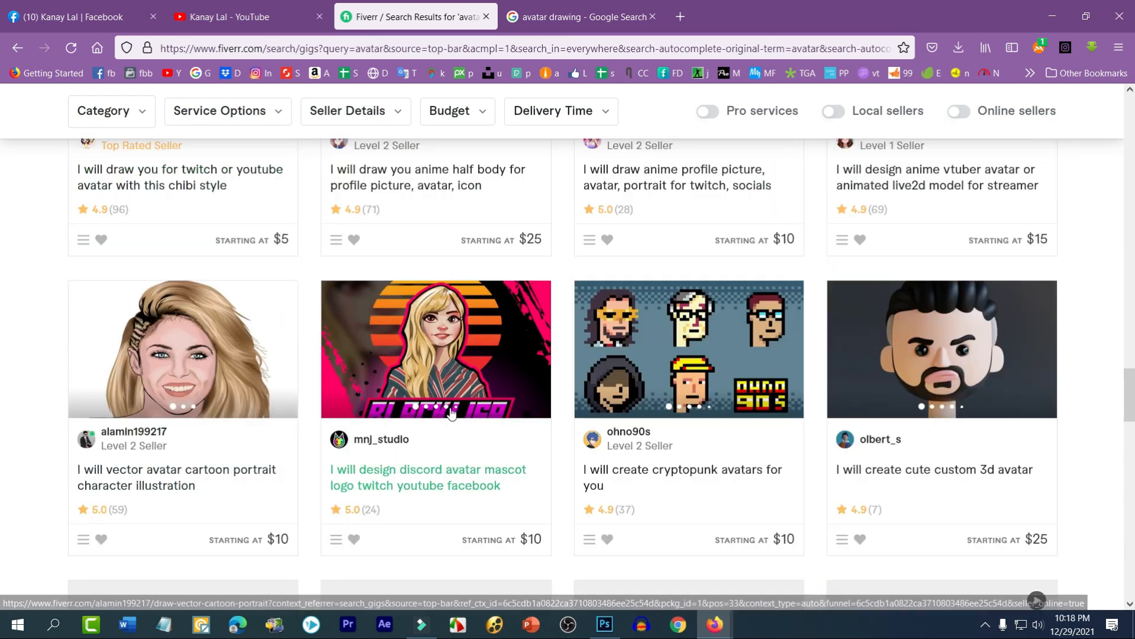
{"action": "scroll", "coordinate": [220, 364], "scroll_direction": "down", "scroll_amount": 5}
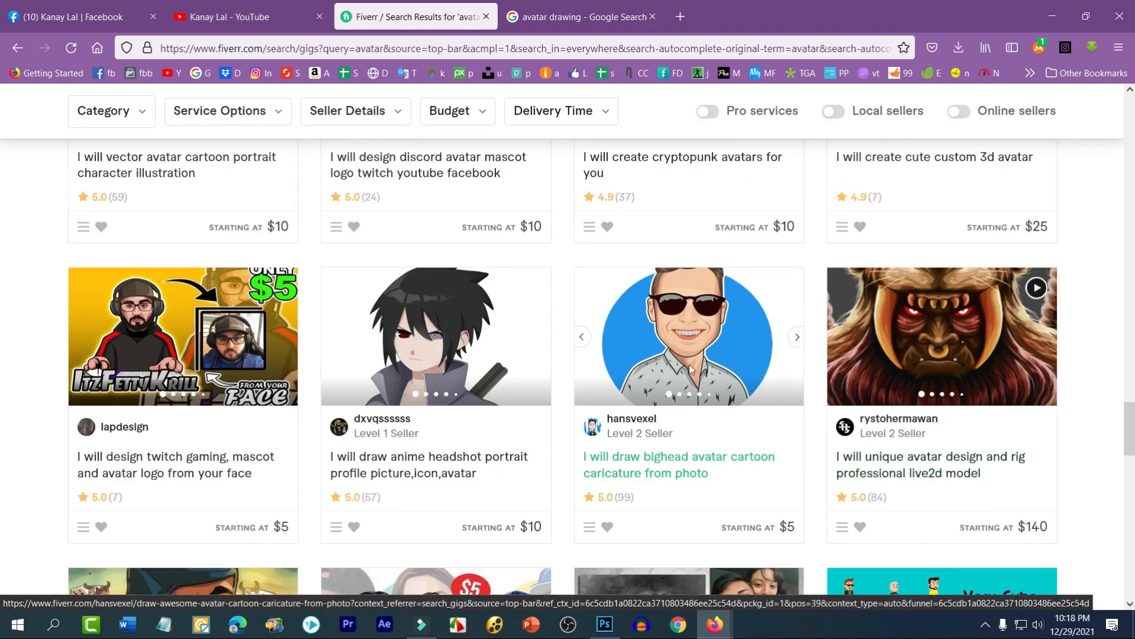
{"action": "scroll", "coordinate": [648, 378], "scroll_direction": "down", "scroll_amount": 3}
{"action": "scroll", "coordinate": [649, 378], "scroll_direction": "down", "scroll_amount": 4}
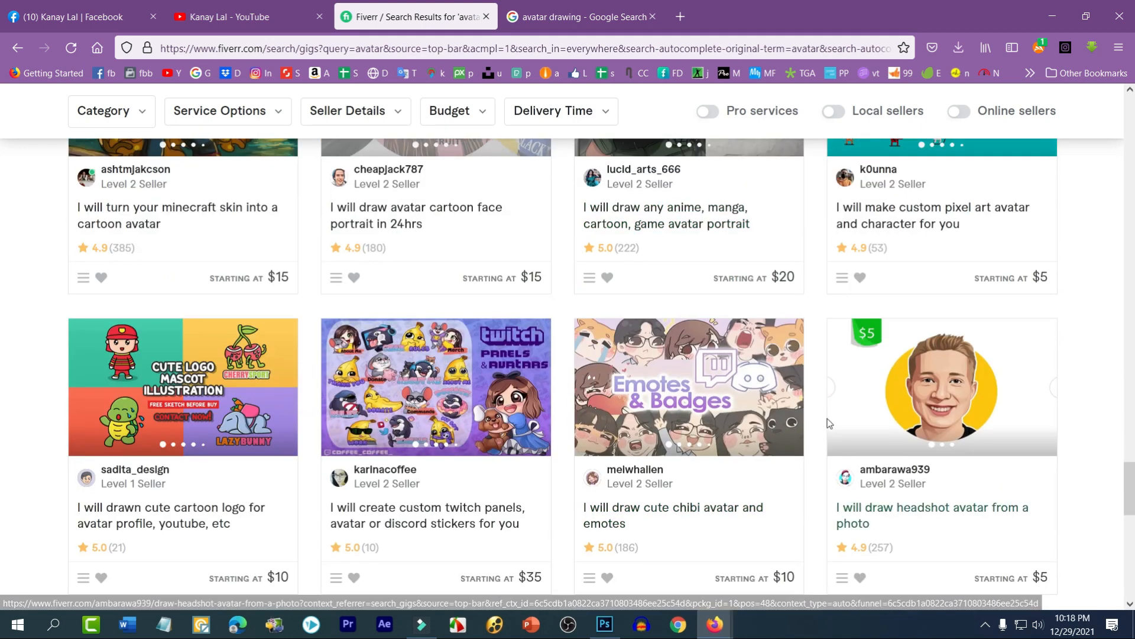
{"action": "scroll", "coordinate": [1057, 431], "scroll_direction": "down", "scroll_amount": 5}
{"action": "scroll", "coordinate": [500, 402], "scroll_direction": "up", "scroll_amount": 5}
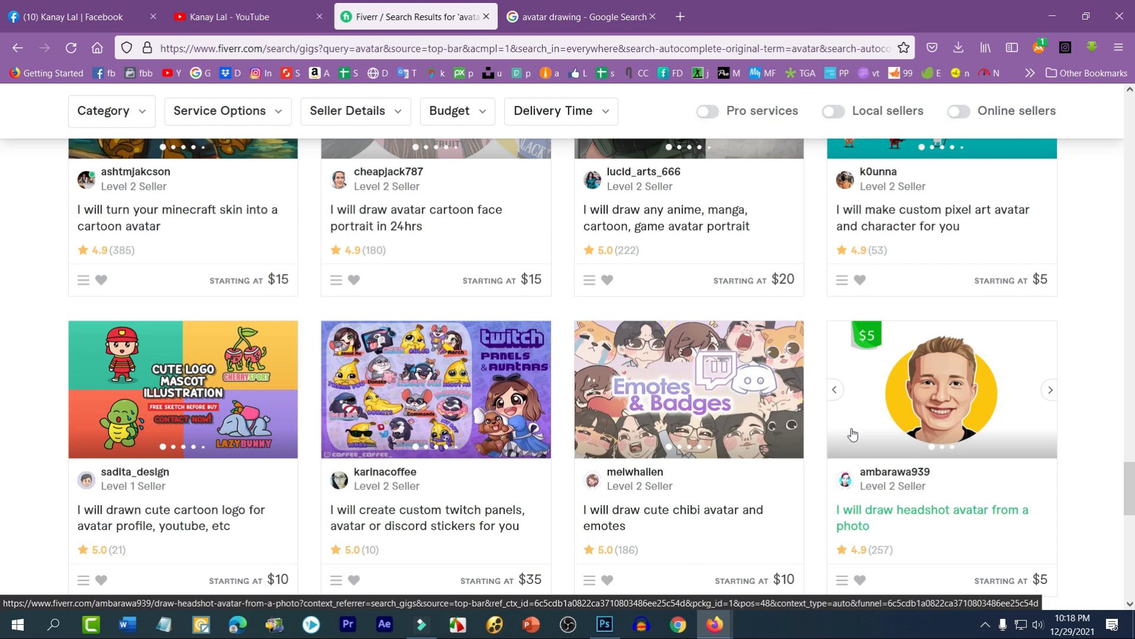
{"action": "scroll", "coordinate": [948, 391], "scroll_direction": "up", "scroll_amount": 14}
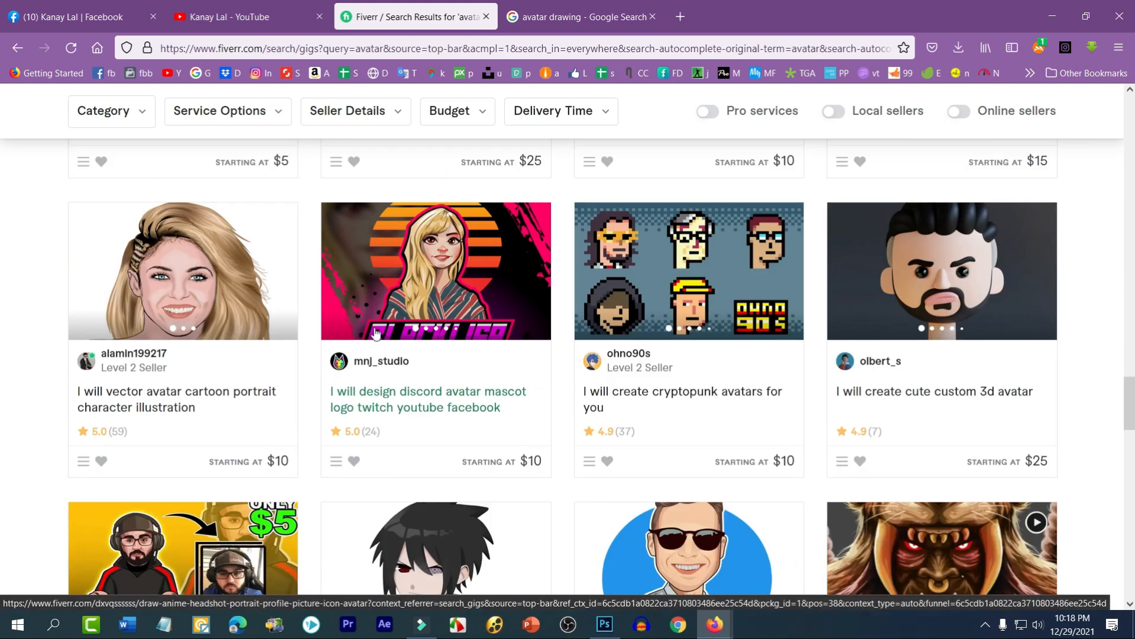
{"action": "scroll", "coordinate": [471, 329], "scroll_direction": "up", "scroll_amount": 7}
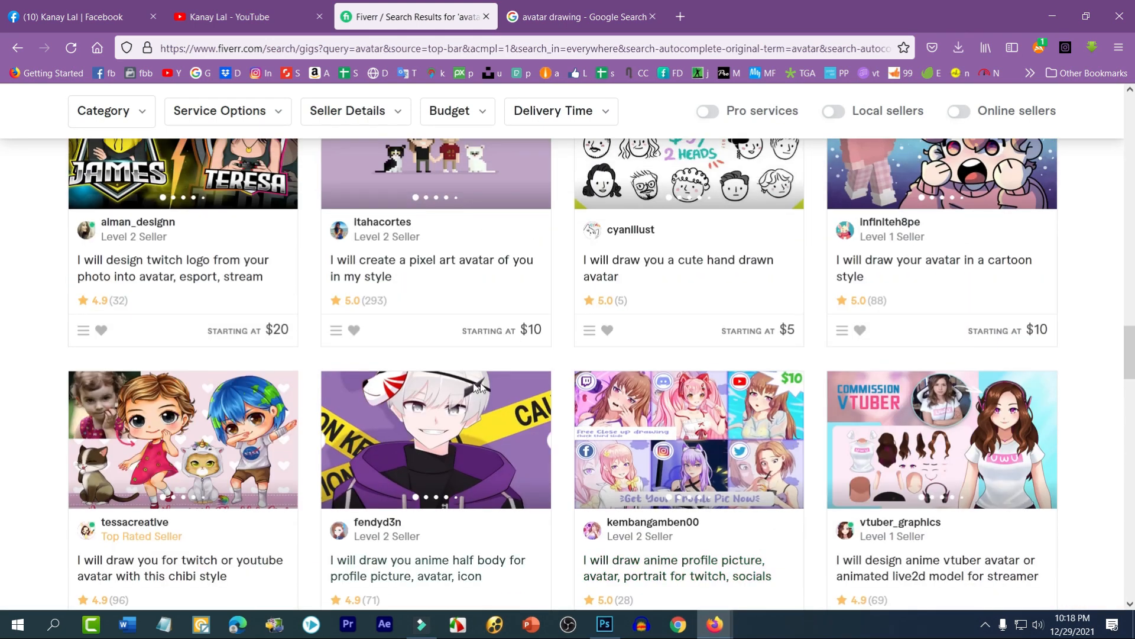
{"action": "scroll", "coordinate": [498, 385], "scroll_direction": "up", "scroll_amount": 4}
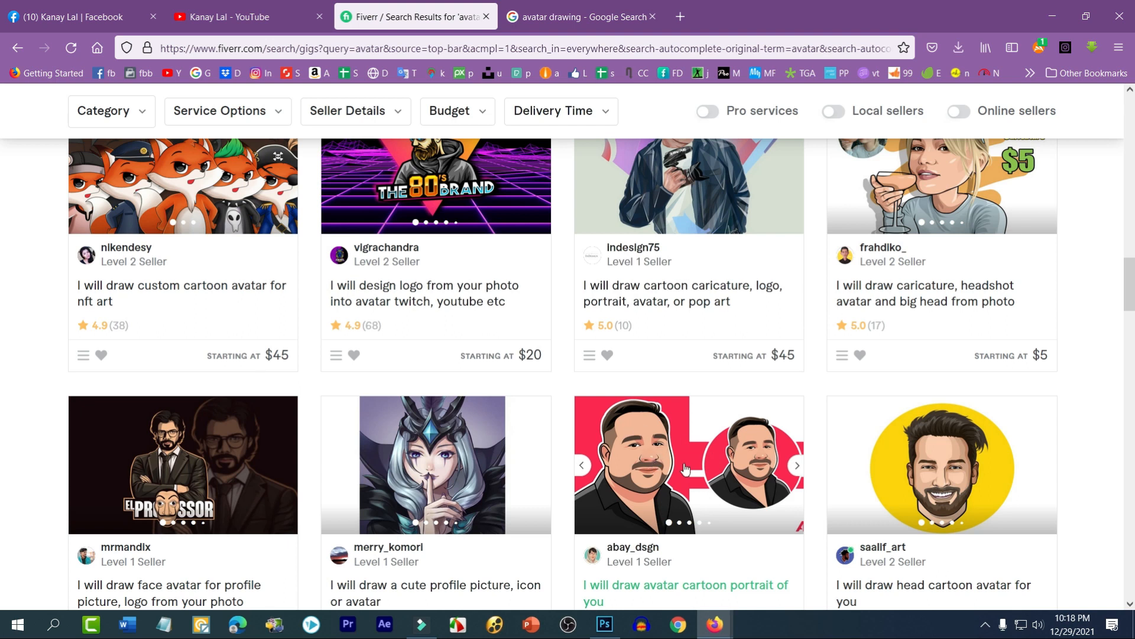
- View the next sample of the gig "I will draw avatar cartoon portrait of you" and review the gig rows above it
{"action": "left_click", "coordinate": [797, 466]}
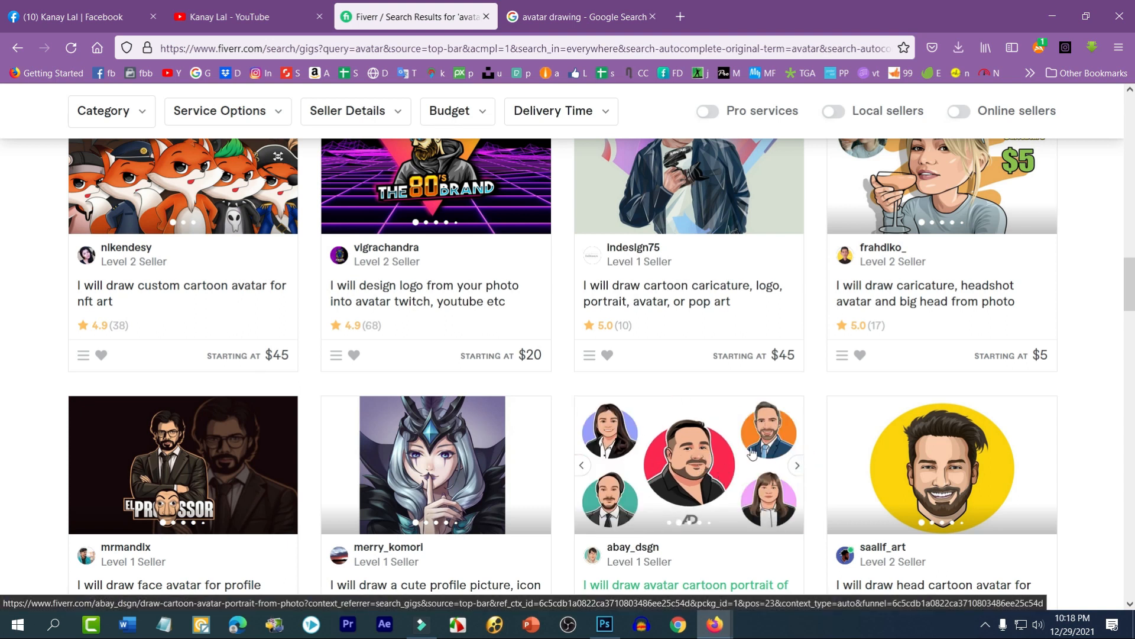
{"action": "scroll", "coordinate": [709, 455], "scroll_direction": "up", "scroll_amount": 6}
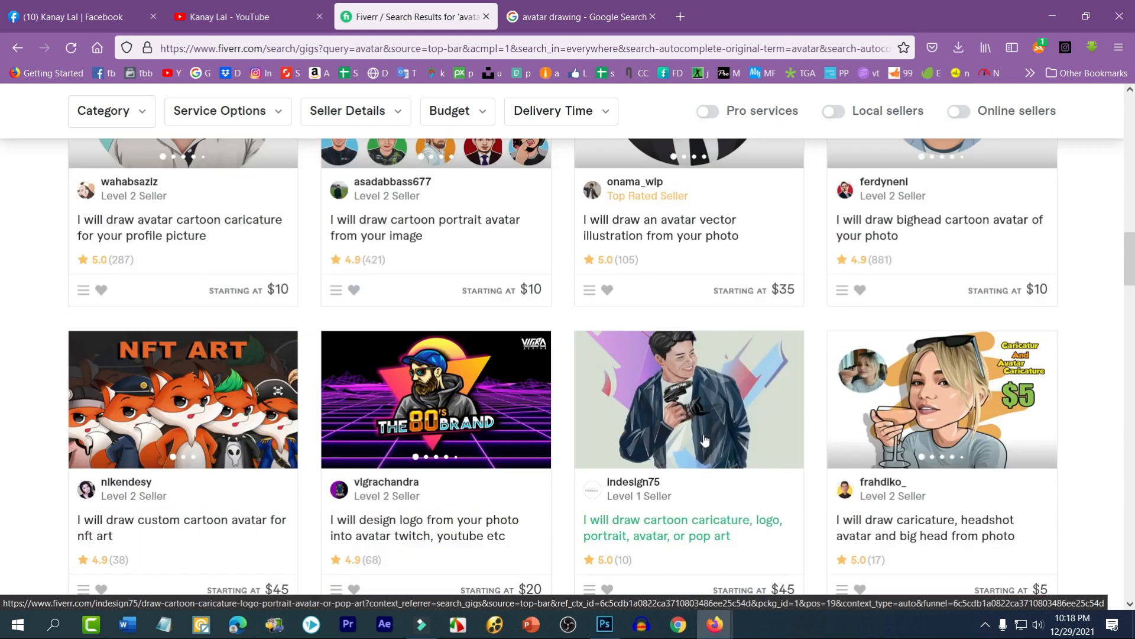
{"action": "scroll", "coordinate": [890, 358], "scroll_direction": "up", "scroll_amount": 3}
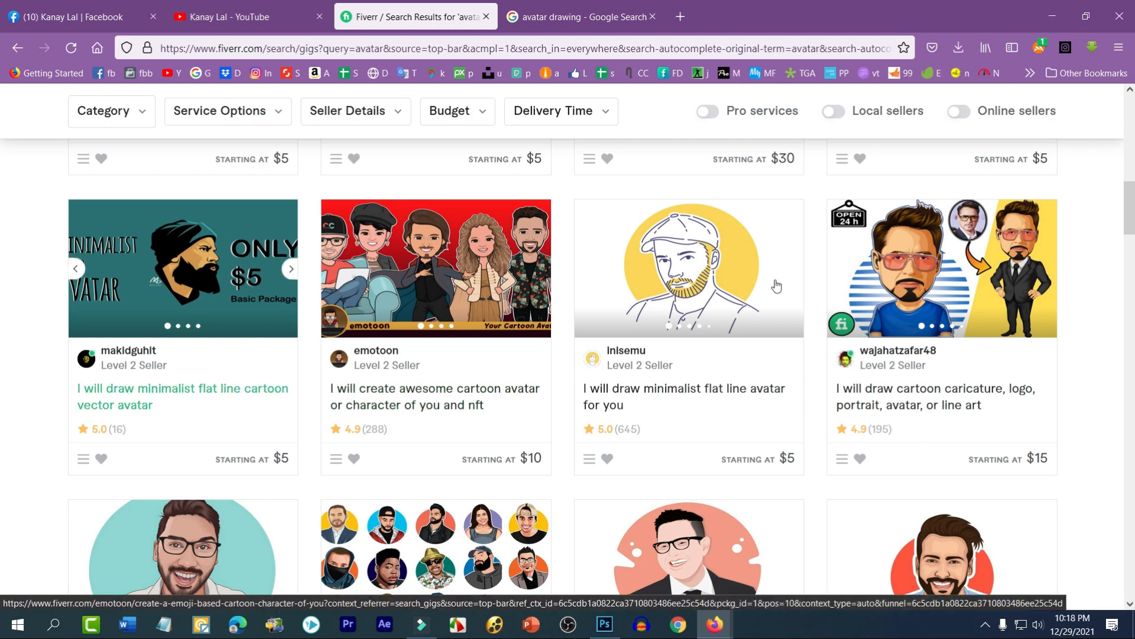
- Switch to the YouTube channel and look through its older videos for the vector tracing and vector portrait lessons
{"action": "left_click", "coordinate": [239, 18]}
{"action": "scroll", "coordinate": [589, 354], "scroll_direction": "down", "scroll_amount": 8}
{"action": "scroll", "coordinate": [584, 401], "scroll_direction": "down", "scroll_amount": 20}
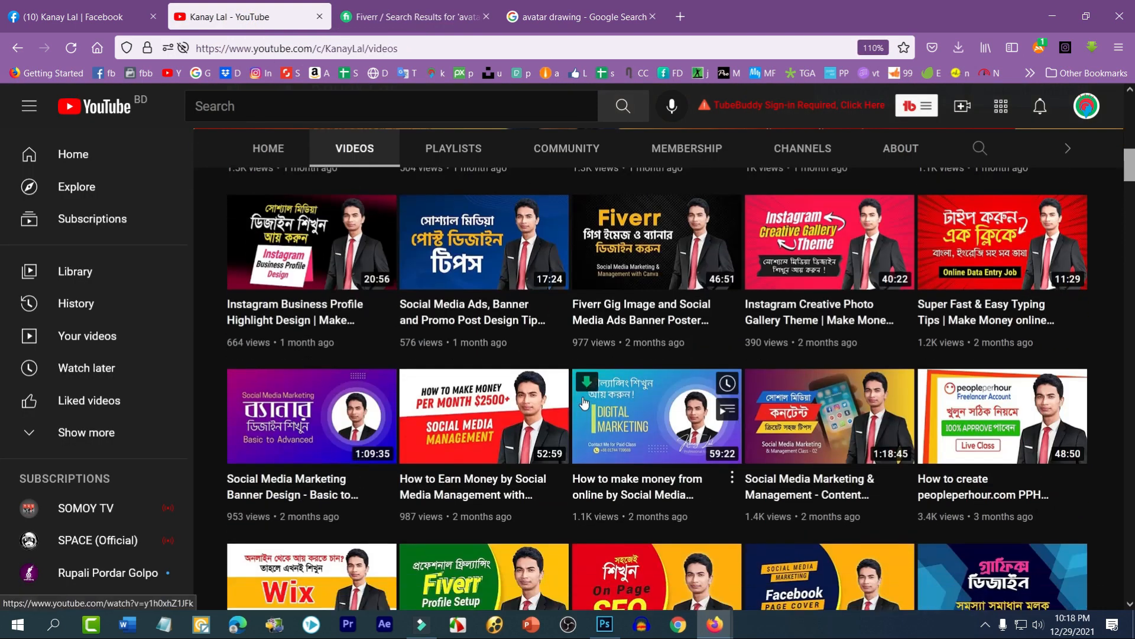
{"action": "scroll", "coordinate": [585, 402], "scroll_direction": "down", "scroll_amount": 20}
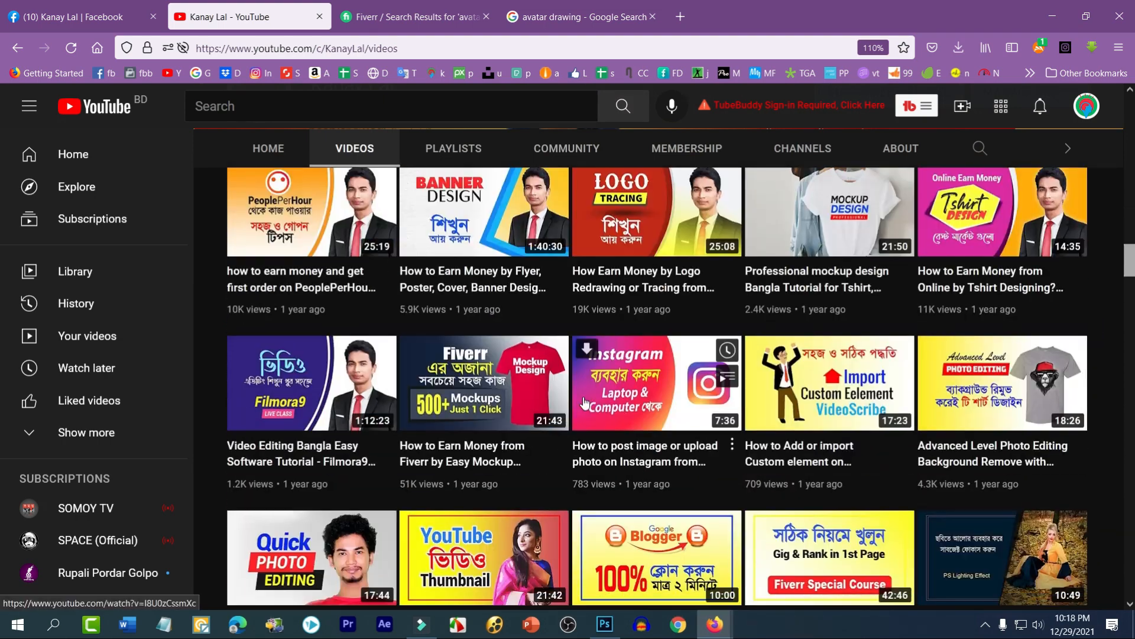
{"action": "scroll", "coordinate": [584, 402], "scroll_direction": "up", "scroll_amount": 2}
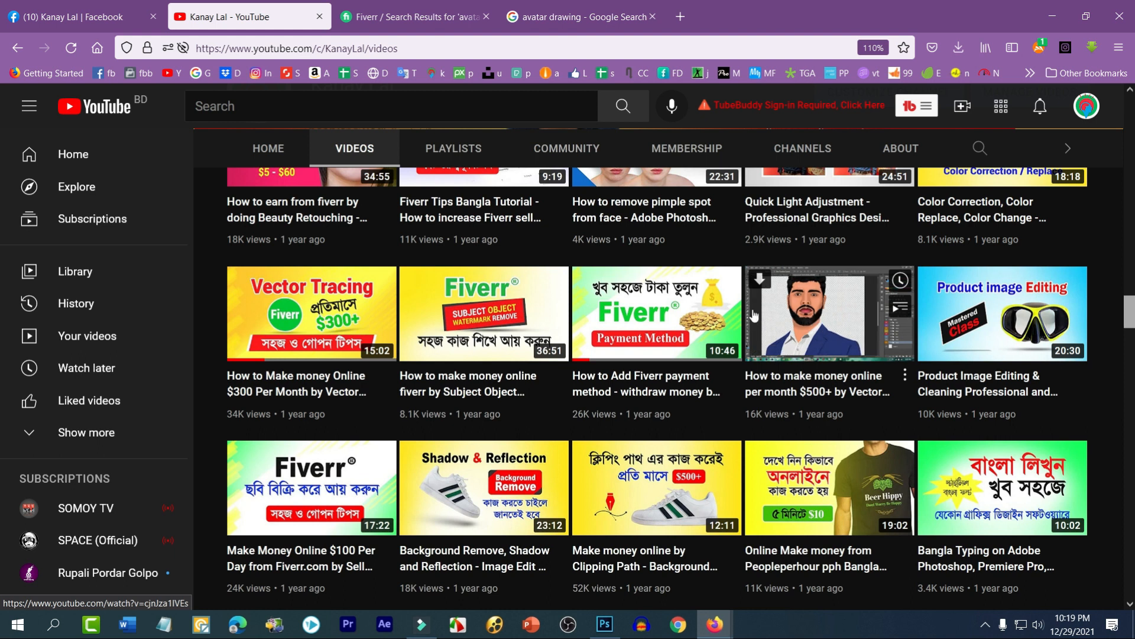
- Switch to the Facebook profile and look through its photos and posts
{"action": "key", "text": "ctrl+Tab"}
{"action": "left_click", "coordinate": [2, 5]}
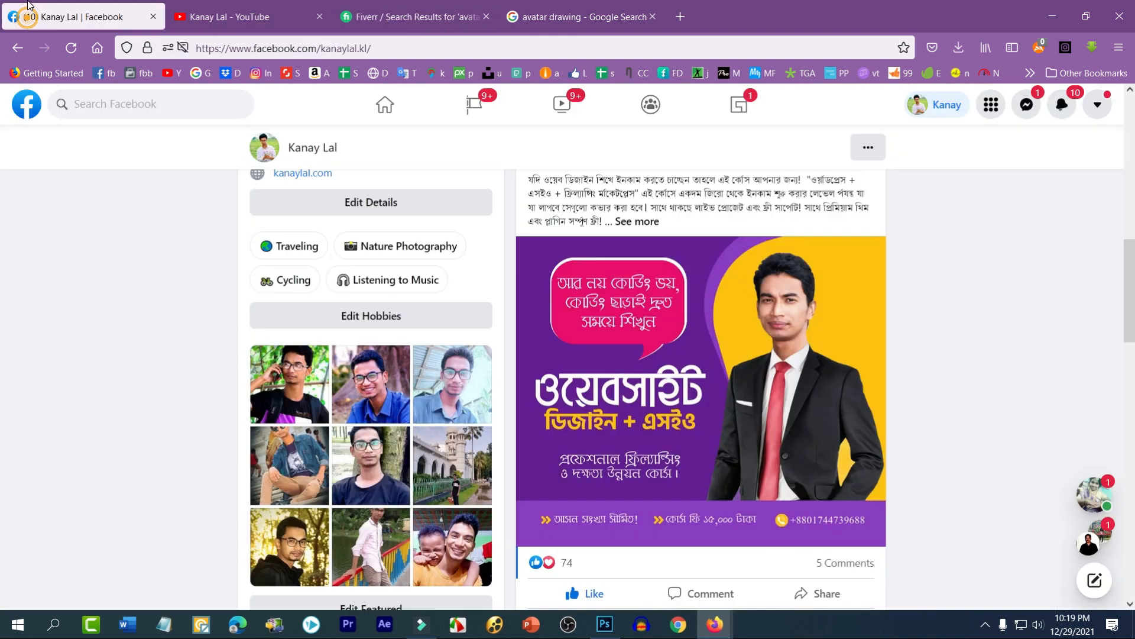
{"action": "scroll", "coordinate": [736, 390], "scroll_direction": "down", "scroll_amount": 4}
{"action": "scroll", "coordinate": [736, 390], "scroll_direction": "down", "scroll_amount": 5}
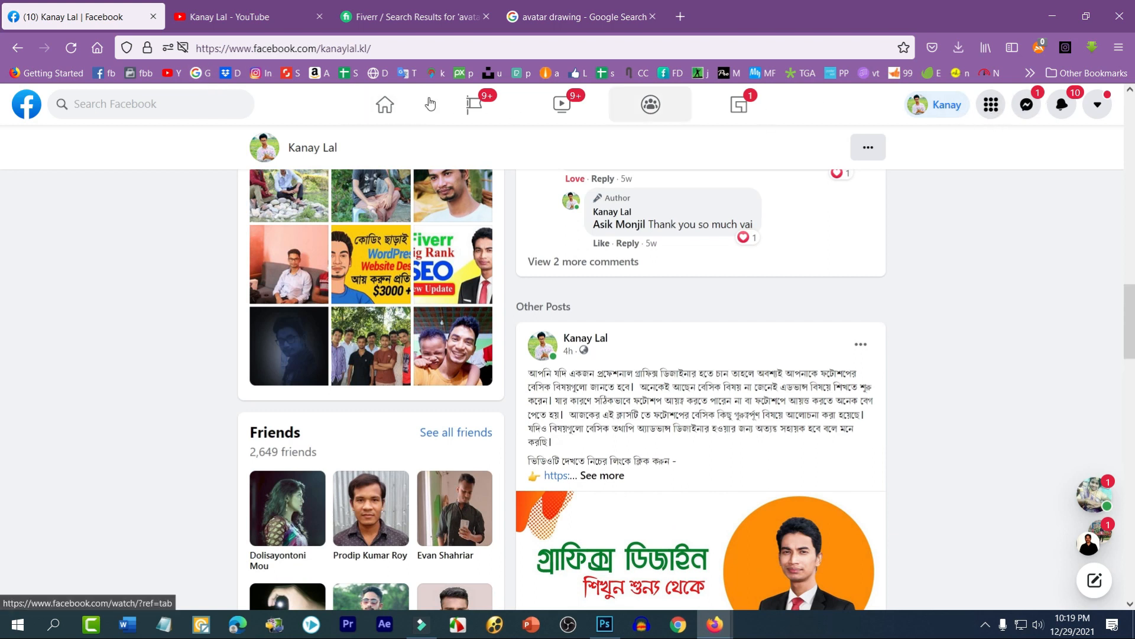
- Go to the Facebook home feed and open the designer's own page from the shortcuts
{"action": "left_click", "coordinate": [405, 110]}
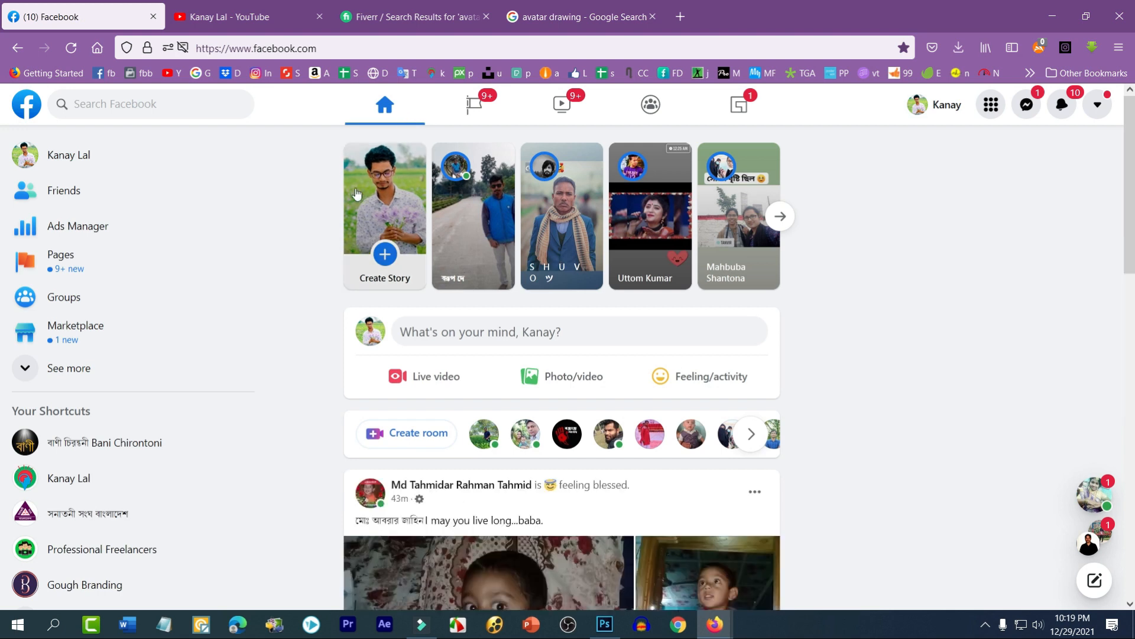
{"action": "scroll", "coordinate": [356, 194], "scroll_direction": "down", "scroll_amount": 3}
{"action": "scroll", "coordinate": [126, 471], "scroll_direction": "down", "scroll_amount": 2}
{"action": "scroll", "coordinate": [340, 441], "scroll_direction": "down", "scroll_amount": 1}
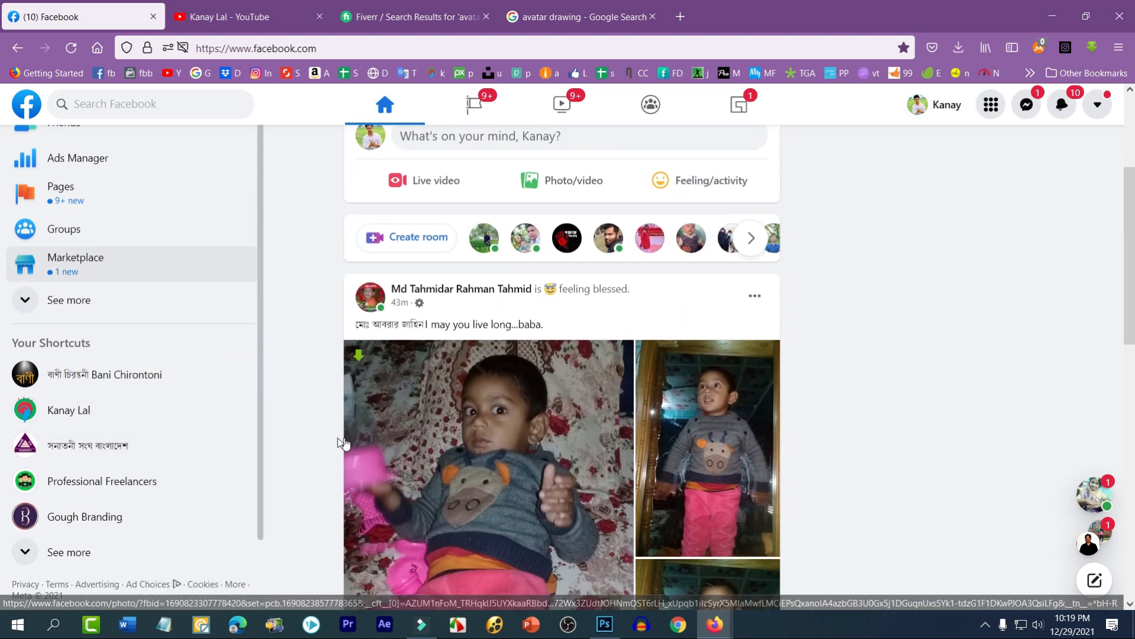
{"action": "scroll", "coordinate": [342, 441], "scroll_direction": "down", "scroll_amount": 3}
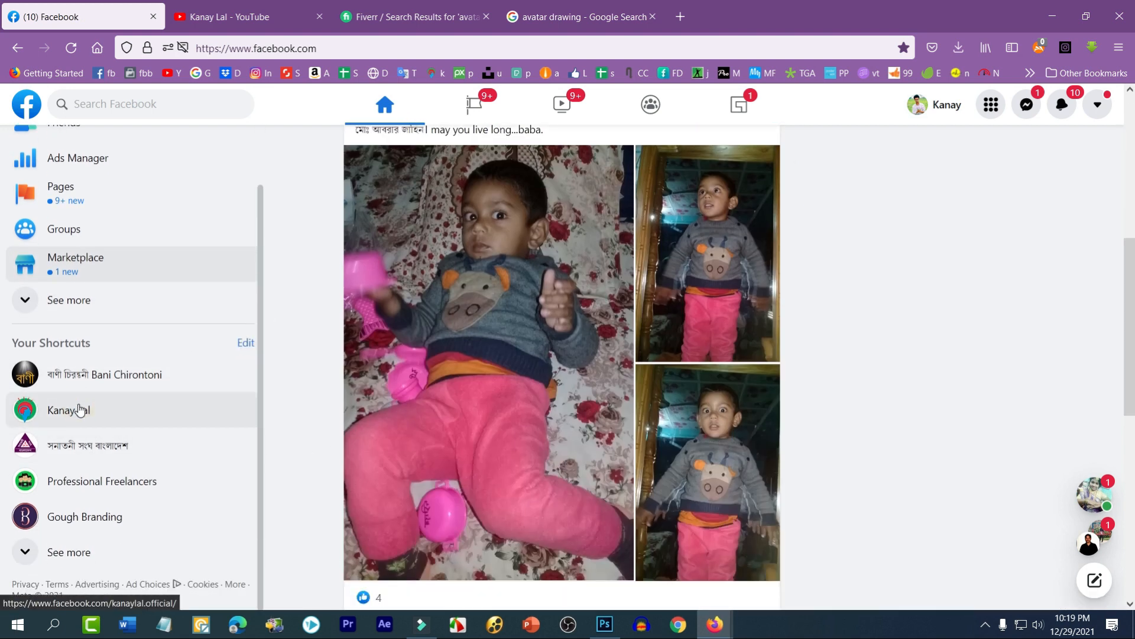
{"action": "left_click", "coordinate": [80, 410]}
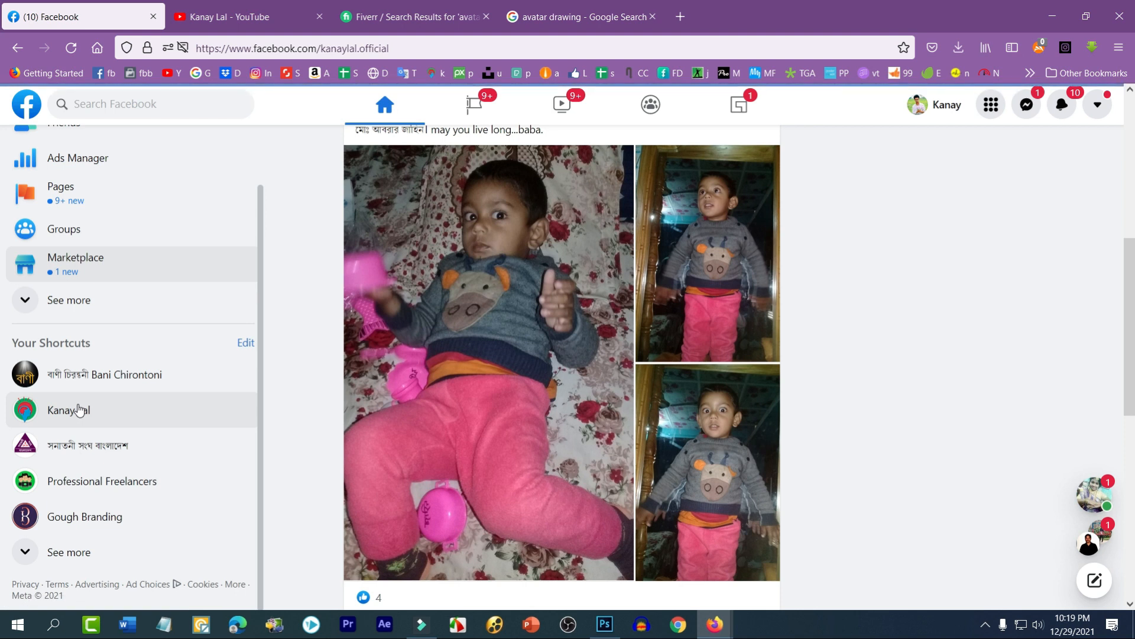
- Examine the page's pinned post and recent posts, then return to the page header
{"action": "scroll", "coordinate": [672, 405], "scroll_direction": "down", "scroll_amount": 7}
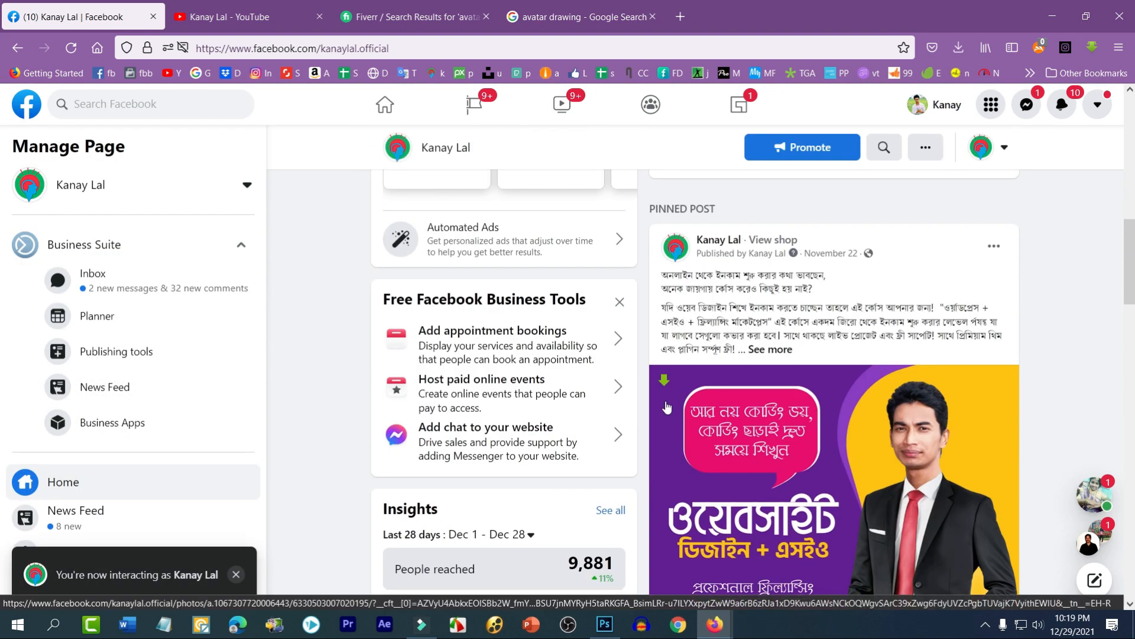
{"action": "scroll", "coordinate": [667, 407], "scroll_direction": "down", "scroll_amount": 20}
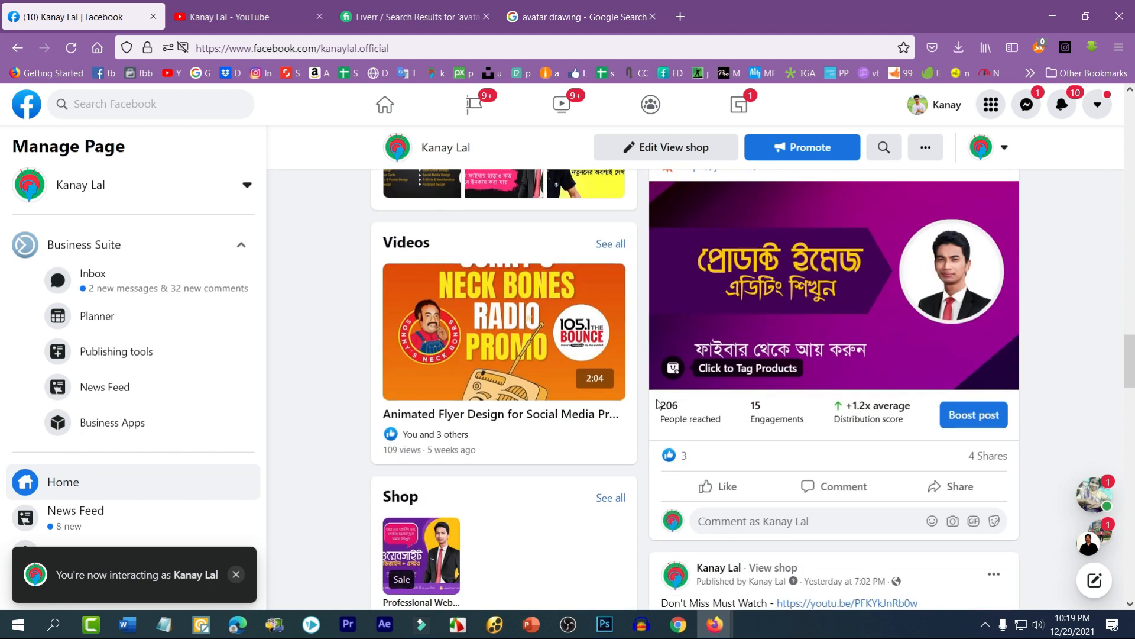
{"action": "scroll", "coordinate": [658, 404], "scroll_direction": "down", "scroll_amount": 4}
{"action": "scroll", "coordinate": [527, 398], "scroll_direction": "up", "scroll_amount": 12}
{"action": "scroll", "coordinate": [471, 318], "scroll_direction": "up", "scroll_amount": 10}
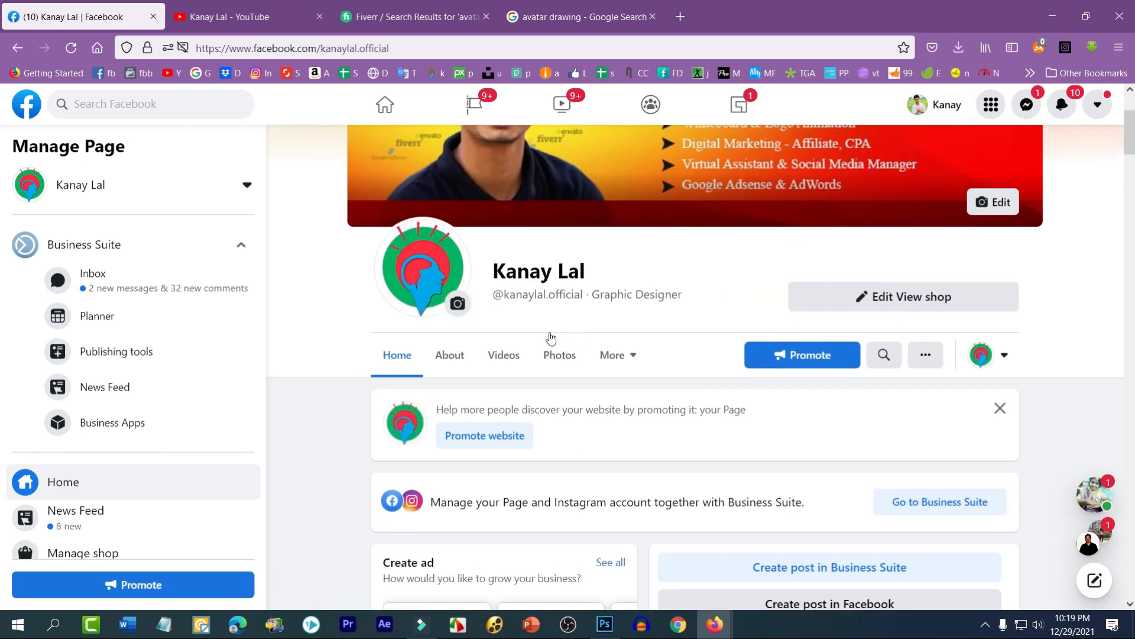
- Open the page's photos and look through the uploaded images for vector portrait artwork
{"action": "left_click", "coordinate": [579, 356]}
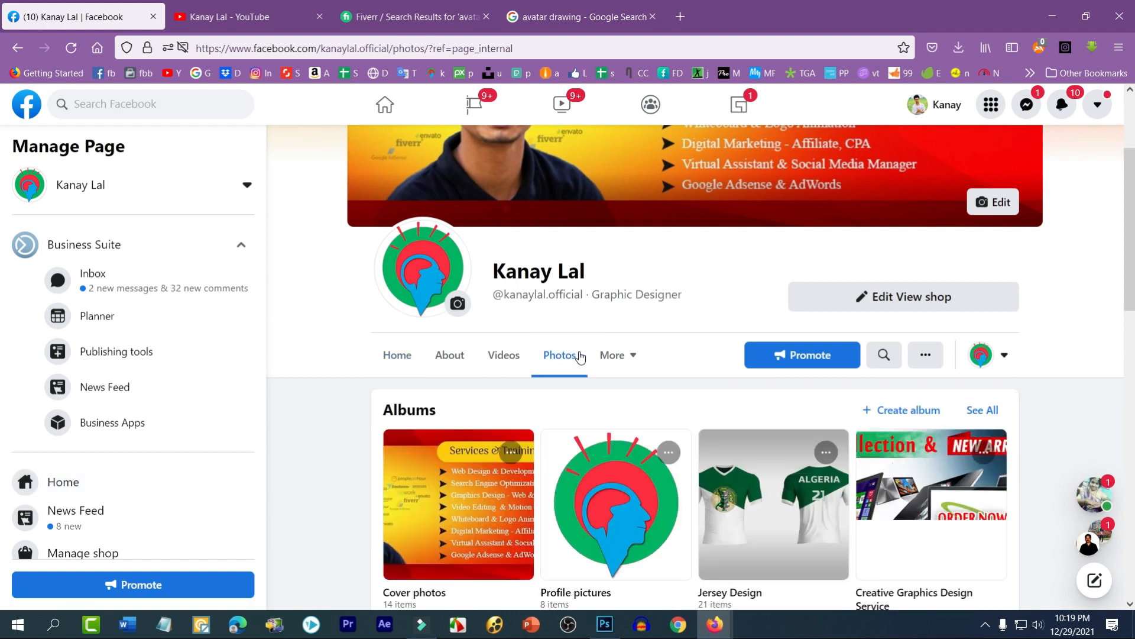
{"action": "scroll", "coordinate": [579, 356], "scroll_direction": "down", "scroll_amount": 10}
{"action": "scroll", "coordinate": [580, 355], "scroll_direction": "down", "scroll_amount": 5}
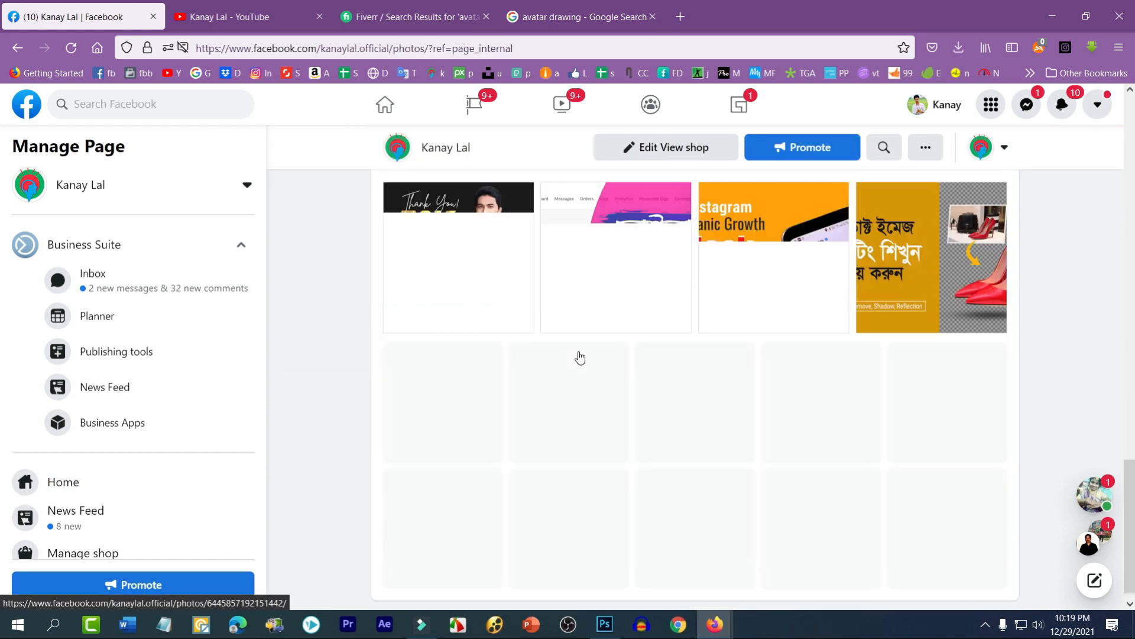
{"action": "scroll", "coordinate": [585, 357], "scroll_direction": "down", "scroll_amount": 10}
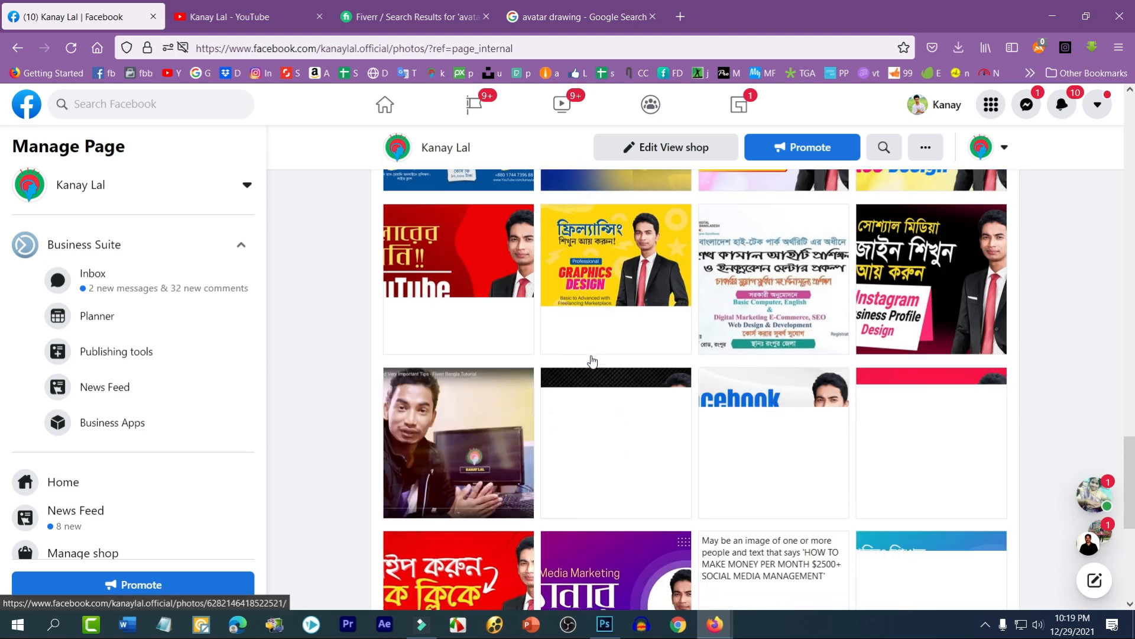
{"action": "scroll", "coordinate": [827, 393], "scroll_direction": "down", "scroll_amount": 10}
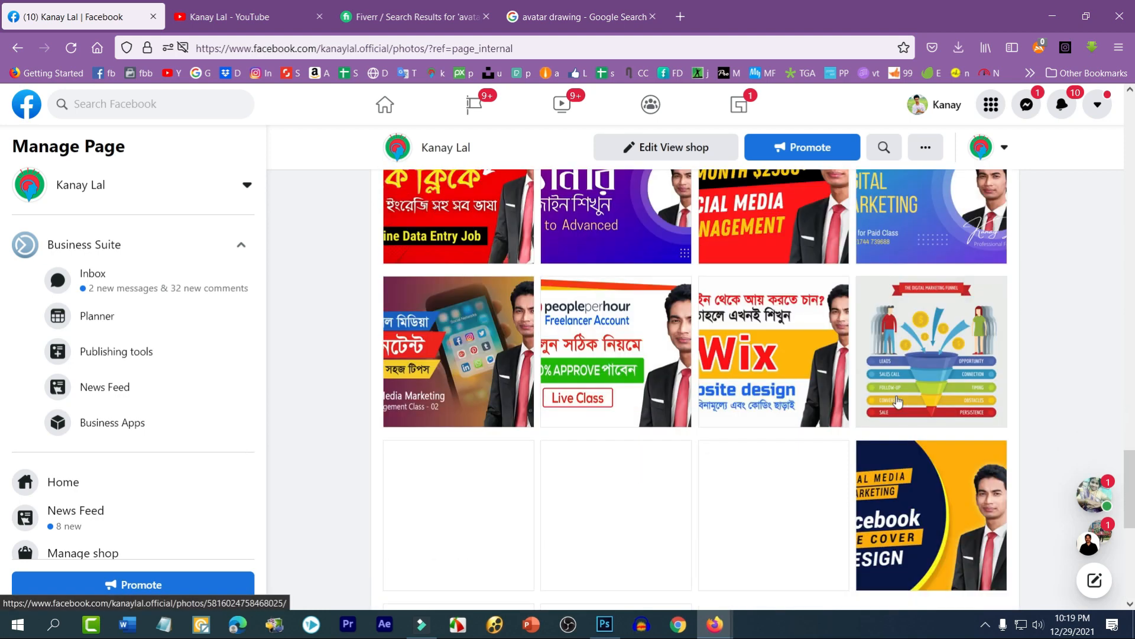
{"action": "scroll", "coordinate": [724, 376], "scroll_direction": "down", "scroll_amount": 10}
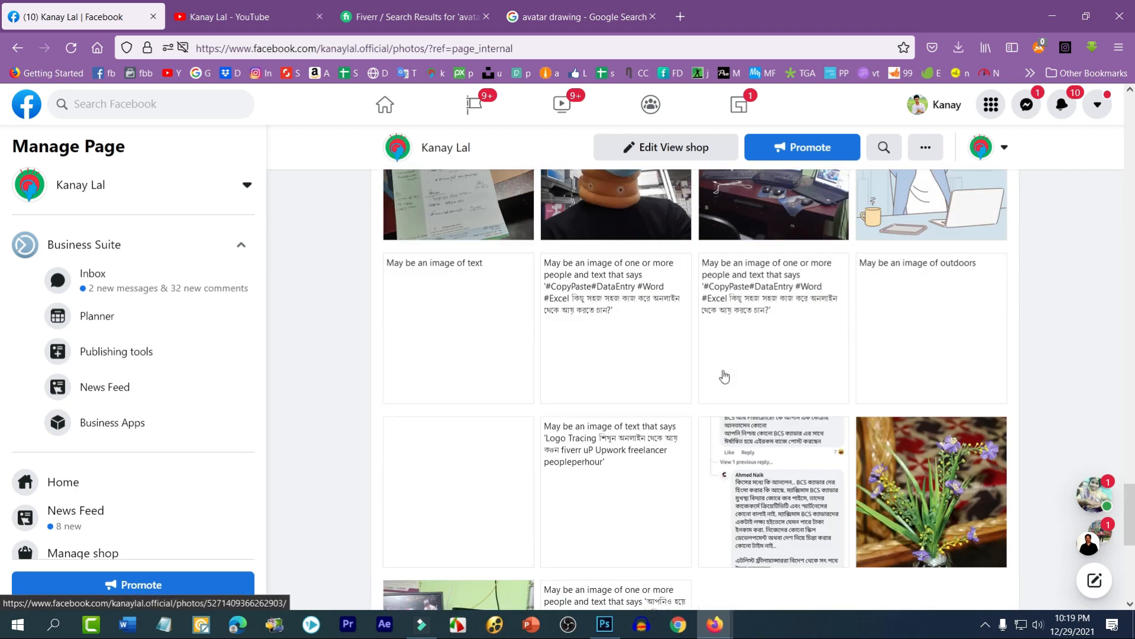
{"action": "scroll", "coordinate": [733, 379], "scroll_direction": "down", "scroll_amount": 10}
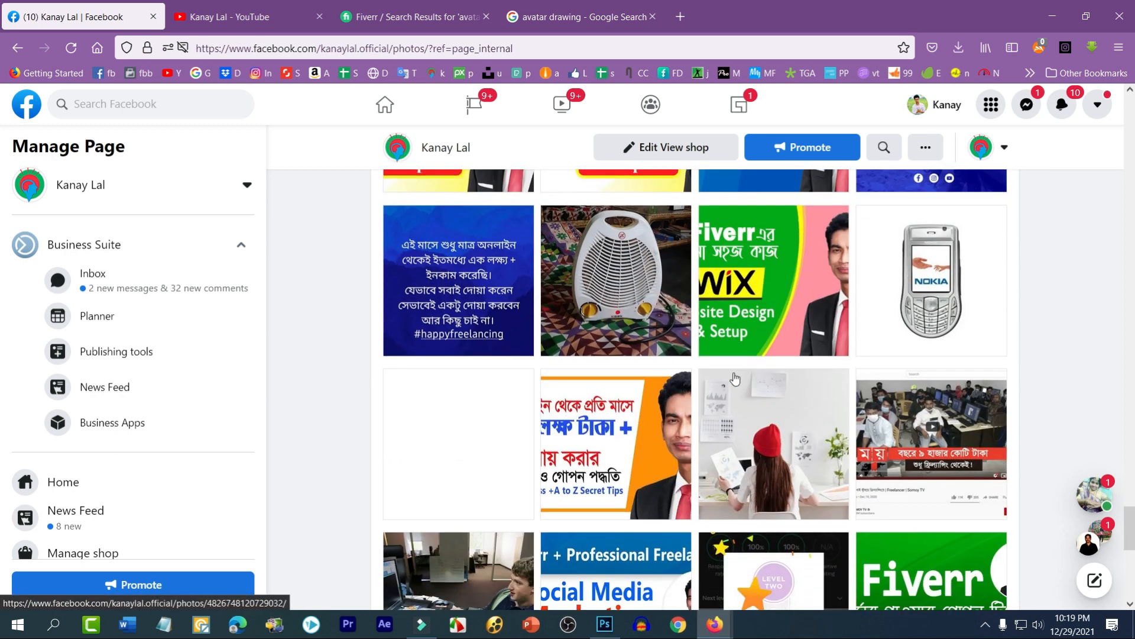
{"action": "scroll", "coordinate": [737, 378], "scroll_direction": "down", "scroll_amount": 5}
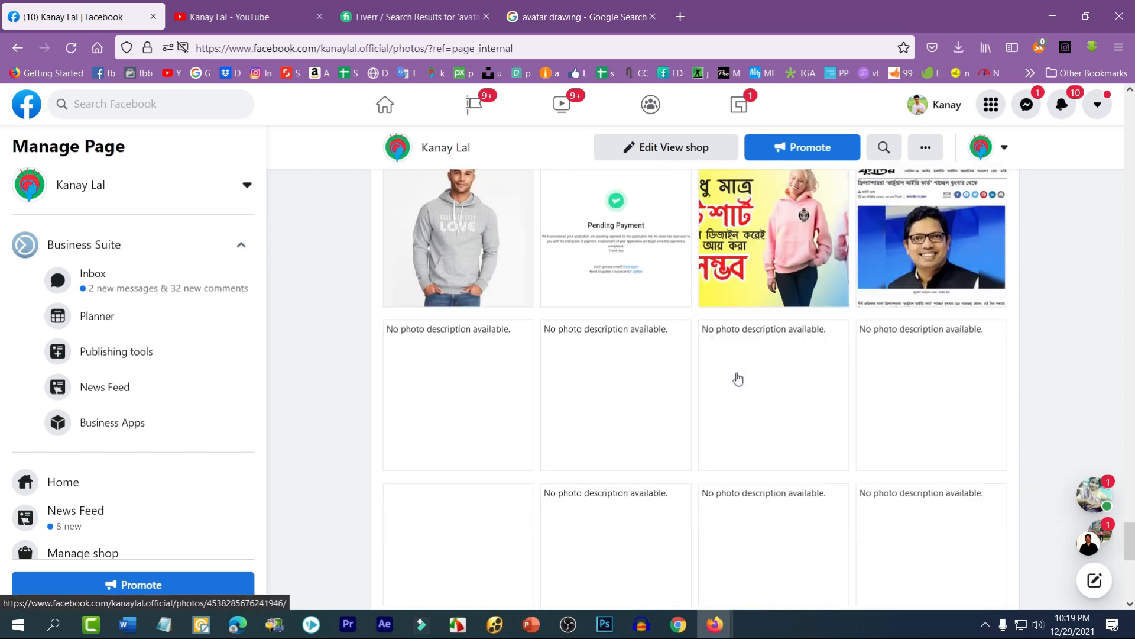
{"action": "scroll", "coordinate": [737, 377], "scroll_direction": "down", "scroll_amount": 12}
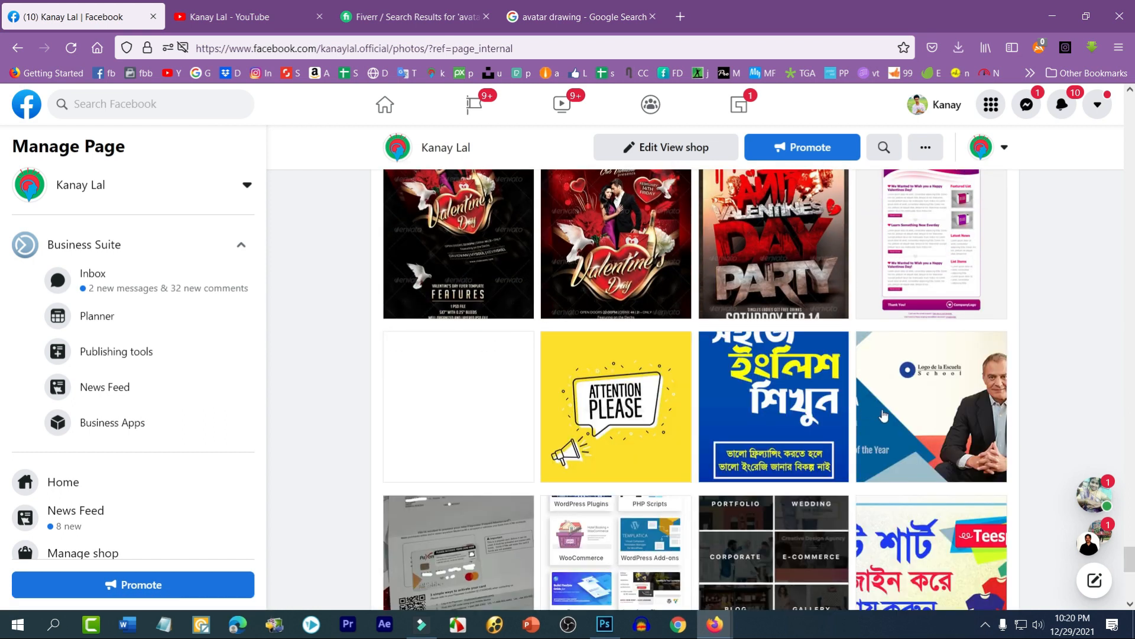
{"action": "scroll", "coordinate": [905, 424], "scroll_direction": "down", "scroll_amount": 8}
{"action": "scroll", "coordinate": [906, 423], "scroll_direction": "down", "scroll_amount": 15}
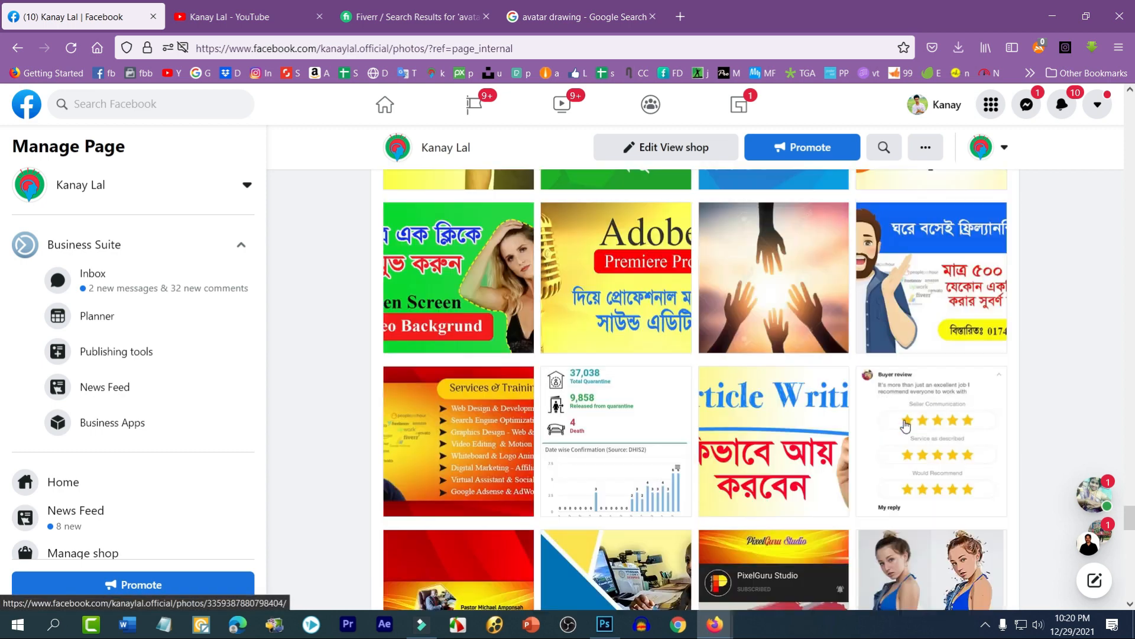
- Recheck the newer page photos, then search down to the oldest ones for the cartoon portrait on an orange circle
{"action": "scroll", "coordinate": [906, 423], "scroll_direction": "up", "scroll_amount": 15}
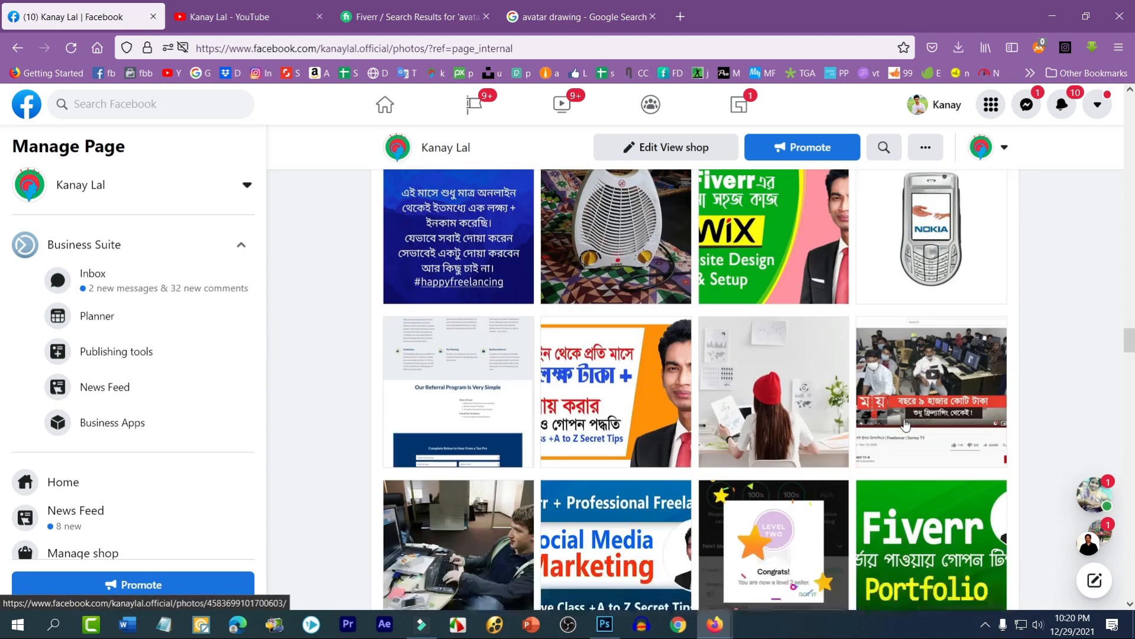
{"action": "scroll", "coordinate": [906, 423], "scroll_direction": "down", "scroll_amount": 10}
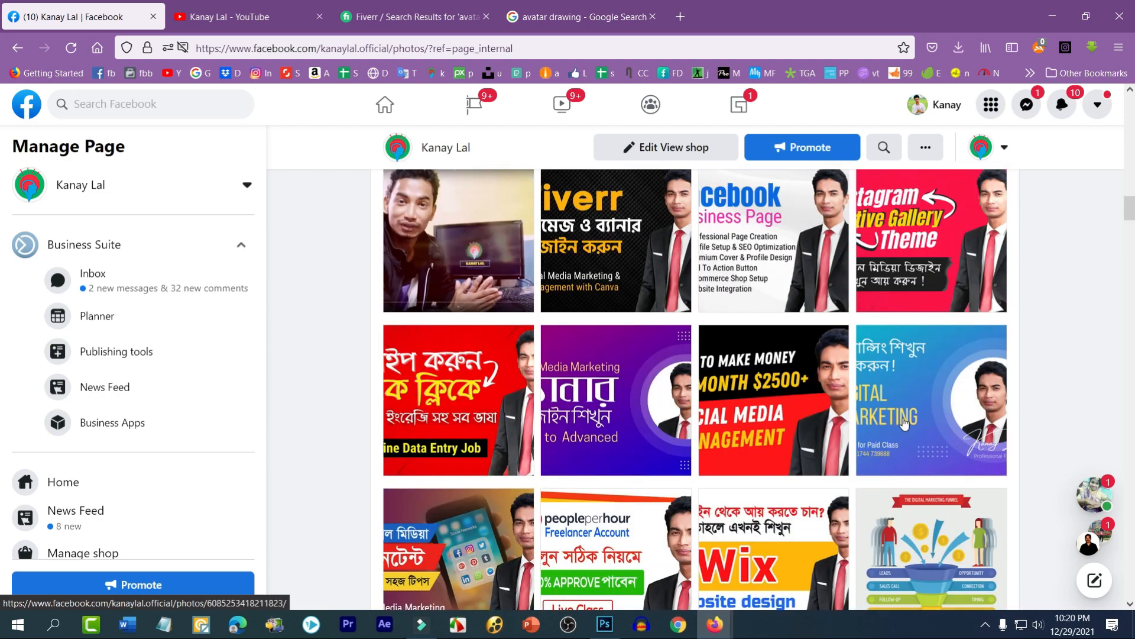
{"action": "scroll", "coordinate": [900, 423], "scroll_direction": "down", "scroll_amount": 15}
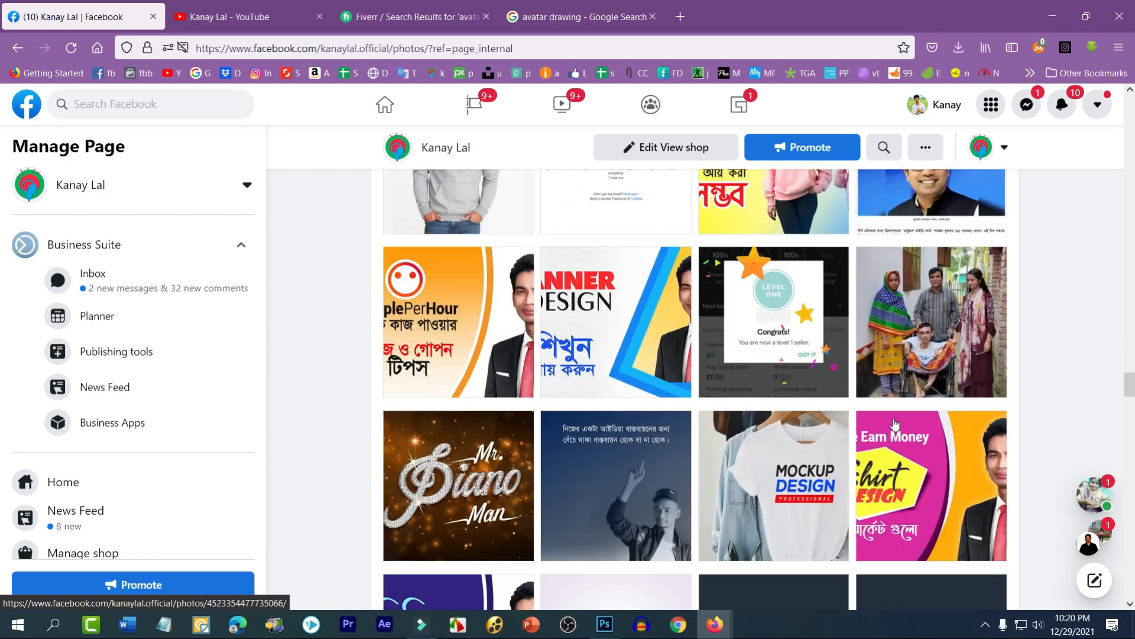
{"action": "scroll", "coordinate": [892, 432], "scroll_direction": "down", "scroll_amount": 15}
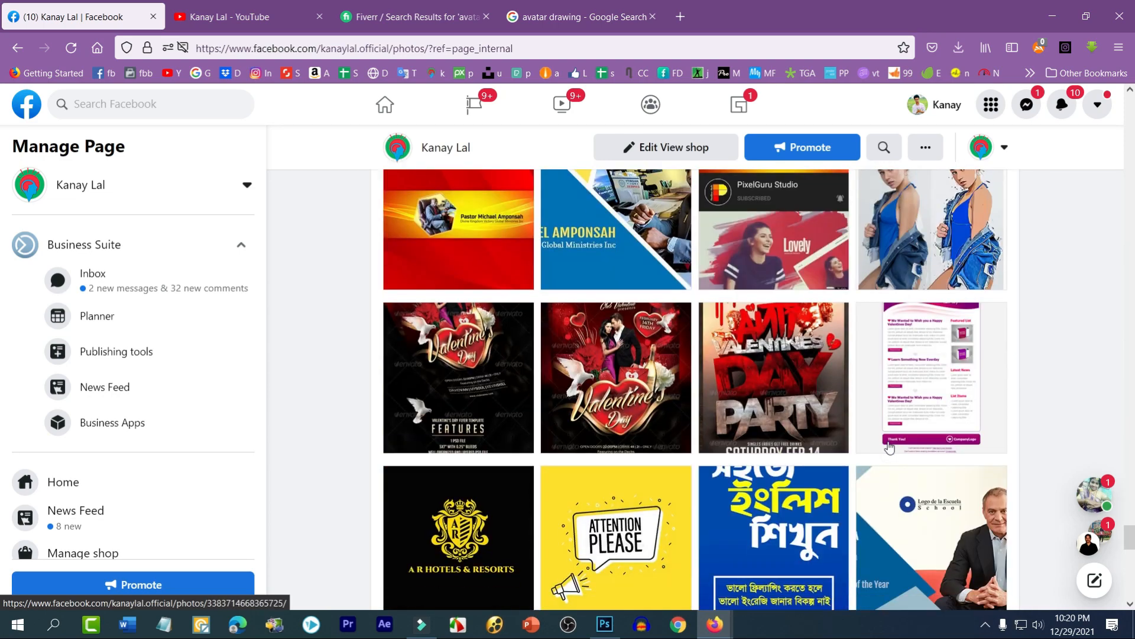
{"action": "scroll", "coordinate": [888, 451], "scroll_direction": "down", "scroll_amount": 8}
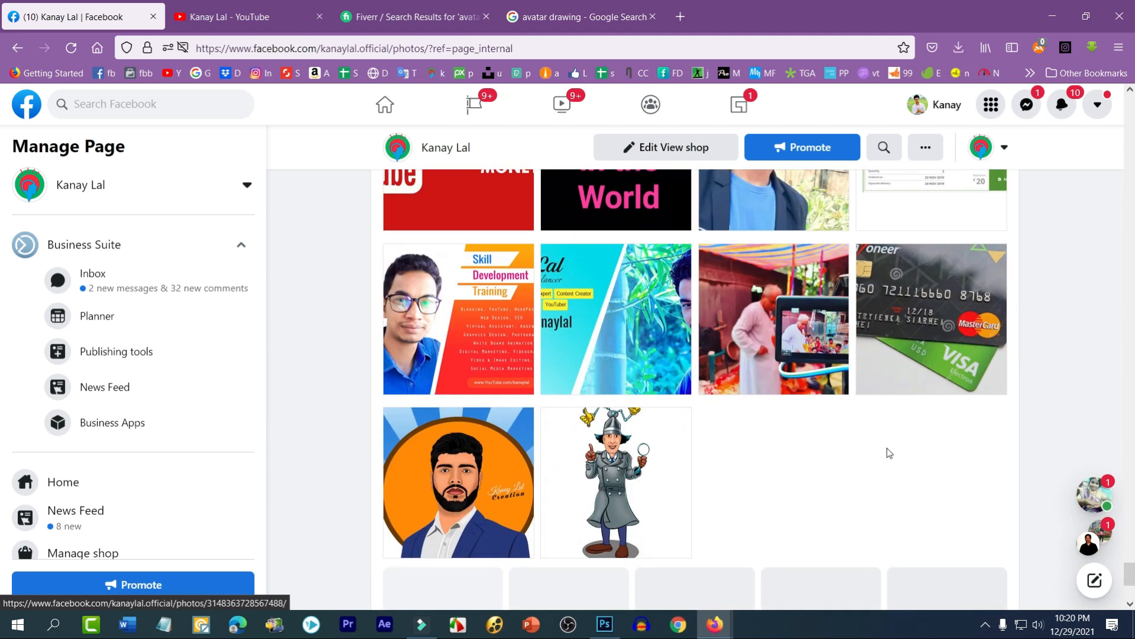
- Open the cartoon portrait of the bearded man in a blue suit and enlarge it to inspect the drawing
{"action": "left_click", "coordinate": [480, 246]}
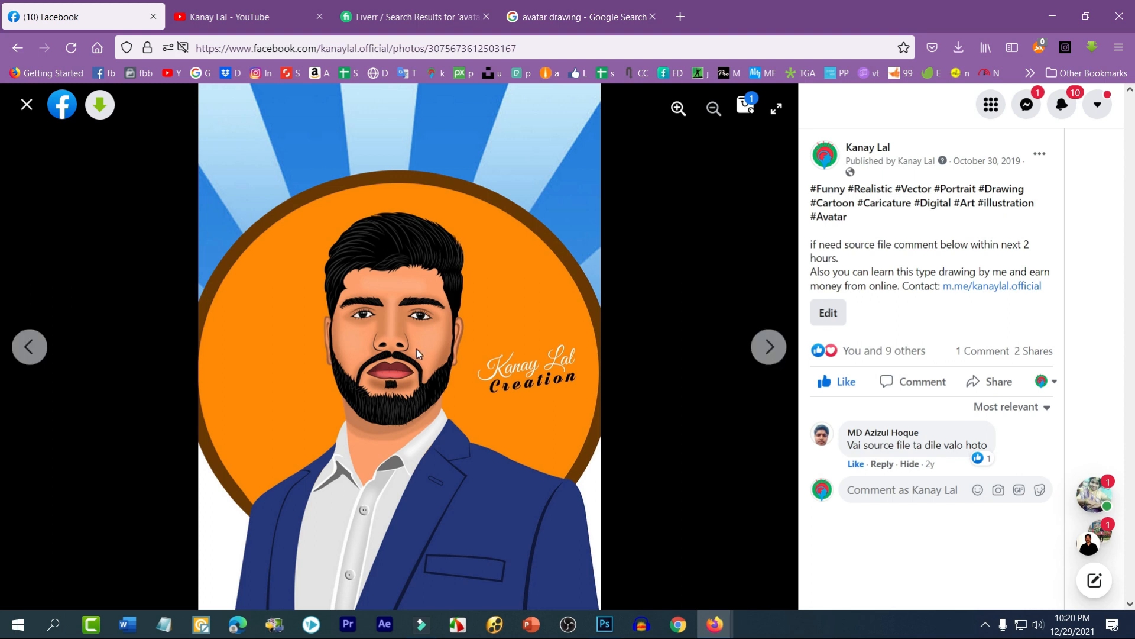
{"action": "left_click", "coordinate": [678, 108]}
{"action": "left_click", "coordinate": [678, 109]}
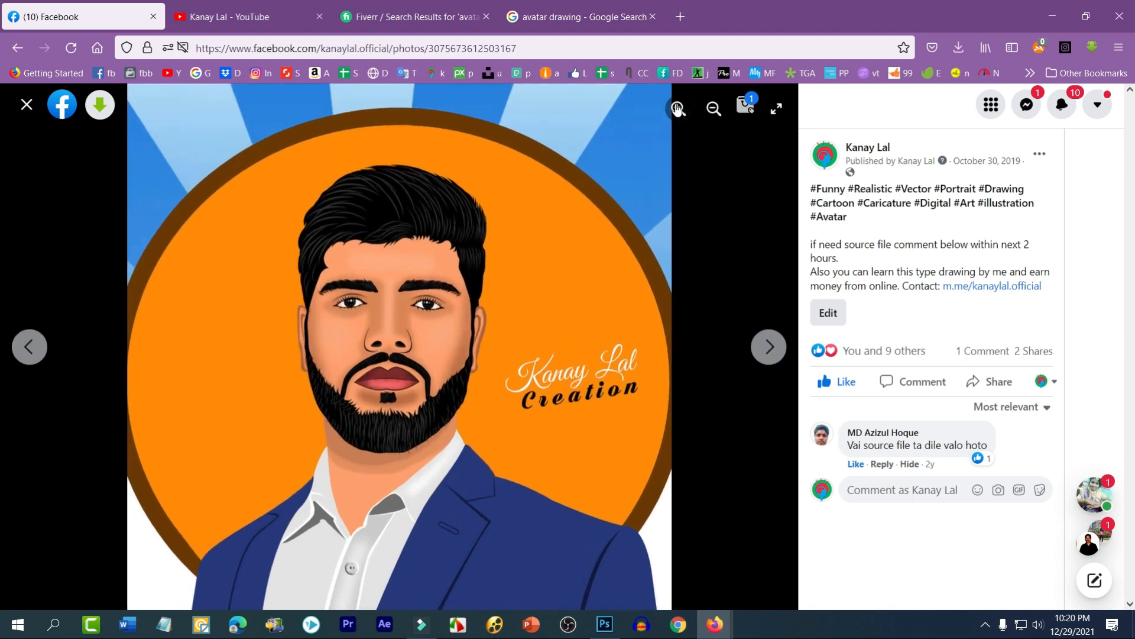
{"action": "left_click", "coordinate": [679, 109]}
{"action": "left_click", "coordinate": [679, 109]}
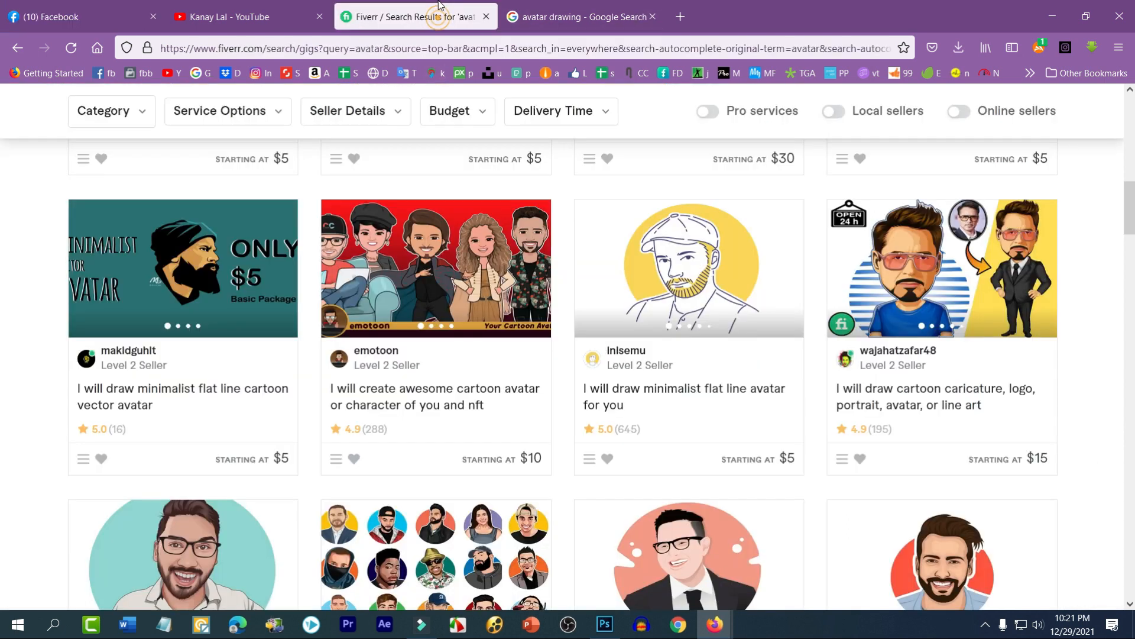
- Return to the Fiverr "avatar" results and examine the middle rows of cartoon and hand-drawn avatar gigs
{"action": "left_click", "coordinate": [426, 17]}
{"action": "scroll", "coordinate": [414, 325], "scroll_direction": "down", "scroll_amount": 5}
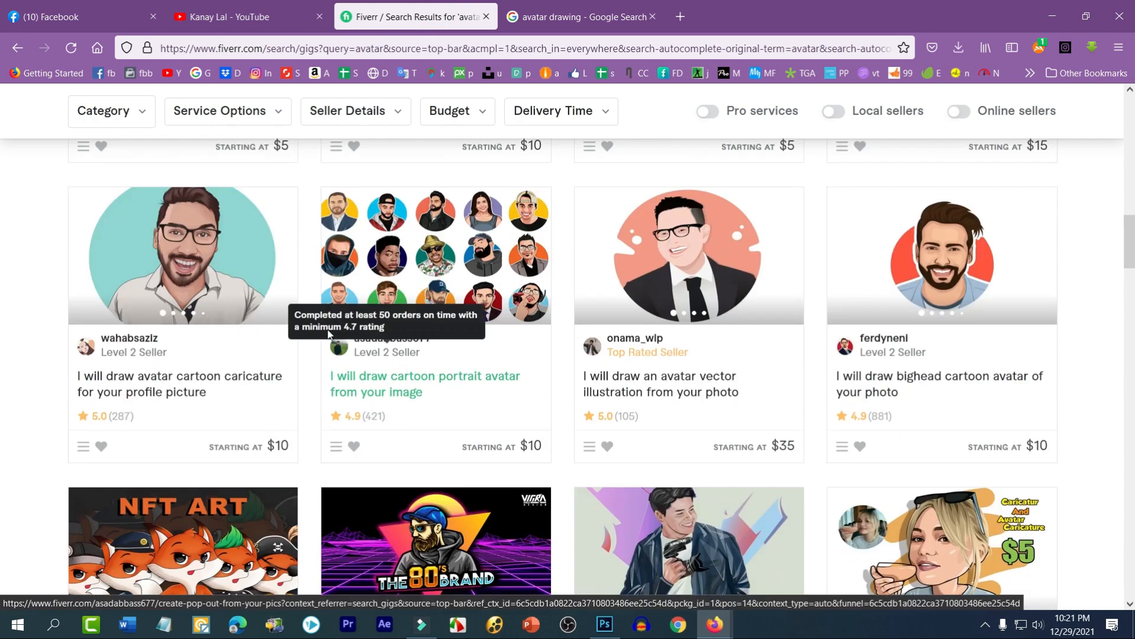
{"action": "scroll", "coordinate": [602, 371], "scroll_direction": "down", "scroll_amount": 4}
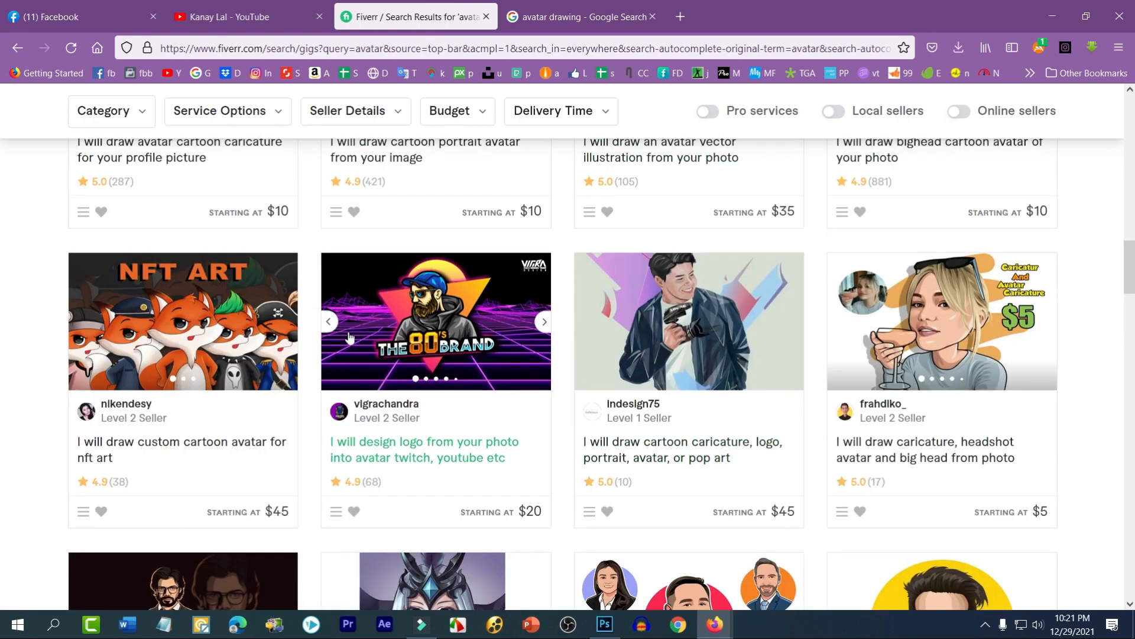
{"action": "scroll", "coordinate": [701, 382], "scroll_direction": "down", "scroll_amount": 8}
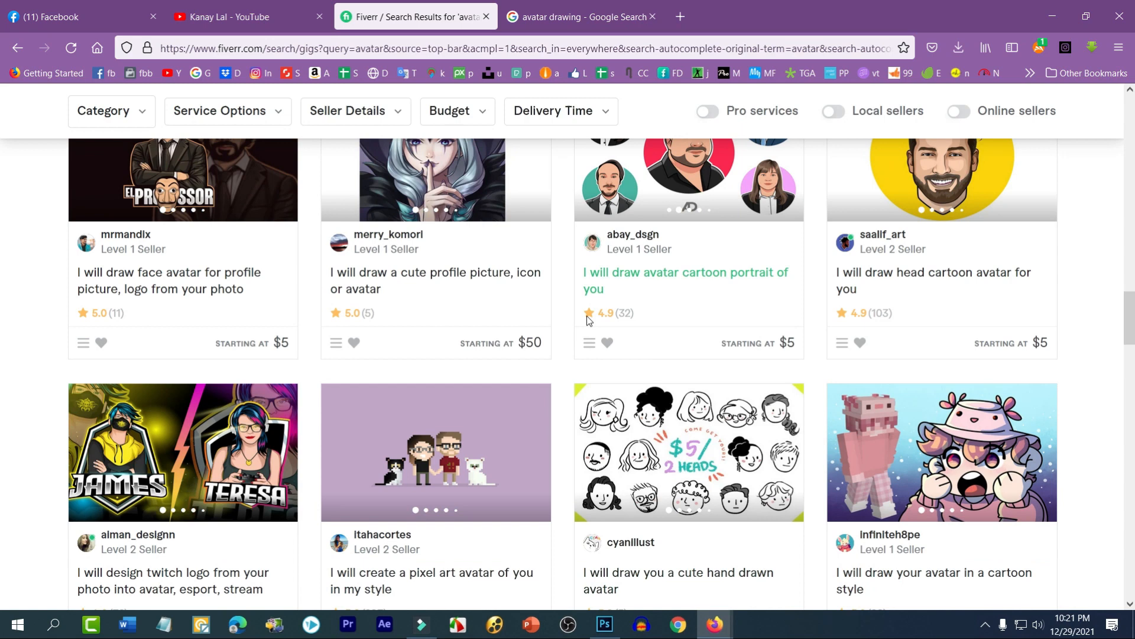
- Browse further down the Fiverr "avatar" results and examine the anime, pixel and cartoon portrait gigs
{"action": "scroll", "coordinate": [680, 325], "scroll_direction": "up", "scroll_amount": 7}
{"action": "scroll", "coordinate": [621, 367], "scroll_direction": "down", "scroll_amount": 4}
{"action": "scroll", "coordinate": [501, 433], "scroll_direction": "down", "scroll_amount": 8}
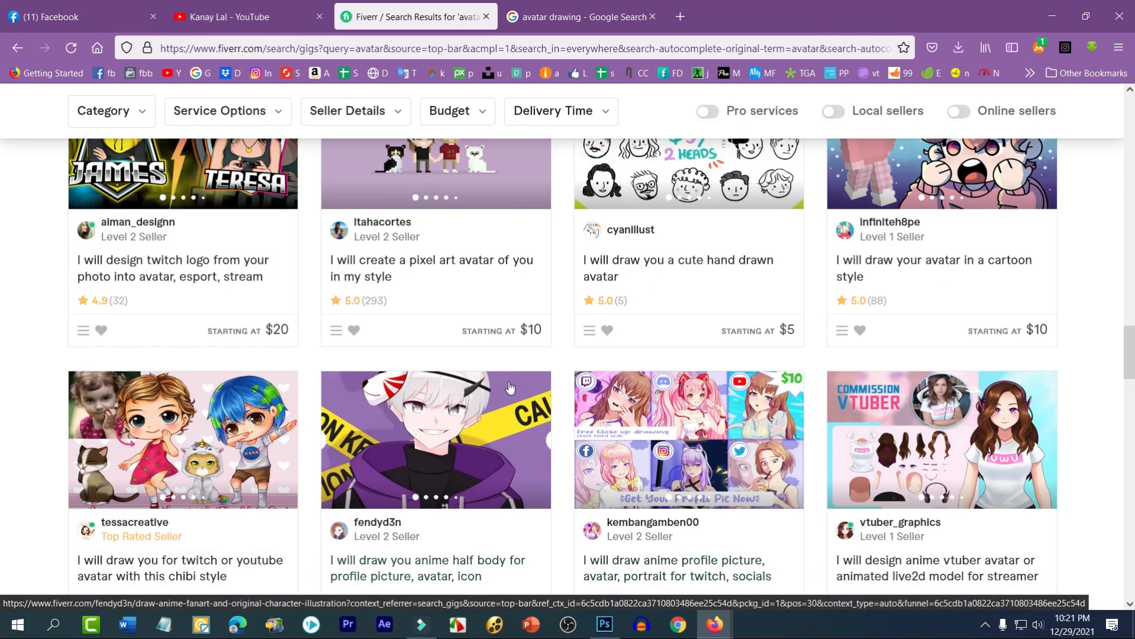
{"action": "scroll", "coordinate": [547, 360], "scroll_direction": "down", "scroll_amount": 10}
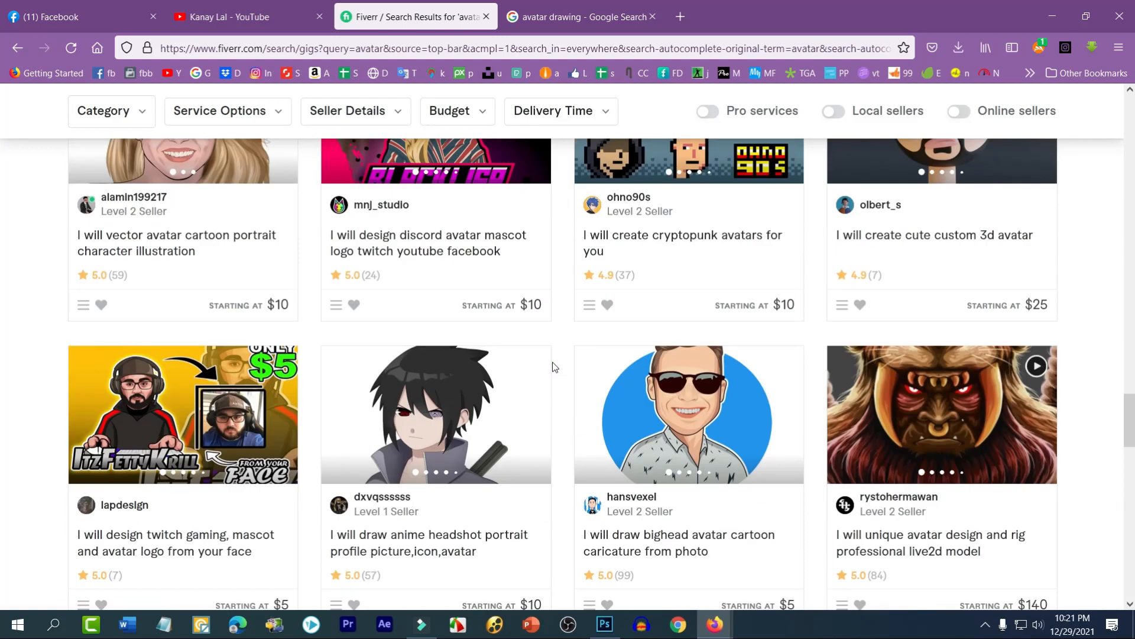
{"action": "scroll", "coordinate": [552, 362], "scroll_direction": "down", "scroll_amount": 10}
{"action": "scroll", "coordinate": [552, 361], "scroll_direction": "up", "scroll_amount": 5}
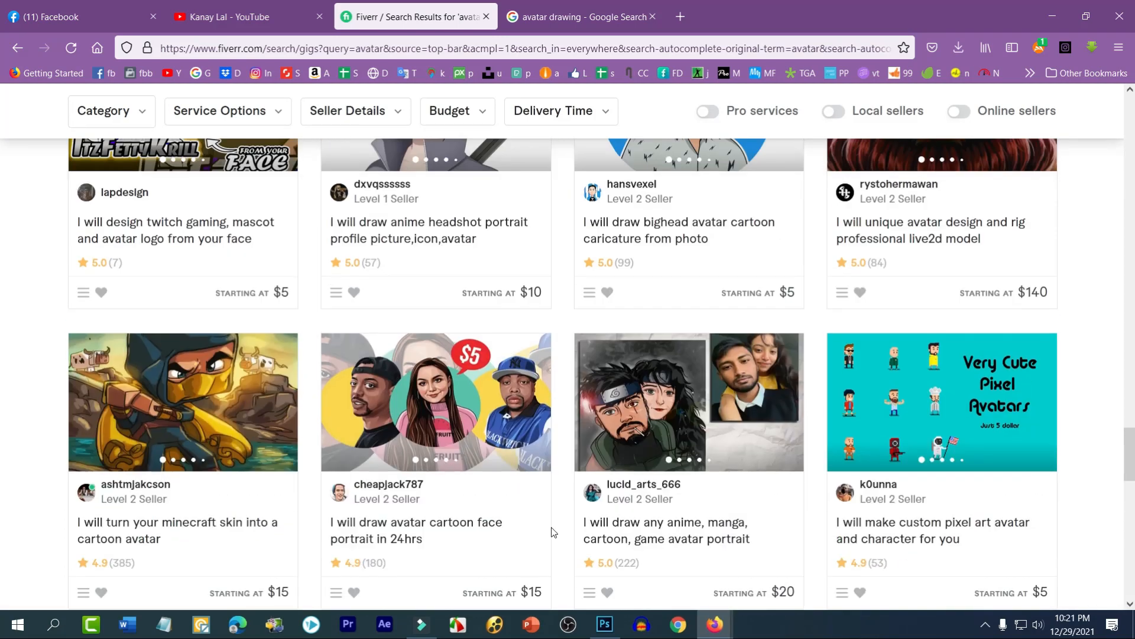
- Switch to Photoshop and temporarily show the Background copy photo to compare it with the vector portrait
{"action": "left_click", "coordinate": [604, 624]}
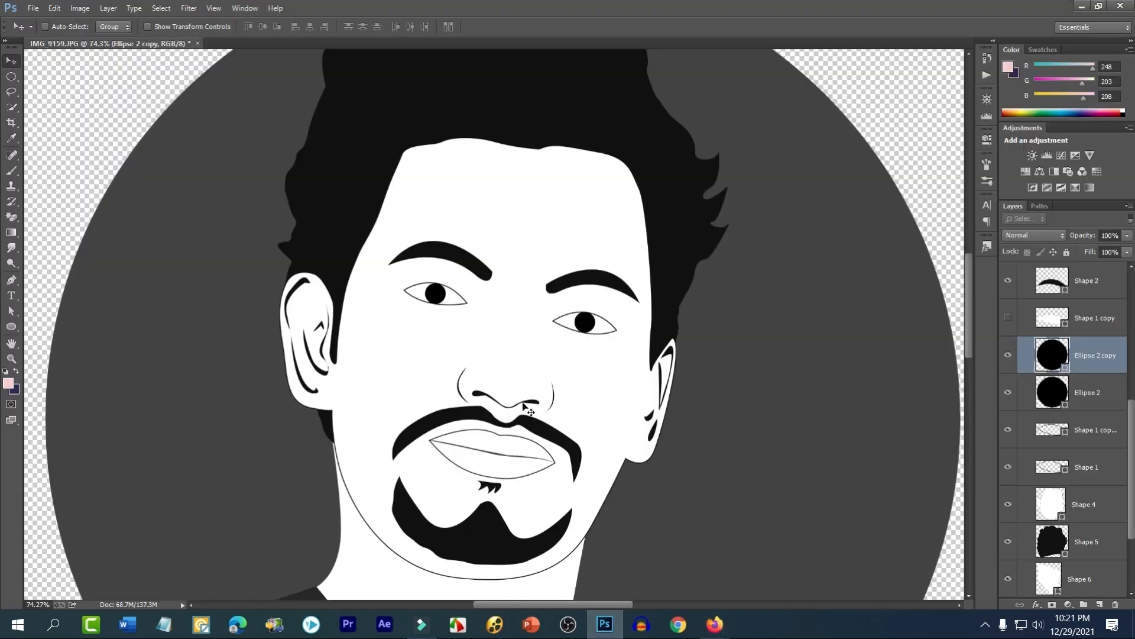
{"action": "scroll", "coordinate": [615, 323], "scroll_direction": "down", "scroll_amount": 4}
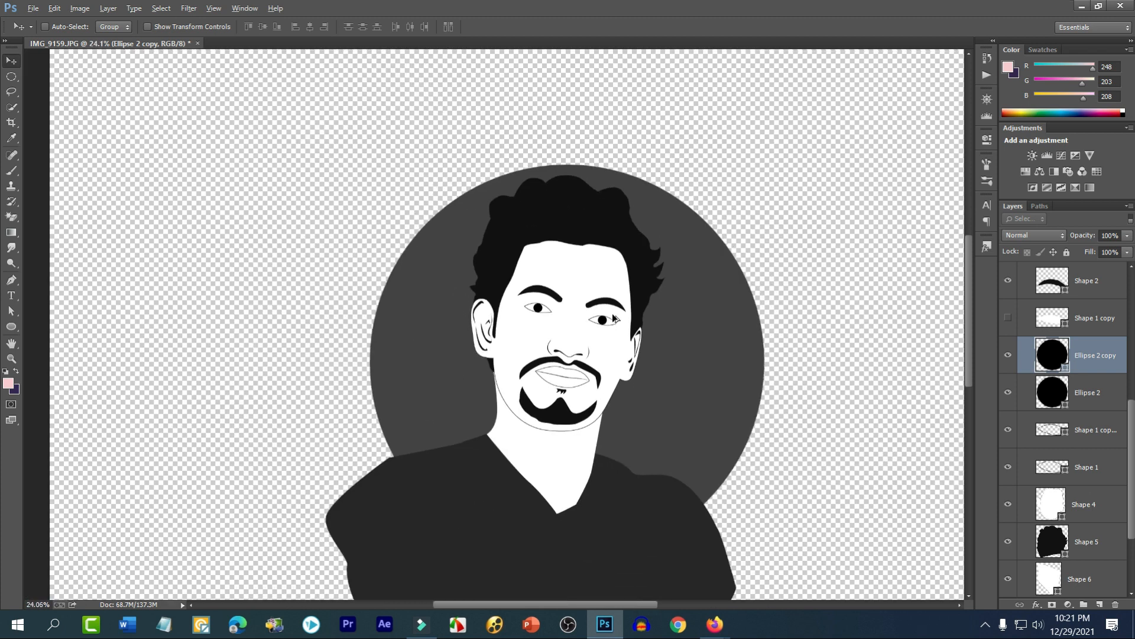
{"action": "scroll", "coordinate": [496, 279], "scroll_direction": "up", "scroll_amount": 3}
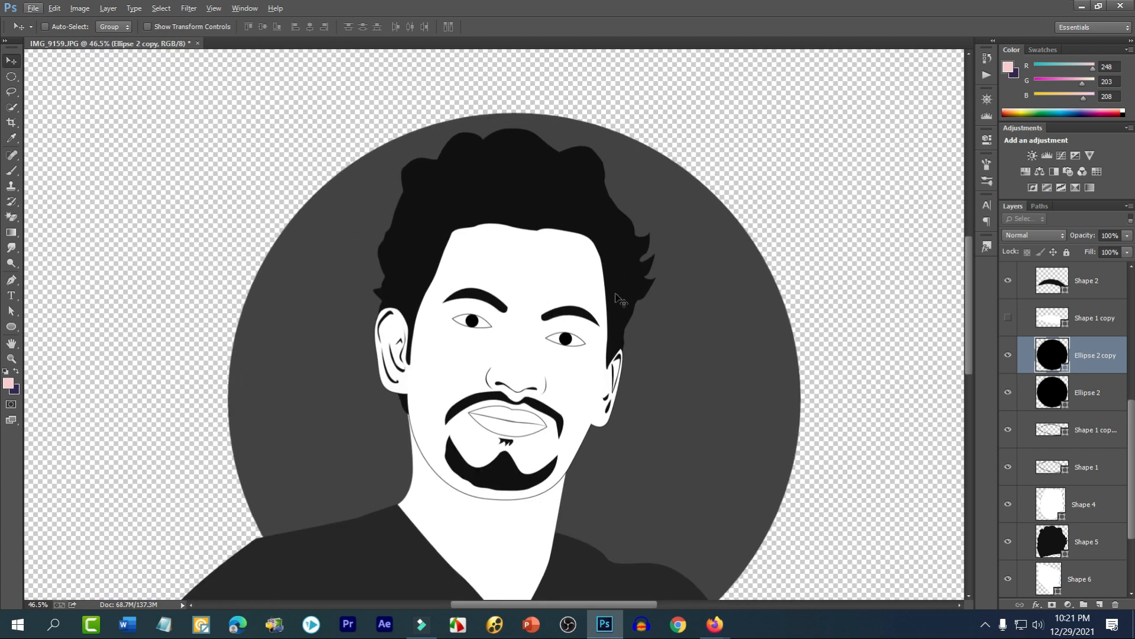
{"action": "scroll", "coordinate": [1084, 340], "scroll_direction": "up", "scroll_amount": 3}
{"action": "scroll", "coordinate": [1085, 332], "scroll_direction": "up", "scroll_amount": 3}
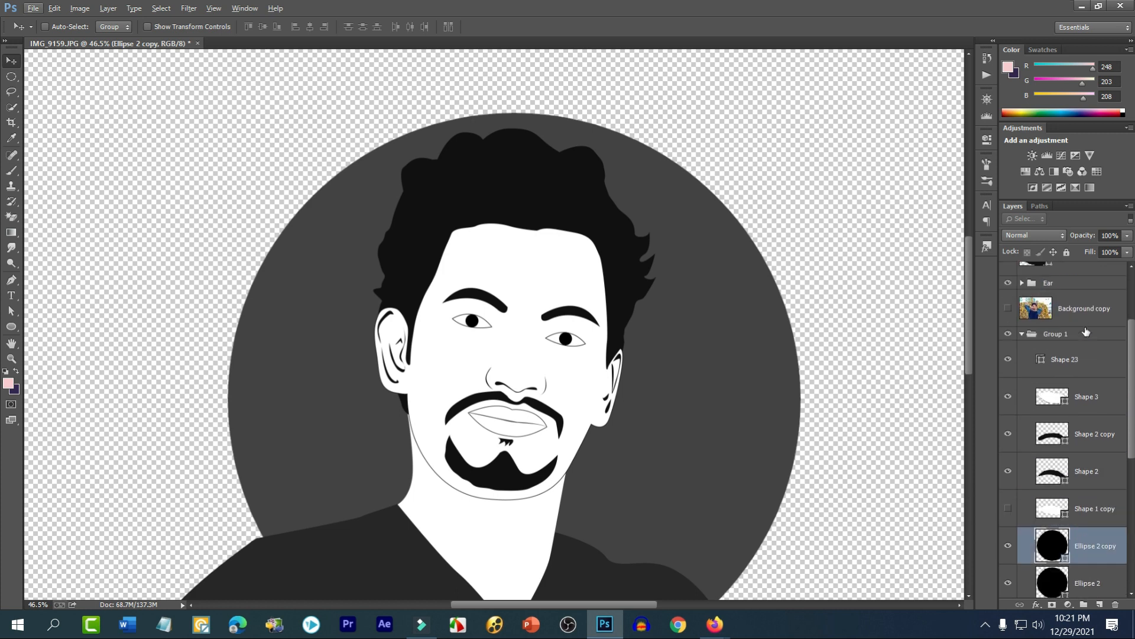
{"action": "left_click", "coordinate": [1075, 384]}
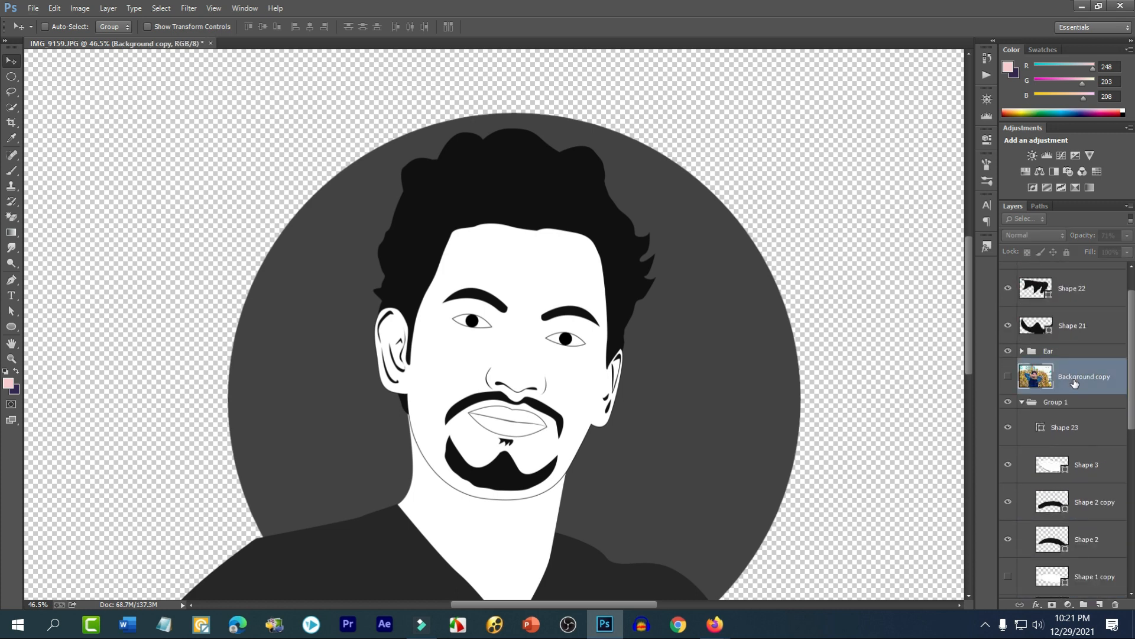
{"action": "left_click", "coordinate": [1007, 376]}
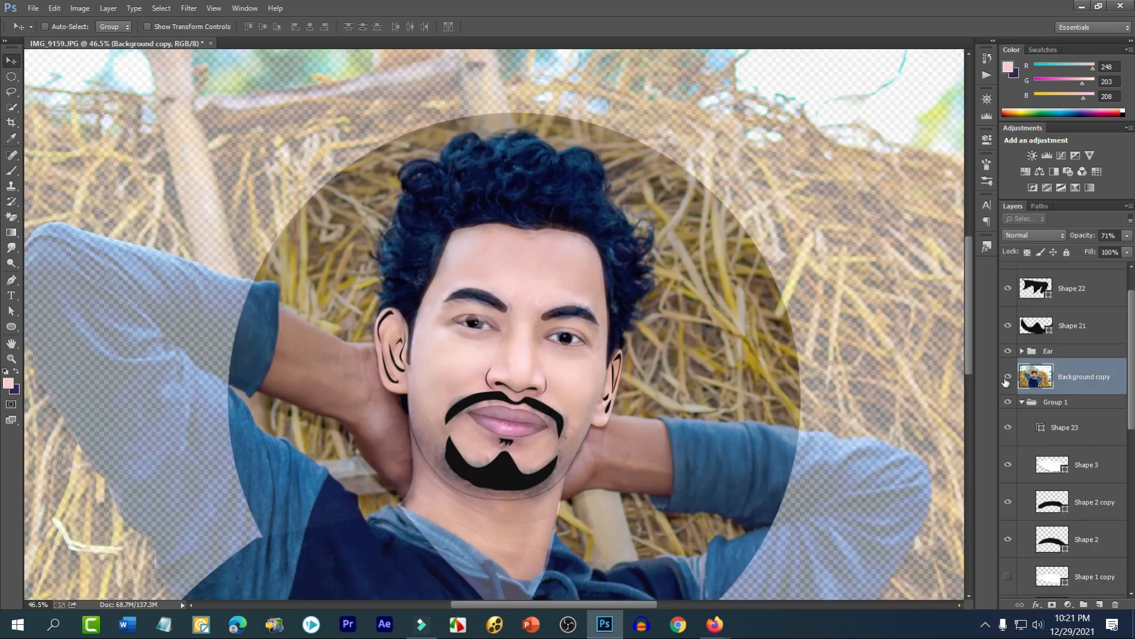
{"action": "left_click", "coordinate": [1007, 378]}
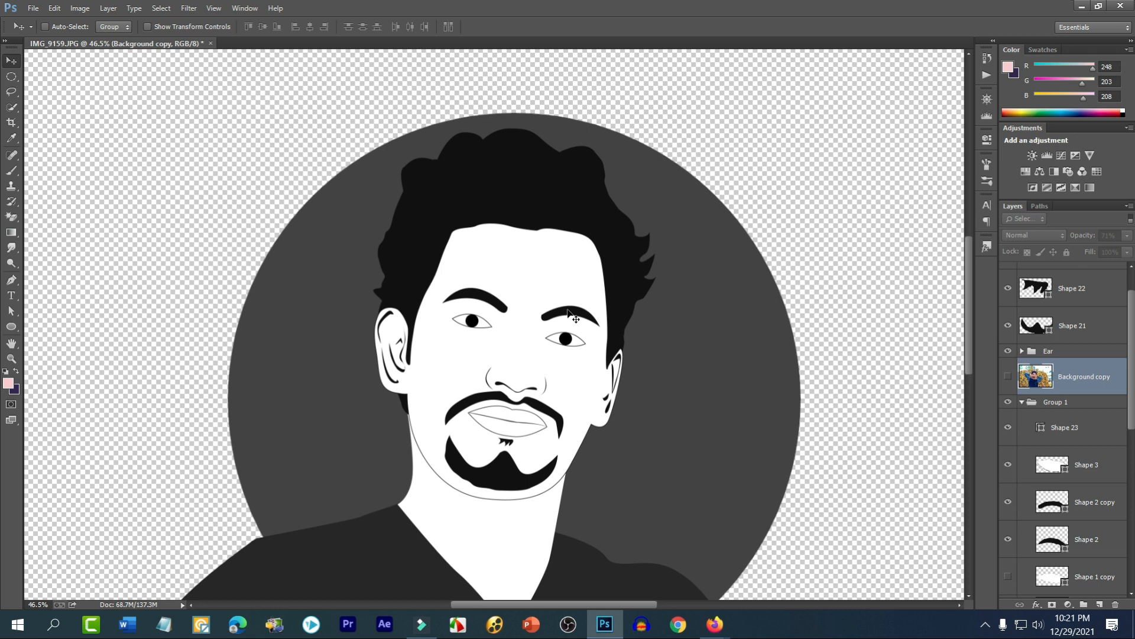
- Group all layers from Ellipse 1 up to the Nose group, leaving the Background layer out
{"action": "scroll", "coordinate": [612, 340], "scroll_direction": "down", "scroll_amount": 5}
{"action": "scroll", "coordinate": [424, 408], "scroll_direction": "up", "scroll_amount": 3}
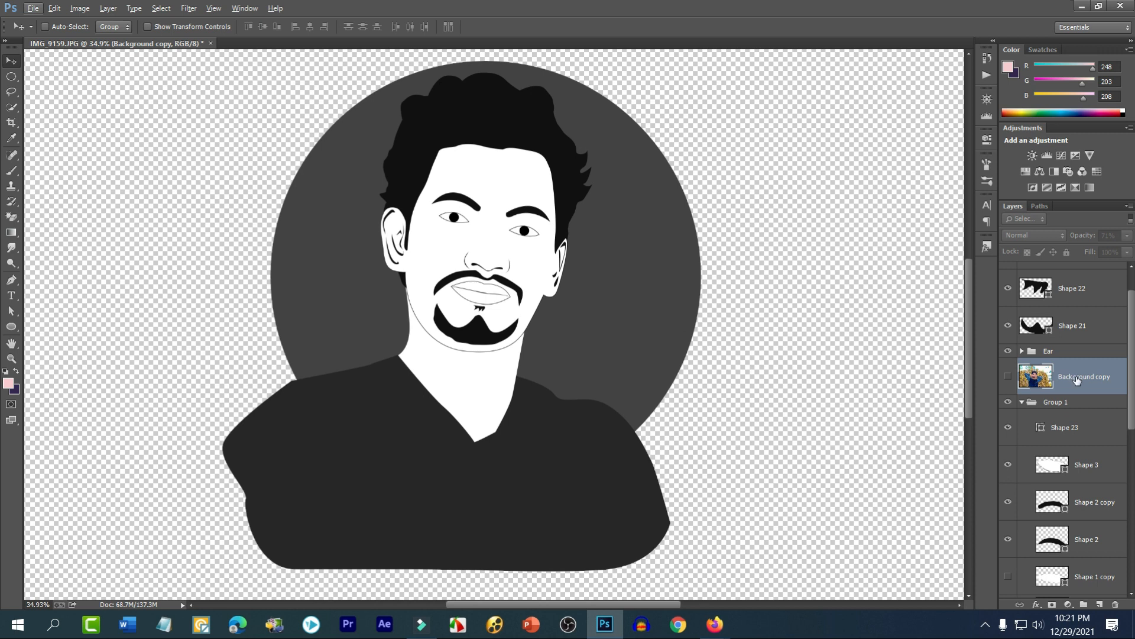
{"action": "scroll", "coordinate": [1077, 380], "scroll_direction": "down", "scroll_amount": 1}
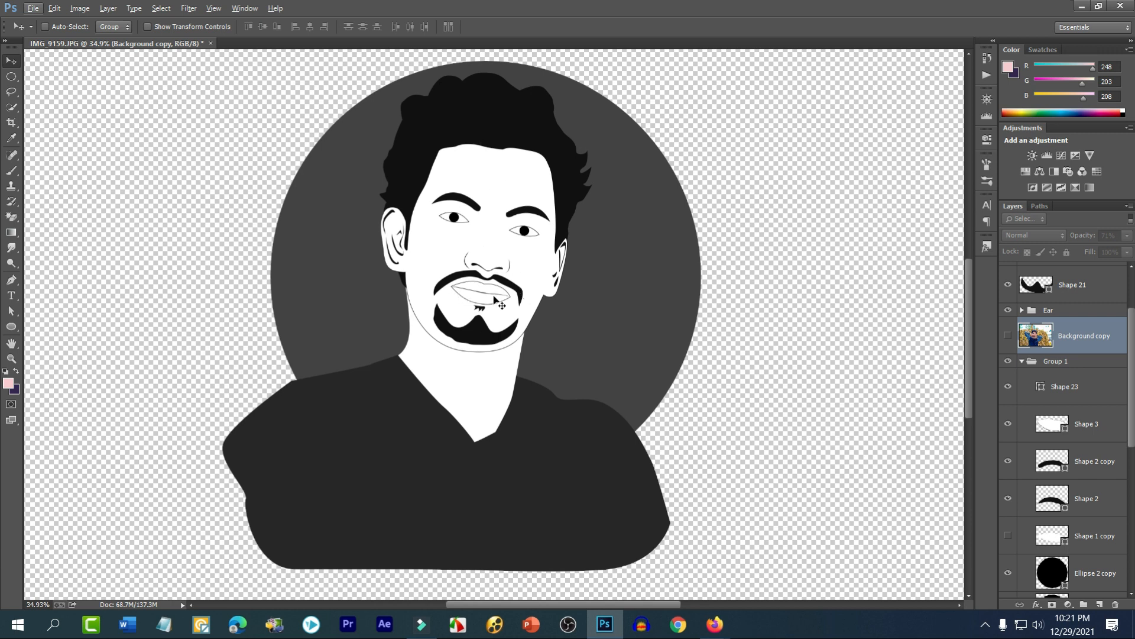
{"action": "key", "text": "alt"}
{"action": "scroll", "coordinate": [537, 230], "scroll_direction": "up", "scroll_amount": 2}
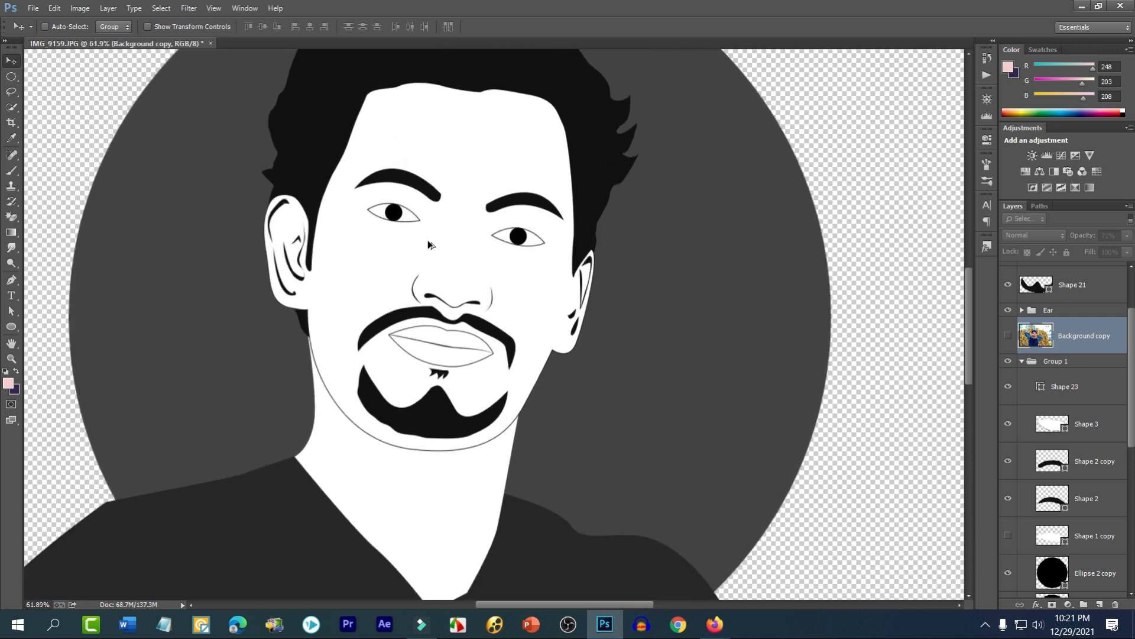
{"action": "scroll", "coordinate": [609, 347], "scroll_direction": "up", "scroll_amount": 1}
{"action": "scroll", "coordinate": [1090, 509], "scroll_direction": "down", "scroll_amount": 5}
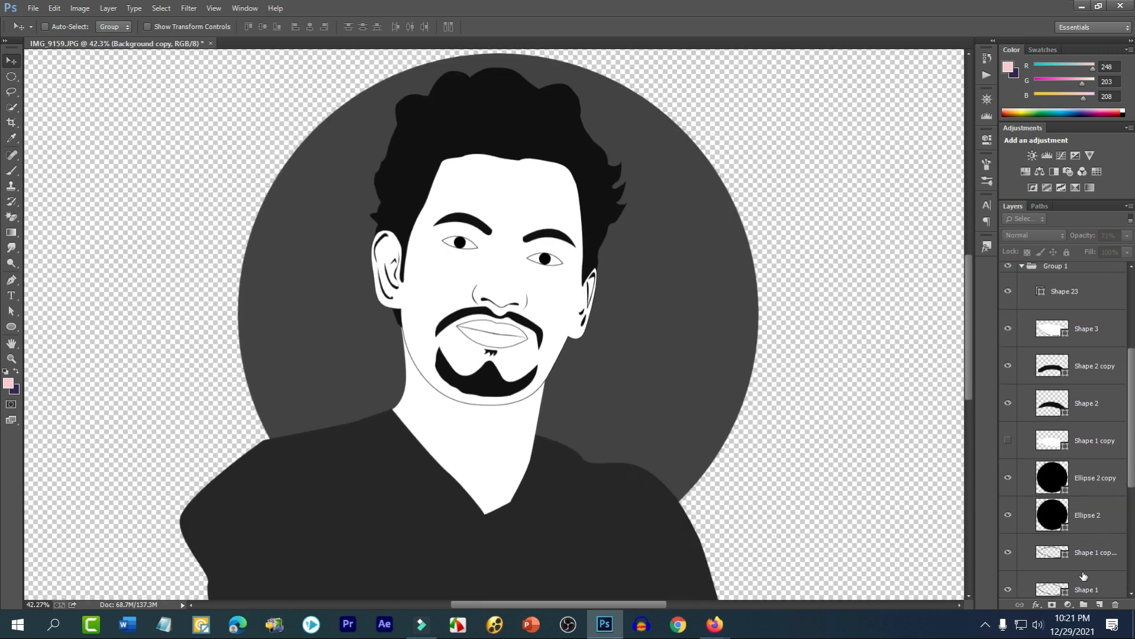
{"action": "left_click", "coordinate": [1097, 556]}
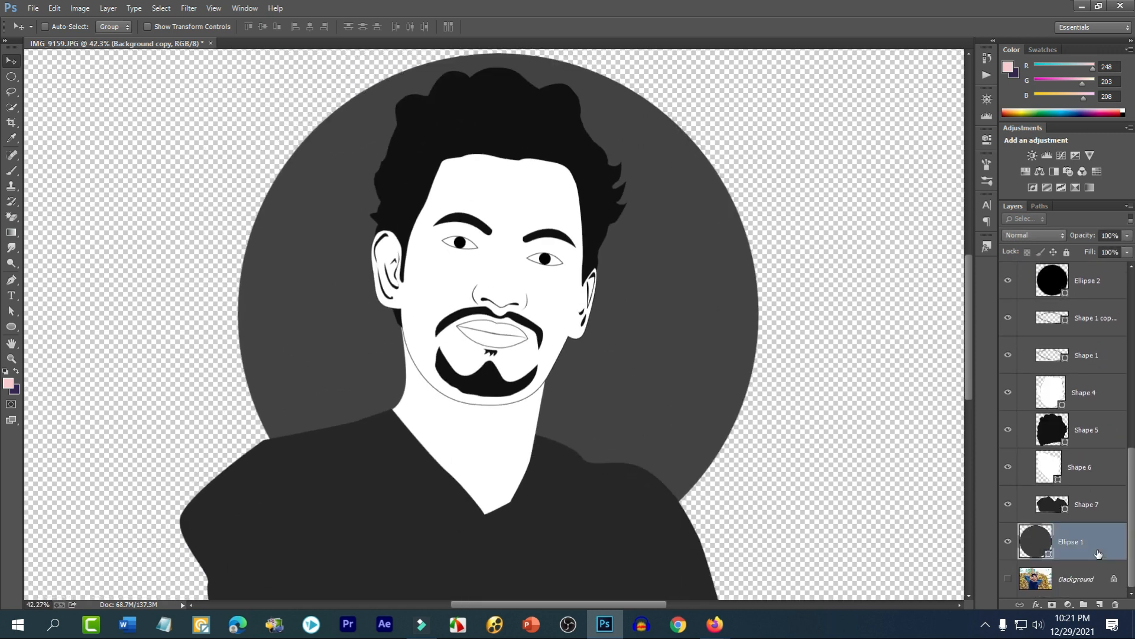
{"action": "scroll", "coordinate": [1091, 473], "scroll_direction": "up", "scroll_amount": 5}
{"action": "scroll", "coordinate": [1087, 304], "scroll_direction": "up", "scroll_amount": 1}
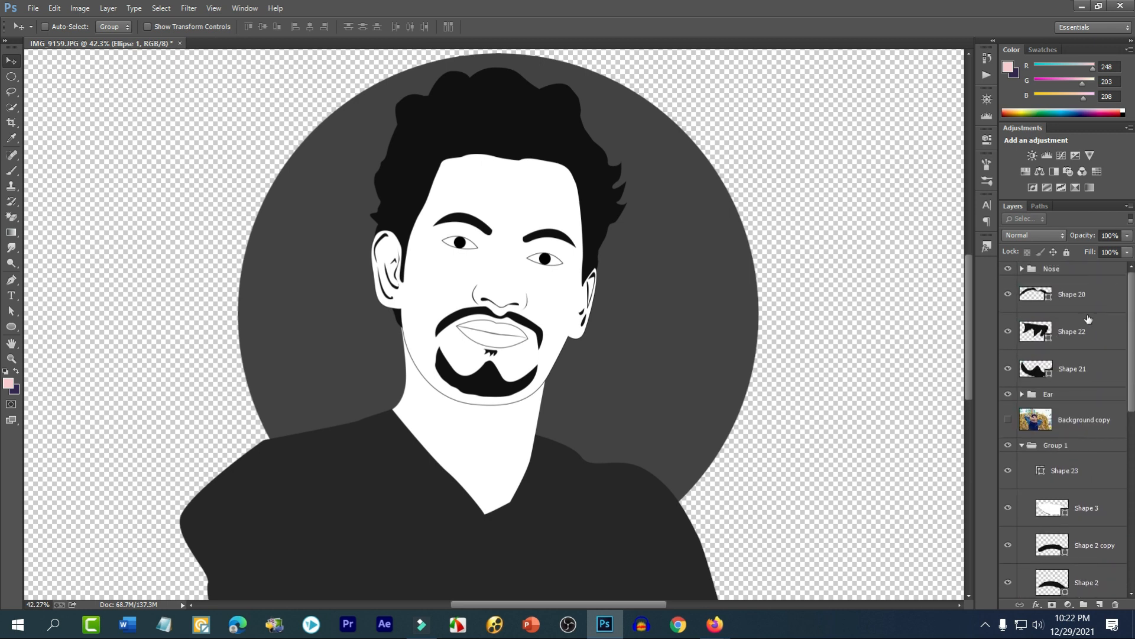
{"action": "left_click", "coordinate": [1079, 271], "text": "shift"}
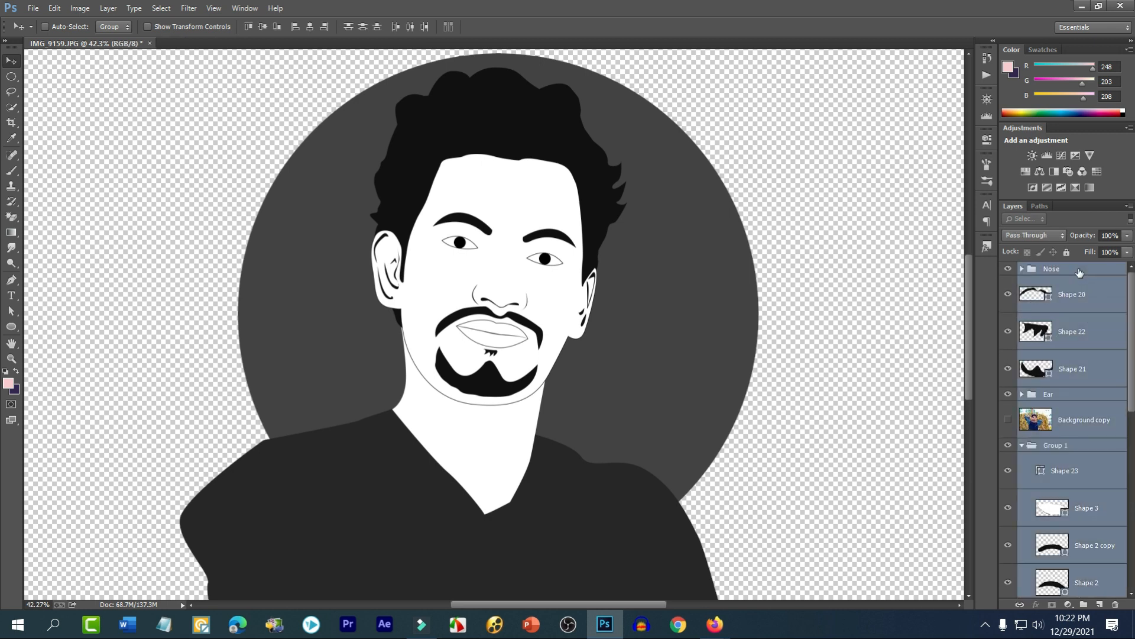
{"action": "key", "text": "ctrl+g"}
- Hide the new group, then show and select the Background photo layer
{"action": "left_click", "coordinate": [1007, 268]}
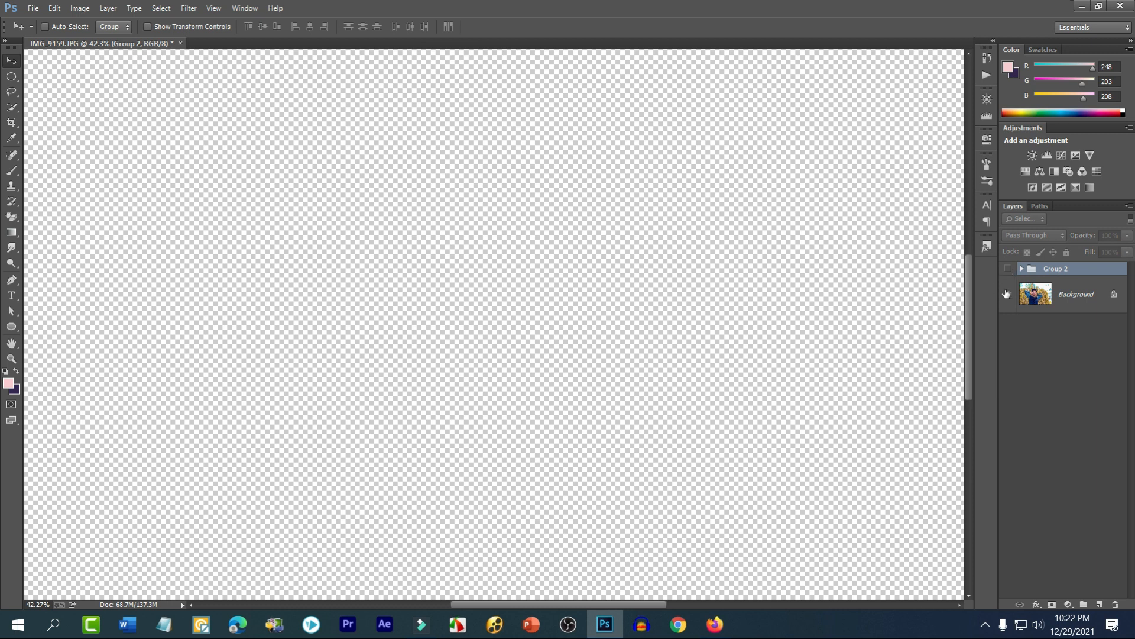
{"action": "left_click", "coordinate": [1007, 294]}
{"action": "left_click", "coordinate": [1064, 297]}
- Examine the mouth, eyes and eyebrows of the photo close up as reference for tracing
{"action": "scroll", "coordinate": [569, 358], "scroll_direction": "up", "scroll_amount": 3}
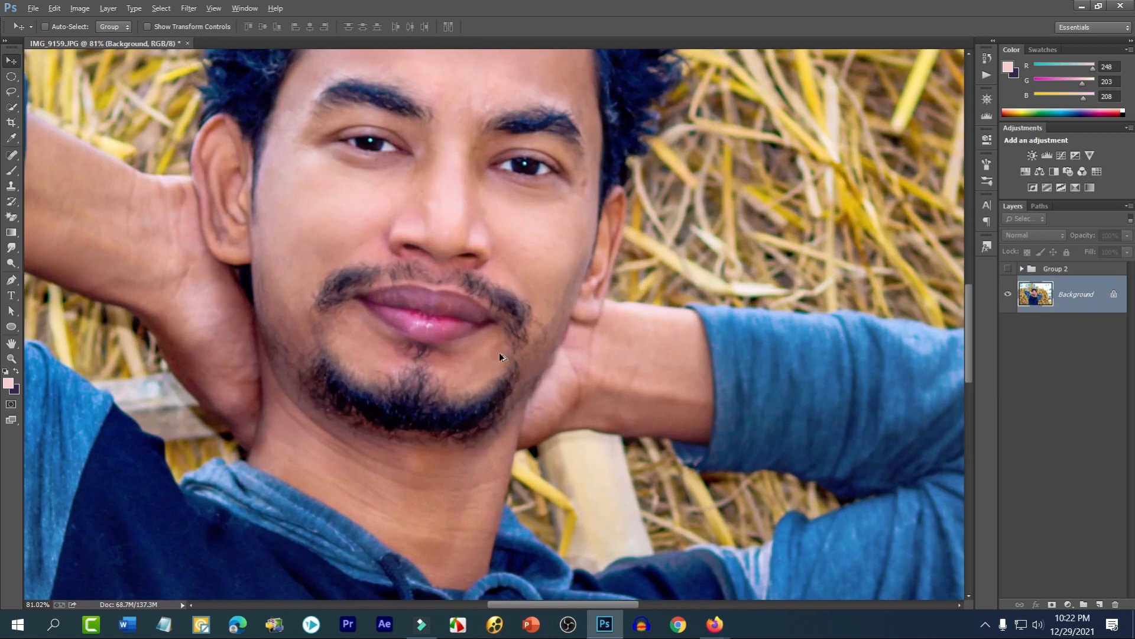
{"action": "scroll", "coordinate": [324, 281], "scroll_direction": "up", "scroll_amount": 3}
{"action": "scroll", "coordinate": [559, 298], "scroll_direction": "up", "scroll_amount": 2}
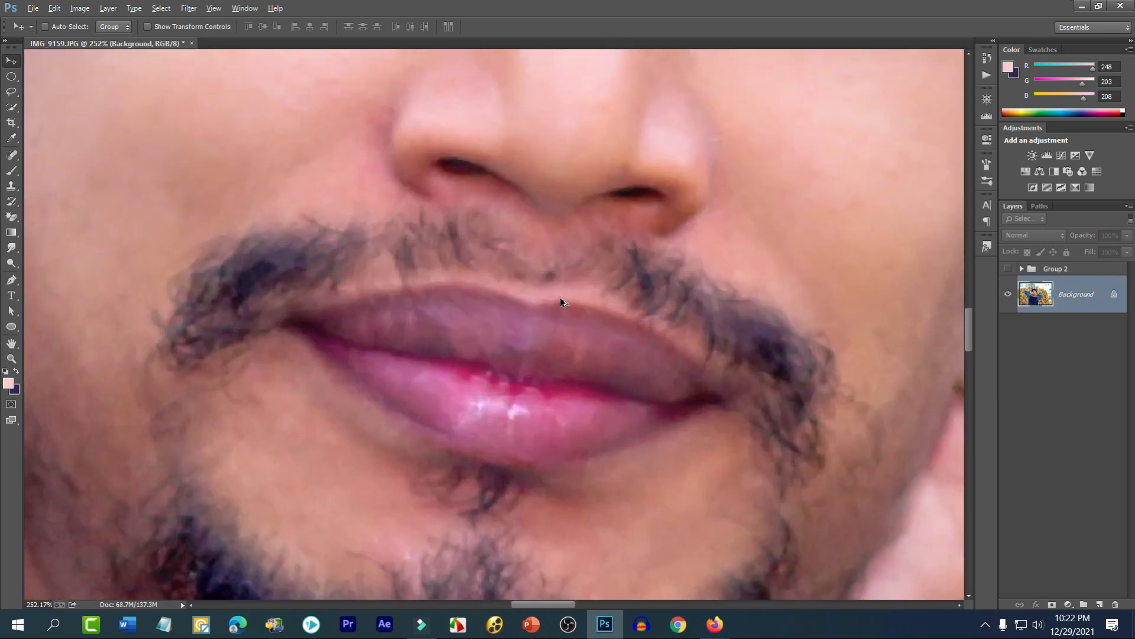
{"action": "scroll", "coordinate": [561, 300], "scroll_direction": "up", "scroll_amount": 2}
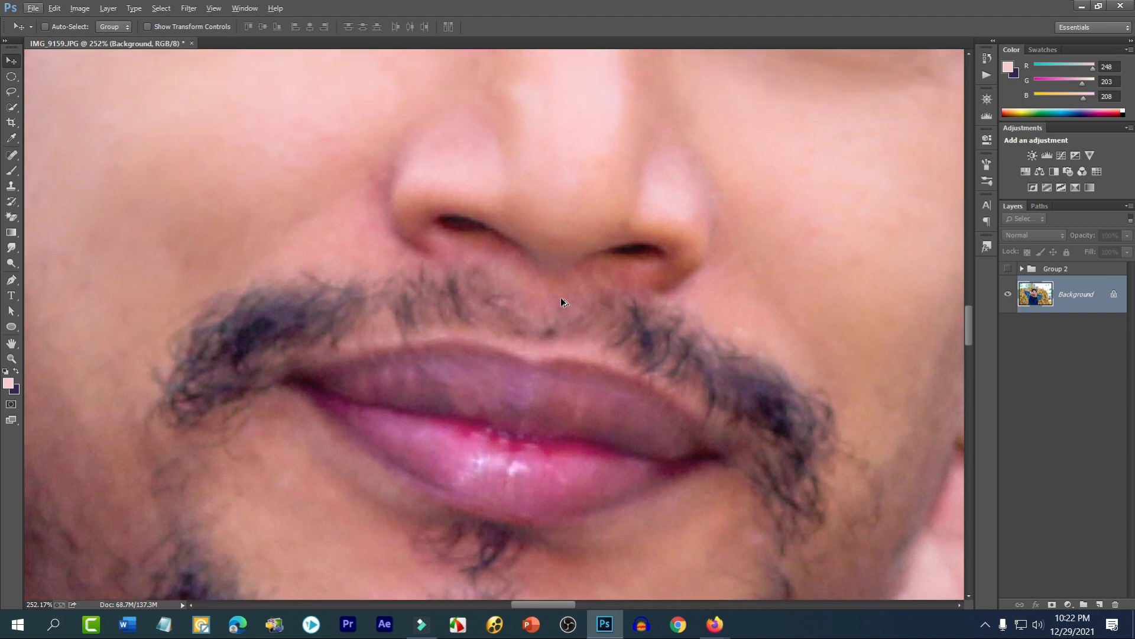
{"action": "scroll", "coordinate": [561, 297], "scroll_direction": "down", "scroll_amount": 5}
{"action": "scroll", "coordinate": [535, 140], "scroll_direction": "up", "scroll_amount": 4}
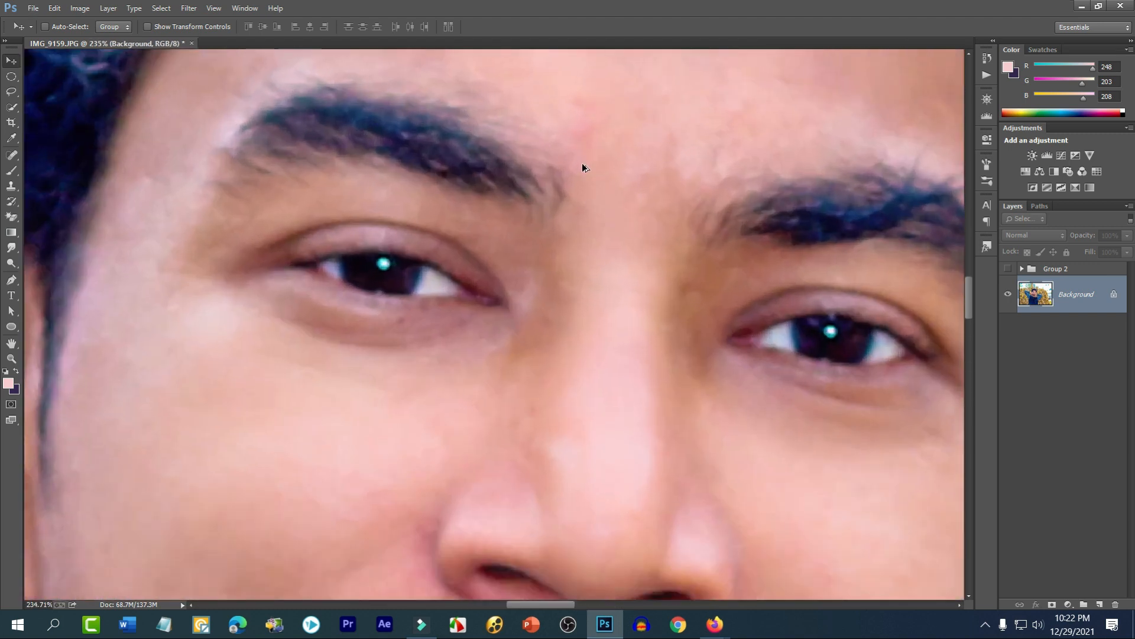
{"action": "scroll", "coordinate": [314, 201], "scroll_direction": "up", "scroll_amount": 3}
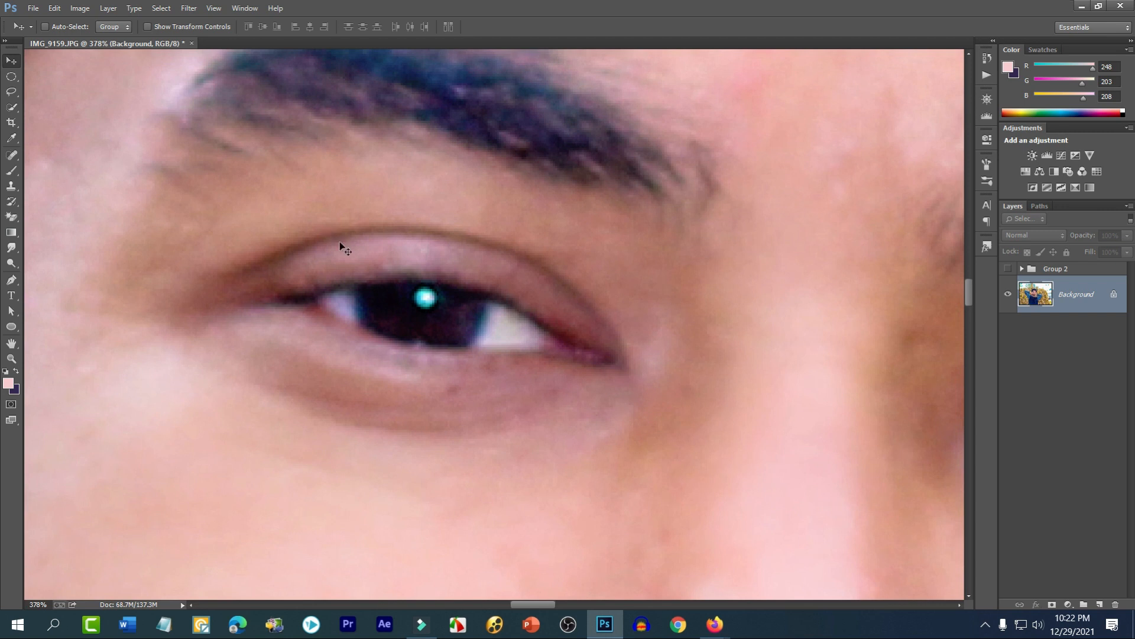
{"action": "scroll", "coordinate": [345, 248], "scroll_direction": "up", "scroll_amount": 2}
{"action": "scroll", "coordinate": [525, 404], "scroll_direction": "up", "scroll_amount": 1}
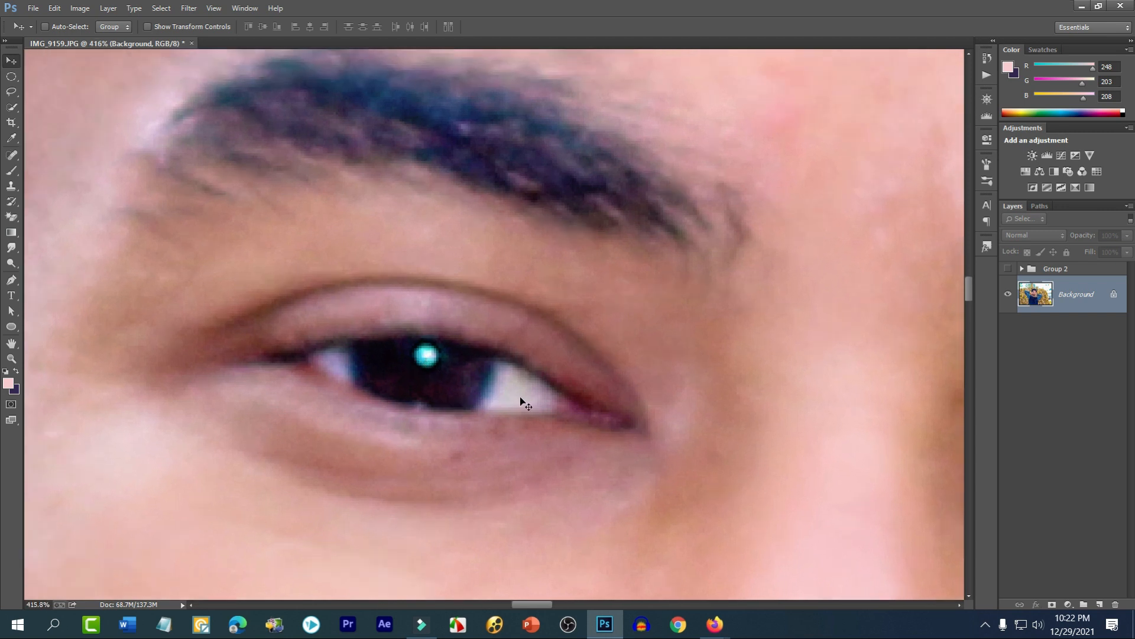
{"action": "scroll", "coordinate": [529, 397], "scroll_direction": "down", "scroll_amount": 2}
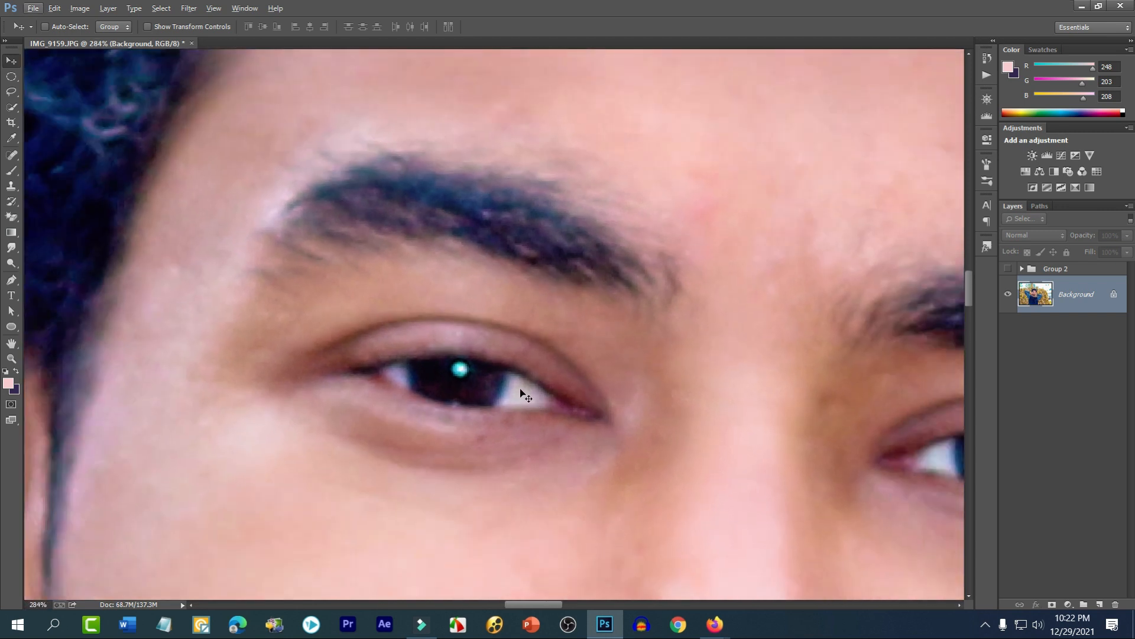
- Trace the eye opening on the photo's left with the Pen tool as a closed, unfilled shape about 117 by 52 px
{"action": "left_click", "coordinate": [11, 280]}
{"action": "scroll", "coordinate": [502, 409], "scroll_direction": "up", "scroll_amount": 1}
{"action": "scroll", "coordinate": [502, 410], "scroll_direction": "up", "scroll_amount": 2}
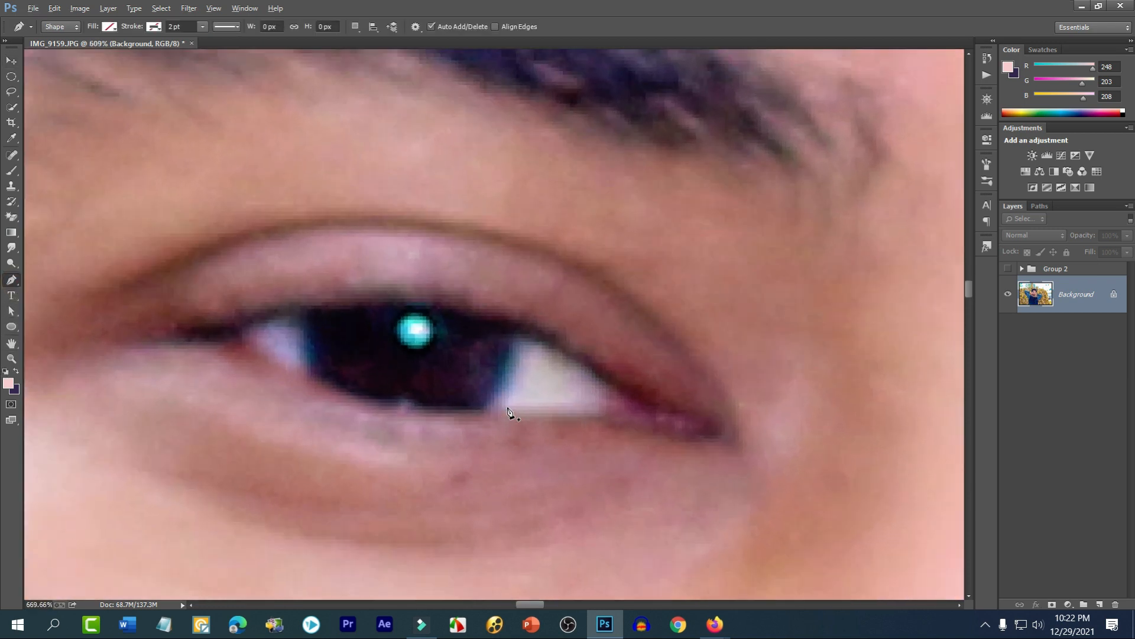
{"action": "scroll", "coordinate": [509, 410], "scroll_direction": "up", "scroll_amount": 2}
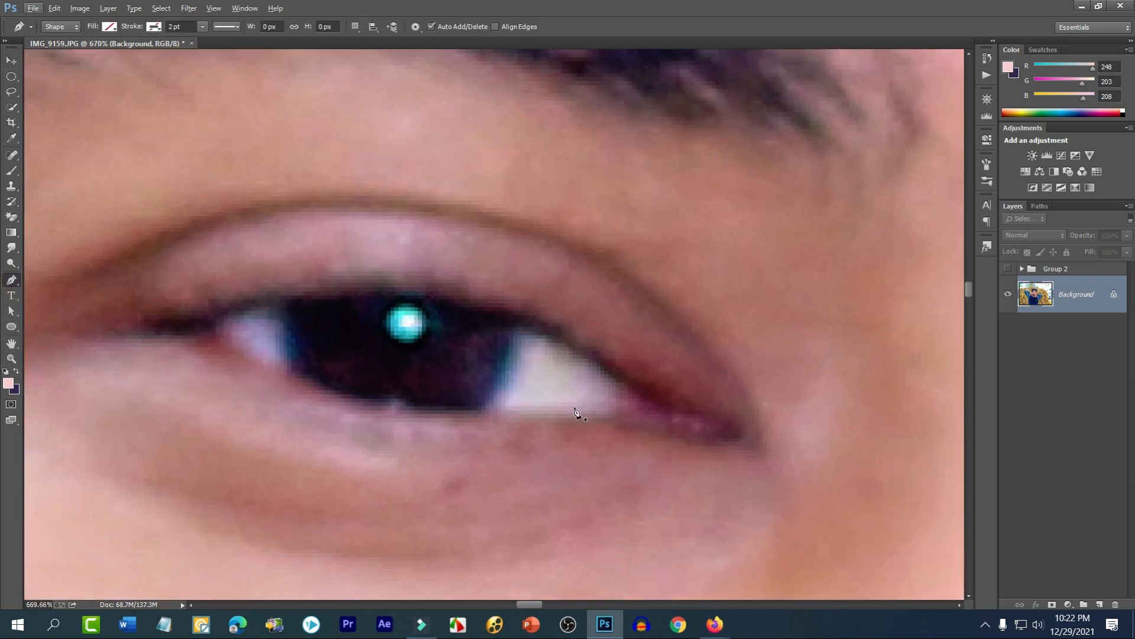
{"action": "left_click", "coordinate": [665, 406]}
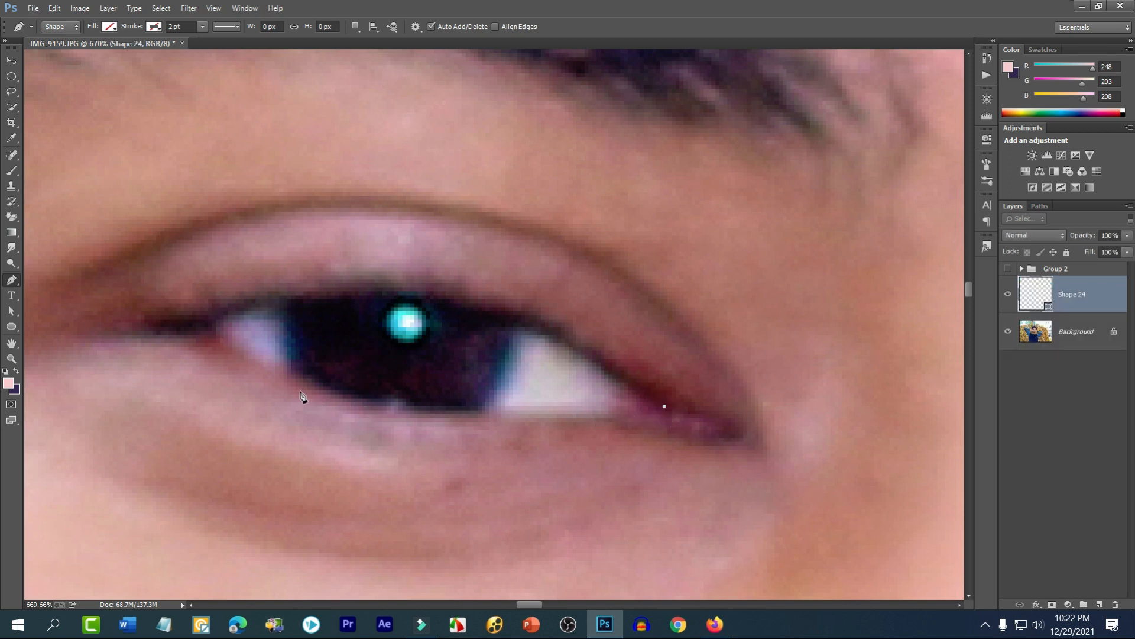
{"action": "left_click_drag", "start_coordinate": [201, 327], "coordinate": [37, 191]}
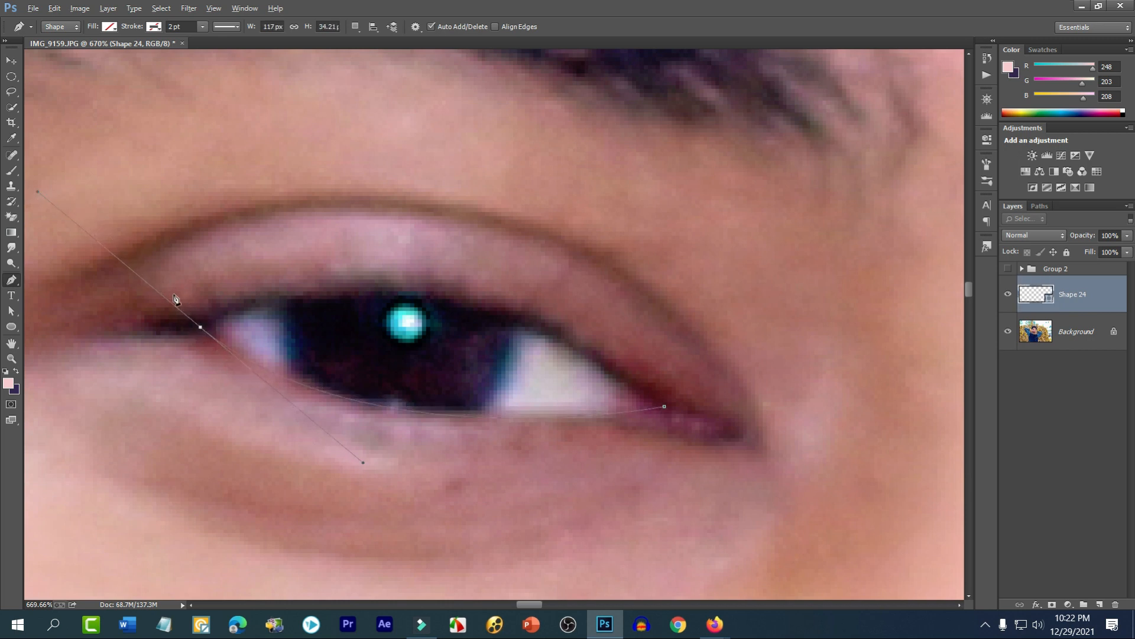
{"action": "left_click", "coordinate": [200, 326]}
{"action": "left_click_drag", "start_coordinate": [486, 308], "coordinate": [661, 359]}
{"action": "left_click", "coordinate": [665, 407]}
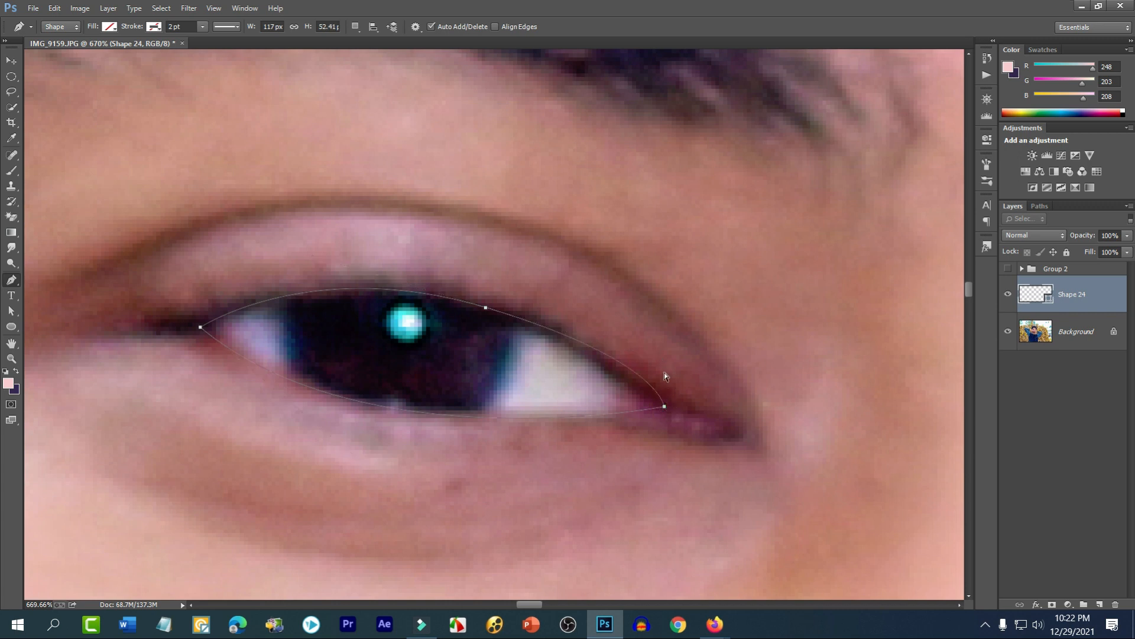
- Shorten the right curve handle of the upper-lid anchor to fit the eye outline to the eyelid edge
{"action": "left_click", "coordinate": [483, 308], "text": "ctrl"}
{"action": "left_click_drag", "start_coordinate": [661, 360], "coordinate": [610, 339]}
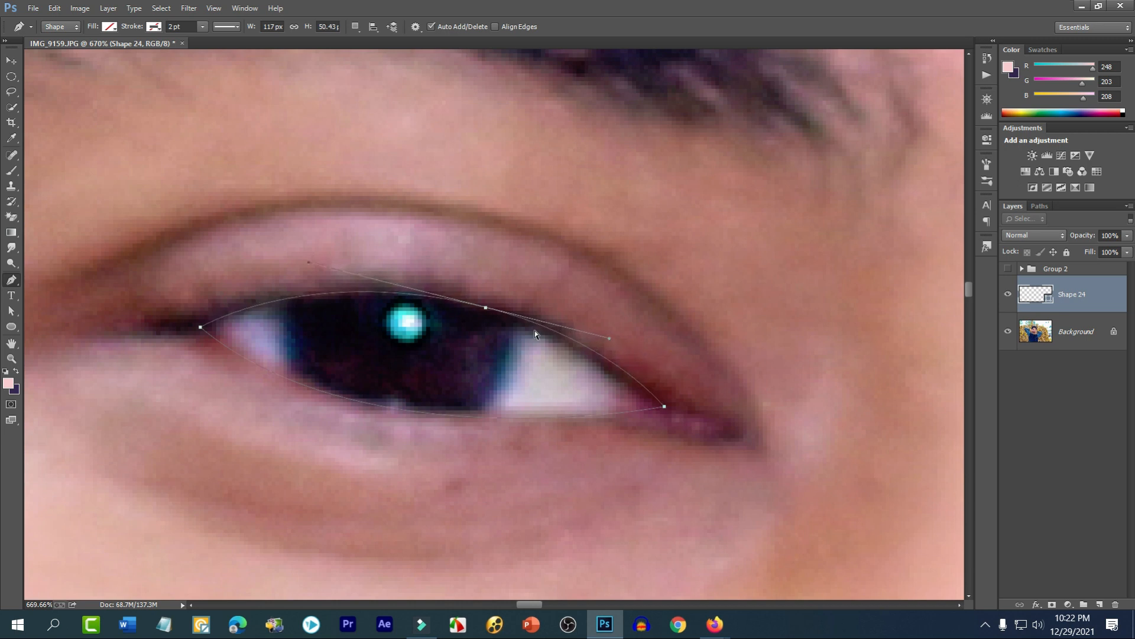
{"action": "left_click_drag", "start_coordinate": [487, 307], "coordinate": [481, 309]}
{"action": "key", "text": "ctrl+z"}
{"action": "left_click", "coordinate": [482, 308], "text": "ctrl"}
{"action": "left_click", "coordinate": [483, 307], "text": "ctrl"}
{"action": "mouse_move", "coordinate": [482, 306]}
{"action": "left_mouse_down"}
{"action": "mouse_move", "coordinate": [469, 301]}
{"action": "mouse_move", "coordinate": [486, 308]}
{"action": "left_mouse_up"}
{"action": "key", "text": "ctrl+z"}
- Shift the upper-lid anchor of the eye outline slightly left with the Direct Selection tool, and undo the surplus movement
{"action": "left_click", "coordinate": [11, 310]}
{"action": "left_click", "coordinate": [486, 308]}
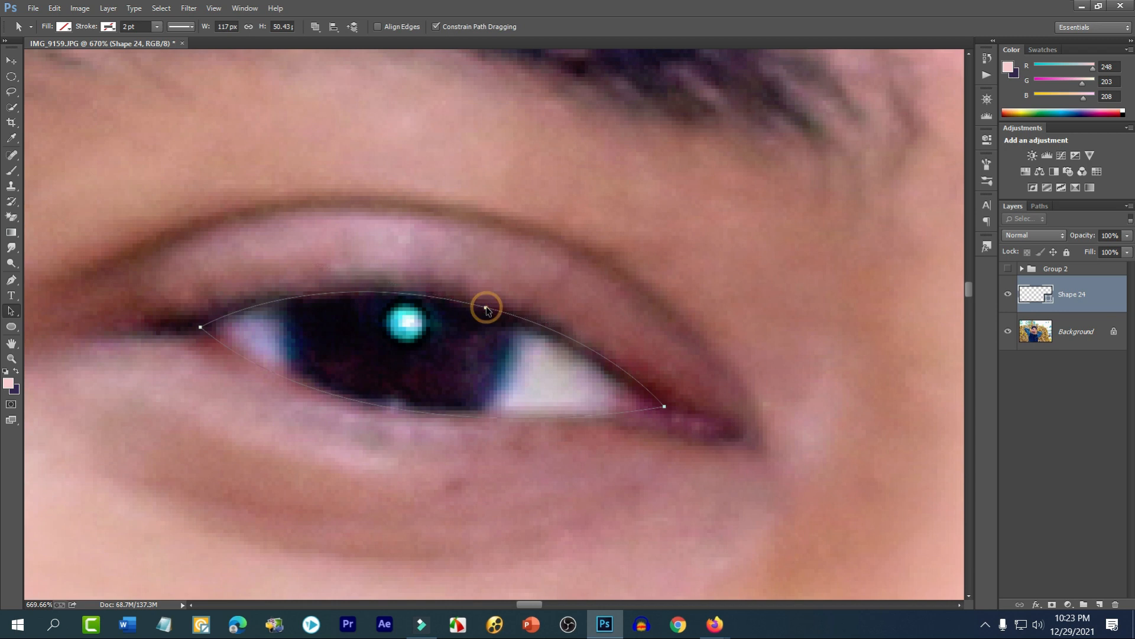
{"action": "left_click", "coordinate": [482, 307]}
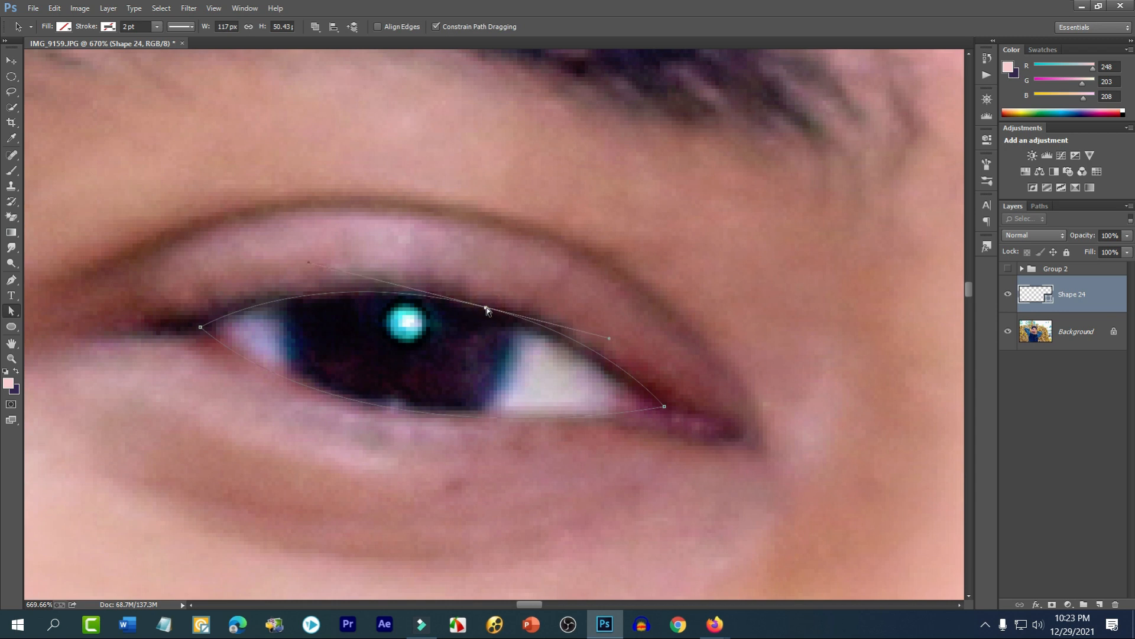
{"action": "left_click_drag", "start_coordinate": [481, 308], "coordinate": [483, 307]}
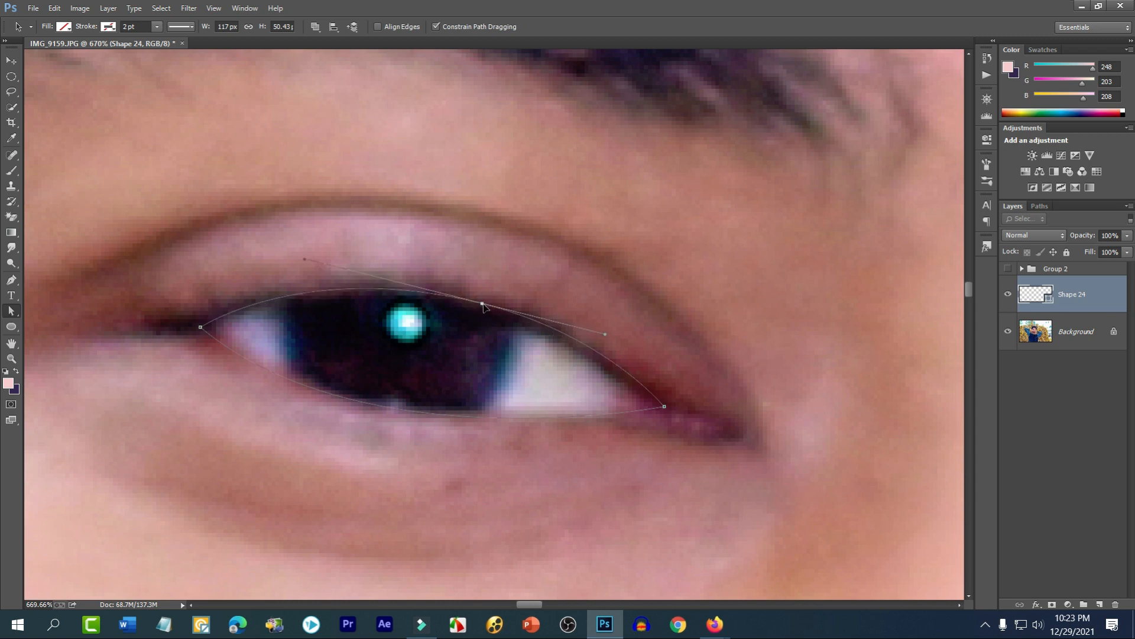
{"action": "key", "text": "ctrl+z"}
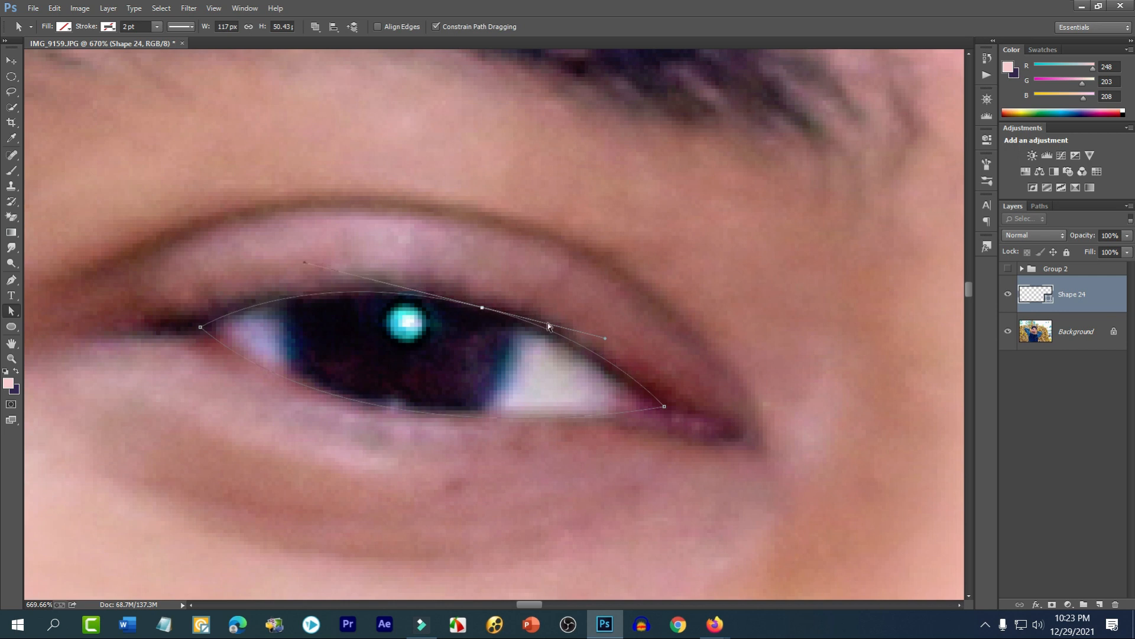
- Move both corner anchors of the eye outline outward until it is about 121 px wide, and fill the shape white
{"action": "left_click_drag", "start_coordinate": [665, 407], "coordinate": [670, 411]}
{"action": "left_click_drag", "start_coordinate": [199, 329], "coordinate": [189, 327]}
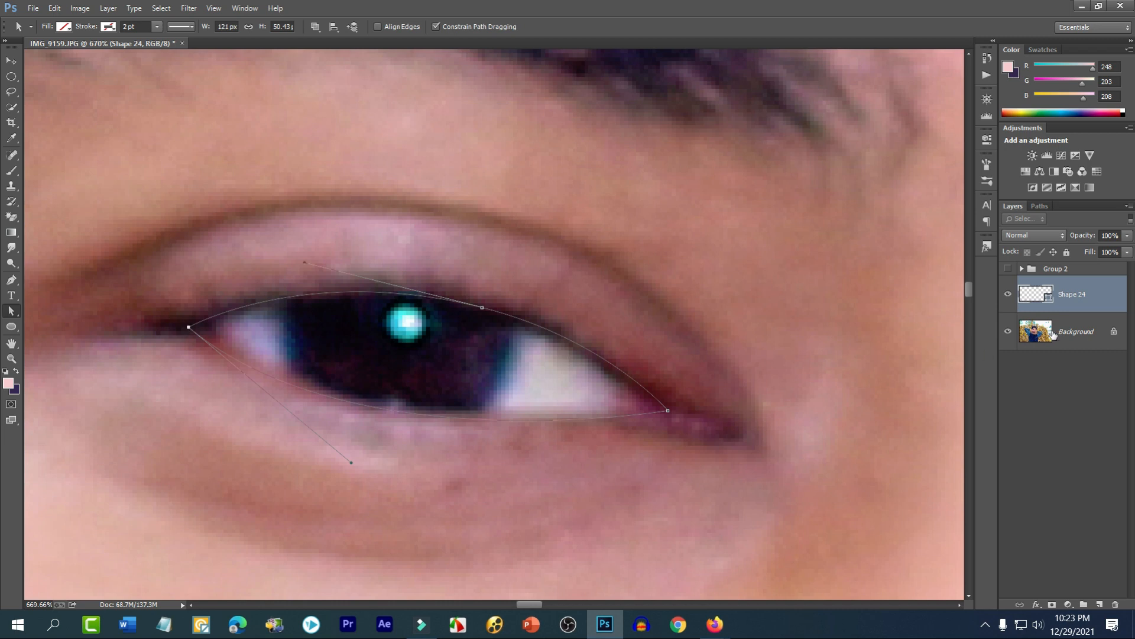
{"action": "left_click", "coordinate": [63, 26]}
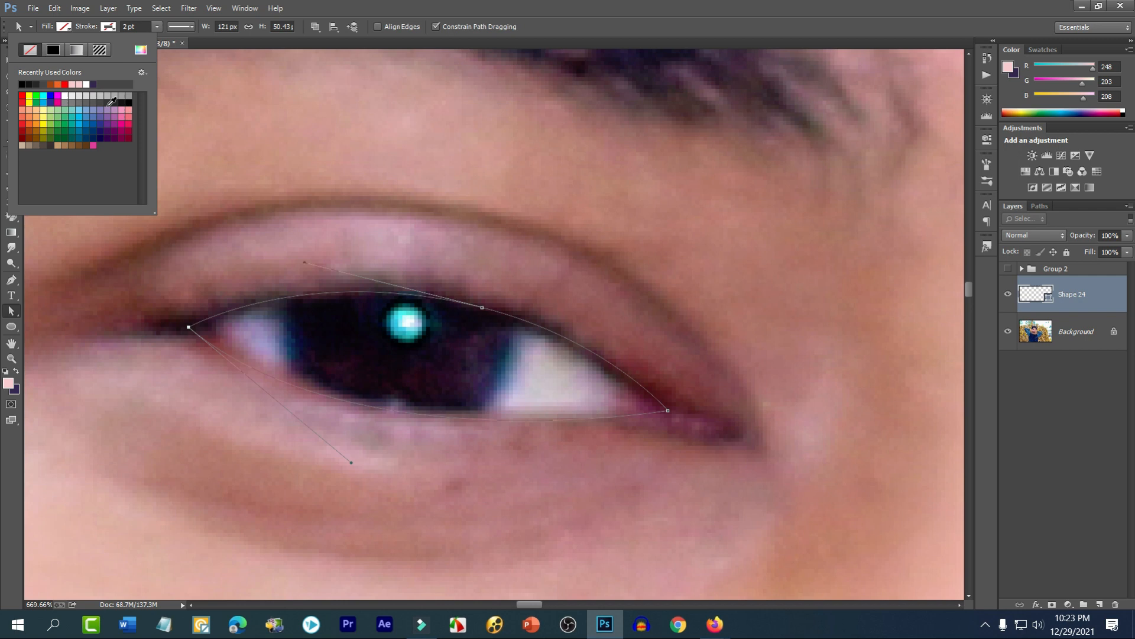
{"action": "left_click", "coordinate": [65, 95]}
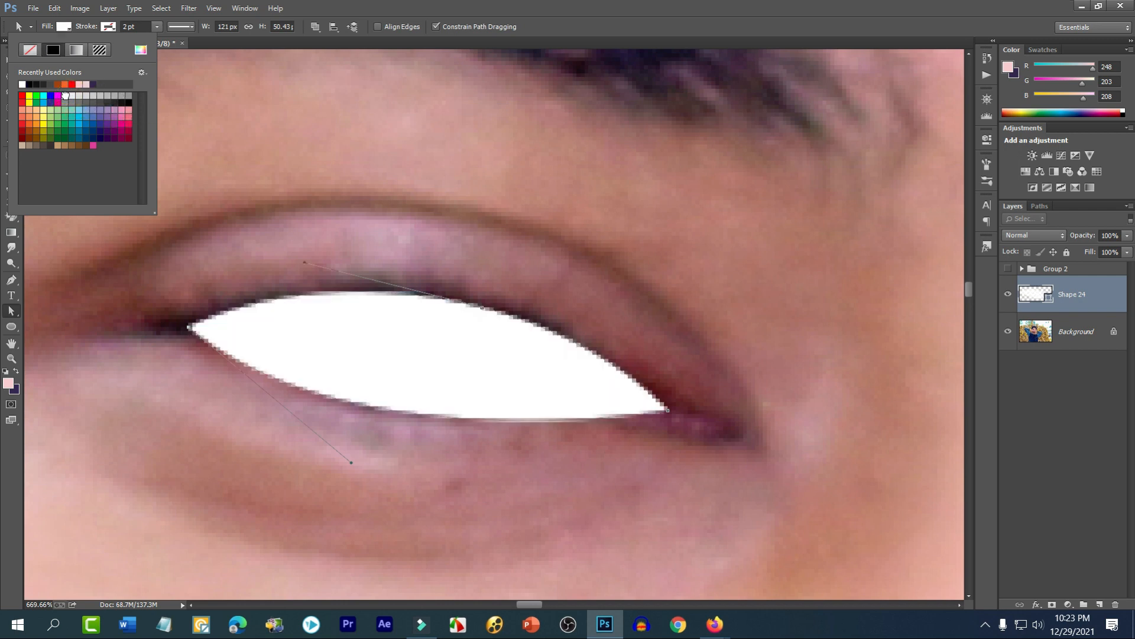
- Hide the white eye shape, draw a circle about 49 px across with the Ellipse tool, and move it over the iris
{"action": "left_click", "coordinate": [1008, 300]}
{"action": "left_click", "coordinate": [1008, 300]}
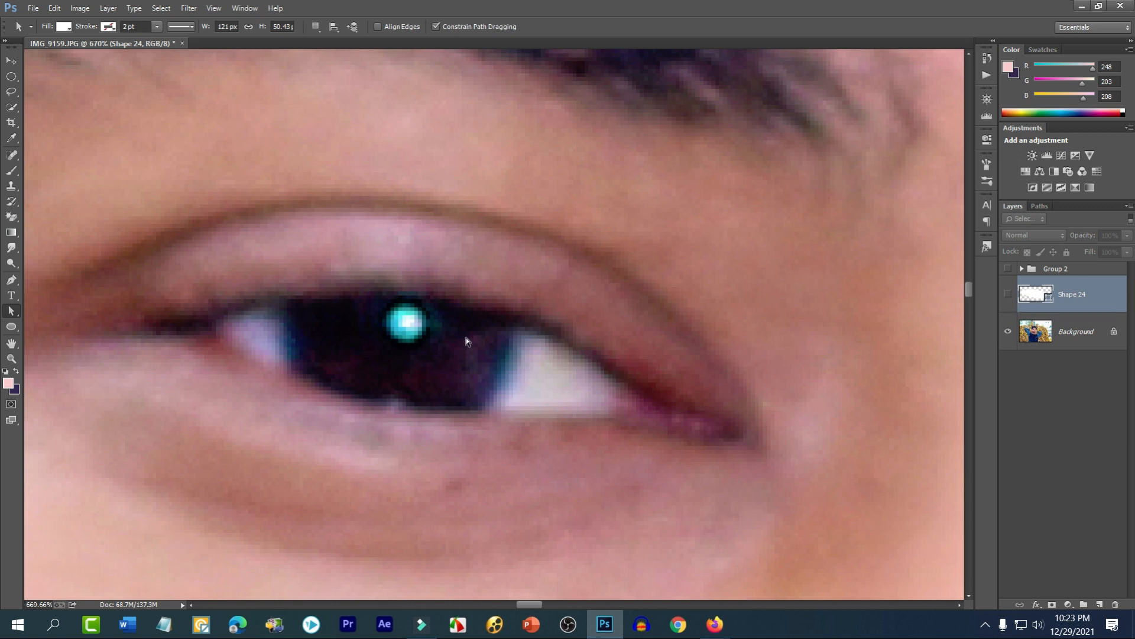
{"action": "left_click", "coordinate": [11, 327]}
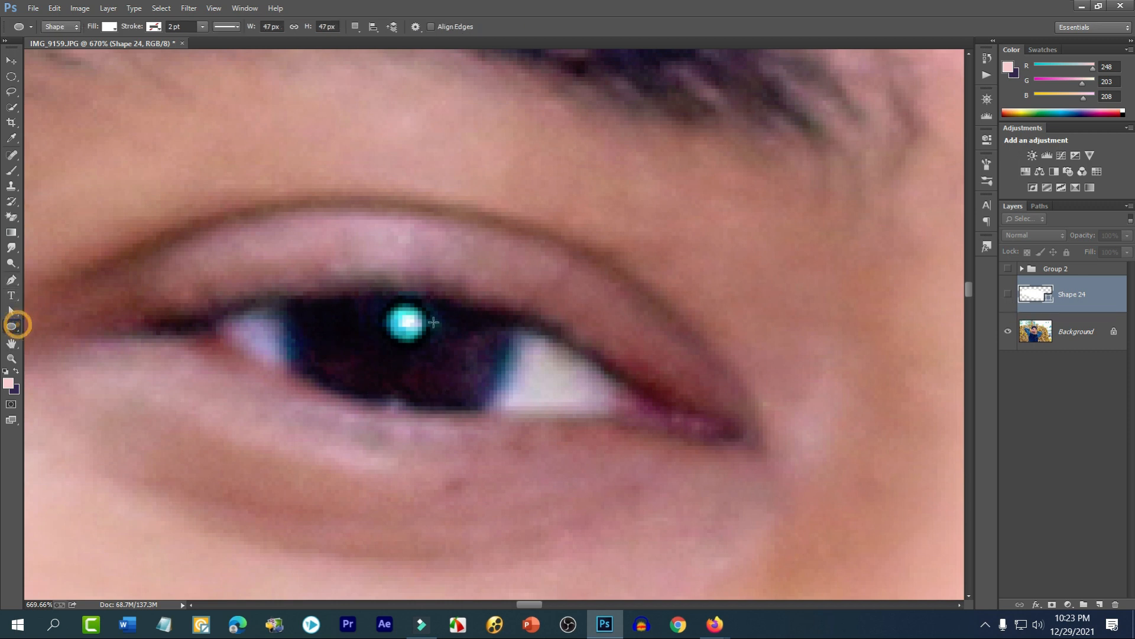
{"action": "left_click_drag", "start_coordinate": [370, 249], "coordinate": [564, 514]}
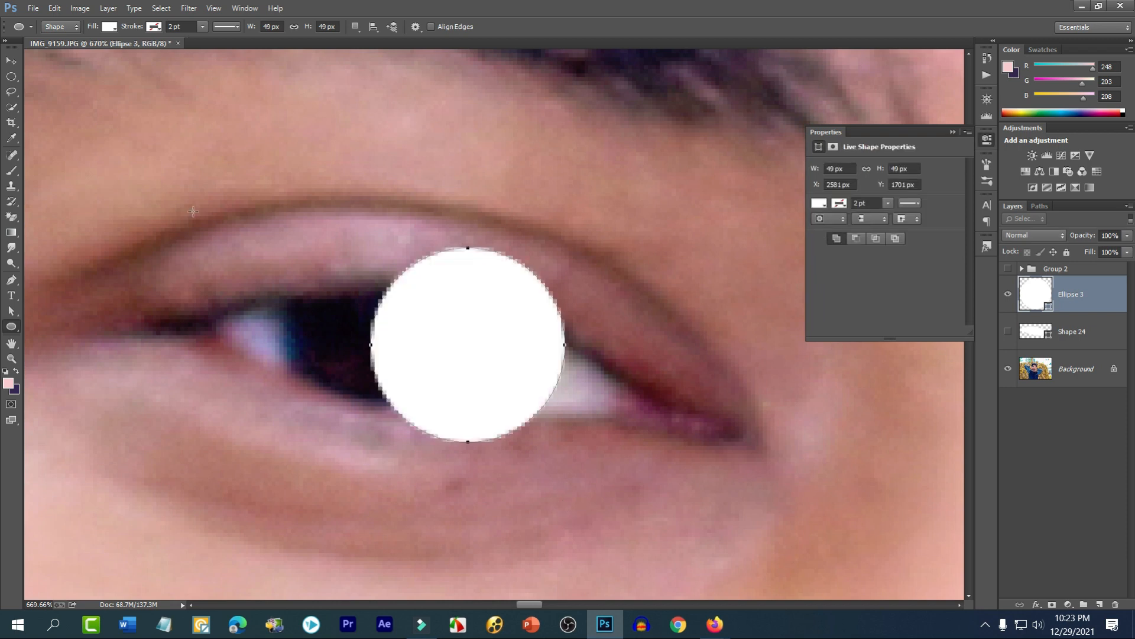
{"action": "left_click", "coordinate": [11, 60]}
{"action": "left_click_drag", "start_coordinate": [531, 352], "coordinate": [496, 385]}
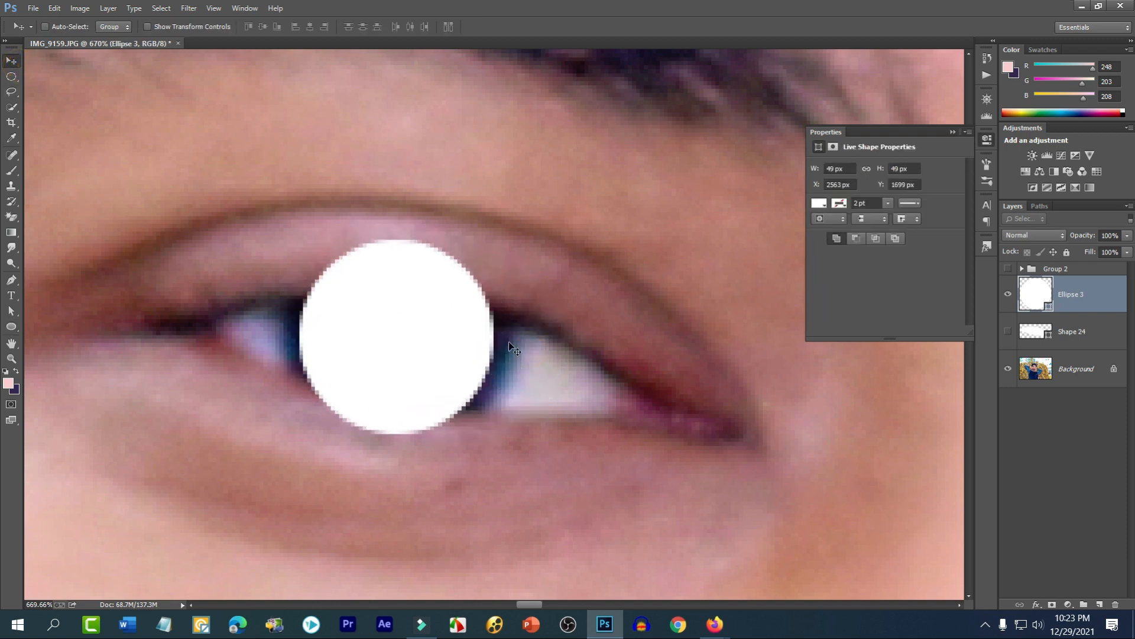
- Scale the iris circle proportionally to about 110%, making it 54 px across
{"action": "key", "text": "ctrl+t"}
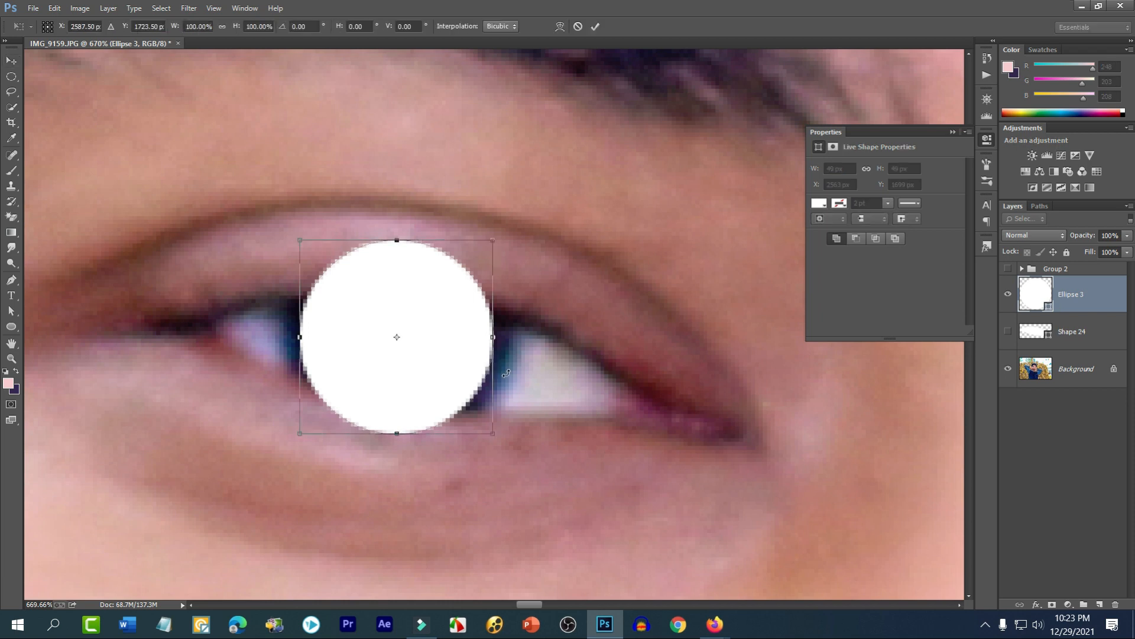
{"action": "left_click_drag", "start_coordinate": [494, 435], "coordinate": [503, 445]}
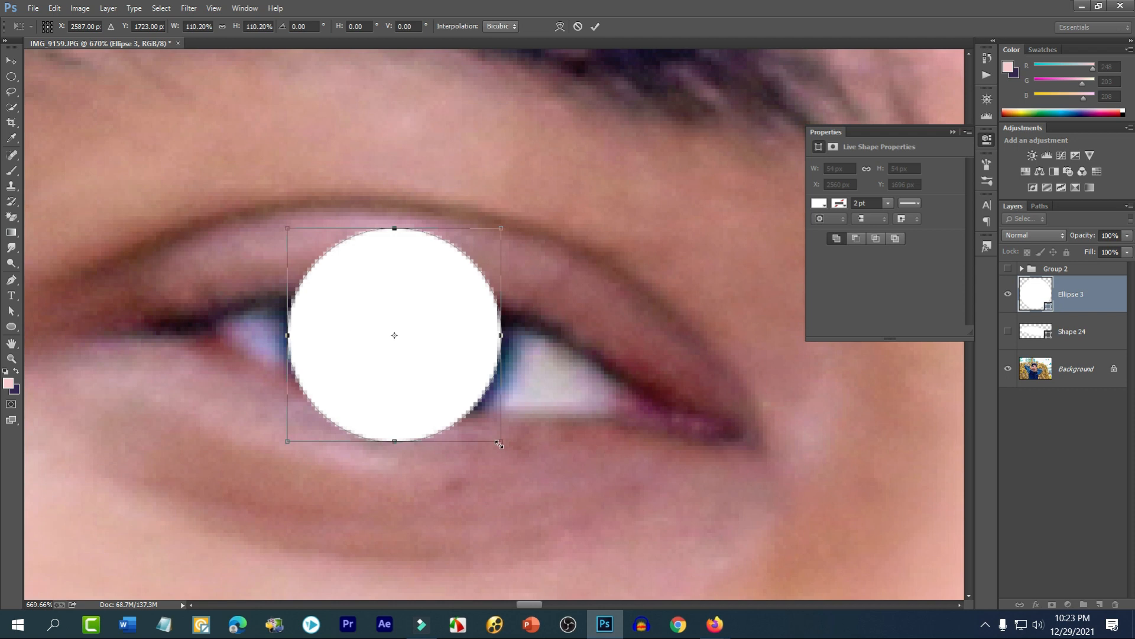
{"action": "key", "text": "Return"}
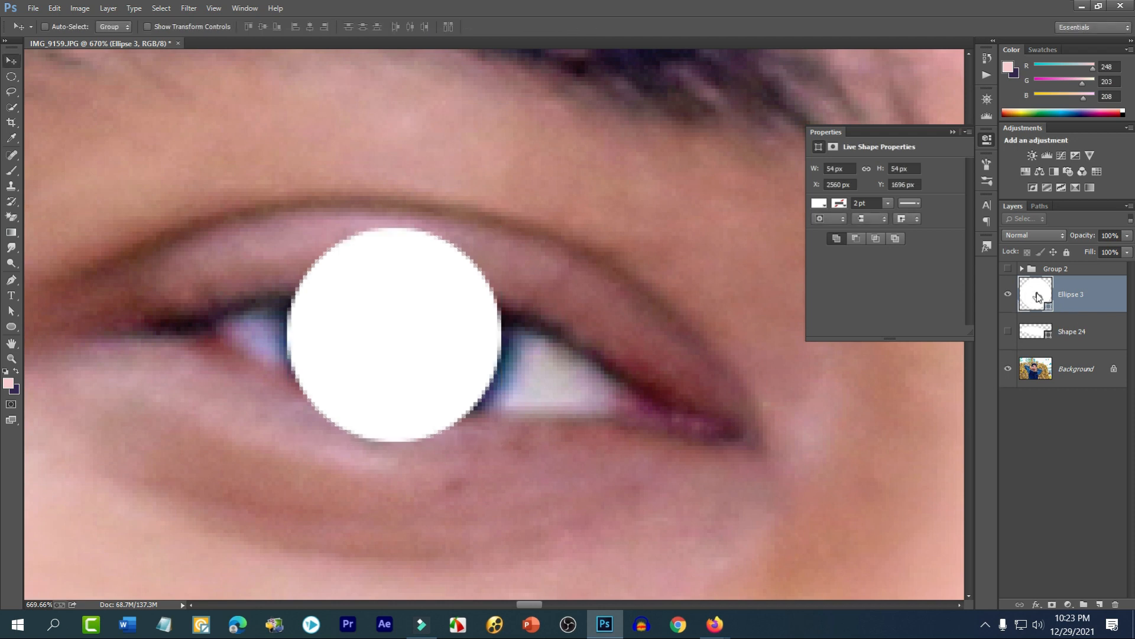
- Hide the iris circle and recolour it near-black #0c0c0c, starting from a colour sampled in the photo's iris
{"action": "double_click", "coordinate": [1038, 296]}
{"action": "left_click_drag", "start_coordinate": [864, 431], "coordinate": [773, 453]}
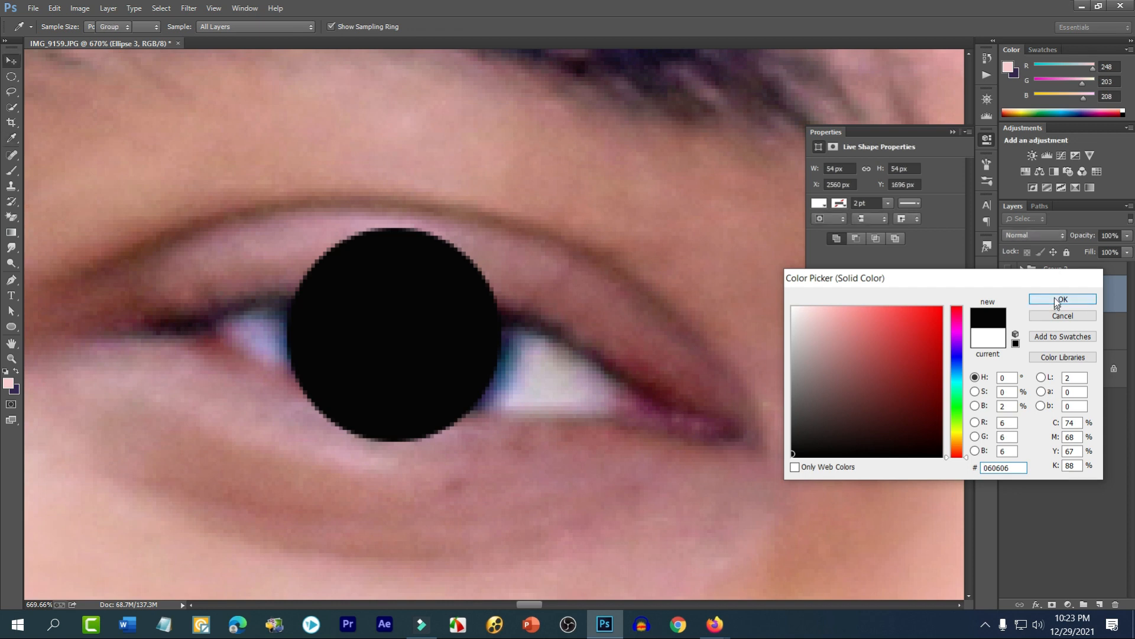
{"action": "left_click", "coordinate": [1059, 299]}
{"action": "left_click", "coordinate": [1007, 293]}
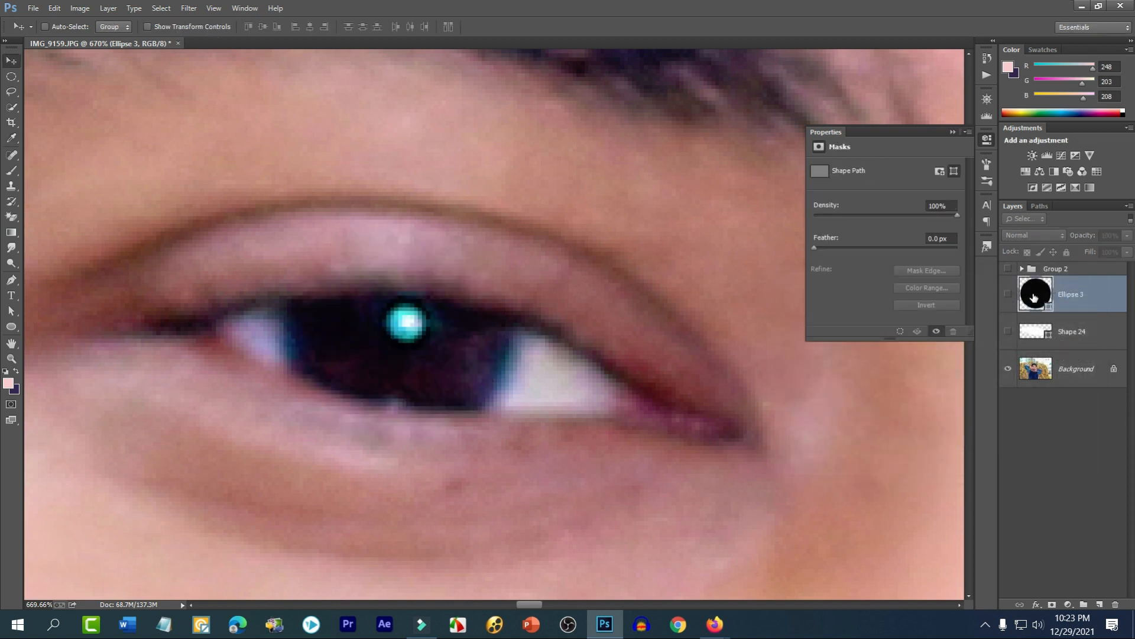
{"action": "double_click", "coordinate": [1035, 296]}
{"action": "left_click", "coordinate": [345, 339]}
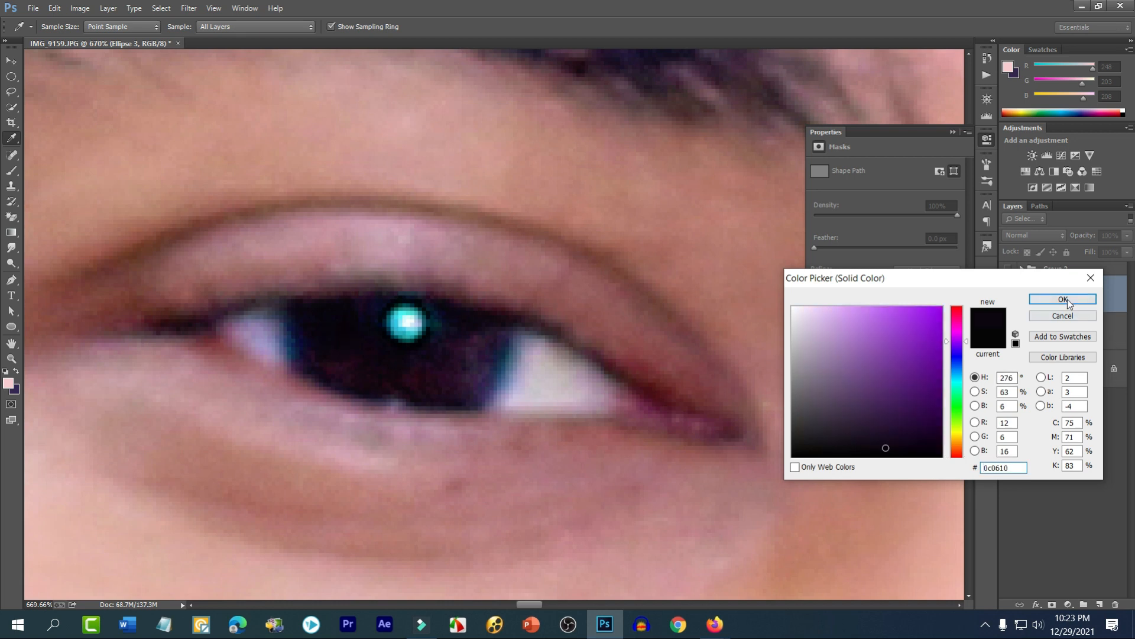
{"action": "left_click_drag", "start_coordinate": [828, 438], "coordinate": [763, 450]}
{"action": "left_click", "coordinate": [1064, 299]}
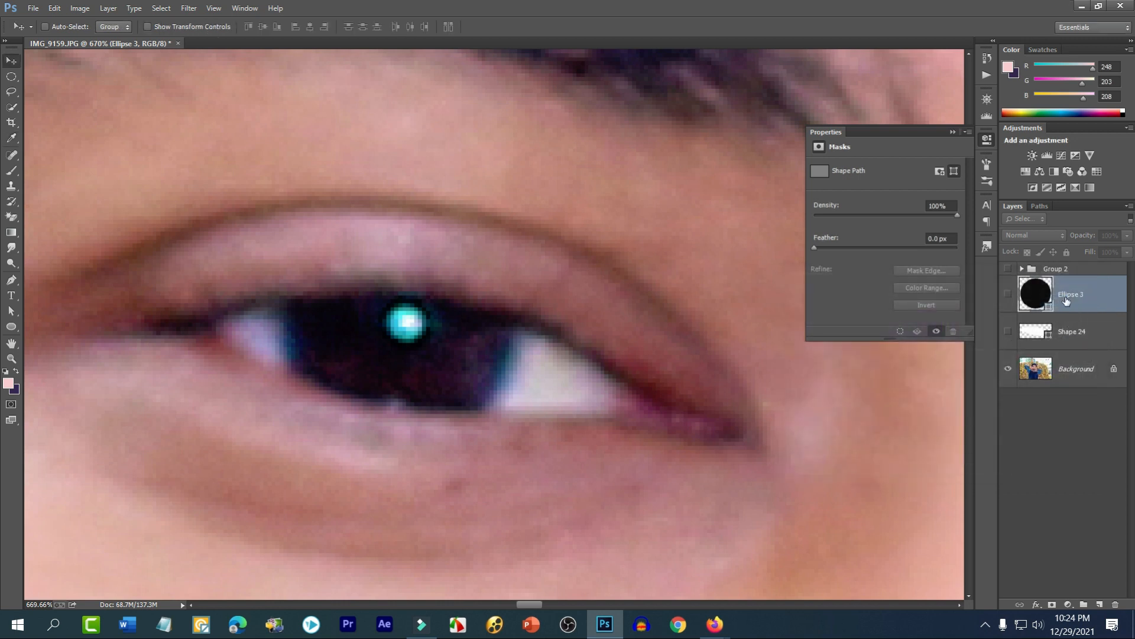
- Clip the iris circle to the white eye shape, show both layers, and nudge the circle slightly to fit the iris
{"action": "left_click_drag", "start_coordinate": [1081, 336], "coordinate": [1087, 310]}
{"action": "left_click", "coordinate": [1086, 309], "text": "alt"}
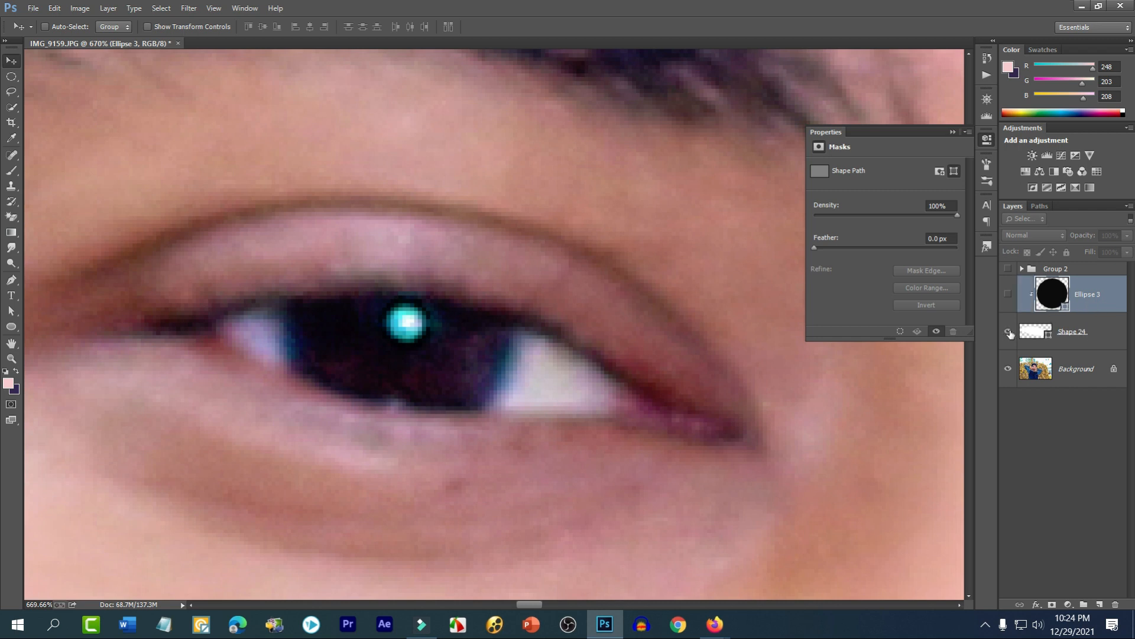
{"action": "left_click", "coordinate": [1009, 332]}
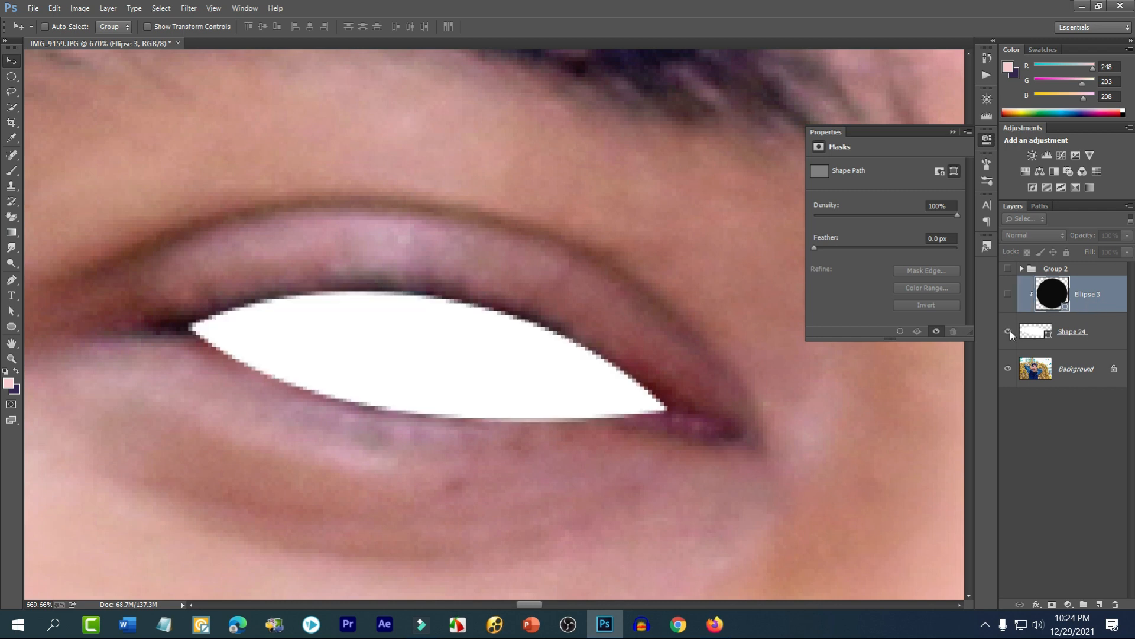
{"action": "left_click", "coordinate": [1009, 295]}
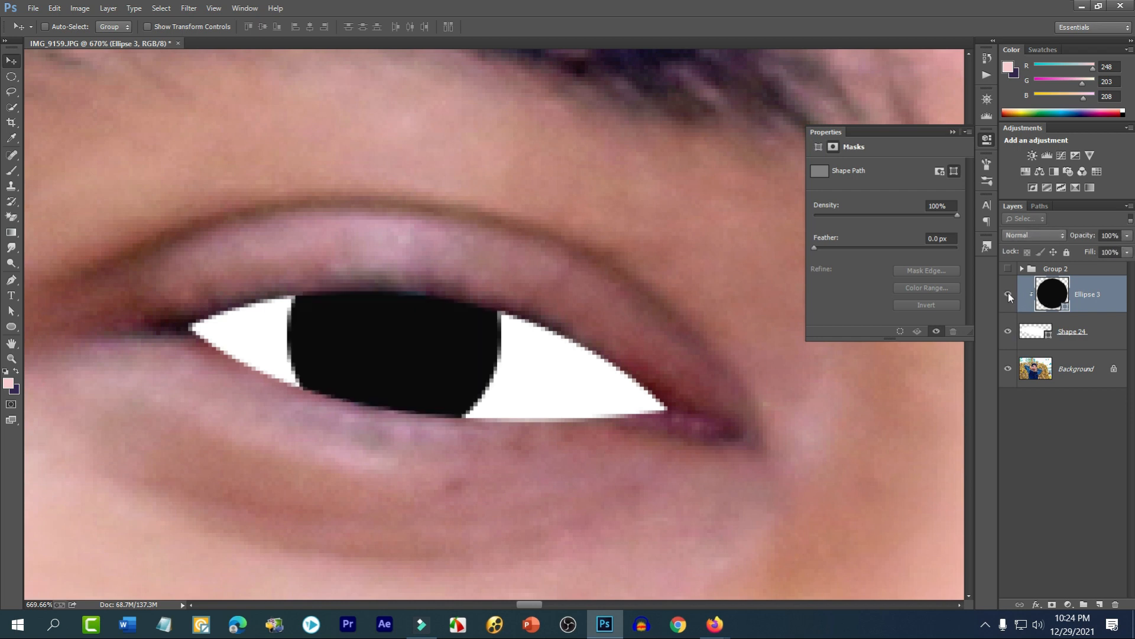
{"action": "left_click", "coordinate": [1099, 300]}
{"action": "left_click_drag", "start_coordinate": [456, 347], "coordinate": [448, 345]}
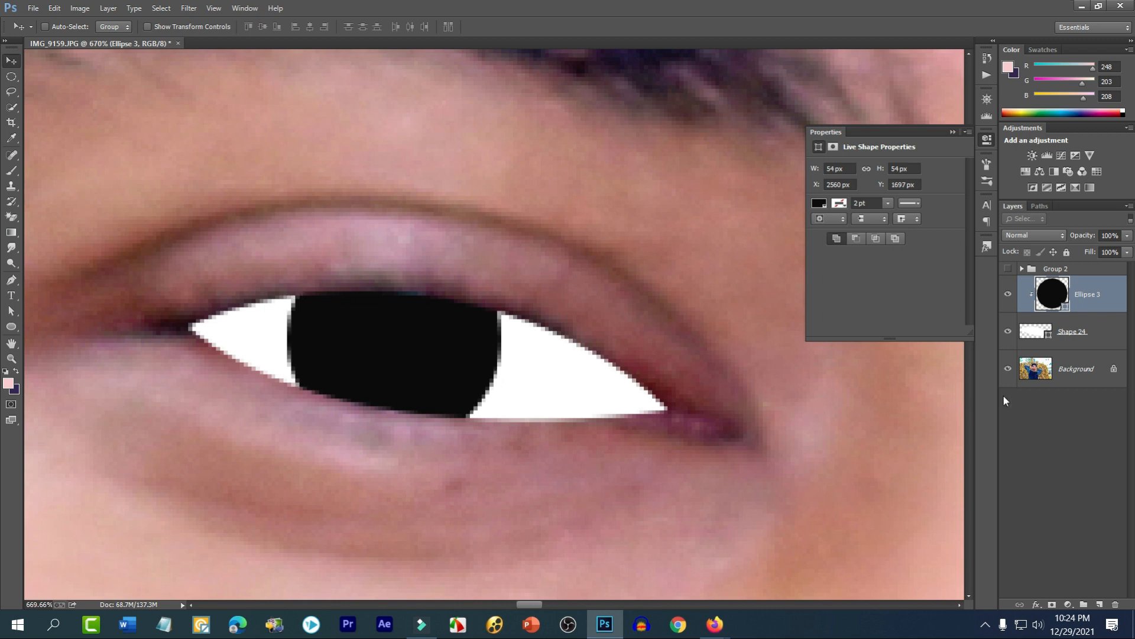
- Lower the opacity of the iris circle and white eye shape layers to 45%
{"action": "left_click", "coordinate": [1089, 333], "text": "shift"}
{"action": "left_click", "coordinate": [1128, 236]}
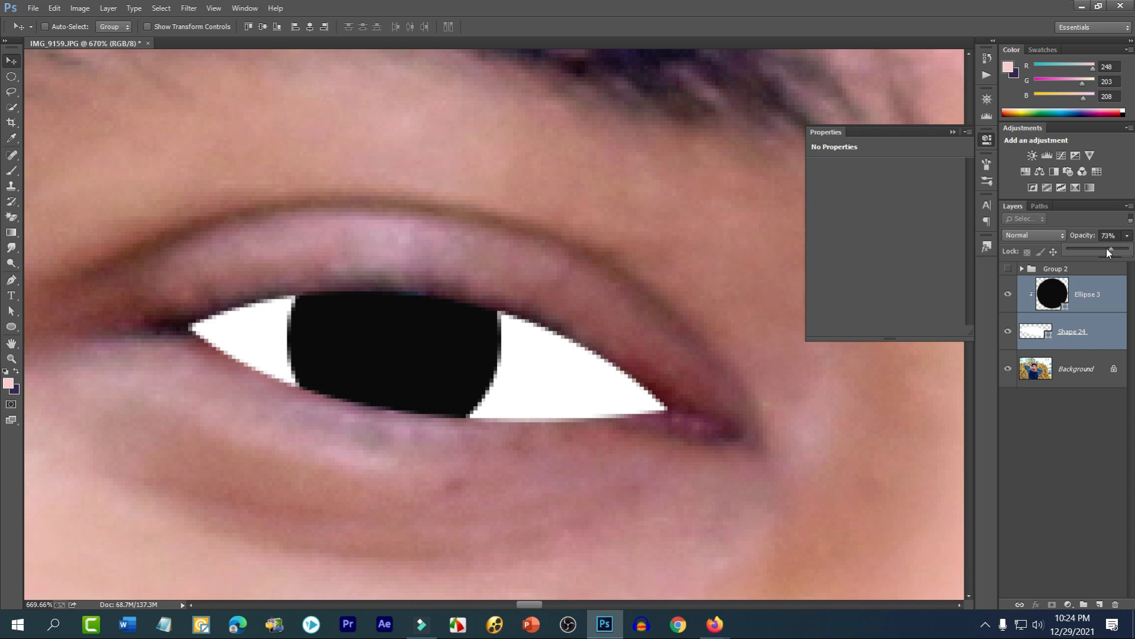
{"action": "left_click_drag", "start_coordinate": [1105, 247], "coordinate": [1095, 248]}
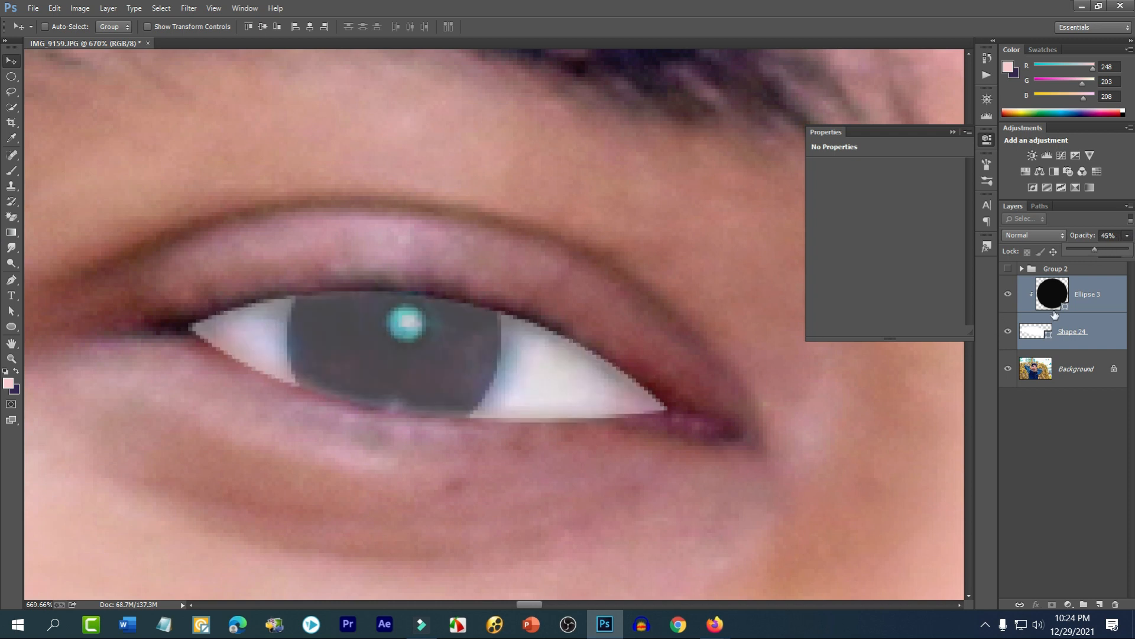
- Draw a circle about 12 px across on a layer above the iris and move it over the photo's light reflection
{"action": "left_click", "coordinate": [1099, 302]}
{"action": "scroll", "coordinate": [375, 338], "scroll_direction": "up", "scroll_amount": 3}
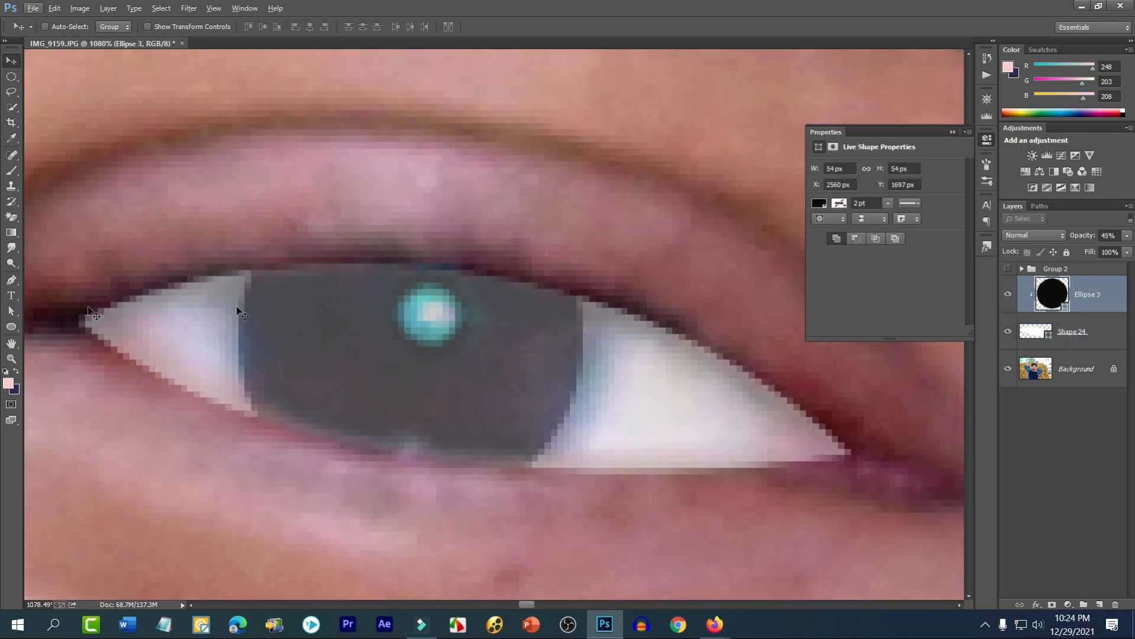
{"action": "left_click", "coordinate": [15, 325]}
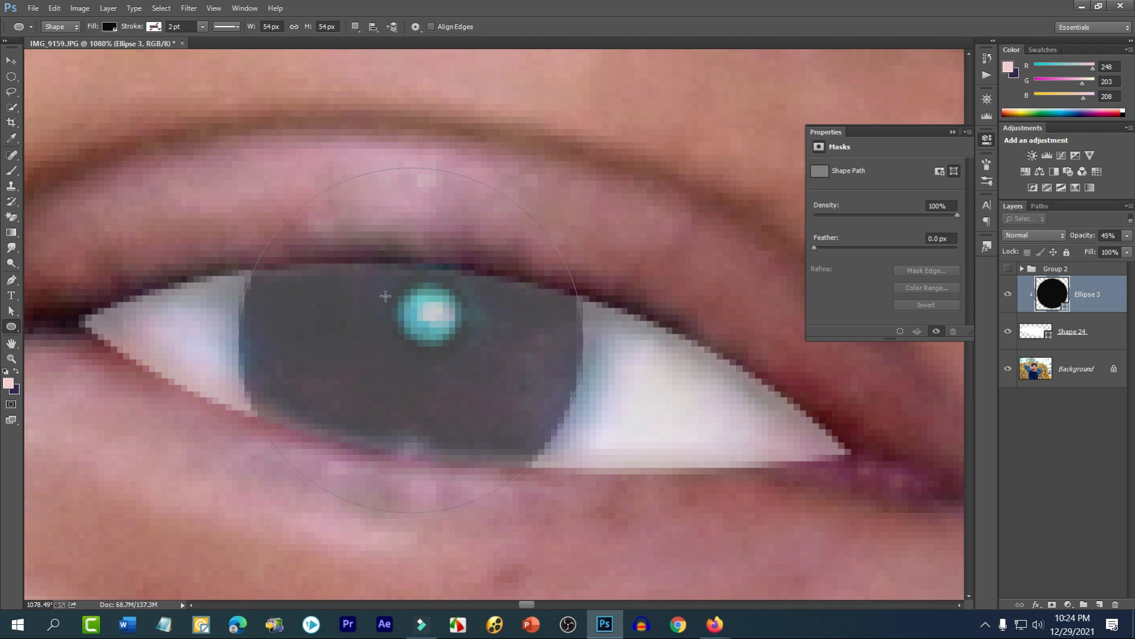
{"action": "left_click_drag", "start_coordinate": [406, 291], "coordinate": [441, 319]}
{"action": "left_click_drag", "start_coordinate": [475, 349], "coordinate": [481, 365]}
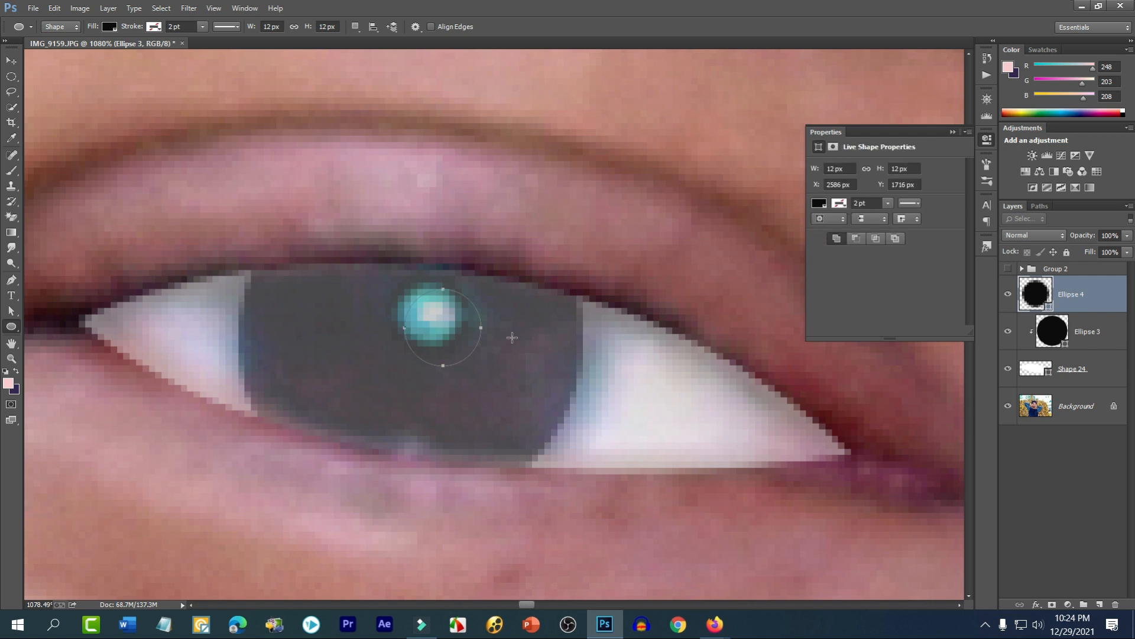
{"action": "left_click", "coordinate": [11, 60]}
{"action": "left_click_drag", "start_coordinate": [428, 324], "coordinate": [425, 319]}
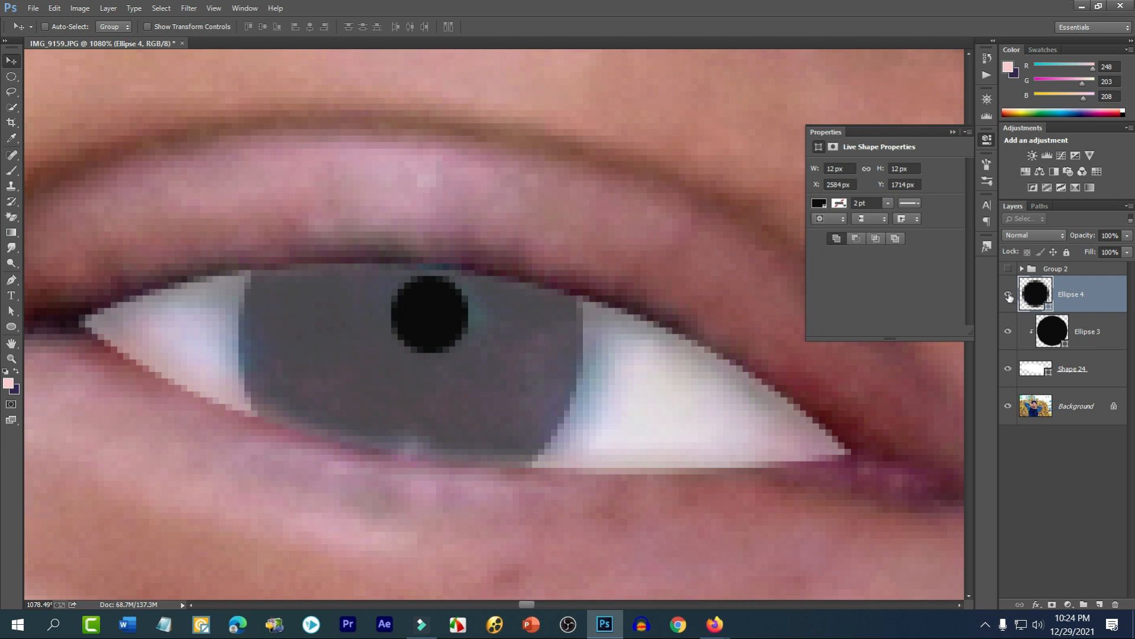
- Recolour the small reflection circle blue #00a8ca, starting from a colour sampled in the photo's reflection
{"action": "double_click", "coordinate": [1034, 294]}
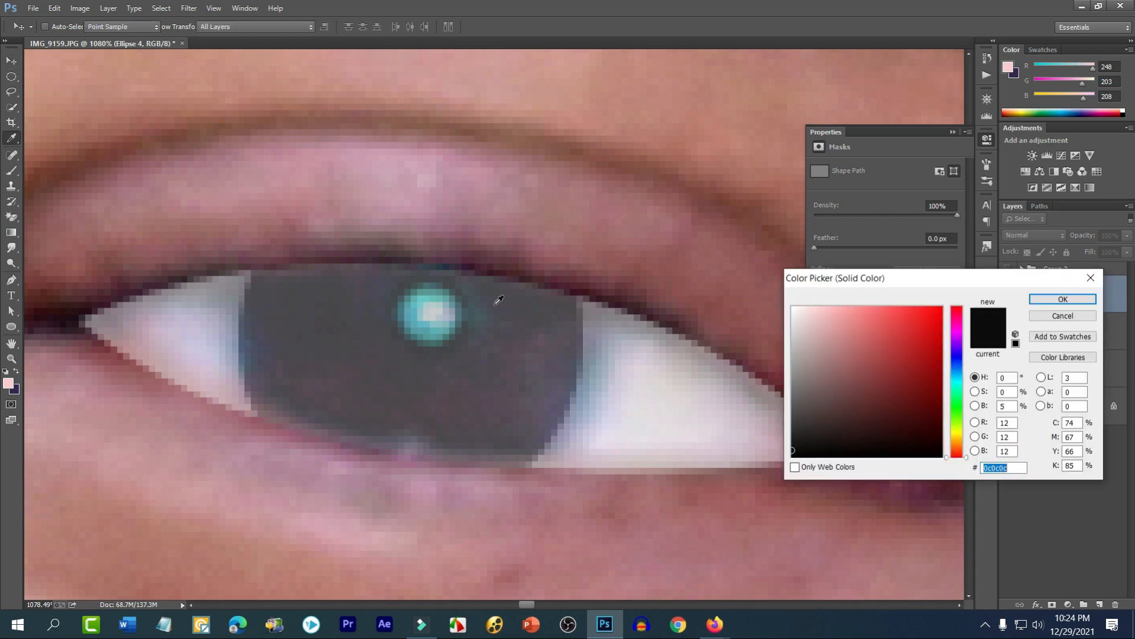
{"action": "left_click", "coordinate": [416, 305]}
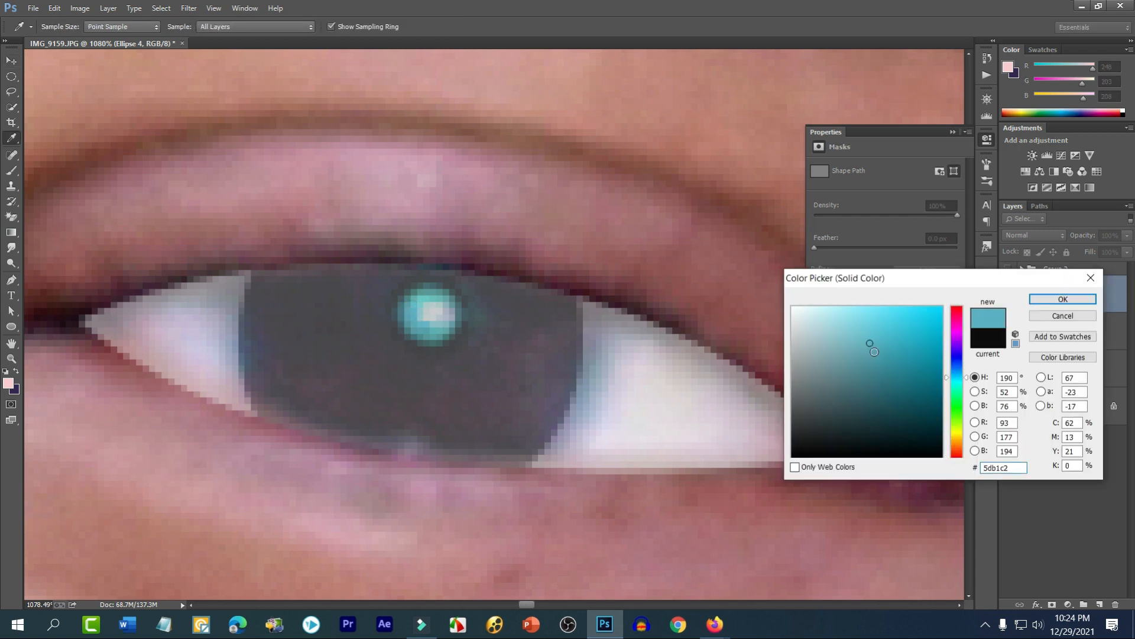
{"action": "left_click", "coordinate": [922, 348]}
{"action": "left_click_drag", "start_coordinate": [924, 348], "coordinate": [943, 338]}
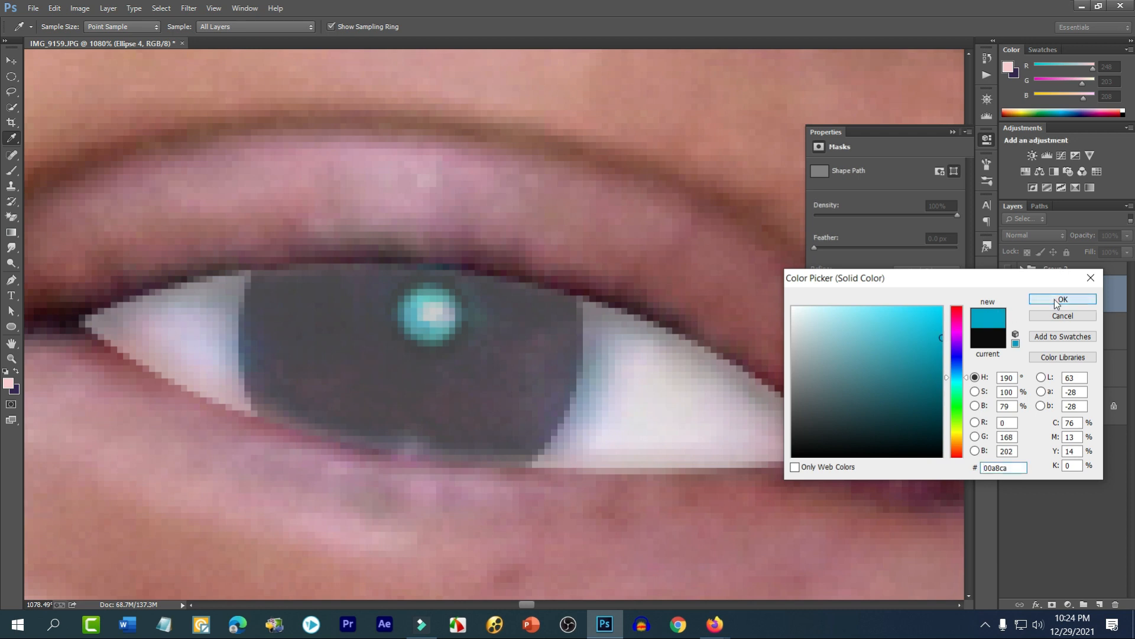
{"action": "left_click", "coordinate": [1059, 300]}
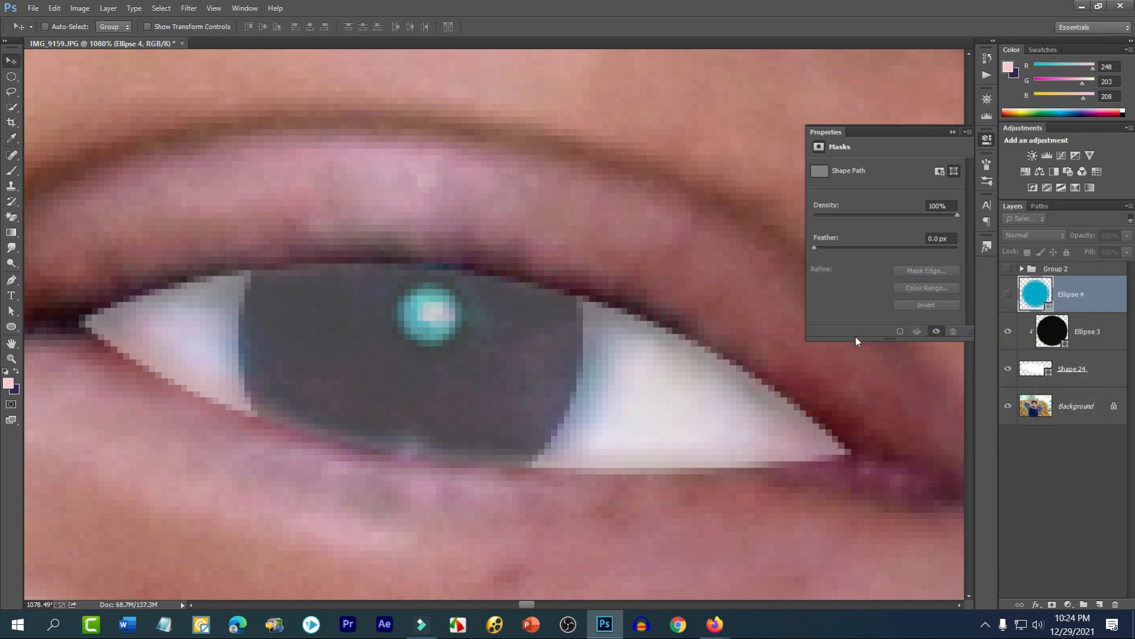
- Duplicate the hidden blue reflection circle layer, undoing the surplus copies
{"action": "scroll", "coordinate": [435, 313], "scroll_direction": "up", "scroll_amount": 1}
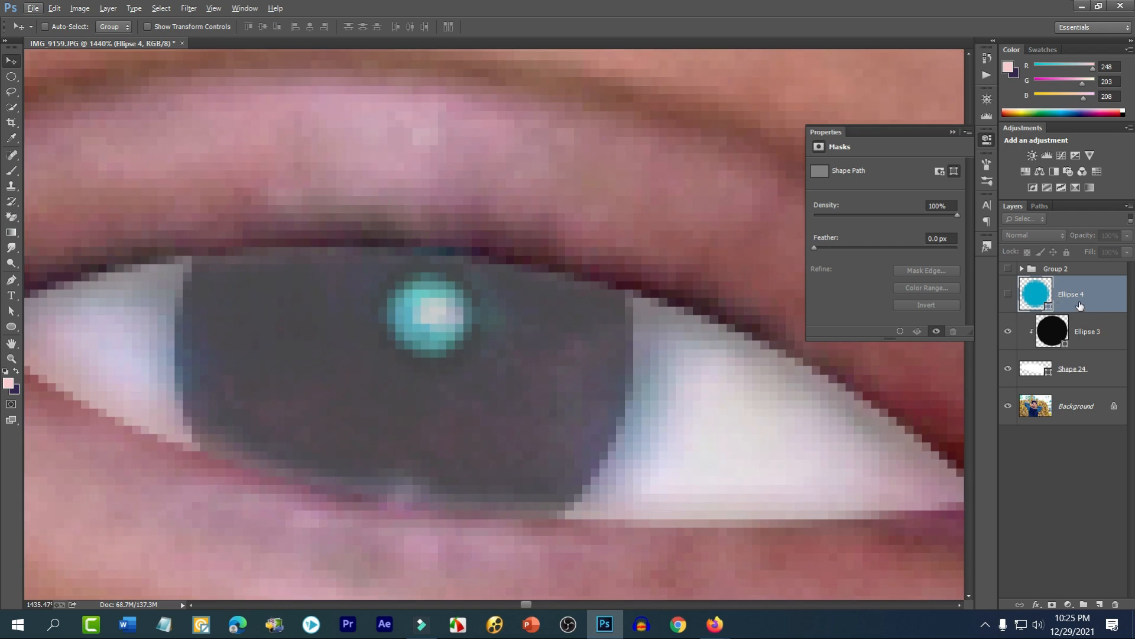
{"action": "key", "text": "ctrl+j"}
{"action": "key", "text": "ctrl+z"}
{"action": "key", "text": "ctrl+j"}
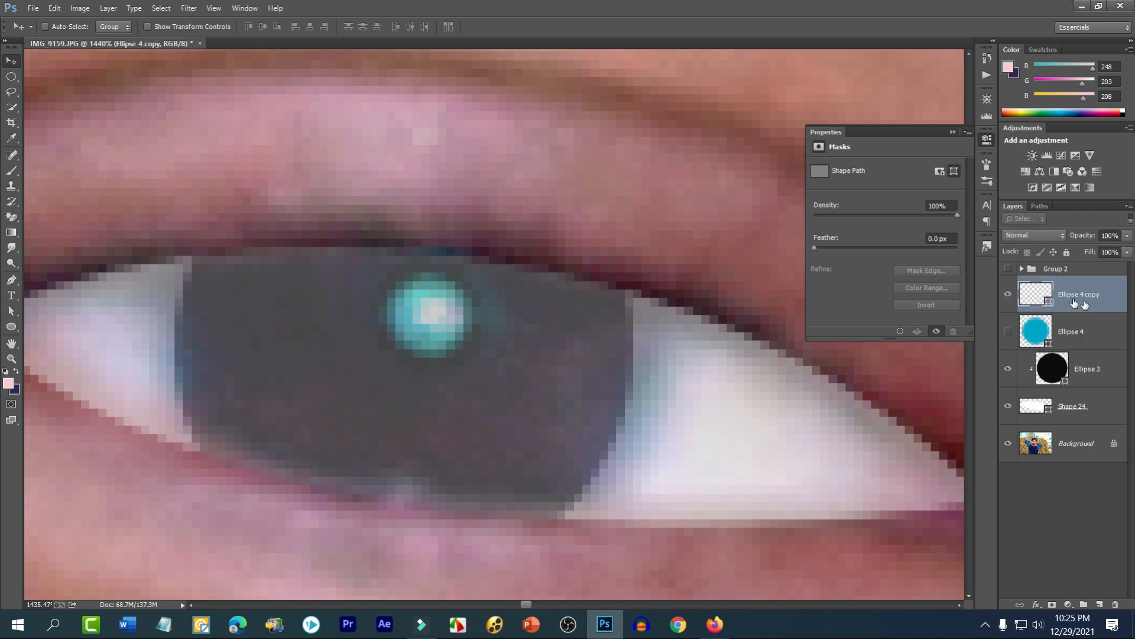
{"action": "key", "text": "ctrl+z"}
{"action": "left_click_drag", "start_coordinate": [1082, 297], "coordinate": [1099, 603]}
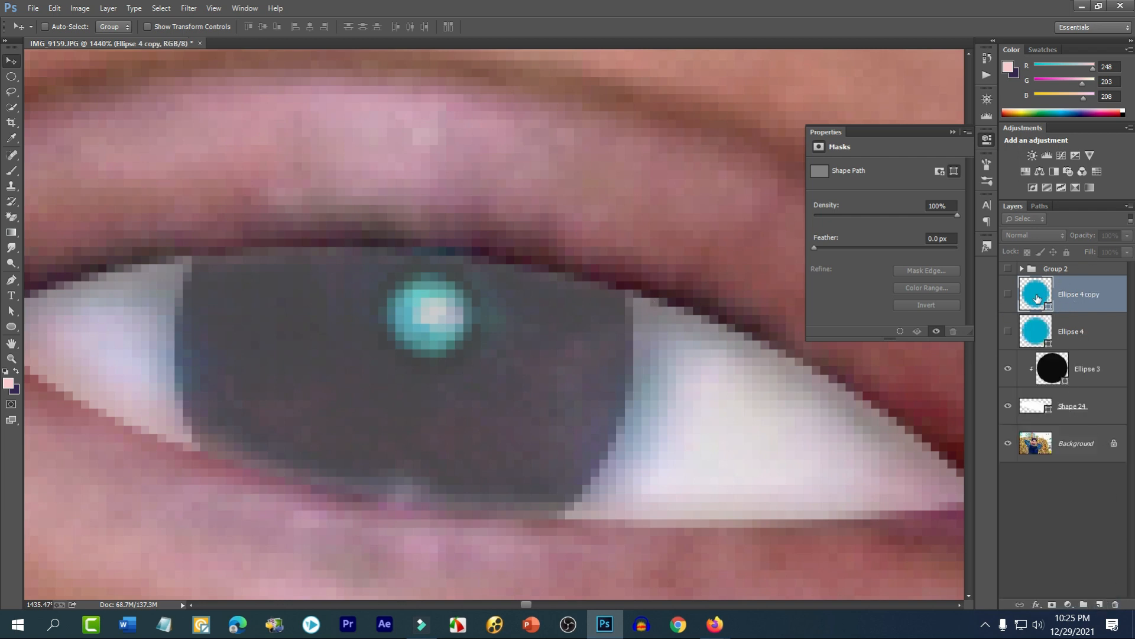
- Fill the duplicated reflection circle with white and make its layer visible
{"action": "double_click", "coordinate": [1042, 297]}
{"action": "left_click_drag", "start_coordinate": [836, 321], "coordinate": [791, 306]}
{"action": "left_click", "coordinate": [1062, 299]}
{"action": "left_click", "coordinate": [1008, 293]}
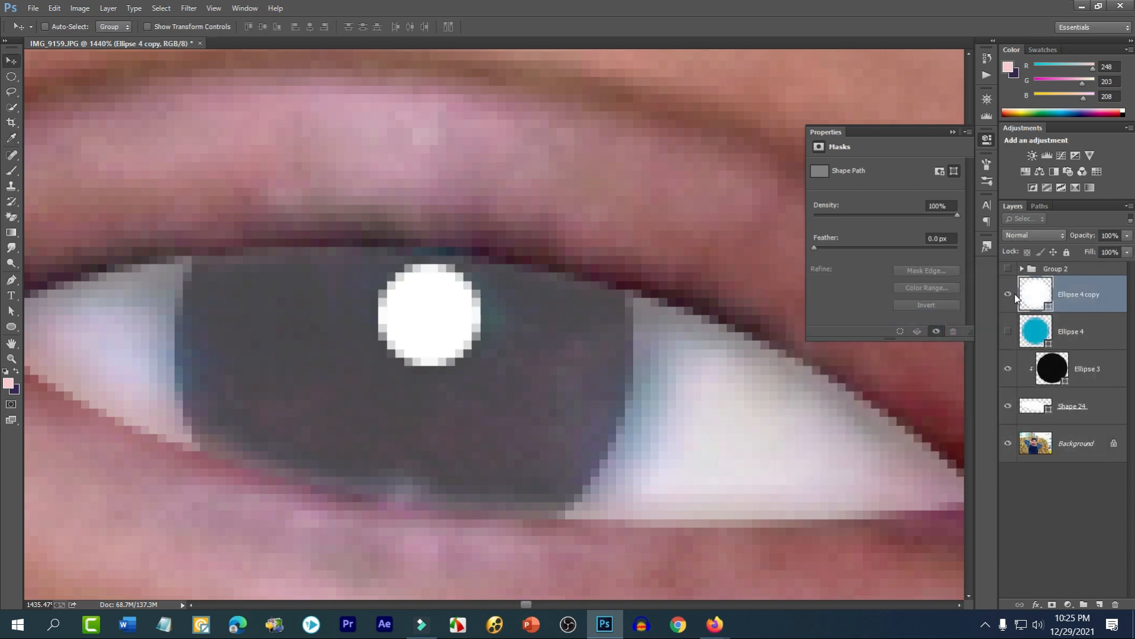
- Shrink the white circle to fit the bright core of the reflection, and show the blue circle beneath it
{"action": "key", "text": "ctrl+t"}
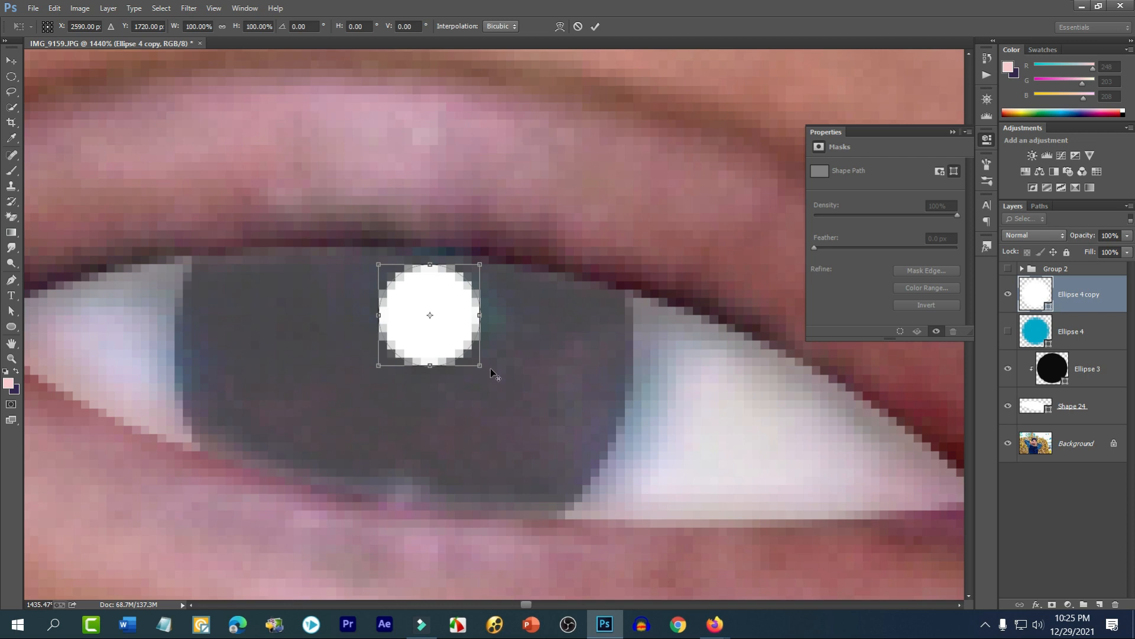
{"action": "left_click_drag", "start_coordinate": [480, 365], "coordinate": [446, 332]}
{"action": "key", "text": "Return"}
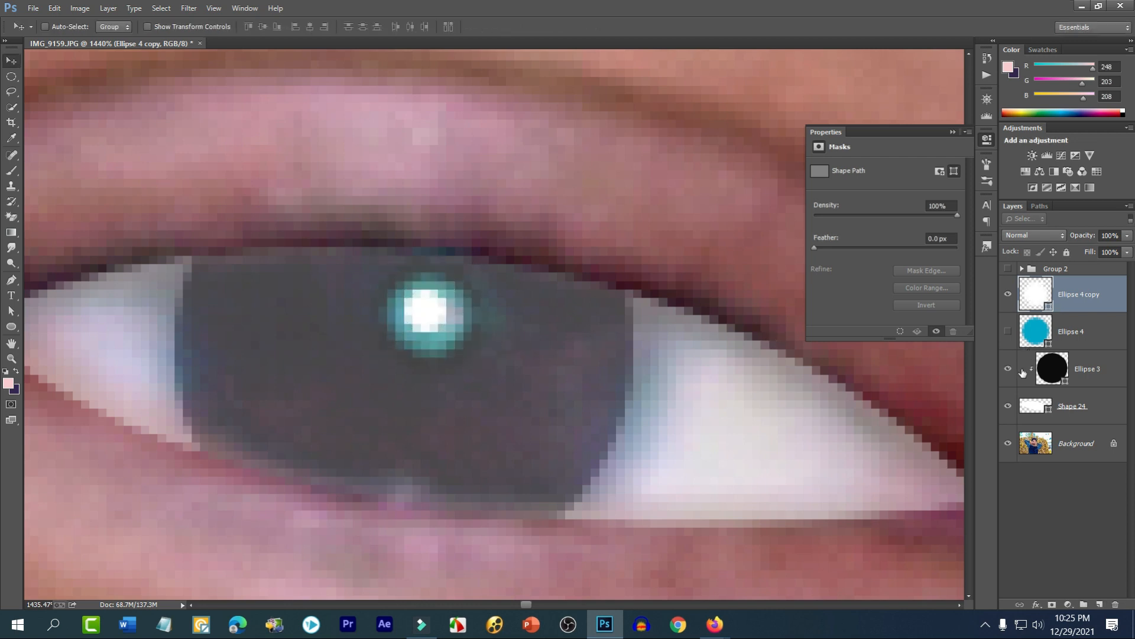
{"action": "left_click", "coordinate": [1008, 333]}
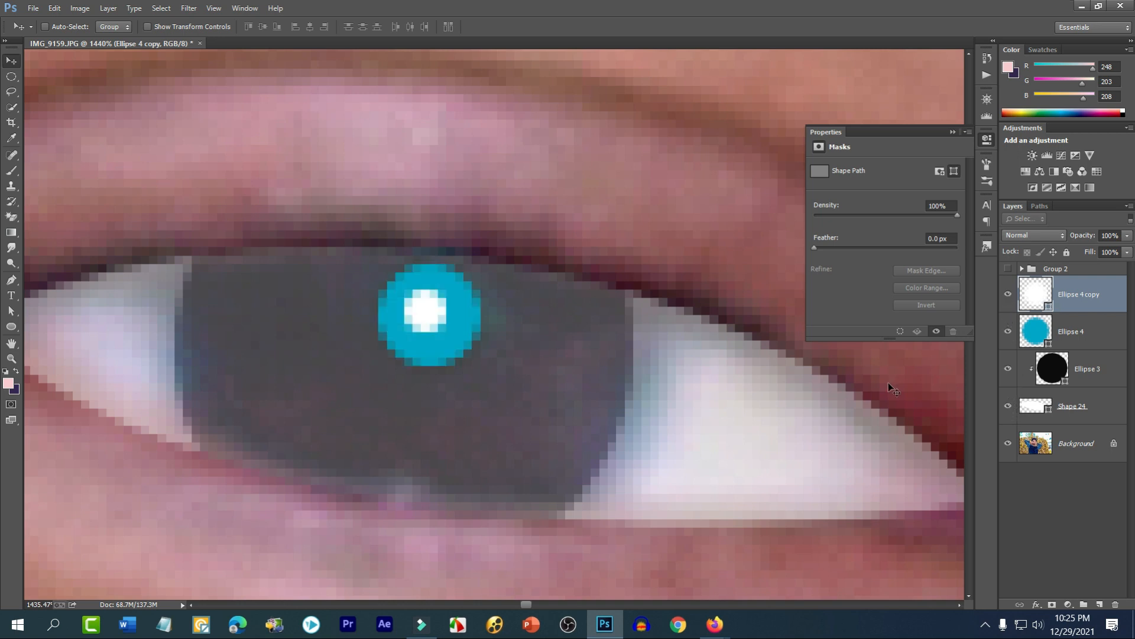
- Select the two reflection circles, the iris and the white eye shape, and raise their opacity to 100%
{"action": "left_click", "coordinate": [1097, 377], "text": "shift"}
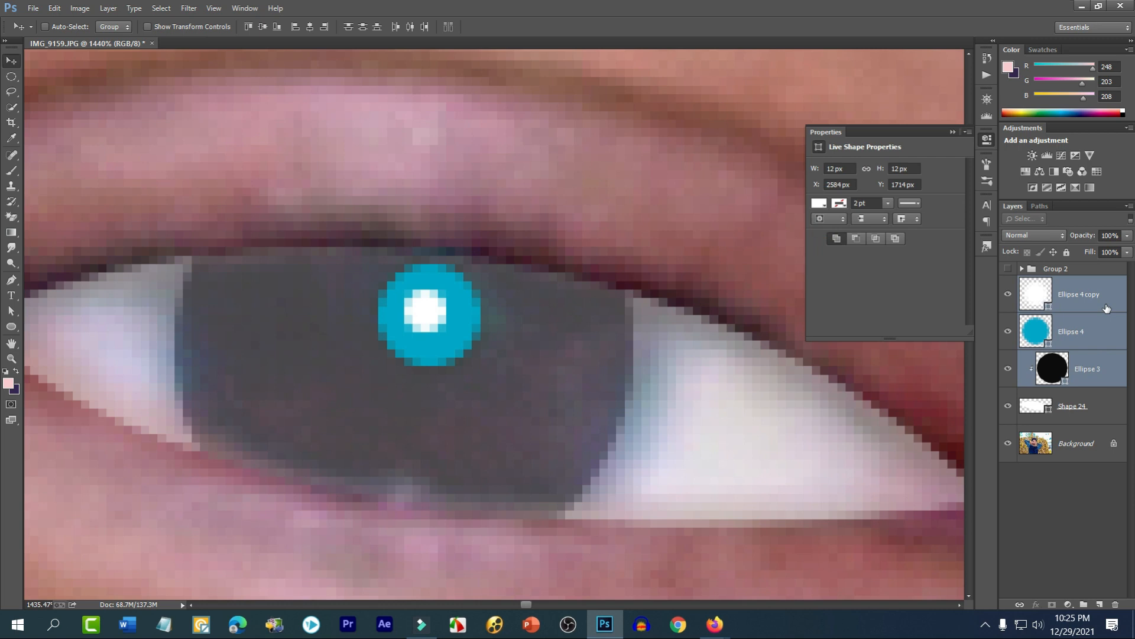
{"action": "left_click", "coordinate": [1103, 408], "text": "shift"}
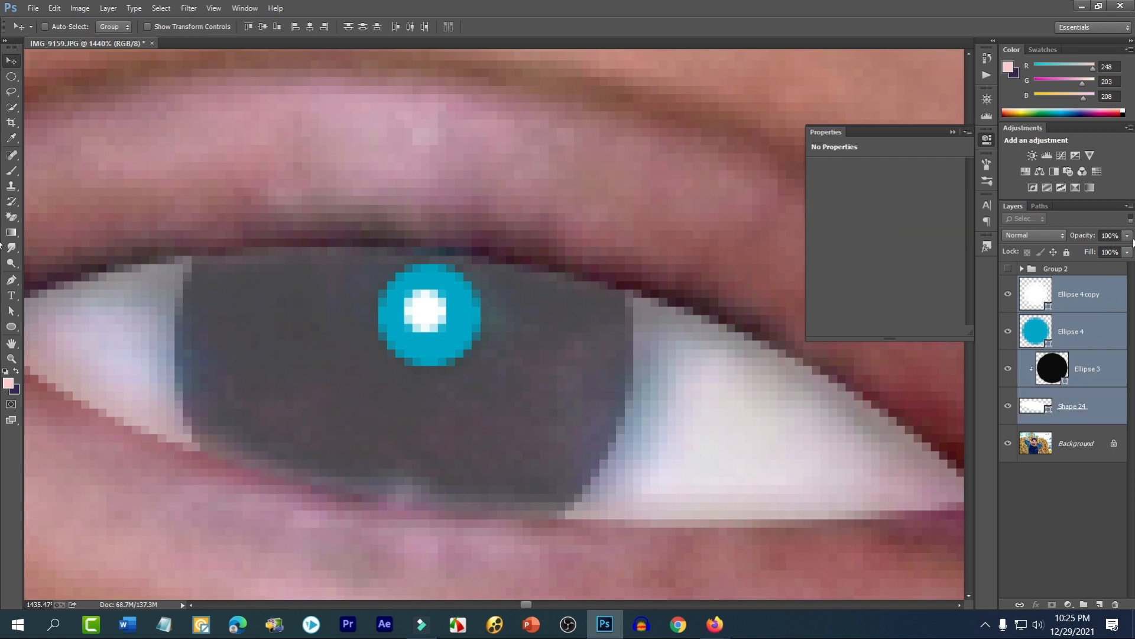
{"action": "left_click", "coordinate": [1128, 236]}
{"action": "mouse_move", "coordinate": [1127, 249]}
{"action": "left_mouse_down"}
{"action": "mouse_move", "coordinate": [1026, 248]}
{"action": "mouse_move", "coordinate": [1134, 250]}
{"action": "left_mouse_up"}
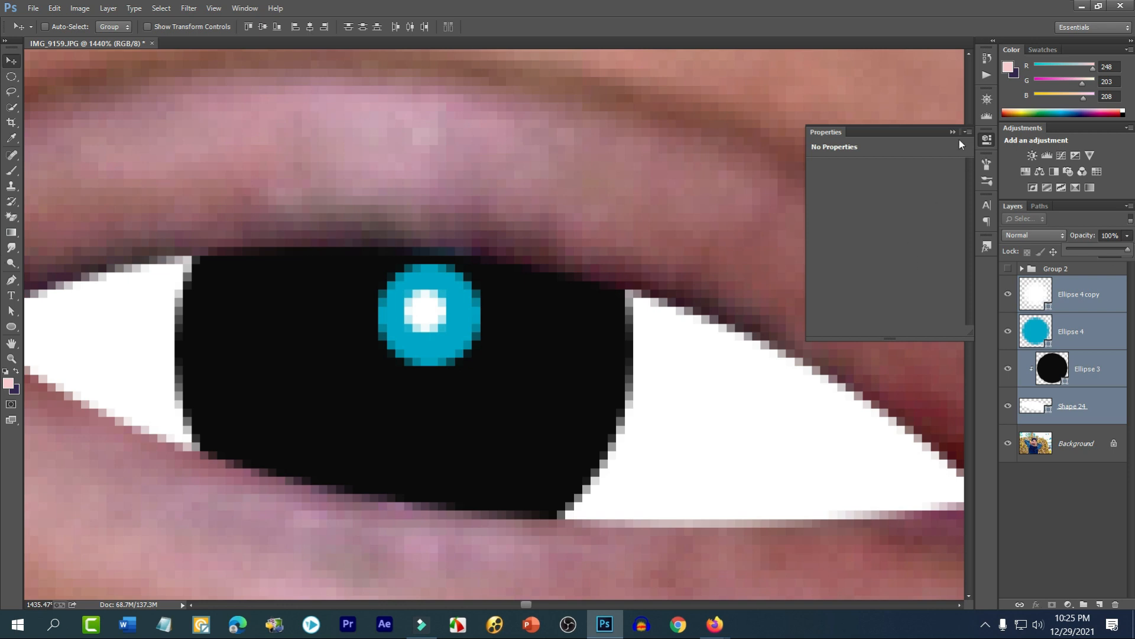
- Group the three ellipse layers and Shape 24, name the group Eye, and compare the eye with the group hidden and shown
{"action": "left_click", "coordinate": [953, 132]}
{"action": "scroll", "coordinate": [654, 244], "scroll_direction": "down", "scroll_amount": 5}
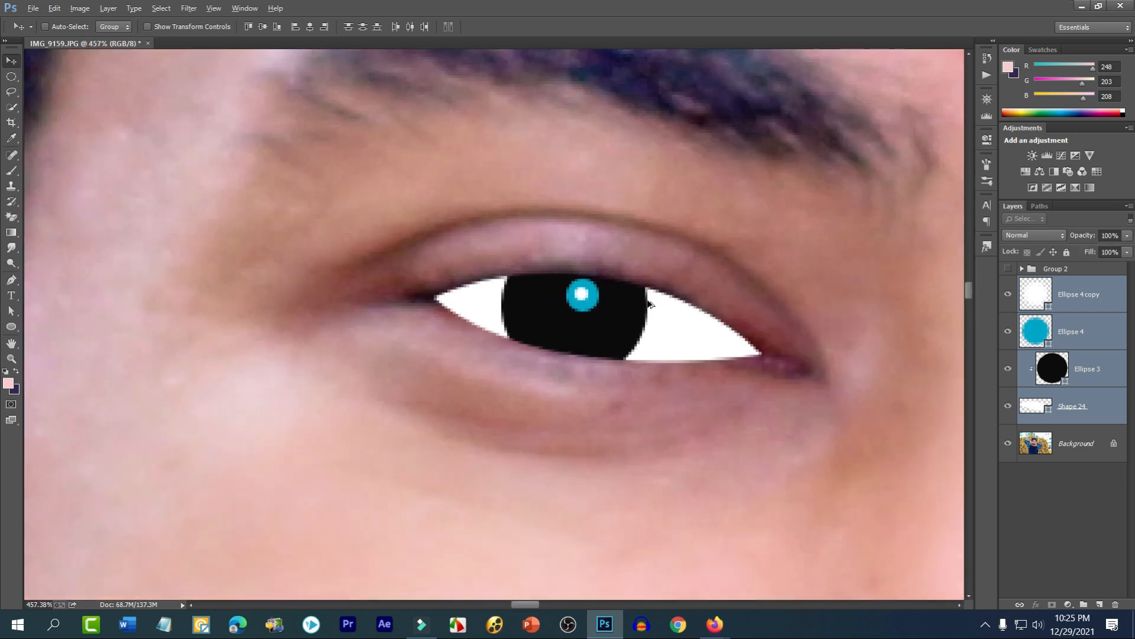
{"action": "scroll", "coordinate": [648, 303], "scroll_direction": "down", "scroll_amount": 6}
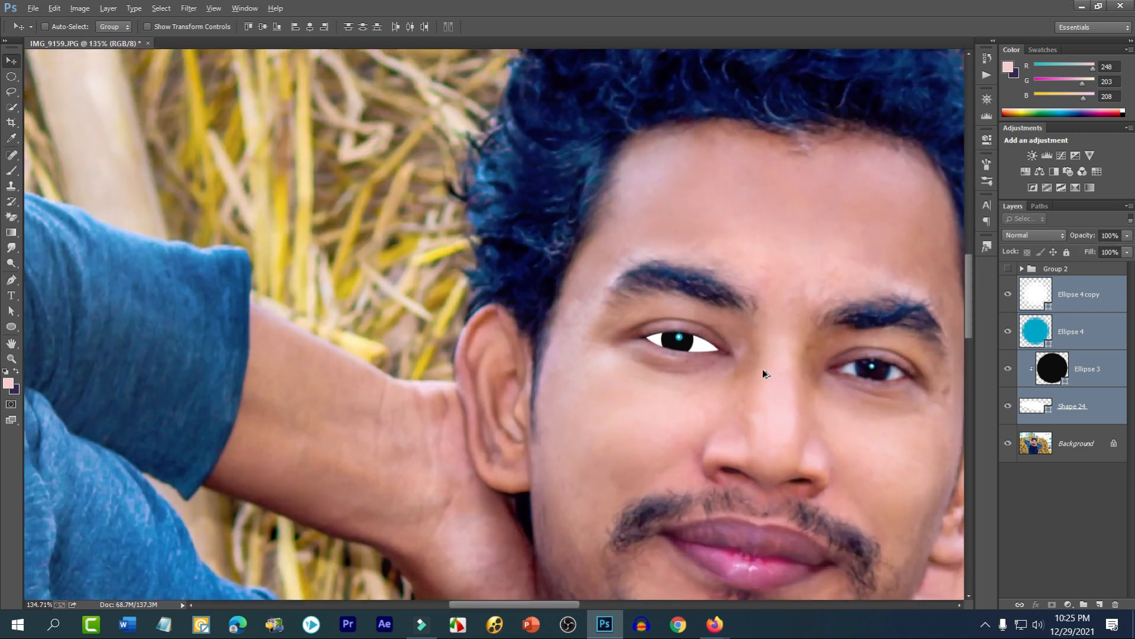
{"action": "scroll", "coordinate": [761, 369], "scroll_direction": "up", "scroll_amount": 8}
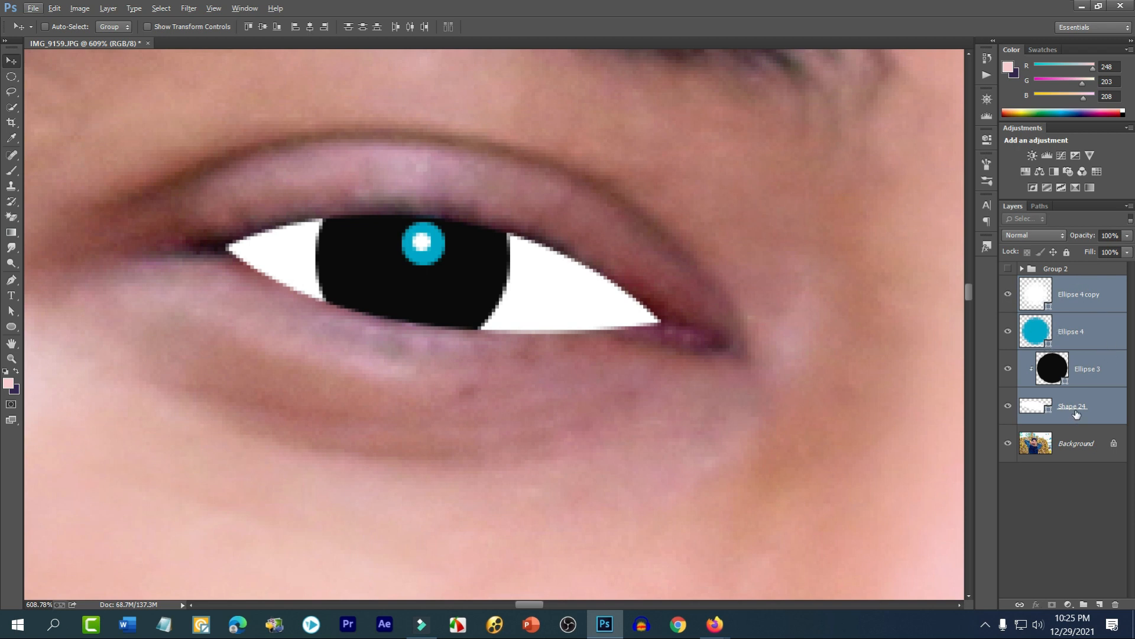
{"action": "key", "text": "ctrl+g"}
{"action": "double_click", "coordinate": [1055, 282]}
{"action": "type", "text": "E"}
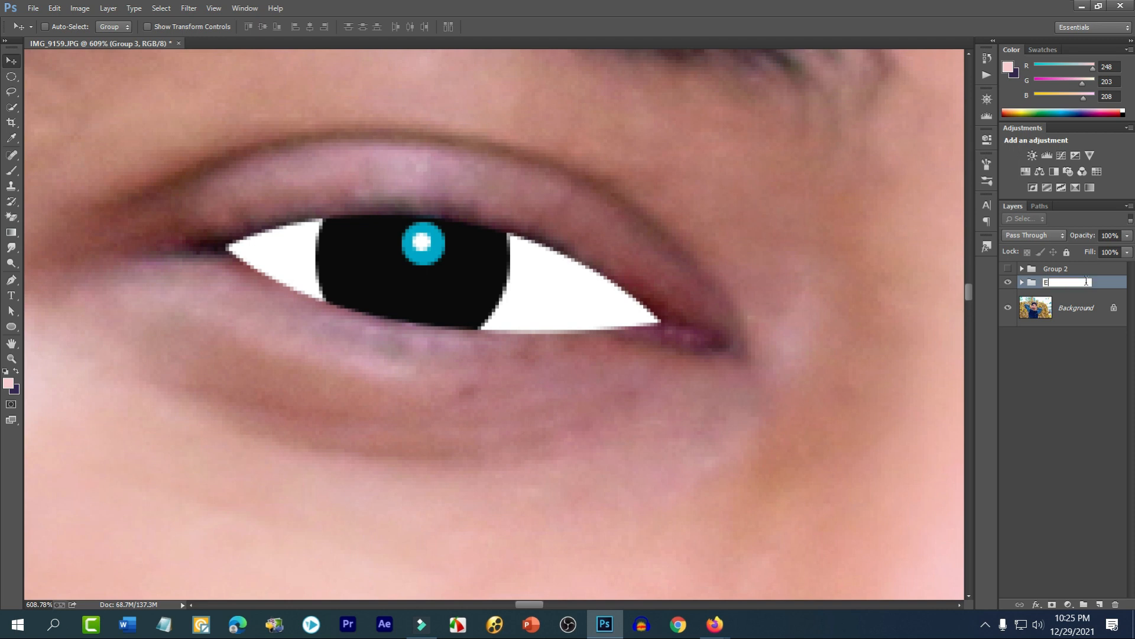
{"action": "type", "text": "ye"}
{"action": "key", "text": "Return"}
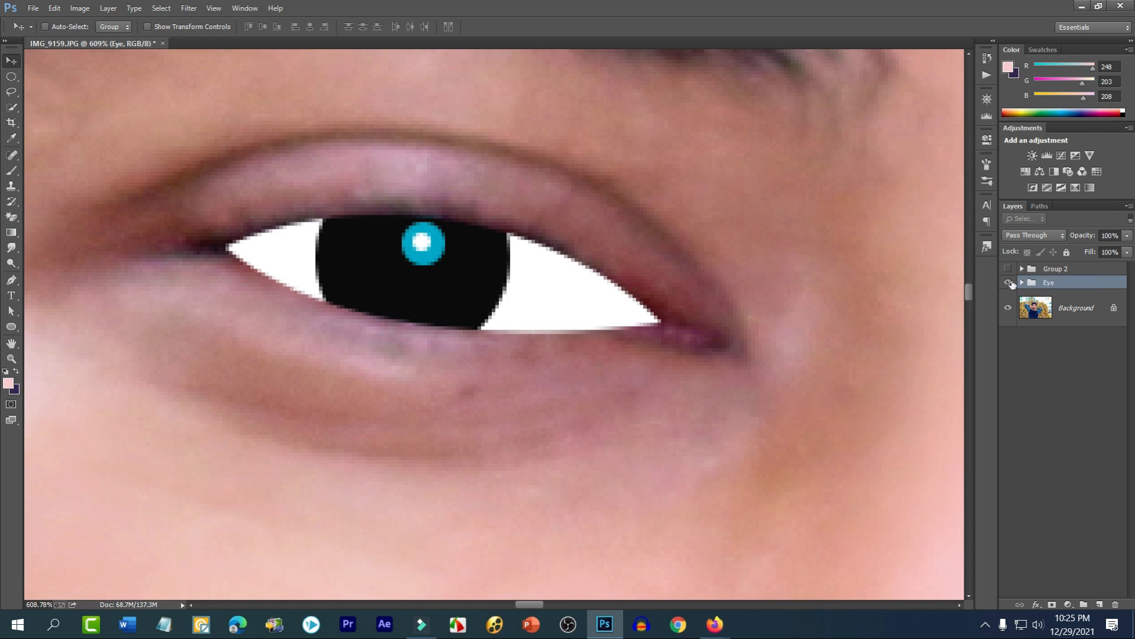
{"action": "left_click", "coordinate": [1008, 283]}
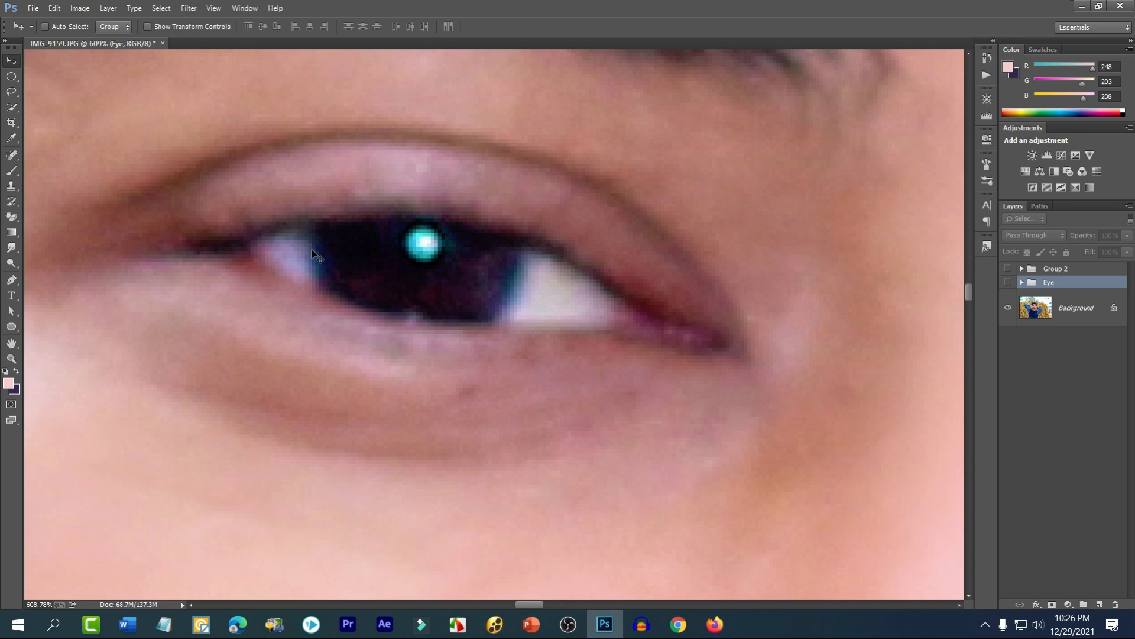
{"action": "left_click", "coordinate": [1007, 282]}
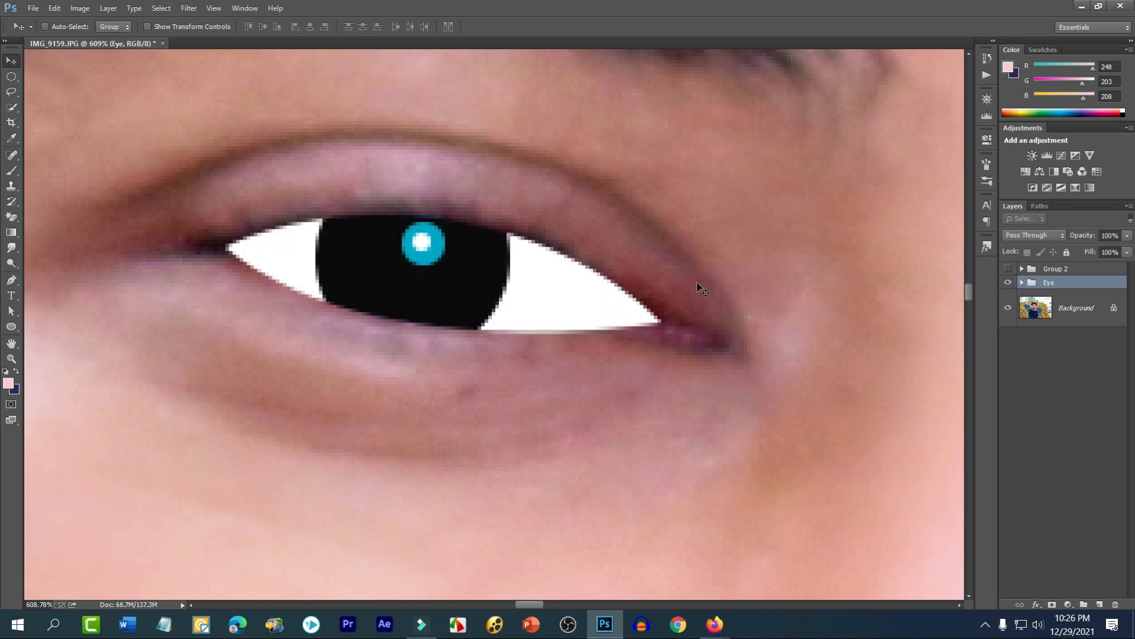
- Feather the black iris ellipse in the Eye group by 1.4 px
{"action": "left_click", "coordinate": [1021, 283]}
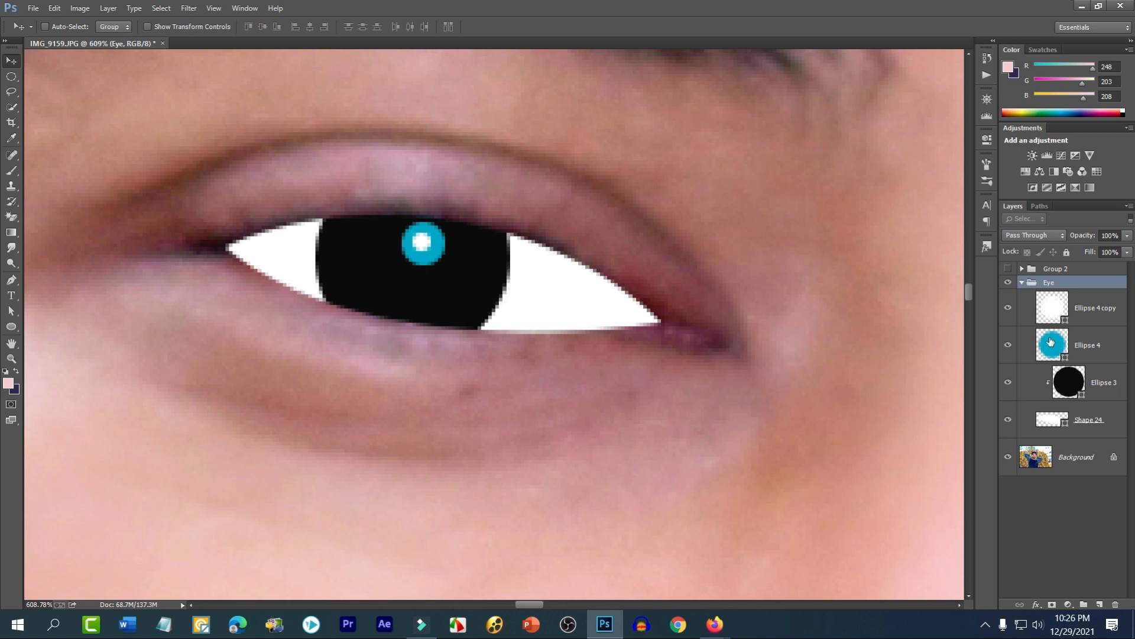
{"action": "left_click", "coordinate": [1099, 384]}
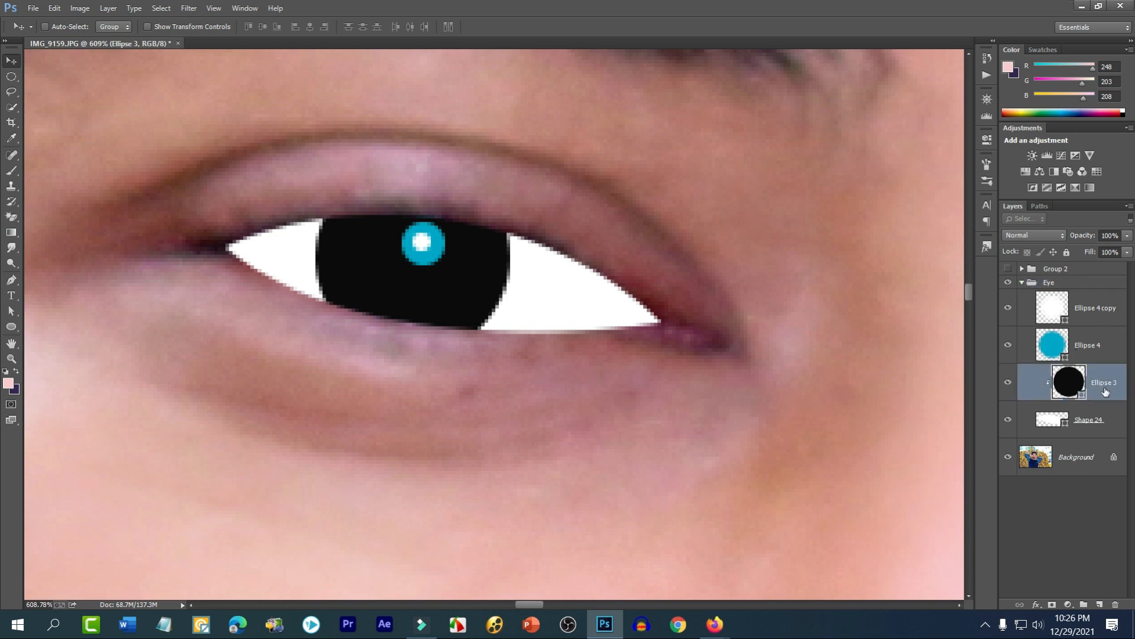
{"action": "left_click", "coordinate": [991, 140]}
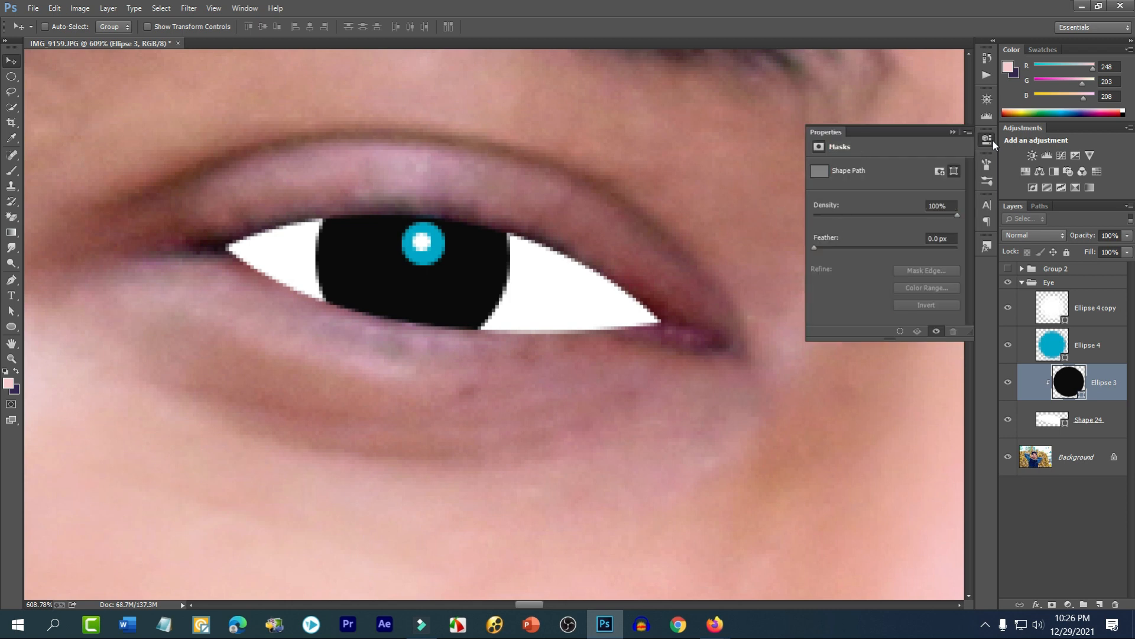
{"action": "left_click", "coordinate": [819, 246]}
{"action": "left_click_drag", "start_coordinate": [821, 247], "coordinate": [824, 249]}
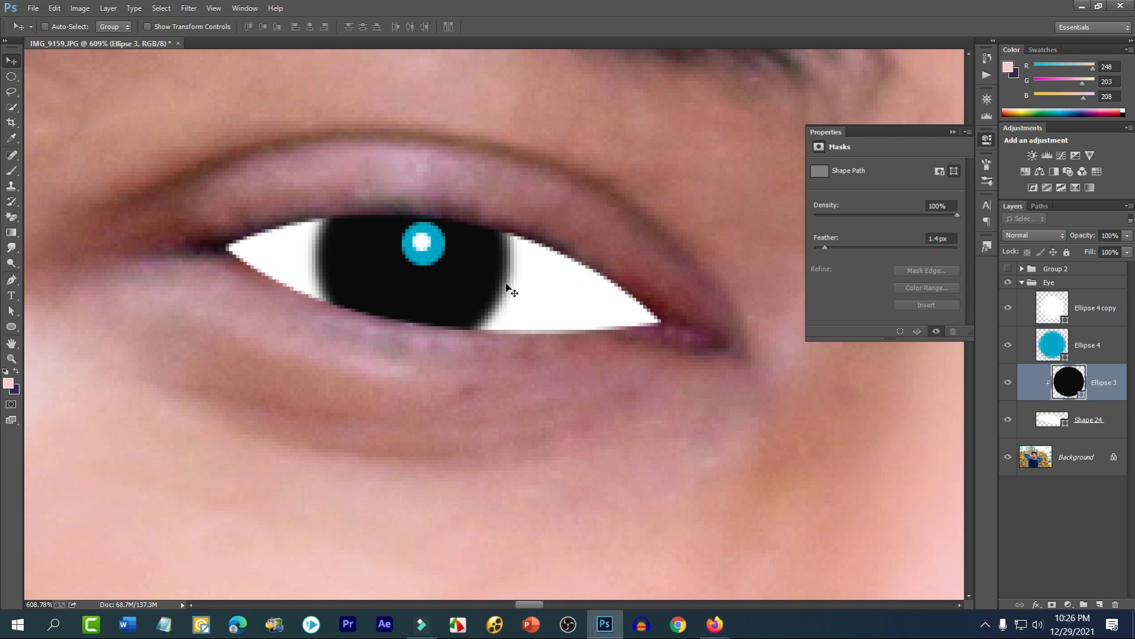
- Feather the blue pupil ellipse by 1.1 px
{"action": "left_click", "coordinate": [1086, 345]}
{"action": "left_click", "coordinate": [988, 138]}
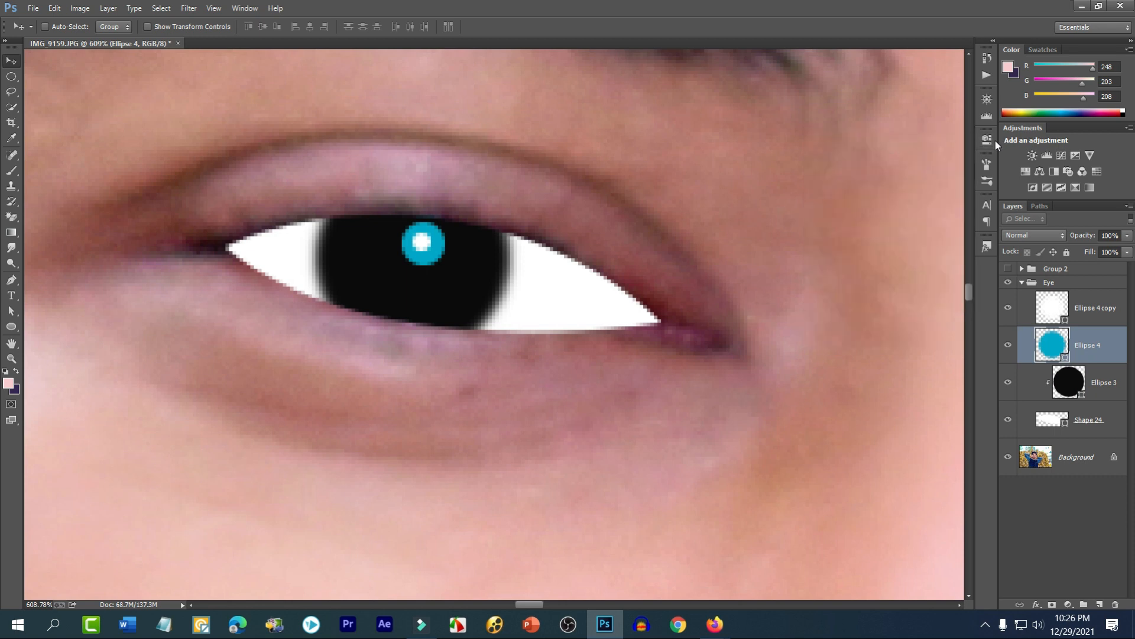
{"action": "left_click", "coordinate": [991, 143]}
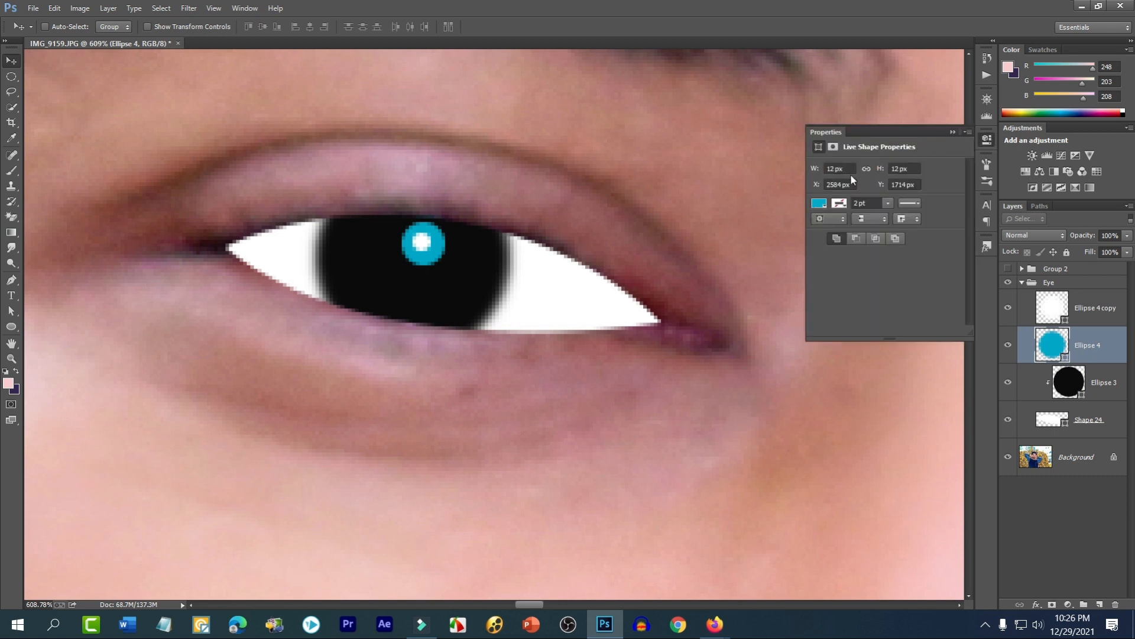
{"action": "left_click", "coordinate": [835, 147]}
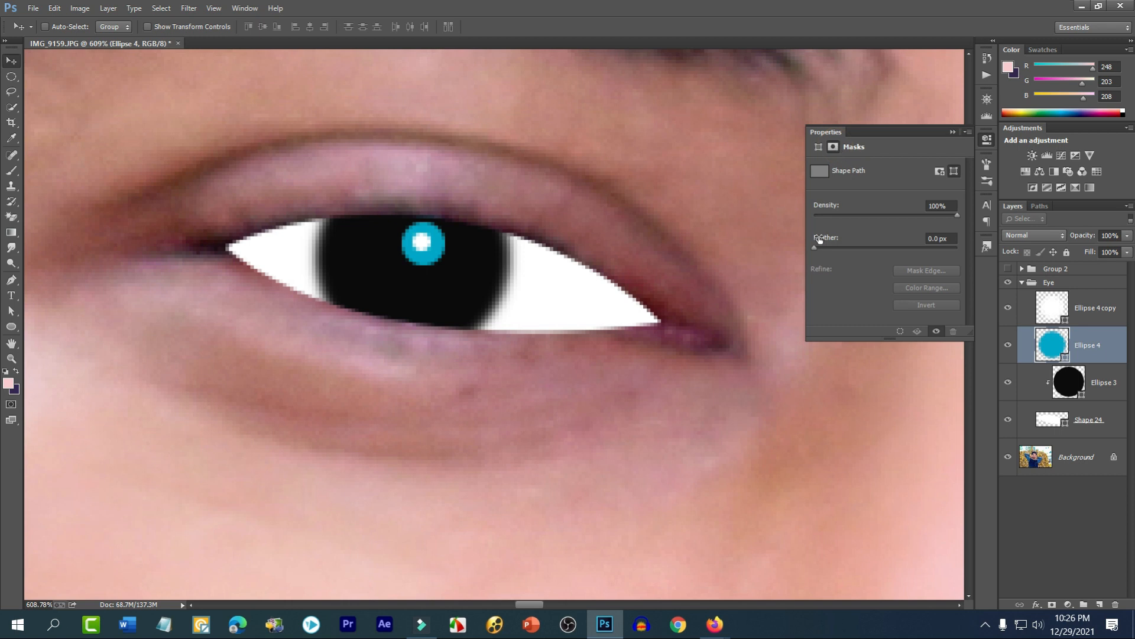
{"action": "left_click_drag", "start_coordinate": [817, 248], "coordinate": [822, 250]}
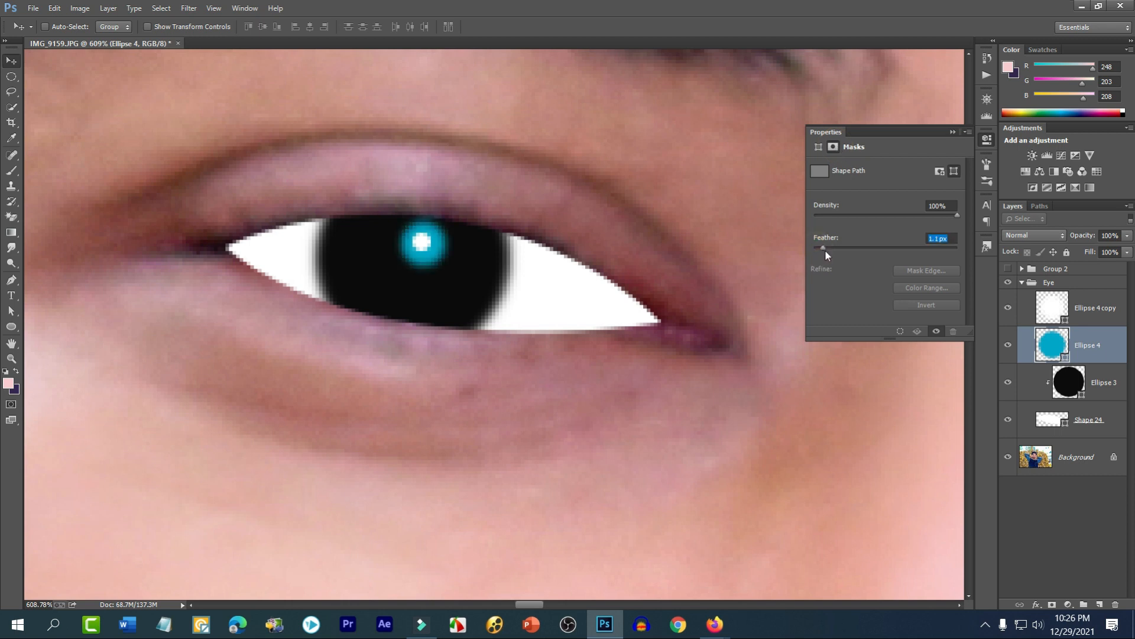
- Feather the small white highlight ellipse by 0.8 px and clip both the blue and white ellipses to the eye shape
{"action": "left_click", "coordinate": [1102, 314]}
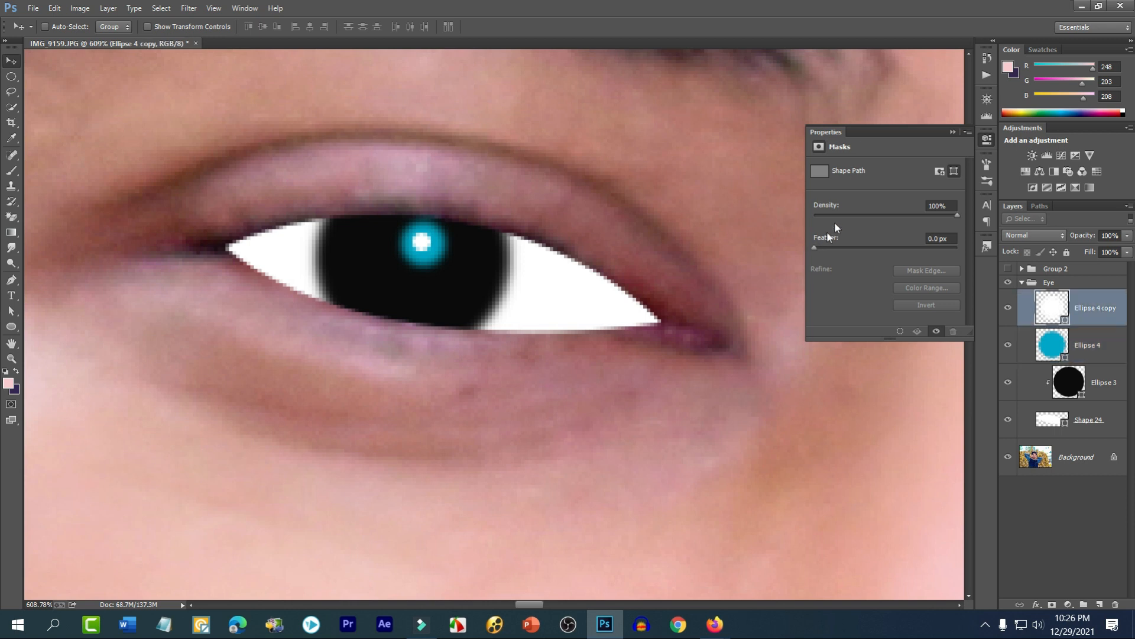
{"action": "left_click_drag", "start_coordinate": [818, 247], "coordinate": [821, 247]}
{"action": "left_click", "coordinate": [1105, 363], "text": "alt"}
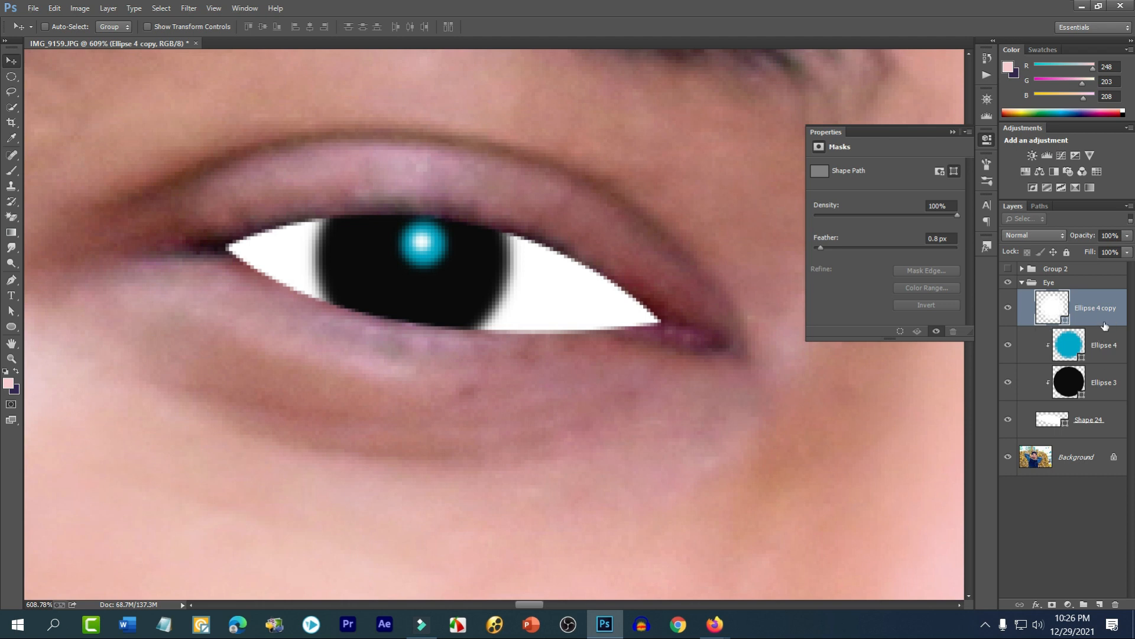
{"action": "left_click", "coordinate": [1105, 326], "text": "alt"}
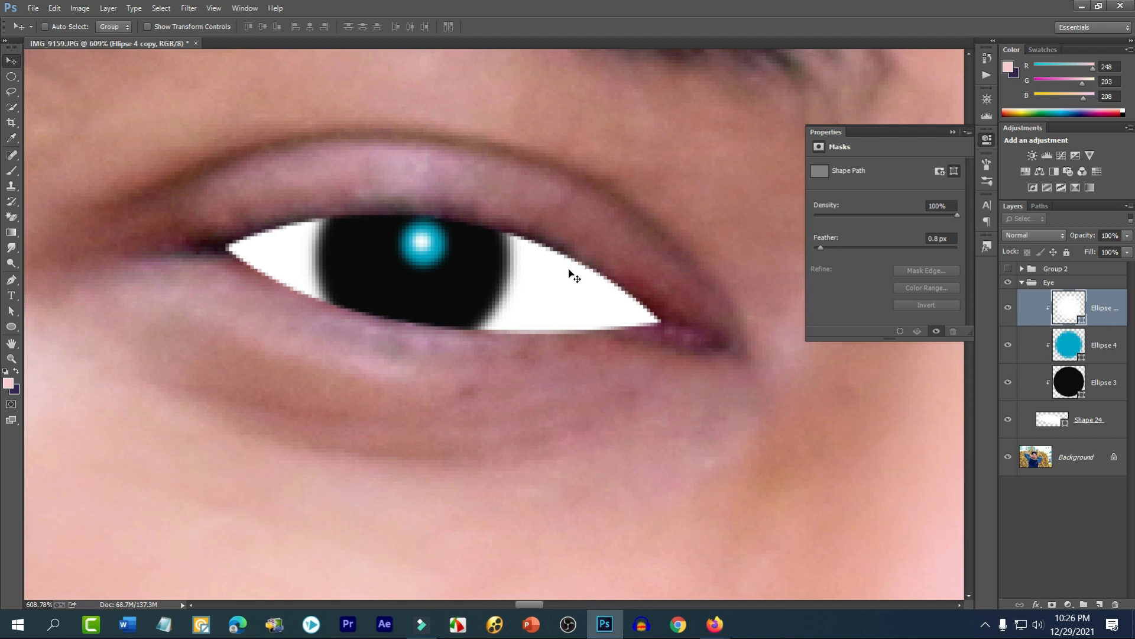
- Duplicate the Shape 24 layer and clip the black, blue and white ellipses to the copy
{"action": "left_click", "coordinate": [1086, 425]}
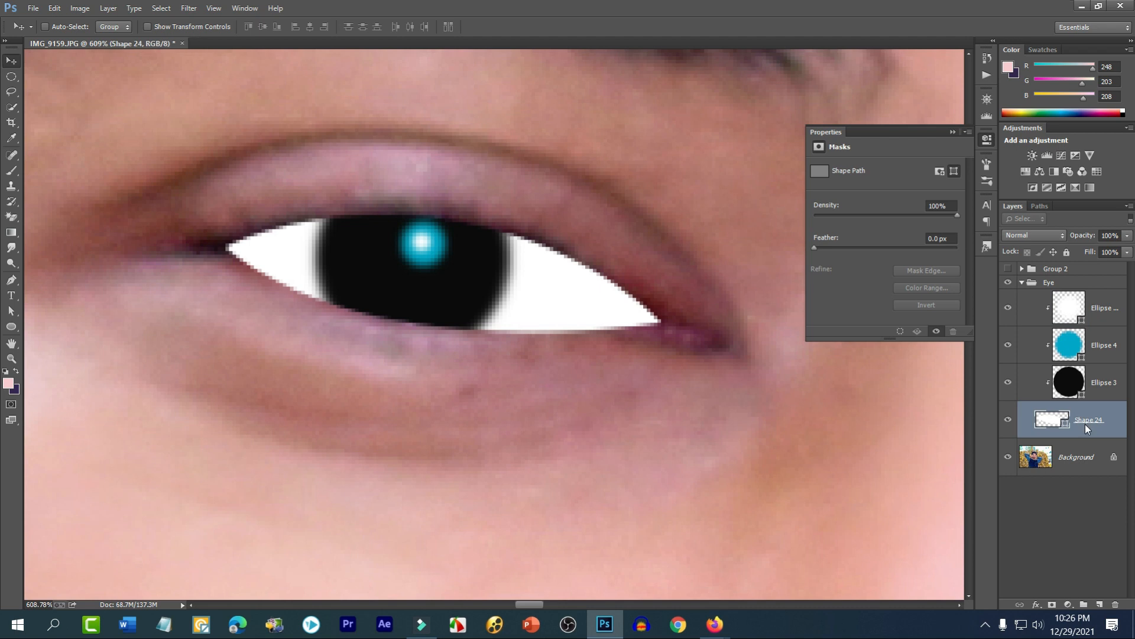
{"action": "left_click", "coordinate": [1007, 420]}
{"action": "left_click", "coordinate": [1007, 420]}
{"action": "left_click", "coordinate": [1008, 420]}
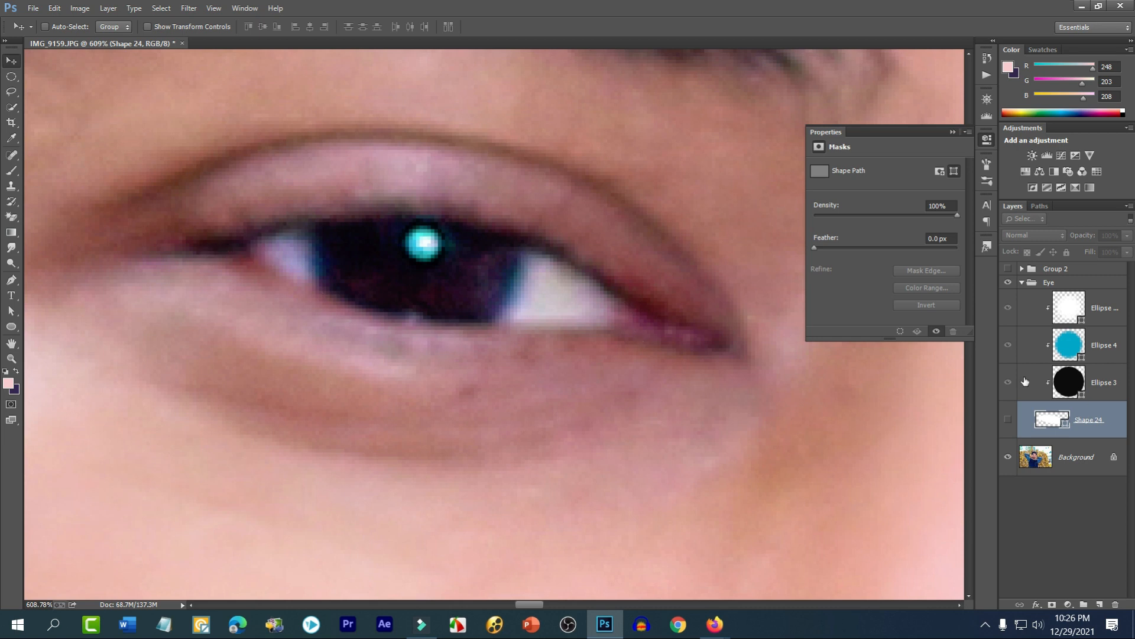
{"action": "left_click", "coordinate": [1007, 419]}
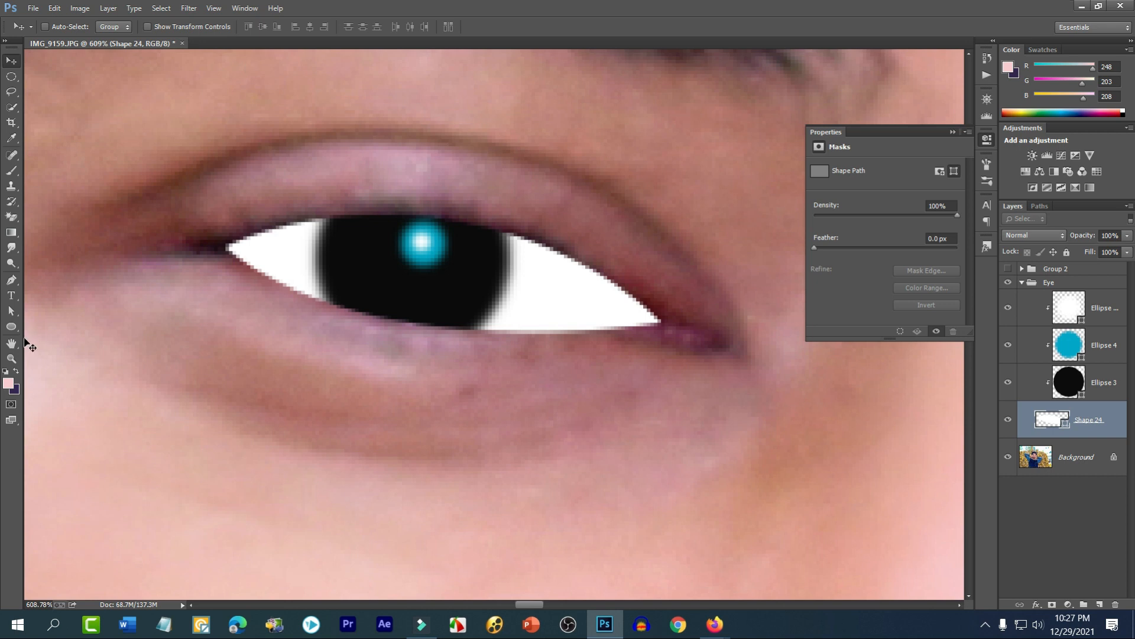
{"action": "left_click_drag", "start_coordinate": [1109, 426], "coordinate": [1100, 603]}
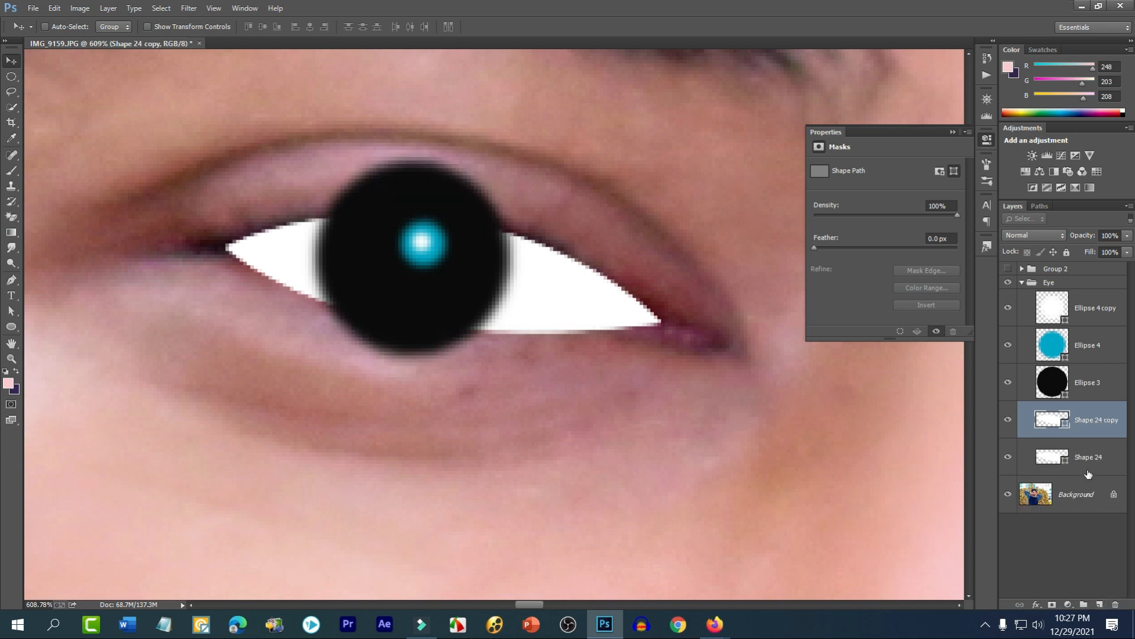
{"action": "left_click", "coordinate": [1093, 400], "text": "alt"}
{"action": "left_click", "coordinate": [1093, 362], "text": "alt"}
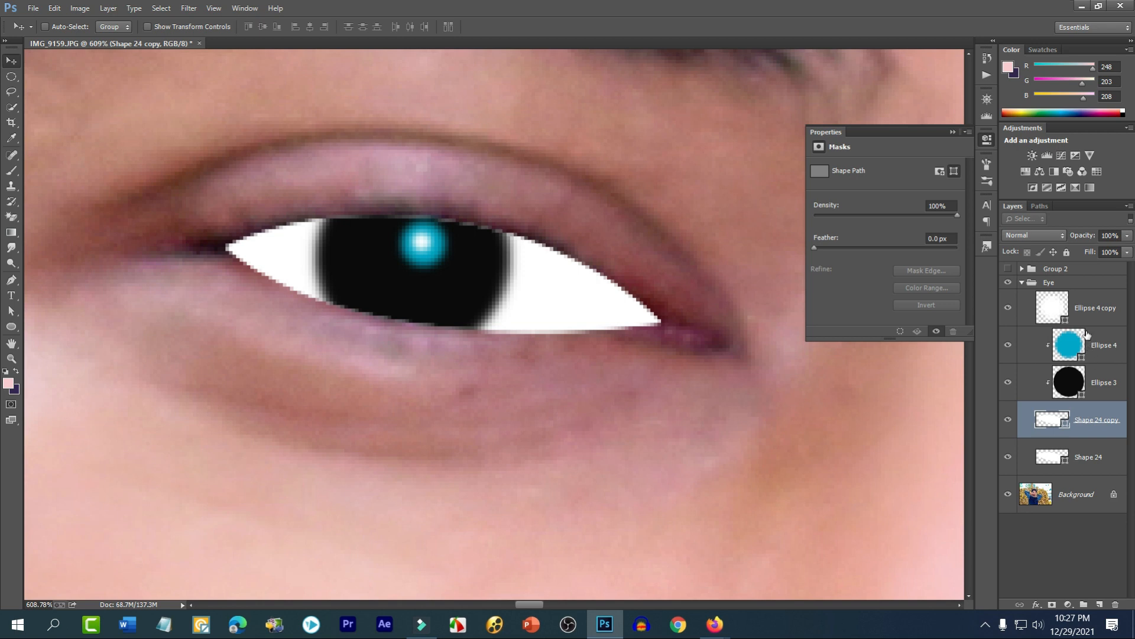
{"action": "left_click", "coordinate": [1092, 325], "text": "alt"}
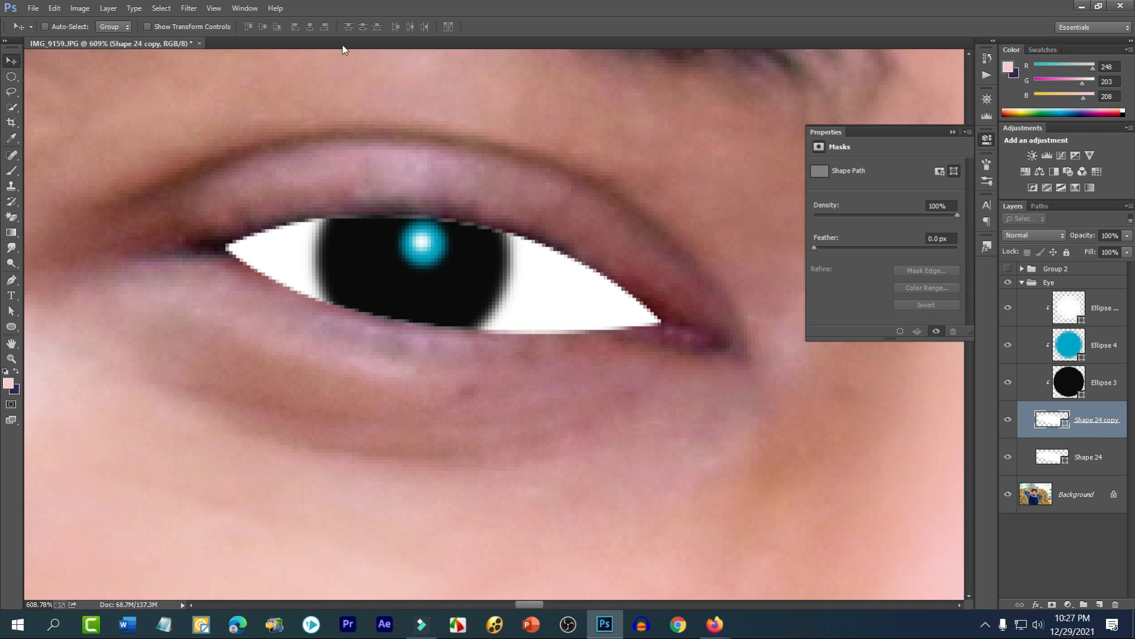
- Add a dark stroke to the duplicated eye shape and feather the shape by 0.8 px
{"action": "left_click", "coordinate": [12, 326]}
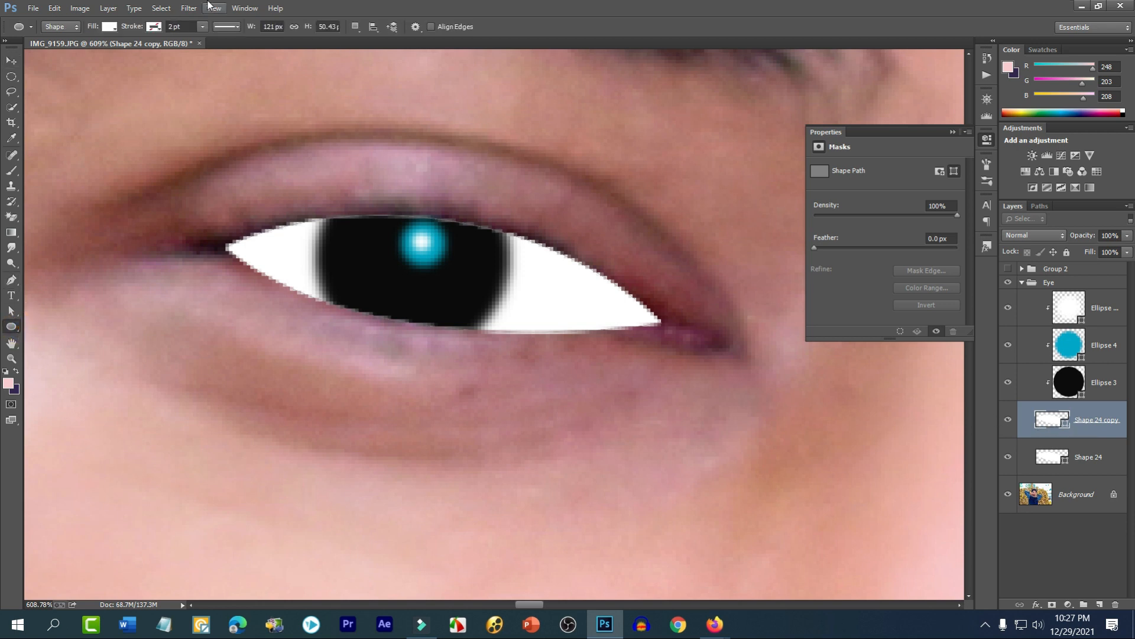
{"action": "left_click", "coordinate": [152, 26]}
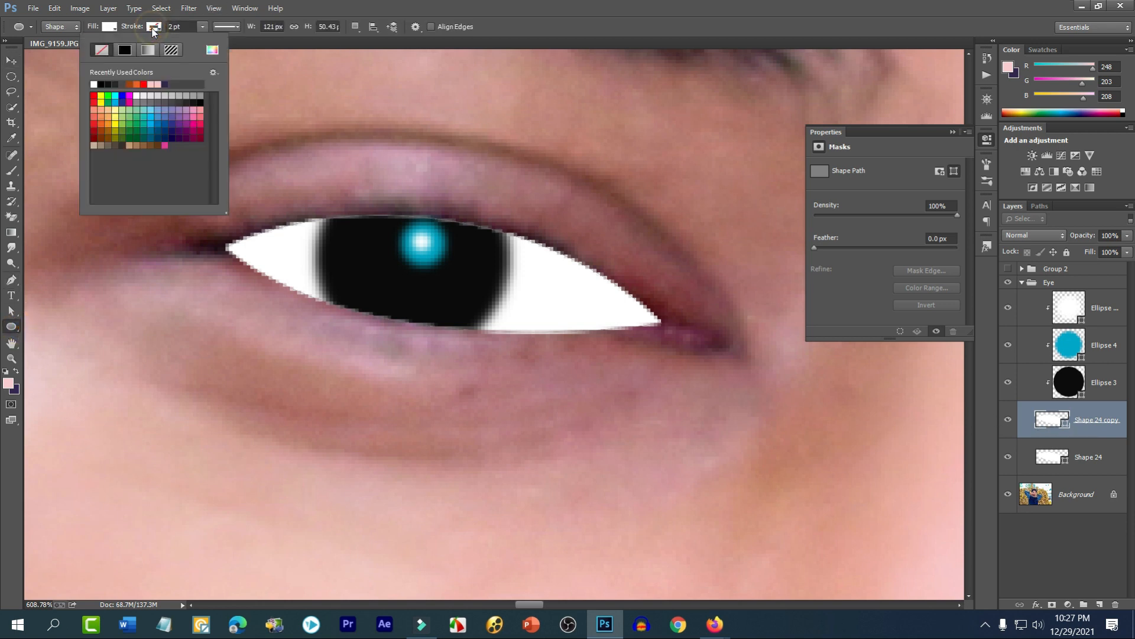
{"action": "left_click", "coordinate": [111, 83]}
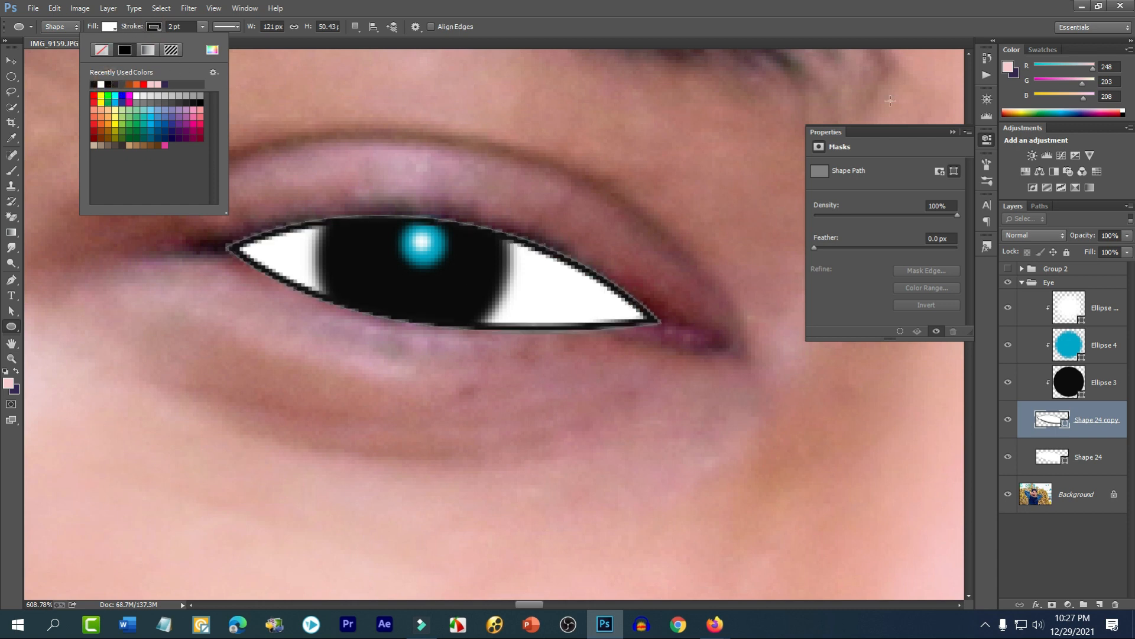
{"action": "left_click", "coordinate": [821, 247]}
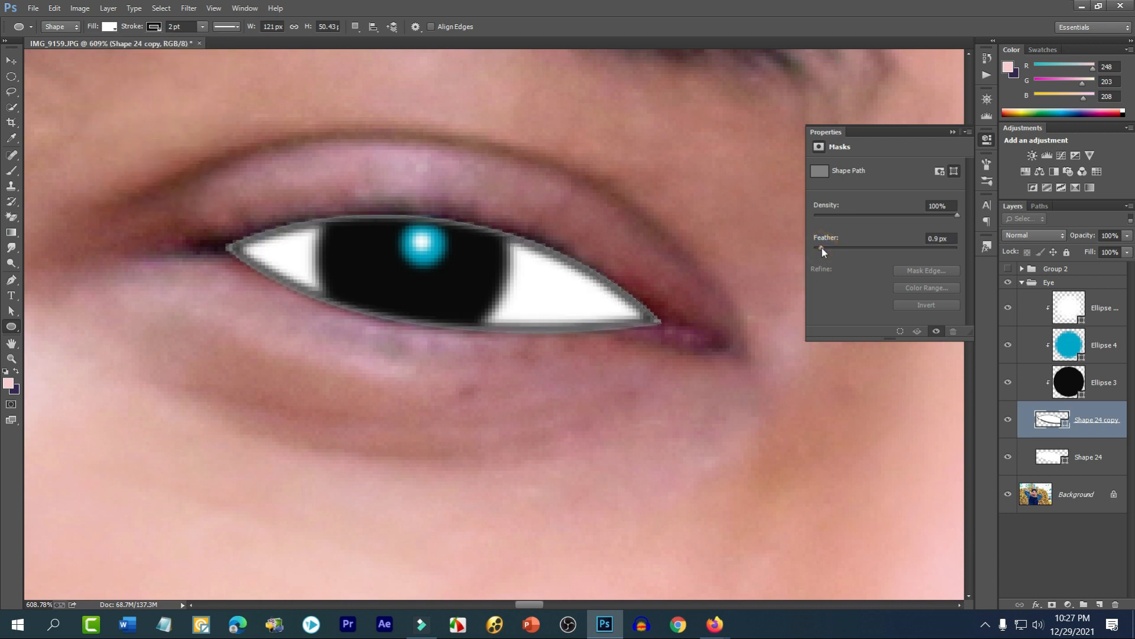
{"action": "left_click_drag", "start_coordinate": [820, 247], "coordinate": [820, 247]}
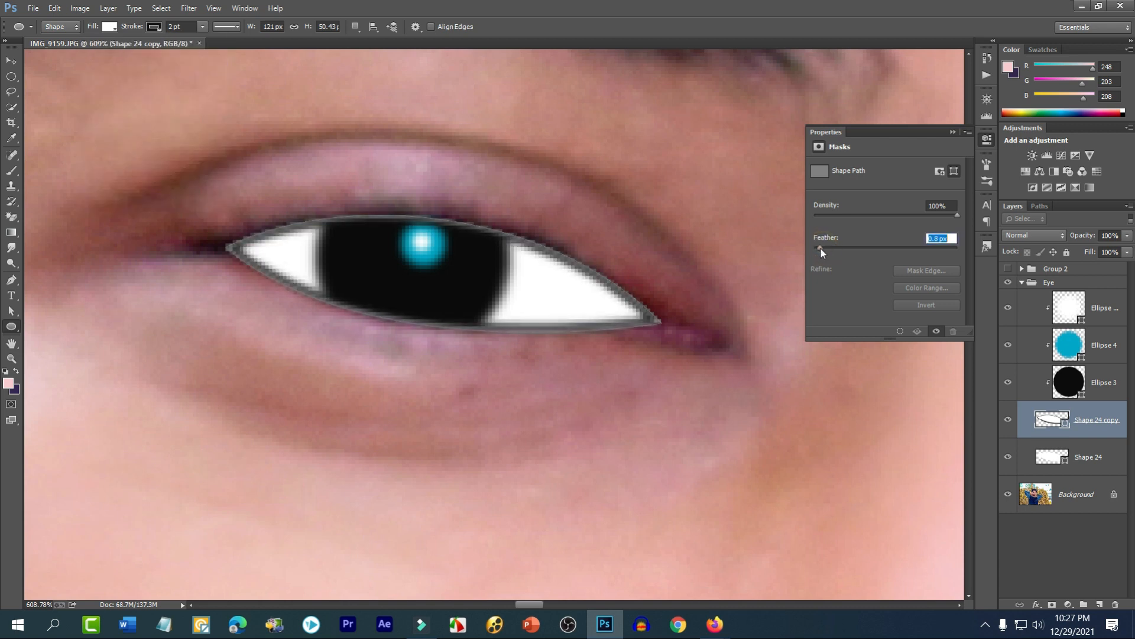
- Set the duplicated eye shape's stroke width to 0.7 pt and reset its feather to 0 px
{"action": "left_click", "coordinate": [174, 26]}
{"action": "type", "text": ".7"}
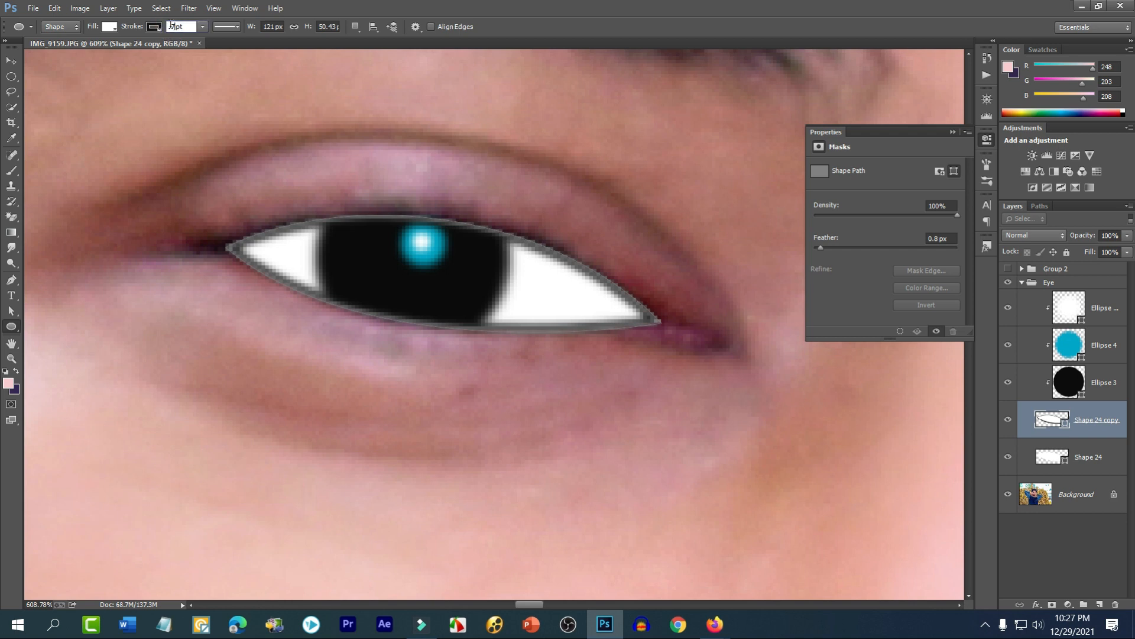
{"action": "key", "text": "Return"}
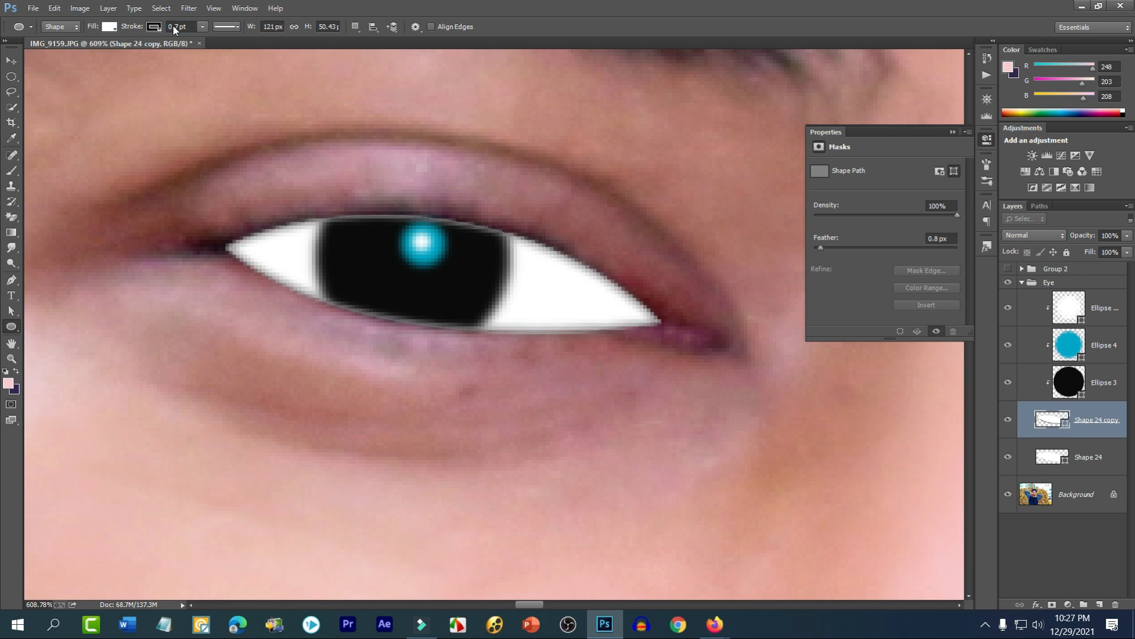
{"action": "double_click", "coordinate": [178, 26]}
{"action": "left_click_drag", "start_coordinate": [820, 245], "coordinate": [813, 249]}
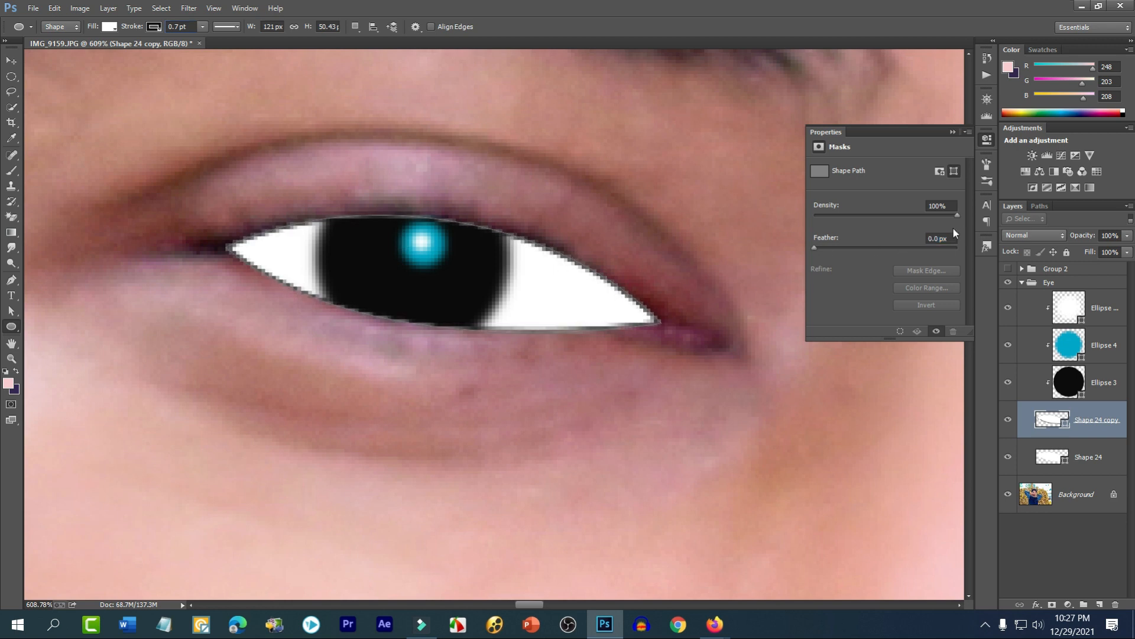
- Change the duplicated eye shape's stroke to black with a 1 pt width and check the eye against the whole face
{"action": "left_click", "coordinate": [153, 26]}
{"action": "left_click", "coordinate": [201, 103]}
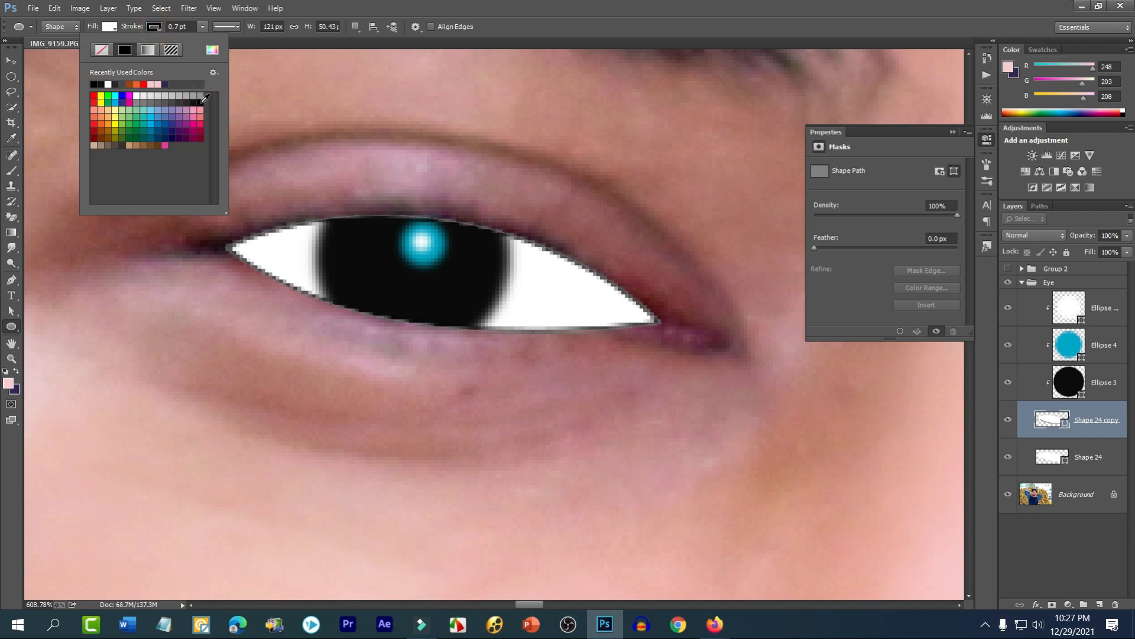
{"action": "left_click", "coordinate": [176, 27]}
{"action": "type", "text": "1"}
{"action": "key", "text": "Return"}
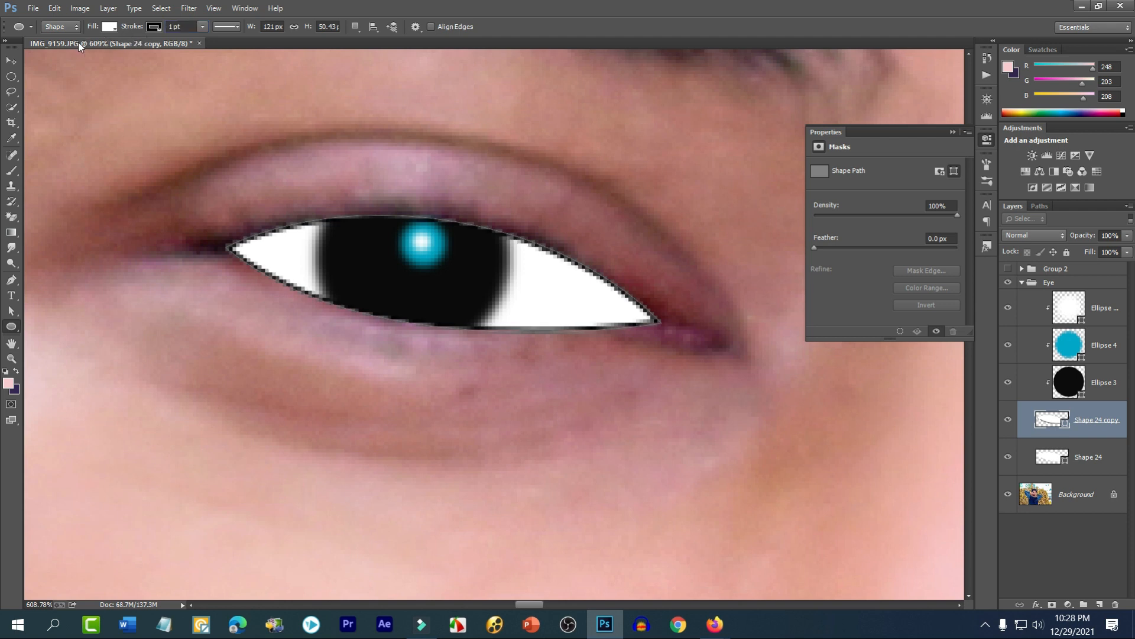
{"action": "left_click", "coordinate": [11, 60]}
{"action": "scroll", "coordinate": [509, 276], "scroll_direction": "down", "scroll_amount": 3}
{"action": "scroll", "coordinate": [508, 275], "scroll_direction": "down", "scroll_amount": 3}
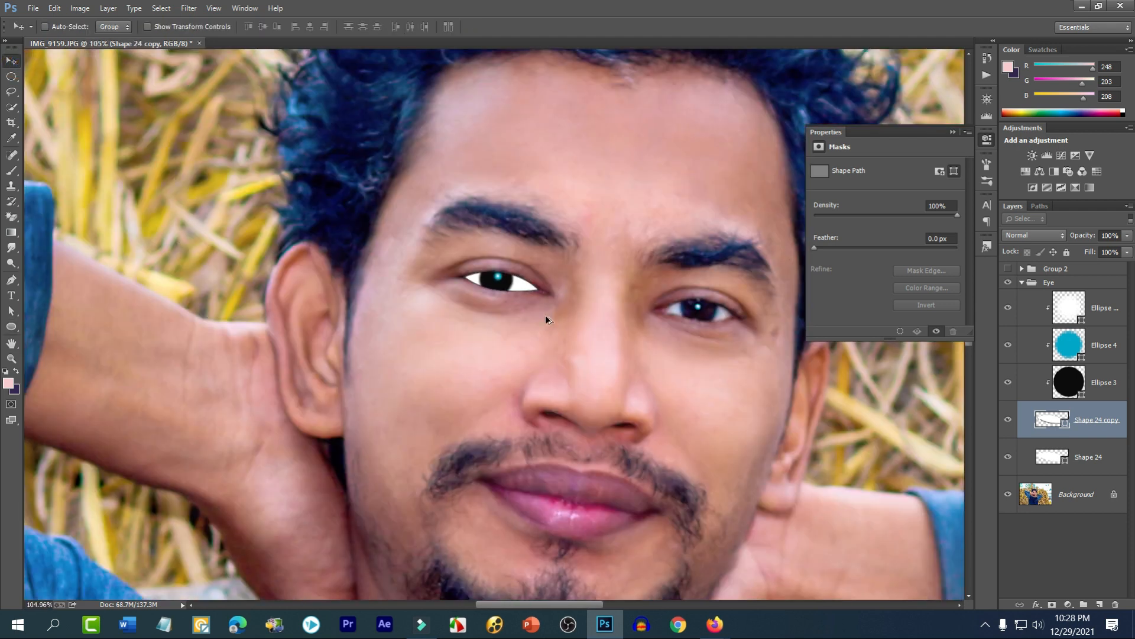
- Feather the duplicated eye shape by 0.5 px, clip it to the Shape 24 layer and compare the eye with the photo
{"action": "scroll", "coordinate": [545, 308], "scroll_direction": "up", "scroll_amount": 6}
{"action": "scroll", "coordinate": [537, 280], "scroll_direction": "up", "scroll_amount": 1}
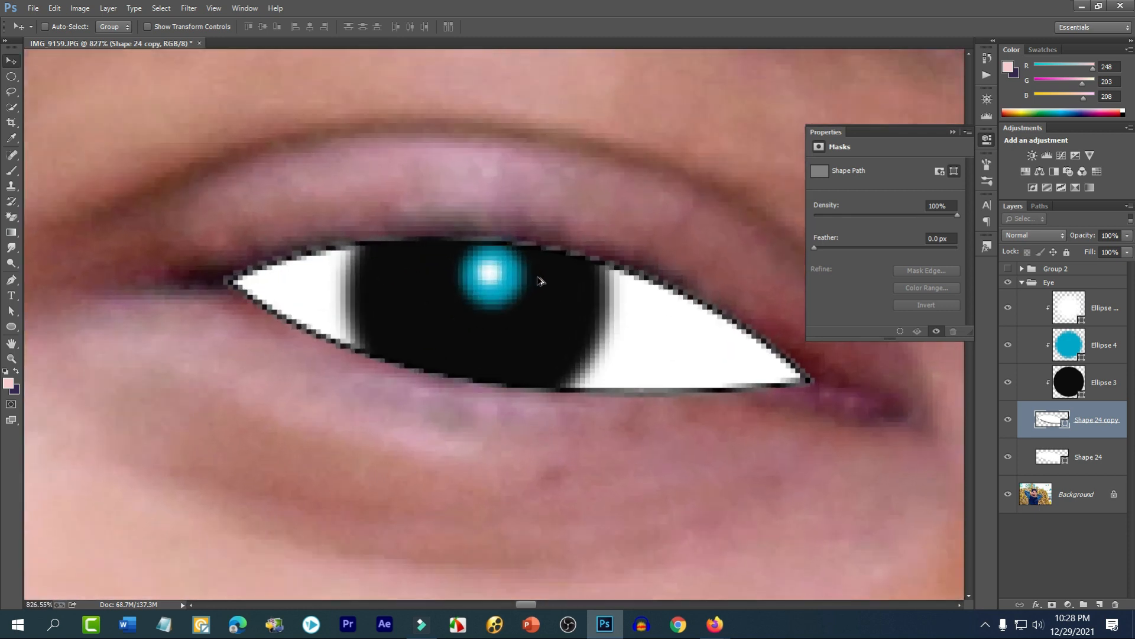
{"action": "left_click", "coordinate": [818, 247]}
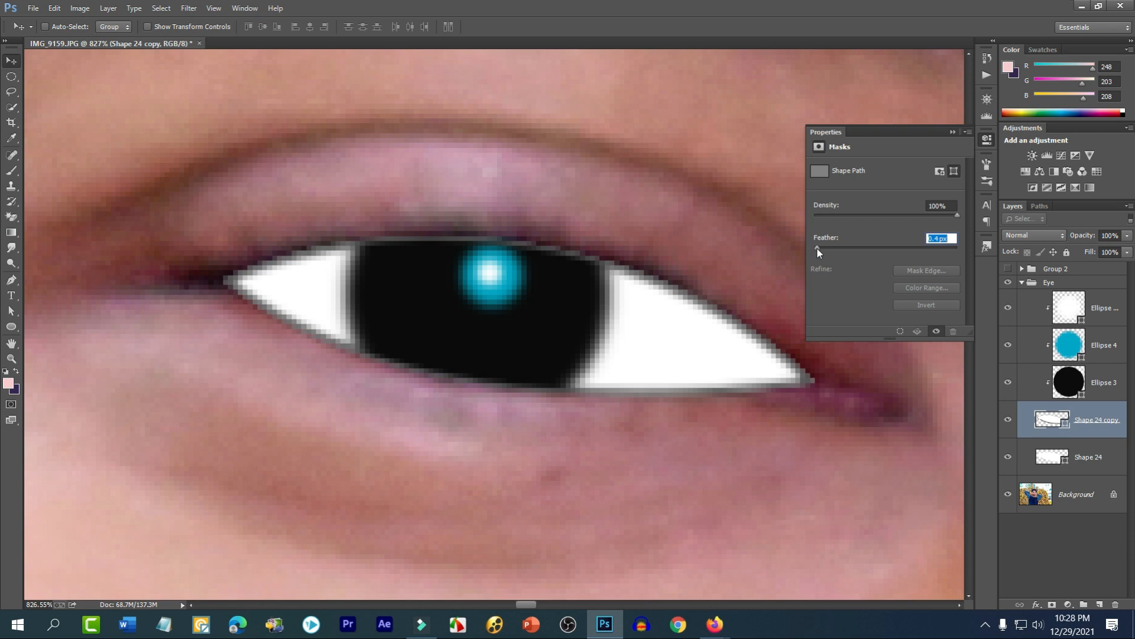
{"action": "left_click_drag", "start_coordinate": [816, 247], "coordinate": [818, 248]}
{"action": "left_click", "coordinate": [1091, 435], "text": "alt"}
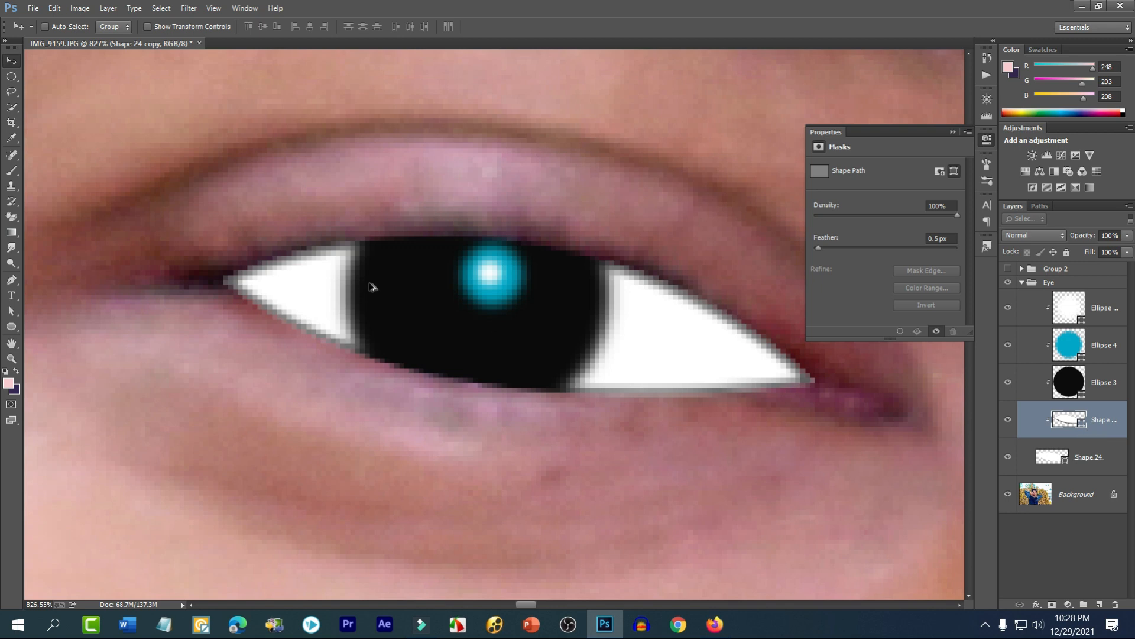
{"action": "scroll", "coordinate": [375, 286], "scroll_direction": "down", "scroll_amount": 5}
{"action": "scroll", "coordinate": [473, 320], "scroll_direction": "up", "scroll_amount": 1}
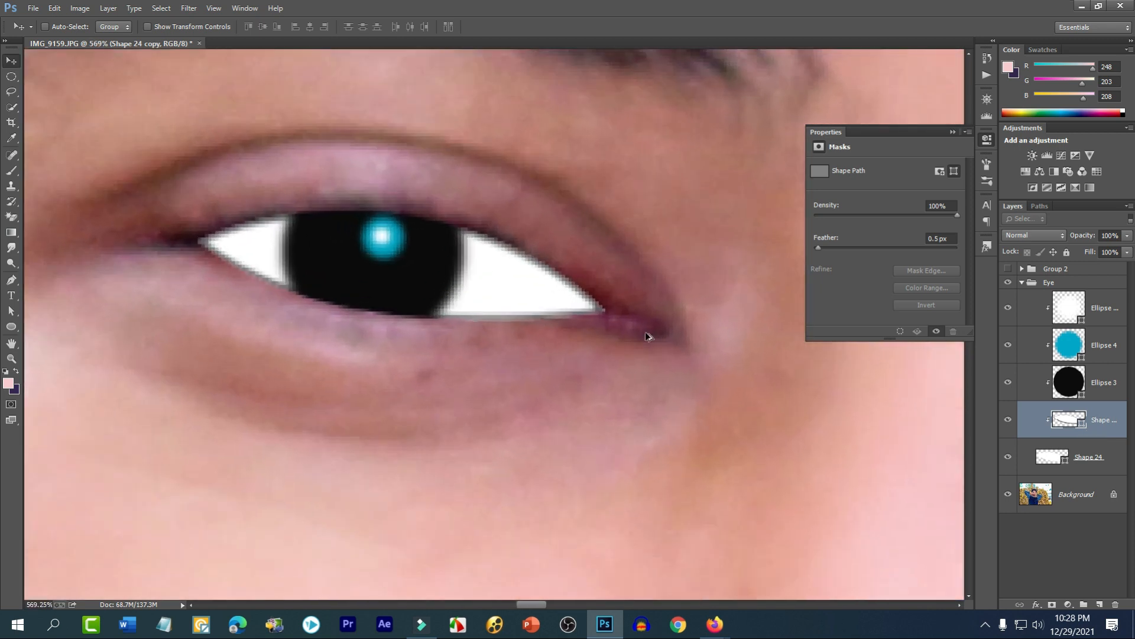
{"action": "left_click", "coordinate": [1008, 456]}
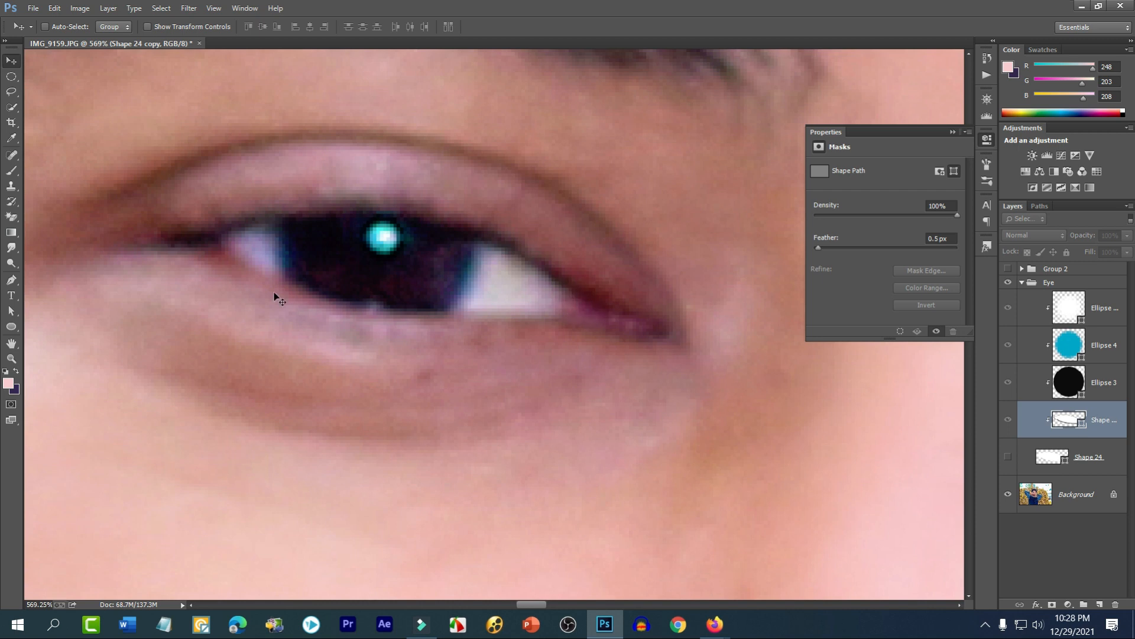
{"action": "left_click", "coordinate": [1007, 458]}
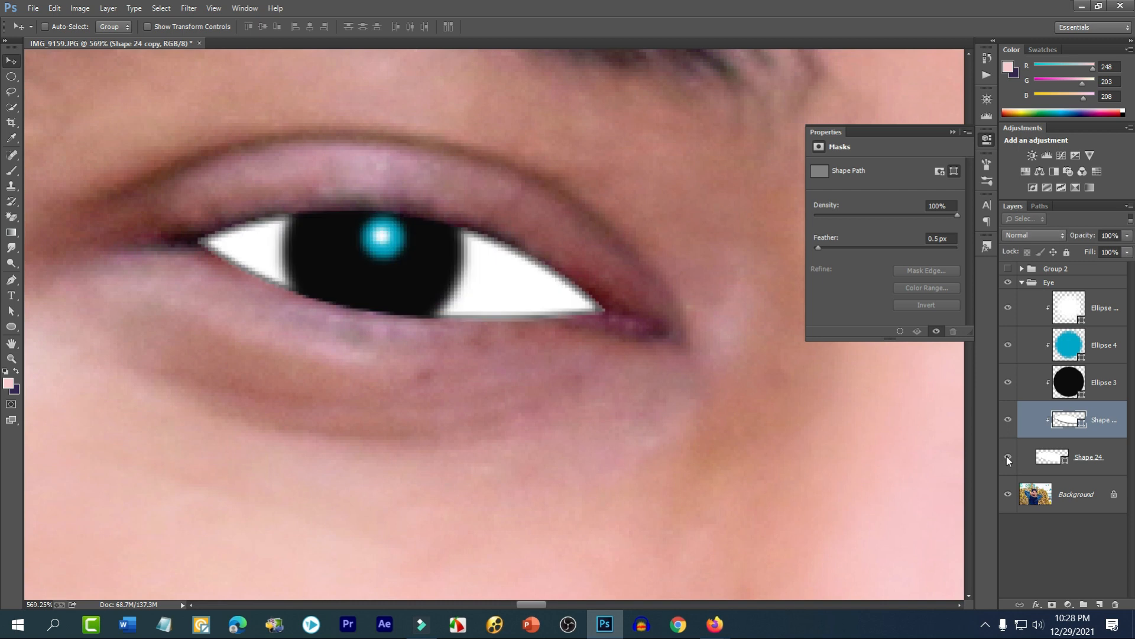
- Draw a closed curved shape about 61 px wide and 17 px high over the inner eye corner, above the Shape 24 layer
{"action": "left_click", "coordinate": [1088, 453]}
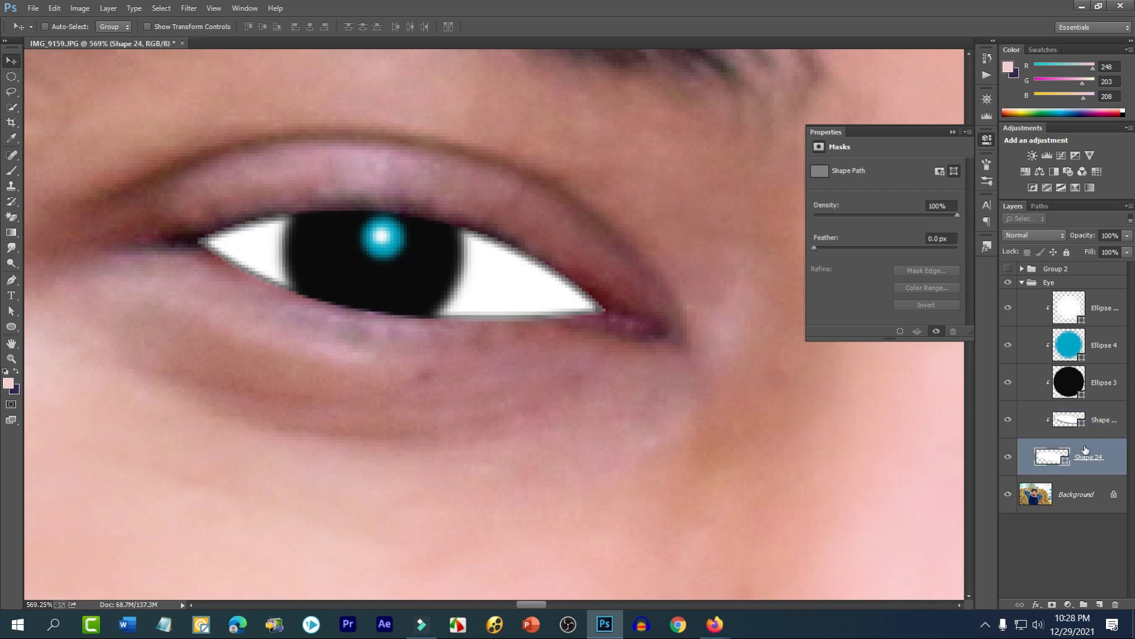
{"action": "left_click", "coordinate": [11, 280]}
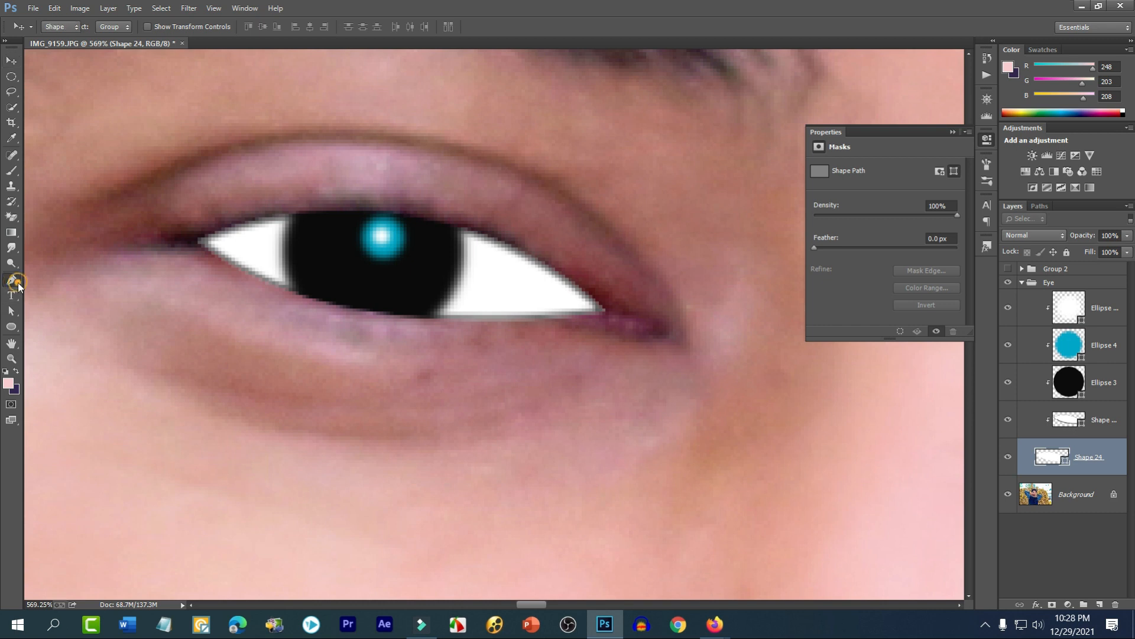
{"action": "scroll", "coordinate": [599, 295], "scroll_direction": "up", "scroll_amount": 1}
{"action": "key", "text": "alt"}
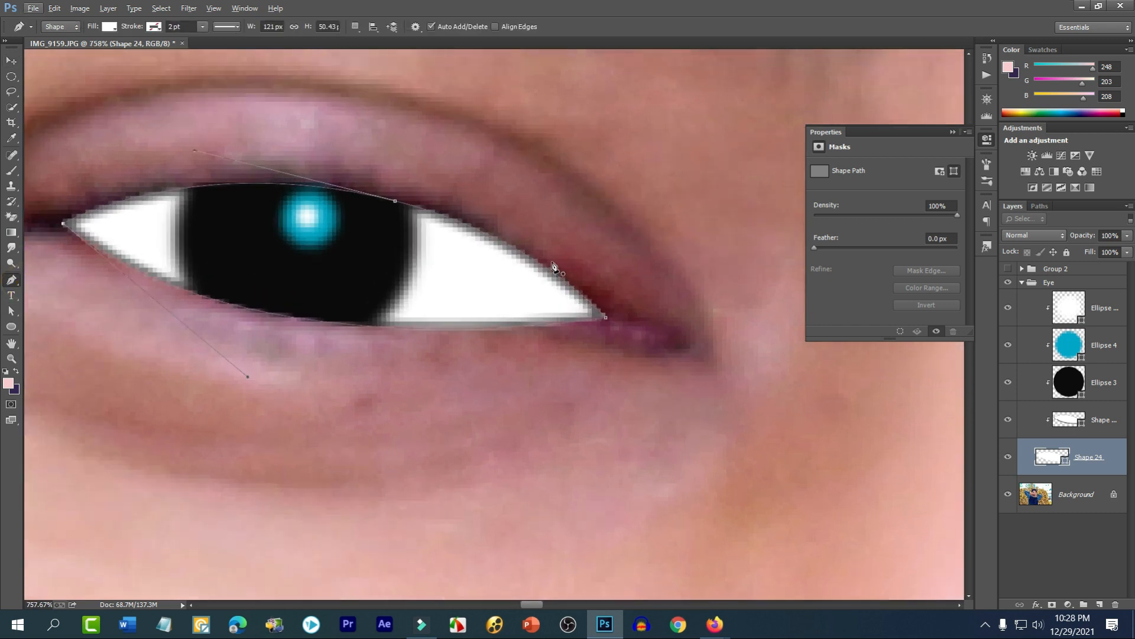
{"action": "left_click", "coordinate": [561, 264]}
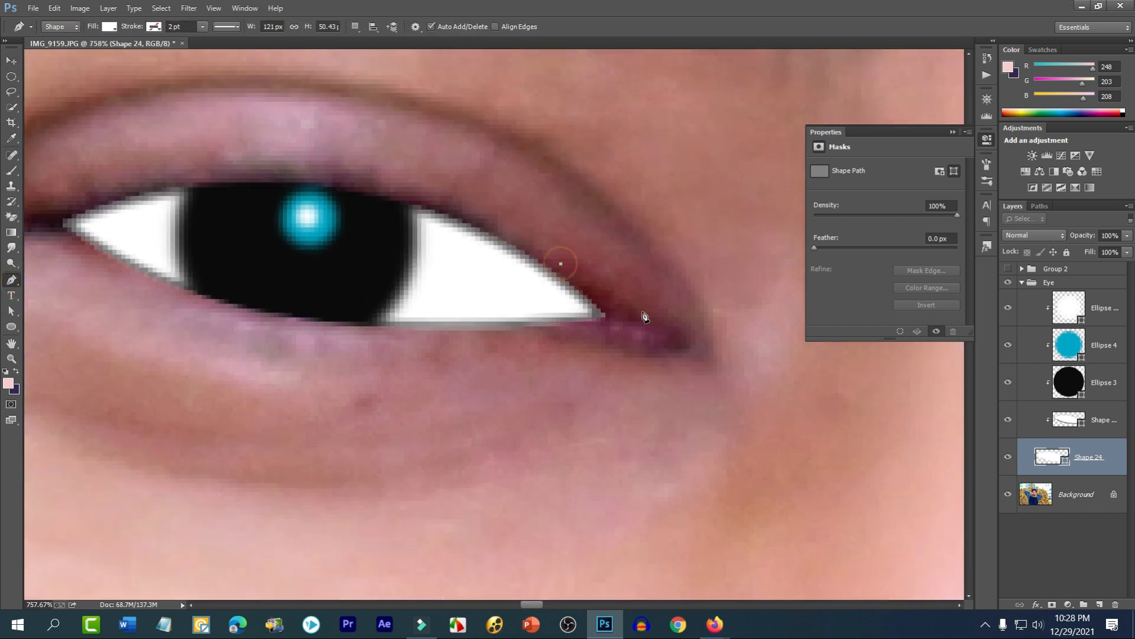
{"action": "left_click_drag", "start_coordinate": [642, 335], "coordinate": [574, 340]}
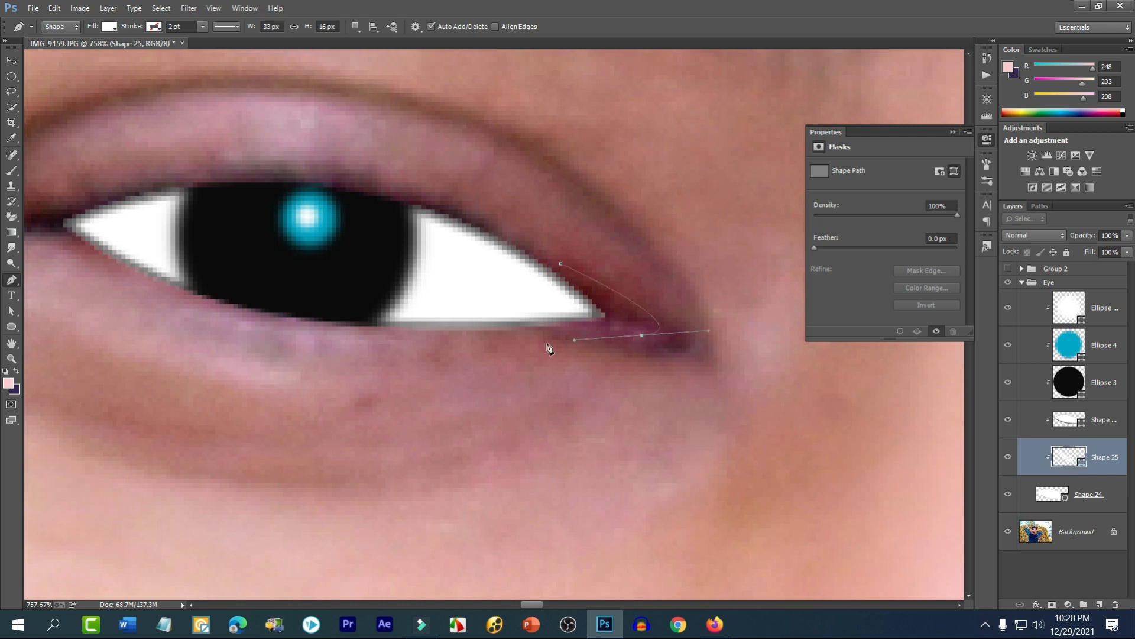
{"action": "left_click_drag", "start_coordinate": [560, 263], "coordinate": [686, 230]}
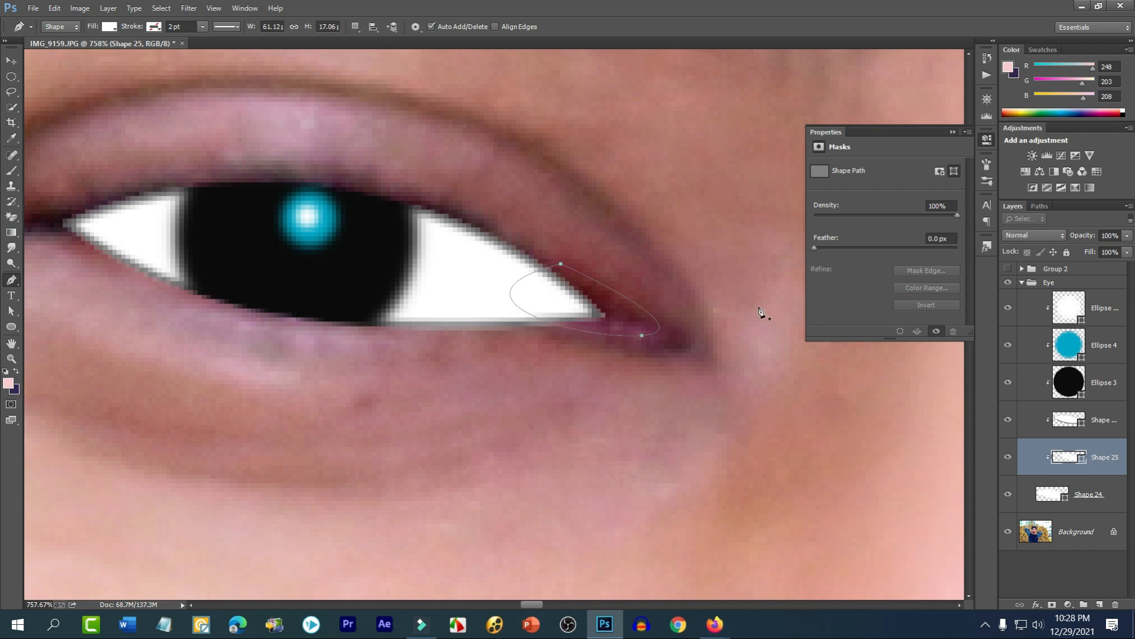
- Fill the inner corner shape with crimson #9e0039 and move its layer above the duplicated eye shape
{"action": "left_click", "coordinate": [112, 27]}
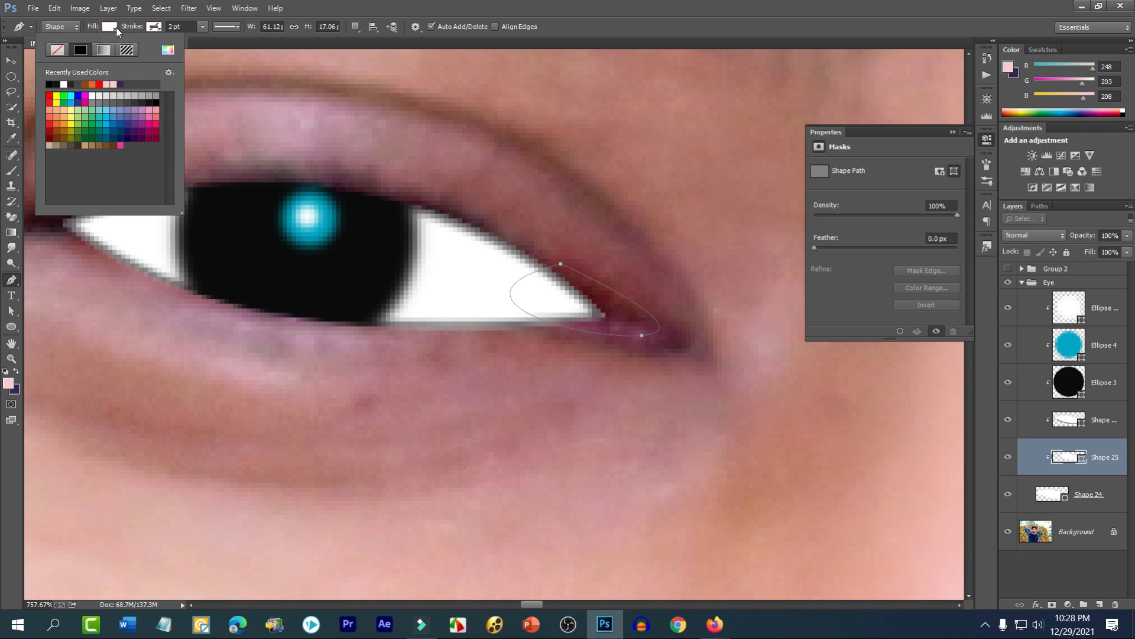
{"action": "left_click", "coordinate": [157, 127]}
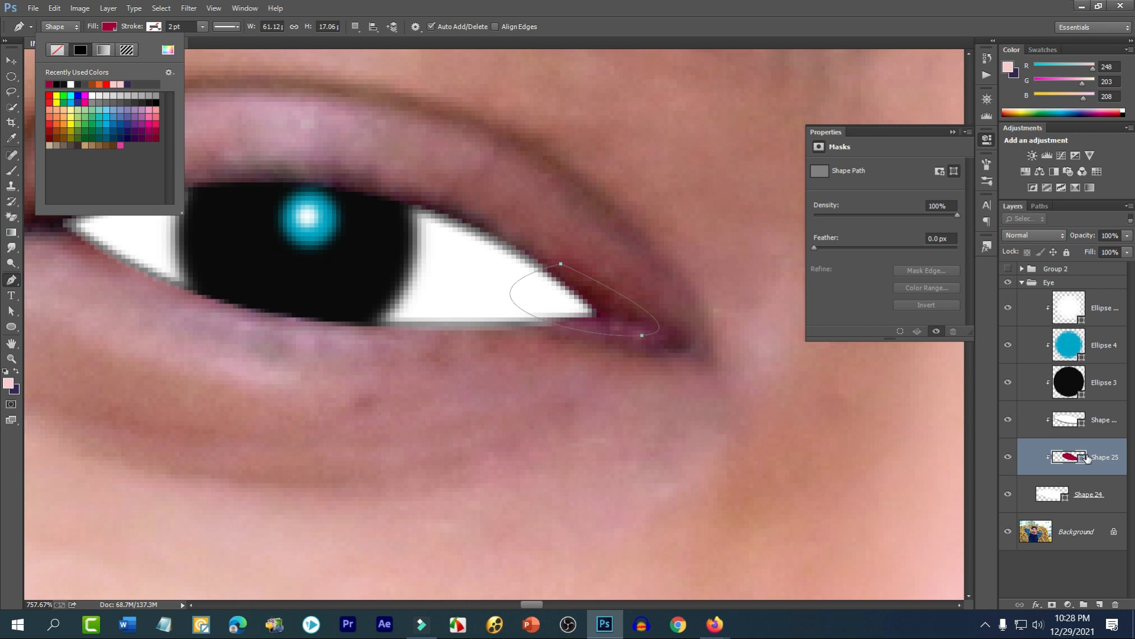
{"action": "left_click_drag", "start_coordinate": [1091, 460], "coordinate": [1090, 421]}
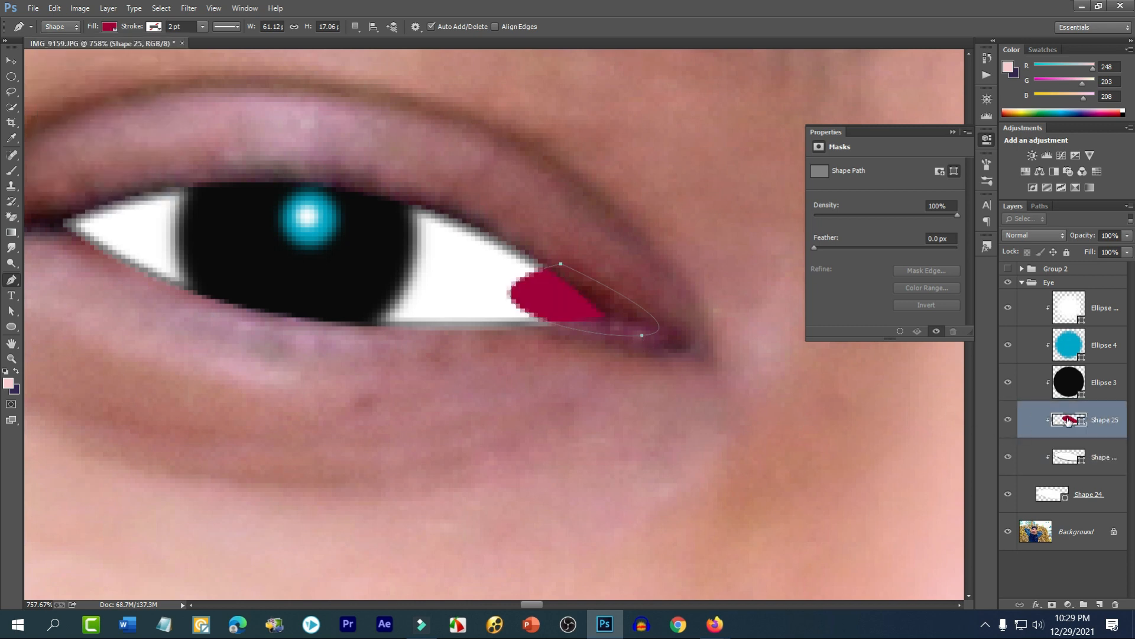
- Recolor the inner corner shape to dark red #490807, starting from a color sampled in the photo's eye corner
{"action": "double_click", "coordinate": [1069, 419]}
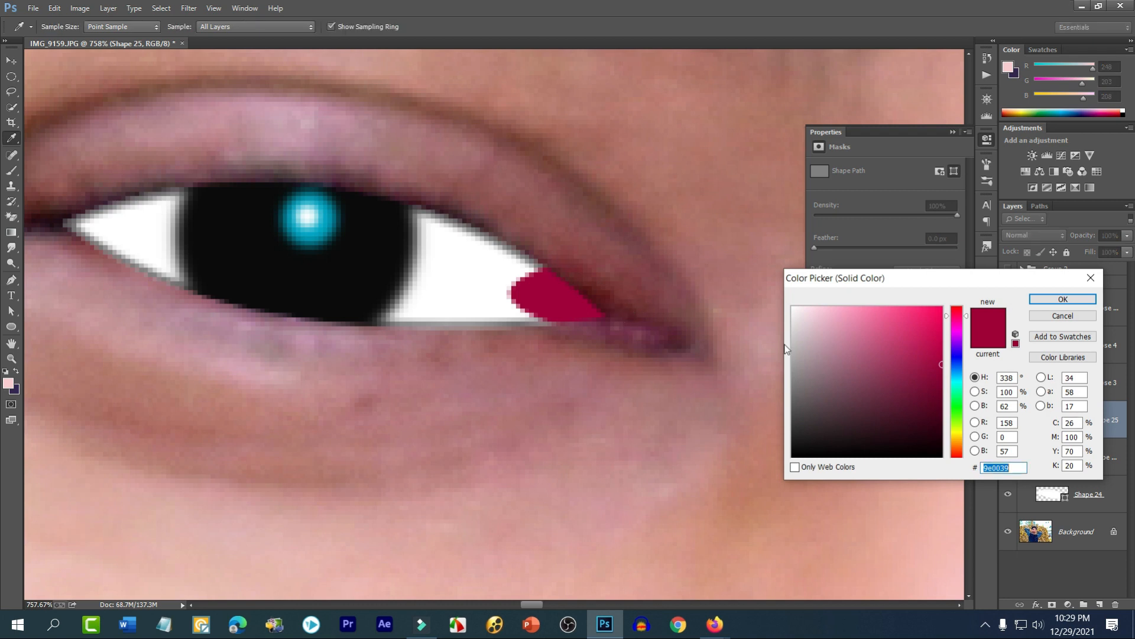
{"action": "left_click", "coordinate": [599, 290]}
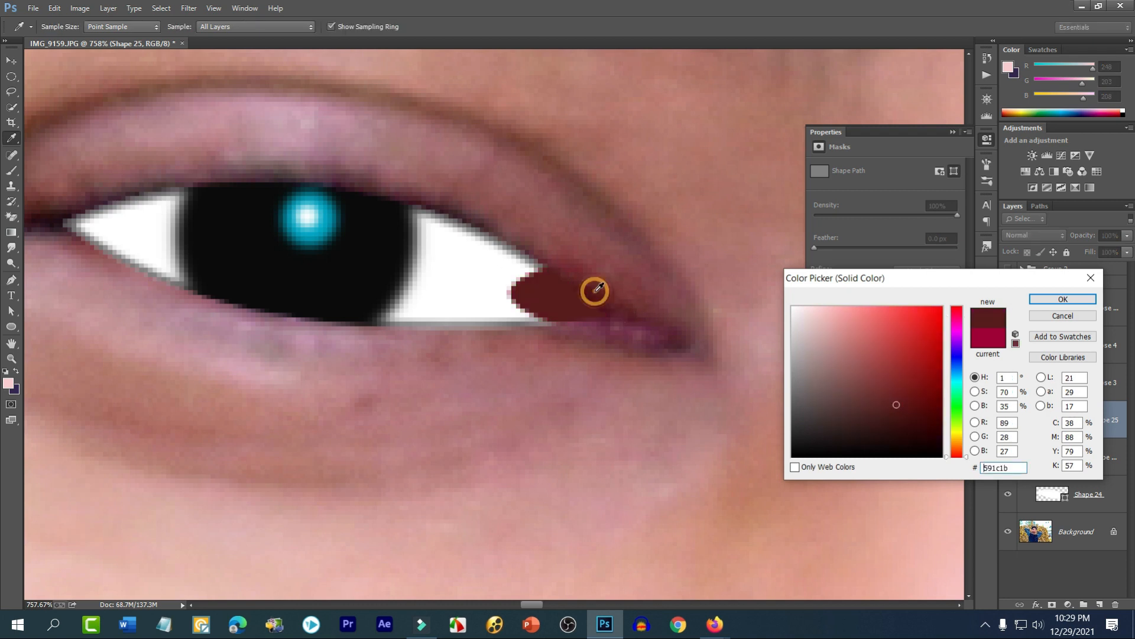
{"action": "left_click", "coordinate": [907, 409]}
{"action": "left_click", "coordinate": [912, 401]}
{"action": "left_click", "coordinate": [926, 398]}
{"action": "left_click", "coordinate": [929, 413]}
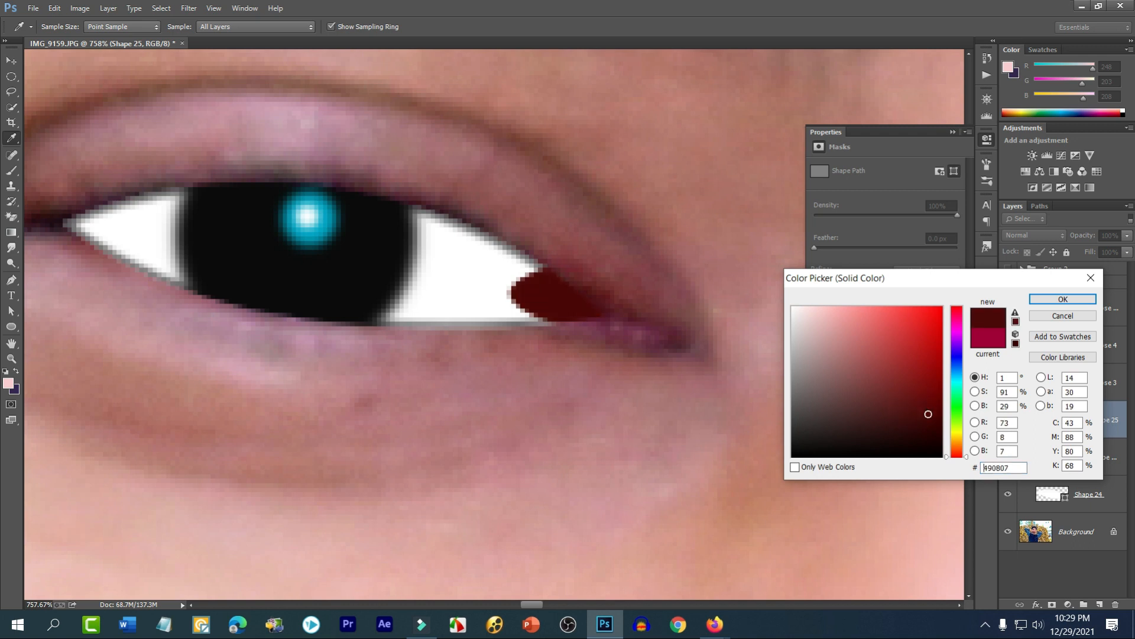
{"action": "left_click", "coordinate": [1063, 299]}
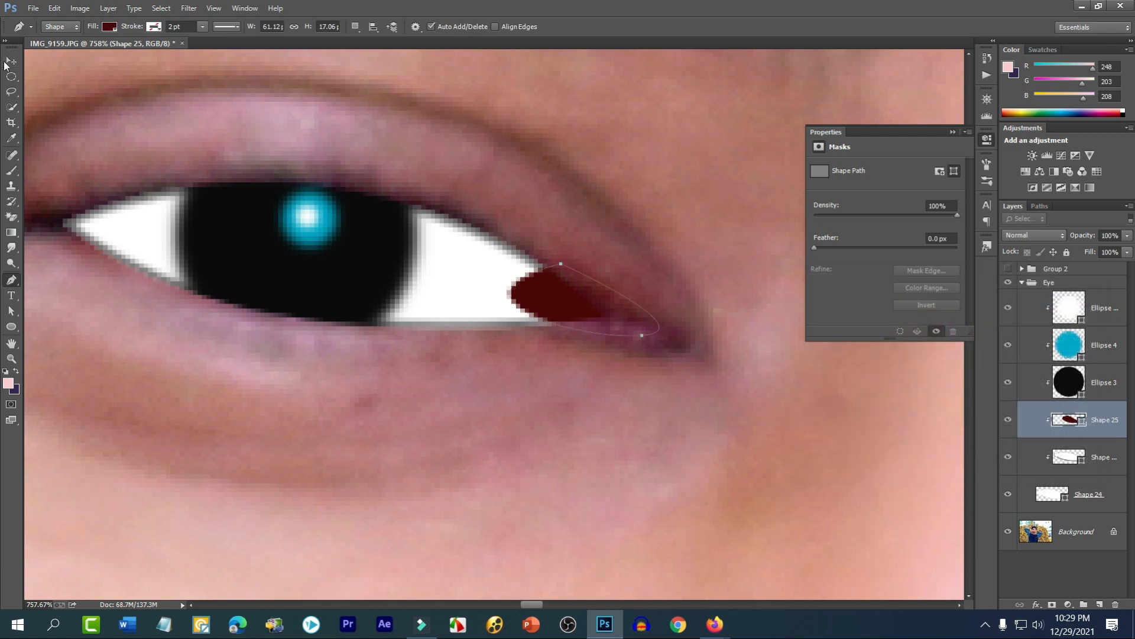
- Shift the inner corner shape slightly down and feather it by 3.1 px
{"action": "key", "text": "v"}
{"action": "left_click_drag", "start_coordinate": [557, 305], "coordinate": [557, 310]}
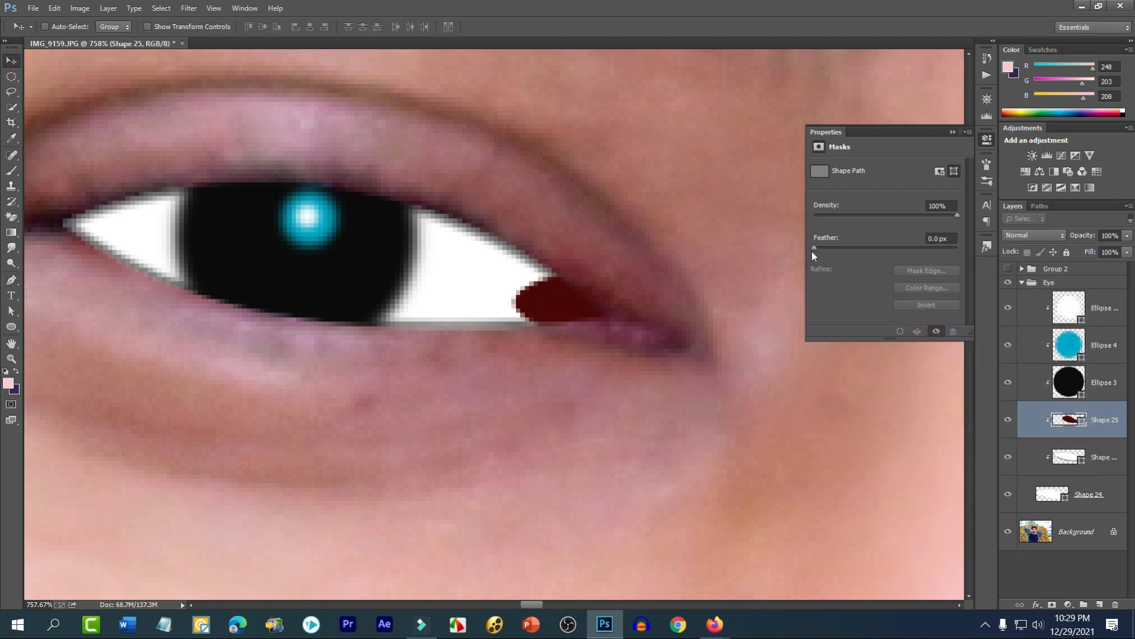
{"action": "left_click_drag", "start_coordinate": [814, 248], "coordinate": [826, 246]}
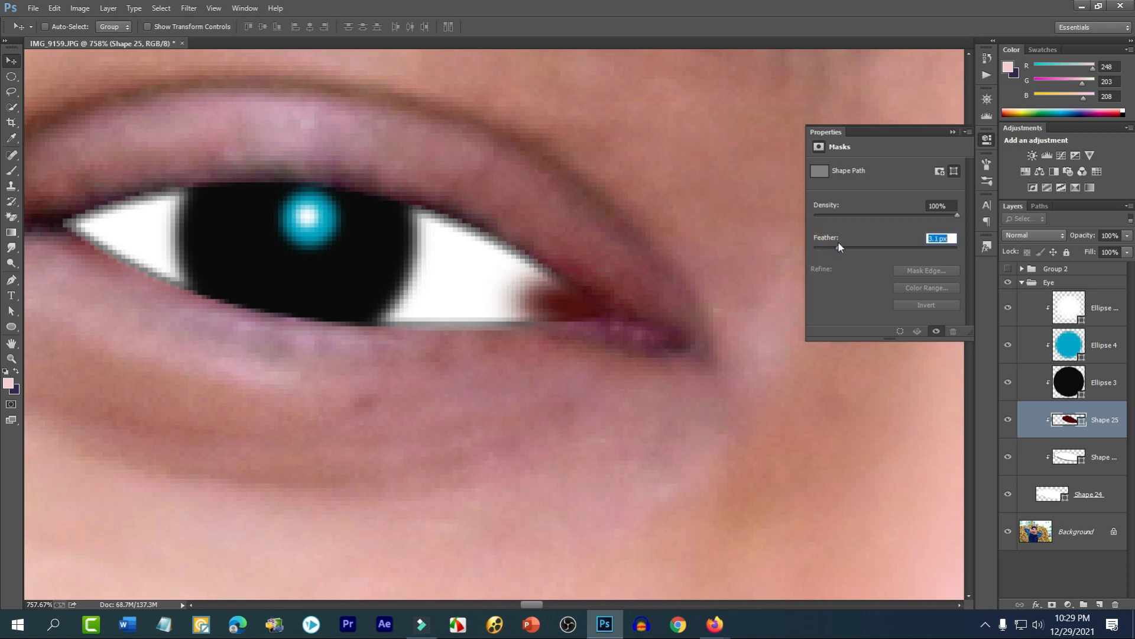
{"action": "left_click_drag", "start_coordinate": [837, 242], "coordinate": [837, 242]}
- Lighten the fill color of the feathered corner shape to red #630a09
{"action": "double_click", "coordinate": [1063, 422]}
{"action": "left_click", "coordinate": [935, 383]}
{"action": "left_click_drag", "start_coordinate": [936, 383], "coordinate": [926, 401]}
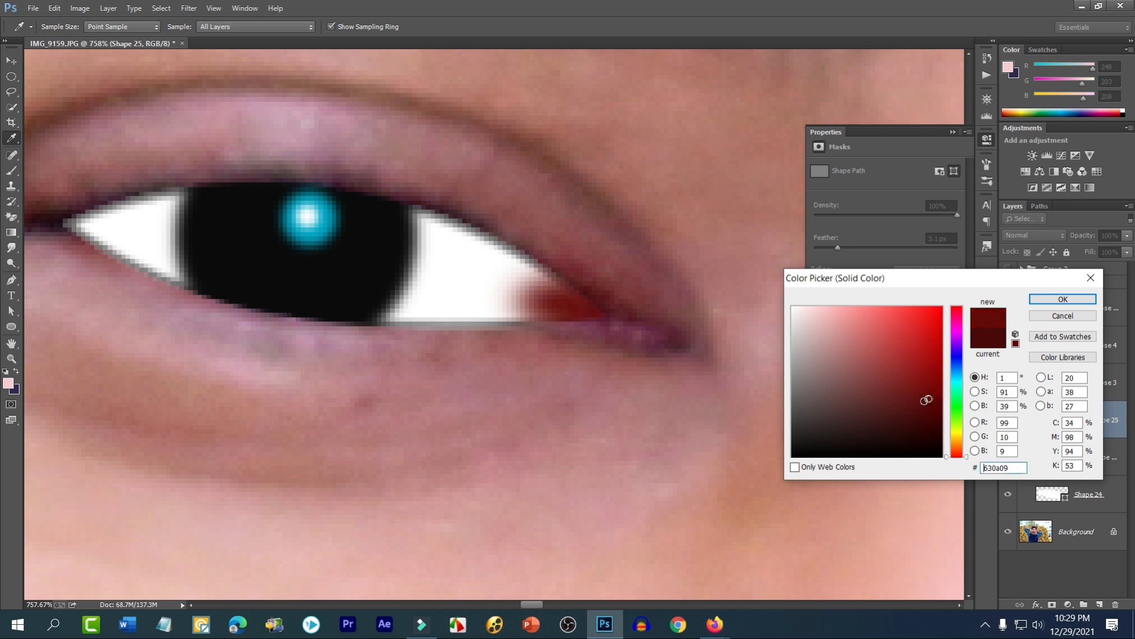
{"action": "left_click", "coordinate": [1062, 300]}
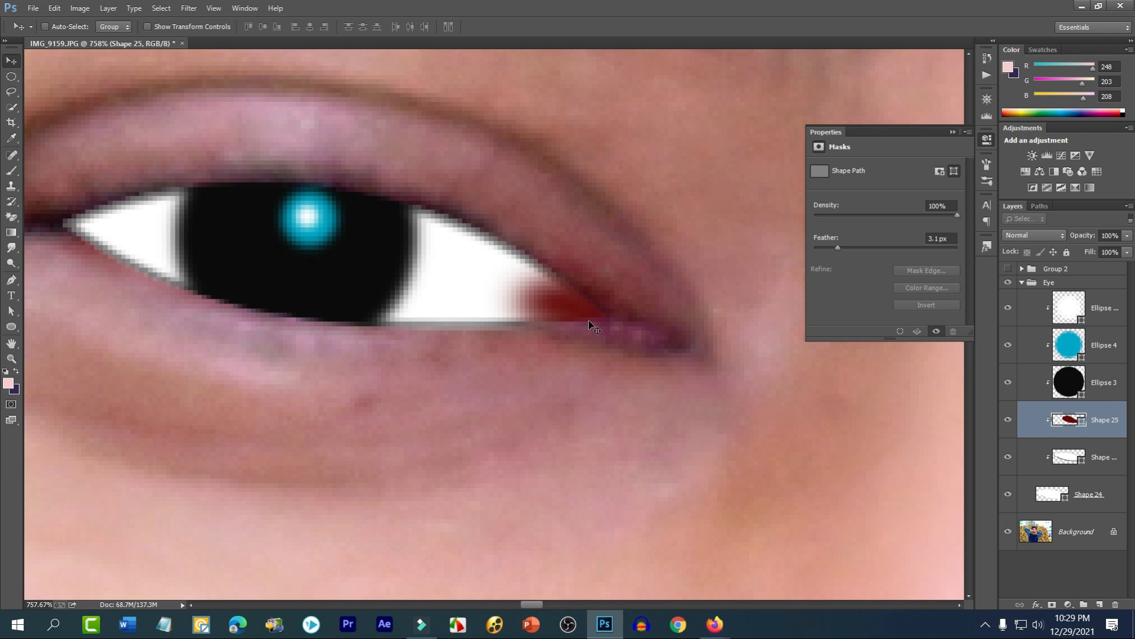
- Stretch the red corner shape to about 170% of its height and shift it slightly toward the nose
{"action": "key", "text": "ctrl+t"}
{"action": "left_click_drag", "start_coordinate": [567, 269], "coordinate": [573, 231]}
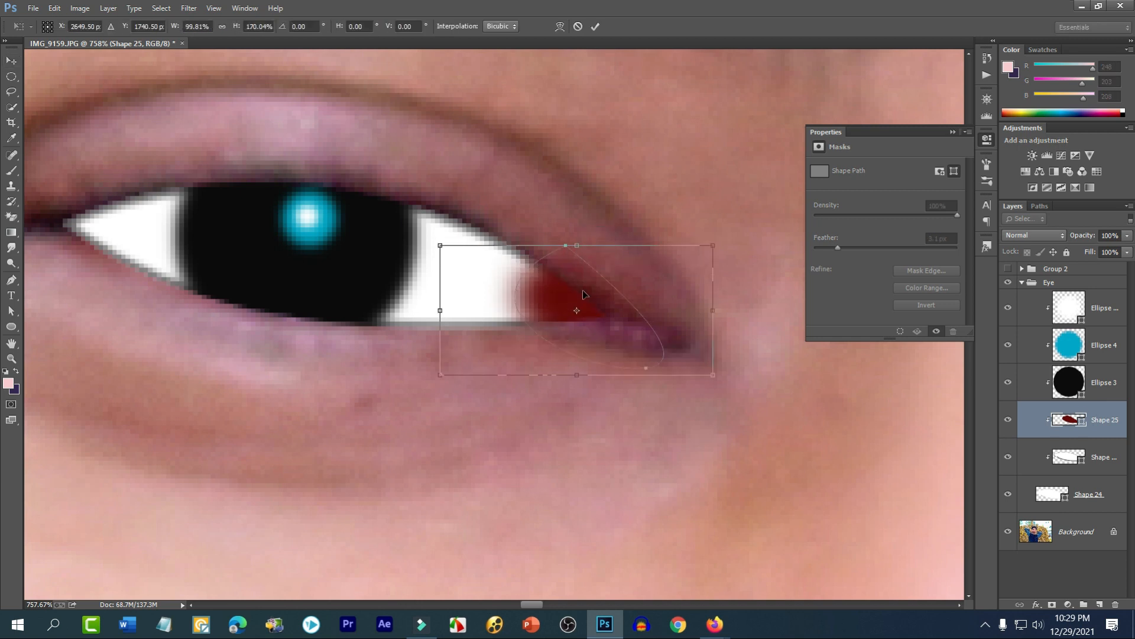
{"action": "left_click_drag", "start_coordinate": [618, 306], "coordinate": [627, 306]}
{"action": "key", "text": "Return"}
{"action": "scroll", "coordinate": [489, 309], "scroll_direction": "down", "scroll_amount": 3}
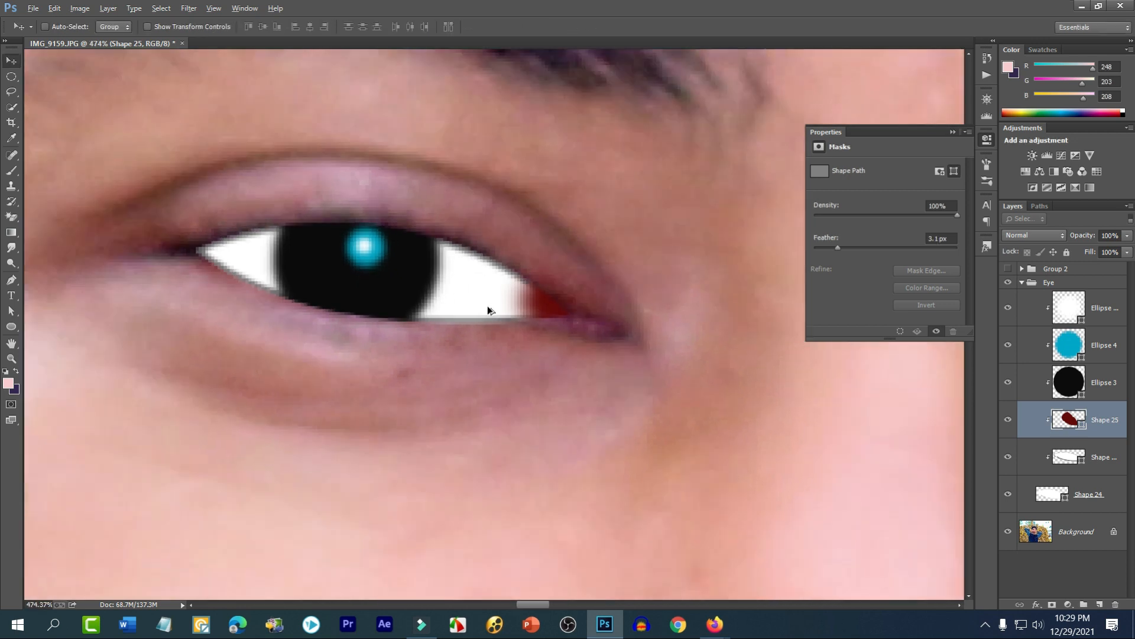
{"action": "scroll", "coordinate": [489, 310], "scroll_direction": "down", "scroll_amount": 8}
{"action": "scroll", "coordinate": [612, 377], "scroll_direction": "up", "scroll_amount": 2}
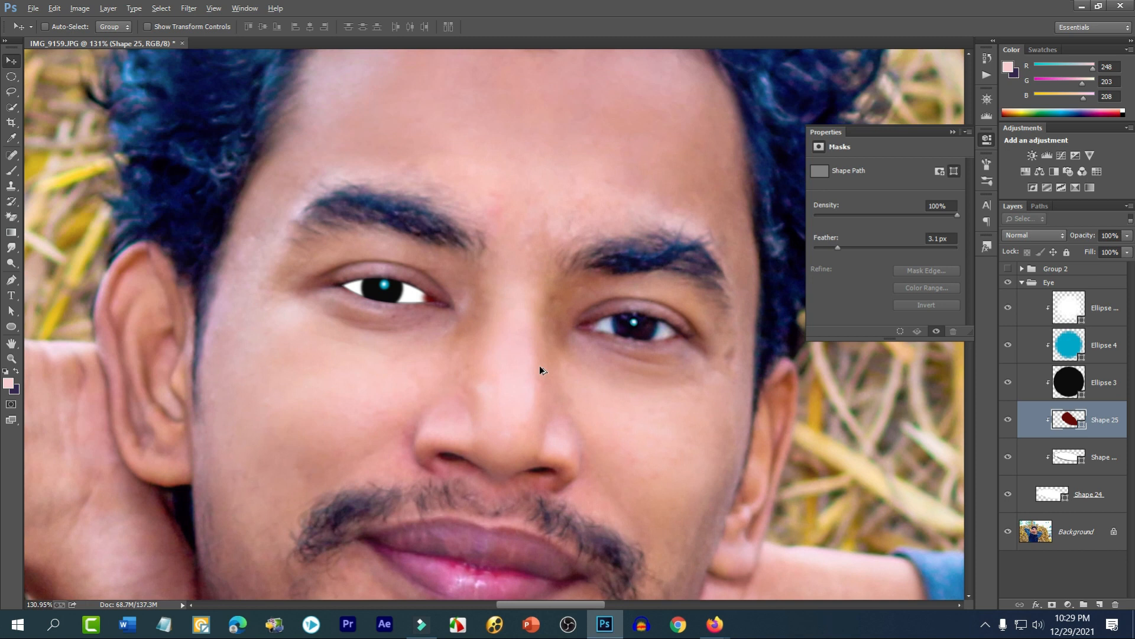
- Nudge the red corner shape a little further toward the nose and check the eye against the whole face
{"action": "scroll", "coordinate": [540, 369], "scroll_direction": "up", "scroll_amount": 3}
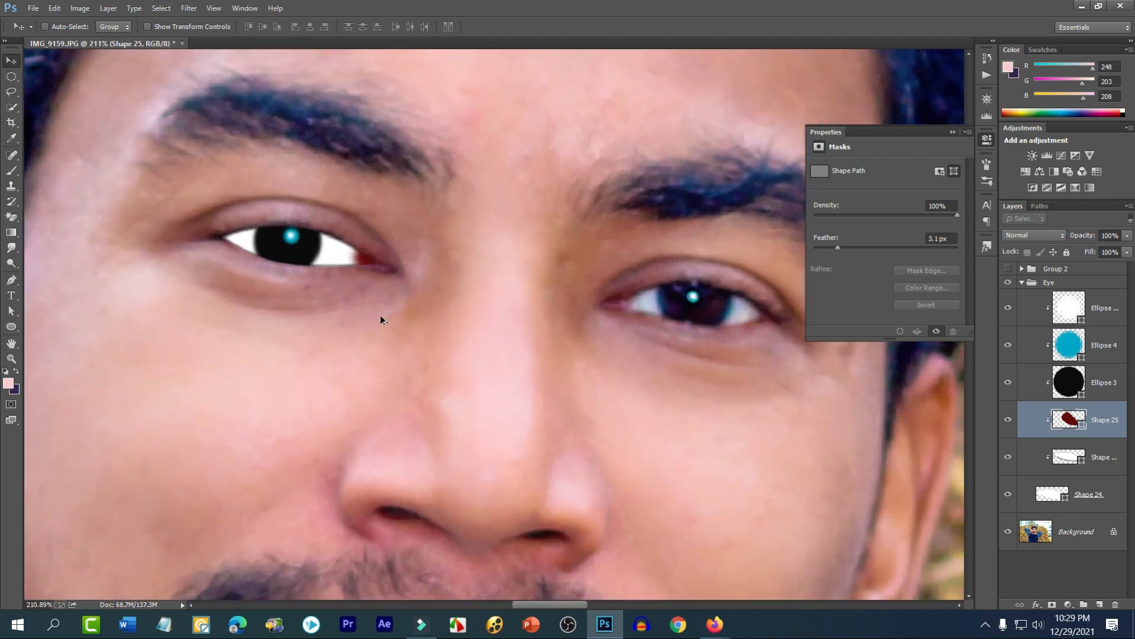
{"action": "scroll", "coordinate": [373, 296], "scroll_direction": "up", "scroll_amount": 4}
{"action": "key", "text": "Right"}
{"action": "left_click_drag", "start_coordinate": [372, 269], "coordinate": [375, 269]}
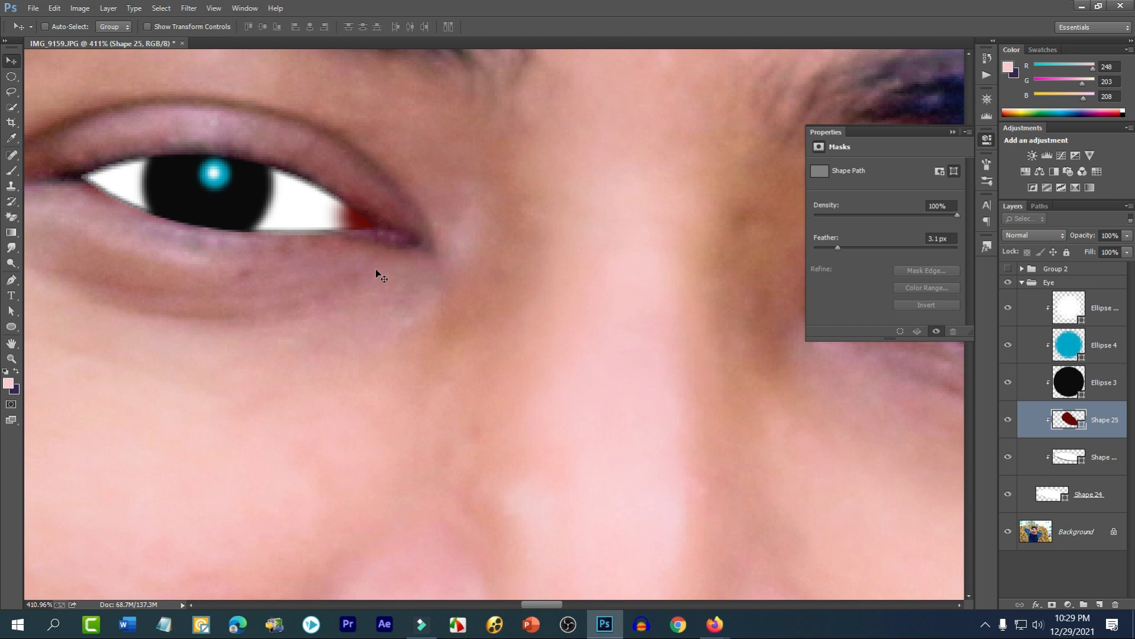
{"action": "scroll", "coordinate": [391, 281], "scroll_direction": "down", "scroll_amount": 9}
{"action": "scroll", "coordinate": [424, 314], "scroll_direction": "up", "scroll_amount": 5}
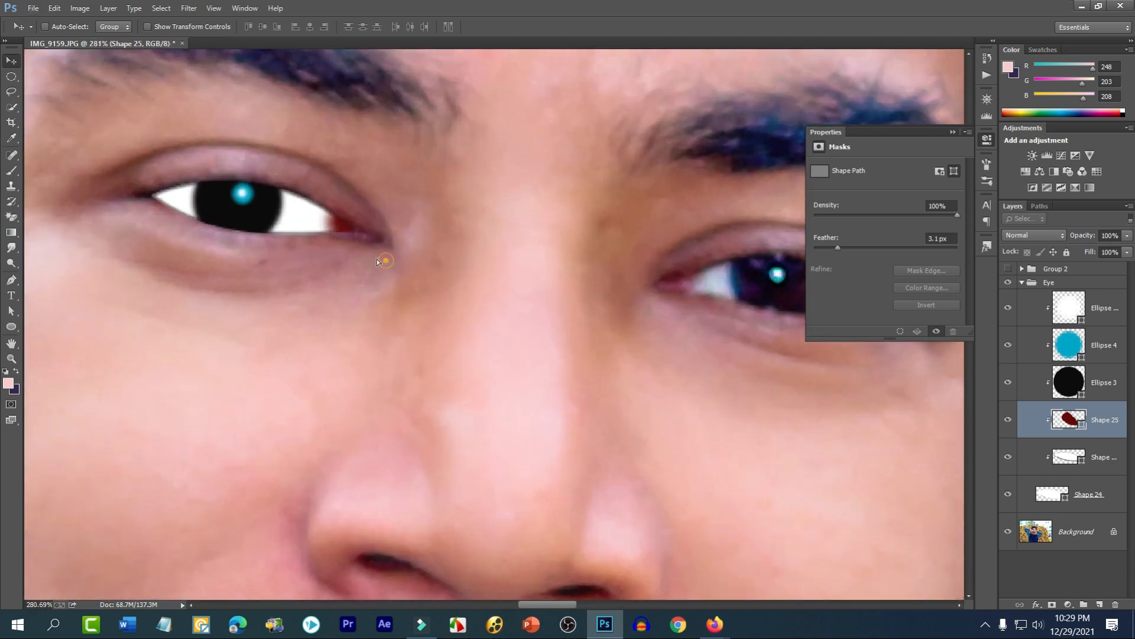
- Copy the red corner shape to the outer corner of the eye and fill the copy with very dark red #280505
{"action": "left_click_drag", "start_coordinate": [377, 260], "coordinate": [173, 221]}
{"action": "key", "text": "ctrl+j"}
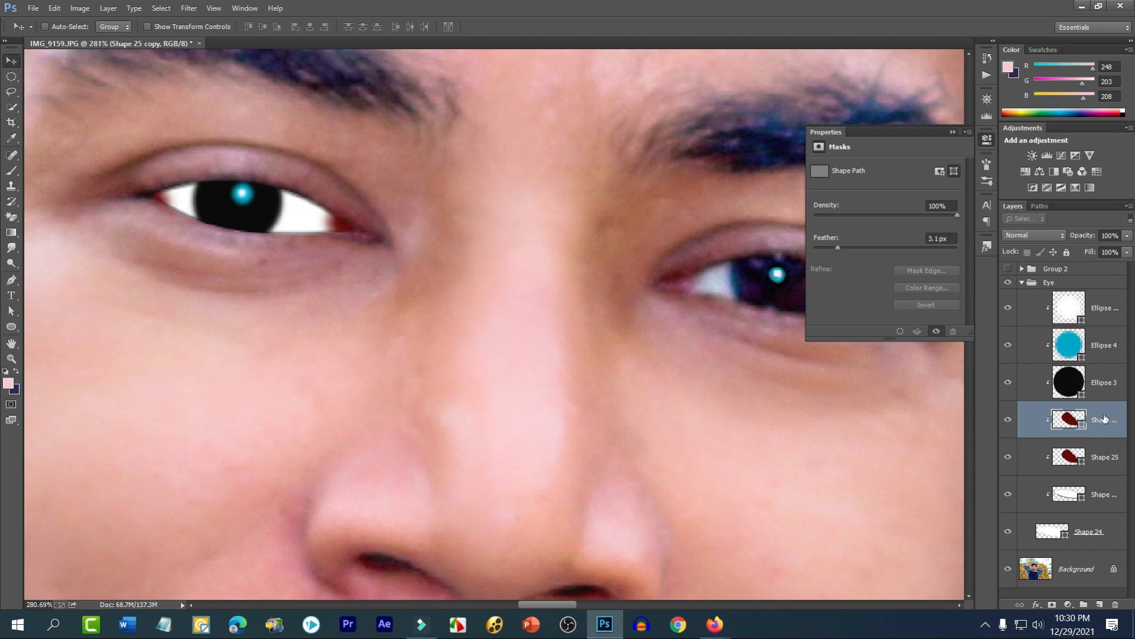
{"action": "double_click", "coordinate": [1070, 420]}
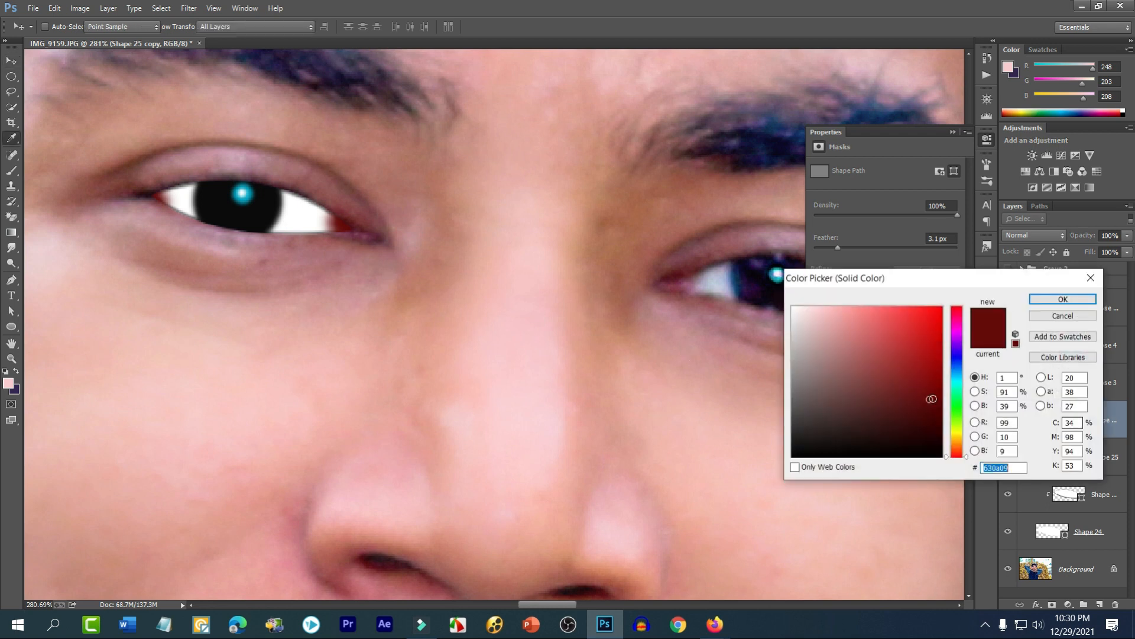
{"action": "left_click", "coordinate": [159, 197]}
{"action": "left_click_drag", "start_coordinate": [921, 434], "coordinate": [924, 434]}
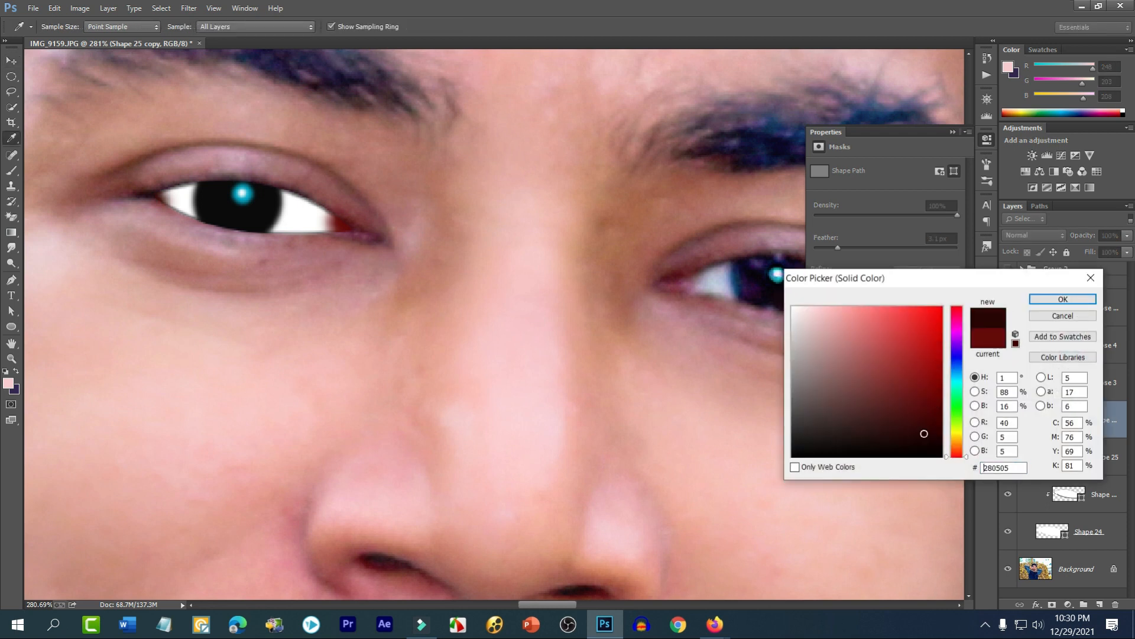
{"action": "left_click", "coordinate": [1063, 299]}
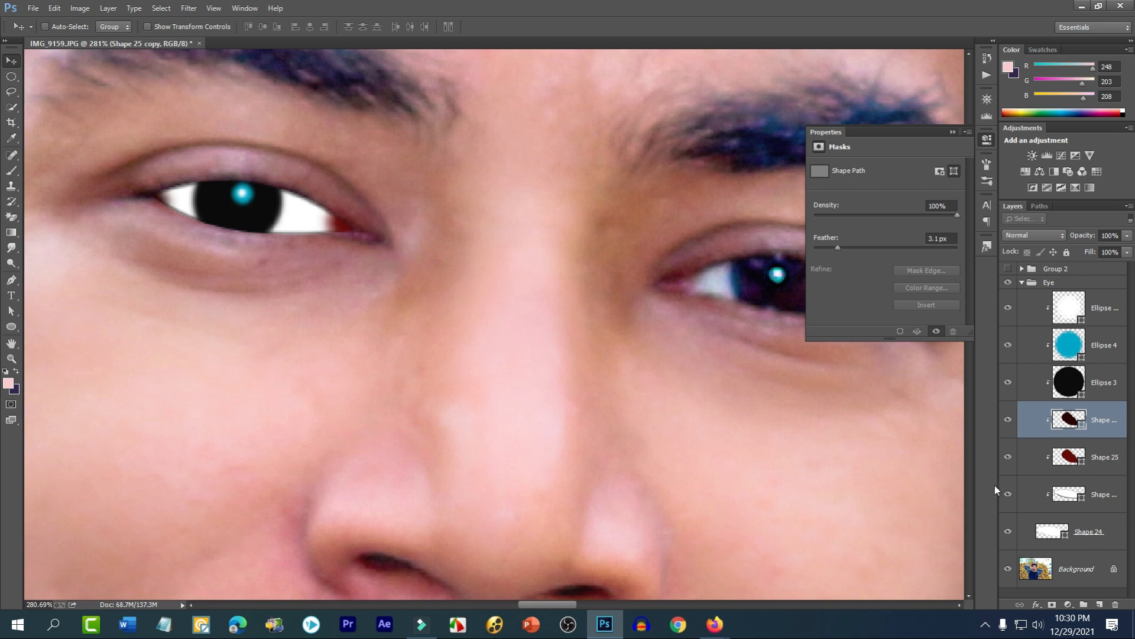
- Add an Inner Glow to the white base eye shape with Normal blend mode and near-black color #060606
{"action": "left_click", "coordinate": [1088, 542]}
{"action": "left_click", "coordinate": [1009, 531]}
{"action": "left_click", "coordinate": [1009, 531]}
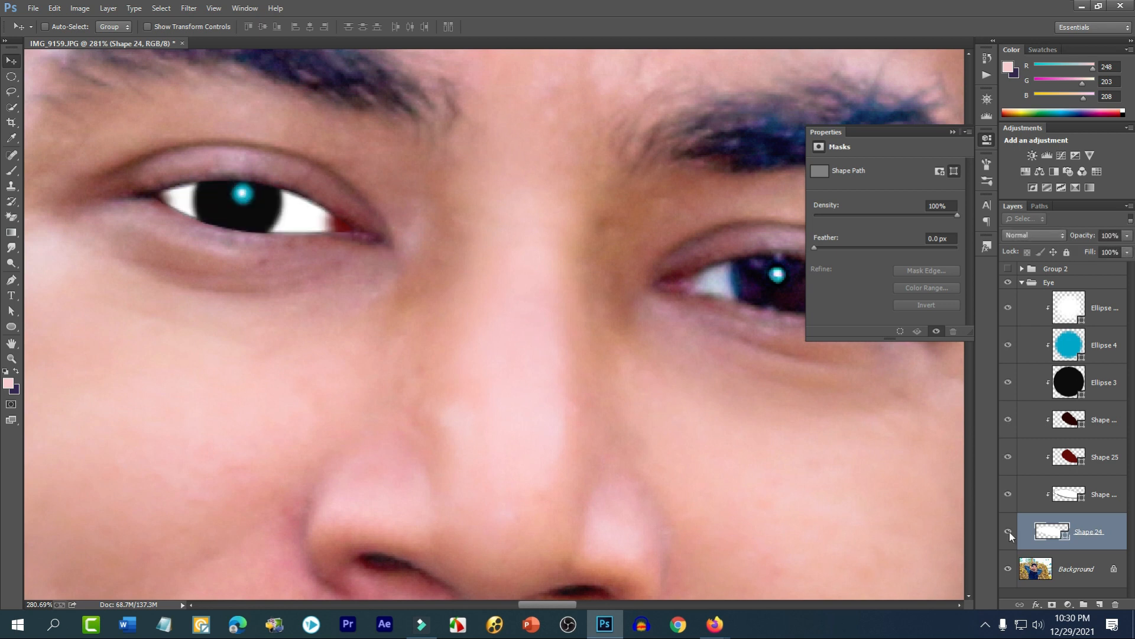
{"action": "double_click", "coordinate": [1104, 542]}
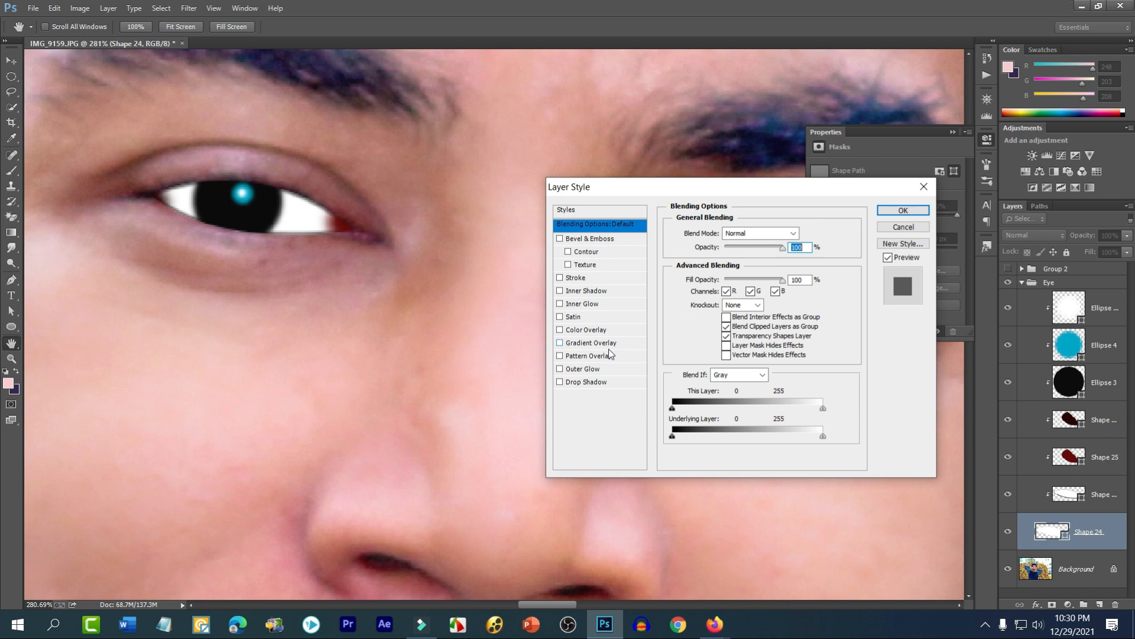
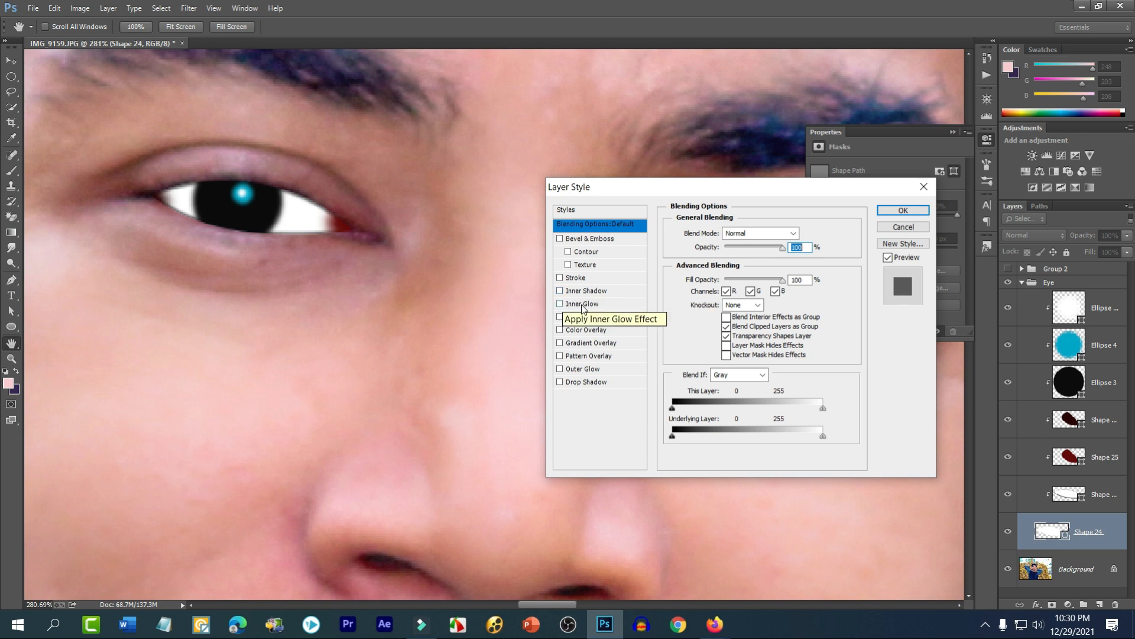
{"action": "left_click", "coordinate": [583, 304]}
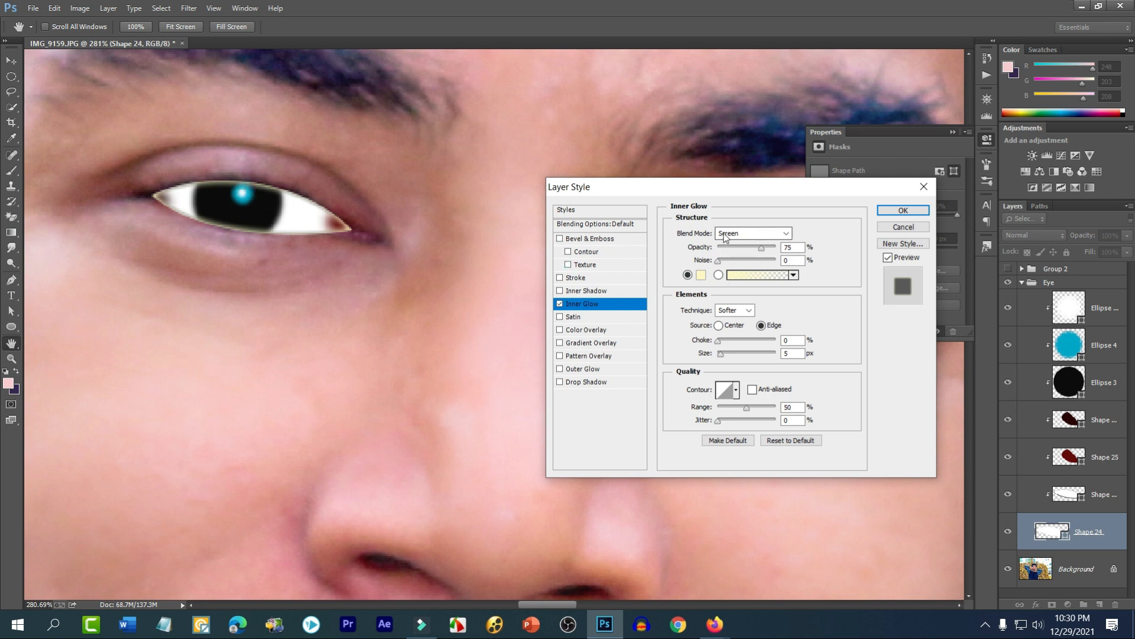
{"action": "left_click", "coordinate": [747, 237]}
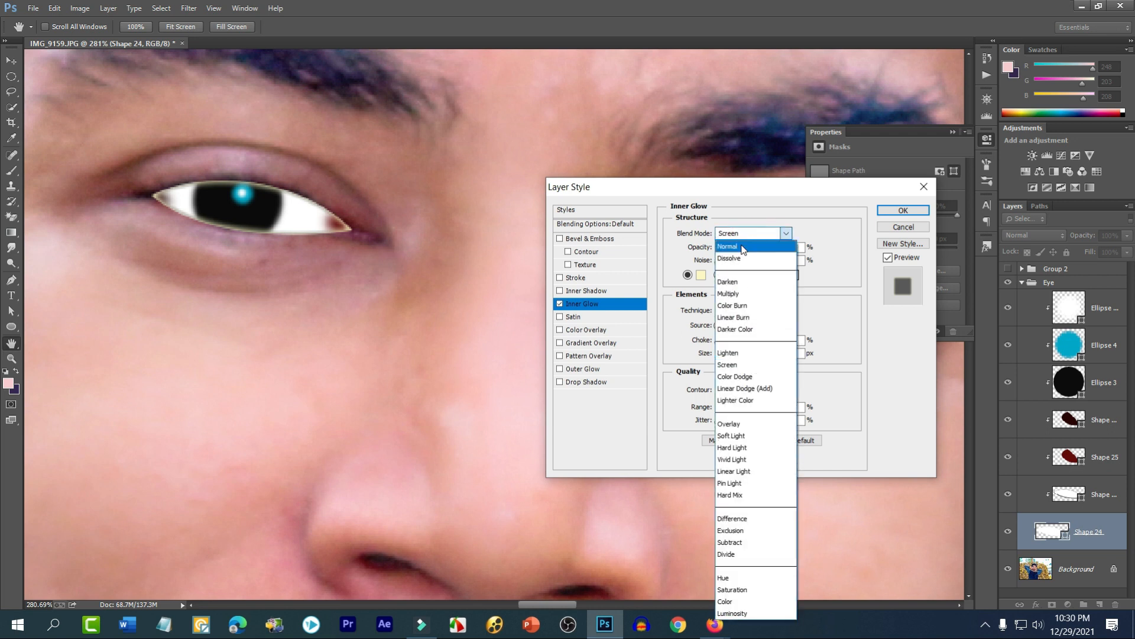
{"action": "left_click", "coordinate": [742, 247]}
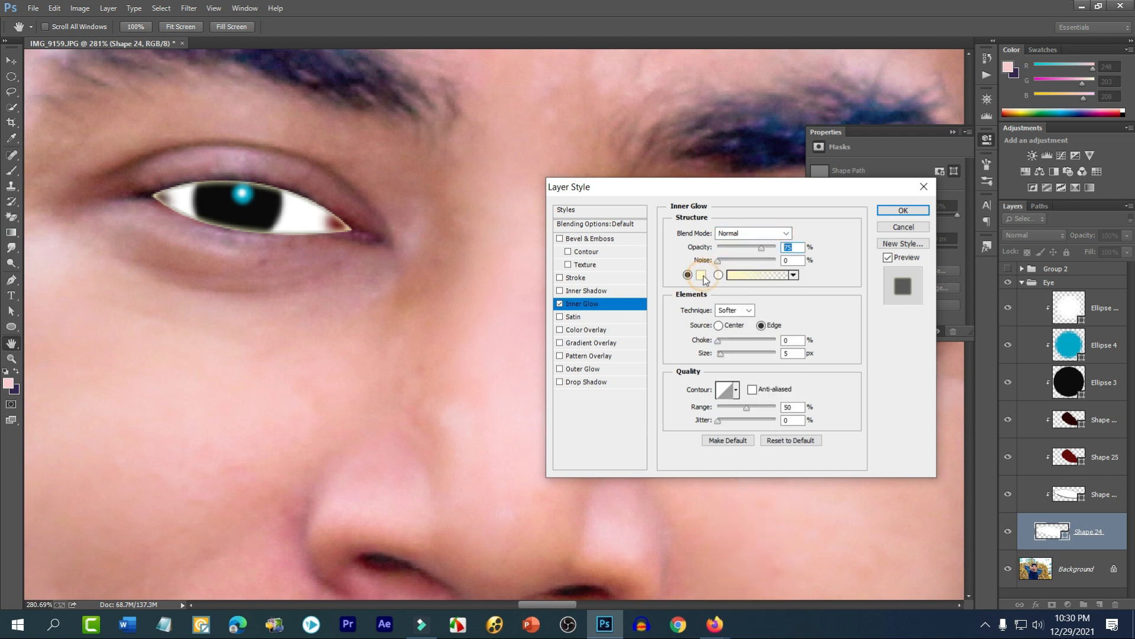
{"action": "left_click", "coordinate": [702, 275]}
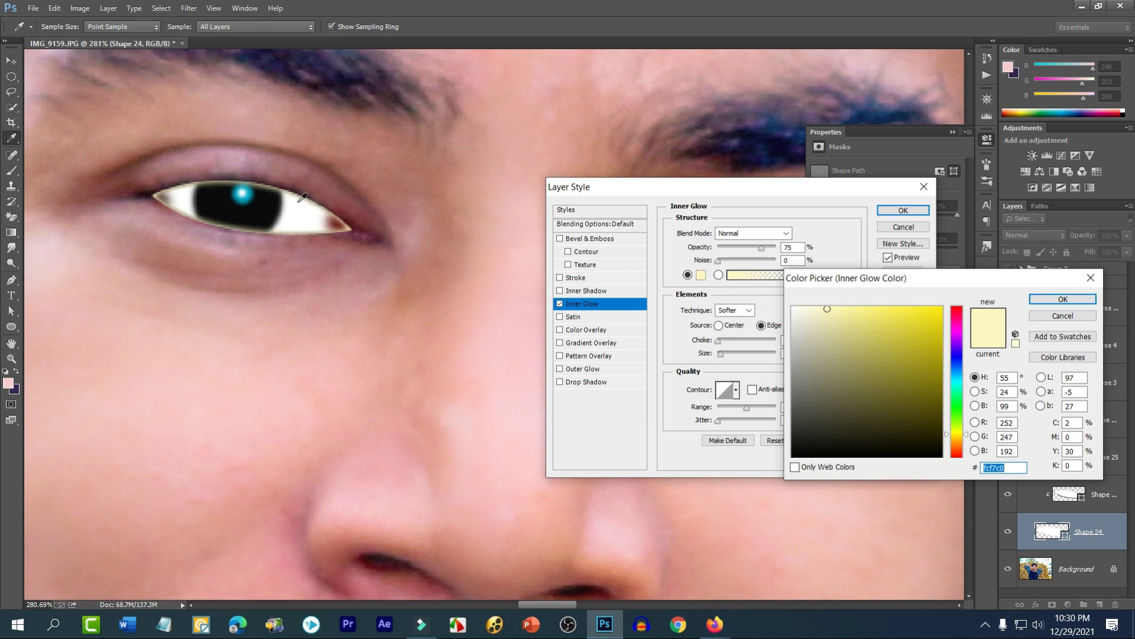
{"action": "left_click_drag", "start_coordinate": [798, 455], "coordinate": [762, 454]}
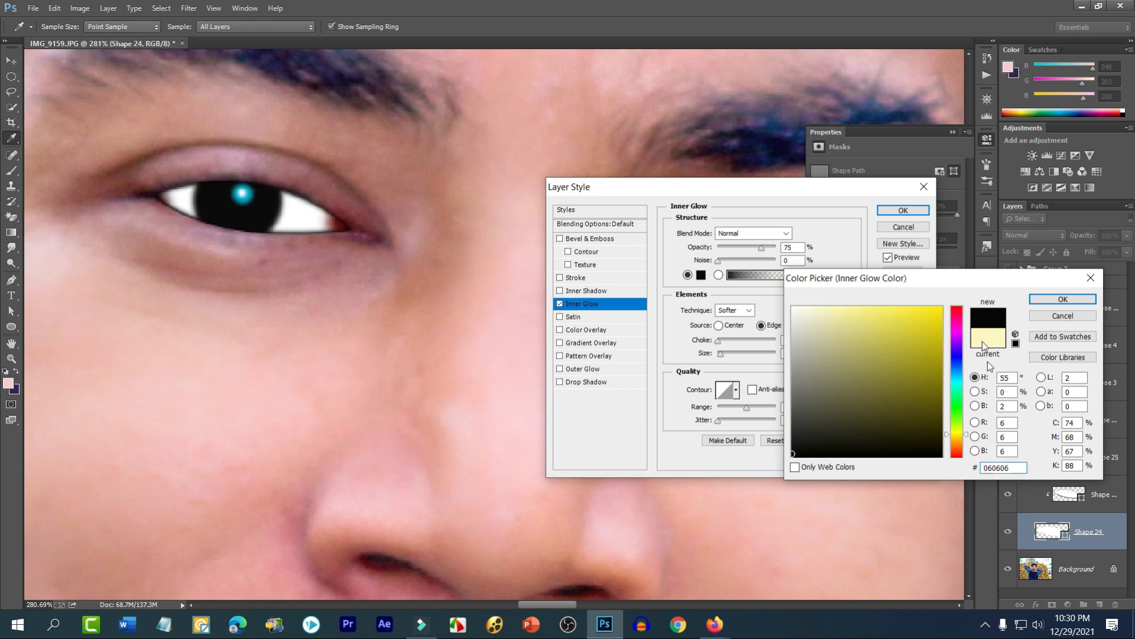
{"action": "left_click", "coordinate": [1053, 299]}
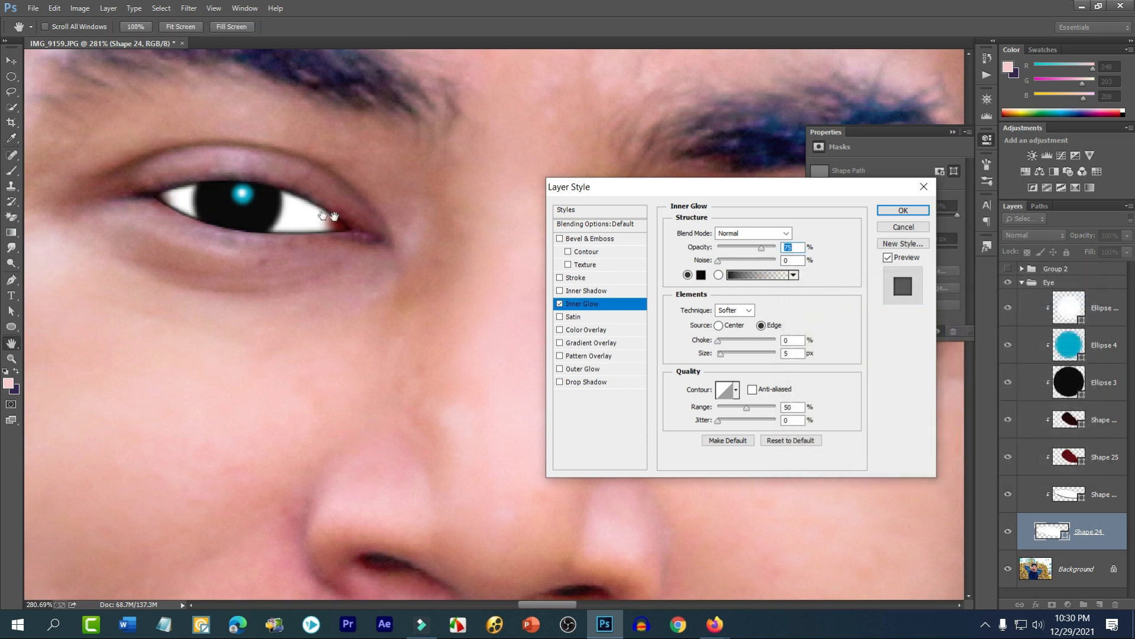
- Set the inner glow's size to 8 px, lower its opacity to about 52%, and apply the effect
{"action": "left_click_drag", "start_coordinate": [721, 356], "coordinate": [724, 359]}
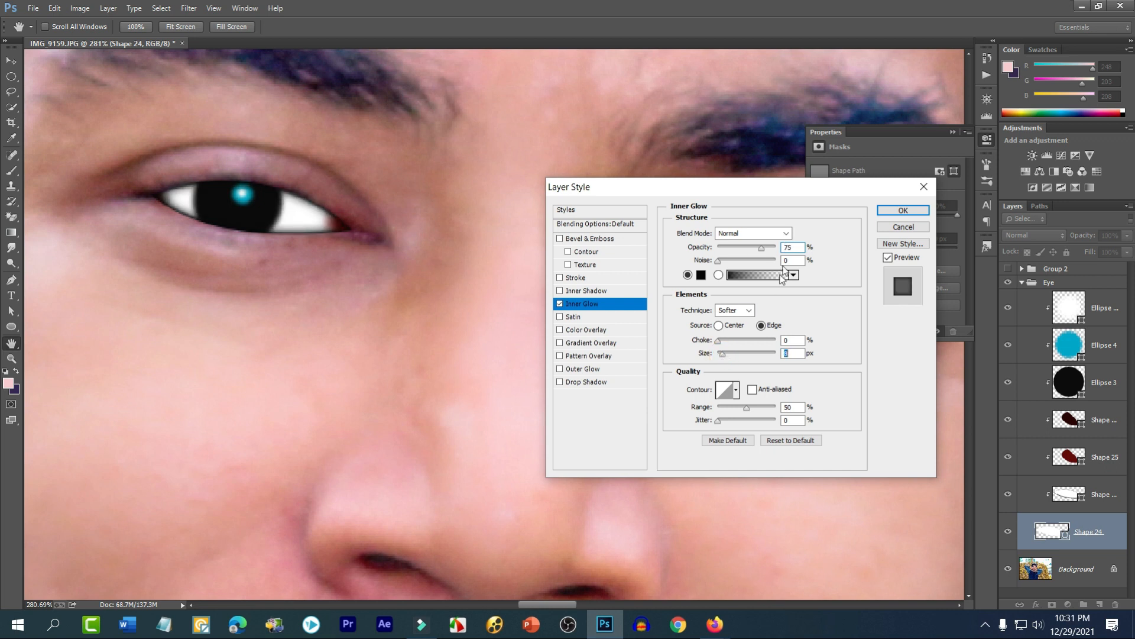
{"action": "left_click_drag", "start_coordinate": [766, 253], "coordinate": [750, 258]}
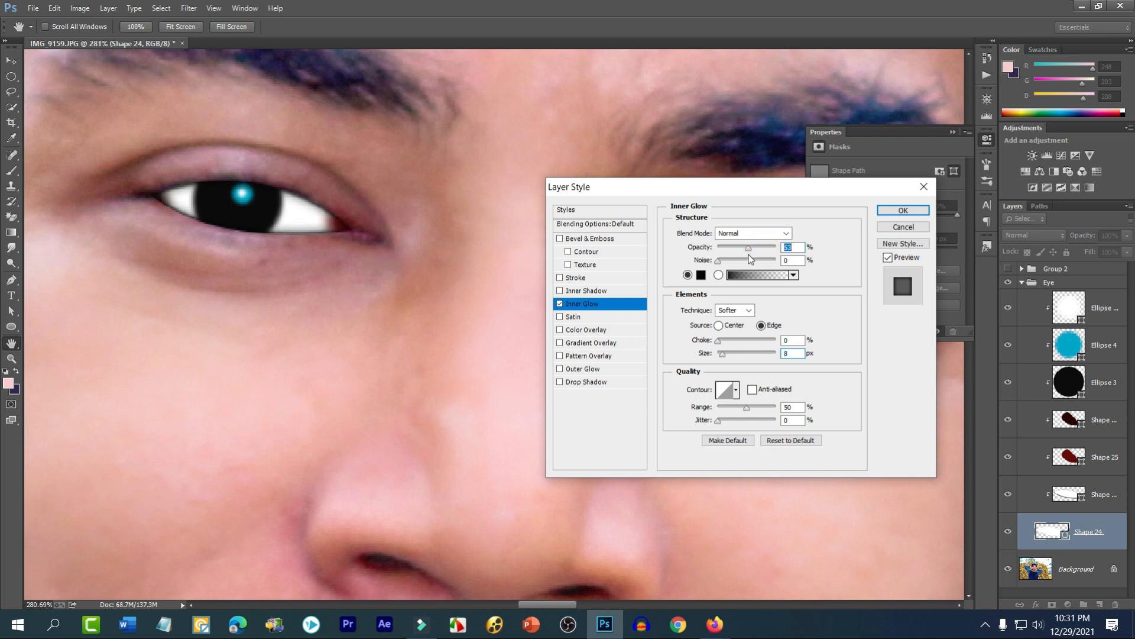
{"action": "left_click", "coordinate": [903, 210]}
{"action": "key", "text": "v"}
{"action": "scroll", "coordinate": [466, 261], "scroll_direction": "down", "scroll_amount": 3}
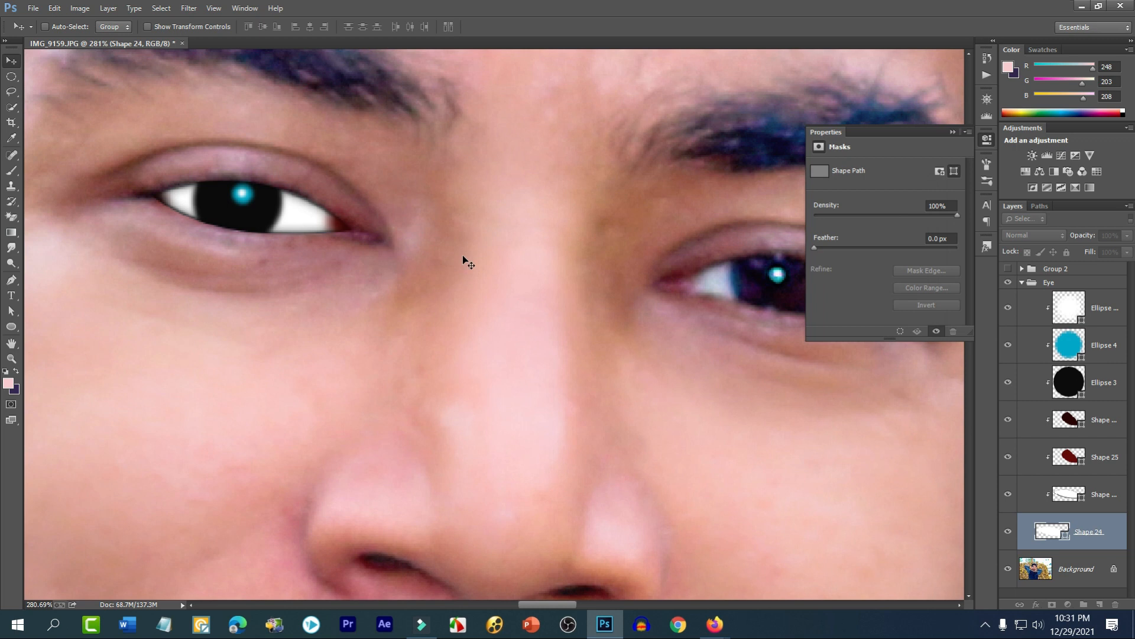
{"action": "scroll", "coordinate": [331, 296], "scroll_direction": "down", "scroll_amount": 8}
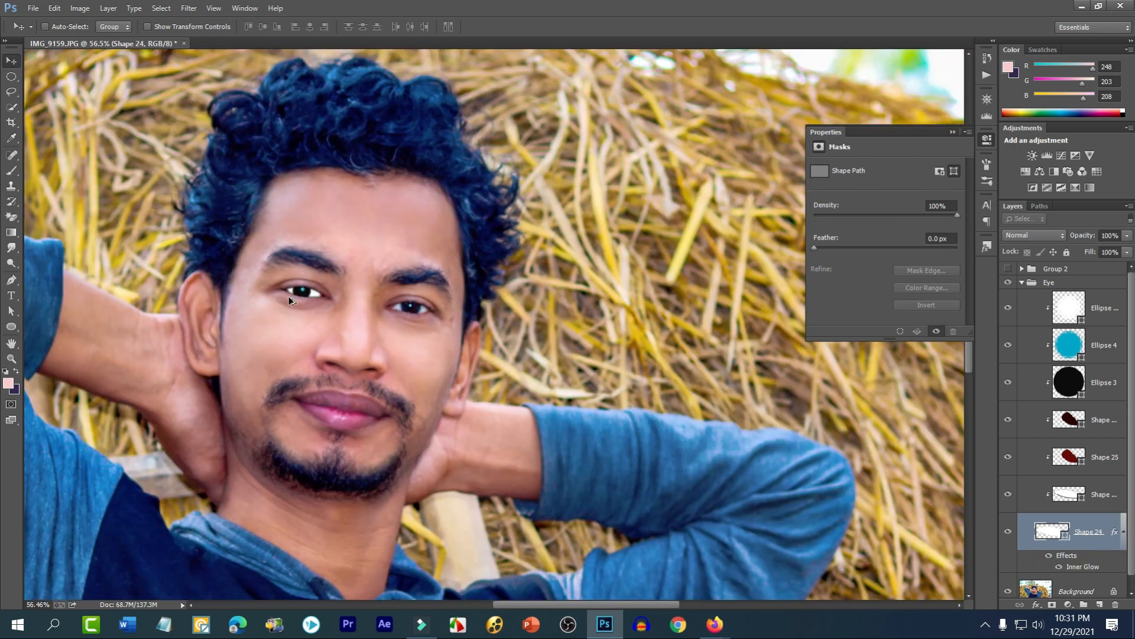
- Draw a small ellipse about 8 by 3 px in the lower part of the iris and fill it with white #ffffff
{"action": "scroll", "coordinate": [295, 291], "scroll_direction": "up", "scroll_amount": 8}
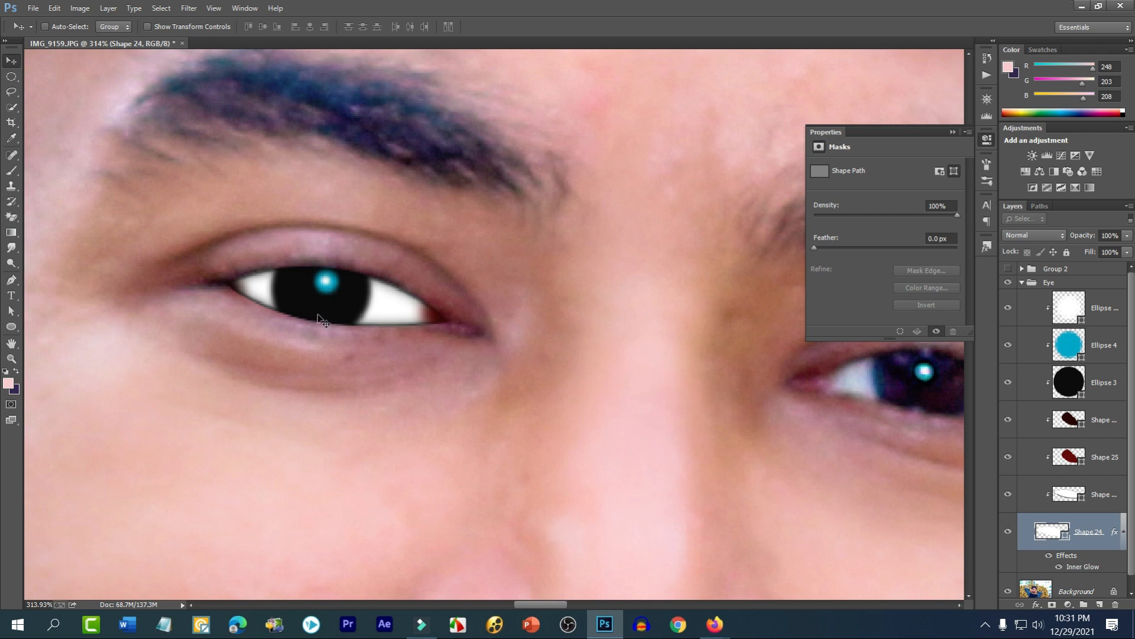
{"action": "scroll", "coordinate": [318, 316], "scroll_direction": "up", "scroll_amount": 2}
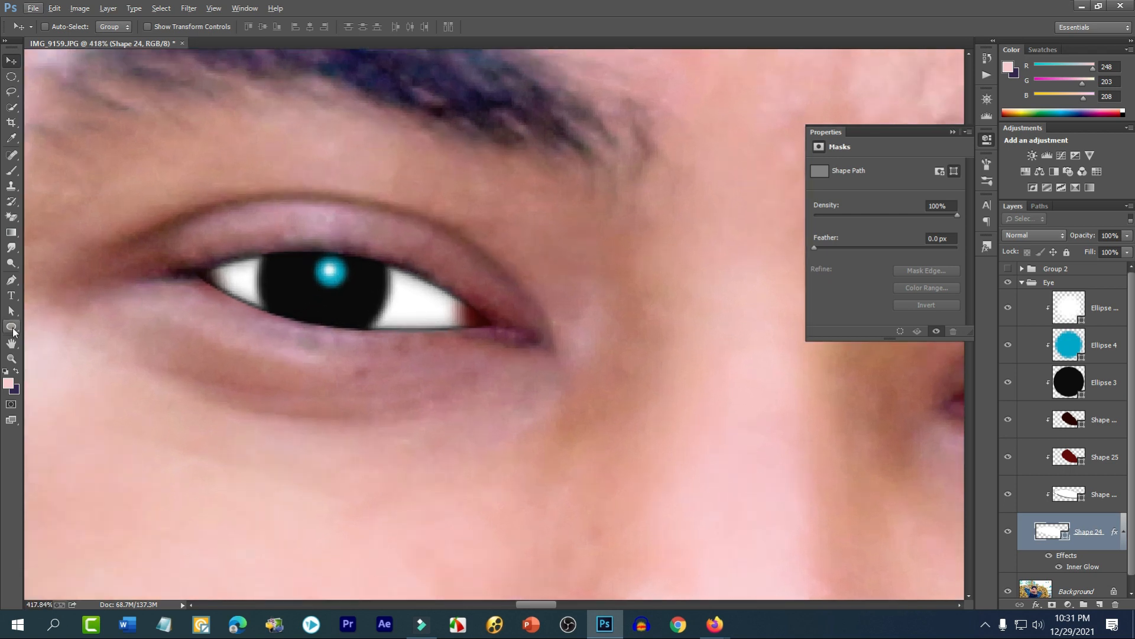
{"action": "left_click", "coordinate": [12, 327]}
{"action": "left_click", "coordinate": [1123, 354]}
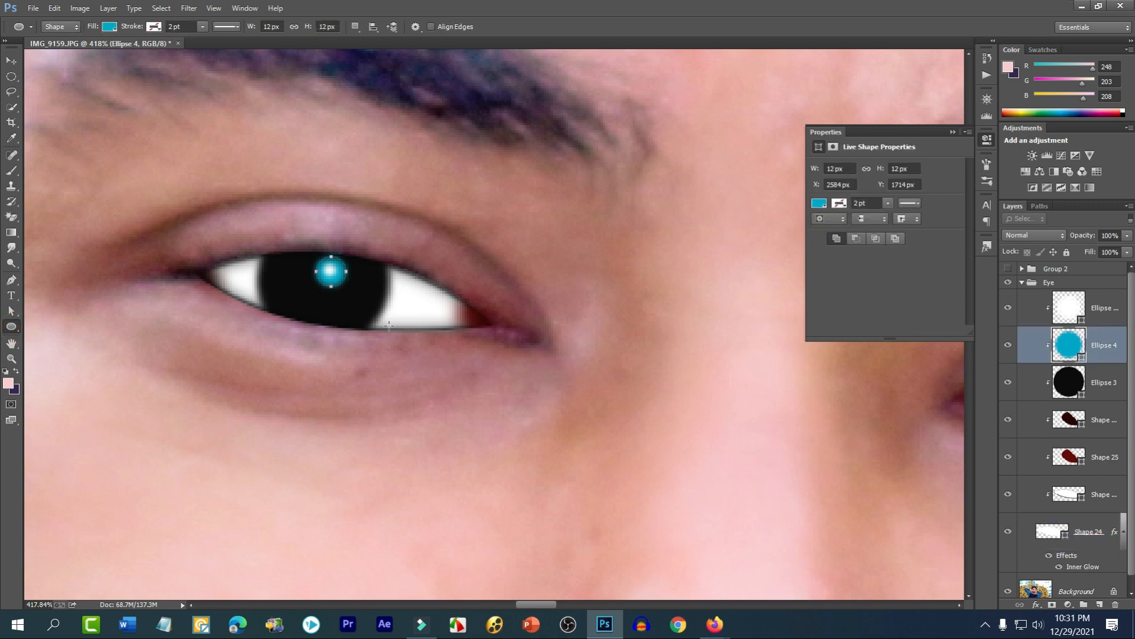
{"action": "scroll", "coordinate": [304, 311], "scroll_direction": "up", "scroll_amount": 2}
{"action": "left_click_drag", "start_coordinate": [300, 308], "coordinate": [325, 314]}
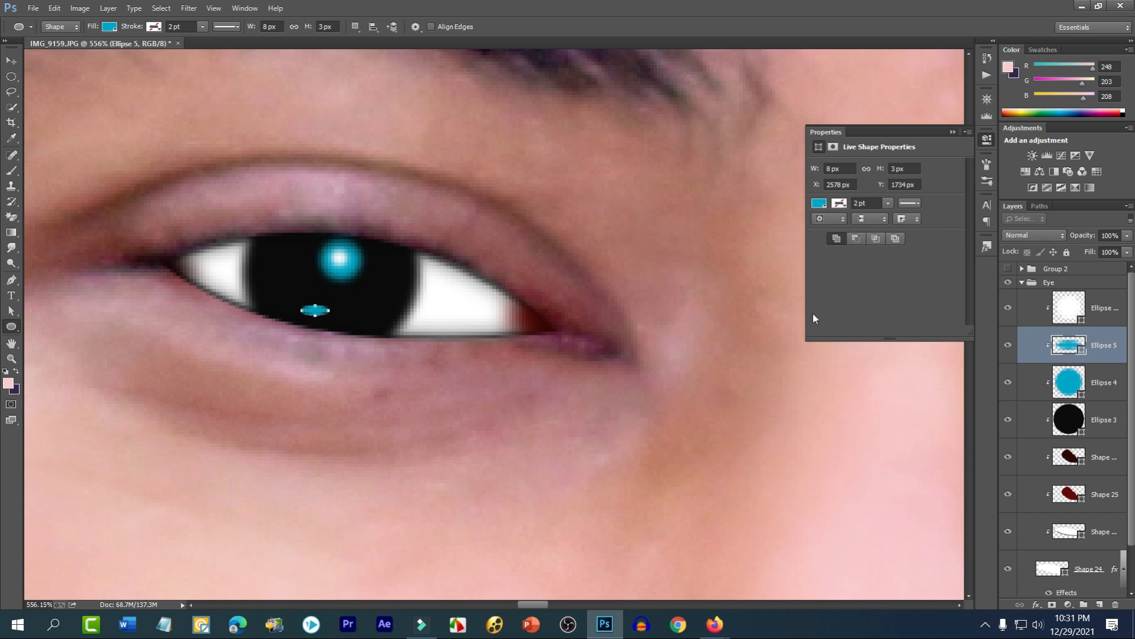
{"action": "double_click", "coordinate": [1072, 347]}
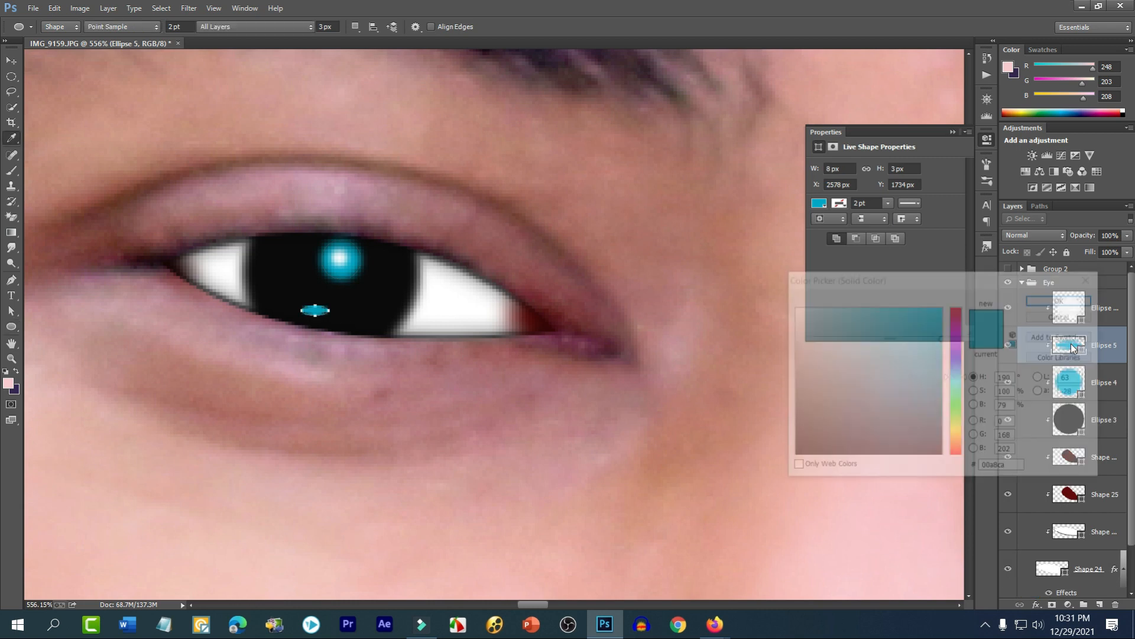
{"action": "left_click_drag", "start_coordinate": [818, 325], "coordinate": [786, 305]}
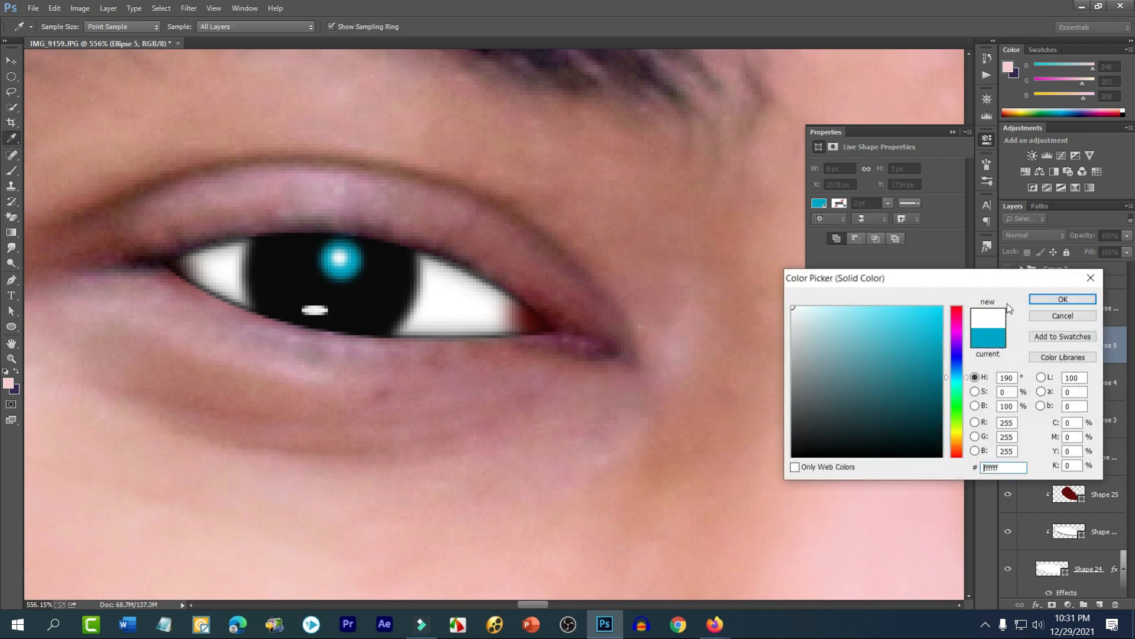
{"action": "left_click", "coordinate": [1063, 299]}
- Rotate the small white ellipse clockwise in two passes so it follows the lower curve of the iris
{"action": "key", "text": "ctrl+t"}
{"action": "left_click_drag", "start_coordinate": [402, 323], "coordinate": [397, 331]}
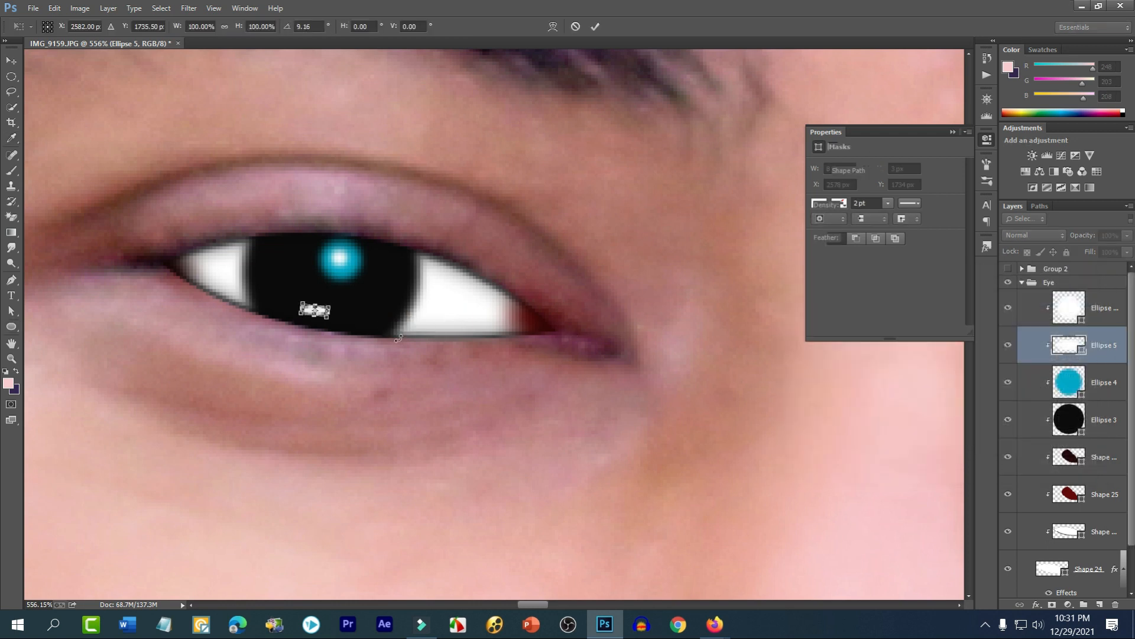
{"action": "key", "text": "Return"}
{"action": "left_click", "coordinate": [547, 236]}
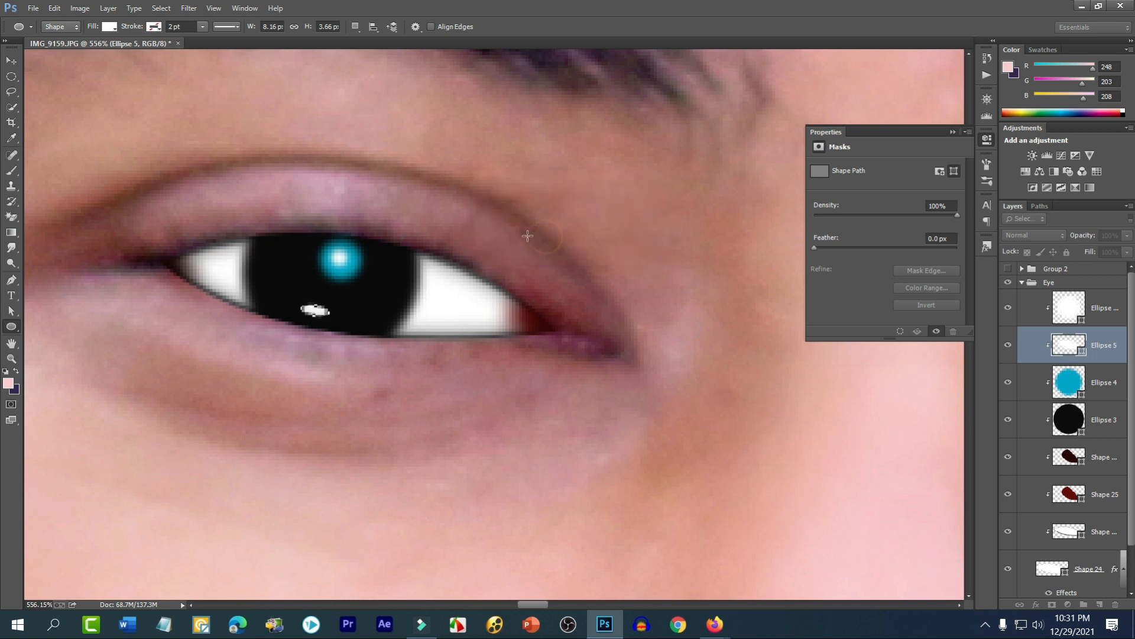
{"action": "left_click", "coordinate": [1008, 346]}
{"action": "left_click", "coordinate": [1008, 346]}
{"action": "key", "text": "ctrl+t"}
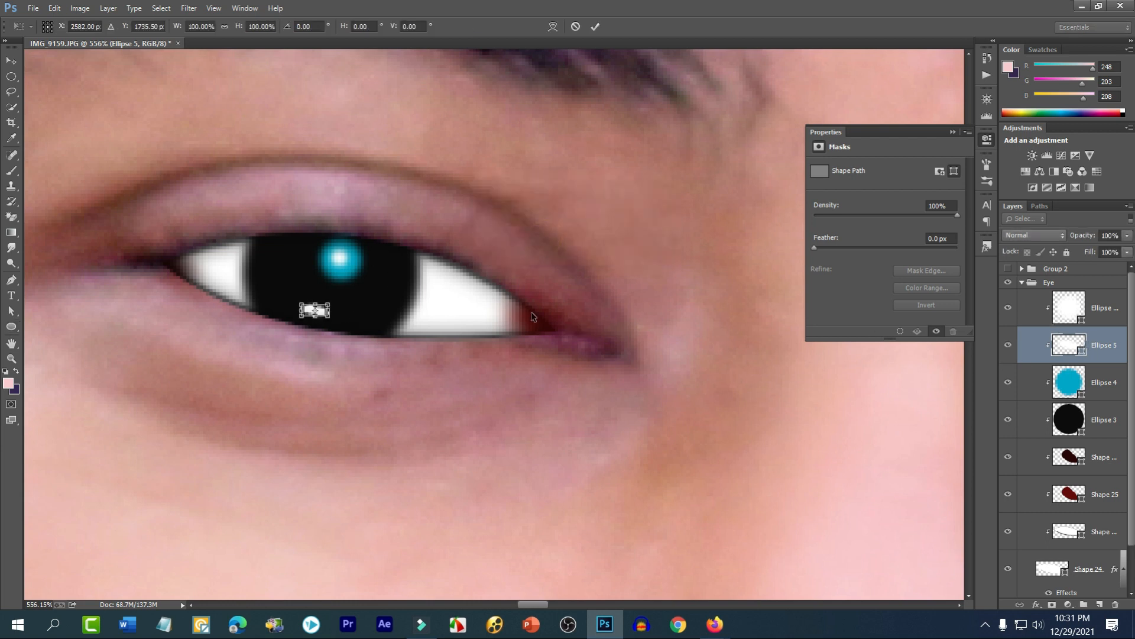
{"action": "left_click_drag", "start_coordinate": [342, 319], "coordinate": [342, 327]}
{"action": "key", "text": "Return"}
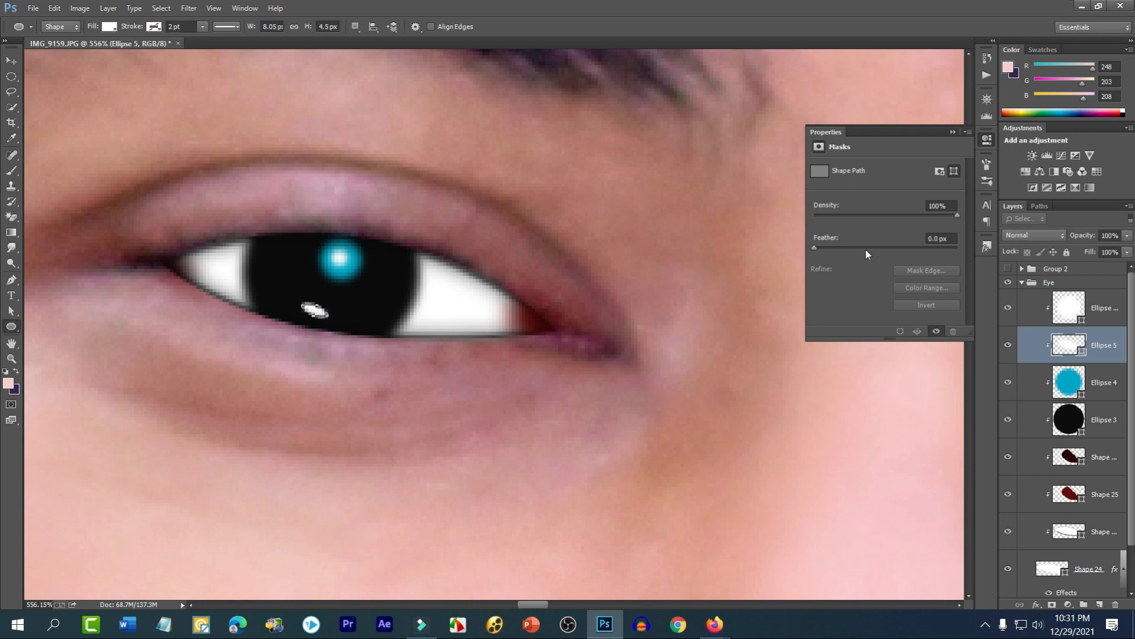
- Feather the small white ellipse by 0.8 px and lower its layer opacity to 39%
{"action": "left_click_drag", "start_coordinate": [814, 247], "coordinate": [820, 246]}
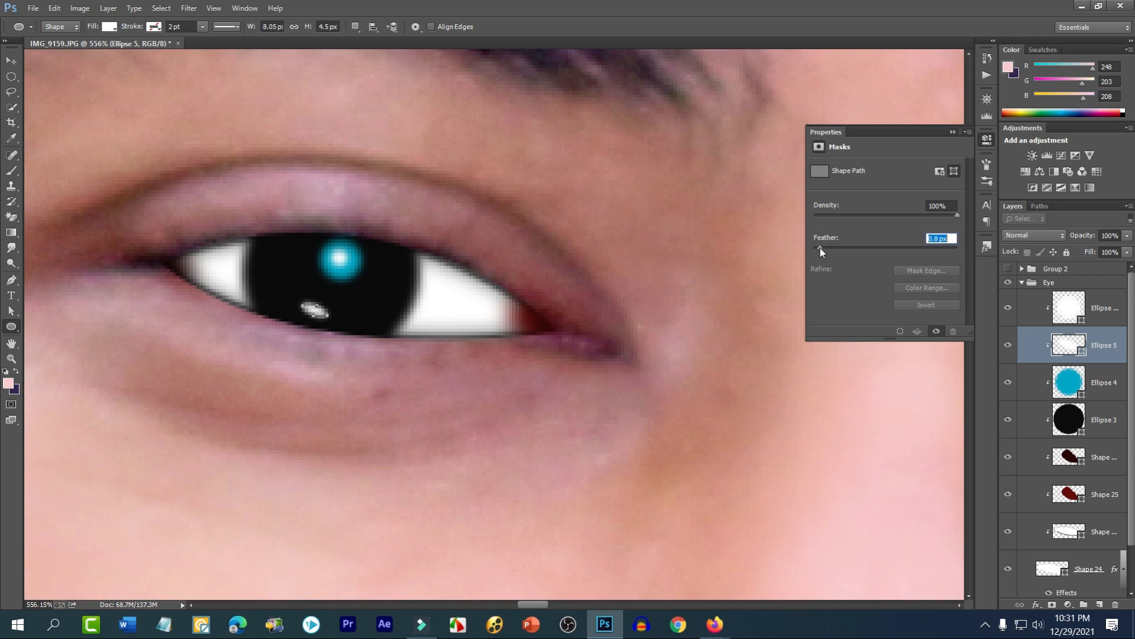
{"action": "left_click", "coordinate": [11, 60]}
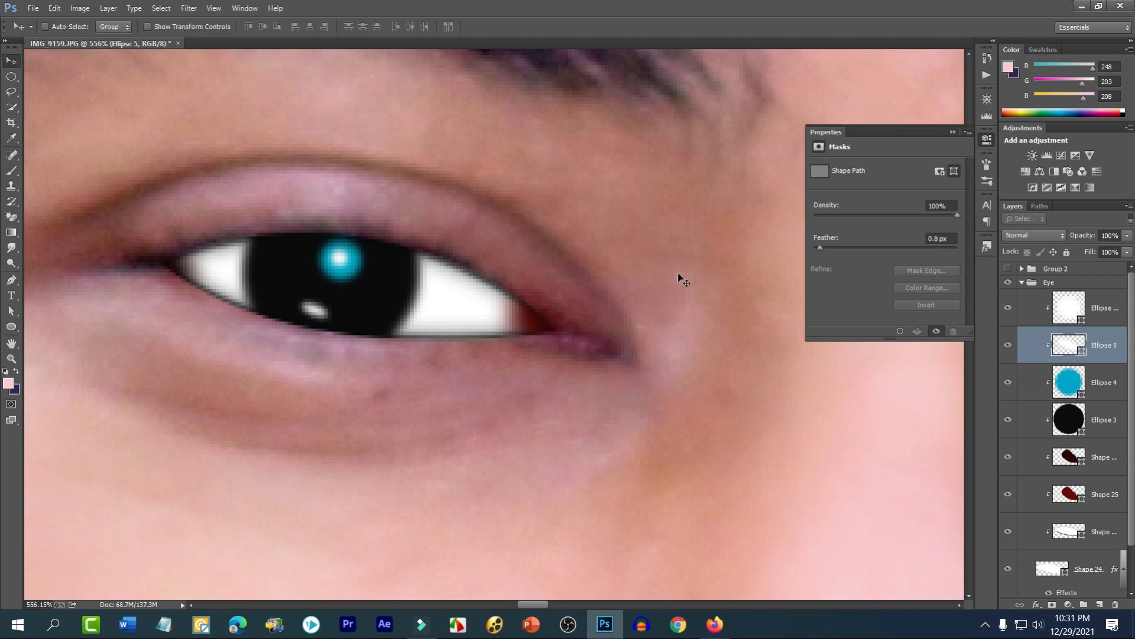
{"action": "left_click_drag", "start_coordinate": [1097, 250], "coordinate": [1094, 250]}
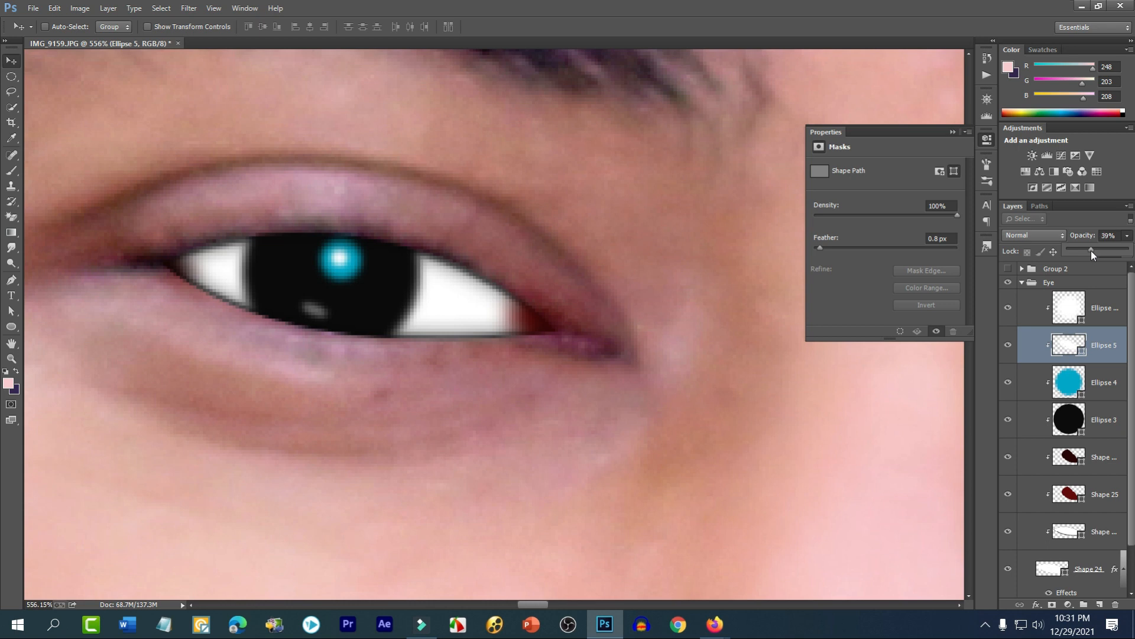
- Examine the drawn eye up close and against the whole face
{"action": "scroll", "coordinate": [646, 281], "scroll_direction": "down", "scroll_amount": 10}
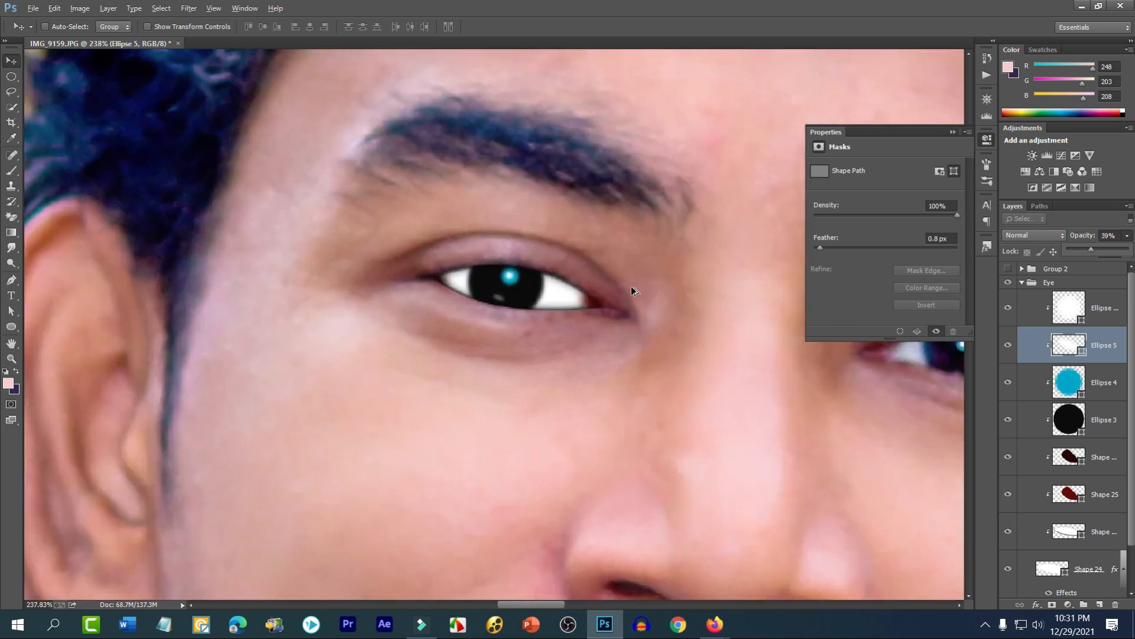
{"action": "scroll", "coordinate": [634, 324], "scroll_direction": "up", "scroll_amount": 7}
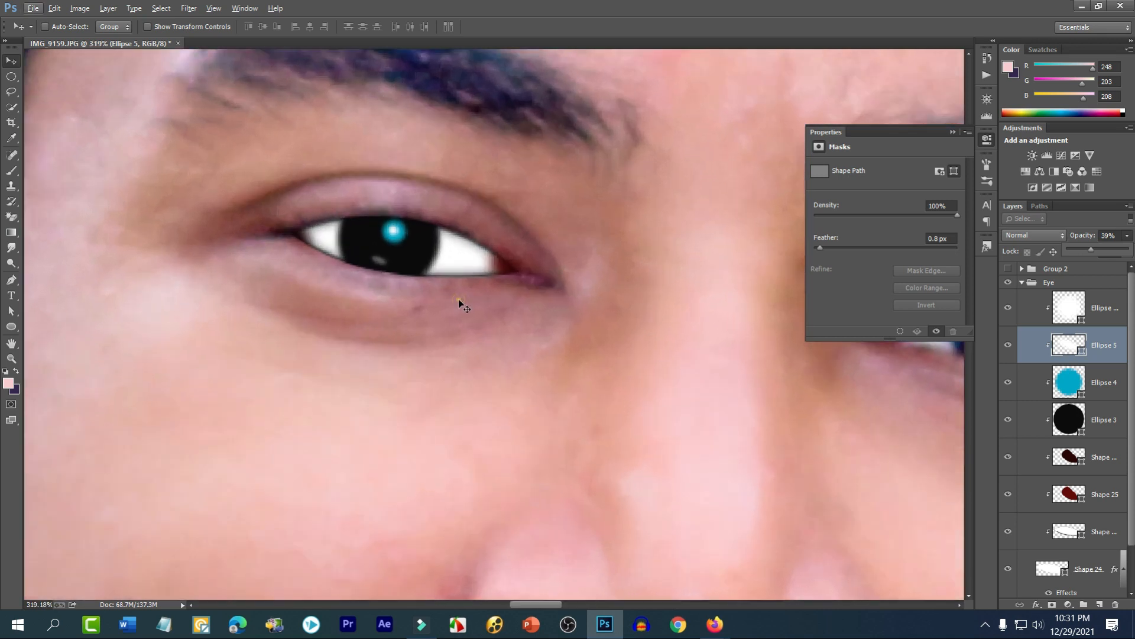
{"action": "left_click_drag", "start_coordinate": [459, 299], "coordinate": [406, 313]}
{"action": "scroll", "coordinate": [439, 302], "scroll_direction": "down", "scroll_amount": 5}
{"action": "scroll", "coordinate": [396, 313], "scroll_direction": "up", "scroll_amount": 3}
{"action": "scroll", "coordinate": [421, 312], "scroll_direction": "down", "scroll_amount": 7}
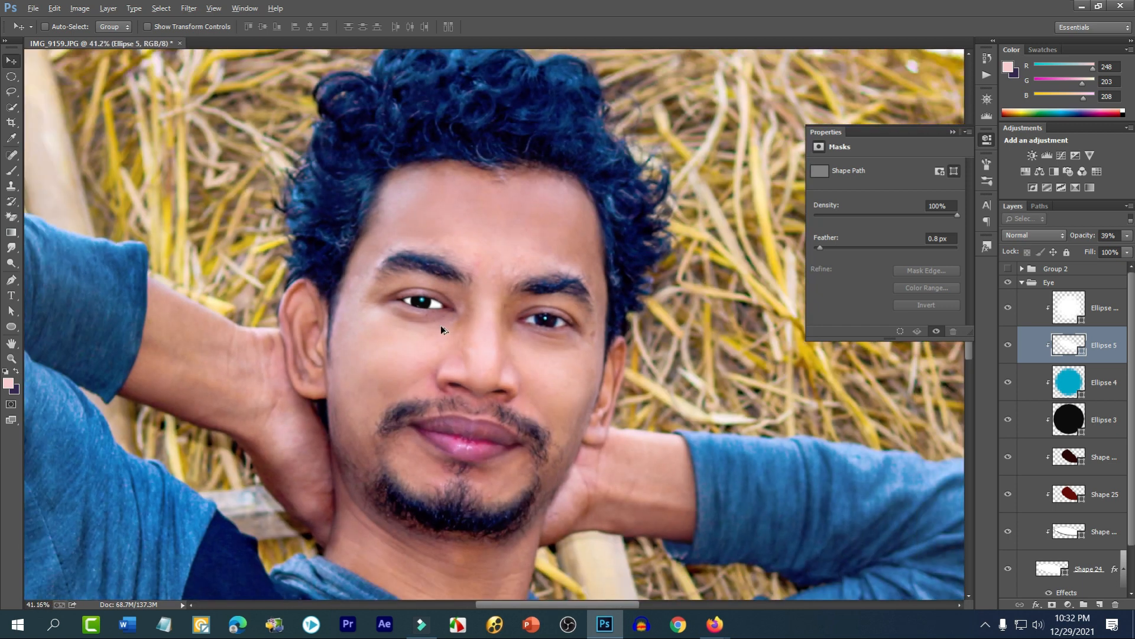
{"action": "scroll", "coordinate": [441, 325], "scroll_direction": "down", "scroll_amount": 2}
{"action": "scroll", "coordinate": [516, 342], "scroll_direction": "up", "scroll_amount": 2}
{"action": "scroll", "coordinate": [418, 316], "scroll_direction": "up", "scroll_amount": 3}
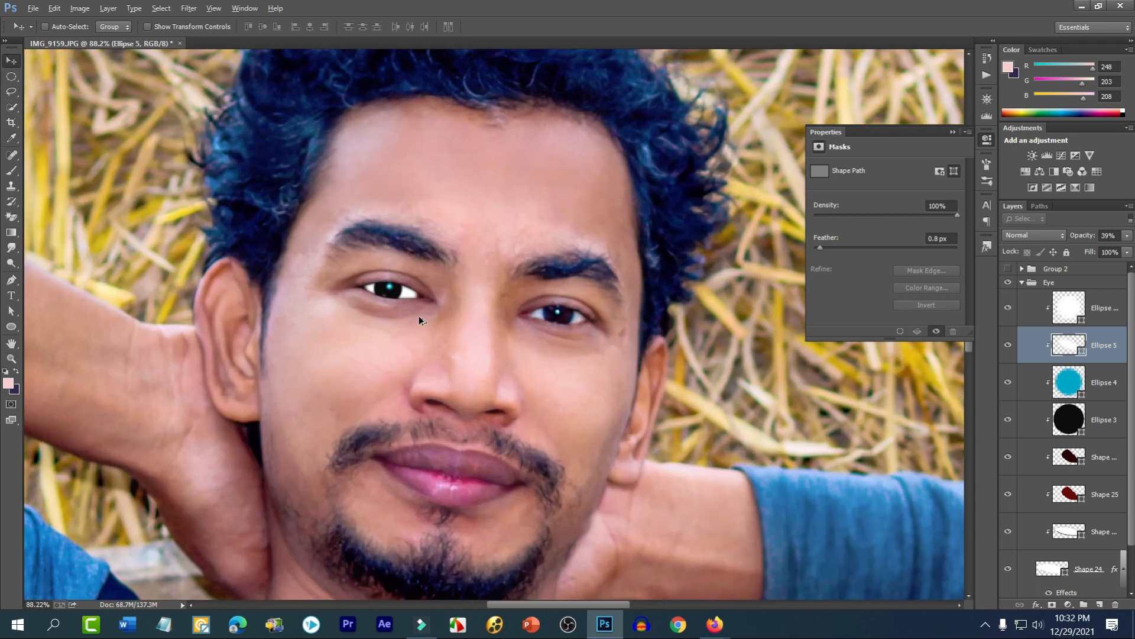
{"action": "scroll", "coordinate": [418, 316], "scroll_direction": "up", "scroll_amount": 2}
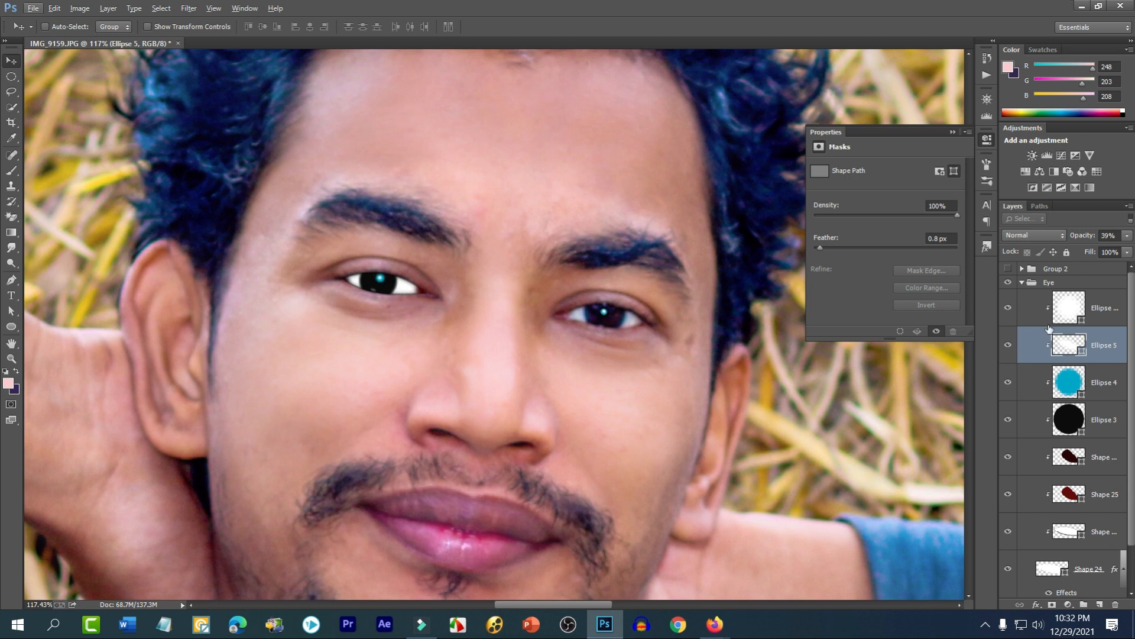
- Collapse the Eye group and toggle its visibility to compare the vector eye with the original photo
{"action": "left_click", "coordinate": [1022, 284]}
{"action": "left_click", "coordinate": [1007, 283]}
{"action": "left_click", "coordinate": [1007, 284]}
{"action": "left_click", "coordinate": [1008, 284]}
{"action": "left_click", "coordinate": [1008, 283]}
{"action": "left_click", "coordinate": [1007, 284]}
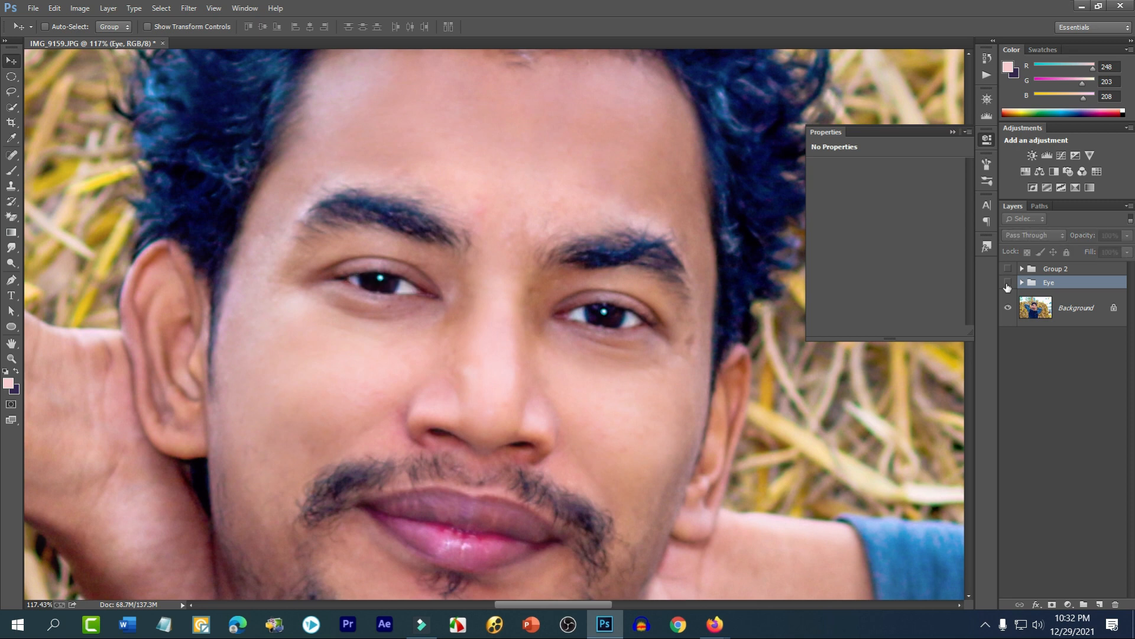
{"action": "left_click", "coordinate": [1008, 285]}
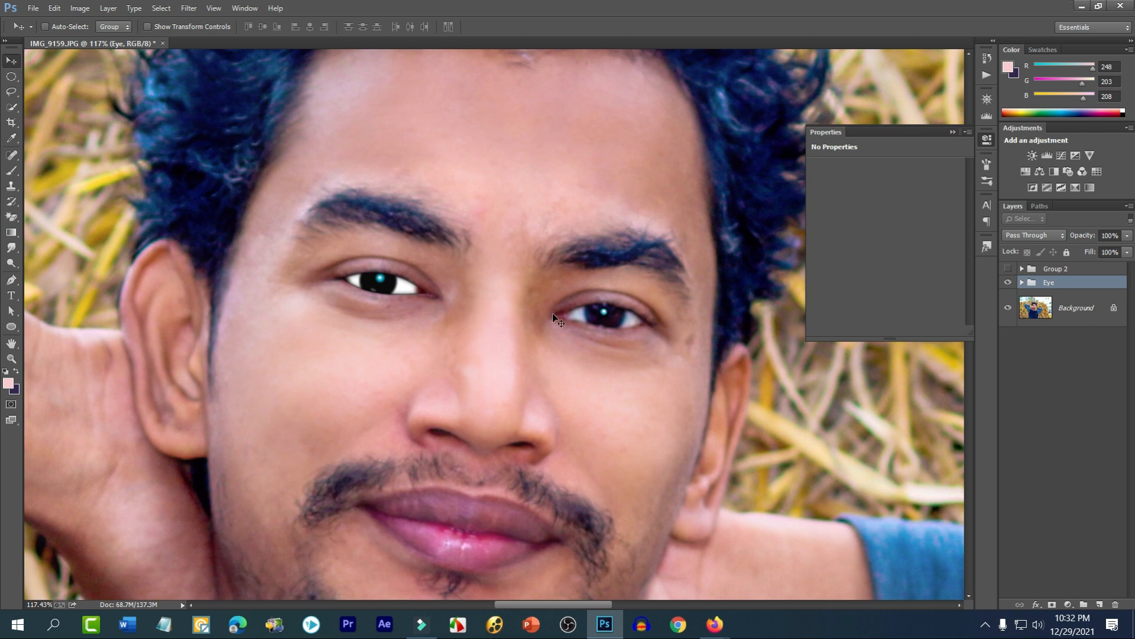
- Recolor the eye-white base shape, Shape 24, in the Eye group to the pale blue-white e6ebff
{"action": "left_click", "coordinate": [1022, 283]}
{"action": "scroll", "coordinate": [1054, 522], "scroll_direction": "down", "scroll_amount": 1}
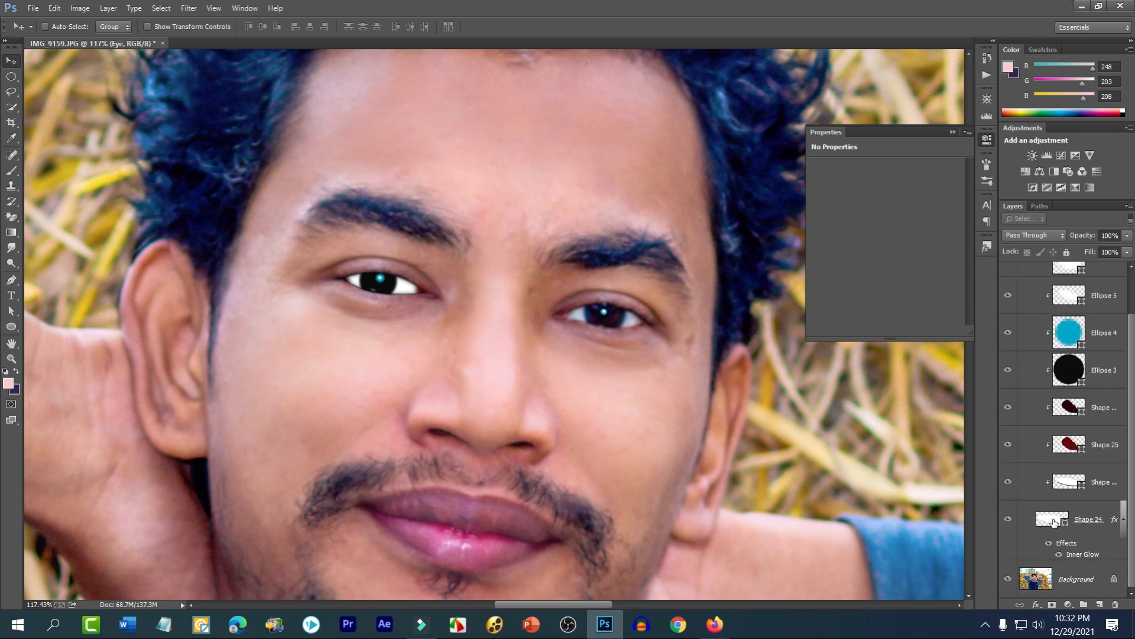
{"action": "double_click", "coordinate": [1053, 520]}
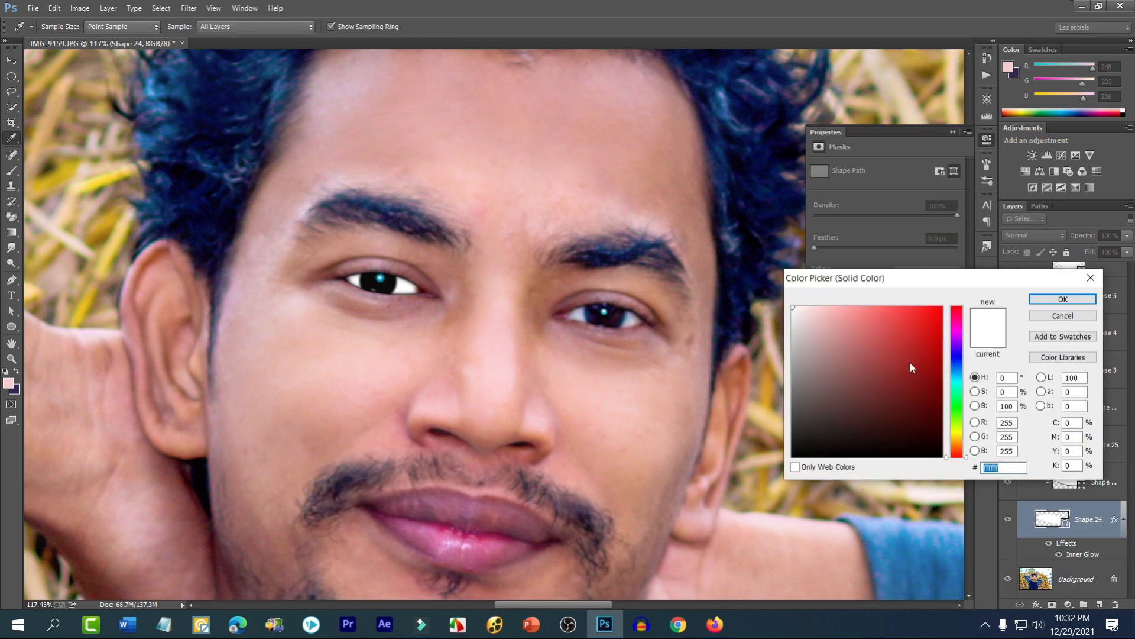
{"action": "left_click", "coordinate": [955, 364]}
{"action": "left_click", "coordinate": [957, 361]}
{"action": "mouse_move", "coordinate": [935, 325]}
{"action": "left_mouse_down"}
{"action": "mouse_move", "coordinate": [958, 294]}
{"action": "mouse_move", "coordinate": [798, 279]}
{"action": "mouse_move", "coordinate": [814, 307]}
{"action": "mouse_move", "coordinate": [819, 293]}
{"action": "mouse_move", "coordinate": [806, 291]}
{"action": "left_mouse_up"}
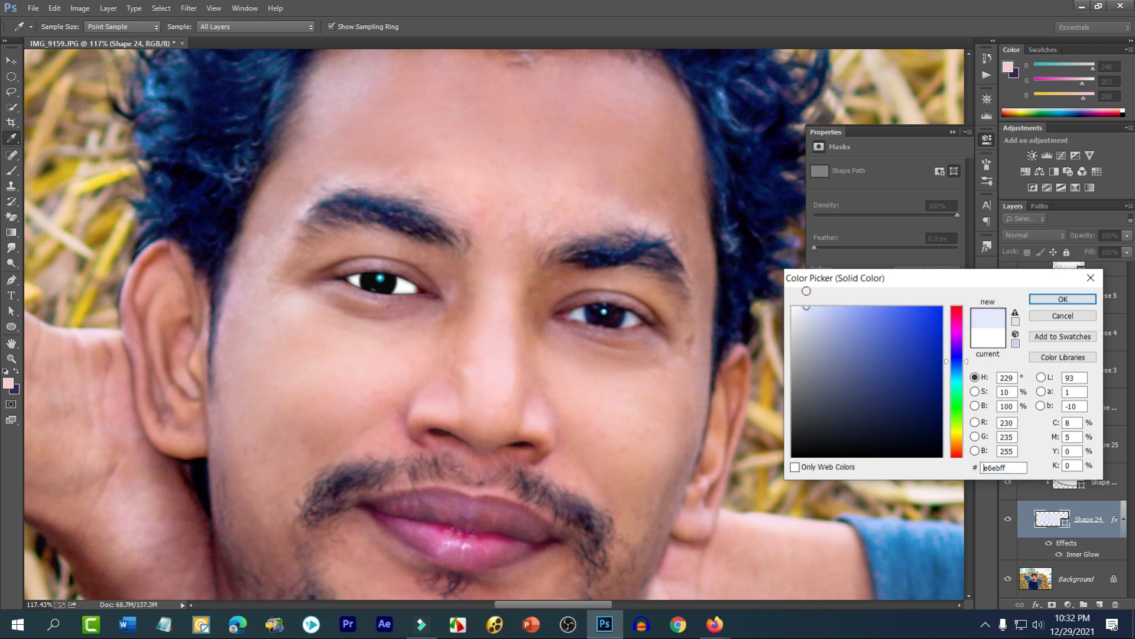
{"action": "left_click", "coordinate": [1063, 302]}
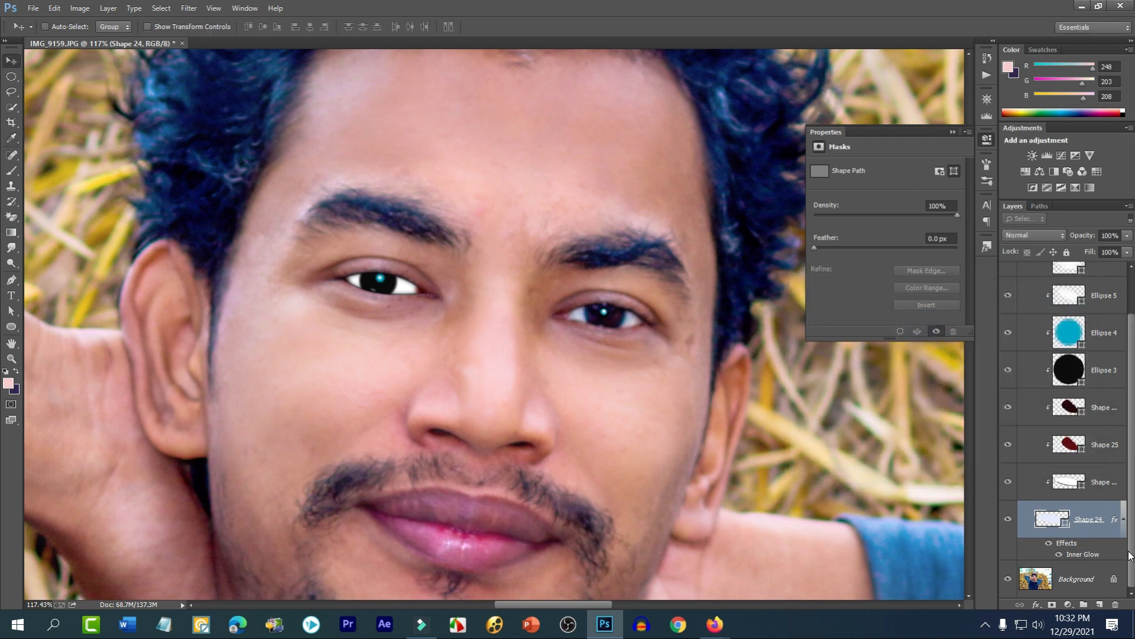
- Change the color of Shape 24's inner glow to the dark navy 07082a
{"action": "double_click", "coordinate": [1105, 552]}
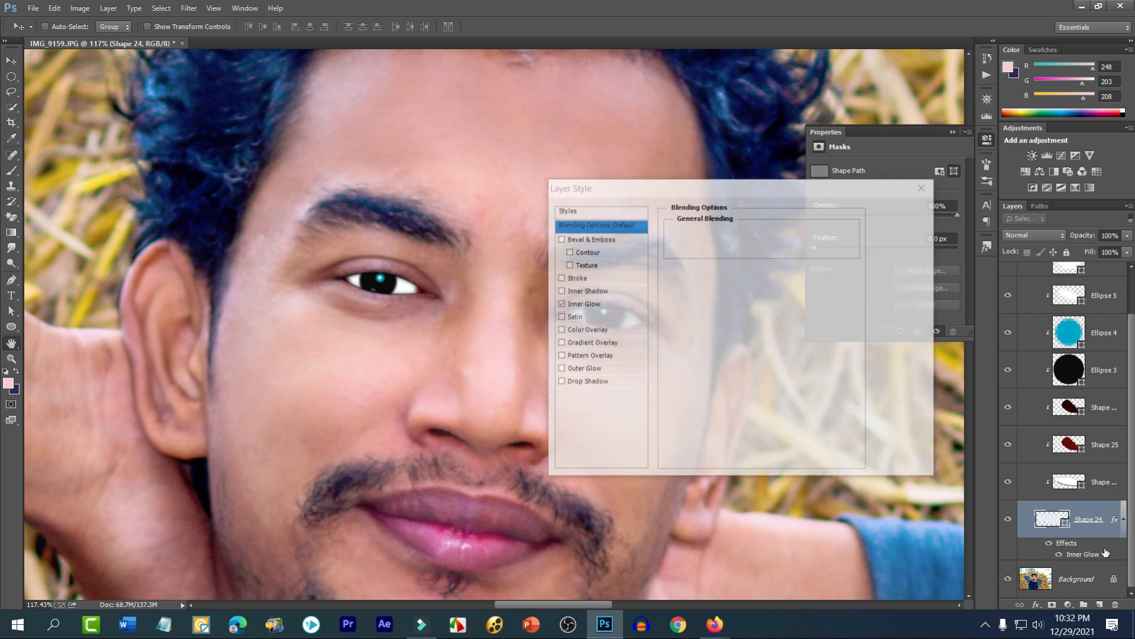
{"action": "left_click", "coordinate": [583, 305]}
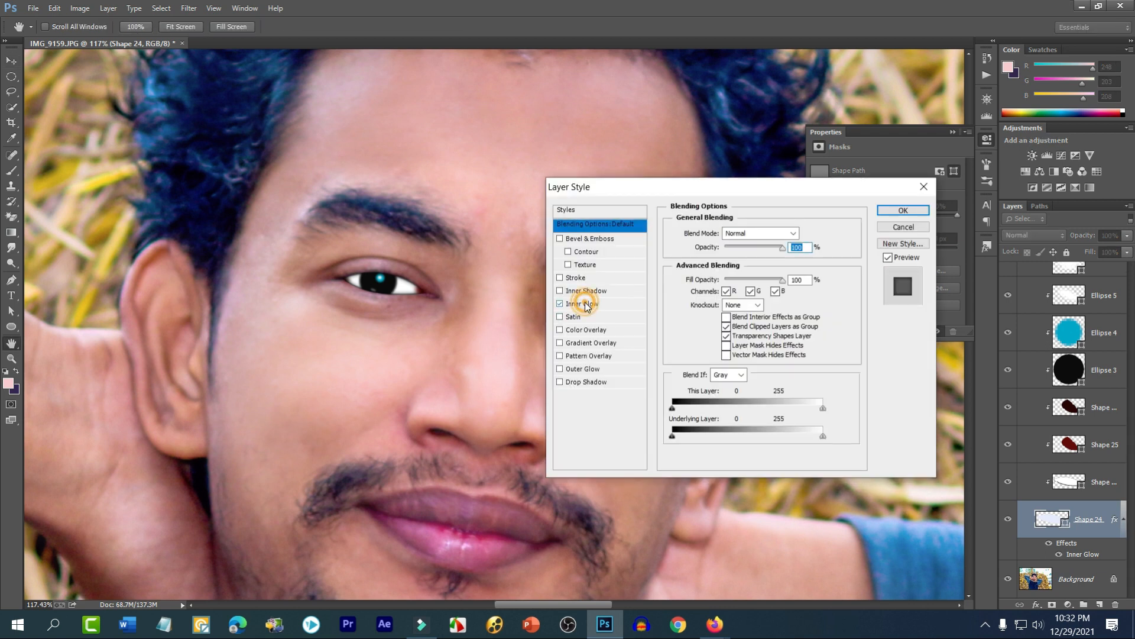
{"action": "left_click", "coordinate": [701, 275]}
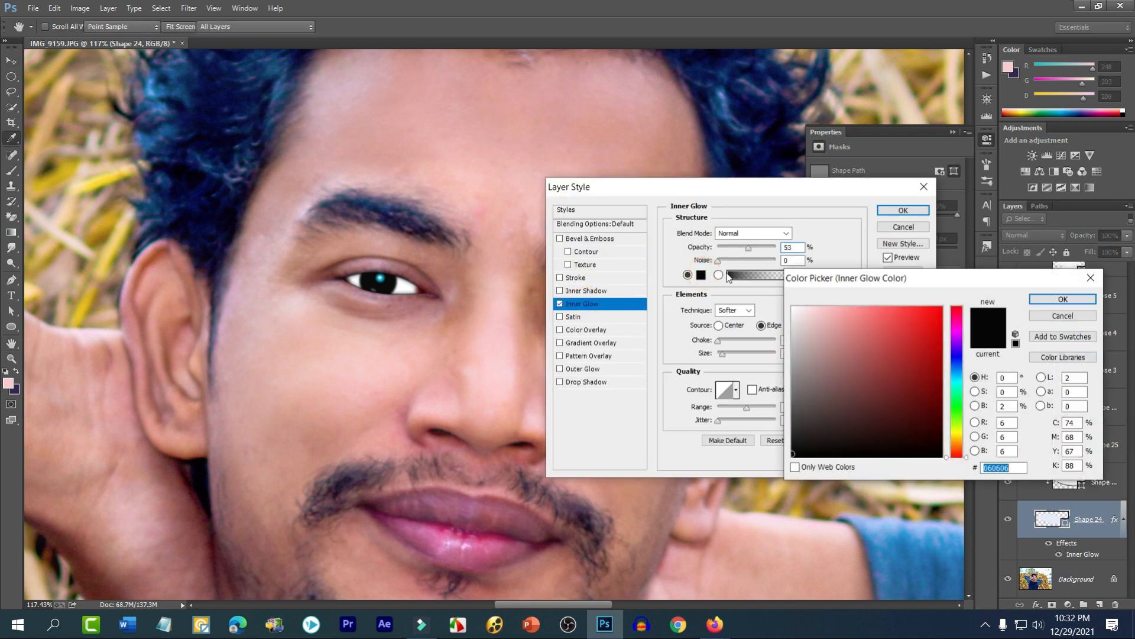
{"action": "left_click", "coordinate": [959, 357]}
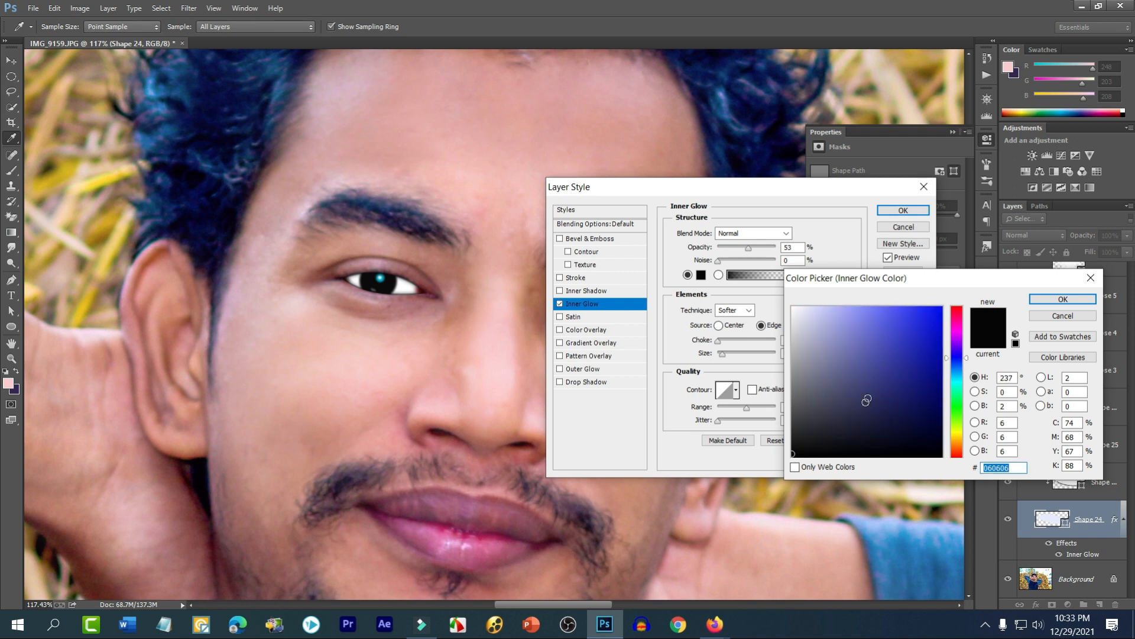
{"action": "left_click", "coordinate": [869, 412]}
{"action": "mouse_move", "coordinate": [884, 414]}
{"action": "left_mouse_down"}
{"action": "mouse_move", "coordinate": [896, 417]}
{"action": "mouse_move", "coordinate": [915, 389]}
{"action": "mouse_move", "coordinate": [873, 374]}
{"action": "mouse_move", "coordinate": [919, 432]}
{"action": "left_mouse_up"}
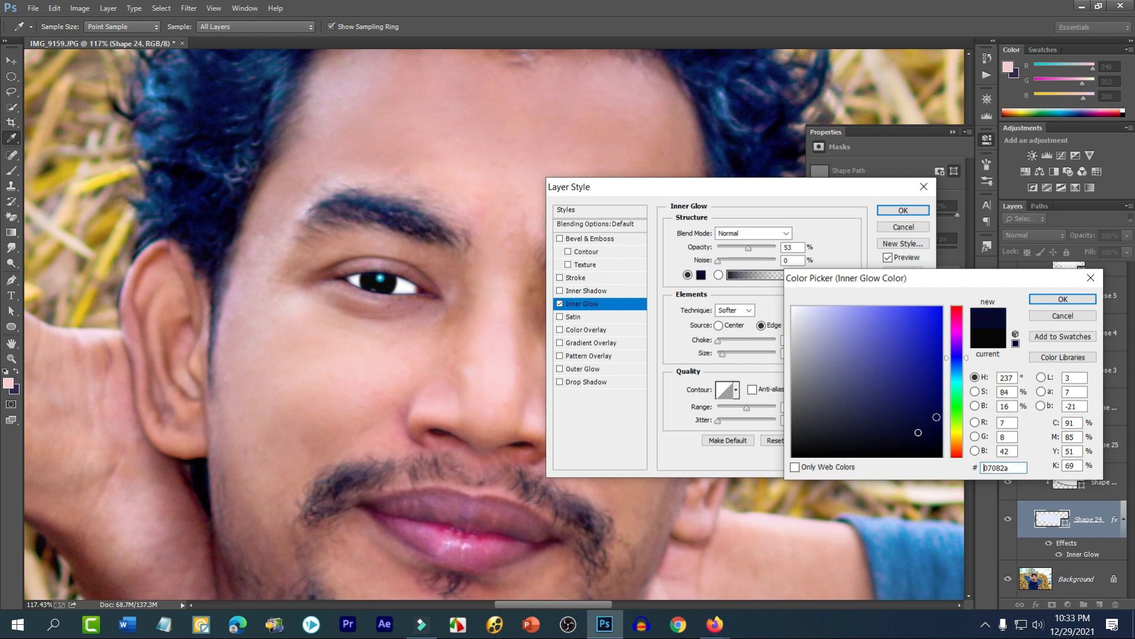
{"action": "left_click", "coordinate": [1063, 300]}
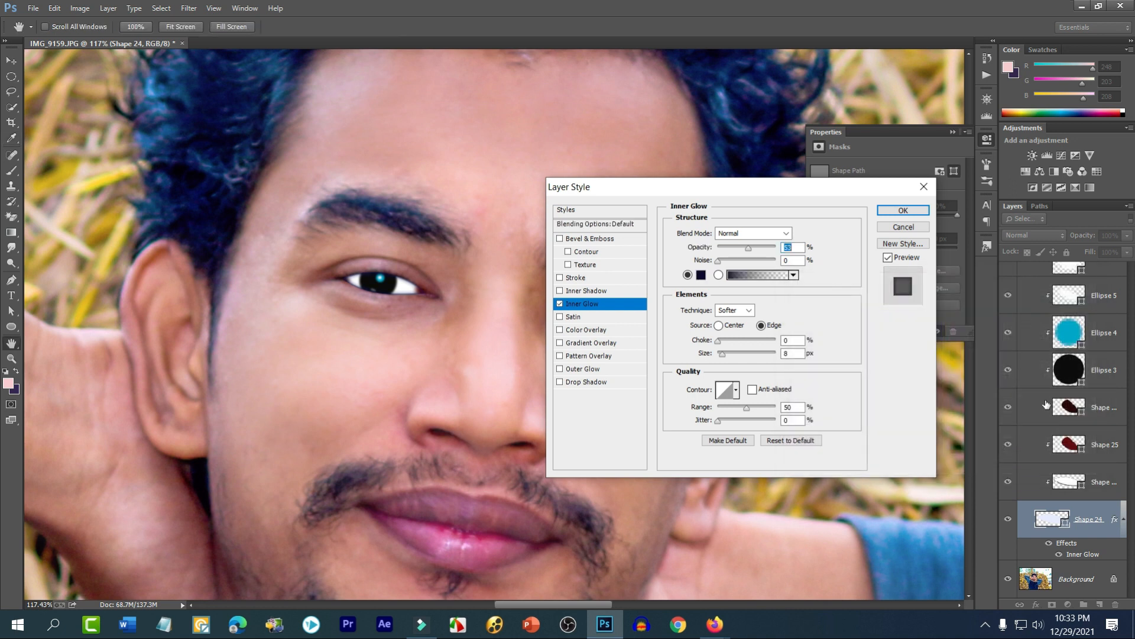
{"action": "left_click", "coordinate": [903, 210]}
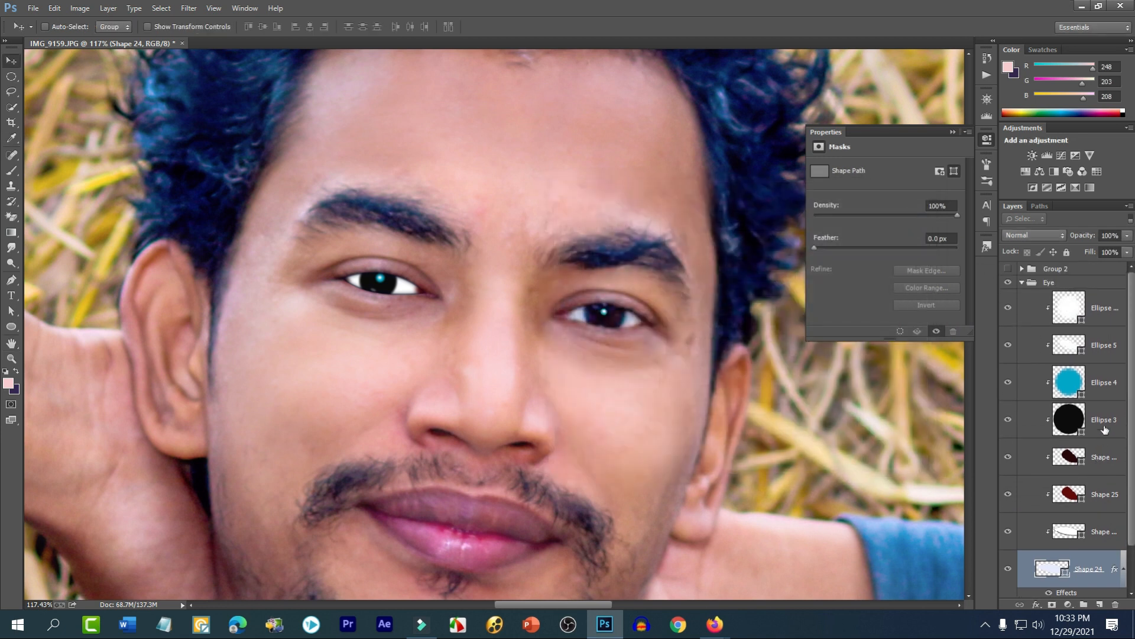
- Collapse the Properties panel and Eye group, and examine the recolored eye up close and against the whole face
{"action": "left_click", "coordinate": [1020, 285]}
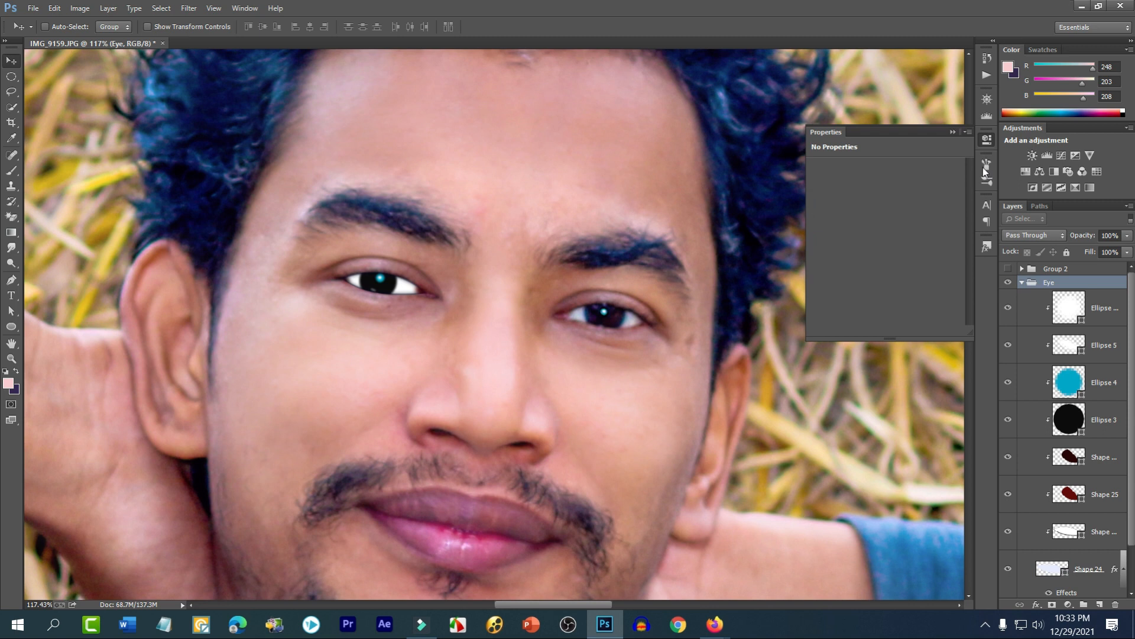
{"action": "left_click", "coordinate": [956, 133]}
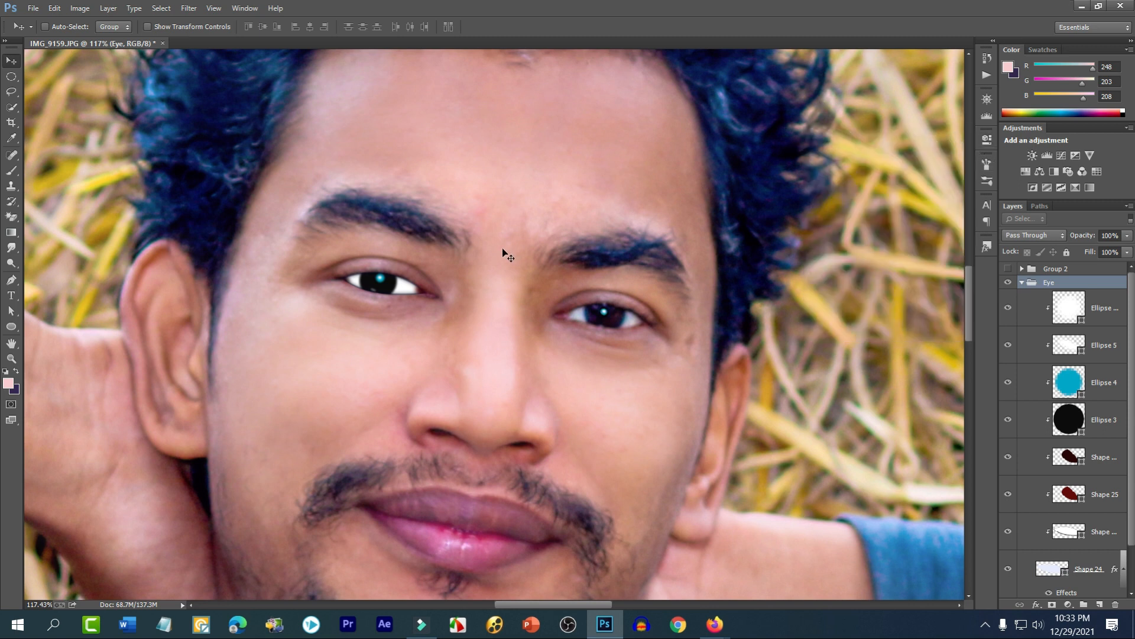
{"action": "scroll", "coordinate": [487, 243], "scroll_direction": "down", "scroll_amount": 4}
{"action": "scroll", "coordinate": [399, 332], "scroll_direction": "up", "scroll_amount": 15}
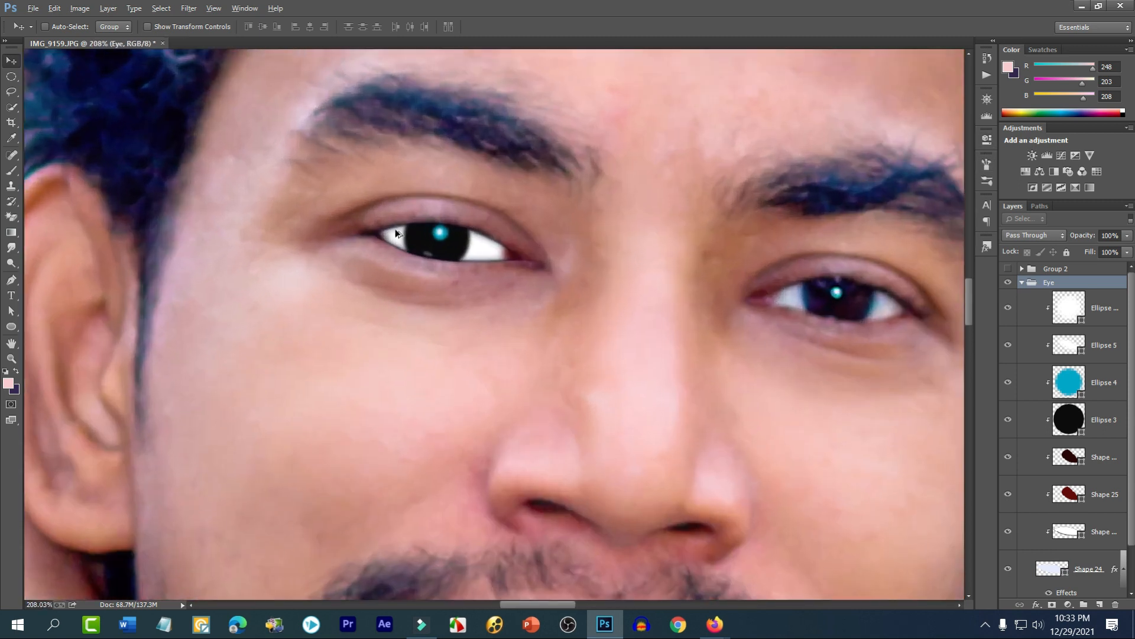
{"action": "scroll", "coordinate": [402, 228], "scroll_direction": "down", "scroll_amount": 12}
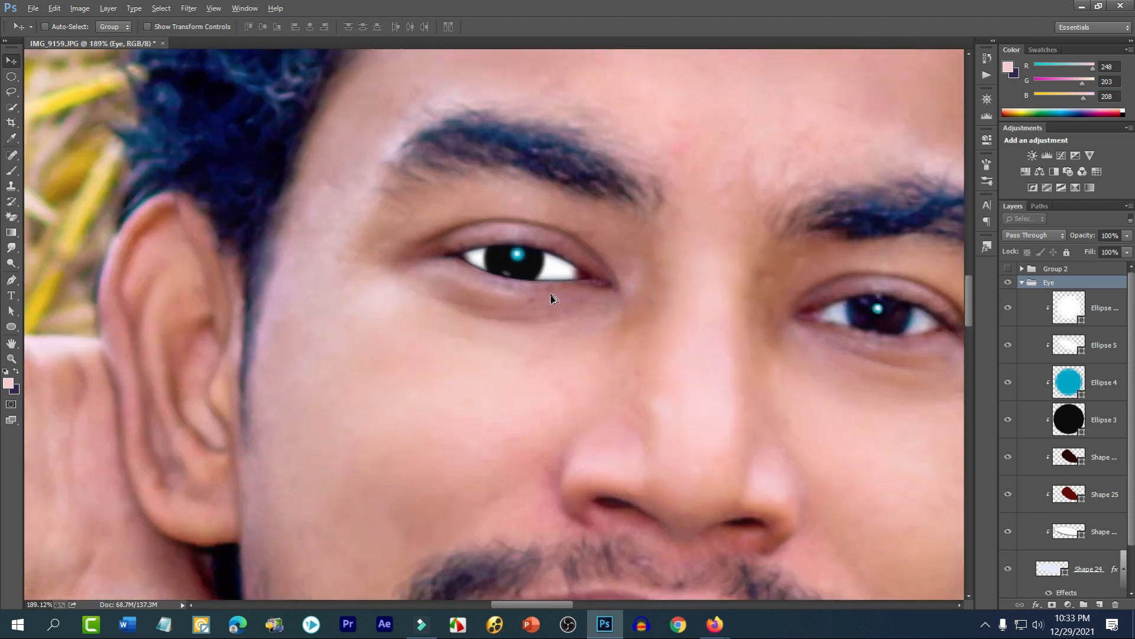
{"action": "scroll", "coordinate": [581, 318], "scroll_direction": "up", "scroll_amount": 8}
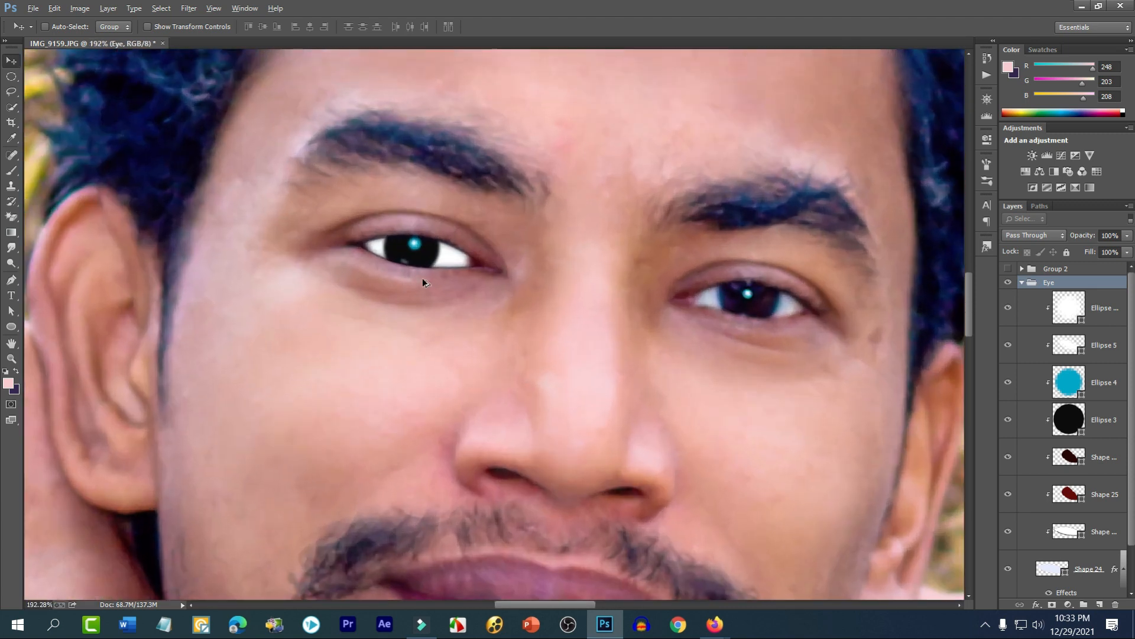
{"action": "scroll", "coordinate": [427, 225], "scroll_direction": "up", "scroll_amount": 3}
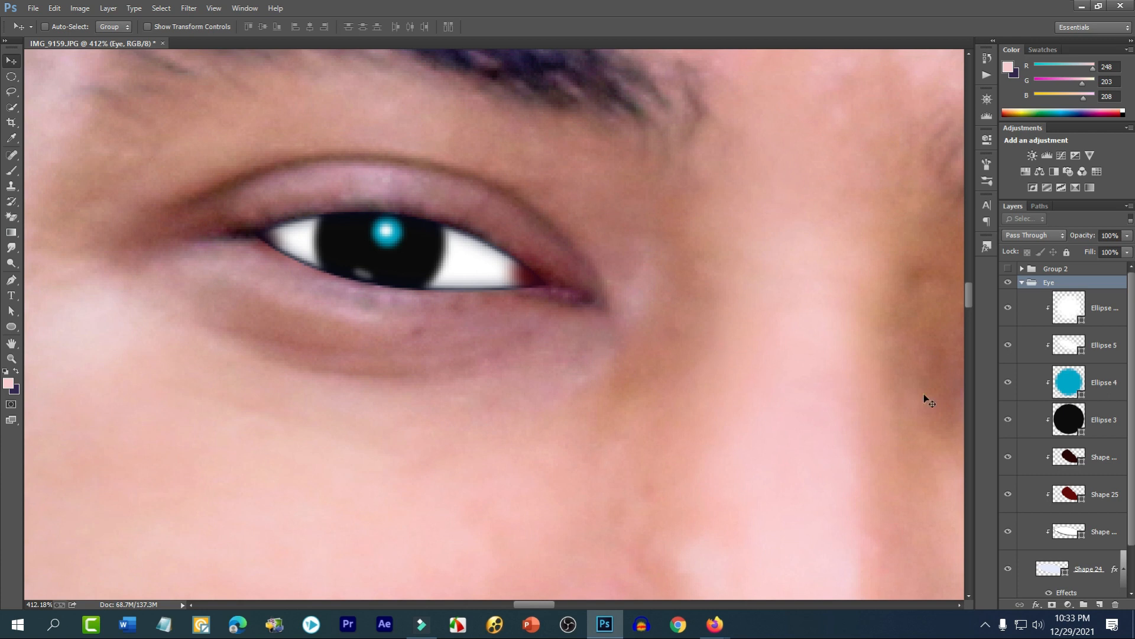
{"action": "left_click", "coordinate": [1022, 283]}
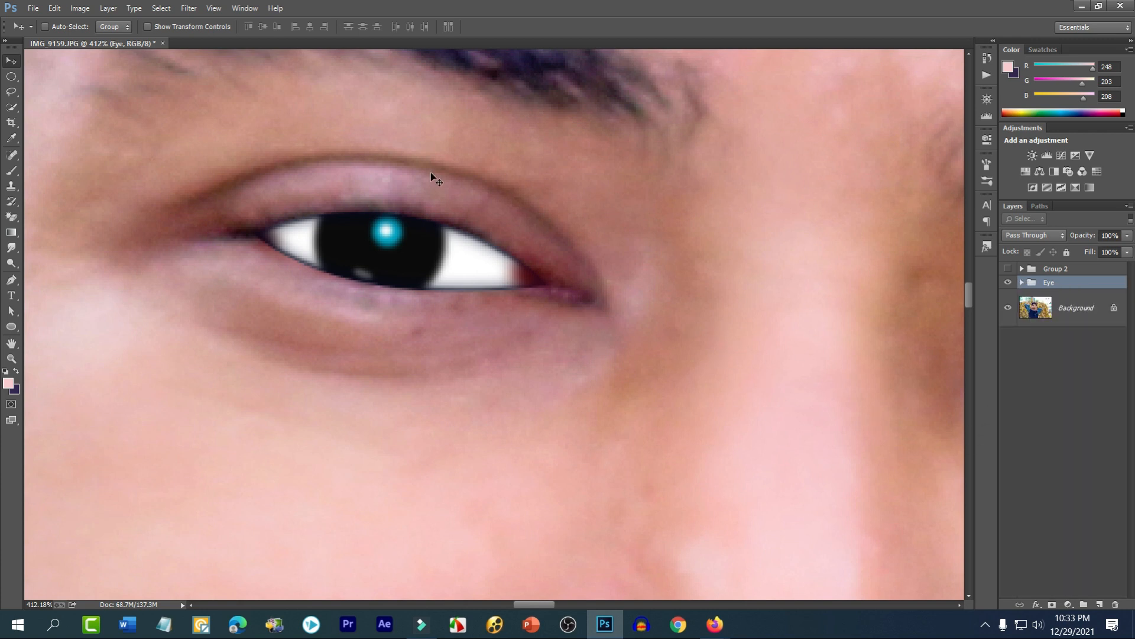
{"action": "scroll", "coordinate": [430, 173], "scroll_direction": "up", "scroll_amount": 2}
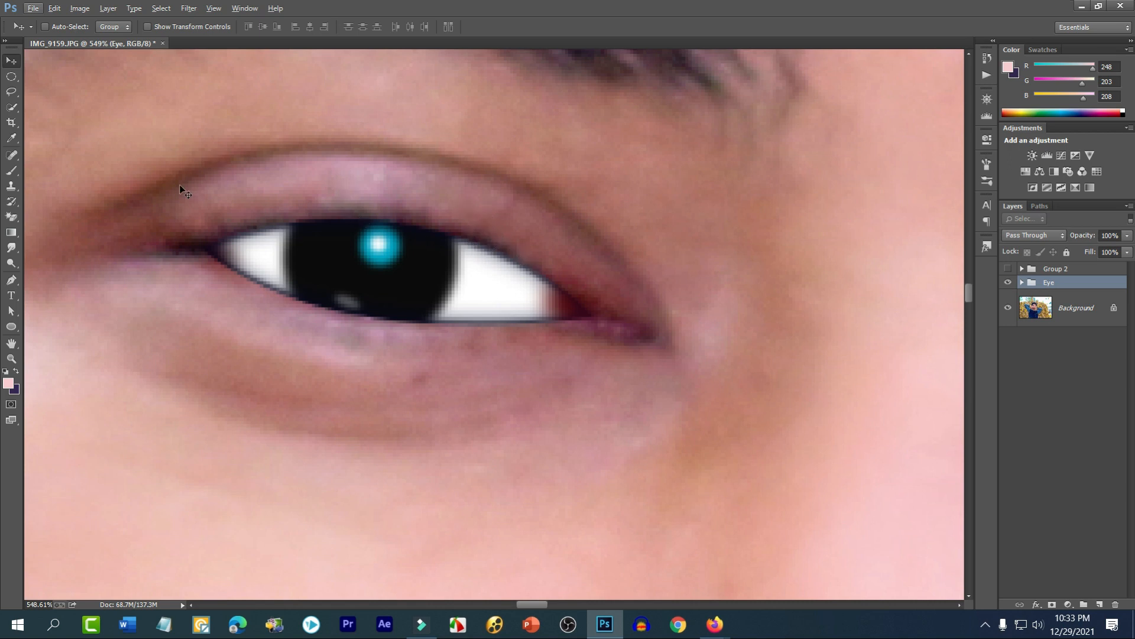
{"action": "scroll", "coordinate": [412, 212], "scroll_direction": "up", "scroll_amount": 2}
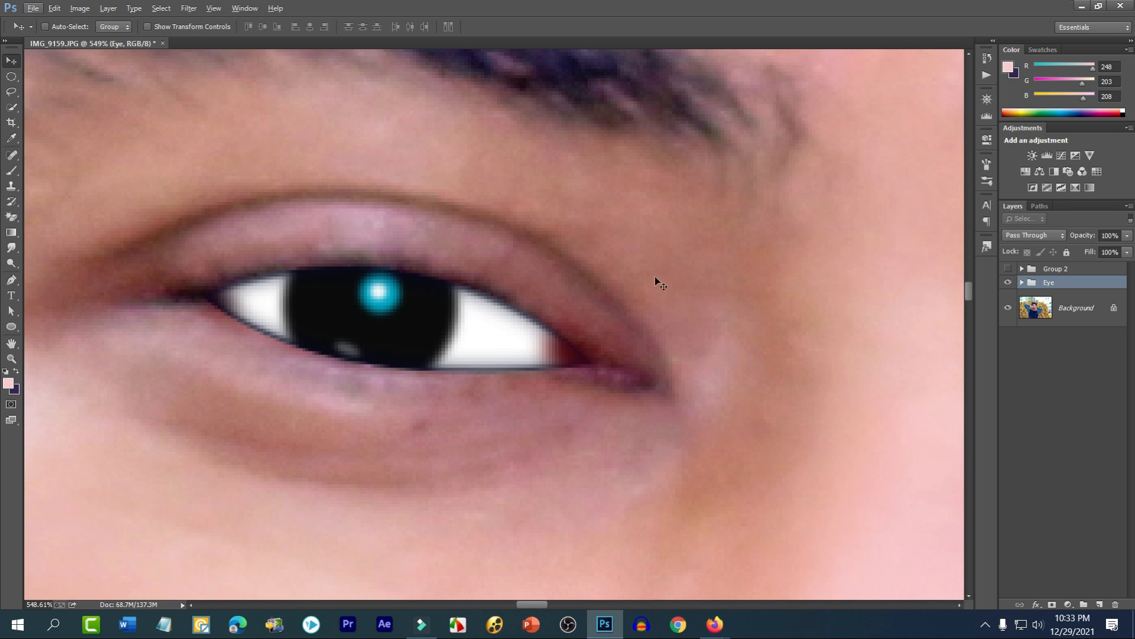
{"action": "scroll", "coordinate": [505, 286], "scroll_direction": "up", "scroll_amount": 3}
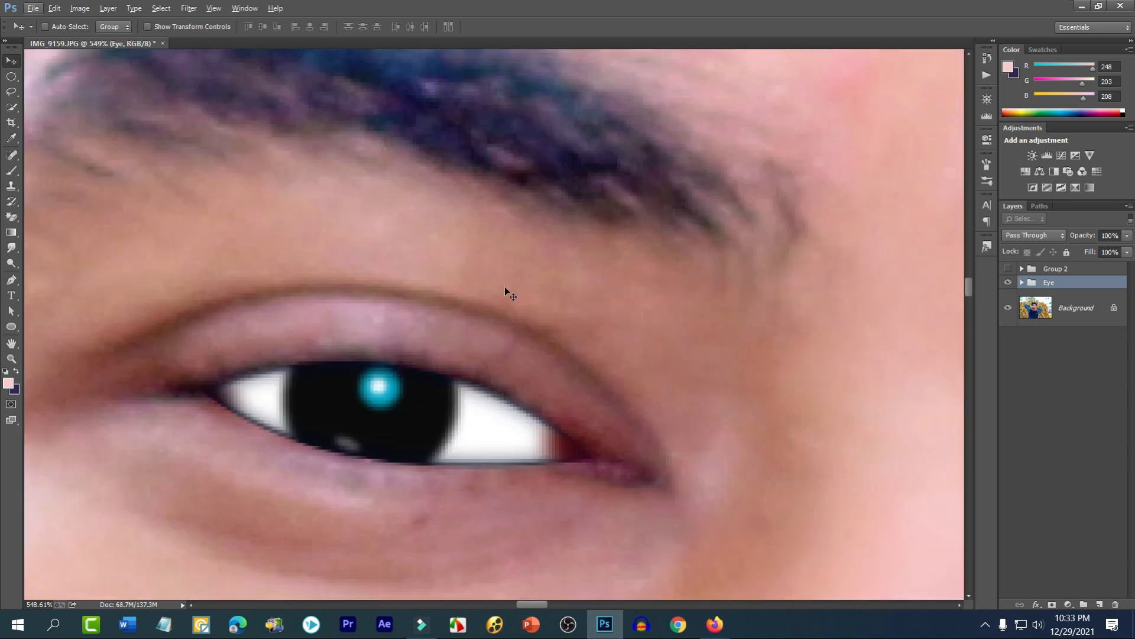
{"action": "scroll", "coordinate": [548, 436], "scroll_direction": "down", "scroll_amount": 5}
{"action": "scroll", "coordinate": [486, 409], "scroll_direction": "up", "scroll_amount": 5}
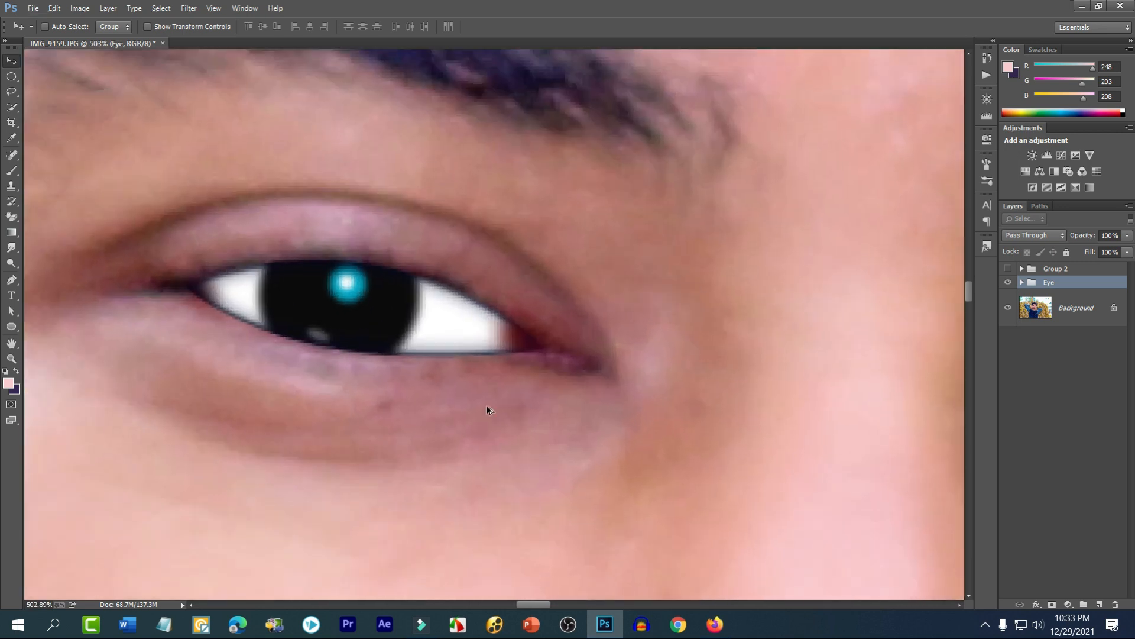
- Duplicate the eye-white base shape, Shape 24, inside the Eye group
{"action": "left_click", "coordinate": [1022, 283]}
{"action": "scroll", "coordinate": [1065, 525], "scroll_direction": "down", "scroll_amount": 2}
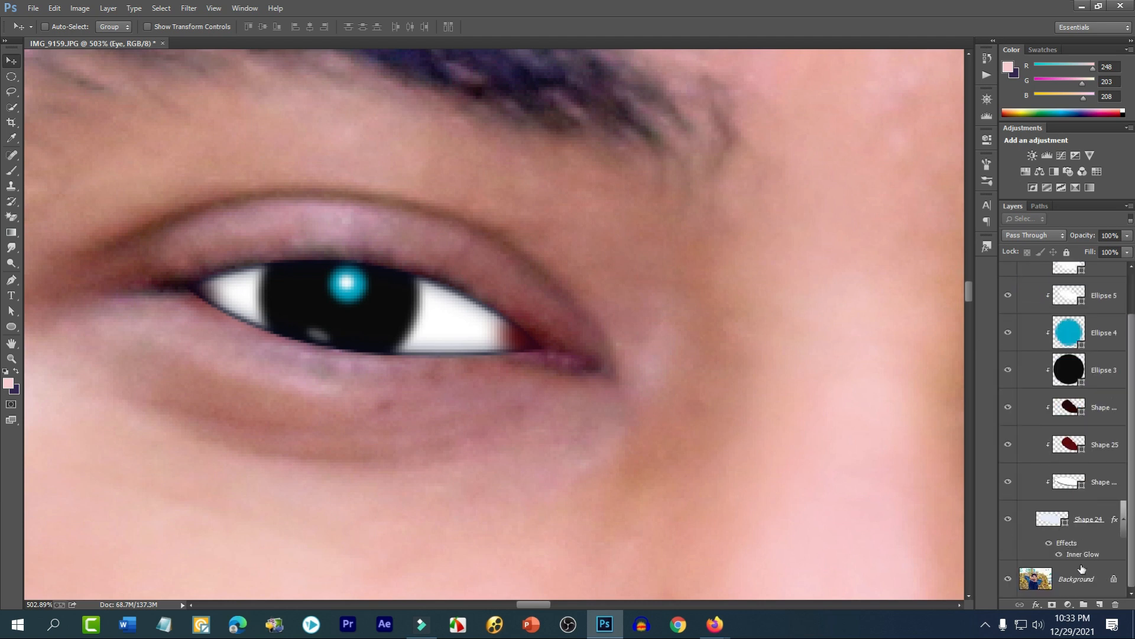
{"action": "left_click", "coordinate": [1081, 569]}
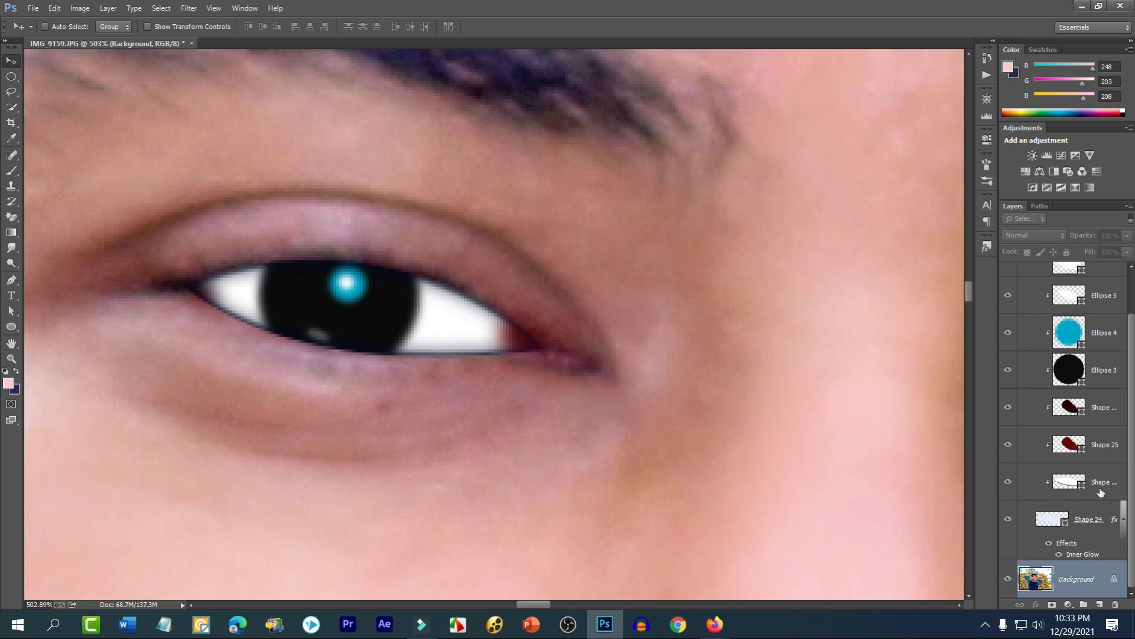
{"action": "left_click_drag", "start_coordinate": [1077, 526], "coordinate": [1099, 604]}
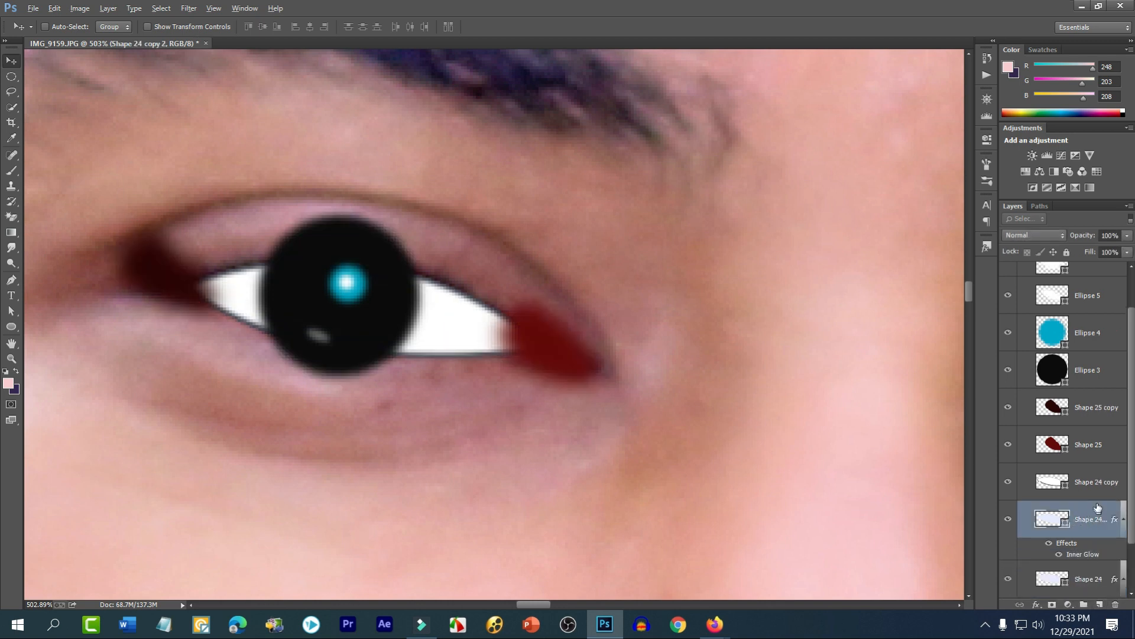
- Clip the shading, both eye-corner shapes, the iris and all highlight ellipses to the duplicated eye-white shape
{"action": "left_click", "coordinate": [1097, 500], "text": "alt"}
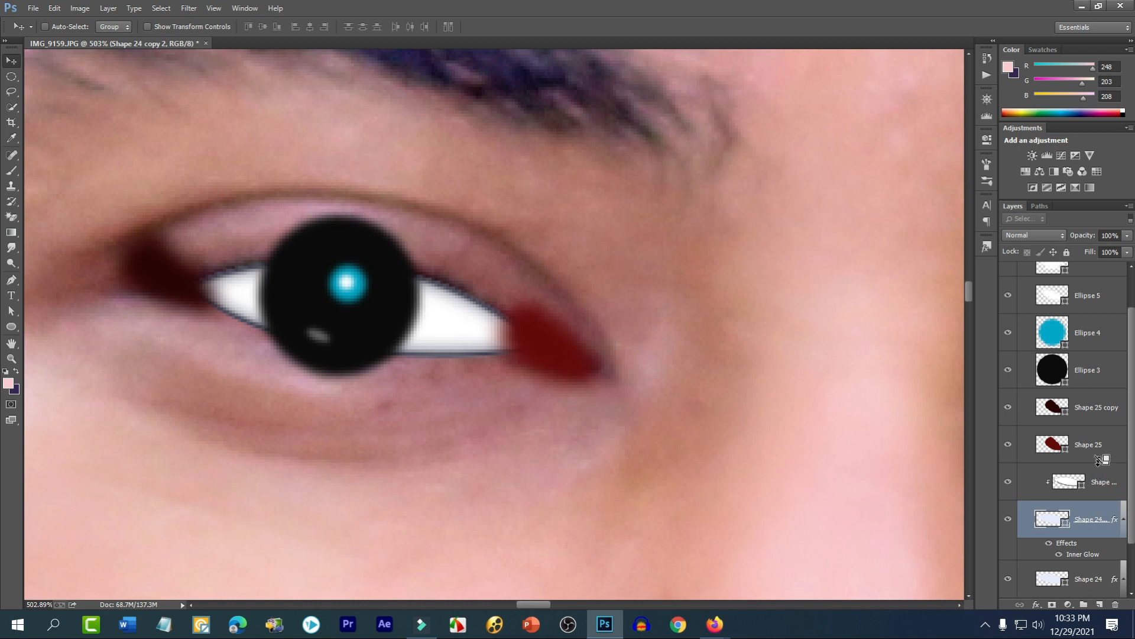
{"action": "left_click", "coordinate": [1098, 461], "text": "alt"}
{"action": "left_click", "coordinate": [1097, 388], "text": "alt"}
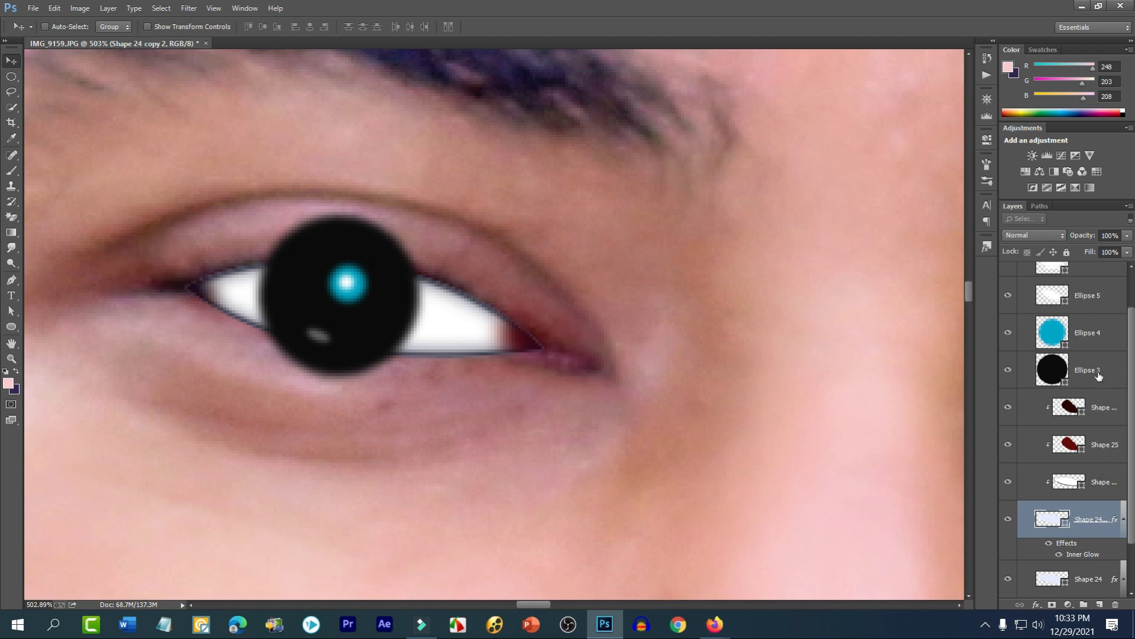
{"action": "left_click", "coordinate": [1098, 387], "text": "alt"}
{"action": "left_click", "coordinate": [1099, 350], "text": "alt"}
{"action": "left_click", "coordinate": [1098, 312], "text": "alt"}
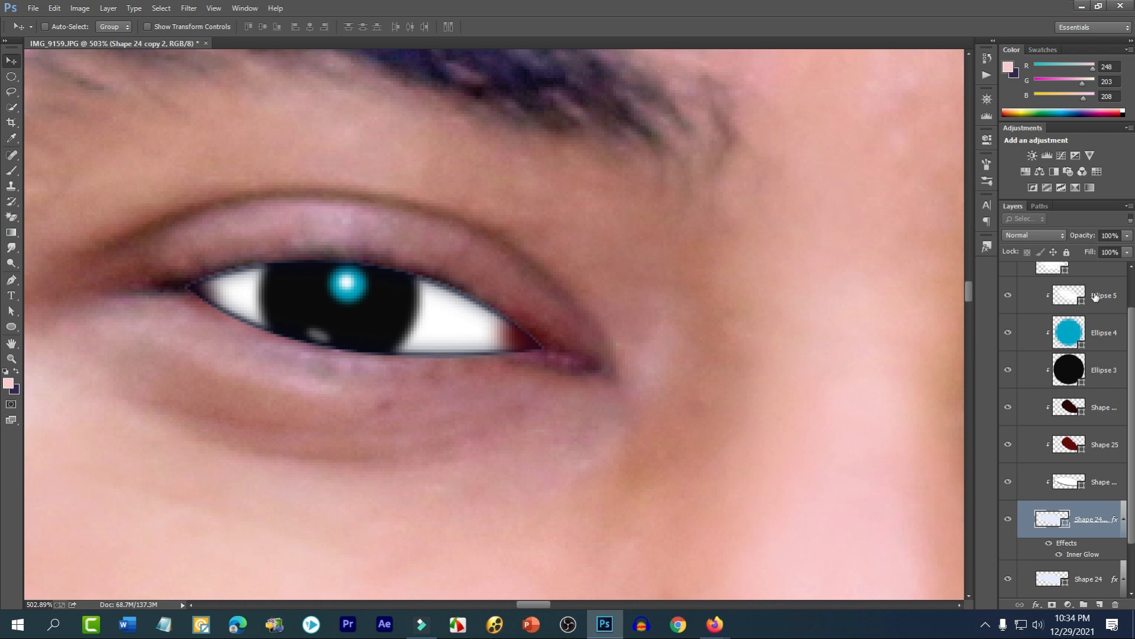
{"action": "left_click", "coordinate": [1094, 271], "text": "alt"}
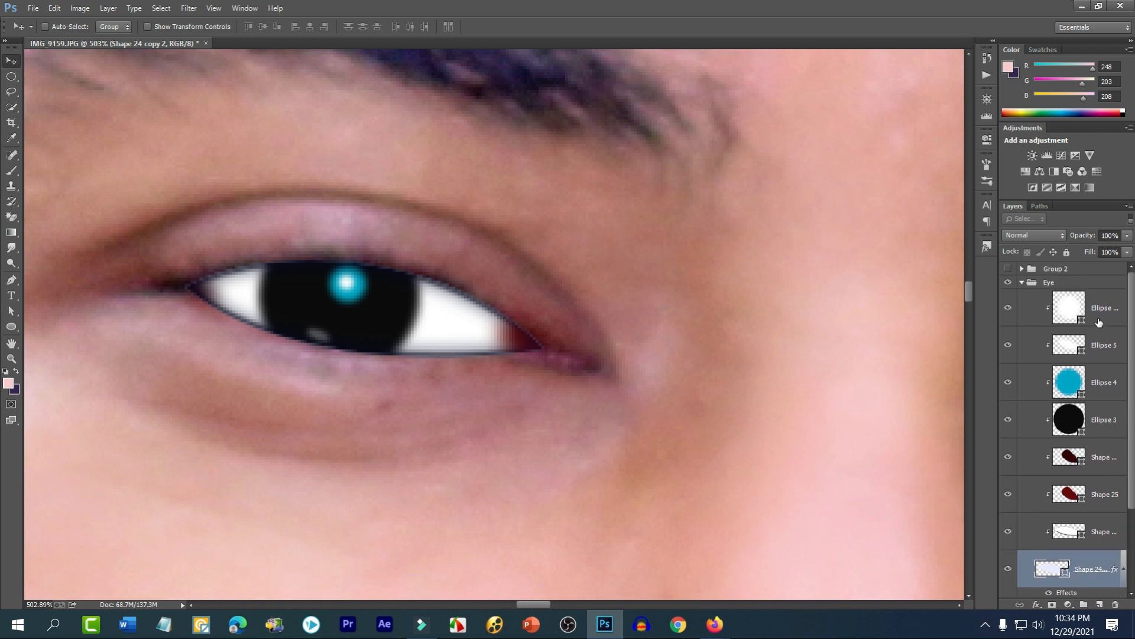
- Clear the layer style from the original Shape 24 beneath the duplicate
{"action": "scroll", "coordinate": [1073, 489], "scroll_direction": "down", "scroll_amount": 3}
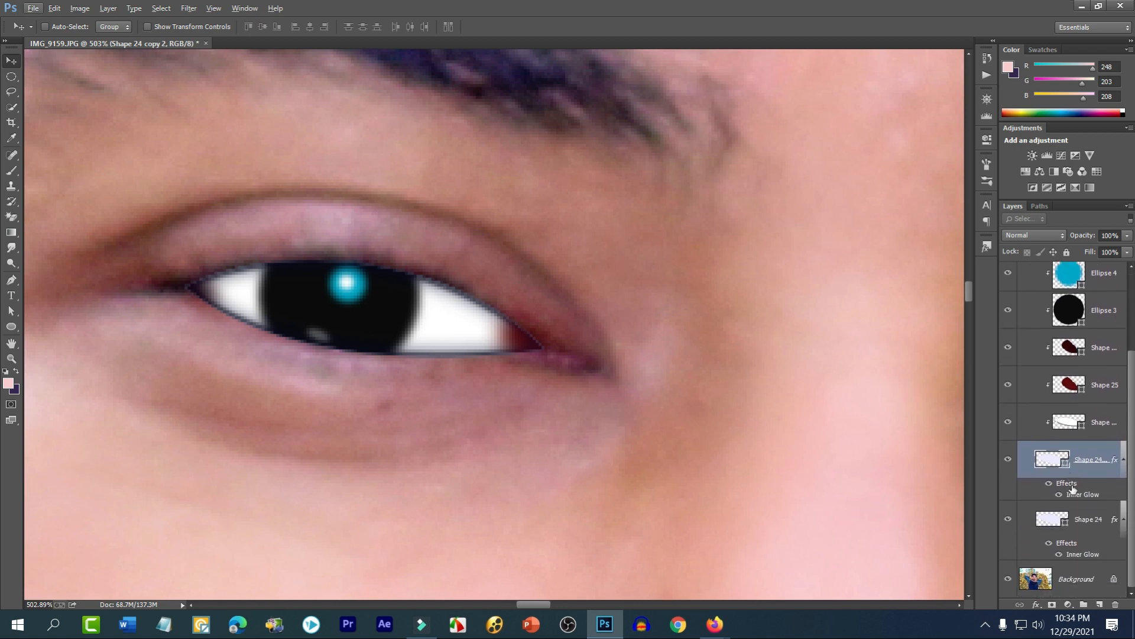
{"action": "left_click", "coordinate": [1087, 526]}
{"action": "right_click", "coordinate": [1098, 549]}
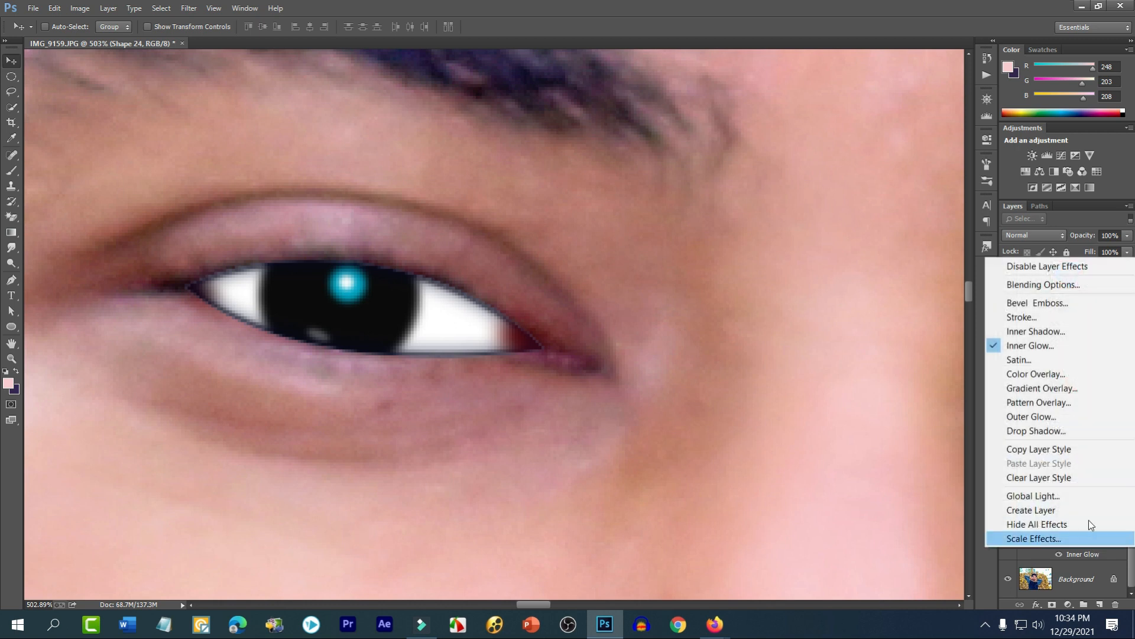
{"action": "left_click", "coordinate": [1049, 479]}
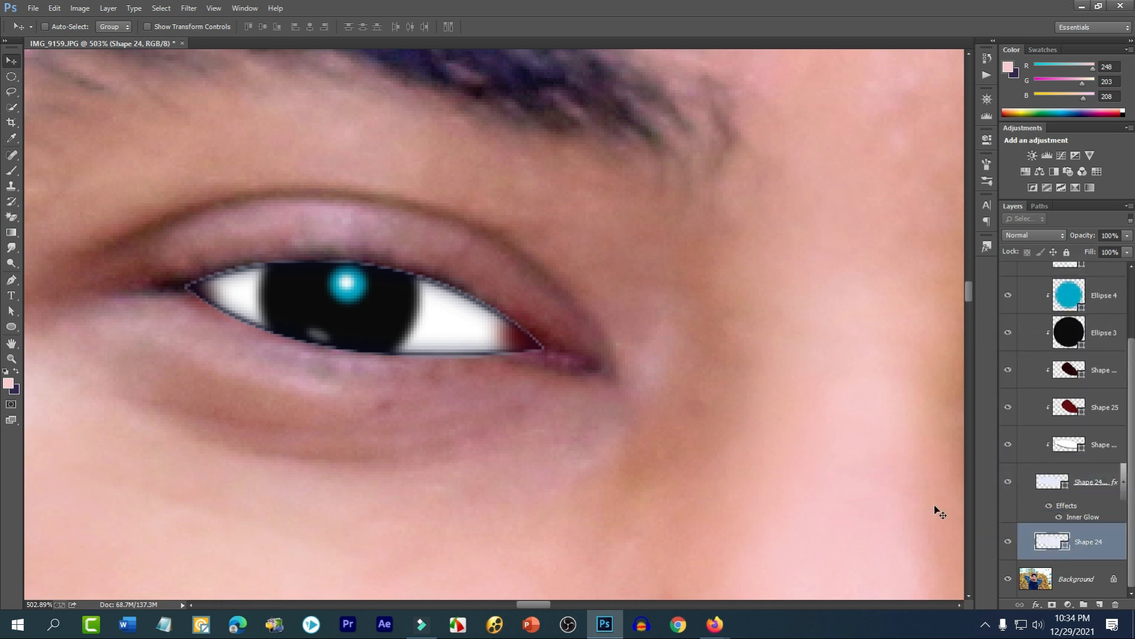
- Scale Shape 24 to about 103.3% width and 121% height so it surrounds the eye as a rim
{"action": "key", "text": "ctrl+t"}
{"action": "left_click_drag", "start_coordinate": [361, 237], "coordinate": [362, 222]}
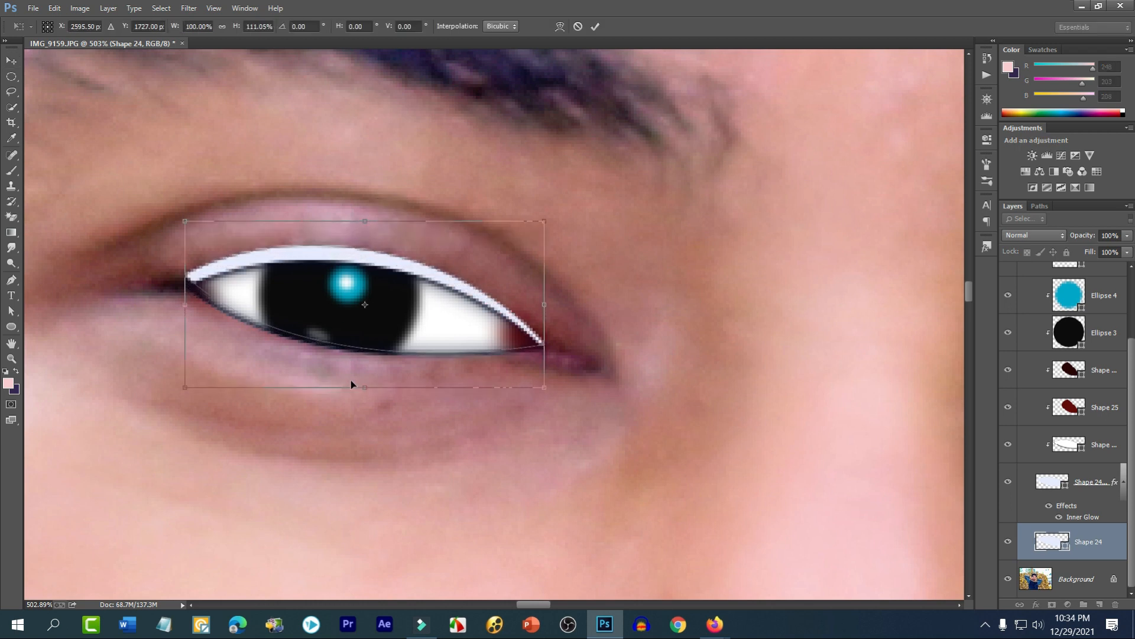
{"action": "left_click_drag", "start_coordinate": [364, 385], "coordinate": [365, 402]}
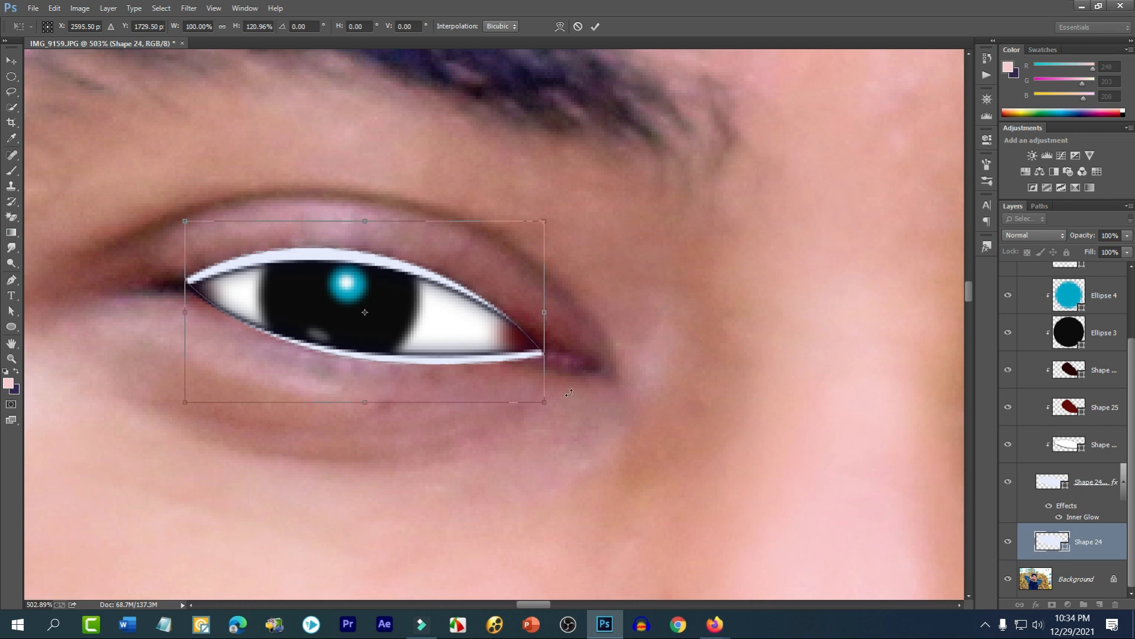
{"action": "left_click_drag", "start_coordinate": [548, 315], "coordinate": [559, 312]}
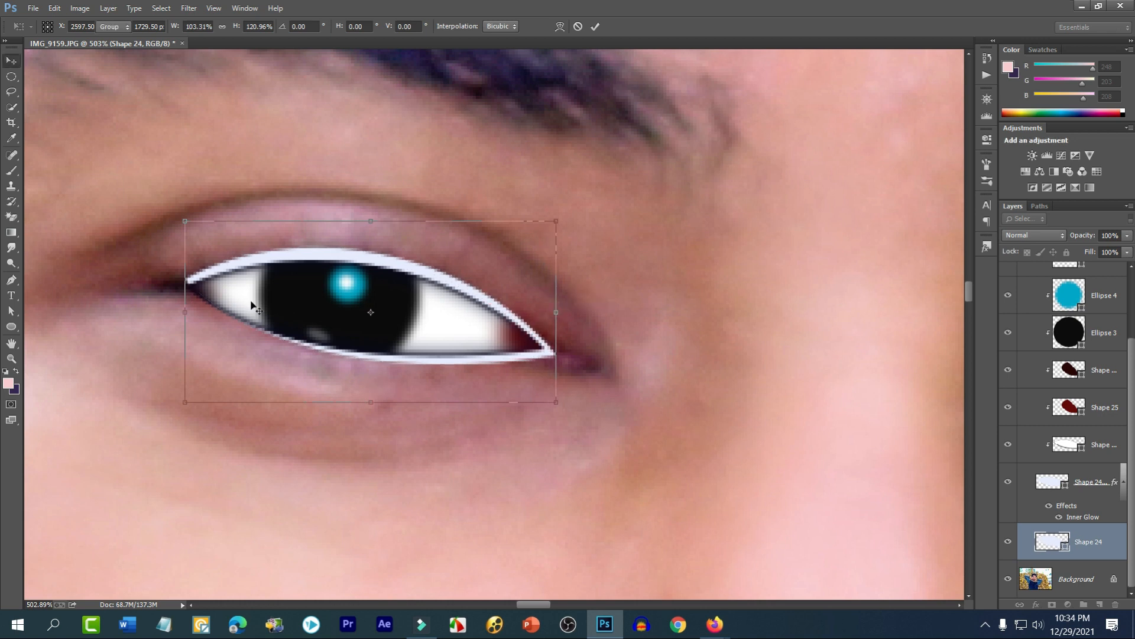
{"action": "key", "text": "Return"}
- Extend Shape 24's outer corner point toward the temple and adjust the curve along its lower edge
{"action": "left_click", "coordinate": [11, 310]}
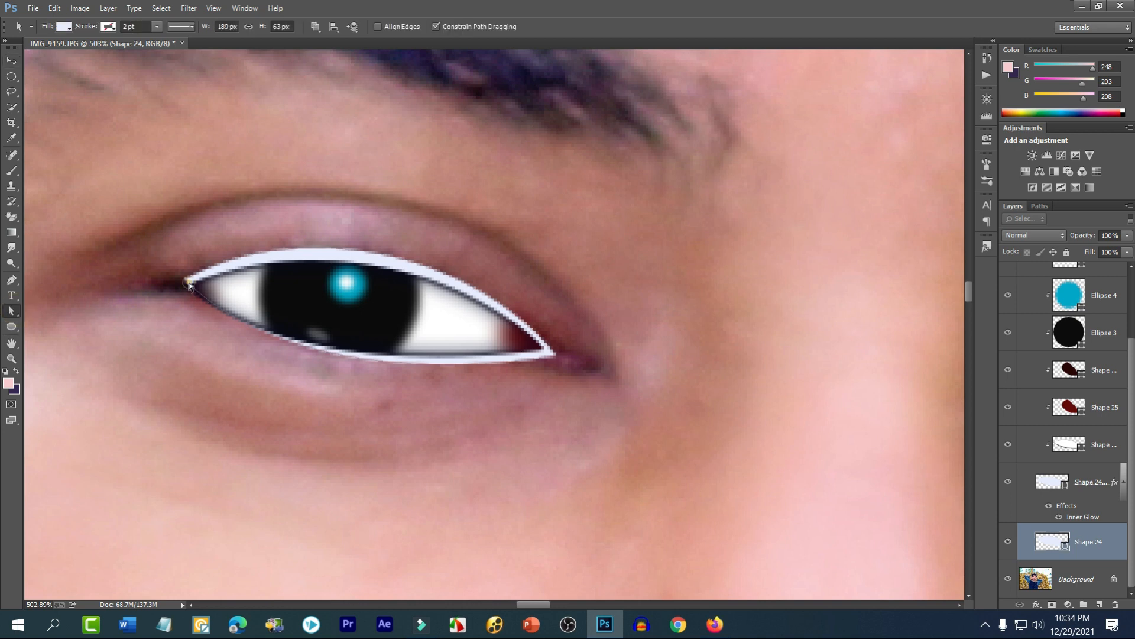
{"action": "left_click_drag", "start_coordinate": [189, 285], "coordinate": [153, 285]}
{"action": "left_click_drag", "start_coordinate": [279, 407], "coordinate": [290, 400]}
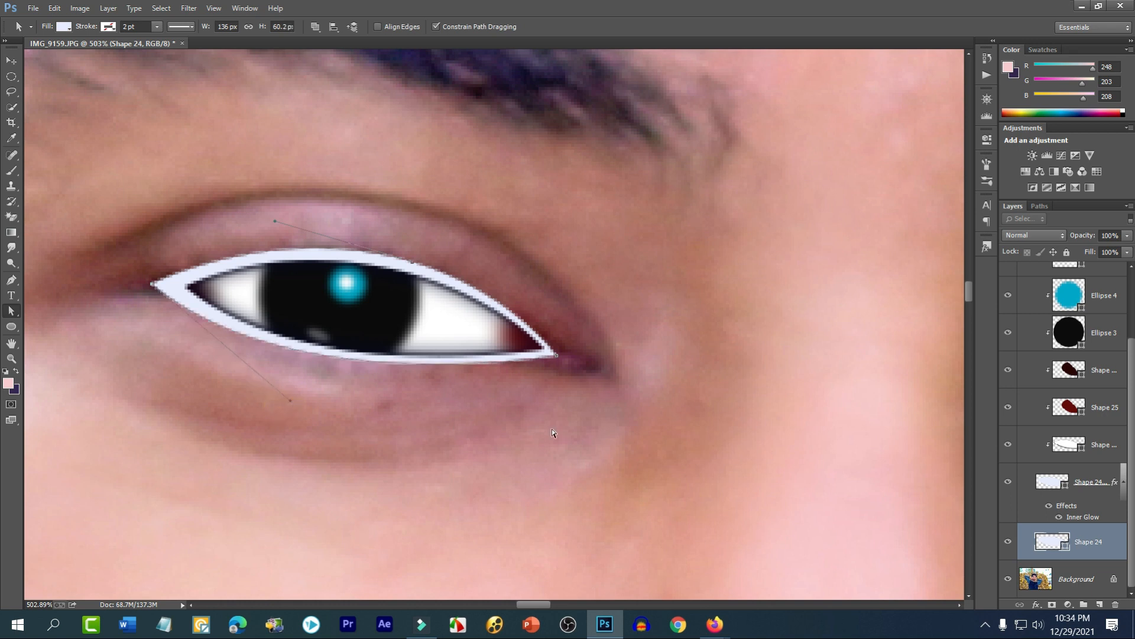
{"action": "left_click", "coordinate": [532, 317]}
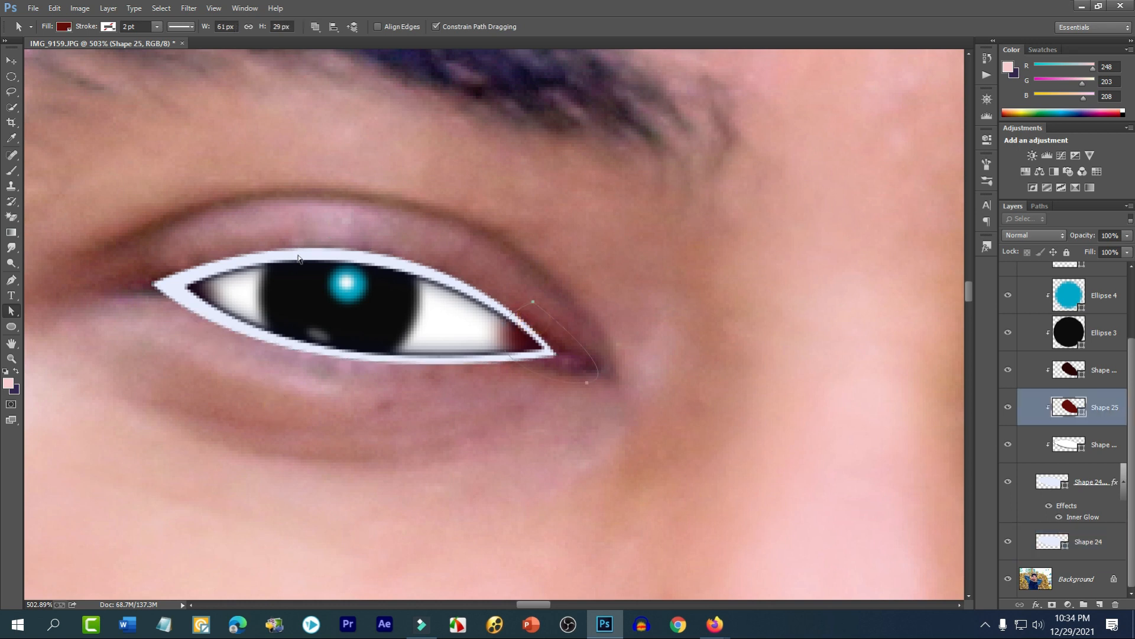
{"action": "left_click", "coordinate": [158, 287]}
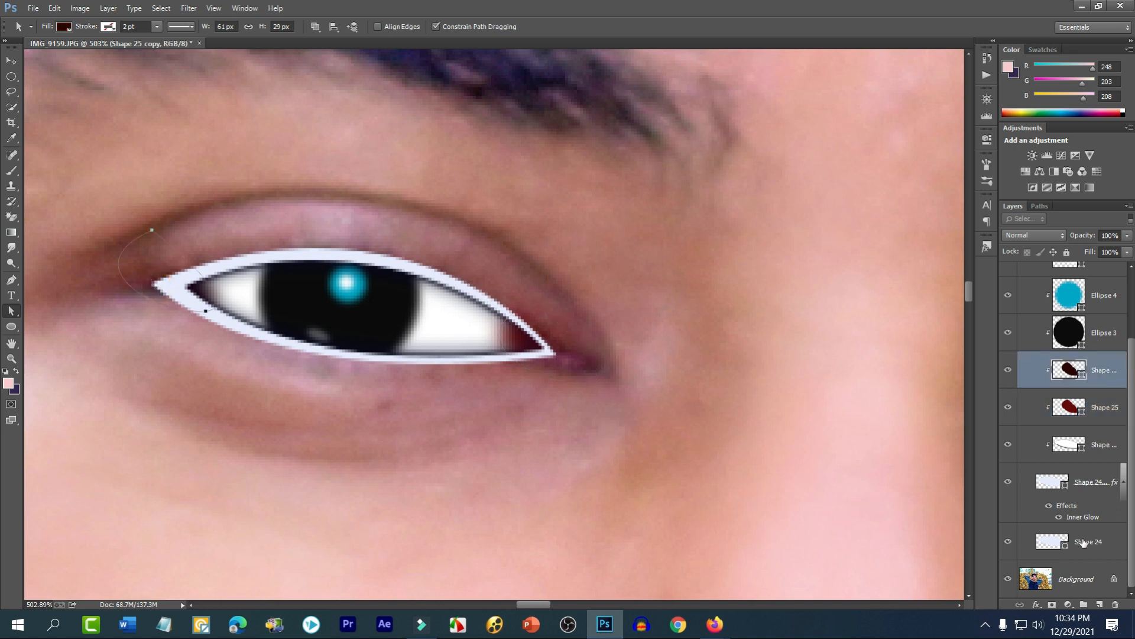
- Recolor Shape 24 with the dark brown #532623 sampled from the skin beside the outer eye corner
{"action": "left_click", "coordinate": [1085, 544]}
{"action": "double_click", "coordinate": [1053, 545]}
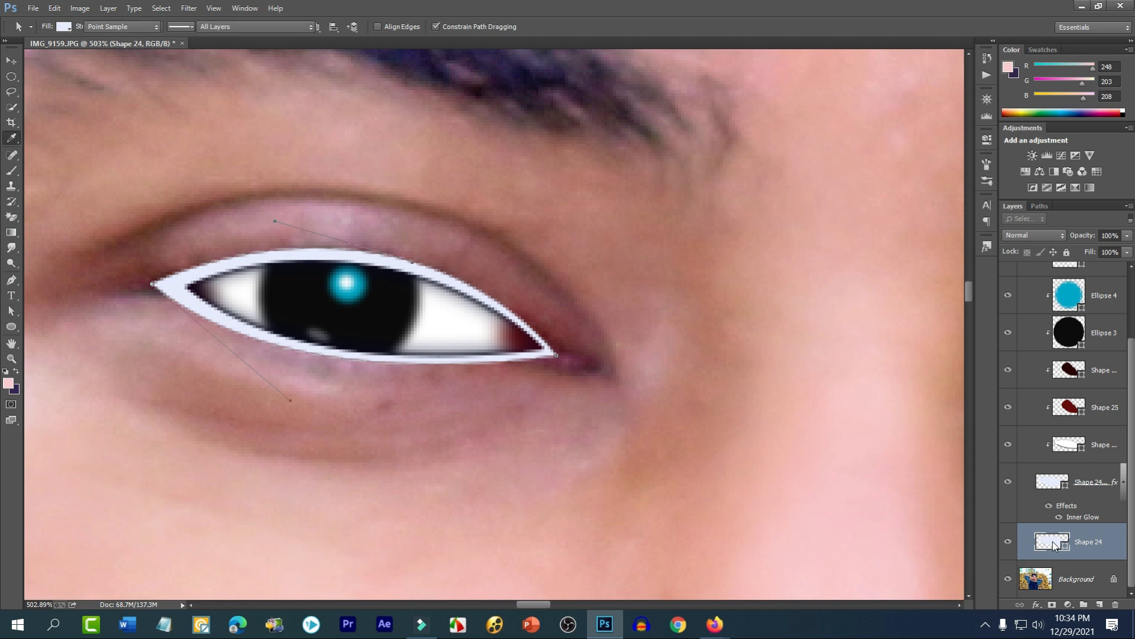
{"action": "left_click", "coordinate": [166, 271]}
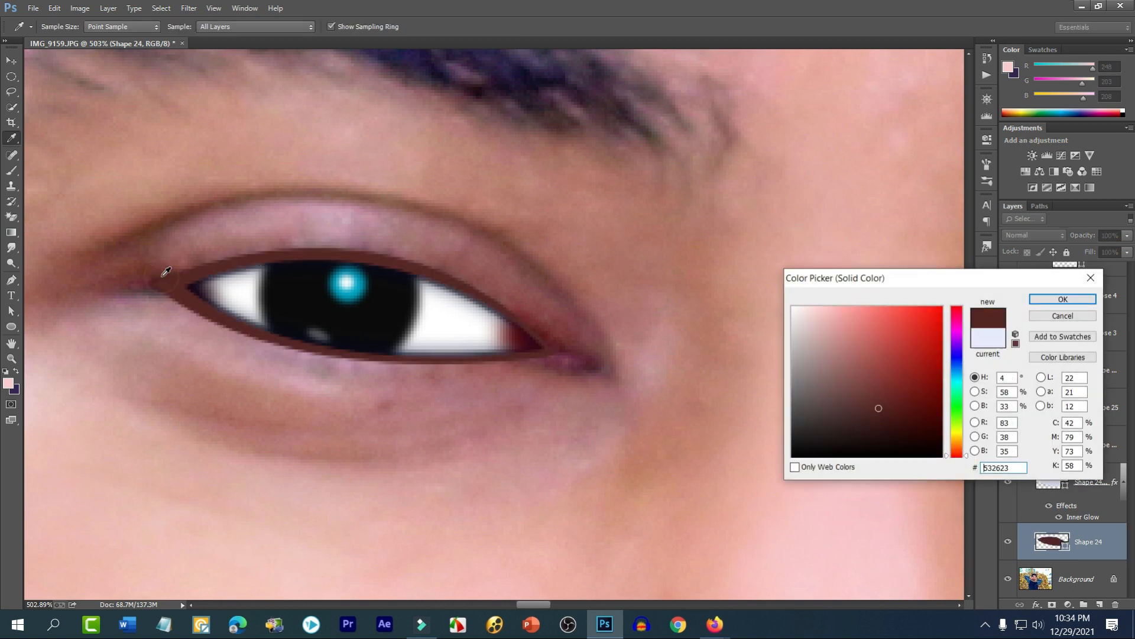
{"action": "left_click", "coordinate": [1063, 299]}
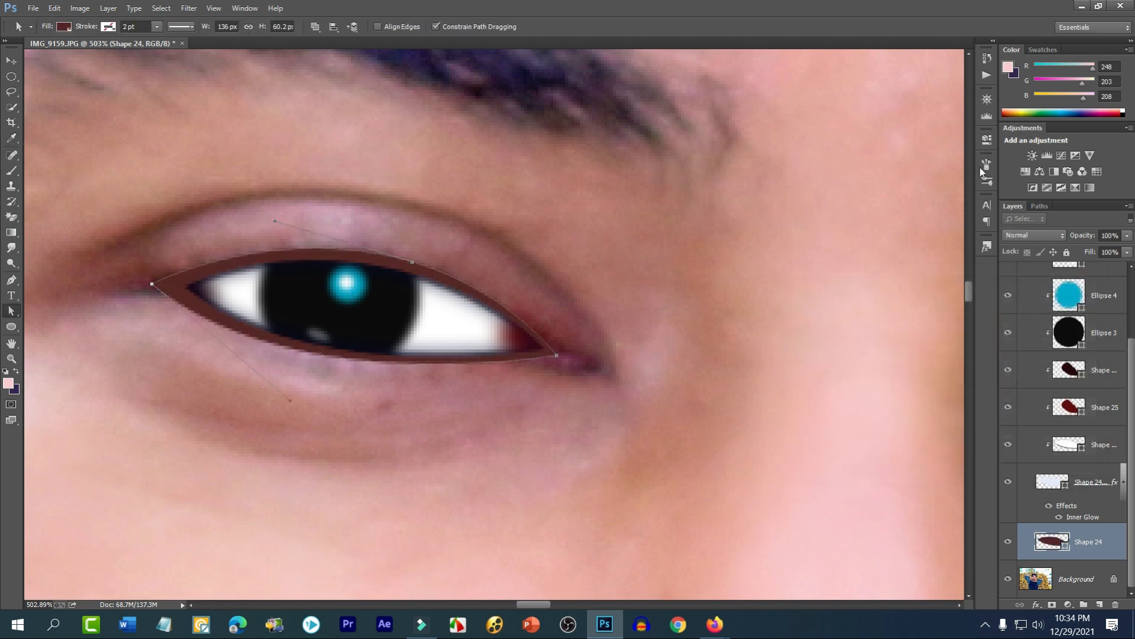
- Feather the rim shape by 2.6 px and extend its inner corner point to the photo's inner eye corner
{"action": "left_click", "coordinate": [986, 146]}
{"action": "left_click_drag", "start_coordinate": [829, 247], "coordinate": [835, 249]}
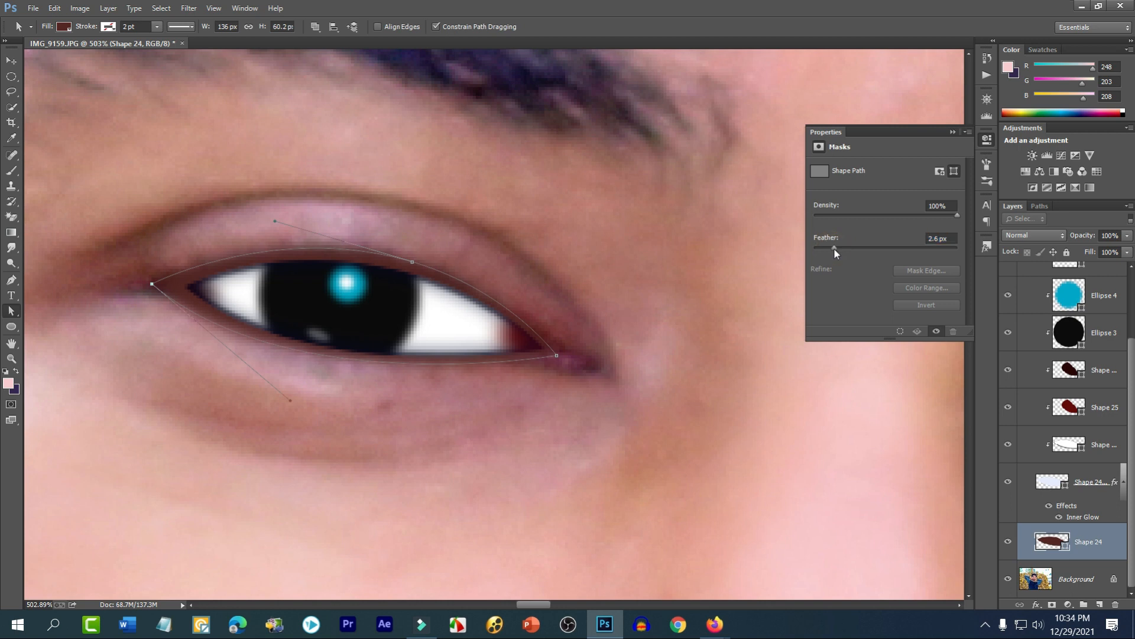
{"action": "left_click", "coordinate": [558, 356]}
{"action": "left_click_drag", "start_coordinate": [559, 357], "coordinate": [598, 369]}
{"action": "left_click", "coordinate": [628, 337]}
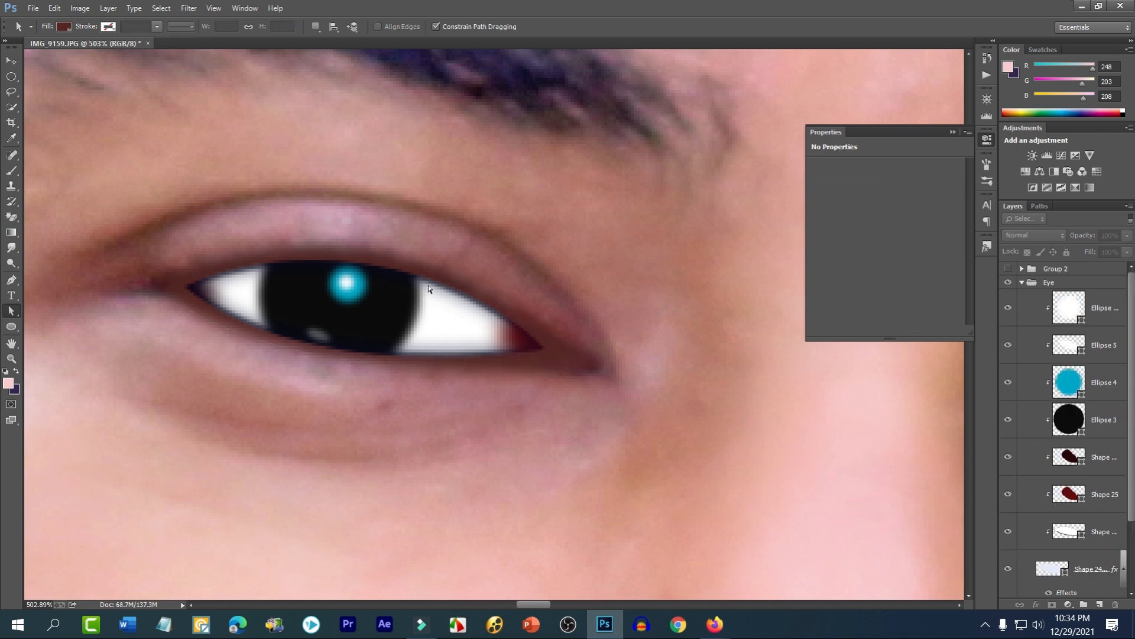
- Change Shape 24's fill to the near-black brown #150d08 and collapse its mask properties
{"action": "scroll", "coordinate": [410, 253], "scroll_direction": "down", "scroll_amount": 8}
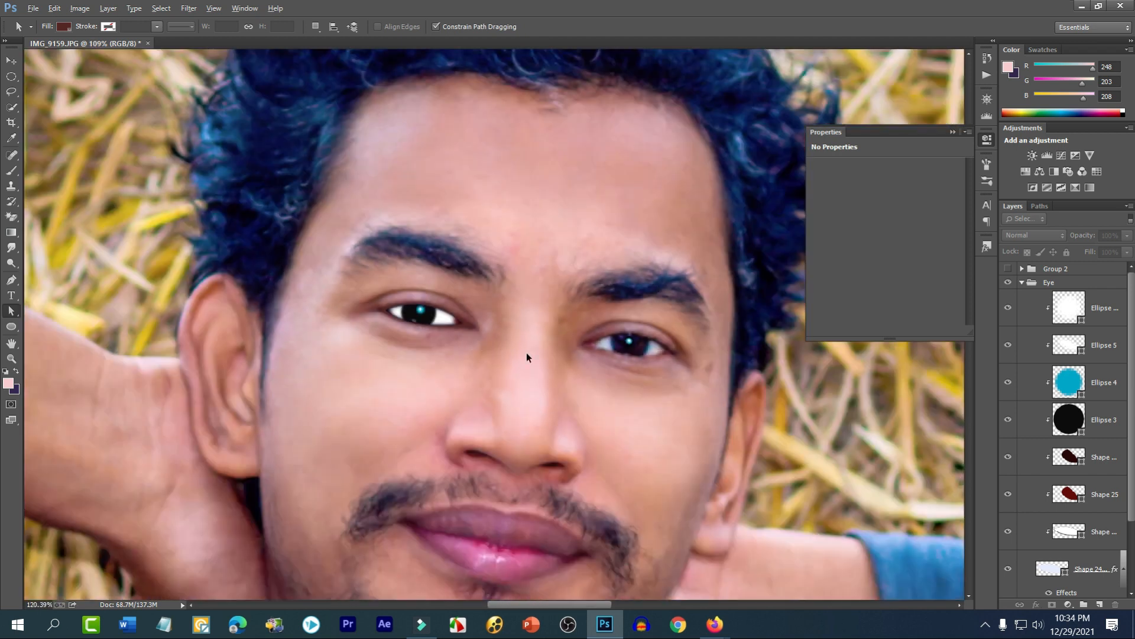
{"action": "scroll", "coordinate": [435, 321], "scroll_direction": "up", "scroll_amount": 4}
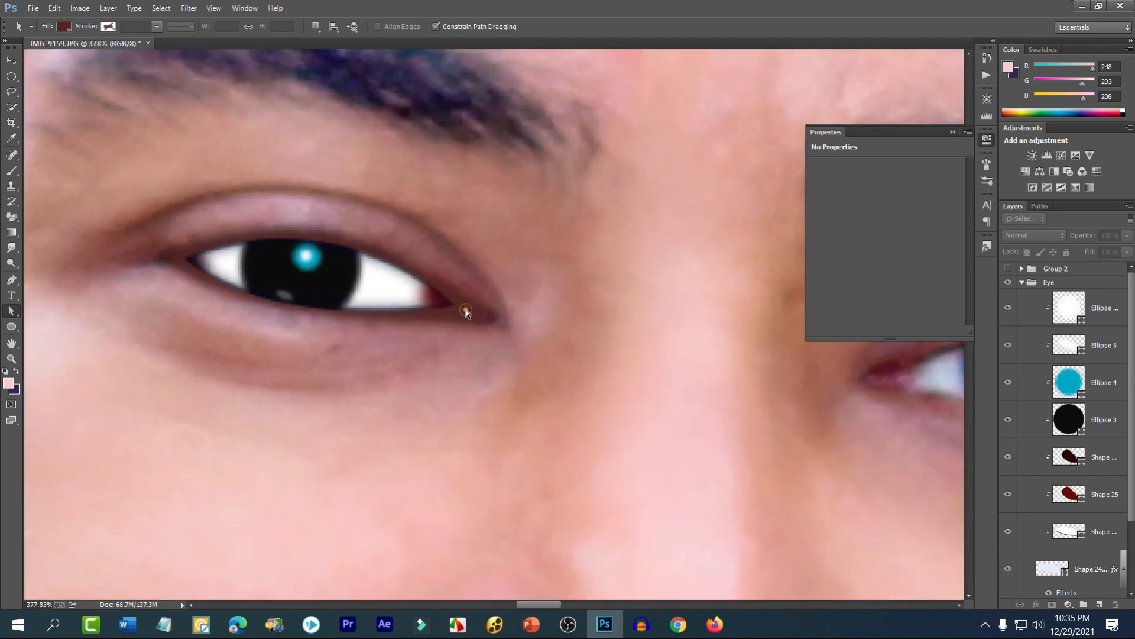
{"action": "left_click", "coordinate": [466, 312]}
{"action": "scroll", "coordinate": [1049, 557], "scroll_direction": "down", "scroll_amount": 3}
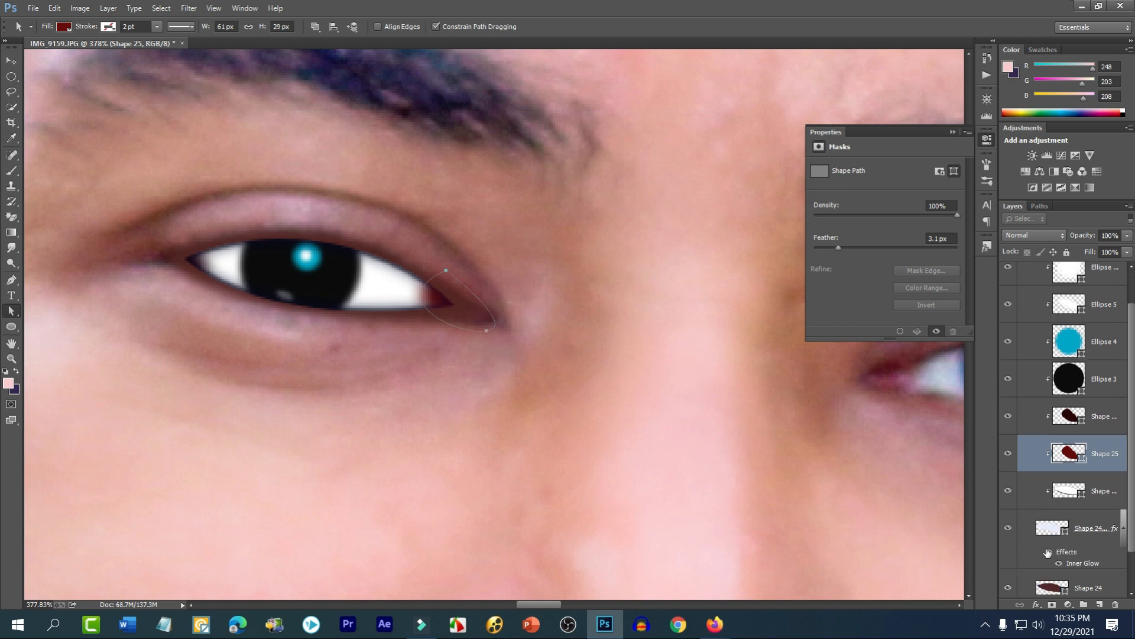
{"action": "double_click", "coordinate": [1052, 545]}
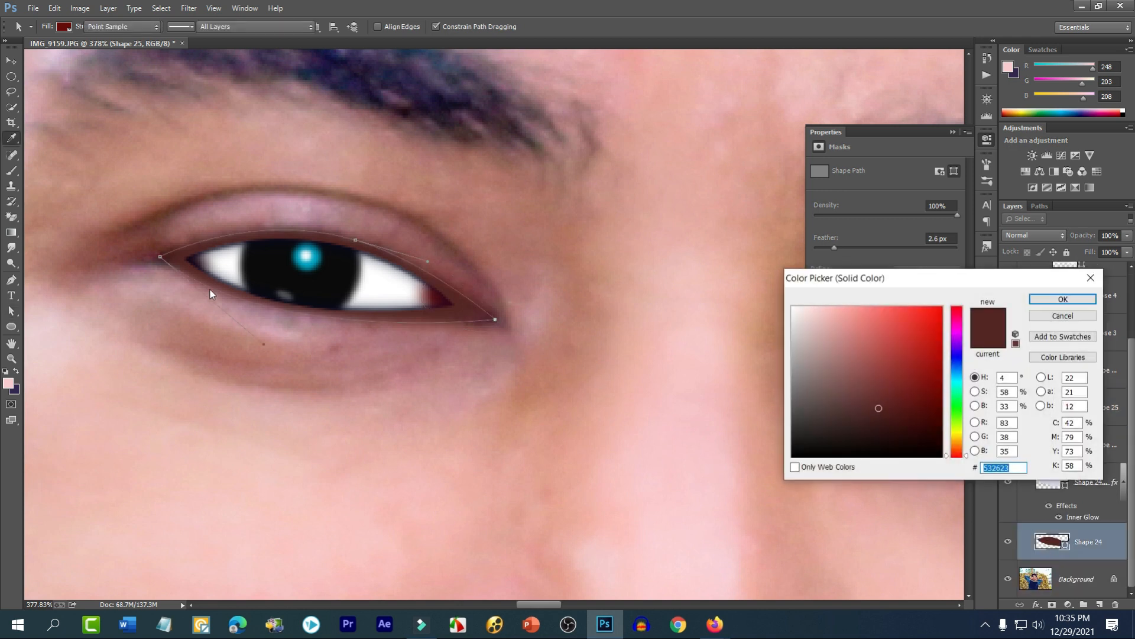
{"action": "left_click", "coordinate": [191, 257]}
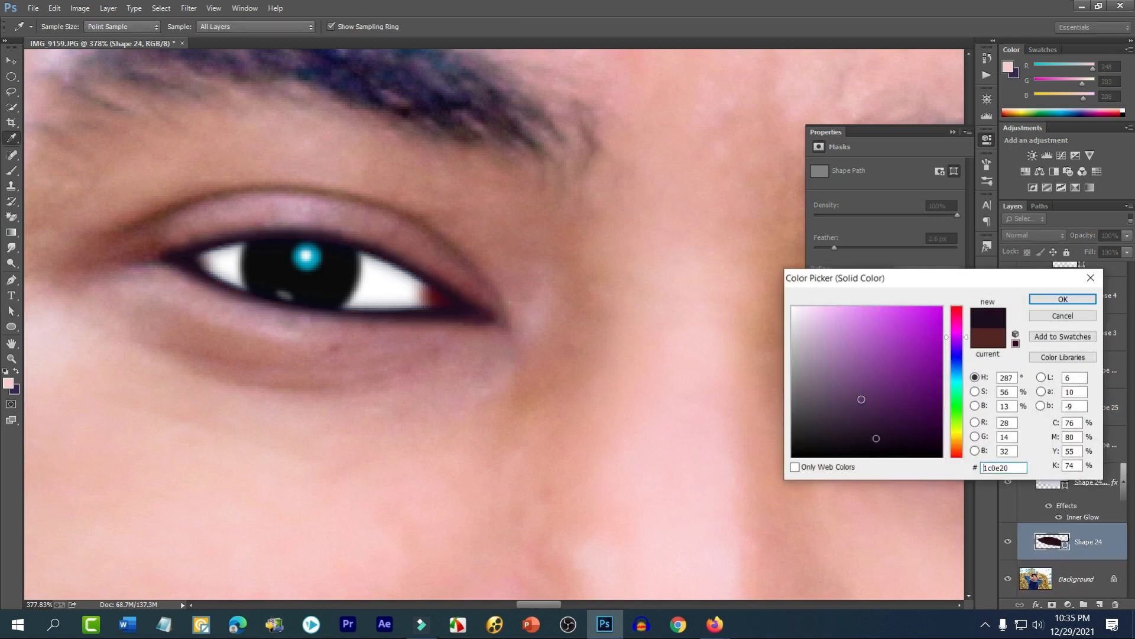
{"action": "left_click", "coordinate": [956, 449]}
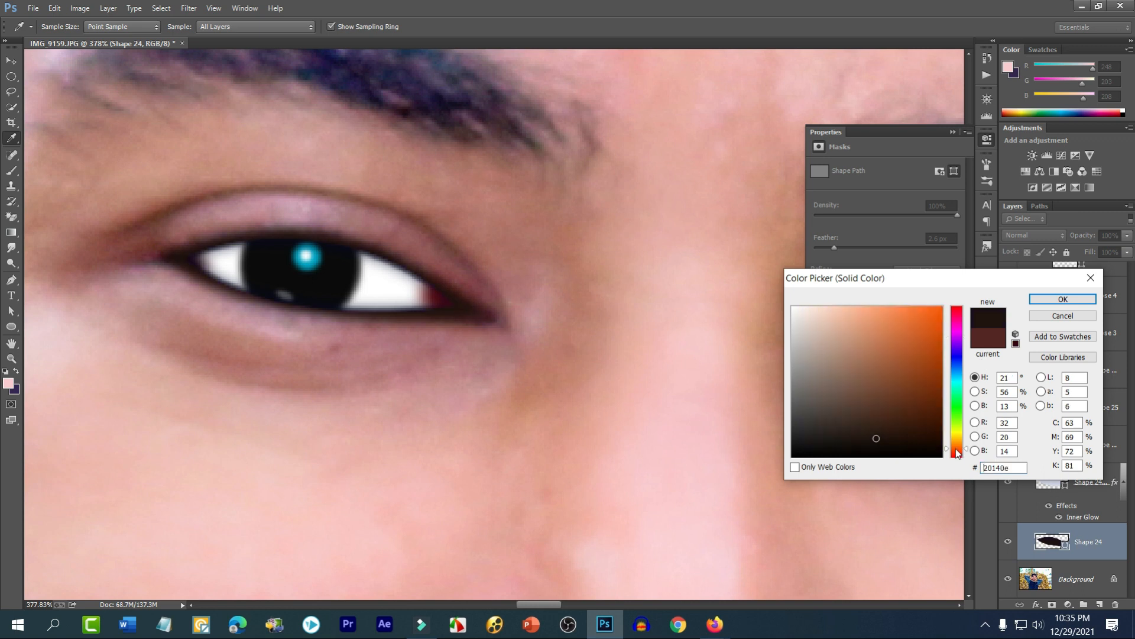
{"action": "left_click_drag", "start_coordinate": [899, 439], "coordinate": [886, 444]}
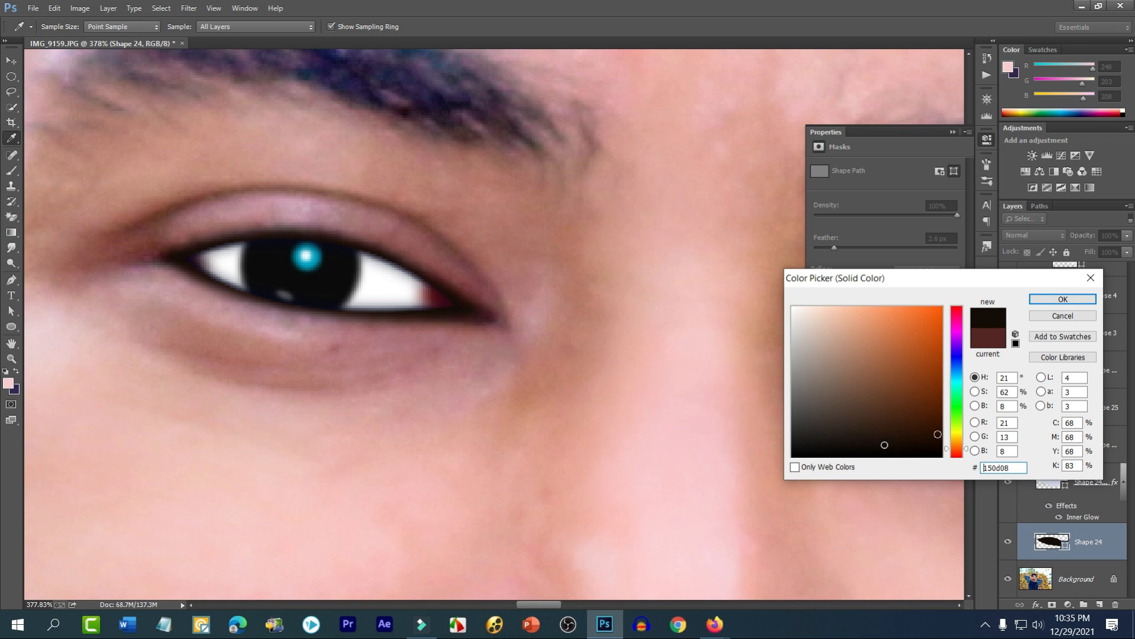
{"action": "left_click", "coordinate": [1052, 297]}
{"action": "key", "text": "a"}
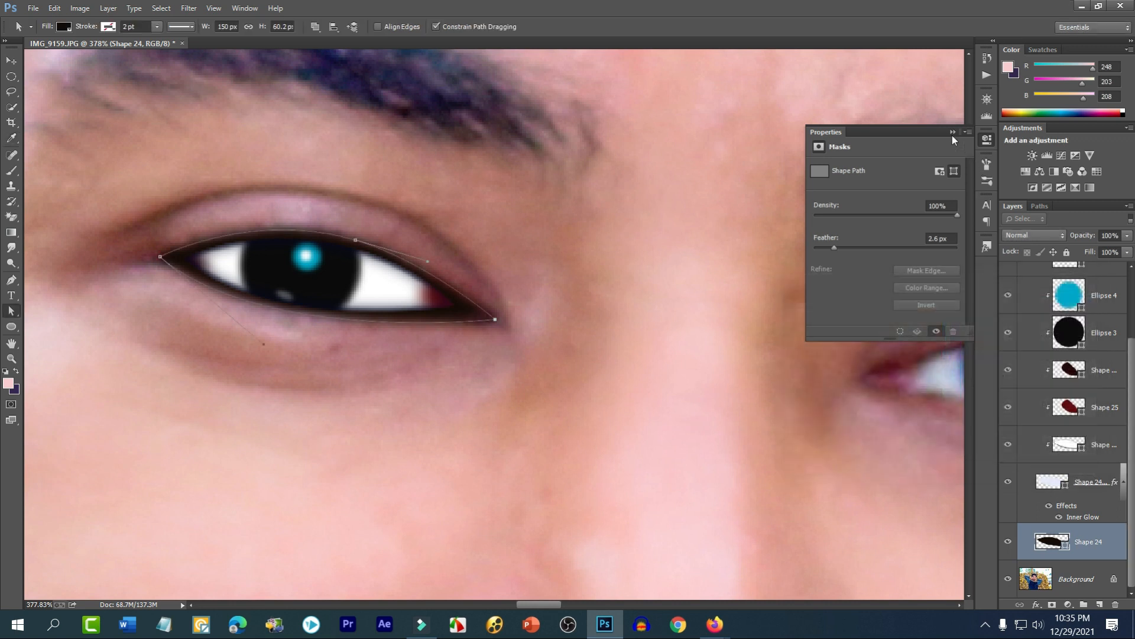
{"action": "left_click", "coordinate": [11, 60]}
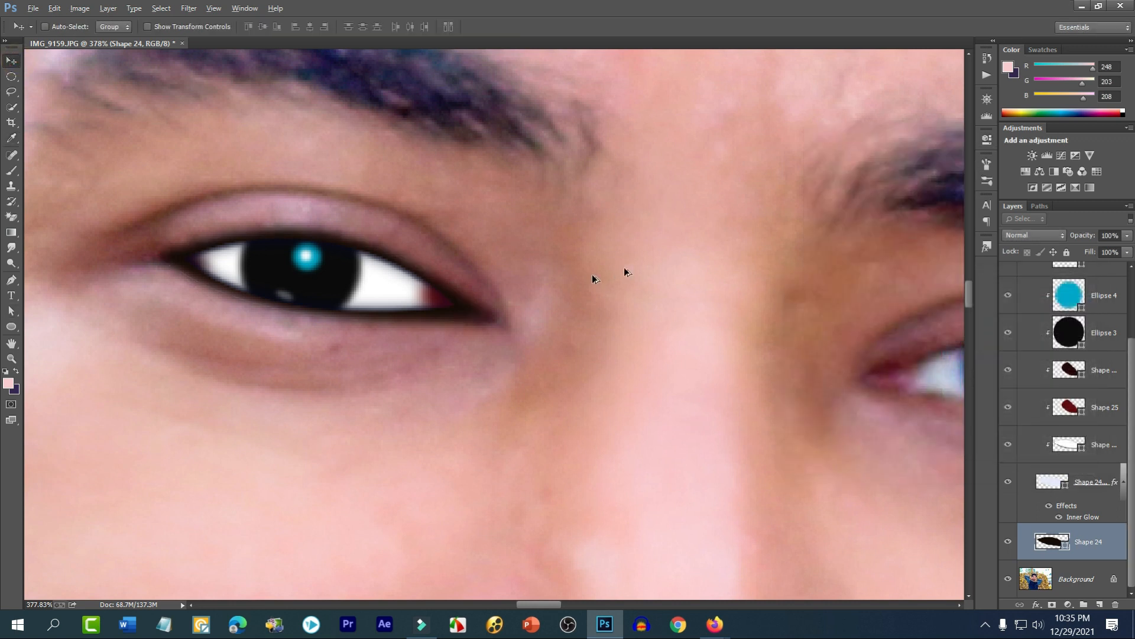
- Draw a thin, tapered dark shape with the Pen tool along the upper eyelid crease, about 175 px wide
{"action": "scroll", "coordinate": [551, 340], "scroll_direction": "down", "scroll_amount": 4}
{"action": "scroll", "coordinate": [556, 348], "scroll_direction": "down", "scroll_amount": 1}
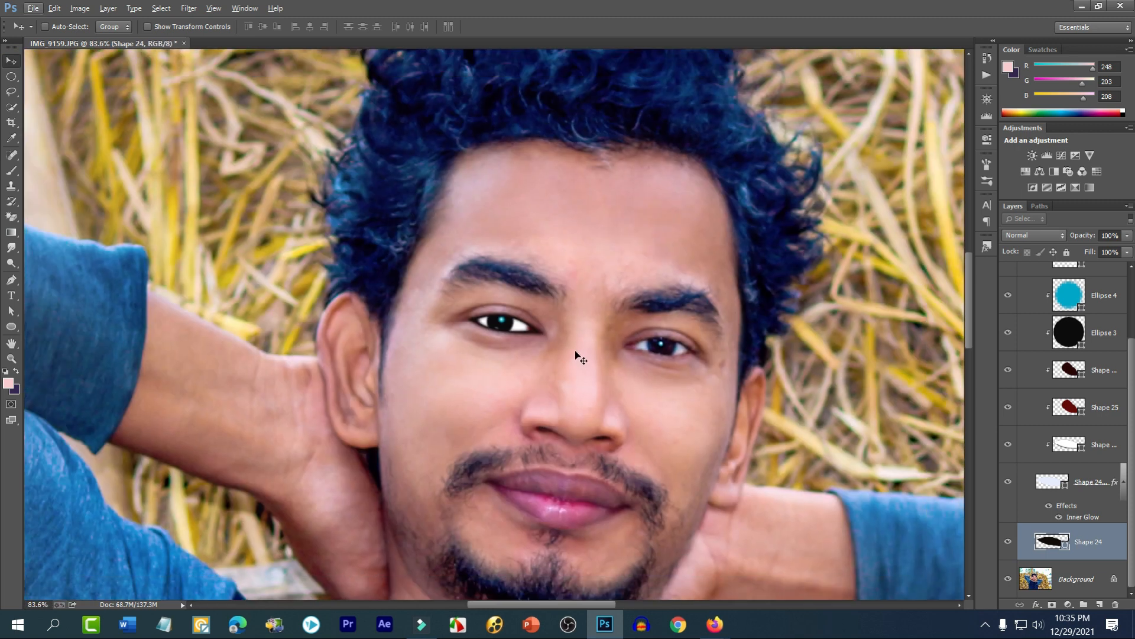
{"action": "scroll", "coordinate": [495, 331], "scroll_direction": "up", "scroll_amount": 3}
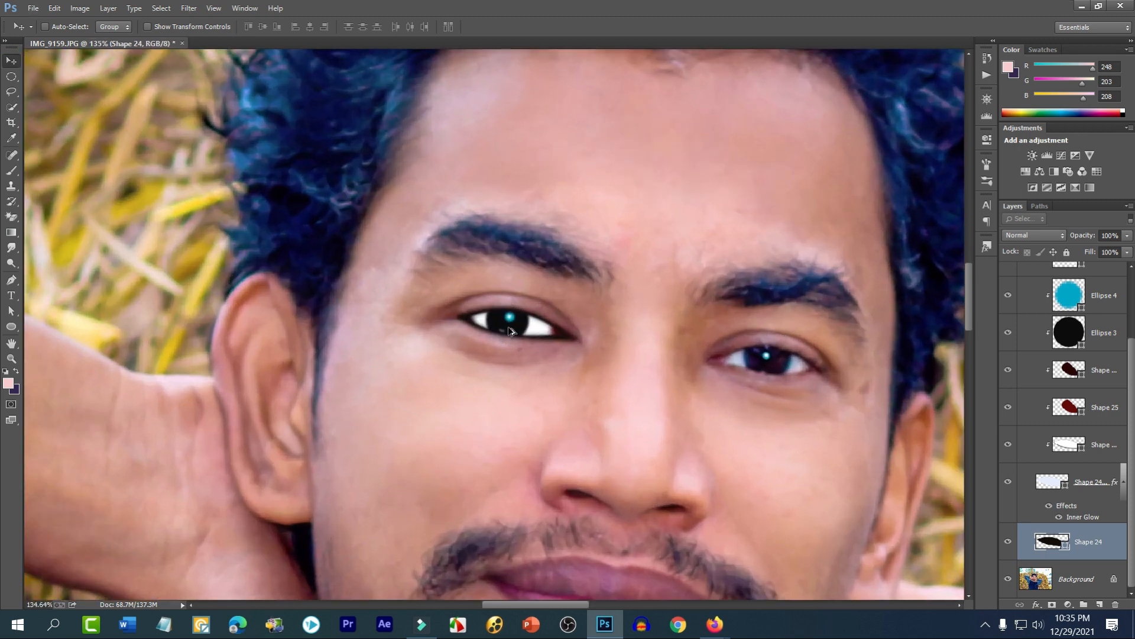
{"action": "scroll", "coordinate": [530, 300], "scroll_direction": "up", "scroll_amount": 1}
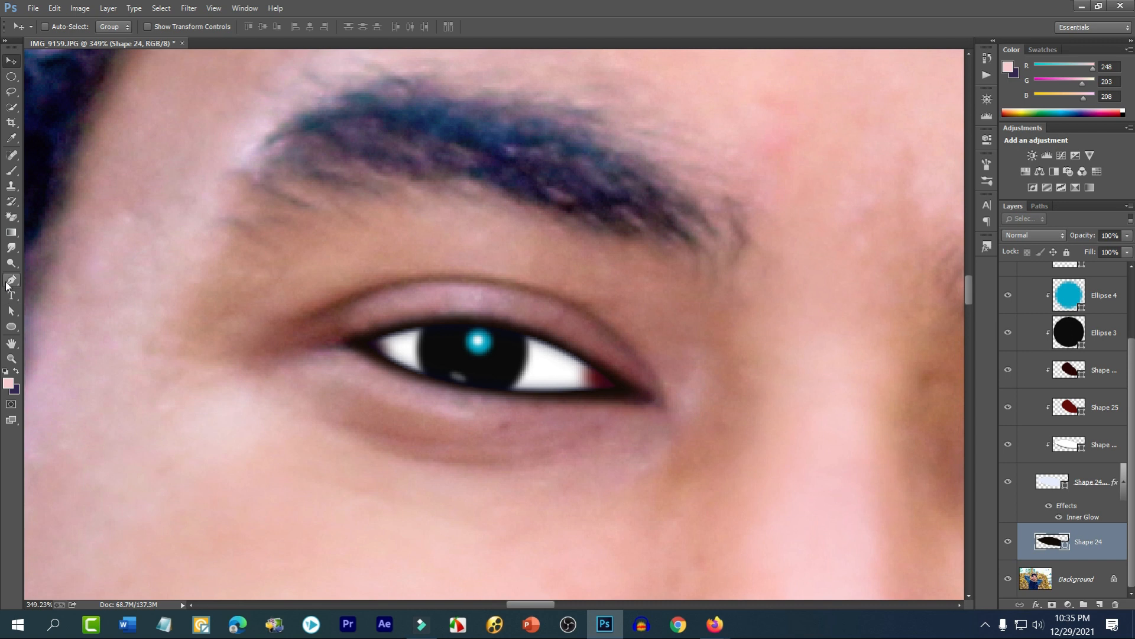
{"action": "left_click", "coordinate": [12, 280]}
{"action": "scroll", "coordinate": [372, 318], "scroll_direction": "up", "scroll_amount": 1}
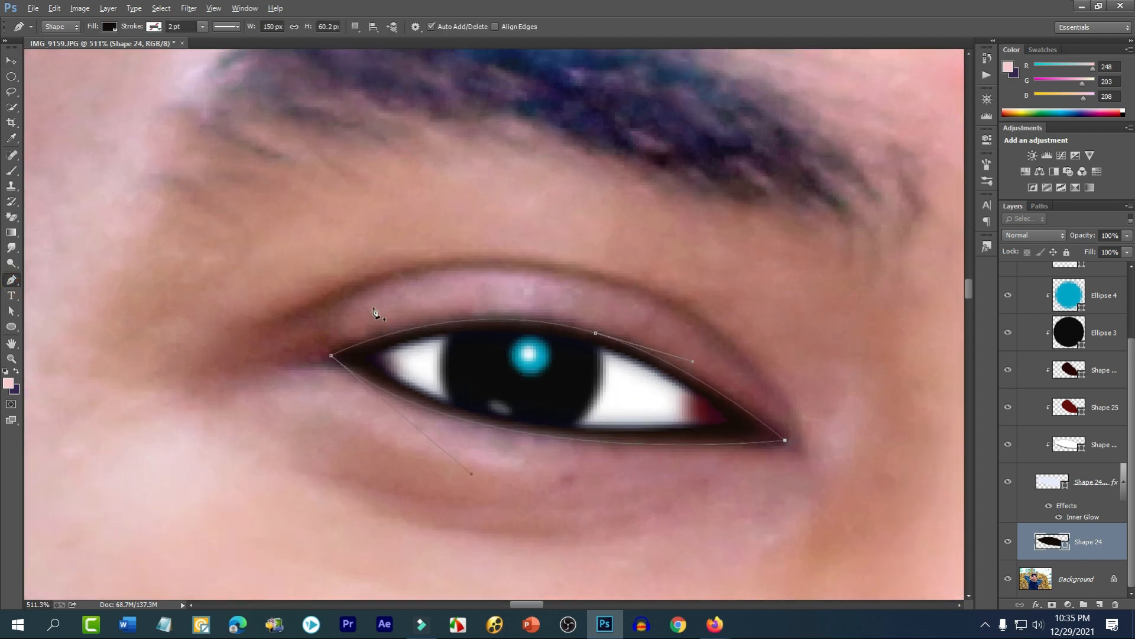
{"action": "left_click", "coordinate": [253, 345]}
{"action": "left_click_drag", "start_coordinate": [782, 404], "coordinate": [843, 499]}
{"action": "left_click_drag", "start_coordinate": [721, 309], "coordinate": [553, 141]}
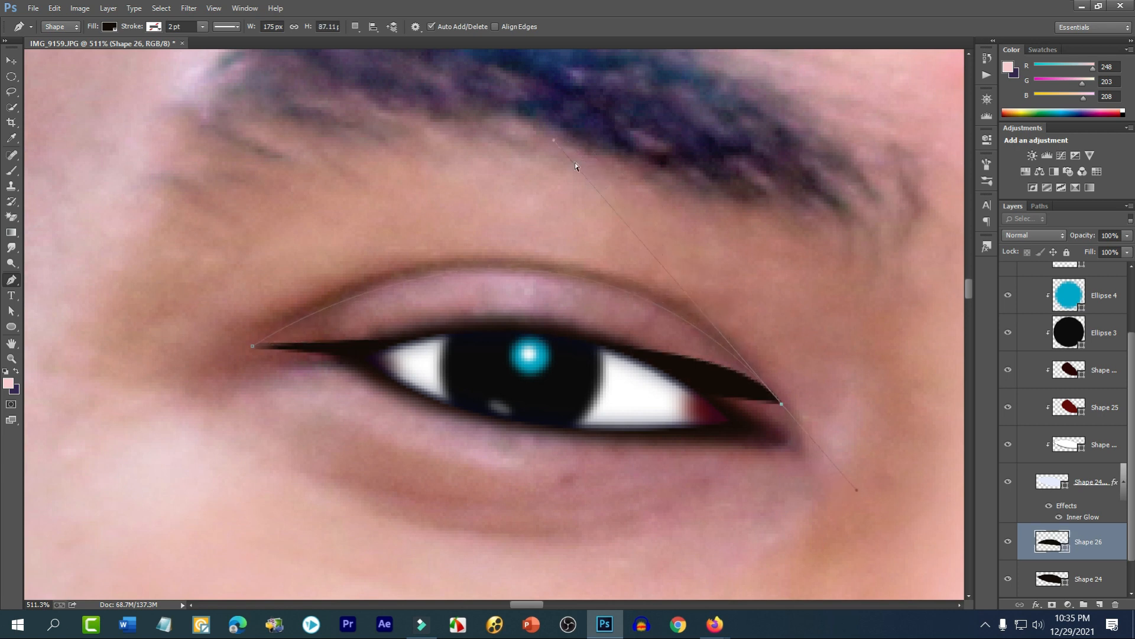
{"action": "left_click", "coordinate": [782, 405], "text": "alt"}
{"action": "left_click", "coordinate": [254, 349]}
{"action": "scroll", "coordinate": [84, 520], "scroll_direction": "left", "scroll_amount": 5}
{"action": "left_click_drag", "start_coordinate": [78, 566], "coordinate": [406, 585]}
{"action": "scroll", "coordinate": [689, 368], "scroll_direction": "right", "scroll_amount": 5}
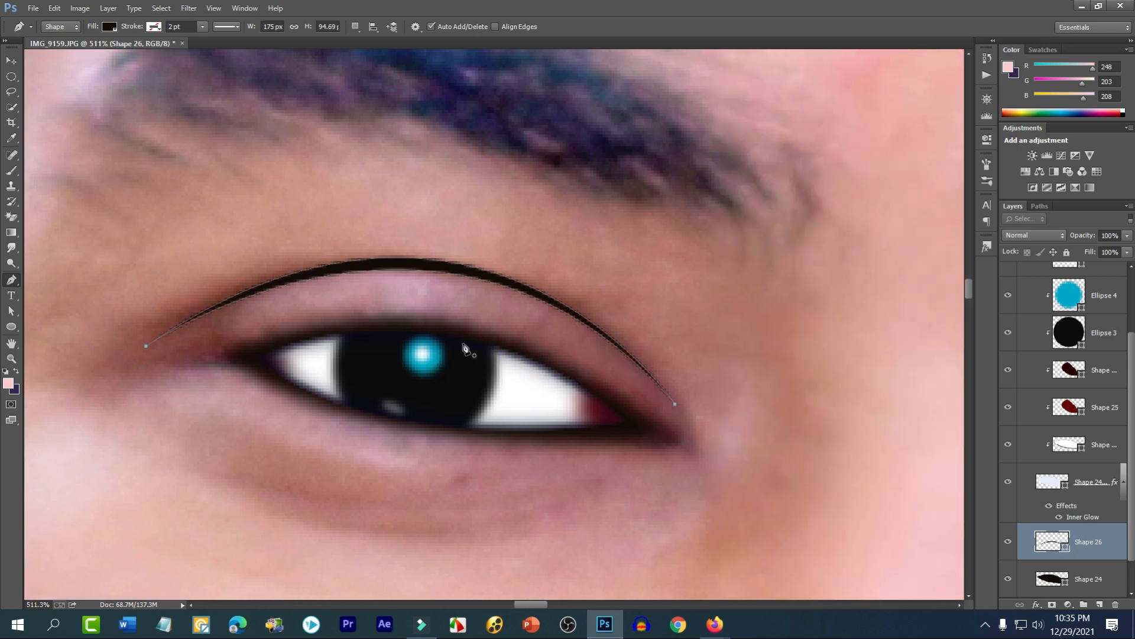
- Feather the eyelid crease shape, Shape 26, by 1.5 px
{"action": "left_click", "coordinate": [11, 60]}
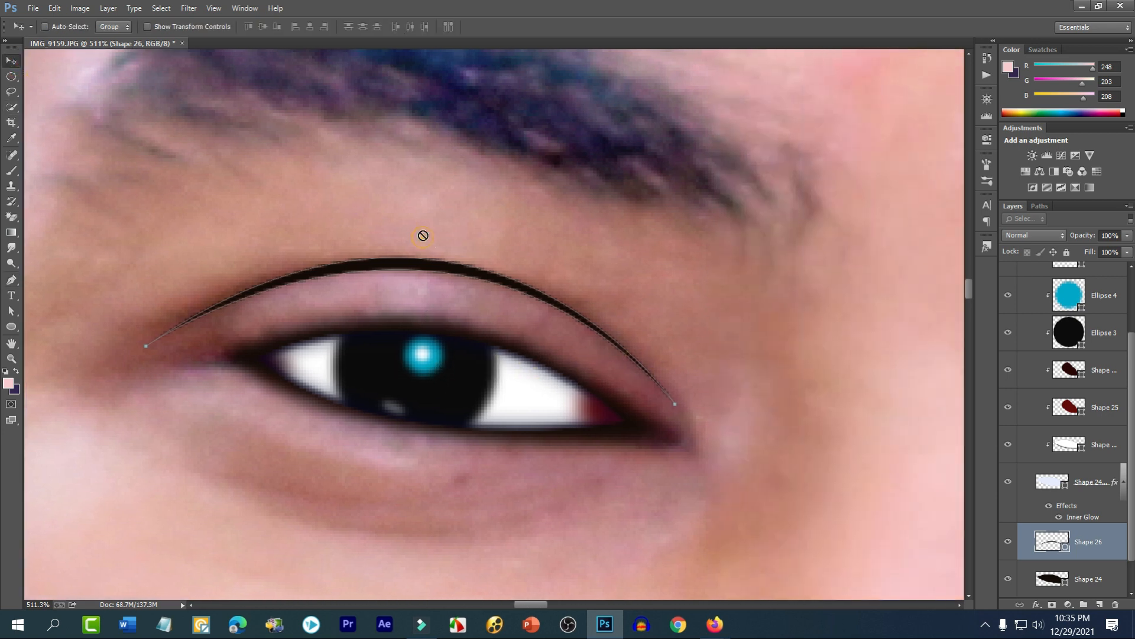
{"action": "scroll", "coordinate": [533, 337], "scroll_direction": "down", "scroll_amount": 3}
{"action": "scroll", "coordinate": [531, 356], "scroll_direction": "down", "scroll_amount": 5}
{"action": "scroll", "coordinate": [534, 332], "scroll_direction": "up", "scroll_amount": 6}
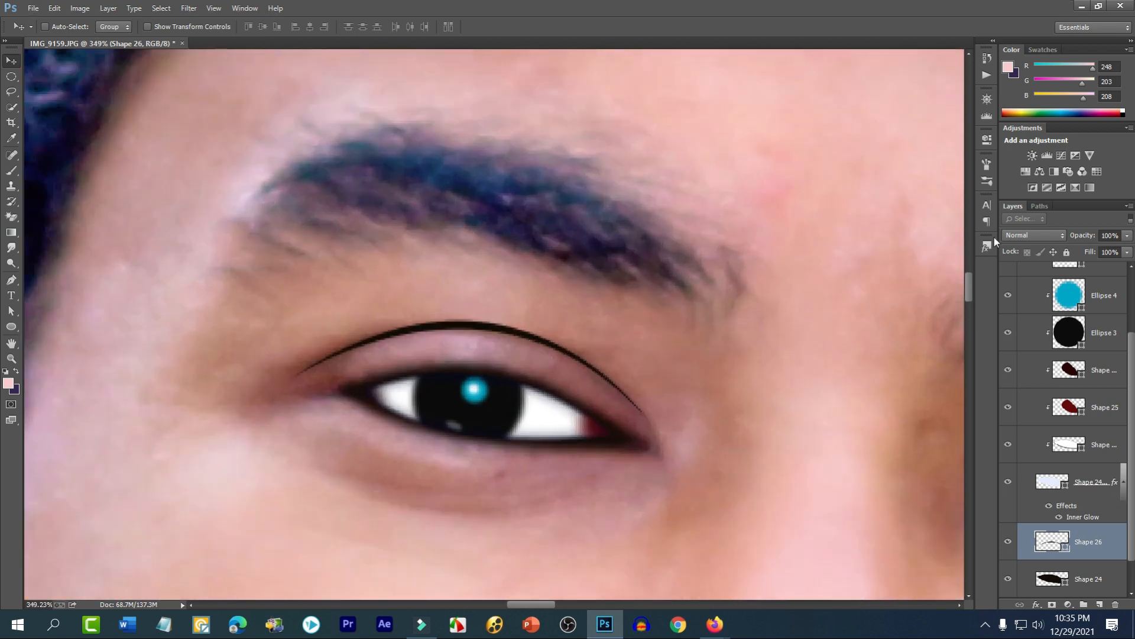
{"action": "left_click", "coordinate": [987, 140]}
{"action": "left_click", "coordinate": [824, 248]}
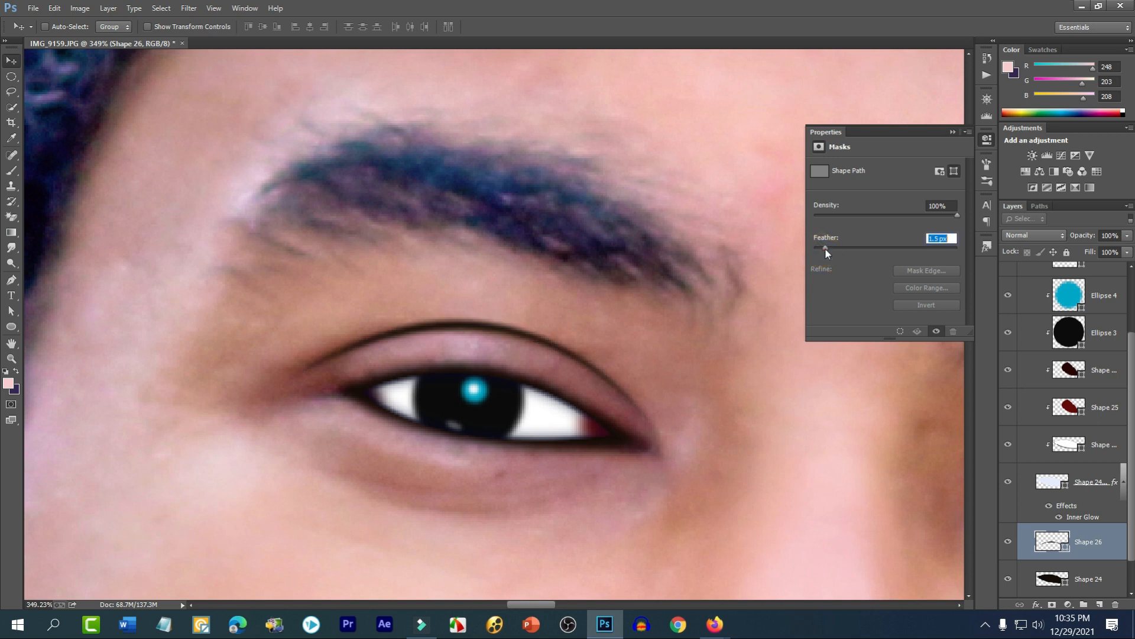
{"action": "left_click_drag", "start_coordinate": [524, 338], "coordinate": [524, 341]}
- Examine the softened eyelid crease and dark rim up close and against the whole face
{"action": "scroll", "coordinate": [520, 341], "scroll_direction": "down", "scroll_amount": 4}
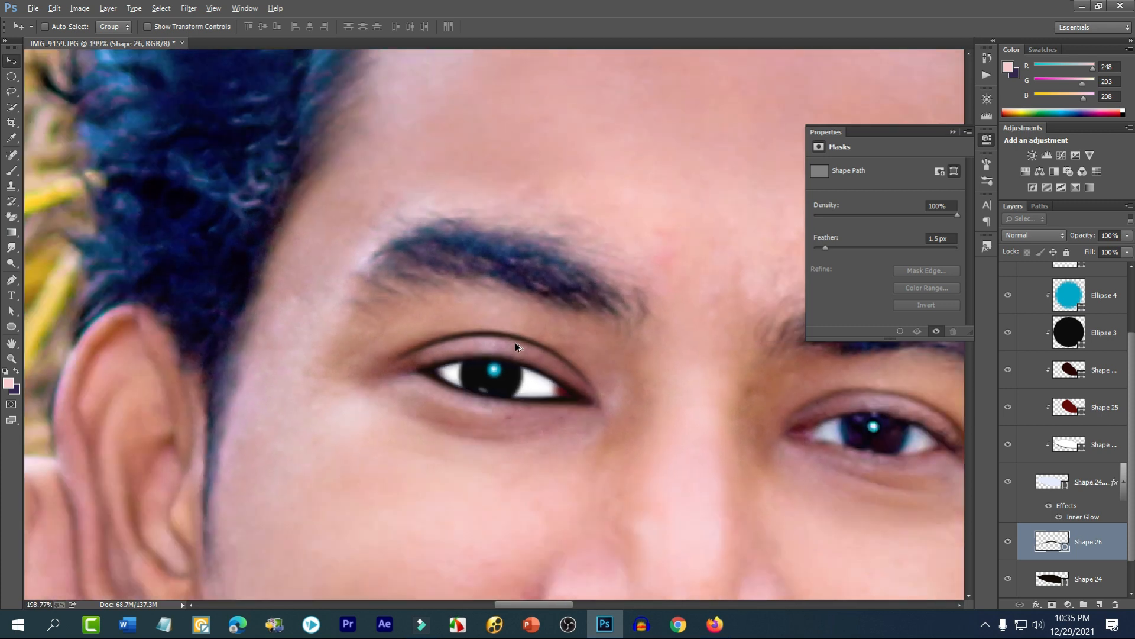
{"action": "scroll", "coordinate": [516, 342], "scroll_direction": "down", "scroll_amount": 3}
{"action": "scroll", "coordinate": [544, 366], "scroll_direction": "up", "scroll_amount": 5}
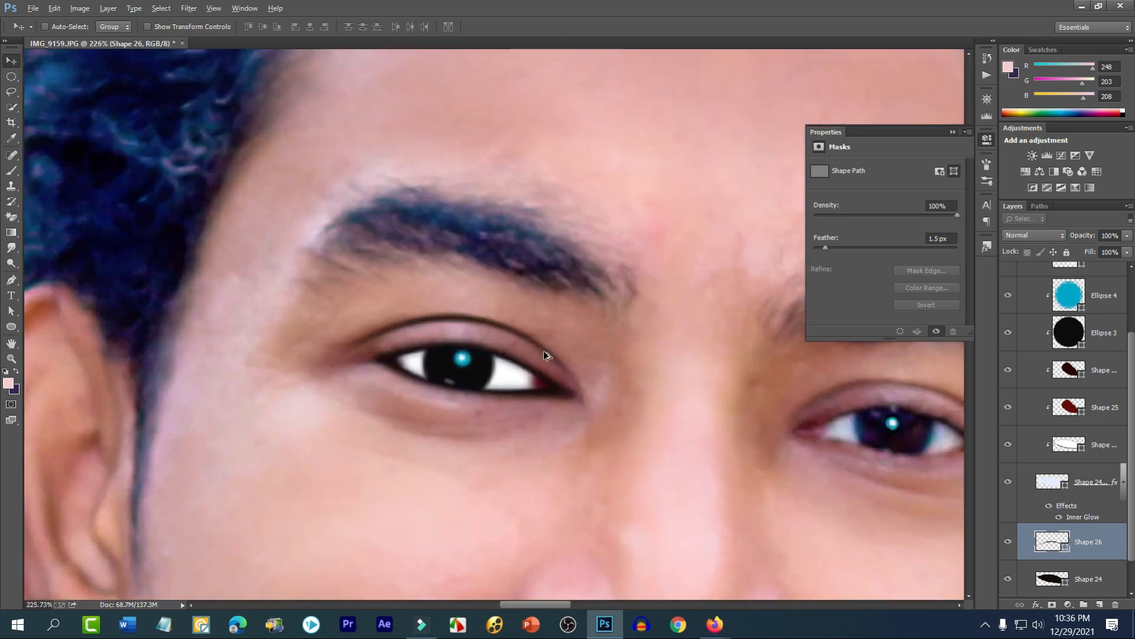
{"action": "scroll", "coordinate": [544, 350], "scroll_direction": "up", "scroll_amount": 2}
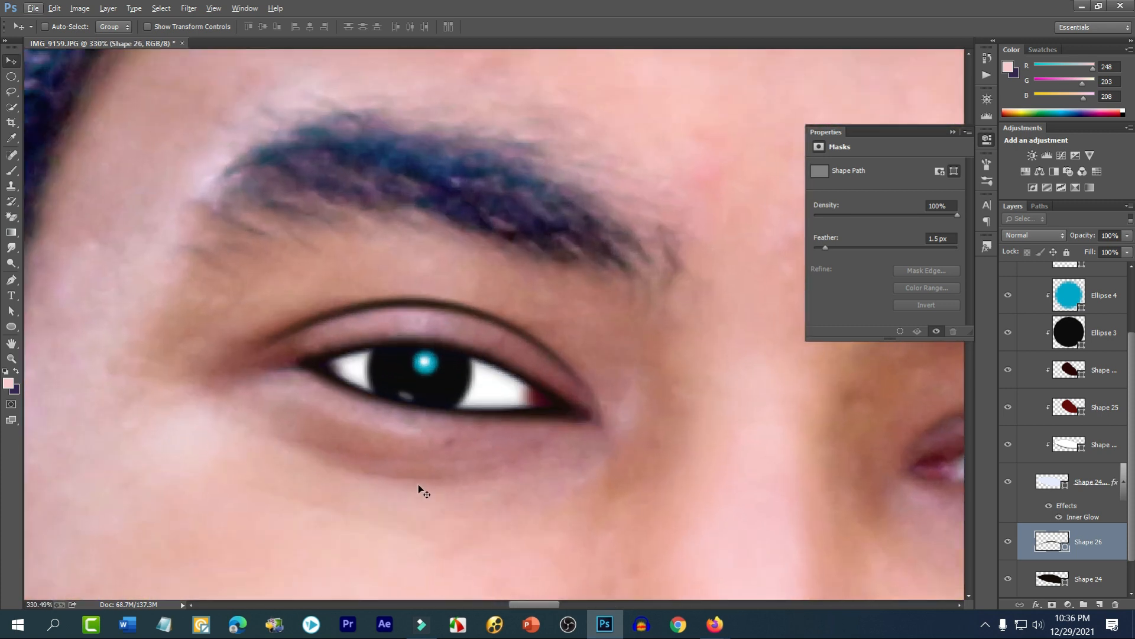
{"action": "left_click", "coordinate": [11, 280]}
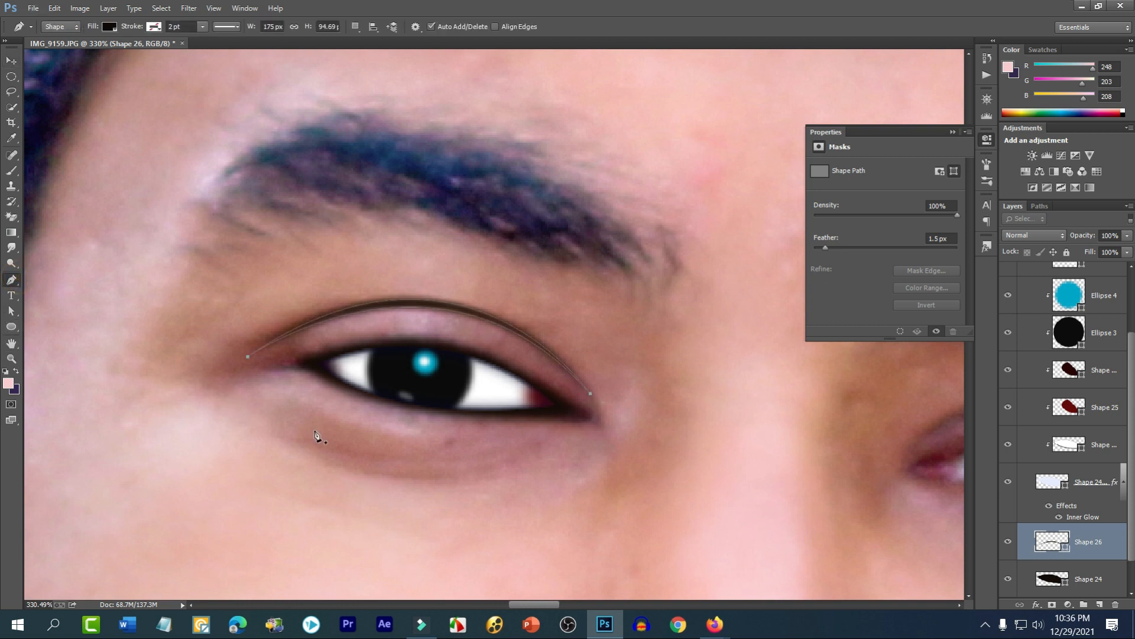
{"action": "scroll", "coordinate": [358, 260], "scroll_direction": "up", "scroll_amount": 2}
{"action": "scroll", "coordinate": [457, 315], "scroll_direction": "down", "scroll_amount": 4}
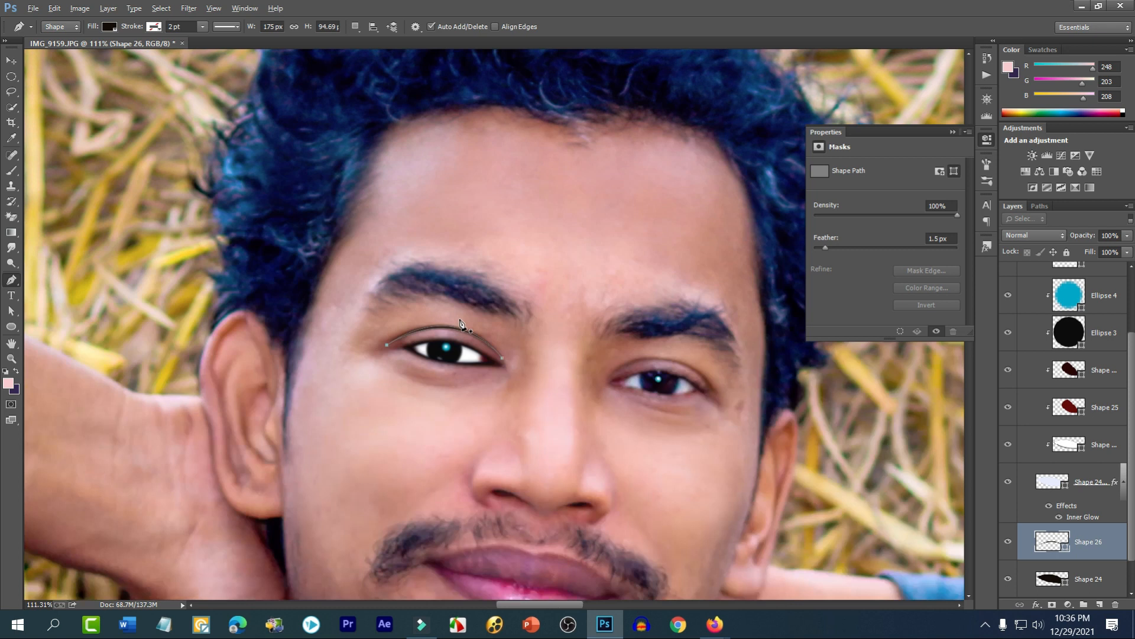
{"action": "scroll", "coordinate": [449, 356], "scroll_direction": "up", "scroll_amount": 6}
{"action": "scroll", "coordinate": [378, 297], "scroll_direction": "up", "scroll_amount": 2}
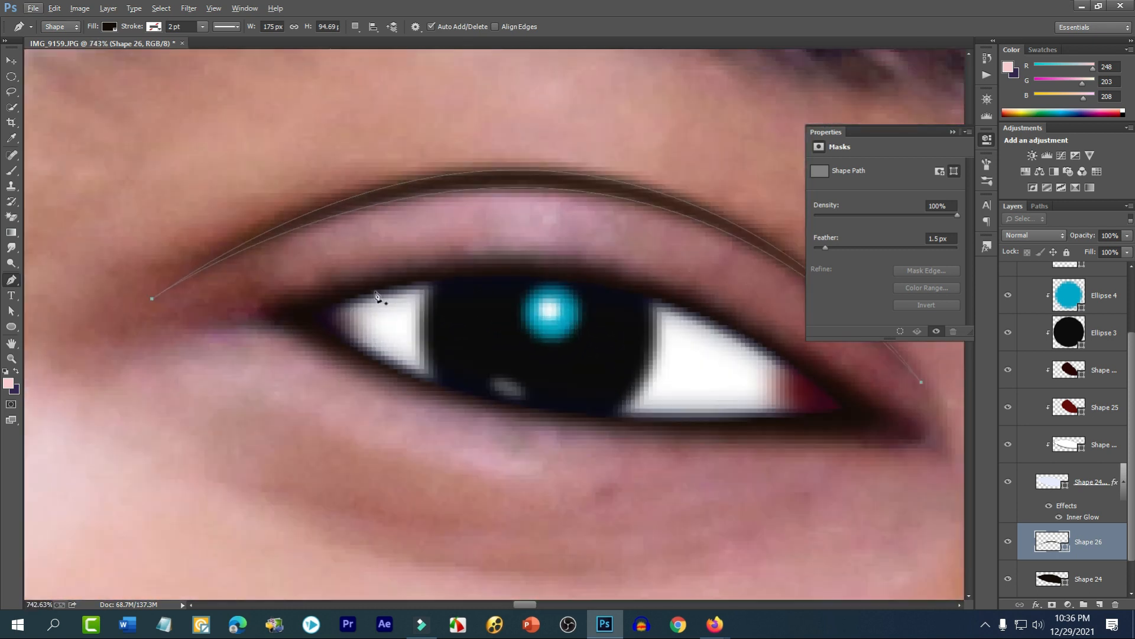
{"action": "scroll", "coordinate": [360, 301], "scroll_direction": "up", "scroll_amount": 2}
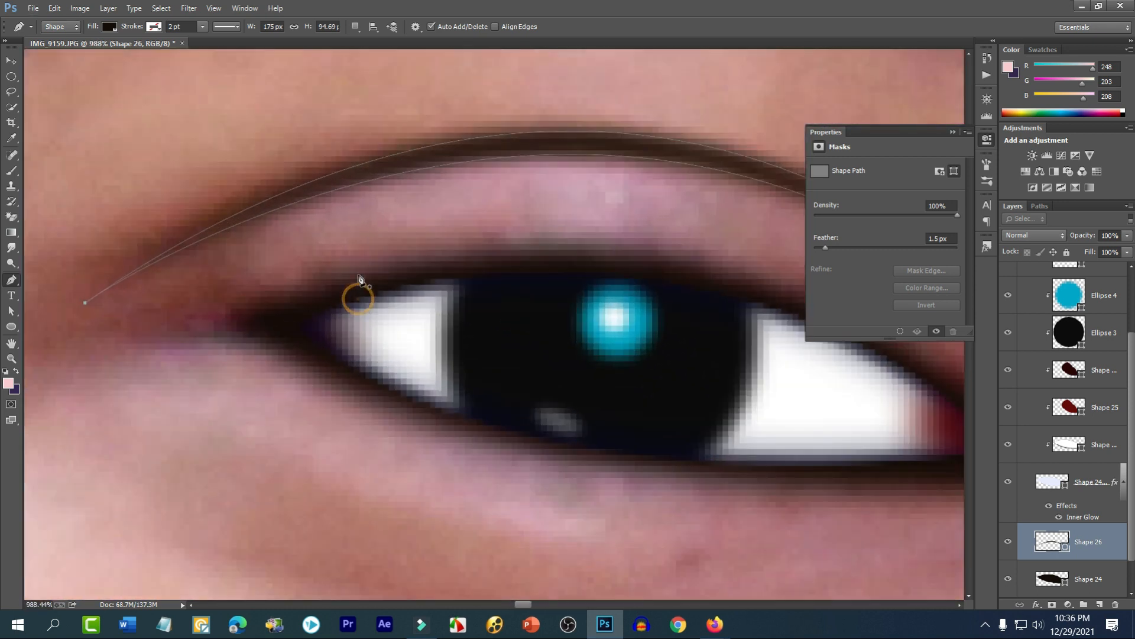
{"action": "left_click", "coordinate": [359, 297]}
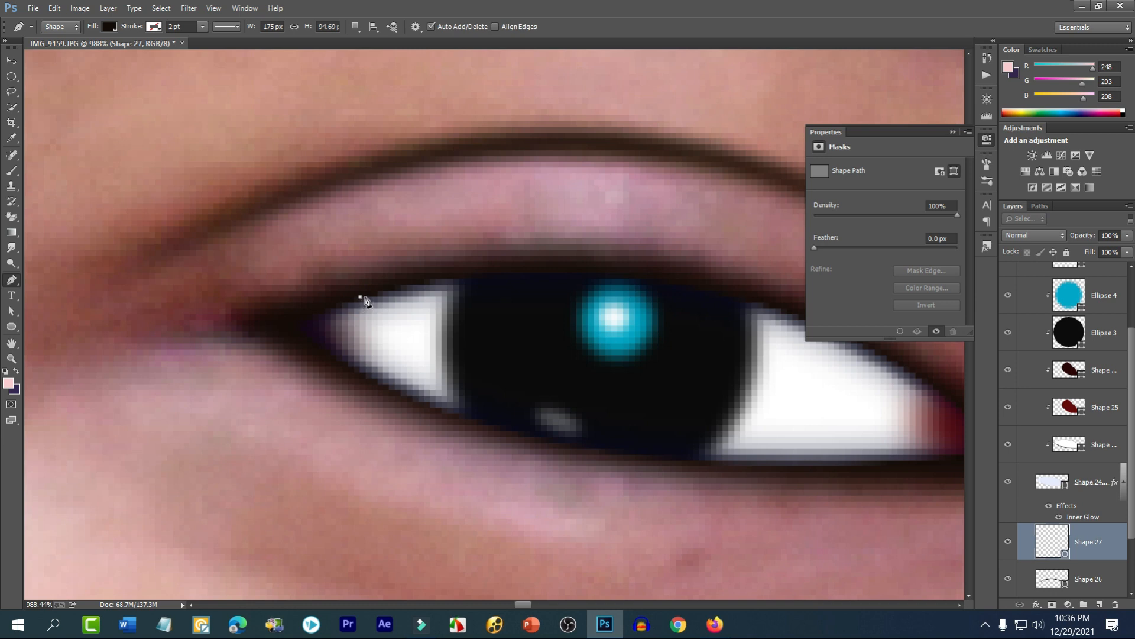
{"action": "key", "text": "ctrl+z"}
- Collapse the Eye group and add a new empty layer above it
{"action": "scroll", "coordinate": [1047, 316], "scroll_direction": "up", "scroll_amount": 3}
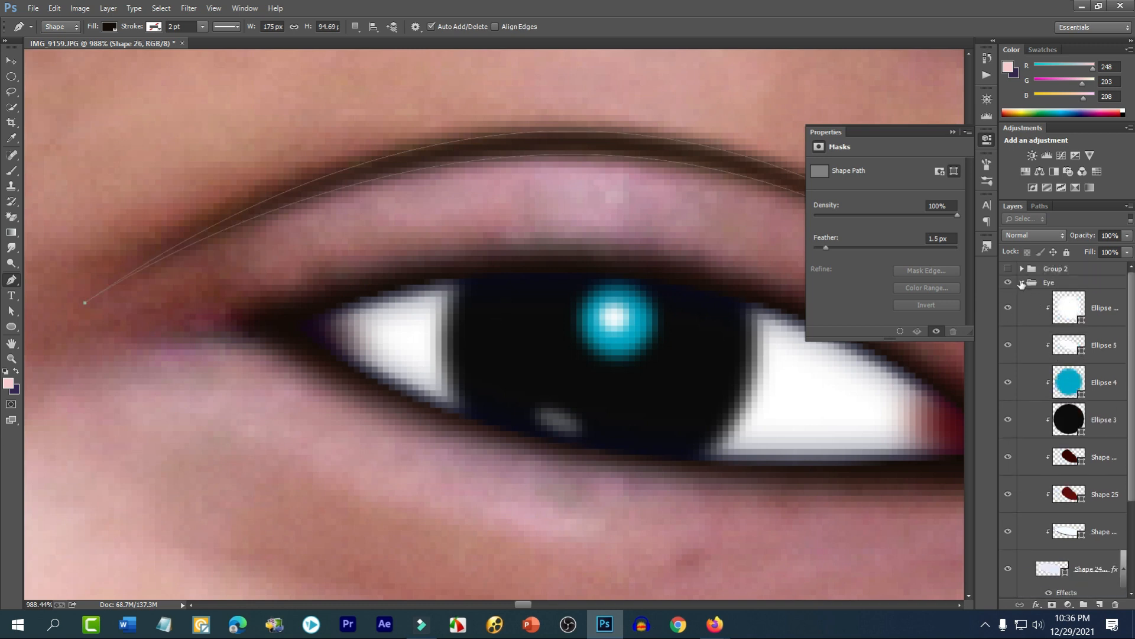
{"action": "left_click", "coordinate": [1022, 284]}
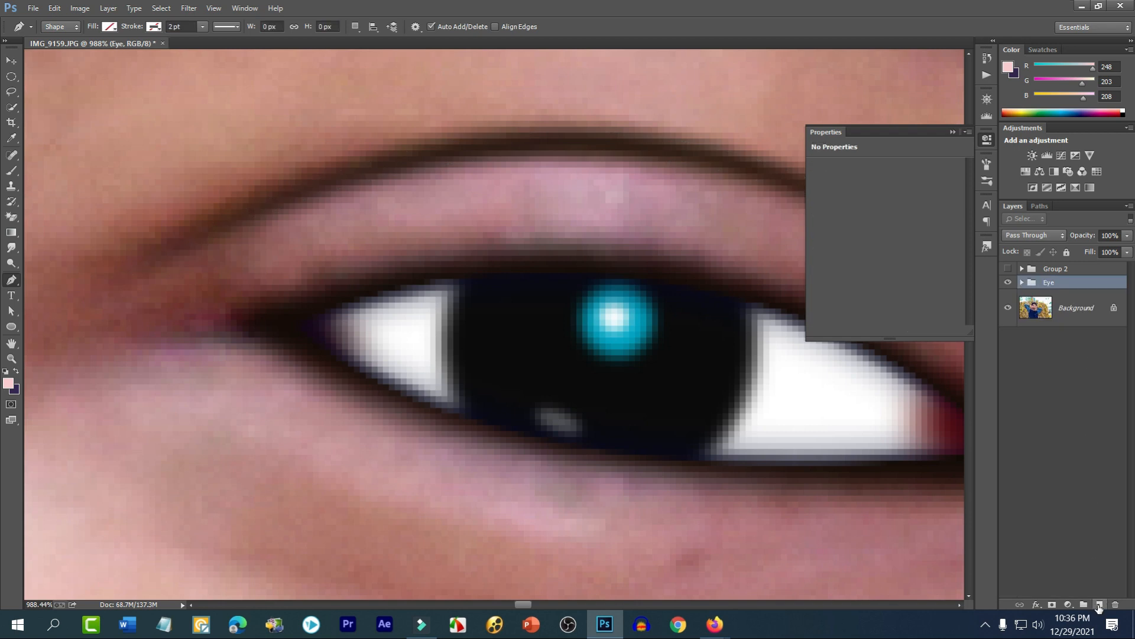
{"action": "left_click", "coordinate": [1099, 606]}
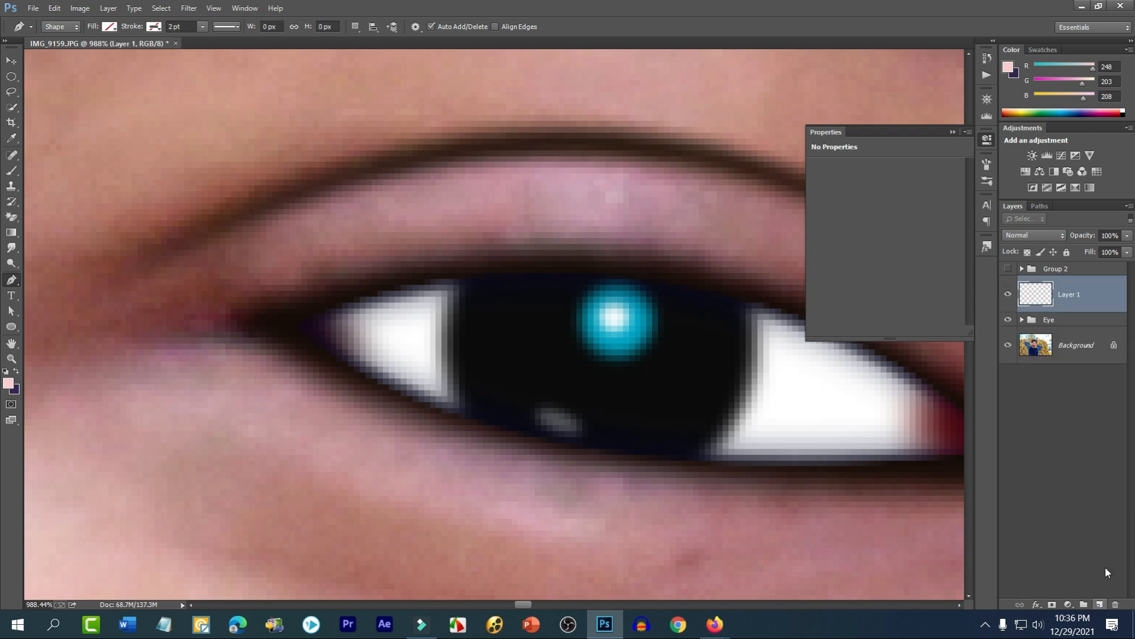
- Draw a tiny curved, tapered eyelash about 2.8 by 8.7 px with the Pen tool, rising from the upper lid above the iris
{"action": "left_click", "coordinate": [325, 308]}
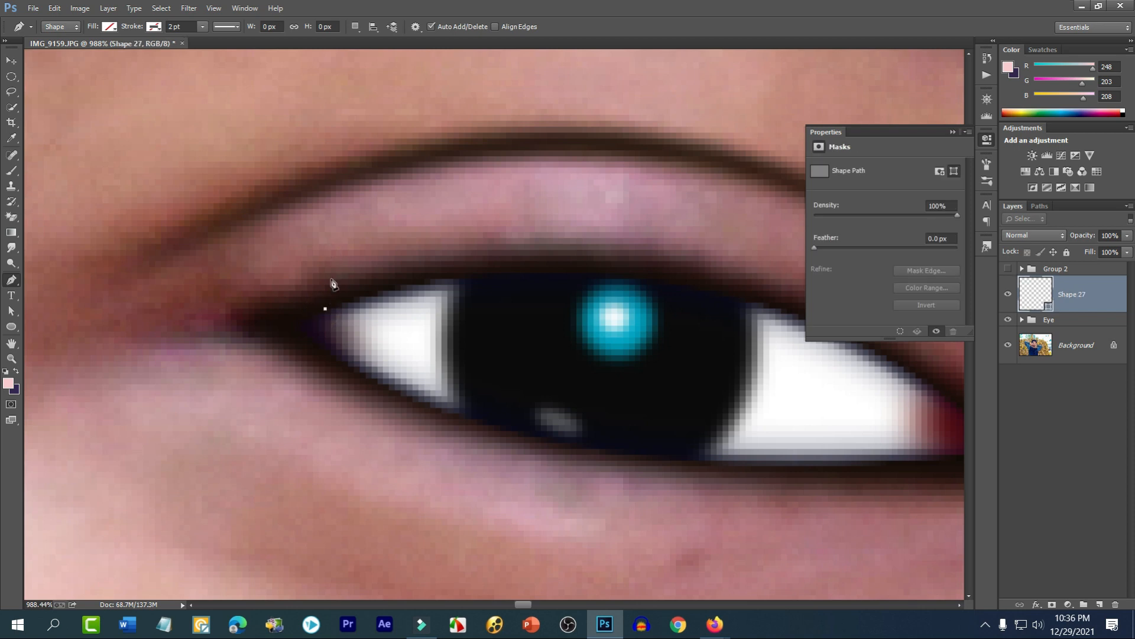
{"action": "key", "text": "ctrl+z"}
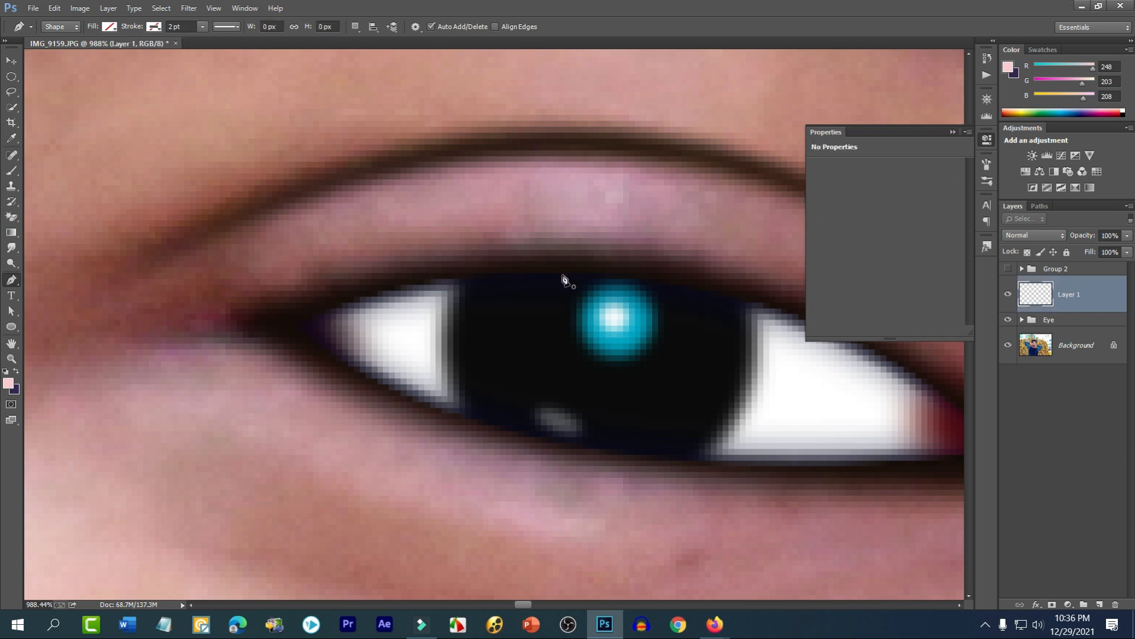
{"action": "left_click", "coordinate": [570, 273]}
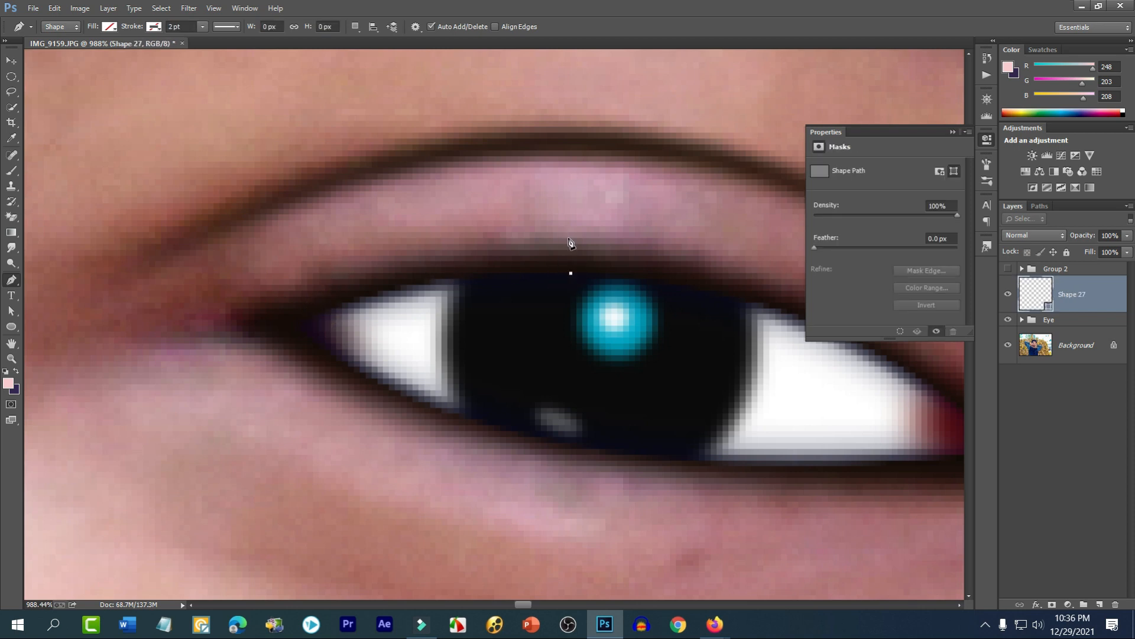
{"action": "left_click_drag", "start_coordinate": [583, 226], "coordinate": [599, 220]}
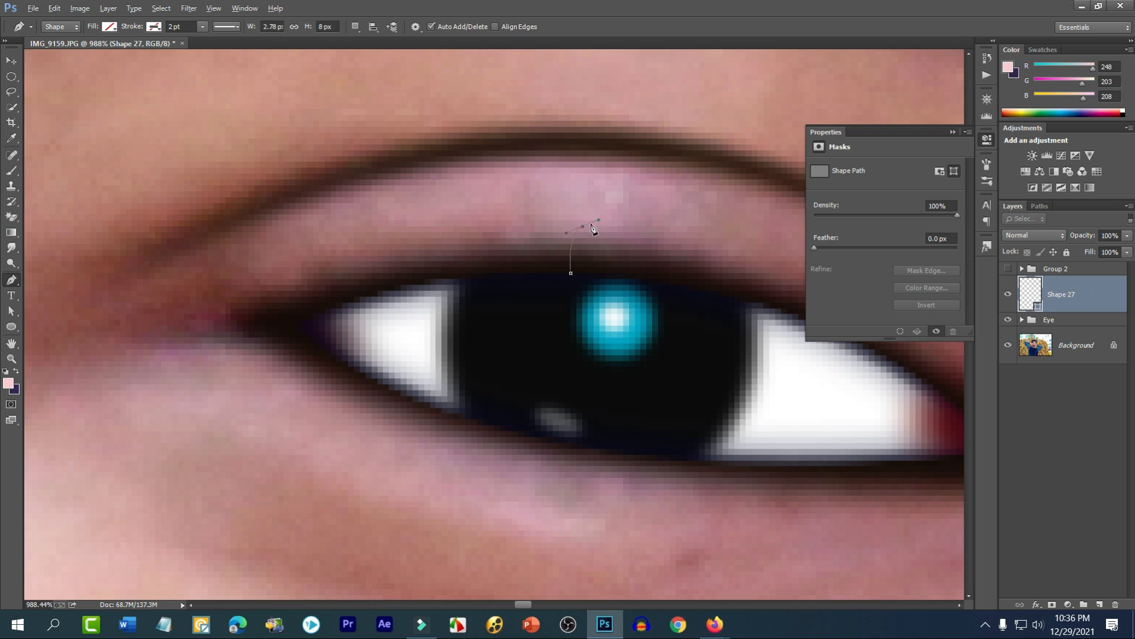
{"action": "scroll", "coordinate": [571, 274], "scroll_direction": "up", "scroll_amount": 3}
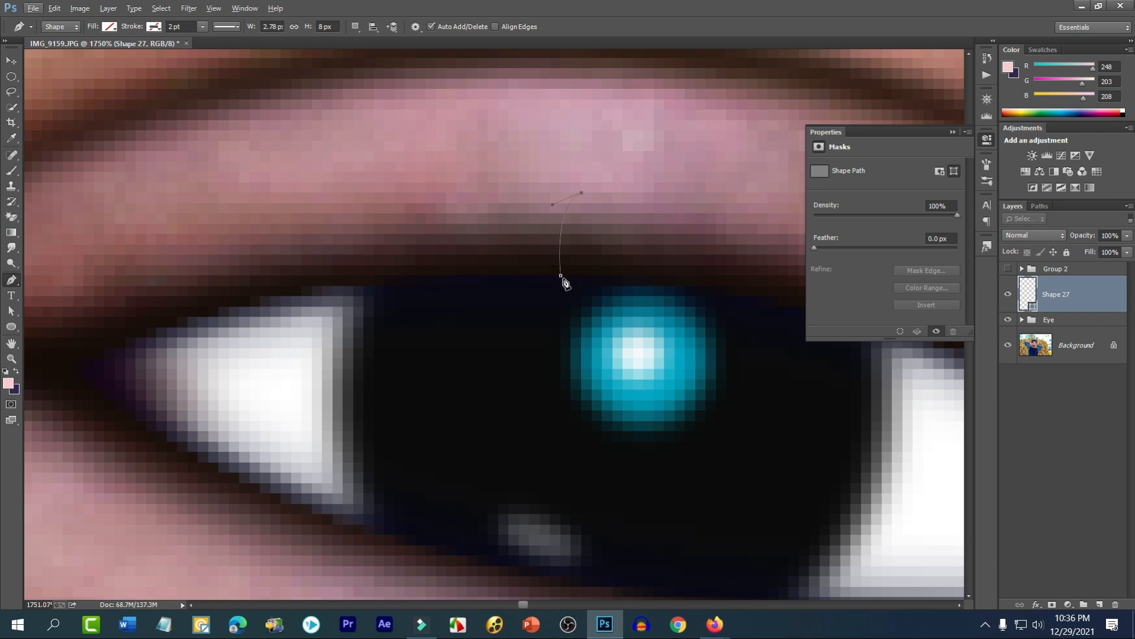
{"action": "left_click_drag", "start_coordinate": [571, 276], "coordinate": [589, 319]}
{"action": "left_click", "coordinate": [571, 276]}
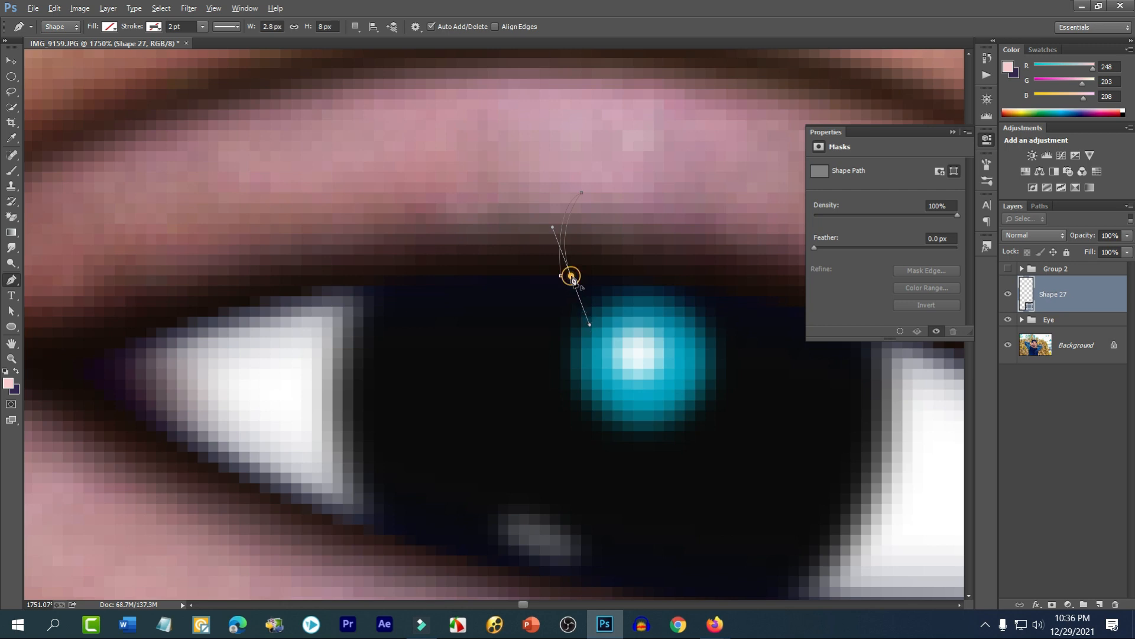
{"action": "left_click", "coordinate": [561, 276]}
- Fill the small eyelash shape with a near-black swatch and check it against the eye
{"action": "left_click", "coordinate": [110, 27]}
{"action": "left_click", "coordinate": [152, 102]}
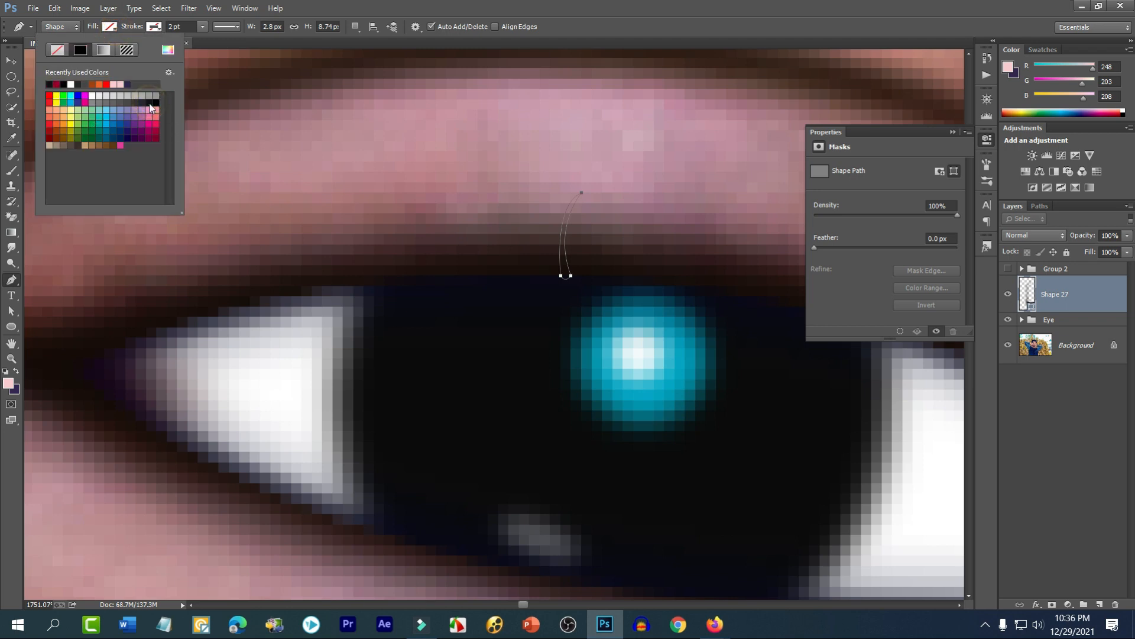
{"action": "left_click", "coordinate": [11, 60]}
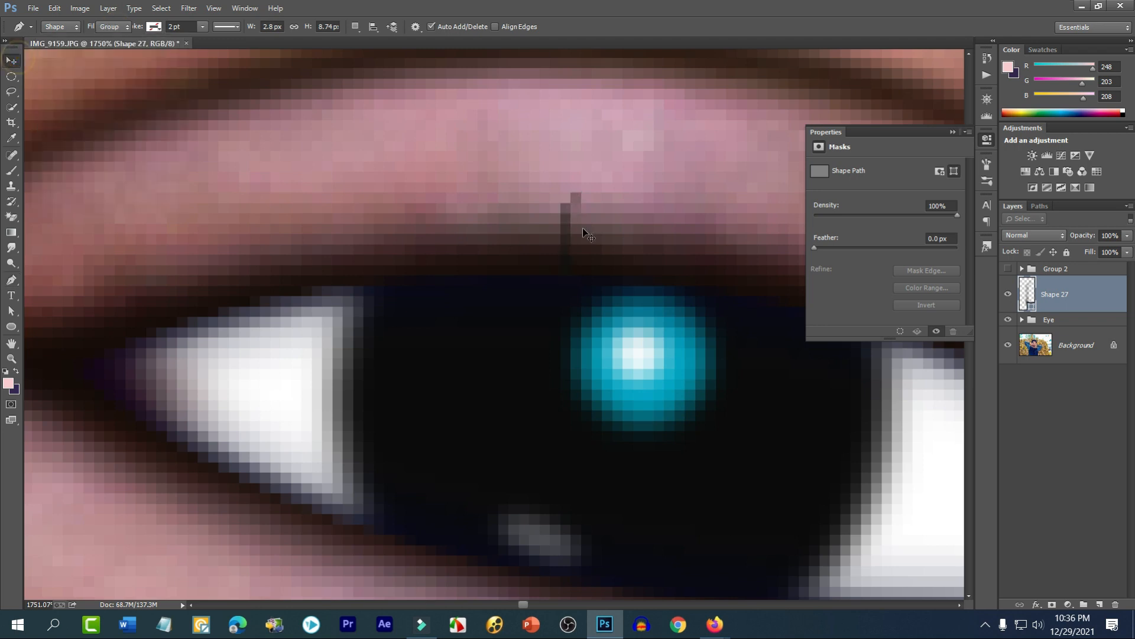
{"action": "scroll", "coordinate": [528, 272], "scroll_direction": "down", "scroll_amount": 4}
{"action": "scroll", "coordinate": [528, 272], "scroll_direction": "down", "scroll_amount": 3}
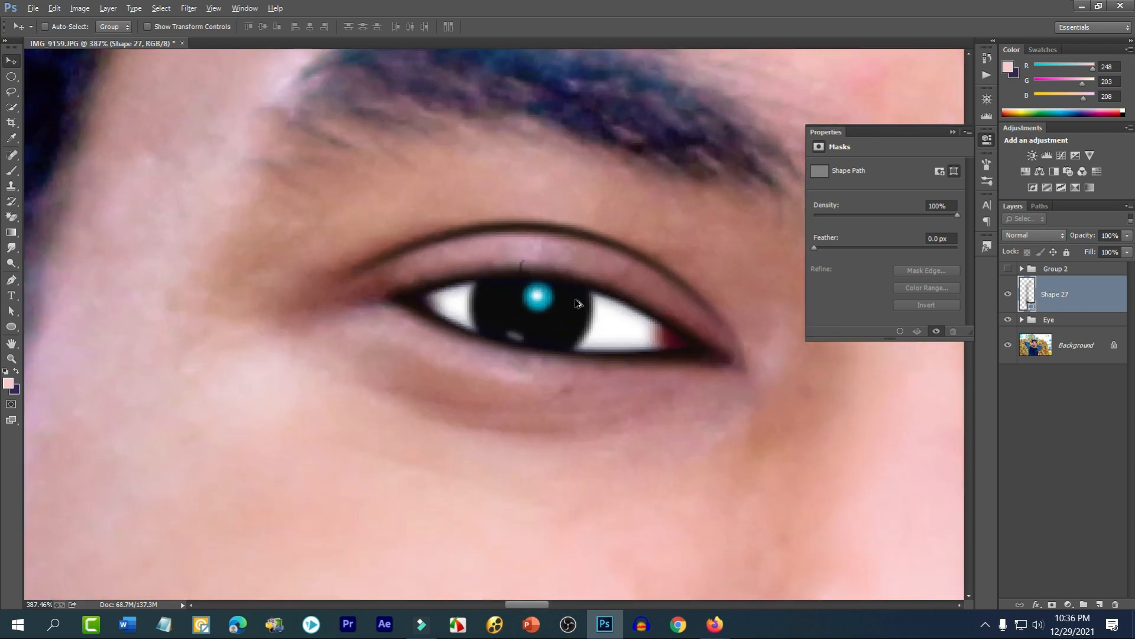
{"action": "scroll", "coordinate": [522, 275], "scroll_direction": "up", "scroll_amount": 6}
{"action": "scroll", "coordinate": [488, 261], "scroll_direction": "up", "scroll_amount": 1}
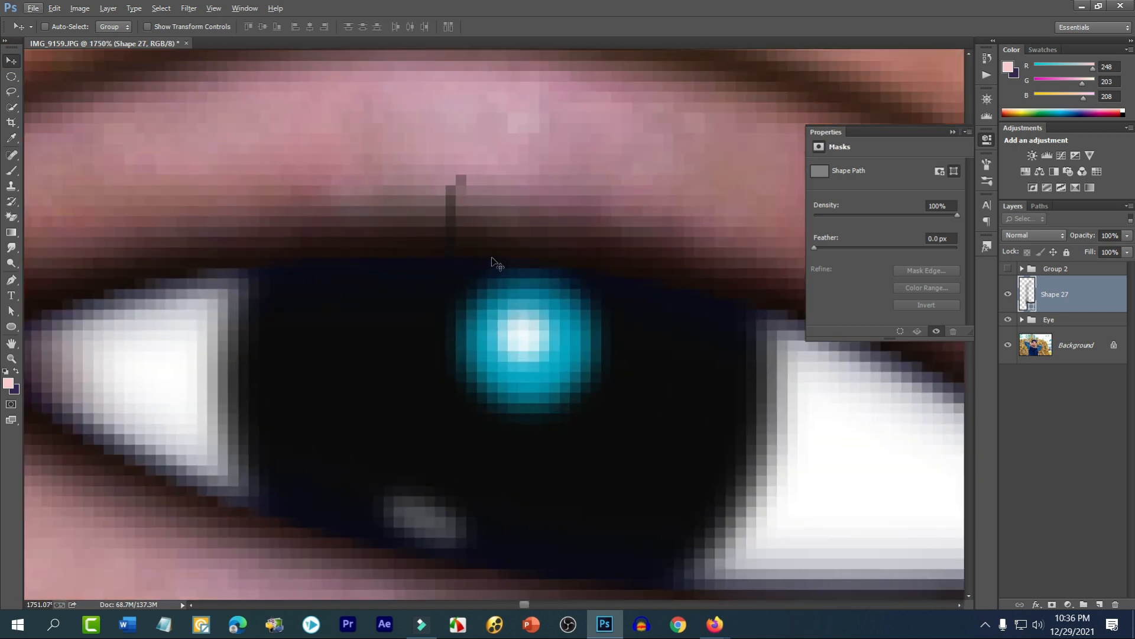
- Enlarge the eyelash in width and height with Free Transform and move it slightly upward on the lid
{"action": "key", "text": "ctrl+t"}
{"action": "left_click_drag", "start_coordinate": [467, 265], "coordinate": [476, 308]}
{"action": "left_click_drag", "start_coordinate": [480, 227], "coordinate": [497, 227]}
{"action": "mouse_move", "coordinate": [498, 144]}
{"action": "left_mouse_down"}
{"action": "mouse_move", "coordinate": [510, 123]}
{"action": "mouse_move", "coordinate": [498, 115]}
{"action": "mouse_move", "coordinate": [510, 131]}
{"action": "left_mouse_up"}
{"action": "key", "text": "Return"}
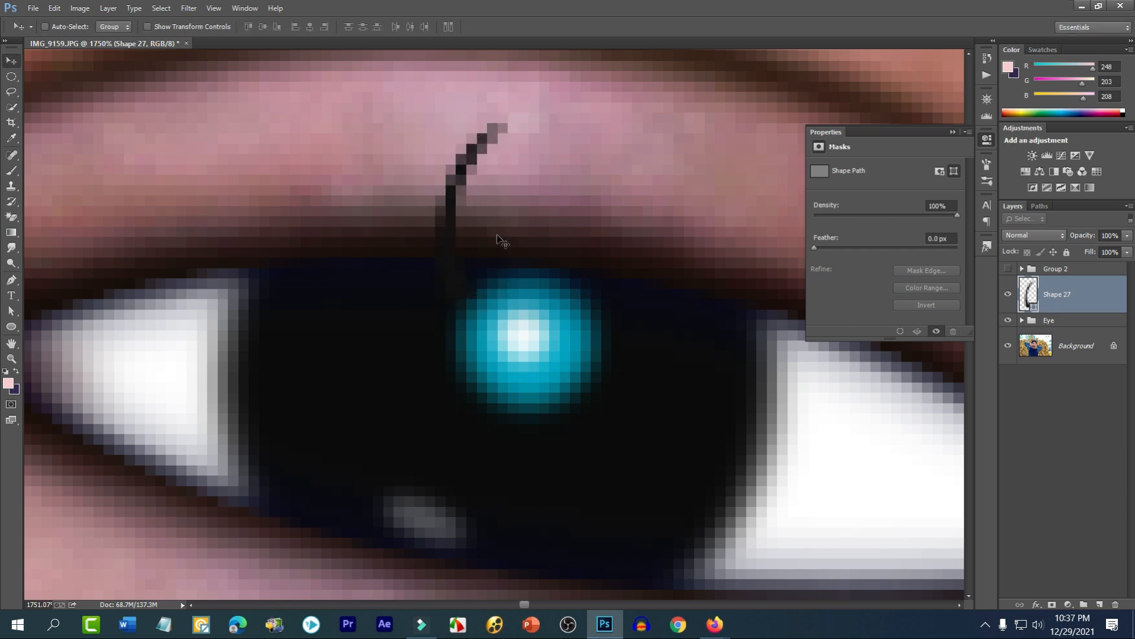
{"action": "left_click_drag", "start_coordinate": [497, 234], "coordinate": [495, 214]}
- Scale the eyelash down to about 78% width and 89% height, keeping its root on the upper lid
{"action": "scroll", "coordinate": [469, 246], "scroll_direction": "down", "scroll_amount": 10}
{"action": "scroll", "coordinate": [484, 273], "scroll_direction": "down", "scroll_amount": 3}
{"action": "scroll", "coordinate": [494, 264], "scroll_direction": "up", "scroll_amount": 7}
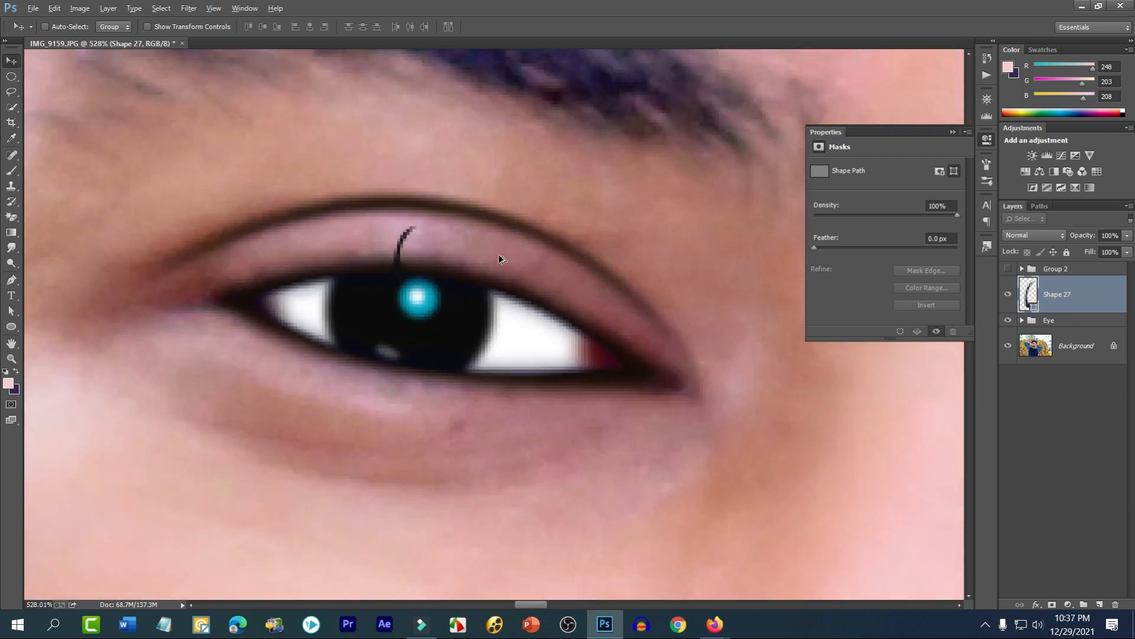
{"action": "scroll", "coordinate": [416, 239], "scroll_direction": "up", "scroll_amount": 2}
{"action": "key", "text": "ctrl+t"}
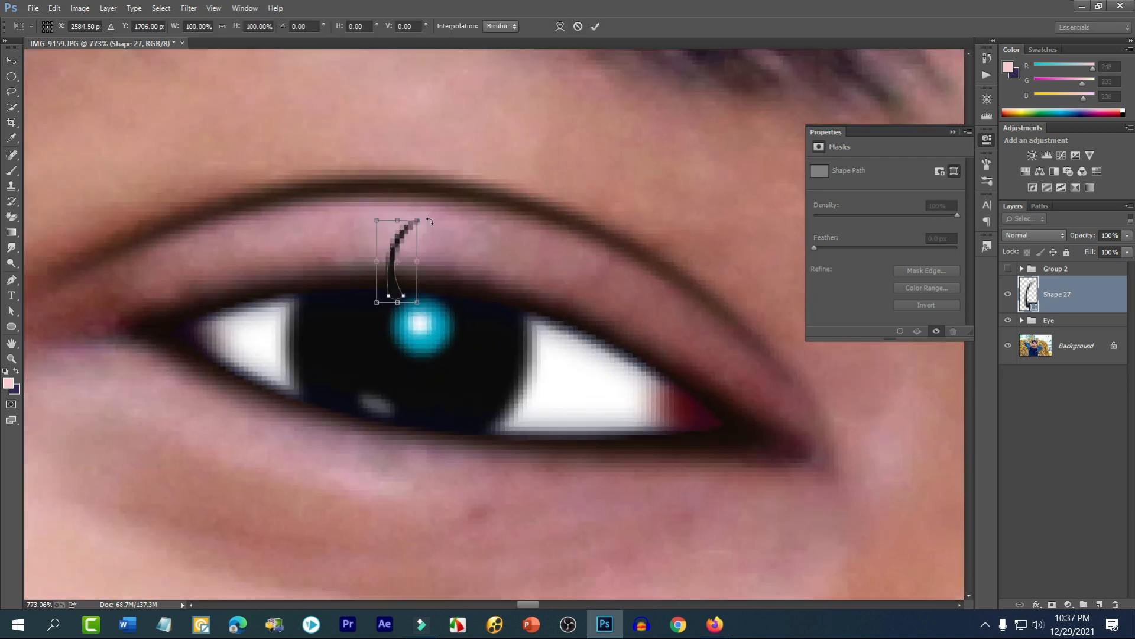
{"action": "left_click_drag", "start_coordinate": [418, 220], "coordinate": [407, 232]}
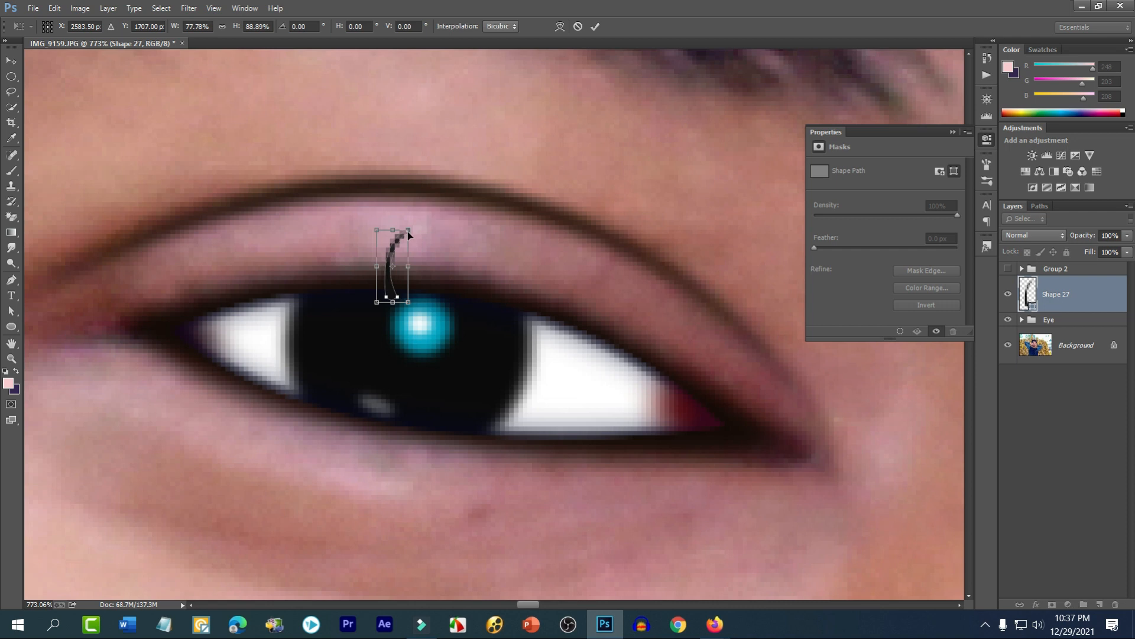
{"action": "key", "text": "Return"}
- Duplicate the eyelash a little toward the nose and place the Eye group above both lash layers
{"action": "left_click_drag", "start_coordinate": [427, 274], "coordinate": [474, 271]}
{"action": "key", "text": "alt"}
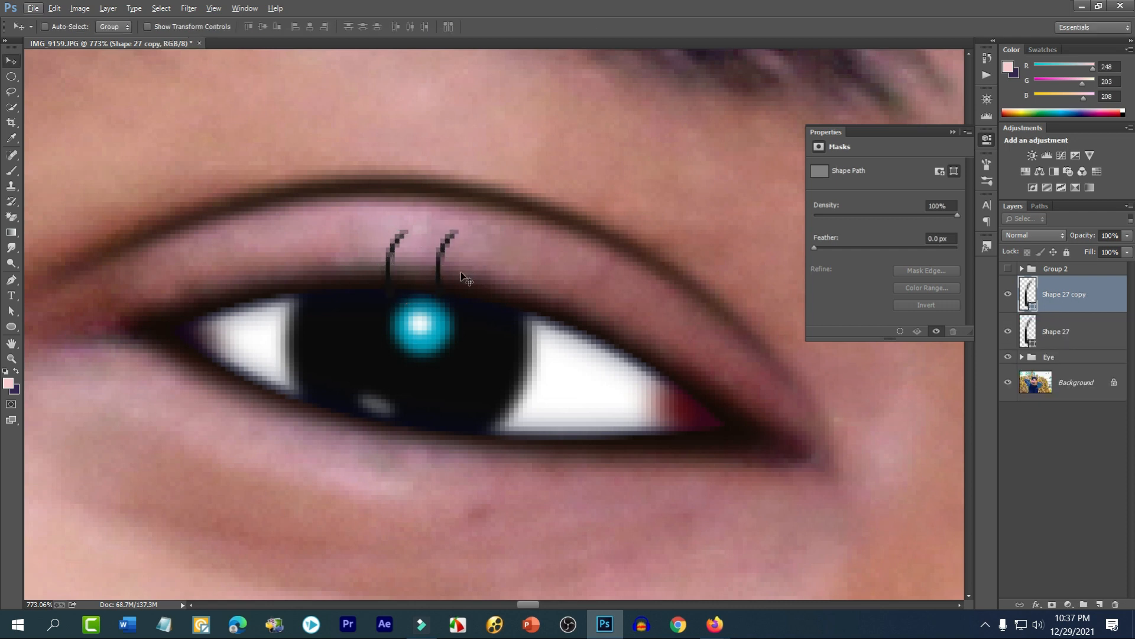
{"action": "left_click", "coordinate": [1061, 345]}
{"action": "left_click_drag", "start_coordinate": [1076, 357], "coordinate": [1071, 291]}
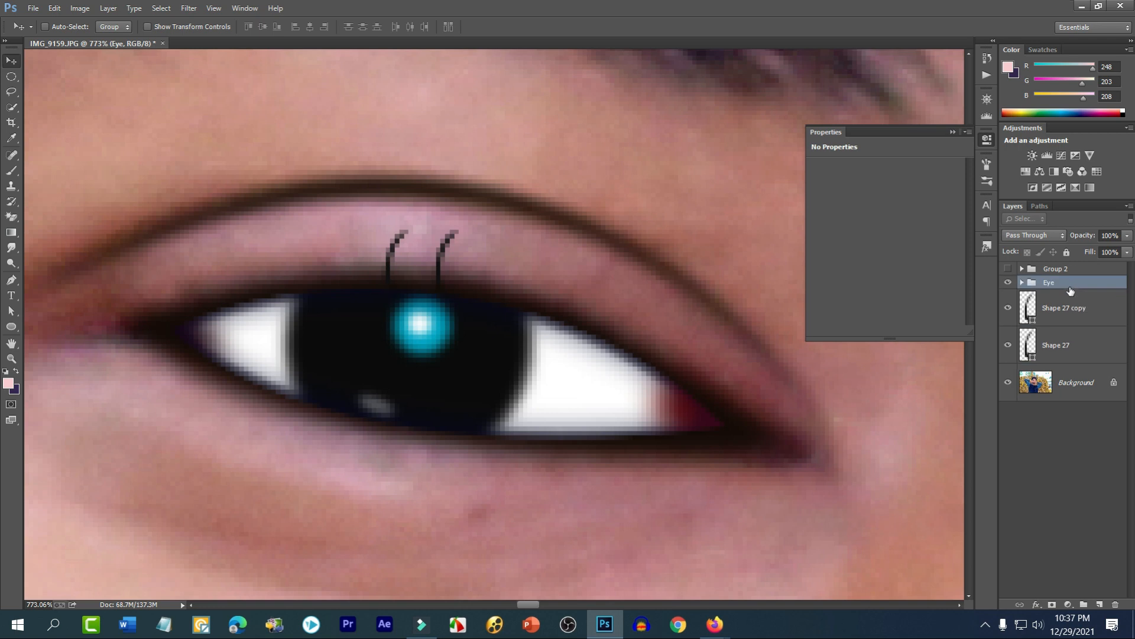
{"action": "key", "text": "alt"}
{"action": "left_click_drag", "start_coordinate": [452, 260], "coordinate": [496, 279]}
{"action": "key", "text": "ctrl+z"}
- Duplicate Shape 27 copy into four more eyelashes spaced along the upper lid down to the inner corner
{"action": "left_click", "coordinate": [1075, 317]}
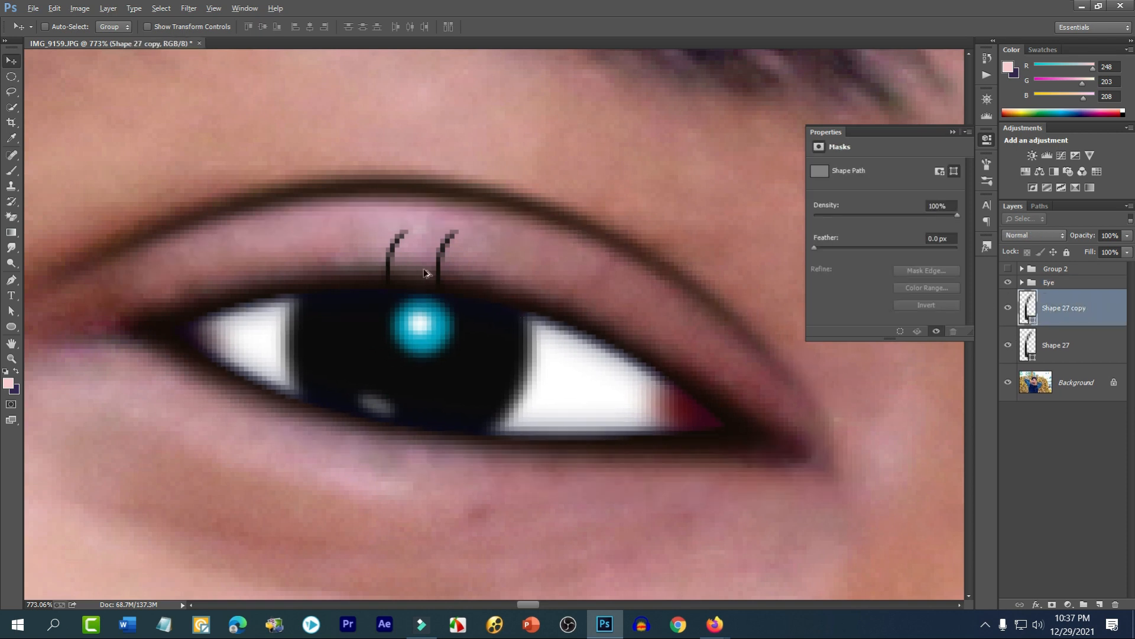
{"action": "left_click_drag", "start_coordinate": [464, 279], "coordinate": [489, 282]}
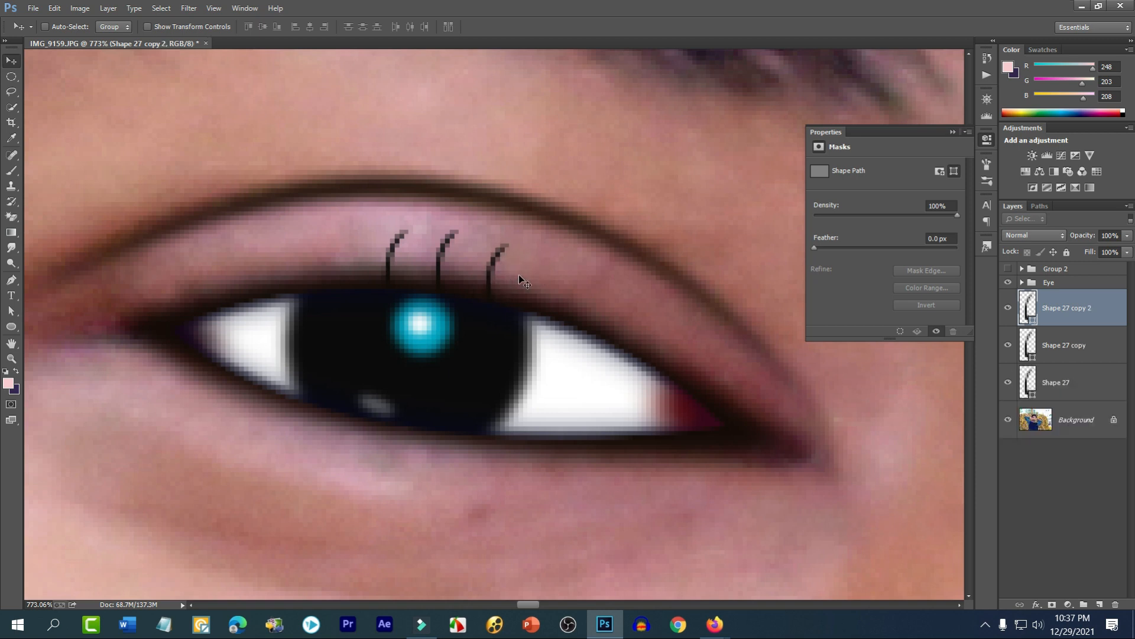
{"action": "key", "text": "ctrl+t"}
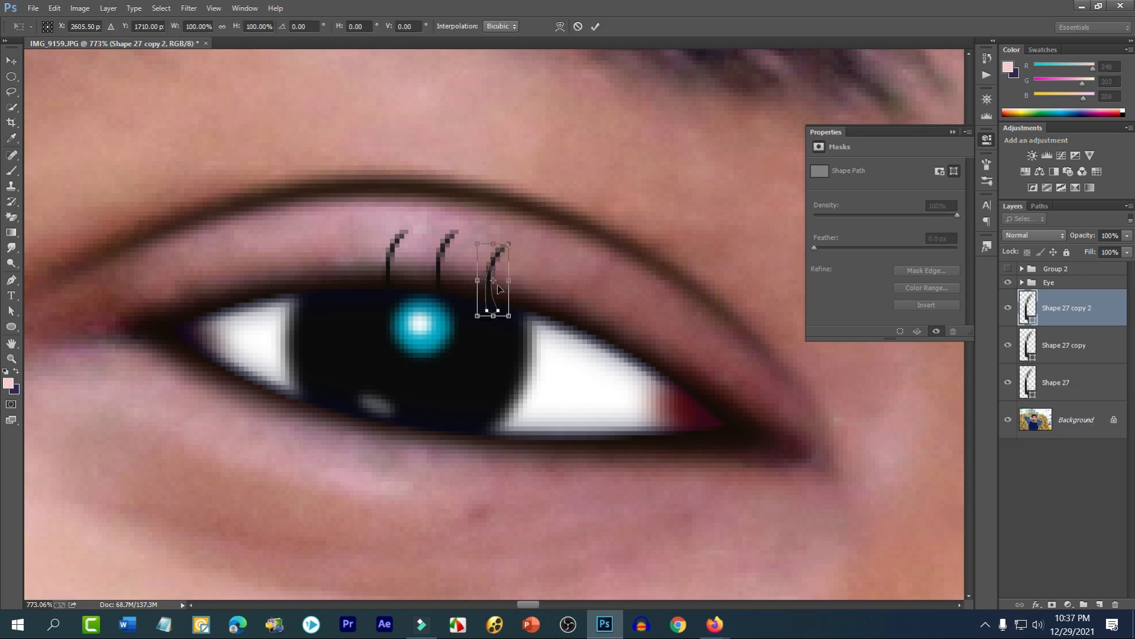
{"action": "key", "text": "Return"}
{"action": "left_click_drag", "start_coordinate": [499, 282], "coordinate": [659, 365]}
{"action": "left_click_drag", "start_coordinate": [663, 372], "coordinate": [719, 411], "text": "alt"}
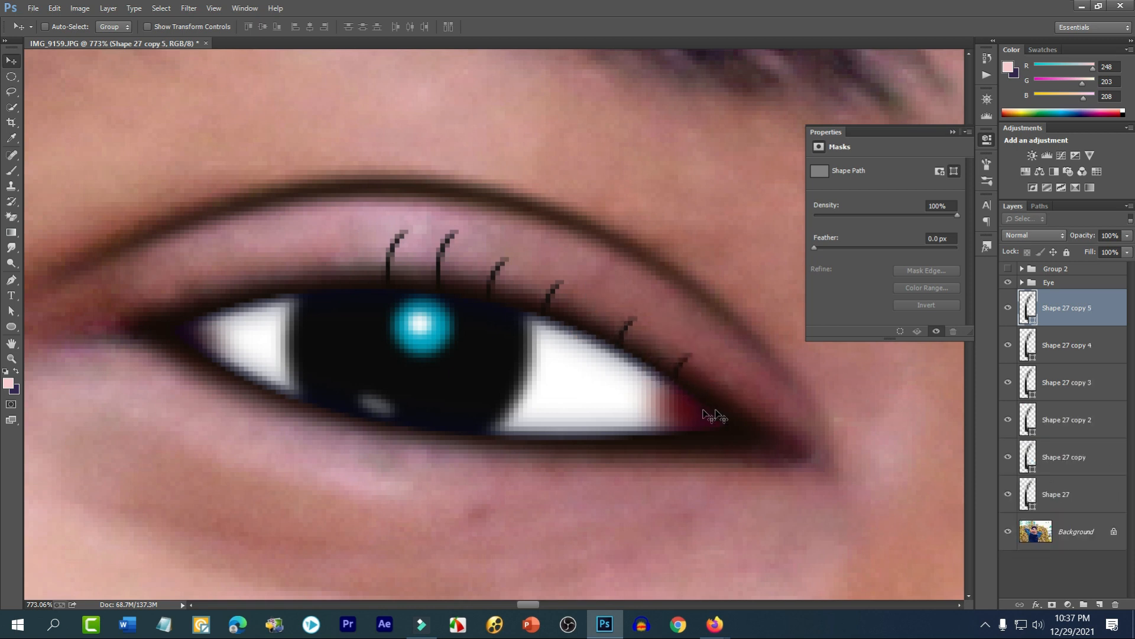
- Place three more eyelash copies along the upper lid from the iris toward the outer corner of the eye
{"action": "scroll", "coordinate": [665, 403], "scroll_direction": "down", "scroll_amount": 2}
{"action": "scroll", "coordinate": [665, 404], "scroll_direction": "down", "scroll_amount": 5}
{"action": "scroll", "coordinate": [673, 424], "scroll_direction": "up", "scroll_amount": 5}
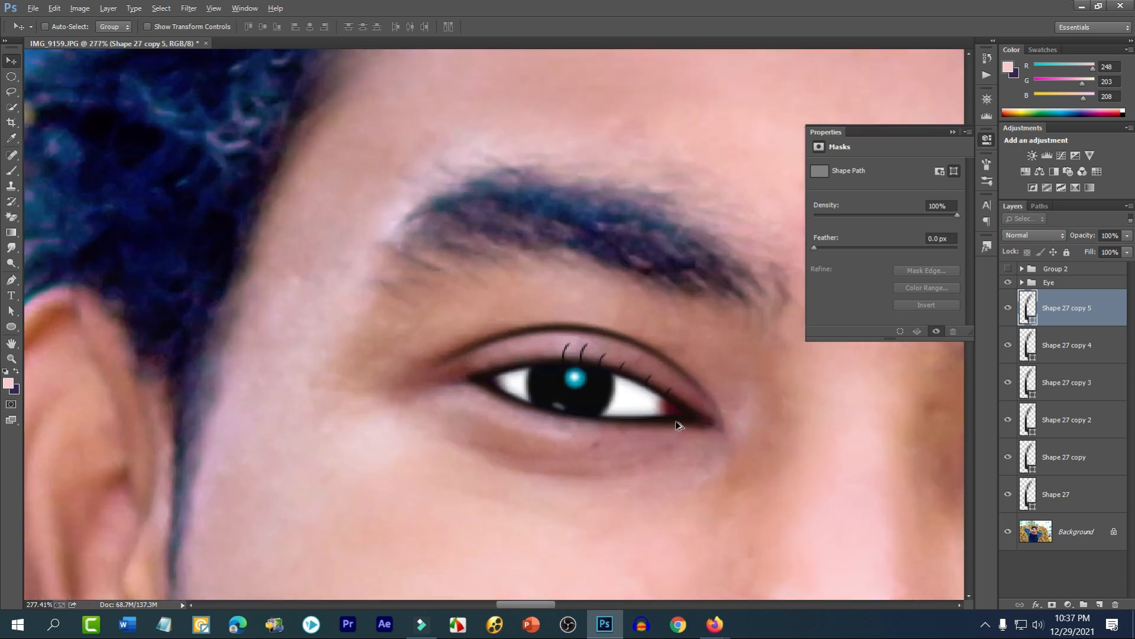
{"action": "scroll", "coordinate": [677, 421], "scroll_direction": "up", "scroll_amount": 4}
{"action": "left_click_drag", "start_coordinate": [659, 378], "coordinate": [257, 249]}
{"action": "left_click_drag", "start_coordinate": [285, 247], "coordinate": [185, 291]}
{"action": "key", "text": "ctrl+j"}
{"action": "left_click_drag", "start_coordinate": [176, 297], "coordinate": [177, 298]}
- Group all the eyelash layers from Shape 27 to Shape 27 copy 8 and name the group Eye Lesh
{"action": "scroll", "coordinate": [254, 301], "scroll_direction": "down", "scroll_amount": 4}
{"action": "scroll", "coordinate": [258, 327], "scroll_direction": "down", "scroll_amount": 6}
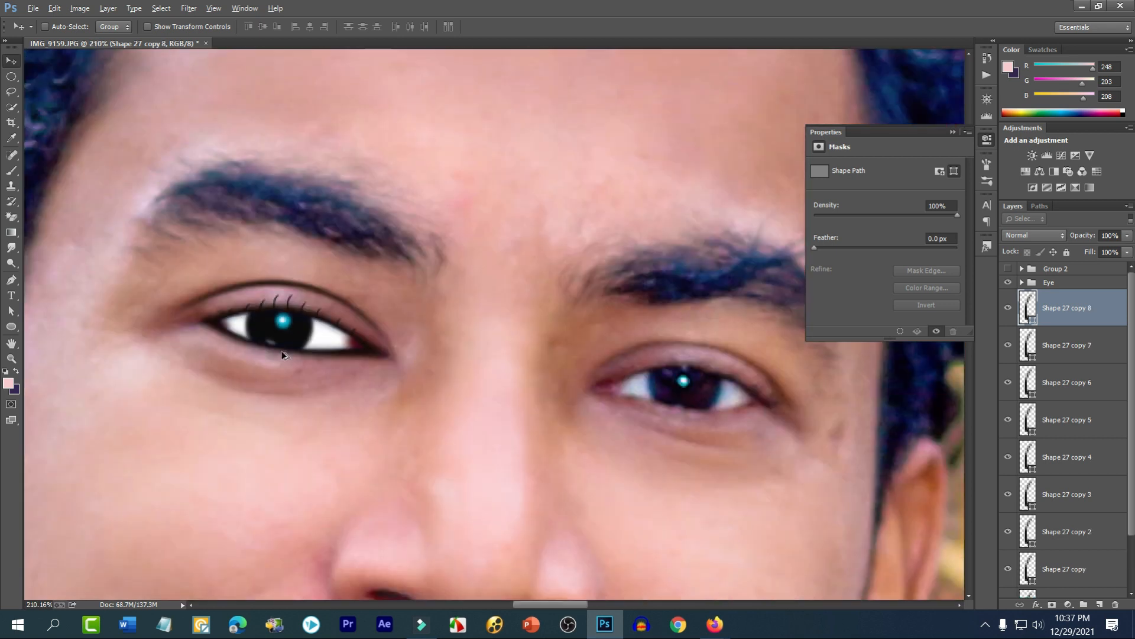
{"action": "scroll", "coordinate": [296, 378], "scroll_direction": "up", "scroll_amount": 5}
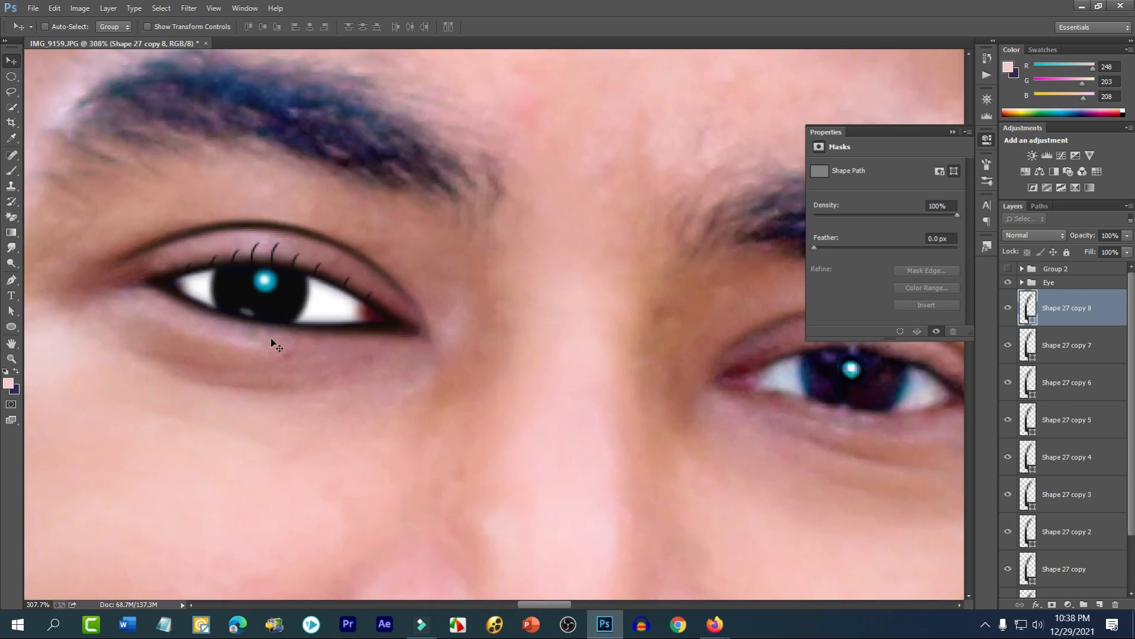
{"action": "scroll", "coordinate": [273, 337], "scroll_direction": "up", "scroll_amount": 2}
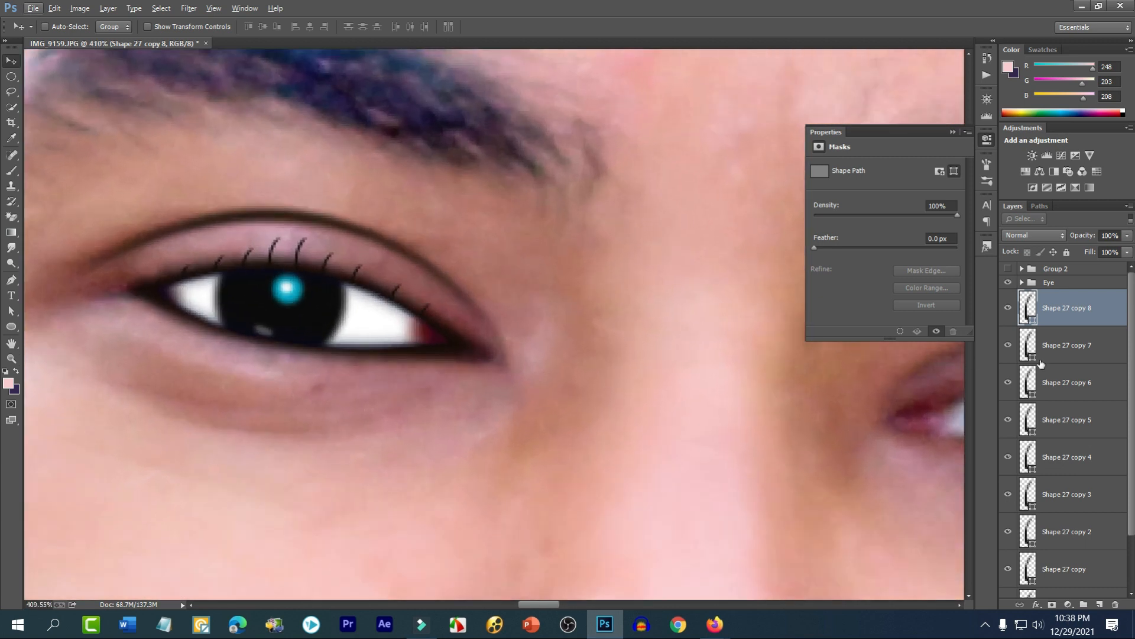
{"action": "scroll", "coordinate": [1043, 414], "scroll_direction": "down", "scroll_amount": 2}
{"action": "left_click", "coordinate": [1069, 556], "text": "shift"}
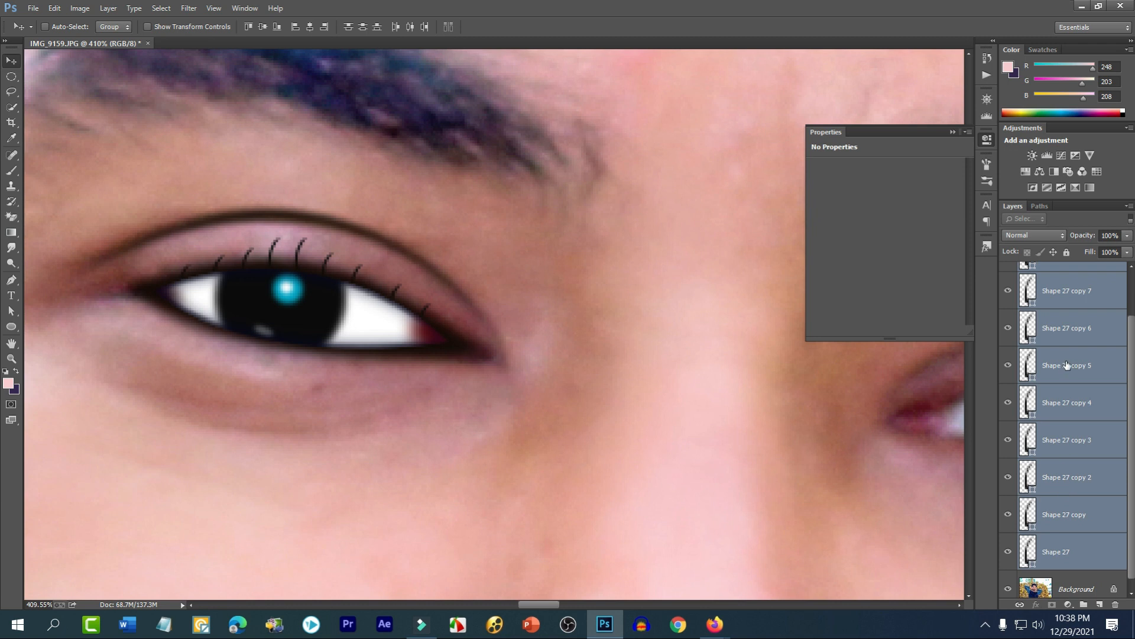
{"action": "scroll", "coordinate": [1072, 377], "scroll_direction": "up", "scroll_amount": 2}
{"action": "key", "text": "ctrl+g"}
{"action": "double_click", "coordinate": [1053, 296]}
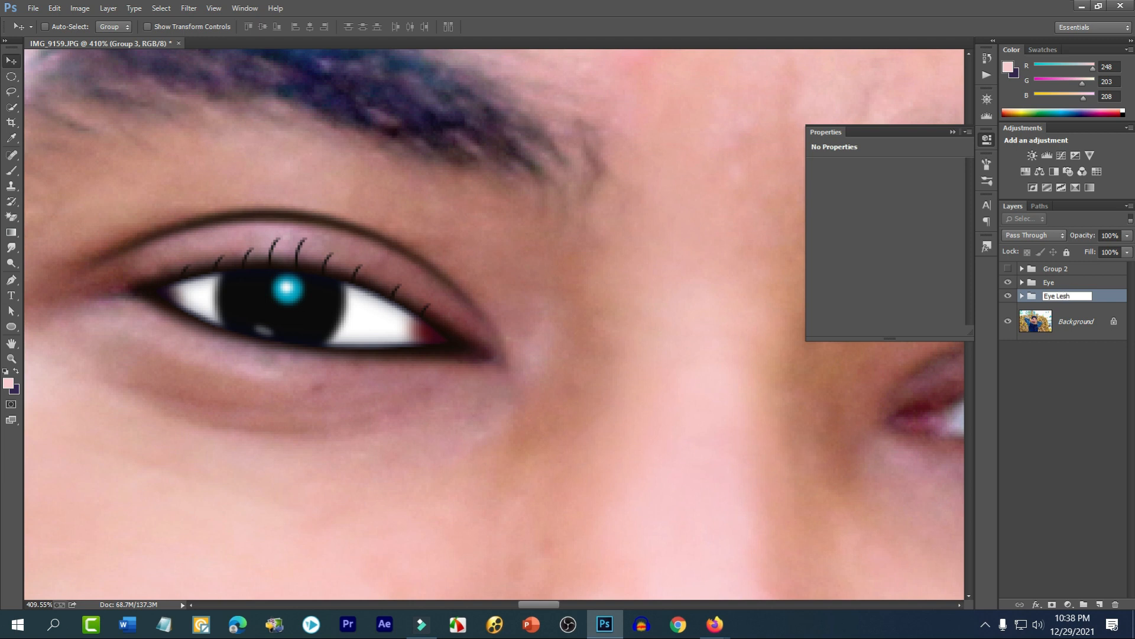
{"action": "left_click", "coordinate": [1110, 300]}
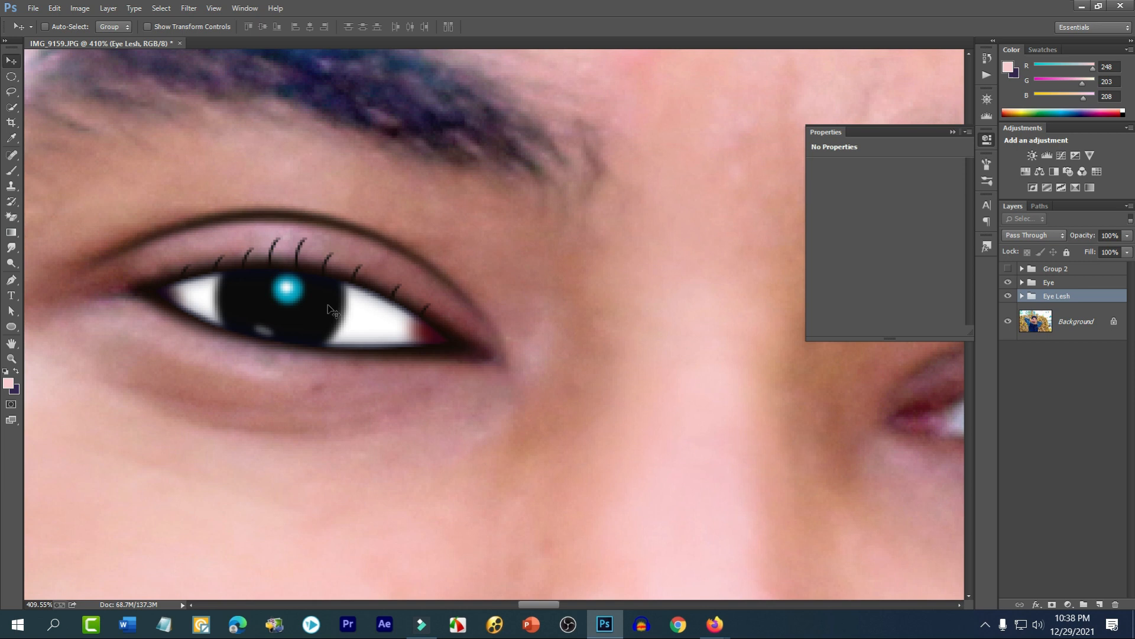
- Draw a thin curved hair shape about 29 px wide and 35 px high at the eyebrow's inner end and fill it near-black
{"action": "scroll", "coordinate": [349, 311], "scroll_direction": "down", "scroll_amount": 7}
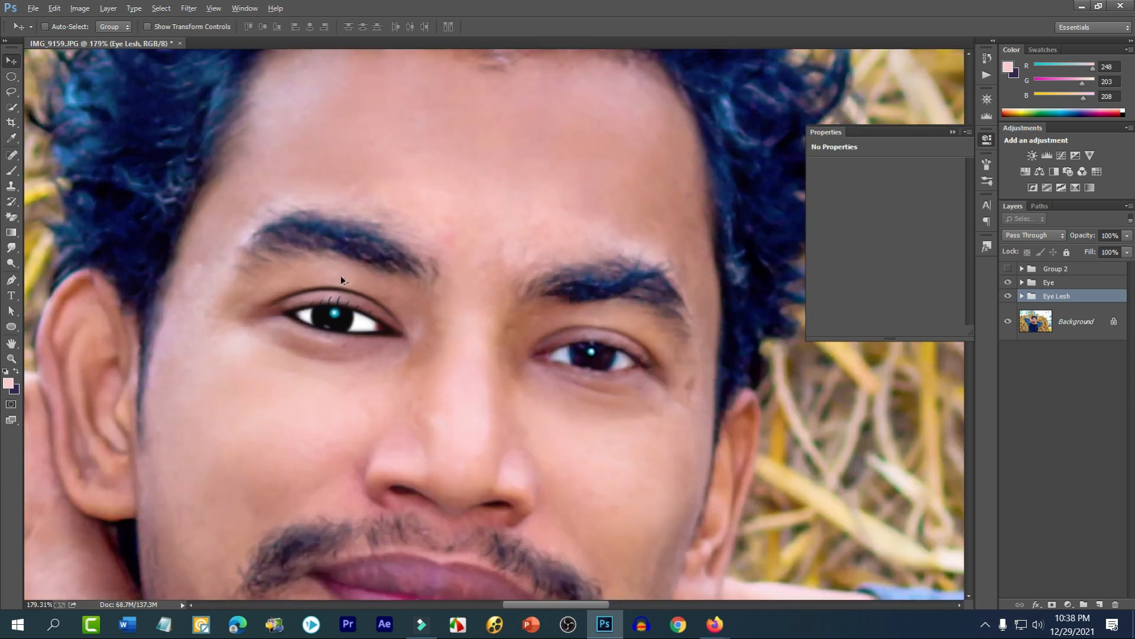
{"action": "scroll", "coordinate": [338, 271], "scroll_direction": "up", "scroll_amount": 6}
{"action": "left_click", "coordinate": [10, 295]}
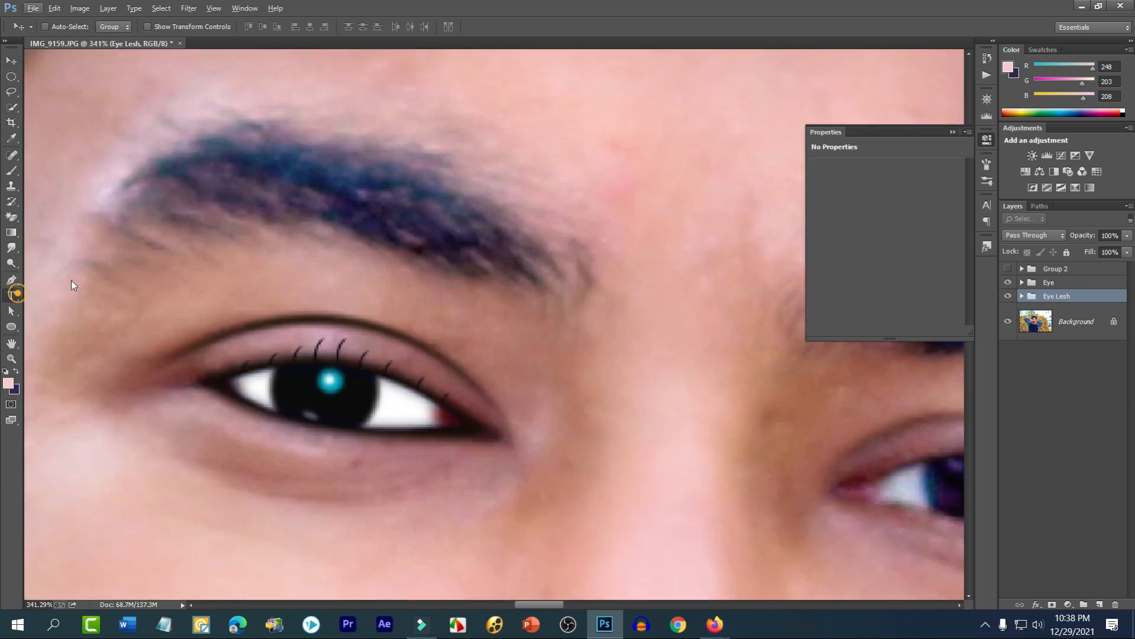
{"action": "key", "text": "p"}
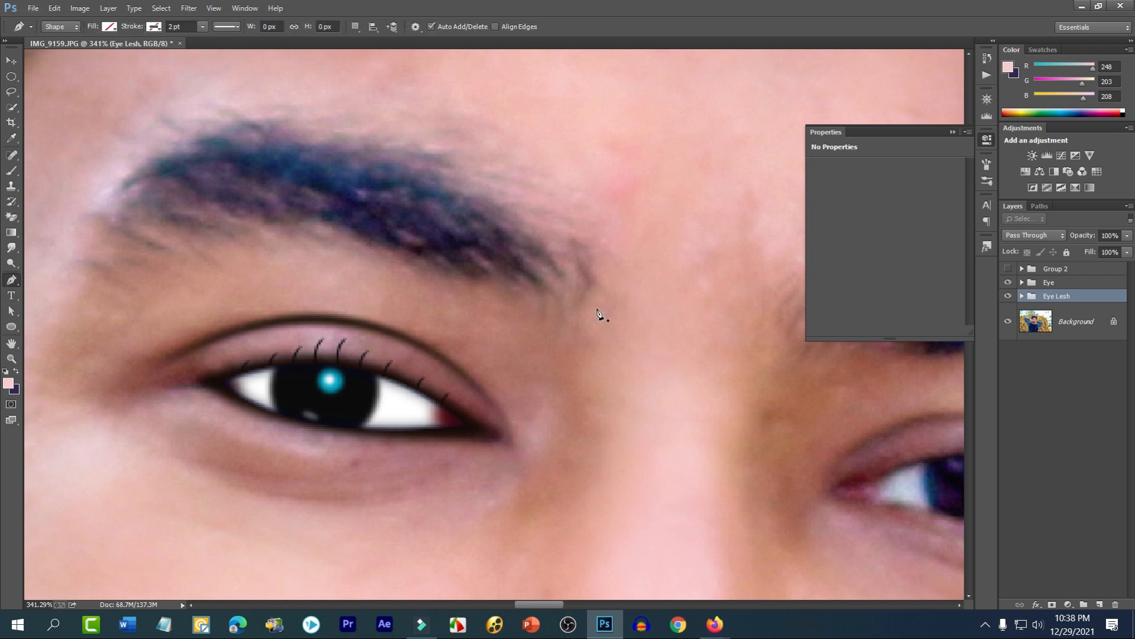
{"action": "scroll", "coordinate": [229, 228], "scroll_direction": "up", "scroll_amount": 1}
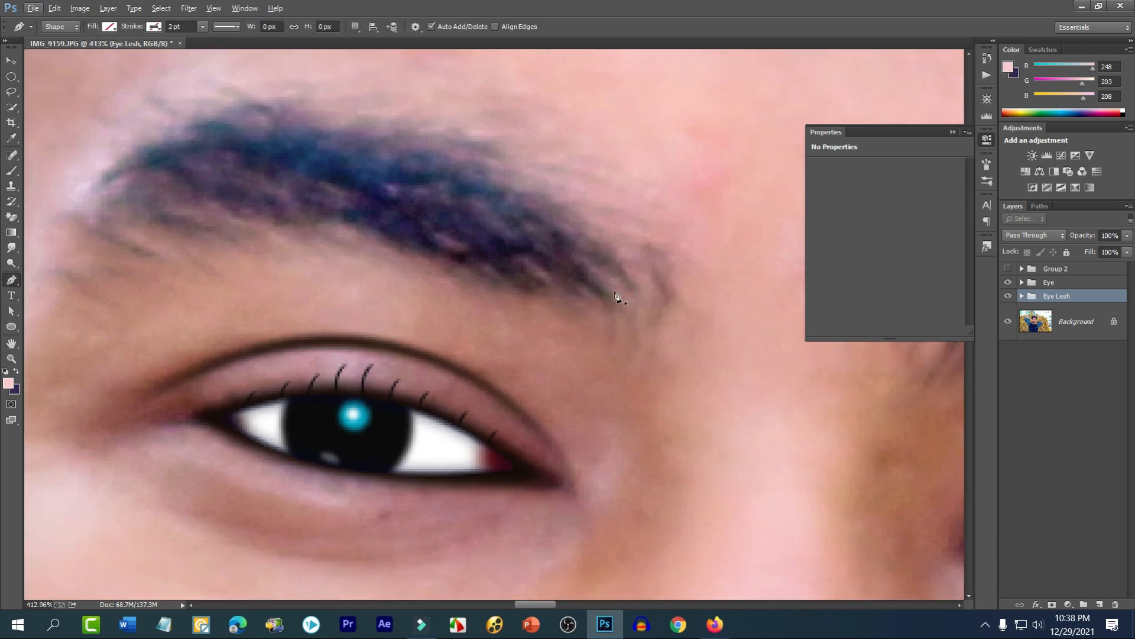
{"action": "left_click", "coordinate": [615, 325]}
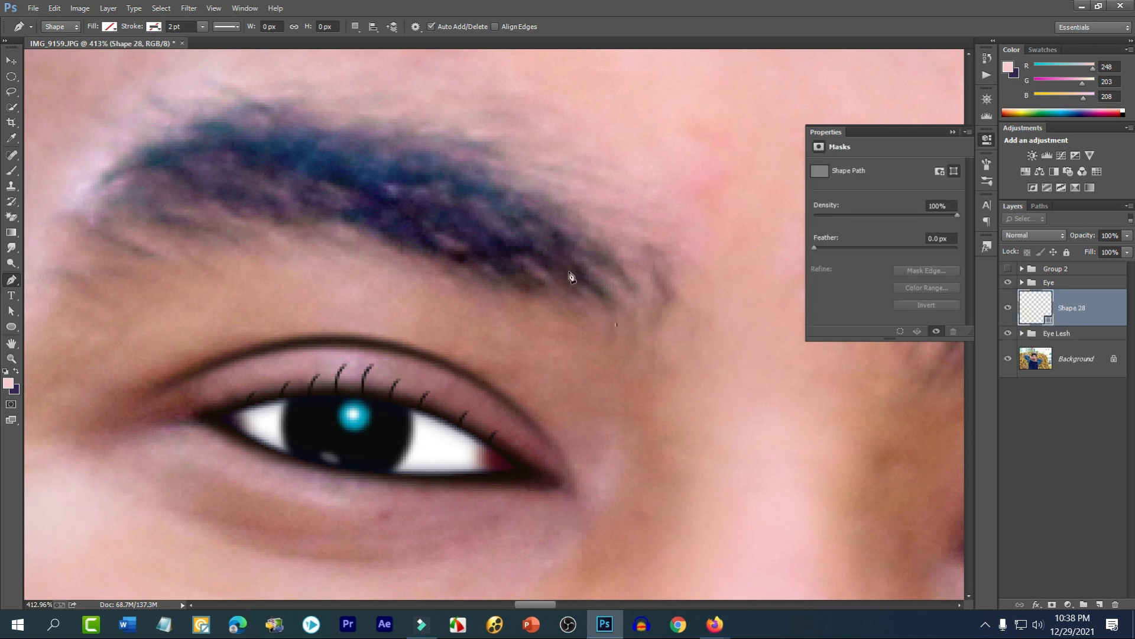
{"action": "left_click_drag", "start_coordinate": [552, 256], "coordinate": [501, 250]}
{"action": "left_click", "coordinate": [554, 258]}
{"action": "left_click_drag", "start_coordinate": [623, 325], "coordinate": [637, 397]}
{"action": "left_click", "coordinate": [624, 326]}
{"action": "left_click_drag", "start_coordinate": [613, 312], "coordinate": [612, 313]}
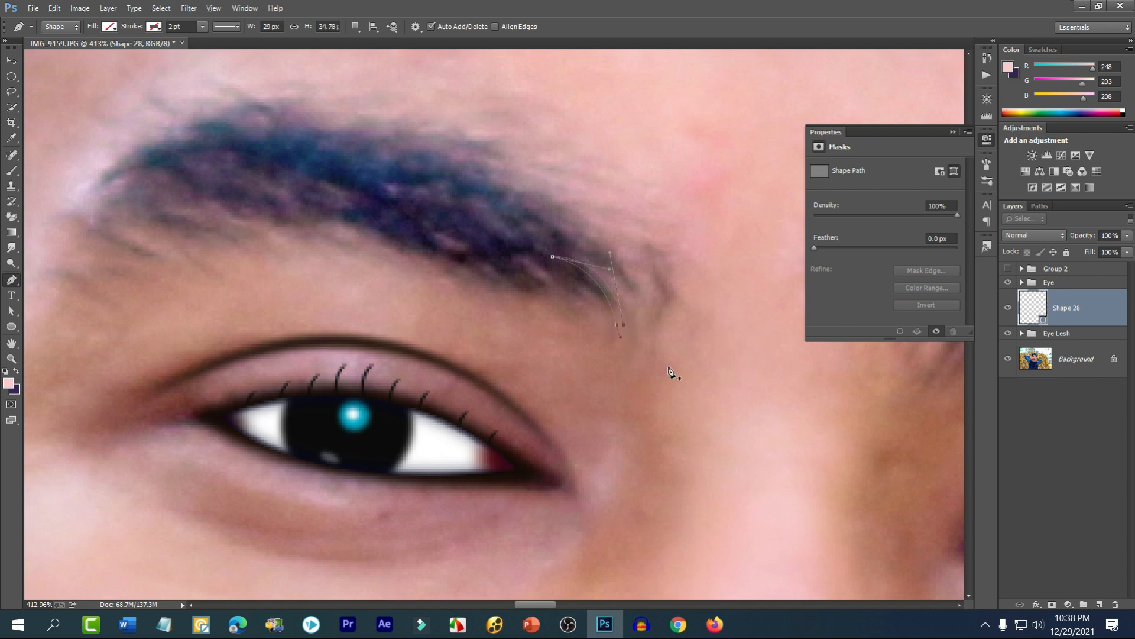
{"action": "left_click", "coordinate": [112, 28]}
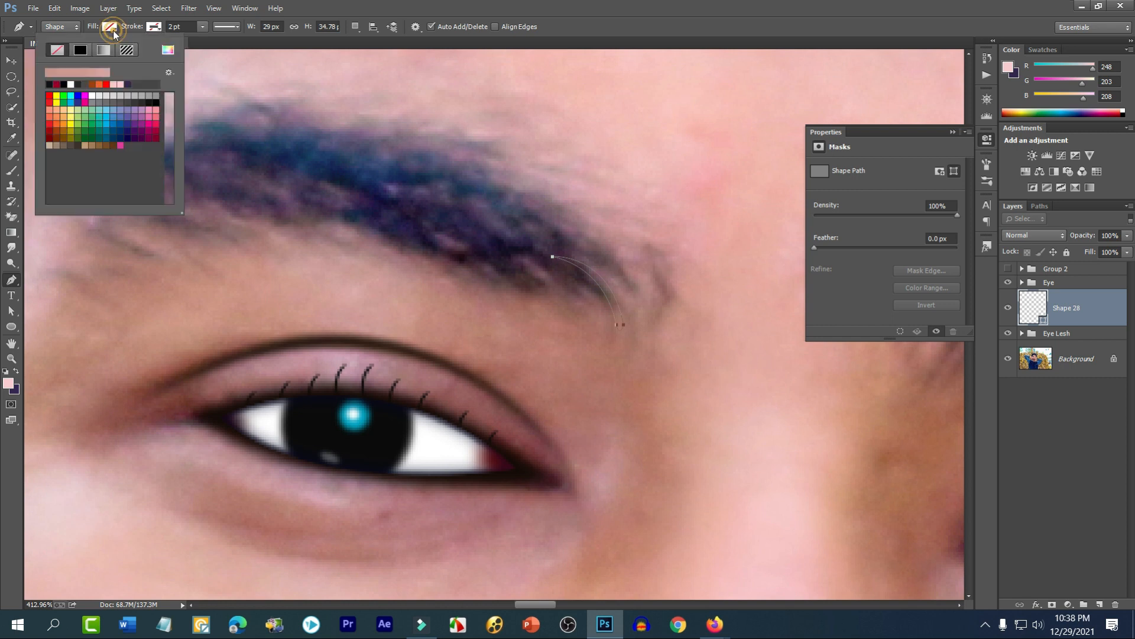
{"action": "left_click", "coordinate": [149, 103]}
- Duplicate the hair shape into several overlapping copies around the inner end of the eyebrow above the vector eye
{"action": "left_click", "coordinate": [13, 65]}
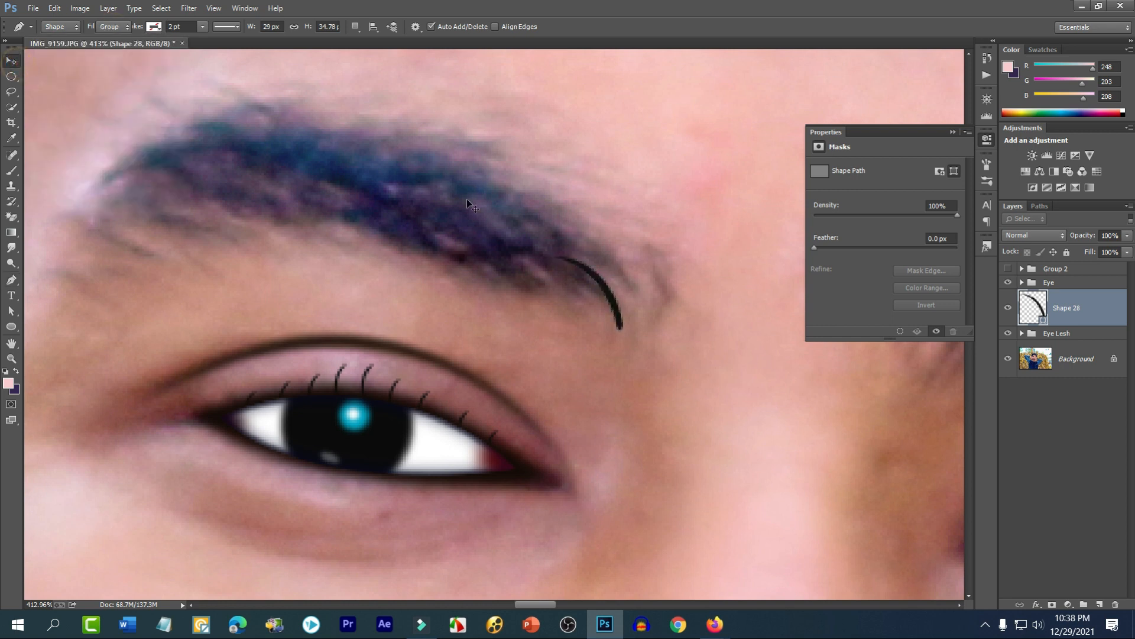
{"action": "left_click_drag", "start_coordinate": [619, 253], "coordinate": [601, 282]}
{"action": "left_click_drag", "start_coordinate": [617, 290], "coordinate": [628, 279]}
{"action": "left_click_drag", "start_coordinate": [628, 288], "coordinate": [614, 254]}
{"action": "left_click_drag", "start_coordinate": [621, 277], "coordinate": [635, 269]}
{"action": "left_click_drag", "start_coordinate": [640, 279], "coordinate": [694, 321]}
{"action": "left_click_drag", "start_coordinate": [694, 321], "coordinate": [605, 285]}
{"action": "left_click_drag", "start_coordinate": [631, 290], "coordinate": [643, 273]}
{"action": "left_click_drag", "start_coordinate": [656, 281], "coordinate": [680, 249]}
- Add two more hair copies at the inner brow, adjusting the angle and position of the newest one
{"action": "key", "text": "ctrl+j"}
{"action": "key", "text": "ctrl+j"}
{"action": "key", "text": "ctrl+t"}
{"action": "key", "text": "Return"}
{"action": "mouse_move", "coordinate": [677, 297]}
{"action": "left_mouse_down"}
{"action": "mouse_move", "coordinate": [646, 250]}
{"action": "mouse_move", "coordinate": [638, 256]}
{"action": "mouse_move", "coordinate": [677, 249]}
{"action": "mouse_move", "coordinate": [602, 267]}
{"action": "mouse_move", "coordinate": [487, 229]}
{"action": "mouse_move", "coordinate": [495, 249]}
{"action": "mouse_move", "coordinate": [544, 271]}
{"action": "mouse_move", "coordinate": [648, 308]}
{"action": "mouse_move", "coordinate": [651, 291]}
{"action": "mouse_move", "coordinate": [641, 294]}
{"action": "mouse_move", "coordinate": [693, 342]}
{"action": "mouse_move", "coordinate": [687, 299]}
{"action": "mouse_move", "coordinate": [683, 309]}
{"action": "left_mouse_up"}
- Duplicate the hair repeatedly and spread the overlapping copies along the eyebrow from the inner end toward its middle
{"action": "key", "text": "ctrl+j"}
{"action": "key", "text": "ctrl+j"}
{"action": "key", "text": "ctrl+j"}
{"action": "key", "text": "ctrl+j"}
{"action": "key", "text": "ctrl+j"}
{"action": "key", "text": "ctrl+j"}
{"action": "key", "text": "ctrl+j"}
{"action": "key", "text": "ctrl+j"}
{"action": "key", "text": "ctrl+j"}
{"action": "key", "text": "ctrl+j"}
{"action": "key", "text": "ctrl+j"}
{"action": "key", "text": "ctrl+j"}
{"action": "key", "text": "ctrl+j"}
{"action": "key", "text": "ctrl+j"}
{"action": "left_click_drag", "start_coordinate": [684, 287], "coordinate": [514, 200]}
- Add further hair copies toward the outer half of the brow and rotate the newest counterclockwise to follow the curve
{"action": "key", "text": "ctrl+j"}
{"action": "key", "text": "ctrl+j"}
{"action": "key", "text": "ctrl+j"}
{"action": "key", "text": "ctrl+t"}
{"action": "left_click_drag", "start_coordinate": [507, 243], "coordinate": [506, 243]}
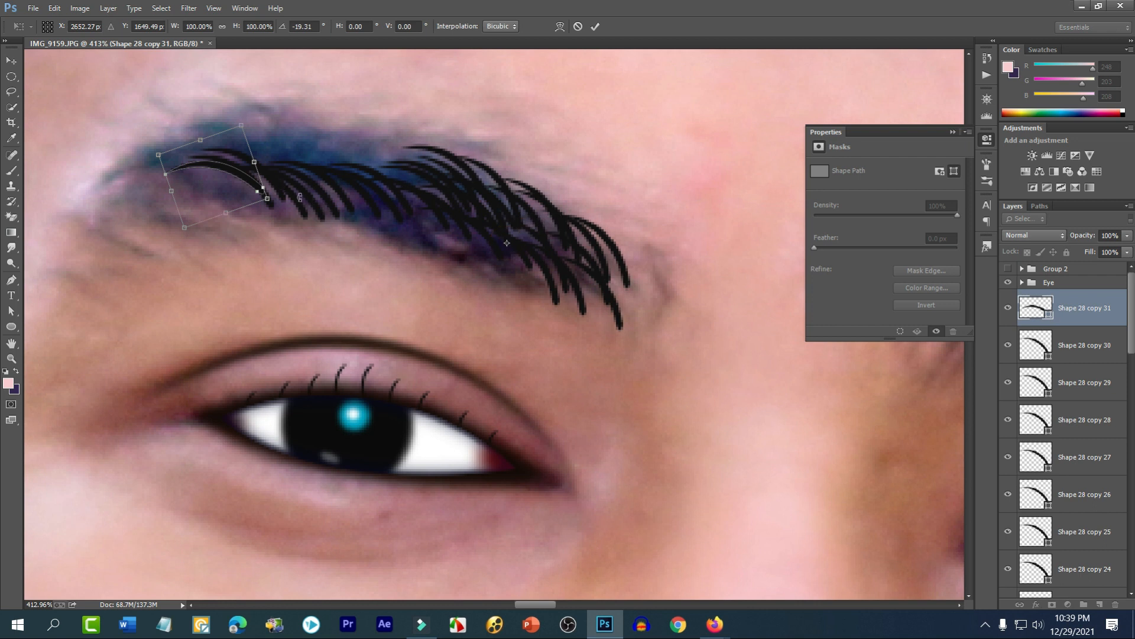
{"action": "mouse_move", "coordinate": [257, 192]}
{"action": "left_mouse_down"}
{"action": "mouse_move", "coordinate": [239, 204]}
{"action": "mouse_move", "coordinate": [336, 169]}
{"action": "mouse_move", "coordinate": [303, 188]}
{"action": "mouse_move", "coordinate": [289, 170]}
{"action": "left_mouse_up"}
{"action": "key", "text": "Return"}
- Place more hair copies out to the brow's tail and rotate the newest by about -30 degrees
{"action": "left_click_drag", "start_coordinate": [307, 176], "coordinate": [285, 184]}
{"action": "left_click_drag", "start_coordinate": [312, 189], "coordinate": [253, 228]}
{"action": "left_click_drag", "start_coordinate": [310, 226], "coordinate": [253, 224]}
{"action": "key", "text": "ctrl+t"}
{"action": "left_click_drag", "start_coordinate": [369, 232], "coordinate": [366, 97]}
{"action": "key", "text": "Return"}
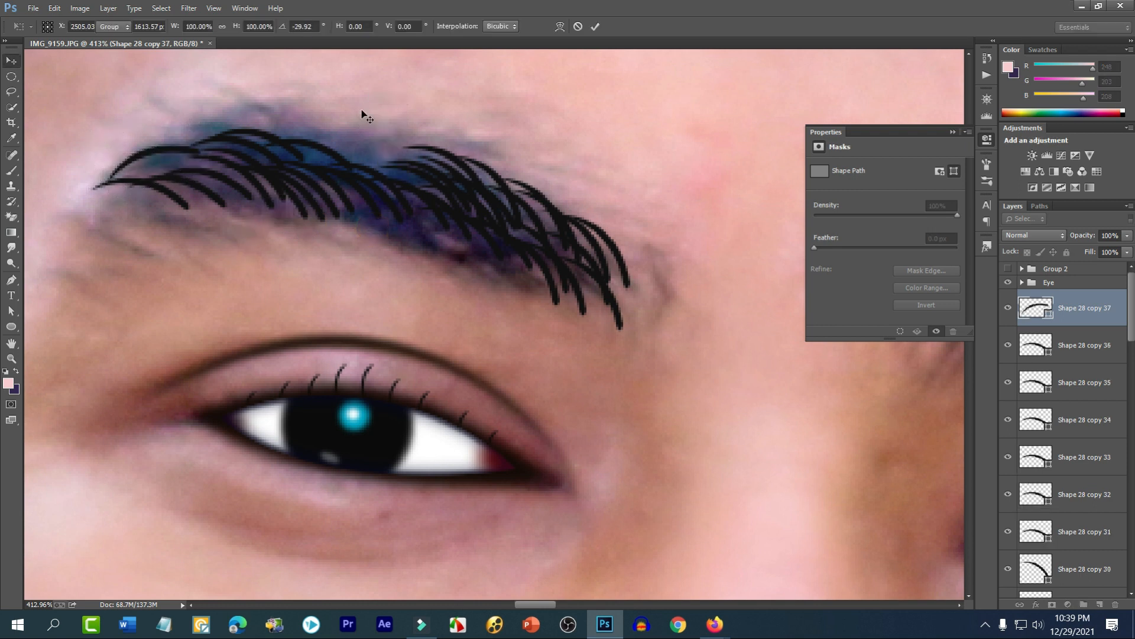
- Fill the outer part of the brow with hair copies and rotate the newest by about 23 degrees for the upper edge
{"action": "mouse_move", "coordinate": [329, 163]}
{"action": "left_mouse_down"}
{"action": "mouse_move", "coordinate": [299, 177]}
{"action": "mouse_move", "coordinate": [314, 172]}
{"action": "mouse_move", "coordinate": [272, 230]}
{"action": "mouse_move", "coordinate": [289, 228]}
{"action": "mouse_move", "coordinate": [296, 242]}
{"action": "mouse_move", "coordinate": [254, 241]}
{"action": "mouse_move", "coordinate": [285, 171]}
{"action": "mouse_move", "coordinate": [325, 168]}
{"action": "mouse_move", "coordinate": [311, 160]}
{"action": "left_mouse_up"}
{"action": "mouse_move", "coordinate": [345, 176]}
{"action": "left_mouse_down"}
{"action": "mouse_move", "coordinate": [425, 190]}
{"action": "mouse_move", "coordinate": [430, 251]}
{"action": "left_mouse_up"}
{"action": "key", "text": "ctrl+t"}
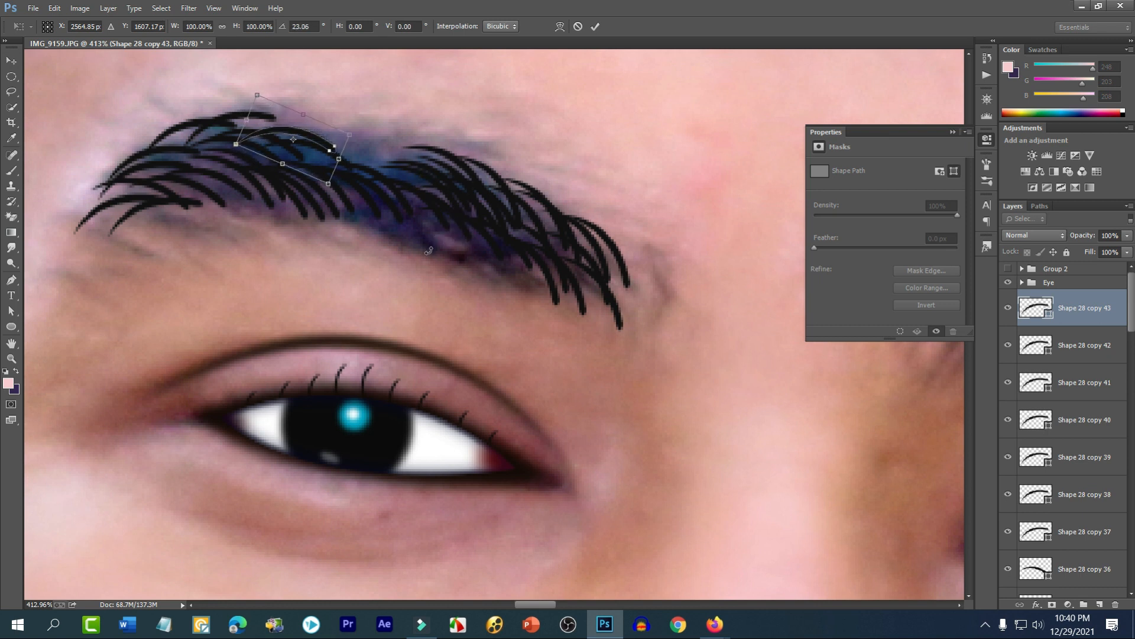
{"action": "key", "text": "Return"}
- Continue the hair copies along the brow's upper edge to its middle and rotate the newest clockwise to follow the slope
{"action": "mouse_move", "coordinate": [331, 225]}
{"action": "left_mouse_down"}
{"action": "mouse_move", "coordinate": [382, 228]}
{"action": "mouse_move", "coordinate": [374, 234]}
{"action": "left_mouse_up"}
{"action": "mouse_move", "coordinate": [353, 221]}
{"action": "left_mouse_down"}
{"action": "mouse_move", "coordinate": [344, 239]}
{"action": "mouse_move", "coordinate": [305, 244]}
{"action": "left_mouse_up"}
{"action": "left_click_drag", "start_coordinate": [340, 251], "coordinate": [356, 215]}
{"action": "mouse_move", "coordinate": [355, 214]}
{"action": "left_mouse_down"}
{"action": "mouse_move", "coordinate": [429, 233]}
{"action": "mouse_move", "coordinate": [427, 222]}
{"action": "left_mouse_up"}
{"action": "key", "text": "ctrl+j"}
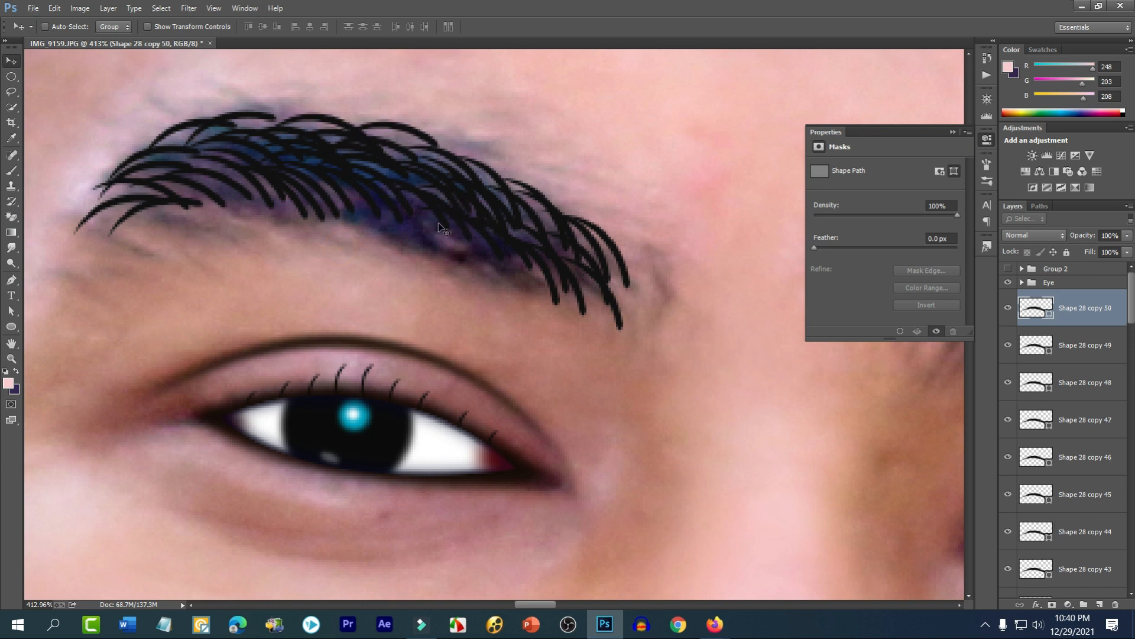
{"action": "key", "text": "ctrl+t"}
{"action": "left_click_drag", "start_coordinate": [519, 189], "coordinate": [532, 237]}
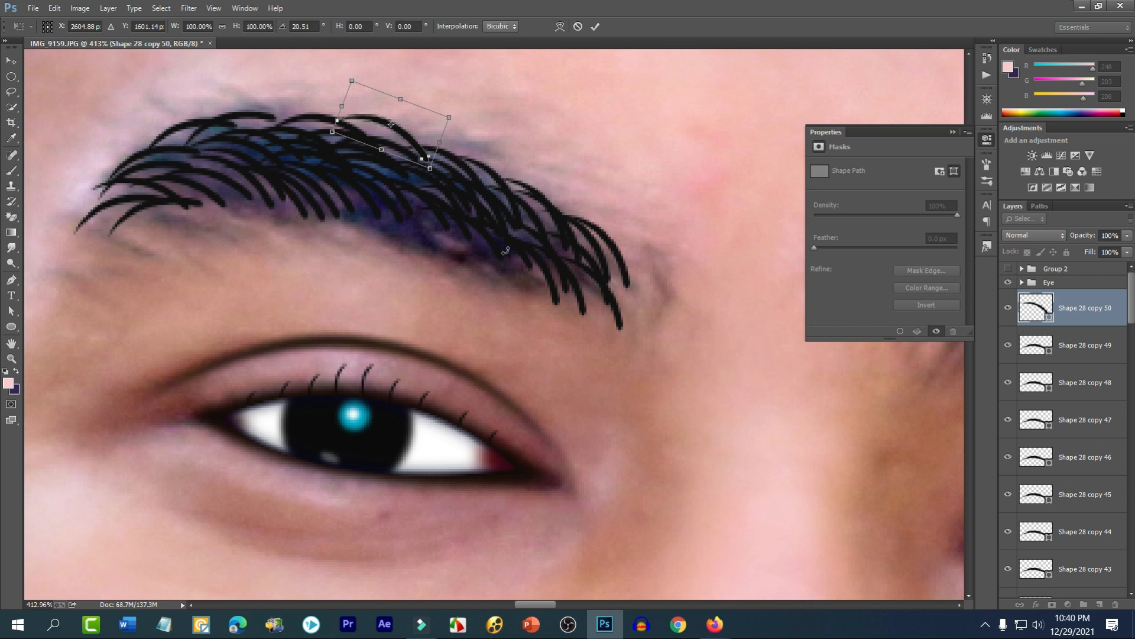
{"action": "key", "text": "Return"}
- Fill the inner end of the eyebrow with more hair copies and rotate the newest clockwise to a steeper angle
{"action": "mouse_move", "coordinate": [462, 231]}
{"action": "left_mouse_down"}
{"action": "mouse_move", "coordinate": [595, 275]}
{"action": "mouse_move", "coordinate": [575, 284]}
{"action": "mouse_move", "coordinate": [626, 332]}
{"action": "mouse_move", "coordinate": [626, 351]}
{"action": "left_mouse_up"}
{"action": "left_click_drag", "start_coordinate": [623, 353], "coordinate": [648, 345]}
{"action": "mouse_move", "coordinate": [633, 346]}
{"action": "left_mouse_down"}
{"action": "mouse_move", "coordinate": [638, 296]}
{"action": "mouse_move", "coordinate": [605, 279]}
{"action": "left_mouse_up"}
{"action": "key", "text": "ctrl+alt+t"}
{"action": "left_click_drag", "start_coordinate": [679, 286], "coordinate": [661, 341]}
{"action": "key", "text": "Return"}
- Copy a hair to the outer tail of the eyebrow, rotate it by about -81 degrees and fit it among the tail hairs
{"action": "mouse_move", "coordinate": [570, 298]}
{"action": "left_mouse_down"}
{"action": "mouse_move", "coordinate": [308, 307]}
{"action": "mouse_move", "coordinate": [184, 280]}
{"action": "left_mouse_up"}
{"action": "key", "text": "ctrl+alt+t"}
{"action": "left_click_drag", "start_coordinate": [284, 261], "coordinate": [287, 96]}
{"action": "left_click_drag", "start_coordinate": [201, 186], "coordinate": [132, 226]}
{"action": "left_click_drag", "start_coordinate": [199, 235], "coordinate": [205, 210]}
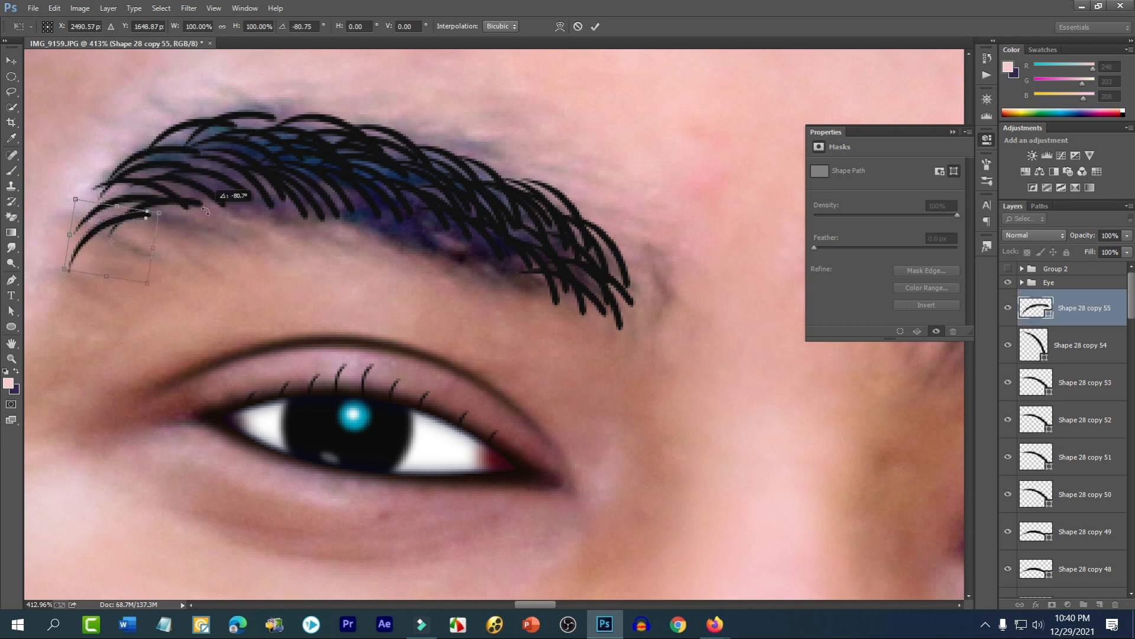
{"action": "left_click_drag", "start_coordinate": [133, 237], "coordinate": [155, 208]}
{"action": "key", "text": "Return"}
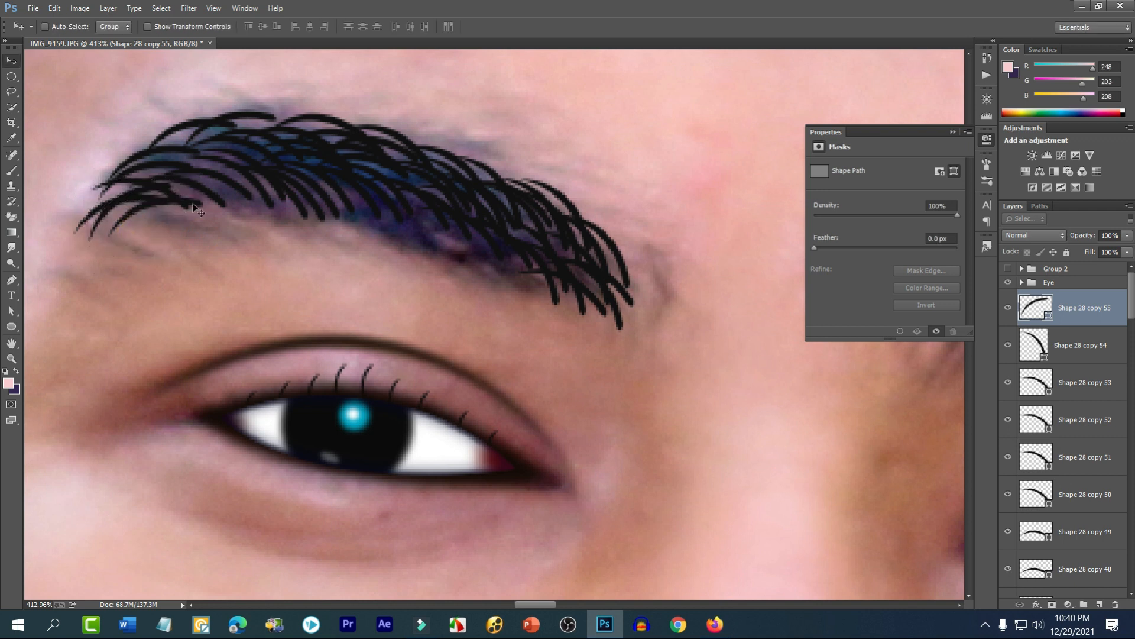
- Trace the whole eyebrow with the Pen tool as one closed near-black shape covering the hairs
{"action": "scroll", "coordinate": [198, 210], "scroll_direction": "down", "scroll_amount": 10}
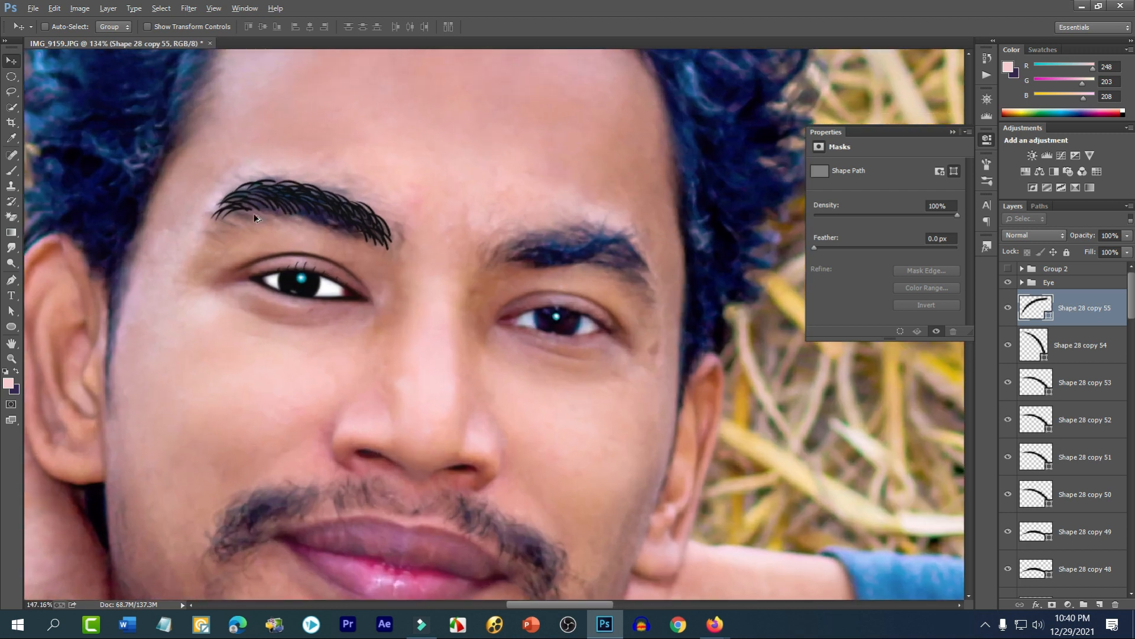
{"action": "scroll", "coordinate": [254, 217], "scroll_direction": "up", "scroll_amount": 8}
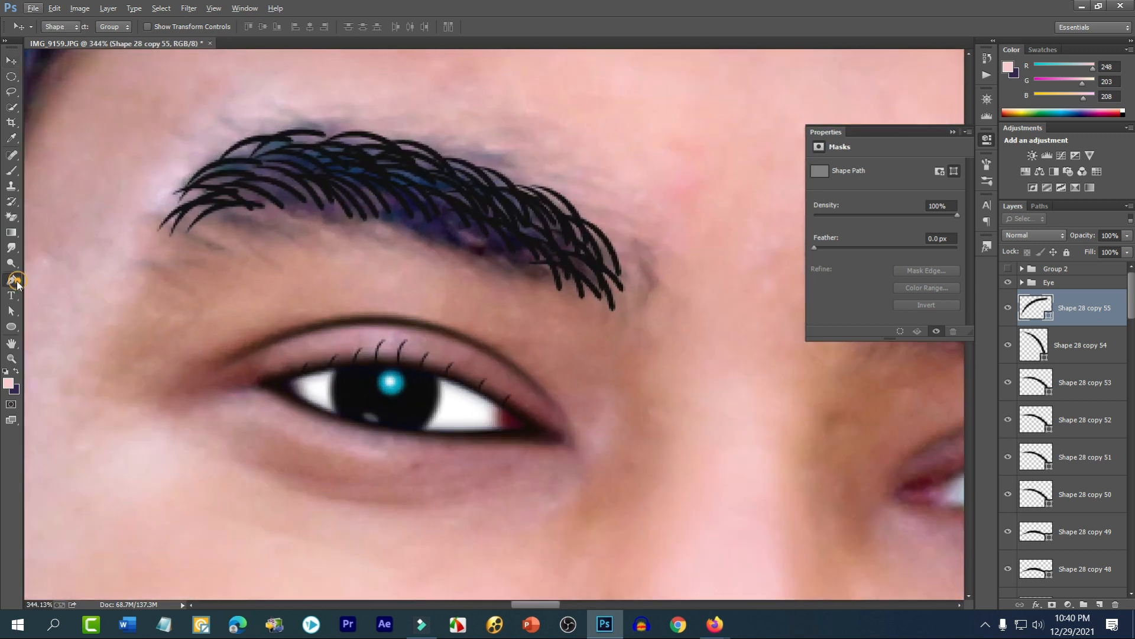
{"action": "left_click", "coordinate": [12, 279]}
{"action": "left_click", "coordinate": [175, 243]}
{"action": "left_click_drag", "start_coordinate": [300, 203], "coordinate": [627, 298]}
{"action": "key", "text": "ctrl+z"}
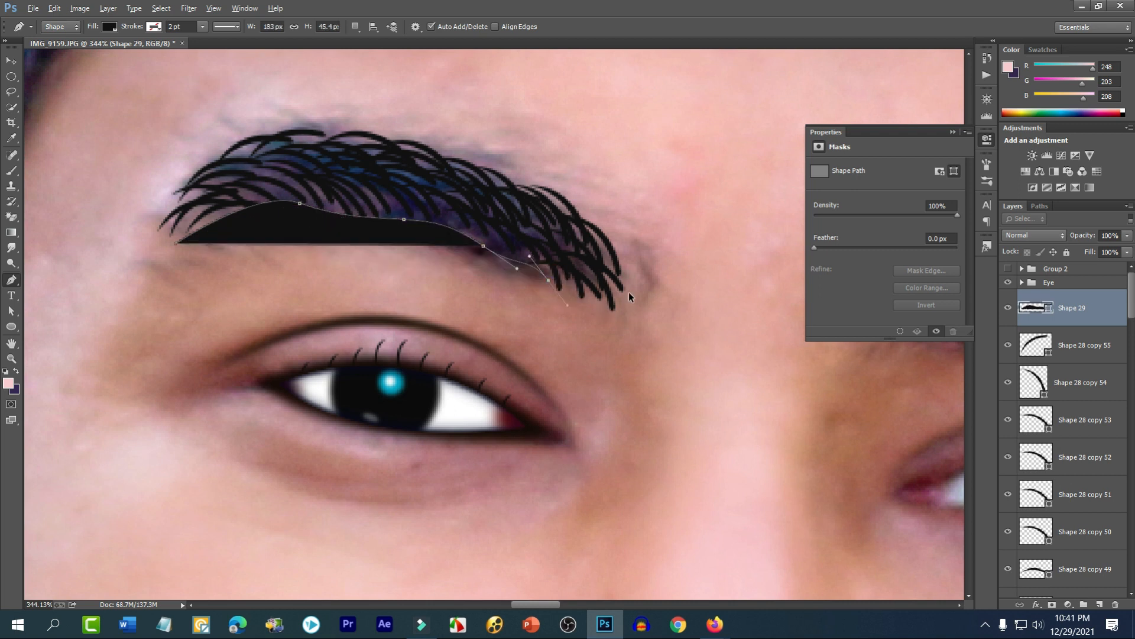
{"action": "left_click_drag", "start_coordinate": [537, 278], "coordinate": [551, 290]}
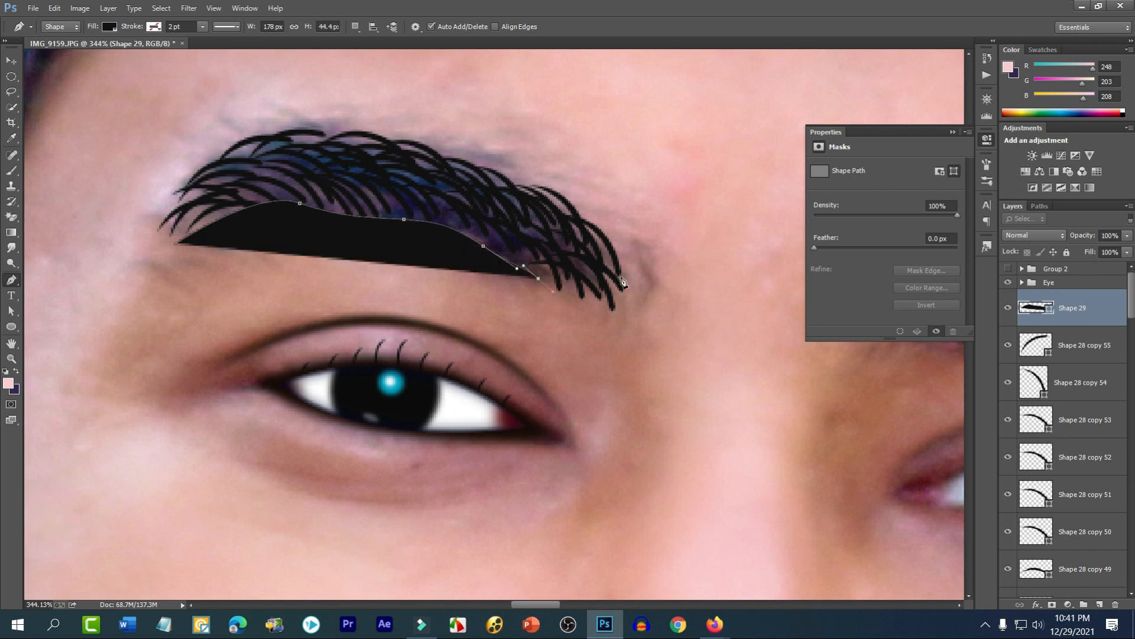
{"action": "left_click_drag", "start_coordinate": [623, 264], "coordinate": [605, 192]}
{"action": "left_click_drag", "start_coordinate": [432, 156], "coordinate": [403, 141]}
{"action": "left_click_drag", "start_coordinate": [177, 246], "coordinate": [144, 354]}
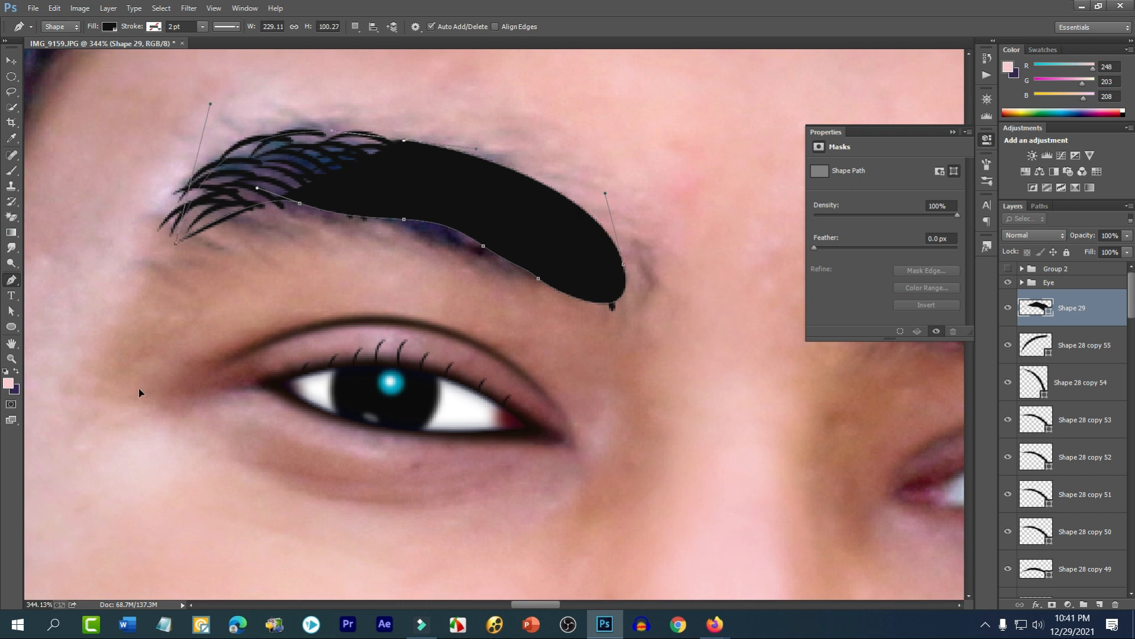
{"action": "key", "text": "ctrl+z"}
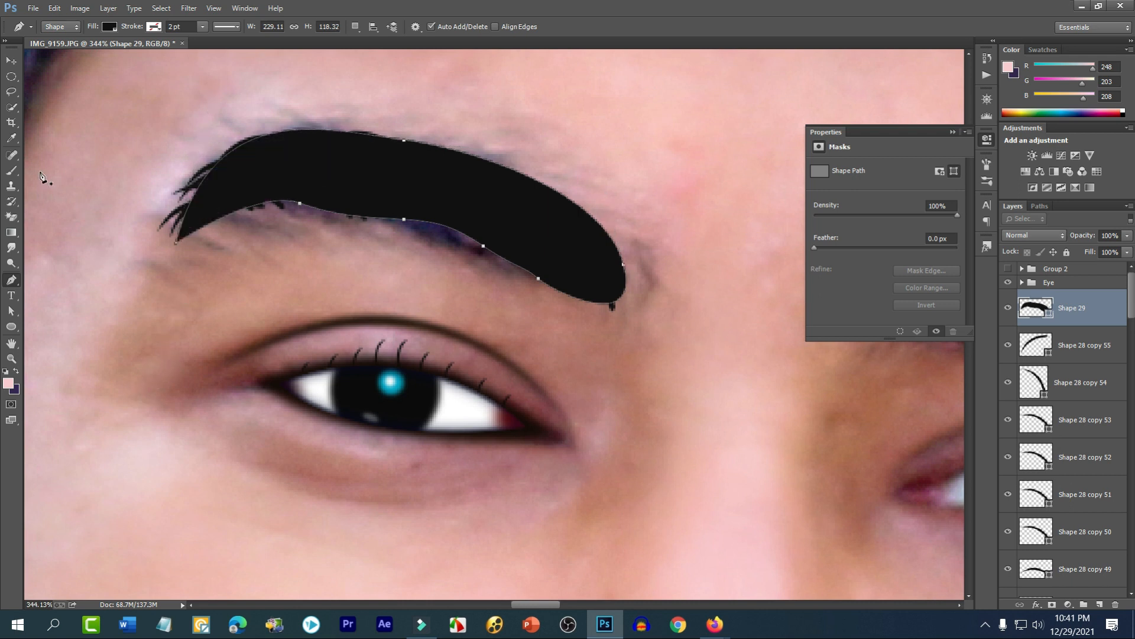
- Move the outer tip anchor of the eyebrow shape outward and down to cover the ends of the tail hairs
{"action": "left_click", "coordinate": [11, 295]}
{"action": "left_click", "coordinate": [17, 315]}
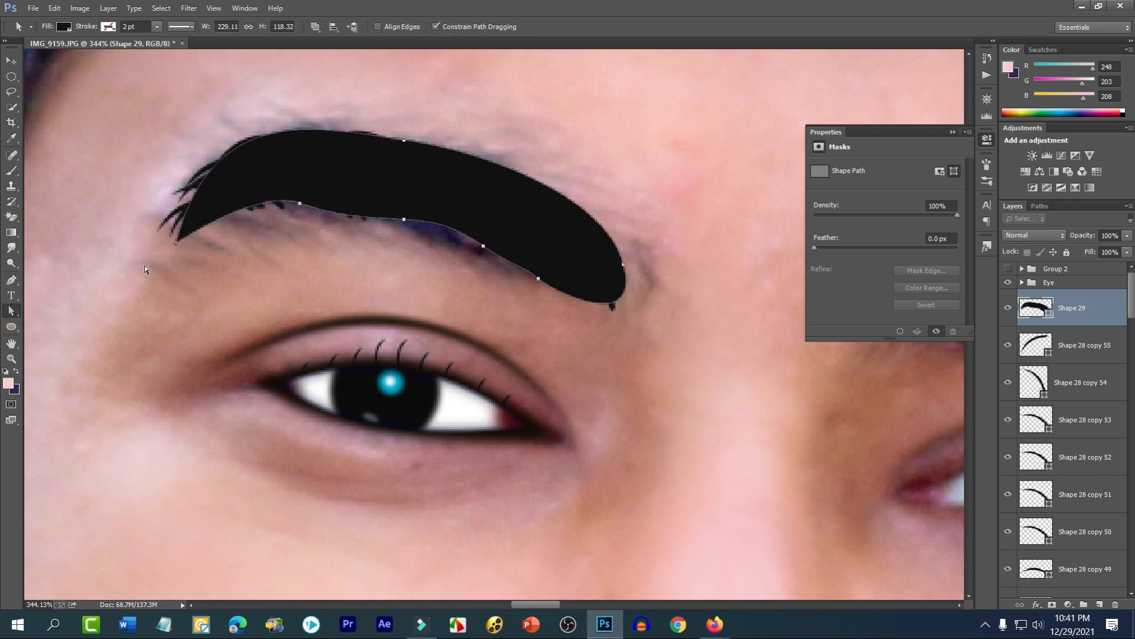
{"action": "left_click", "coordinate": [177, 242]}
{"action": "left_click", "coordinate": [177, 243]}
{"action": "left_click", "coordinate": [177, 243]}
{"action": "left_click", "coordinate": [176, 242]}
{"action": "left_click_drag", "start_coordinate": [176, 243], "coordinate": [152, 256]}
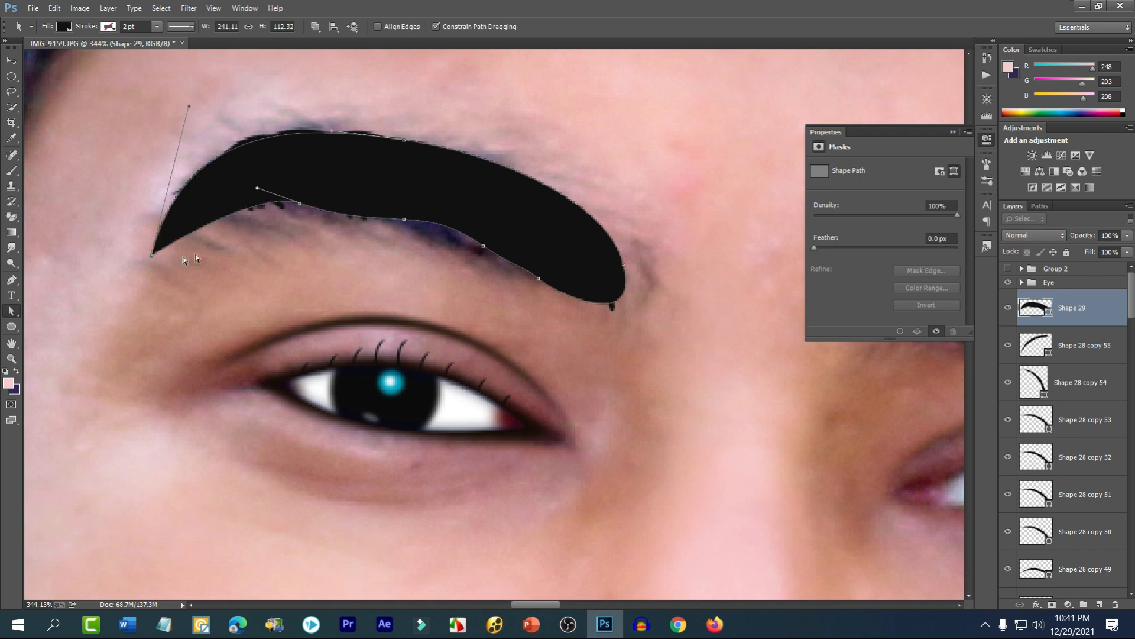
- Adjust the anchors and curve handles along the lower edge of the eyebrow shape
{"action": "left_click_drag", "start_coordinate": [299, 202], "coordinate": [292, 202]}
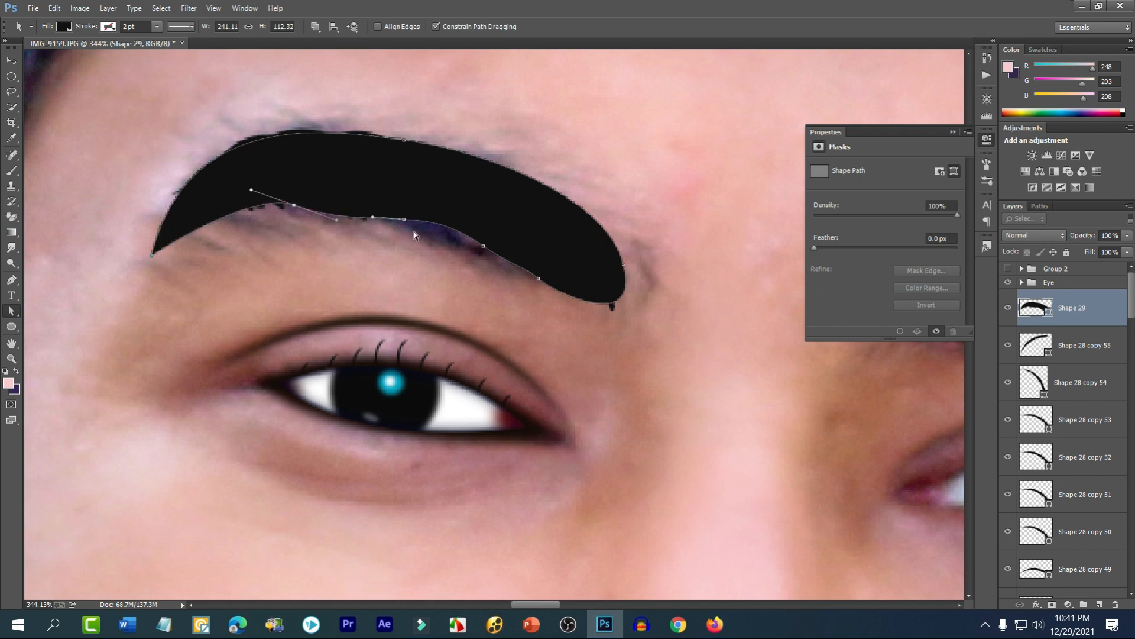
{"action": "left_click_drag", "start_coordinate": [404, 222], "coordinate": [401, 213]}
{"action": "key", "text": "ctrl+z"}
{"action": "left_click_drag", "start_coordinate": [452, 225], "coordinate": [446, 230]}
- Move the eyebrow base shape beneath all the hair layers and recolor it dark gray #242424
{"action": "left_click_drag", "start_coordinate": [1071, 310], "coordinate": [1035, 553]}
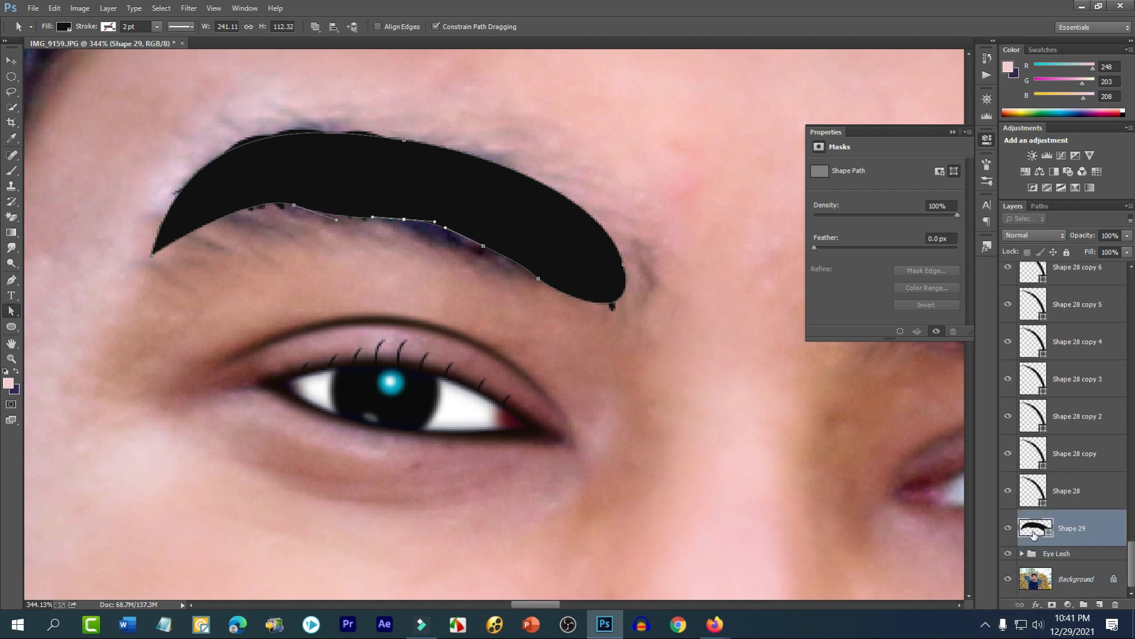
{"action": "double_click", "coordinate": [1036, 528]}
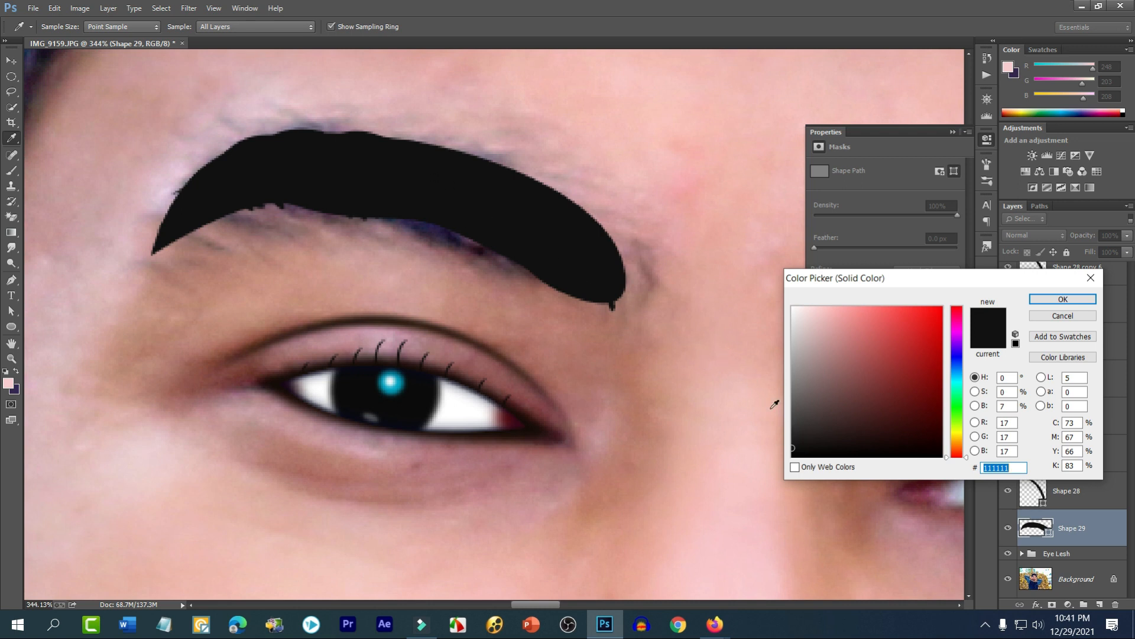
{"action": "left_click", "coordinate": [790, 438]}
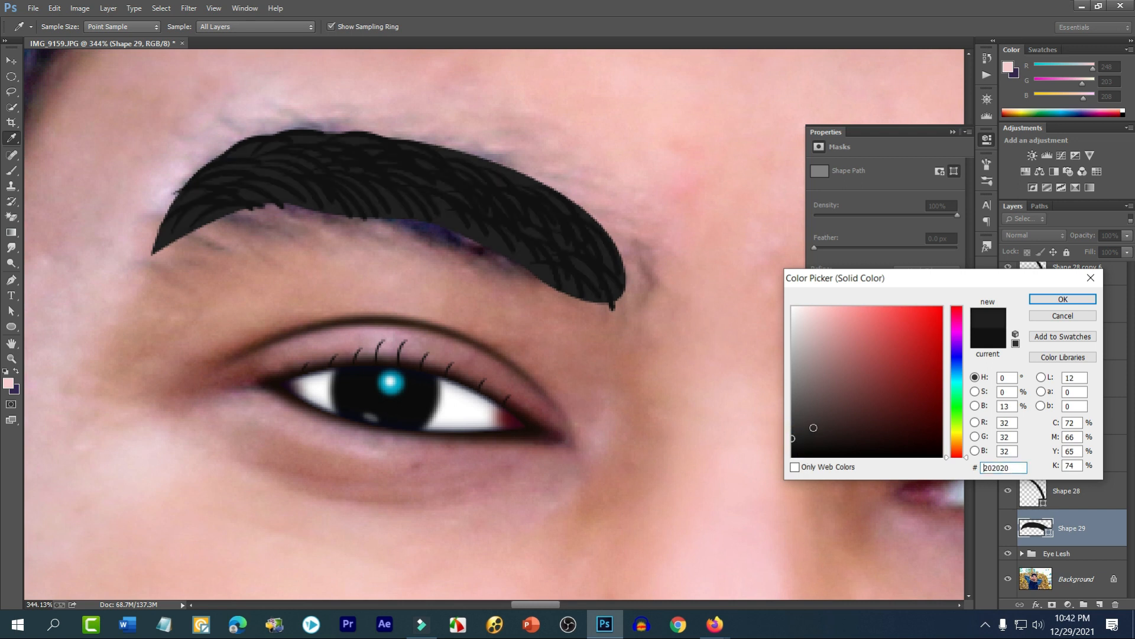
{"action": "left_click", "coordinate": [792, 431]}
{"action": "left_click_drag", "start_coordinate": [791, 431], "coordinate": [793, 436]}
{"action": "left_click", "coordinate": [1056, 300]}
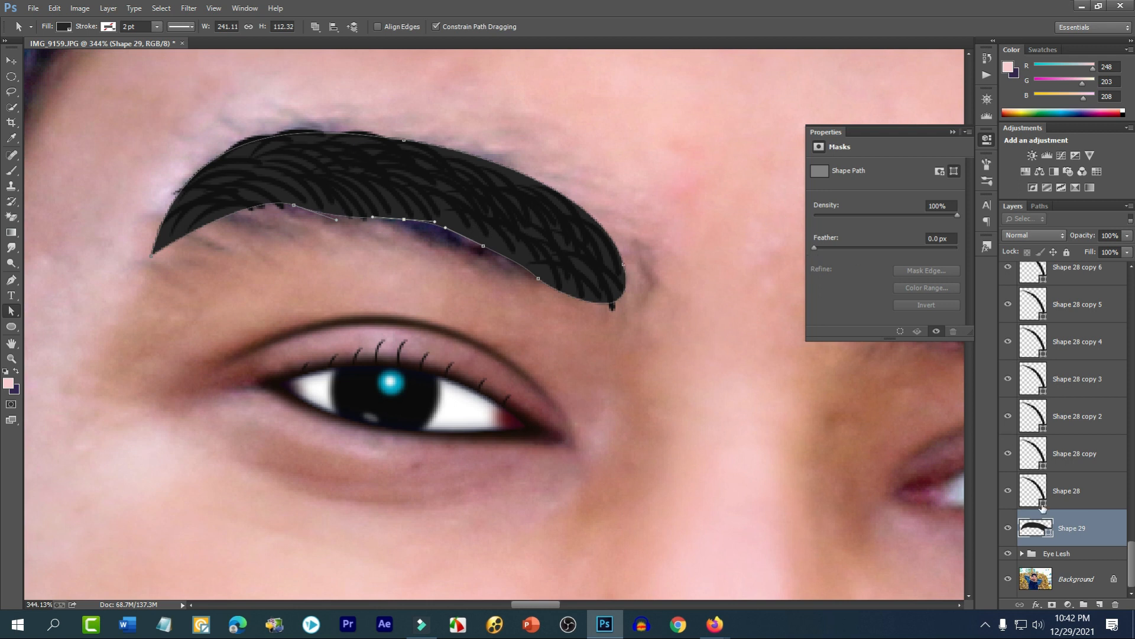
- Feather the edges of the eyebrow base shape by 1.8 px and check it against the whole face
{"action": "left_click", "coordinate": [817, 247]}
{"action": "left_click_drag", "start_coordinate": [820, 245], "coordinate": [828, 247]}
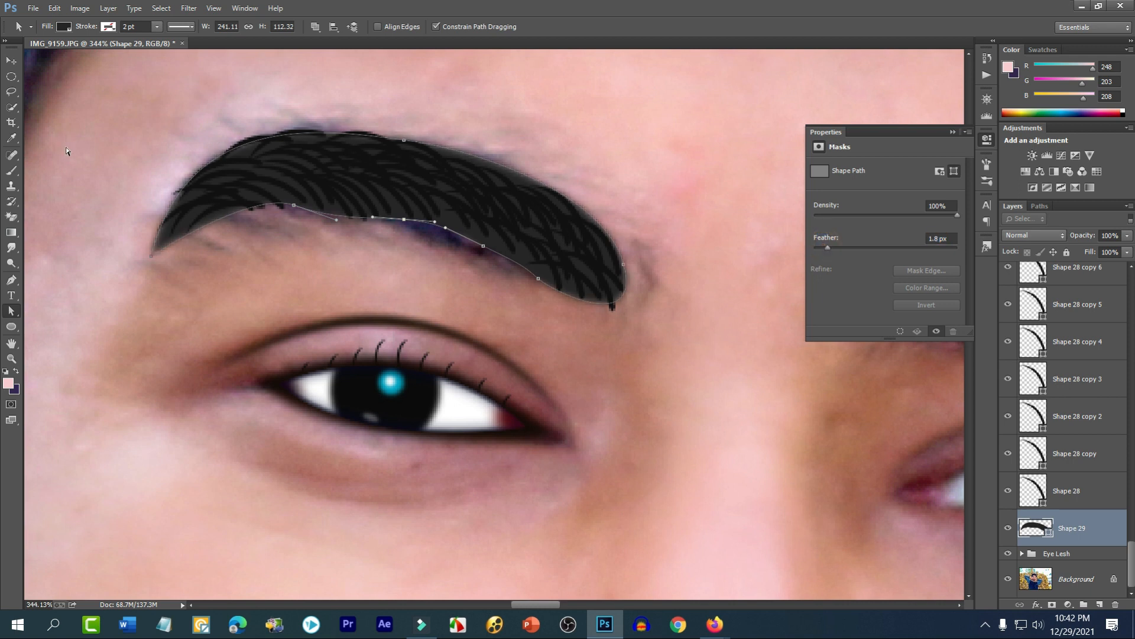
{"action": "left_click", "coordinate": [11, 61]}
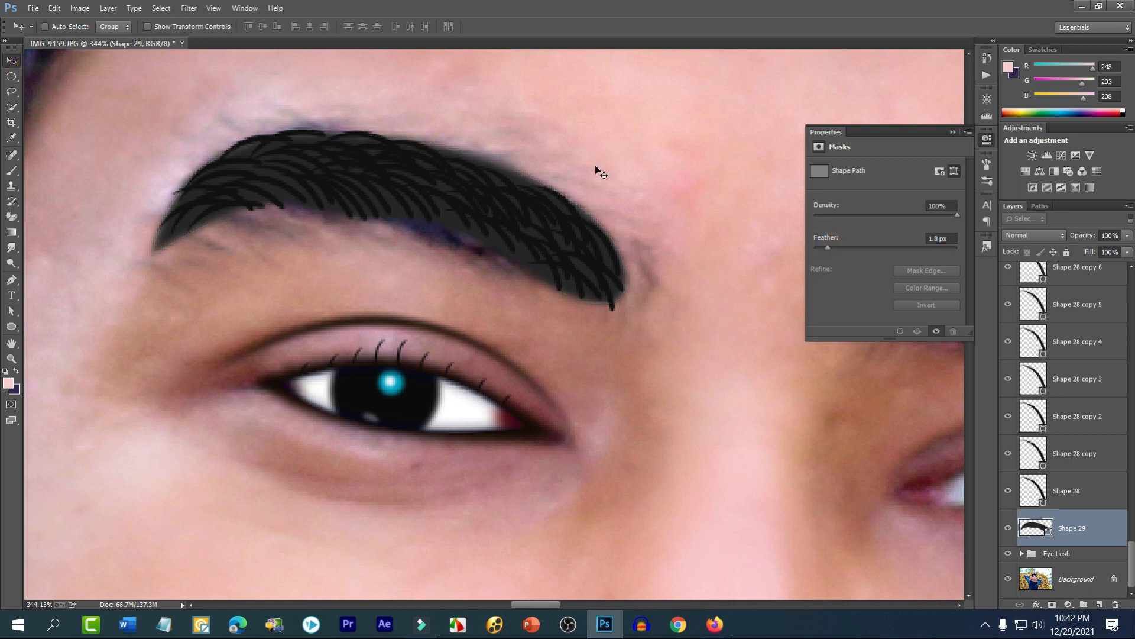
{"action": "scroll", "coordinate": [598, 183], "scroll_direction": "down", "scroll_amount": 6}
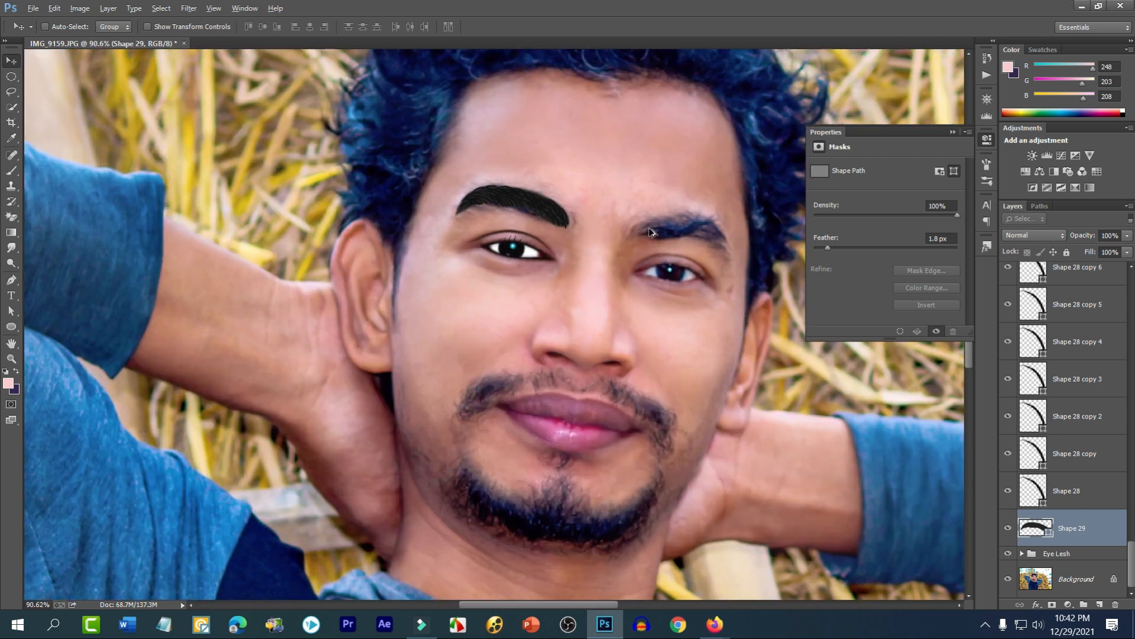
{"action": "scroll", "coordinate": [646, 223], "scroll_direction": "up", "scroll_amount": 5}
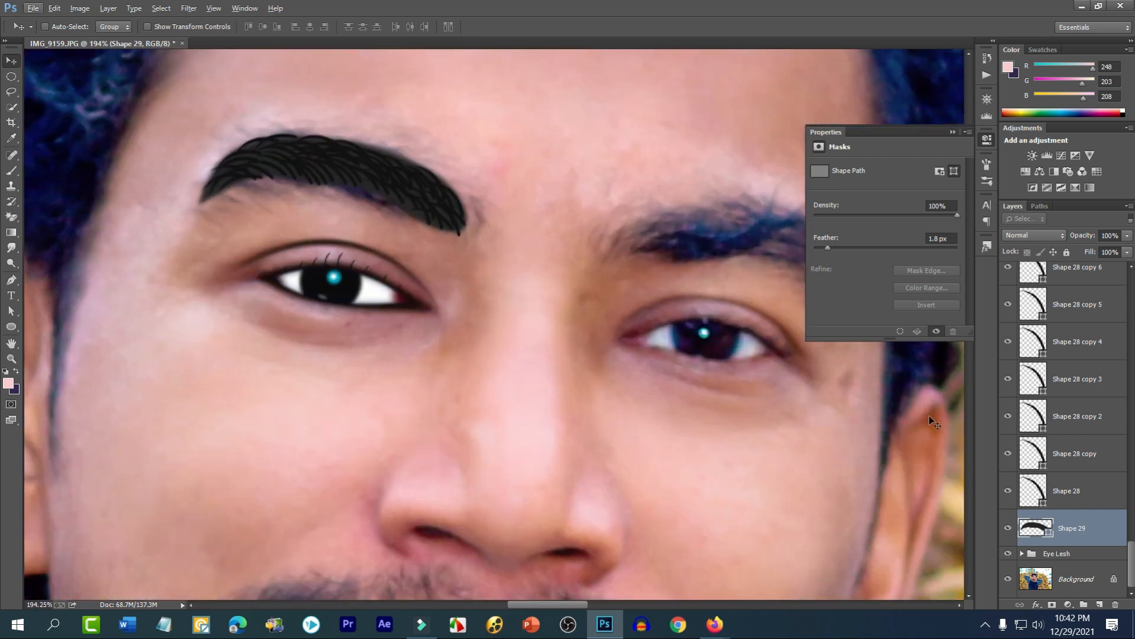
- Darken the eyebrow base shape's color slightly to #222222 and view it against the whole face
{"action": "double_click", "coordinate": [1048, 532]}
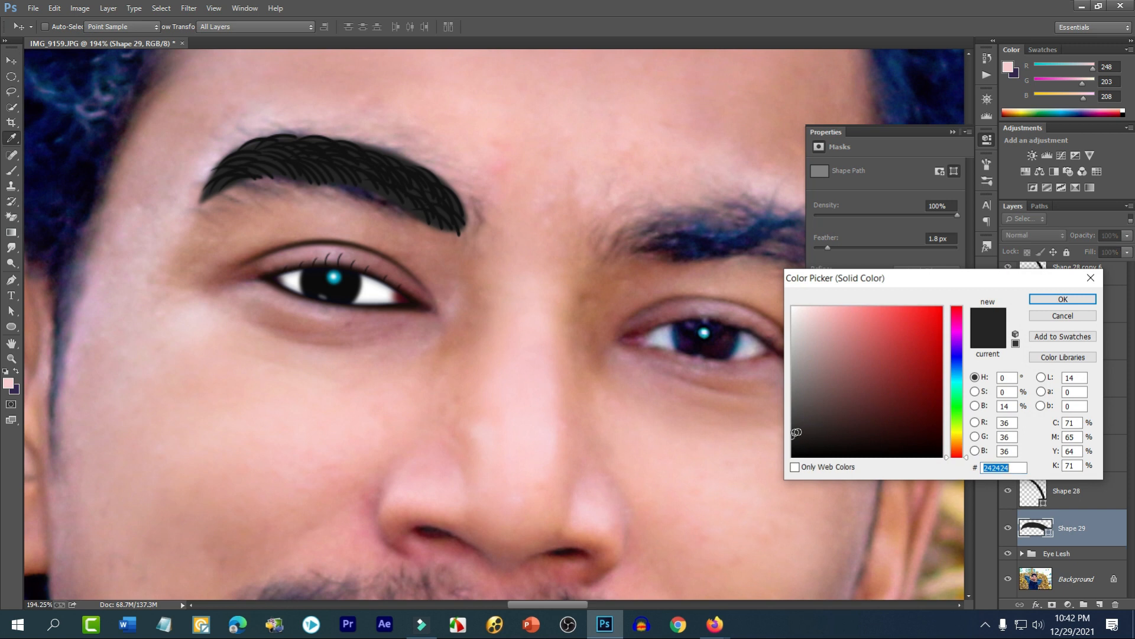
{"action": "left_click_drag", "start_coordinate": [793, 438], "coordinate": [790, 438]}
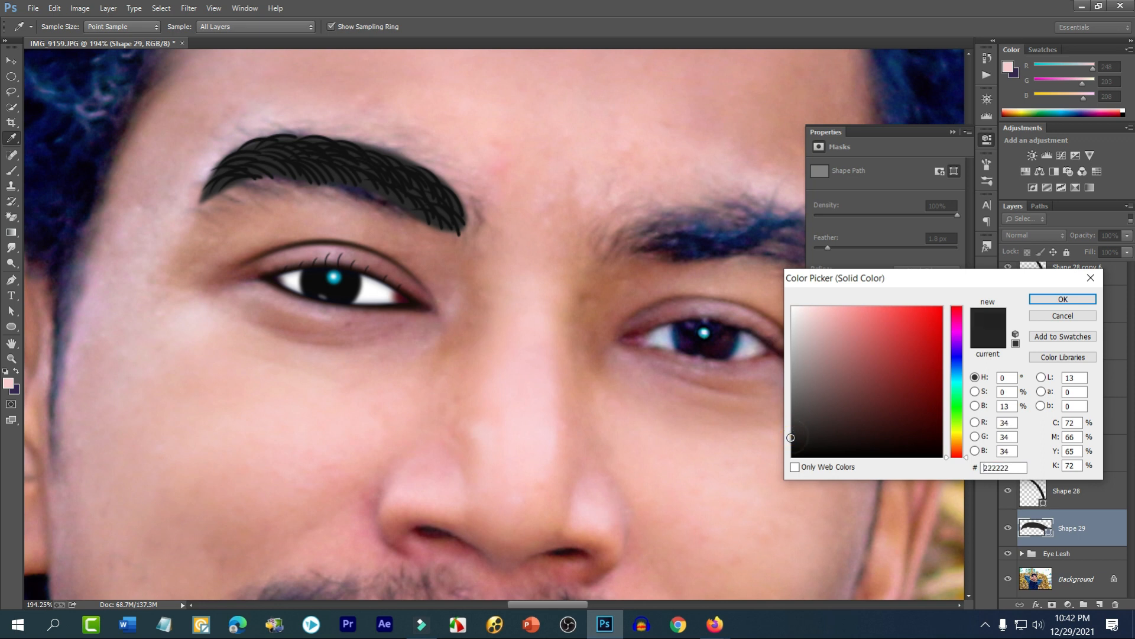
{"action": "left_click", "coordinate": [1062, 299]}
{"action": "scroll", "coordinate": [417, 290], "scroll_direction": "down", "scroll_amount": 5}
{"action": "scroll", "coordinate": [403, 304], "scroll_direction": "up", "scroll_amount": 3}
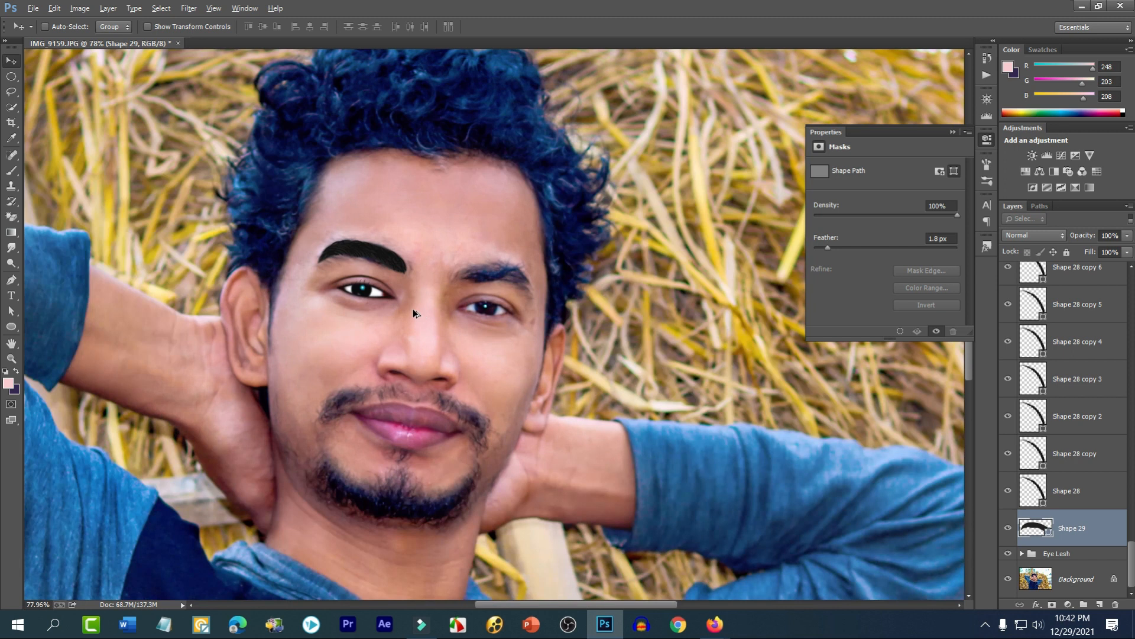
- Group the eyebrow base shape with all its hair layers, and toggle the group's visibility to check its contents
{"action": "scroll", "coordinate": [572, 233], "scroll_direction": "down", "scroll_amount": 3}
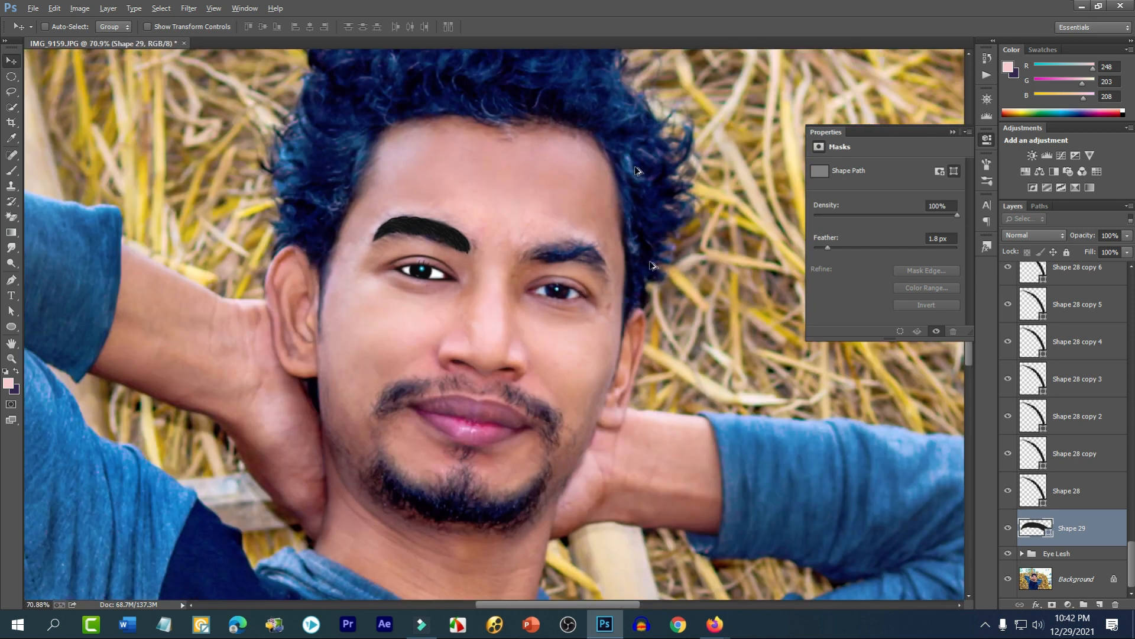
{"action": "scroll", "coordinate": [584, 181], "scroll_direction": "up", "scroll_amount": 3}
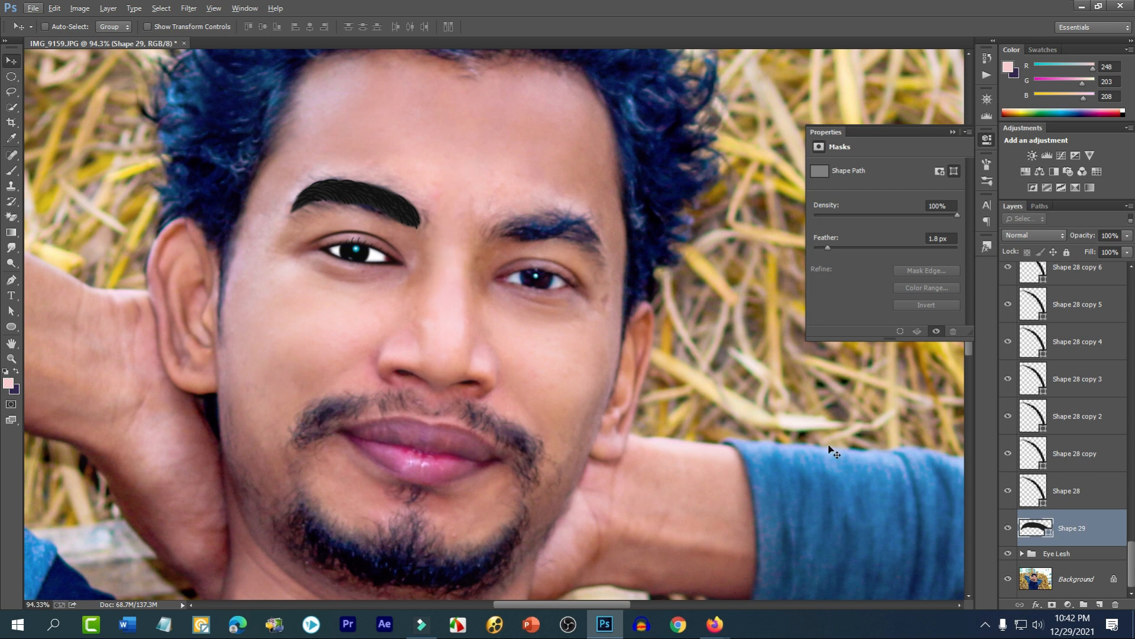
{"action": "scroll", "coordinate": [1040, 447], "scroll_direction": "up", "scroll_amount": 6}
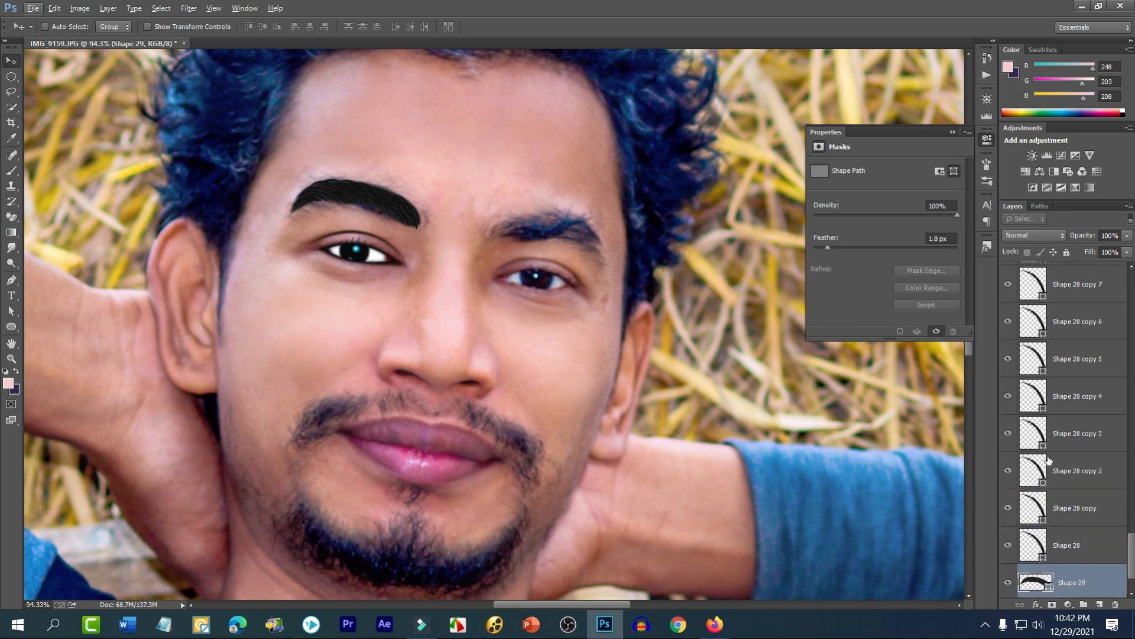
{"action": "left_click_drag", "start_coordinate": [1131, 523], "coordinate": [1131, 278]}
{"action": "left_click", "coordinate": [1068, 313], "text": "shift"}
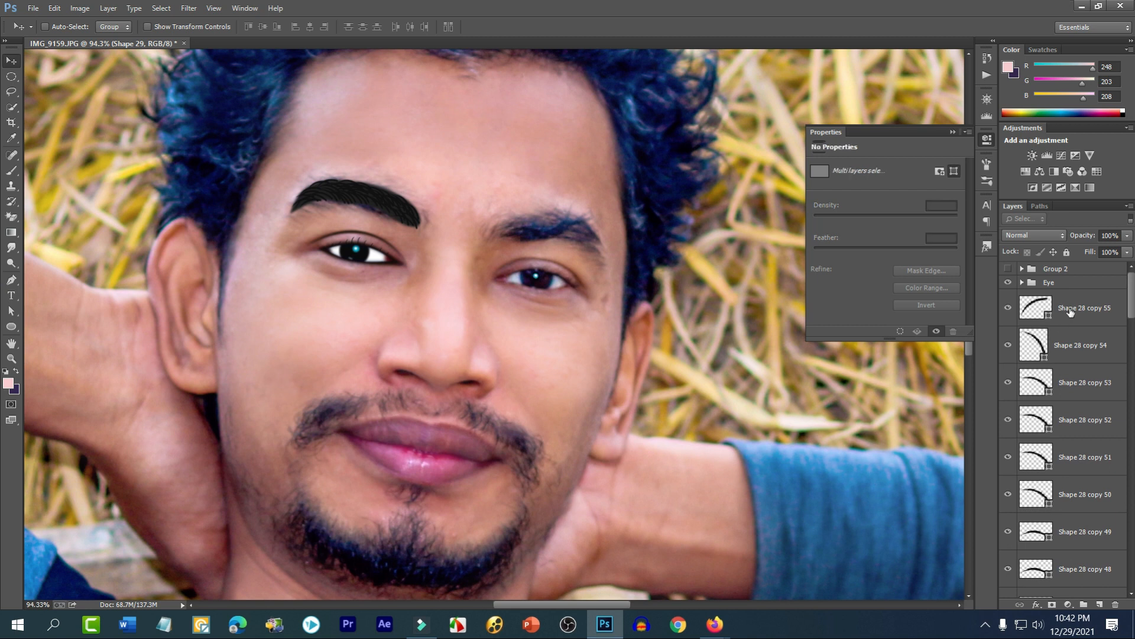
{"action": "scroll", "coordinate": [1072, 414], "scroll_direction": "down", "scroll_amount": 5}
{"action": "scroll", "coordinate": [1074, 514], "scroll_direction": "down", "scroll_amount": 2}
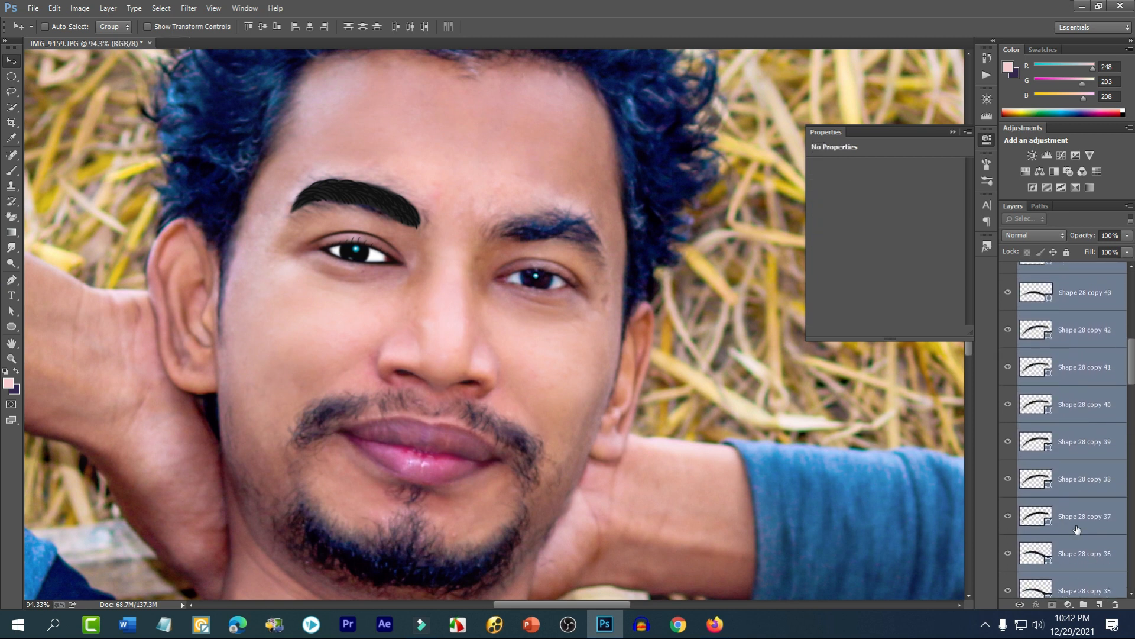
{"action": "key", "text": "ctrl+g"}
{"action": "left_click", "coordinate": [1008, 297]}
{"action": "left_click", "coordinate": [1008, 298]}
- Try to duplicate the eyebrow group, flip the copy horizontally and place it over the man's other eyebrow
{"action": "left_click_drag", "start_coordinate": [377, 215], "coordinate": [513, 243]}
{"action": "key", "text": "ctrl+t"}
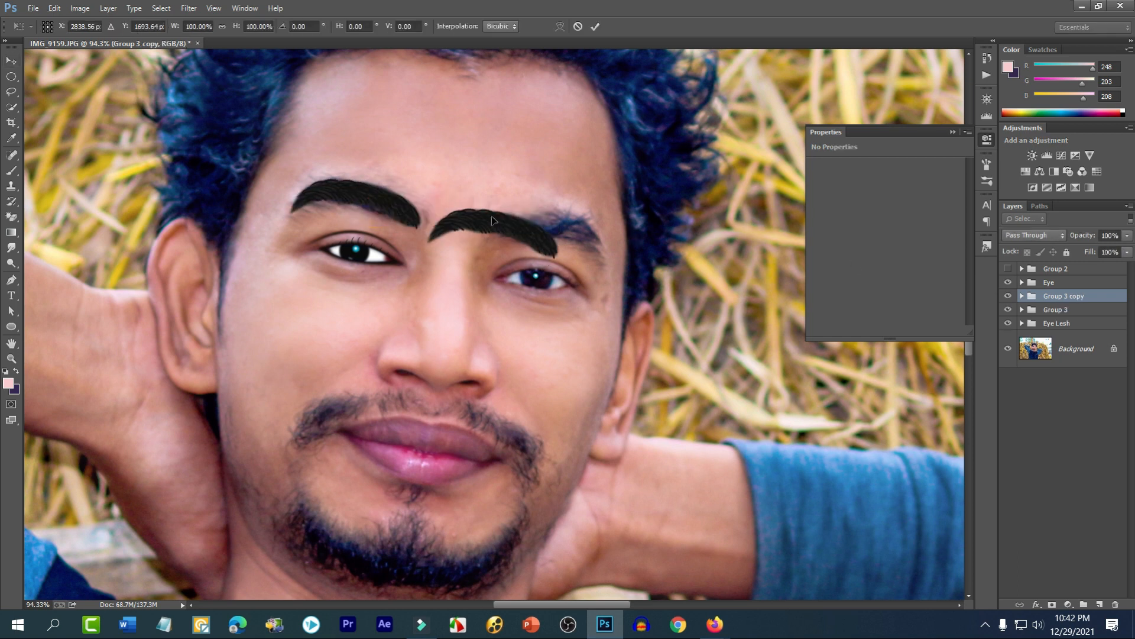
{"action": "right_click", "coordinate": [496, 218]}
{"action": "left_click", "coordinate": [532, 408]}
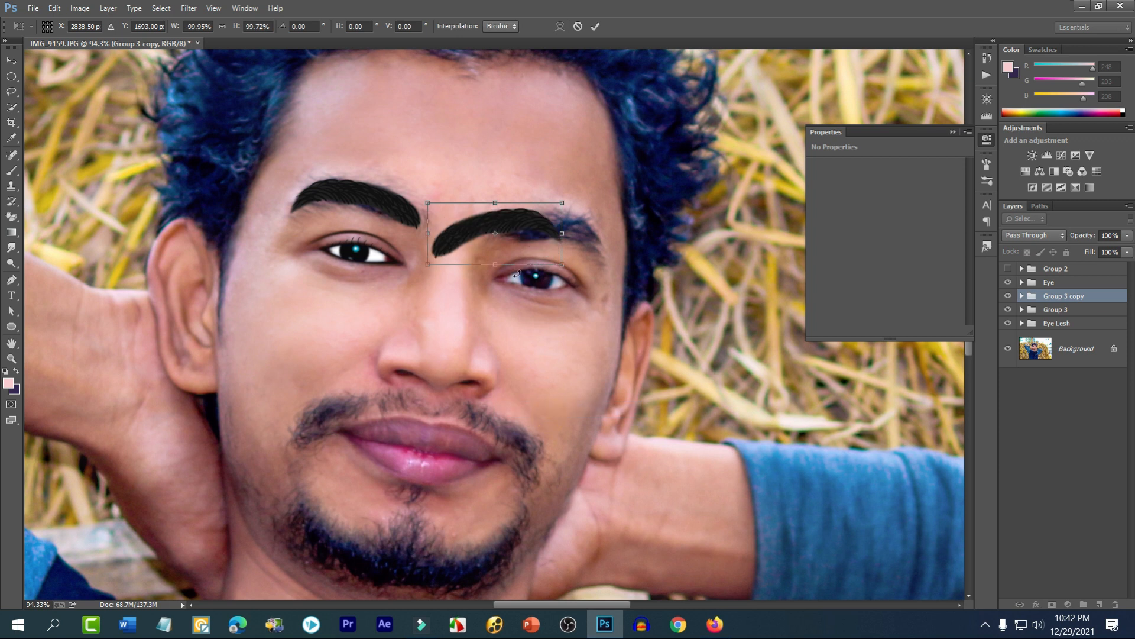
{"action": "left_click_drag", "start_coordinate": [528, 236], "coordinate": [642, 250]}
{"action": "key", "text": "Return"}
- Undo the mirrored eyebrow copy and the grouping of the eyebrow layers
{"action": "key", "text": "ctrl+alt+z"}
{"action": "key", "text": "ctrl+alt+z"}
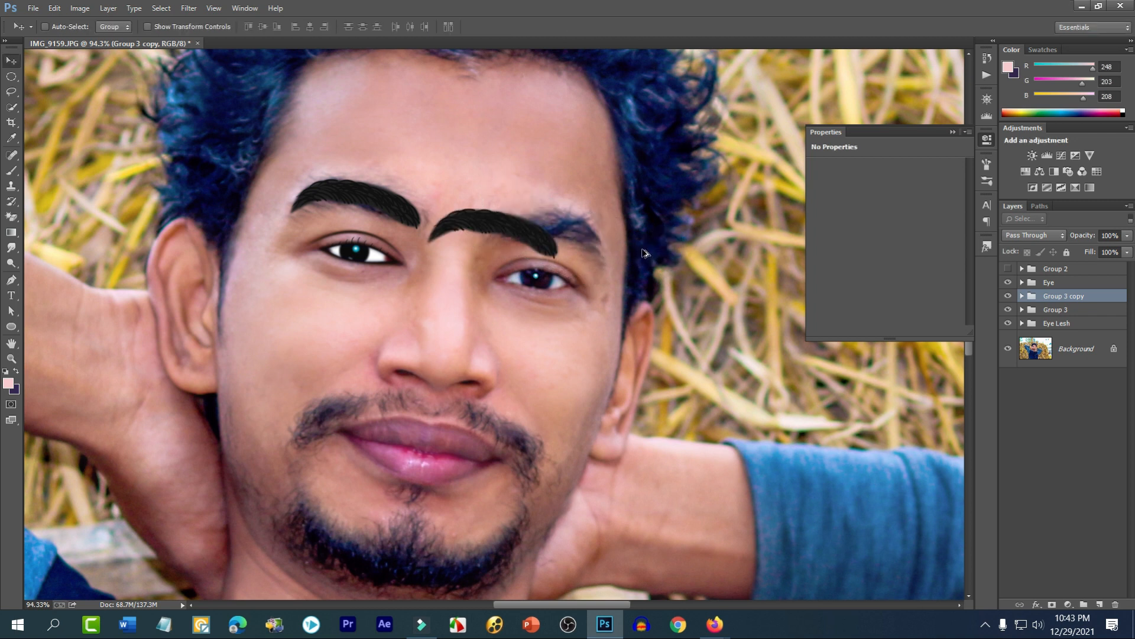
{"action": "key", "text": "ctrl+alt+z"}
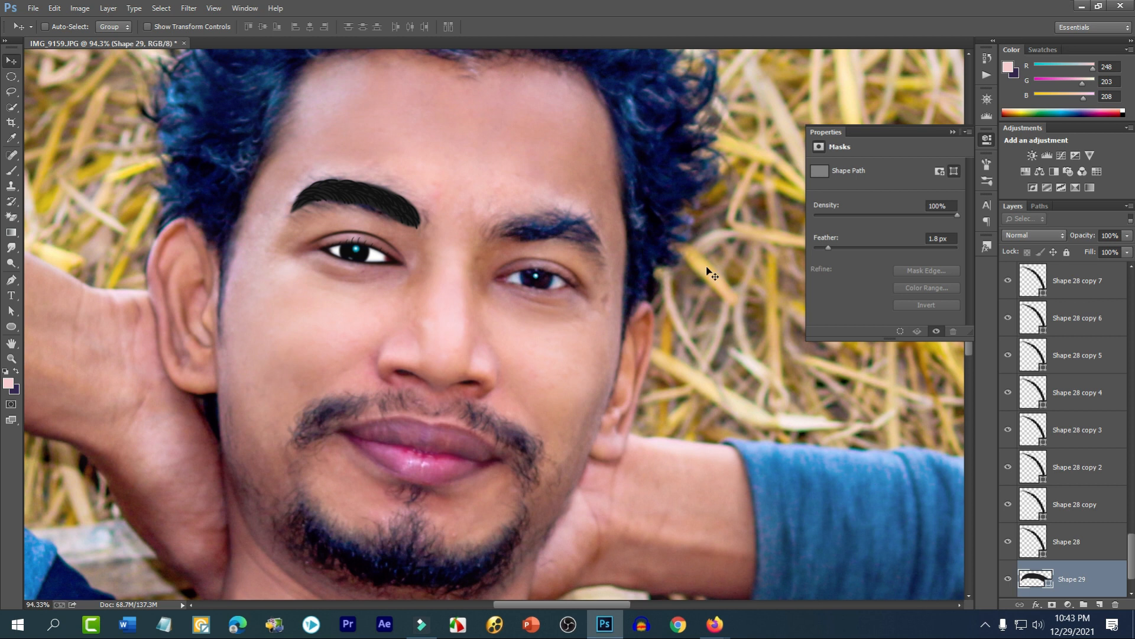
- Select every eyebrow layer from Shape 29 up to Shape 28 copy 55 and put them in one group
{"action": "scroll", "coordinate": [1115, 550], "scroll_direction": "down", "scroll_amount": 2}
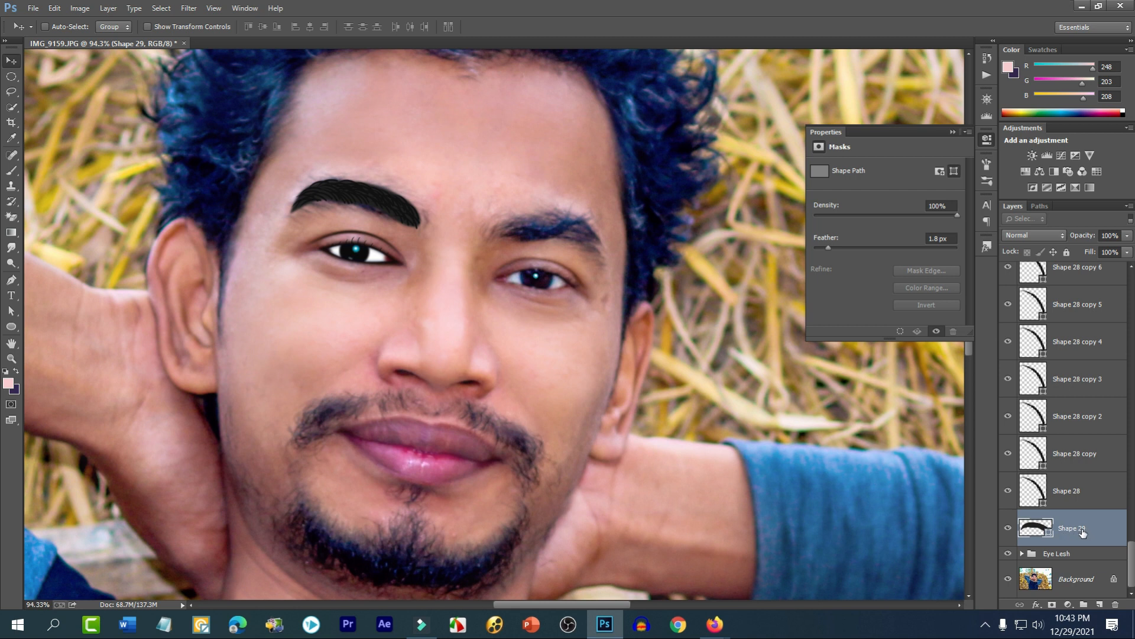
{"action": "scroll", "coordinate": [1100, 437], "scroll_direction": "up", "scroll_amount": 15}
{"action": "scroll", "coordinate": [1119, 346], "scroll_direction": "up", "scroll_amount": 16}
{"action": "scroll", "coordinate": [1109, 331], "scroll_direction": "up", "scroll_amount": 16}
{"action": "scroll", "coordinate": [1111, 322], "scroll_direction": "up", "scroll_amount": 6}
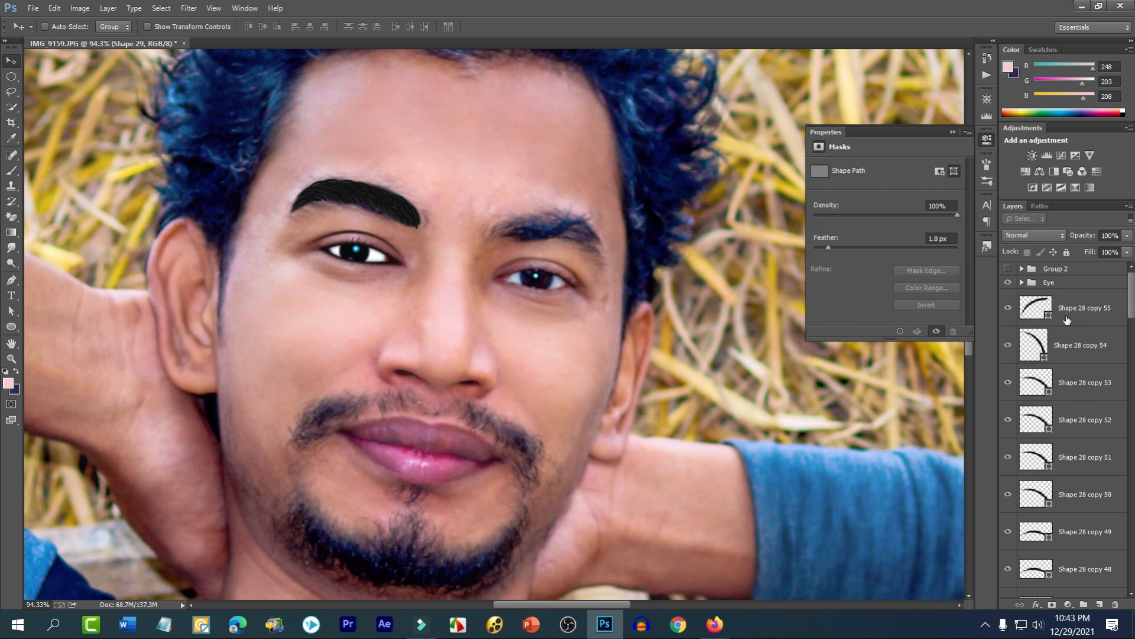
{"action": "left_click", "coordinate": [1083, 313], "text": "shift"}
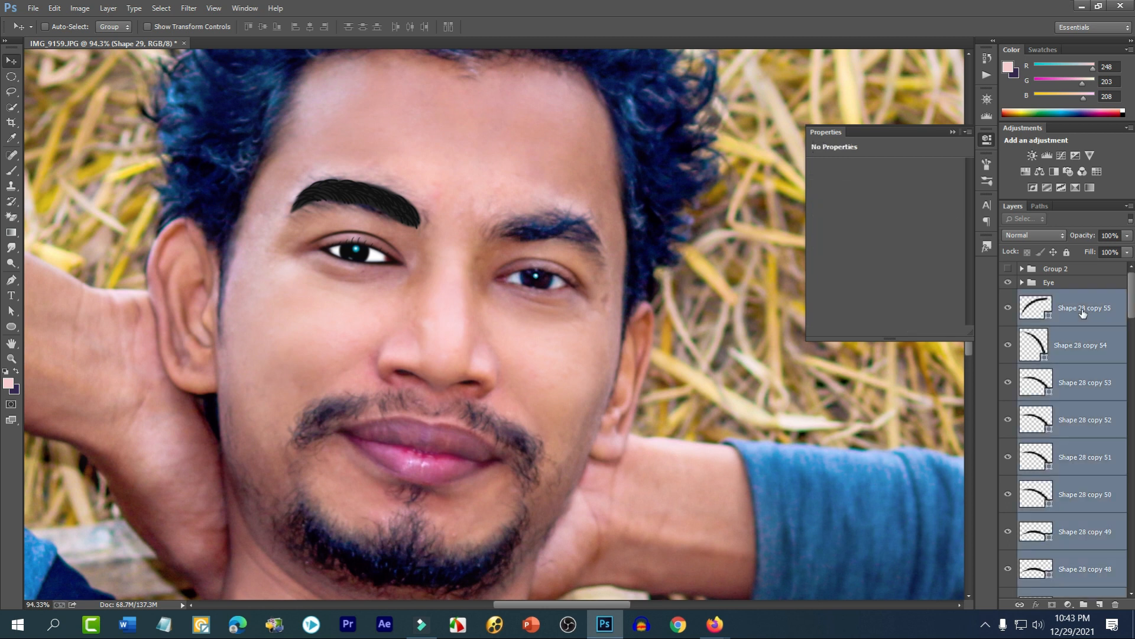
{"action": "scroll", "coordinate": [1082, 414], "scroll_direction": "down", "scroll_amount": 5}
{"action": "scroll", "coordinate": [1082, 492], "scroll_direction": "down", "scroll_amount": 17}
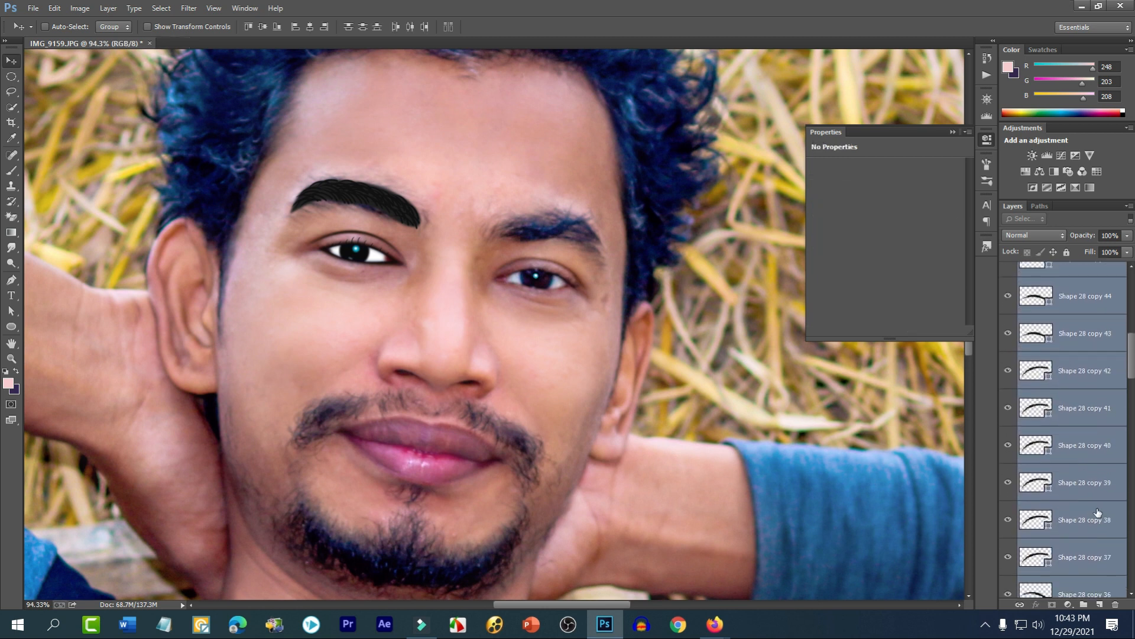
{"action": "scroll", "coordinate": [1104, 553], "scroll_direction": "down", "scroll_amount": 17}
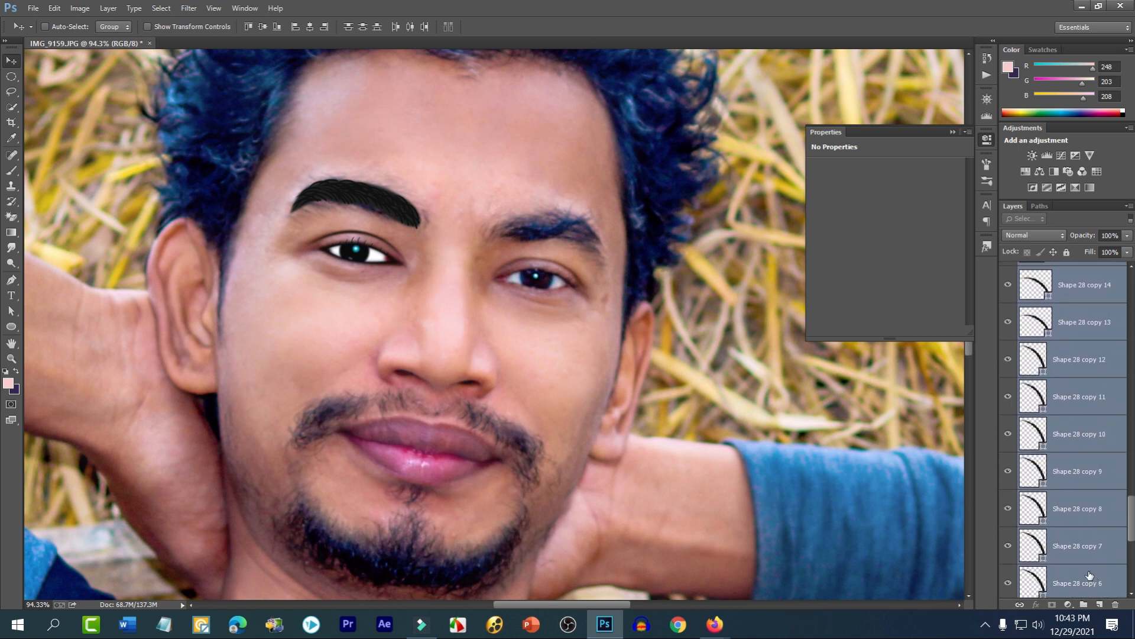
{"action": "key", "text": "ctrl+g"}
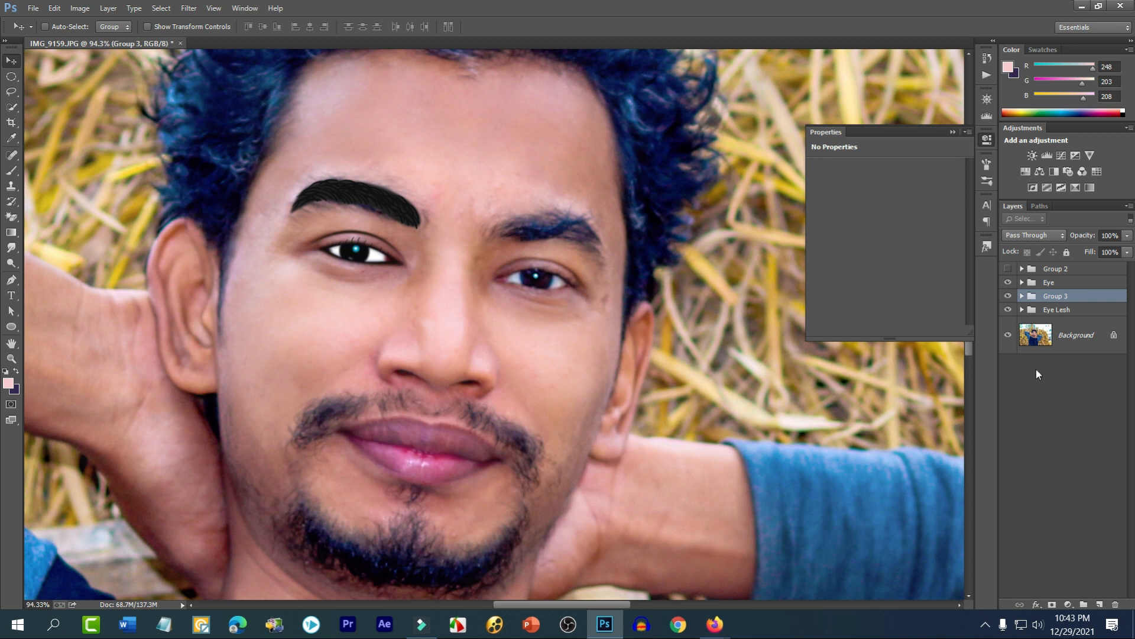
- Examine the finished eye and eyebrow against the lips, beard, ears and jawline of the portrait at several magnifications
{"action": "scroll", "coordinate": [520, 320], "scroll_direction": "down", "scroll_amount": 11}
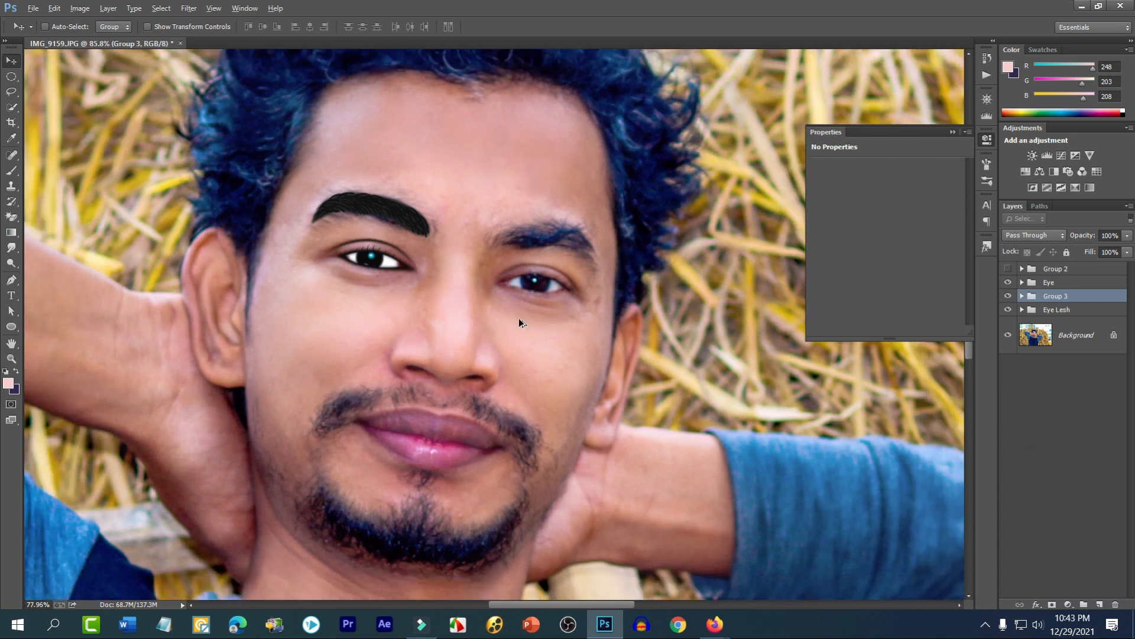
{"action": "scroll", "coordinate": [499, 386], "scroll_direction": "up", "scroll_amount": 11}
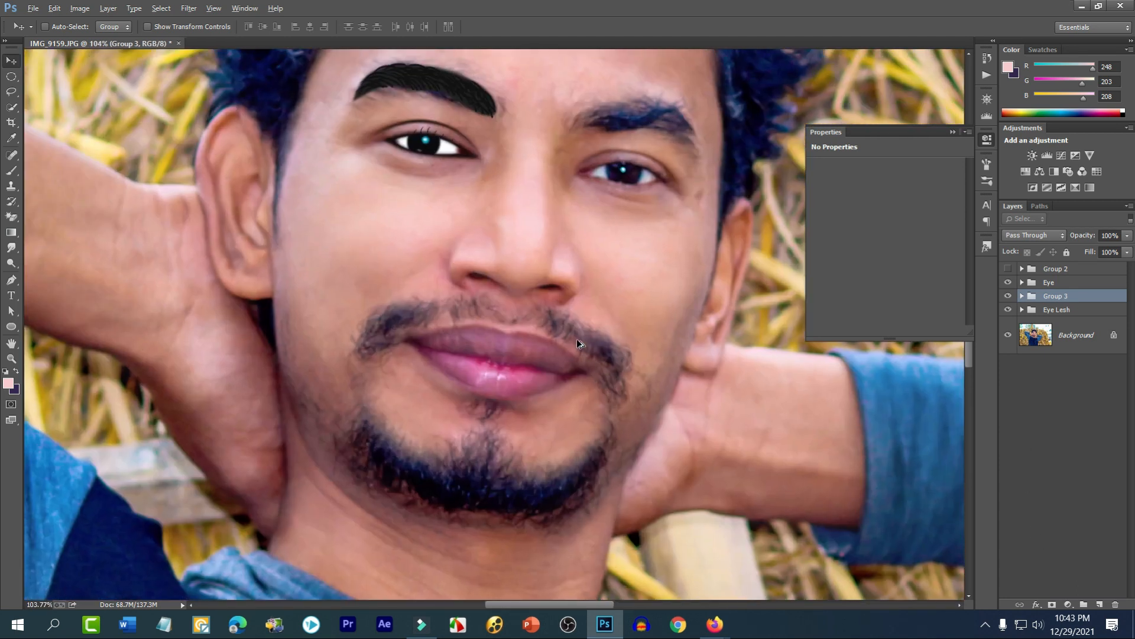
{"action": "scroll", "coordinate": [514, 298], "scroll_direction": "down", "scroll_amount": 4}
{"action": "scroll", "coordinate": [541, 274], "scroll_direction": "up", "scroll_amount": 9}
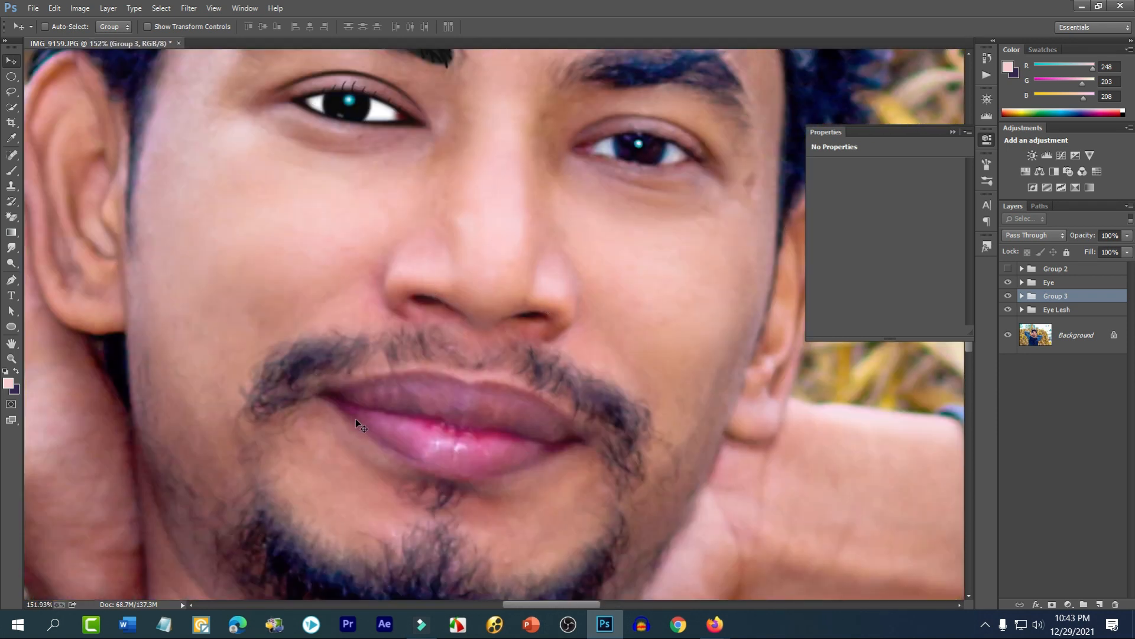
{"action": "scroll", "coordinate": [500, 267], "scroll_direction": "down", "scroll_amount": 10}
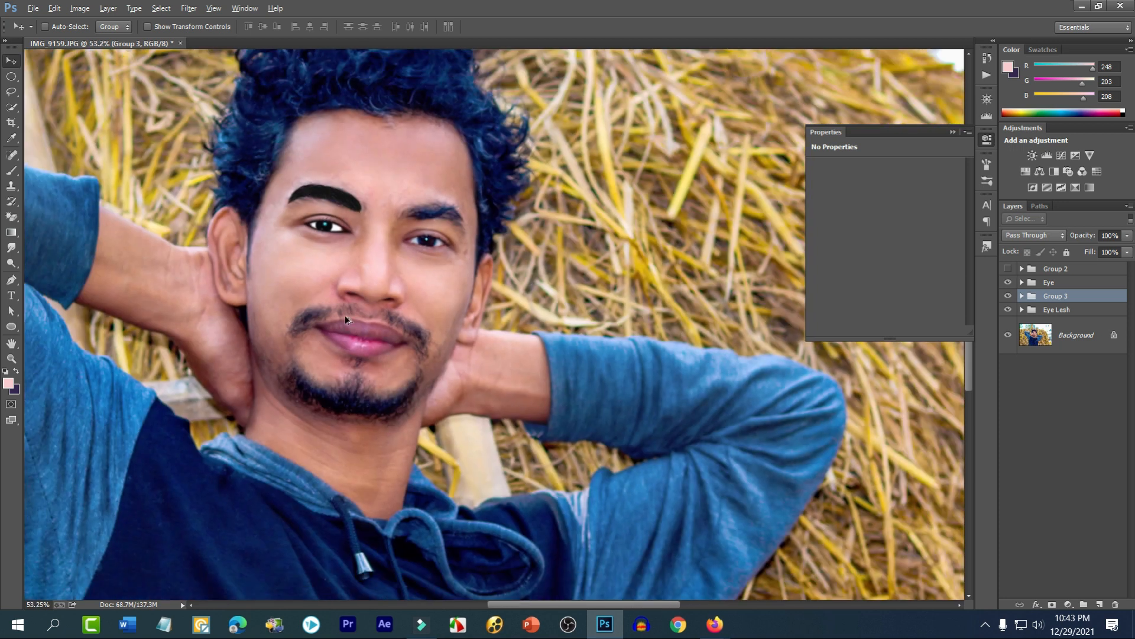
{"action": "scroll", "coordinate": [289, 302], "scroll_direction": "up", "scroll_amount": 6}
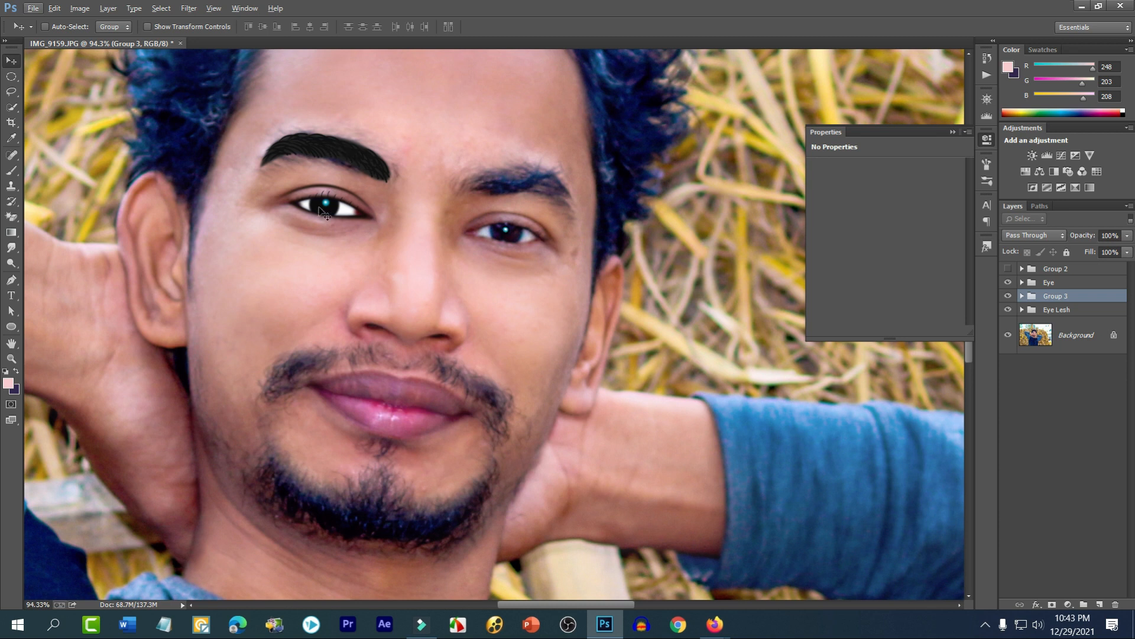
{"action": "scroll", "coordinate": [340, 231], "scroll_direction": "down", "scroll_amount": 5}
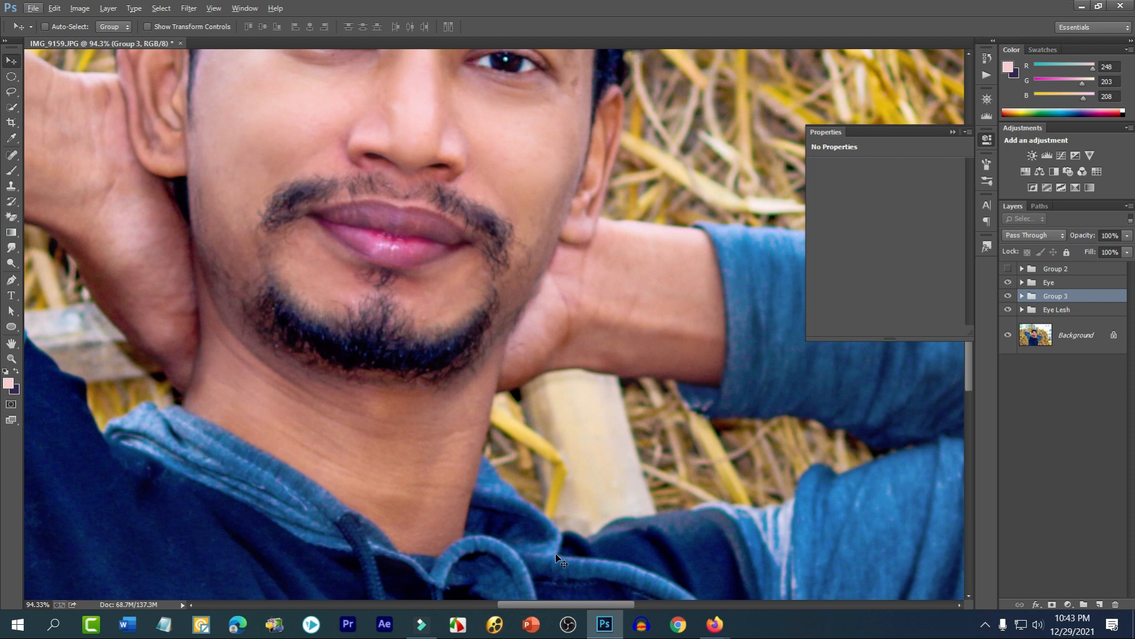
{"action": "scroll", "coordinate": [553, 532], "scroll_direction": "up", "scroll_amount": 3}
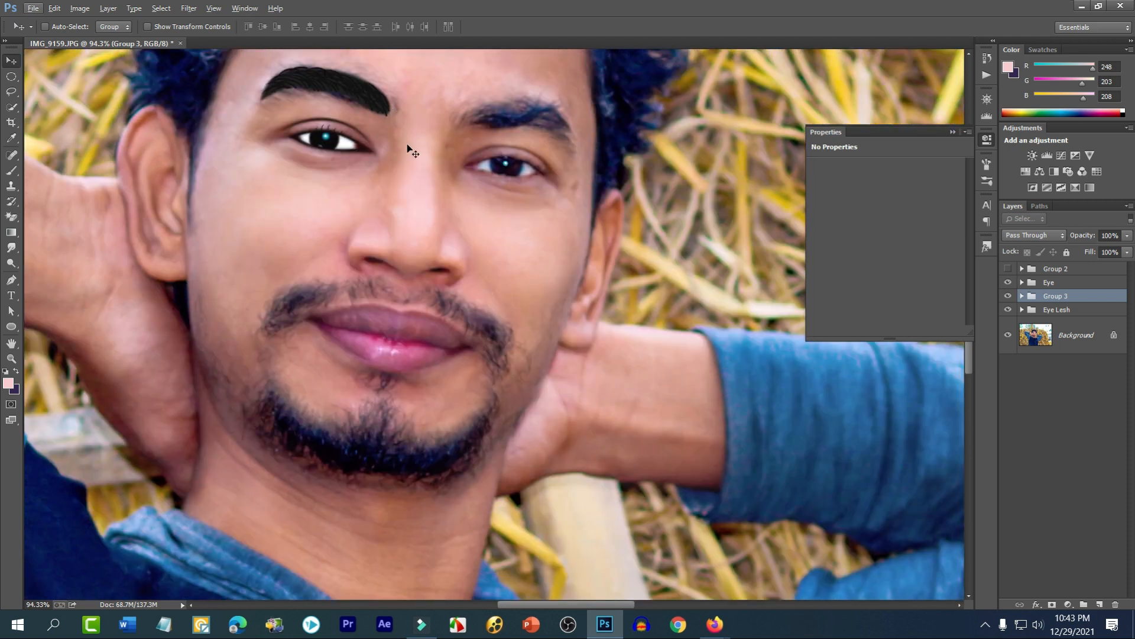
{"action": "scroll", "coordinate": [412, 152], "scroll_direction": "up", "scroll_amount": 2}
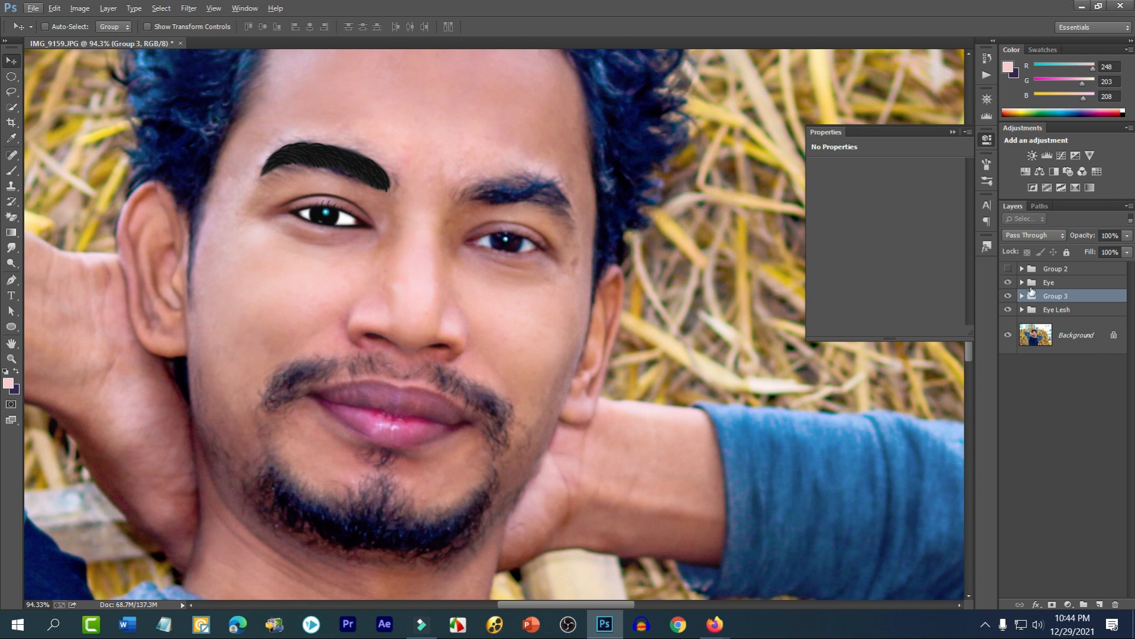
{"action": "scroll", "coordinate": [345, 273], "scroll_direction": "up", "scroll_amount": 2}
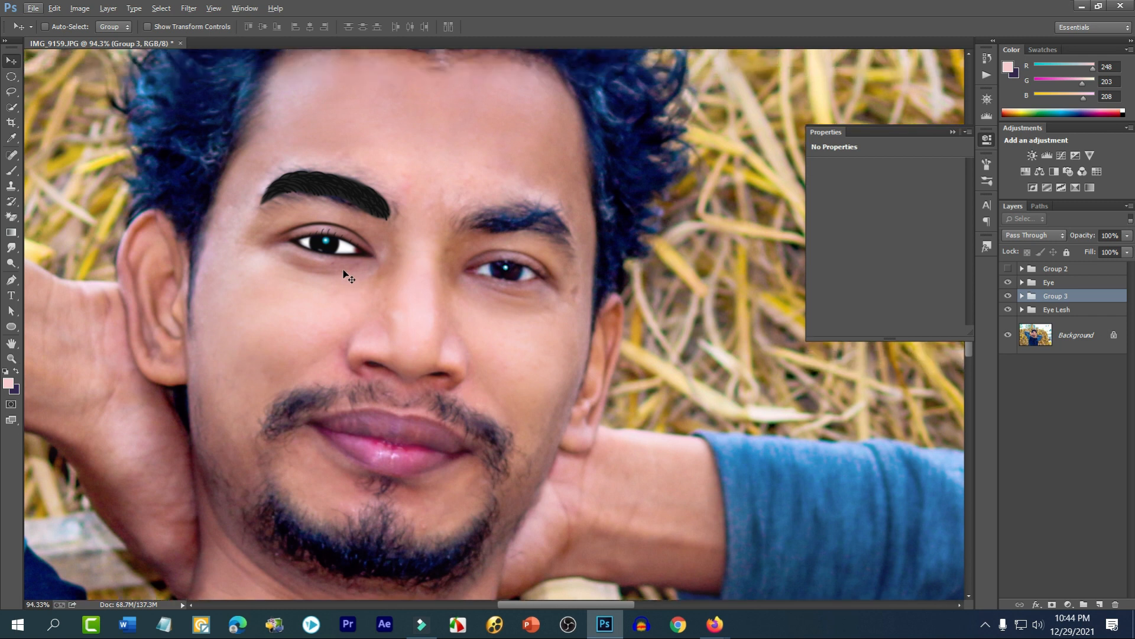
{"action": "scroll", "coordinate": [376, 404], "scroll_direction": "down", "scroll_amount": 1}
{"action": "scroll", "coordinate": [377, 404], "scroll_direction": "down", "scroll_amount": 1}
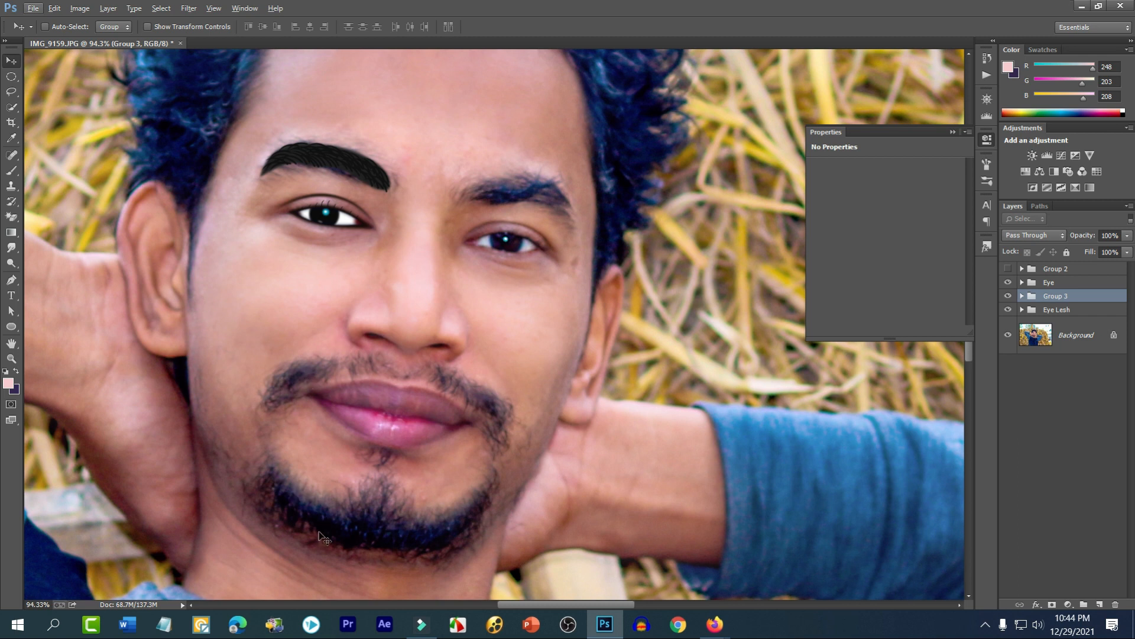
{"action": "scroll", "coordinate": [319, 526], "scroll_direction": "up", "scroll_amount": 1}
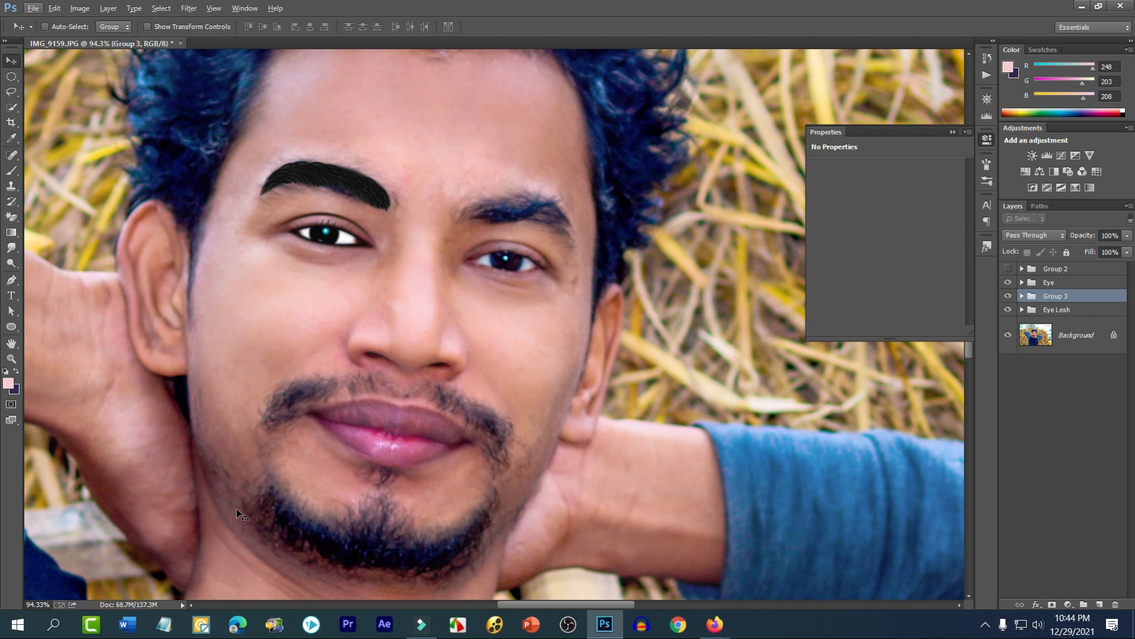
{"action": "scroll", "coordinate": [236, 509], "scroll_direction": "down", "scroll_amount": 11}
{"action": "scroll", "coordinate": [256, 523], "scroll_direction": "up", "scroll_amount": 6}
{"action": "scroll", "coordinate": [259, 526], "scroll_direction": "up", "scroll_amount": 3}
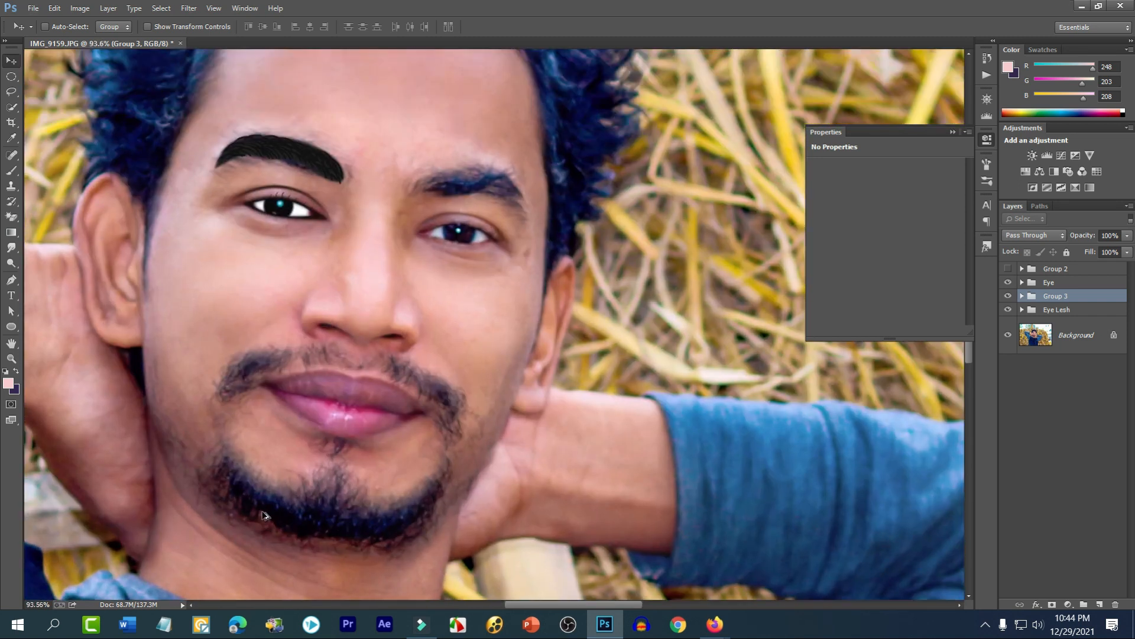
- Start a Pen tool shape at the temple beside the vector eyebrow and trace the cheek, chin and jaw to the opposite earlobe
{"action": "left_click", "coordinate": [11, 281]}
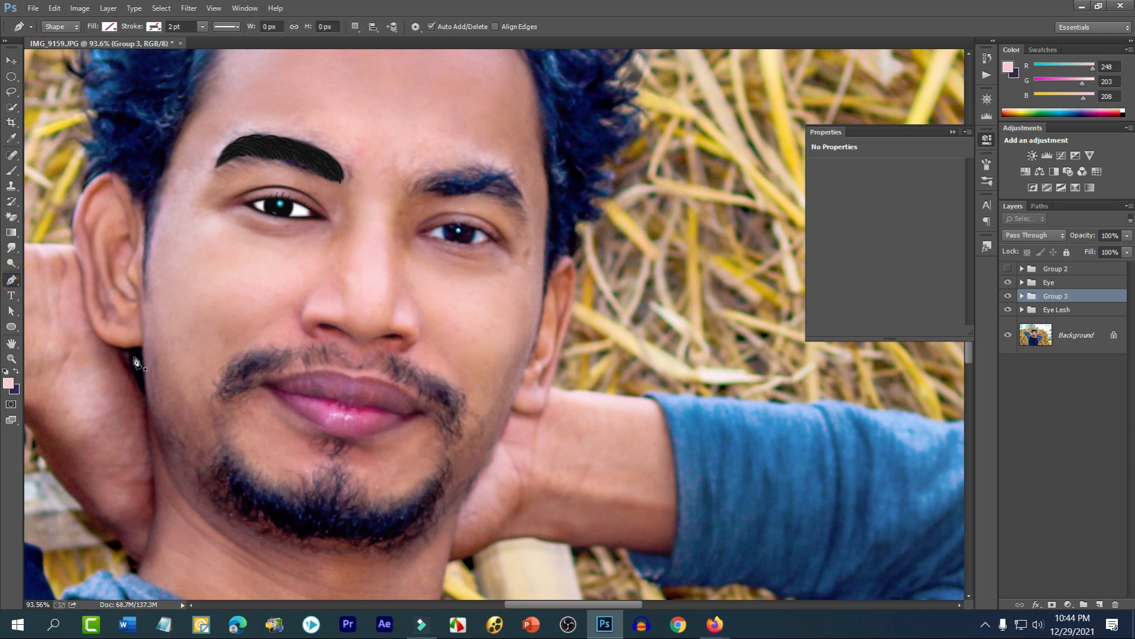
{"action": "left_click", "coordinate": [164, 171]}
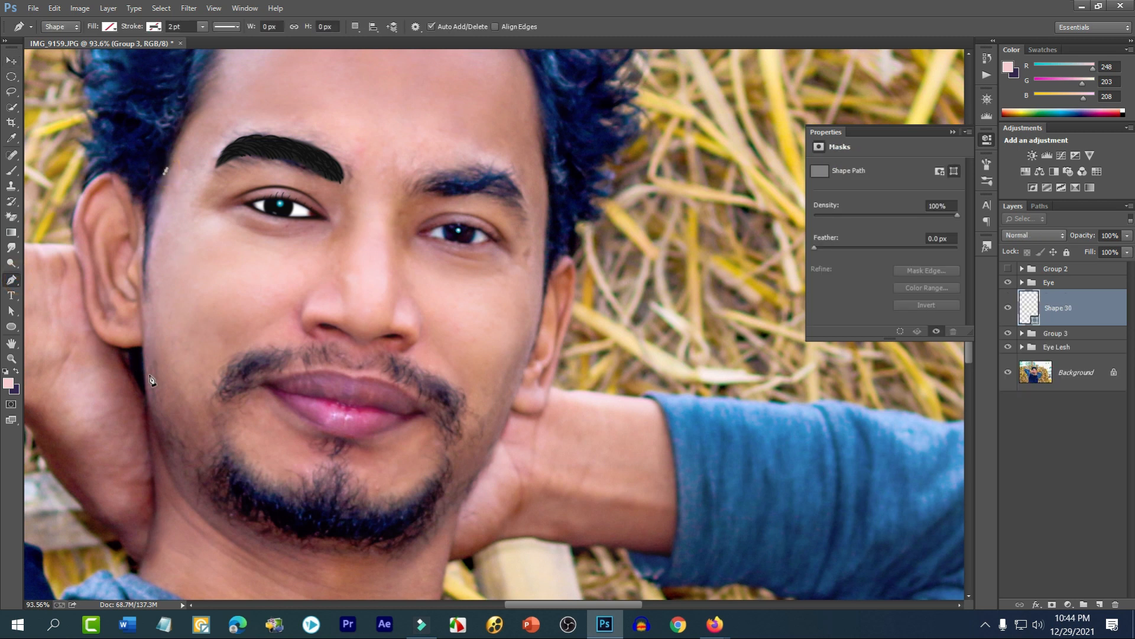
{"action": "left_click_drag", "start_coordinate": [148, 406], "coordinate": [161, 497]}
{"action": "left_click_drag", "start_coordinate": [438, 527], "coordinate": [577, 390]}
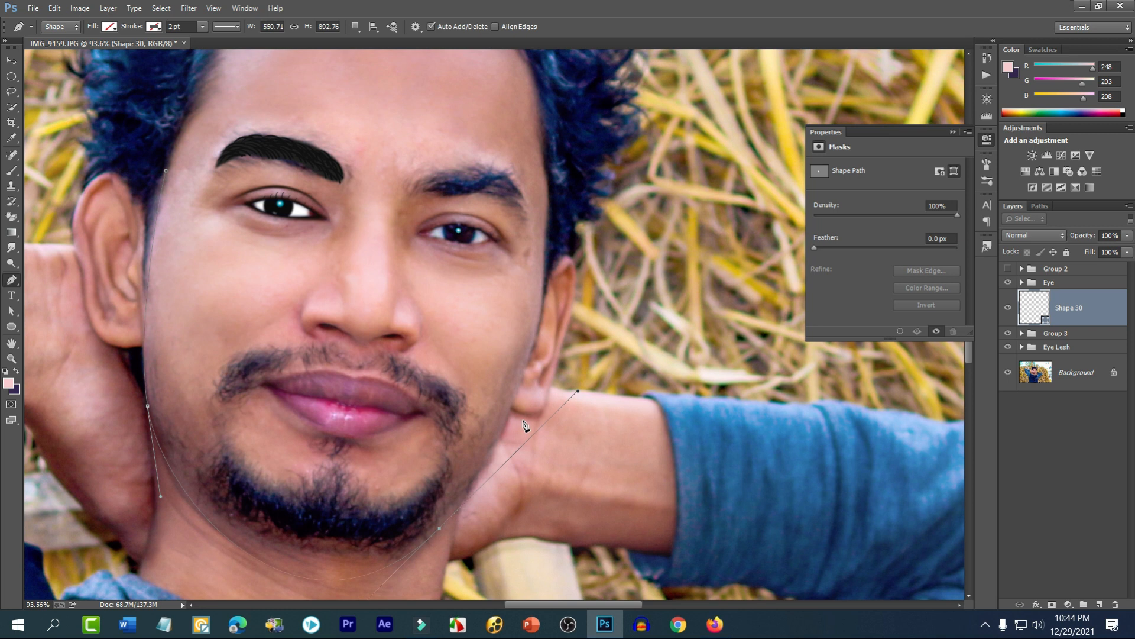
{"action": "left_click_drag", "start_coordinate": [516, 410], "coordinate": [557, 364]}
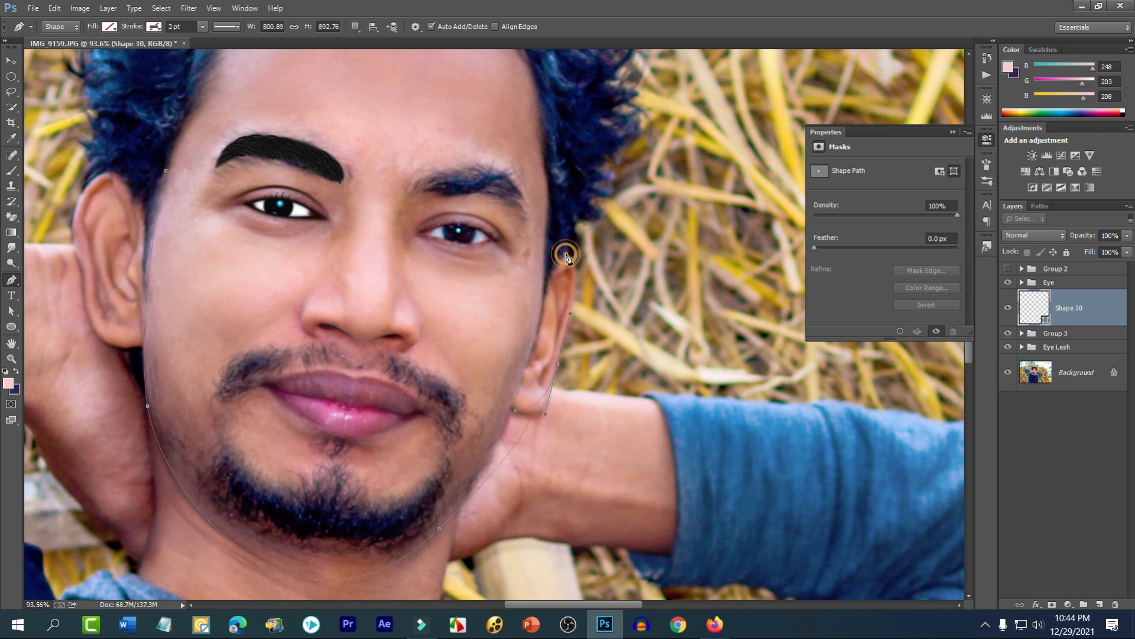
- Continue the face outline up past the ear and around the forehead just inside the hair, closing it at the starting temple
{"action": "scroll", "coordinate": [565, 255], "scroll_direction": "up", "scroll_amount": 3}
{"action": "left_click", "coordinate": [566, 339]}
{"action": "left_click_drag", "start_coordinate": [551, 146], "coordinate": [517, 95]}
{"action": "left_click_drag", "start_coordinate": [428, 74], "coordinate": [332, 61]}
{"action": "left_click_drag", "start_coordinate": [258, 71], "coordinate": [236, 81]}
{"action": "left_click_drag", "start_coordinate": [210, 117], "coordinate": [179, 171]}
{"action": "left_click", "coordinate": [165, 256]}
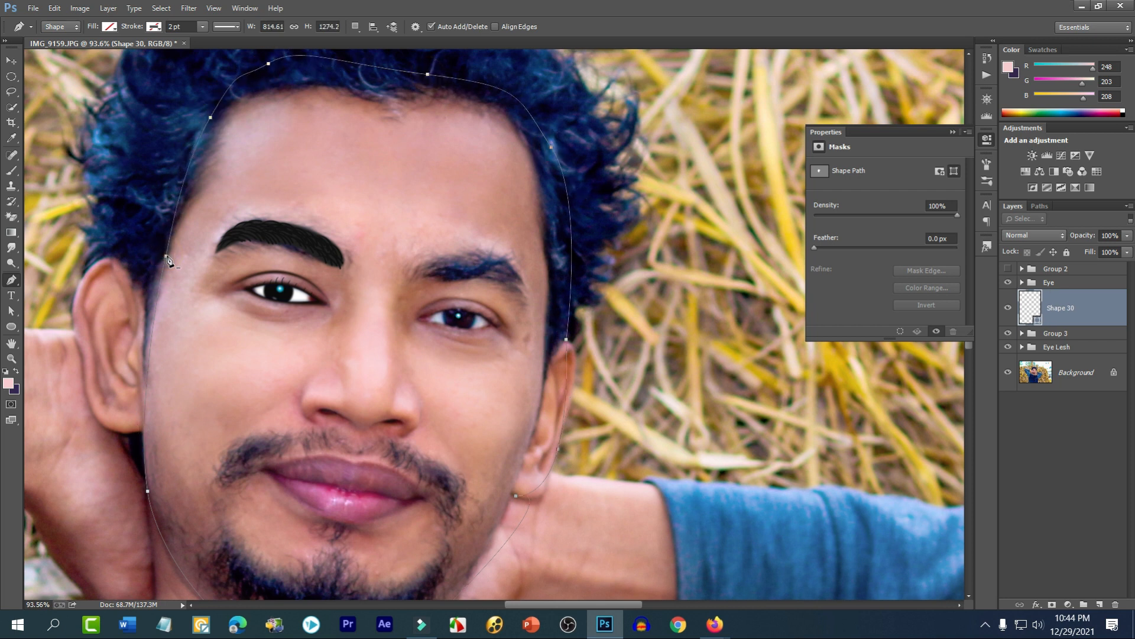
- Give the face shape a solid fill and set its color to ce9b98, sampled from the skin of the hand beside the ear
{"action": "scroll", "coordinate": [166, 256], "scroll_direction": "down", "scroll_amount": 4}
{"action": "scroll", "coordinate": [190, 341], "scroll_direction": "up", "scroll_amount": 2}
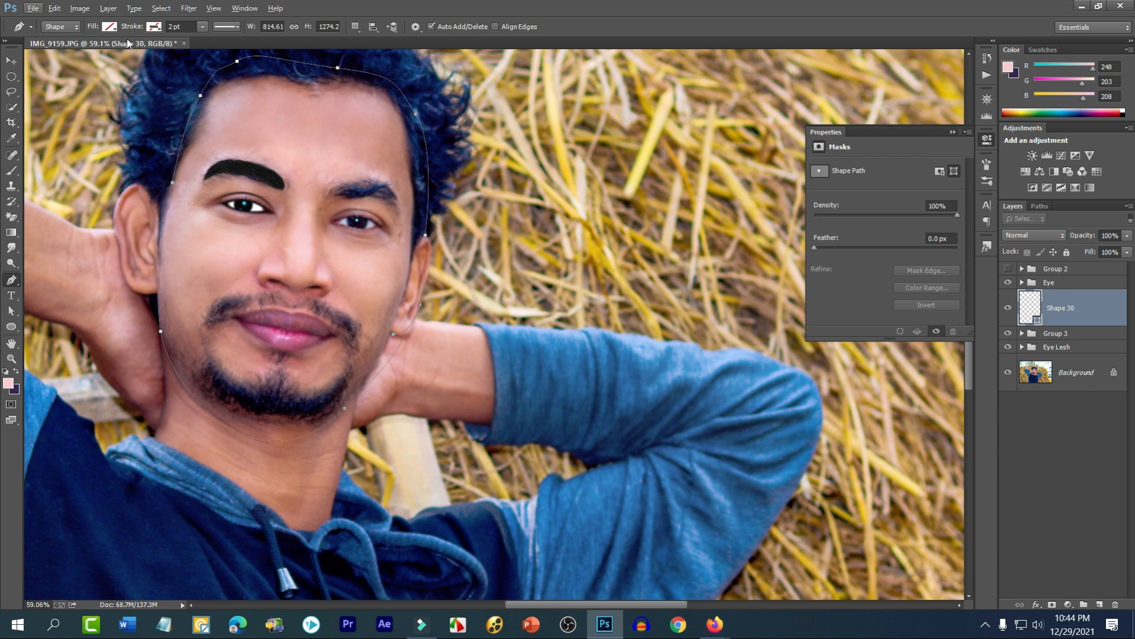
{"action": "left_click", "coordinate": [105, 28]}
{"action": "left_click", "coordinate": [65, 116]}
{"action": "left_click", "coordinate": [1029, 308]}
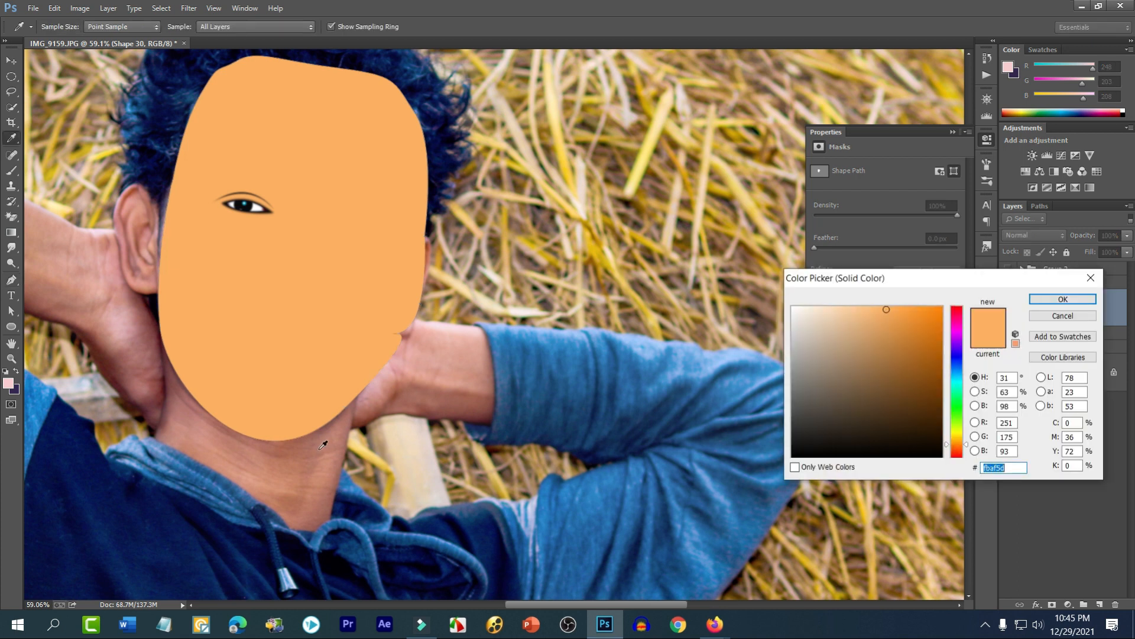
{"action": "left_click", "coordinate": [297, 457]}
{"action": "left_click", "coordinate": [126, 311]}
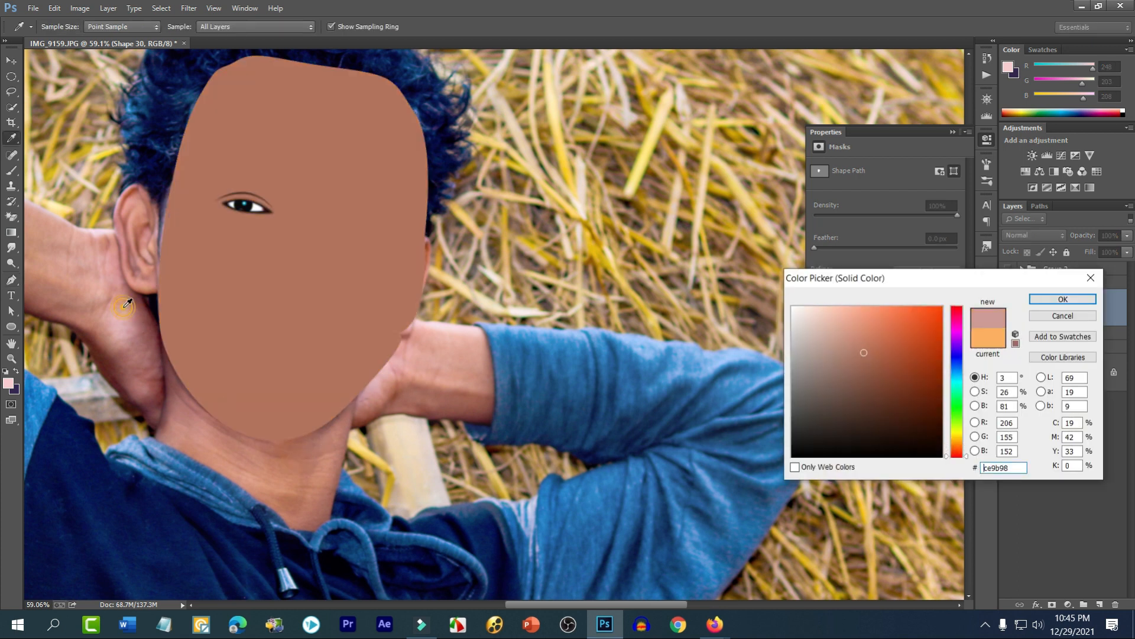
{"action": "left_click", "coordinate": [1063, 299]}
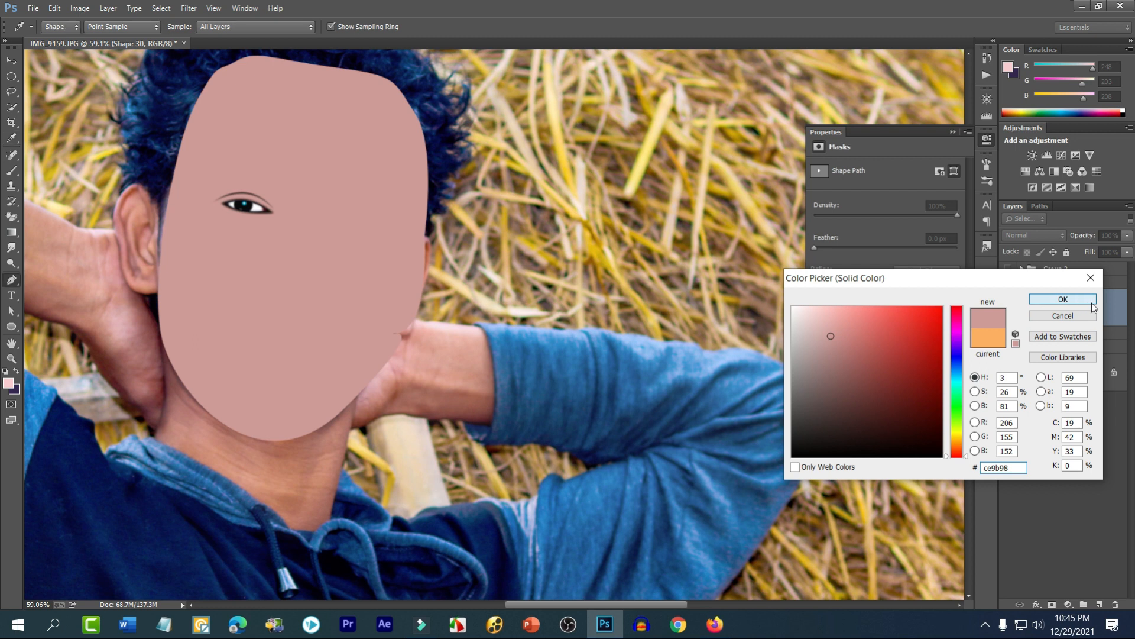
- Move the face shape layer below the Eye Lesh group and review its fill color without changing it
{"action": "left_click_drag", "start_coordinate": [1072, 327], "coordinate": [1073, 353]}
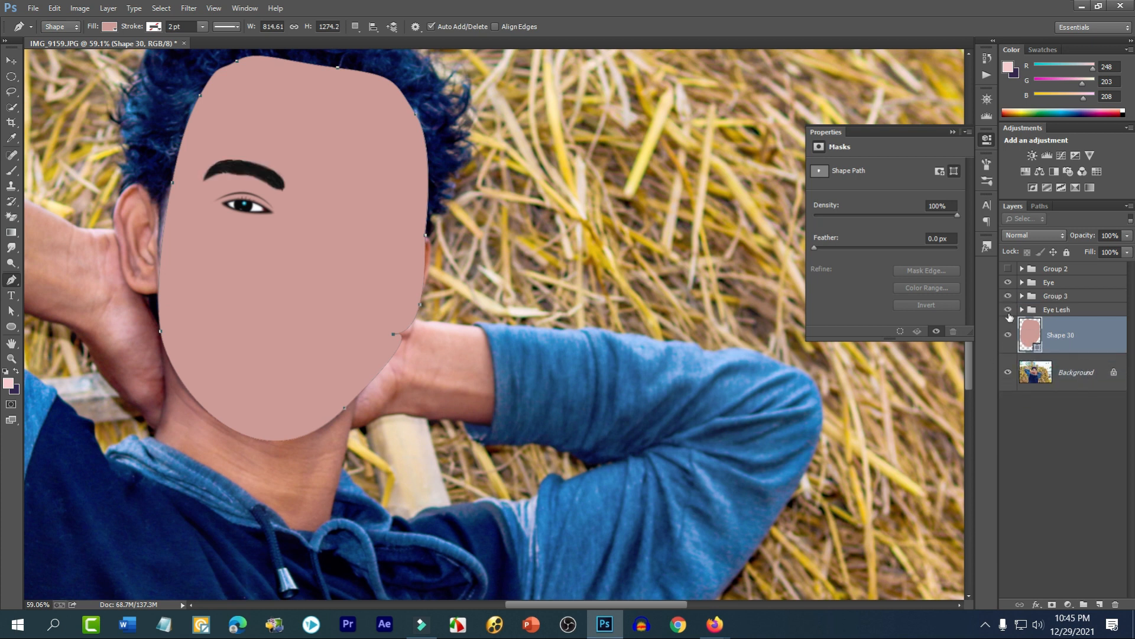
{"action": "double_click", "coordinate": [1030, 336]}
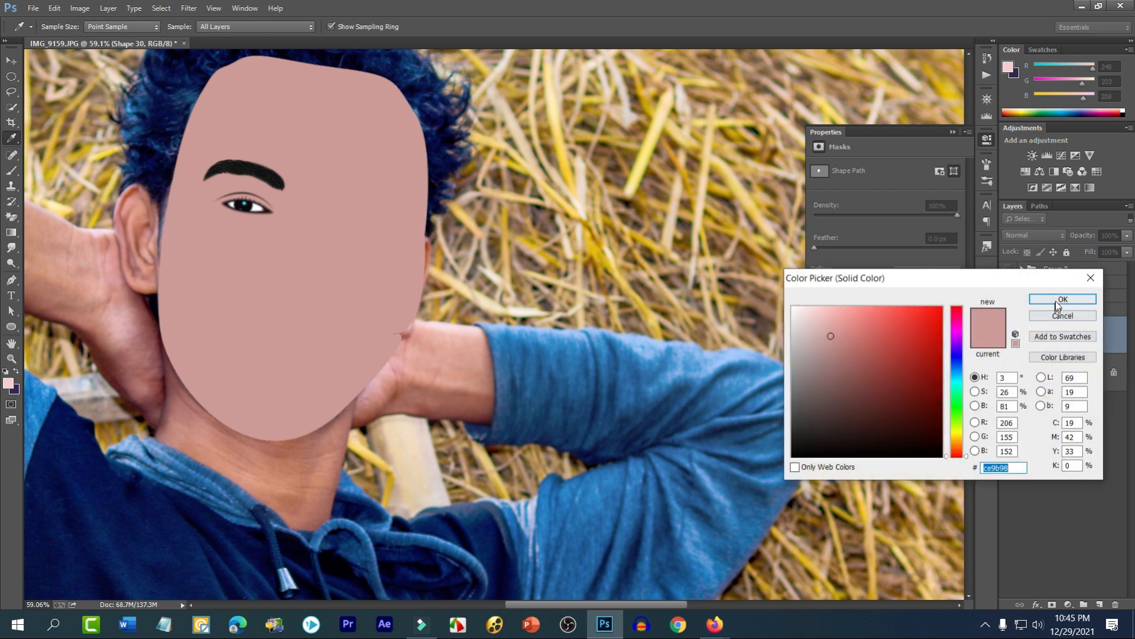
{"action": "left_click", "coordinate": [1062, 299]}
- Hide the face shape, set its fill to f4bdb8 sampled from the cheek below the vector eye, and show it again
{"action": "left_click", "coordinate": [1009, 336]}
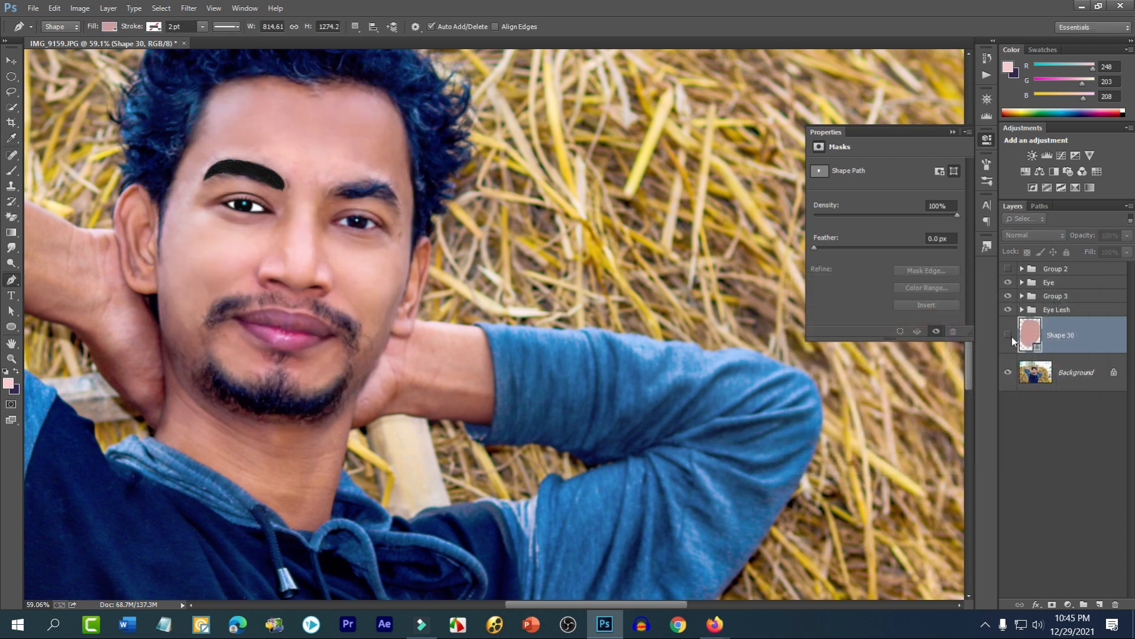
{"action": "double_click", "coordinate": [1030, 335]}
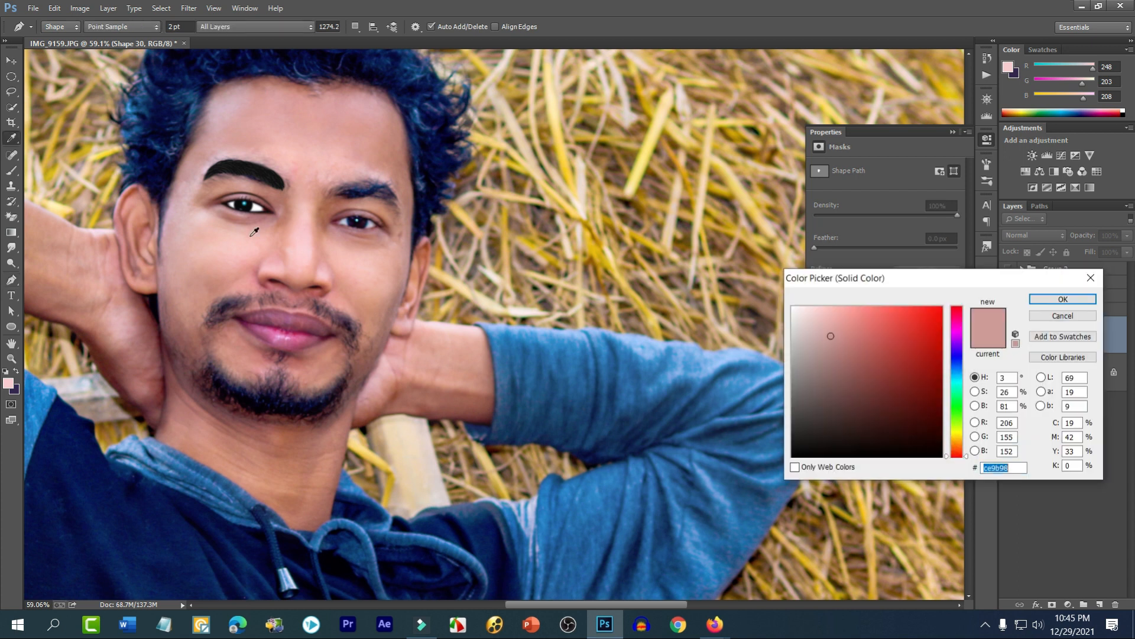
{"action": "left_click", "coordinate": [222, 251]}
{"action": "left_click", "coordinate": [223, 246]}
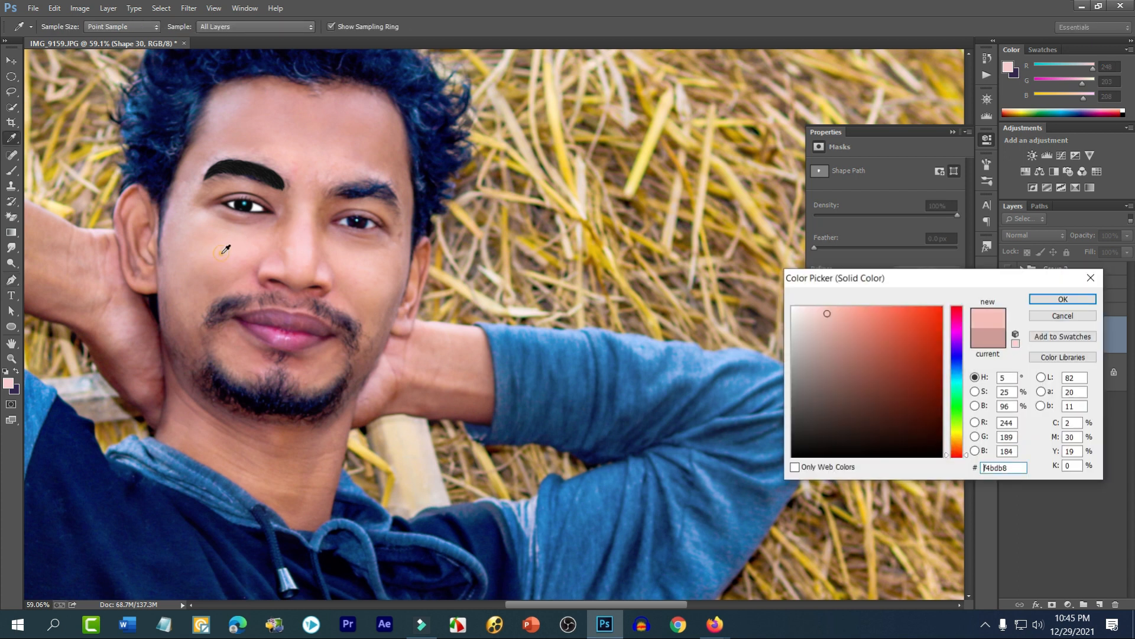
{"action": "left_click", "coordinate": [1062, 299]}
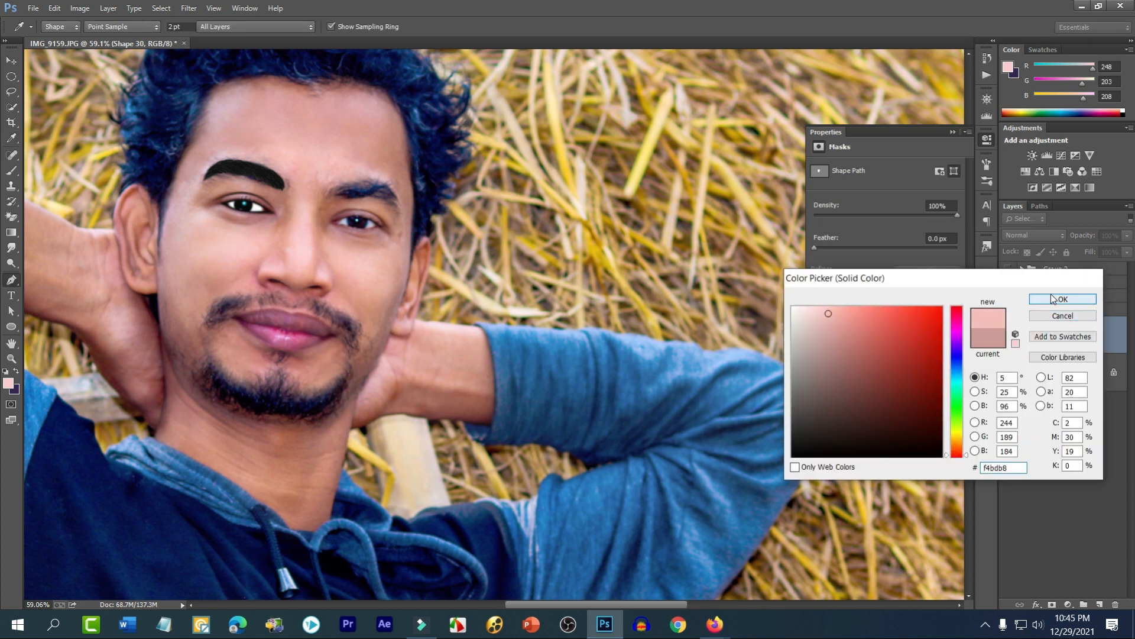
{"action": "scroll", "coordinate": [239, 273], "scroll_direction": "up", "scroll_amount": 3}
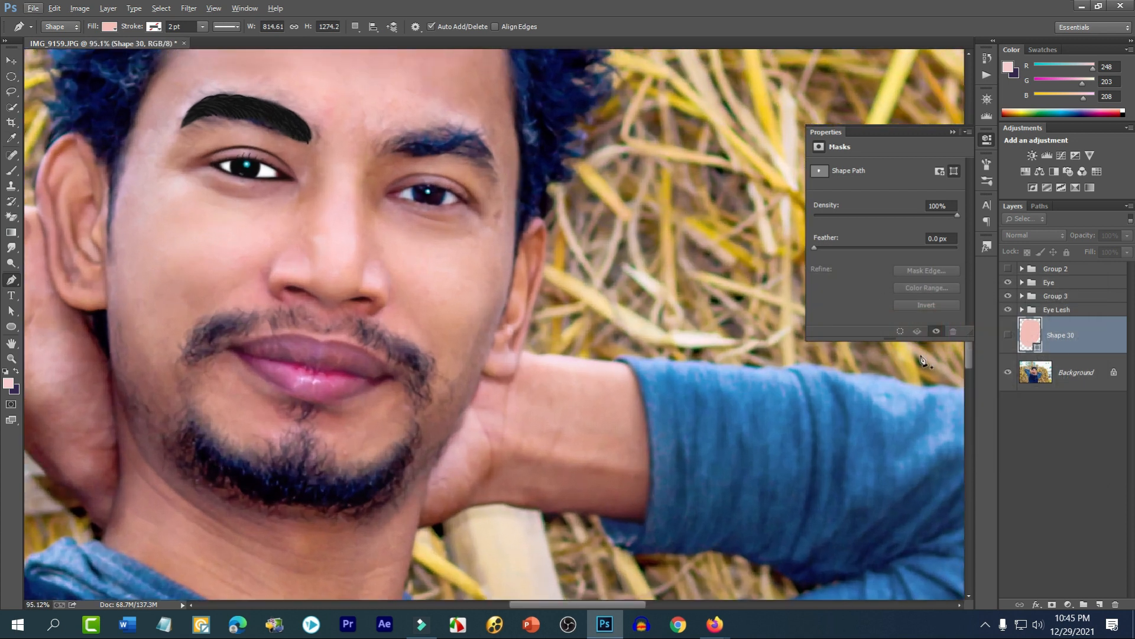
{"action": "left_click", "coordinate": [1007, 335]}
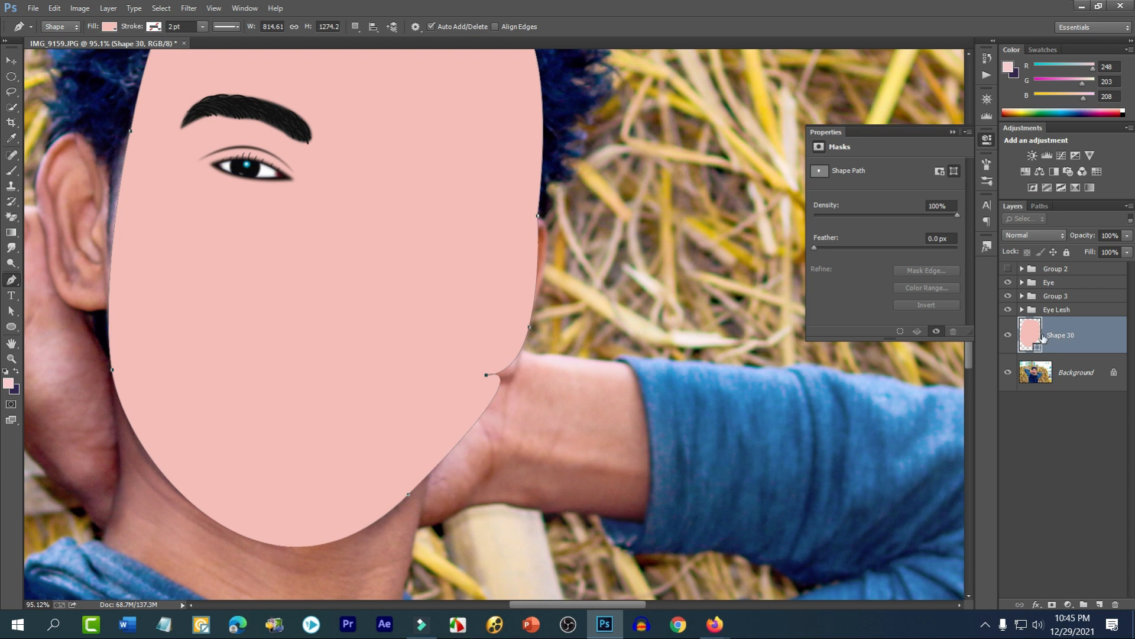
{"action": "scroll", "coordinate": [368, 296], "scroll_direction": "down", "scroll_amount": 5}
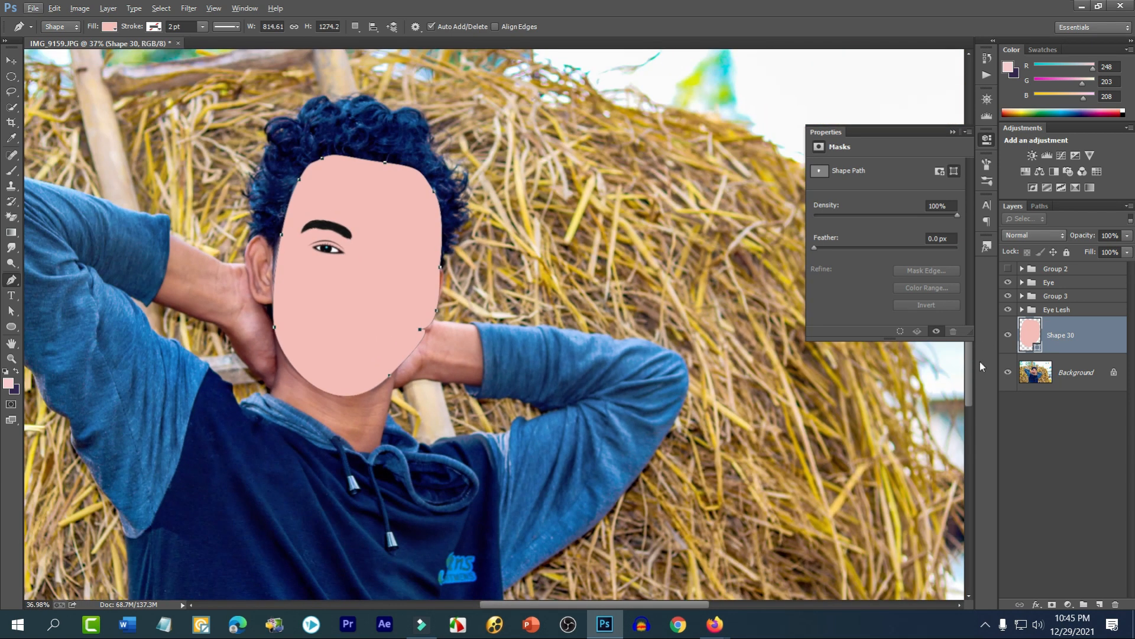
- Hide the face shape and trace the whole outline of both lips as a new closed Pen tool shape
{"action": "left_click", "coordinate": [1007, 335]}
{"action": "scroll", "coordinate": [312, 334], "scroll_direction": "up", "scroll_amount": 3}
{"action": "scroll", "coordinate": [311, 334], "scroll_direction": "up", "scroll_amount": 3}
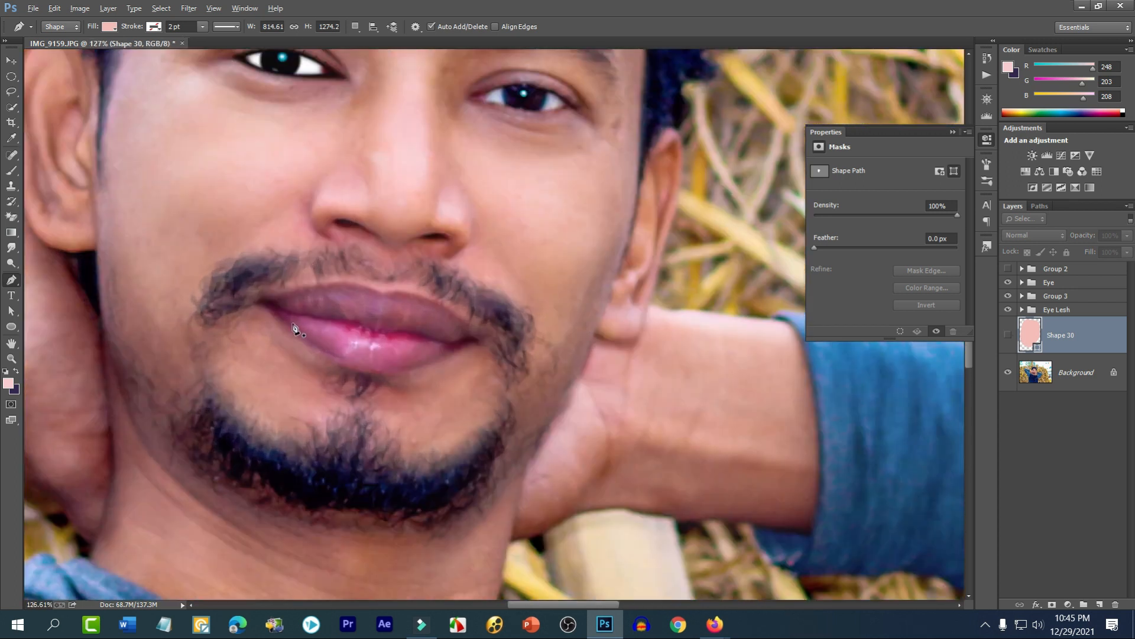
{"action": "left_click", "coordinate": [262, 304]}
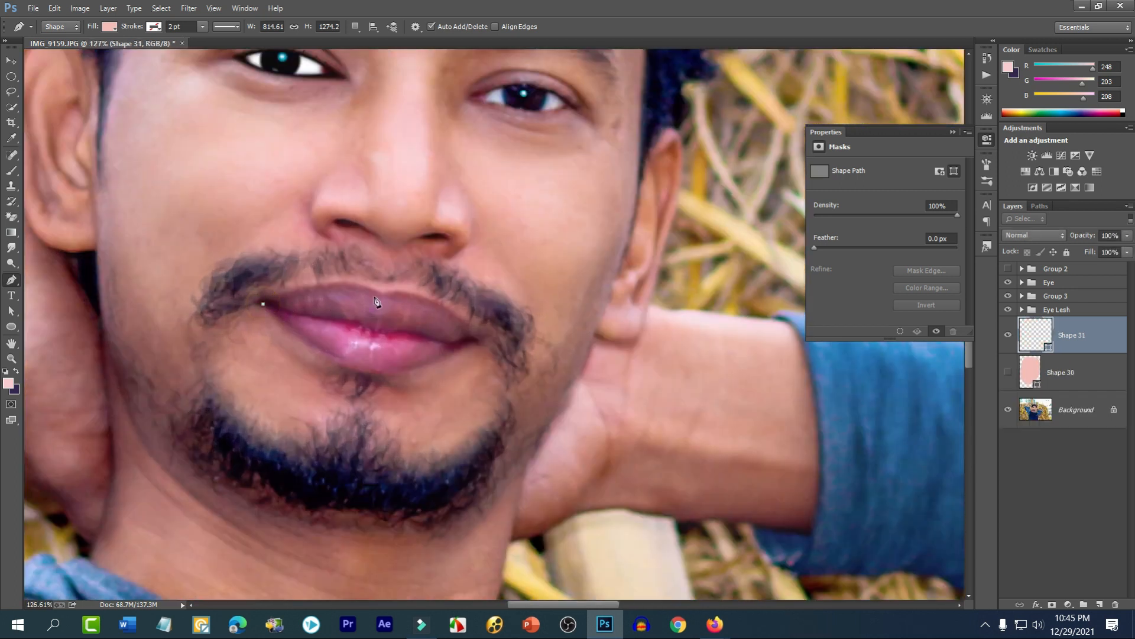
{"action": "left_click_drag", "start_coordinate": [382, 294], "coordinate": [434, 326]}
{"action": "left_click", "coordinate": [384, 299]}
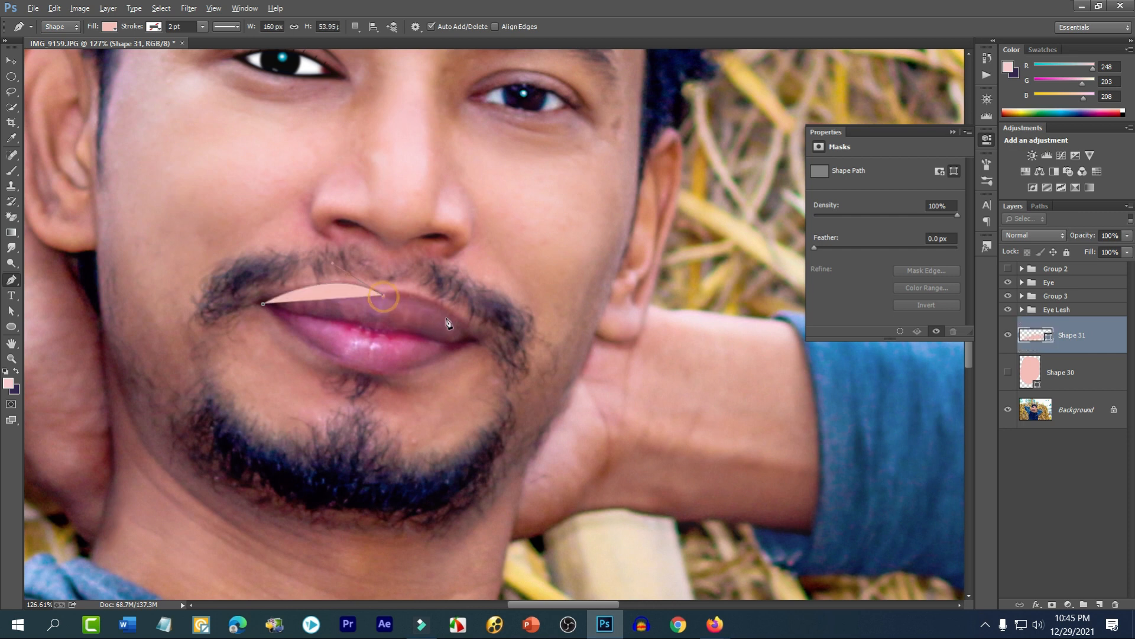
{"action": "left_click_drag", "start_coordinate": [476, 340], "coordinate": [516, 399]}
{"action": "left_click", "coordinate": [476, 341]}
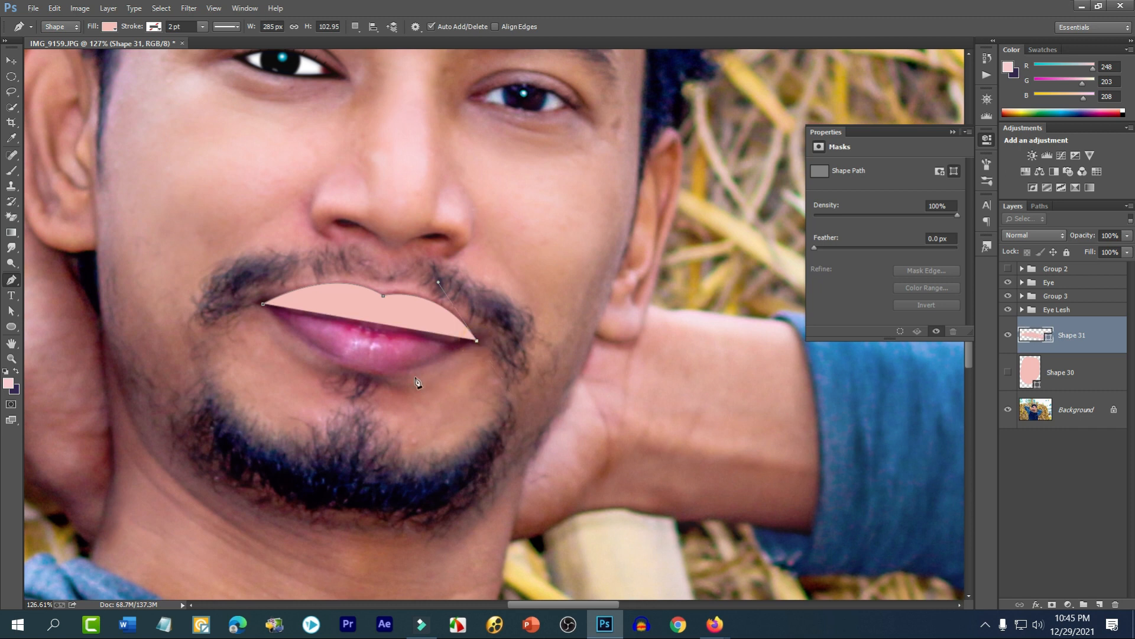
{"action": "left_click_drag", "start_coordinate": [388, 372], "coordinate": [354, 371]}
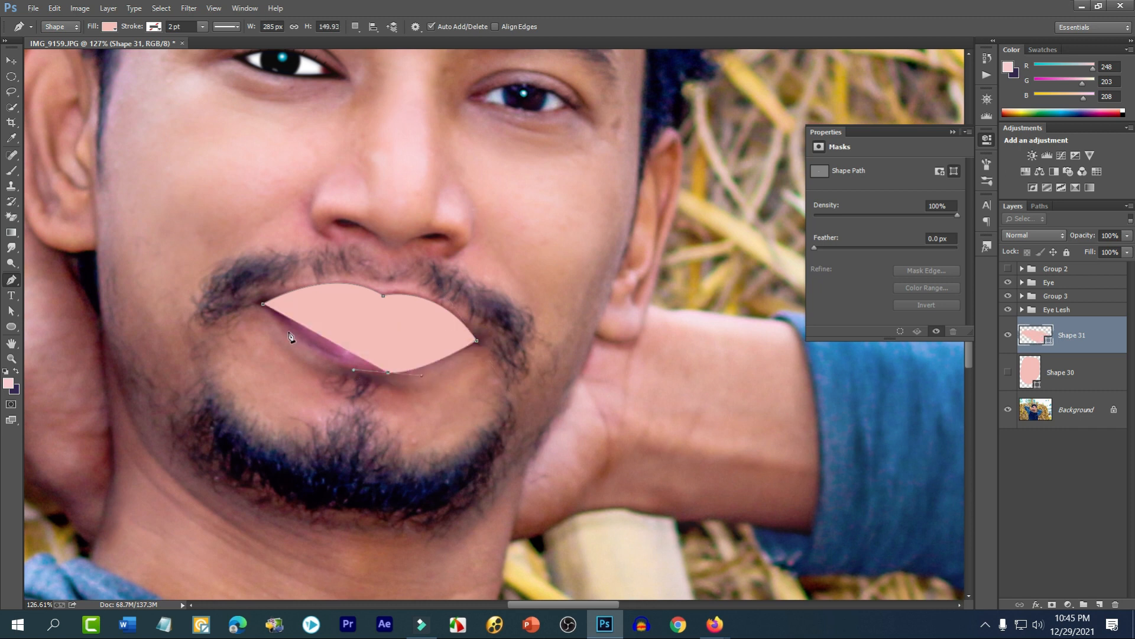
{"action": "left_click", "coordinate": [264, 305]}
{"action": "left_click_drag", "start_coordinate": [226, 268], "coordinate": [242, 271]}
- Hide the lip shape and set its fill to cb678d, sampled from the pink lower lip in the photo
{"action": "scroll", "coordinate": [346, 339], "scroll_direction": "up", "scroll_amount": 2}
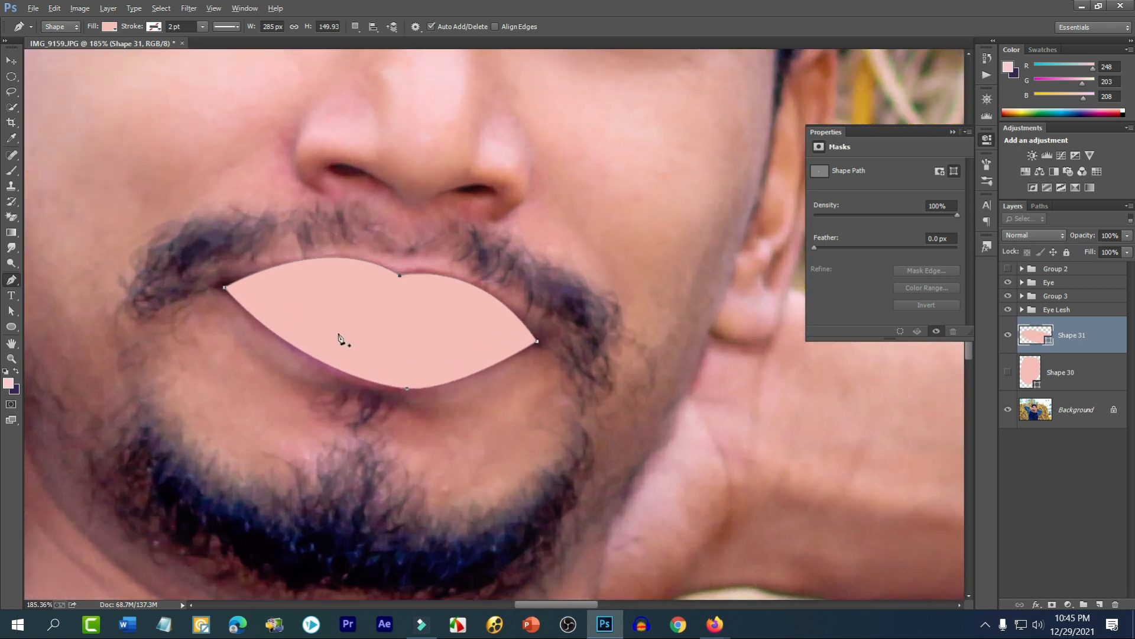
{"action": "scroll", "coordinate": [340, 337], "scroll_direction": "up", "scroll_amount": 2}
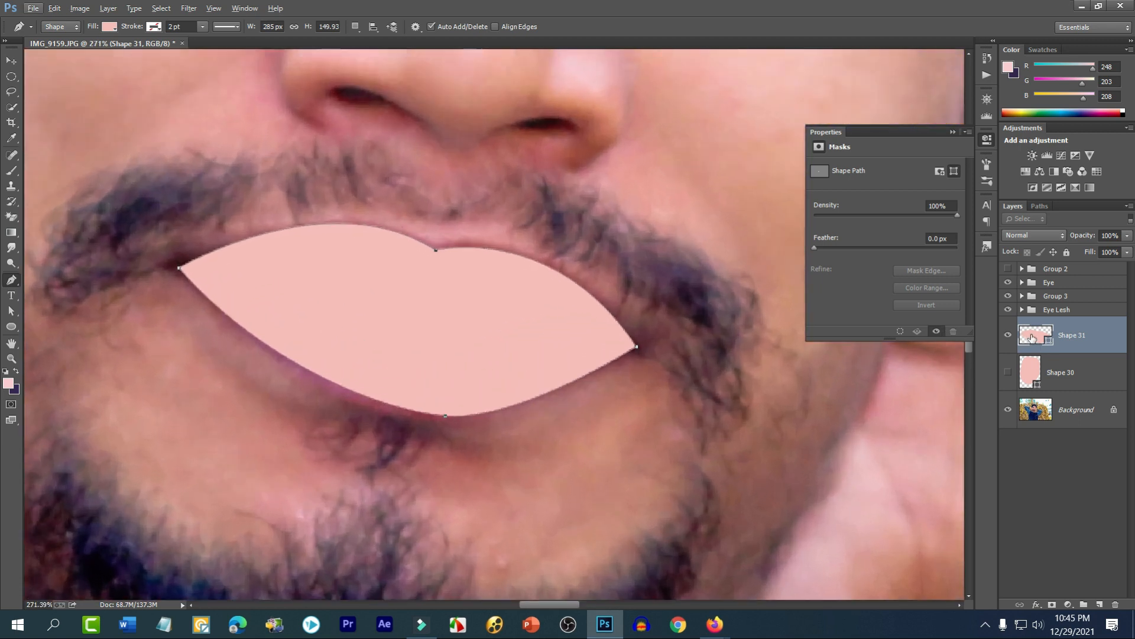
{"action": "left_click", "coordinate": [1008, 334]}
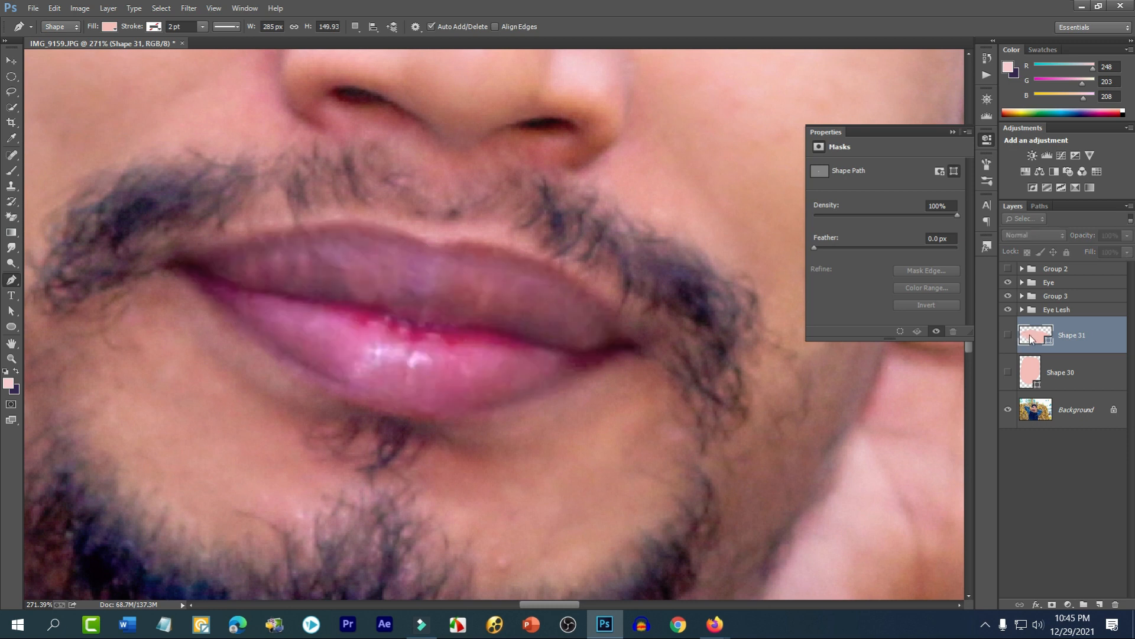
{"action": "double_click", "coordinate": [1030, 338]}
{"action": "left_click_drag", "start_coordinate": [339, 331], "coordinate": [352, 332]}
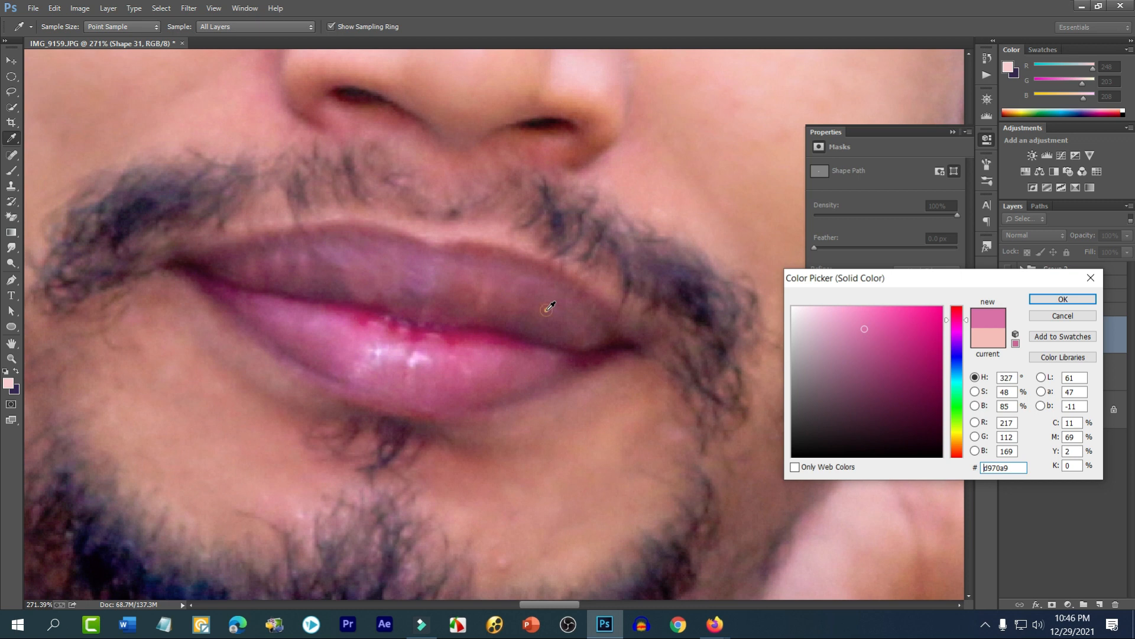
{"action": "left_click_drag", "start_coordinate": [546, 308], "coordinate": [543, 314]}
{"action": "left_click", "coordinate": [509, 367]}
{"action": "left_click", "coordinate": [494, 366]}
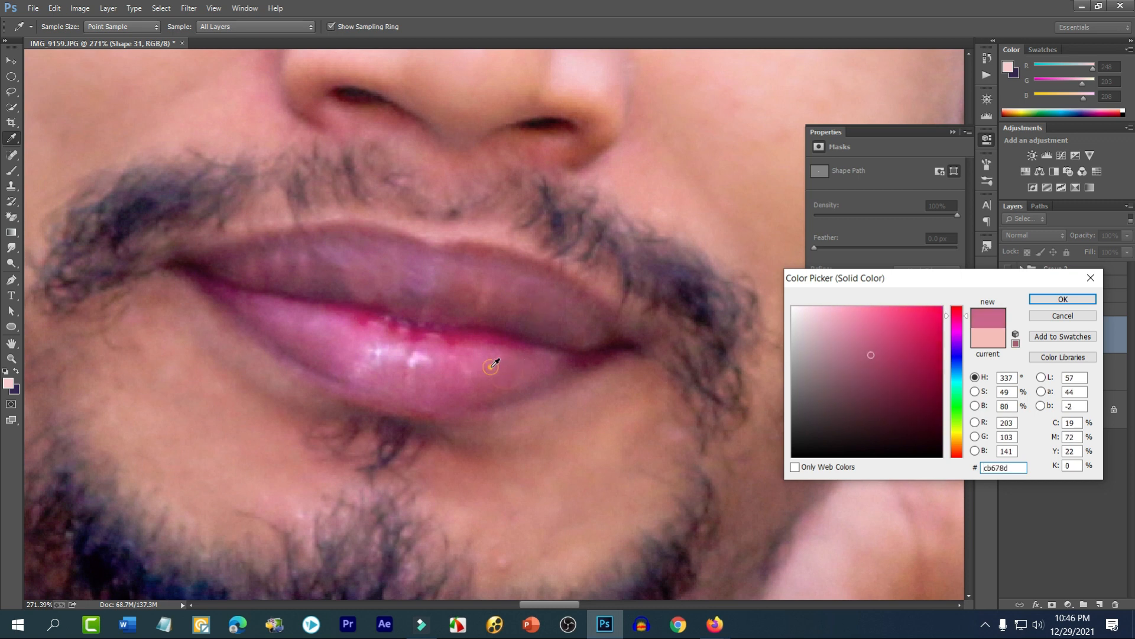
{"action": "left_click", "coordinate": [1052, 302]}
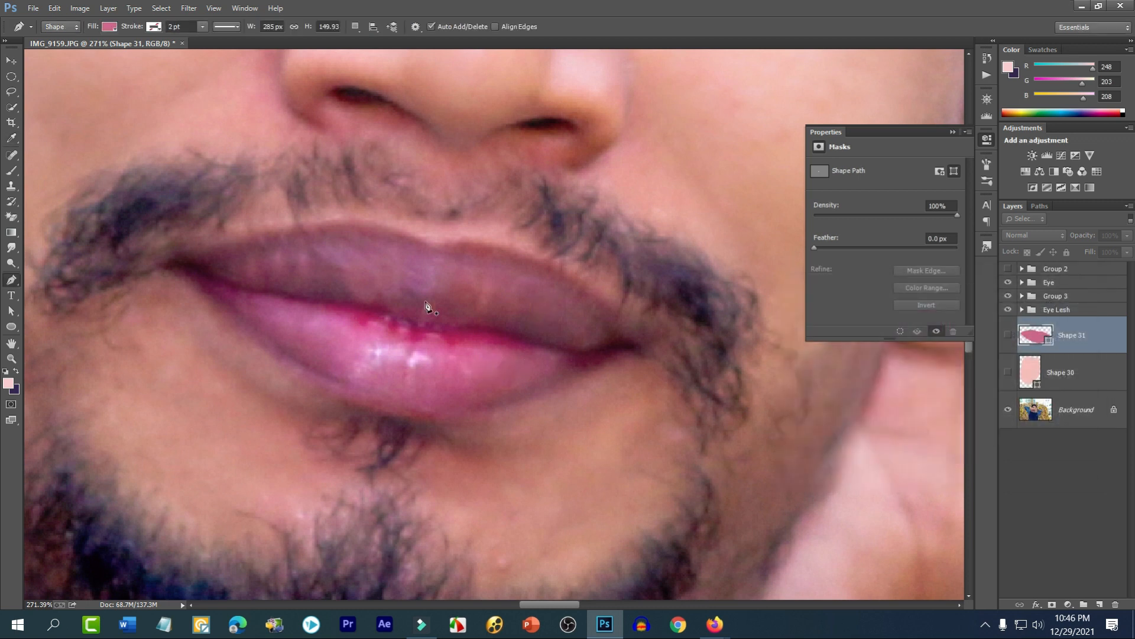
- Draw an upper-lip Pen tool shape whose lower edge follows the mouth line and whose other edges extend beyond the upper lip
{"action": "left_click", "coordinate": [191, 270]}
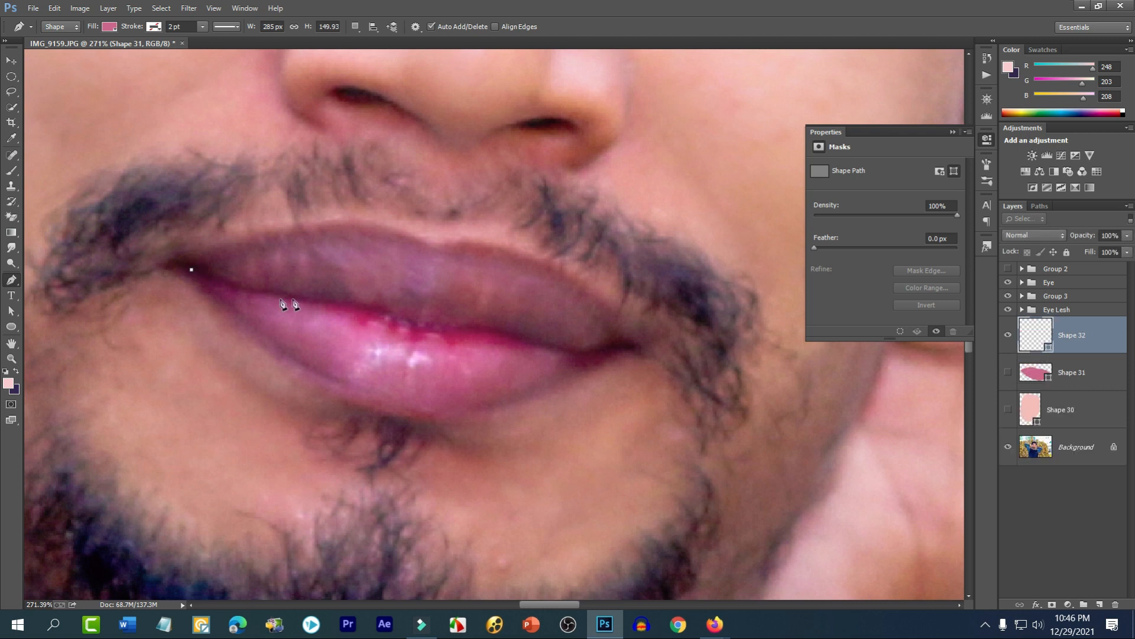
{"action": "left_click_drag", "start_coordinate": [386, 315], "coordinate": [495, 326]}
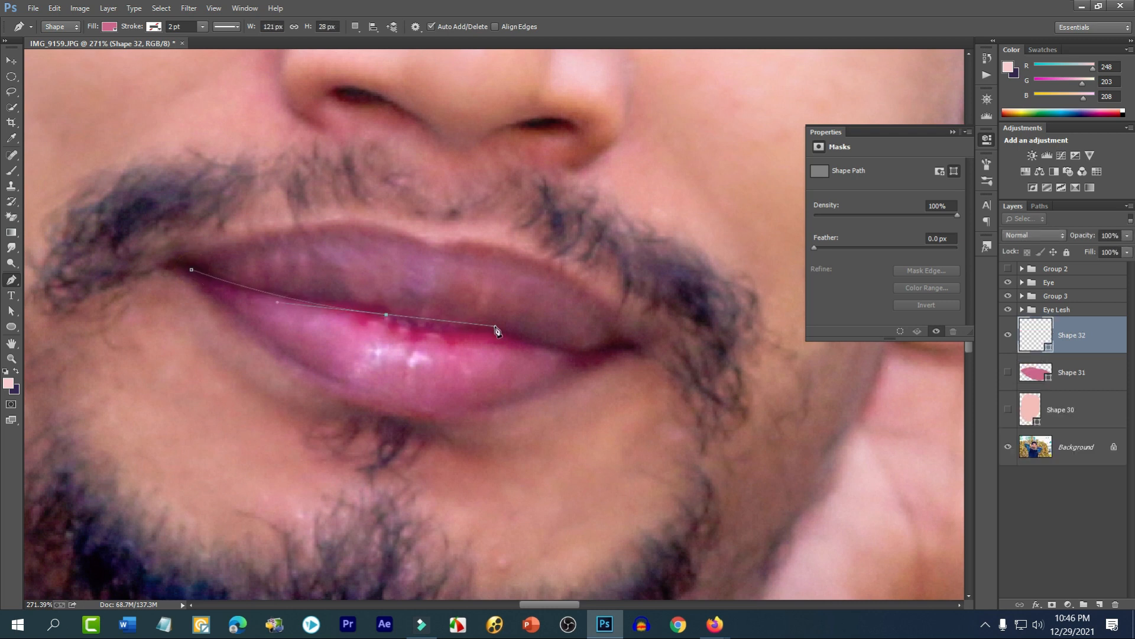
{"action": "key", "text": "ctrl+z"}
{"action": "left_click_drag", "start_coordinate": [418, 325], "coordinate": [510, 333]}
{"action": "key", "text": "ctrl+z"}
{"action": "left_click_drag", "start_coordinate": [618, 346], "coordinate": [665, 336]}
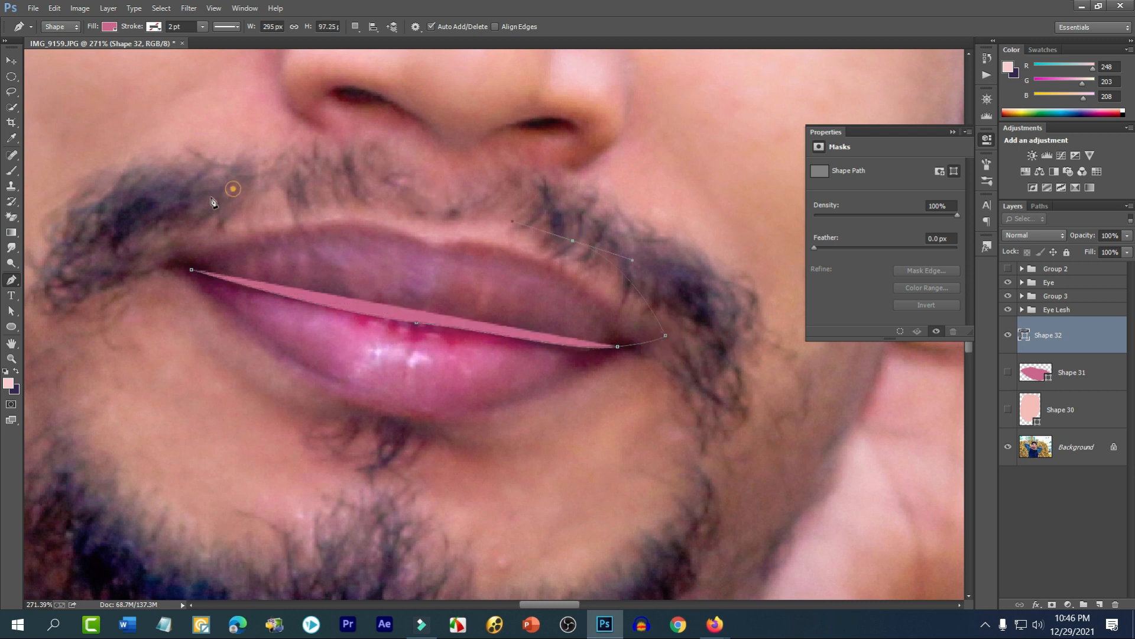
{"action": "left_click_drag", "start_coordinate": [191, 269], "coordinate": [331, 311]}
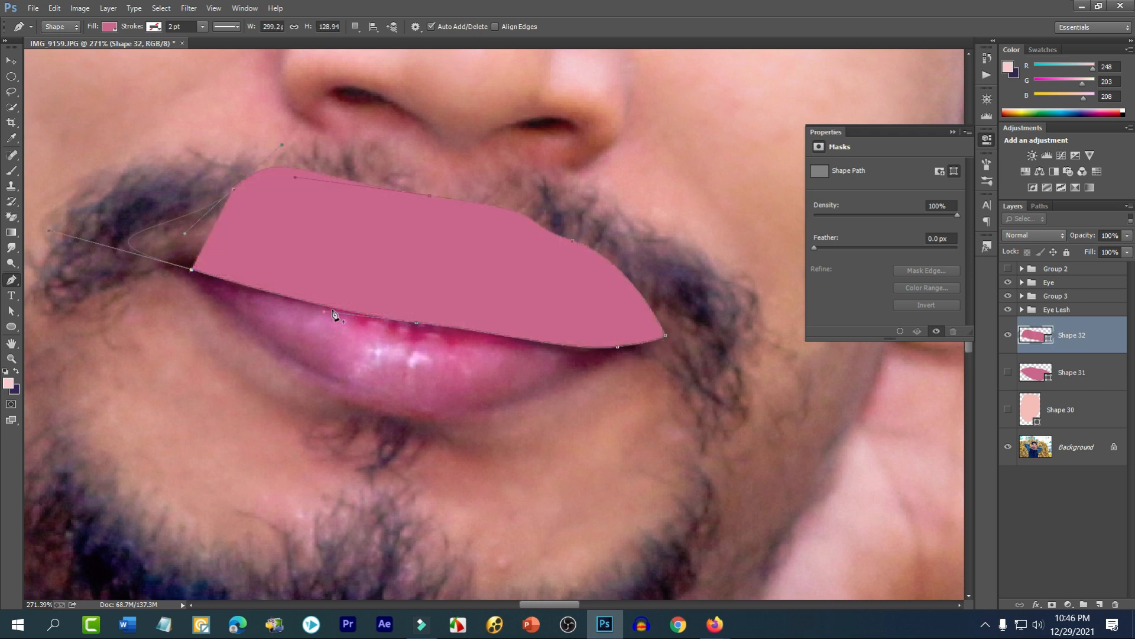
- Clip the upper-lip shape to the visible lip base shape and set its fill to the darker pink b5426e
{"action": "left_click", "coordinate": [1086, 353], "text": "alt"}
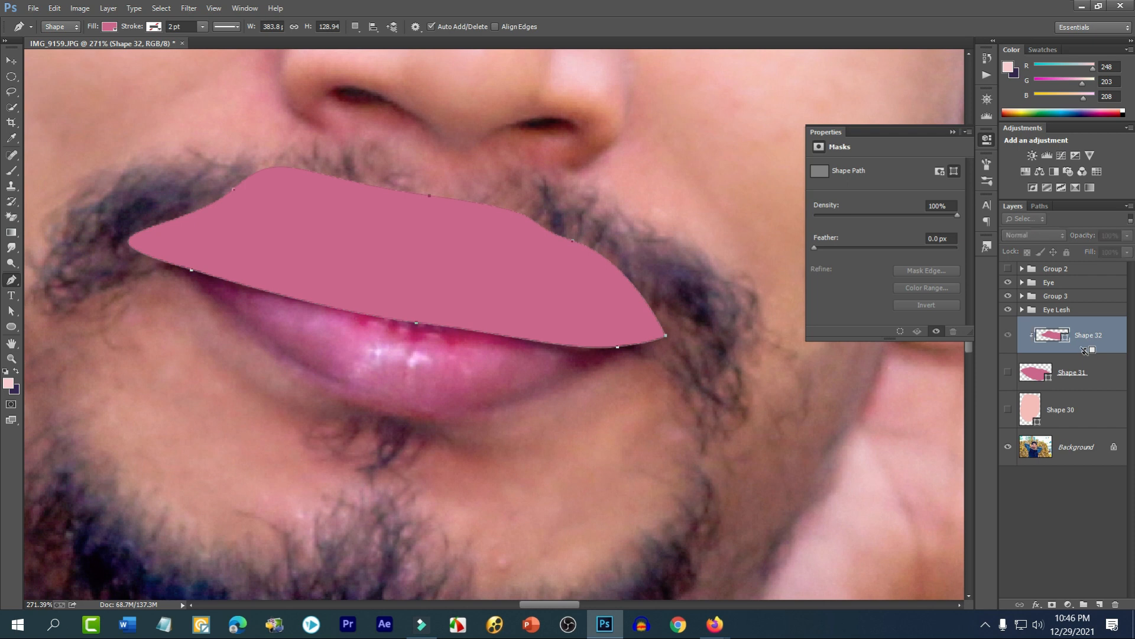
{"action": "left_click", "coordinate": [1008, 373]}
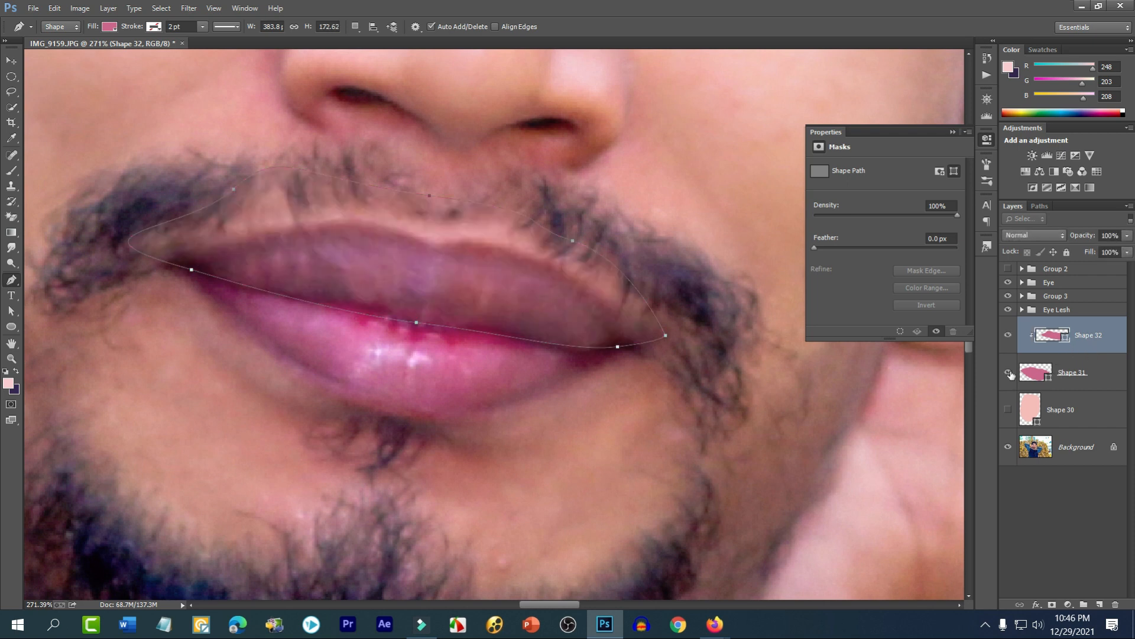
{"action": "double_click", "coordinate": [1044, 337]}
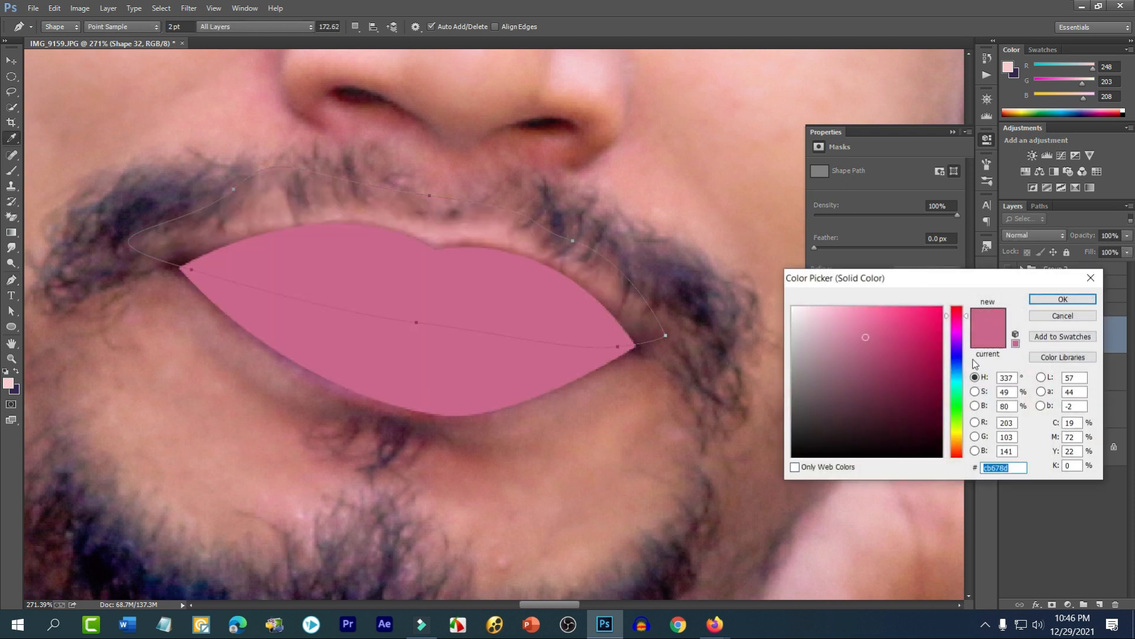
{"action": "left_click", "coordinate": [887, 350]}
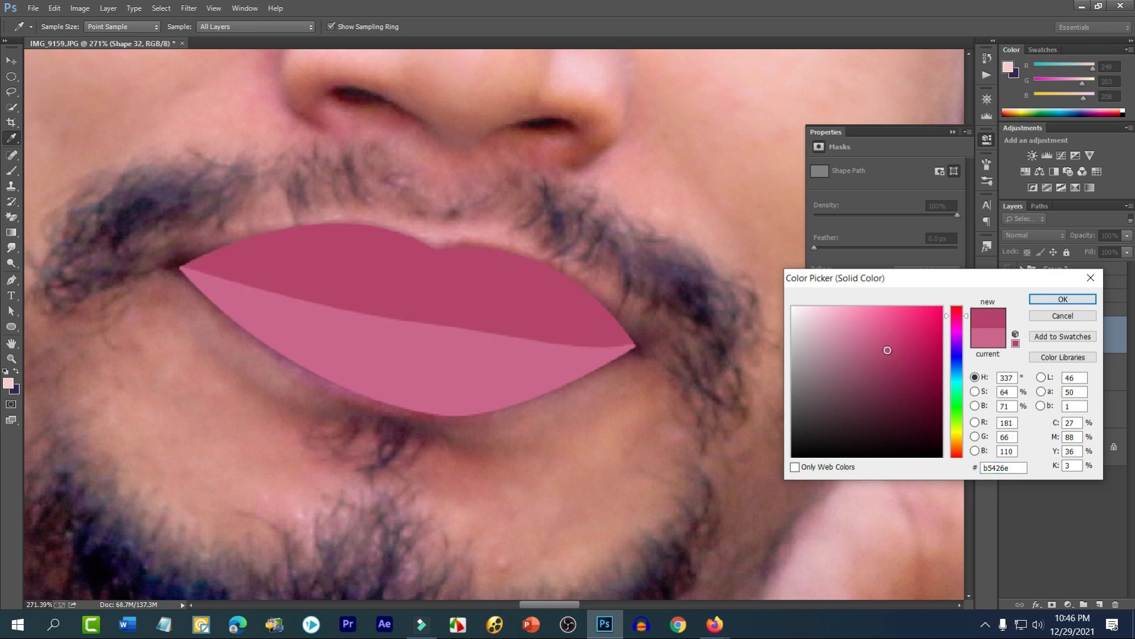
{"action": "left_click", "coordinate": [1059, 299]}
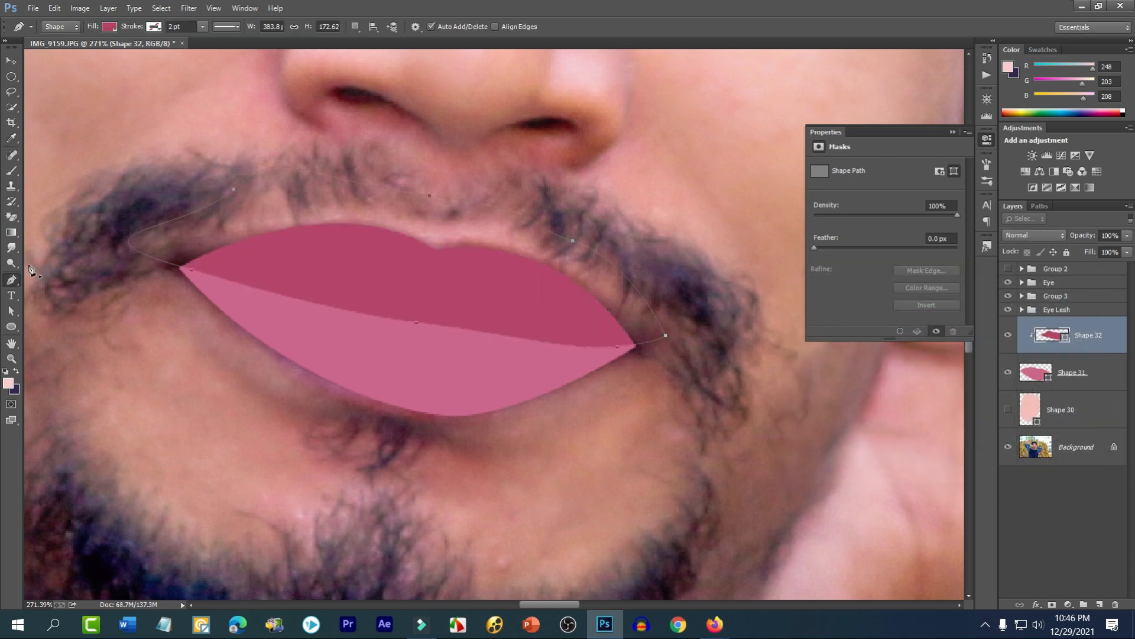
- Reshape the mouth line by adjusting the upper-lip shape's middle anchor point slightly downward with the Direct Selection tool
{"action": "left_click", "coordinate": [12, 312]}
{"action": "left_click", "coordinate": [362, 299]}
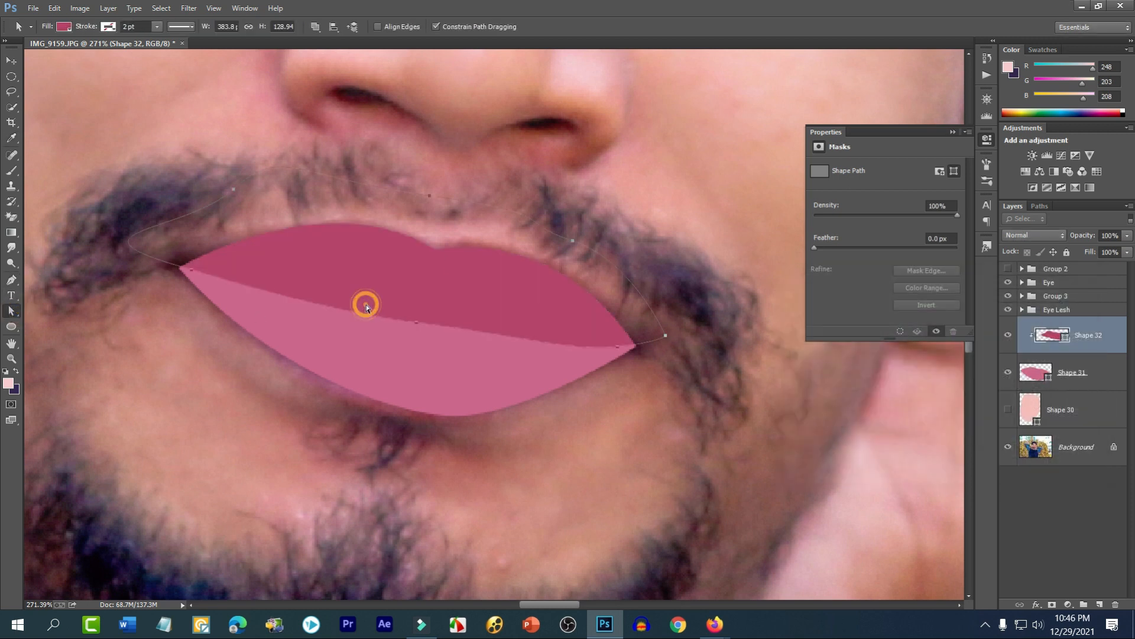
{"action": "left_click", "coordinate": [418, 323]}
{"action": "left_click", "coordinate": [418, 323]}
{"action": "key", "text": "shift+a"}
{"action": "left_click", "coordinate": [418, 325]}
{"action": "left_click_drag", "start_coordinate": [417, 329], "coordinate": [455, 336]}
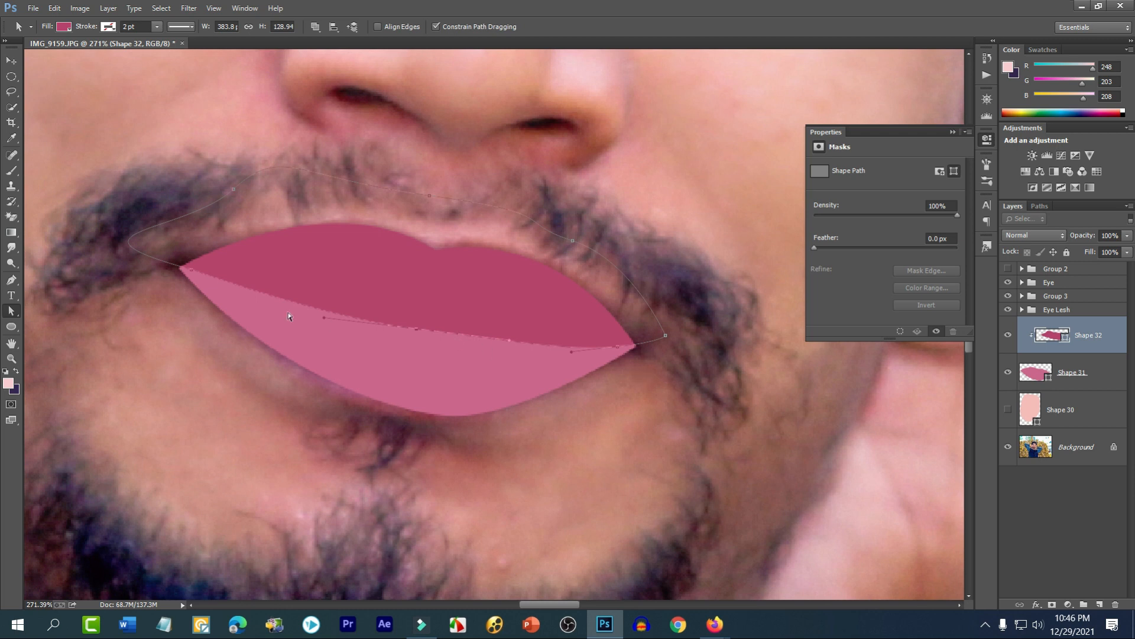
- Adjust the upper-lip shape's mouth line at both mouth corners by moving its end anchor points slightly outward and down
{"action": "left_click", "coordinate": [233, 192]}
{"action": "left_click_drag", "start_coordinate": [192, 269], "coordinate": [183, 268]}
{"action": "left_click", "coordinate": [666, 338]}
{"action": "left_click_drag", "start_coordinate": [615, 339], "coordinate": [626, 348]}
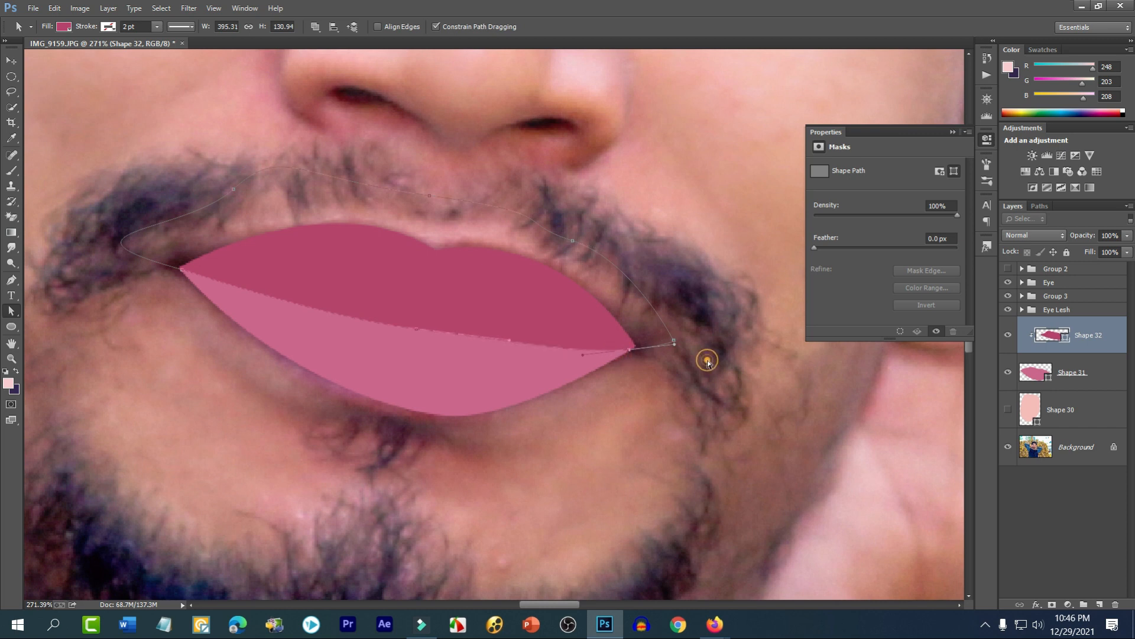
{"action": "left_click", "coordinate": [708, 362]}
{"action": "scroll", "coordinate": [611, 343], "scroll_direction": "down", "scroll_amount": 8}
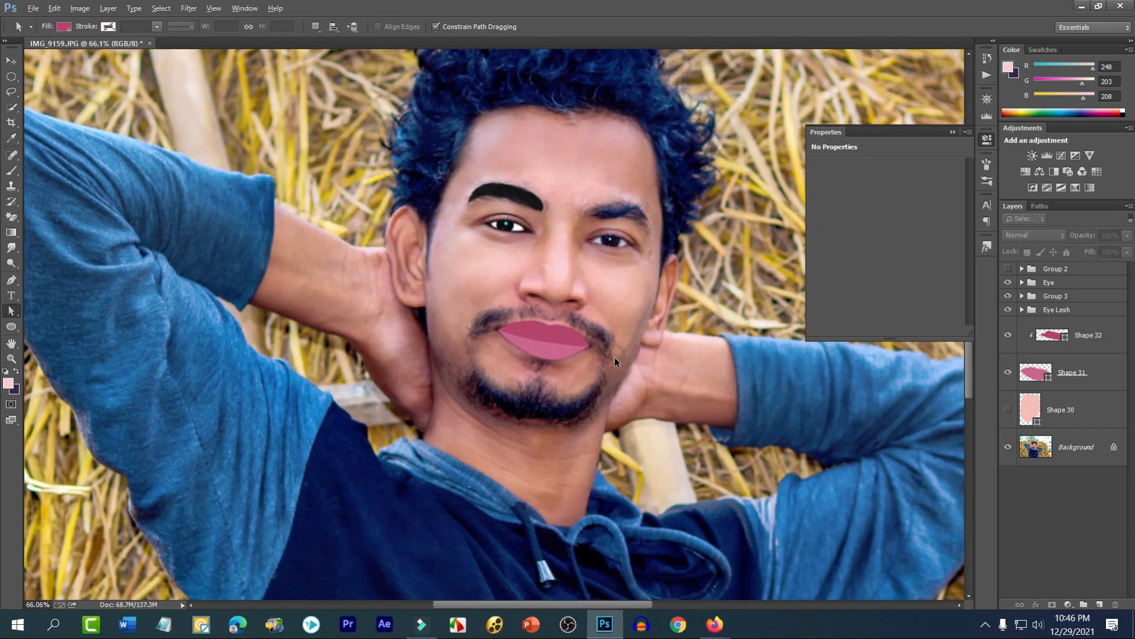
- Soften the upper-lip shape's edge along the mouth line by setting its mask feather to 2.5 px
{"action": "scroll", "coordinate": [539, 346], "scroll_direction": "up", "scroll_amount": 6}
{"action": "left_click", "coordinate": [524, 292]}
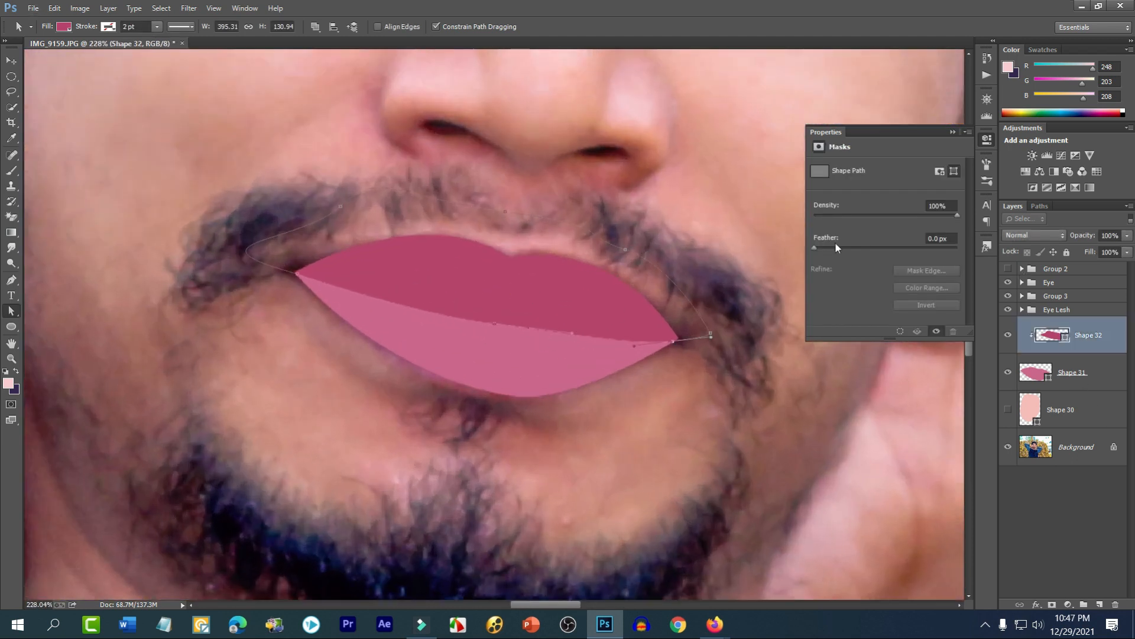
{"action": "left_click_drag", "start_coordinate": [821, 252], "coordinate": [834, 248]}
{"action": "left_click", "coordinate": [634, 371]}
{"action": "scroll", "coordinate": [479, 325], "scroll_direction": "down", "scroll_amount": 6}
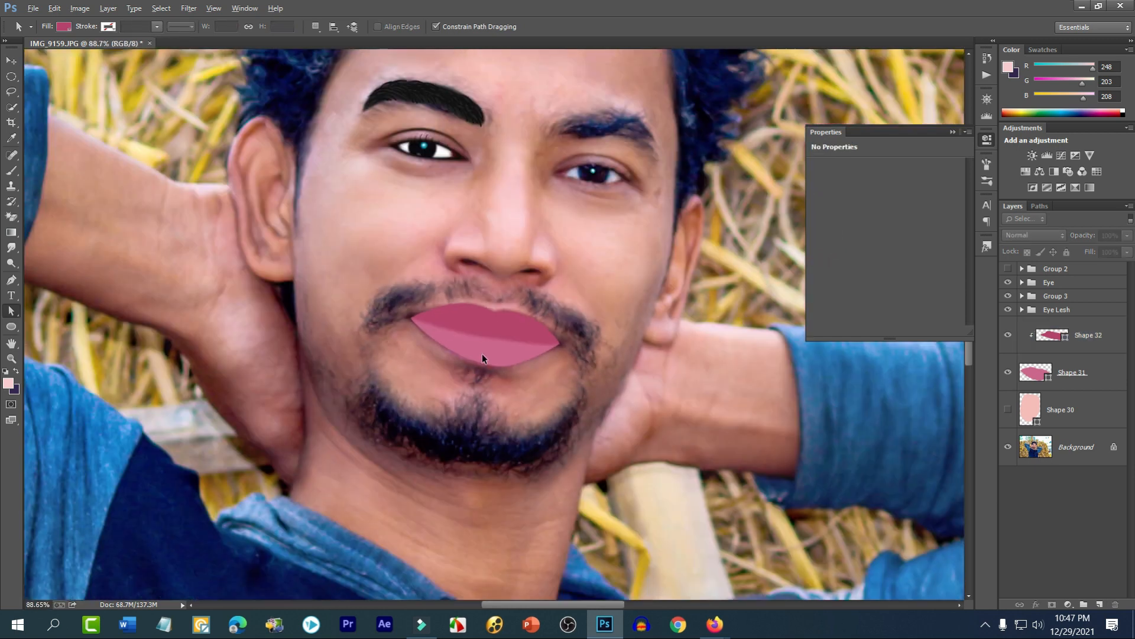
- Widen the lip base shape to about 302 px by moving its two mouth-corner anchor points outward
{"action": "scroll", "coordinate": [504, 357], "scroll_direction": "up", "scroll_amount": 6}
{"action": "key", "text": "alt"}
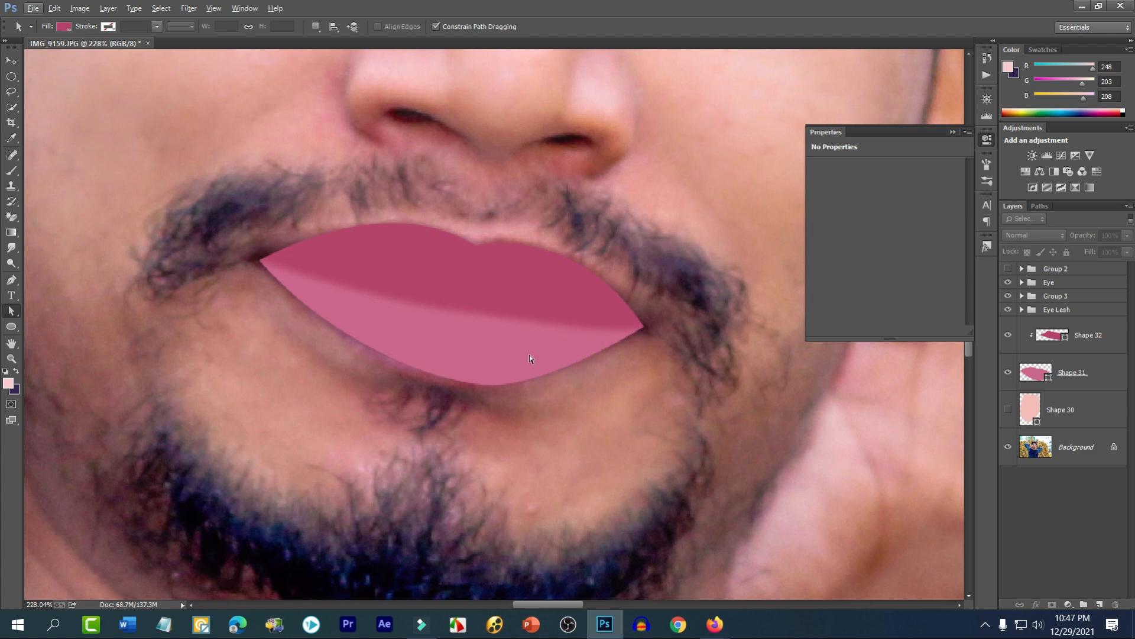
{"action": "left_click", "coordinate": [519, 355]}
{"action": "left_click_drag", "start_coordinate": [645, 329], "coordinate": [654, 333]}
{"action": "left_click", "coordinate": [654, 332]}
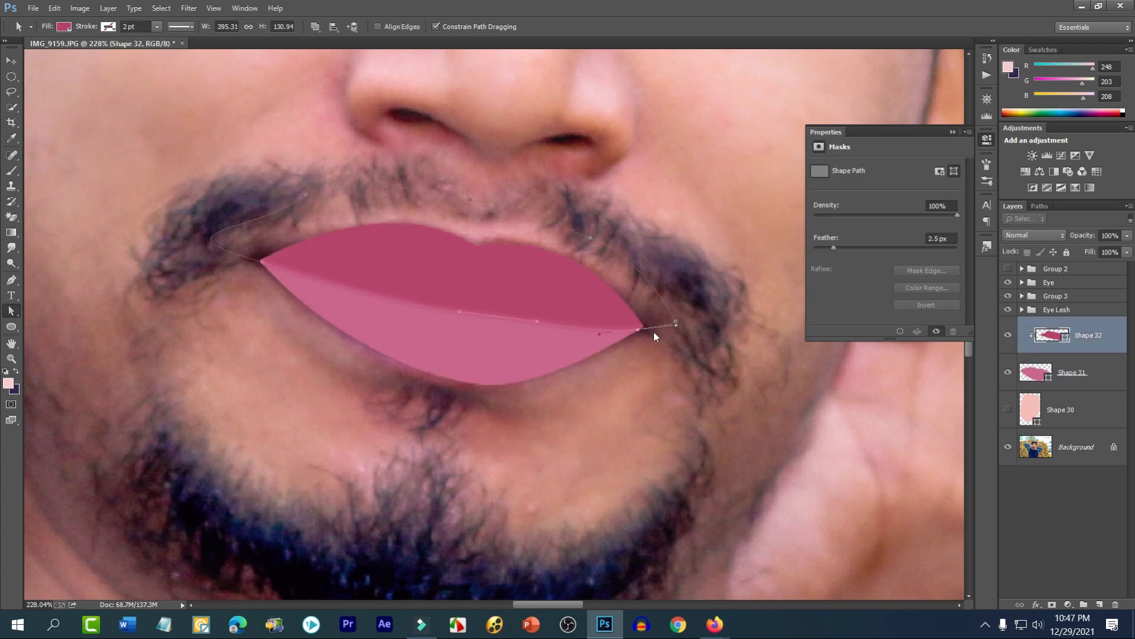
{"action": "left_click", "coordinate": [582, 362]}
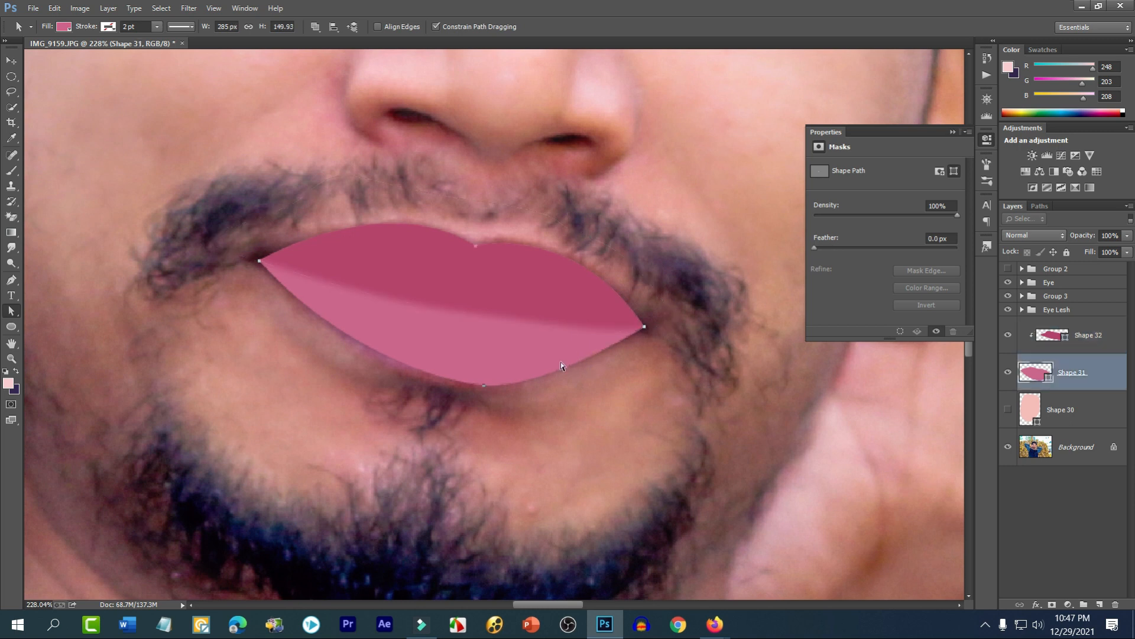
{"action": "left_click", "coordinate": [643, 328]}
{"action": "left_click_drag", "start_coordinate": [653, 329], "coordinate": [652, 331]}
{"action": "left_click_drag", "start_coordinate": [261, 264], "coordinate": [246, 263]}
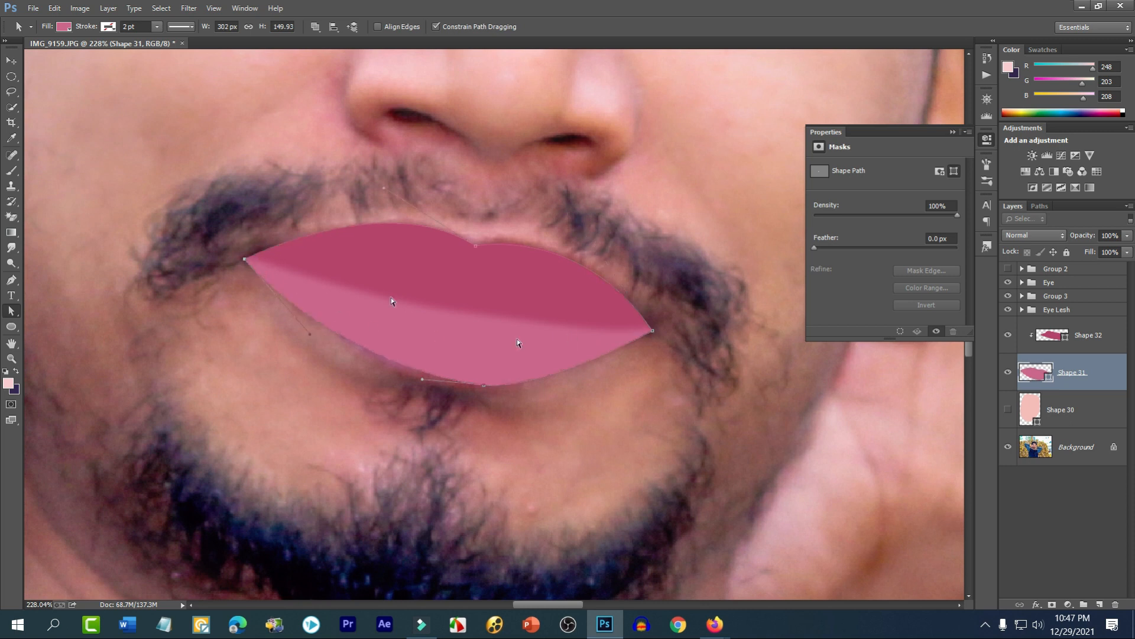
- Open the Layer Style settings for the lip base shape layer
{"action": "double_click", "coordinate": [1107, 384]}
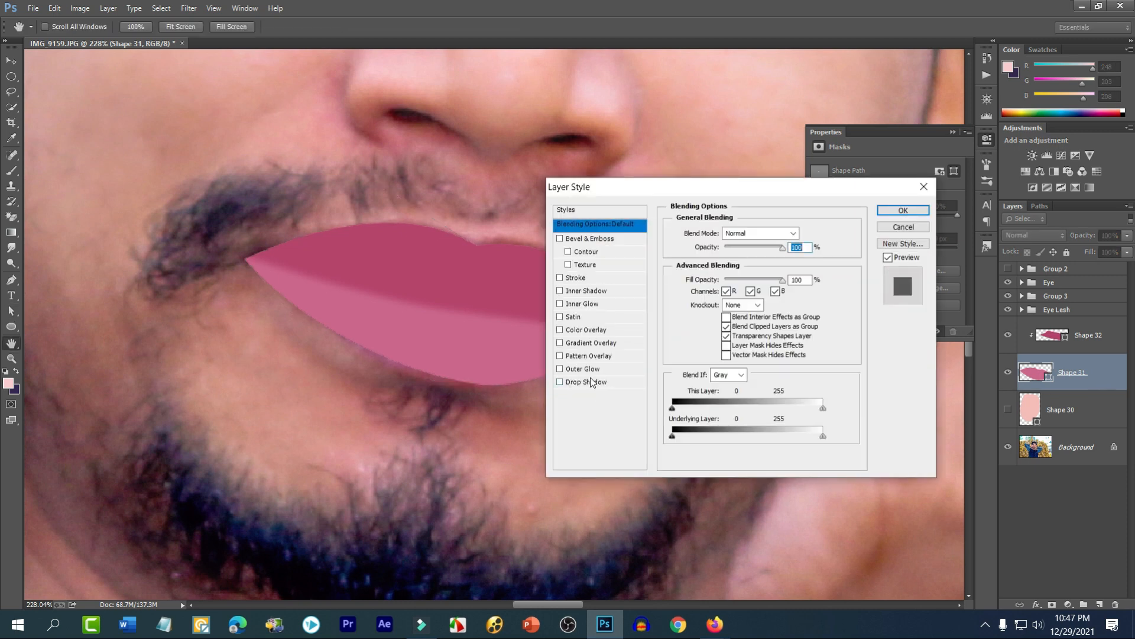
- Add an Inner Glow to the Shape 31 lip layer with black colour and Normal blend mode
{"action": "left_click", "coordinate": [587, 303]}
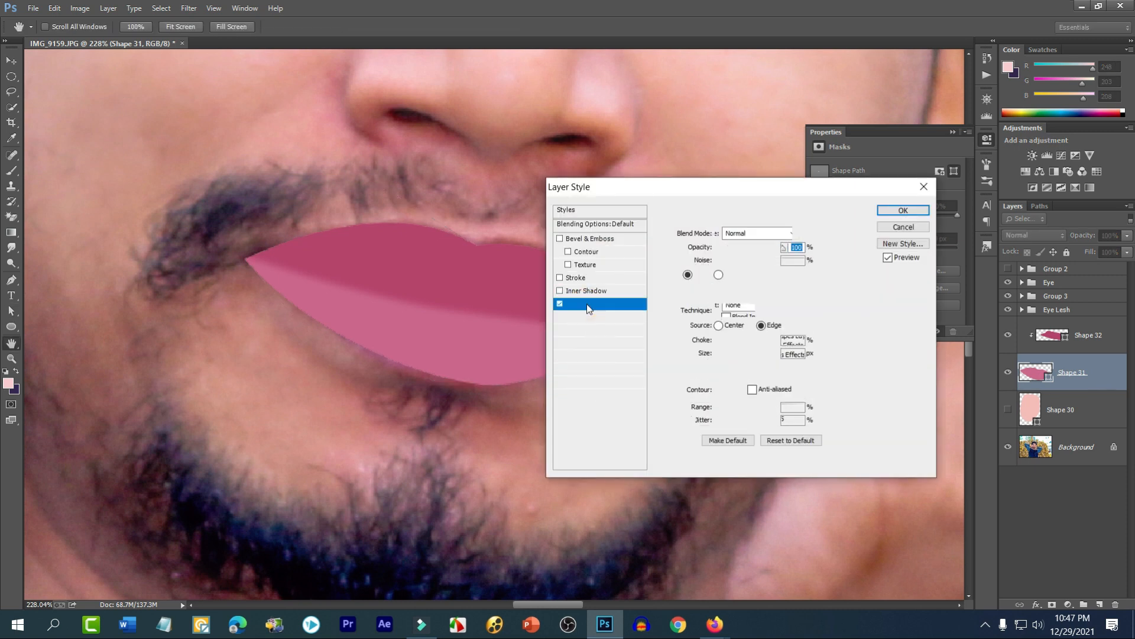
{"action": "left_click", "coordinate": [700, 275]}
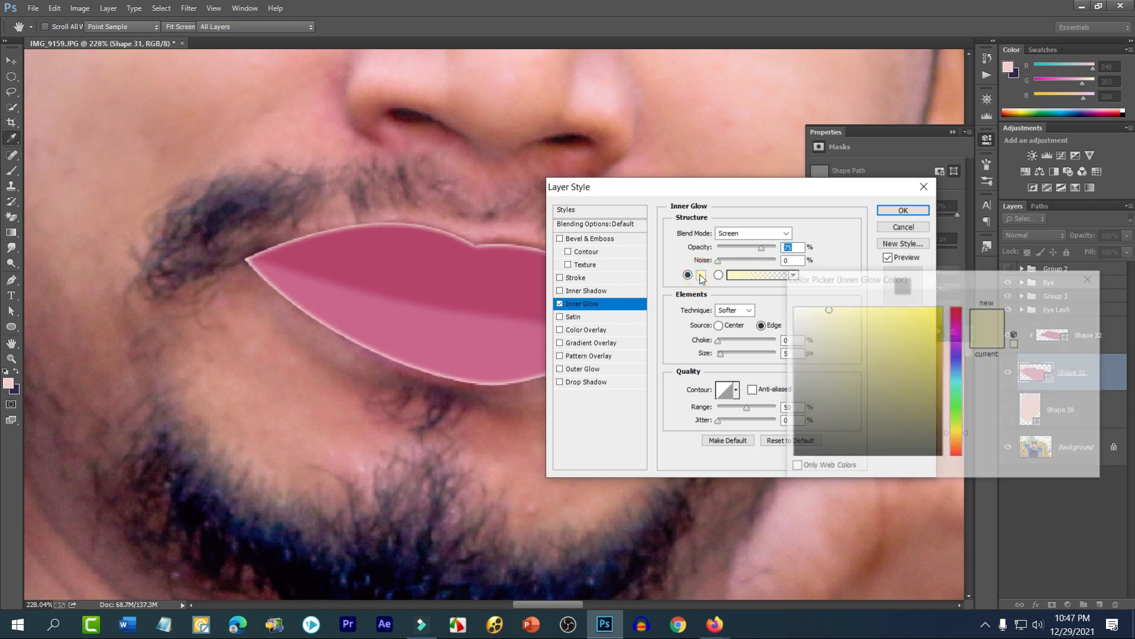
{"action": "left_click", "coordinate": [790, 459]}
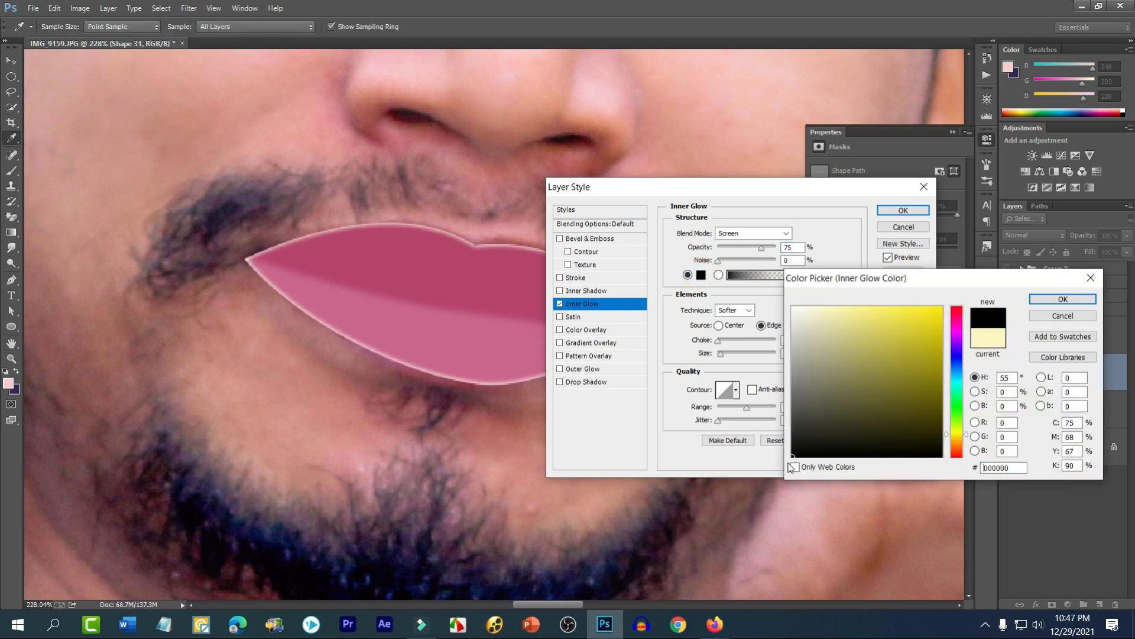
{"action": "left_click", "coordinate": [1032, 298]}
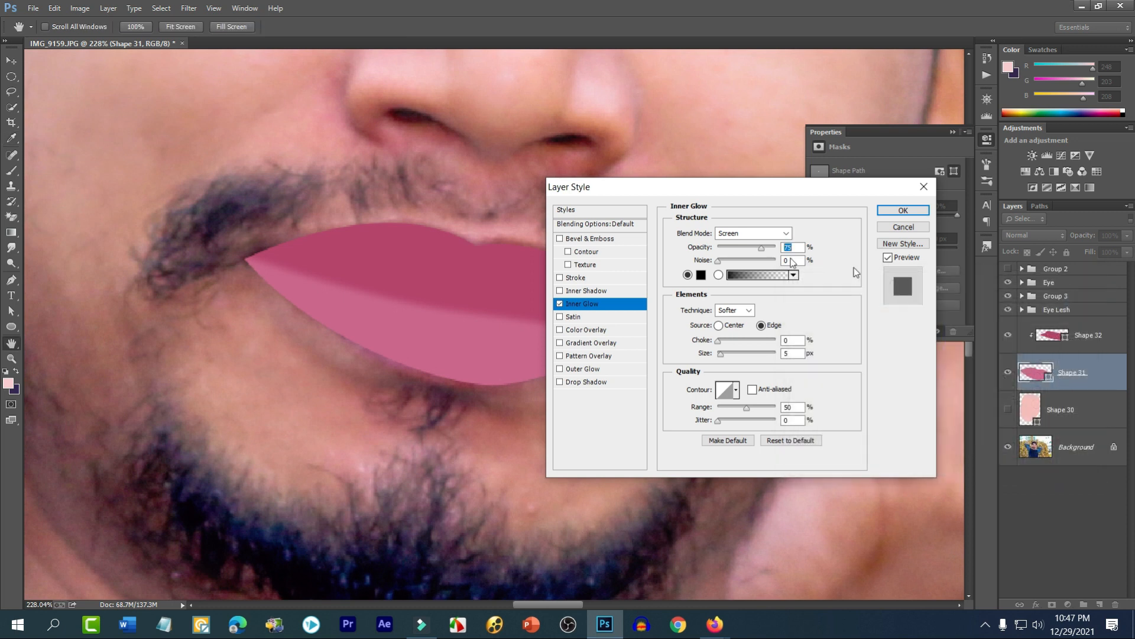
{"action": "left_click", "coordinate": [747, 233]}
{"action": "left_click", "coordinate": [738, 246]}
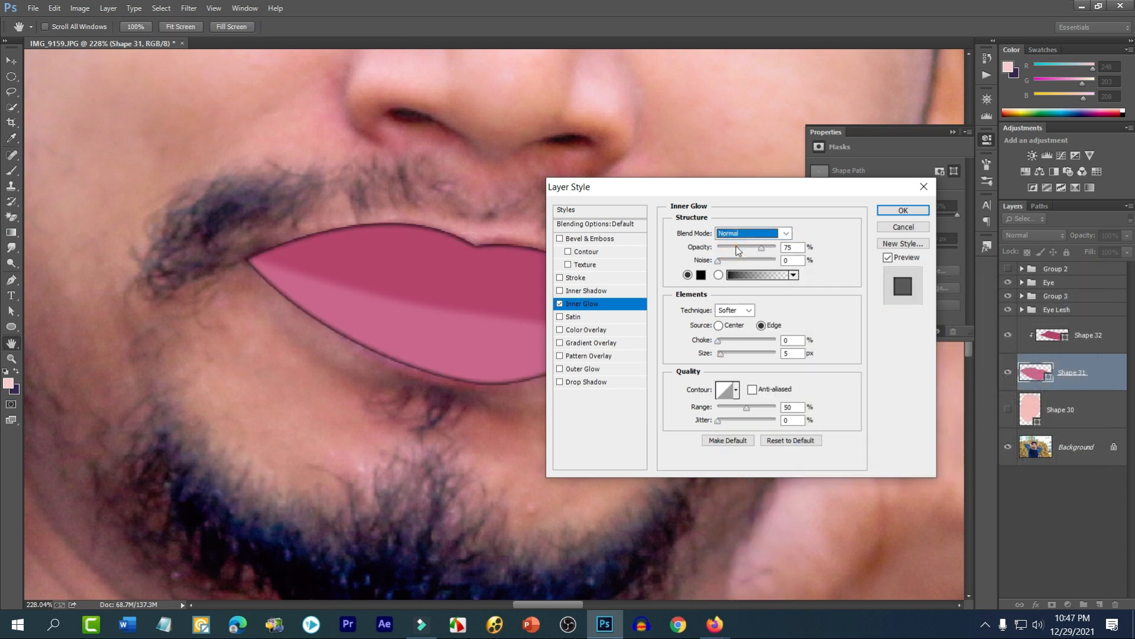
- Set the lip's Inner Glow size to 27 px and its opacity to about 40%, and apply the layer style
{"action": "left_click_drag", "start_coordinate": [735, 191], "coordinate": [876, 201]}
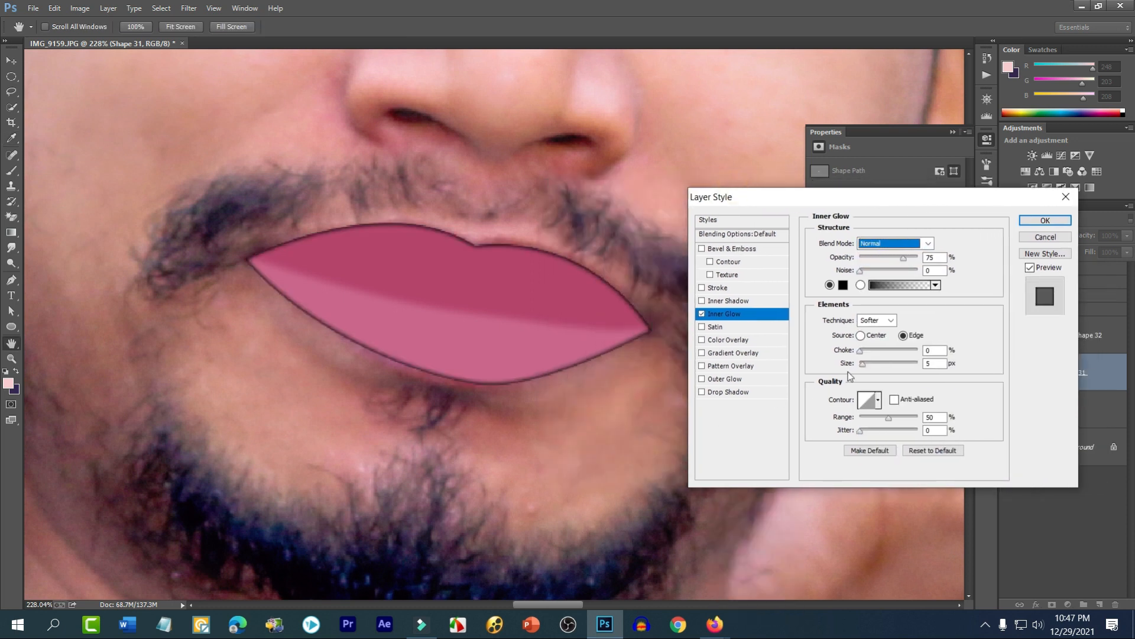
{"action": "left_click_drag", "start_coordinate": [865, 368], "coordinate": [871, 373]}
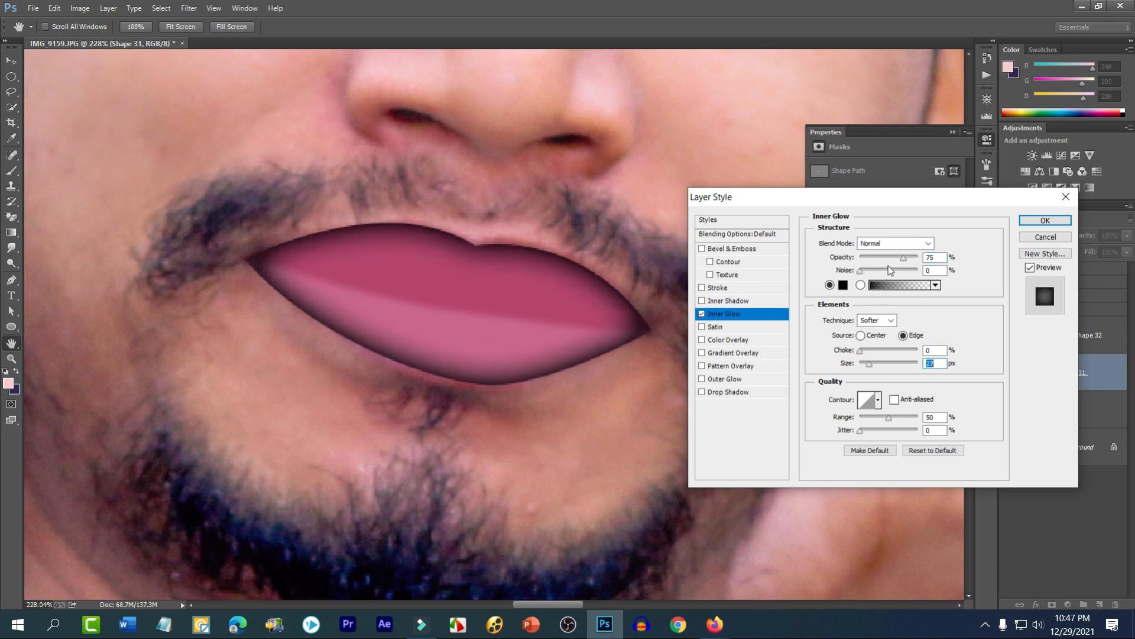
{"action": "left_click_drag", "start_coordinate": [908, 261], "coordinate": [885, 262]}
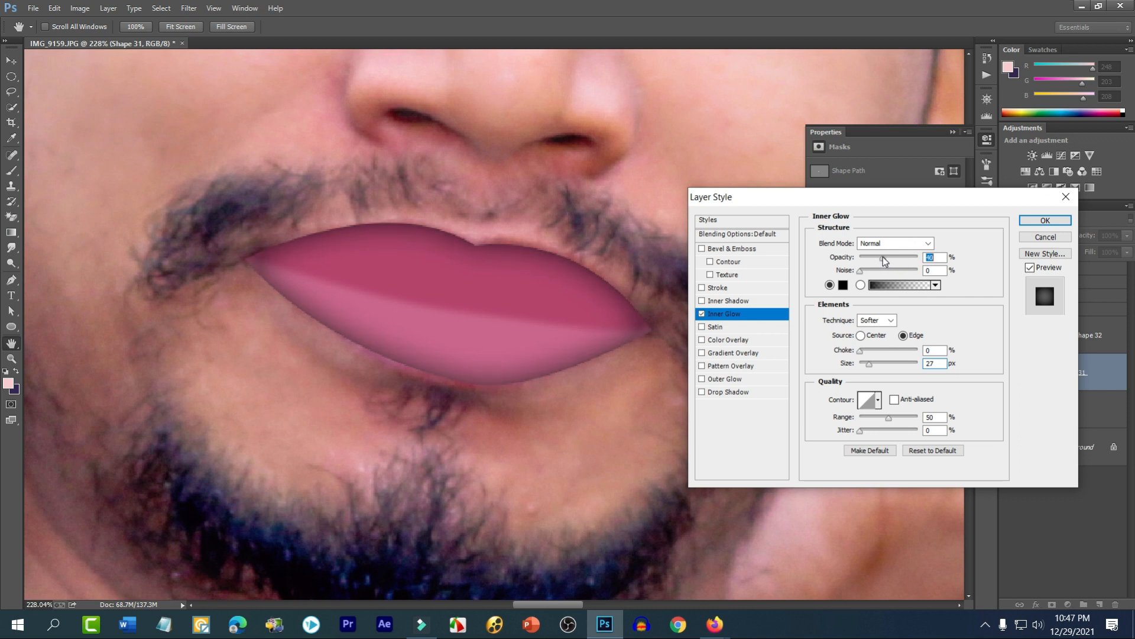
{"action": "left_click", "coordinate": [1044, 220]}
- Change the fill colour of the Shape 31 lip layer to the stronger pink #cb4779
{"action": "scroll", "coordinate": [580, 363], "scroll_direction": "down", "scroll_amount": 5}
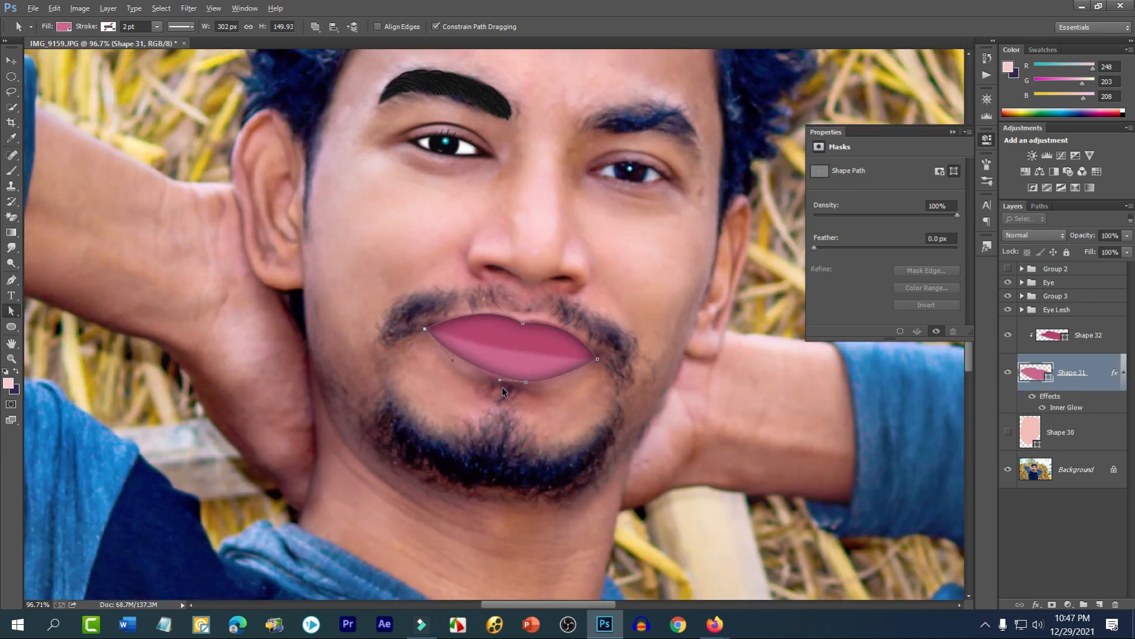
{"action": "scroll", "coordinate": [535, 404], "scroll_direction": "up", "scroll_amount": 5}
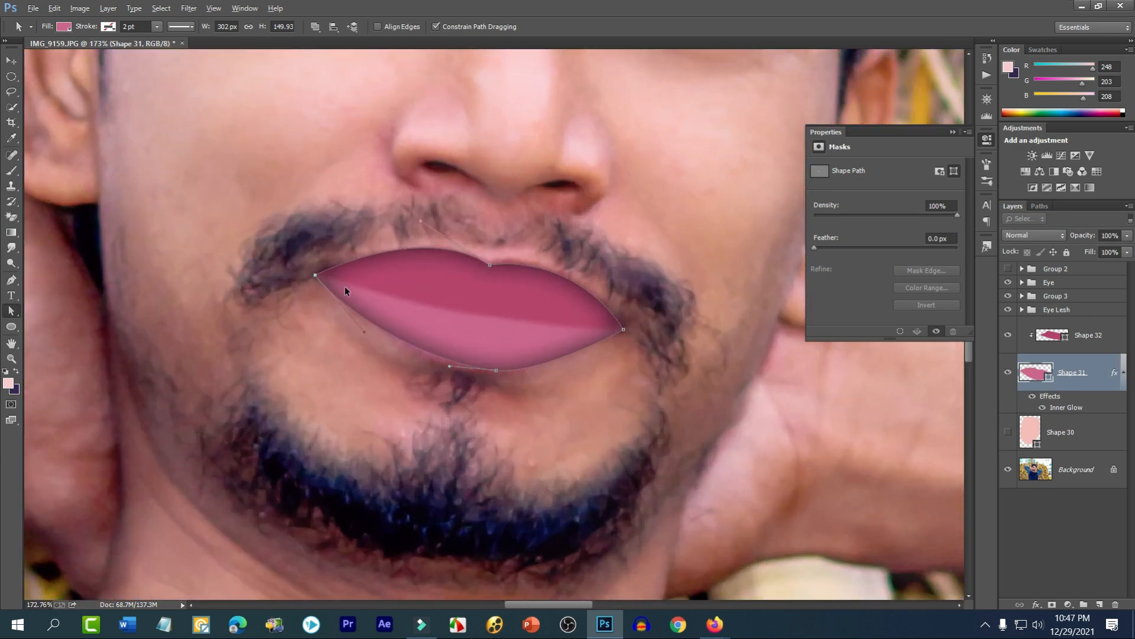
{"action": "left_click", "coordinate": [11, 60]}
{"action": "scroll", "coordinate": [473, 339], "scroll_direction": "down", "scroll_amount": 6}
{"action": "scroll", "coordinate": [548, 423], "scroll_direction": "down", "scroll_amount": 2}
{"action": "scroll", "coordinate": [549, 424], "scroll_direction": "up", "scroll_amount": 6}
{"action": "scroll", "coordinate": [349, 315], "scroll_direction": "up", "scroll_amount": 5}
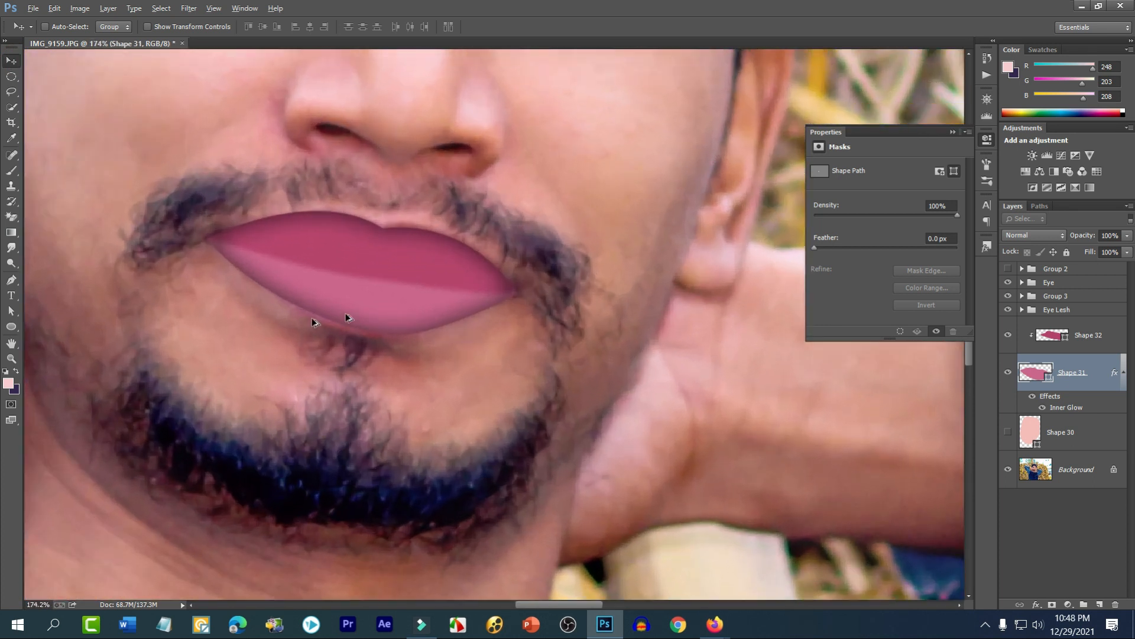
{"action": "double_click", "coordinate": [1034, 374]}
{"action": "left_click", "coordinate": [907, 343]}
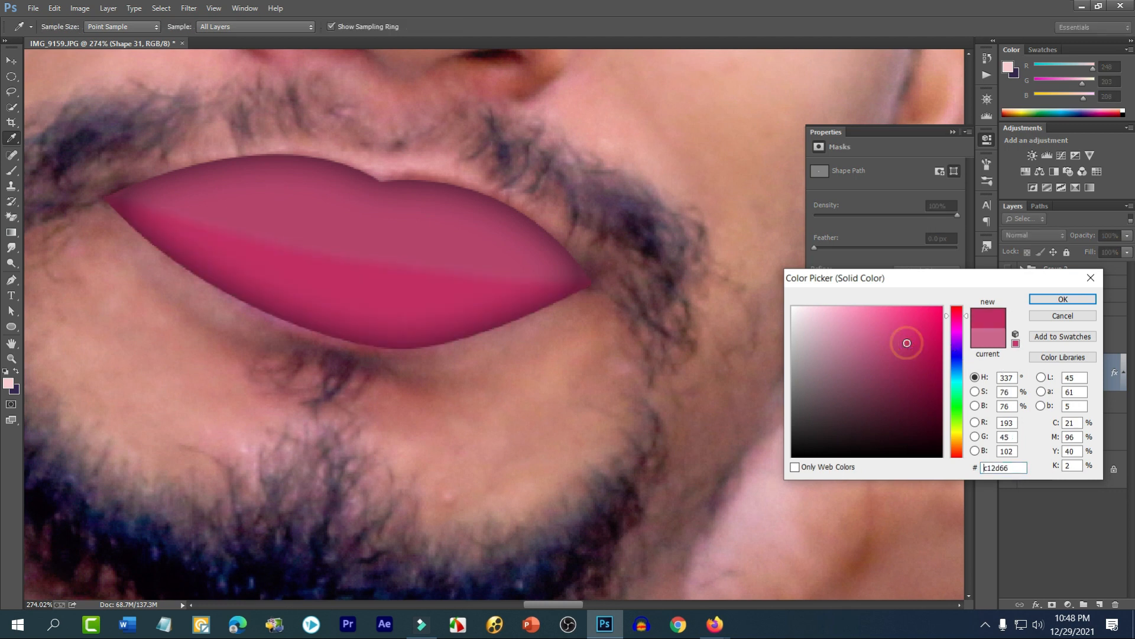
{"action": "left_click", "coordinate": [890, 337]}
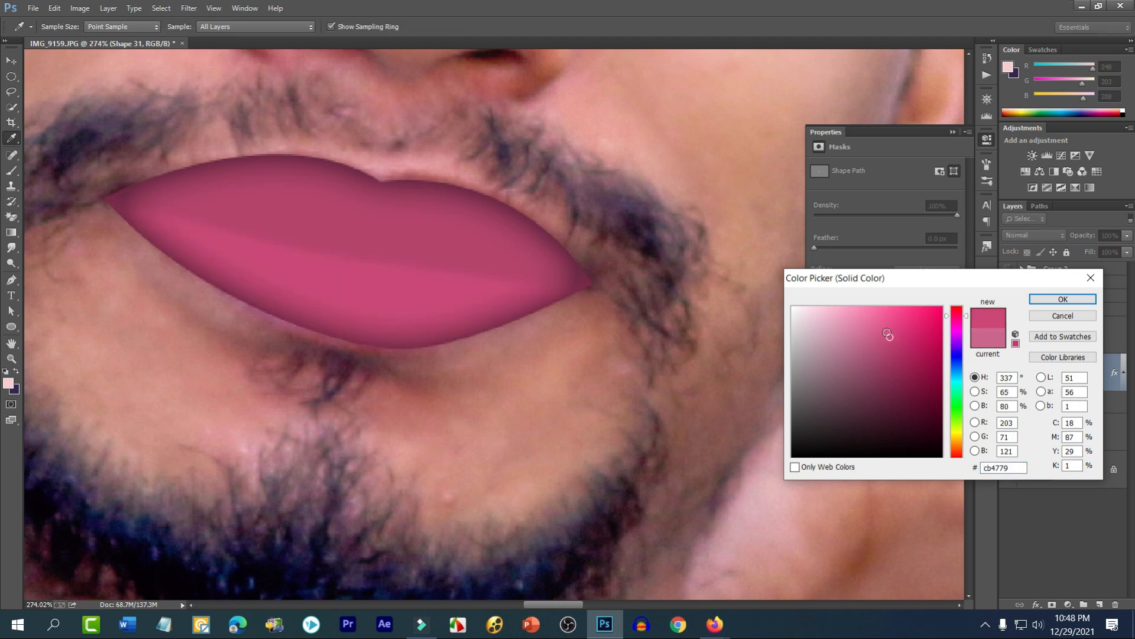
{"action": "left_click", "coordinate": [1063, 299]}
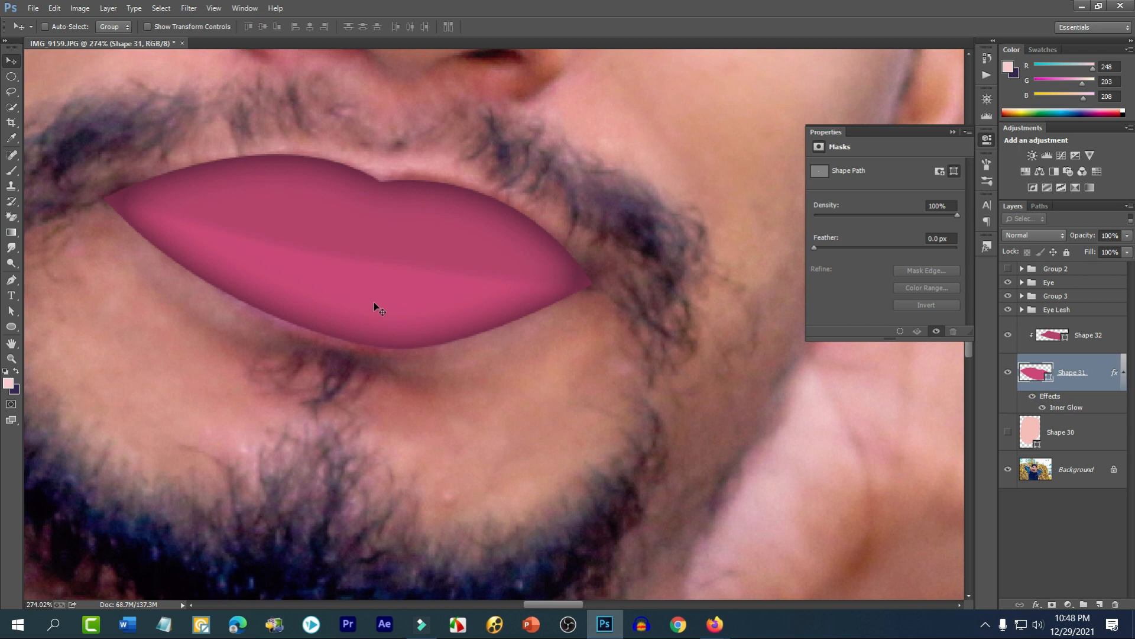
- Draw a white ellipse about 66 × 17 px on the lower lip and place its layer above Shape 32
{"action": "left_click", "coordinate": [11, 326]}
{"action": "left_click_drag", "start_coordinate": [277, 272], "coordinate": [384, 301]}
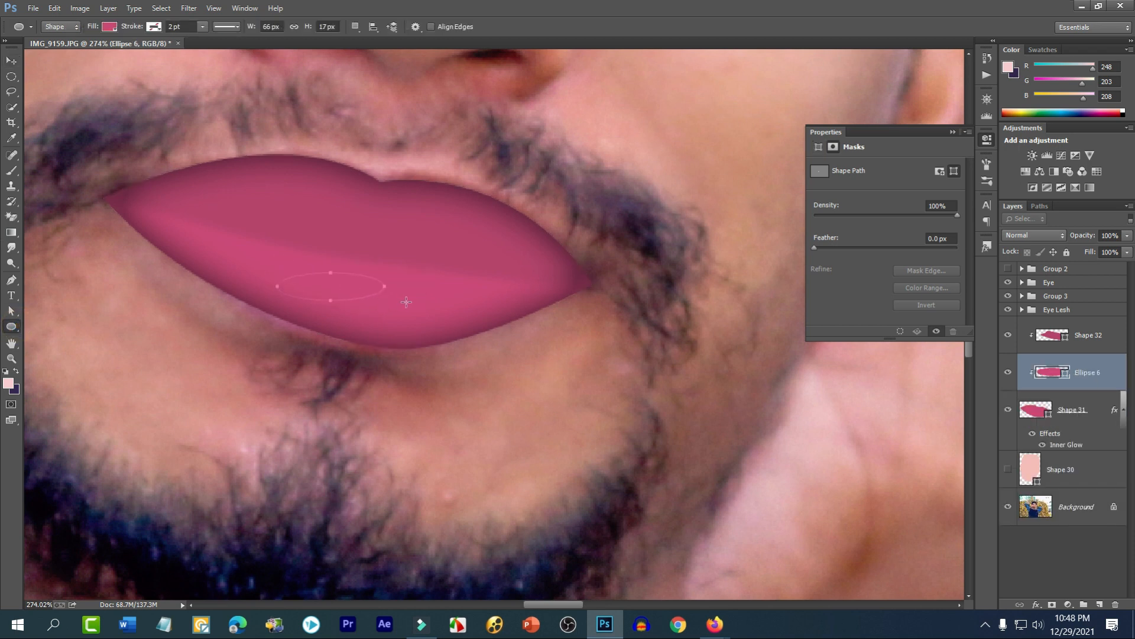
{"action": "double_click", "coordinate": [1053, 373]}
{"action": "left_click_drag", "start_coordinate": [880, 324], "coordinate": [775, 288]}
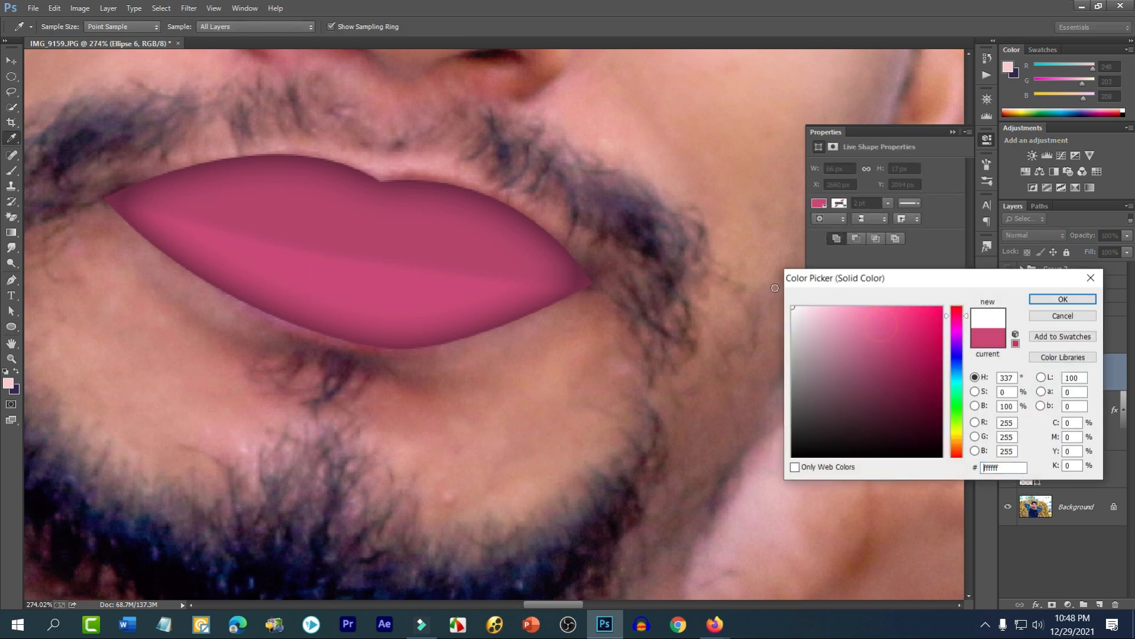
{"action": "left_click", "coordinate": [1063, 299]}
{"action": "left_click_drag", "start_coordinate": [1085, 366], "coordinate": [1075, 346]}
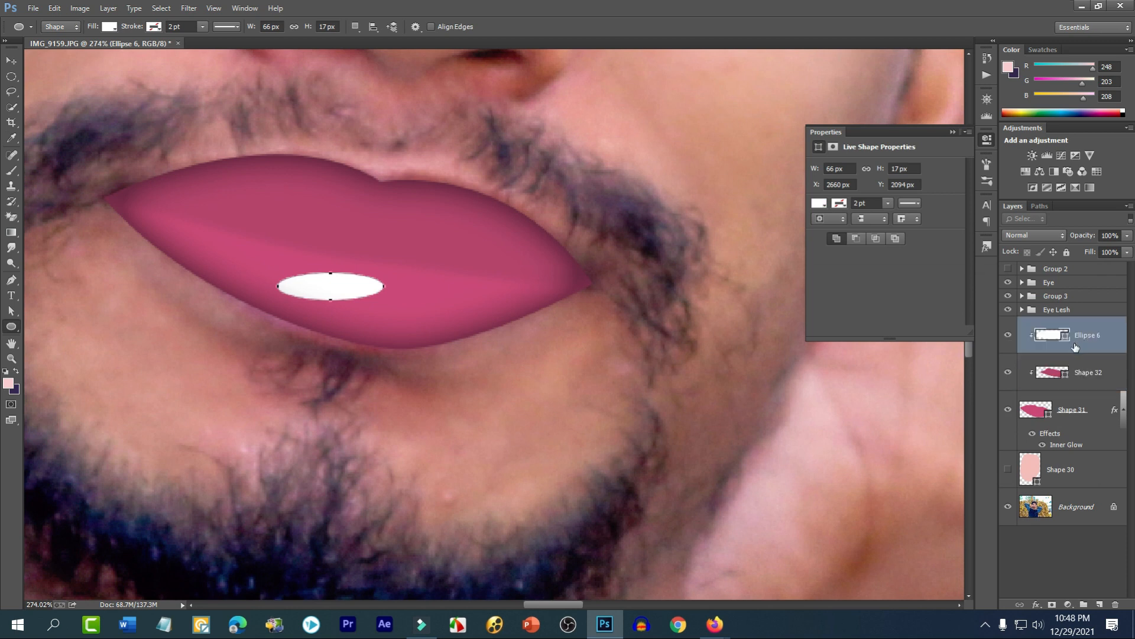
- Move the white ellipse onto the middle of the lower lip, rotate it about 8.5° and widen it to about 149%
{"action": "left_click", "coordinate": [12, 60]}
{"action": "left_click_drag", "start_coordinate": [387, 304], "coordinate": [417, 325]}
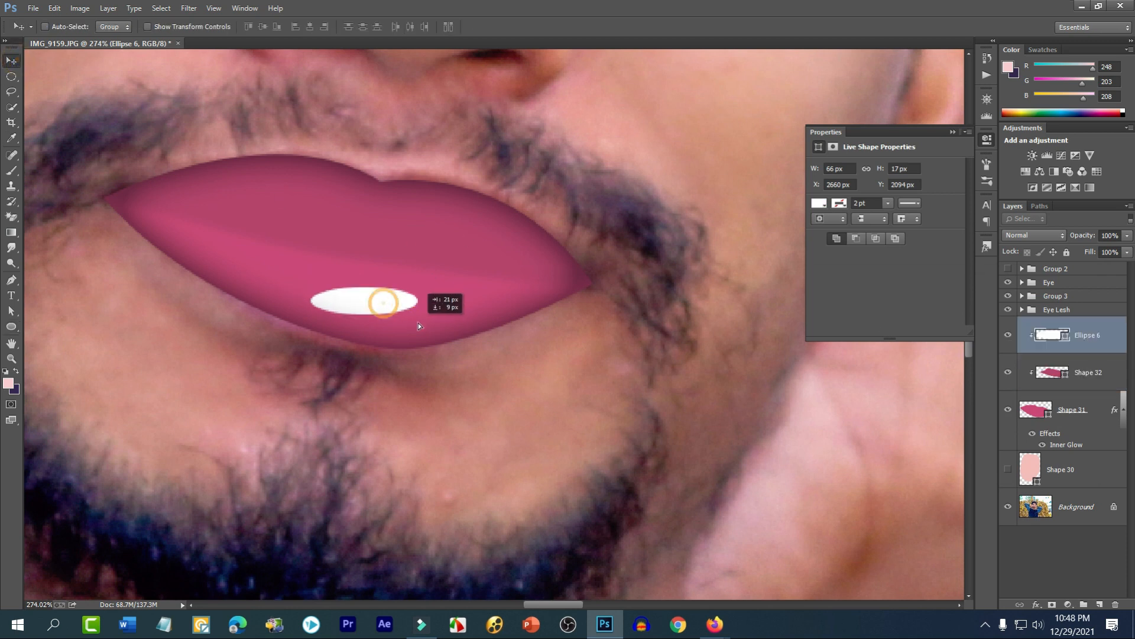
{"action": "key", "text": "ctrl+t"}
{"action": "left_click_drag", "start_coordinate": [487, 298], "coordinate": [494, 329]}
{"action": "left_click_drag", "start_coordinate": [420, 308], "coordinate": [447, 305]}
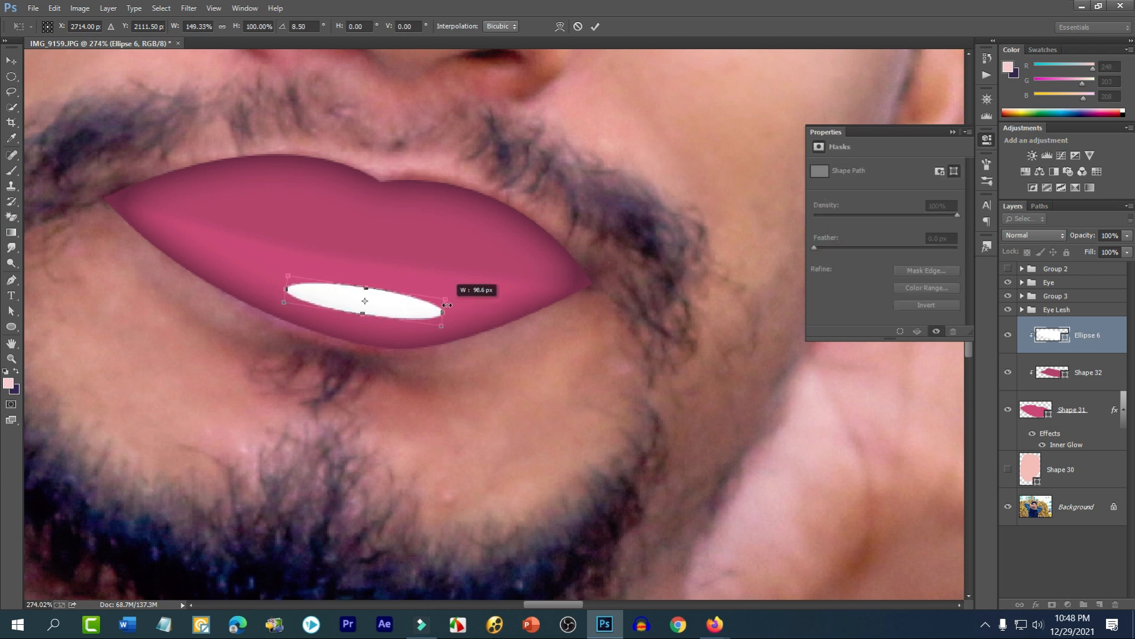
- Warp the white ellipse into a thin downward-bowed curve that follows the lower lip
{"action": "right_click", "coordinate": [384, 301]}
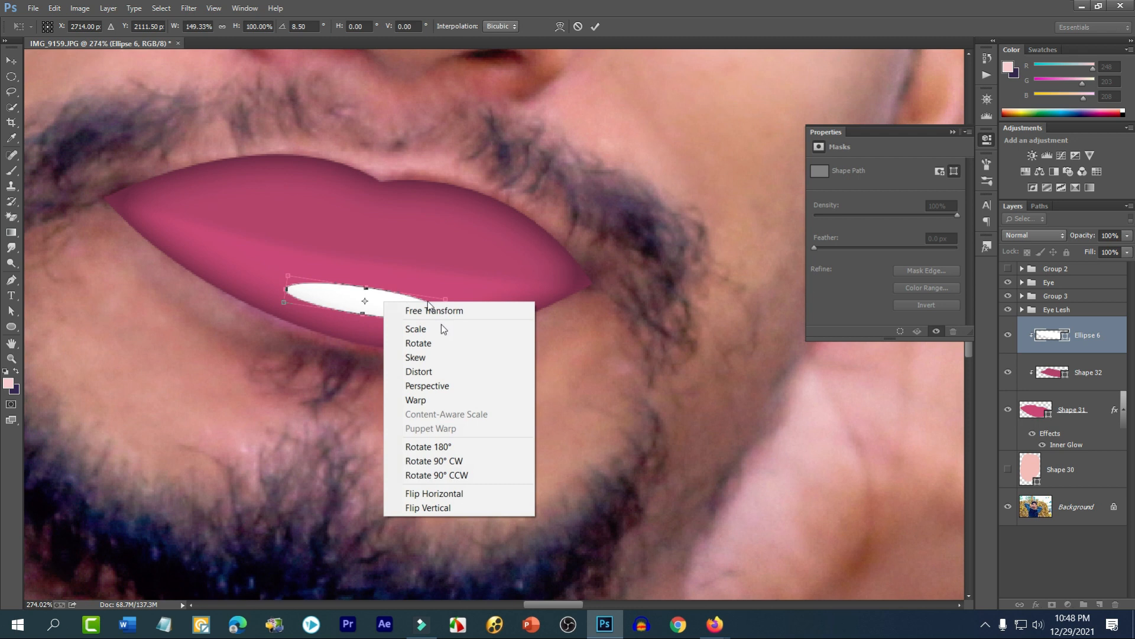
{"action": "left_click", "coordinate": [422, 400]}
{"action": "mouse_move", "coordinate": [368, 309]}
{"action": "left_mouse_down"}
{"action": "mouse_move", "coordinate": [364, 288]}
{"action": "mouse_move", "coordinate": [362, 322]}
{"action": "left_mouse_up"}
{"action": "left_click", "coordinate": [365, 288]}
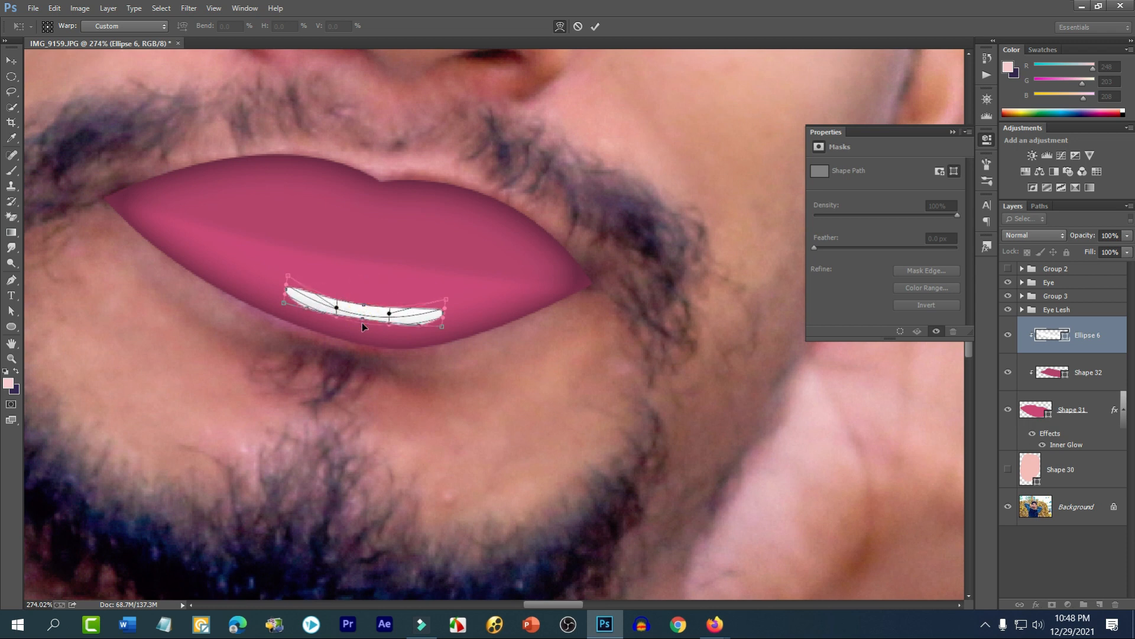
{"action": "key", "text": "Return"}
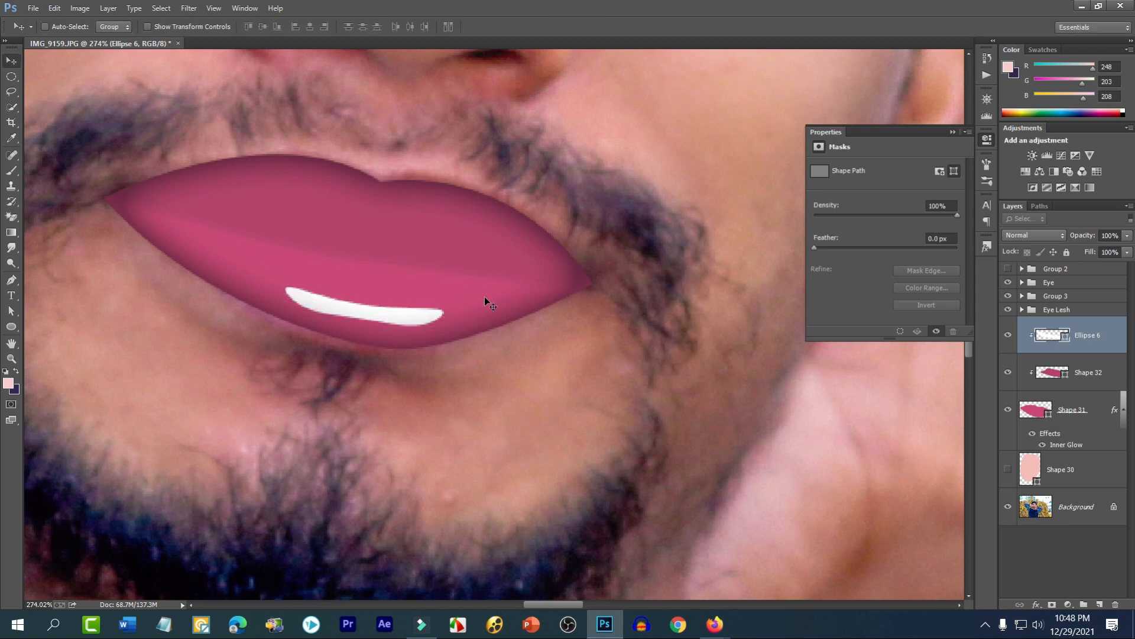
- Nudge the curved highlight up slightly, scale it down to about 78% and feather its edge by 5.6 px
{"action": "left_click_drag", "start_coordinate": [406, 314], "coordinate": [401, 303]}
{"action": "left_click_drag", "start_coordinate": [816, 250], "coordinate": [837, 246]}
{"action": "left_click", "coordinate": [14, 64]}
{"action": "key", "text": "ctrl+t"}
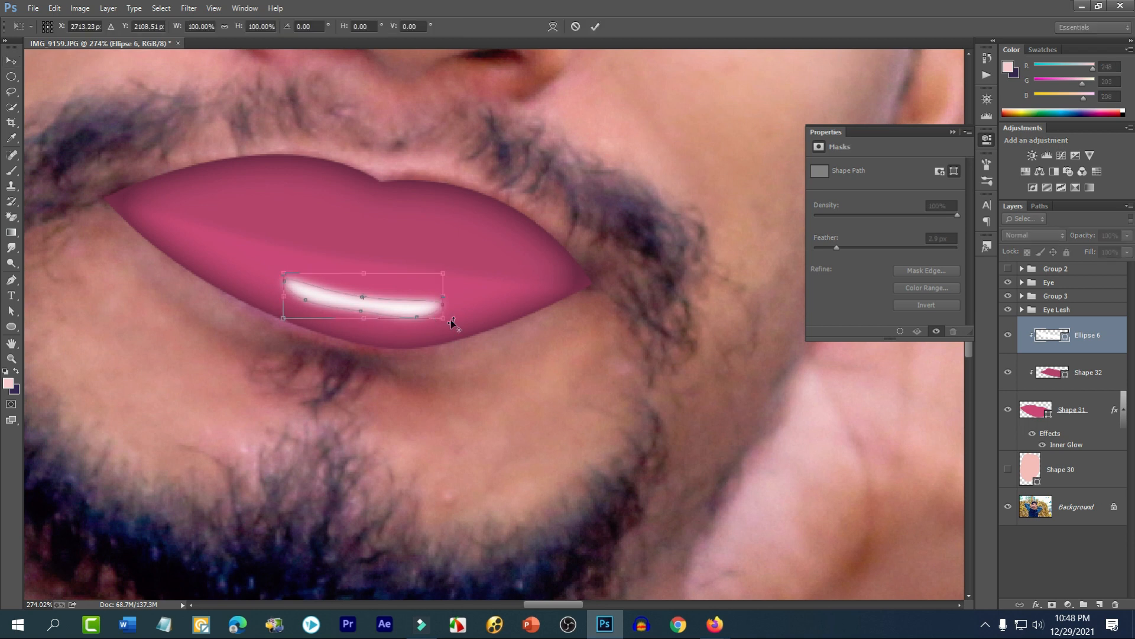
{"action": "left_click_drag", "start_coordinate": [444, 317], "coordinate": [427, 314]}
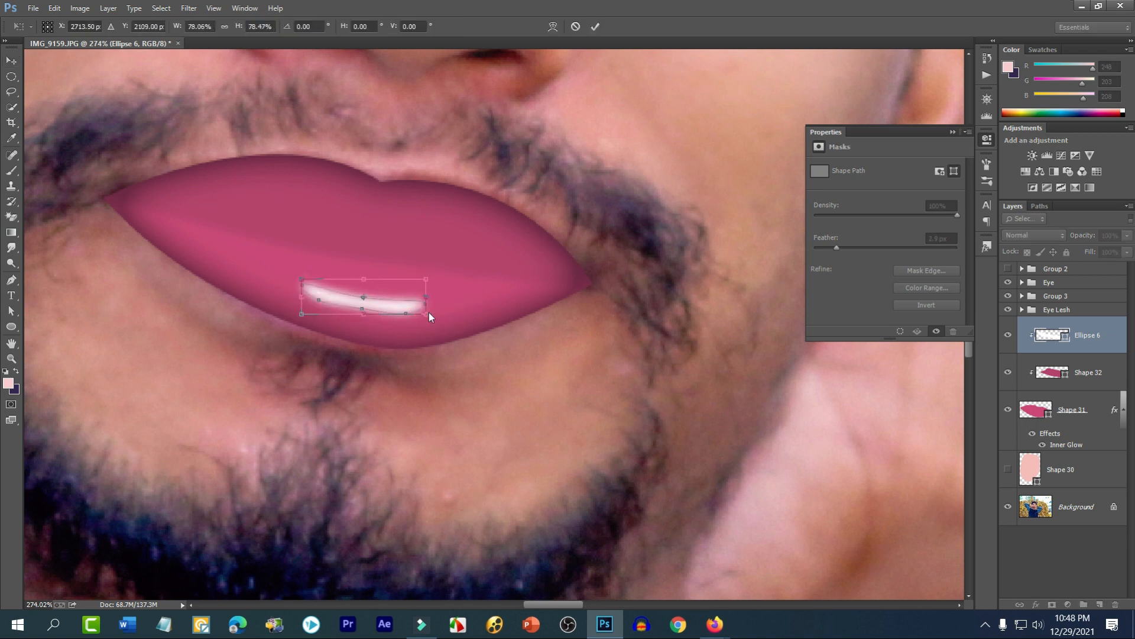
{"action": "key", "text": "Return"}
{"action": "left_click_drag", "start_coordinate": [835, 249], "coordinate": [855, 248]}
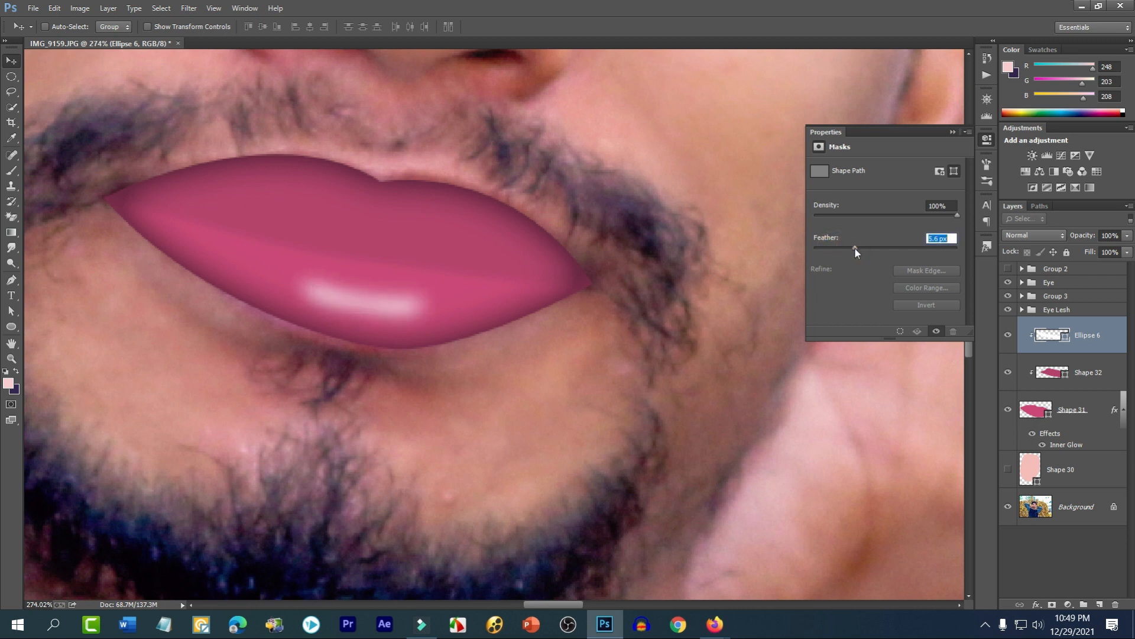
- Pull both end anchor points of the highlight path outward so the shape is about 108 px wide with pointed ends
{"action": "left_click", "coordinate": [11, 311]}
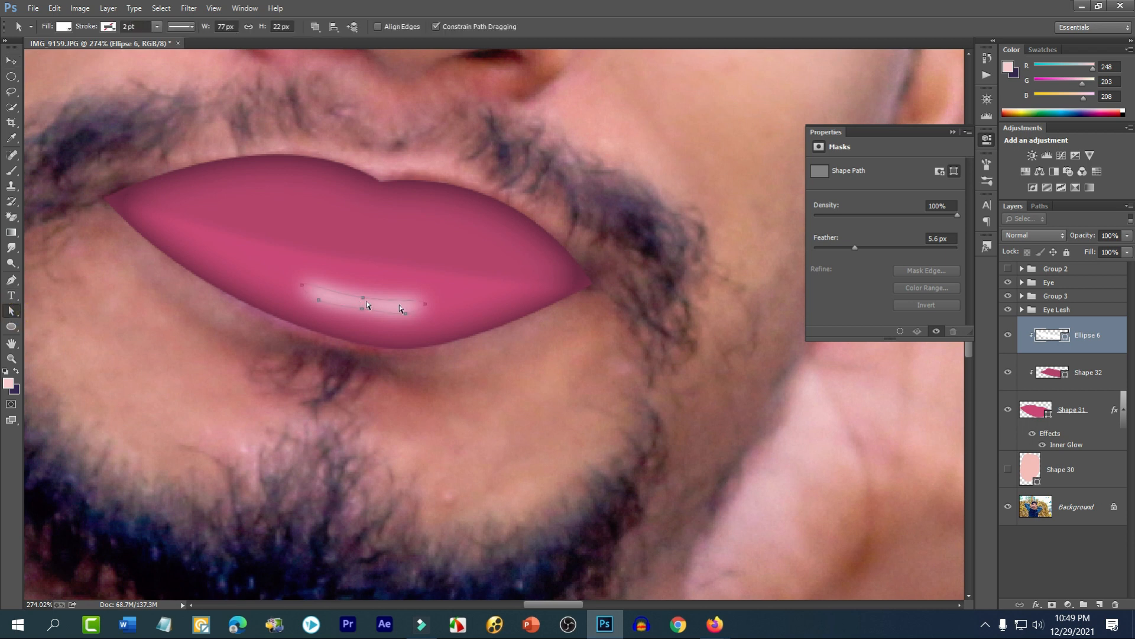
{"action": "left_click", "coordinate": [429, 305]}
{"action": "left_click", "coordinate": [400, 308]}
{"action": "key", "text": "shift+a"}
{"action": "left_click", "coordinate": [425, 304]}
{"action": "left_click", "coordinate": [423, 303]}
{"action": "left_click_drag", "start_coordinate": [423, 303], "coordinate": [449, 300]}
{"action": "left_click", "coordinate": [301, 285]}
{"action": "left_click_drag", "start_coordinate": [275, 281], "coordinate": [279, 273]}
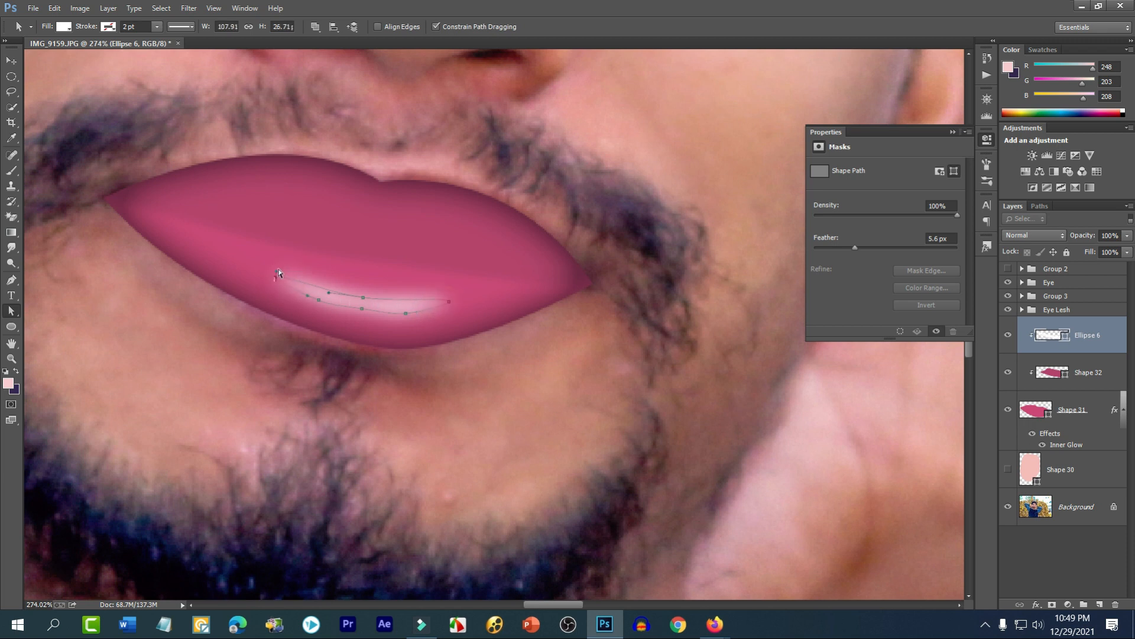
- Set the lip highlight's feather to 4.5 px
{"action": "left_click", "coordinate": [360, 310]}
{"action": "left_click", "coordinate": [360, 309]}
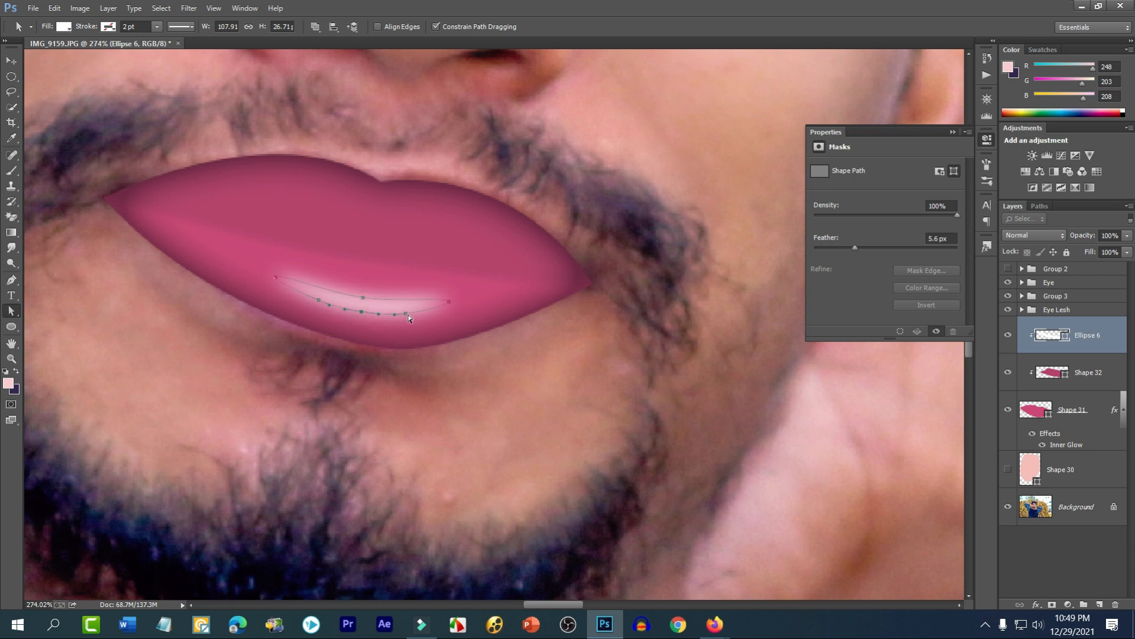
{"action": "left_click", "coordinate": [454, 313]}
{"action": "left_click_drag", "start_coordinate": [853, 247], "coordinate": [849, 246]}
- Extend the highlight path's two end points further toward the corners of the mouth and deselect the path
{"action": "left_click", "coordinate": [407, 312]}
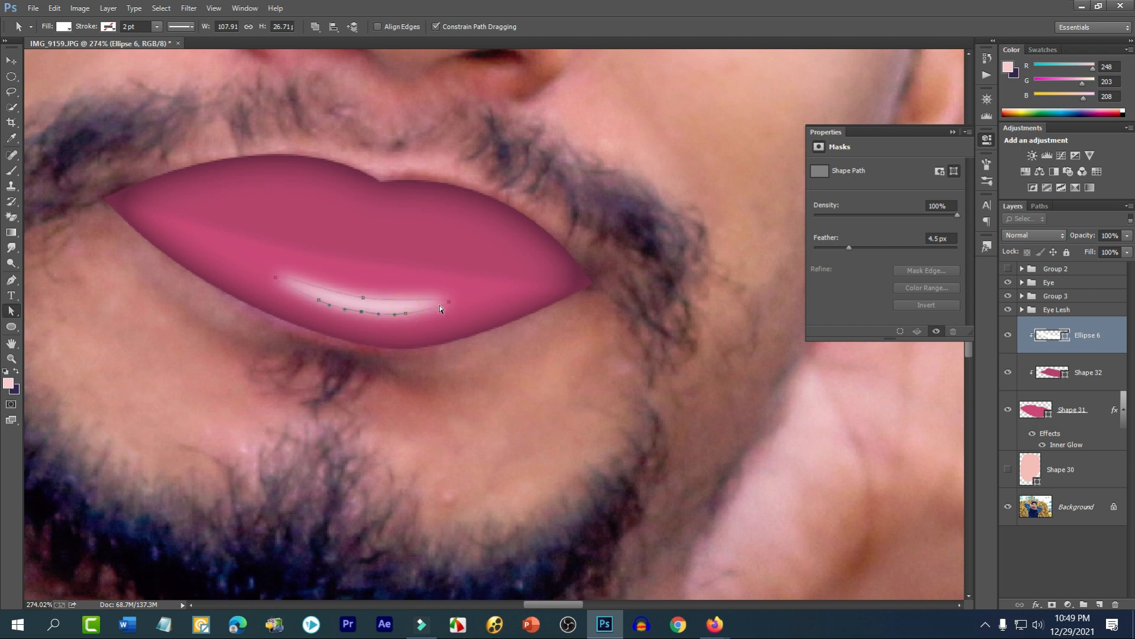
{"action": "left_click", "coordinate": [449, 303]}
{"action": "left_click_drag", "start_coordinate": [477, 303], "coordinate": [477, 303]}
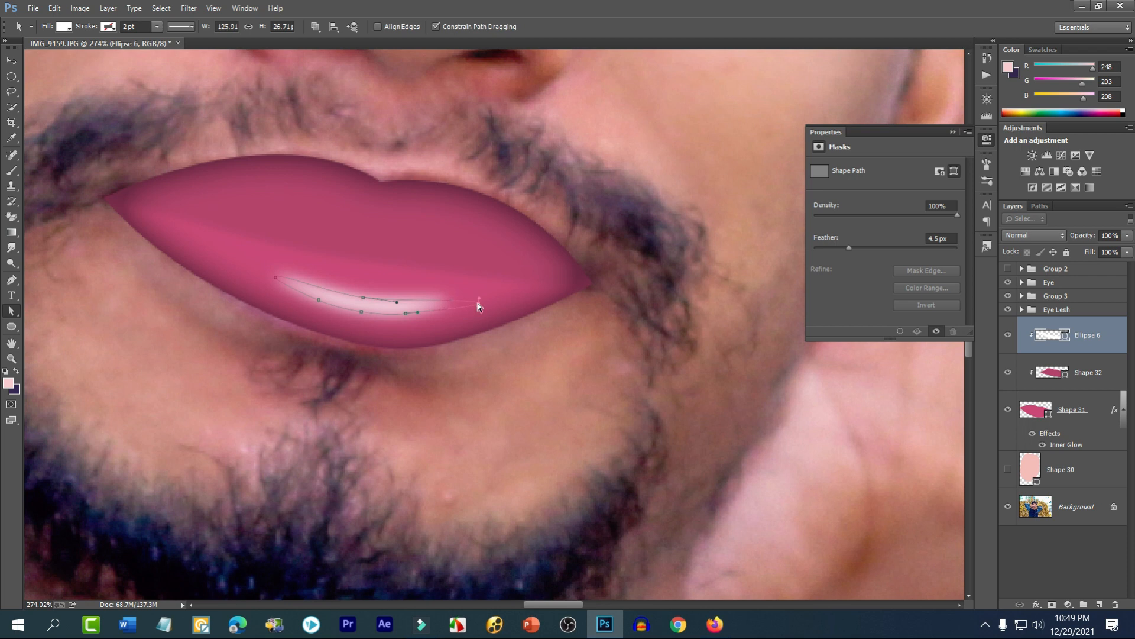
{"action": "left_click", "coordinate": [276, 279]}
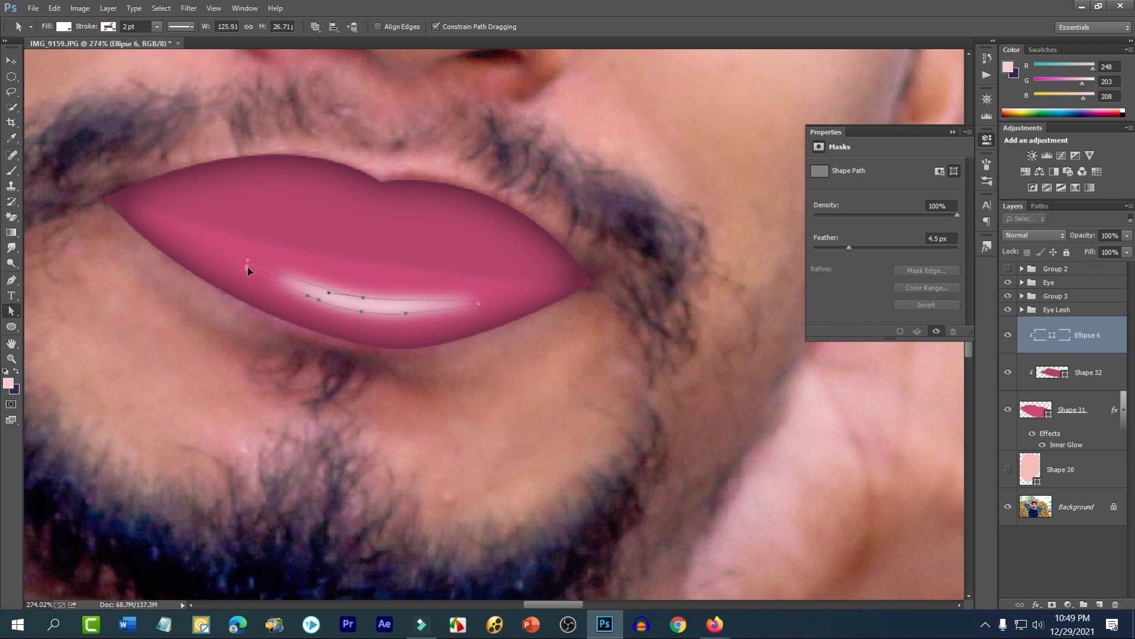
{"action": "left_click_drag", "start_coordinate": [244, 266], "coordinate": [245, 266]}
{"action": "left_click", "coordinate": [11, 61]}
{"action": "left_click", "coordinate": [480, 391]}
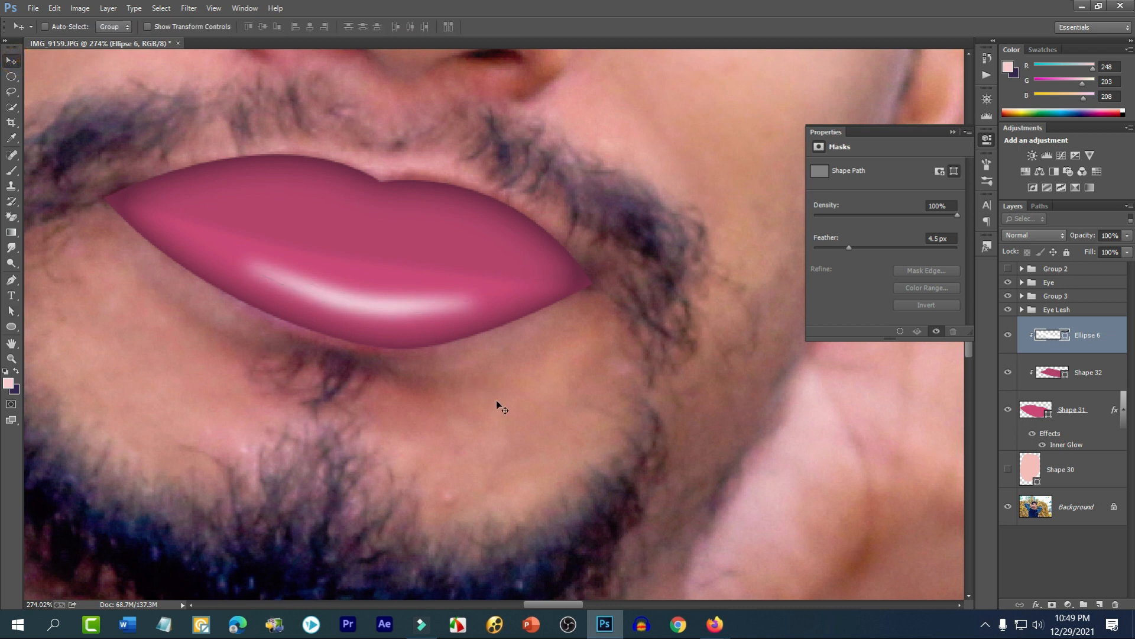
- Recolour the clipped lip layer Shape 32 to a slightly brighter, more saturated pink
{"action": "scroll", "coordinate": [496, 400], "scroll_direction": "down", "scroll_amount": 10}
{"action": "scroll", "coordinate": [496, 449], "scroll_direction": "up", "scroll_amount": 5}
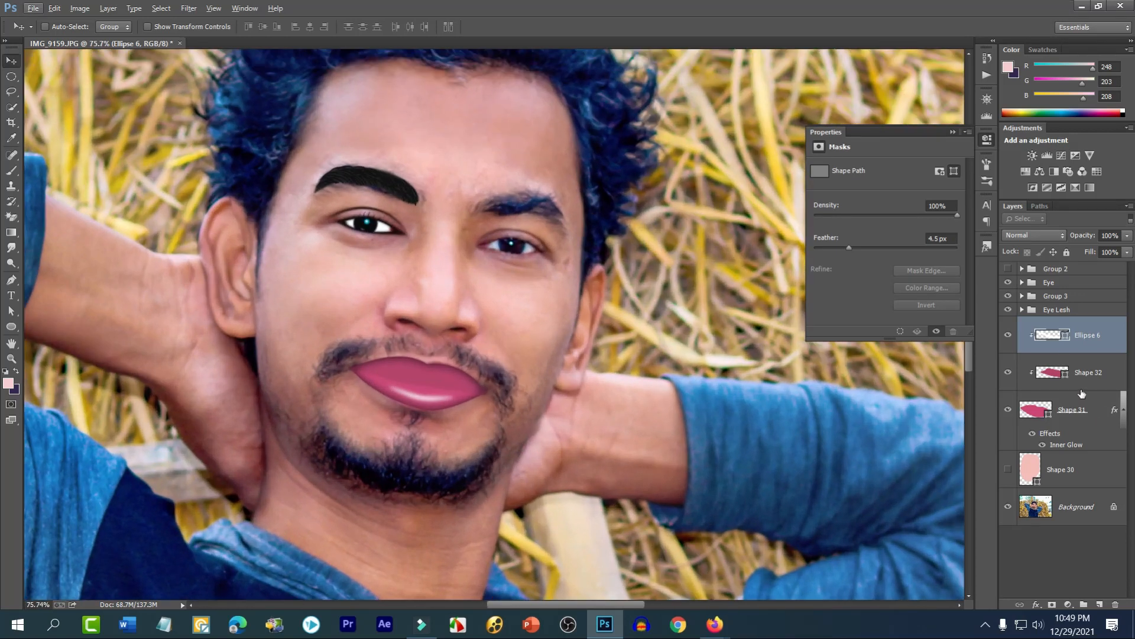
{"action": "double_click", "coordinate": [1051, 372]}
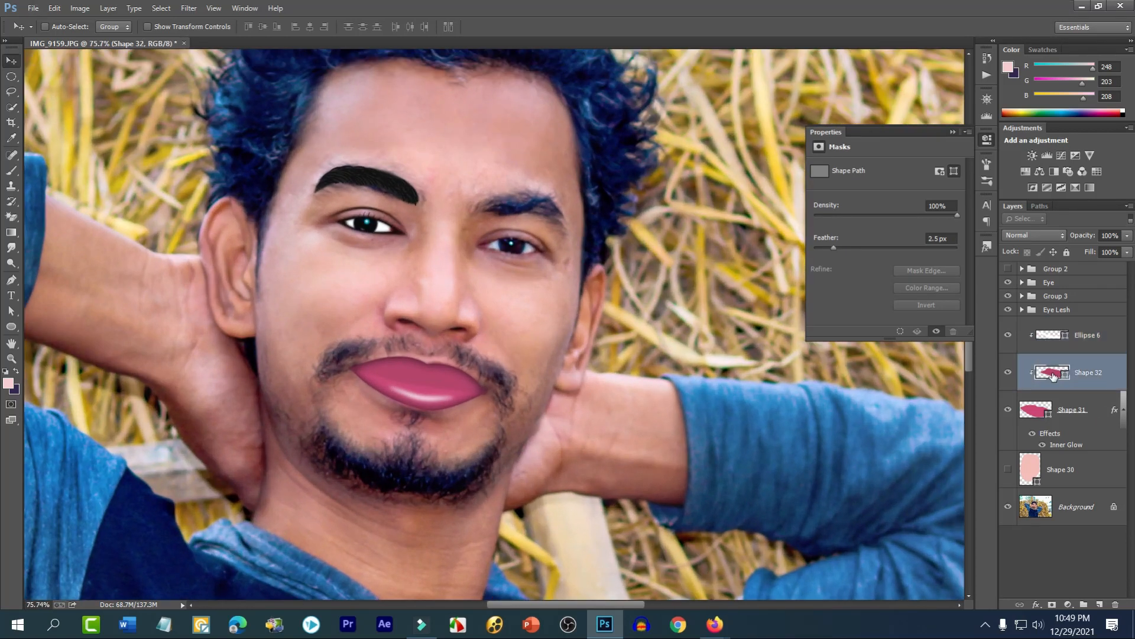
{"action": "left_click", "coordinate": [898, 349]}
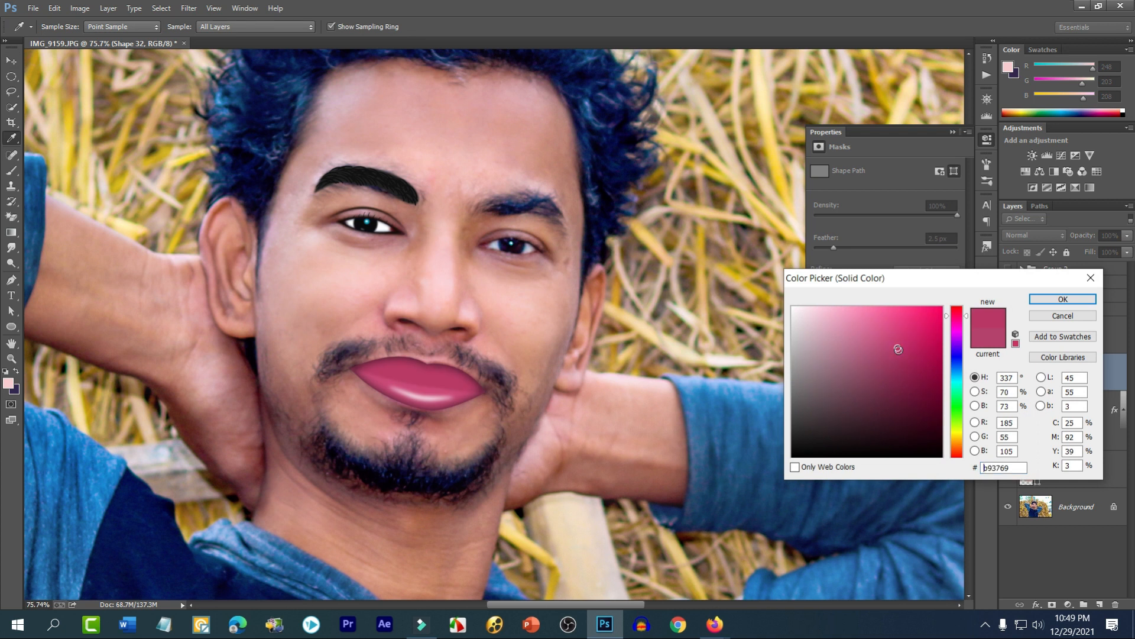
{"action": "left_click", "coordinate": [905, 347]}
{"action": "left_click", "coordinate": [898, 346]}
{"action": "left_click", "coordinate": [1063, 299]}
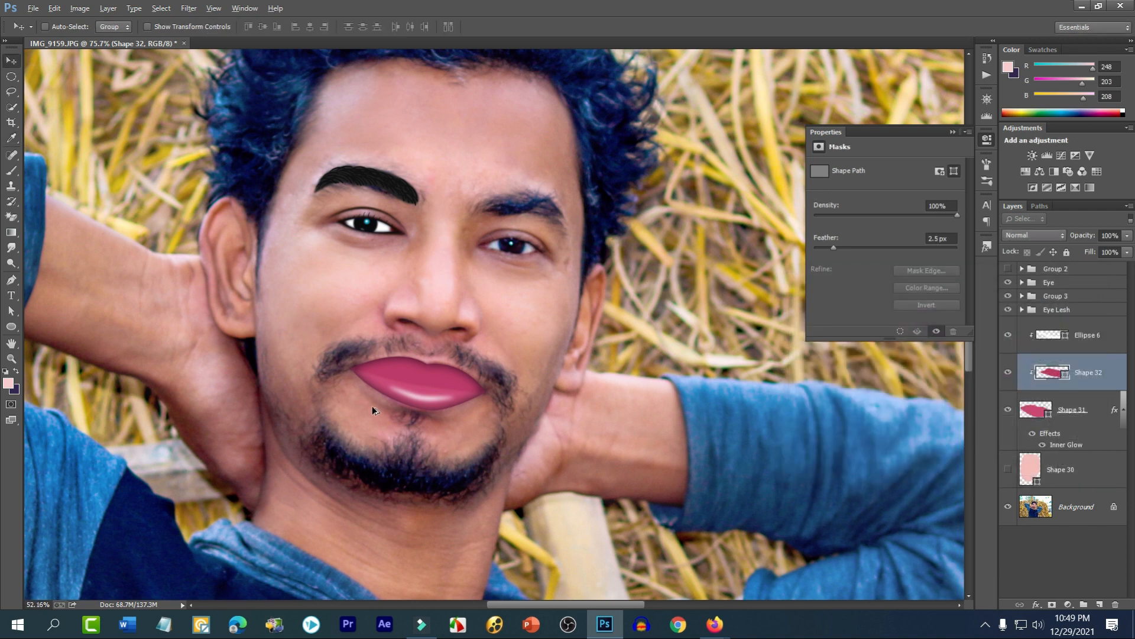
- Examine the painted lips in the whole portrait and close up, briefly toggling the face shape layer Shape 30
{"action": "scroll", "coordinate": [372, 406], "scroll_direction": "down", "scroll_amount": 5}
{"action": "scroll", "coordinate": [490, 314], "scroll_direction": "up", "scroll_amount": 3}
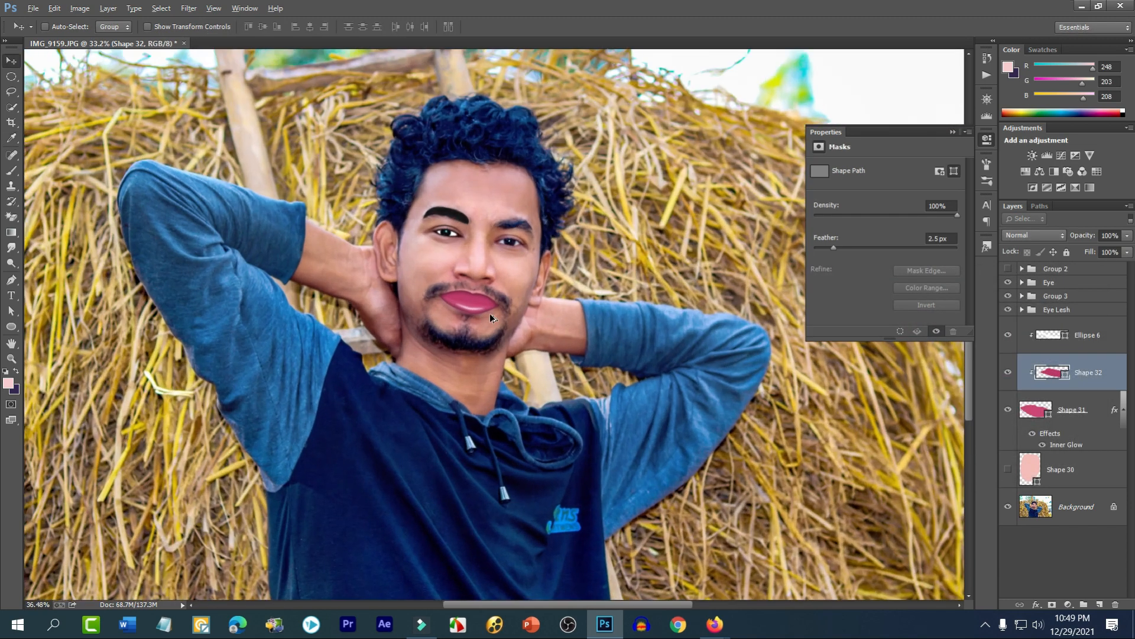
{"action": "scroll", "coordinate": [491, 314], "scroll_direction": "up", "scroll_amount": 3}
{"action": "scroll", "coordinate": [470, 321], "scroll_direction": "down", "scroll_amount": 2}
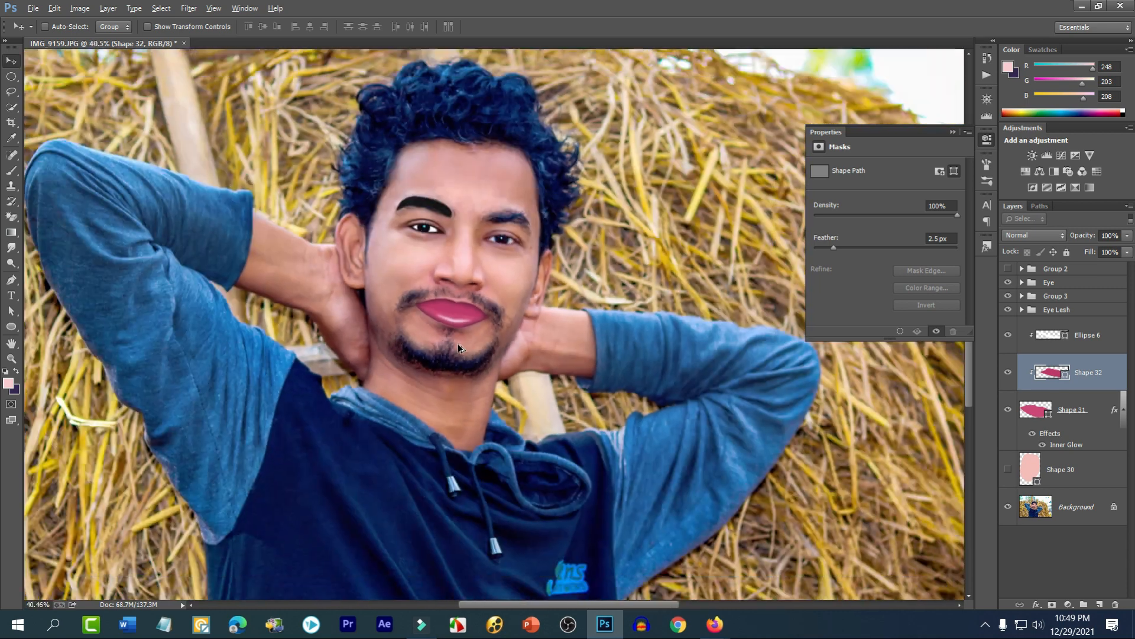
{"action": "scroll", "coordinate": [457, 343], "scroll_direction": "down", "scroll_amount": 2}
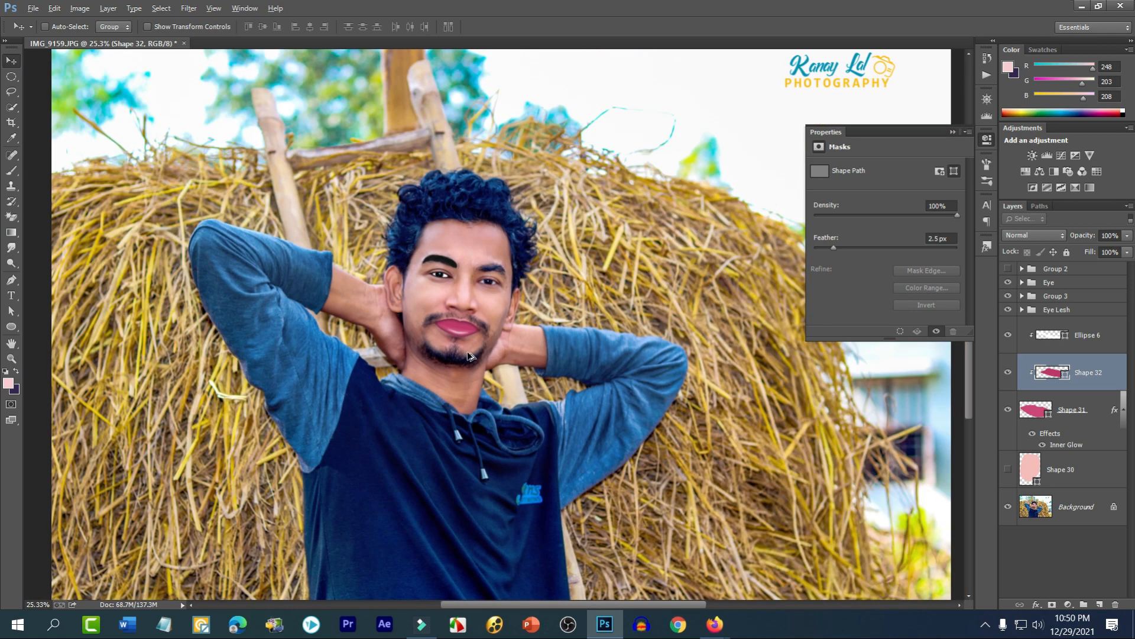
{"action": "scroll", "coordinate": [468, 353], "scroll_direction": "up", "scroll_amount": 3}
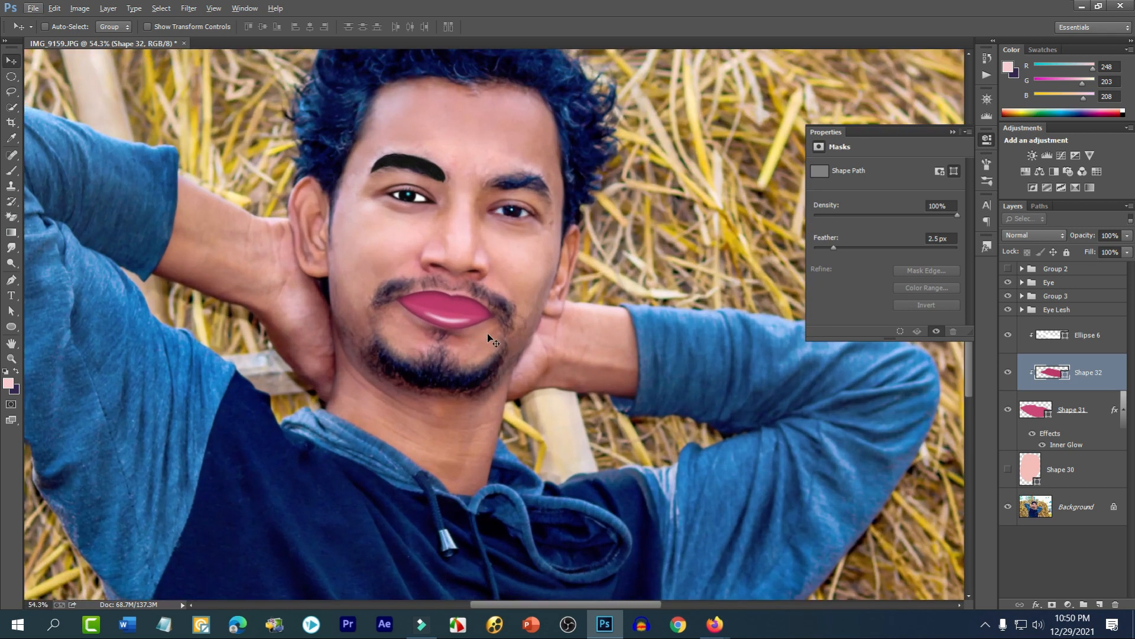
{"action": "scroll", "coordinate": [487, 335], "scroll_direction": "up", "scroll_amount": 2}
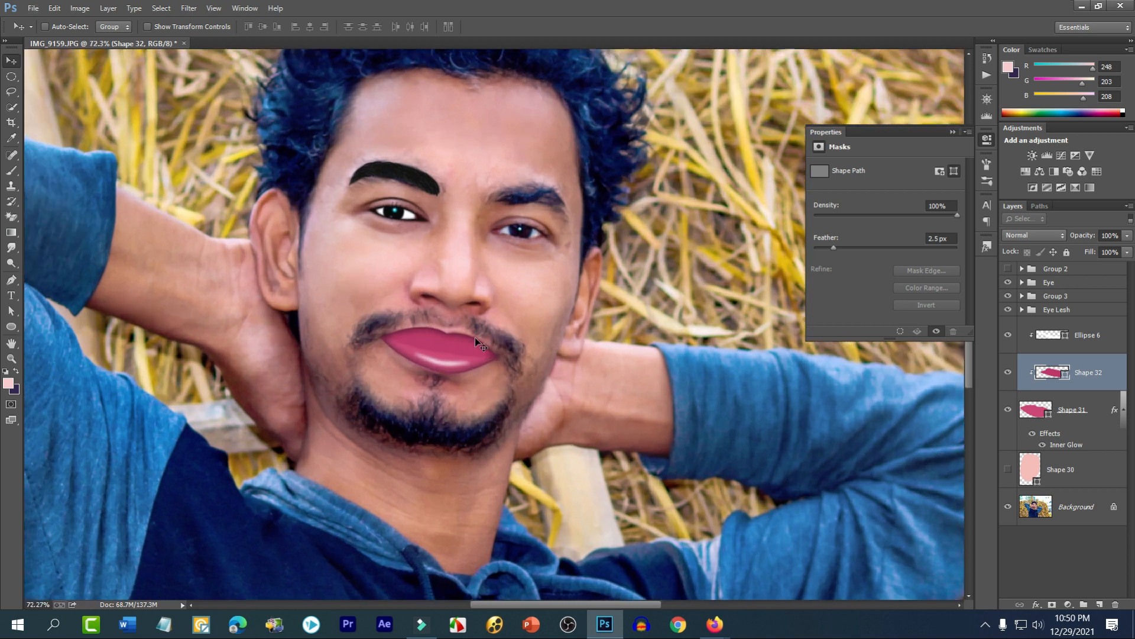
{"action": "left_click", "coordinate": [1009, 471]}
{"action": "left_click", "coordinate": [1008, 469]}
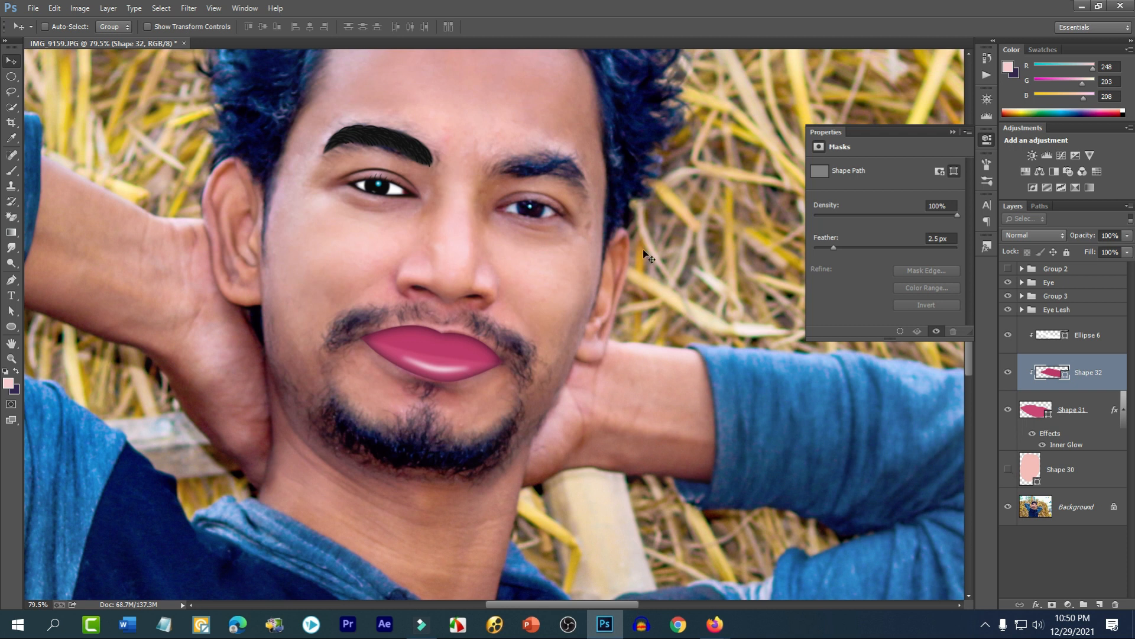
- Group the Eye, Group 3 and Eye Lesh layer groups together and duplicate the resulting group
{"action": "left_click", "coordinate": [1048, 283]}
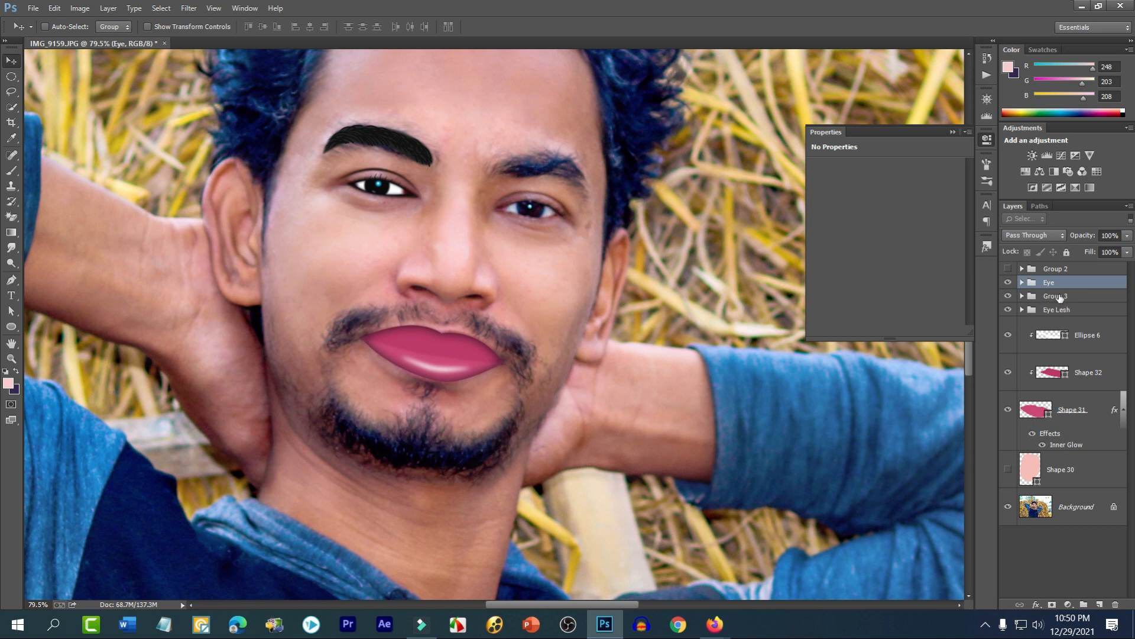
{"action": "left_click", "coordinate": [1007, 296]}
{"action": "left_click", "coordinate": [1007, 295]}
{"action": "left_click", "coordinate": [1076, 310], "text": "shift"}
{"action": "key", "text": "ctrl+g"}
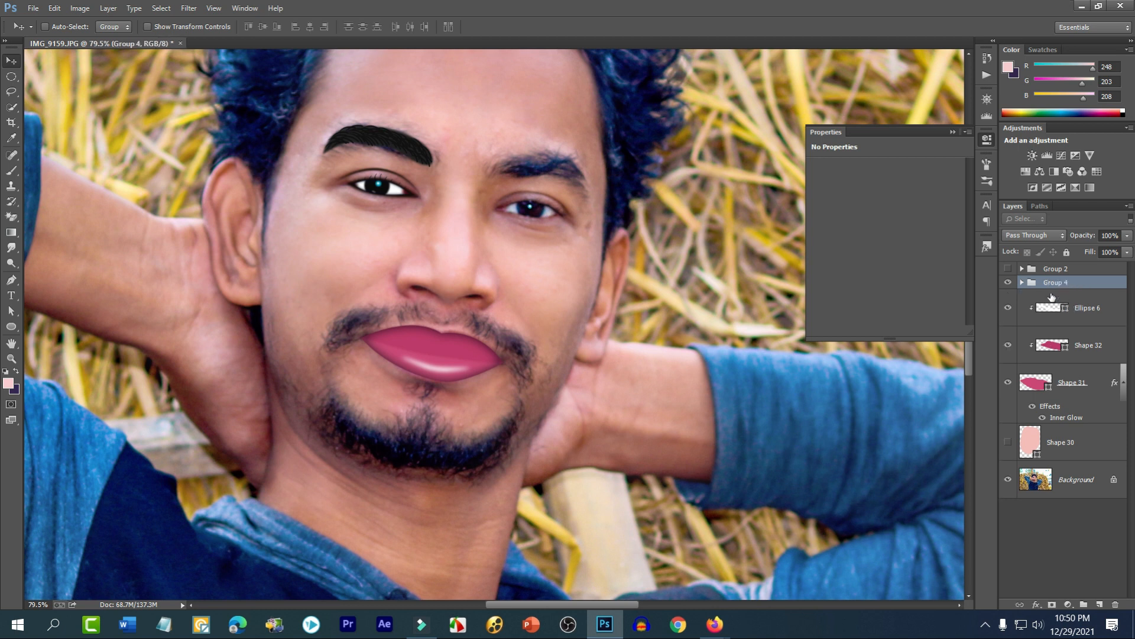
{"action": "key", "text": "ctrl+j"}
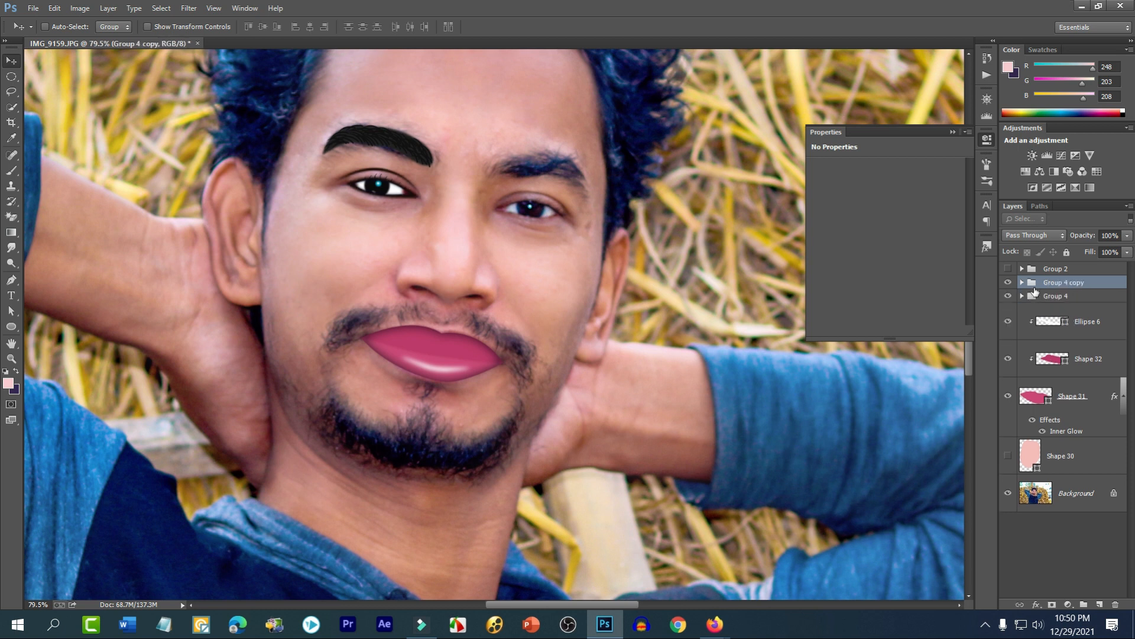
- Flip the duplicated eye and eyebrow group horizontally, move it over the other eye and rotate it about 11°
{"action": "key", "text": "ctrl+t"}
{"action": "right_click", "coordinate": [406, 197]}
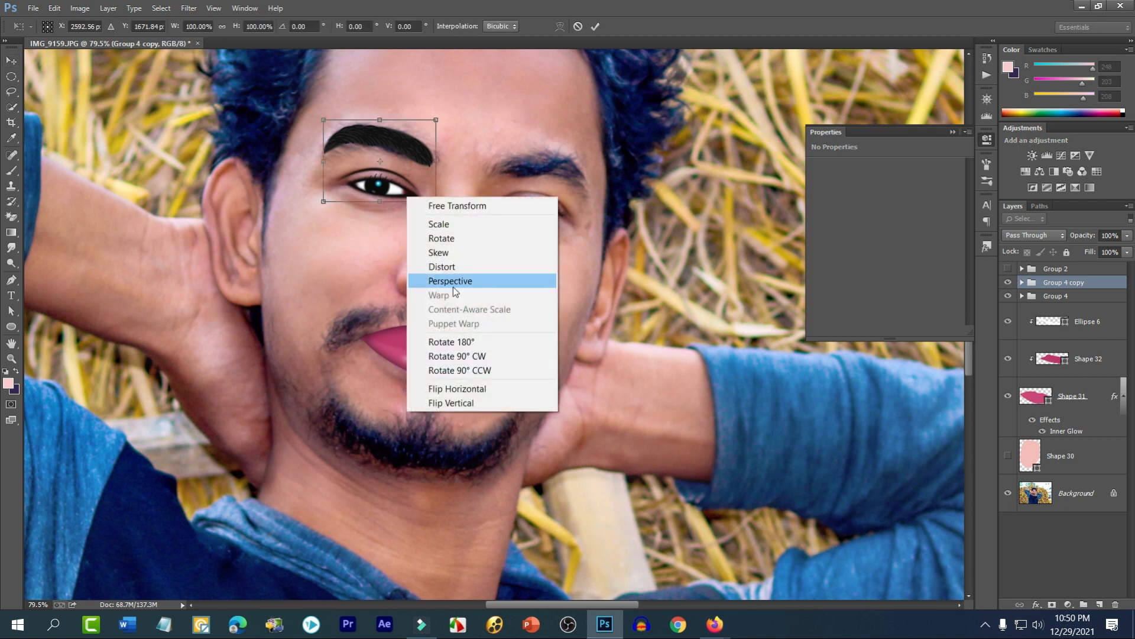
{"action": "left_click", "coordinate": [454, 388]}
{"action": "left_click_drag", "start_coordinate": [402, 176], "coordinate": [559, 198]}
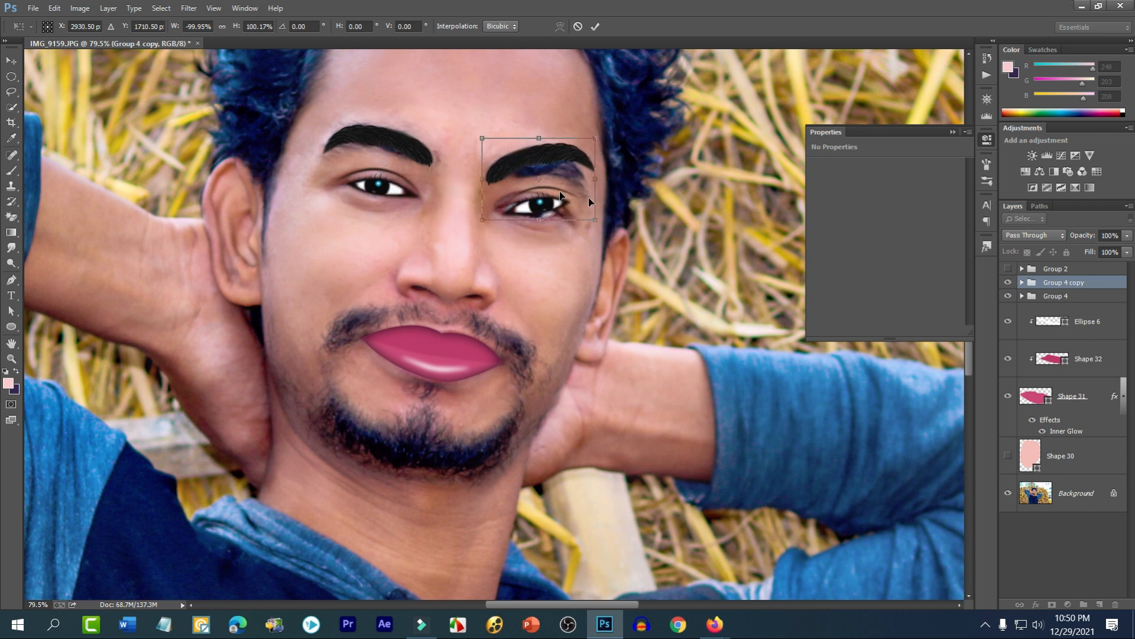
{"action": "left_click_drag", "start_coordinate": [636, 204], "coordinate": [645, 228]}
{"action": "left_click", "coordinate": [559, 175]}
{"action": "left_click_drag", "start_coordinate": [558, 174], "coordinate": [558, 179]}
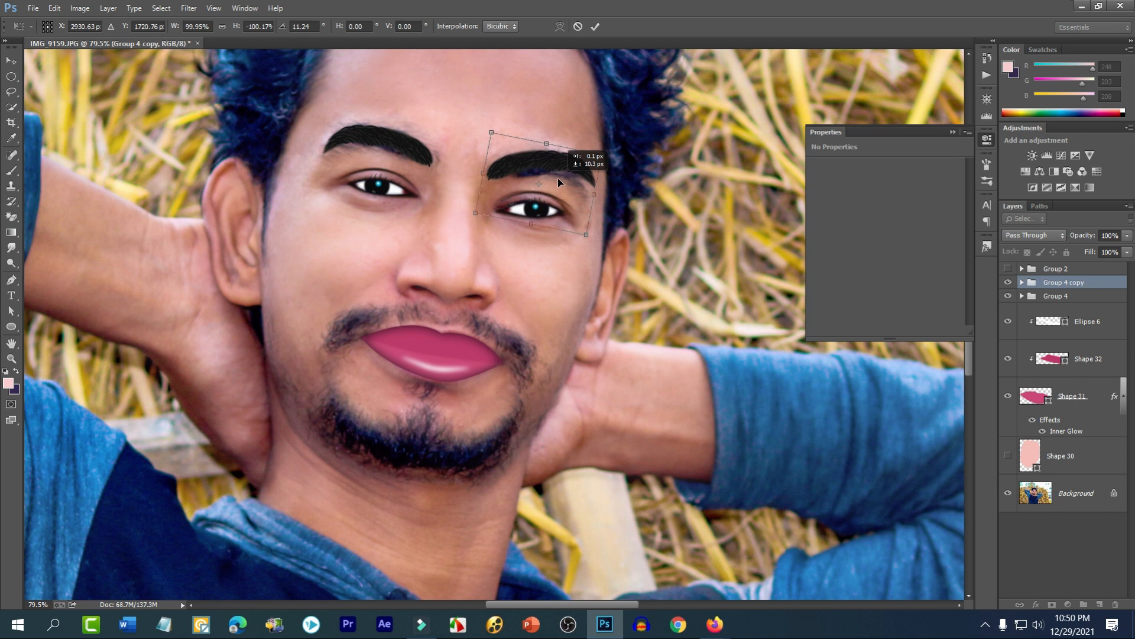
{"action": "key", "text": "Return"}
- Rotate the copied eye group a further 6.69° and nudge it to align with the eye in the photo
{"action": "scroll", "coordinate": [558, 178], "scroll_direction": "up", "scroll_amount": 4}
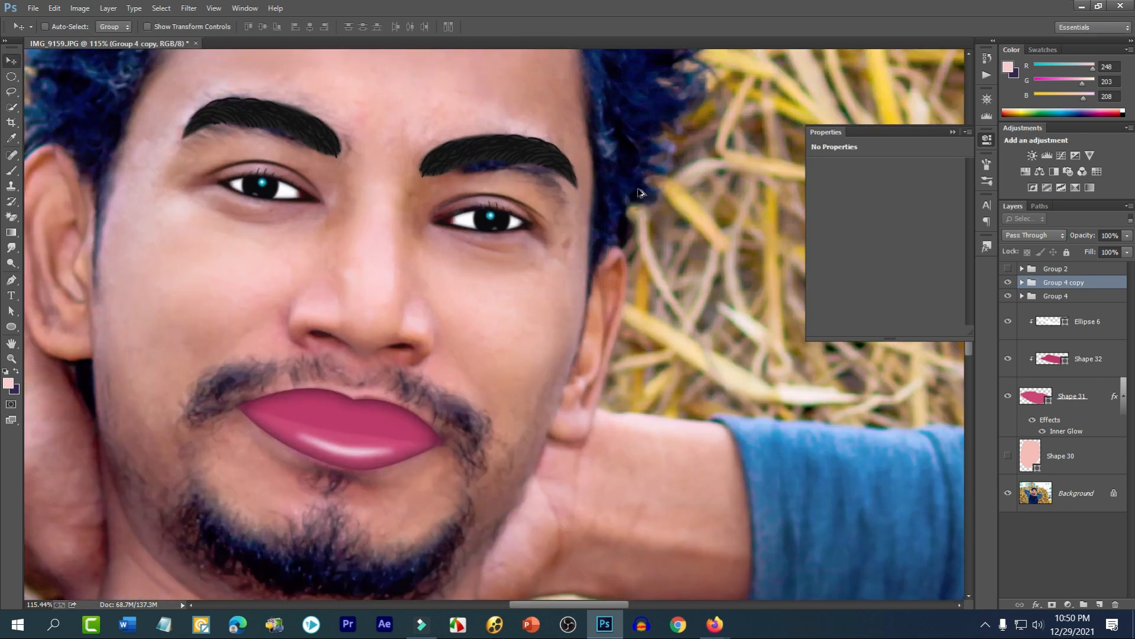
{"action": "key", "text": "ctrl+t"}
{"action": "left_click_drag", "start_coordinate": [633, 189], "coordinate": [629, 209]}
{"action": "left_click_drag", "start_coordinate": [473, 165], "coordinate": [478, 169]}
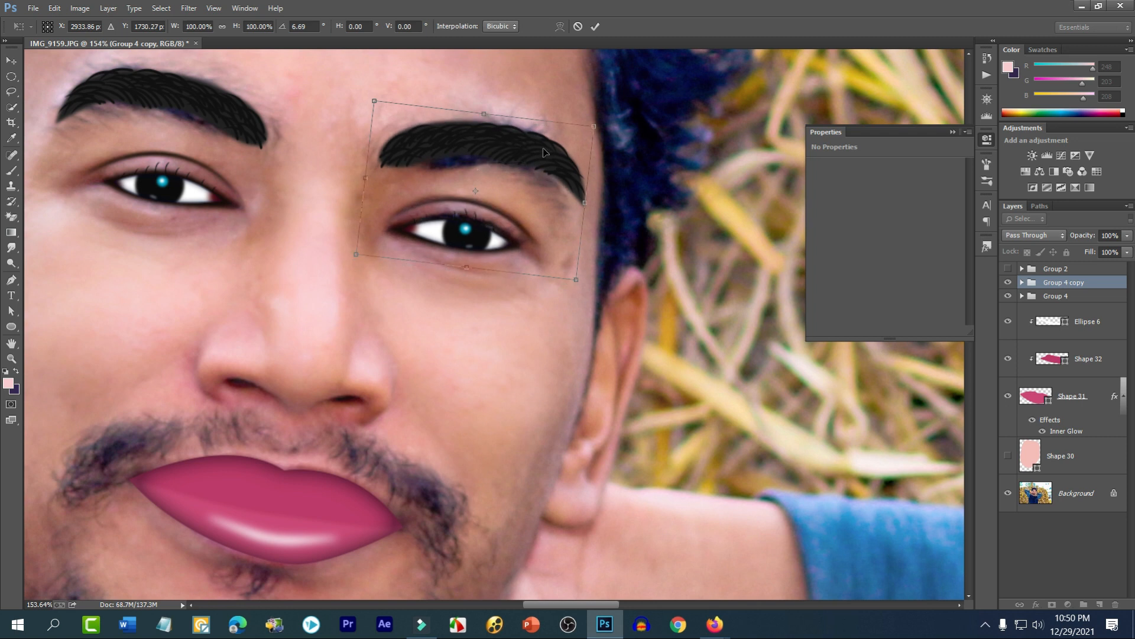
{"action": "key", "text": "Return"}
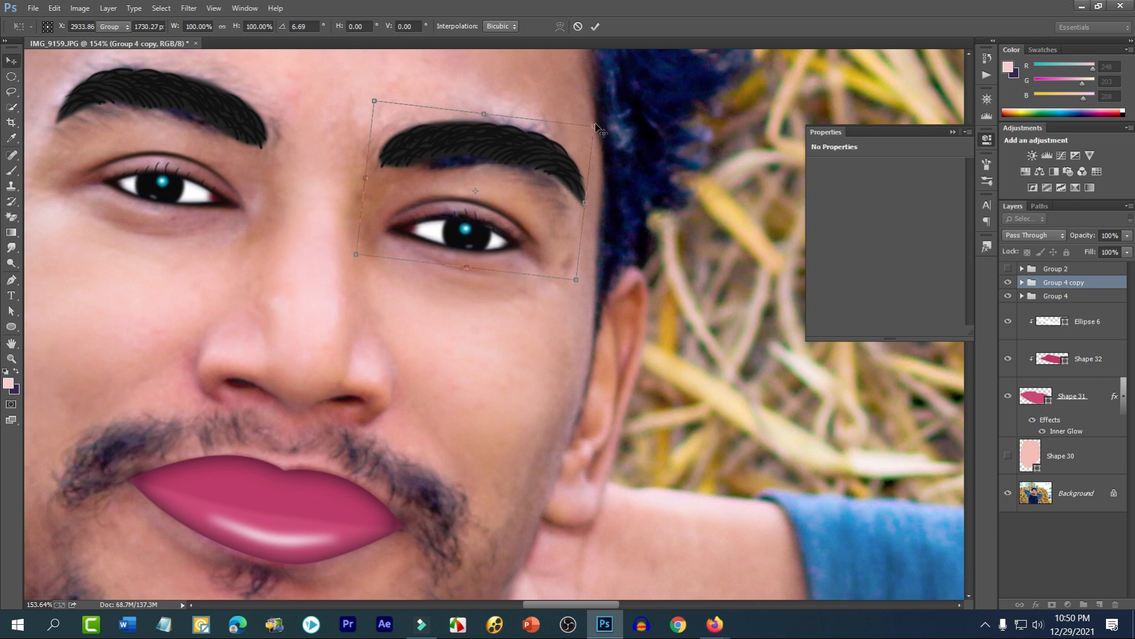
- Trace the upper edges of both nostrils and the curve beneath the nose tip as one Pen tool shape path
{"action": "scroll", "coordinate": [547, 172], "scroll_direction": "down", "scroll_amount": 5}
{"action": "scroll", "coordinate": [501, 205], "scroll_direction": "down", "scroll_amount": 3}
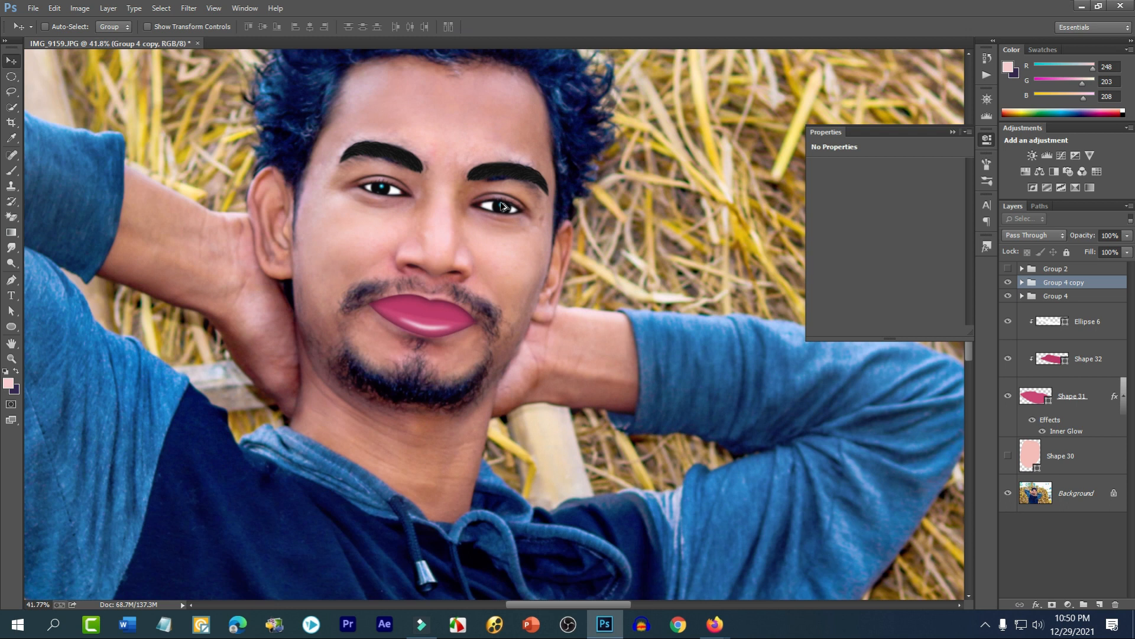
{"action": "scroll", "coordinate": [491, 240], "scroll_direction": "up", "scroll_amount": 6}
{"action": "scroll", "coordinate": [425, 275], "scroll_direction": "up", "scroll_amount": 6}
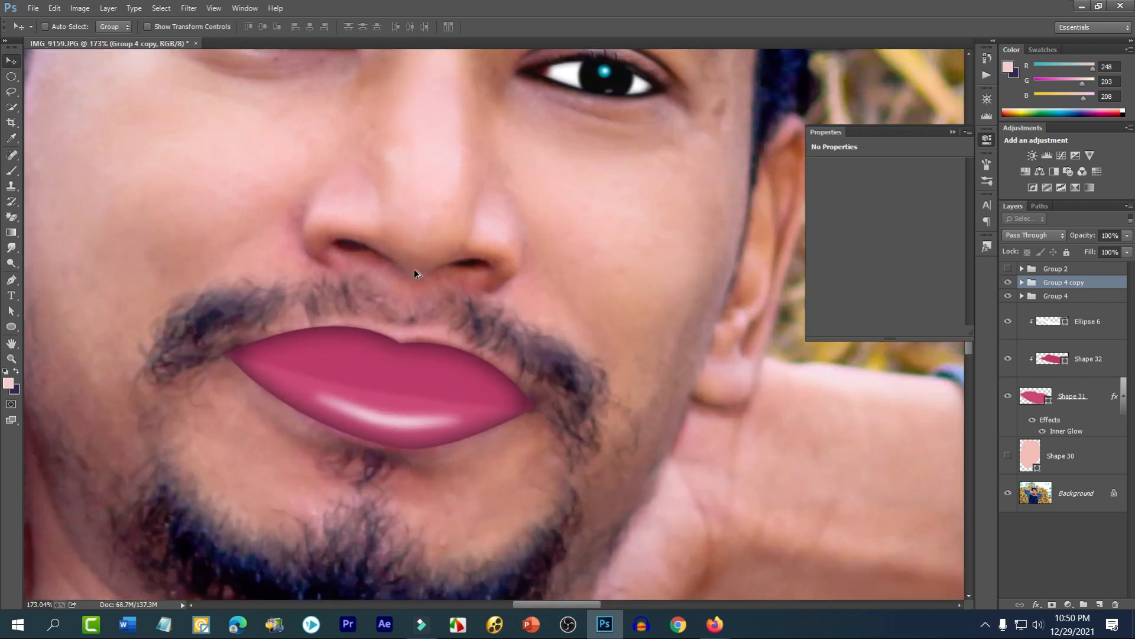
{"action": "scroll", "coordinate": [477, 308], "scroll_direction": "up", "scroll_amount": 2}
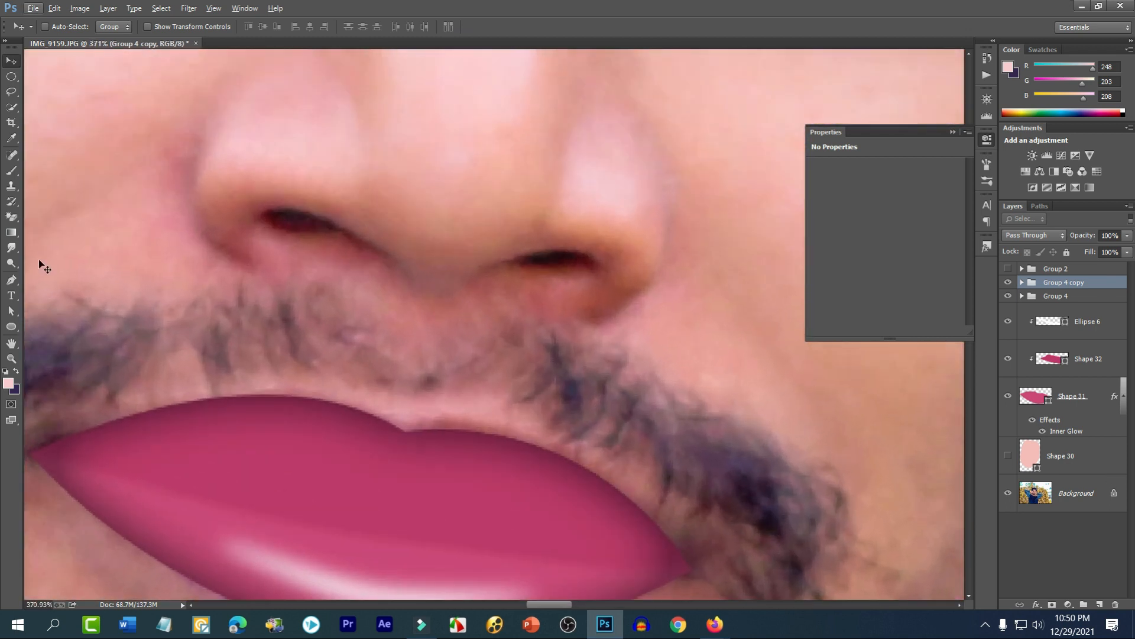
{"action": "left_click", "coordinate": [11, 279]}
{"action": "scroll", "coordinate": [301, 269], "scroll_direction": "up", "scroll_amount": 2}
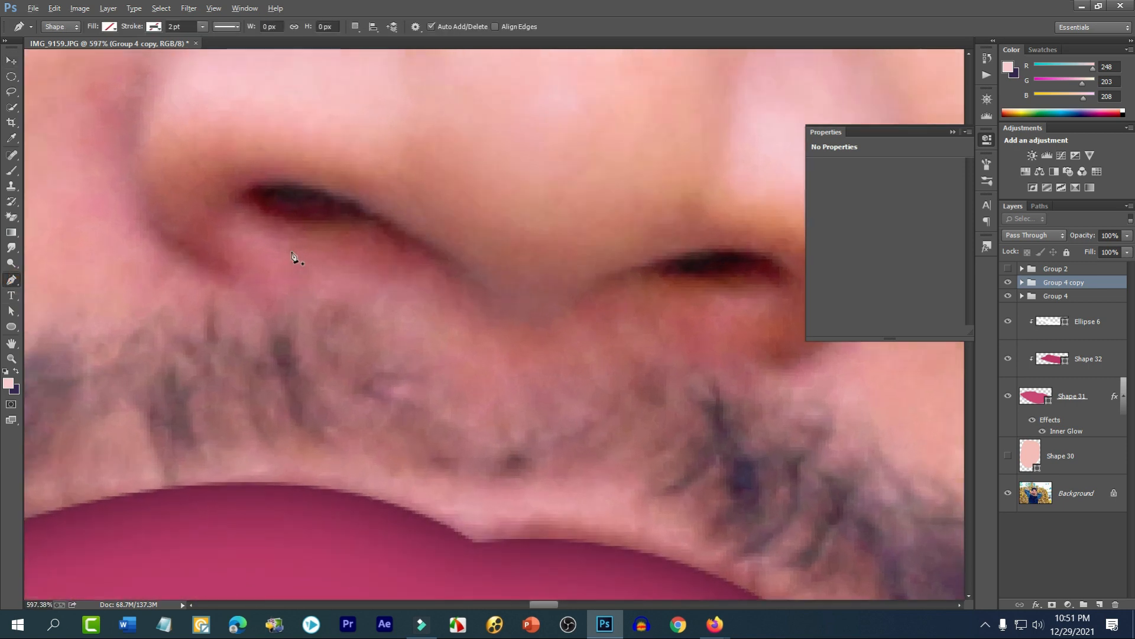
{"action": "left_click", "coordinate": [251, 219]}
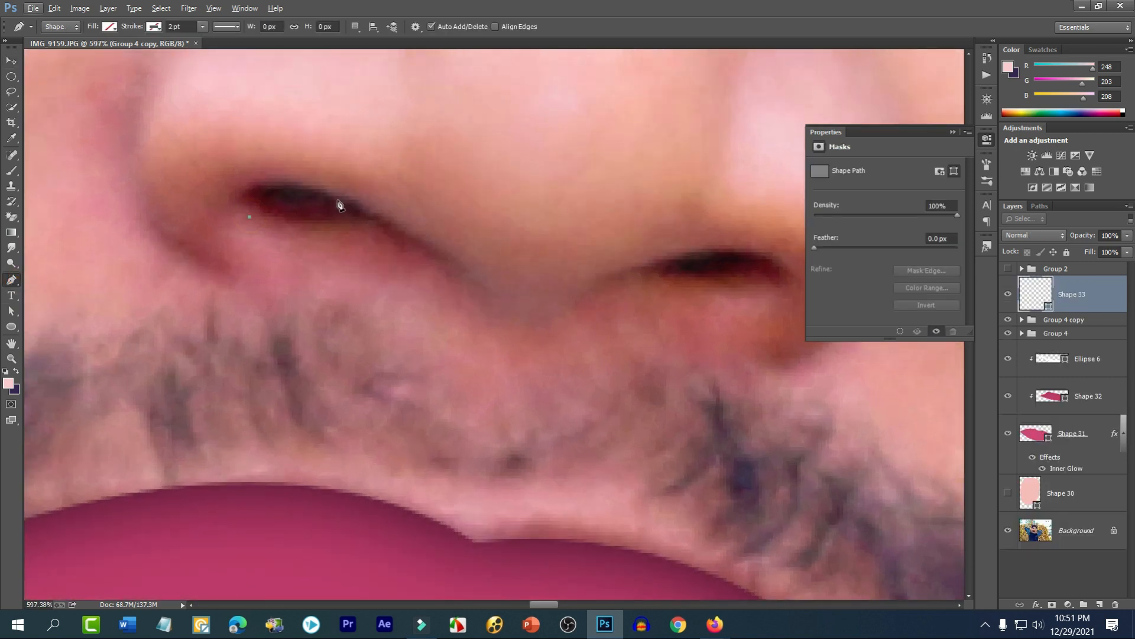
{"action": "left_click_drag", "start_coordinate": [349, 200], "coordinate": [501, 313]}
{"action": "left_click_drag", "start_coordinate": [607, 277], "coordinate": [671, 218]}
{"action": "left_click_drag", "start_coordinate": [708, 263], "coordinate": [557, 255]}
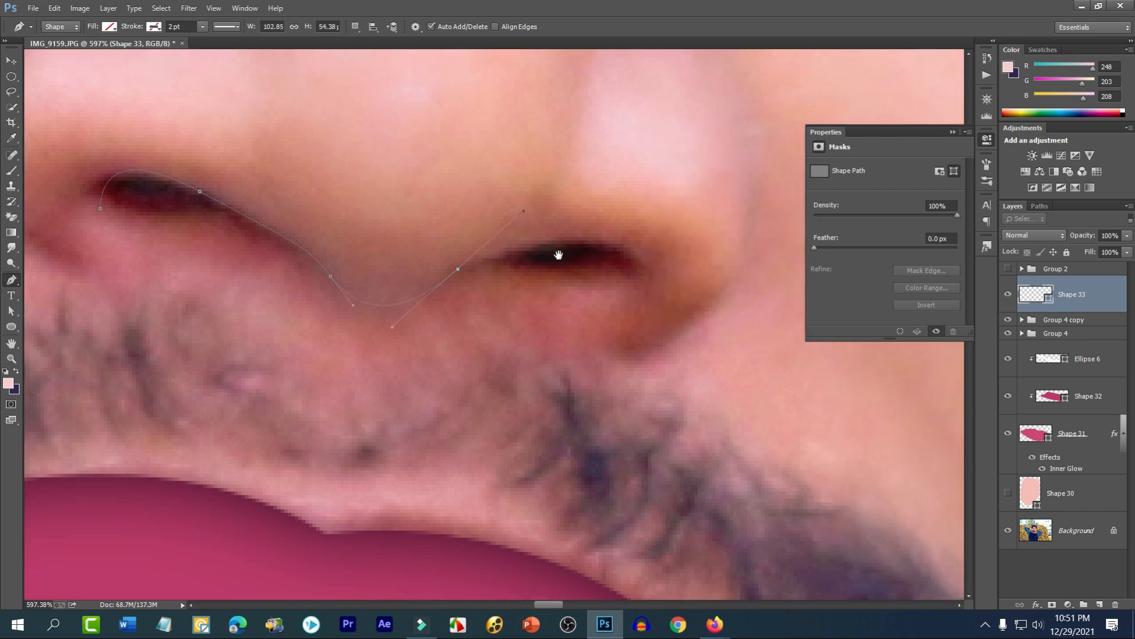
{"action": "left_click_drag", "start_coordinate": [642, 279], "coordinate": [649, 328]}
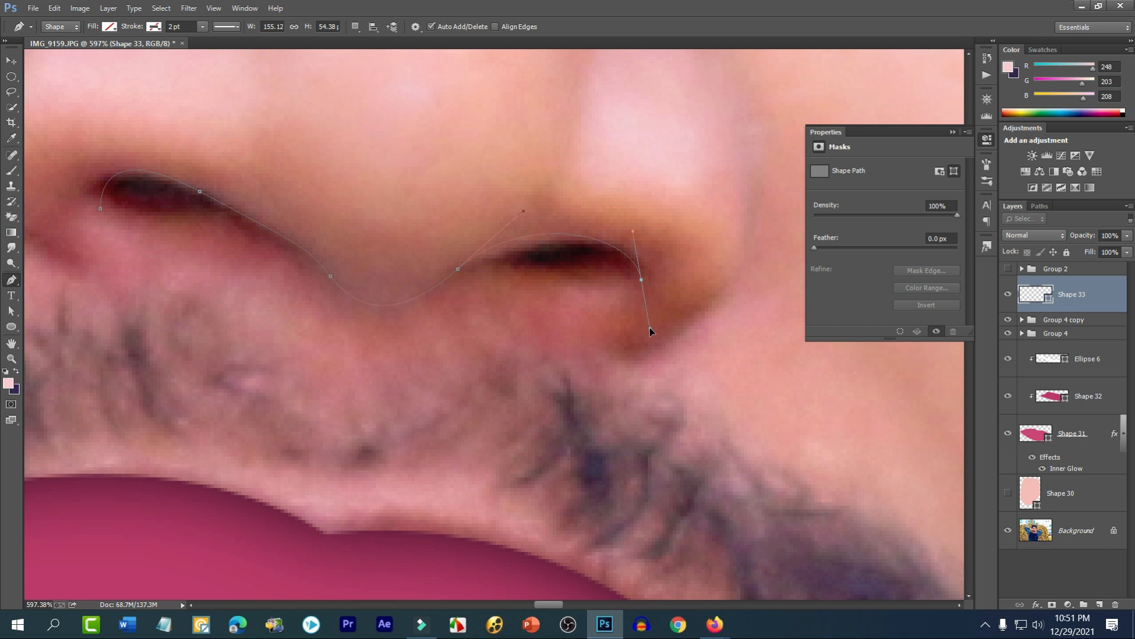
{"action": "left_click", "coordinate": [641, 280]}
- Continue the path back along the lower edge of the right nostril and beneath the nose tip as a thin line
{"action": "left_click", "coordinate": [613, 266]}
{"action": "left_click_drag", "start_coordinate": [507, 265], "coordinate": [449, 239]}
{"action": "left_click", "coordinate": [507, 266], "text": "alt"}
{"action": "left_click", "coordinate": [483, 262]}
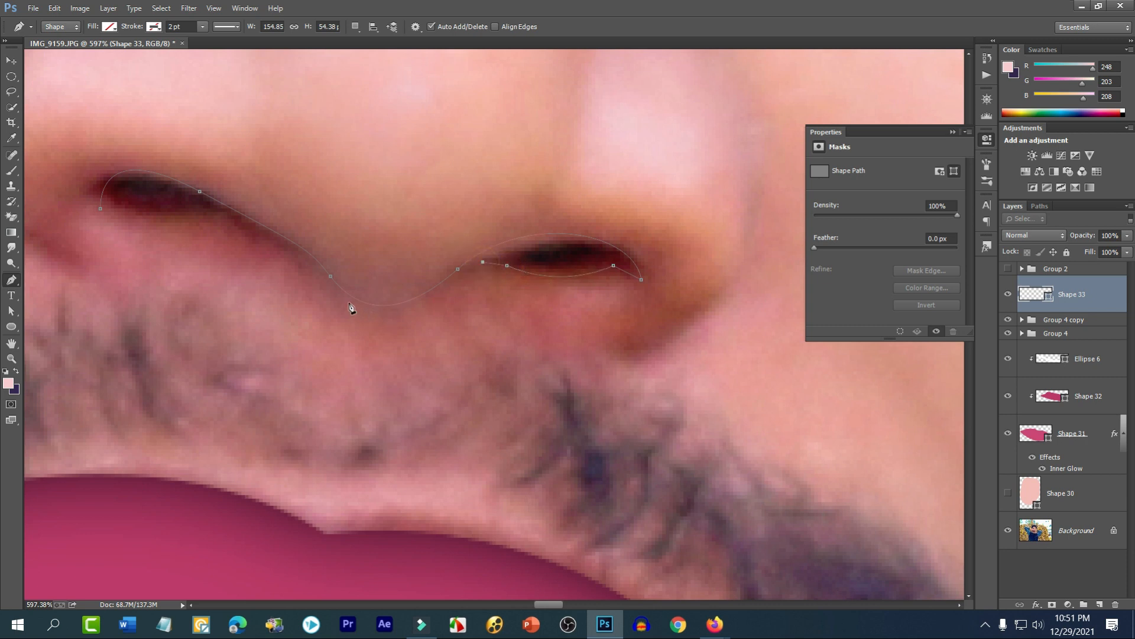
{"action": "left_click_drag", "start_coordinate": [327, 286], "coordinate": [260, 218]}
{"action": "left_click", "coordinate": [327, 288], "text": "alt"}
- Run the path along the lower edge of the left nostril and close it at its starting point
{"action": "left_click", "coordinate": [200, 193], "text": "ctrl"}
{"action": "left_click_drag", "start_coordinate": [306, 249], "coordinate": [296, 229]}
{"action": "left_click_drag", "start_coordinate": [207, 203], "coordinate": [145, 196]}
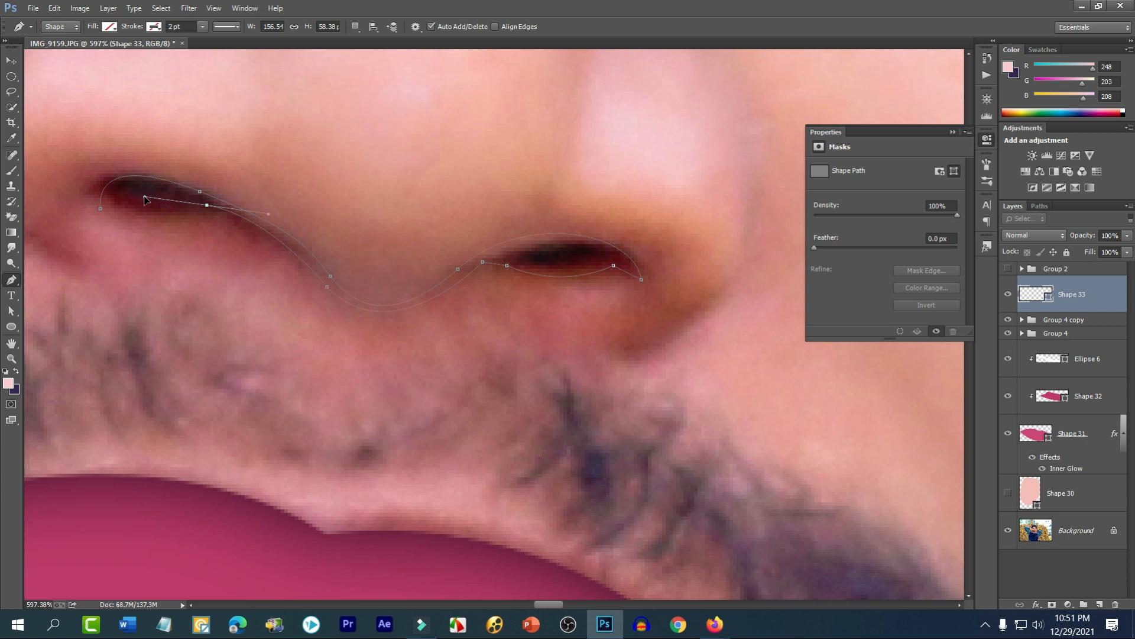
{"action": "left_click", "coordinate": [207, 205], "text": "alt"}
{"action": "left_click_drag", "start_coordinate": [86, 201], "coordinate": [70, 170]}
{"action": "left_click", "coordinate": [126, 196], "text": "alt"}
{"action": "left_click", "coordinate": [115, 201]}
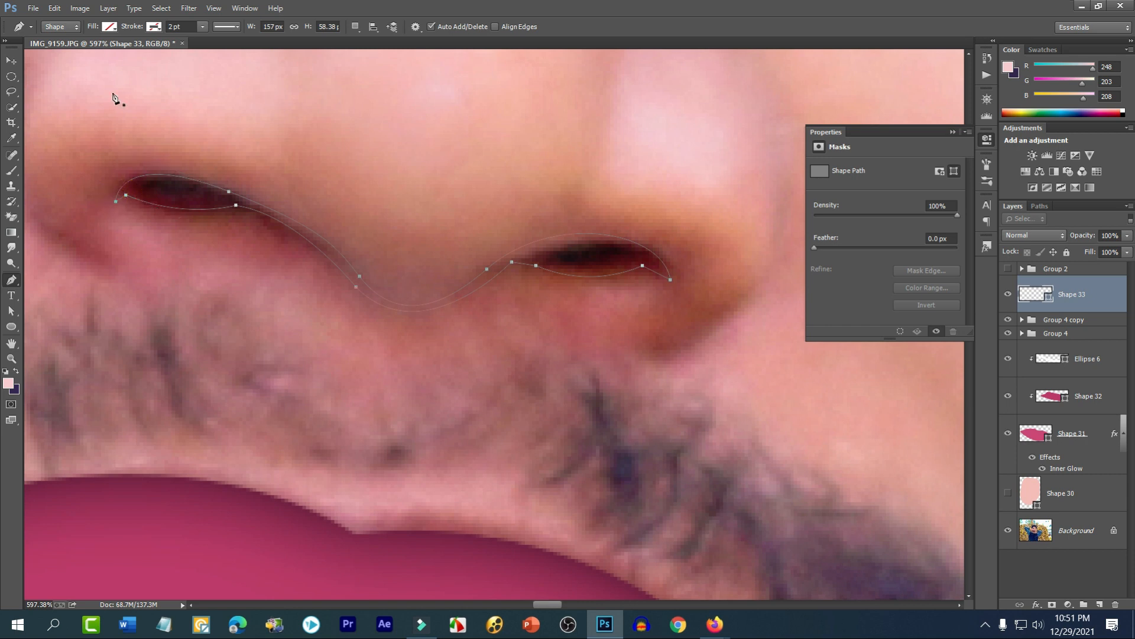
- Fill the nostril shape with near-black and deselect its path
{"action": "left_click", "coordinate": [110, 28]}
{"action": "left_click", "coordinate": [154, 102]}
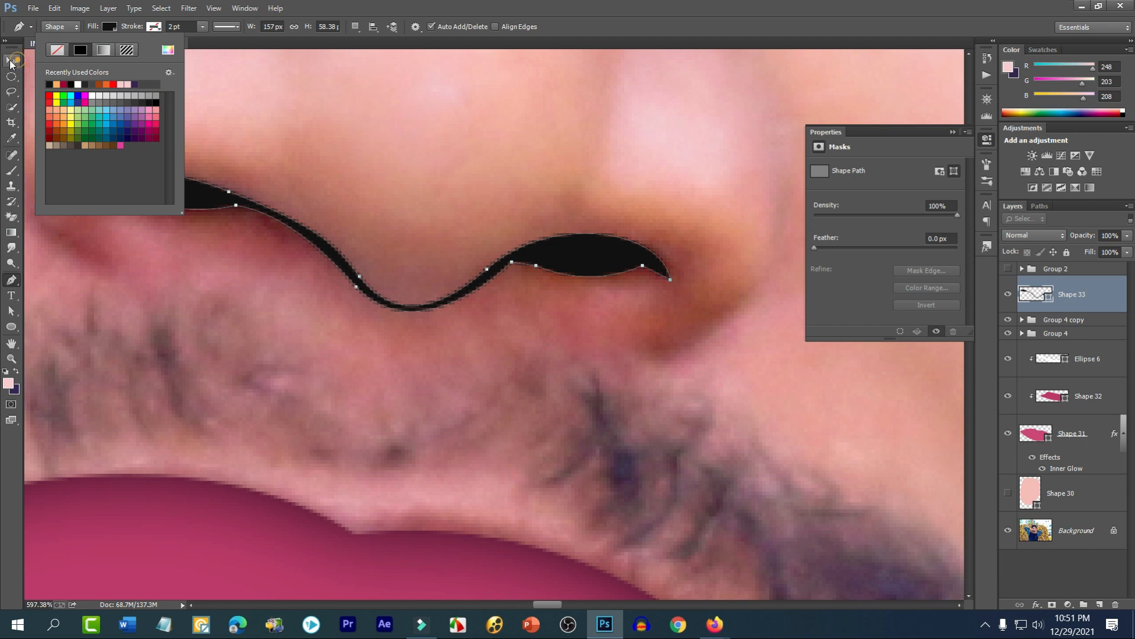
{"action": "key", "text": "Return"}
{"action": "key", "text": "v"}
- Recolour the nostril shape to the dark maroon #481a25 sampled from the photo's nostril and feather its edge by 2.6 px
{"action": "left_click", "coordinate": [1009, 294]}
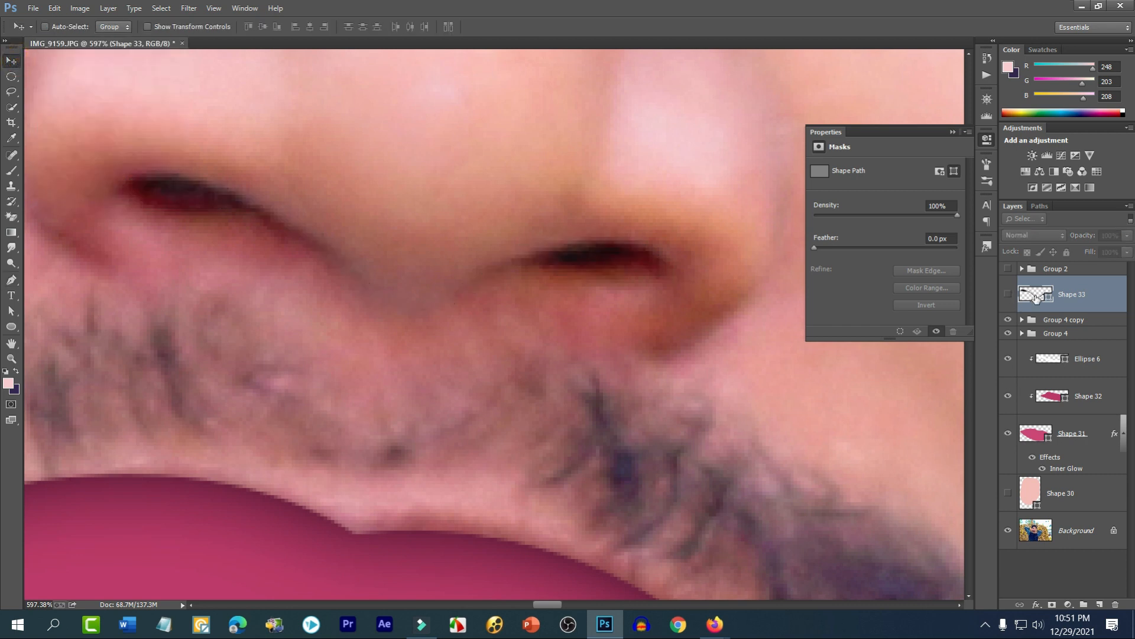
{"action": "double_click", "coordinate": [1035, 297]}
{"action": "left_click", "coordinate": [178, 188]}
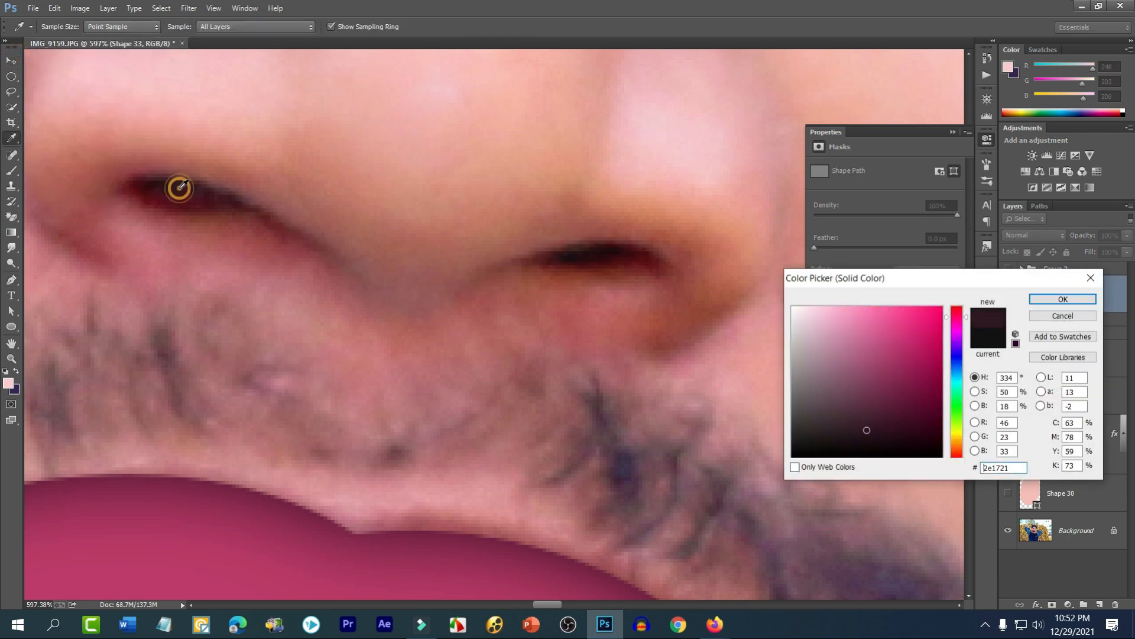
{"action": "left_click", "coordinate": [176, 195]}
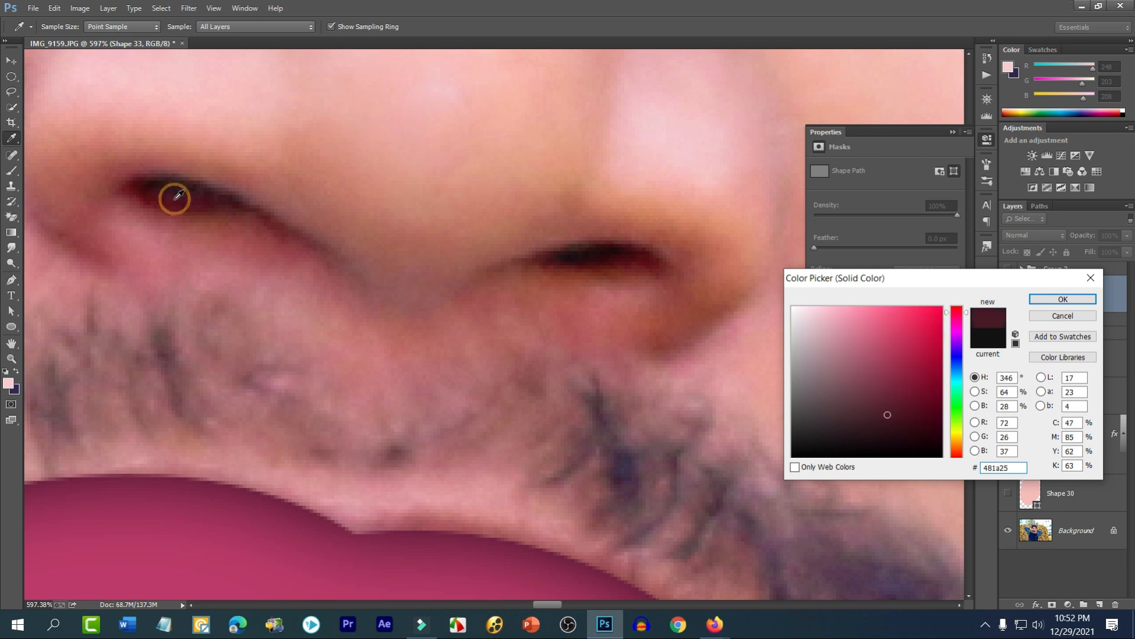
{"action": "left_click", "coordinate": [1063, 299]}
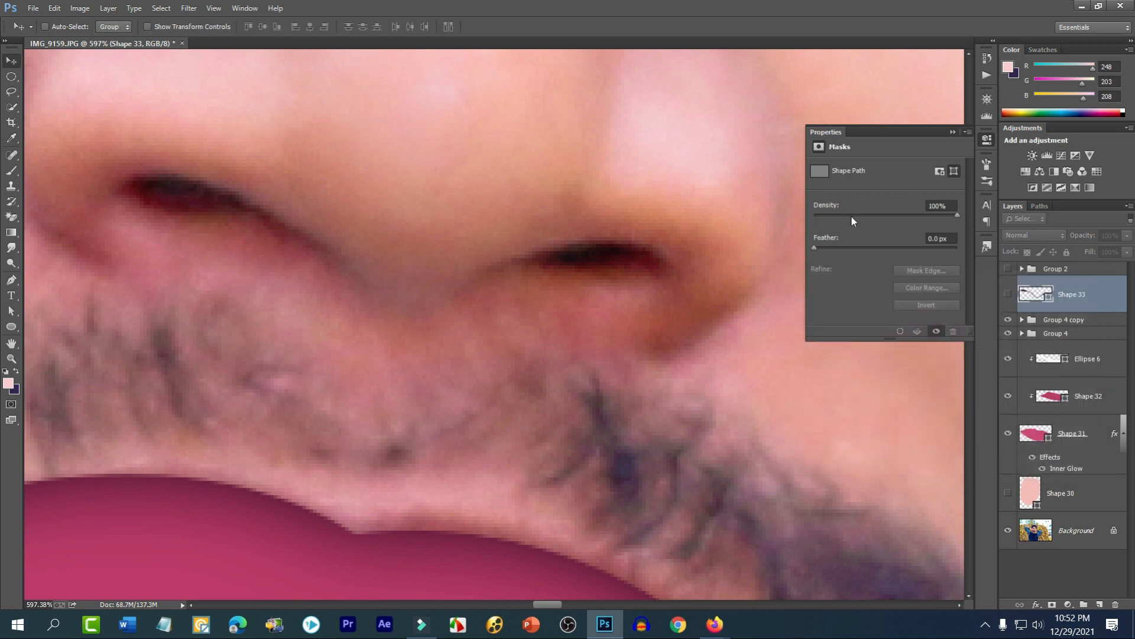
{"action": "left_click", "coordinate": [1009, 296]}
{"action": "left_click_drag", "start_coordinate": [825, 246], "coordinate": [836, 247]}
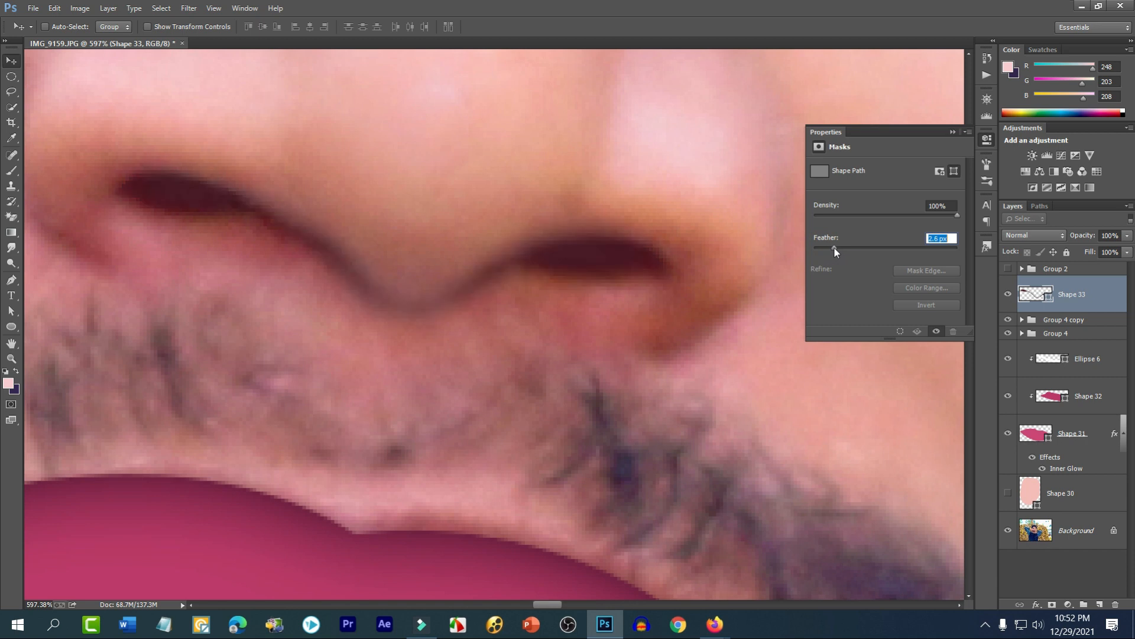
- Draw a thin dark maroon crescent along the outer edge of the left nostril wing with the Pen tool and feather it 1.0 px
{"action": "scroll", "coordinate": [375, 284], "scroll_direction": "down", "scroll_amount": 6}
{"action": "scroll", "coordinate": [363, 293], "scroll_direction": "up", "scroll_amount": 4}
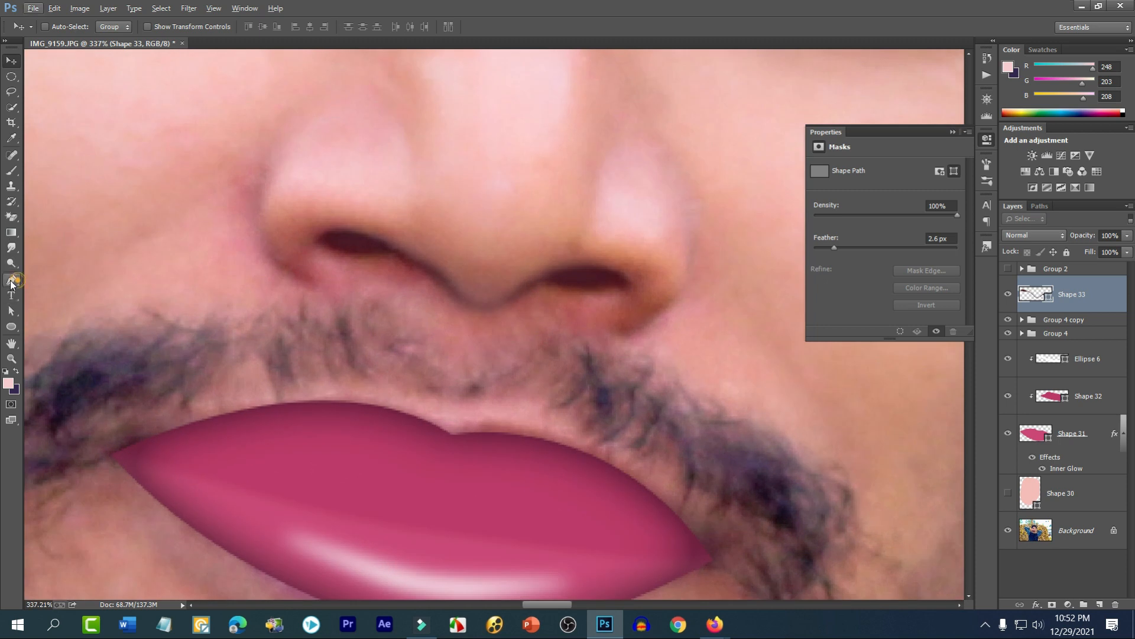
{"action": "left_click", "coordinate": [11, 280]}
{"action": "left_click", "coordinate": [290, 124]}
{"action": "left_click_drag", "start_coordinate": [308, 279], "coordinate": [401, 314]}
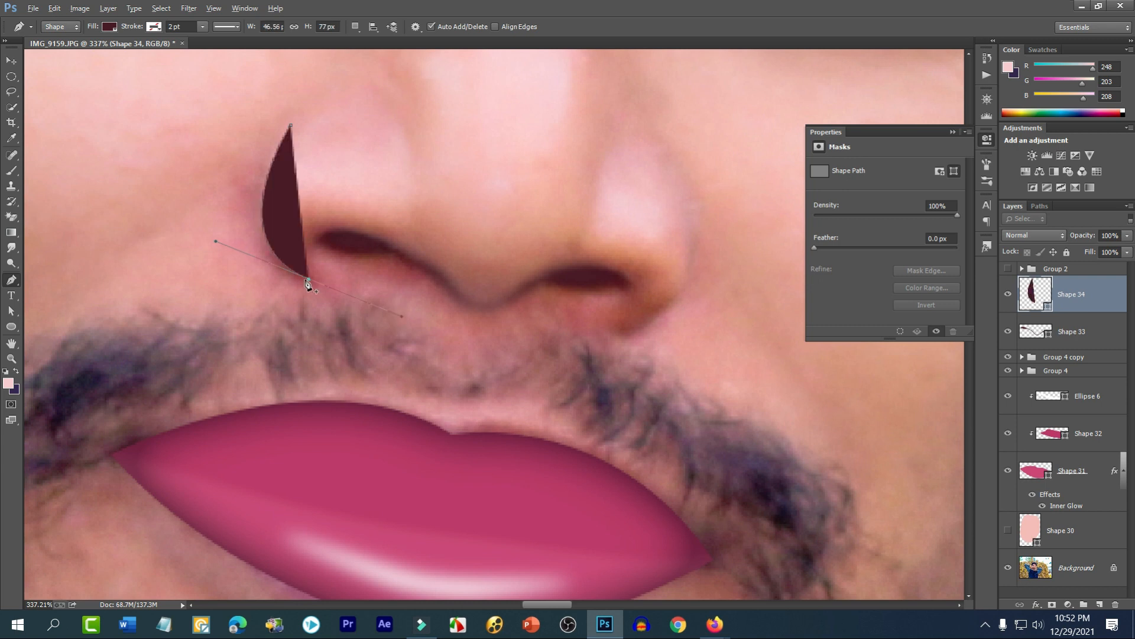
{"action": "left_click", "coordinate": [308, 279]}
{"action": "left_click_drag", "start_coordinate": [292, 126], "coordinate": [442, 198]}
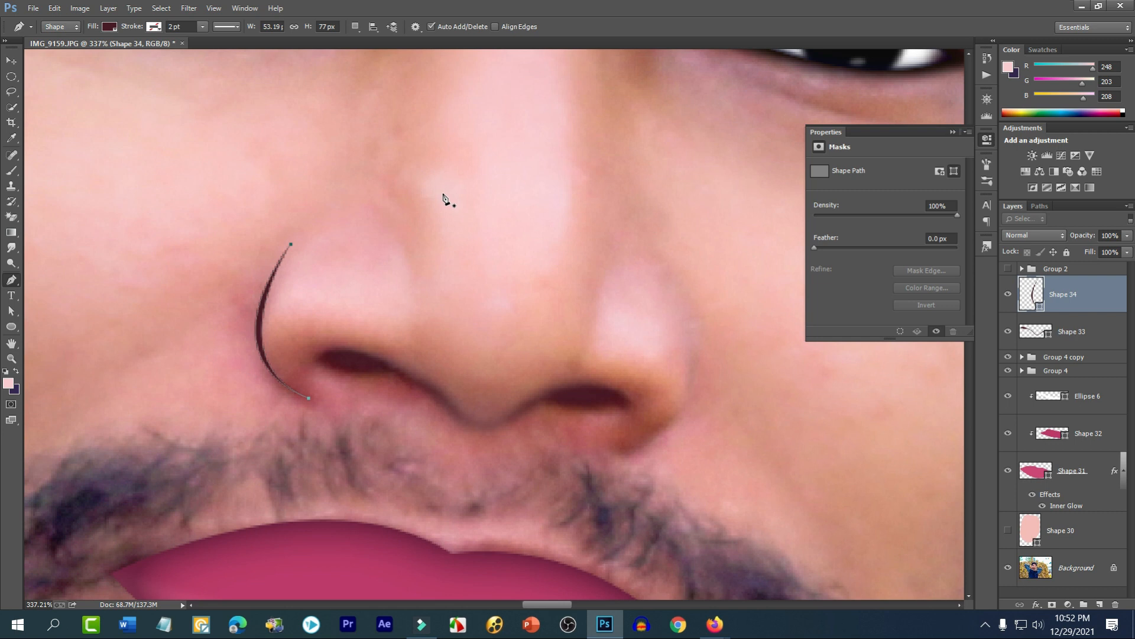
{"action": "left_click_drag", "start_coordinate": [817, 252], "coordinate": [822, 251]}
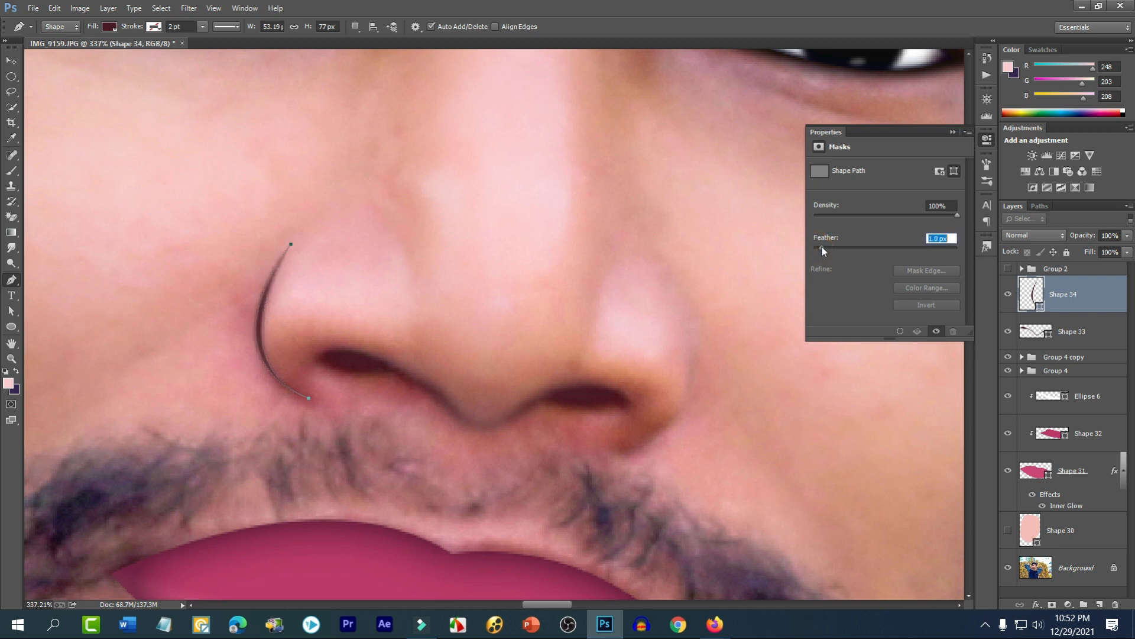
- Duplicate the nostril-wing crescent onto the right side of the nose and flip it horizontally
{"action": "left_click", "coordinate": [11, 61]}
{"action": "left_click_drag", "start_coordinate": [263, 372], "coordinate": [666, 426]}
{"action": "key", "text": "ctrl+t"}
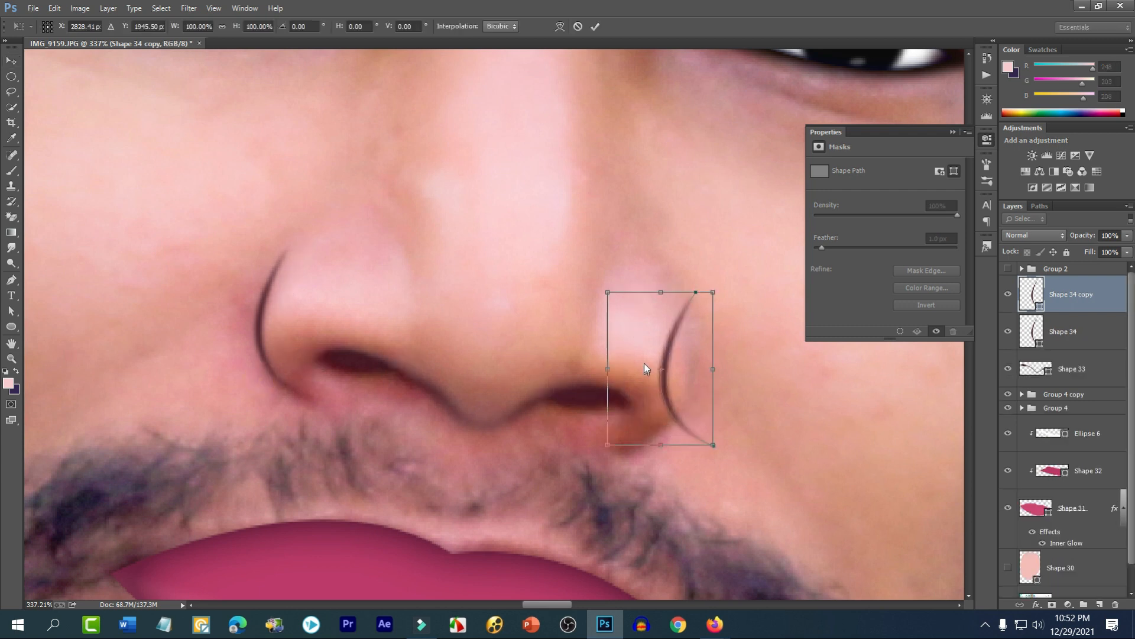
{"action": "right_click", "coordinate": [644, 366]}
{"action": "left_click", "coordinate": [688, 559]}
- Move the flipped crescent onto the outer edge of the right nostril wing and rotate it about 14° to follow the curve
{"action": "left_click_drag", "start_coordinate": [647, 386], "coordinate": [670, 392]}
{"action": "left_click_drag", "start_coordinate": [754, 372], "coordinate": [767, 415]}
{"action": "left_click_drag", "start_coordinate": [661, 411], "coordinate": [672, 423]}
{"action": "left_click_drag", "start_coordinate": [789, 445], "coordinate": [785, 448]}
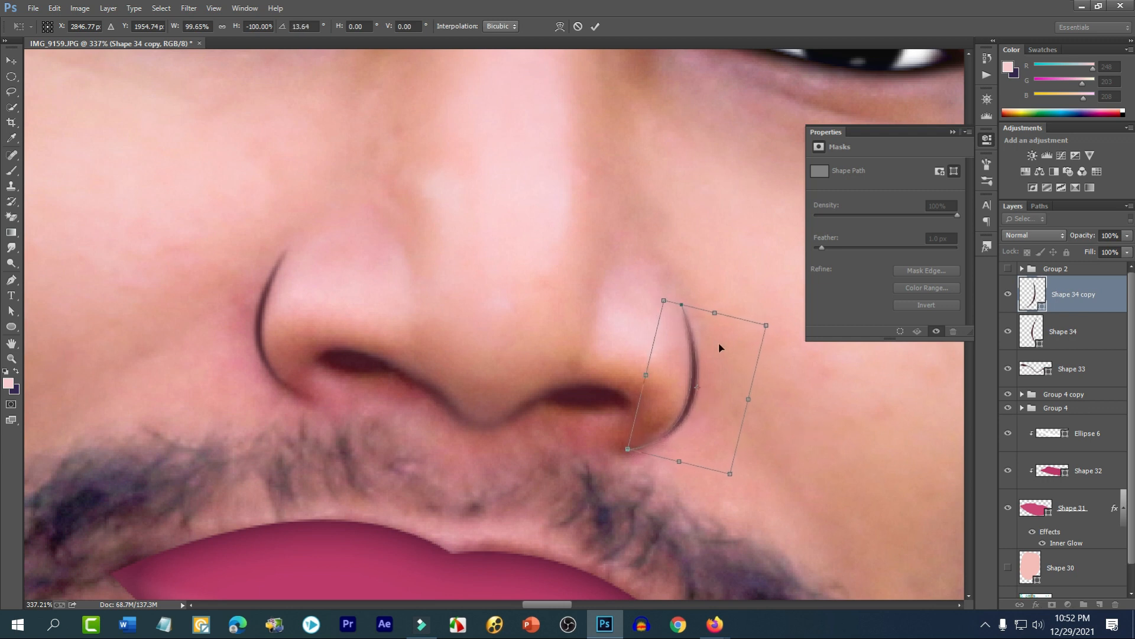
{"action": "left_click_drag", "start_coordinate": [716, 312], "coordinate": [718, 305]}
{"action": "left_click_drag", "start_coordinate": [692, 352], "coordinate": [694, 352]}
{"action": "key", "text": "Return"}
- Skew the right crescent about -2.4° horizontally and stretch its height to about 100.7% so its upper end leans outward
{"action": "scroll", "coordinate": [697, 364], "scroll_direction": "down", "scroll_amount": 5}
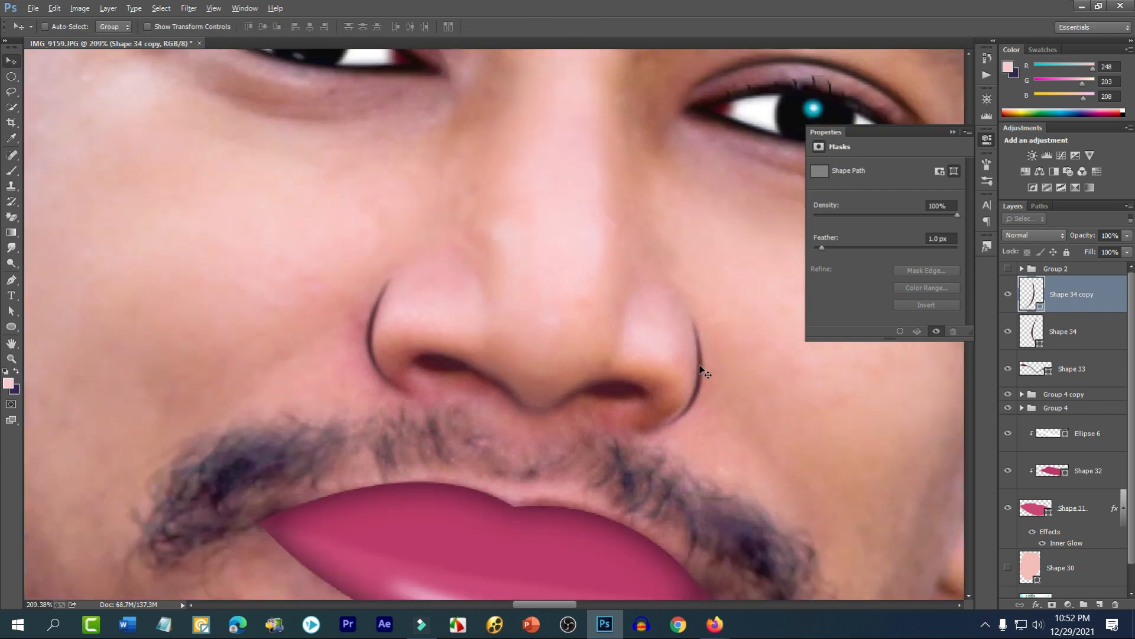
{"action": "scroll", "coordinate": [716, 375], "scroll_direction": "down", "scroll_amount": 3}
{"action": "scroll", "coordinate": [726, 372], "scroll_direction": "up", "scroll_amount": 8}
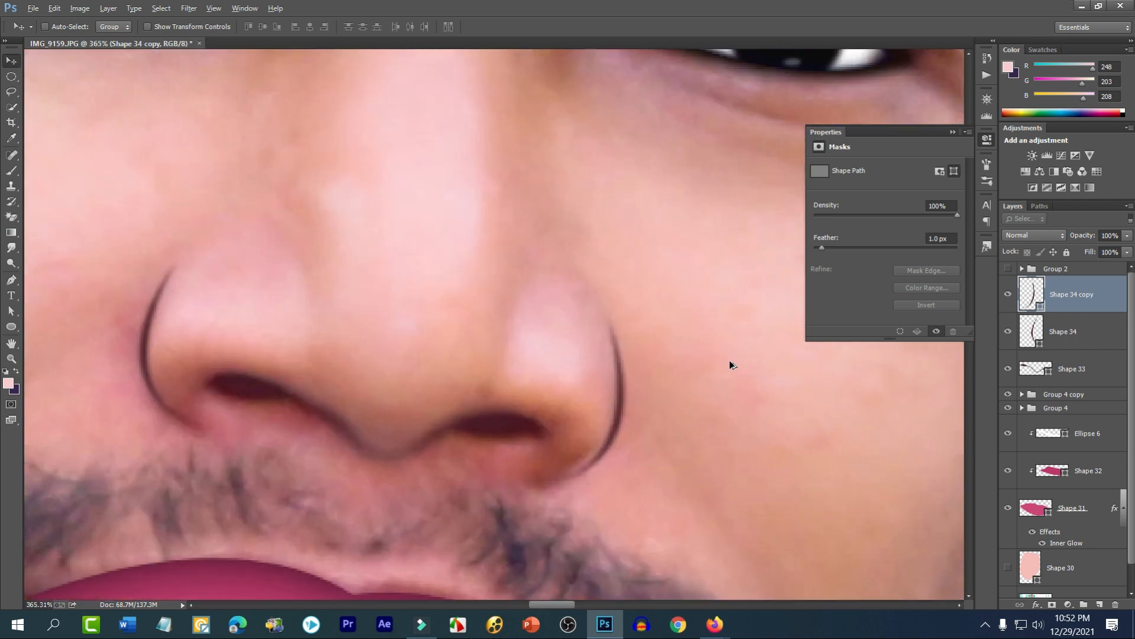
{"action": "key", "text": "ctrl+t"}
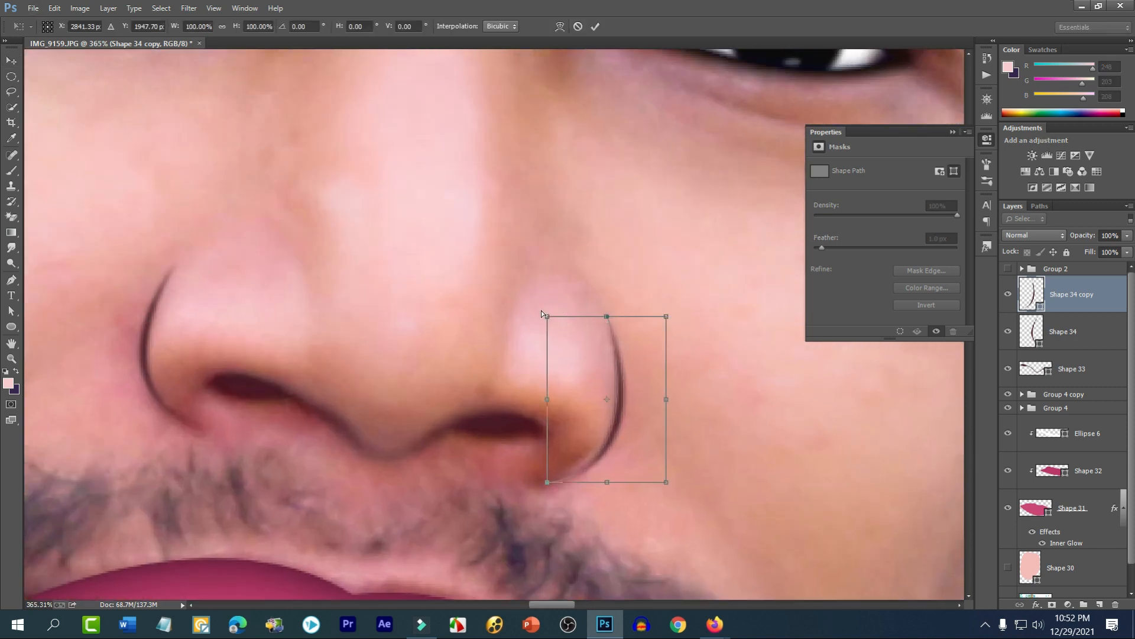
{"action": "left_click_drag", "start_coordinate": [613, 320], "coordinate": [614, 316]}
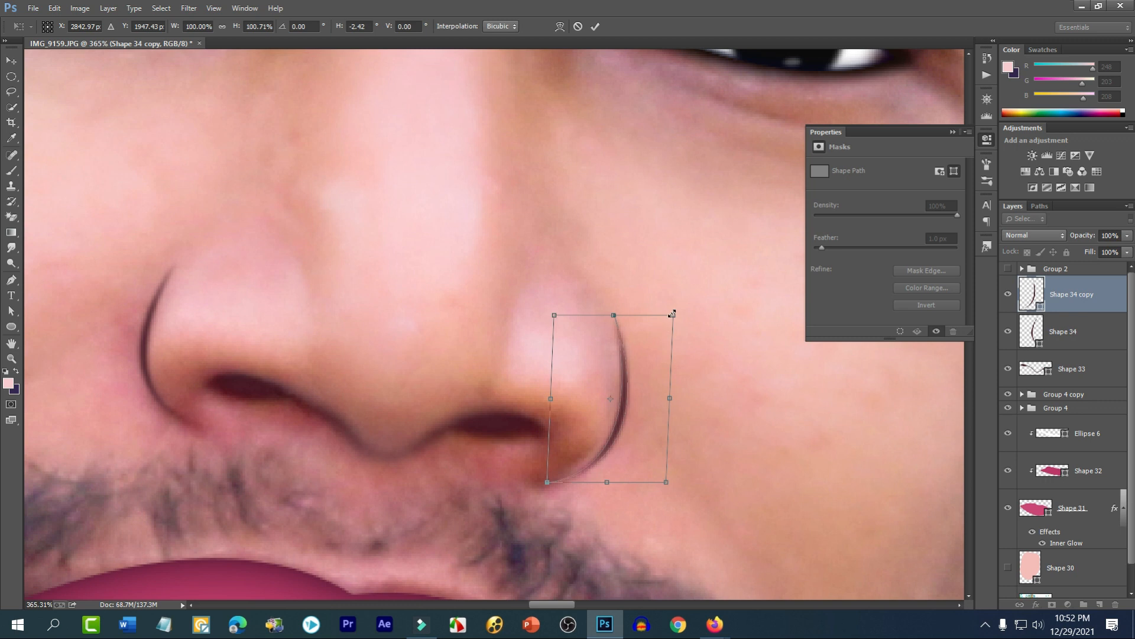
{"action": "key", "text": "Return"}
- Show the pink face shape behind the painted eyes, nose and lips
{"action": "scroll", "coordinate": [634, 296], "scroll_direction": "down", "scroll_amount": 6}
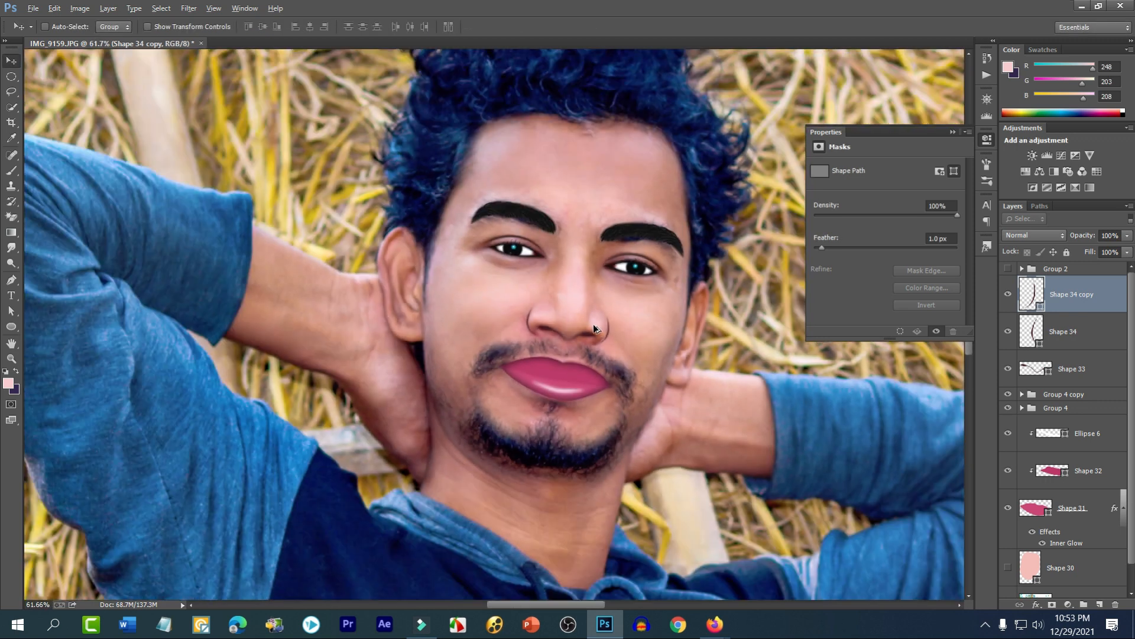
{"action": "scroll", "coordinate": [595, 329], "scroll_direction": "down", "scroll_amount": 2}
{"action": "left_click", "coordinate": [1008, 568]}
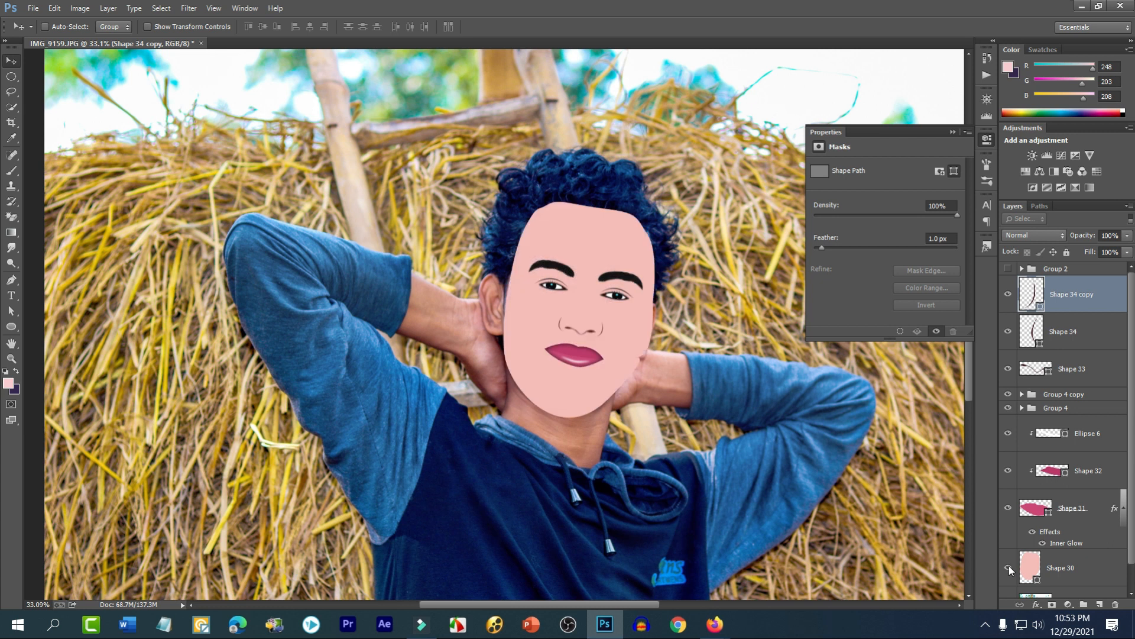
{"action": "scroll", "coordinate": [623, 331], "scroll_direction": "up", "scroll_amount": 4}
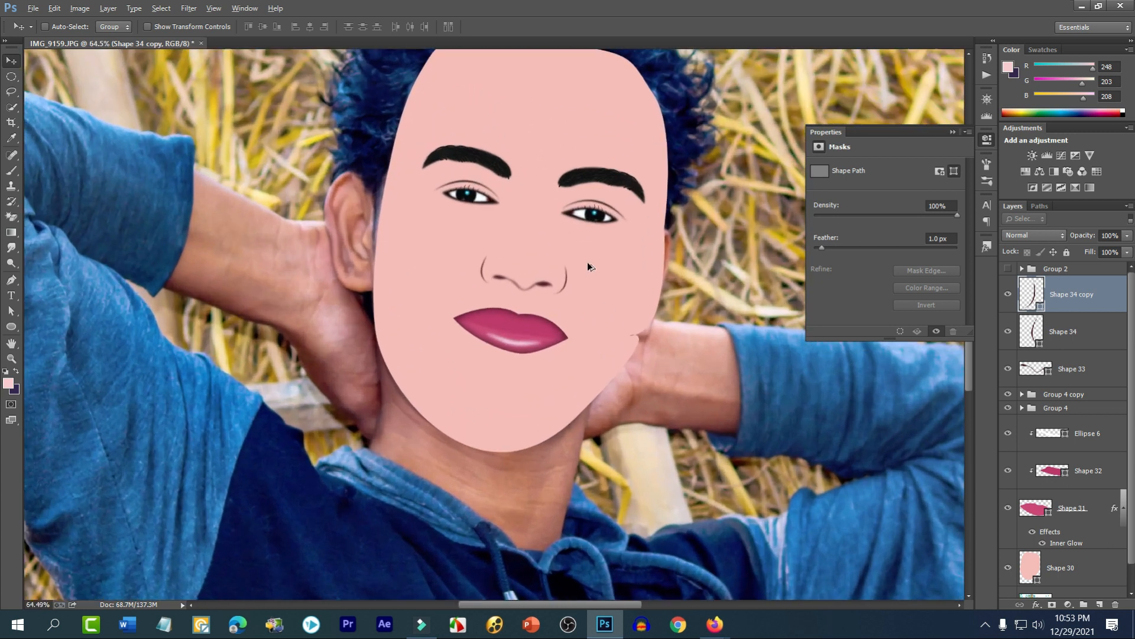
{"action": "scroll", "coordinate": [550, 170], "scroll_direction": "up", "scroll_amount": 1}
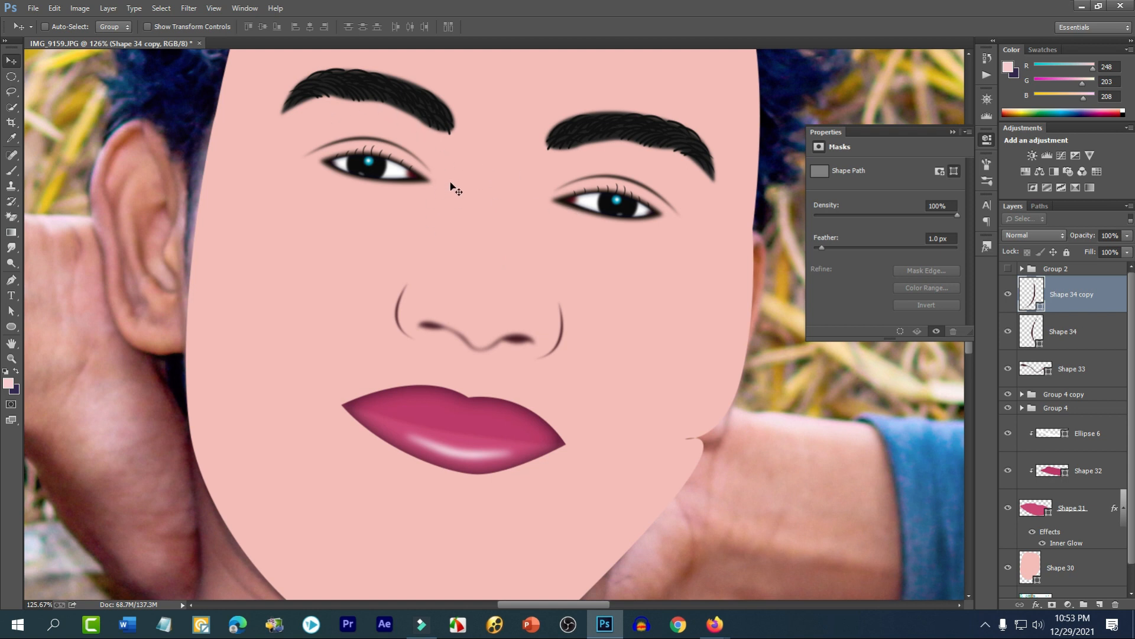
- Recolour the face shape to a more saturated salmon pink
{"action": "scroll", "coordinate": [1042, 504], "scroll_direction": "down", "scroll_amount": 1}
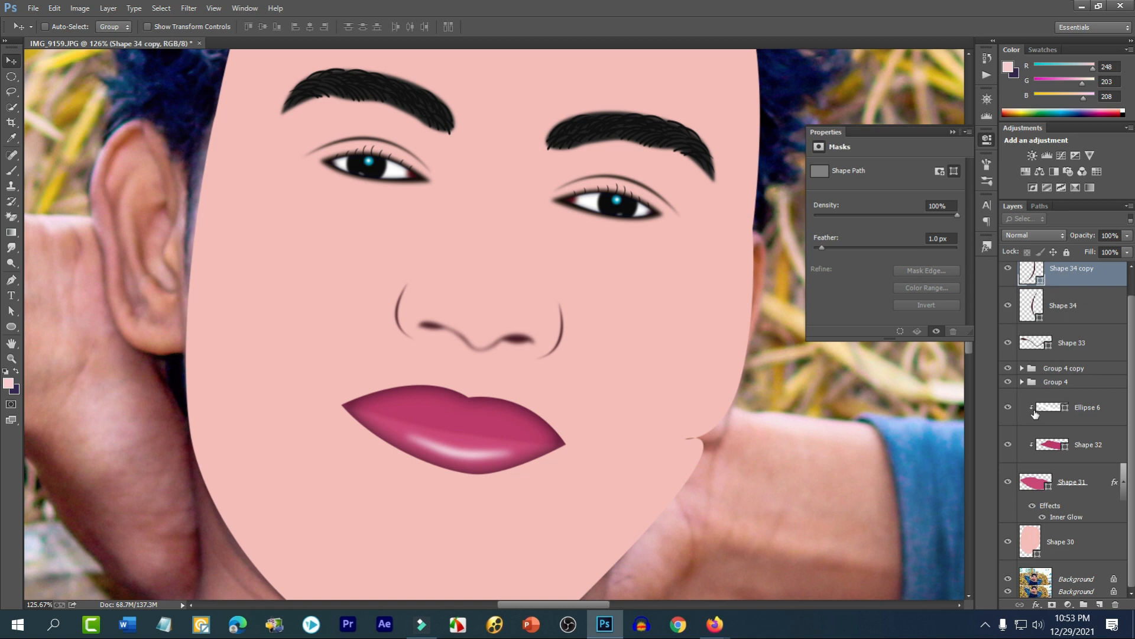
{"action": "left_click", "coordinate": [1031, 539]}
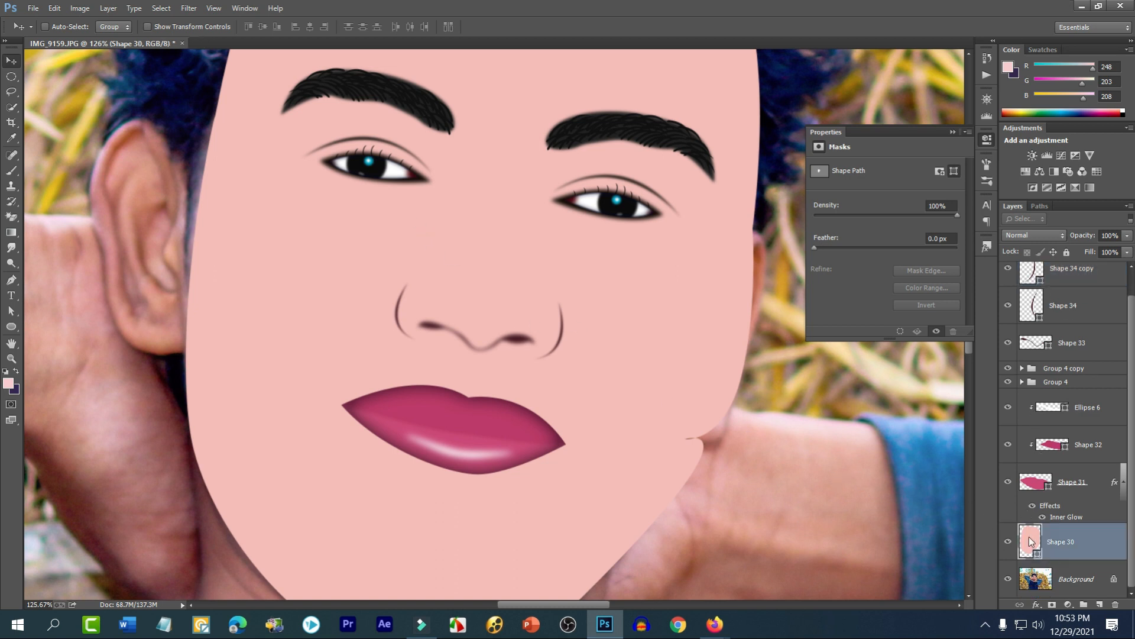
{"action": "double_click", "coordinate": [1030, 541]}
{"action": "left_click", "coordinate": [846, 308]}
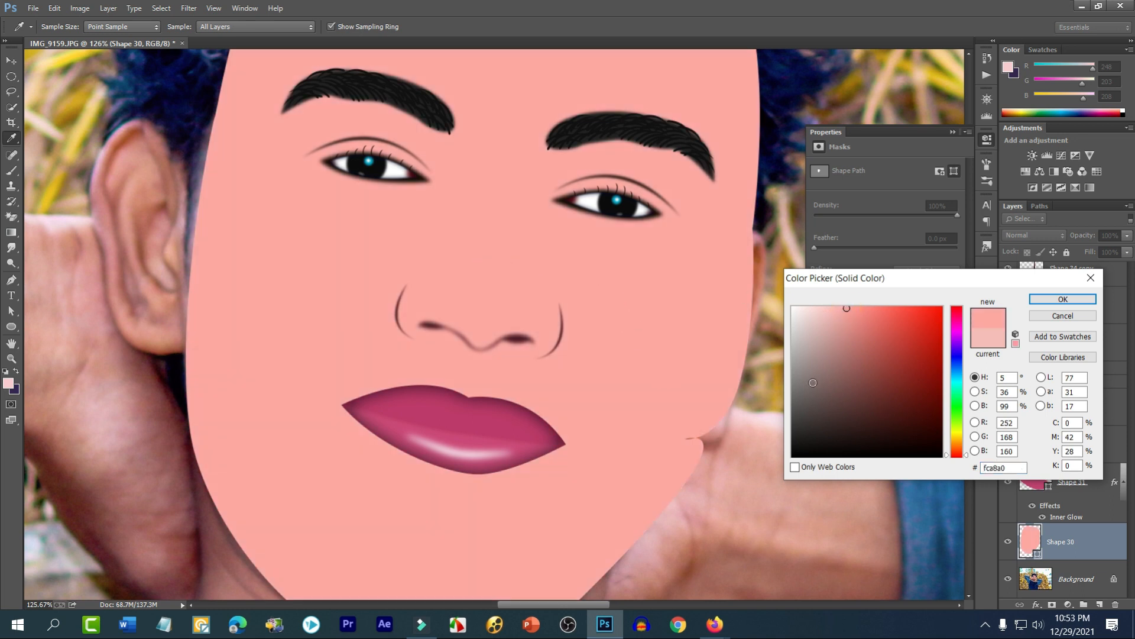
{"action": "left_click", "coordinate": [849, 307]}
{"action": "left_click", "coordinate": [1048, 302]}
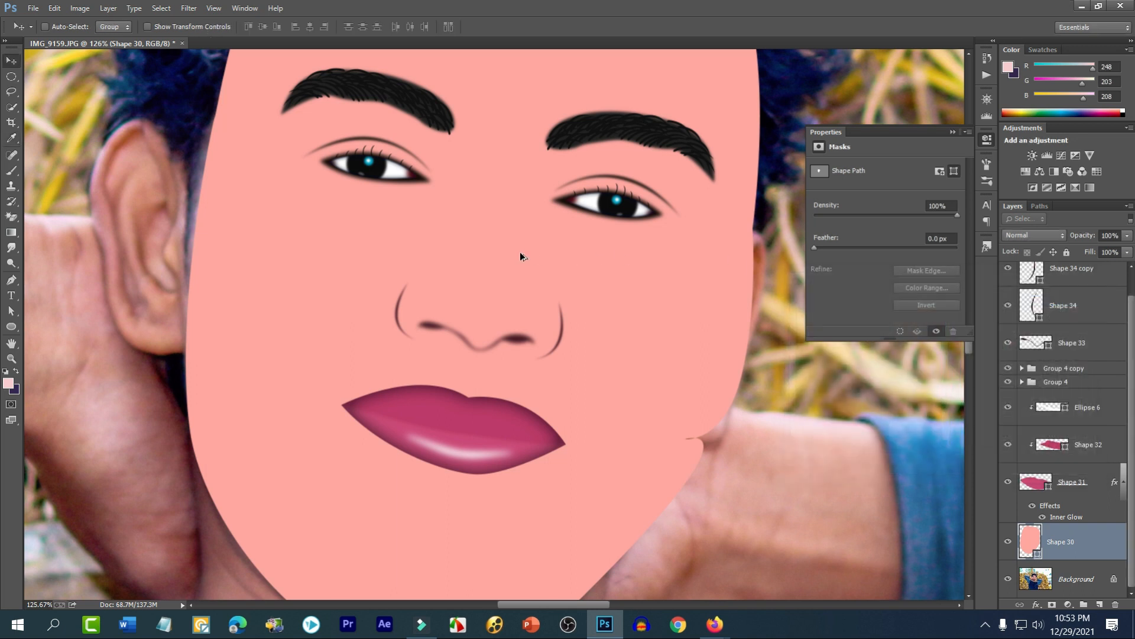
- Delete the stray anchor point that makes a notch in the face shape's right jawline
{"action": "scroll", "coordinate": [501, 274], "scroll_direction": "down", "scroll_amount": 3}
{"action": "scroll", "coordinate": [502, 280], "scroll_direction": "down", "scroll_amount": 4}
{"action": "scroll", "coordinate": [542, 300], "scroll_direction": "up", "scroll_amount": 3}
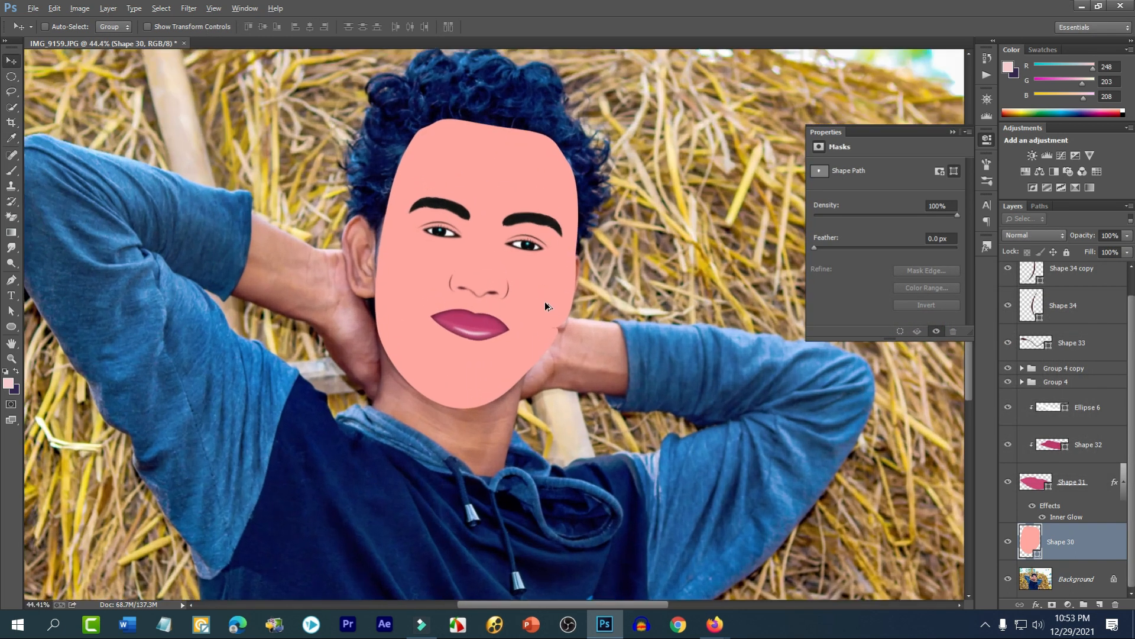
{"action": "scroll", "coordinate": [545, 303], "scroll_direction": "up", "scroll_amount": 2}
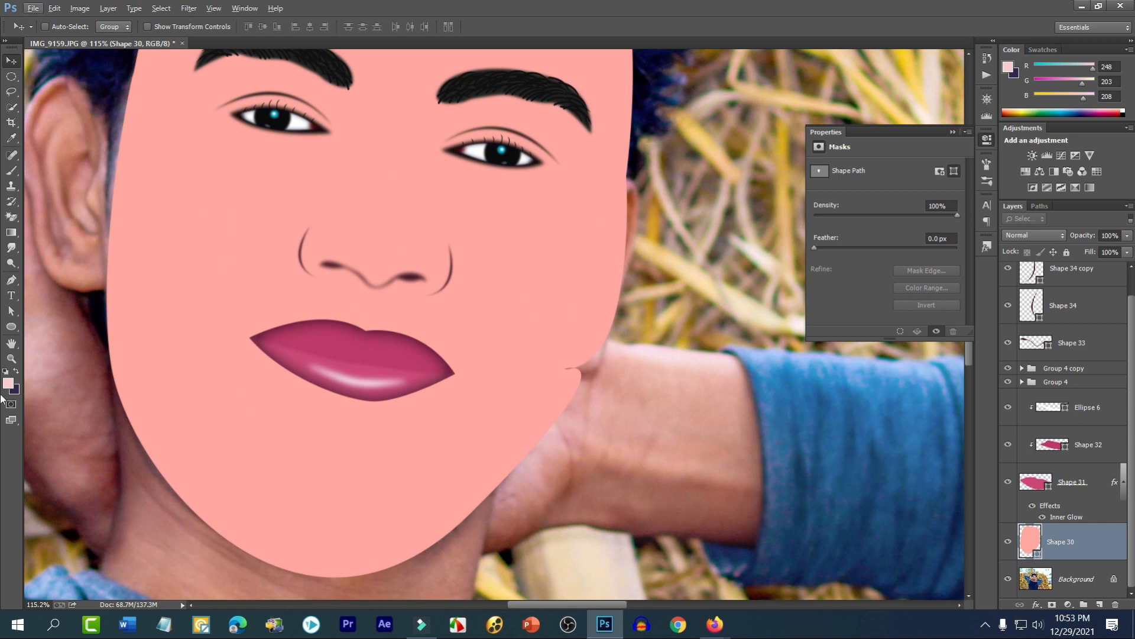
{"action": "left_click", "coordinate": [11, 311]}
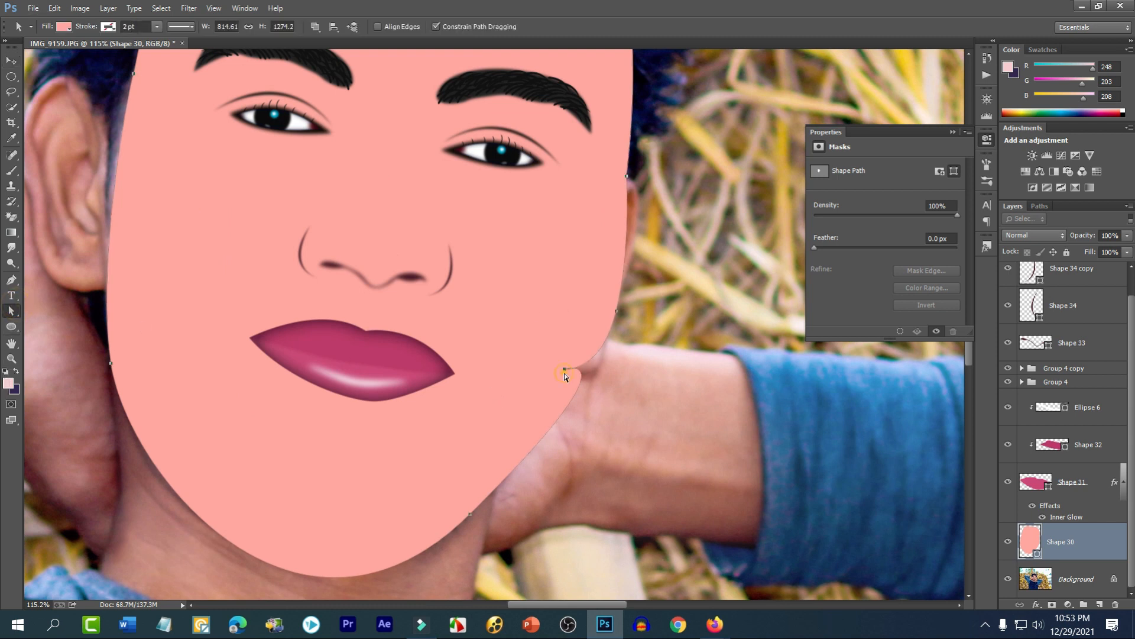
{"action": "left_click", "coordinate": [11, 280]}
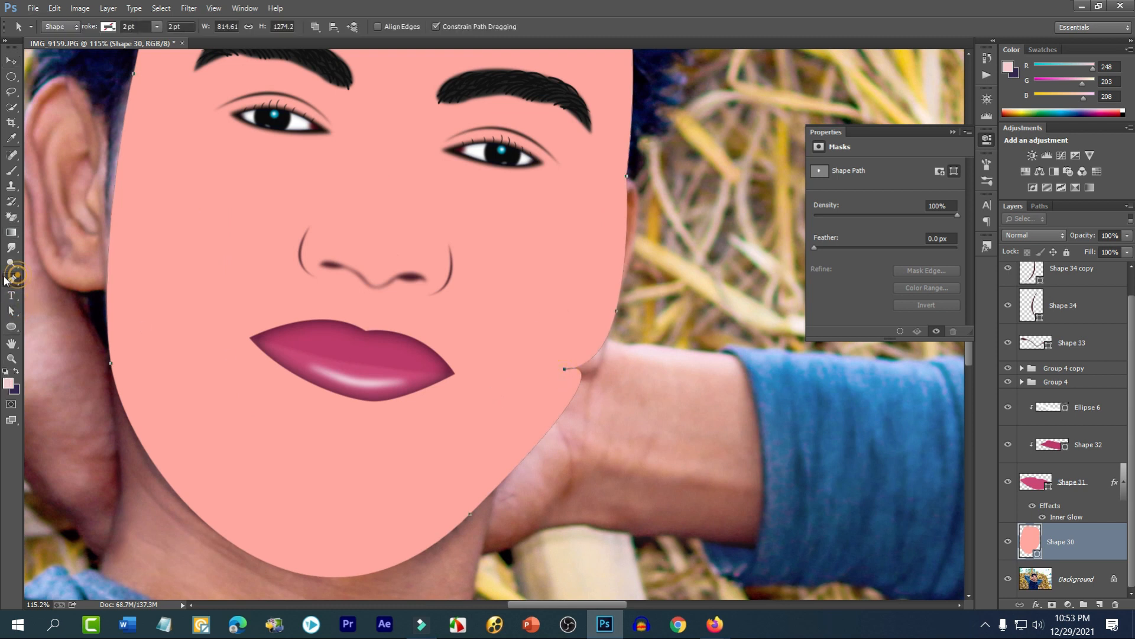
{"action": "left_click", "coordinate": [563, 370]}
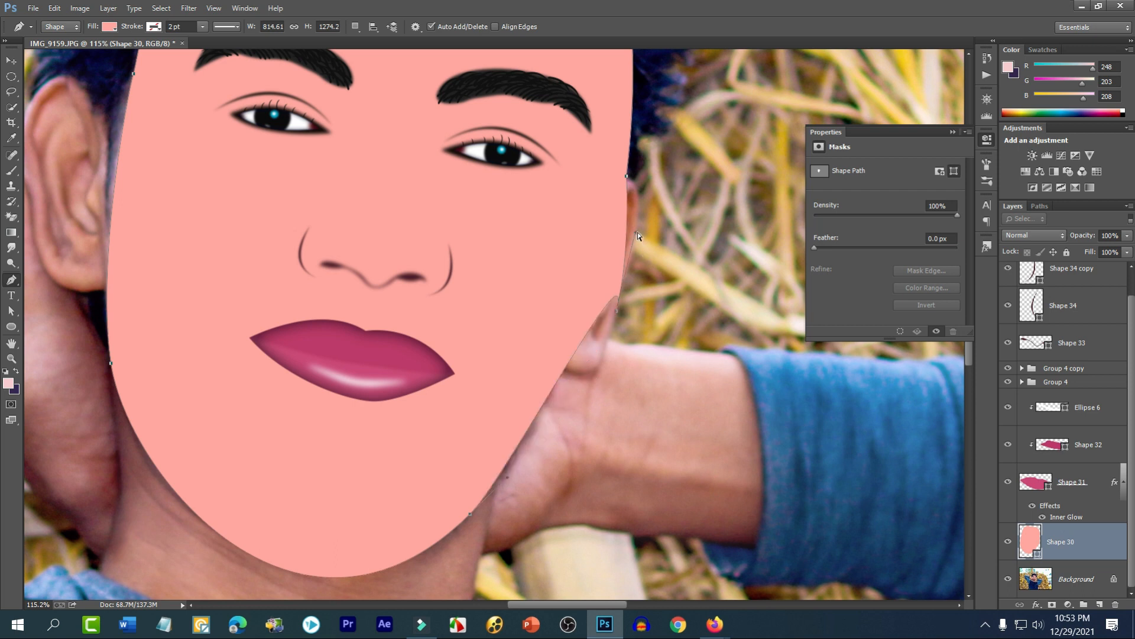
- Adjust the curve handles on the right jaw so the face outline runs smoothly from the cheek to the chin
{"action": "left_click_drag", "start_coordinate": [621, 300], "coordinate": [618, 307], "text": "ctrl"}
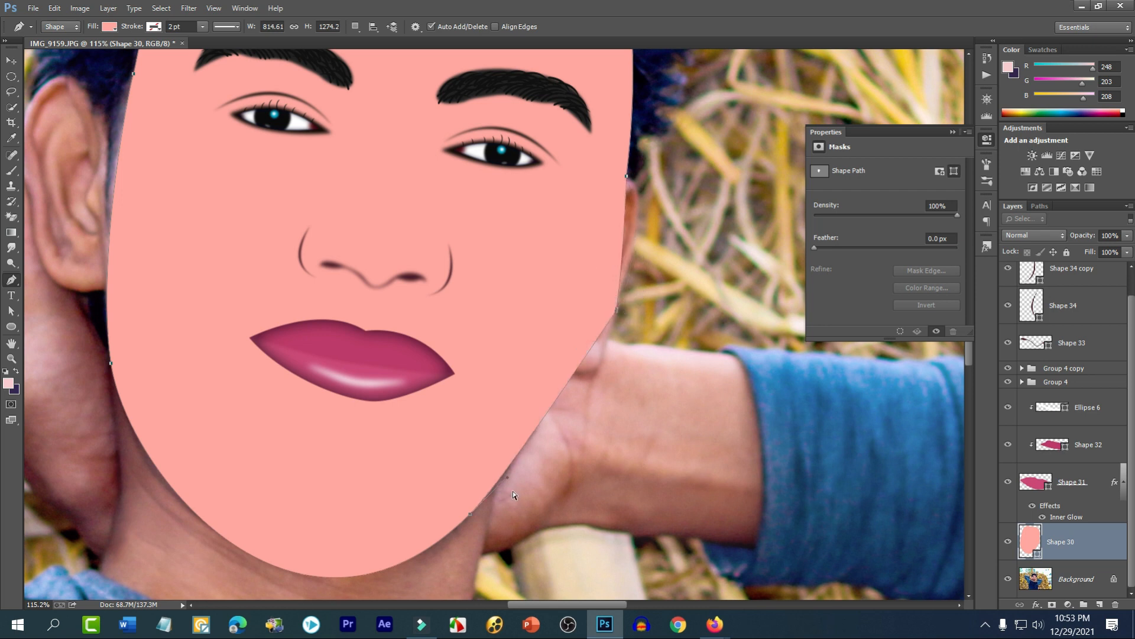
{"action": "left_click_drag", "start_coordinate": [509, 478], "coordinate": [534, 474], "text": "ctrl"}
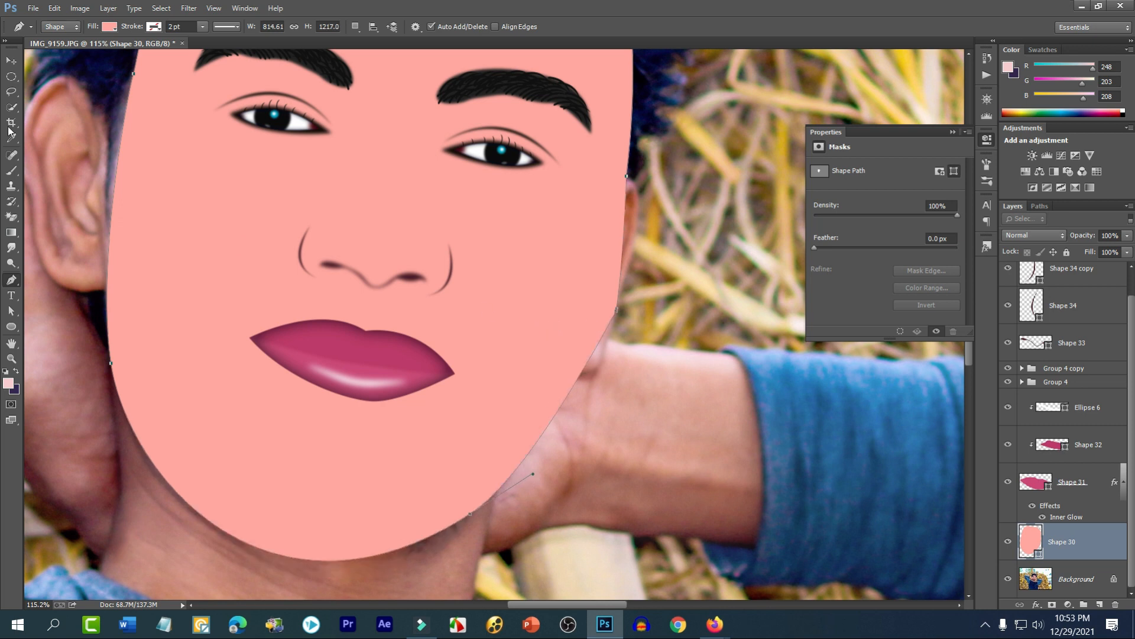
{"action": "left_click", "coordinate": [11, 66]}
{"action": "left_click", "coordinate": [180, 145]}
- Examine the painted face at several zoom levels and compare it with the photo by hiding and reshowing the face shape
{"action": "scroll", "coordinate": [286, 314], "scroll_direction": "down", "scroll_amount": 5}
{"action": "scroll", "coordinate": [310, 343], "scroll_direction": "down", "scroll_amount": 3}
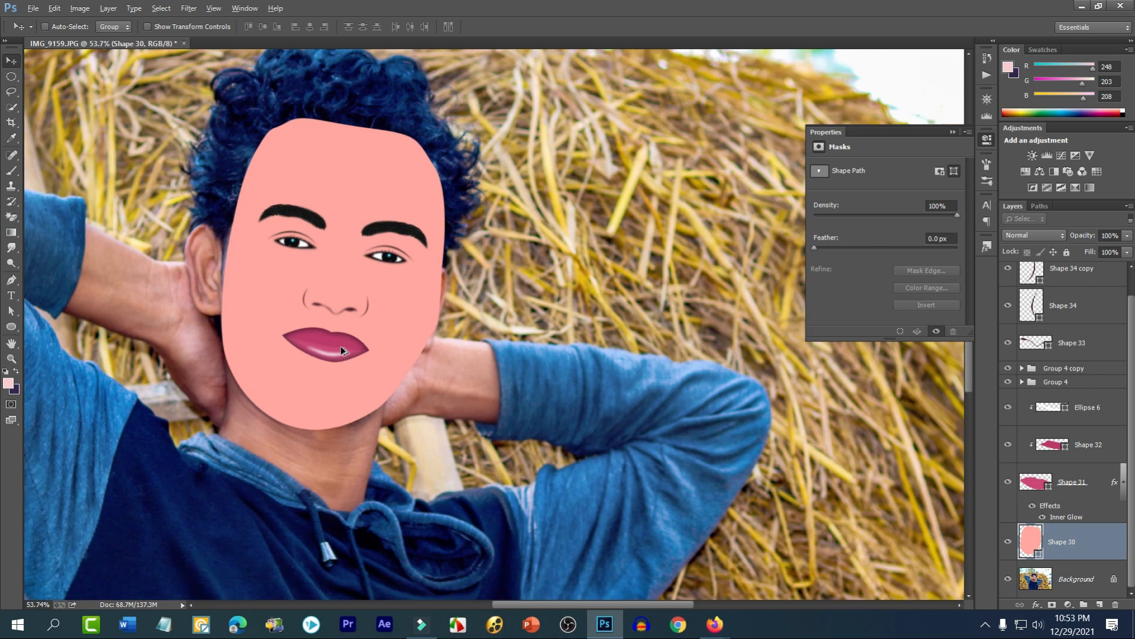
{"action": "scroll", "coordinate": [341, 346], "scroll_direction": "up", "scroll_amount": 4}
{"action": "scroll", "coordinate": [355, 346], "scroll_direction": "down", "scroll_amount": 3}
{"action": "scroll", "coordinate": [363, 353], "scroll_direction": "down", "scroll_amount": 2}
{"action": "scroll", "coordinate": [364, 354], "scroll_direction": "up", "scroll_amount": 5}
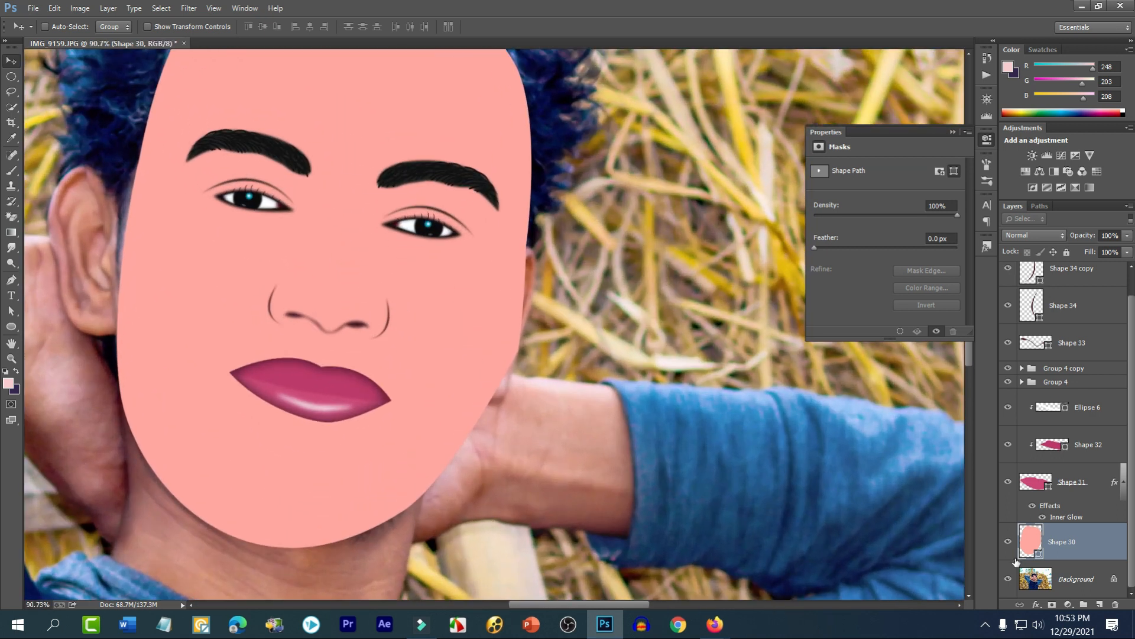
{"action": "left_click", "coordinate": [1008, 544]}
{"action": "left_click", "coordinate": [1007, 544]}
{"action": "scroll", "coordinate": [334, 243], "scroll_direction": "down", "scroll_amount": 1}
{"action": "scroll", "coordinate": [260, 313], "scroll_direction": "up", "scroll_amount": 3}
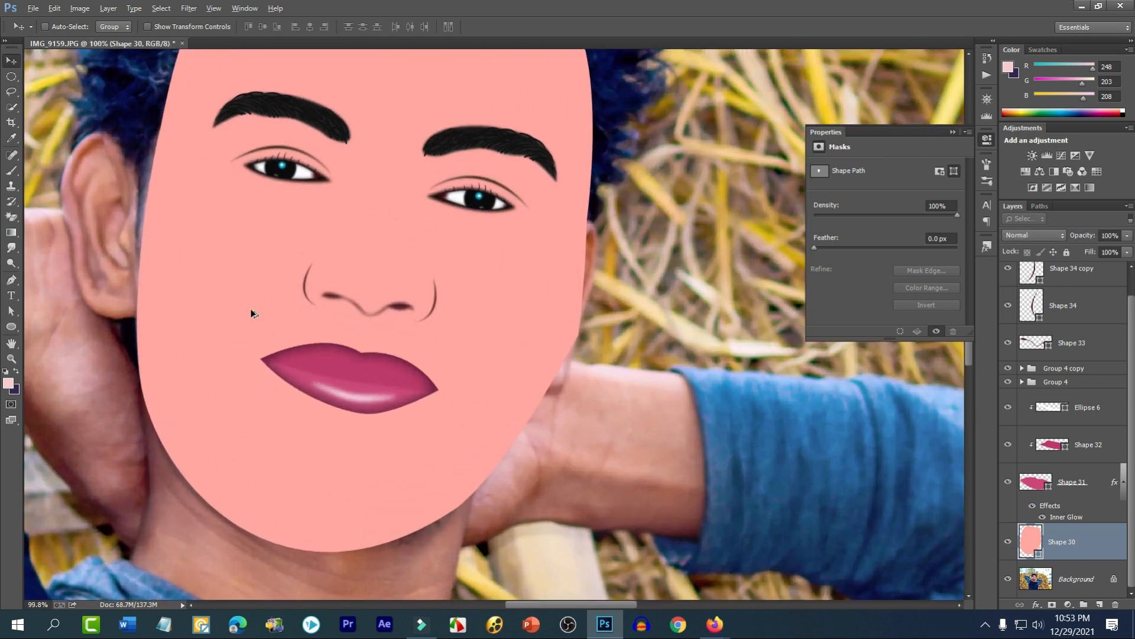
{"action": "scroll", "coordinate": [326, 328], "scroll_direction": "down", "scroll_amount": 2}
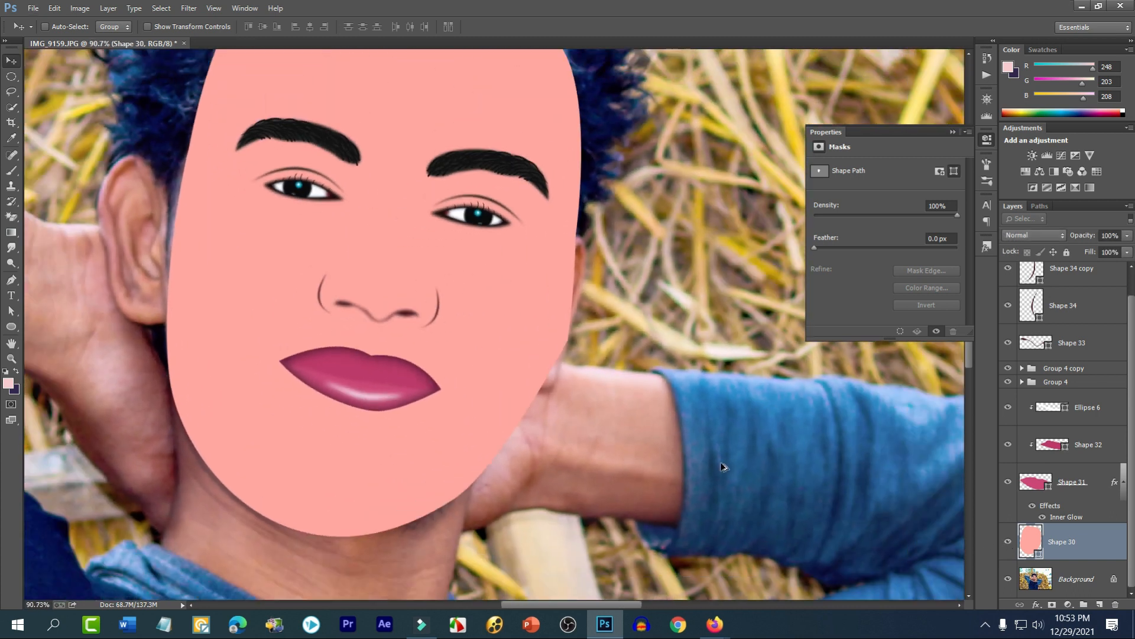
- Load the lip shape's outline as a selection and copy that area of the background photo to a new layer
{"action": "left_click", "coordinate": [1030, 542], "text": "ctrl"}
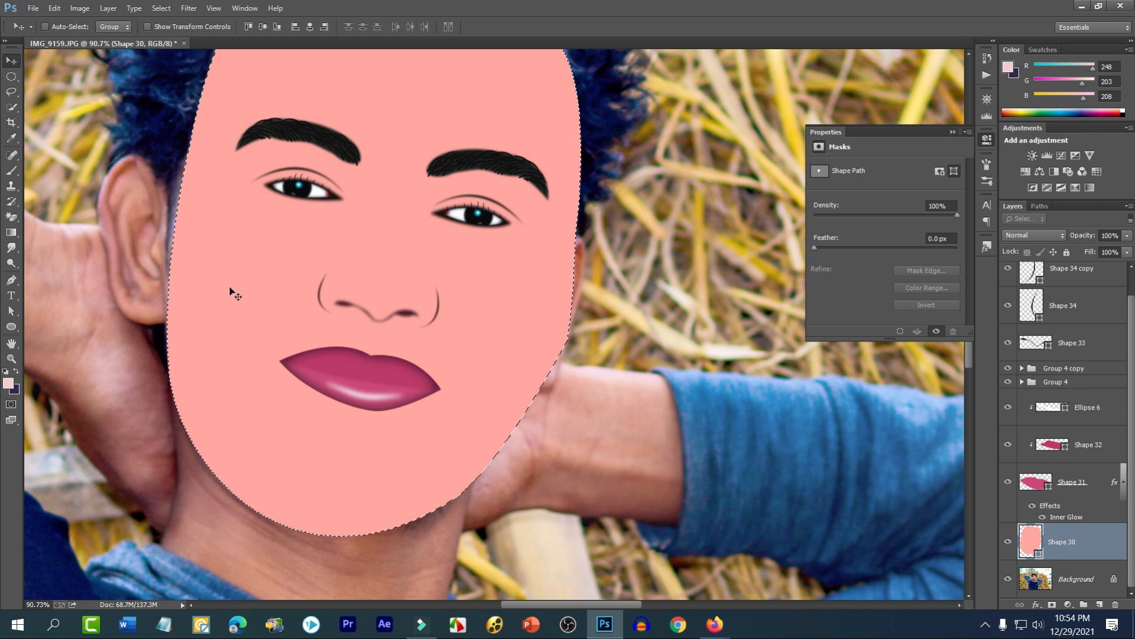
{"action": "key", "text": "ctrl+d"}
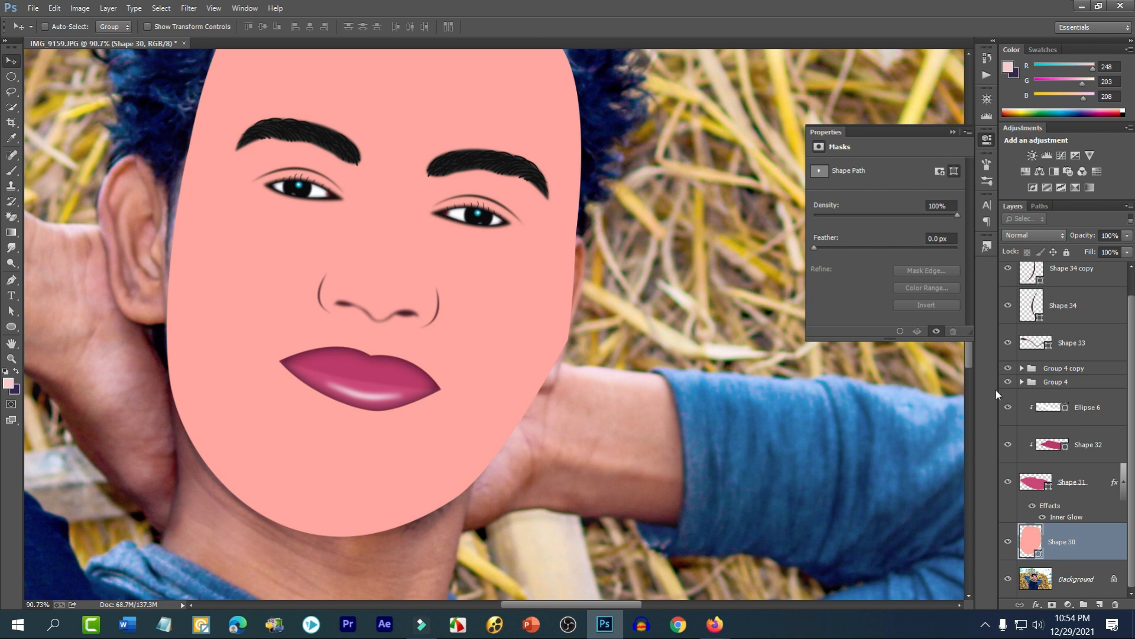
{"action": "left_click", "coordinate": [1035, 483], "text": "ctrl"}
{"action": "left_click", "coordinate": [1063, 583]}
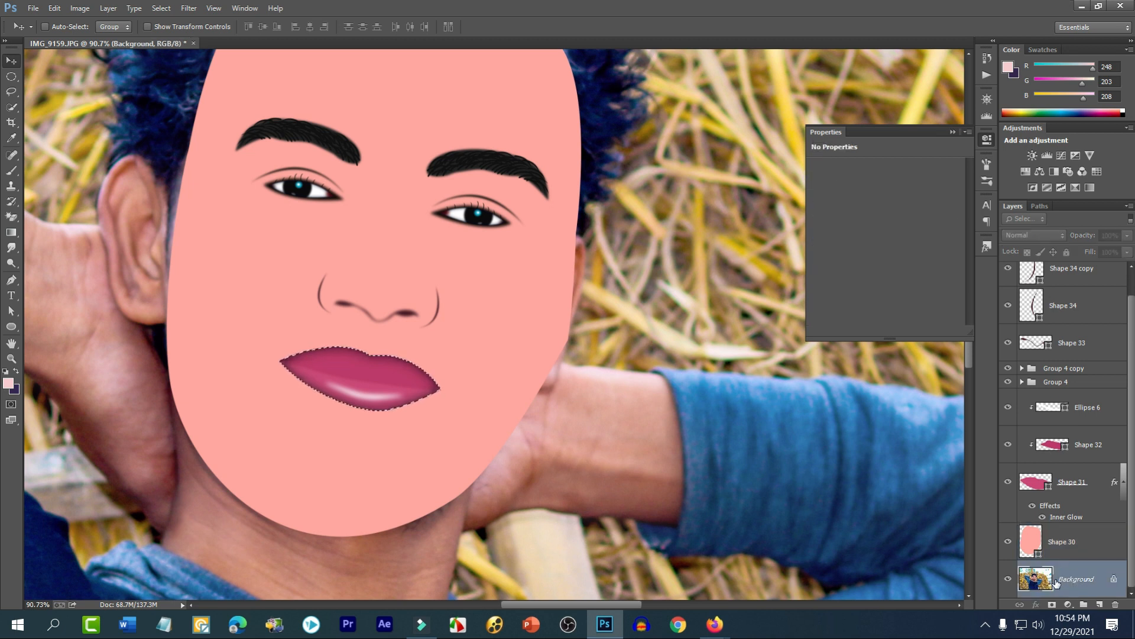
{"action": "key", "text": "ctrl+j"}
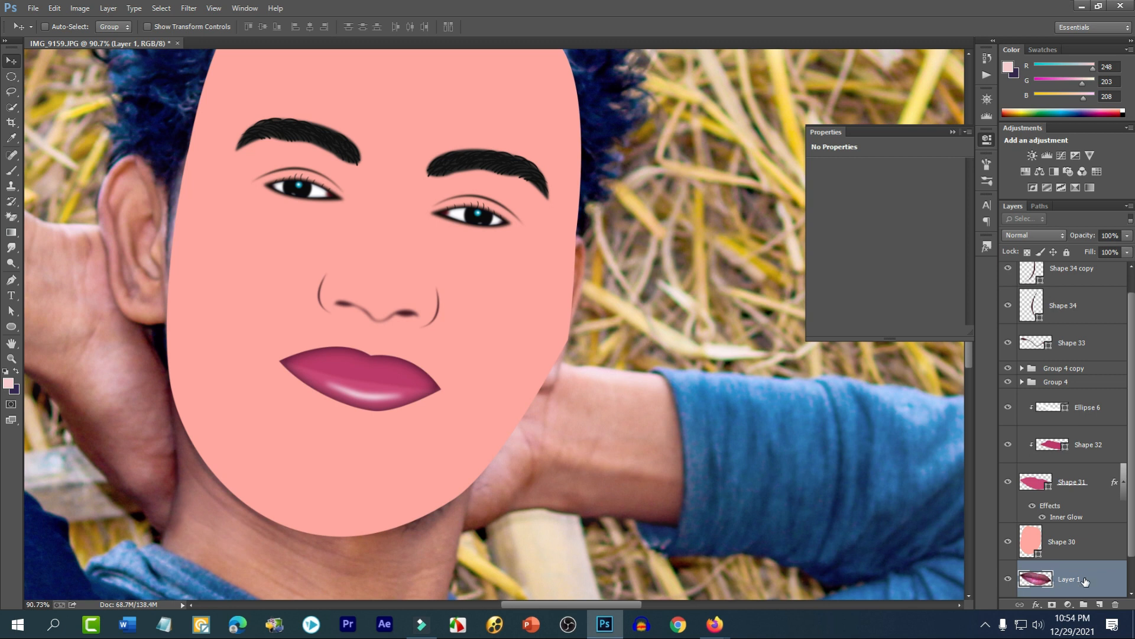
- Move the copied photo-lips layer above the painted lip layers and below the eye groups
{"action": "scroll", "coordinate": [1040, 582], "scroll_direction": "down", "scroll_amount": 1}
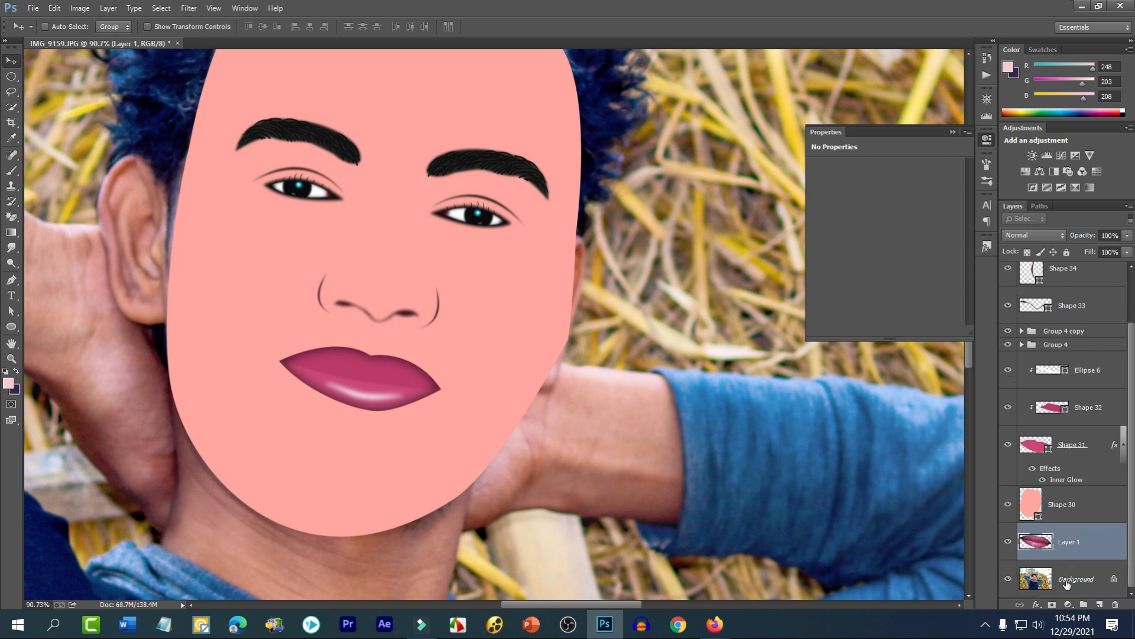
{"action": "left_click_drag", "start_coordinate": [1056, 540], "coordinate": [1053, 368]}
{"action": "scroll", "coordinate": [362, 364], "scroll_direction": "up", "scroll_amount": 3}
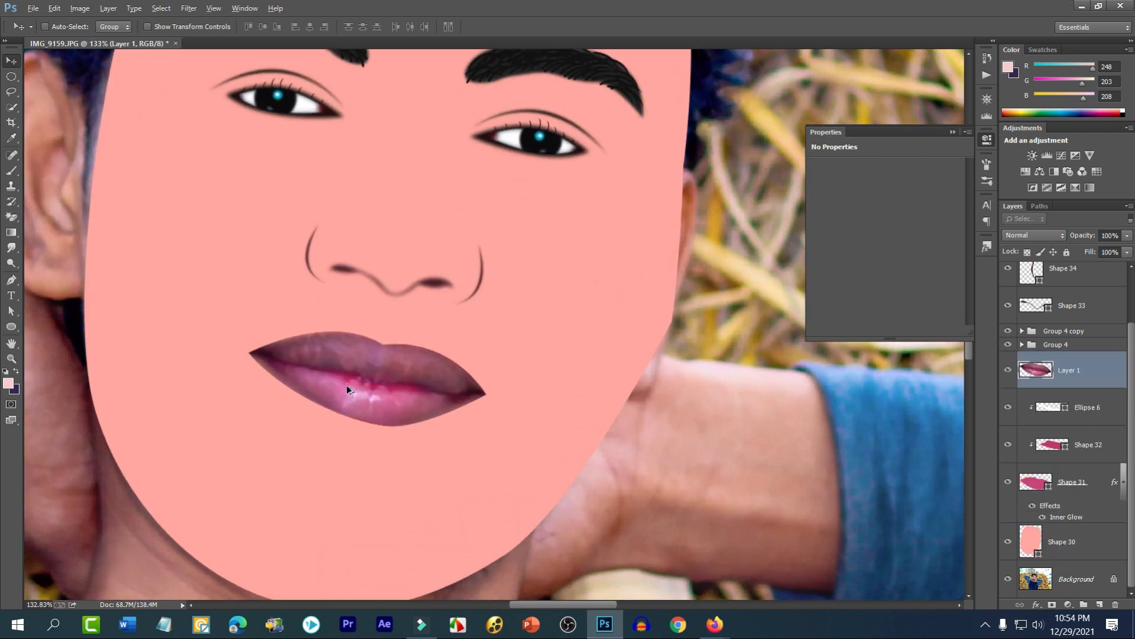
- Apply Levels to the copied photo-lips layer with a black input of 10 and a white input of 187
{"action": "scroll", "coordinate": [347, 383], "scroll_direction": "up", "scroll_amount": 5}
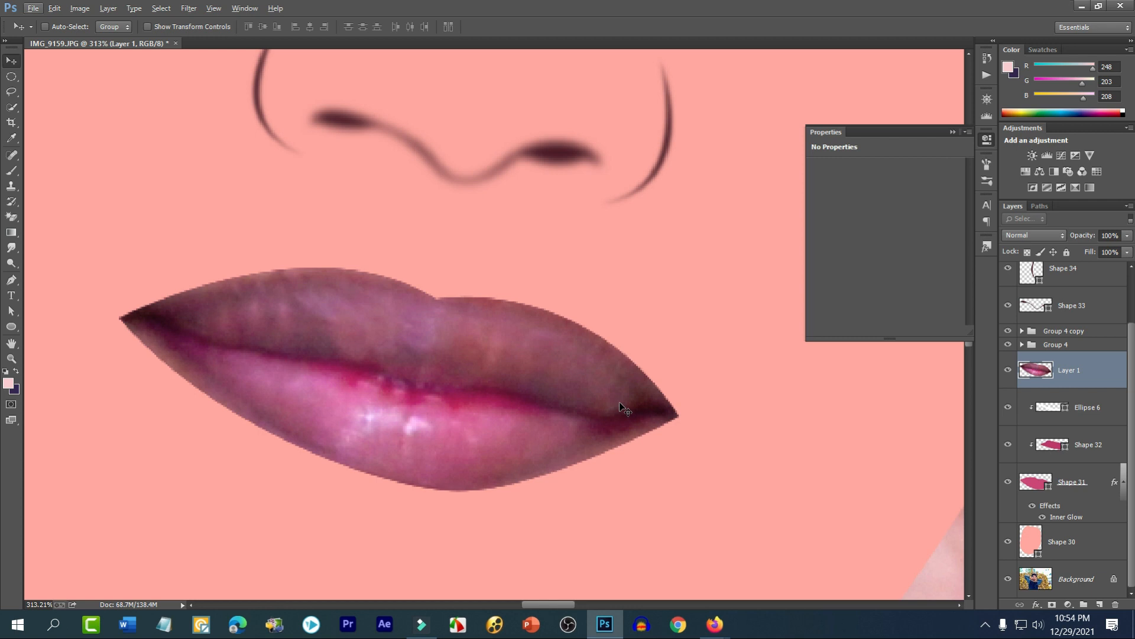
{"action": "key", "text": "ctrl+l"}
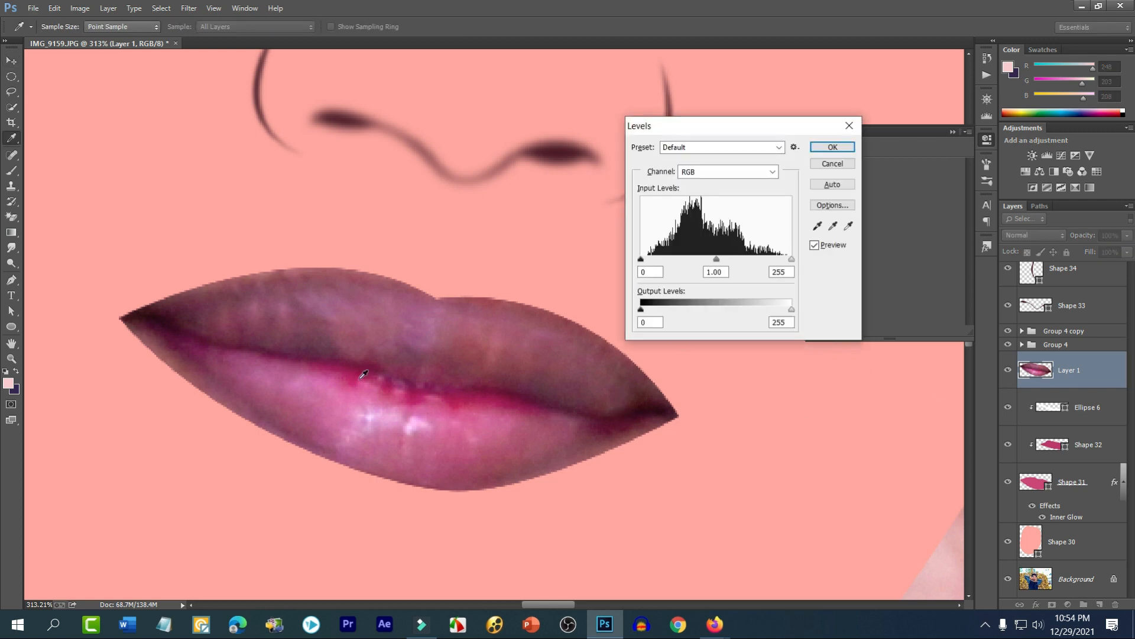
{"action": "left_click_drag", "start_coordinate": [641, 260], "coordinate": [647, 260]}
{"action": "left_click_drag", "start_coordinate": [791, 259], "coordinate": [754, 260]}
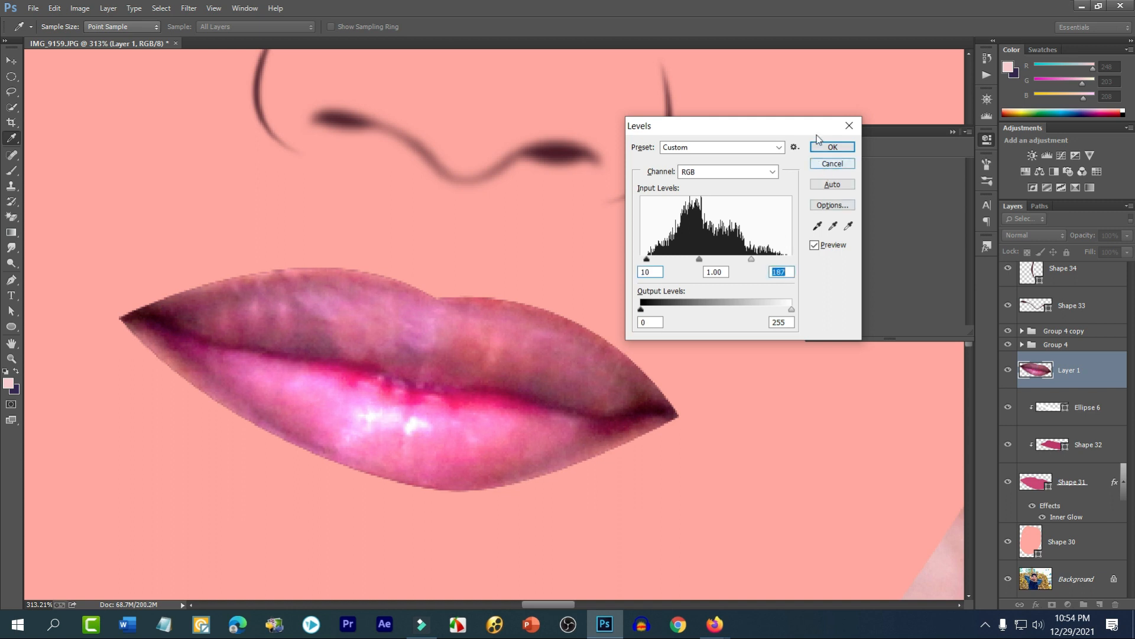
{"action": "left_click", "coordinate": [832, 147]}
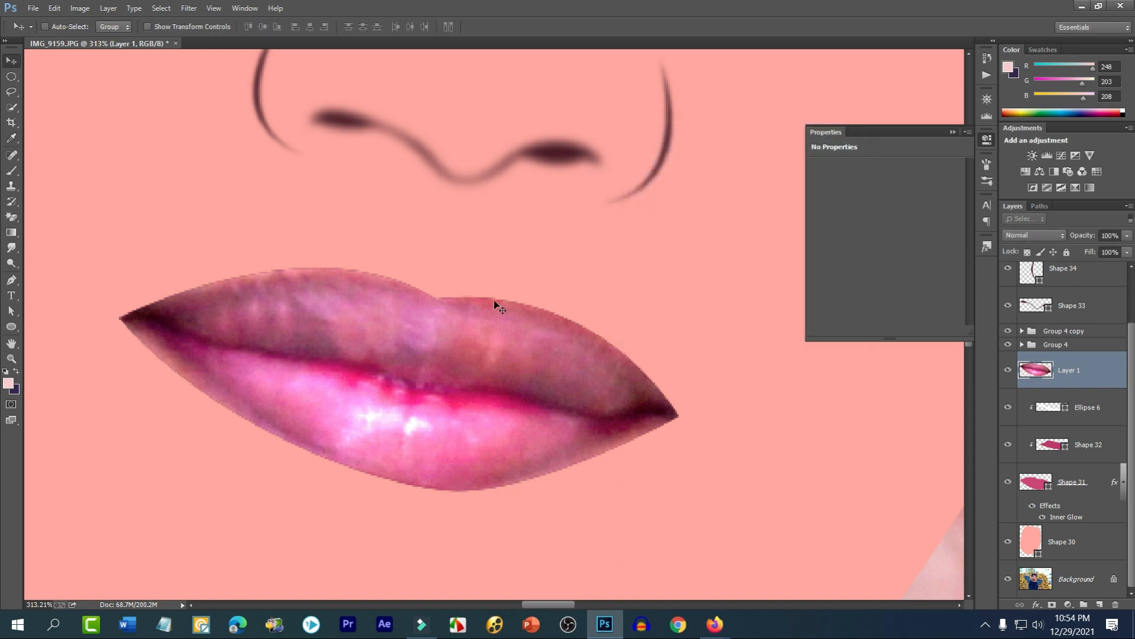
{"action": "left_click", "coordinate": [80, 10]}
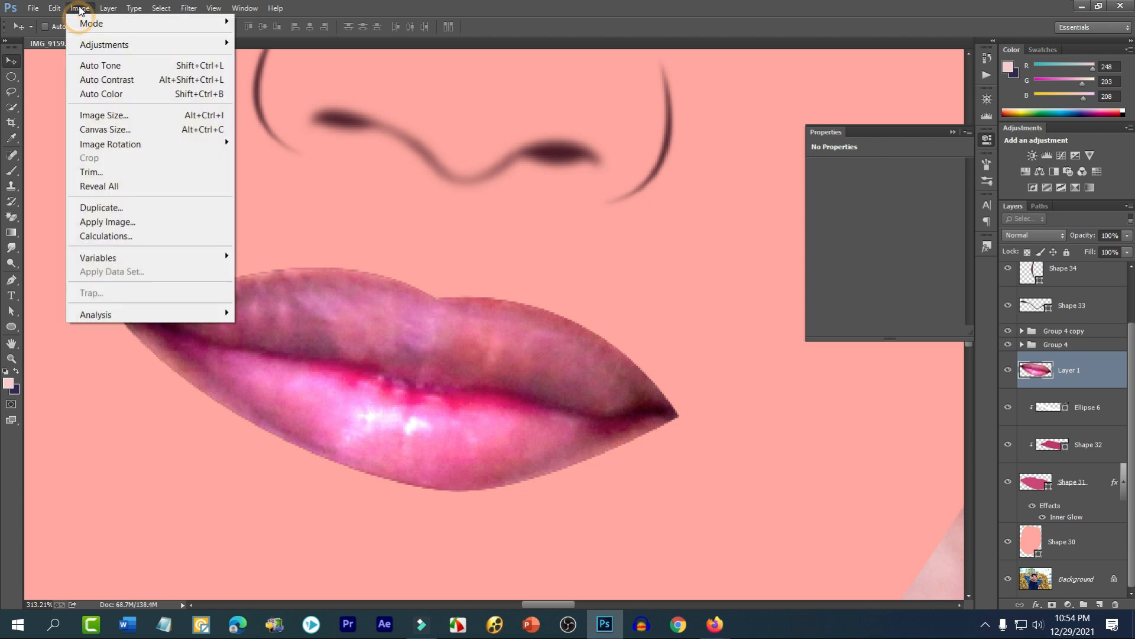
{"action": "mouse_move", "coordinate": [177, 12]}
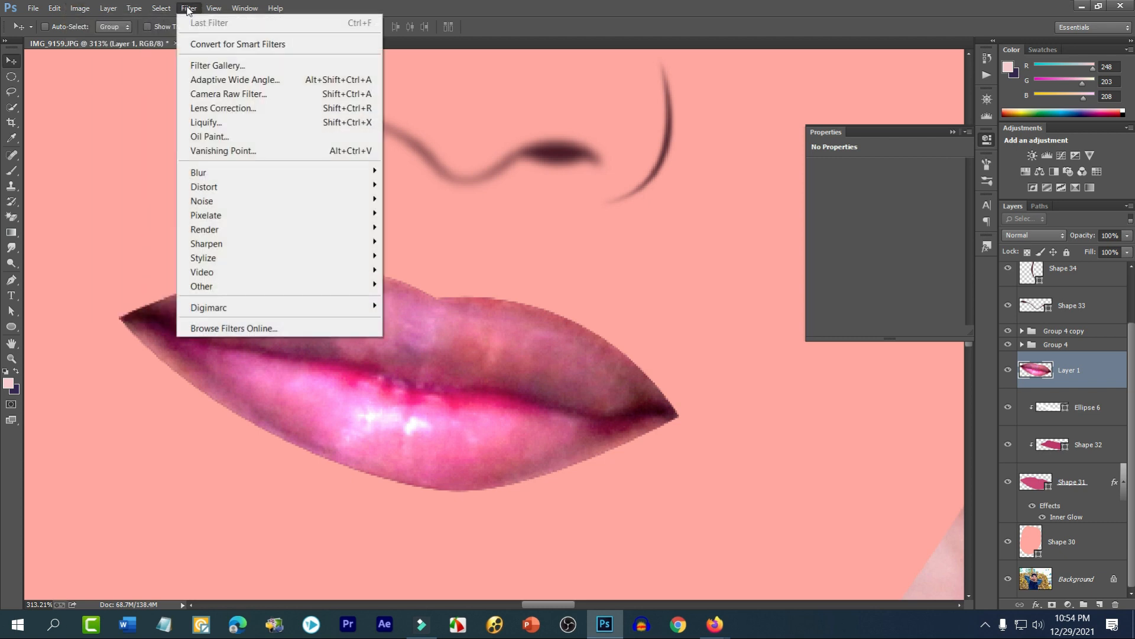
{"action": "left_click", "coordinate": [211, 93]}
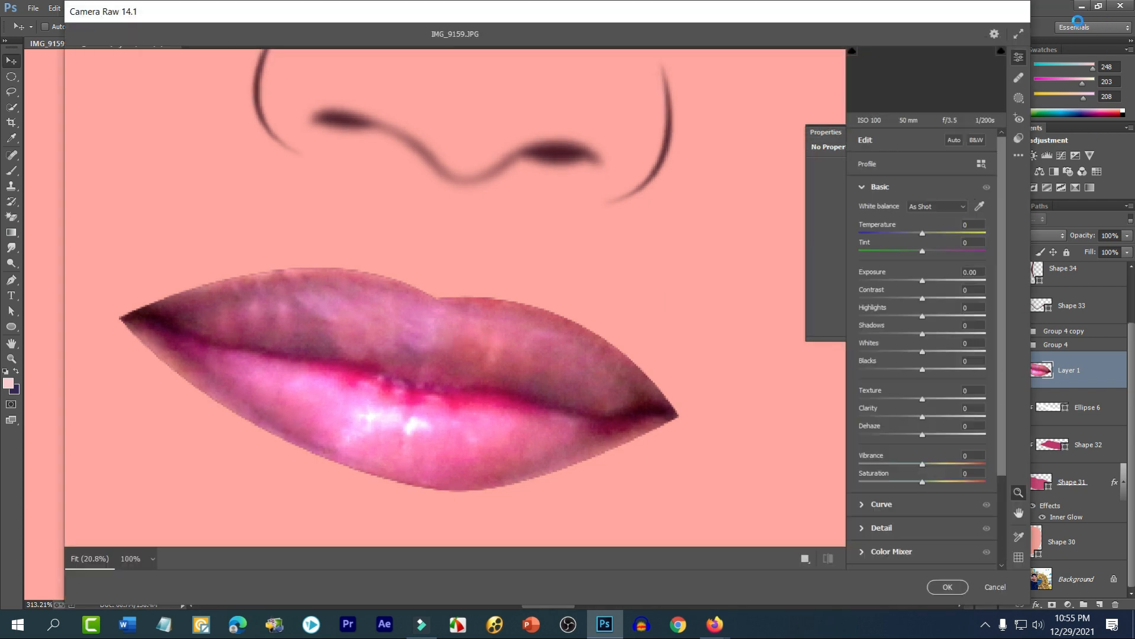
{"action": "left_click", "coordinate": [997, 588]}
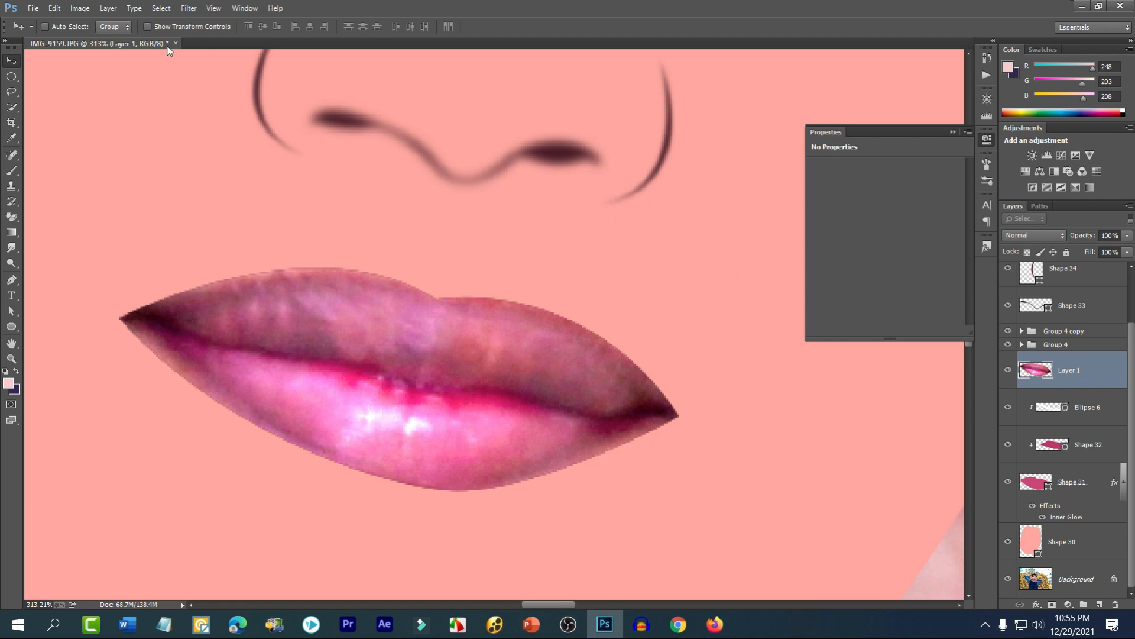
- Start the Oil Paint filter on the photo-lips layer, set its shine to 0 and preview the lips at 600%
{"action": "left_click", "coordinate": [190, 10]}
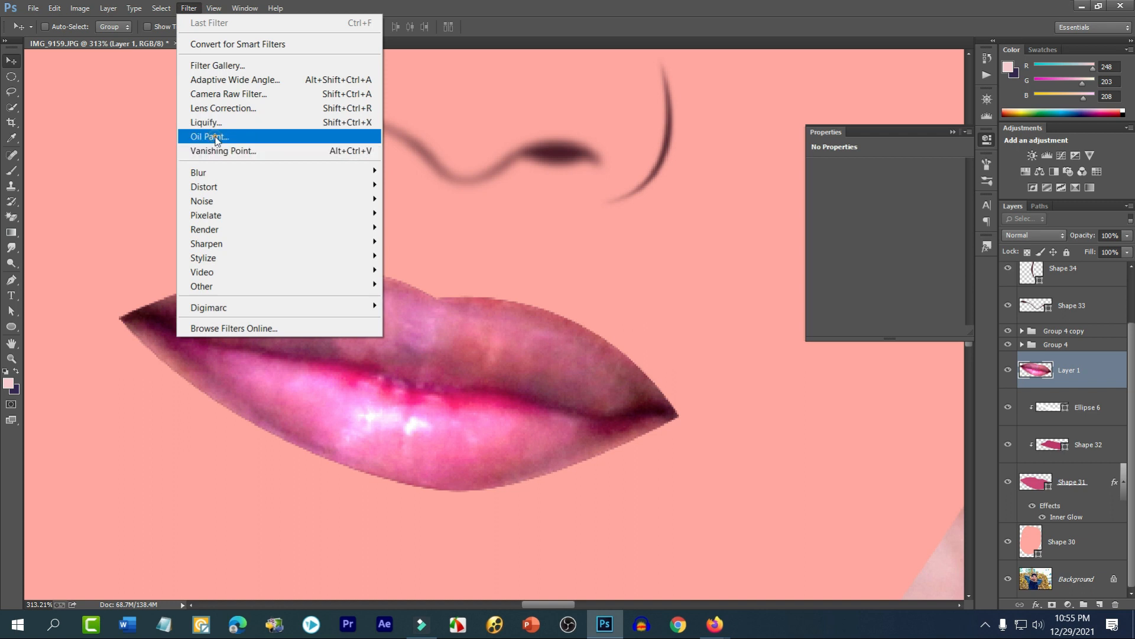
{"action": "left_click", "coordinate": [217, 138]}
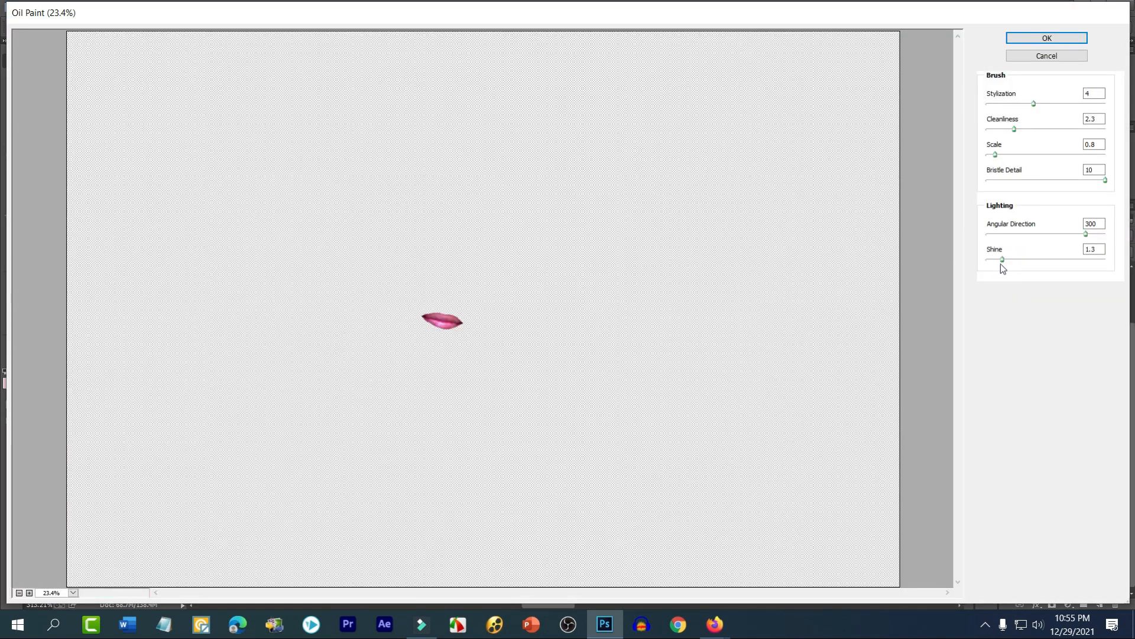
{"action": "left_click_drag", "start_coordinate": [1001, 259], "coordinate": [934, 260]}
{"action": "left_click", "coordinate": [29, 593]}
{"action": "left_click", "coordinate": [29, 593]}
{"action": "left_click", "coordinate": [29, 592]}
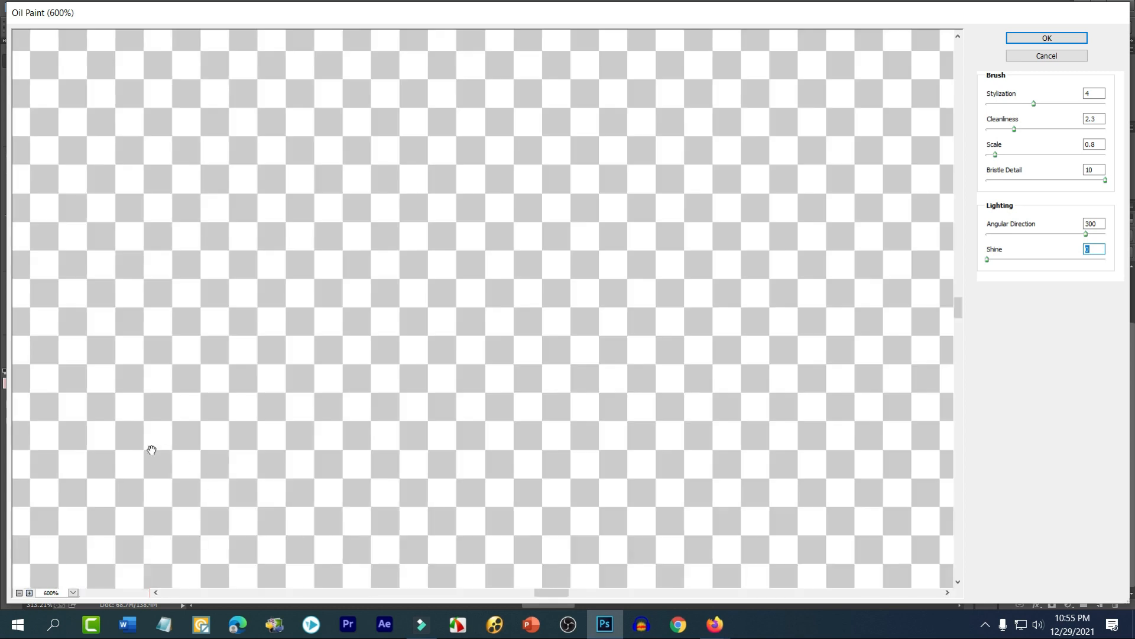
{"action": "left_click_drag", "start_coordinate": [150, 454], "coordinate": [732, 327]}
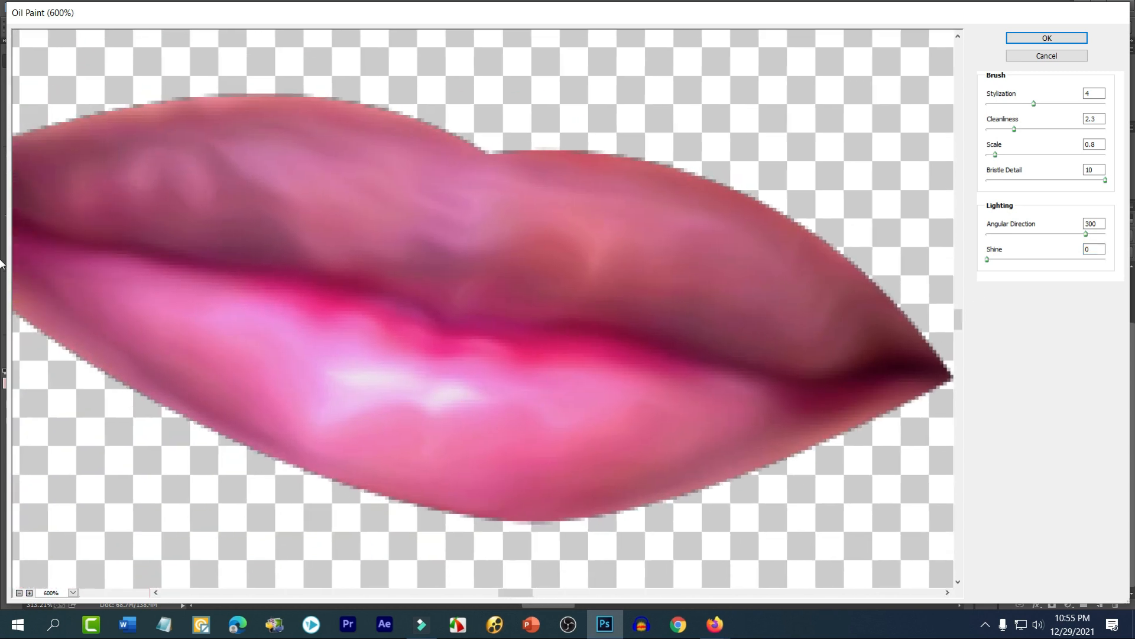
{"action": "left_click_drag", "start_coordinate": [990, 265], "coordinate": [882, 275]}
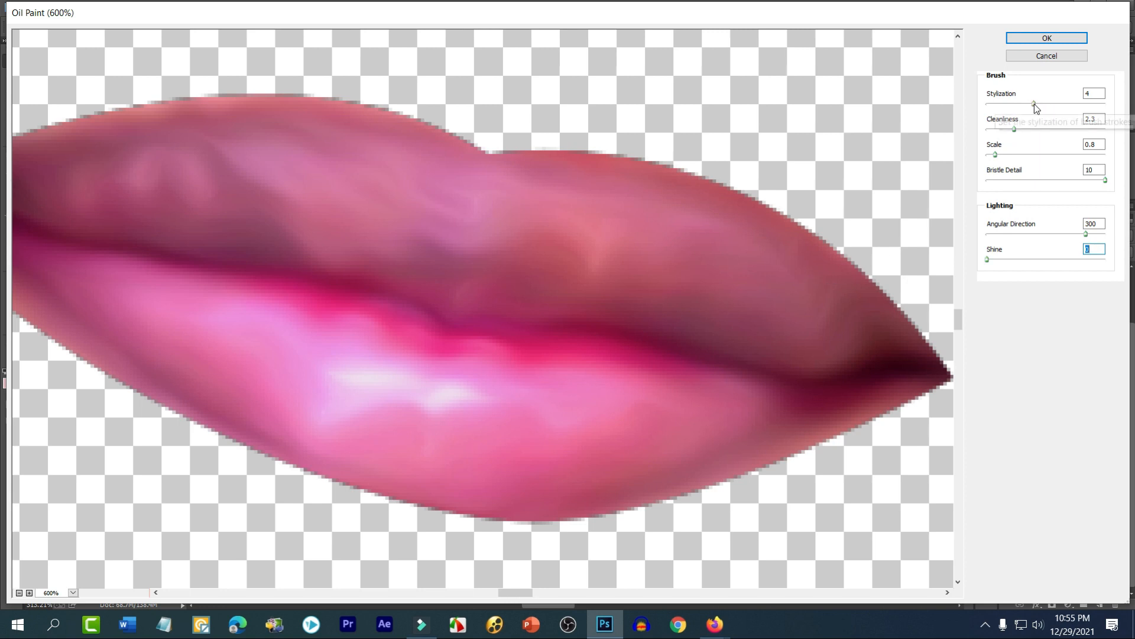
- Set the Oil Paint cleanliness to 8.4 and stylization to 10, raise the brush scale, and apply the filter
{"action": "left_click_drag", "start_coordinate": [1015, 128], "coordinate": [1119, 102]}
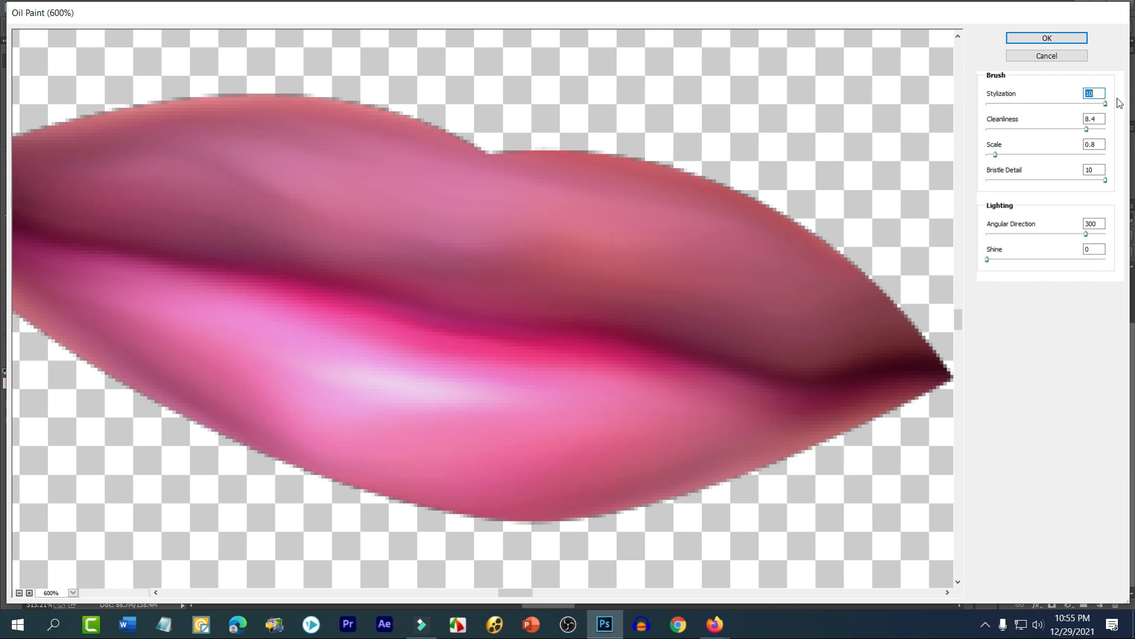
{"action": "mouse_move", "coordinate": [998, 161]}
{"action": "left_mouse_down"}
{"action": "mouse_move", "coordinate": [1028, 157]}
{"action": "mouse_move", "coordinate": [1015, 160]}
{"action": "left_mouse_up"}
{"action": "left_click", "coordinate": [1060, 37]}
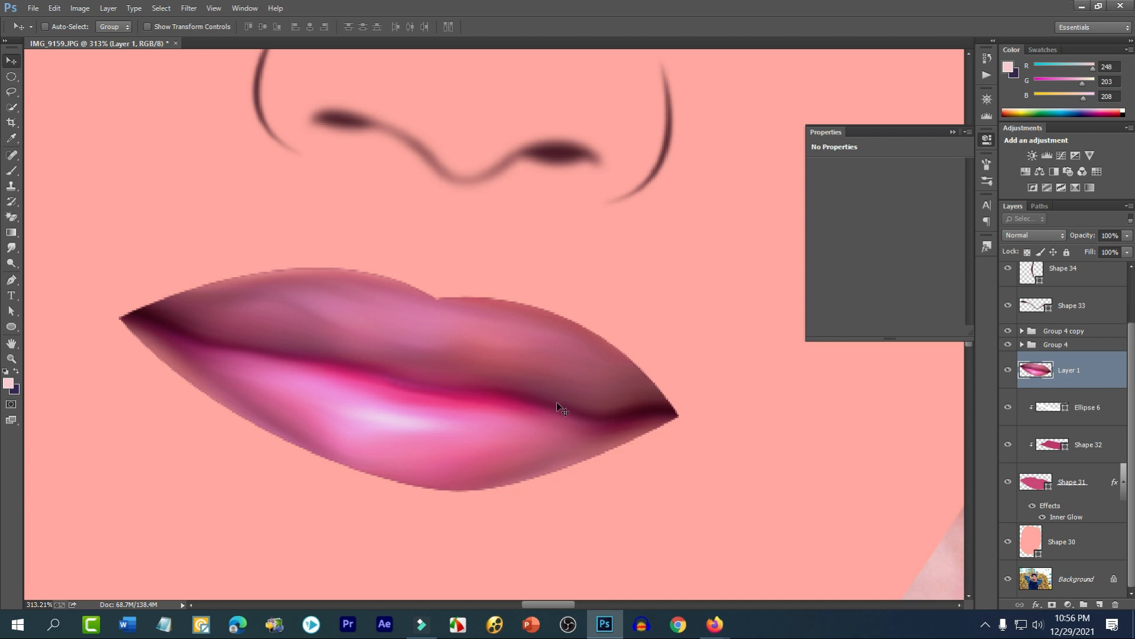
- Brighten the midtones of the smoothed lips layer slightly with Curves
{"action": "scroll", "coordinate": [344, 393], "scroll_direction": "up", "scroll_amount": 3}
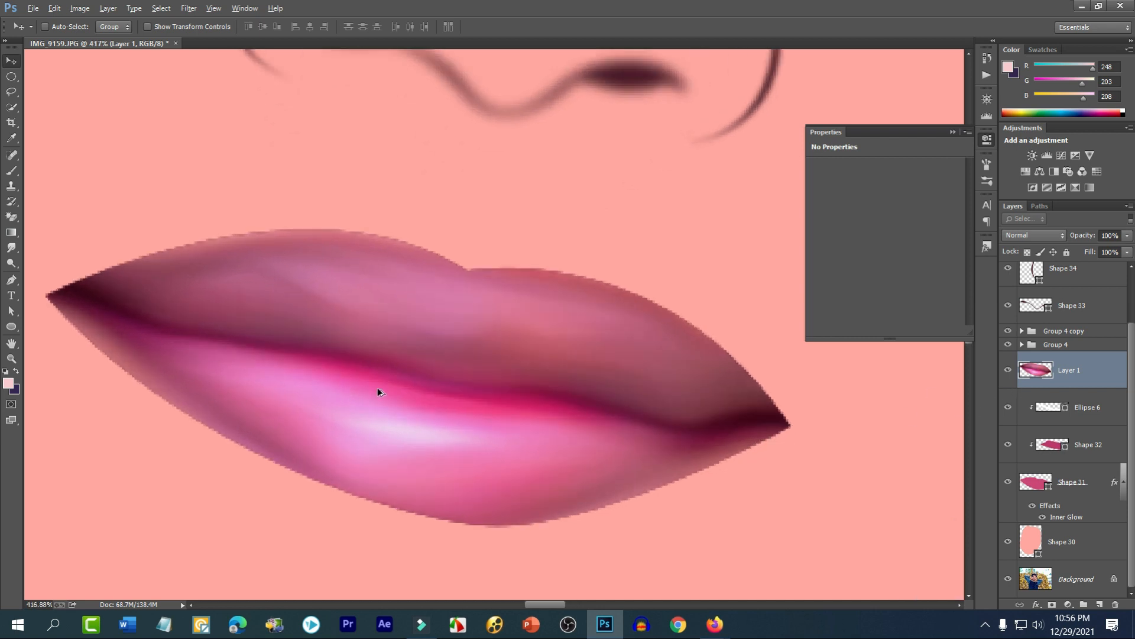
{"action": "scroll", "coordinate": [382, 373], "scroll_direction": "down", "scroll_amount": 1}
{"action": "scroll", "coordinate": [382, 372], "scroll_direction": "down", "scroll_amount": 1}
{"action": "scroll", "coordinate": [442, 378], "scroll_direction": "up", "scroll_amount": 2}
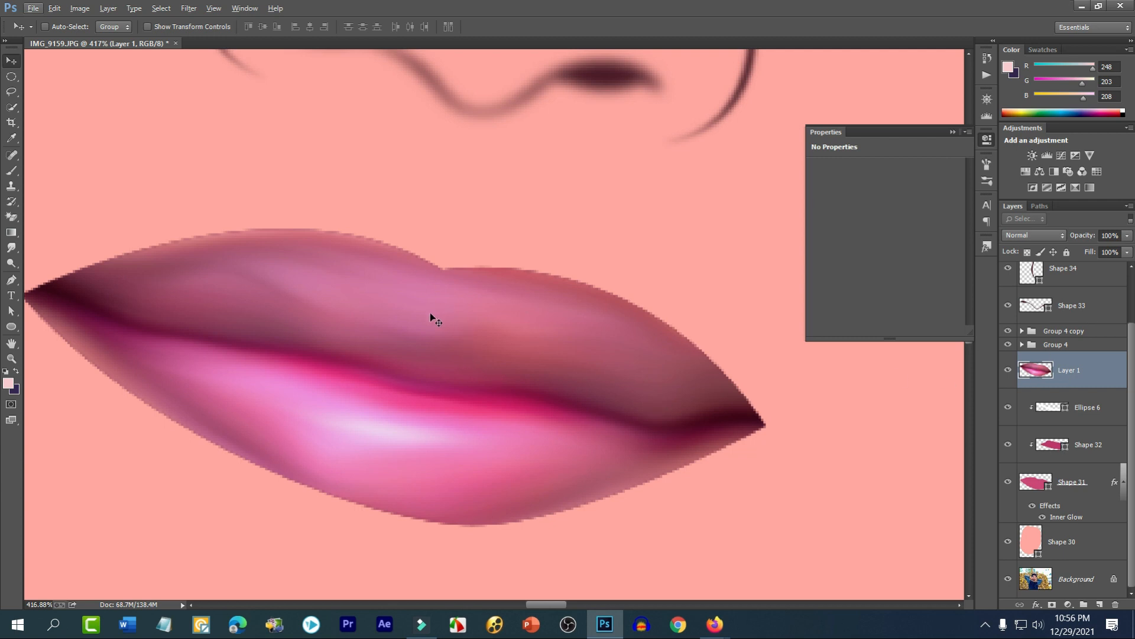
{"action": "key", "text": "ctrl+m"}
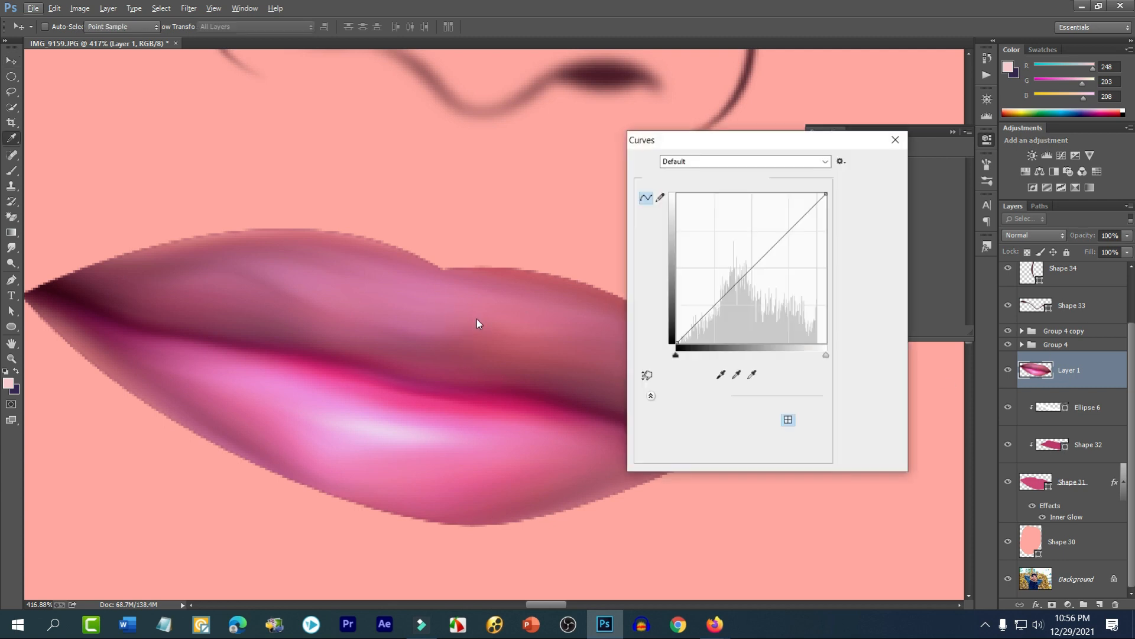
{"action": "left_click_drag", "start_coordinate": [745, 278], "coordinate": [736, 271]}
{"action": "left_click", "coordinate": [887, 163]}
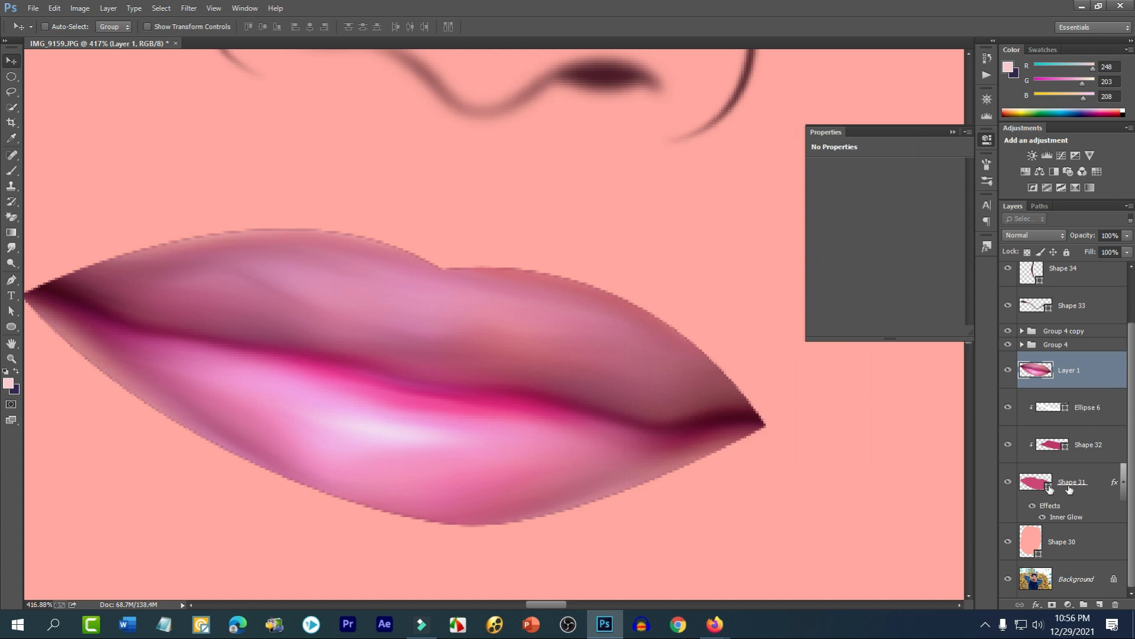
- Clip the smoothed lips layer to the painted lip shape and lower its opacity to 49%
{"action": "key", "text": "alt"}
{"action": "left_click", "coordinate": [1091, 387], "text": "alt"}
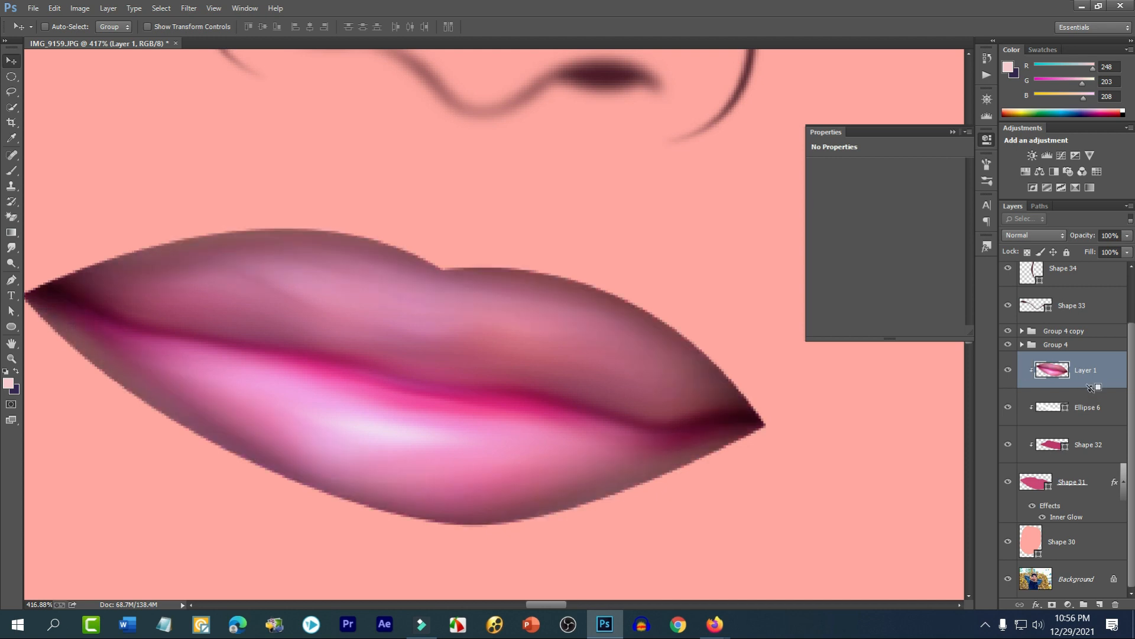
{"action": "left_click", "coordinate": [1127, 237]}
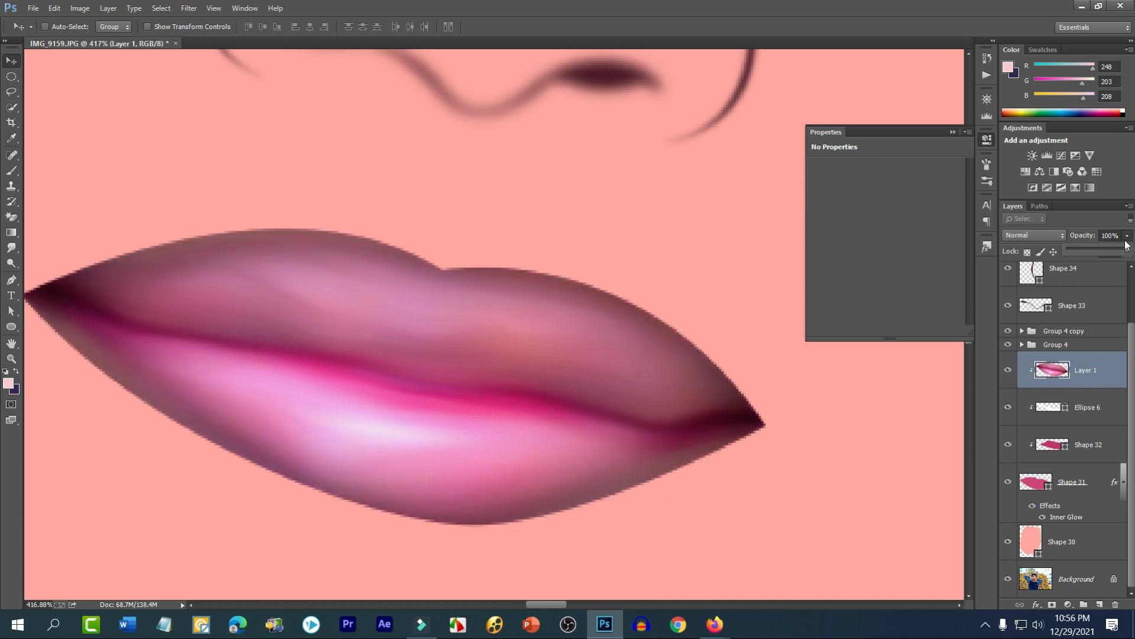
{"action": "mouse_move", "coordinate": [1112, 250]}
{"action": "left_mouse_down"}
{"action": "mouse_move", "coordinate": [1080, 250]}
{"action": "mouse_move", "coordinate": [1097, 246]}
{"action": "left_mouse_up"}
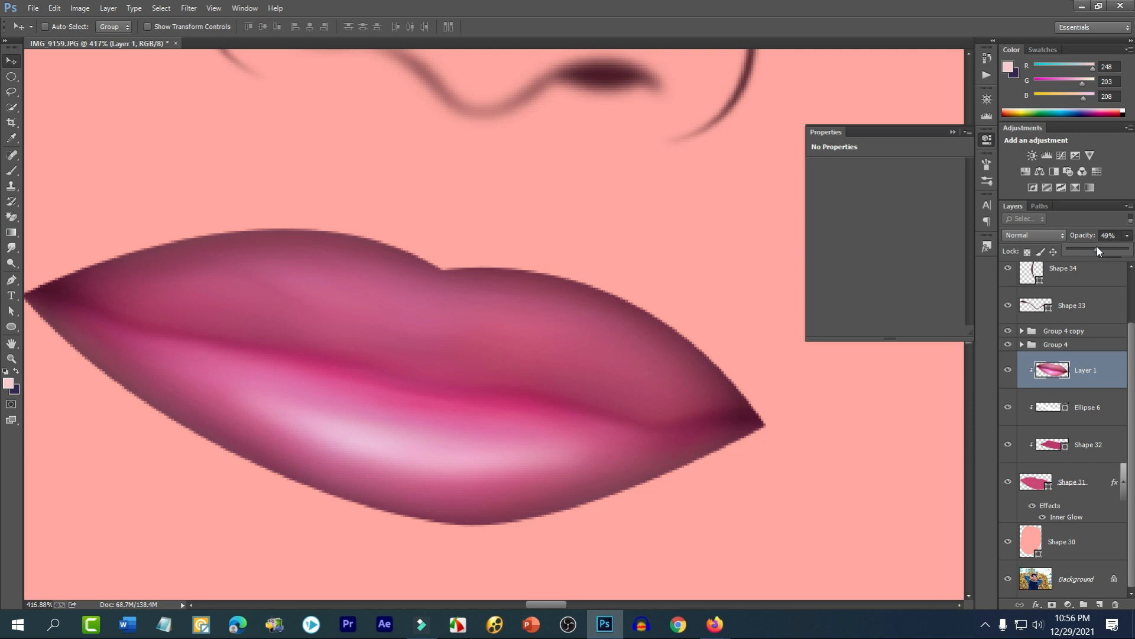
- Recolour the base lip shape, Shape 31, with the face's skin colour ffa79f
{"action": "double_click", "coordinate": [1027, 483]}
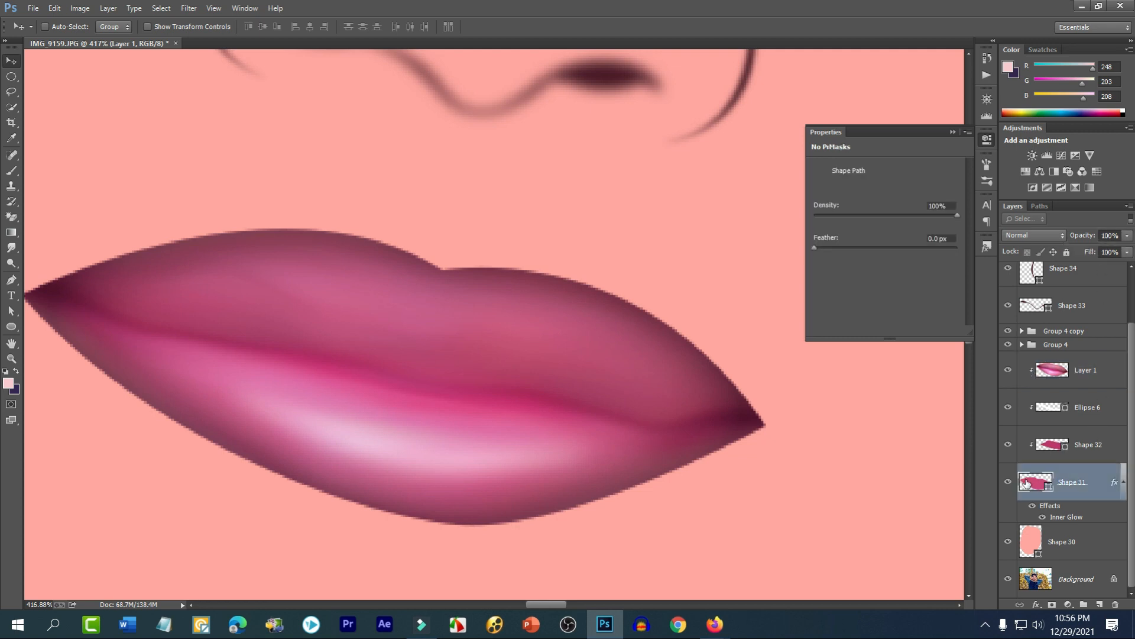
{"action": "left_click", "coordinate": [683, 302]}
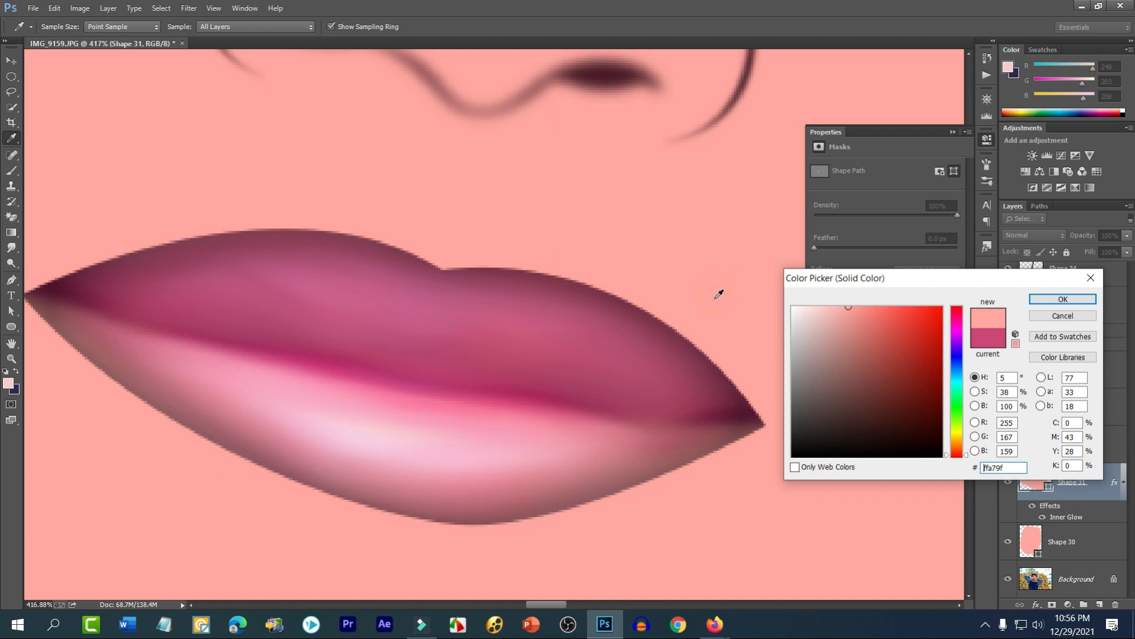
{"action": "left_click", "coordinate": [1034, 303]}
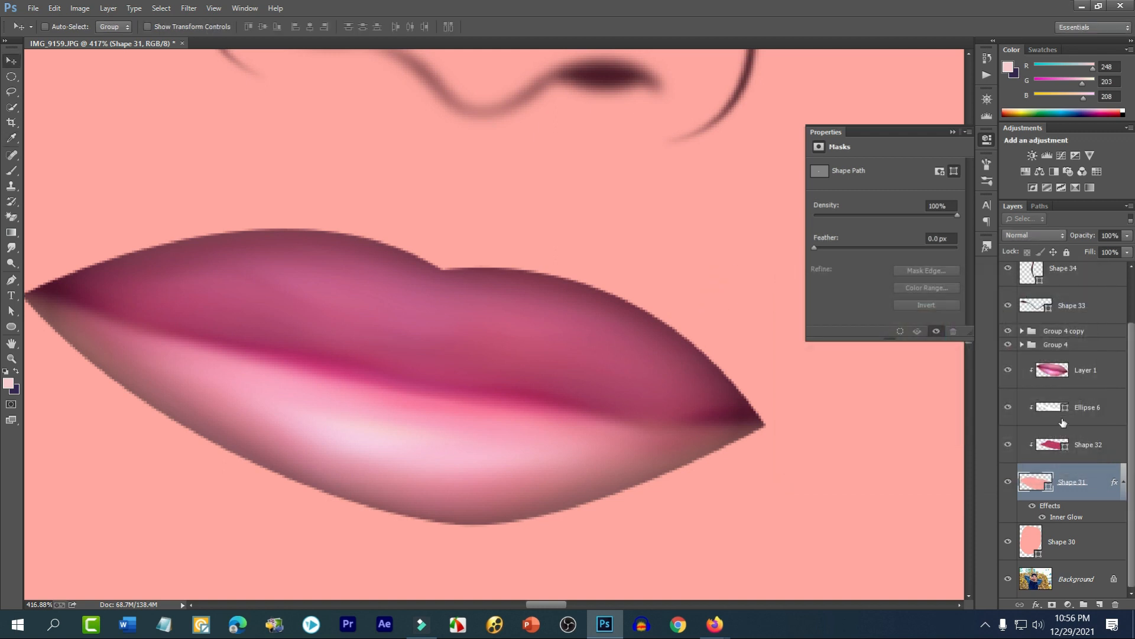
- Recolour the upper lip shape, Shape 32, using a darker tone of the sampled skin colour, e9796f
{"action": "double_click", "coordinate": [1051, 447]}
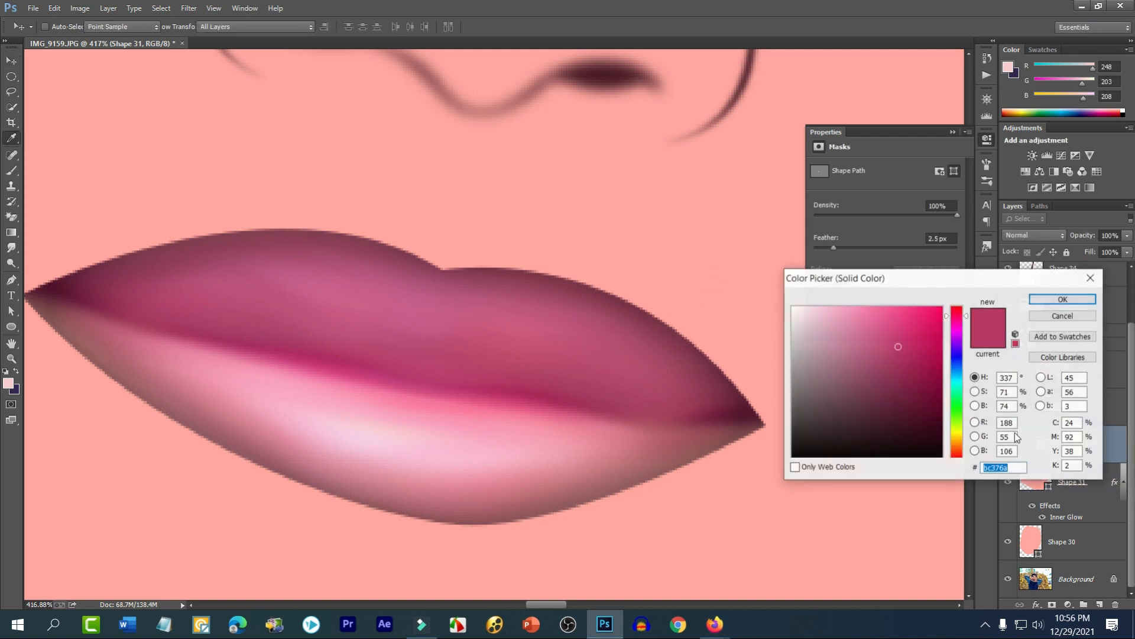
{"action": "left_click", "coordinate": [556, 222]}
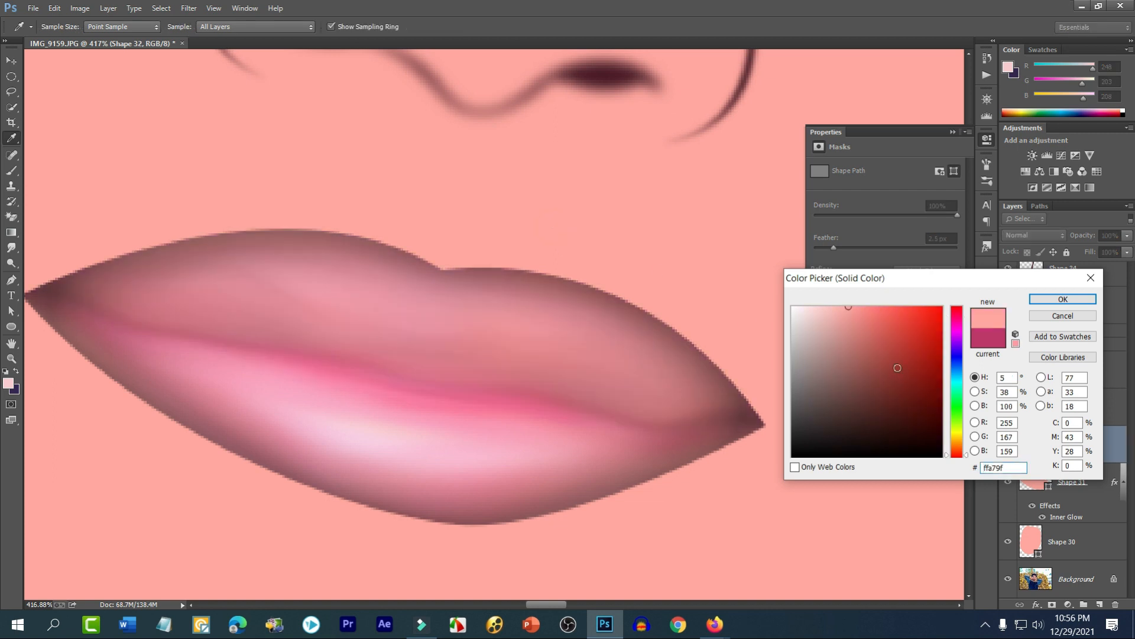
{"action": "left_click", "coordinate": [867, 319]}
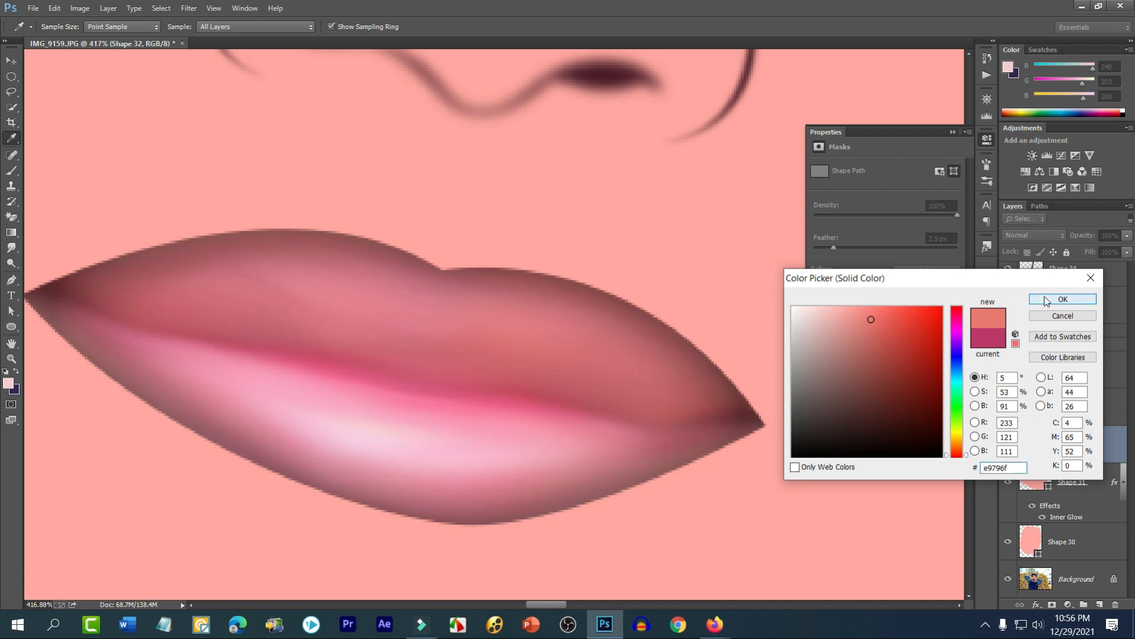
{"action": "left_click", "coordinate": [1063, 299]}
- Load the face shape's outline as a selection and copy that area of the background photo to a new layer
{"action": "scroll", "coordinate": [404, 391], "scroll_direction": "down", "scroll_amount": 10}
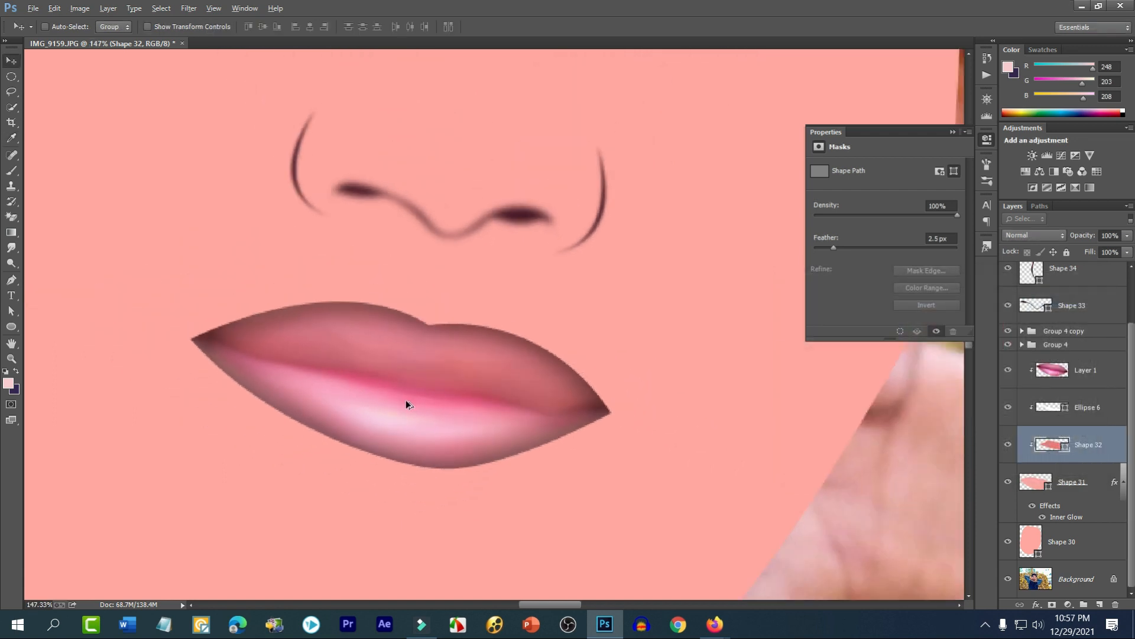
{"action": "scroll", "coordinate": [410, 453], "scroll_direction": "up", "scroll_amount": 5}
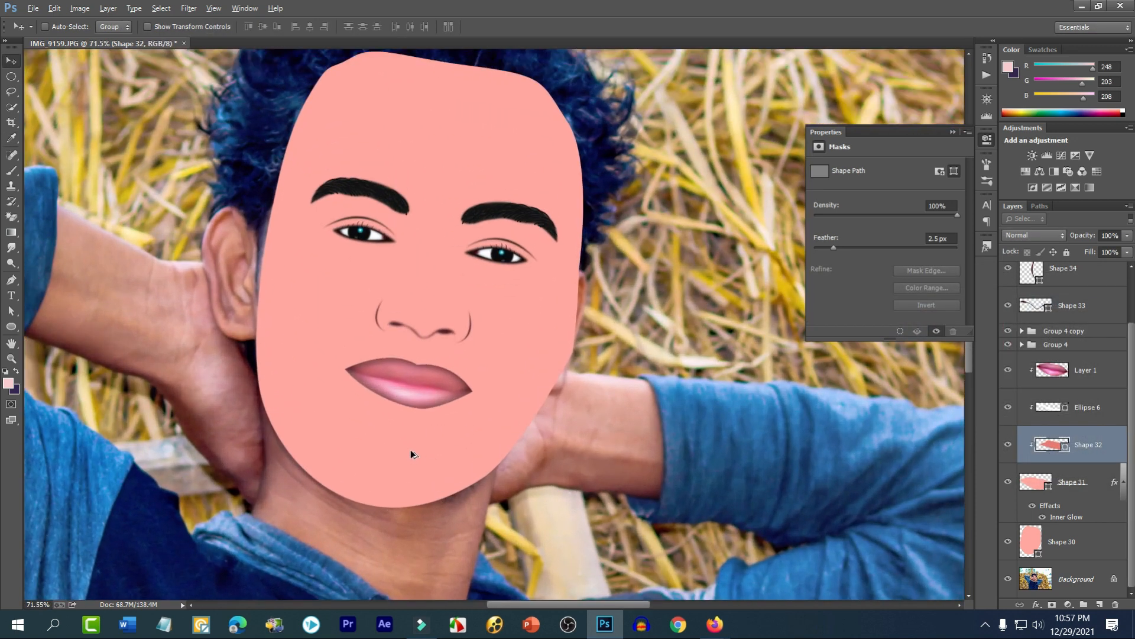
{"action": "key", "text": "alt"}
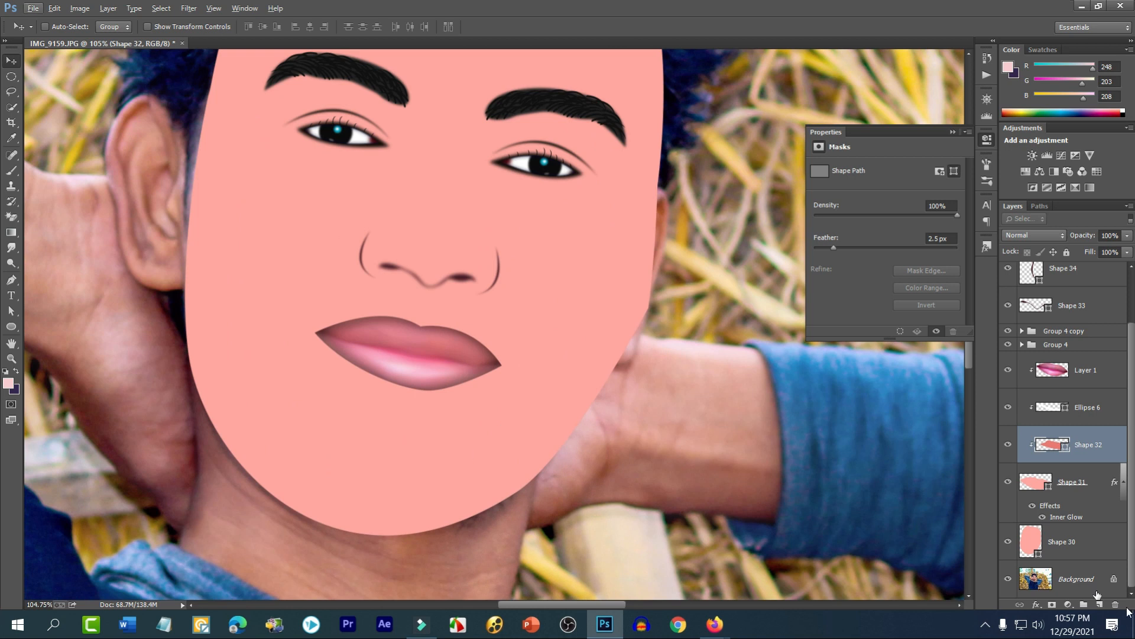
{"action": "left_click", "coordinate": [1028, 544], "text": "ctrl"}
{"action": "scroll", "coordinate": [415, 378], "scroll_direction": "down", "scroll_amount": 5}
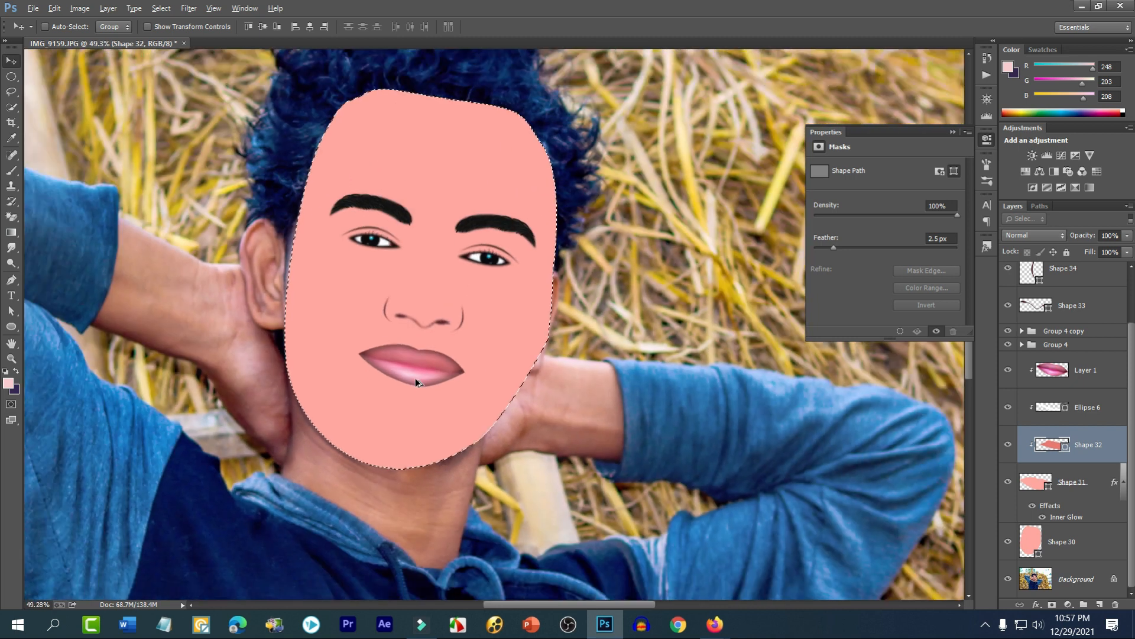
{"action": "left_click", "coordinate": [1079, 584]}
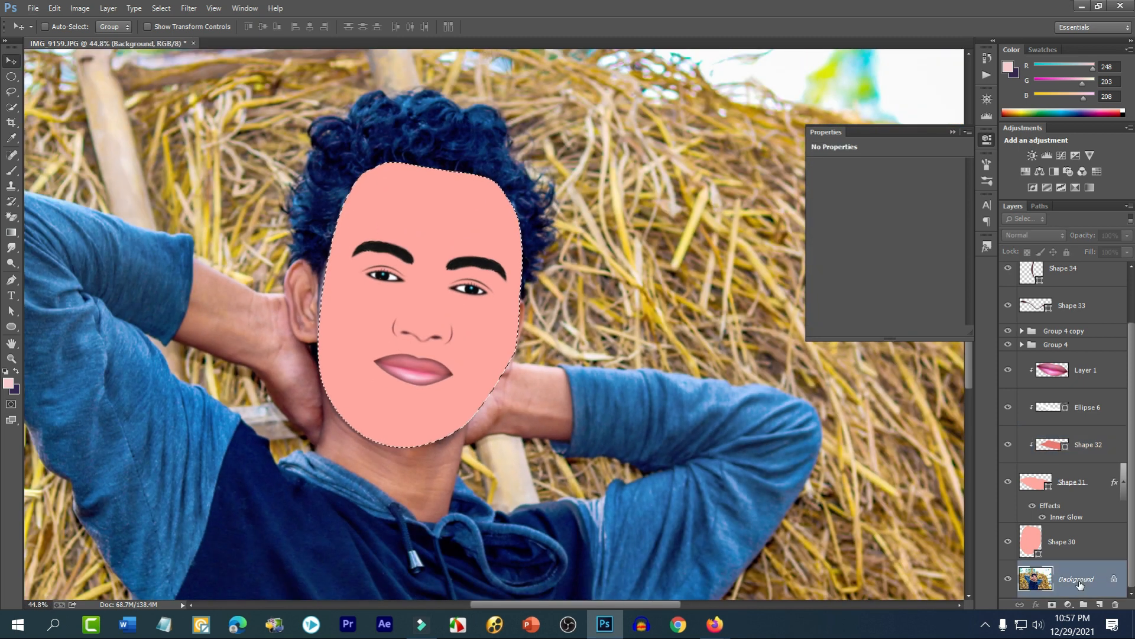
{"action": "key", "text": "ctrl+j"}
- Move the copied photo-face layer directly above the face shape and clip it to that shape
{"action": "left_click_drag", "start_coordinate": [1080, 584], "coordinate": [1038, 496]}
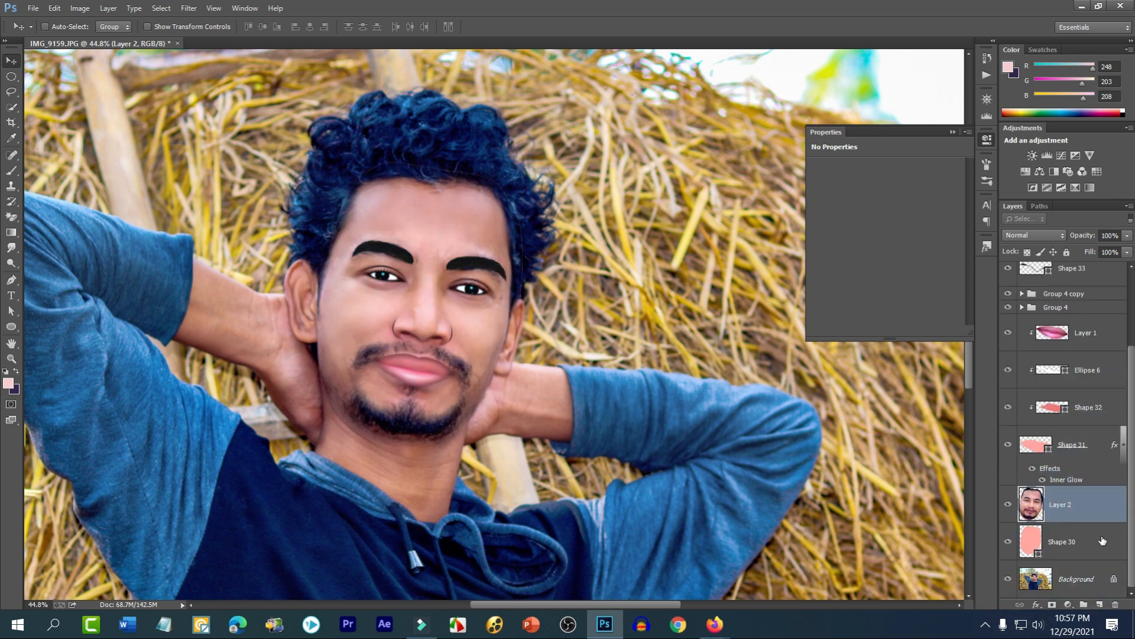
{"action": "left_click", "coordinate": [1075, 523], "text": "alt"}
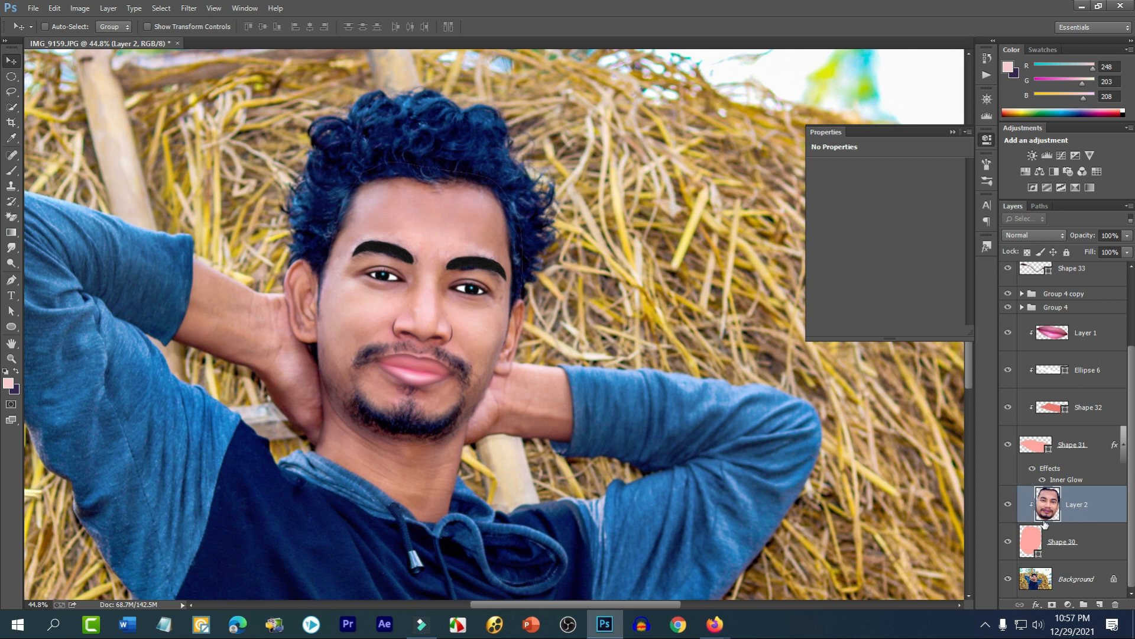
{"action": "left_click", "coordinate": [193, 8]}
{"action": "left_click", "coordinate": [223, 134]}
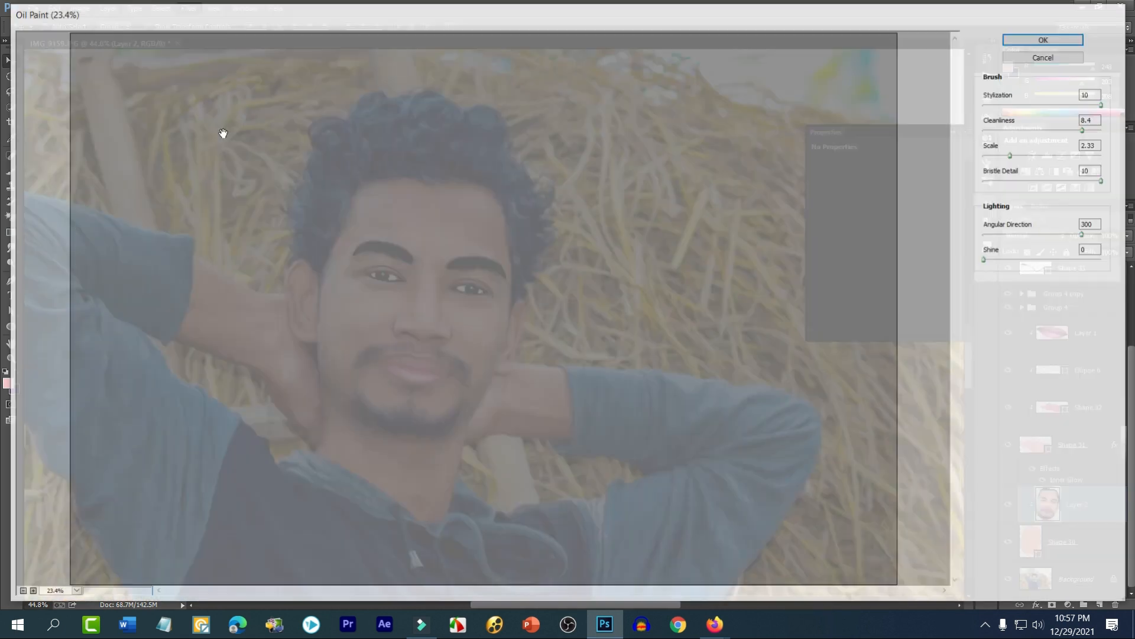
{"action": "left_click", "coordinate": [28, 593]}
{"action": "left_click", "coordinate": [29, 593]}
{"action": "left_click", "coordinate": [28, 593]}
{"action": "left_click", "coordinate": [28, 593]}
{"action": "left_click", "coordinate": [28, 593]}
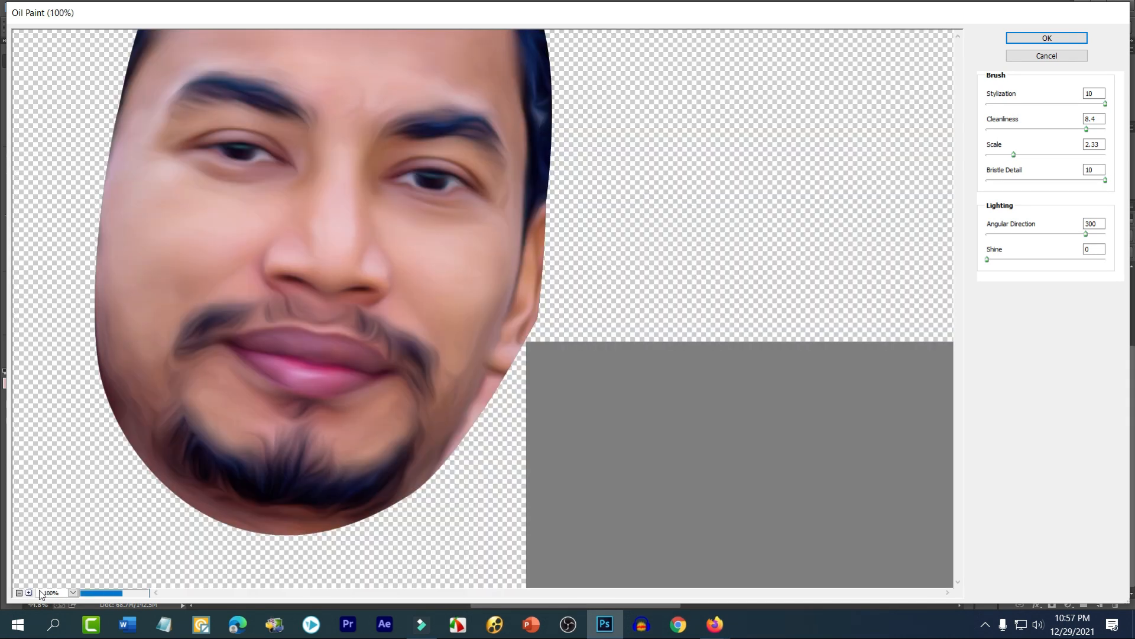
{"action": "left_click", "coordinate": [1065, 55]}
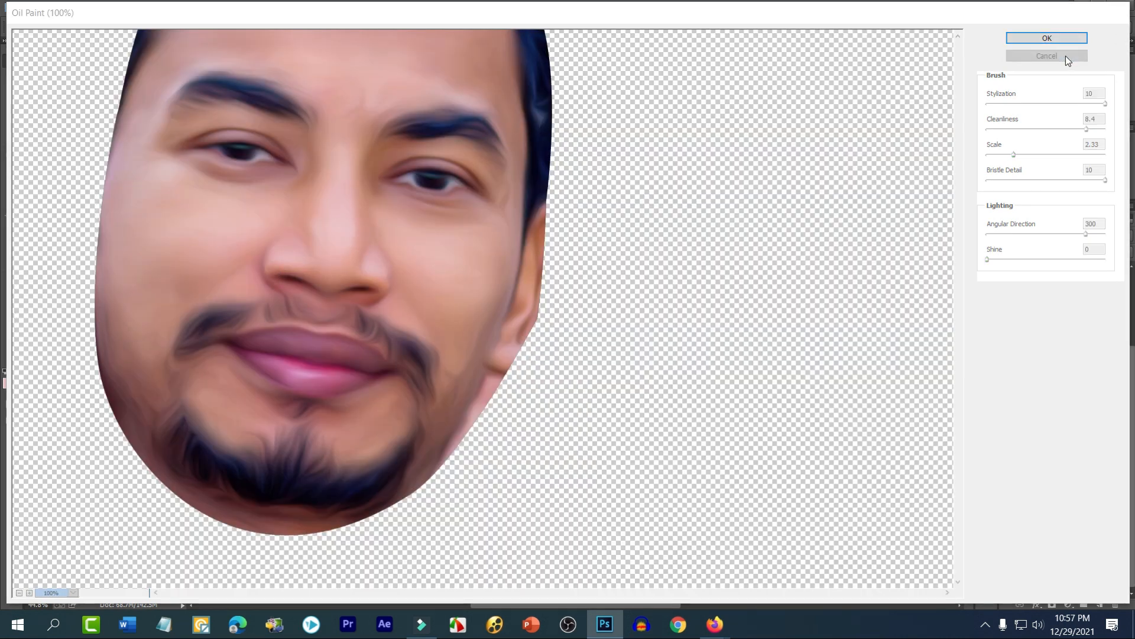
- Brighten the clipped photo-face layer, Layer 2, with an RGB Curves adjustment mapping input 84 to output 108
{"action": "left_click_drag", "start_coordinate": [1042, 514], "coordinate": [1059, 512]}
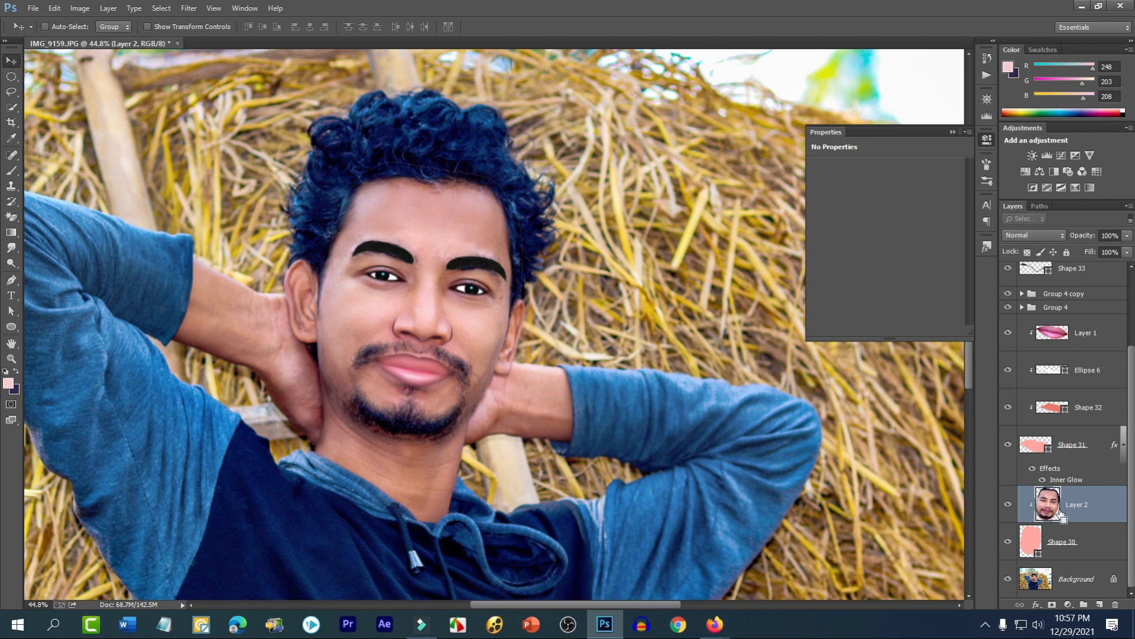
{"action": "key", "text": "ctrl+m"}
{"action": "left_click_drag", "start_coordinate": [753, 272], "coordinate": [726, 280]}
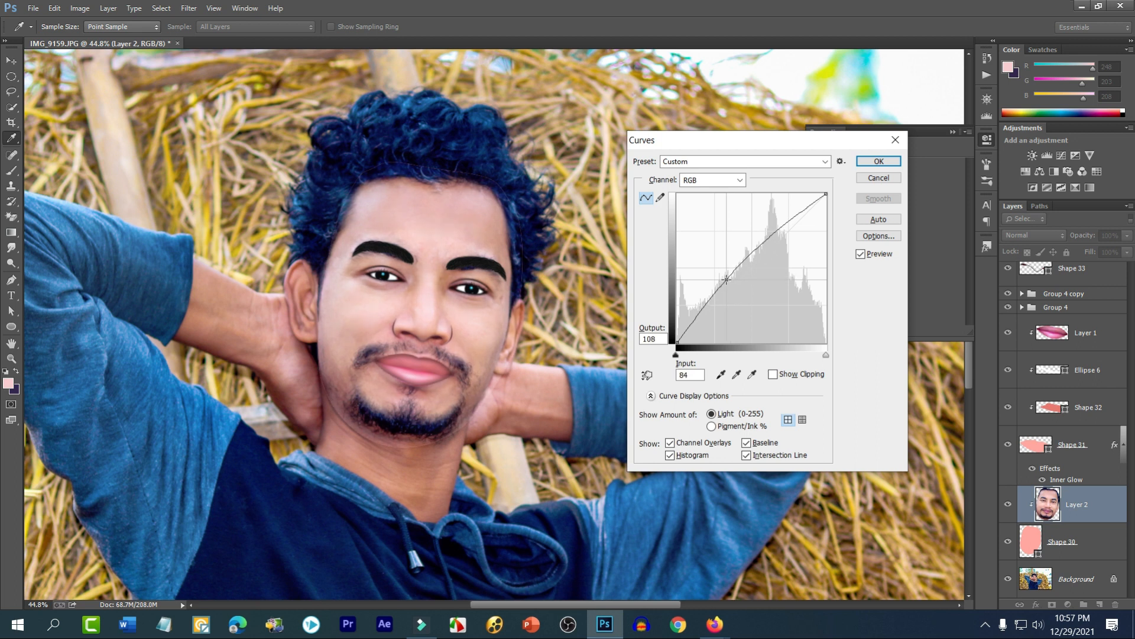
{"action": "left_click", "coordinate": [877, 160]}
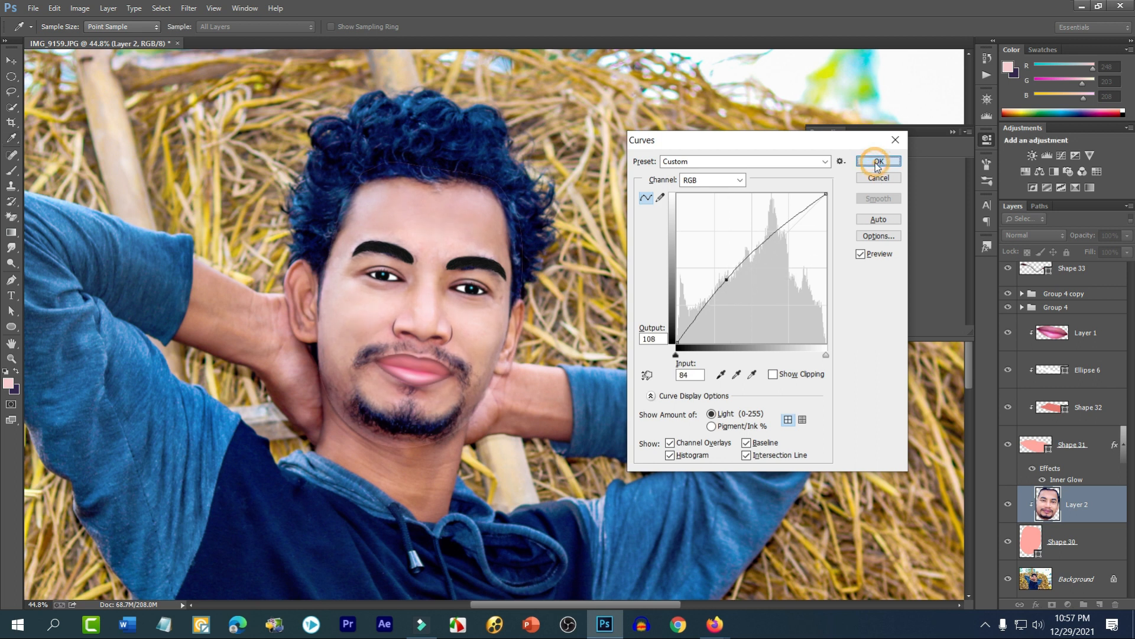
{"action": "key", "text": "v"}
- Apply the Oil Paint filter to the photo-face layer with Stylization 10, Scale 2.33, Bristle Detail 10, Shine 0 and Cleanliness raised to its maximum
{"action": "left_click", "coordinate": [187, 10]}
{"action": "left_click", "coordinate": [208, 130]}
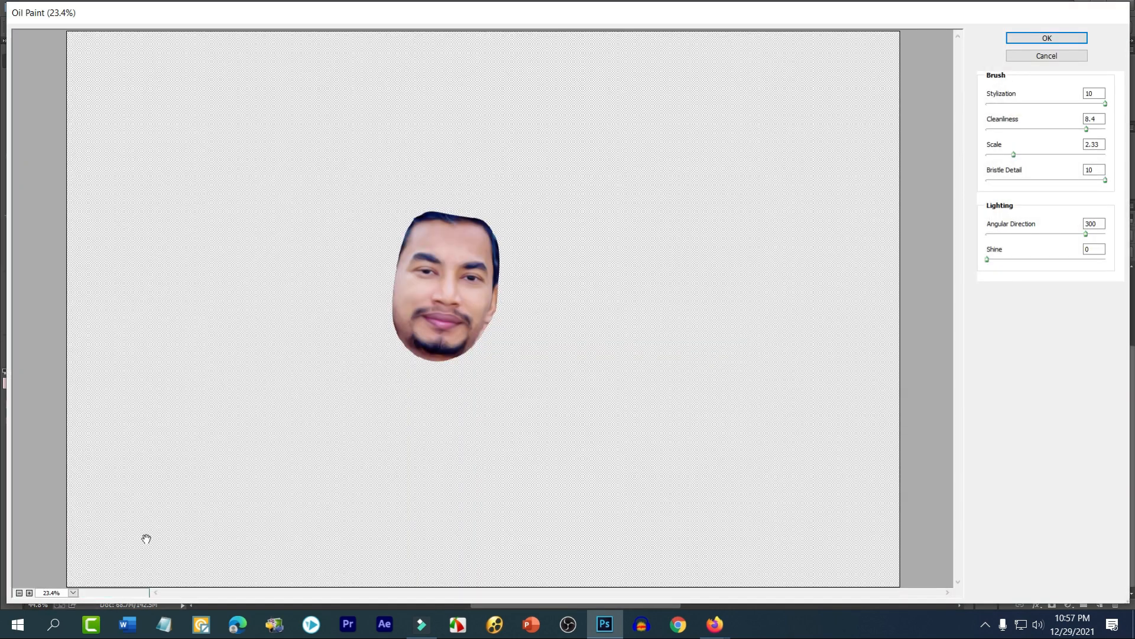
{"action": "left_click", "coordinate": [29, 593]}
{"action": "left_click", "coordinate": [29, 592]}
{"action": "left_click", "coordinate": [29, 593]}
{"action": "left_click", "coordinate": [29, 593]}
{"action": "left_click", "coordinate": [29, 592]}
{"action": "left_click", "coordinate": [29, 592]}
{"action": "left_click", "coordinate": [31, 593]}
{"action": "left_click_drag", "start_coordinate": [258, 345], "coordinate": [749, 277]}
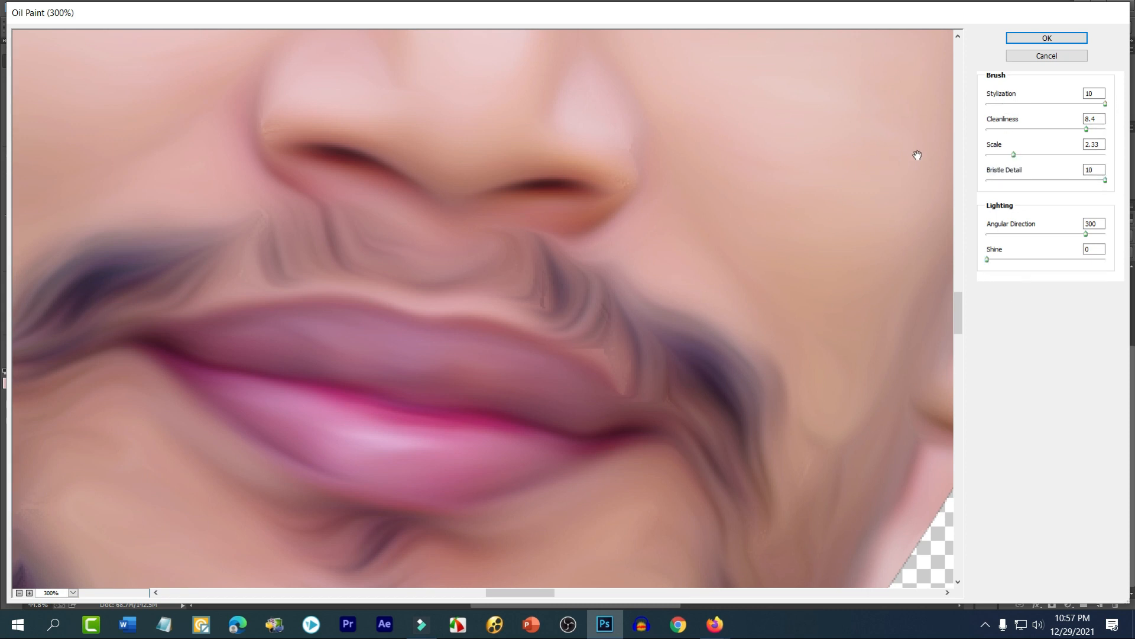
{"action": "left_click", "coordinate": [1100, 129]}
{"action": "left_click_drag", "start_coordinate": [1115, 130], "coordinate": [1118, 130]}
{"action": "left_click", "coordinate": [1064, 40]}
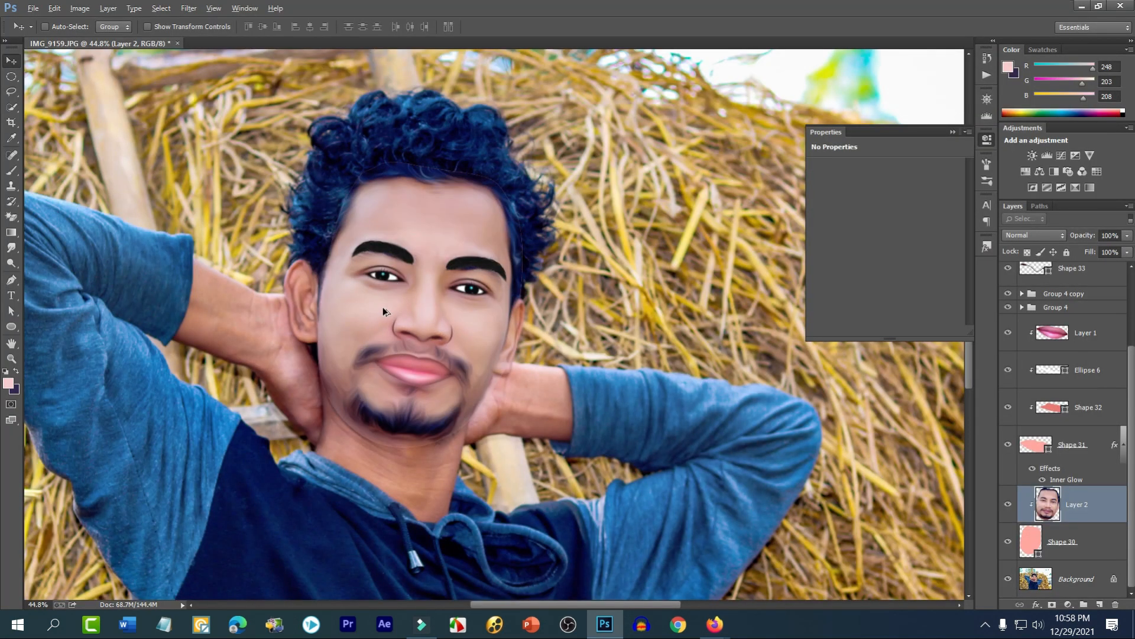
- Lower the opacity of the oil-painted photo-face layer to 56% so the face shape's skin colour blends through
{"action": "scroll", "coordinate": [382, 308], "scroll_direction": "up", "scroll_amount": 5}
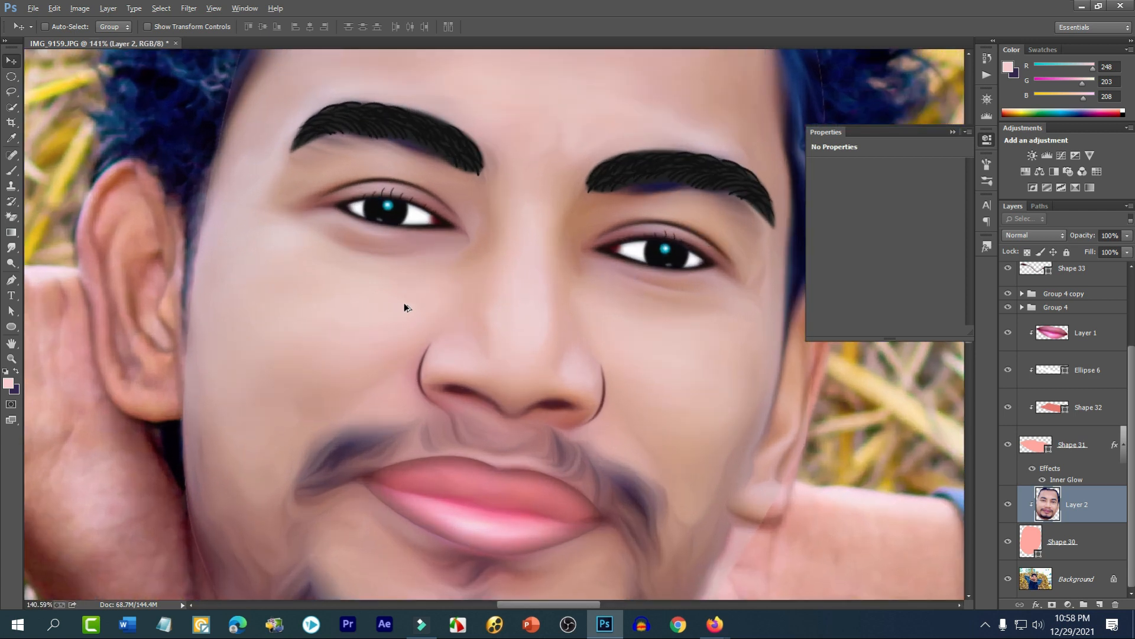
{"action": "scroll", "coordinate": [406, 307], "scroll_direction": "up", "scroll_amount": 5}
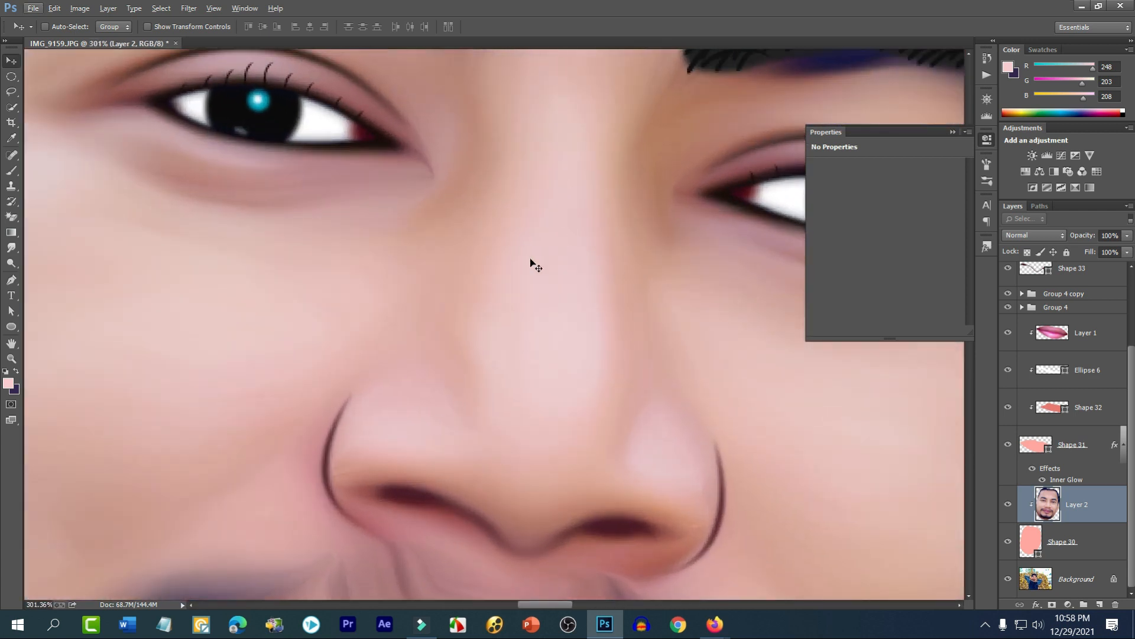
{"action": "scroll", "coordinate": [534, 272], "scroll_direction": "up", "scroll_amount": 3}
{"action": "scroll", "coordinate": [548, 277], "scroll_direction": "down", "scroll_amount": 5}
{"action": "scroll", "coordinate": [574, 128], "scroll_direction": "up", "scroll_amount": 3}
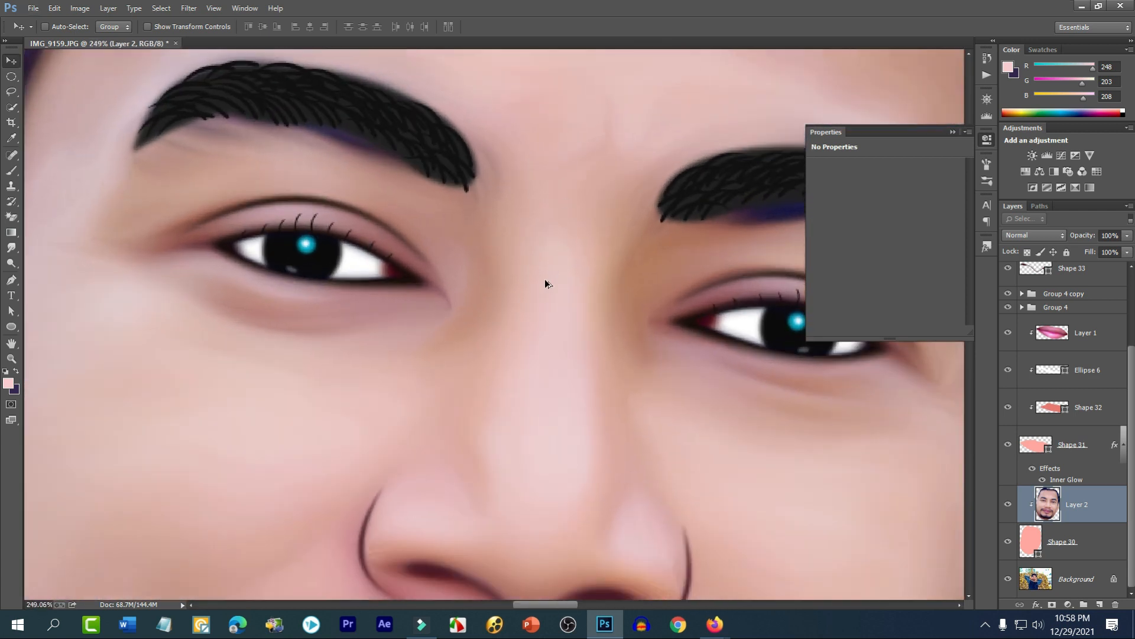
{"action": "left_click", "coordinate": [1127, 236]}
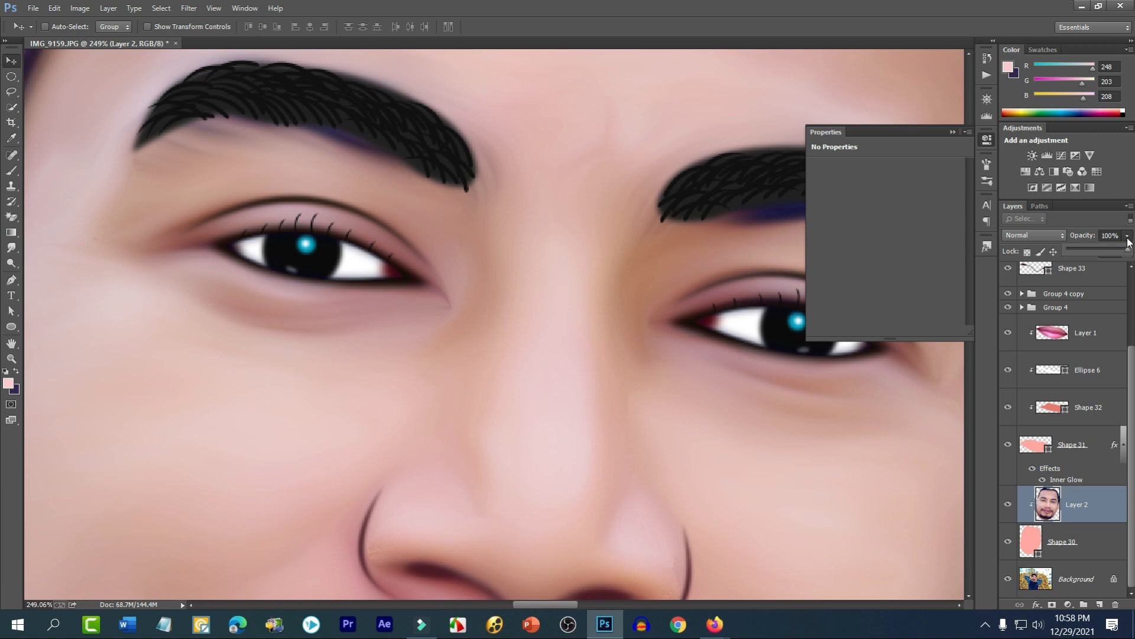
{"action": "left_click_drag", "start_coordinate": [1106, 248], "coordinate": [1101, 250]}
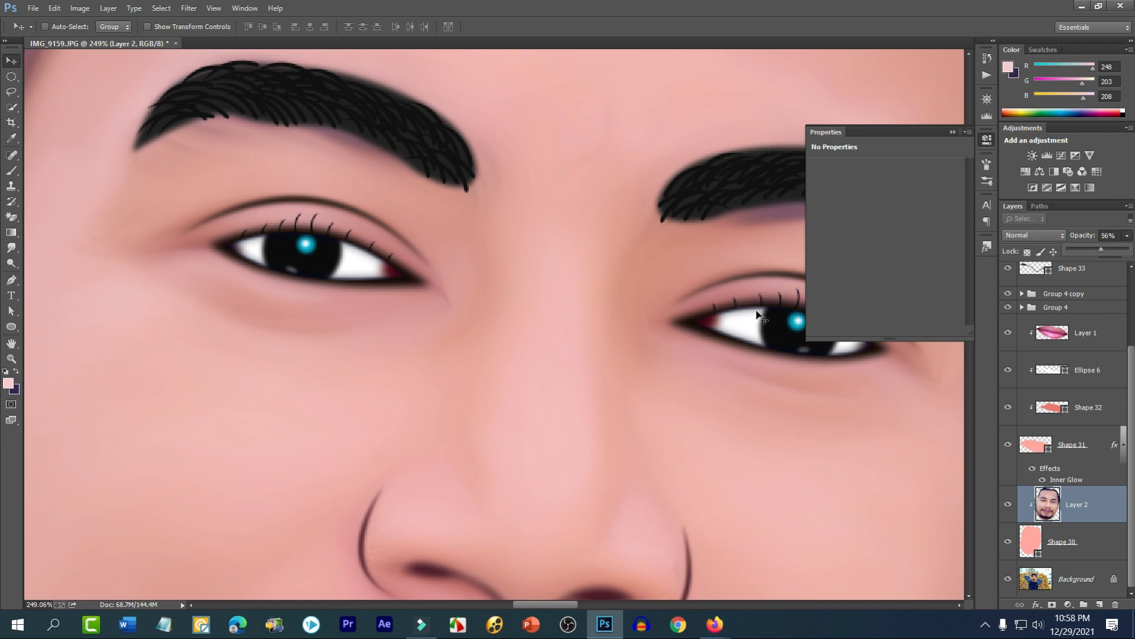
- Examine the blended face up close, checking the hairline, forehead, eyes, nose, moustache and beard areas
{"action": "scroll", "coordinate": [654, 316], "scroll_direction": "down", "scroll_amount": 10}
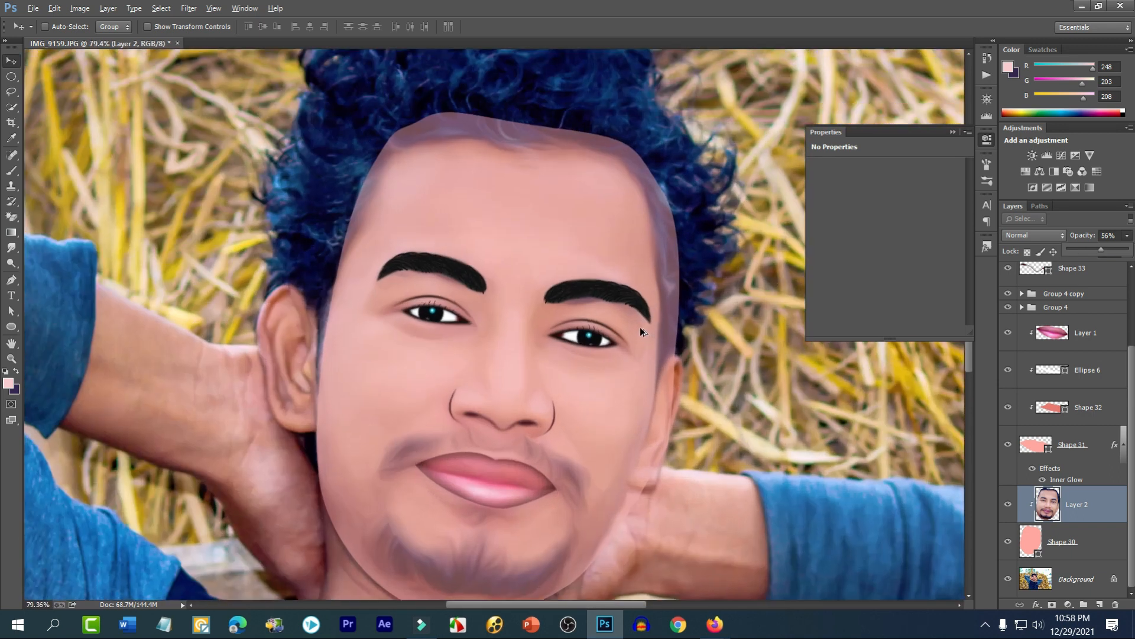
{"action": "scroll", "coordinate": [568, 305], "scroll_direction": "up", "scroll_amount": 3}
{"action": "scroll", "coordinate": [479, 414], "scroll_direction": "up", "scroll_amount": 3}
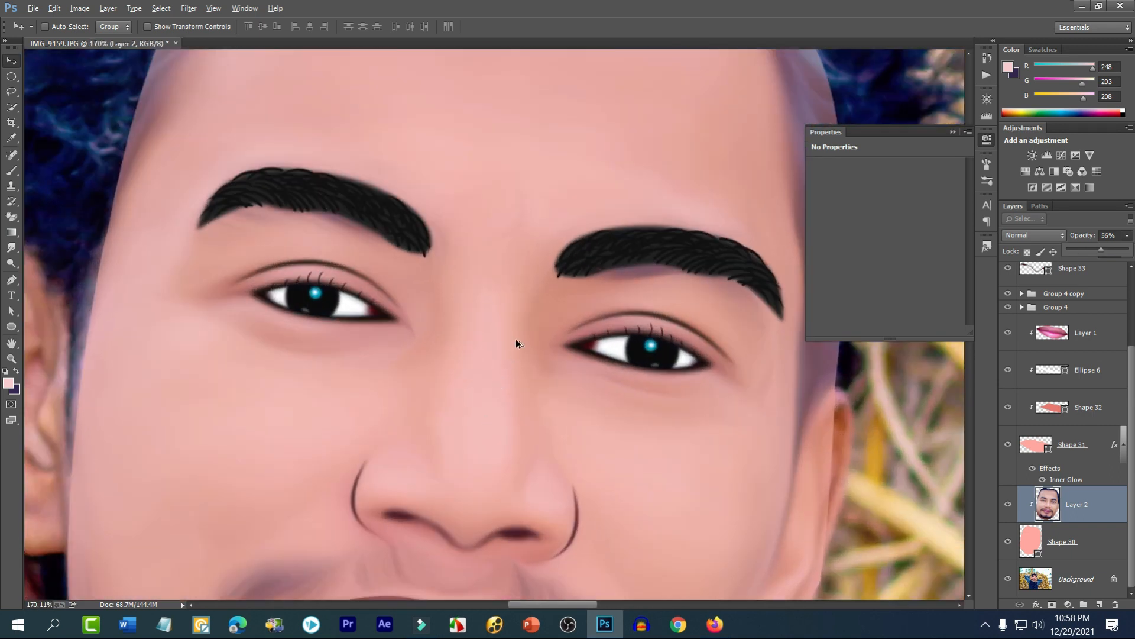
{"action": "scroll", "coordinate": [505, 366], "scroll_direction": "down", "scroll_amount": 6}
{"action": "scroll", "coordinate": [482, 364], "scroll_direction": "up", "scroll_amount": 8}
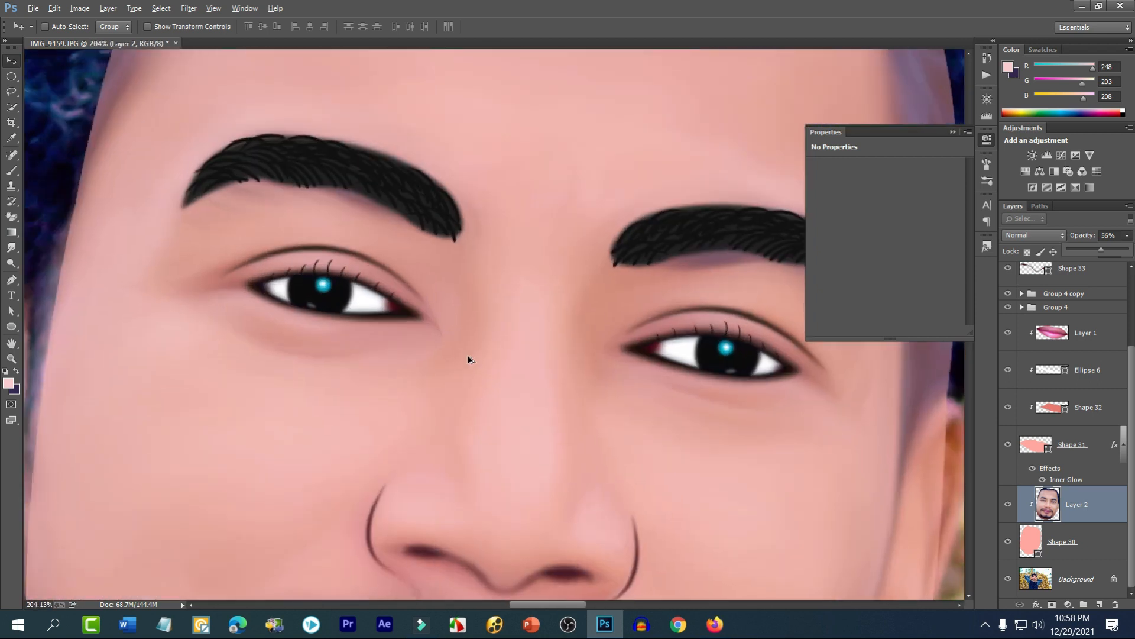
{"action": "scroll", "coordinate": [470, 360], "scroll_direction": "down", "scroll_amount": 6}
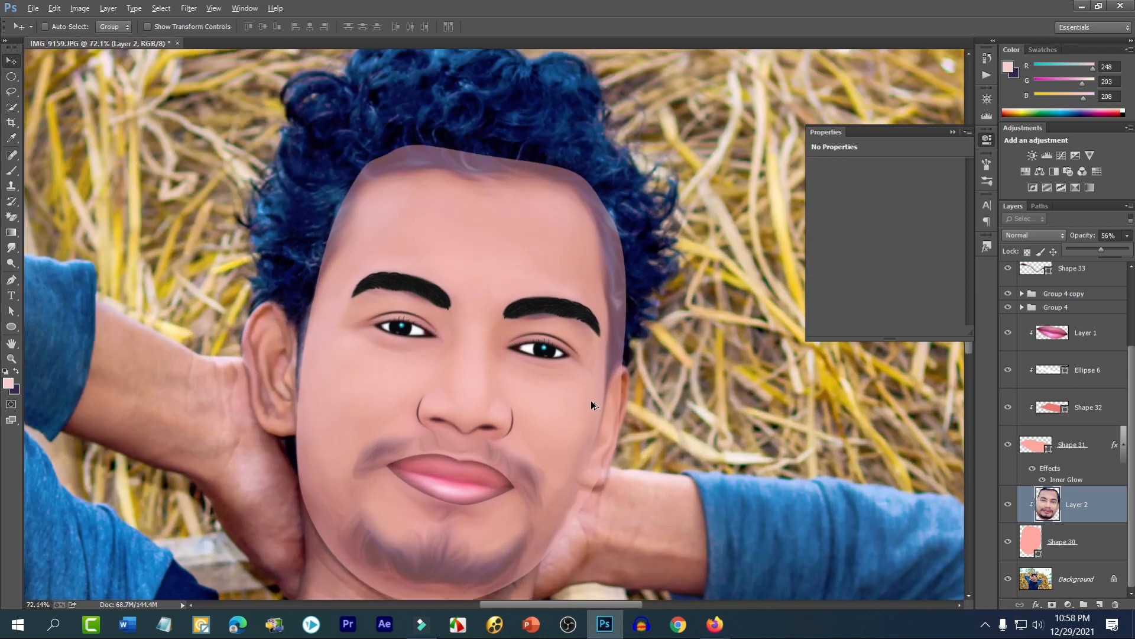
{"action": "scroll", "coordinate": [571, 328], "scroll_direction": "up", "scroll_amount": 3}
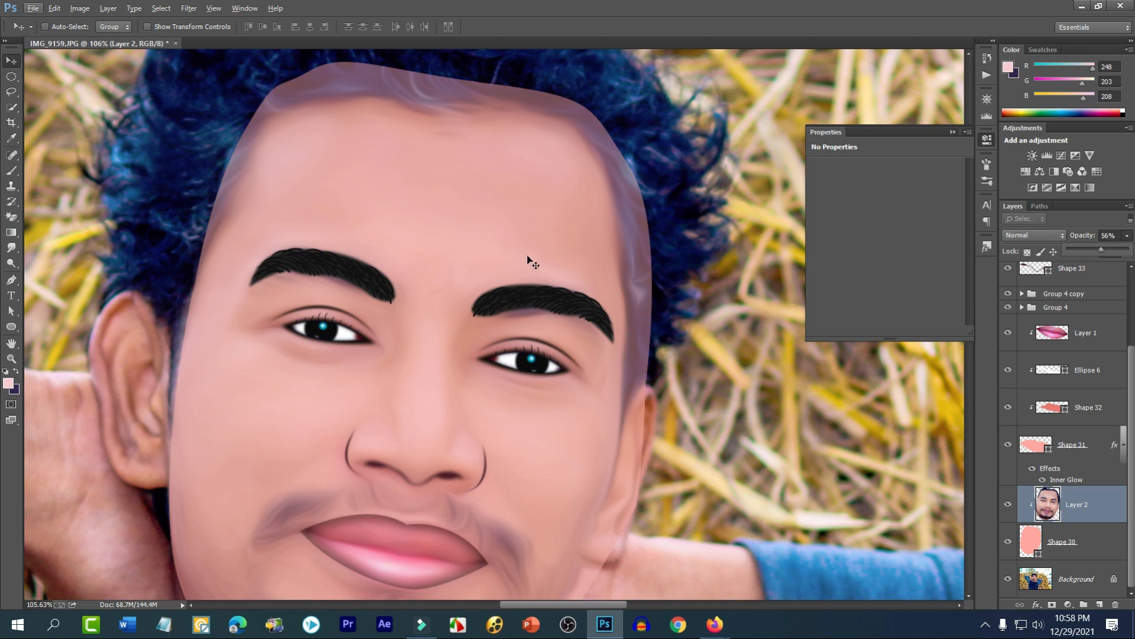
{"action": "scroll", "coordinate": [528, 260], "scroll_direction": "down", "scroll_amount": 2}
{"action": "scroll", "coordinate": [427, 324], "scroll_direction": "up", "scroll_amount": 4}
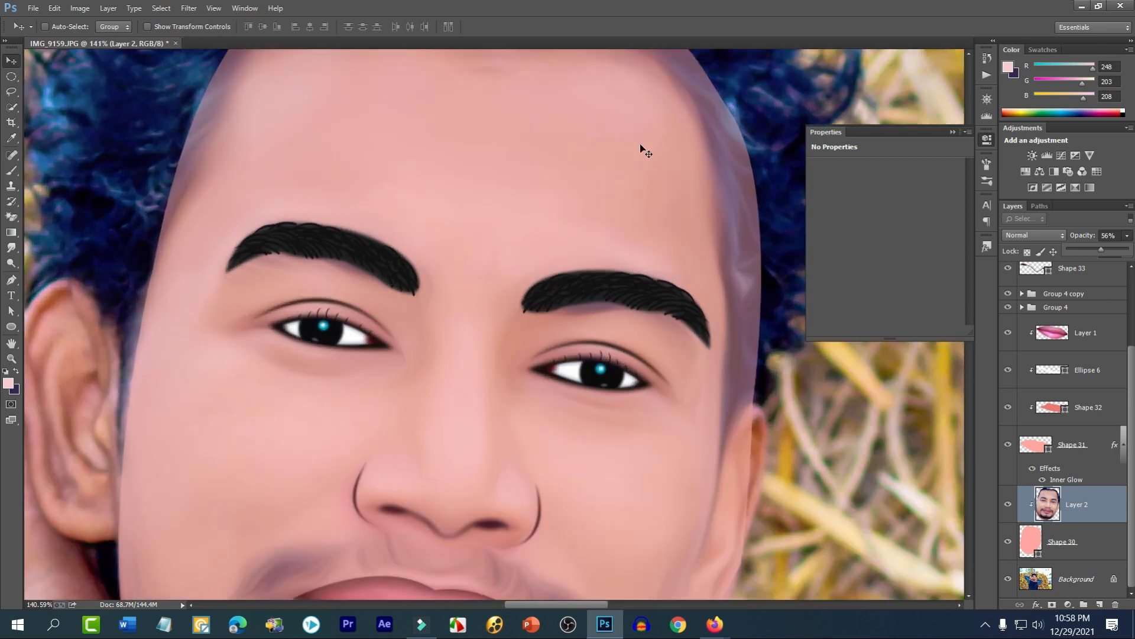
{"action": "scroll", "coordinate": [641, 148], "scroll_direction": "up", "scroll_amount": 5}
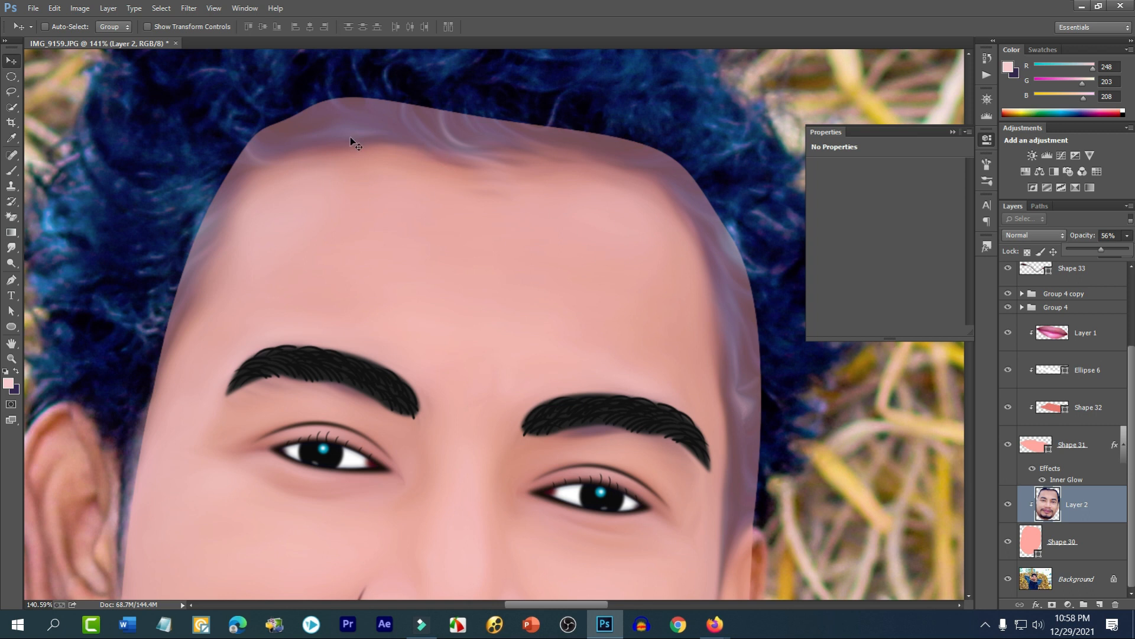
{"action": "scroll", "coordinate": [261, 330], "scroll_direction": "down", "scroll_amount": 6}
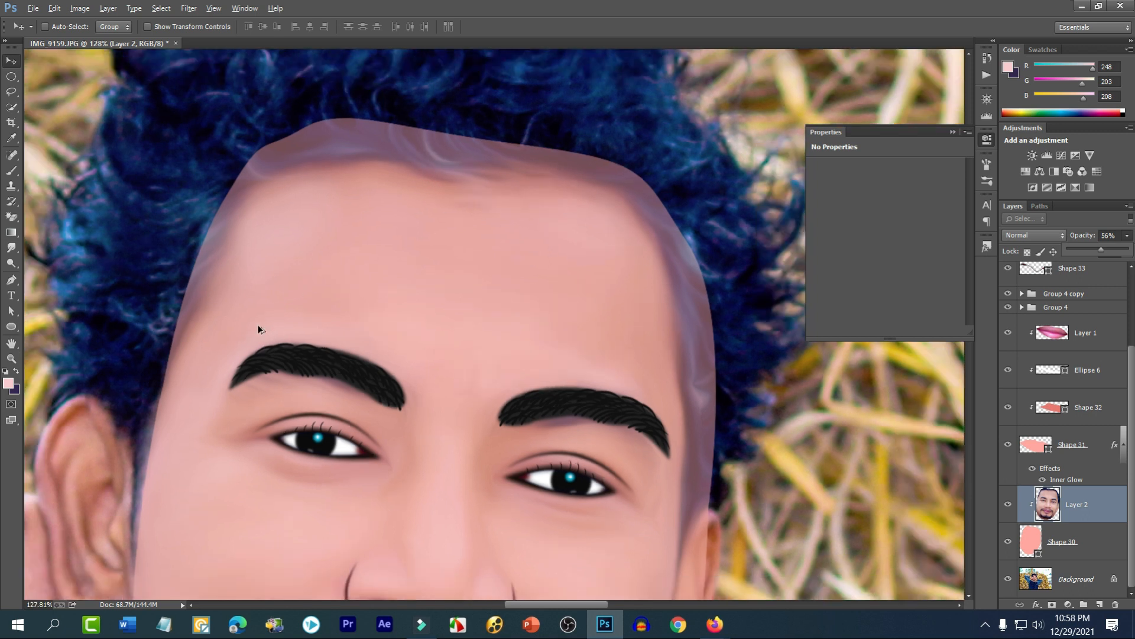
{"action": "scroll", "coordinate": [275, 476], "scroll_direction": "up", "scroll_amount": 6}
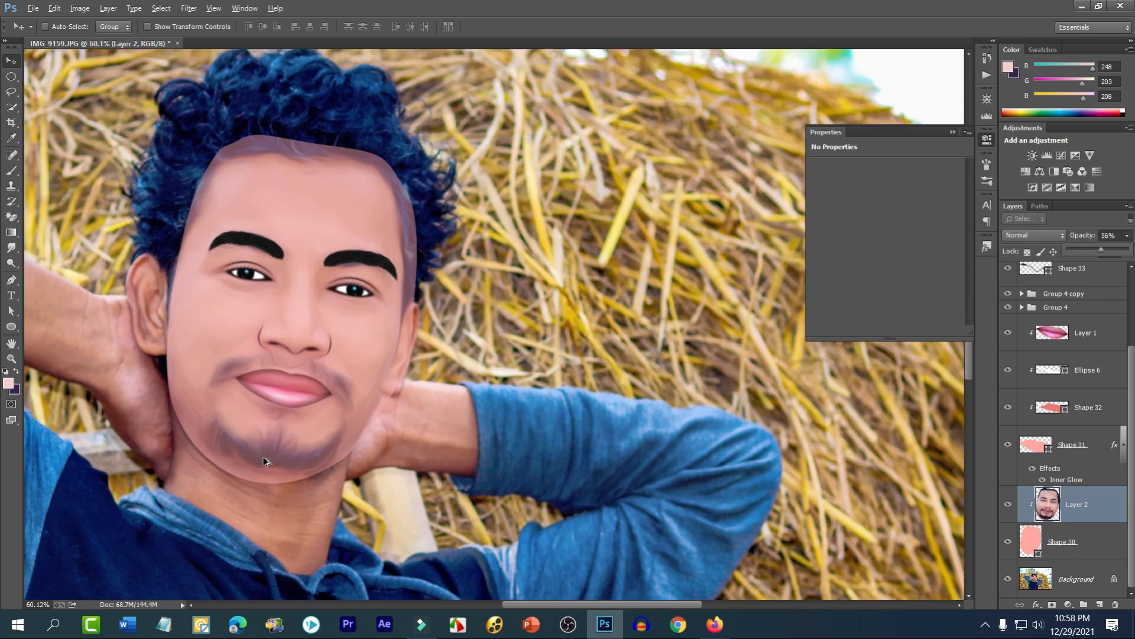
{"action": "key", "text": "alt"}
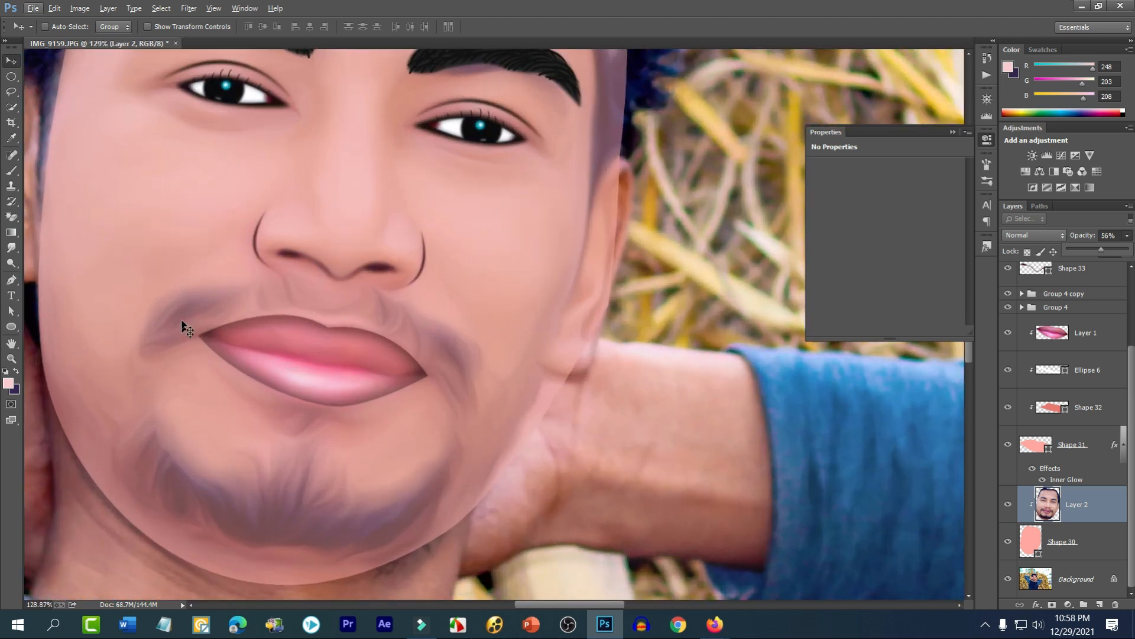
{"action": "scroll", "coordinate": [302, 478], "scroll_direction": "up", "scroll_amount": 1}
{"action": "scroll", "coordinate": [305, 478], "scroll_direction": "down", "scroll_amount": 4}
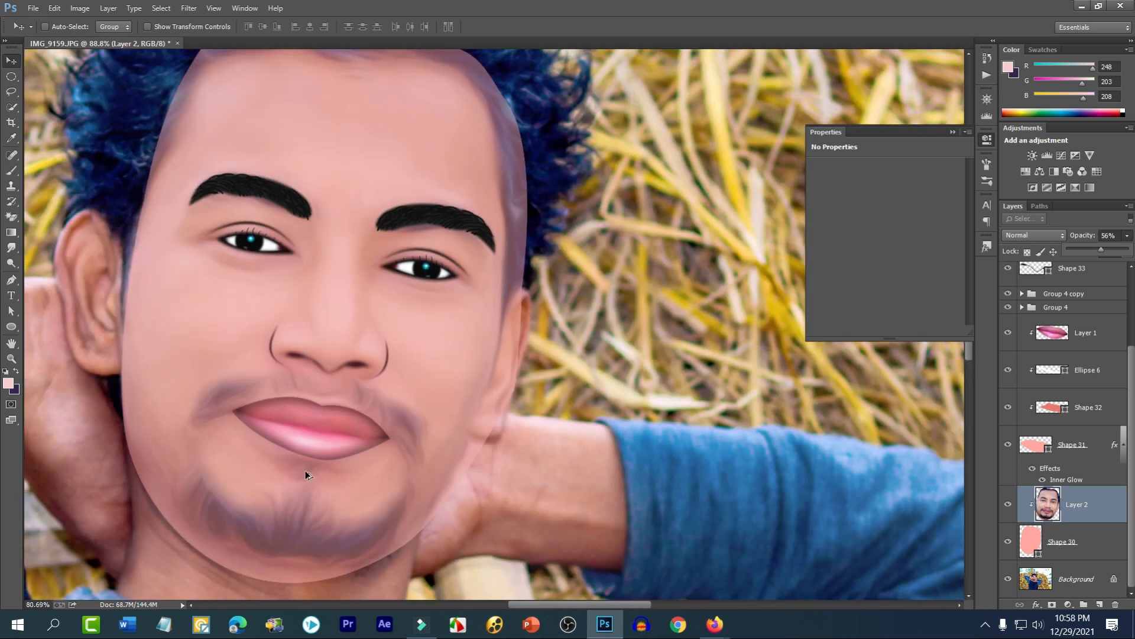
{"action": "scroll", "coordinate": [264, 359], "scroll_direction": "up", "scroll_amount": 4}
{"action": "scroll", "coordinate": [264, 358], "scroll_direction": "up", "scroll_amount": 2}
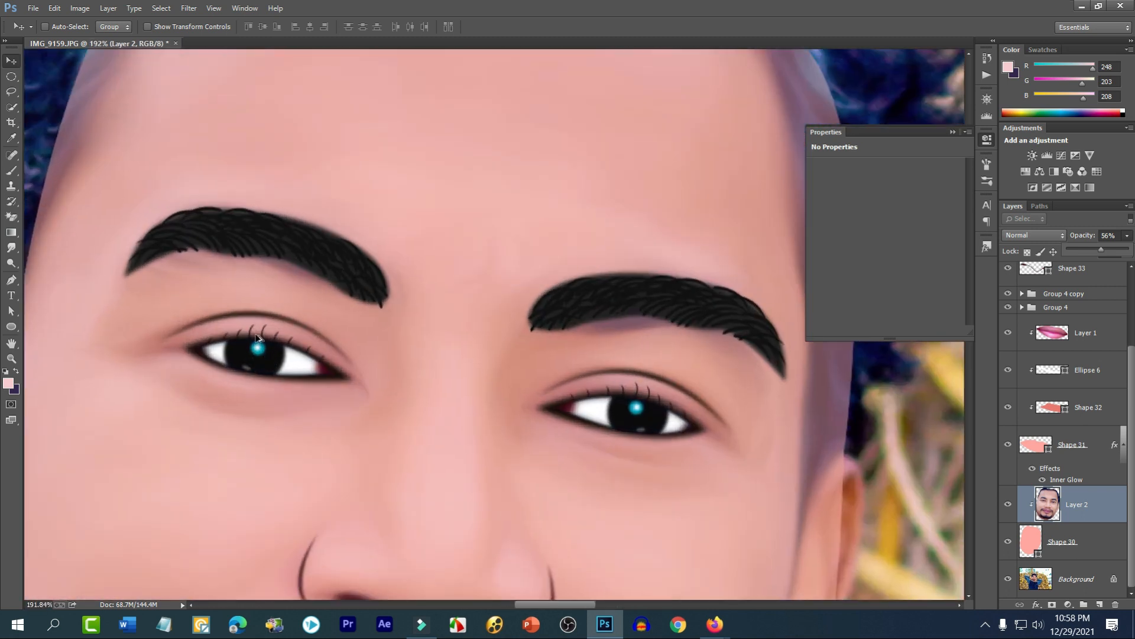
{"action": "scroll", "coordinate": [313, 375], "scroll_direction": "up", "scroll_amount": 2}
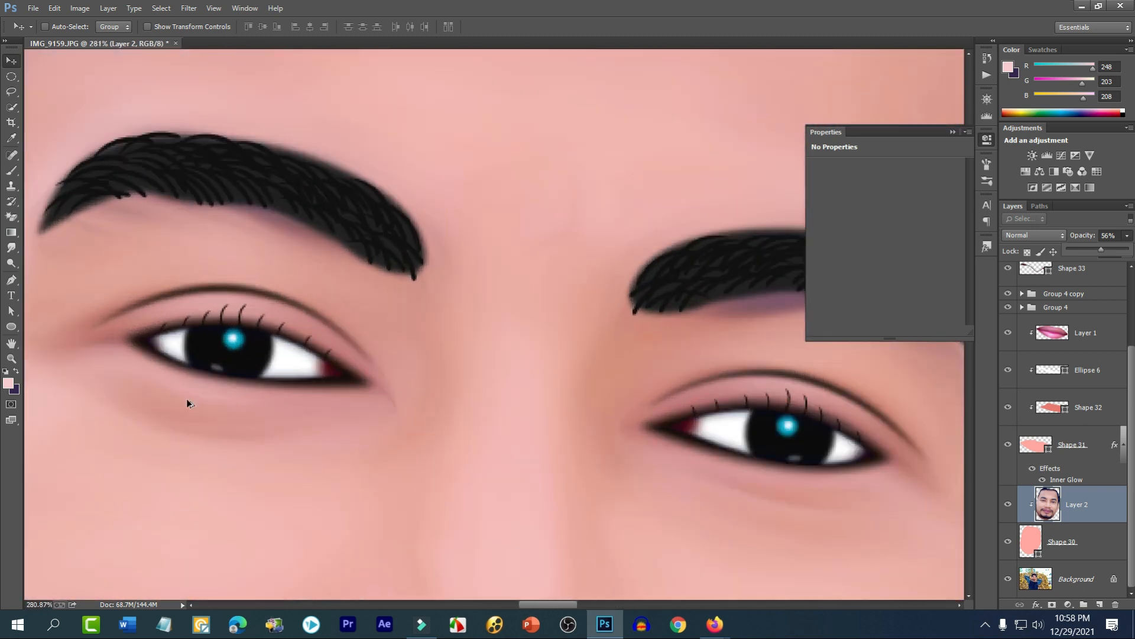
{"action": "scroll", "coordinate": [385, 328], "scroll_direction": "down", "scroll_amount": 4}
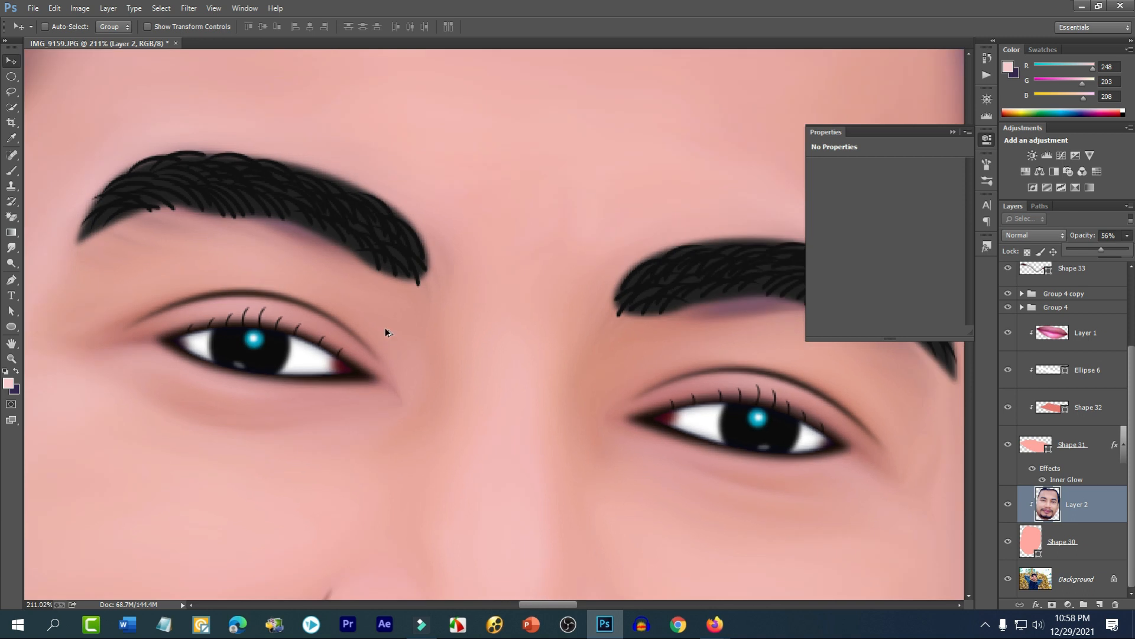
{"action": "scroll", "coordinate": [298, 352], "scroll_direction": "up", "scroll_amount": 1}
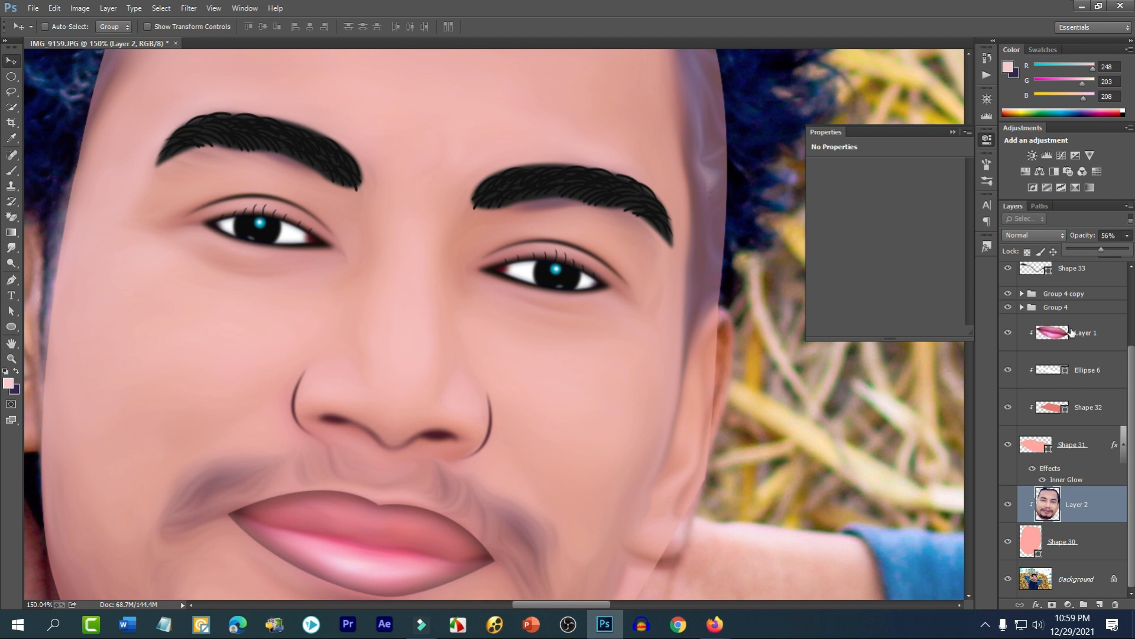
- Compare the face with Layer 2 hidden and shown, and inspect its shading from the chin up to the forehead
{"action": "left_click", "coordinate": [1008, 504]}
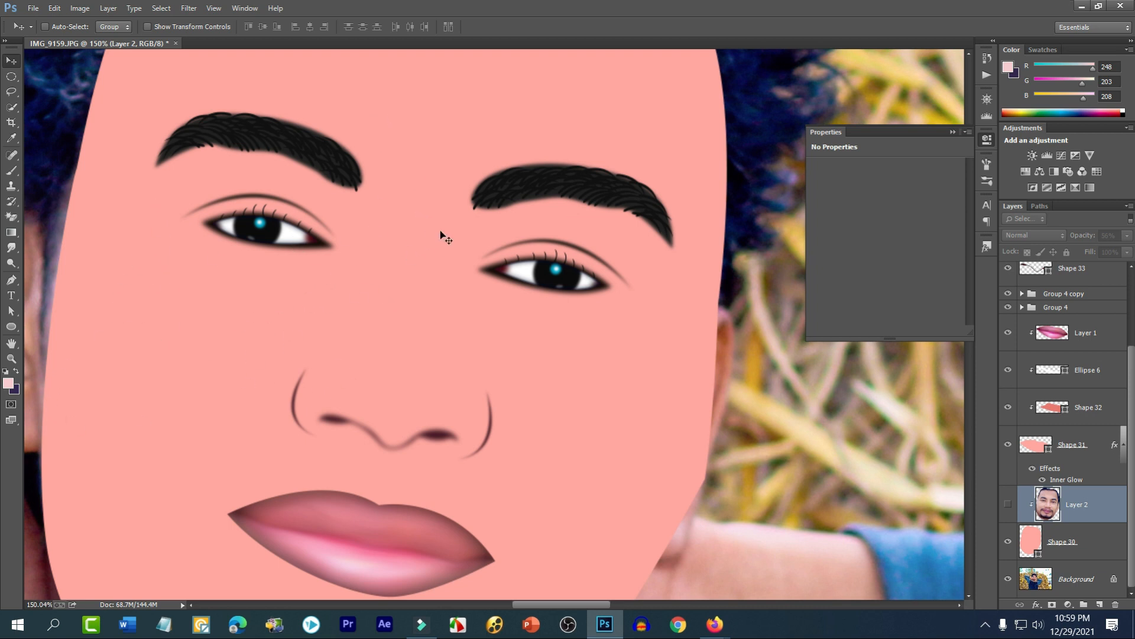
{"action": "left_click", "coordinate": [1007, 504]}
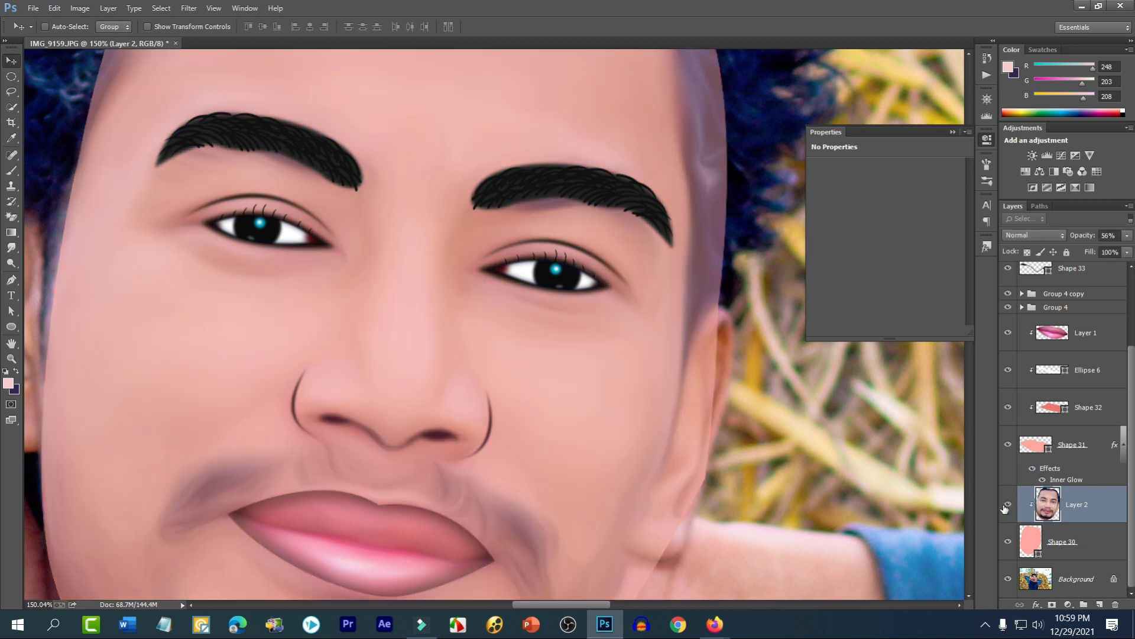
{"action": "scroll", "coordinate": [380, 362], "scroll_direction": "down", "scroll_amount": 5}
{"action": "scroll", "coordinate": [248, 473], "scroll_direction": "down", "scroll_amount": 3}
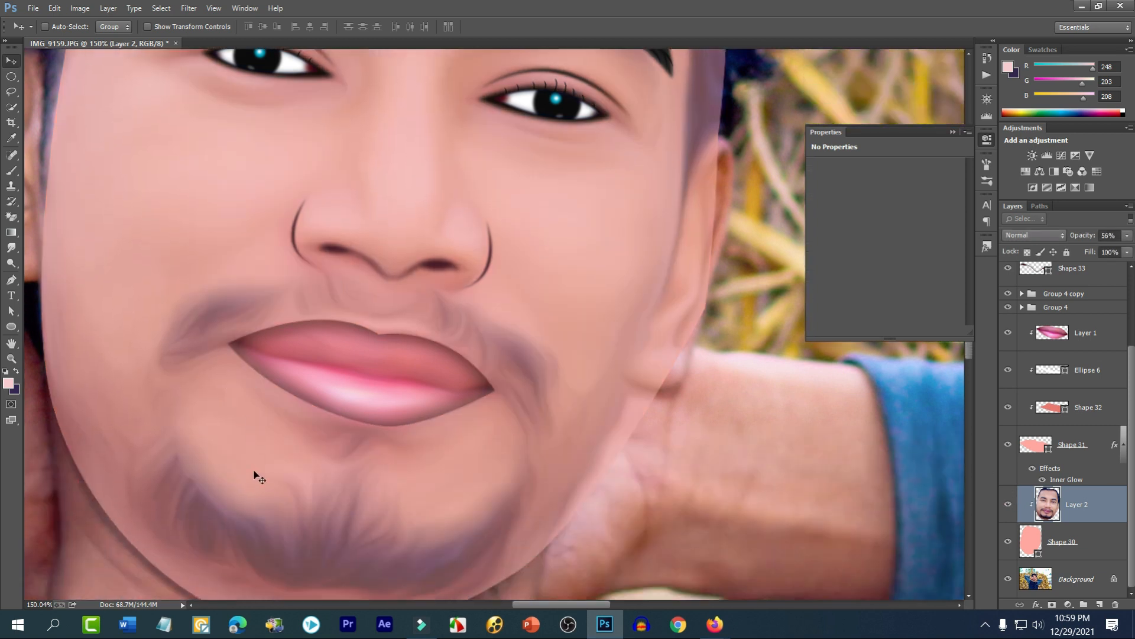
{"action": "scroll", "coordinate": [437, 426], "scroll_direction": "up", "scroll_amount": 5}
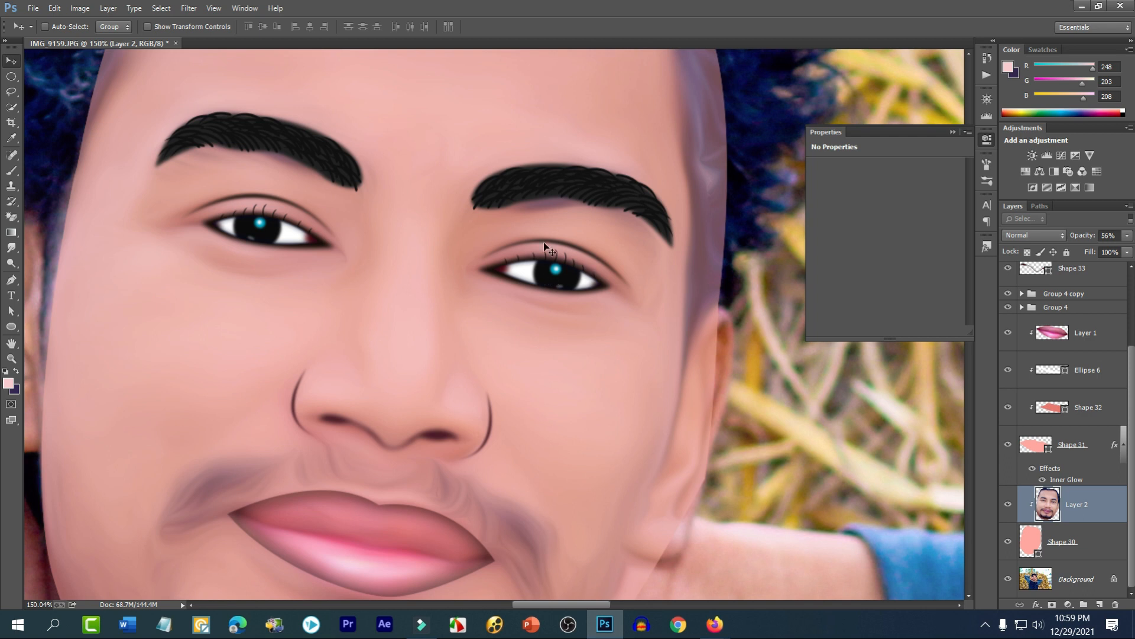
{"action": "scroll", "coordinate": [473, 378], "scroll_direction": "down", "scroll_amount": 2}
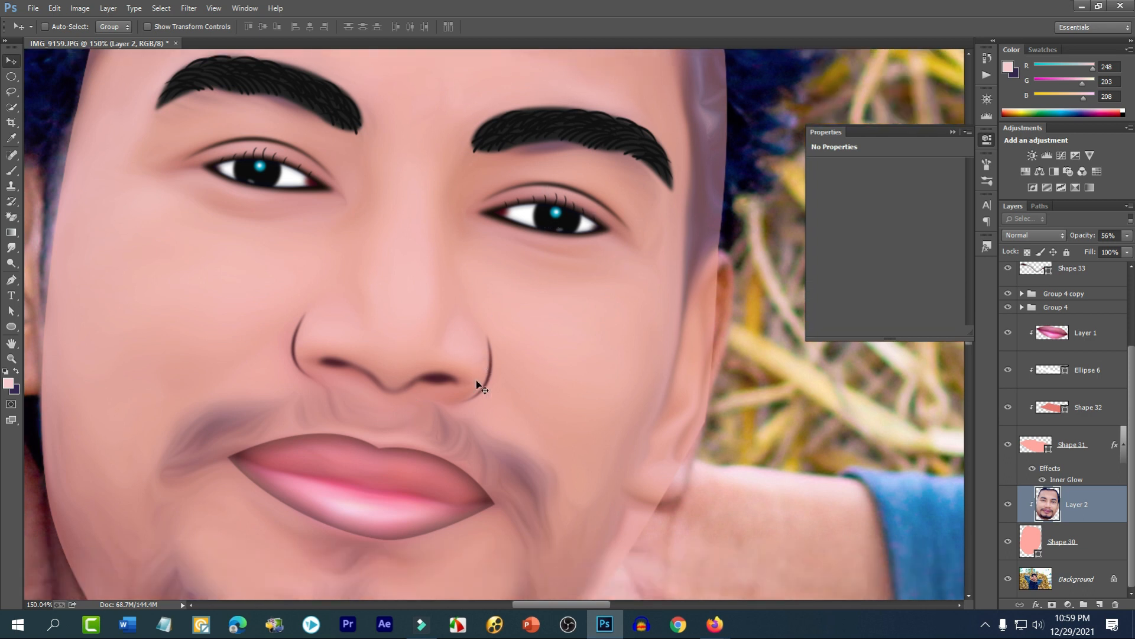
{"action": "scroll", "coordinate": [497, 450], "scroll_direction": "up", "scroll_amount": 8}
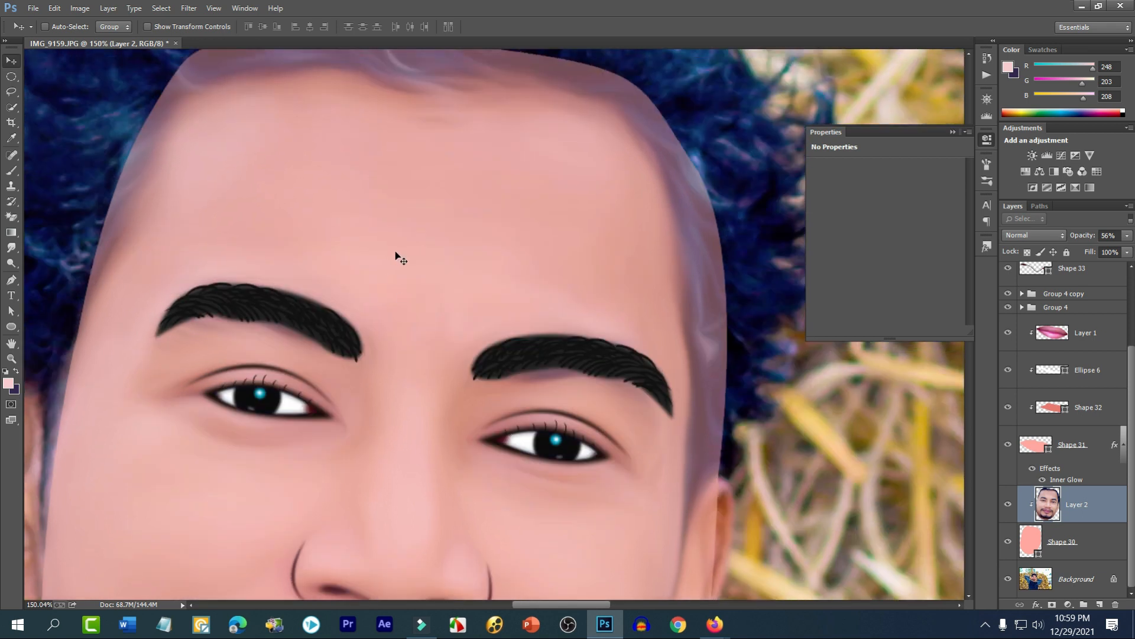
- Collapse the floating Properties window and hide the oil-painted photo-face layer, Layer 2
{"action": "scroll", "coordinate": [450, 286], "scroll_direction": "down", "scroll_amount": 6}
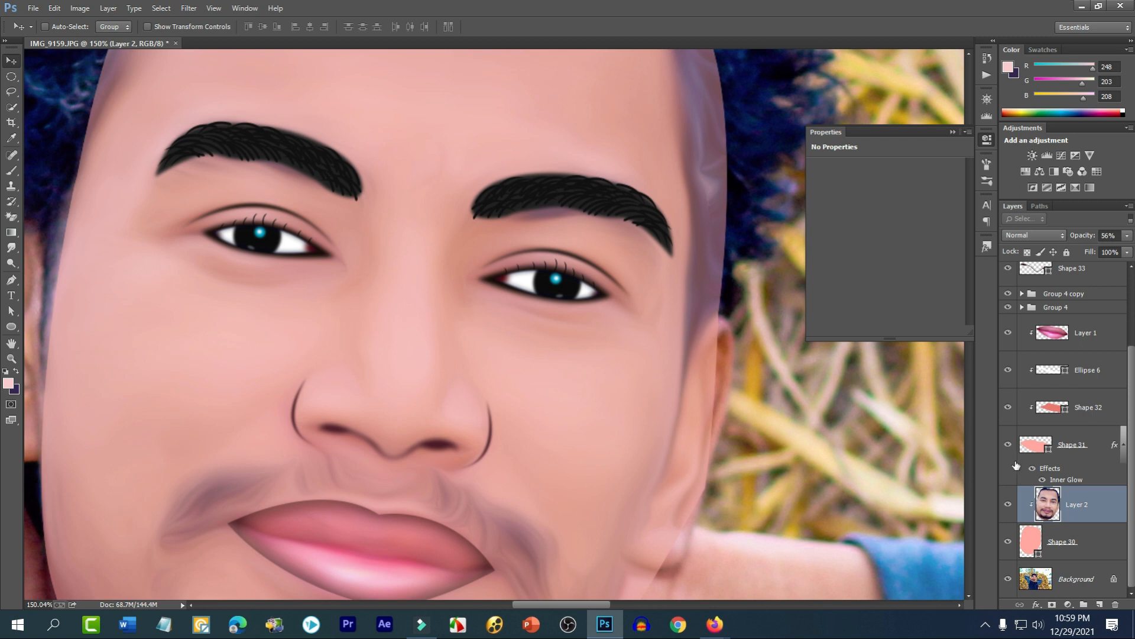
{"action": "scroll", "coordinate": [481, 385], "scroll_direction": "down", "scroll_amount": 2}
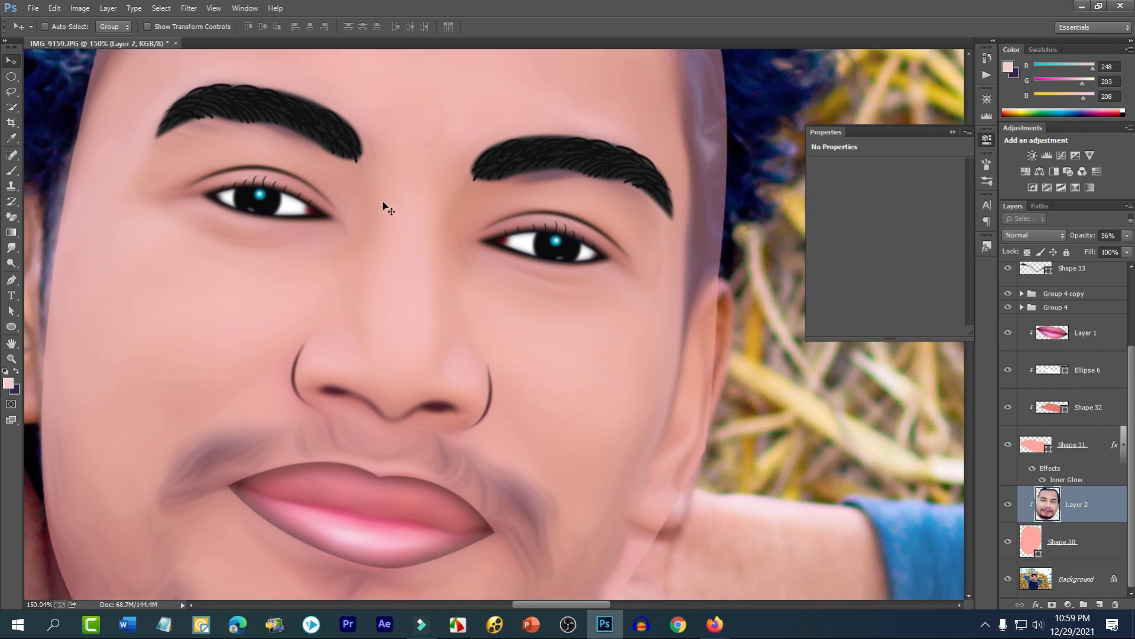
{"action": "scroll", "coordinate": [172, 331], "scroll_direction": "down", "scroll_amount": 2}
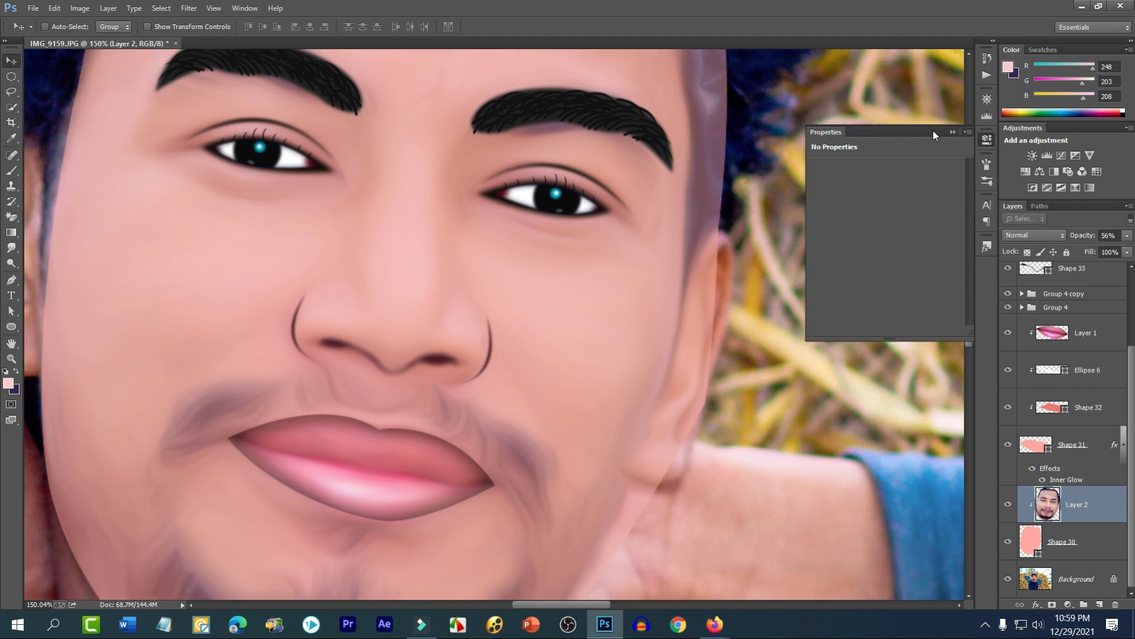
{"action": "left_click", "coordinate": [950, 131]}
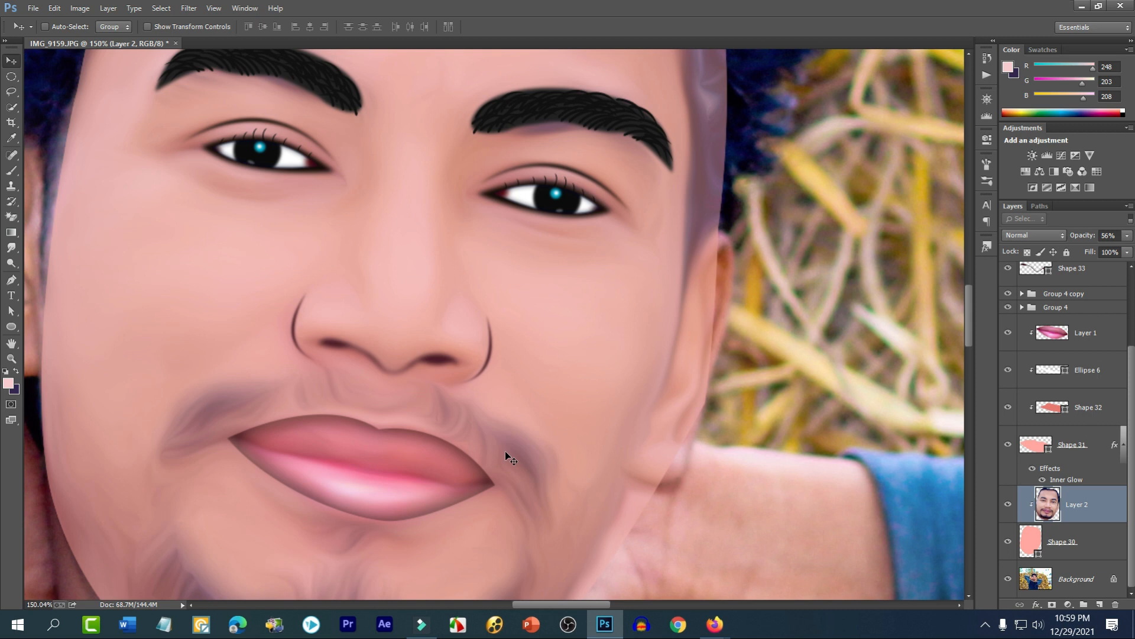
{"action": "left_click", "coordinate": [1009, 503]}
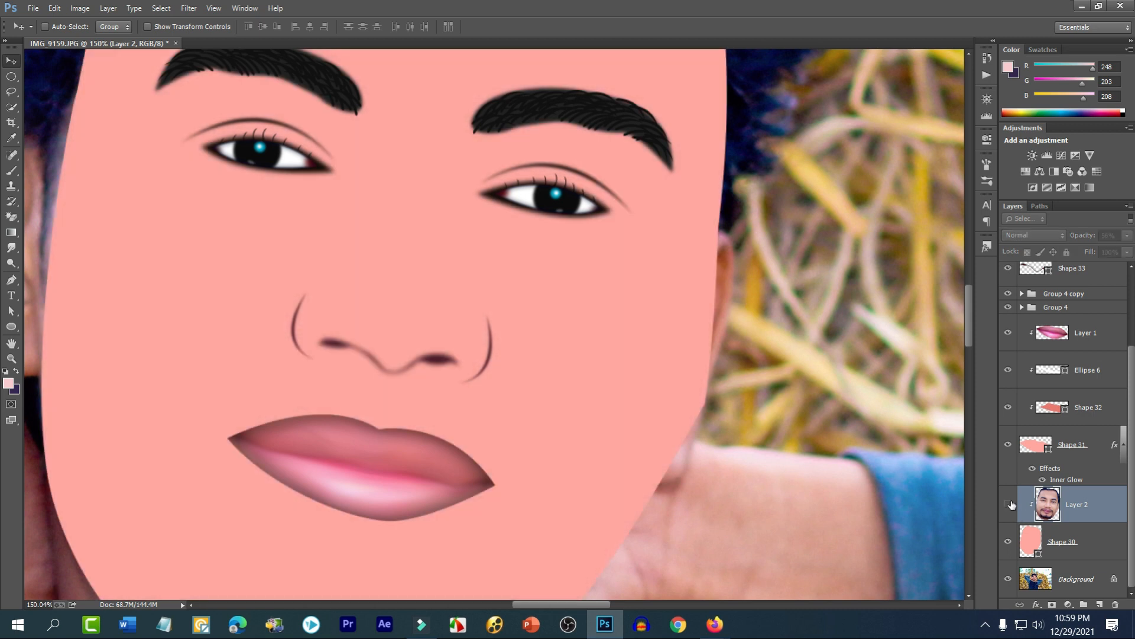
- Copy the Background photo's face area to a new layer using the outline of Shape 30, and place it directly above Layer 2
{"action": "scroll", "coordinate": [612, 489], "scroll_direction": "down", "scroll_amount": 6}
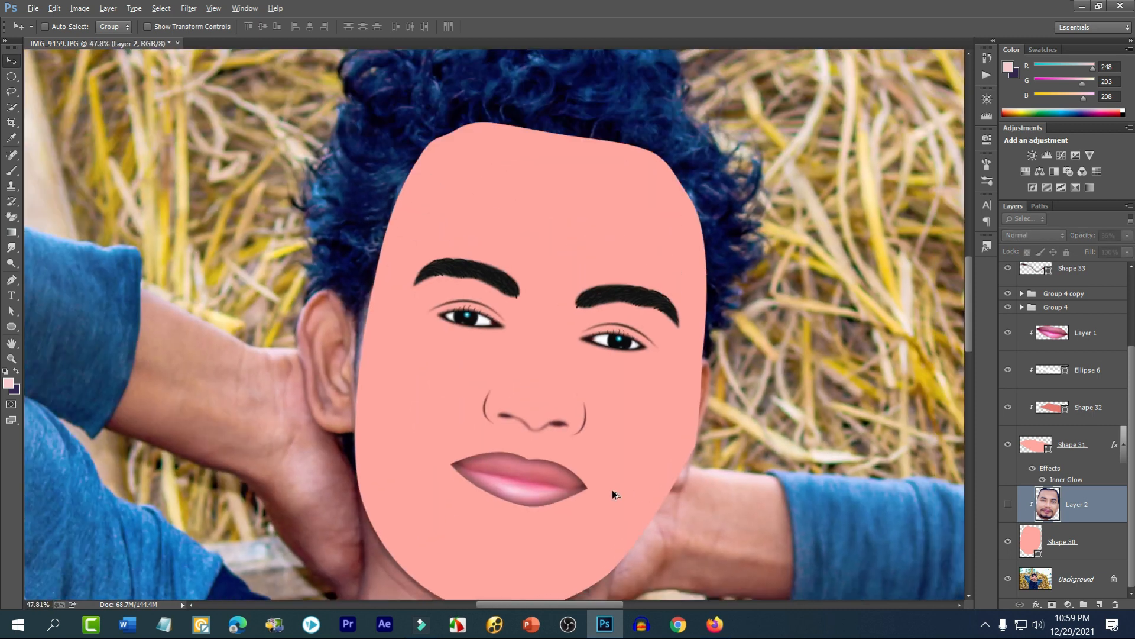
{"action": "scroll", "coordinate": [763, 509], "scroll_direction": "up", "scroll_amount": 3}
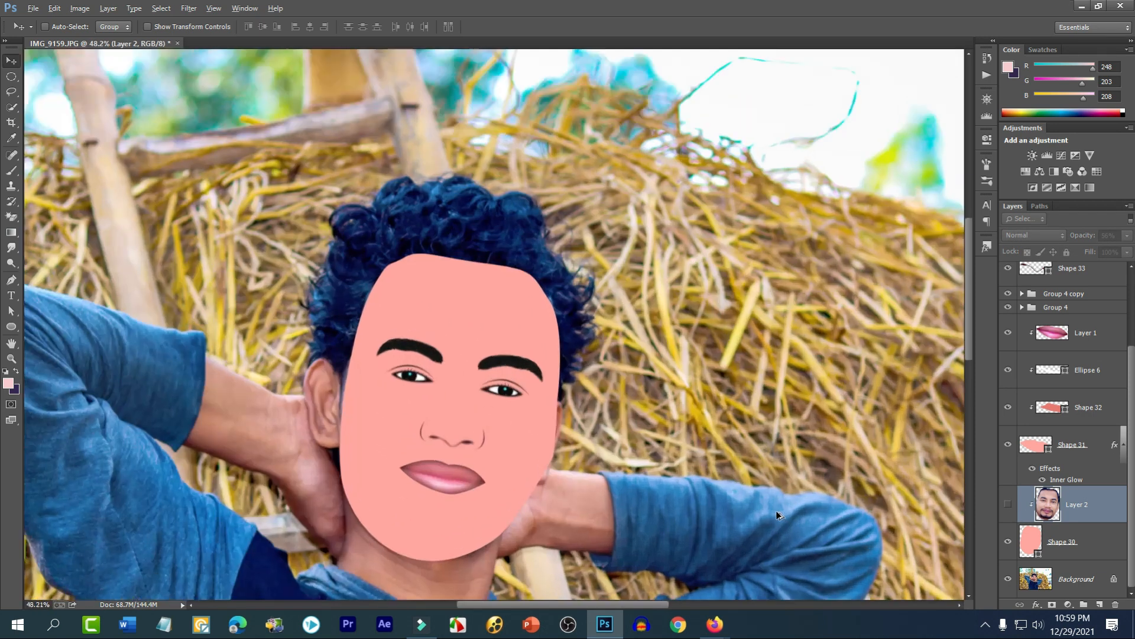
{"action": "left_click", "coordinate": [1034, 544]}
{"action": "left_click", "coordinate": [1034, 544], "text": "ctrl"}
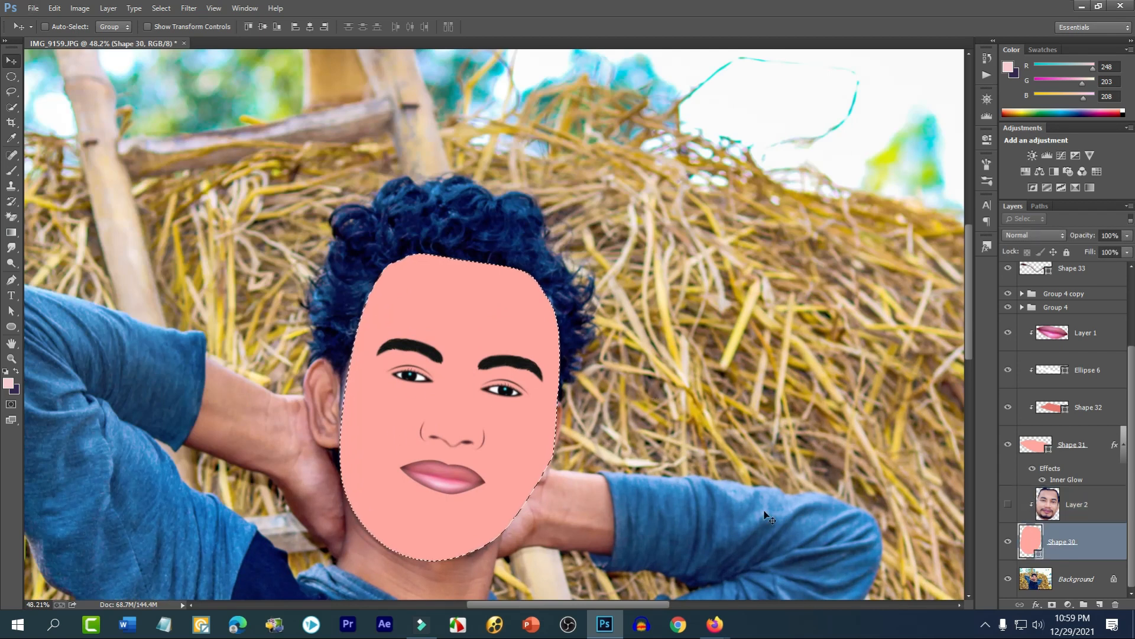
{"action": "left_click", "coordinate": [1083, 580]}
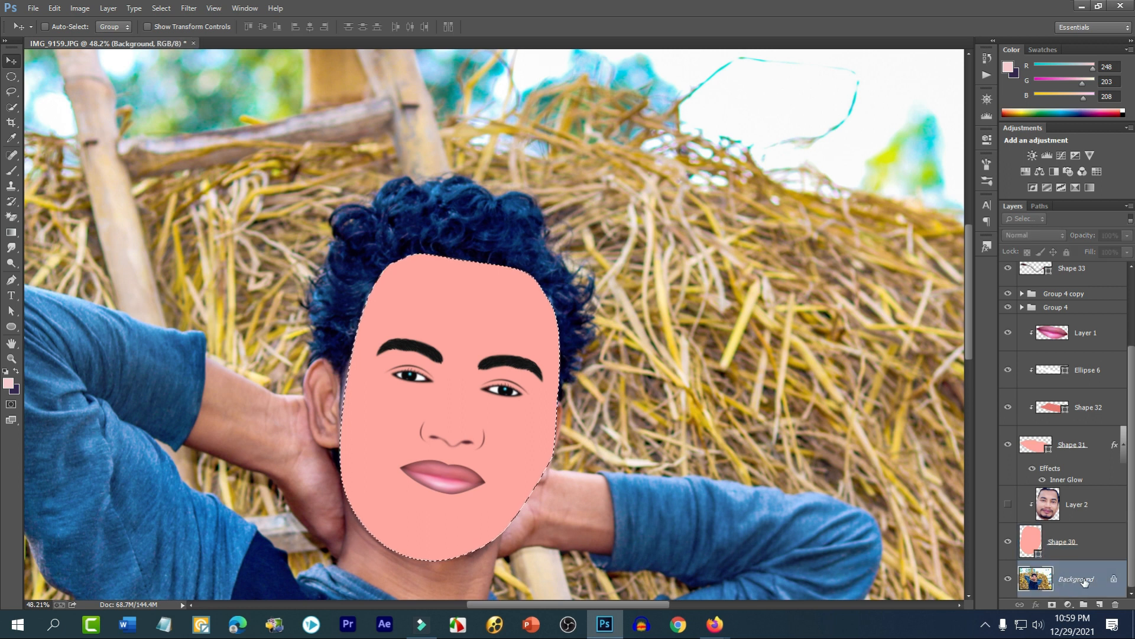
{"action": "key", "text": "ctrl+j"}
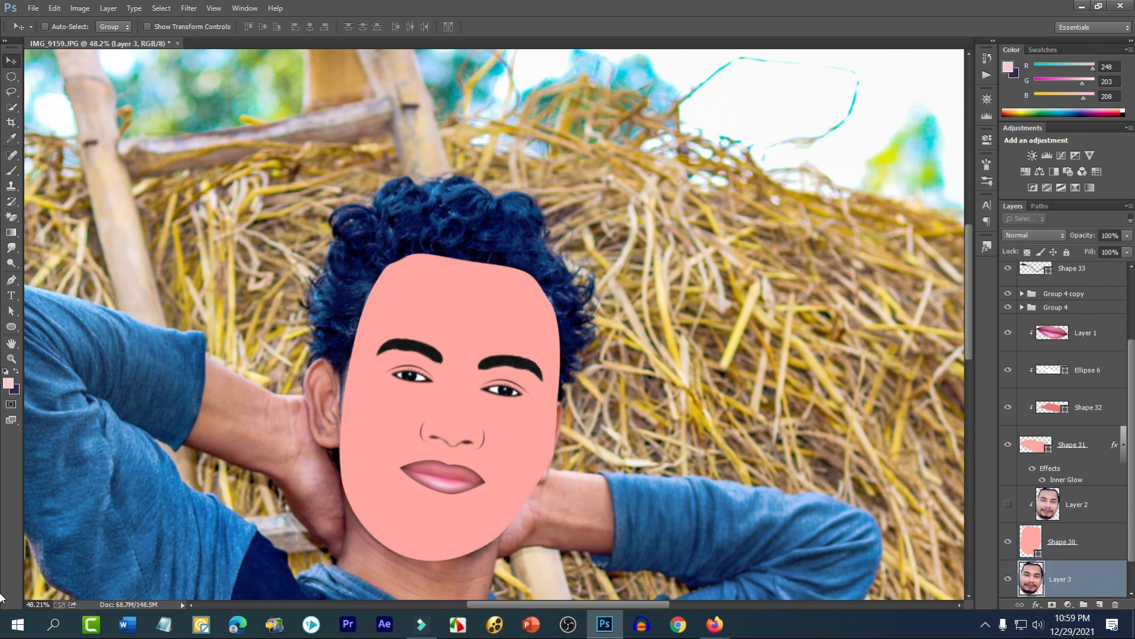
{"action": "left_click_drag", "start_coordinate": [1065, 583], "coordinate": [1061, 491]}
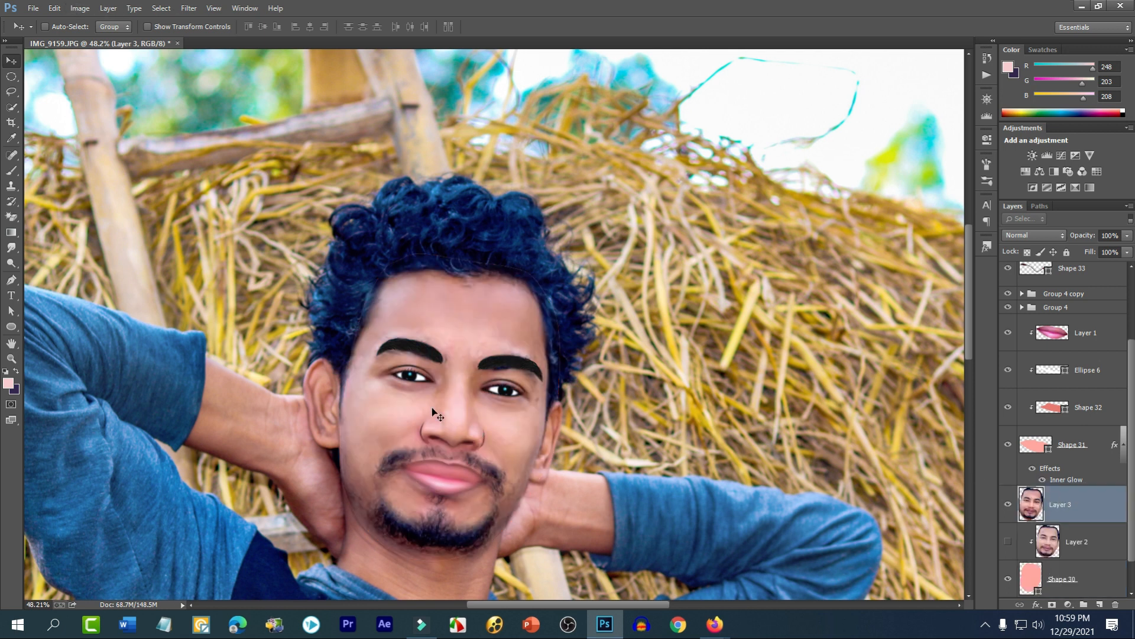
- Brighten the copied photo face with an RGB Curves adjustment that maps input 89 to output 110
{"action": "key", "text": "ctrl+m"}
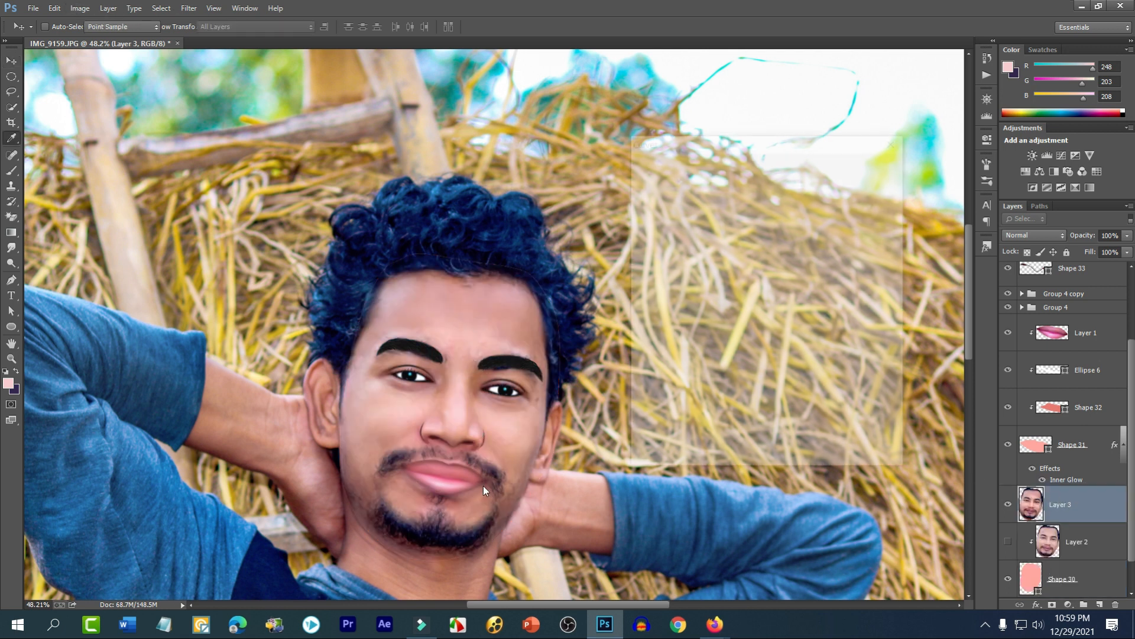
{"action": "mouse_move", "coordinate": [746, 273]}
{"action": "left_mouse_down"}
{"action": "mouse_move", "coordinate": [722, 248]}
{"action": "mouse_move", "coordinate": [730, 278]}
{"action": "left_mouse_up"}
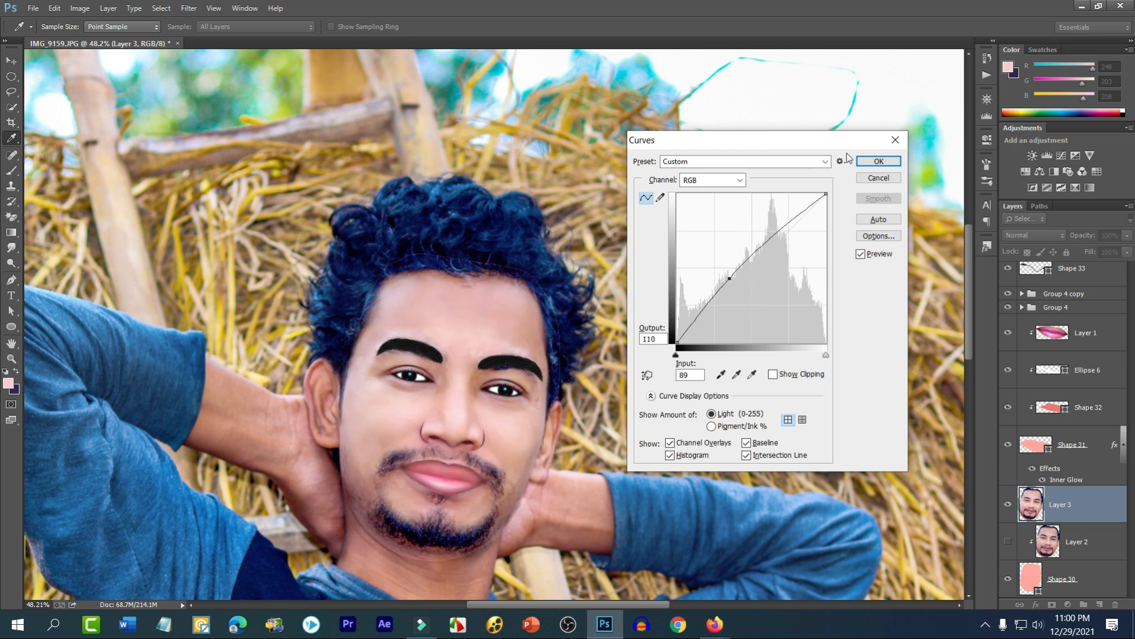
{"action": "left_click", "coordinate": [878, 161]}
- Apply the Oil Paint filter to the new face layer with Stylization 10, Cleanliness 10, Scale 2.33, Bristle Detail 10 and Shine 0
{"action": "left_click", "coordinate": [180, 8]}
{"action": "left_click", "coordinate": [214, 139]}
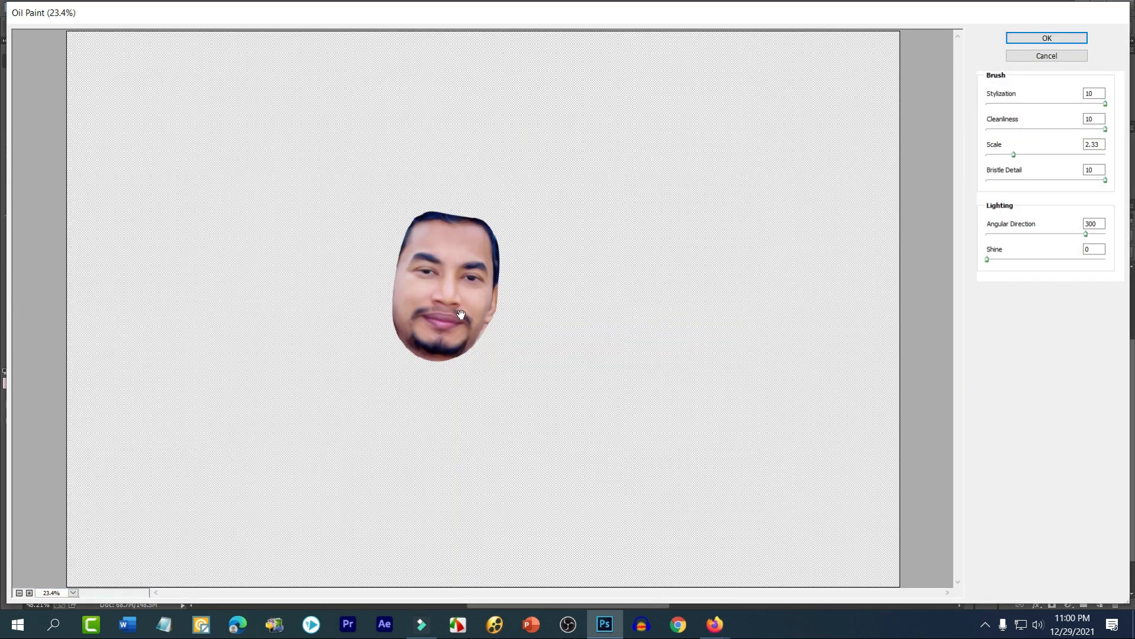
{"action": "left_click", "coordinate": [29, 593]}
{"action": "left_click", "coordinate": [28, 592]}
{"action": "left_click", "coordinate": [29, 592]}
{"action": "left_click_drag", "start_coordinate": [409, 232], "coordinate": [495, 302]}
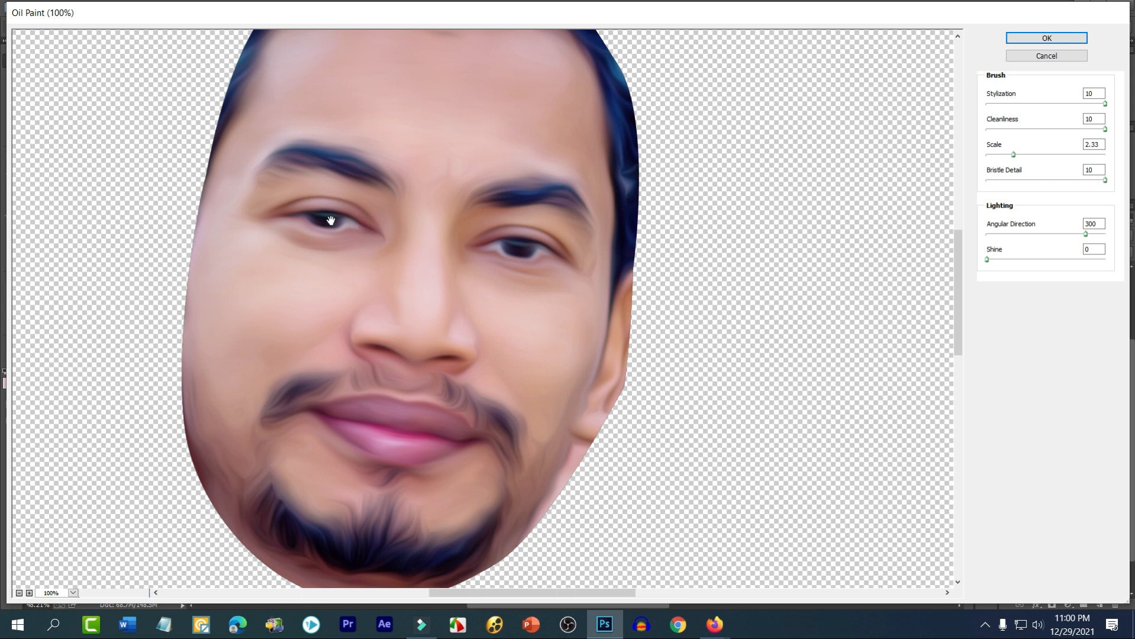
{"action": "left_click_drag", "start_coordinate": [986, 258], "coordinate": [836, 257]}
{"action": "left_click", "coordinate": [1036, 39]}
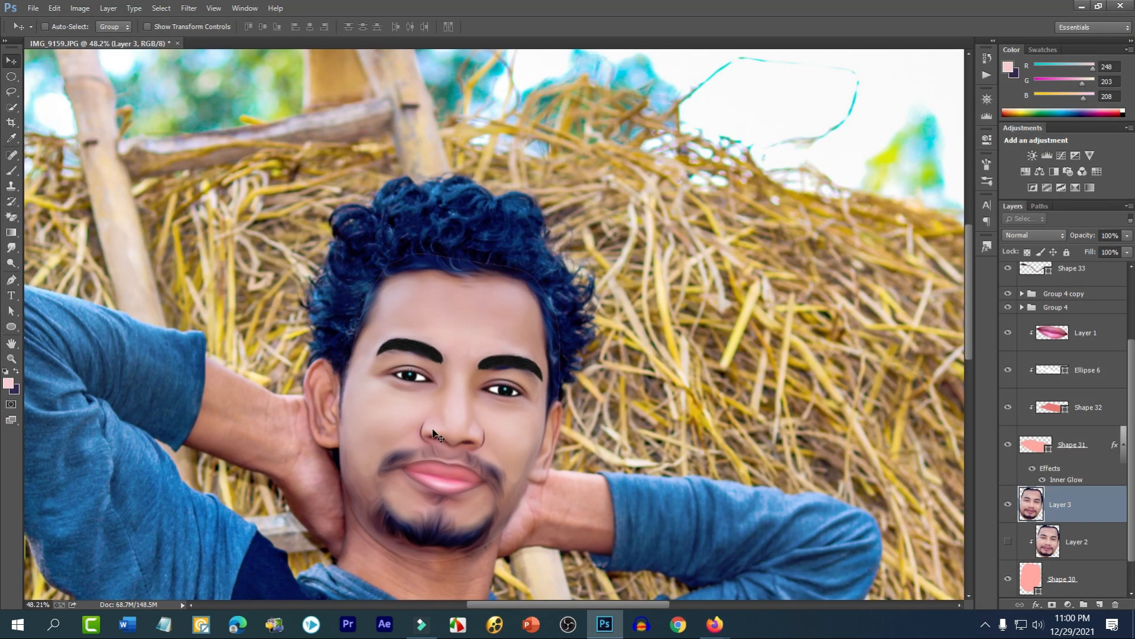
- Lower the opacity of the oil-painted Layer 3 to 43% so the face shape's skin colour blends through
{"action": "scroll", "coordinate": [436, 435], "scroll_direction": "up", "scroll_amount": 10}
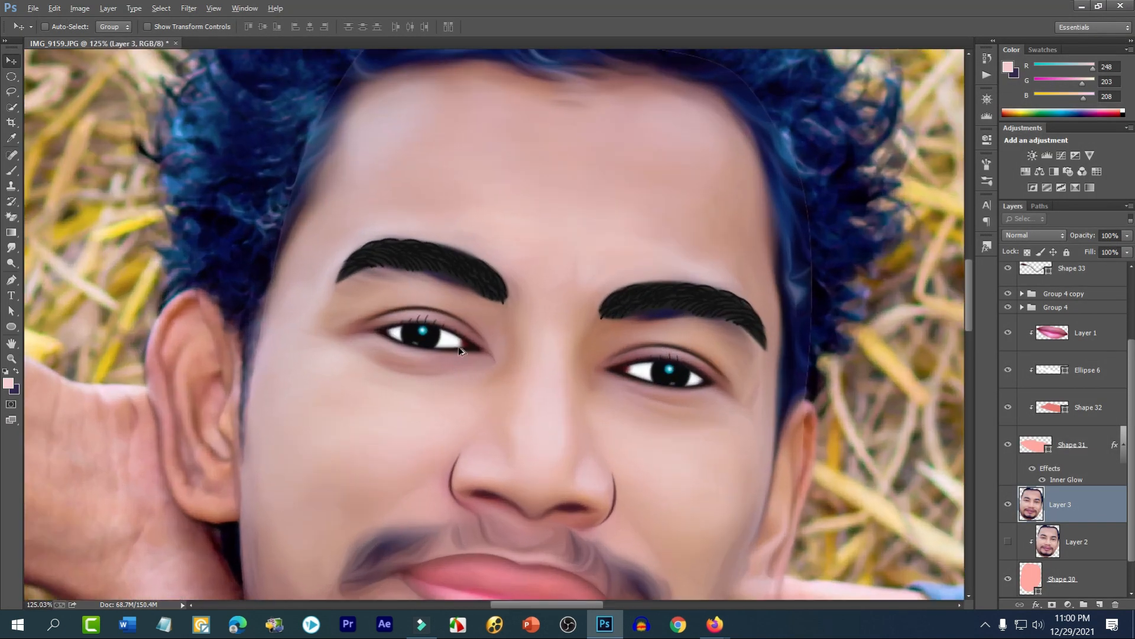
{"action": "scroll", "coordinate": [463, 343], "scroll_direction": "up", "scroll_amount": 2}
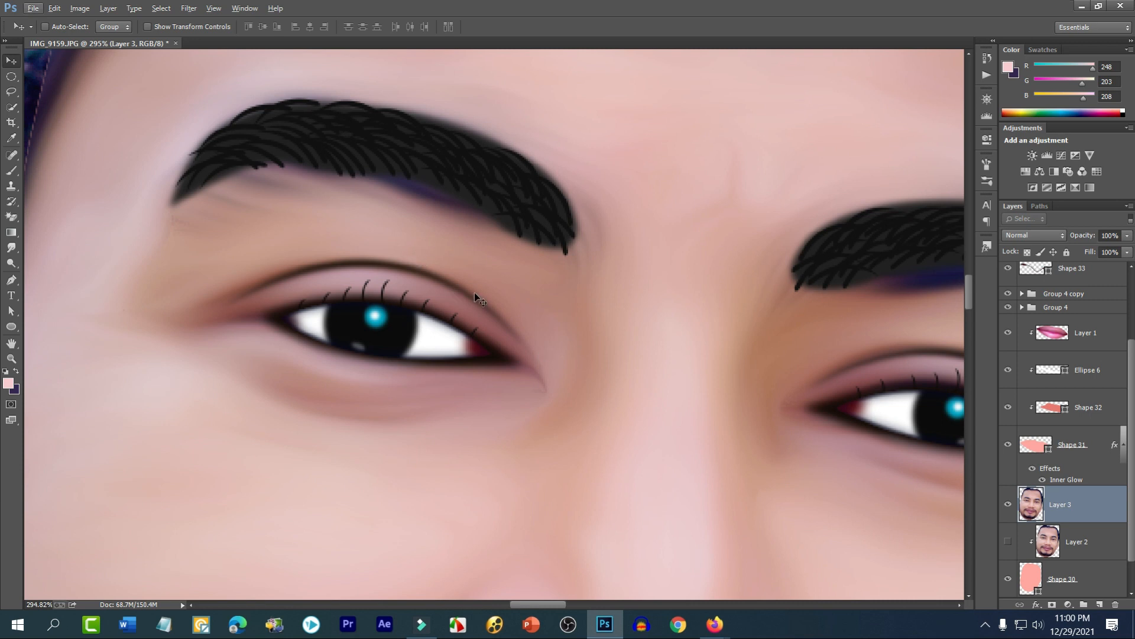
{"action": "scroll", "coordinate": [474, 292], "scroll_direction": "down", "scroll_amount": 3}
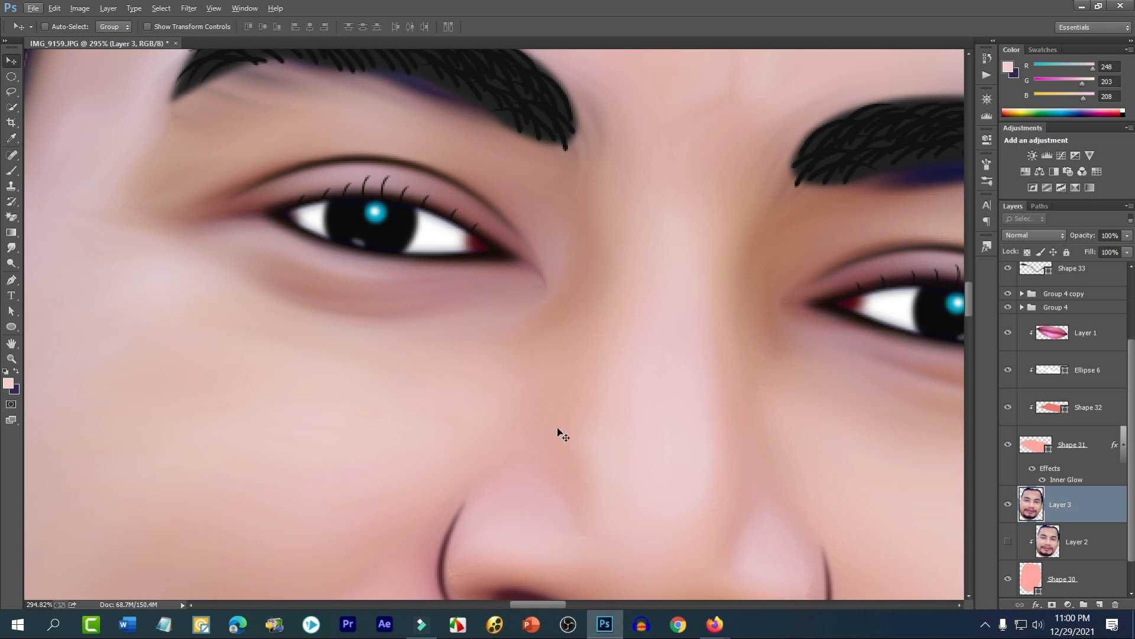
{"action": "scroll", "coordinate": [562, 434], "scroll_direction": "down", "scroll_amount": 6}
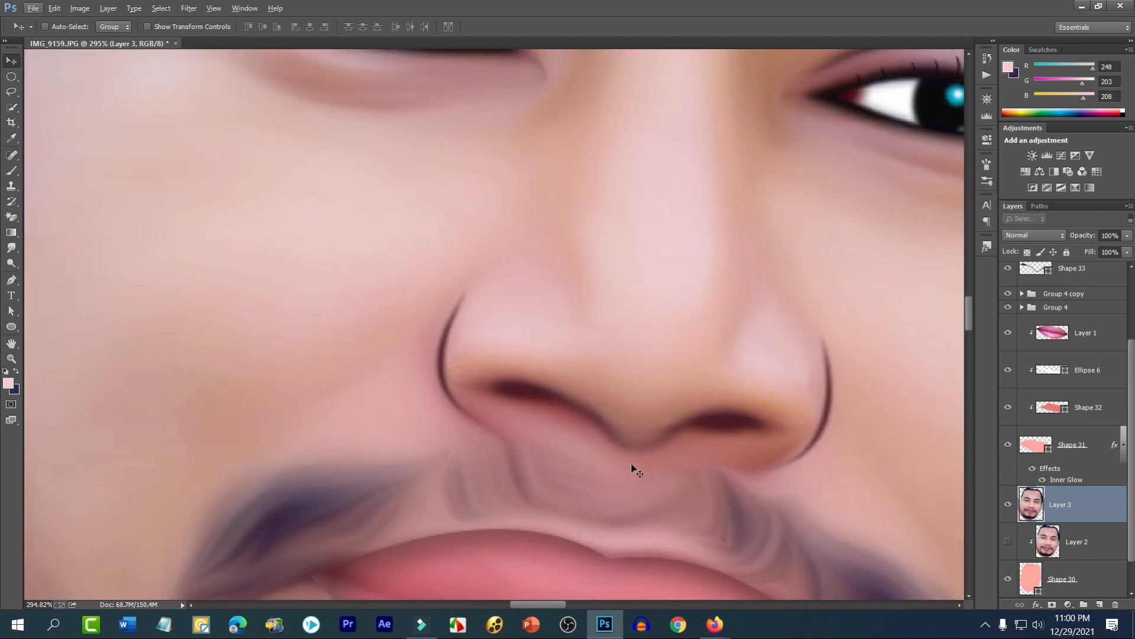
{"action": "scroll", "coordinate": [631, 466], "scroll_direction": "up", "scroll_amount": 3}
{"action": "scroll", "coordinate": [599, 181], "scroll_direction": "up", "scroll_amount": 1}
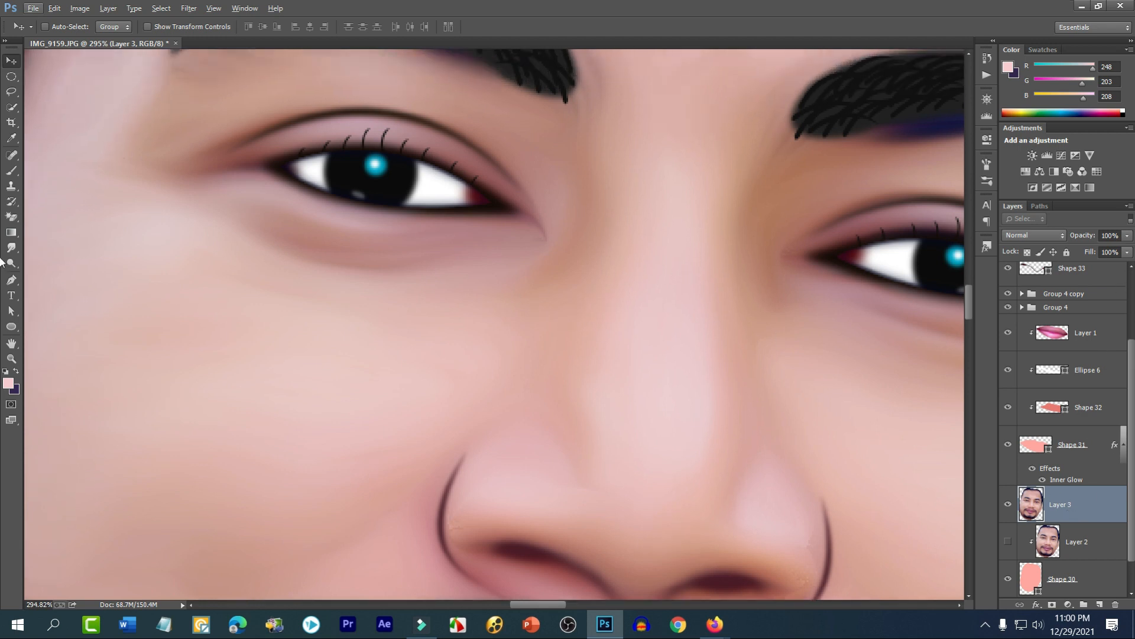
{"action": "left_click", "coordinate": [1127, 236]}
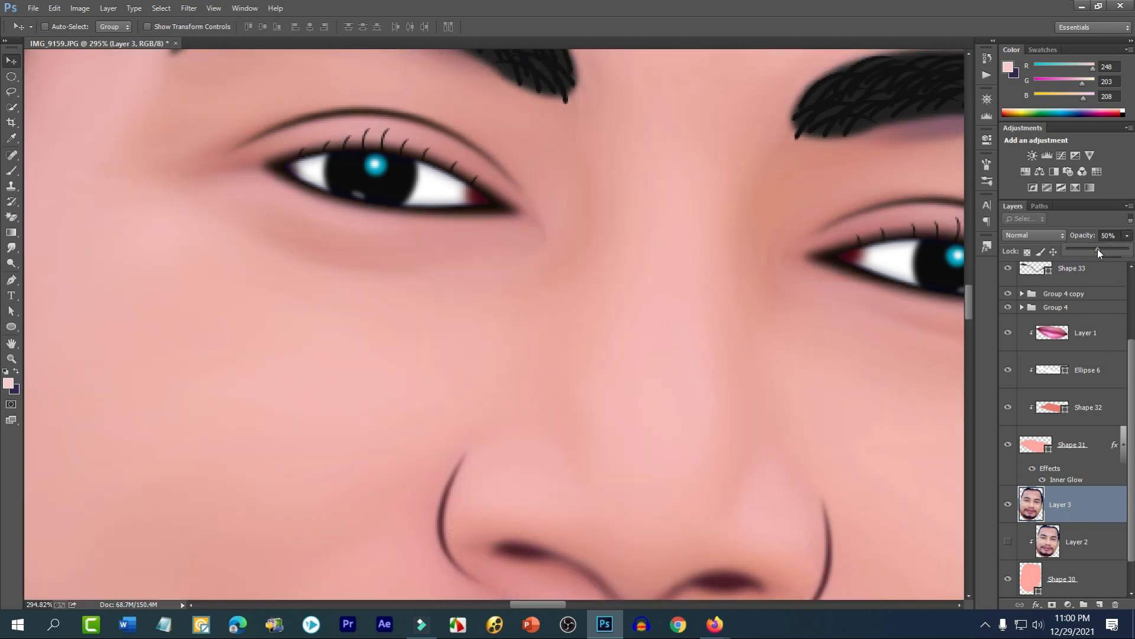
{"action": "left_click_drag", "start_coordinate": [1099, 249], "coordinate": [1094, 251]}
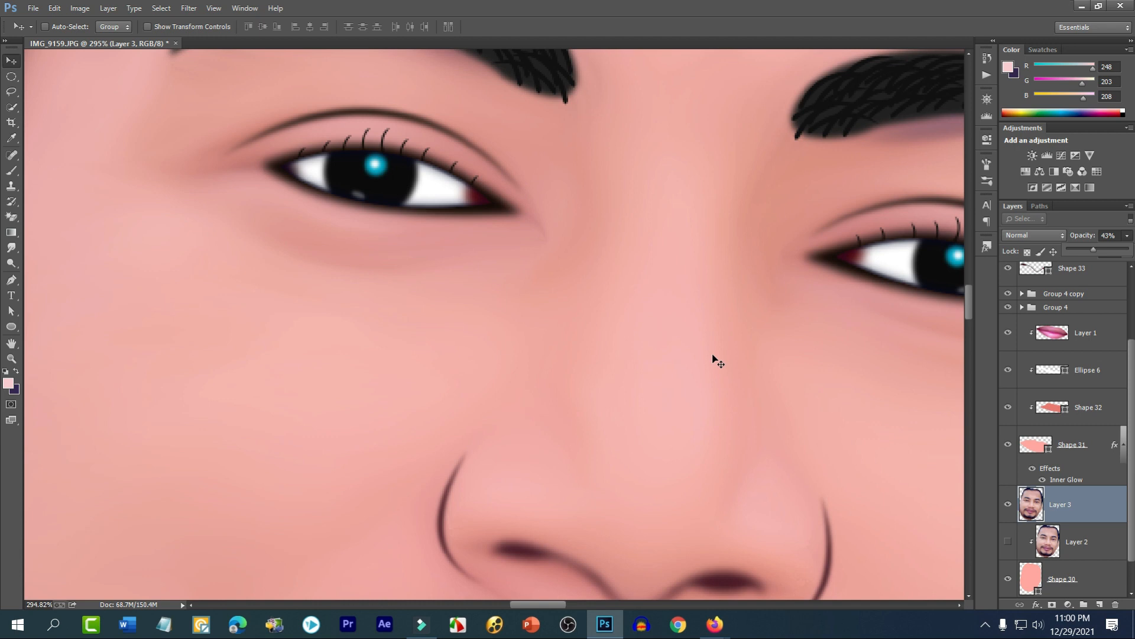
- Examine the blended face up close and within the whole portrait, checking the hairline, forehead, eyes, moustache and beard areas
{"action": "scroll", "coordinate": [686, 433], "scroll_direction": "down", "scroll_amount": 8}
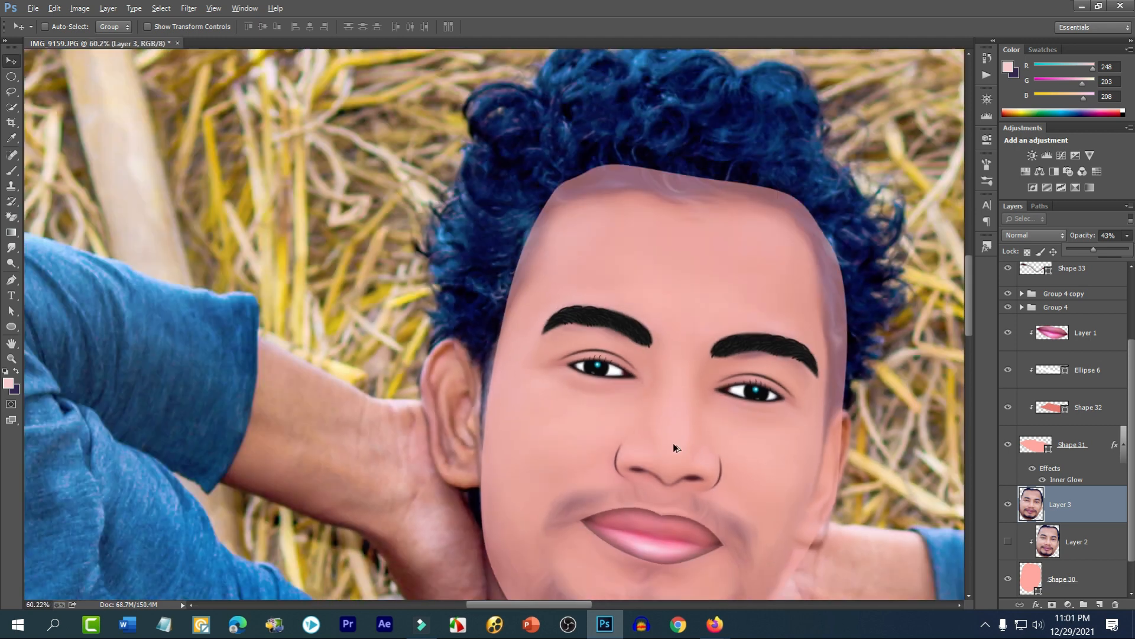
{"action": "scroll", "coordinate": [752, 474], "scroll_direction": "down", "scroll_amount": 1}
{"action": "scroll", "coordinate": [764, 475], "scroll_direction": "up", "scroll_amount": 4}
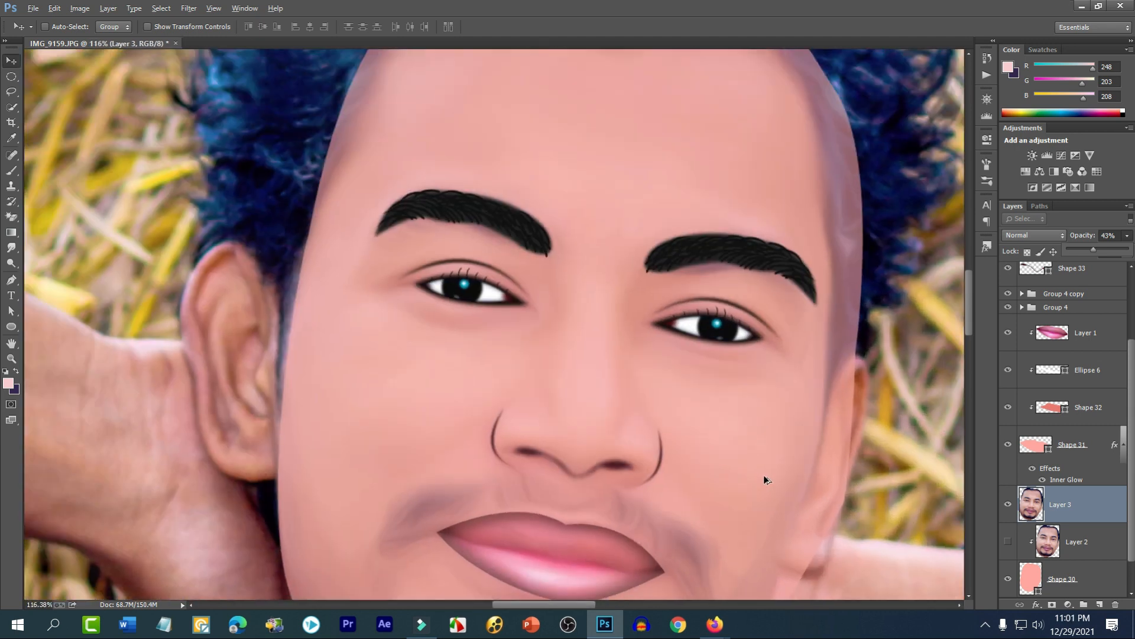
{"action": "scroll", "coordinate": [764, 474], "scroll_direction": "down", "scroll_amount": 1}
{"action": "scroll", "coordinate": [764, 474], "scroll_direction": "up", "scroll_amount": 1}
{"action": "scroll", "coordinate": [764, 474], "scroll_direction": "down", "scroll_amount": 4}
{"action": "scroll", "coordinate": [764, 474], "scroll_direction": "up", "scroll_amount": 5}
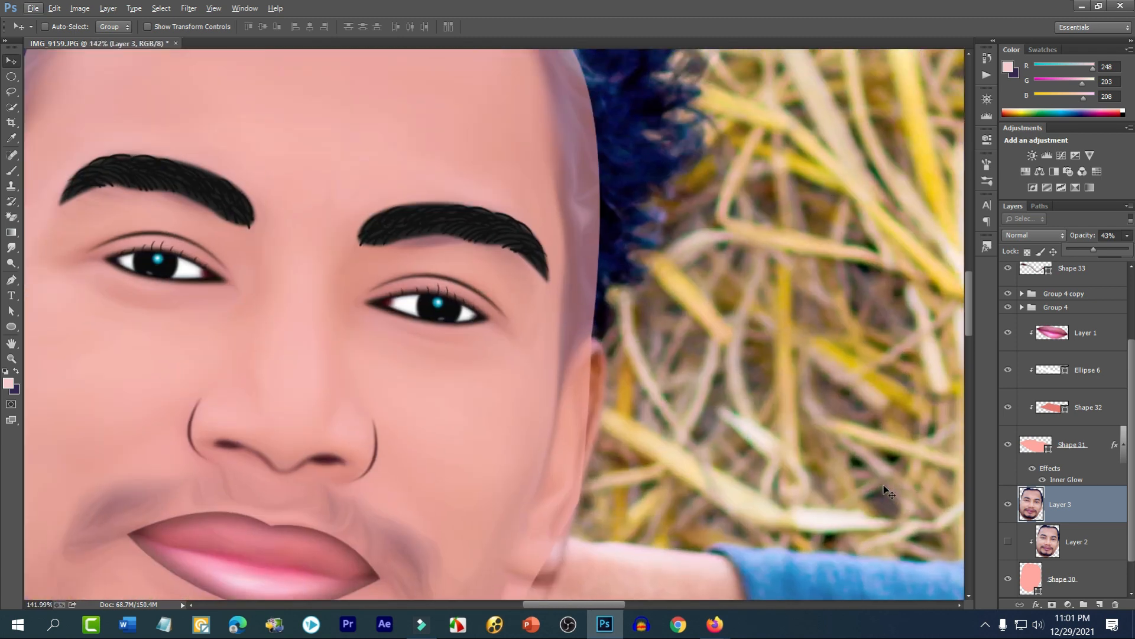
{"action": "scroll", "coordinate": [625, 473], "scroll_direction": "down", "scroll_amount": 2}
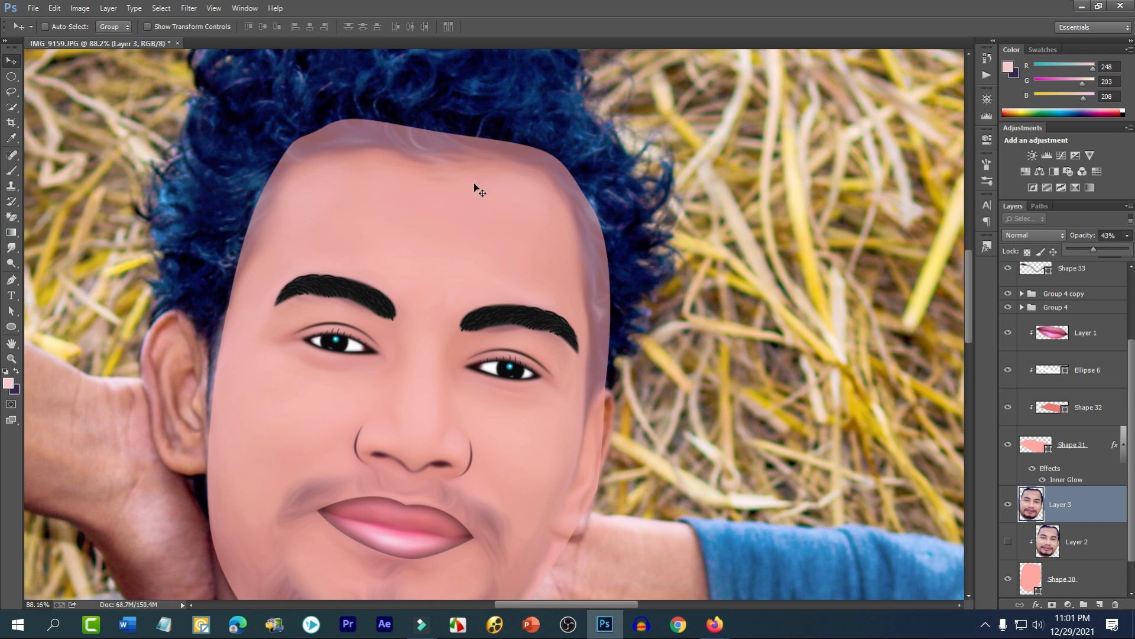
{"action": "scroll", "coordinate": [379, 473], "scroll_direction": "down", "scroll_amount": 2}
{"action": "scroll", "coordinate": [309, 485], "scroll_direction": "down", "scroll_amount": 6}
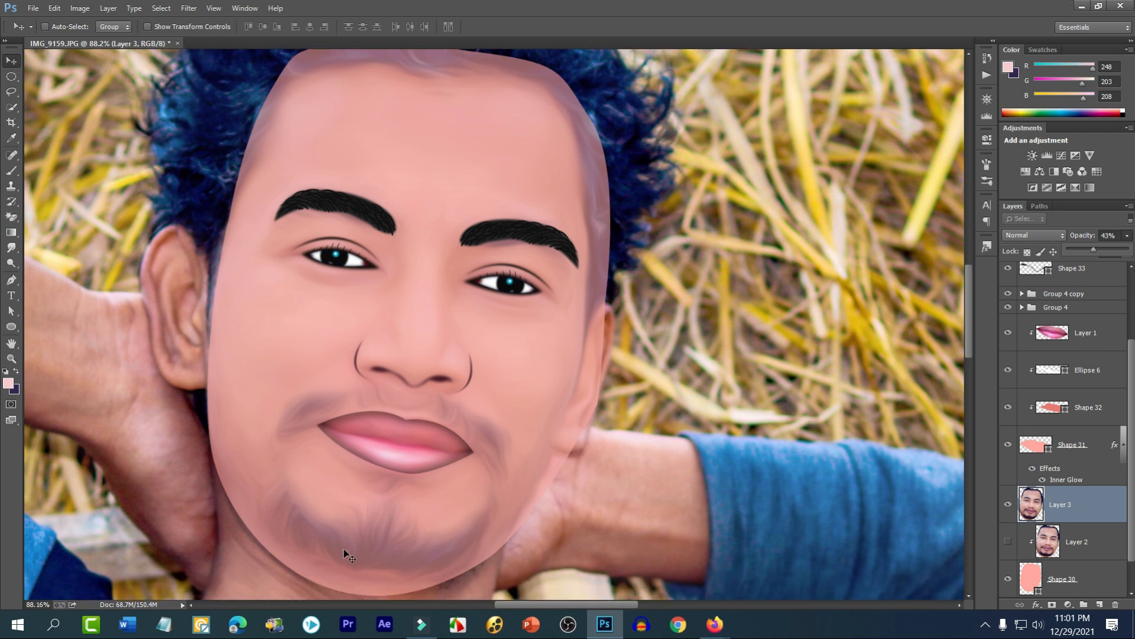
{"action": "scroll", "coordinate": [279, 537], "scroll_direction": "down", "scroll_amount": 5}
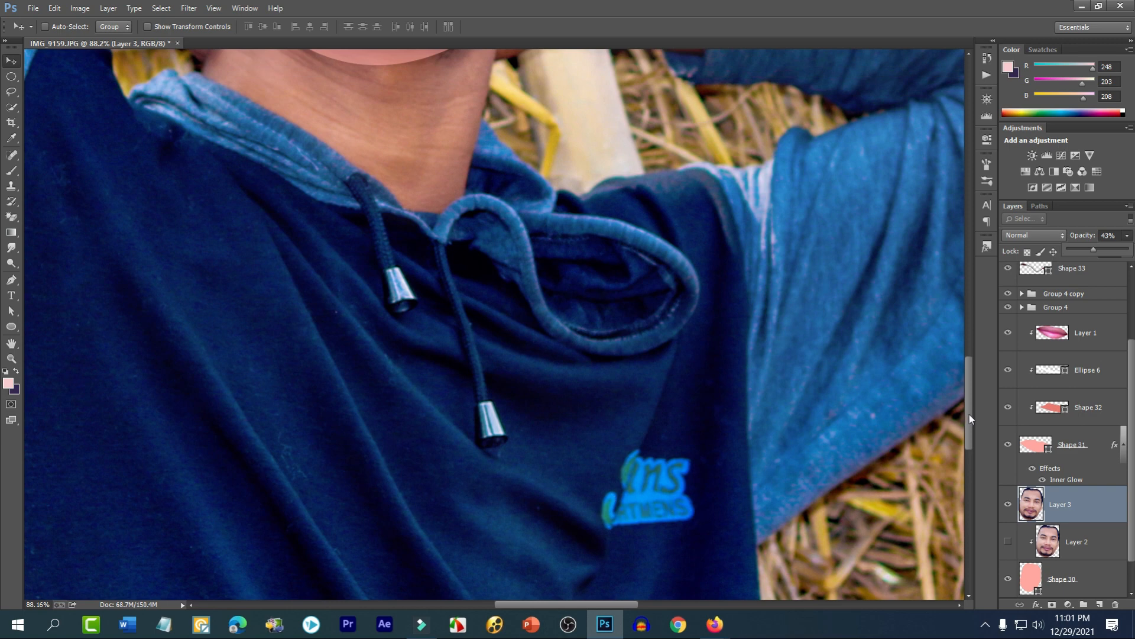
{"action": "scroll", "coordinate": [922, 406], "scroll_direction": "down", "scroll_amount": 6}
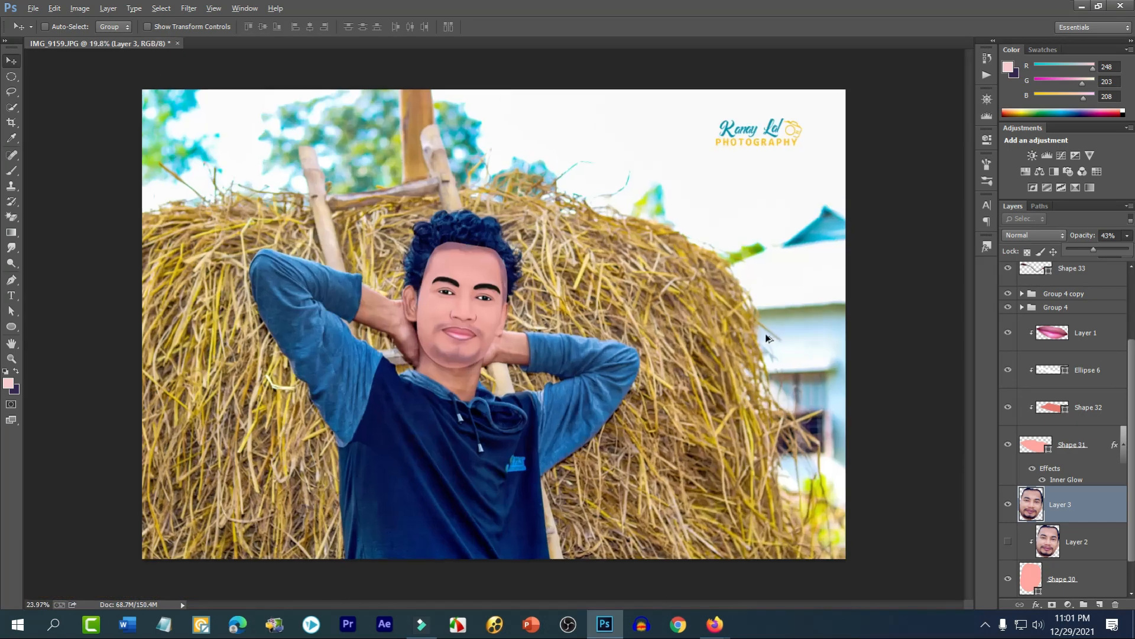
{"action": "scroll", "coordinate": [361, 233], "scroll_direction": "up", "scroll_amount": 5}
{"action": "scroll", "coordinate": [441, 235], "scroll_direction": "up", "scroll_amount": 1}
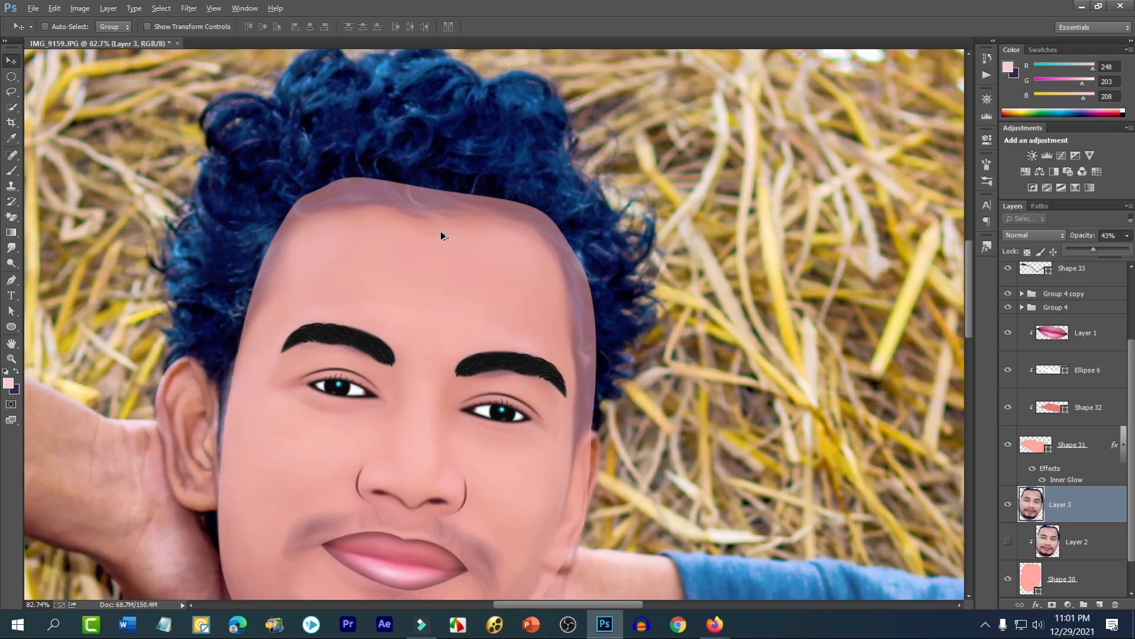
{"action": "scroll", "coordinate": [445, 235], "scroll_direction": "up", "scroll_amount": 1}
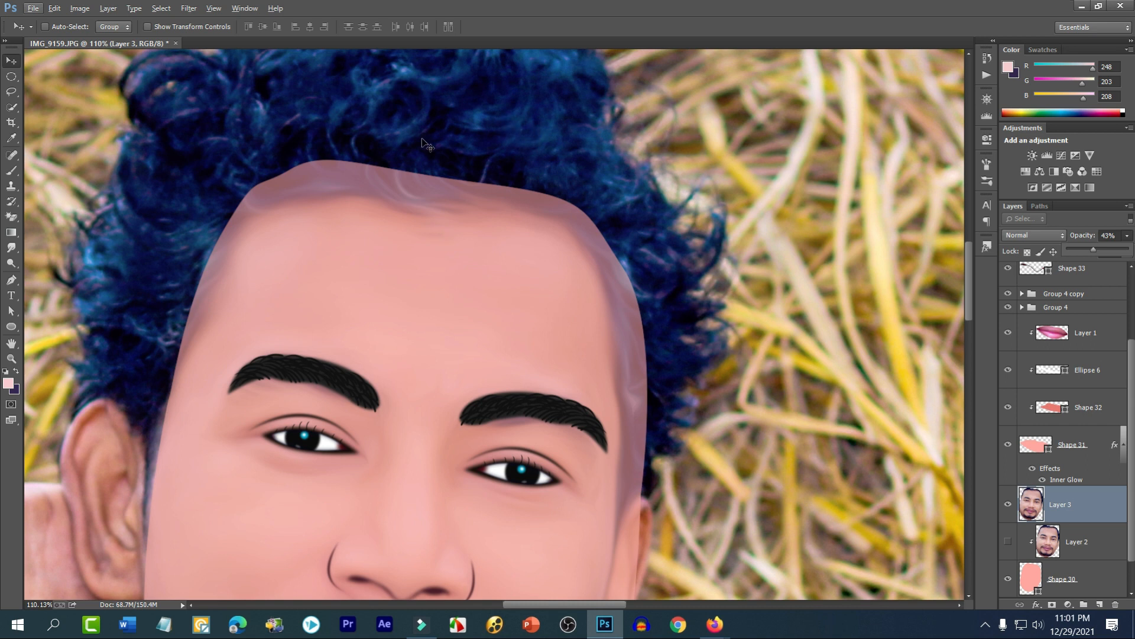
{"action": "scroll", "coordinate": [425, 141], "scroll_direction": "down", "scroll_amount": 3}
{"action": "scroll", "coordinate": [433, 144], "scroll_direction": "down", "scroll_amount": 2}
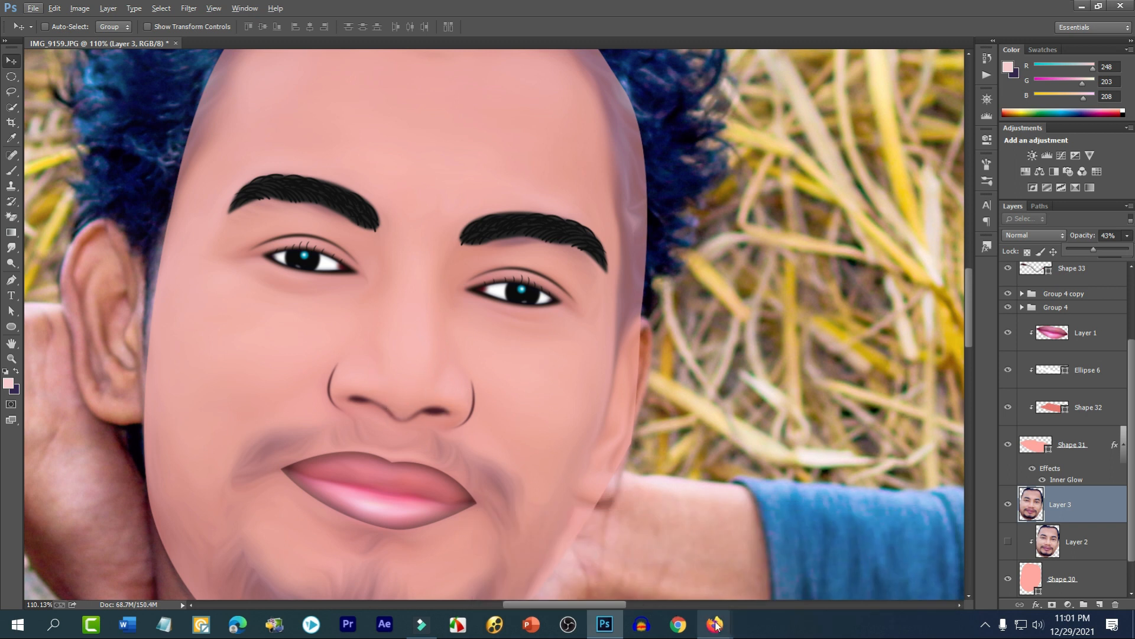
- Switch to Firefox and bring up the YouTube channel's video list to view the vector portrait tutorials
{"action": "mouse_move", "coordinate": [717, 626]}
{"action": "left_click", "coordinate": [573, 559]}
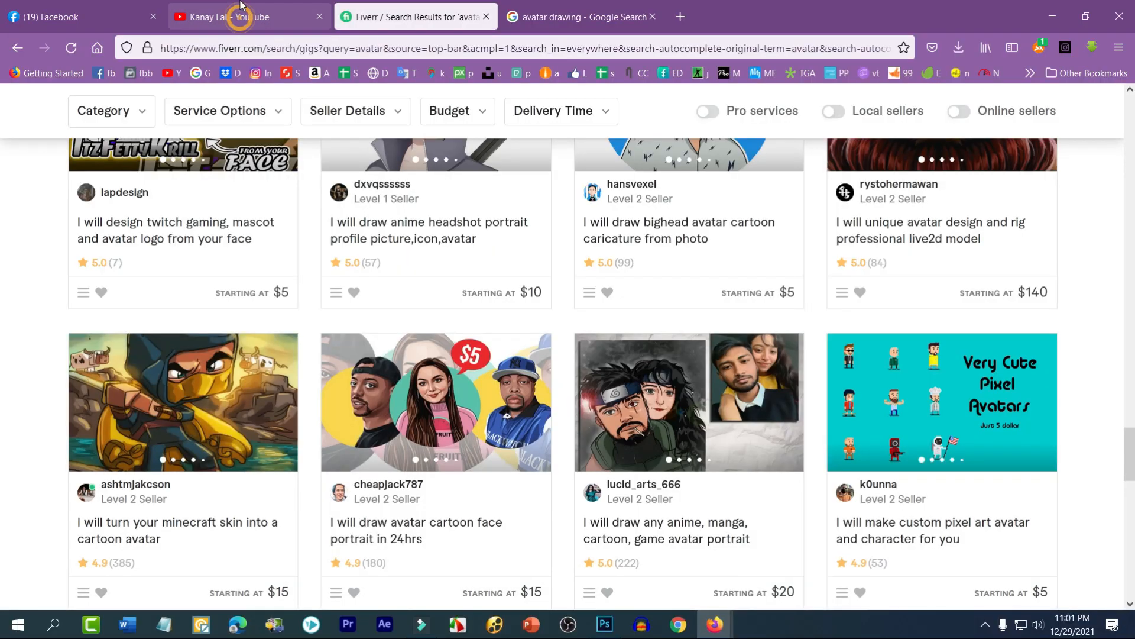
{"action": "left_click", "coordinate": [241, 5]}
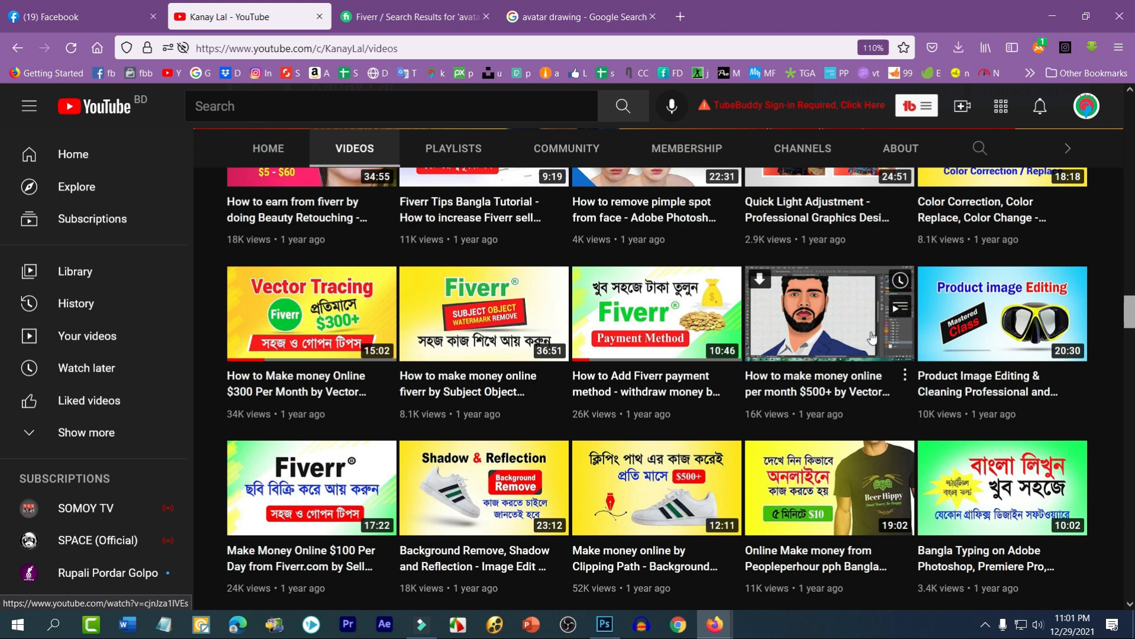
- Look through the channel's video list for the vector tracing and portrait drawing tutorials about earning on Fiverr
{"action": "scroll", "coordinate": [842, 329], "scroll_direction": "down", "scroll_amount": 4}
{"action": "scroll", "coordinate": [851, 416], "scroll_direction": "down", "scroll_amount": 6}
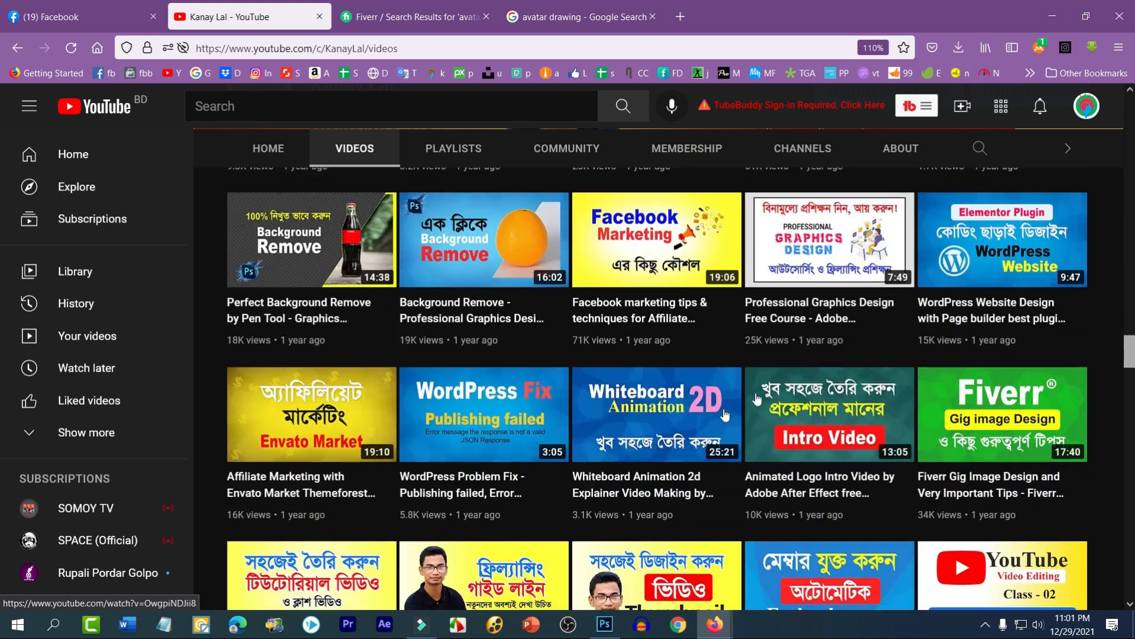
{"action": "scroll", "coordinate": [851, 416], "scroll_direction": "up", "scroll_amount": 13}
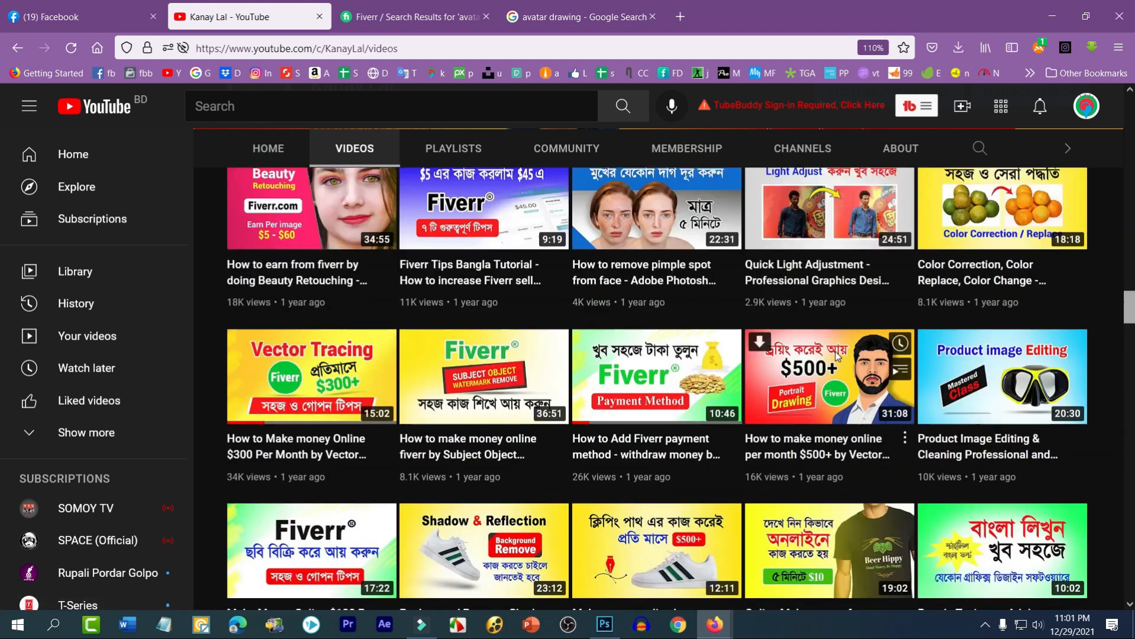
{"action": "scroll", "coordinate": [774, 402], "scroll_direction": "down", "scroll_amount": 3}
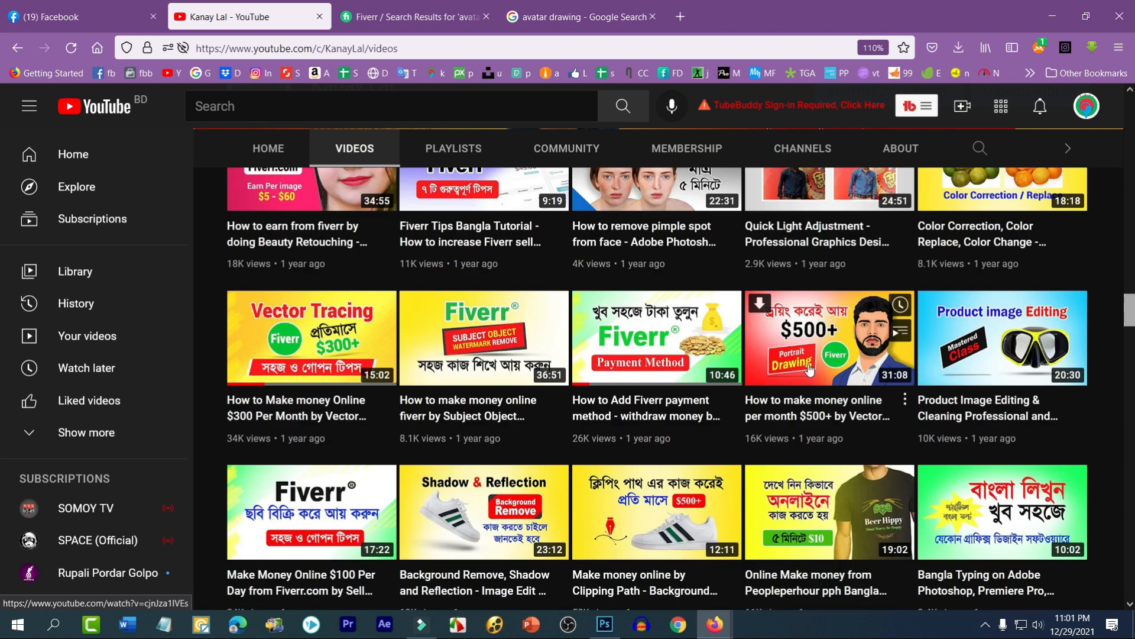
{"action": "scroll", "coordinate": [774, 402], "scroll_direction": "up", "scroll_amount": 7}
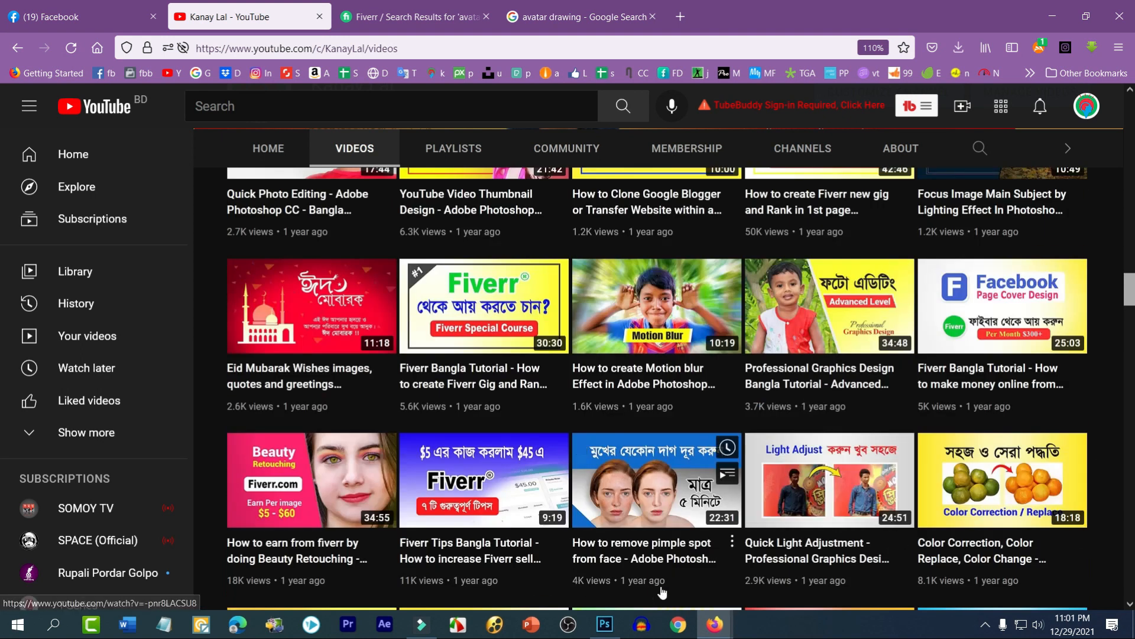
- Bring up the open Fiverr avatar search results and compare the cartoon and vector portrait gigs with their starting prices
{"action": "left_click", "coordinate": [380, 8]}
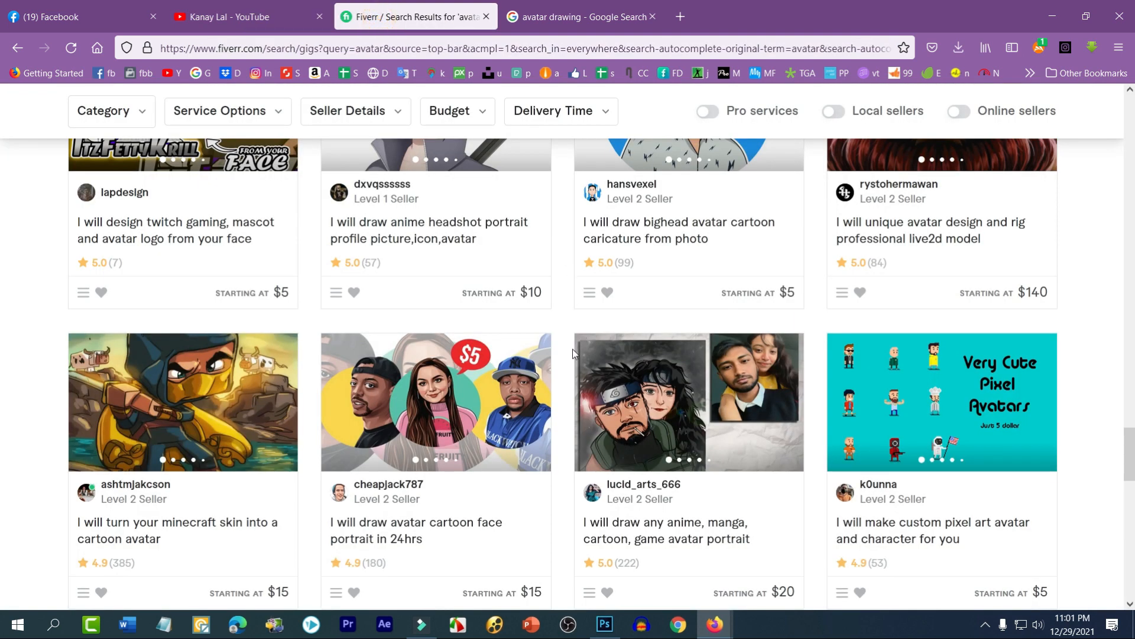
{"action": "scroll", "coordinate": [573, 348], "scroll_direction": "up", "scroll_amount": 20}
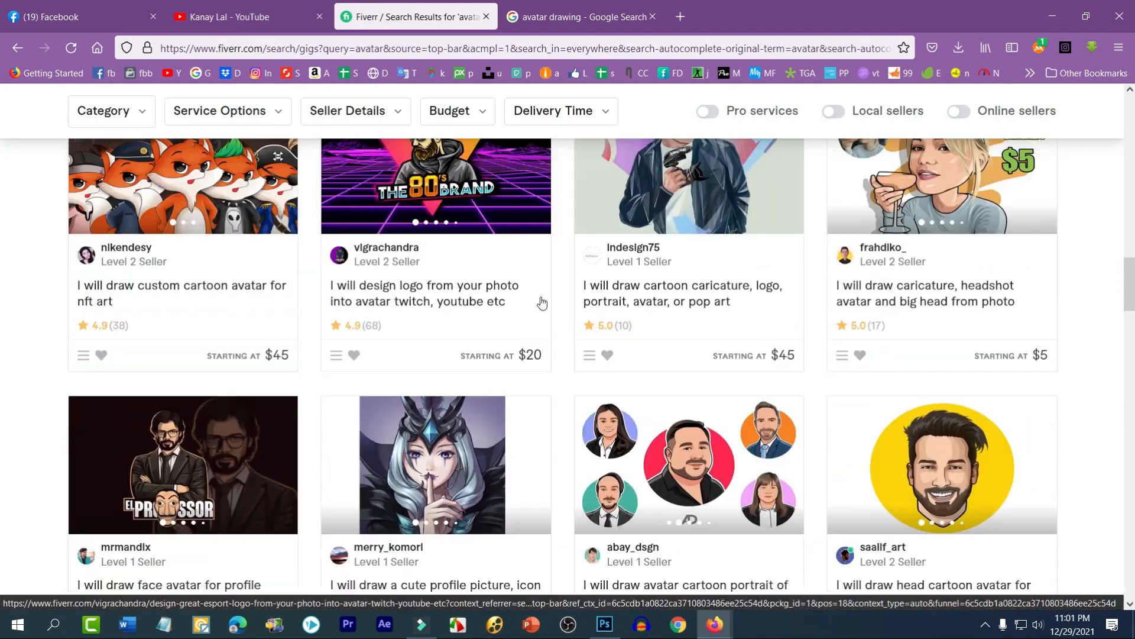
{"action": "scroll", "coordinate": [591, 355], "scroll_direction": "up", "scroll_amount": 5}
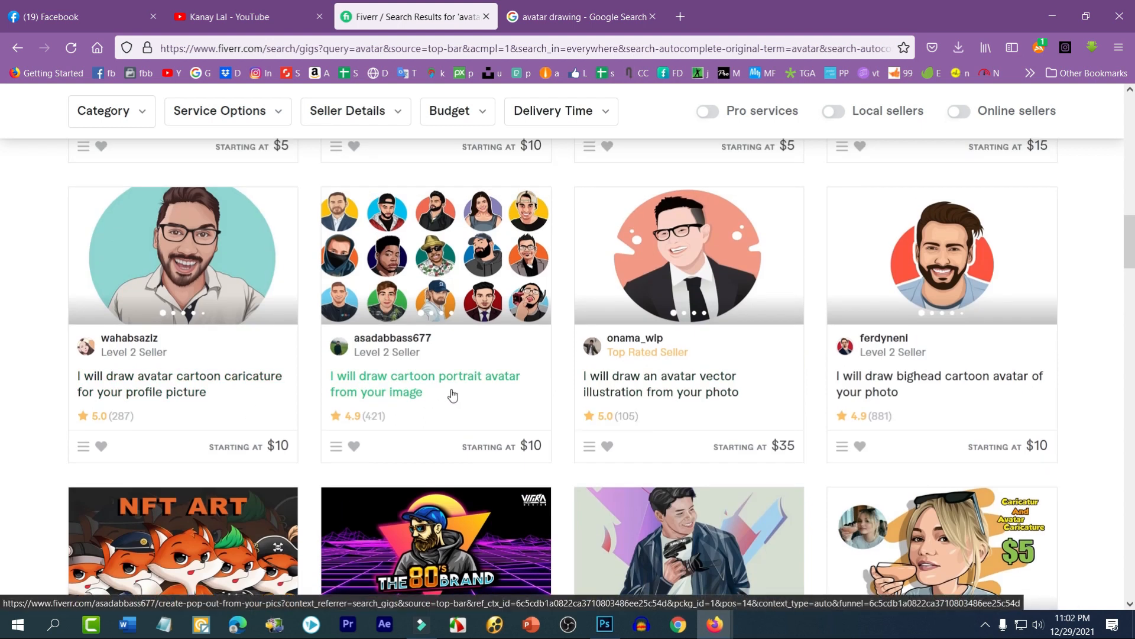
{"action": "scroll", "coordinate": [580, 386], "scroll_direction": "down", "scroll_amount": 15}
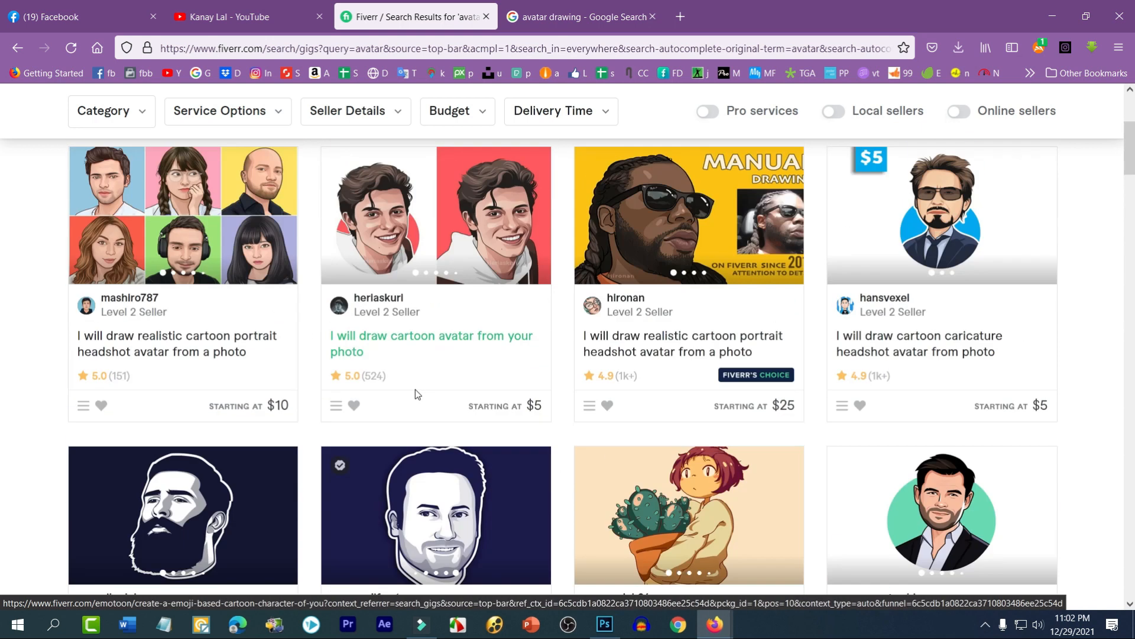
{"action": "scroll", "coordinate": [415, 389], "scroll_direction": "up", "scroll_amount": 5}
{"action": "scroll", "coordinate": [420, 363], "scroll_direction": "up", "scroll_amount": 3}
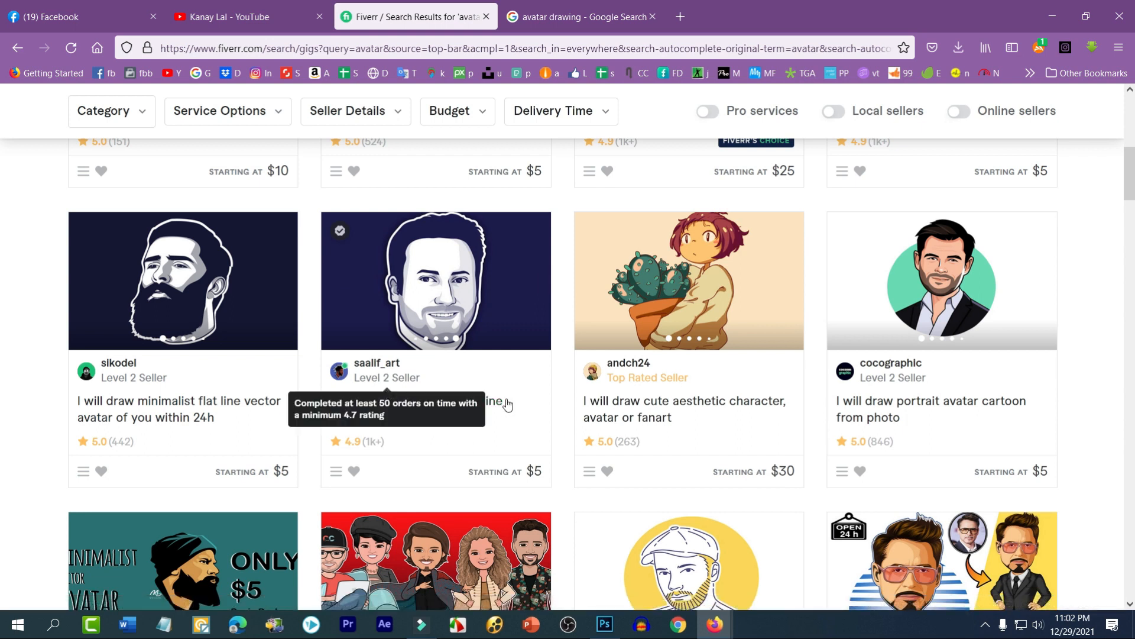
- Open the "I will design minimalist flat line vector avatar of you" gig in a separate tab and display it
{"action": "right_click", "coordinate": [489, 405]}
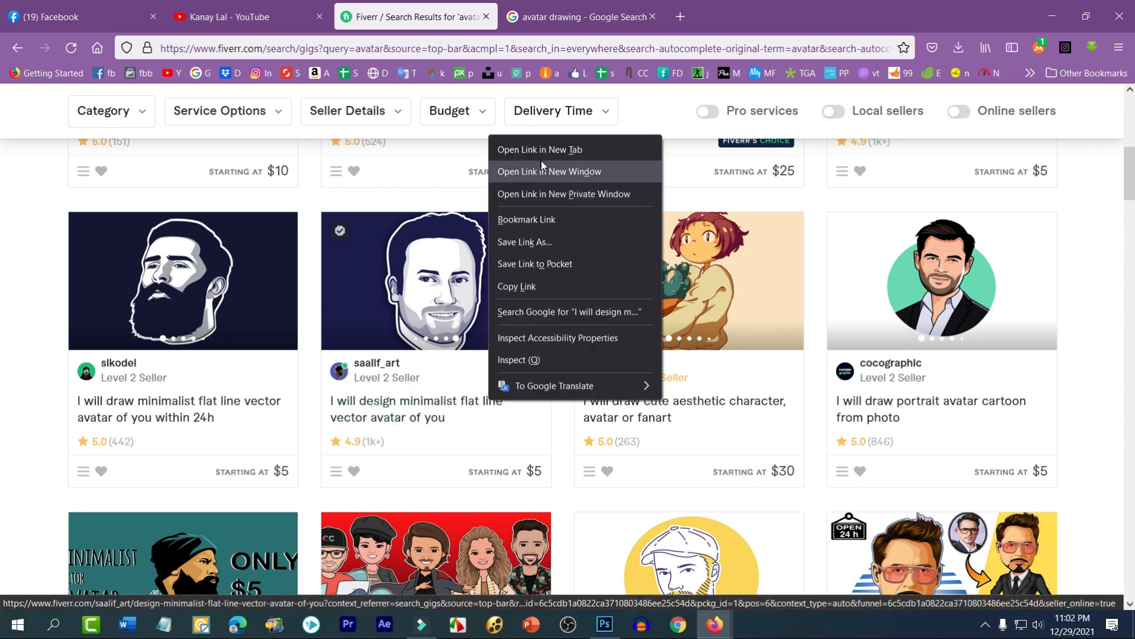
{"action": "left_click", "coordinate": [560, 148]}
{"action": "left_click", "coordinate": [533, 8]}
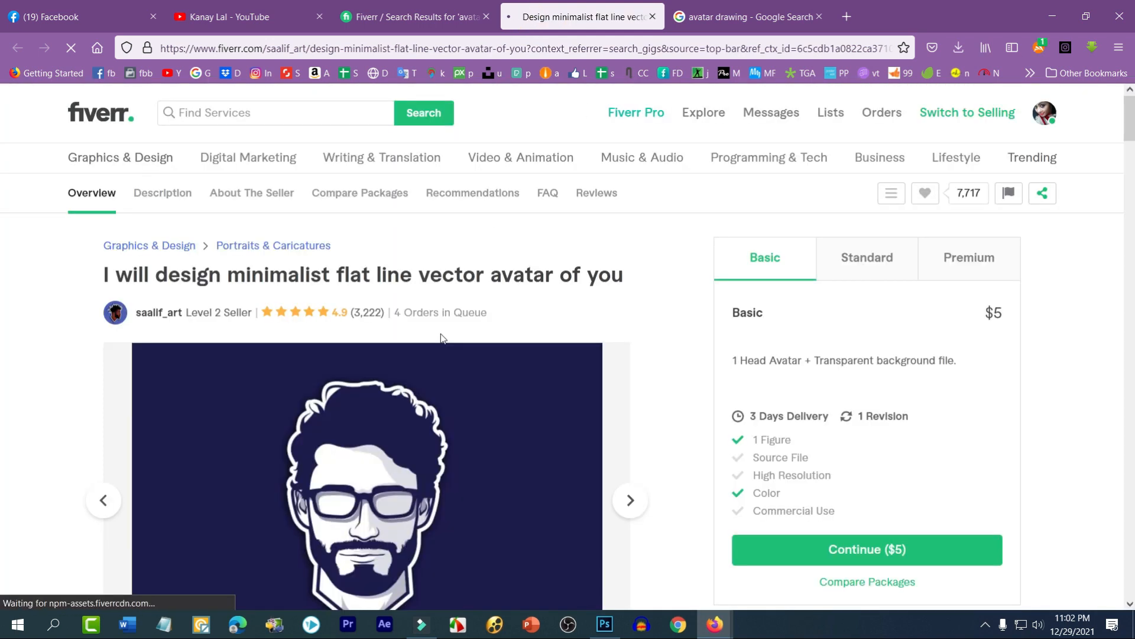
- Examine the gig's sample avatars, including the red bearded one and the reviewed dark blue portrait, and its page below the gallery
{"action": "scroll", "coordinate": [421, 407], "scroll_direction": "down", "scroll_amount": 5}
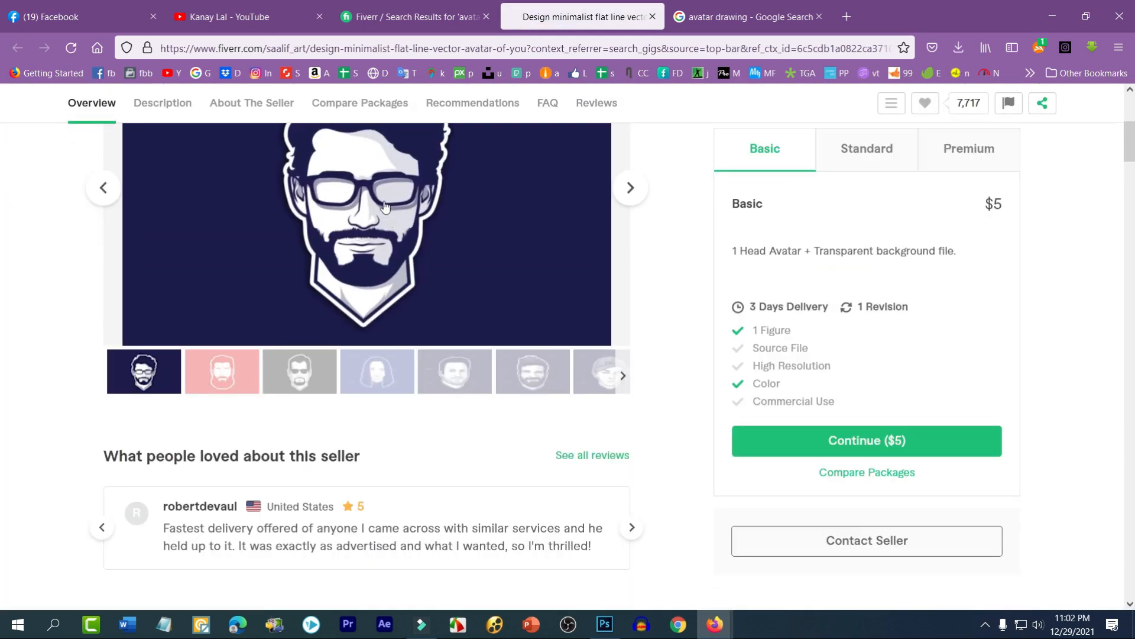
{"action": "left_click", "coordinate": [630, 188]}
{"action": "scroll", "coordinate": [532, 308], "scroll_direction": "up", "scroll_amount": 3}
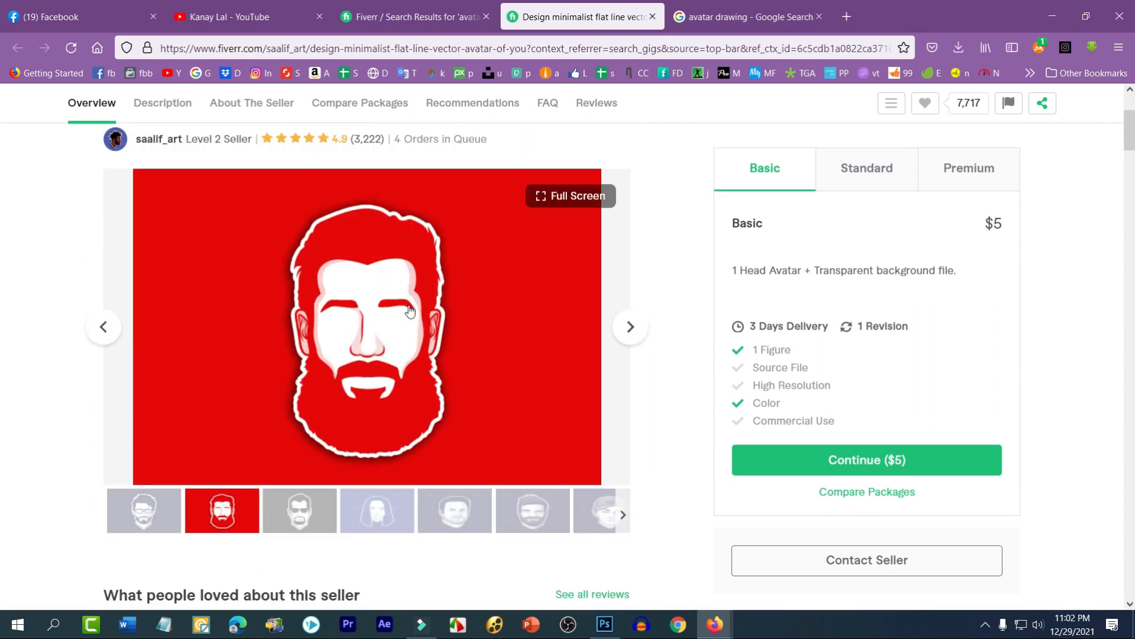
{"action": "scroll", "coordinate": [459, 320], "scroll_direction": "down", "scroll_amount": 4}
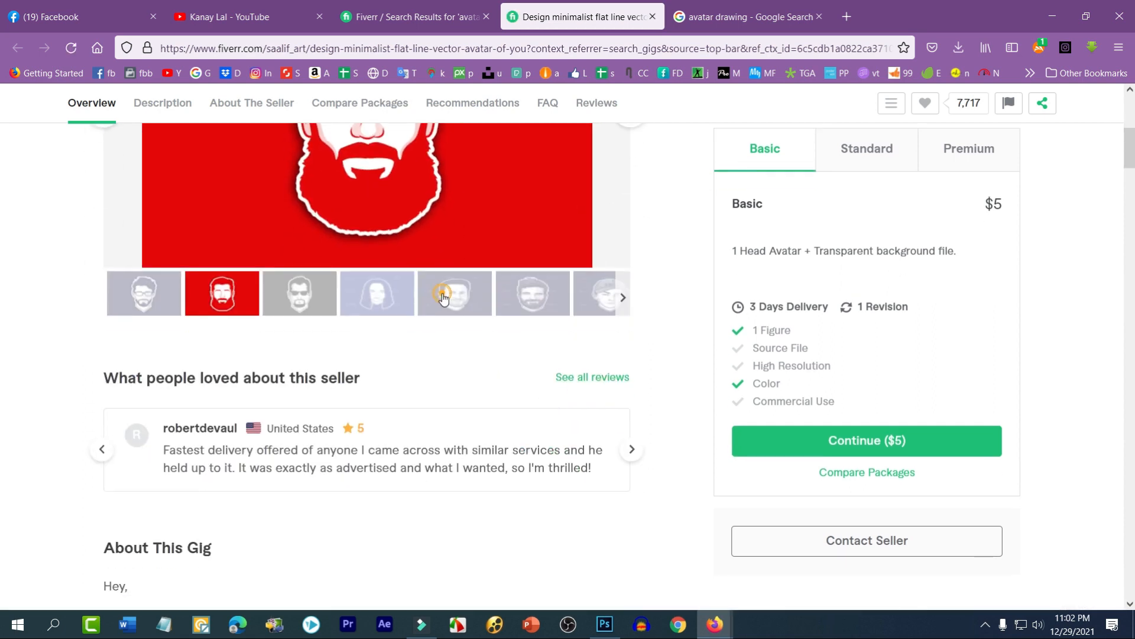
{"action": "left_click", "coordinate": [446, 293]}
{"action": "scroll", "coordinate": [396, 300], "scroll_direction": "up", "scroll_amount": 3}
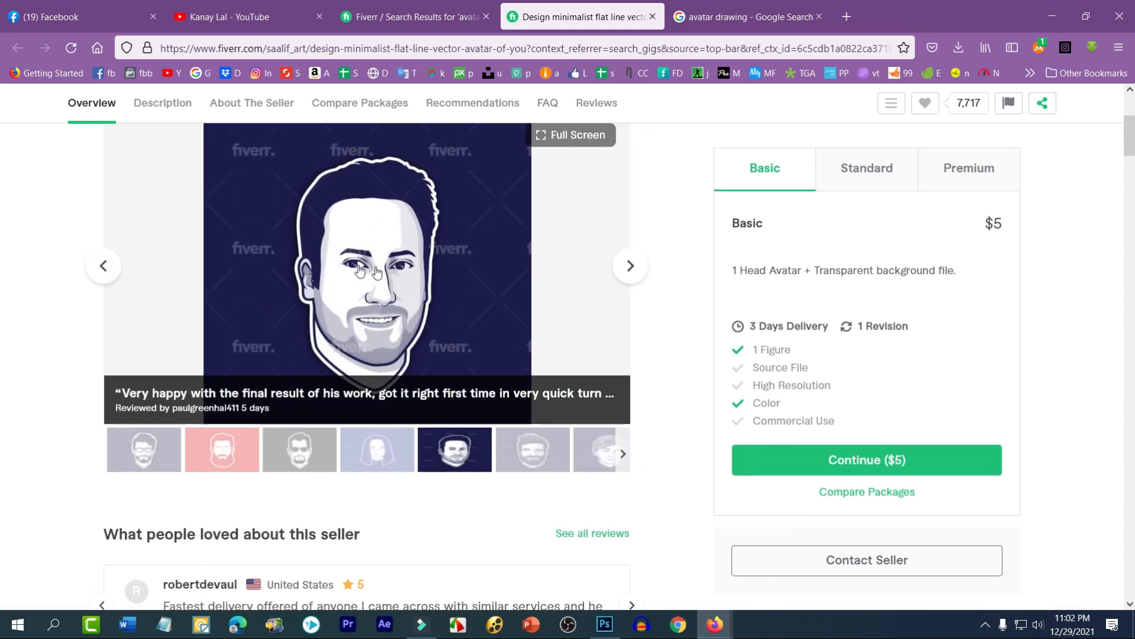
{"action": "scroll", "coordinate": [364, 414], "scroll_direction": "down", "scroll_amount": 4}
{"action": "scroll", "coordinate": [364, 411], "scroll_direction": "down", "scroll_amount": 6}
- Return to the avatar search results and check further cartoon, line art and vector illustration gigs
{"action": "left_click", "coordinate": [423, 17]}
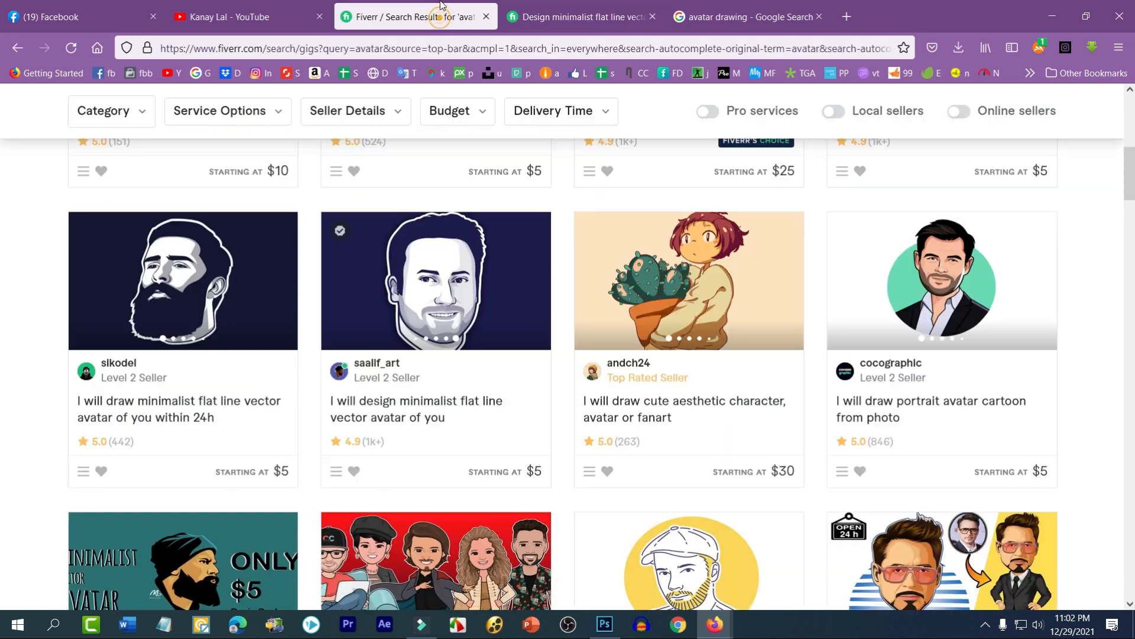
{"action": "scroll", "coordinate": [813, 327], "scroll_direction": "down", "scroll_amount": 7}
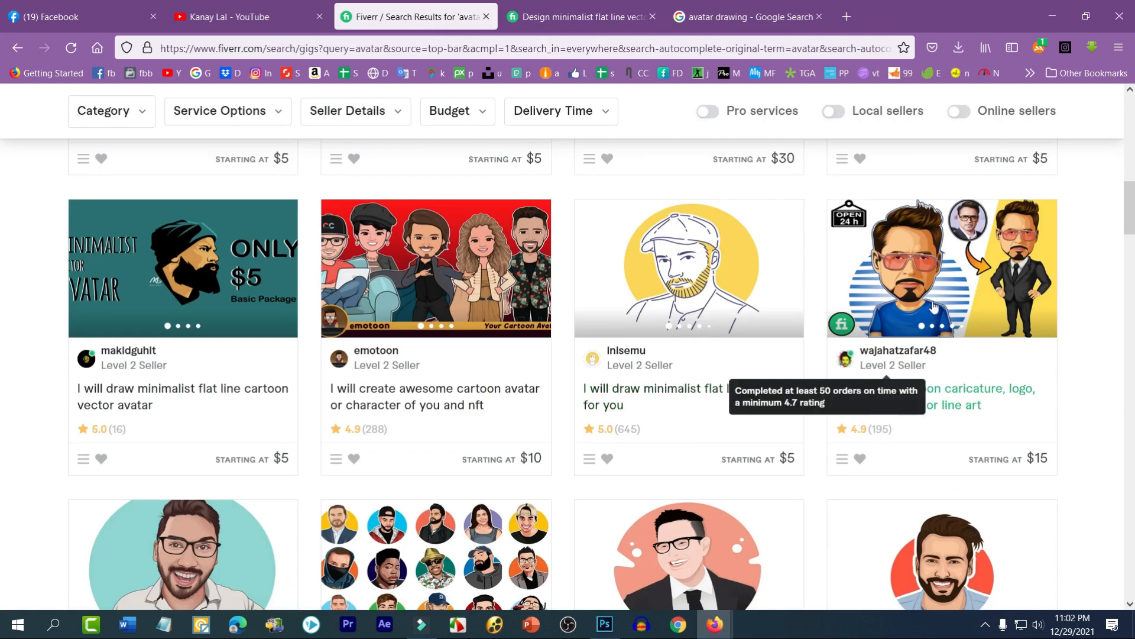
{"action": "scroll", "coordinate": [391, 443], "scroll_direction": "down", "scroll_amount": 2}
{"action": "scroll", "coordinate": [390, 444], "scroll_direction": "down", "scroll_amount": 3}
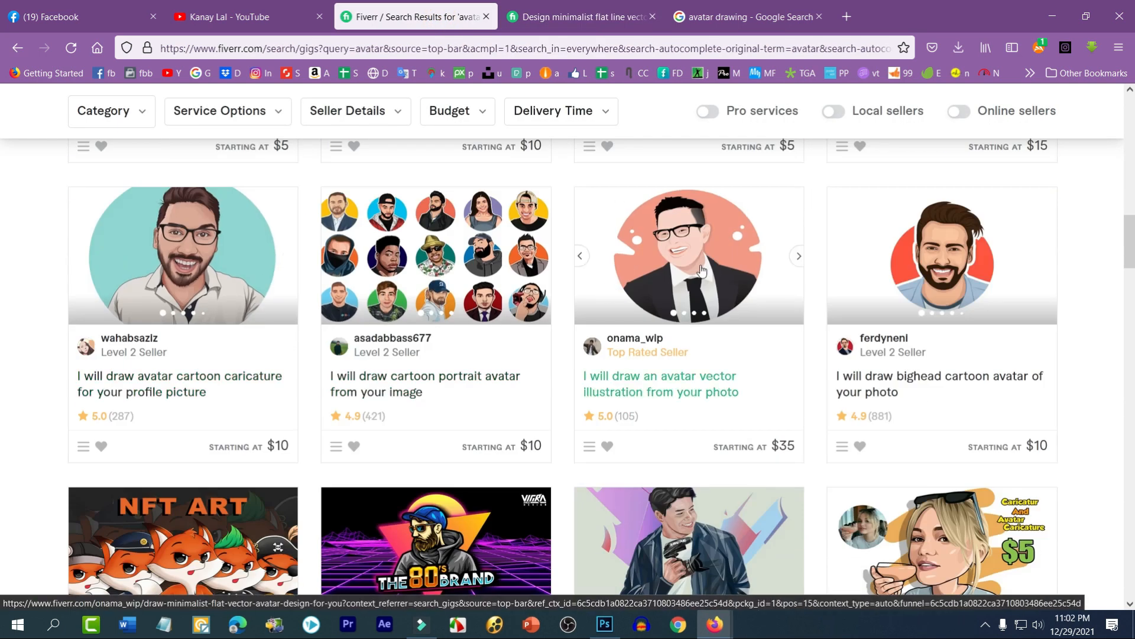
- Search Fiverr for the suggested service "realistic digital portrait"
{"action": "scroll", "coordinate": [569, 291], "scroll_direction": "up", "scroll_amount": 16}
{"action": "scroll", "coordinate": [570, 291], "scroll_direction": "up", "scroll_amount": 2}
{"action": "double_click", "coordinate": [264, 115]}
{"action": "type", "text": "re"}
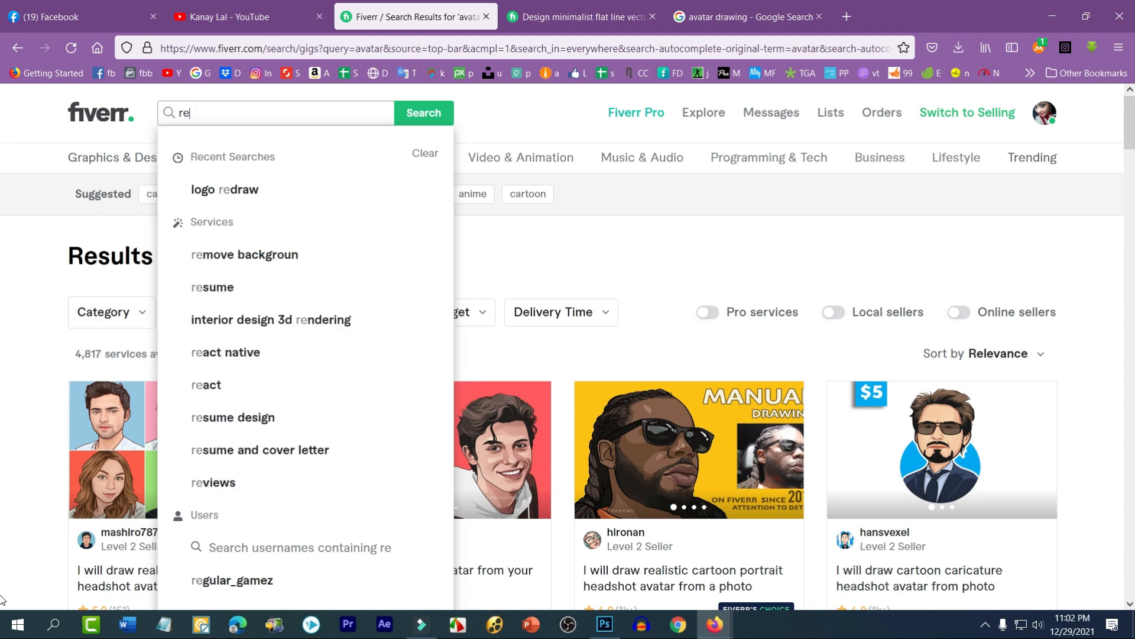
{"action": "type", "text": "ali"}
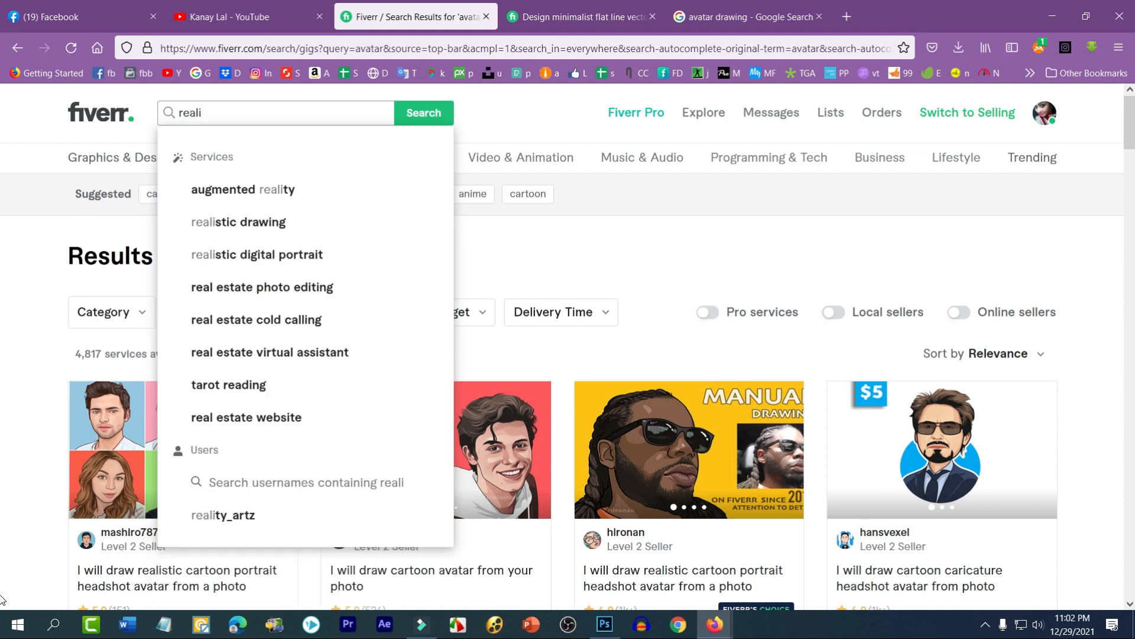
{"action": "left_click", "coordinate": [265, 255]}
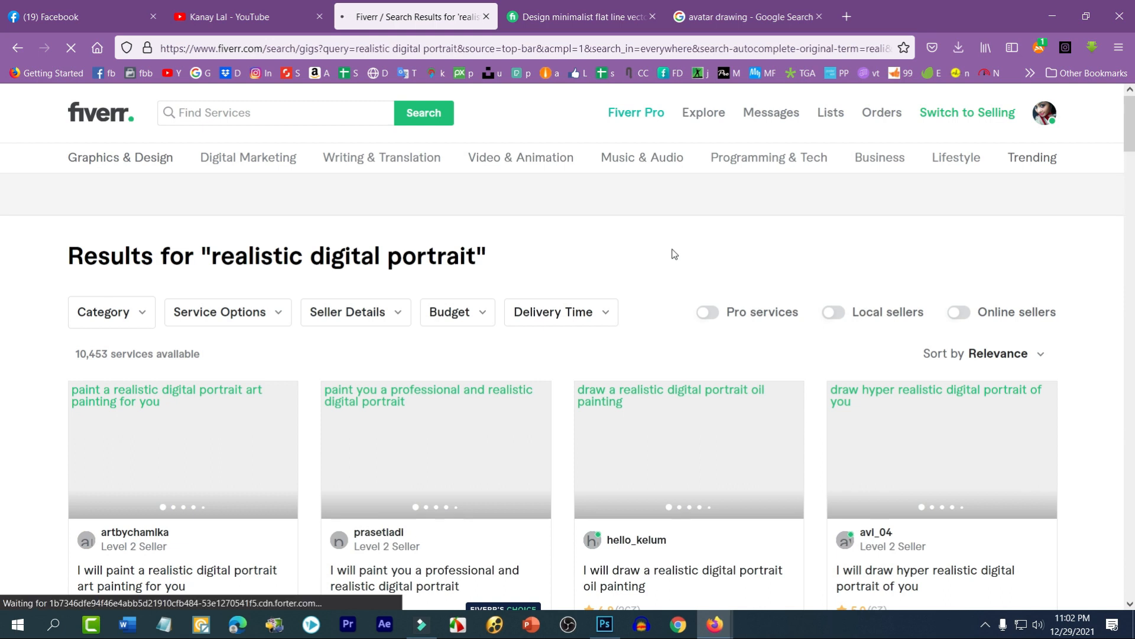
- Examine the realistic digital portrait gigs, comparing their painting styles, ratings and starting prices
{"action": "scroll", "coordinate": [644, 253], "scroll_direction": "down", "scroll_amount": 8}
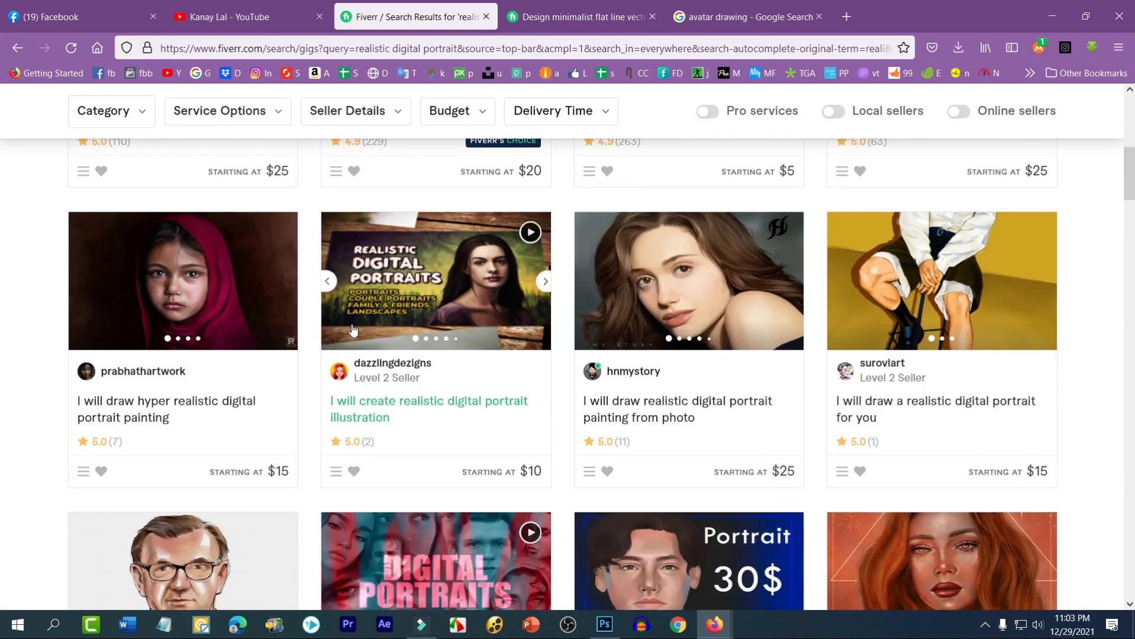
{"action": "scroll", "coordinate": [615, 284], "scroll_direction": "down", "scroll_amount": 4}
{"action": "scroll", "coordinate": [937, 363], "scroll_direction": "down", "scroll_amount": 4}
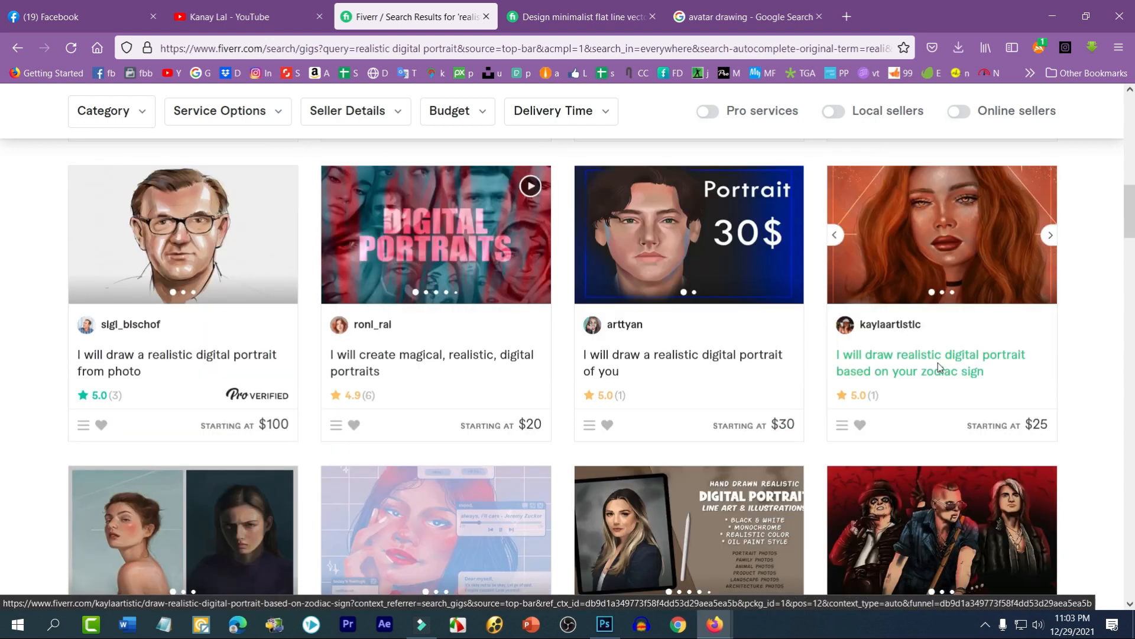
{"action": "scroll", "coordinate": [169, 418], "scroll_direction": "up", "scroll_amount": 2}
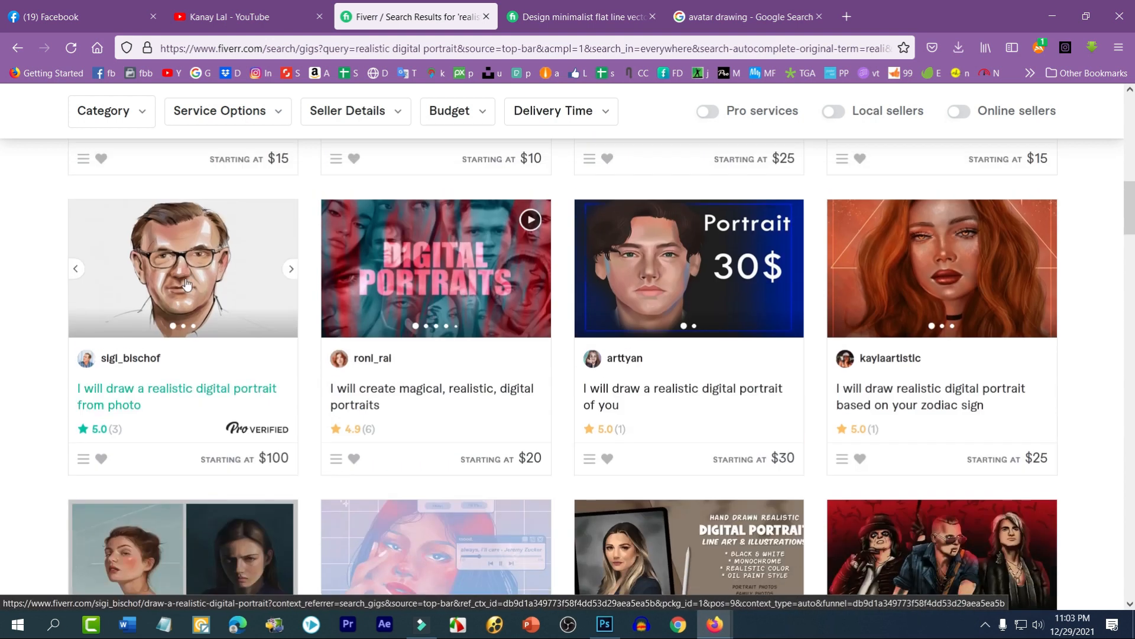
{"action": "scroll", "coordinate": [557, 446], "scroll_direction": "down", "scroll_amount": 9}
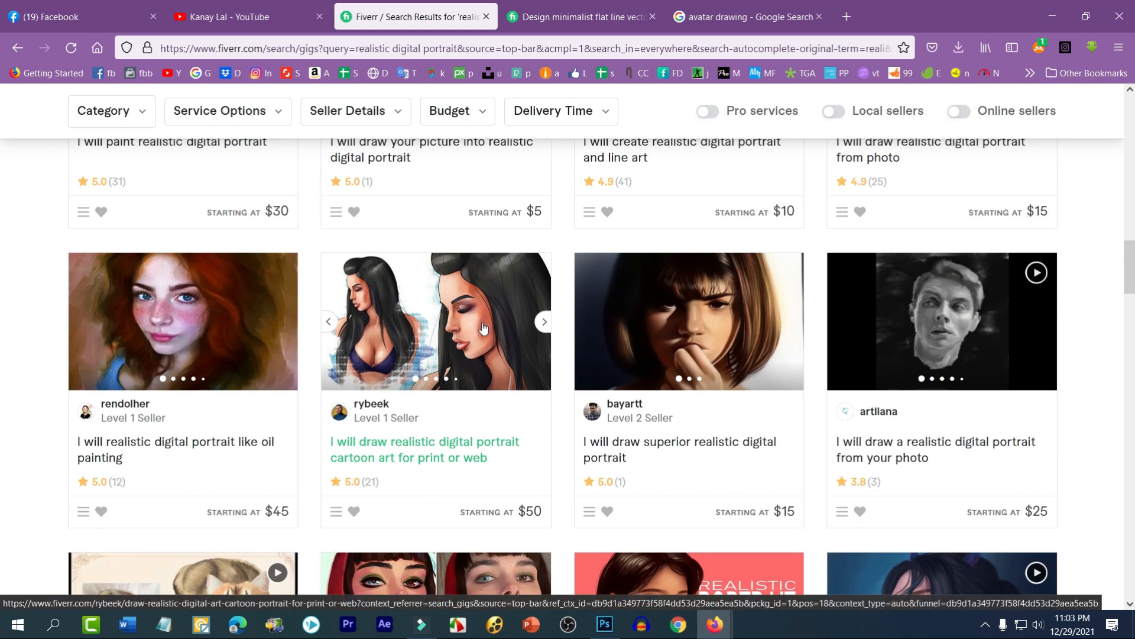
{"action": "scroll", "coordinate": [483, 327], "scroll_direction": "down", "scroll_amount": 3}
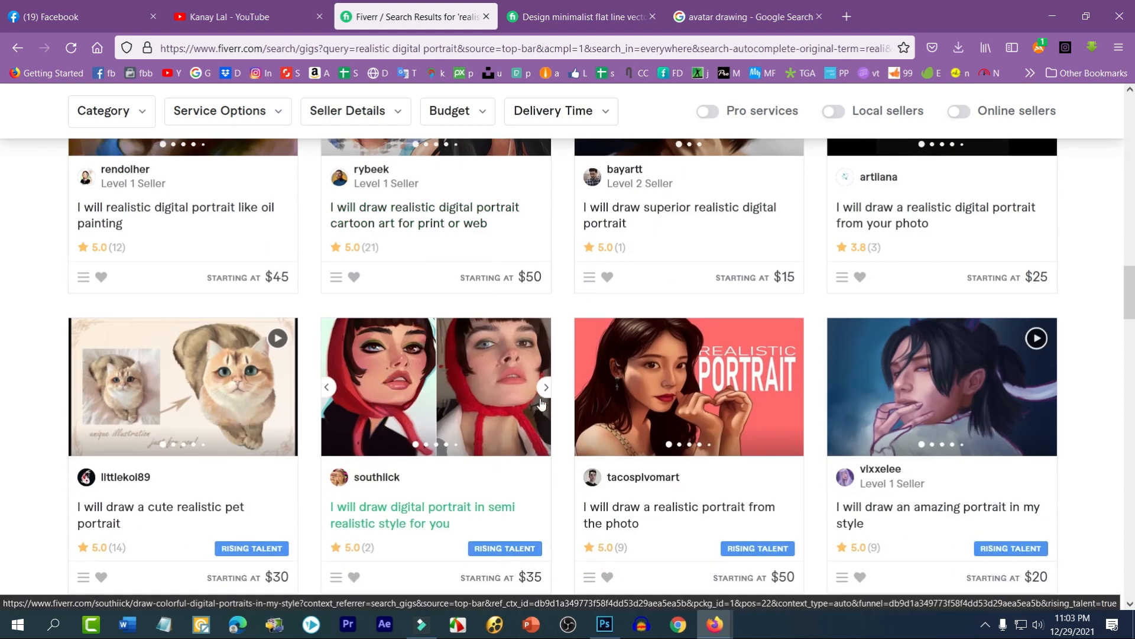
{"action": "scroll", "coordinate": [450, 397], "scroll_direction": "down", "scroll_amount": 5}
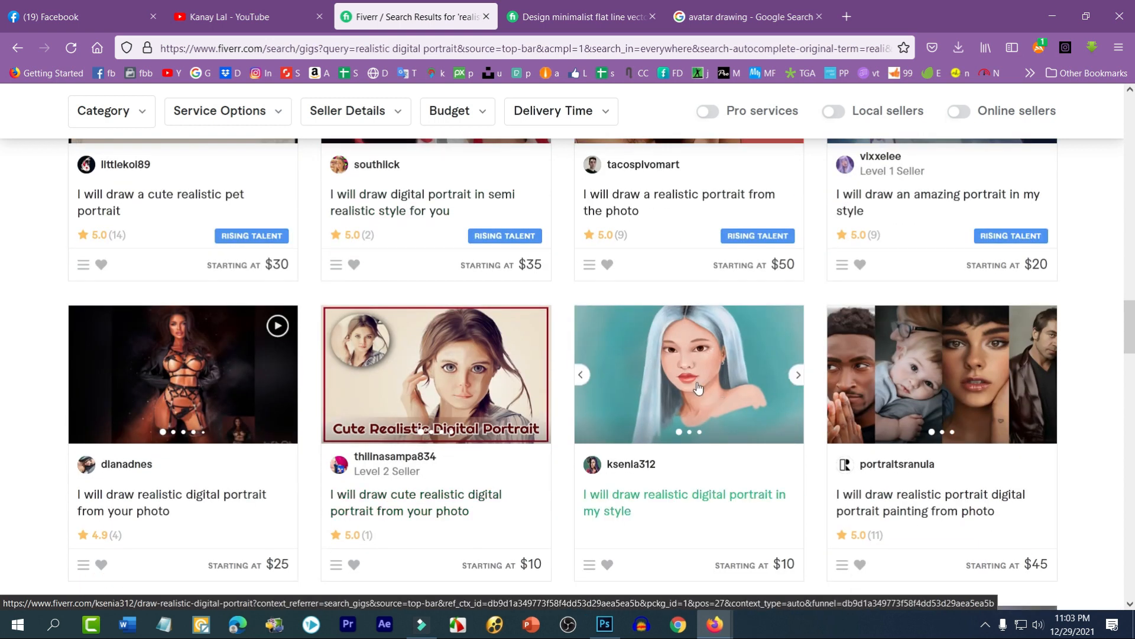
{"action": "scroll", "coordinate": [702, 388], "scroll_direction": "up", "scroll_amount": 5}
{"action": "scroll", "coordinate": [468, 363], "scroll_direction": "up", "scroll_amount": 3}
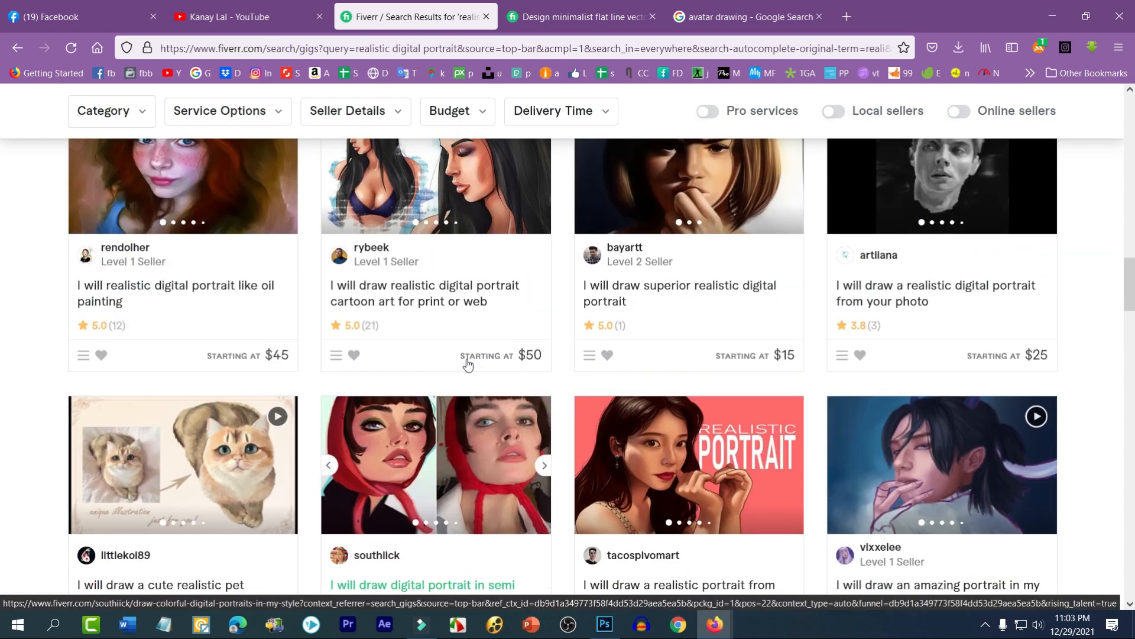
{"action": "scroll", "coordinate": [467, 364], "scroll_direction": "up", "scroll_amount": 1}
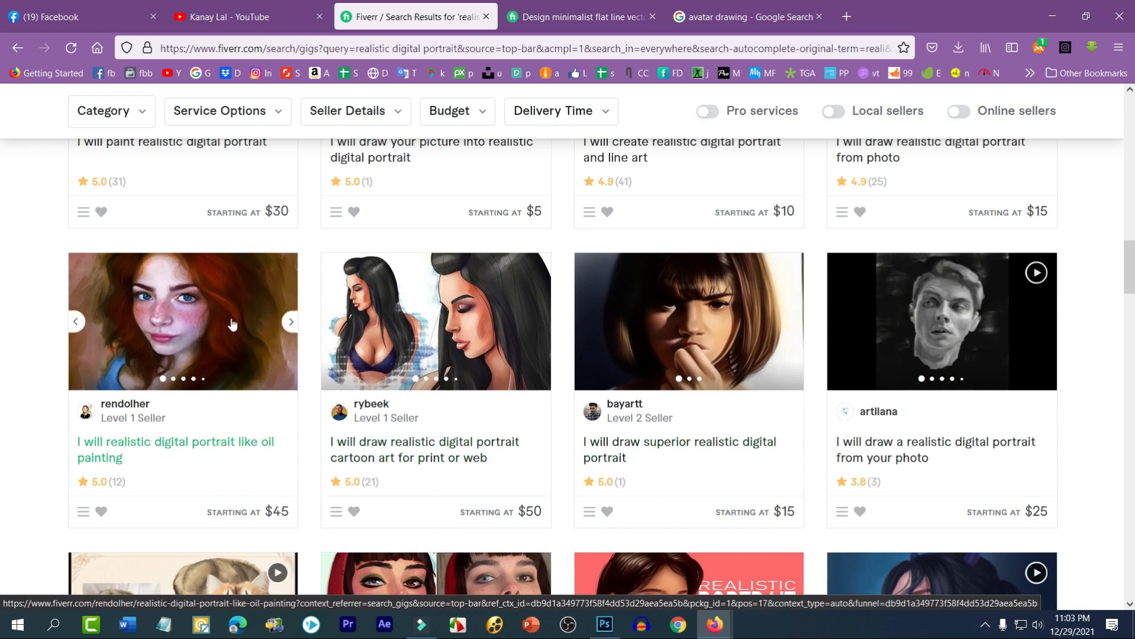
{"action": "scroll", "coordinate": [430, 341], "scroll_direction": "down", "scroll_amount": 2}
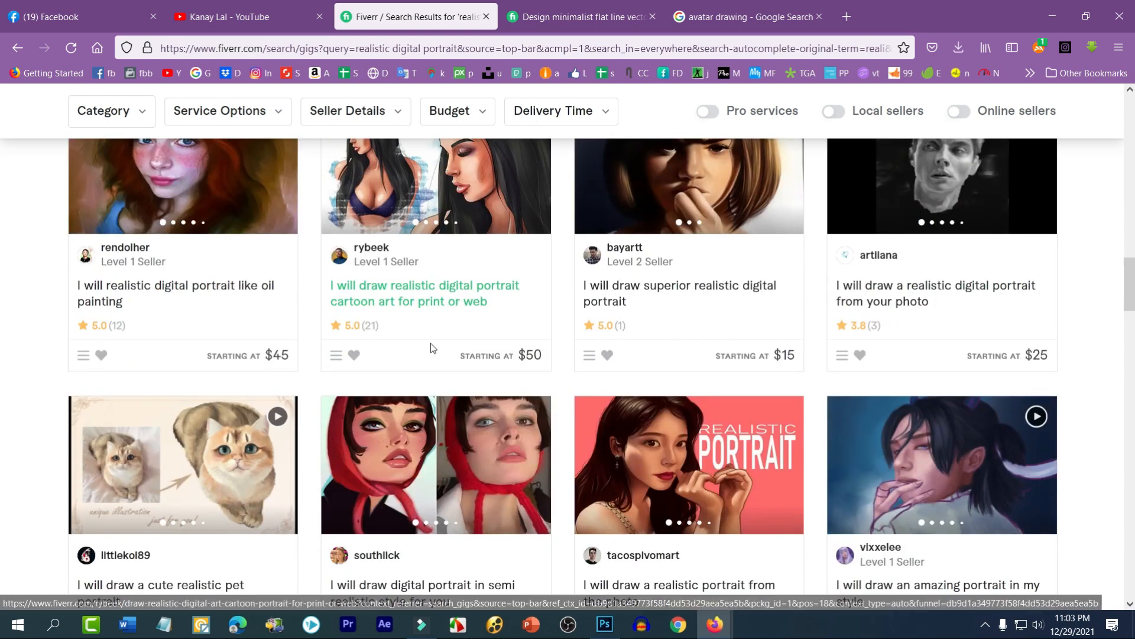
{"action": "scroll", "coordinate": [430, 343], "scroll_direction": "up", "scroll_amount": 5}
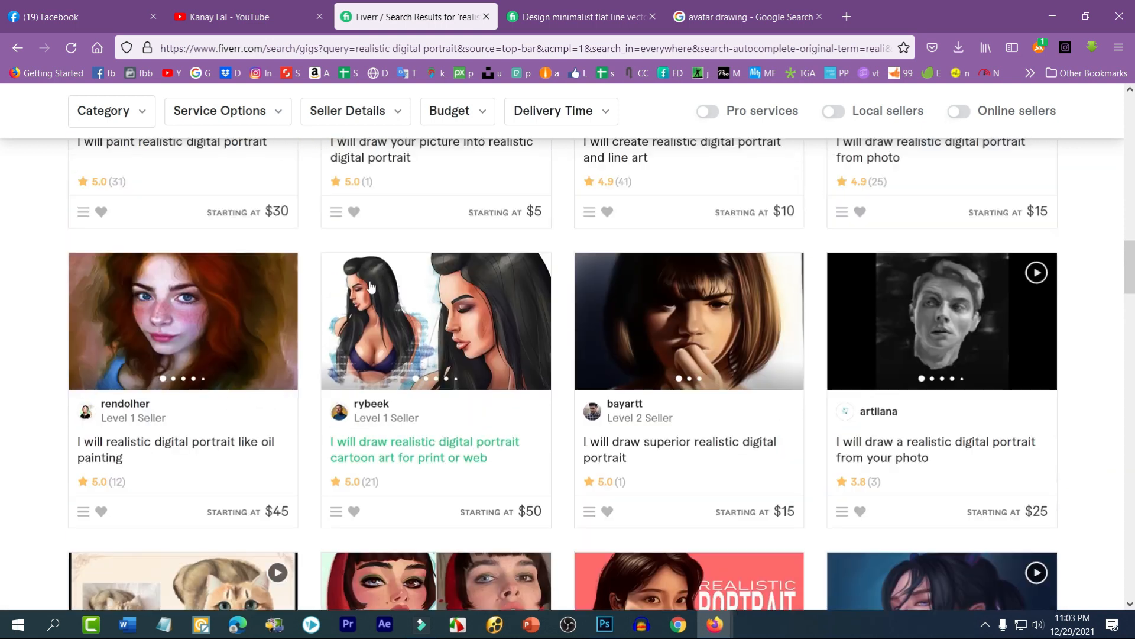
{"action": "scroll", "coordinate": [398, 345], "scroll_direction": "up", "scroll_amount": 3}
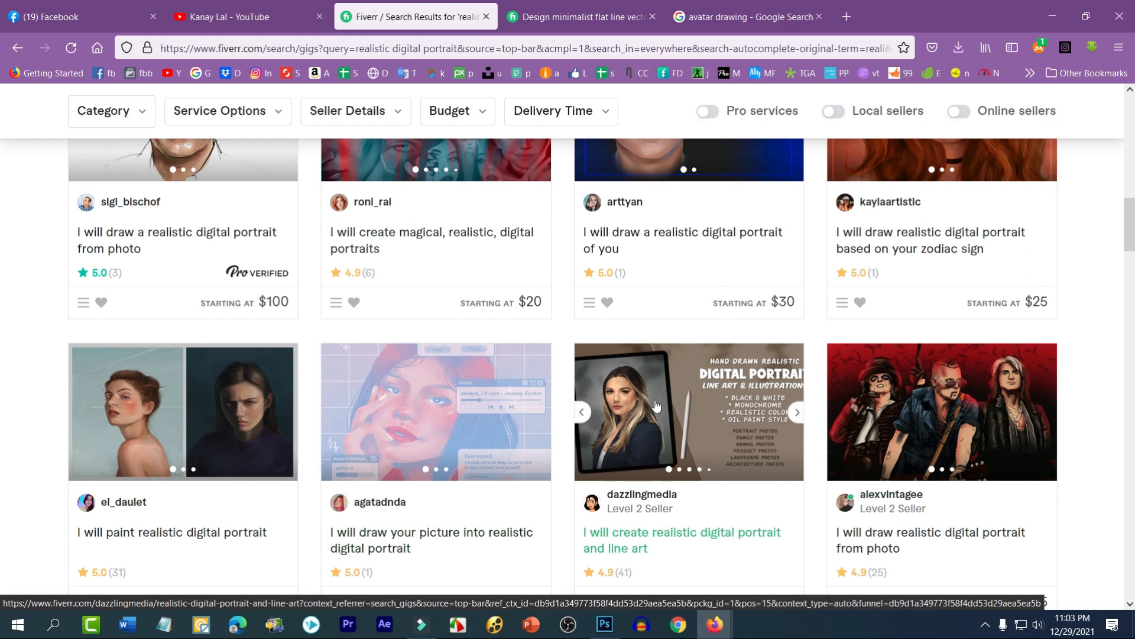
{"action": "scroll", "coordinate": [674, 406], "scroll_direction": "up", "scroll_amount": 2}
{"action": "scroll", "coordinate": [683, 413], "scroll_direction": "down", "scroll_amount": 1}
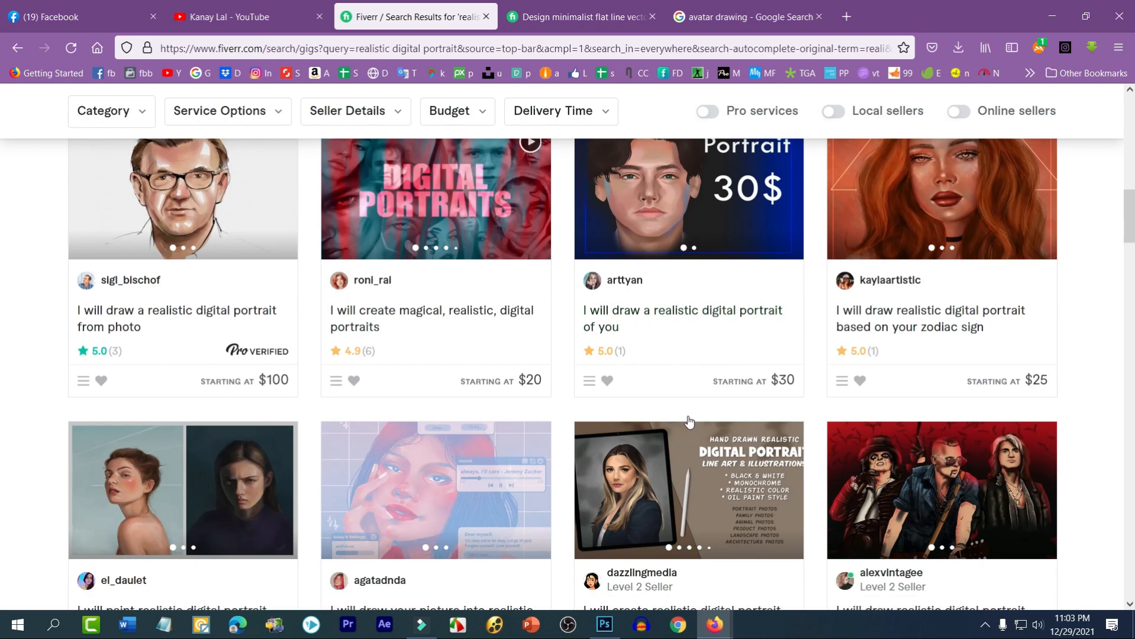
{"action": "scroll", "coordinate": [686, 426], "scroll_direction": "down", "scroll_amount": 1}
{"action": "scroll", "coordinate": [676, 435], "scroll_direction": "down", "scroll_amount": 12}
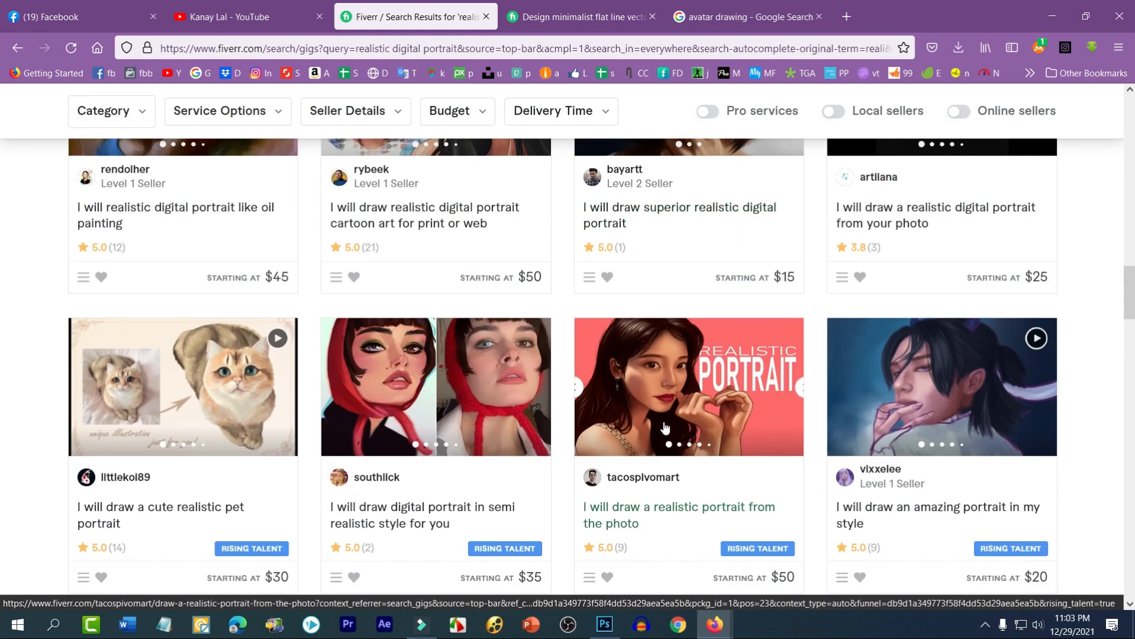
{"action": "scroll", "coordinate": [665, 426], "scroll_direction": "down", "scroll_amount": 7}
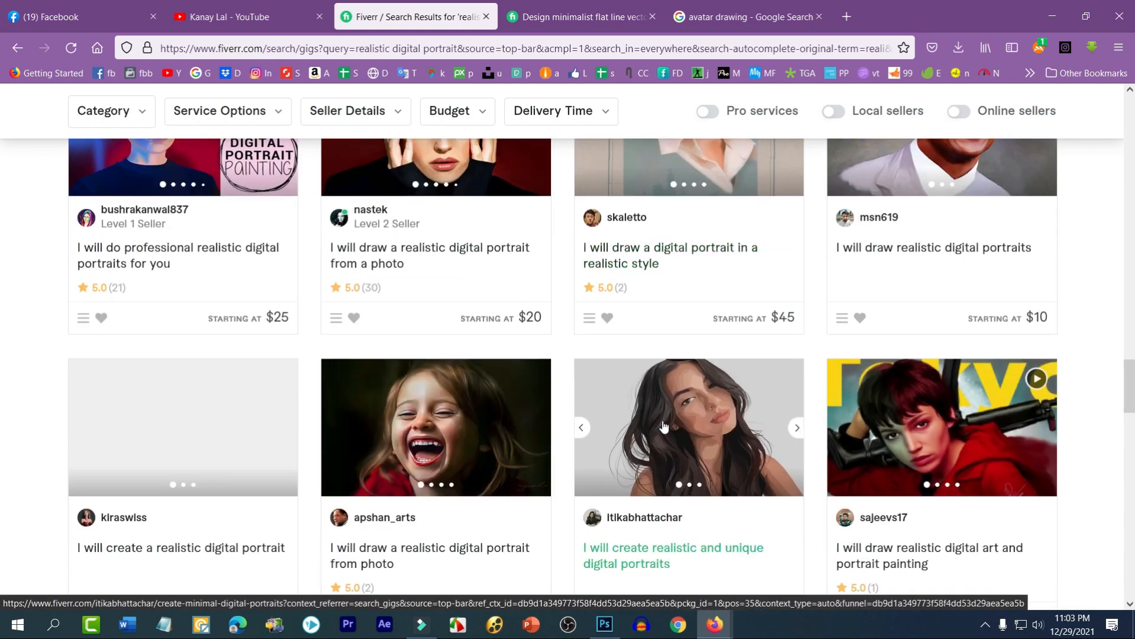
- Examine more realistic digital portrait gigs further down the results, comparing their painting styles and starting prices
{"action": "scroll", "coordinate": [591, 434], "scroll_direction": "down", "scroll_amount": 4}
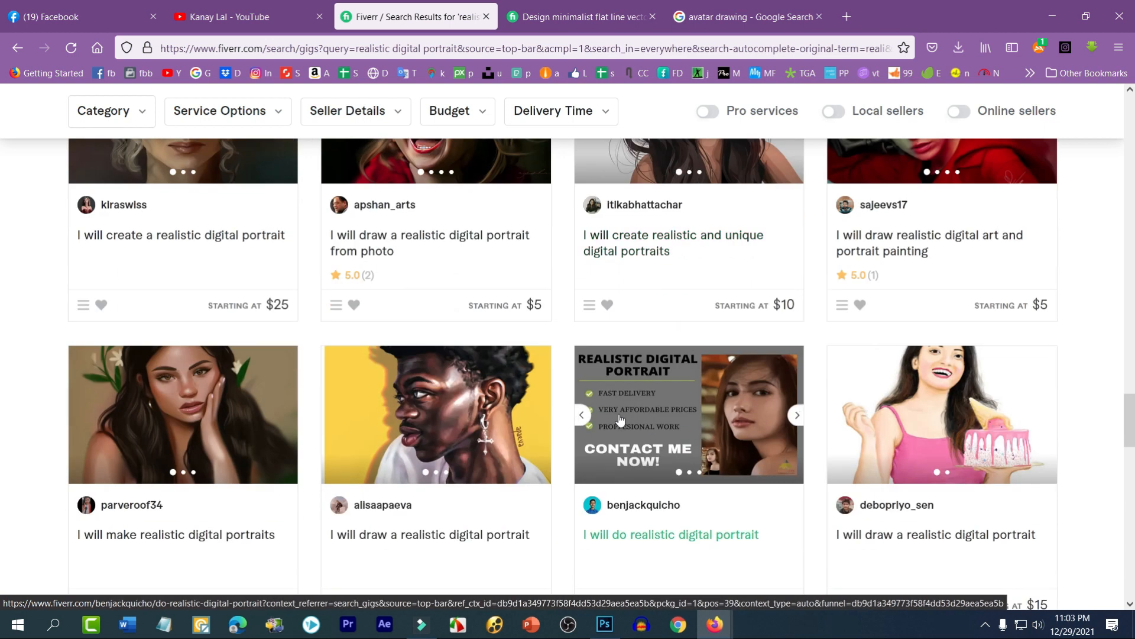
{"action": "scroll", "coordinate": [619, 418], "scroll_direction": "up", "scroll_amount": 1}
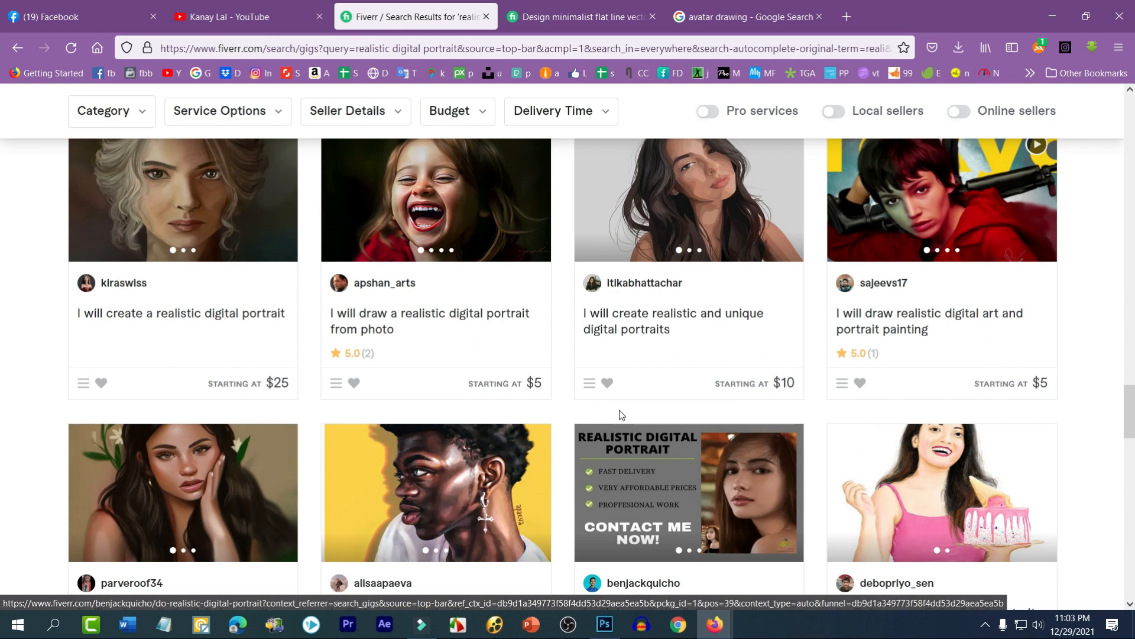
{"action": "scroll", "coordinate": [621, 414], "scroll_direction": "up", "scroll_amount": 2}
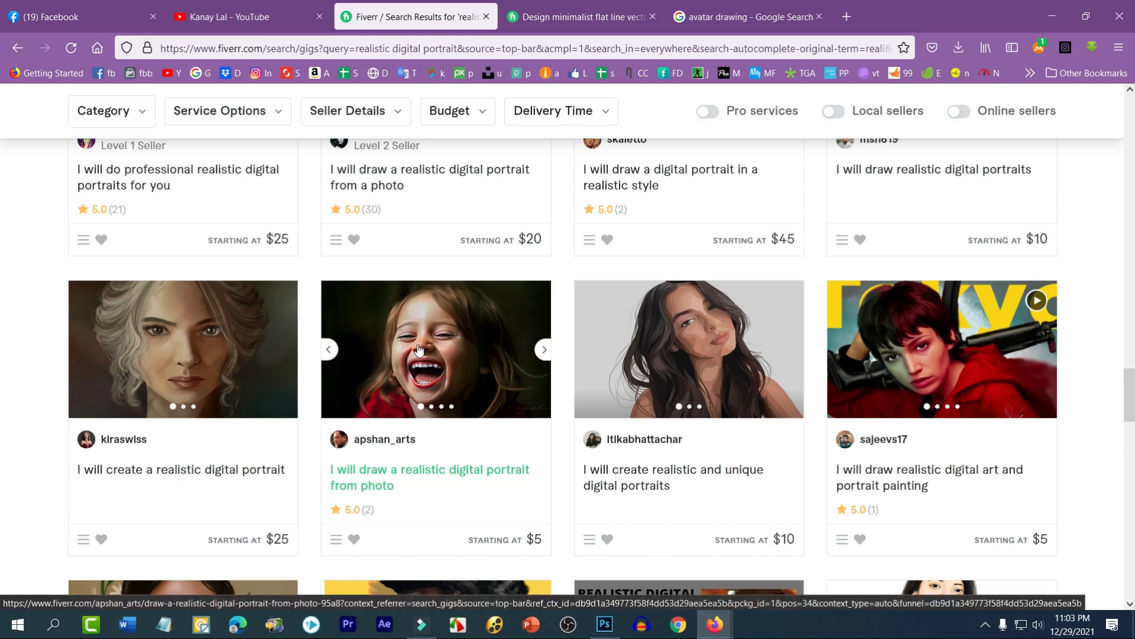
- Switch to Photoshop and activate the Smudge tool on the painted portrait
{"action": "left_click", "coordinate": [604, 624]}
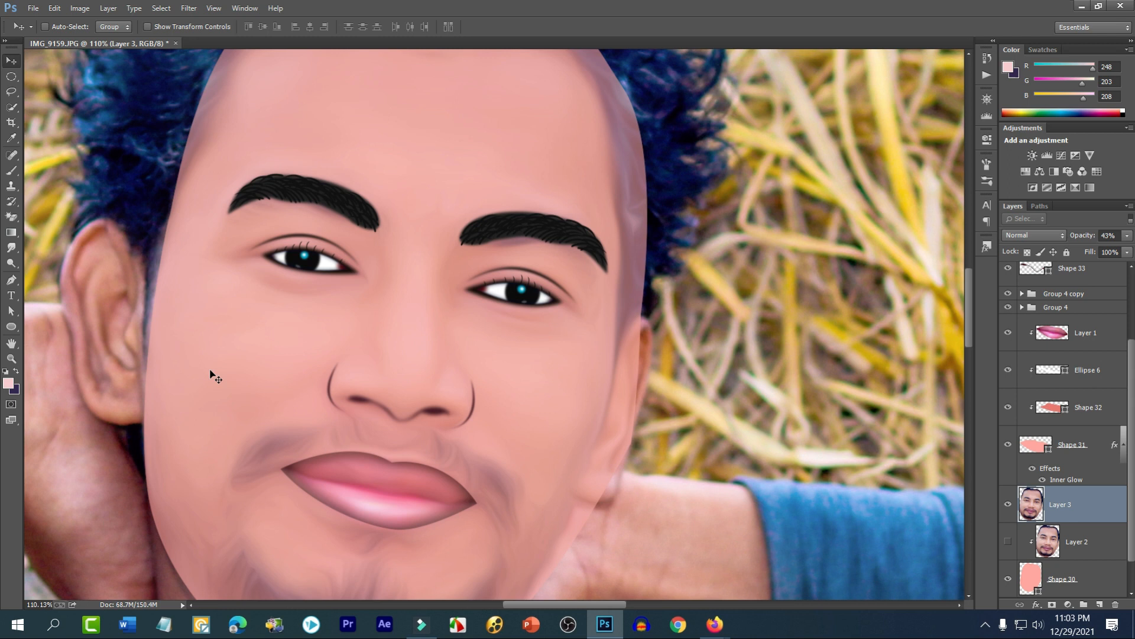
{"action": "left_click", "coordinate": [12, 249]}
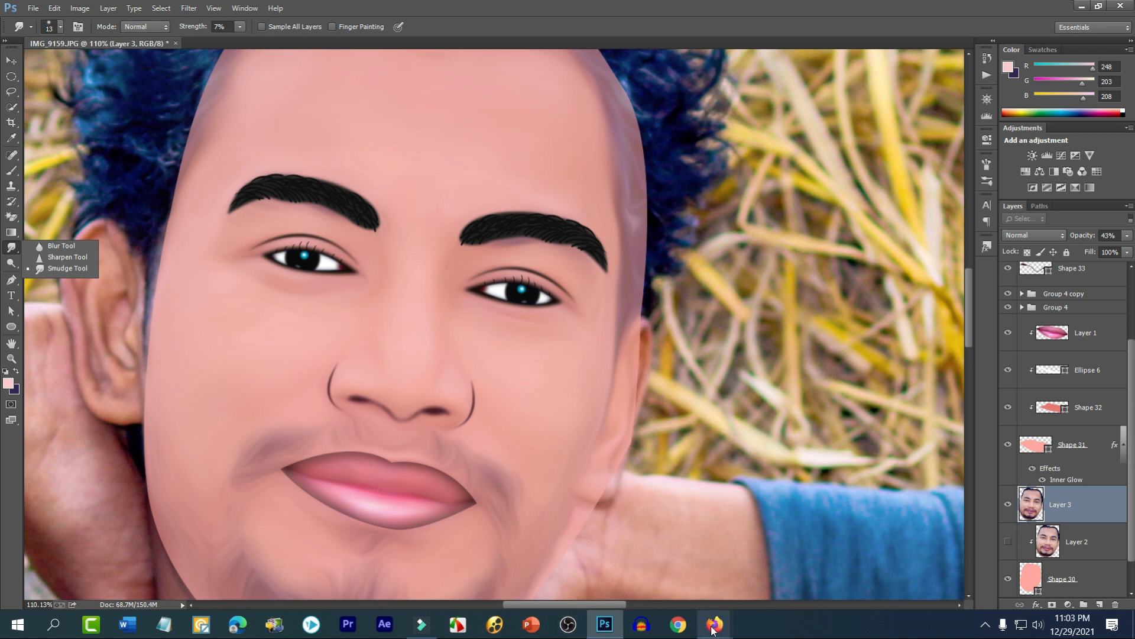
- Switch back to the Fiverr results in Firefox and compare the laughing girl portrait with the neighbouring realistic gigs
{"action": "mouse_move", "coordinate": [714, 629]}
{"action": "left_click", "coordinate": [554, 583]}
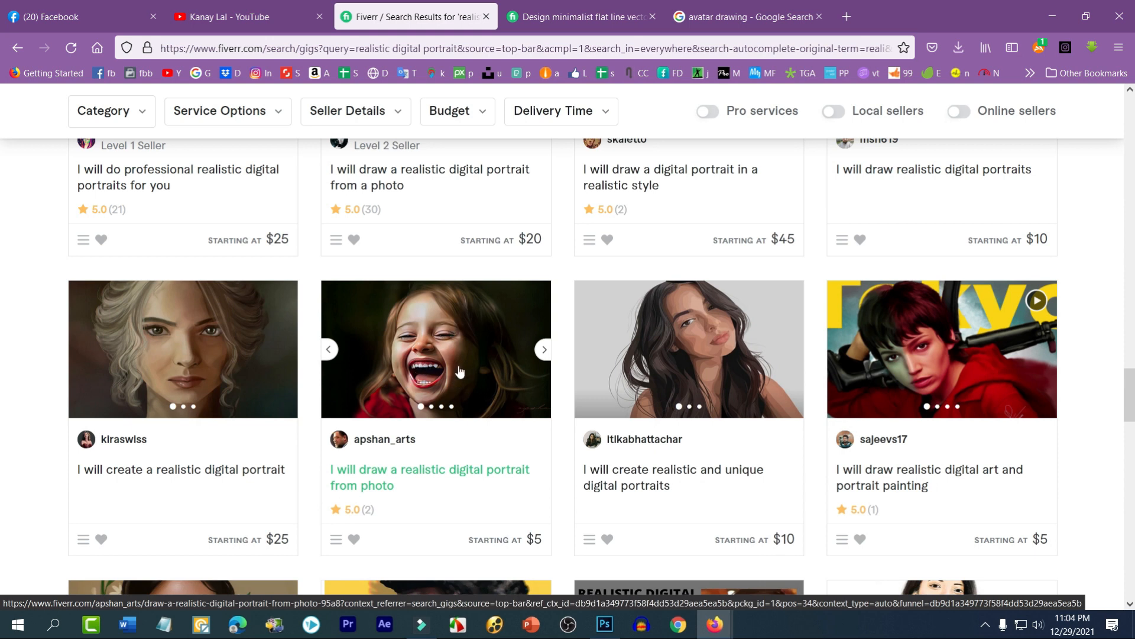
{"action": "scroll", "coordinate": [432, 362], "scroll_direction": "down", "scroll_amount": 3}
{"action": "scroll", "coordinate": [408, 331], "scroll_direction": "down", "scroll_amount": 4}
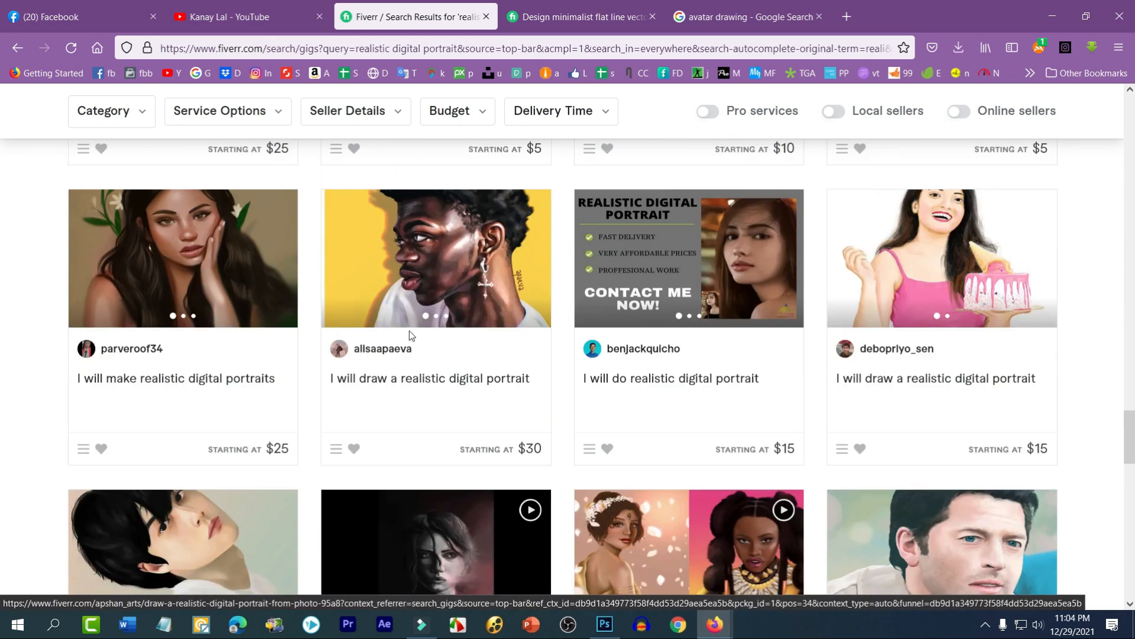
{"action": "scroll", "coordinate": [528, 340], "scroll_direction": "up", "scroll_amount": 4}
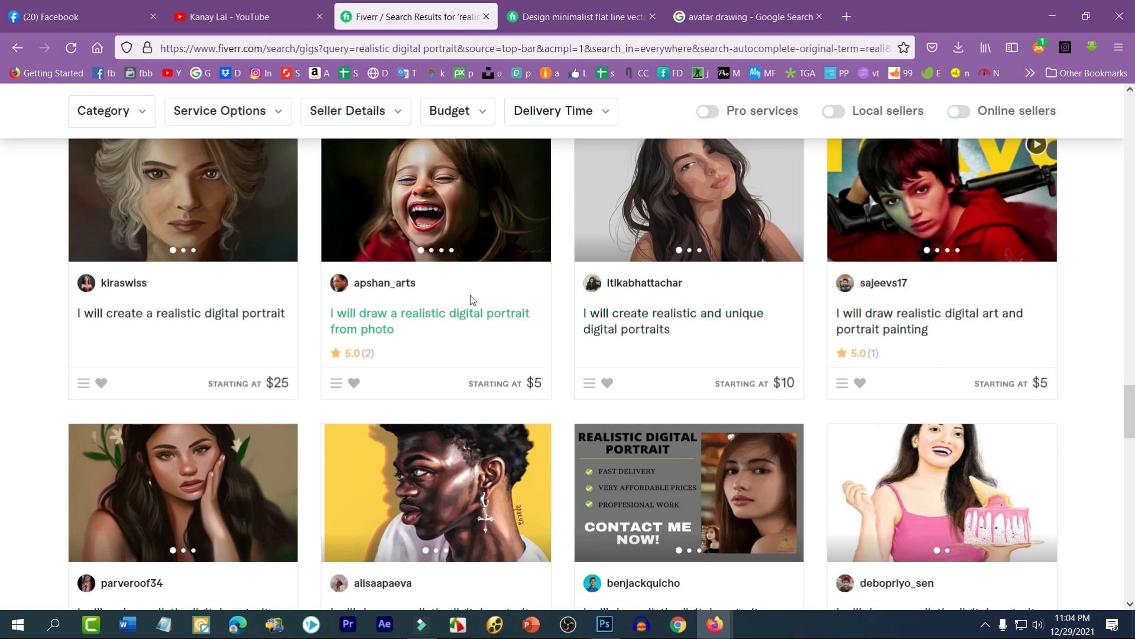
{"action": "scroll", "coordinate": [469, 299], "scroll_direction": "up", "scroll_amount": 2}
{"action": "scroll", "coordinate": [504, 334], "scroll_direction": "up", "scroll_amount": 1}
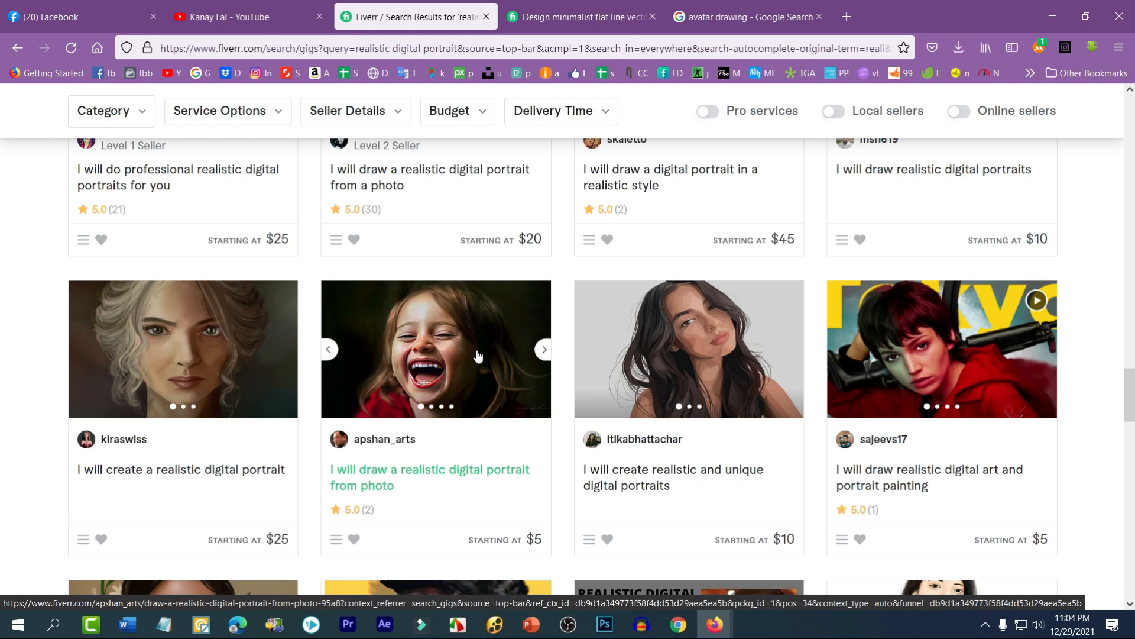
{"action": "scroll", "coordinate": [449, 378], "scroll_direction": "up", "scroll_amount": 4}
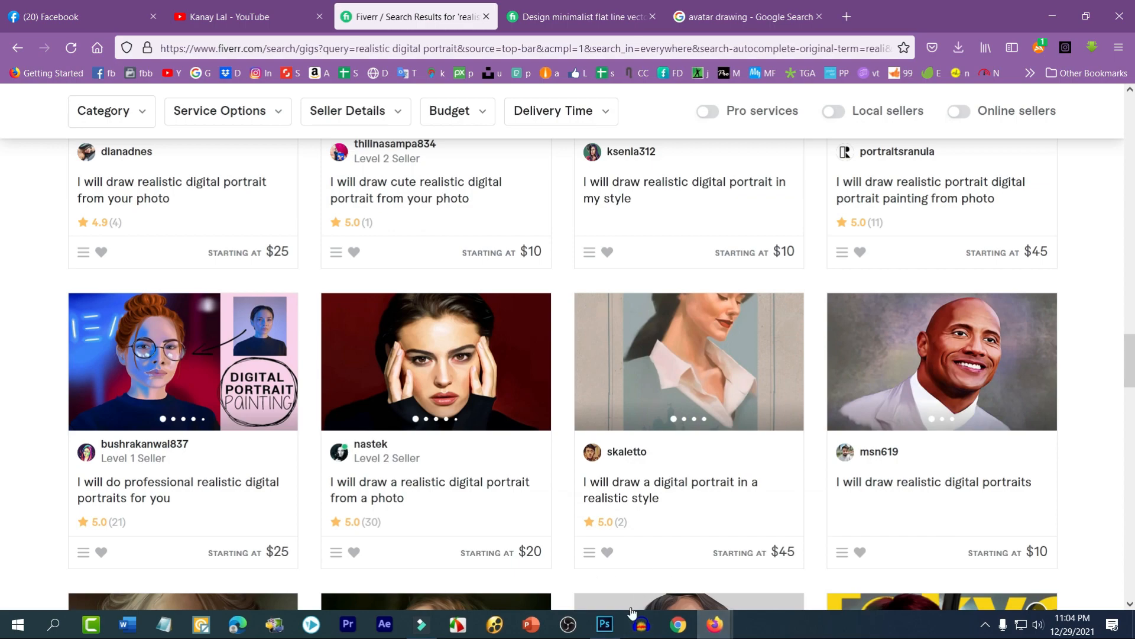
- Switch to Photoshop and inspect the smoothed skin from the forehead to the lips of the portrait
{"action": "left_click", "coordinate": [605, 624]}
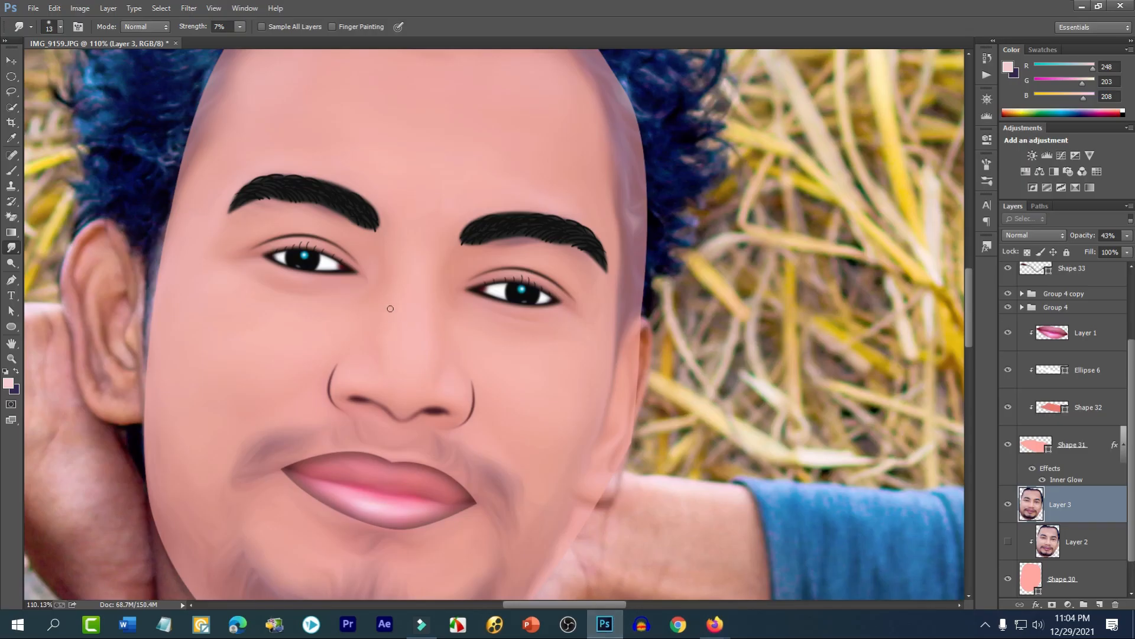
{"action": "scroll", "coordinate": [392, 317], "scroll_direction": "down", "scroll_amount": 2}
{"action": "scroll", "coordinate": [395, 318], "scroll_direction": "up", "scroll_amount": 6}
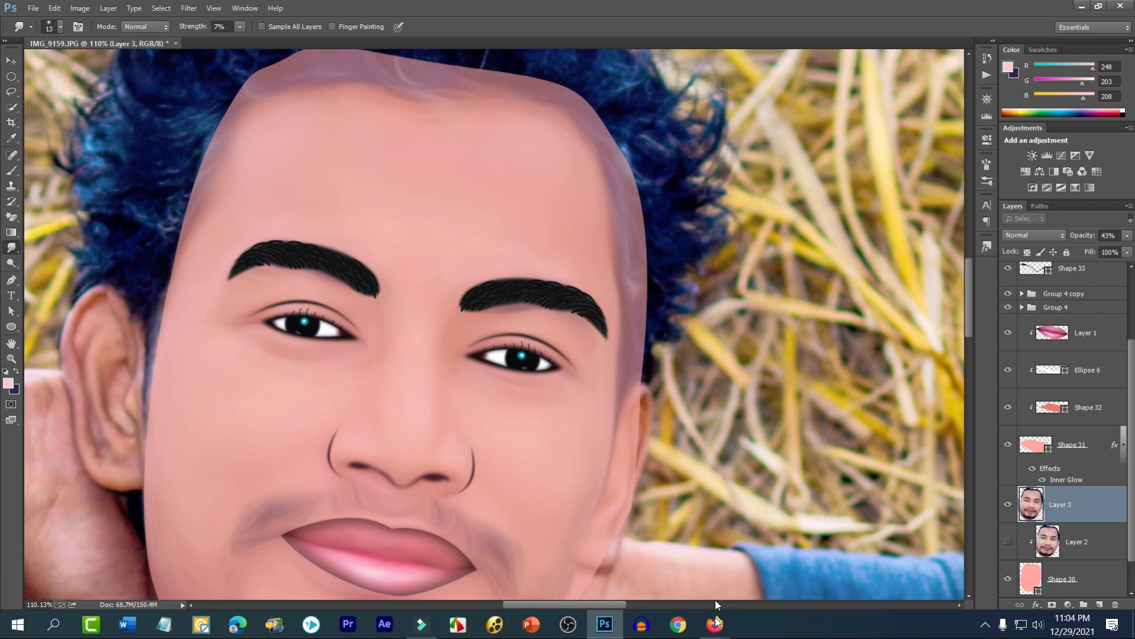
- Switch to Firefox, show the Facebook photo of the bearded vector portrait and minimise the chat covering its post
{"action": "mouse_move", "coordinate": [715, 622]}
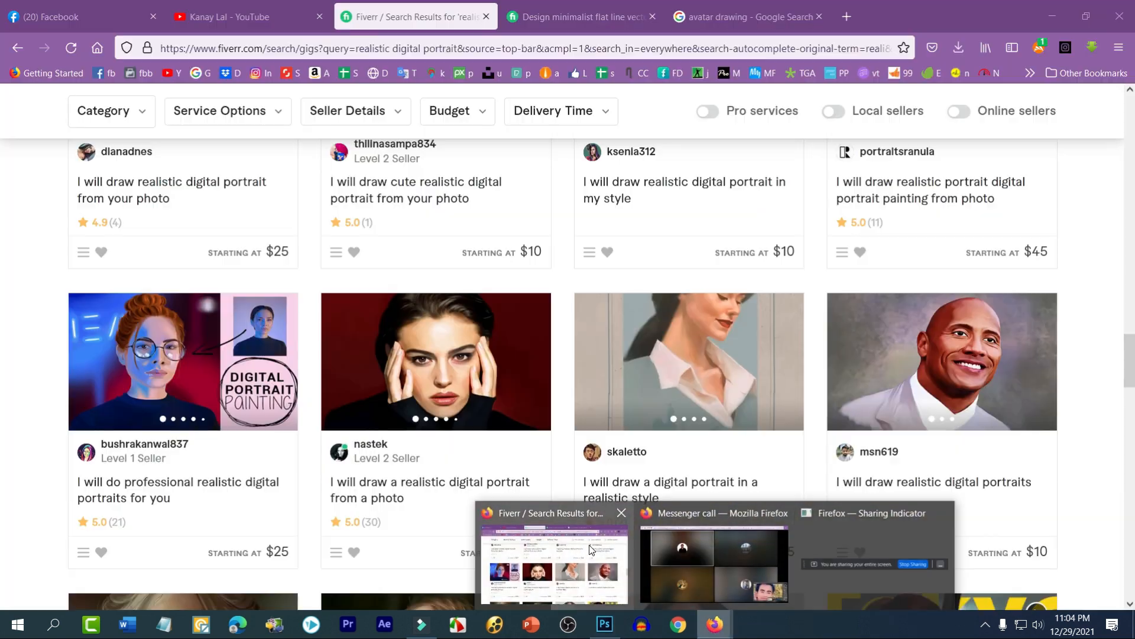
{"action": "left_click", "coordinate": [41, 6]}
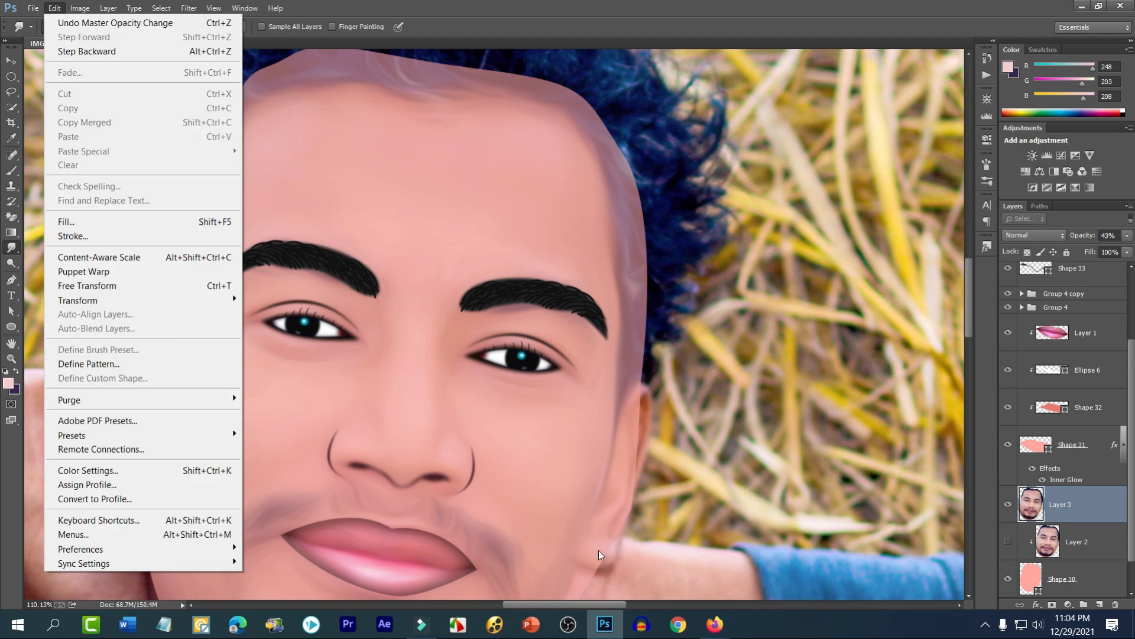
{"action": "left_click", "coordinate": [714, 623]}
{"action": "left_click", "coordinate": [595, 565]}
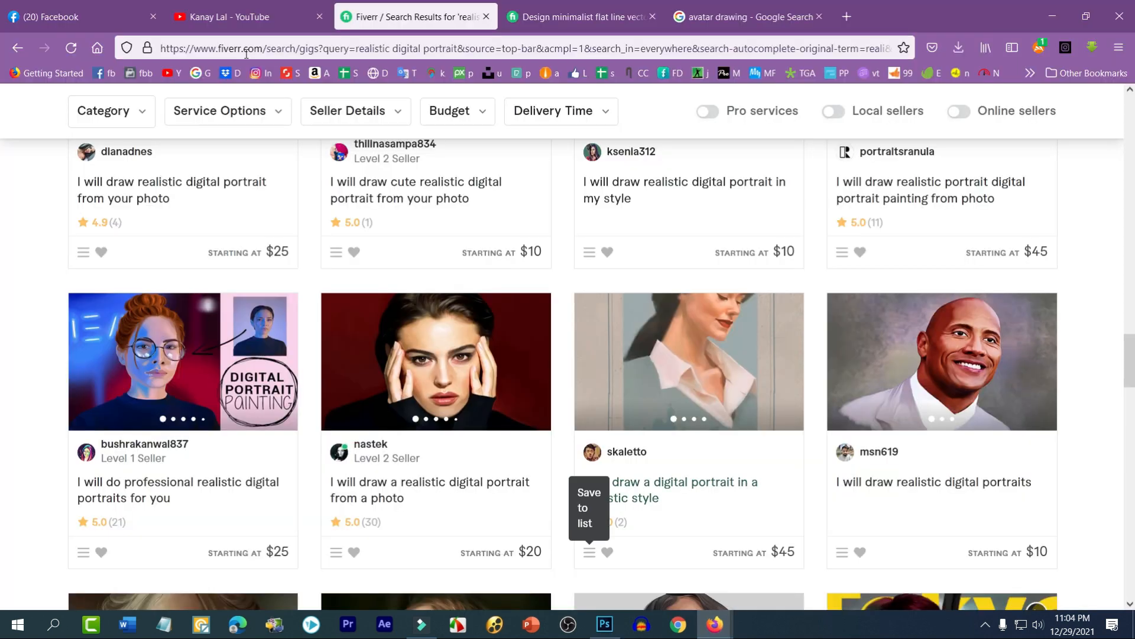
{"action": "left_click", "coordinate": [82, 9]}
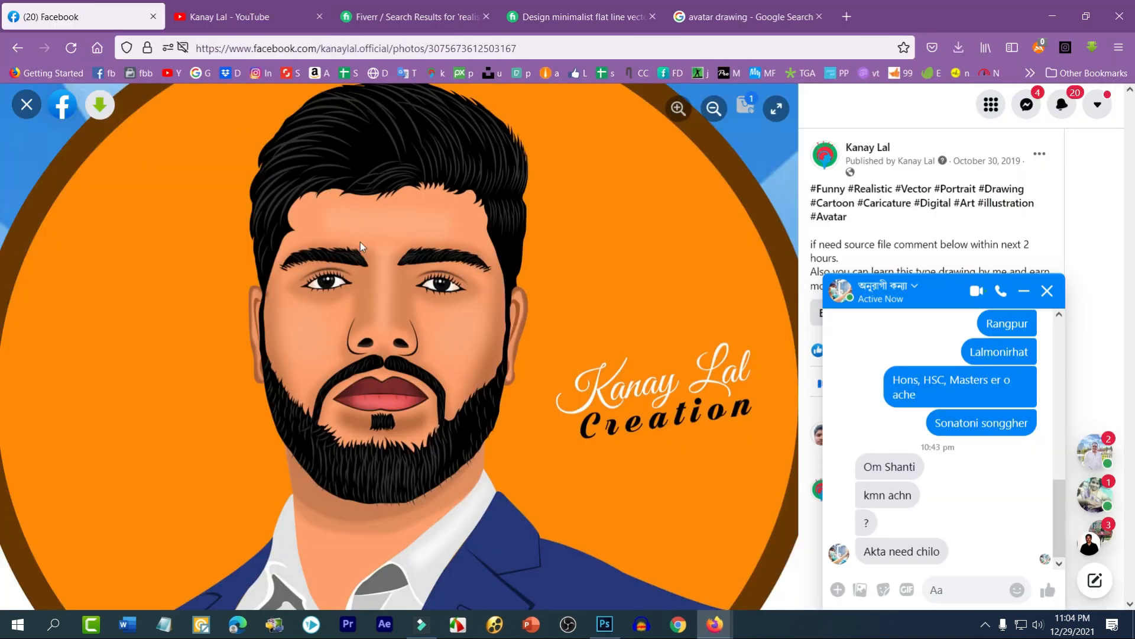
{"action": "left_click", "coordinate": [1023, 292]}
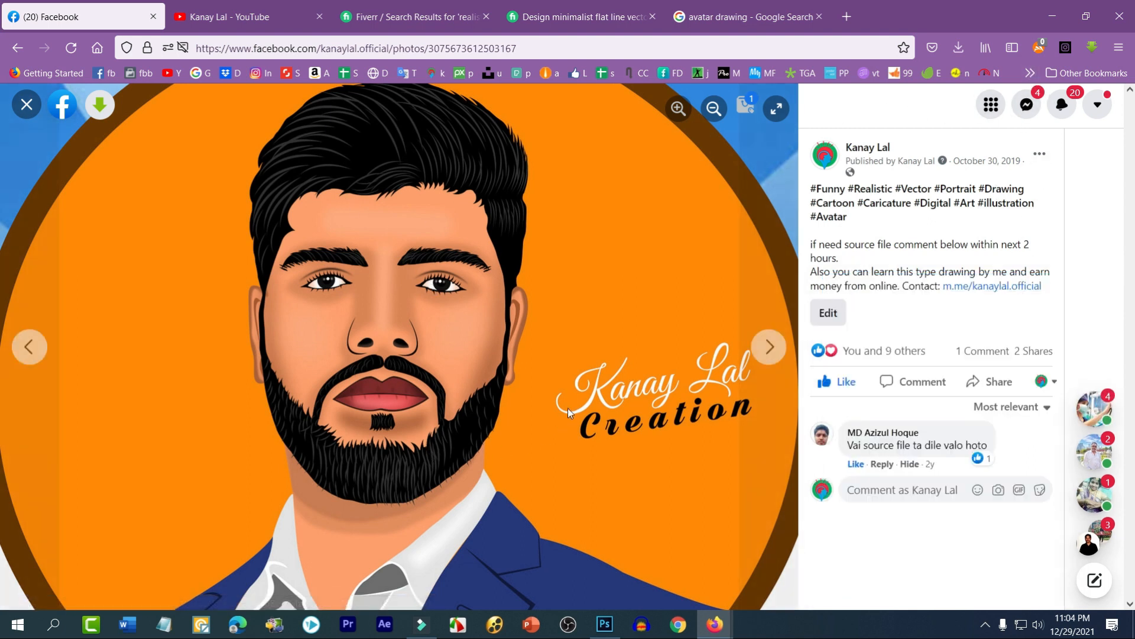
- Minimise Photoshop and examine the minimalist flat line vector avatar gig's rating, sample portrait and seller profile on Fiverr
{"action": "left_click", "coordinate": [604, 624]}
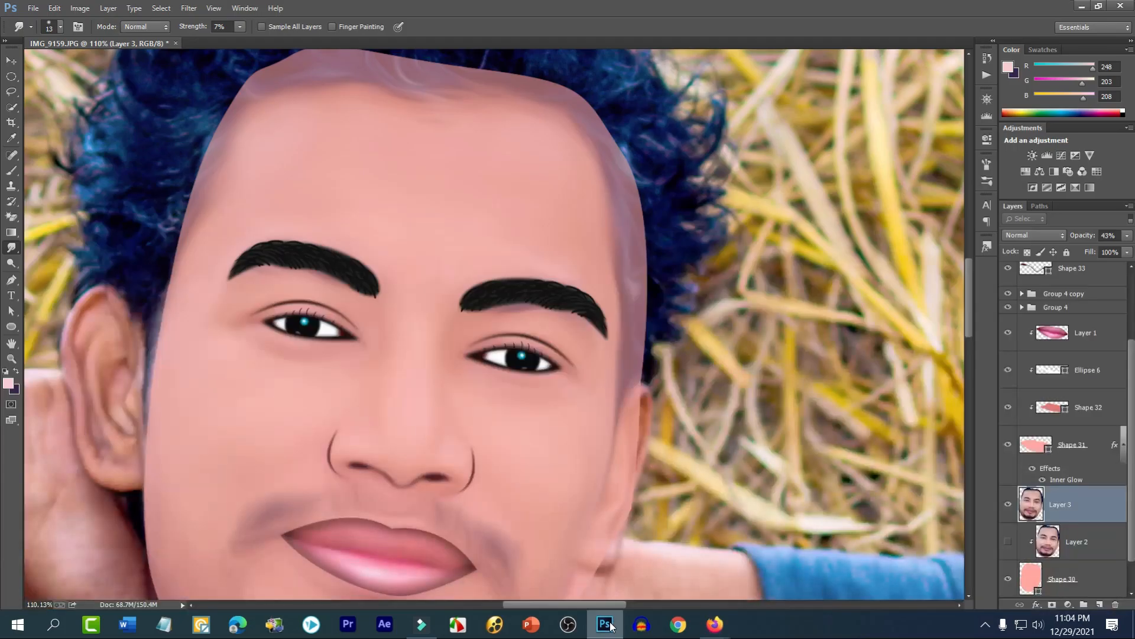
{"action": "left_click", "coordinate": [1078, 7]}
{"action": "left_click", "coordinate": [567, 7]}
{"action": "scroll", "coordinate": [436, 315], "scroll_direction": "up", "scroll_amount": 10}
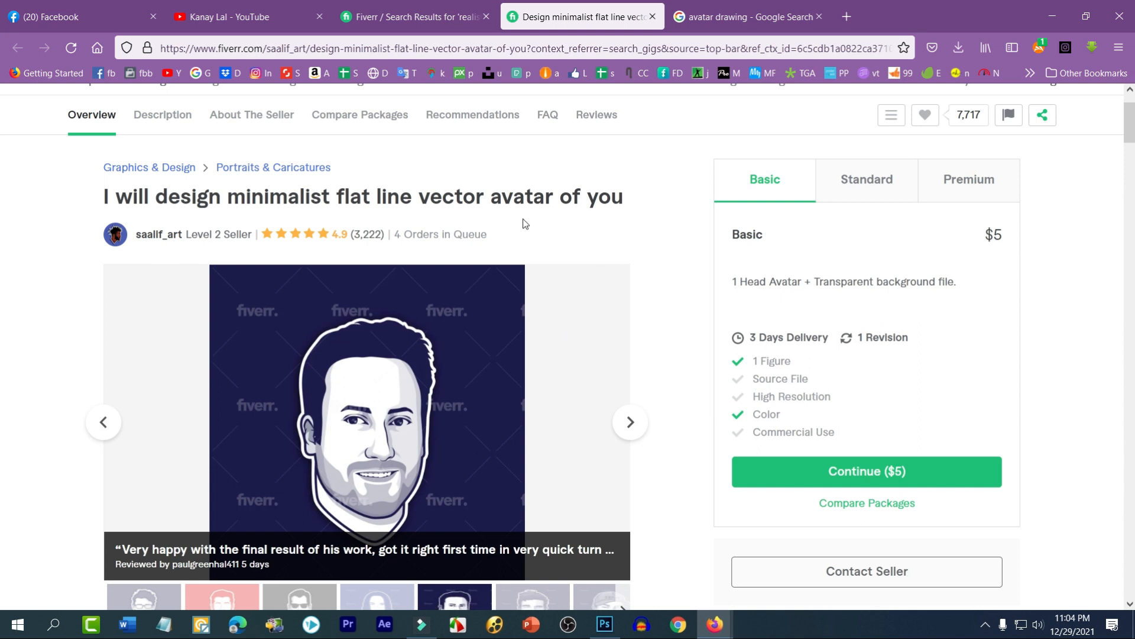
{"action": "scroll", "coordinate": [450, 225], "scroll_direction": "down", "scroll_amount": 1}
{"action": "scroll", "coordinate": [449, 224], "scroll_direction": "down", "scroll_amount": 1}
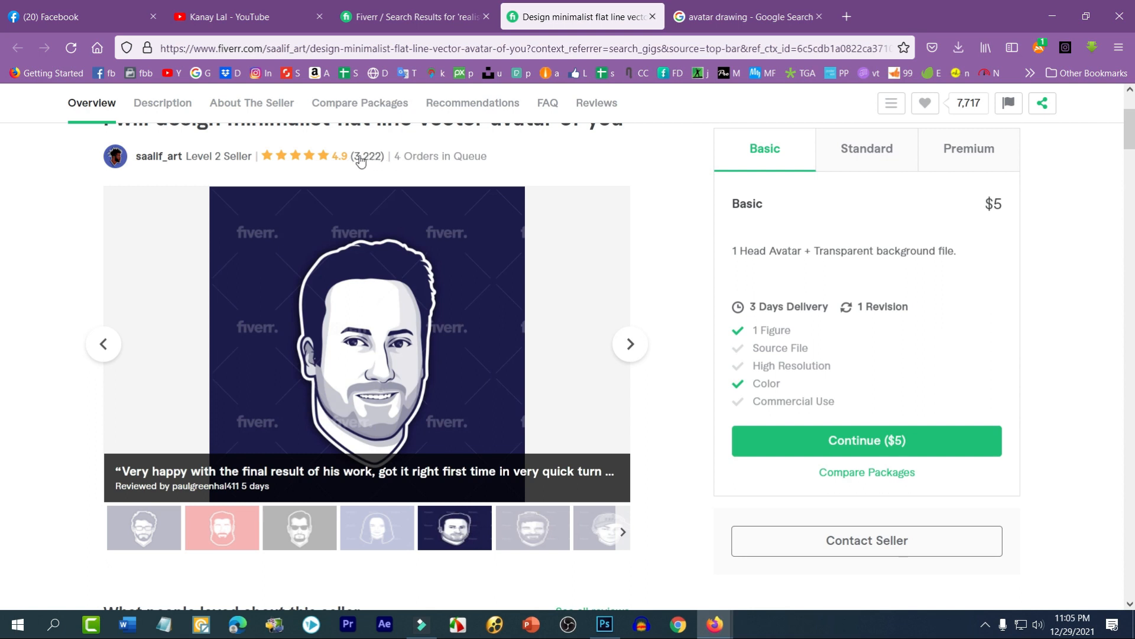
{"action": "scroll", "coordinate": [385, 166], "scroll_direction": "down", "scroll_amount": 15}
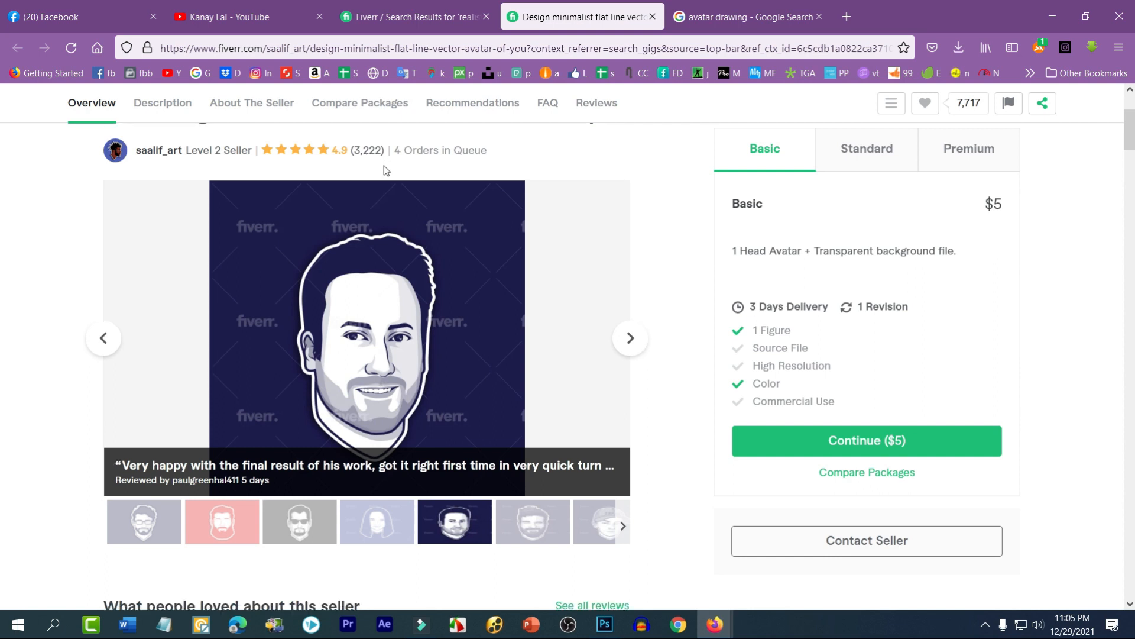
{"action": "scroll", "coordinate": [176, 381], "scroll_direction": "down", "scroll_amount": 8}
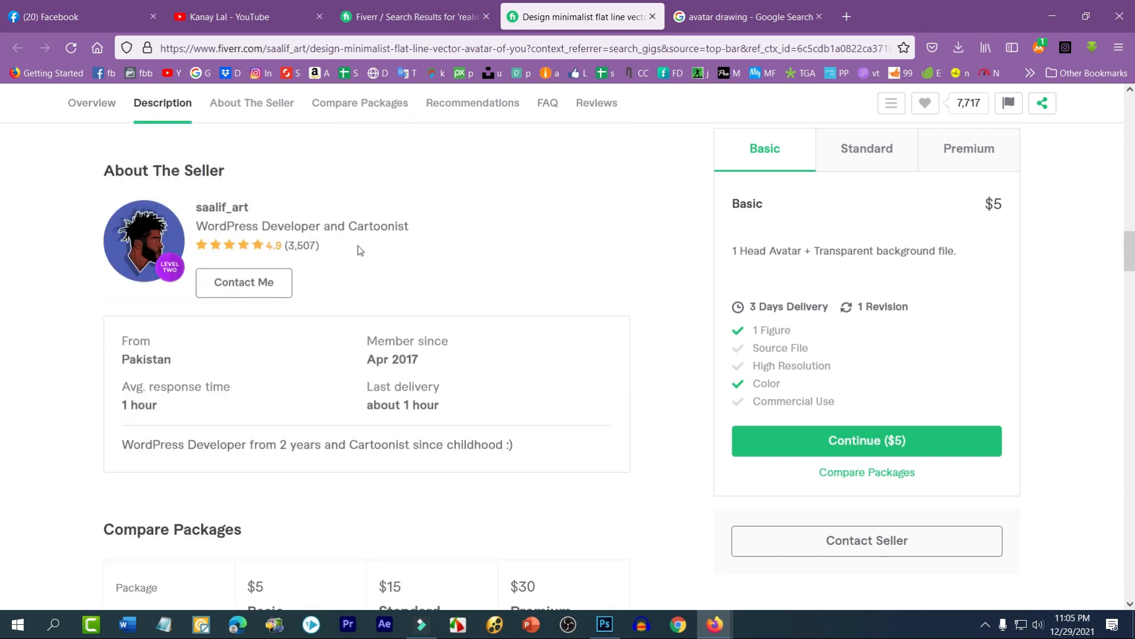
{"action": "left_click_drag", "start_coordinate": [287, 245], "coordinate": [326, 244]}
{"action": "left_click_drag", "start_coordinate": [199, 226], "coordinate": [459, 231]}
{"action": "left_click", "coordinate": [460, 232]}
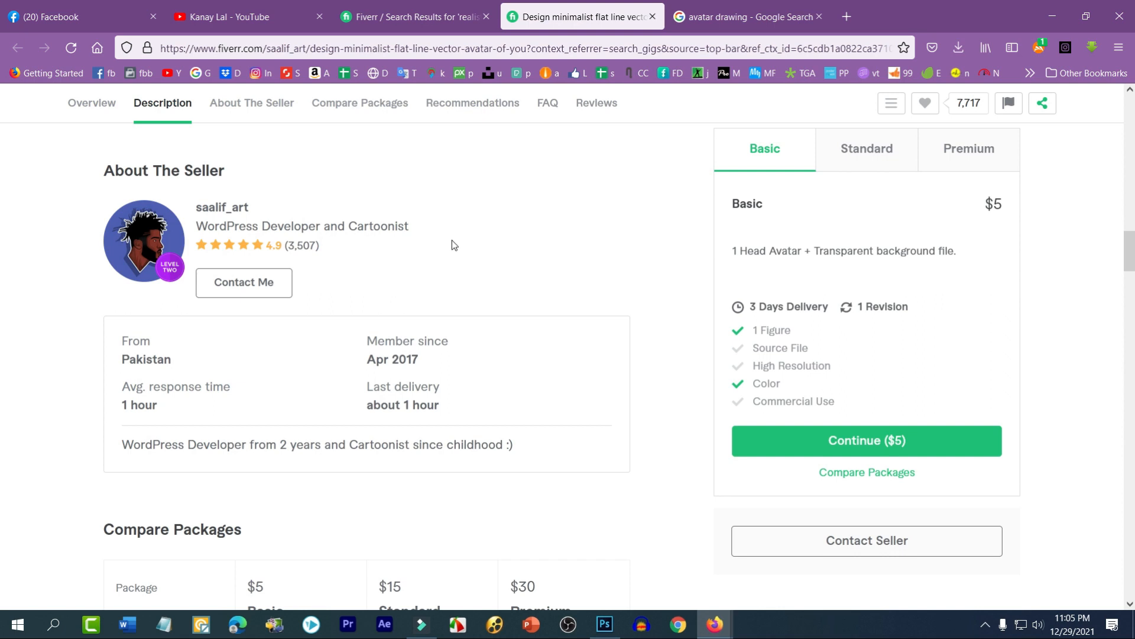
- Review the avatar gig's description, package details and gallery again, ending at the gig title
{"action": "scroll", "coordinate": [452, 240], "scroll_direction": "up", "scroll_amount": 10}
{"action": "scroll", "coordinate": [472, 237], "scroll_direction": "up", "scroll_amount": 12}
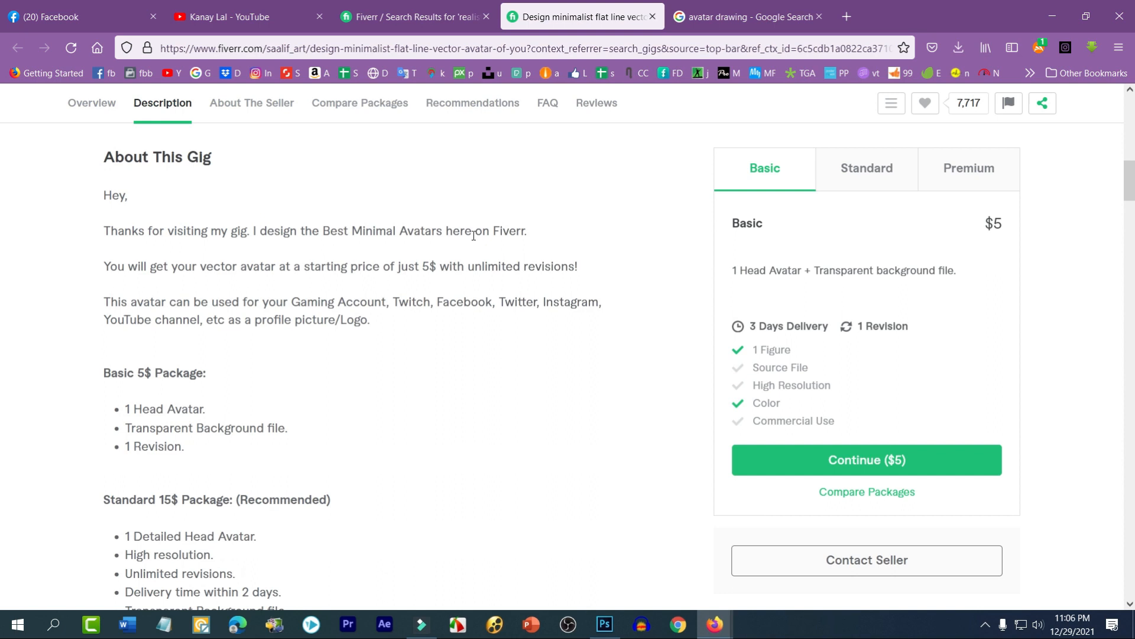
{"action": "scroll", "coordinate": [475, 235], "scroll_direction": "up", "scroll_amount": 5}
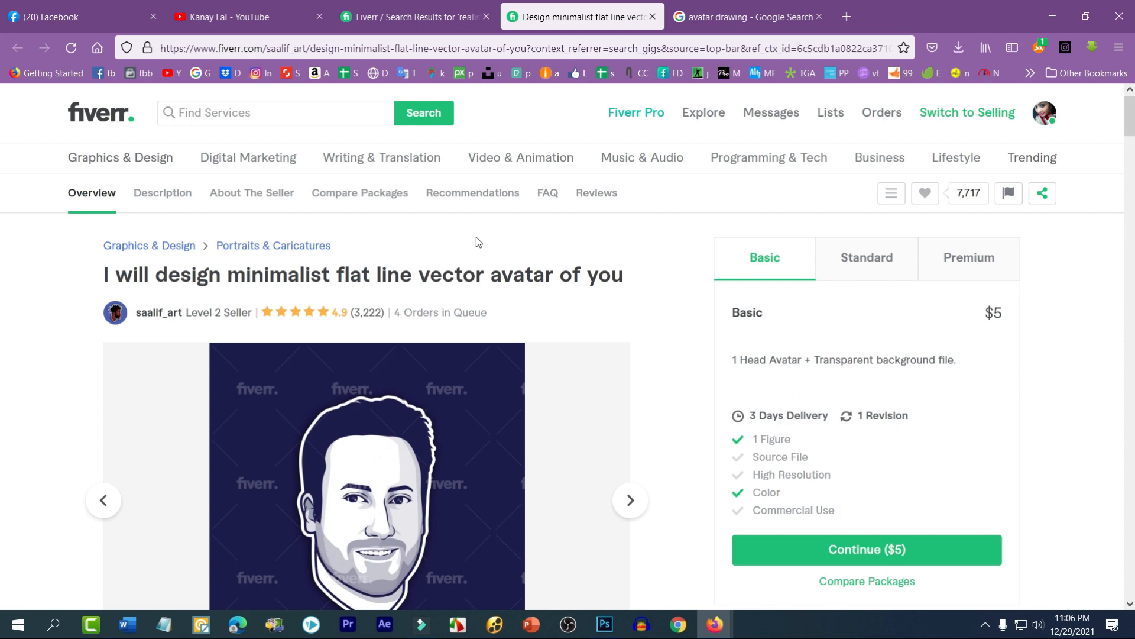
{"action": "scroll", "coordinate": [479, 243], "scroll_direction": "down", "scroll_amount": 15}
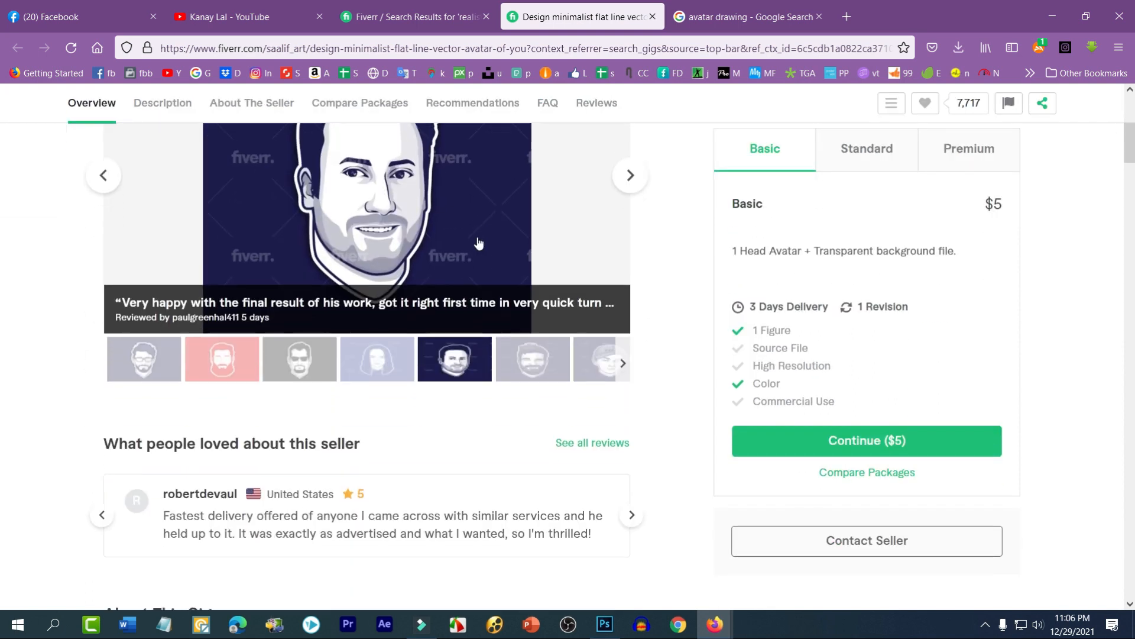
{"action": "scroll", "coordinate": [503, 253], "scroll_direction": "down", "scroll_amount": 5}
{"action": "scroll", "coordinate": [504, 253], "scroll_direction": "up", "scroll_amount": 20}
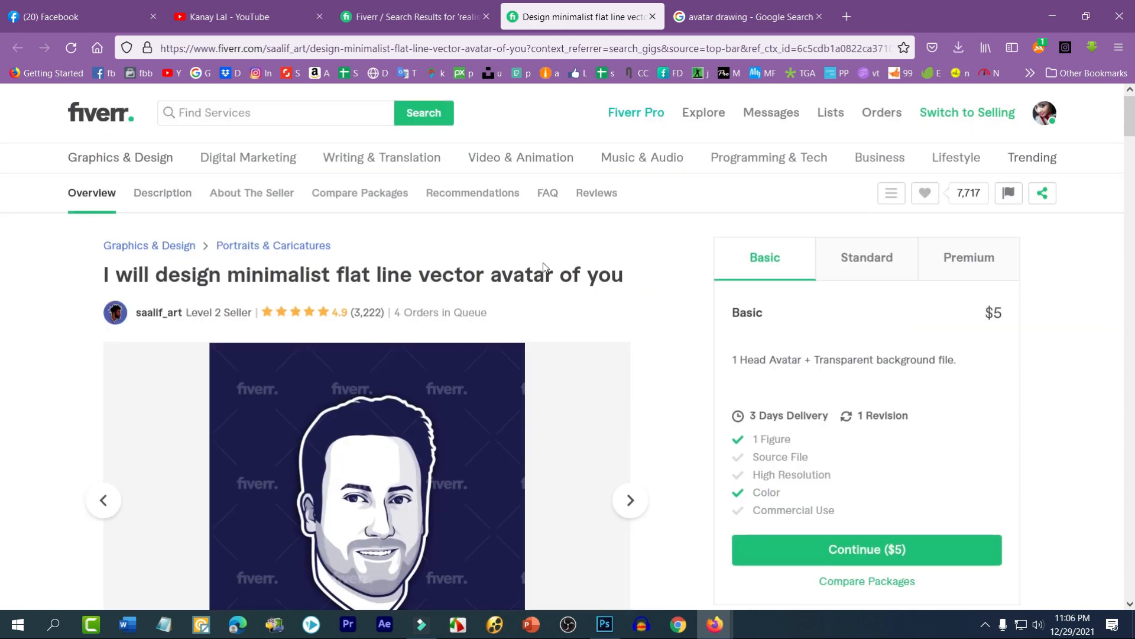
- Return to the "realistic digital portrait" results and compare the gigs' styles, ratings and starting prices from the first row down
{"action": "left_click", "coordinate": [417, 17]}
{"action": "scroll", "coordinate": [360, 313], "scroll_direction": "up", "scroll_amount": 15}
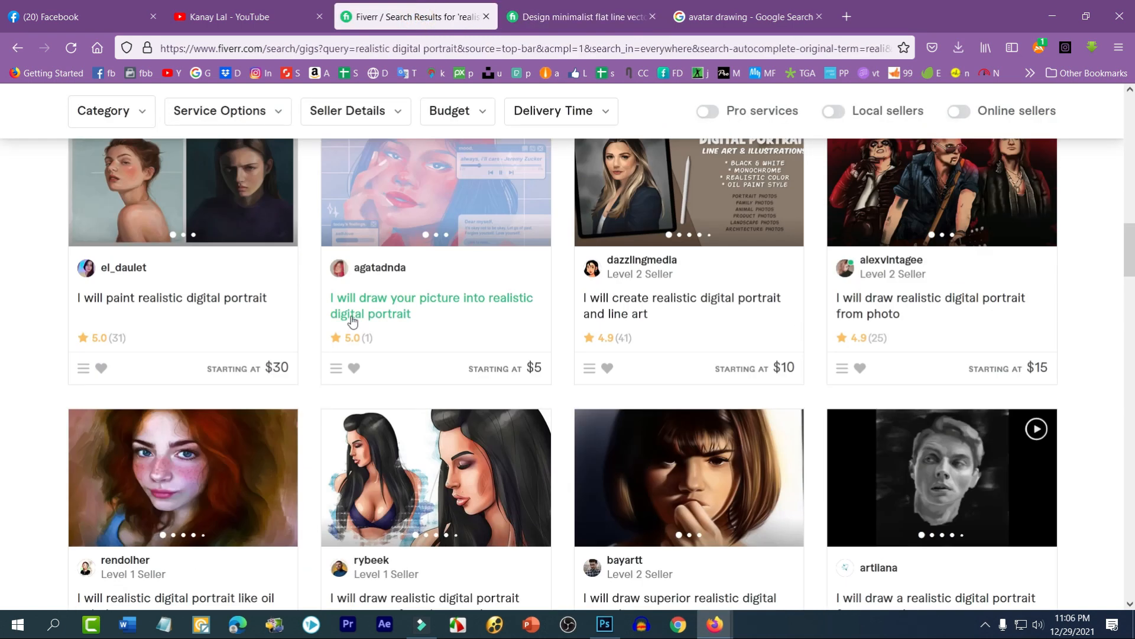
{"action": "scroll", "coordinate": [360, 316], "scroll_direction": "up", "scroll_amount": 3}
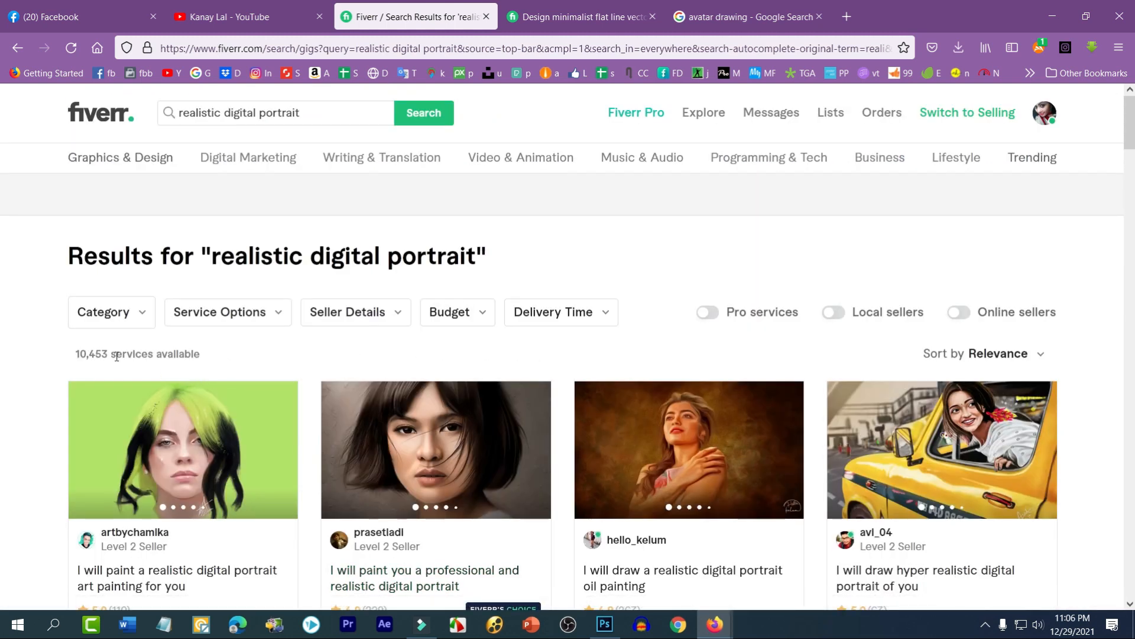
{"action": "scroll", "coordinate": [446, 378], "scroll_direction": "down", "scroll_amount": 4}
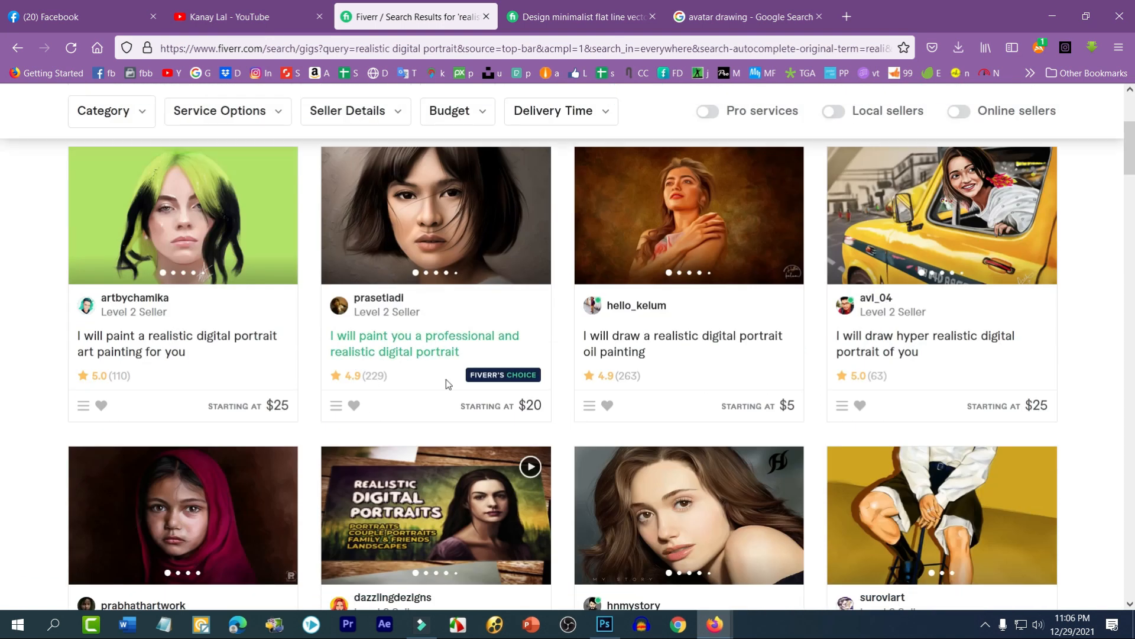
{"action": "scroll", "coordinate": [470, 383], "scroll_direction": "down", "scroll_amount": 4}
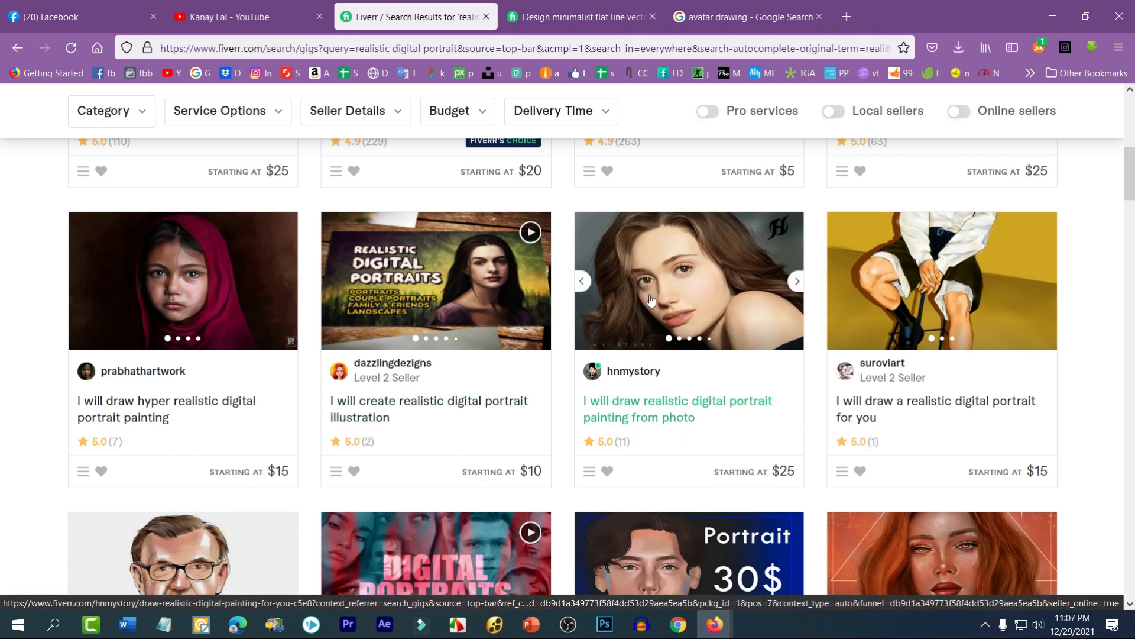
{"action": "scroll", "coordinate": [650, 300], "scroll_direction": "down", "scroll_amount": 4}
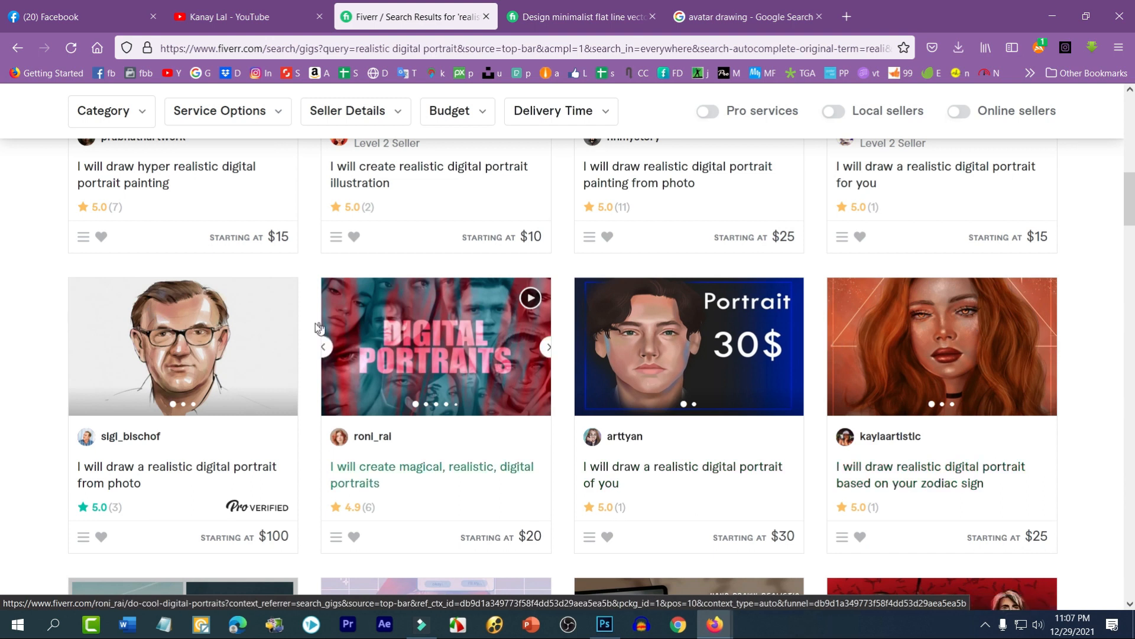
{"action": "scroll", "coordinate": [355, 331], "scroll_direction": "down", "scroll_amount": 6}
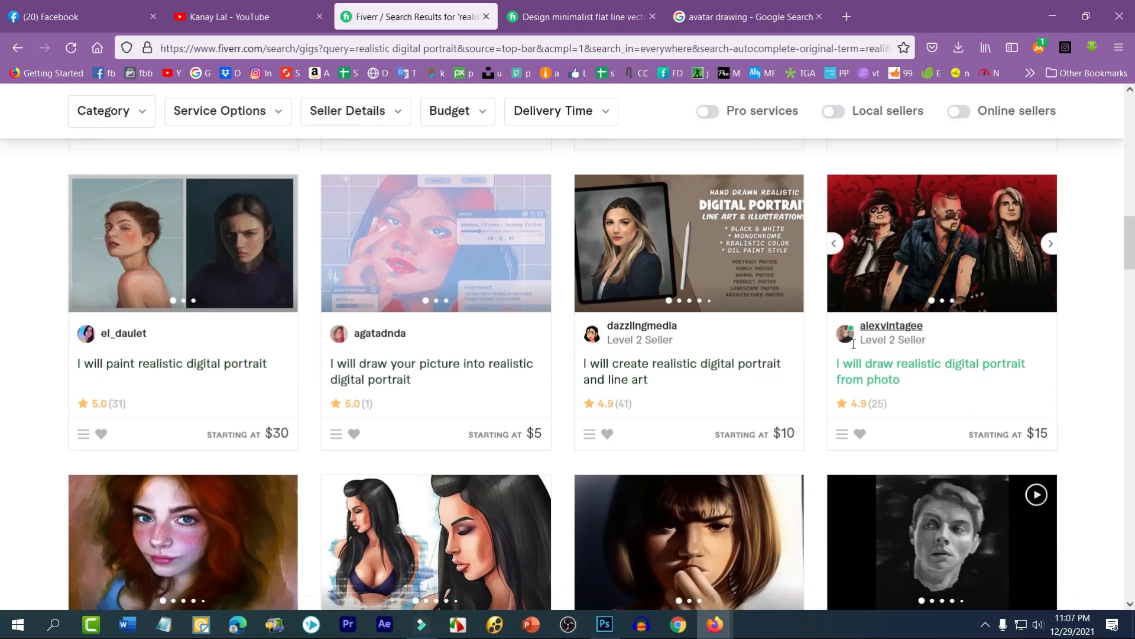
{"action": "scroll", "coordinate": [853, 343], "scroll_direction": "down", "scroll_amount": 4}
{"action": "scroll", "coordinate": [414, 313], "scroll_direction": "down", "scroll_amount": 7}
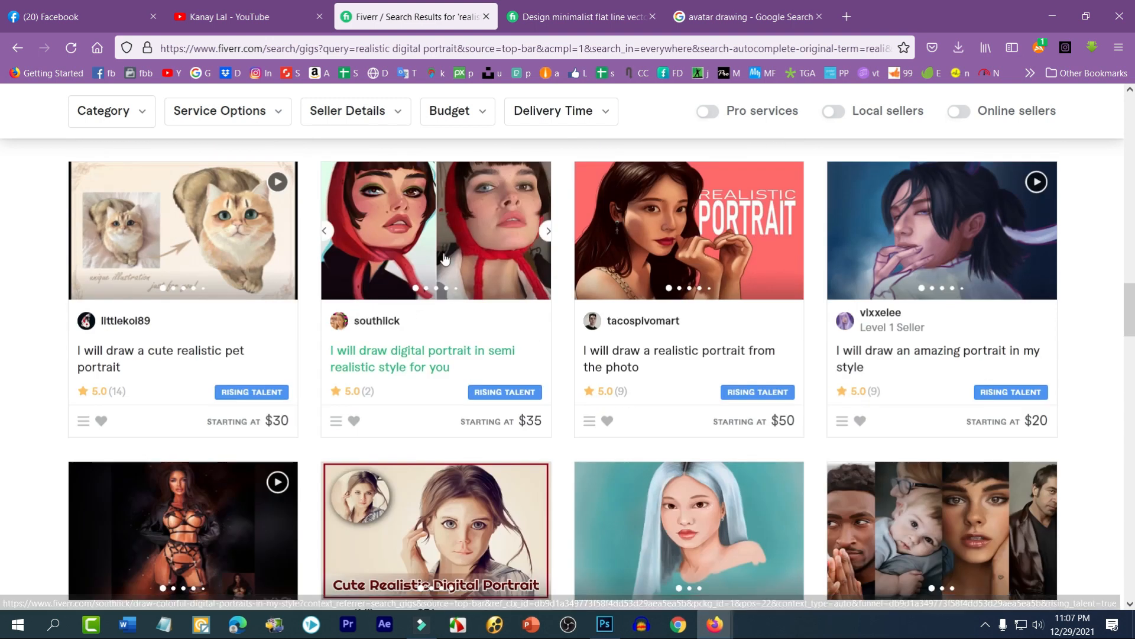
{"action": "scroll", "coordinate": [780, 349], "scroll_direction": "down", "scroll_amount": 3}
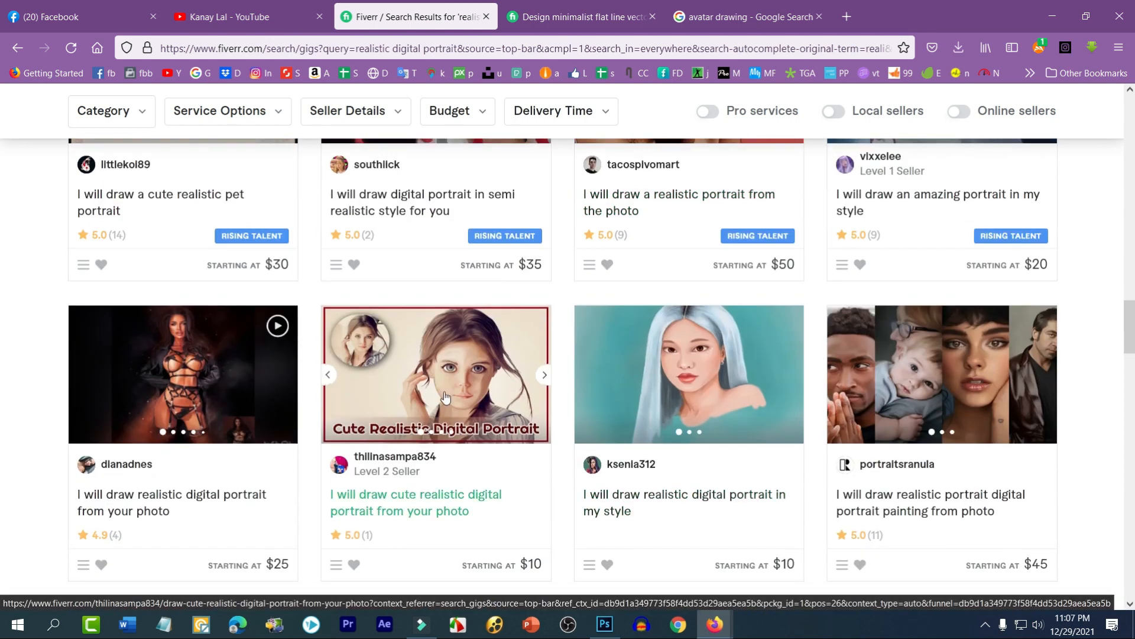
- Browse the remaining "realistic digital portrait" gigs down to the last row, comparing the sample artwork and starting prices
{"action": "scroll", "coordinate": [449, 396], "scroll_direction": "down", "scroll_amount": 10}
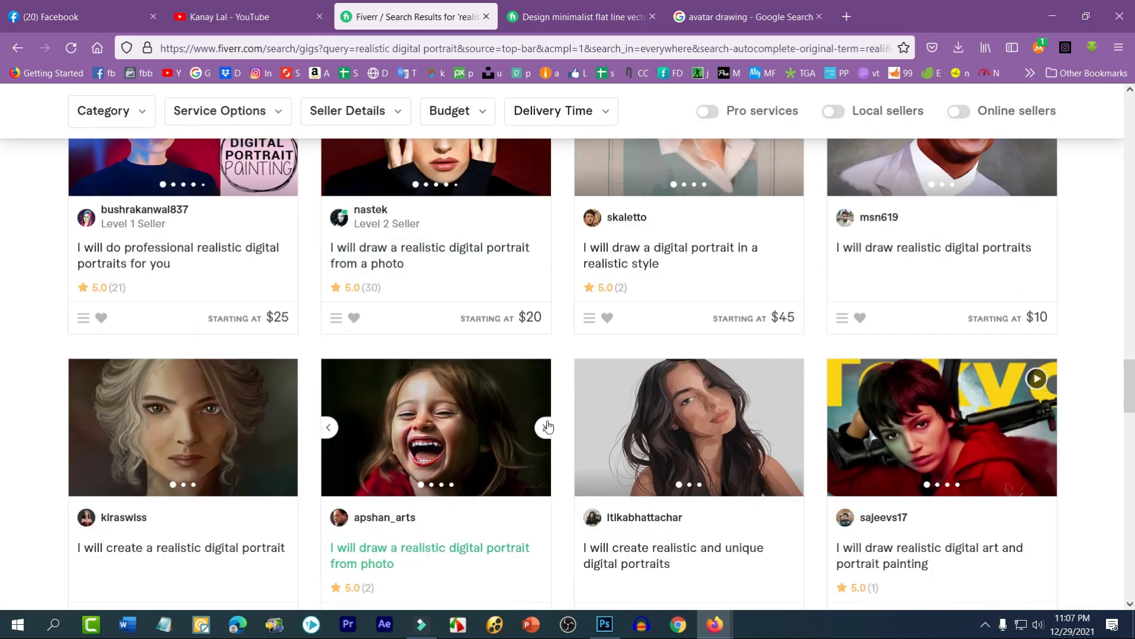
{"action": "scroll", "coordinate": [477, 398], "scroll_direction": "down", "scroll_amount": 10}
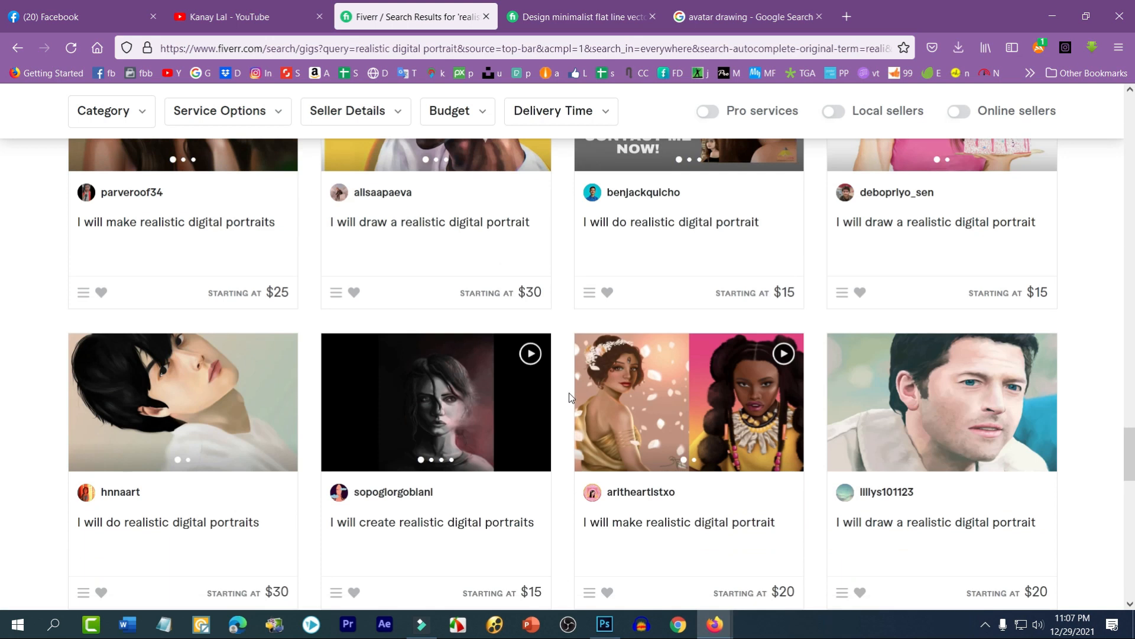
{"action": "scroll", "coordinate": [572, 392], "scroll_direction": "down", "scroll_amount": 9}
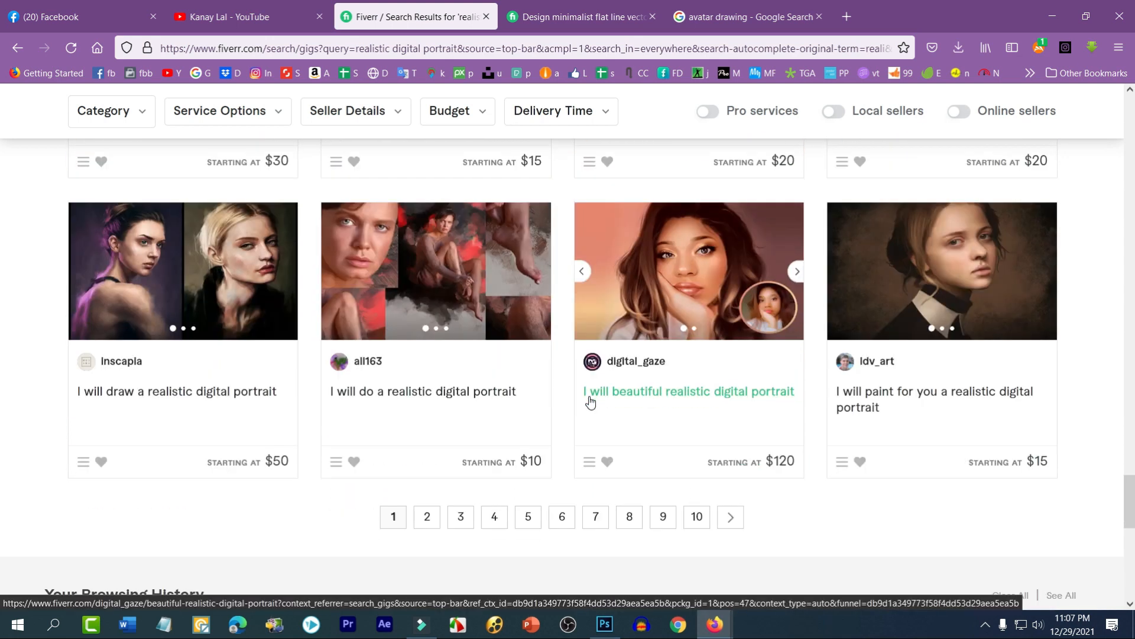
{"action": "scroll", "coordinate": [619, 382], "scroll_direction": "up", "scroll_amount": 4}
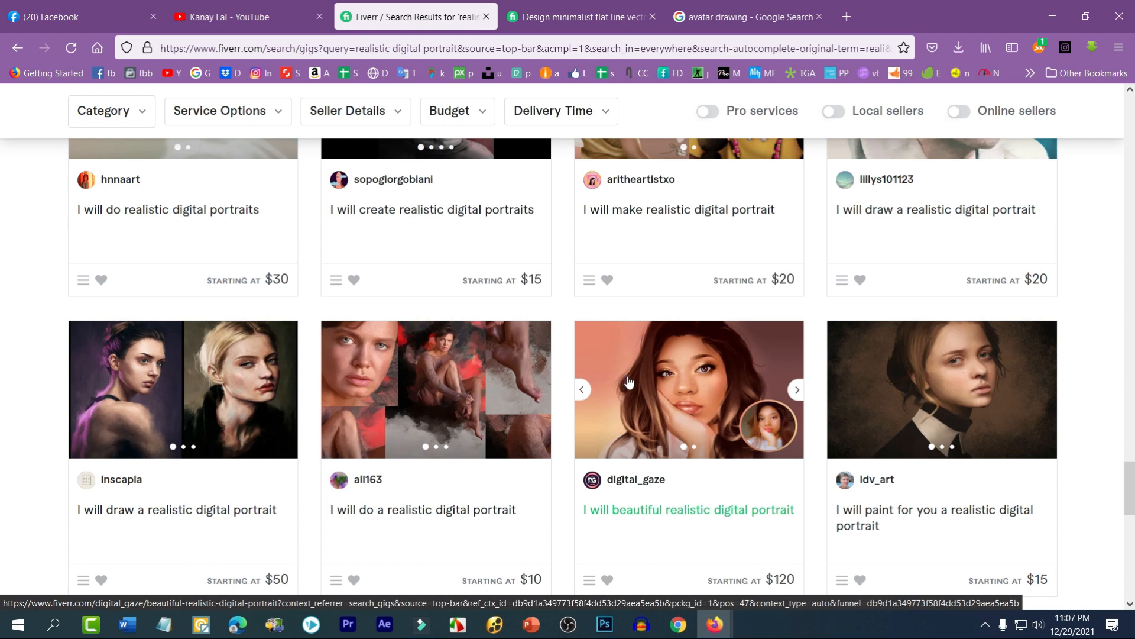
{"action": "scroll", "coordinate": [628, 381], "scroll_direction": "down", "scroll_amount": 3}
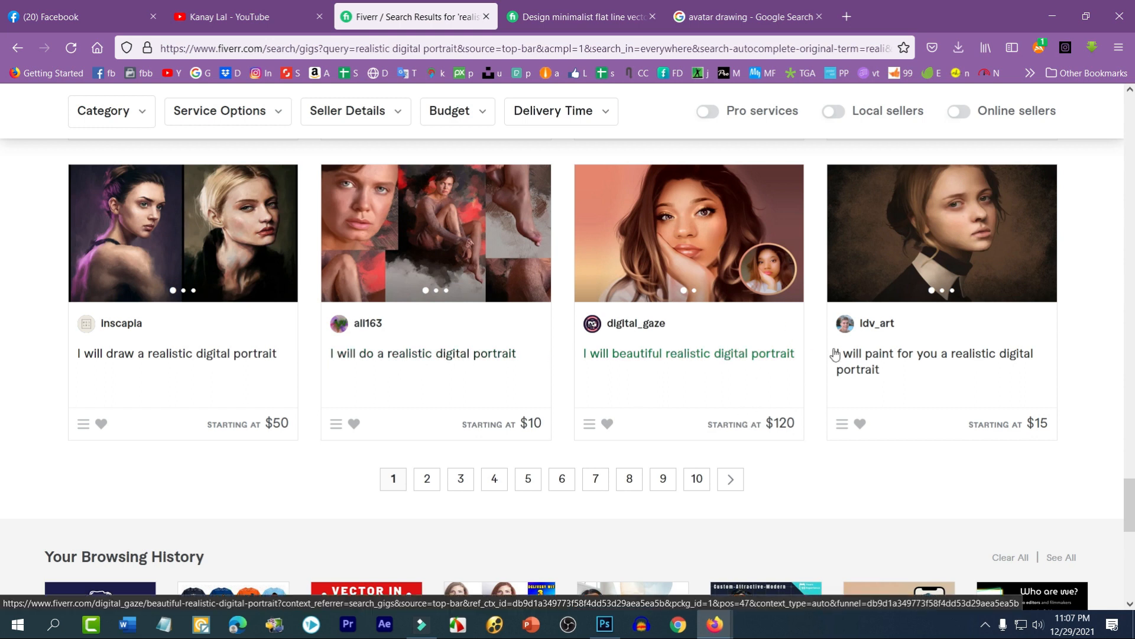
{"action": "scroll", "coordinate": [749, 339], "scroll_direction": "up", "scroll_amount": 6}
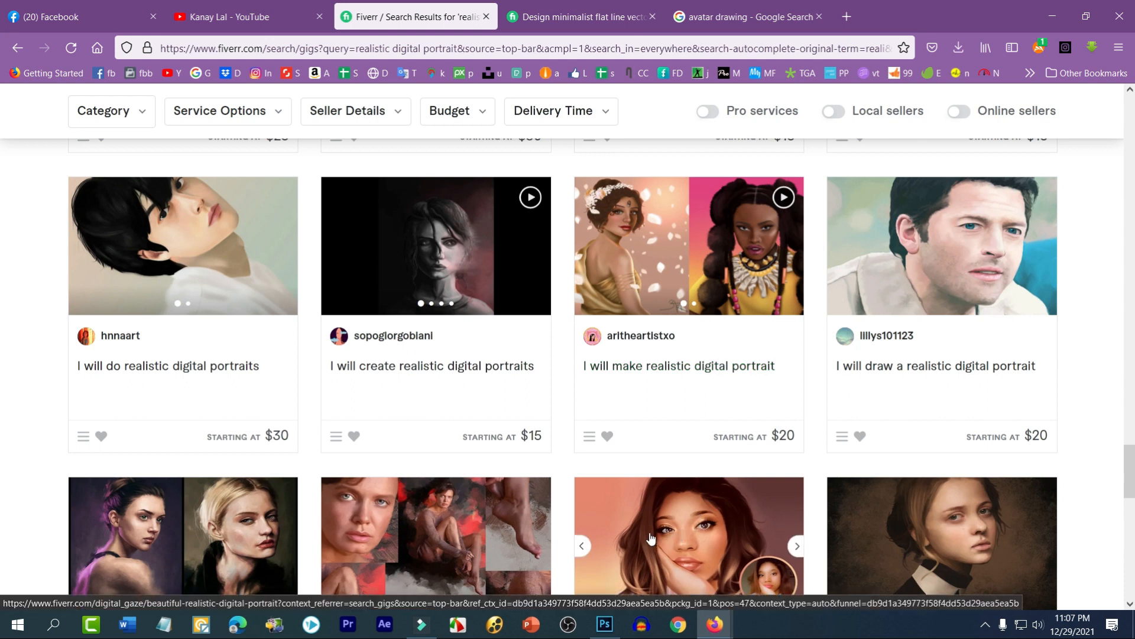
{"action": "scroll", "coordinate": [650, 540], "scroll_direction": "down", "scroll_amount": 2}
{"action": "scroll", "coordinate": [650, 539], "scroll_direction": "down", "scroll_amount": 1}
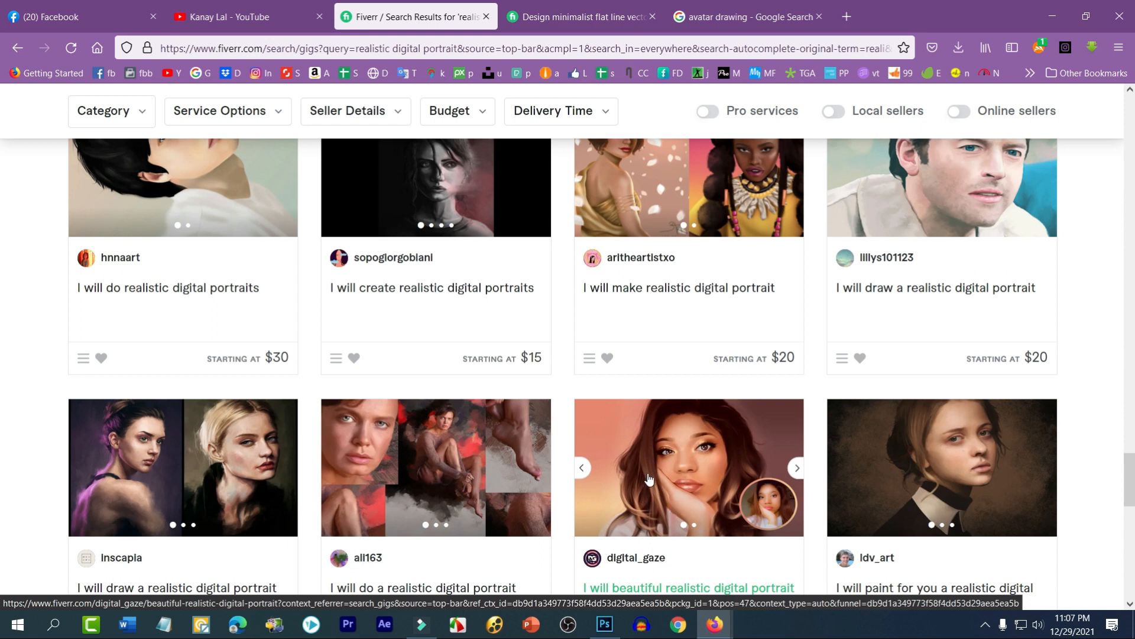
{"action": "scroll", "coordinate": [648, 480], "scroll_direction": "up", "scroll_amount": 3}
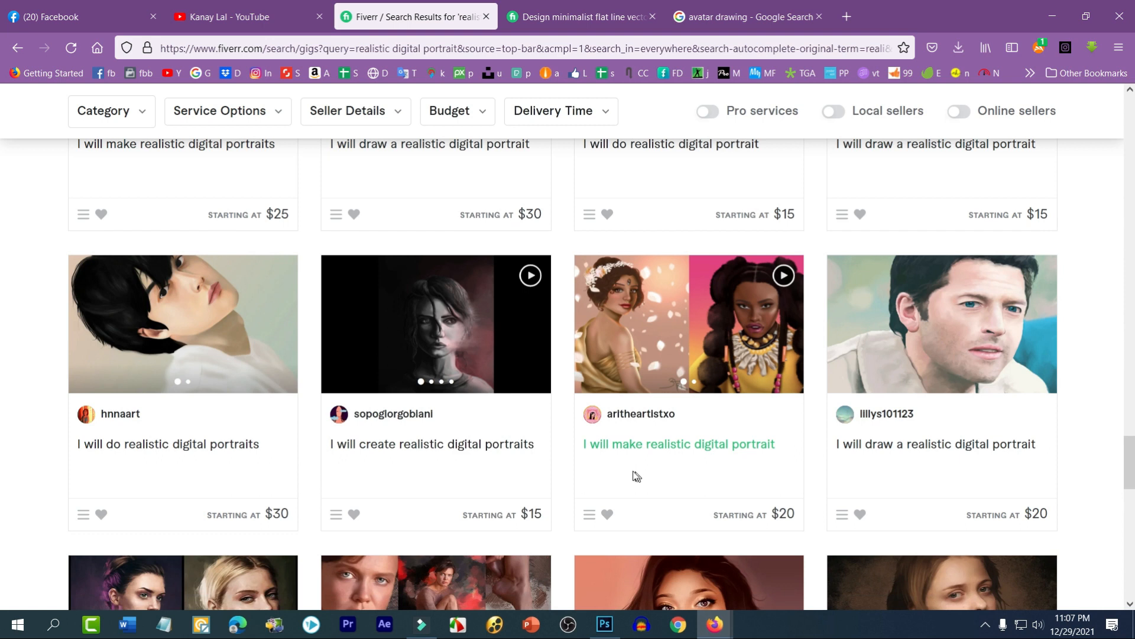
- Review the "realistic digital portrait" gigs again from the lower rows back up to the first row
{"action": "scroll", "coordinate": [633, 474], "scroll_direction": "up", "scroll_amount": 10}
{"action": "scroll", "coordinate": [621, 452], "scroll_direction": "up", "scroll_amount": 12}
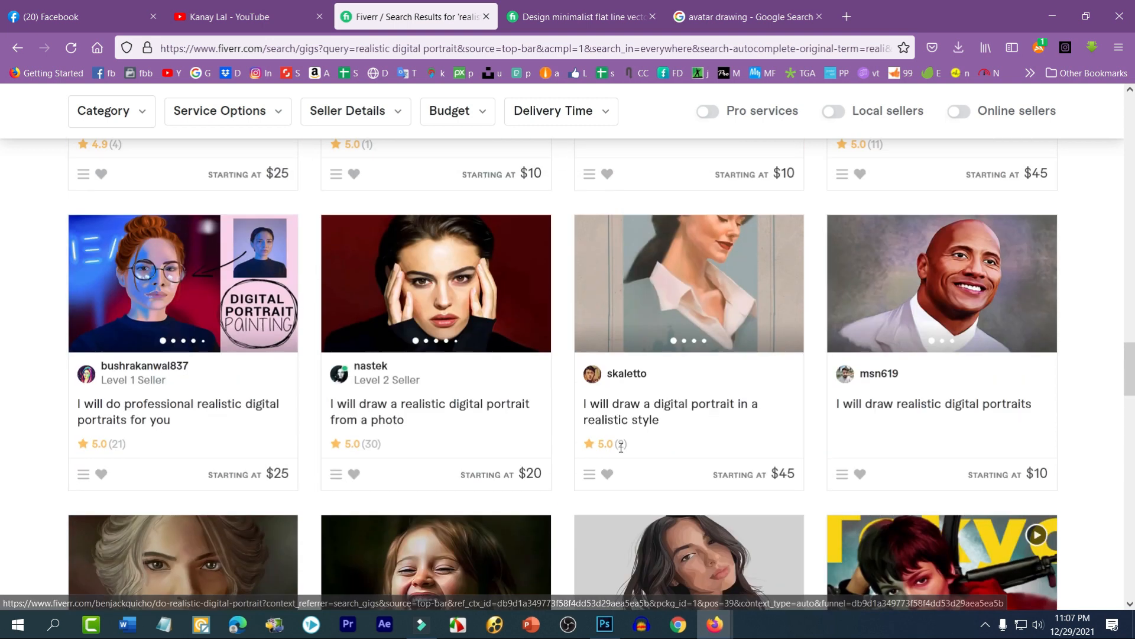
{"action": "scroll", "coordinate": [380, 547], "scroll_direction": "down", "scroll_amount": 7}
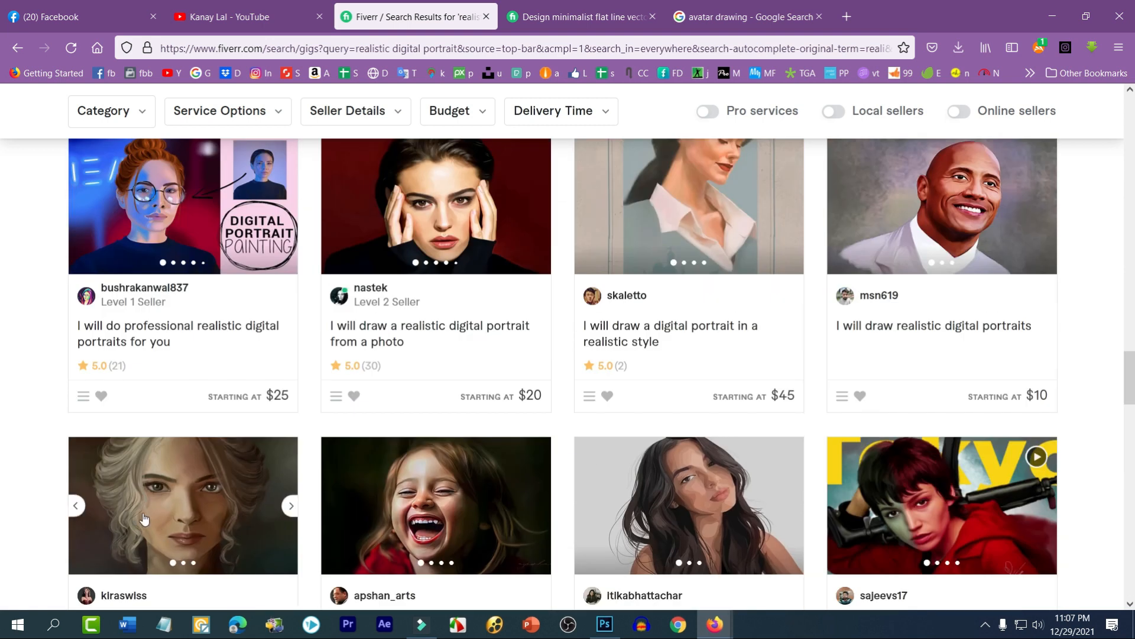
{"action": "scroll", "coordinate": [145, 456], "scroll_direction": "up", "scroll_amount": 10}
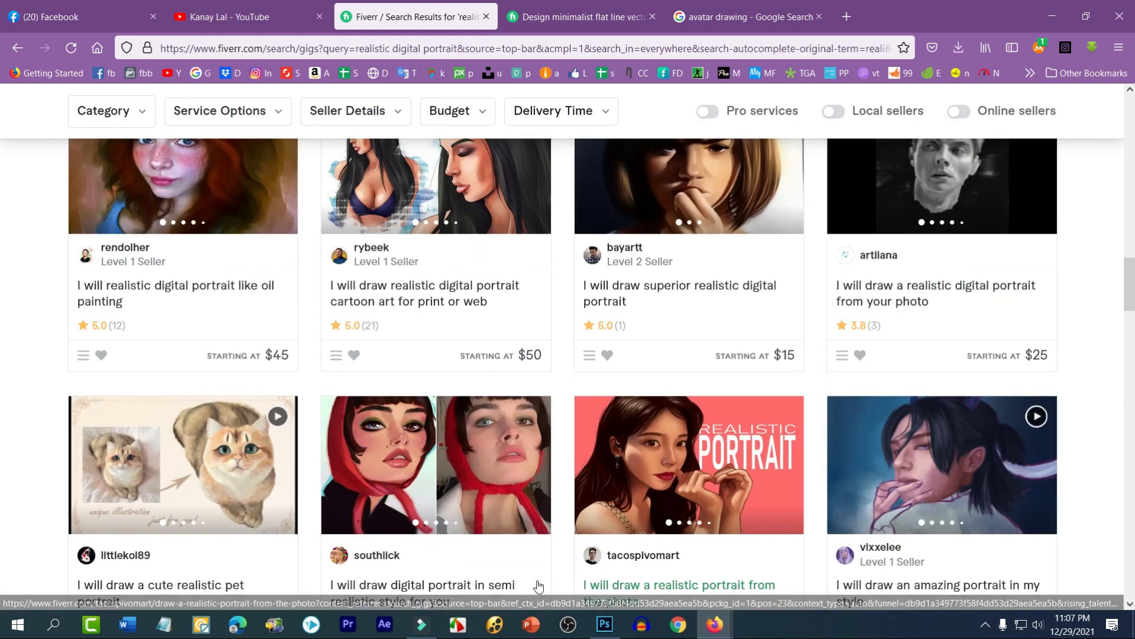
{"action": "scroll", "coordinate": [463, 405], "scroll_direction": "up", "scroll_amount": 4}
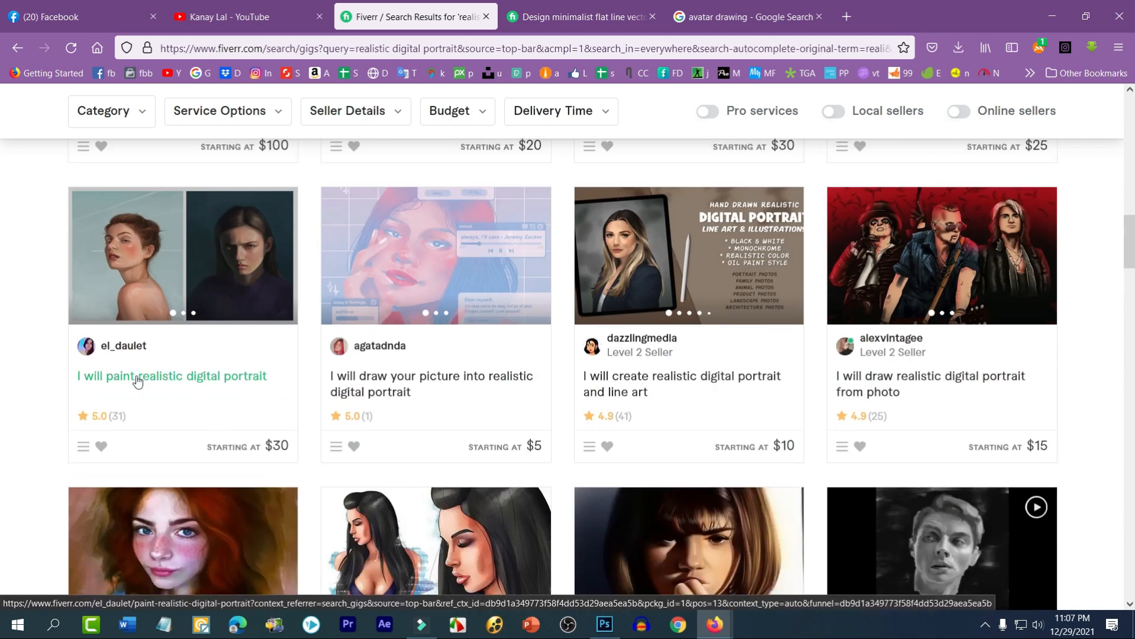
{"action": "scroll", "coordinate": [137, 381], "scroll_direction": "up", "scroll_amount": 3}
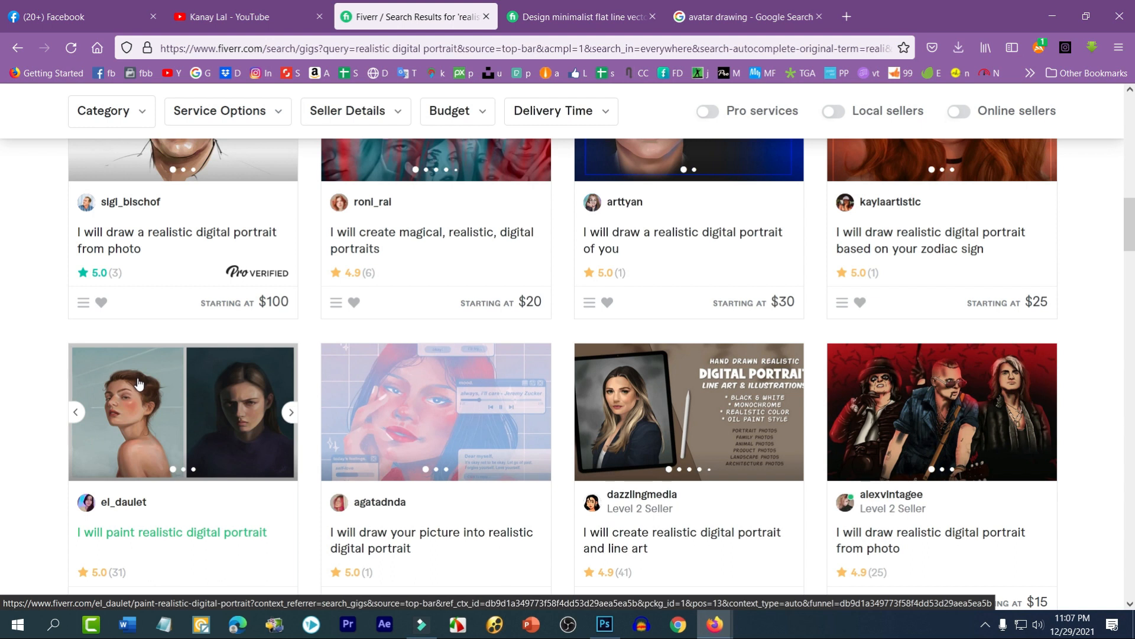
{"action": "scroll", "coordinate": [140, 383], "scroll_direction": "up", "scroll_amount": 6}
{"action": "scroll", "coordinate": [139, 383], "scroll_direction": "up", "scroll_amount": 6}
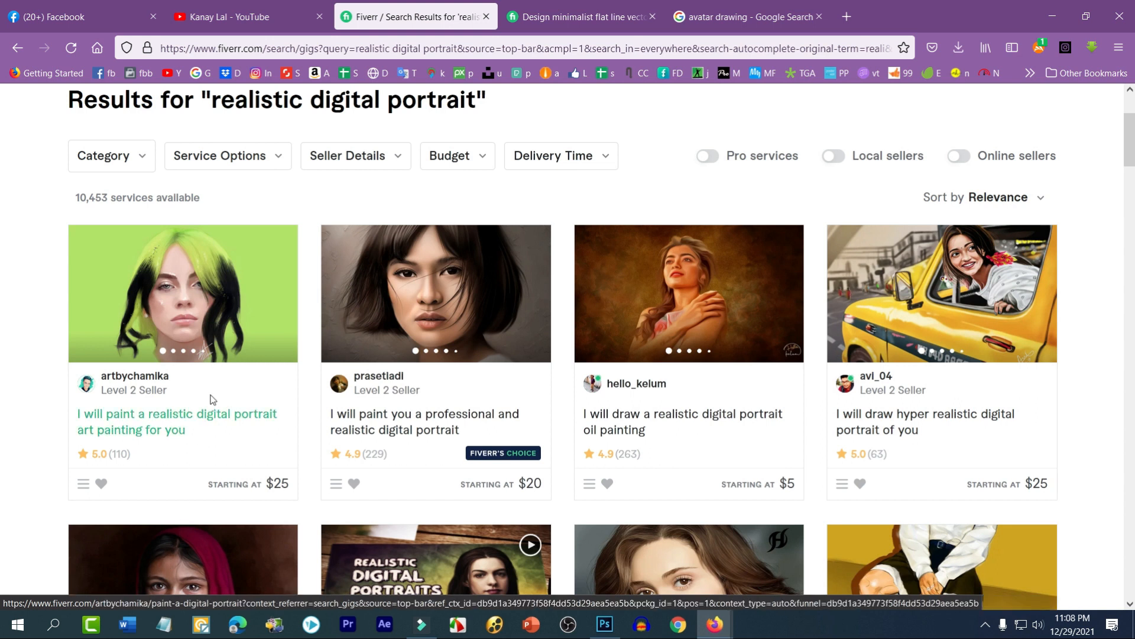
- Return to the avatar results, open the "I will draw cartoon avatar from your photo" gig and examine its samples and description
{"action": "left_click", "coordinate": [18, 47]}
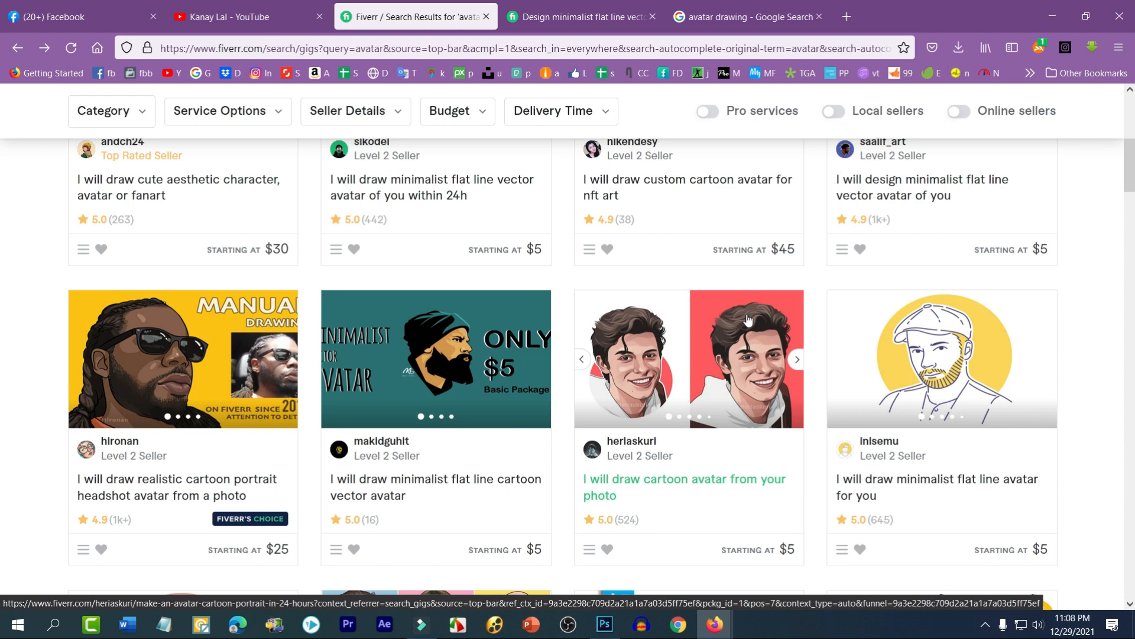
{"action": "left_click", "coordinate": [748, 320]}
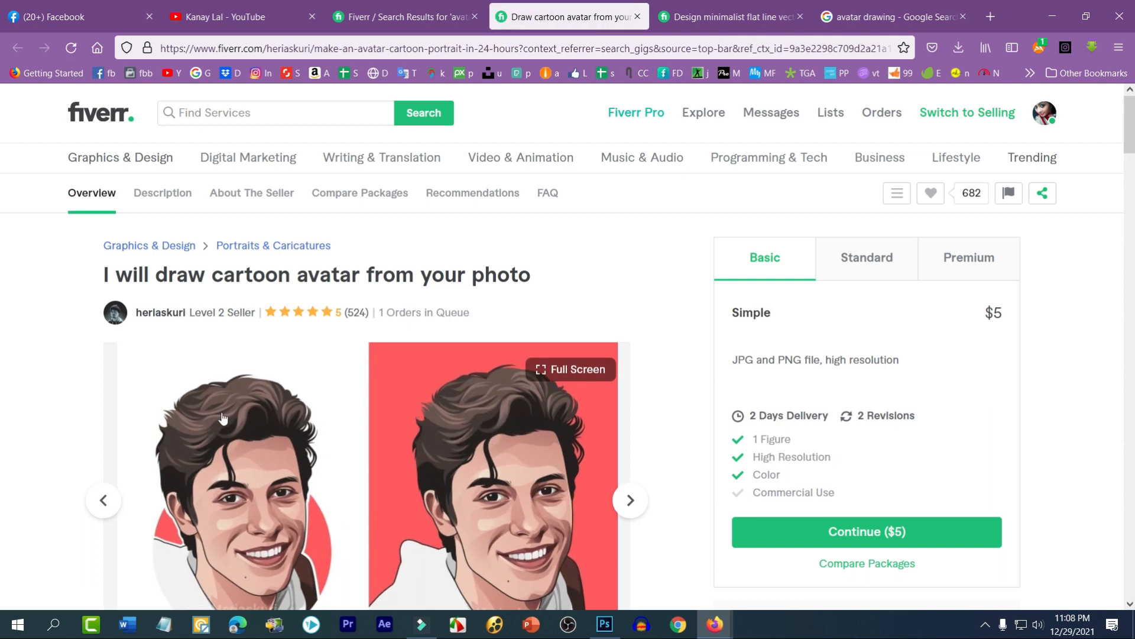
{"action": "scroll", "coordinate": [345, 381], "scroll_direction": "down", "scroll_amount": 3}
{"action": "scroll", "coordinate": [352, 377], "scroll_direction": "down", "scroll_amount": 5}
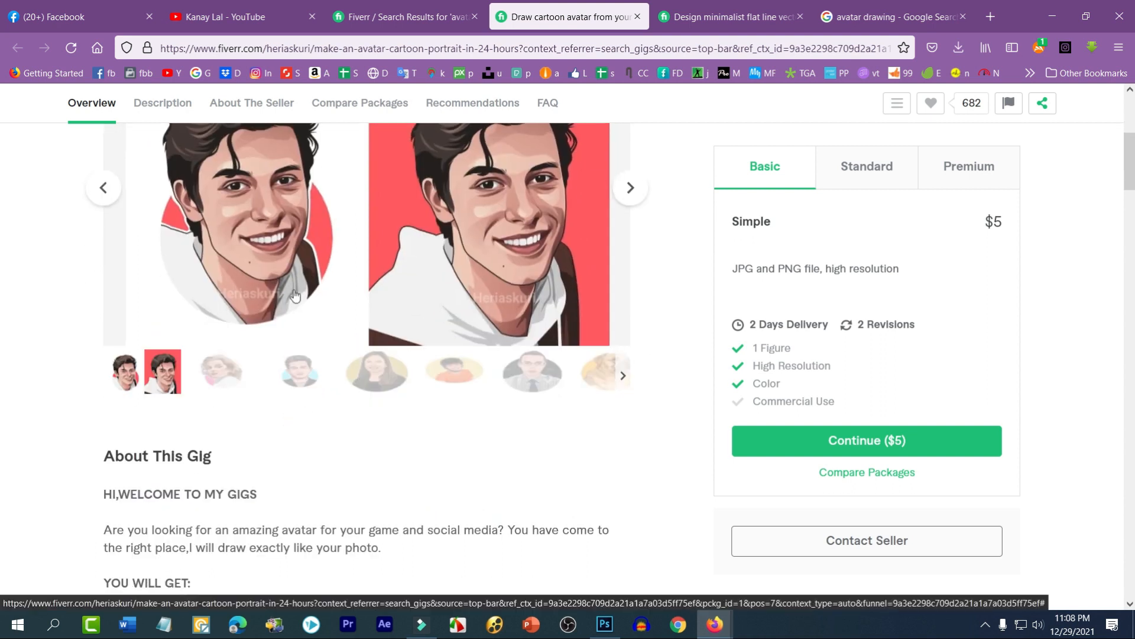
{"action": "scroll", "coordinate": [320, 278], "scroll_direction": "up", "scroll_amount": 6}
{"action": "scroll", "coordinate": [284, 325], "scroll_direction": "down", "scroll_amount": 12}
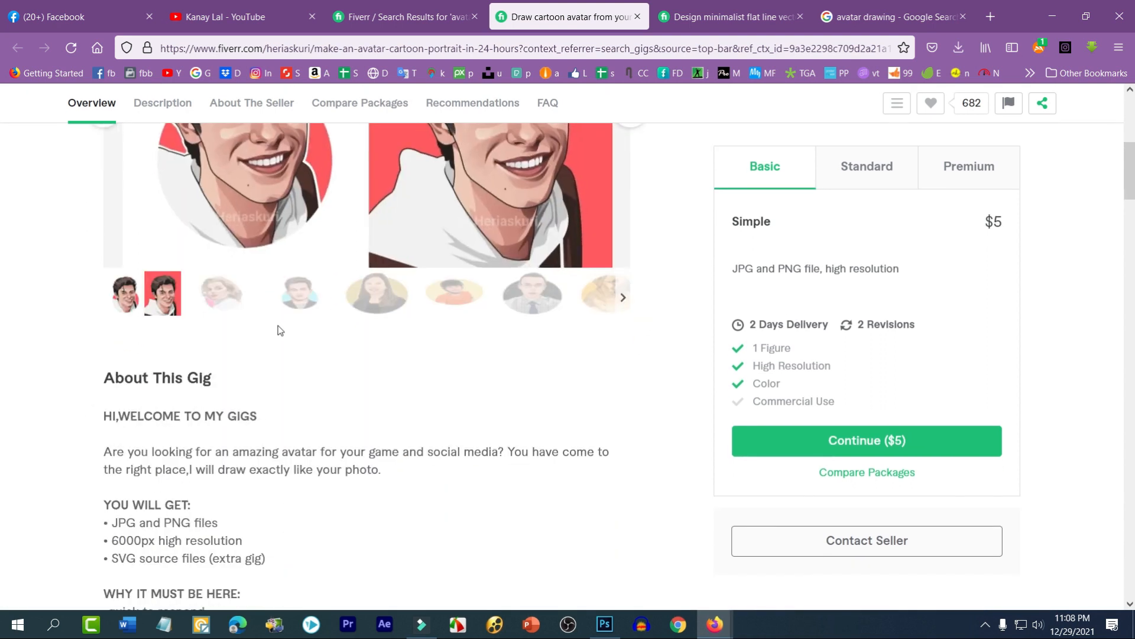
- Look through the related services on the cartoon avatar gig page and read its seller profile
{"action": "scroll", "coordinate": [414, 365], "scroll_direction": "down", "scroll_amount": 15}
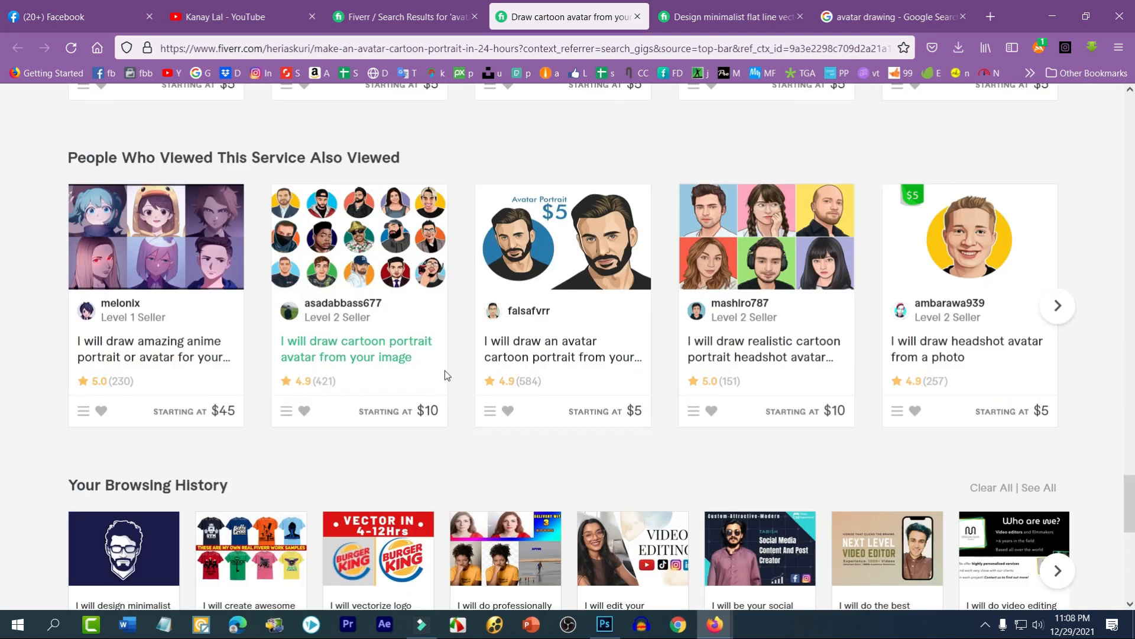
{"action": "scroll", "coordinate": [558, 380], "scroll_direction": "down", "scroll_amount": 4}
{"action": "scroll", "coordinate": [562, 373], "scroll_direction": "up", "scroll_amount": 12}
{"action": "scroll", "coordinate": [565, 368], "scroll_direction": "up", "scroll_amount": 10}
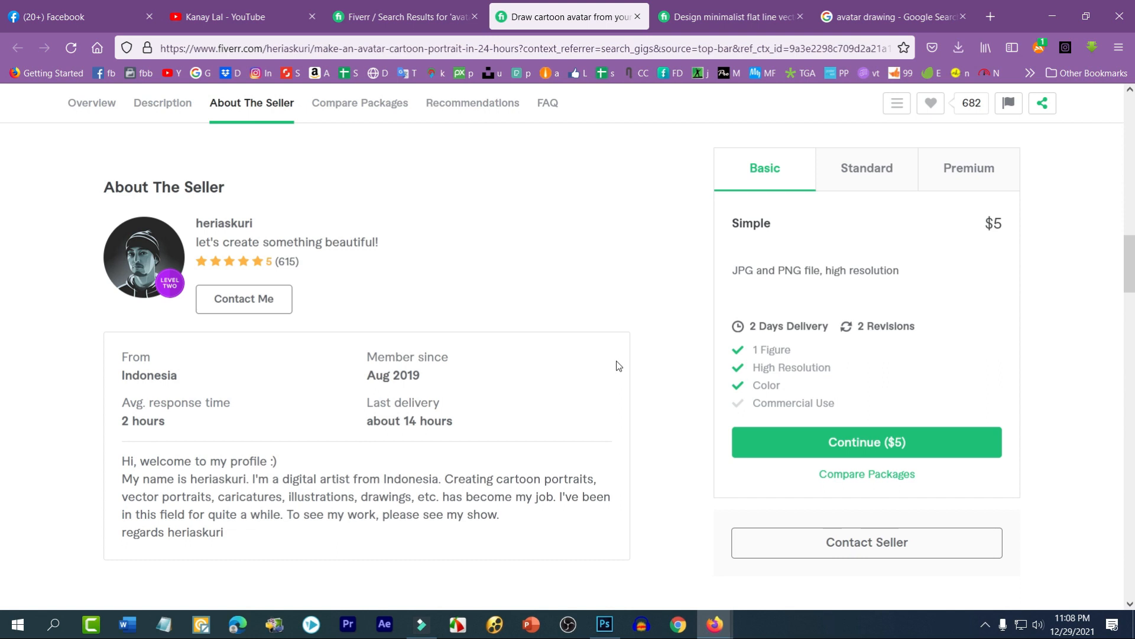
- Switch to Photoshop, look over the portrait's upper layers and activate the Move tool
{"action": "left_click", "coordinate": [605, 623]}
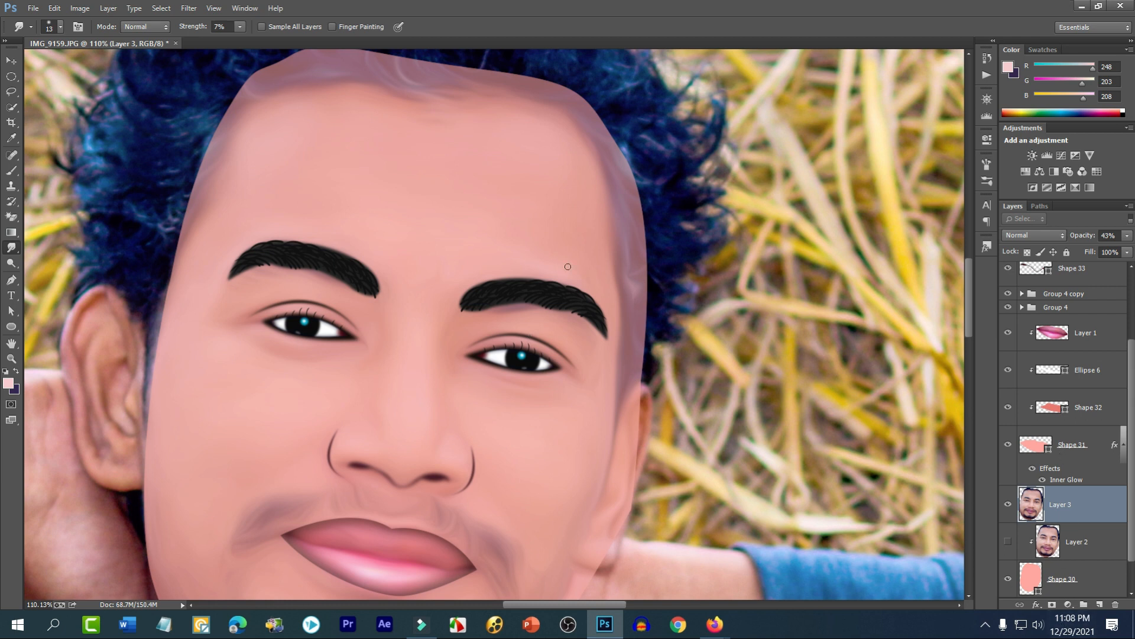
{"action": "left_click", "coordinate": [33, 7]}
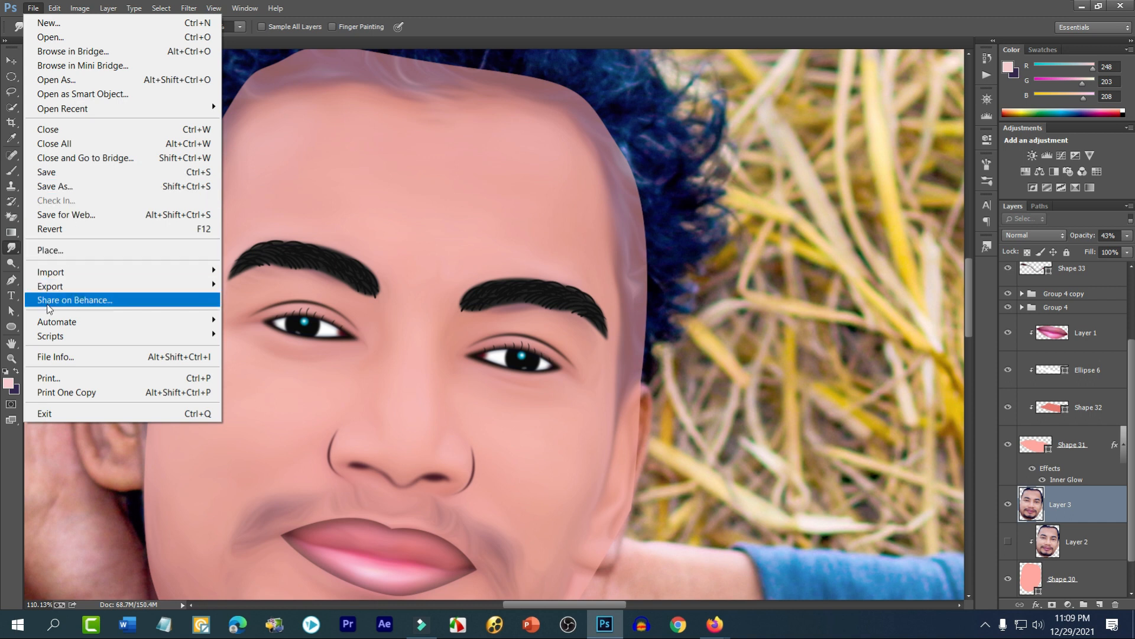
{"action": "mouse_move", "coordinate": [50, 291]}
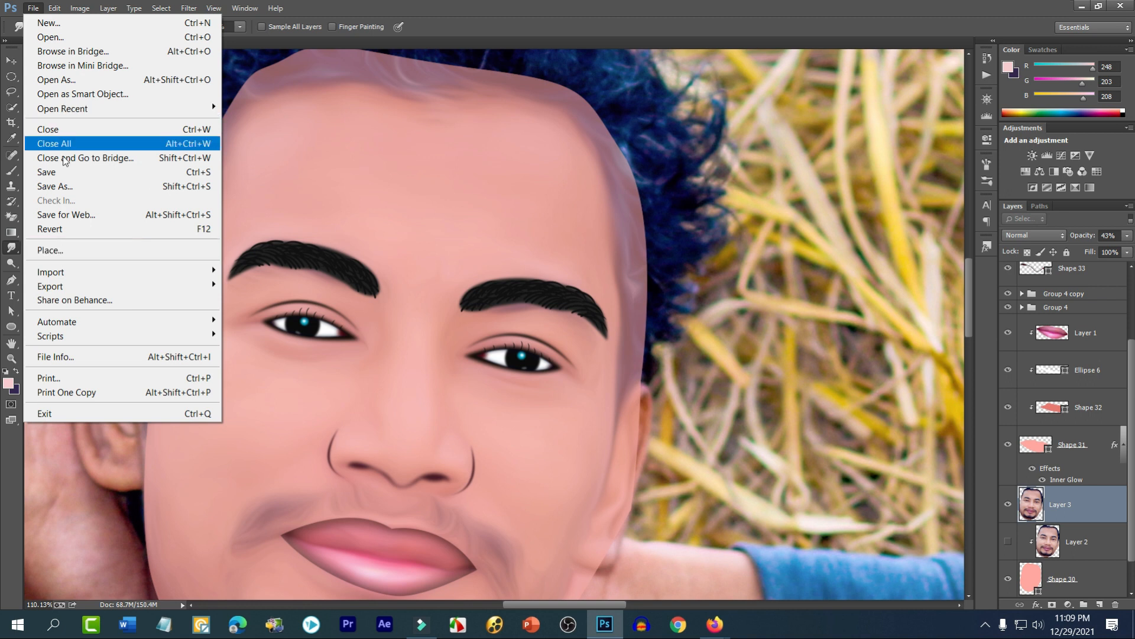
{"action": "left_click", "coordinate": [735, 13]}
{"action": "scroll", "coordinate": [1069, 386], "scroll_direction": "up", "scroll_amount": 1}
{"action": "scroll", "coordinate": [1069, 387], "scroll_direction": "up", "scroll_amount": 2}
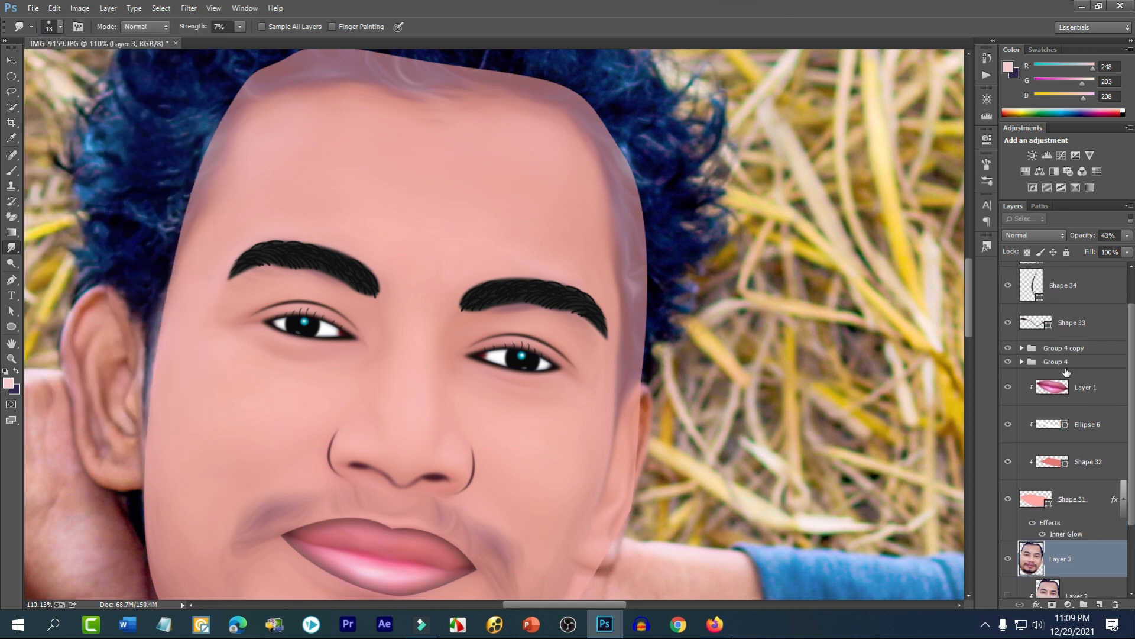
{"action": "left_click", "coordinate": [17, 61]}
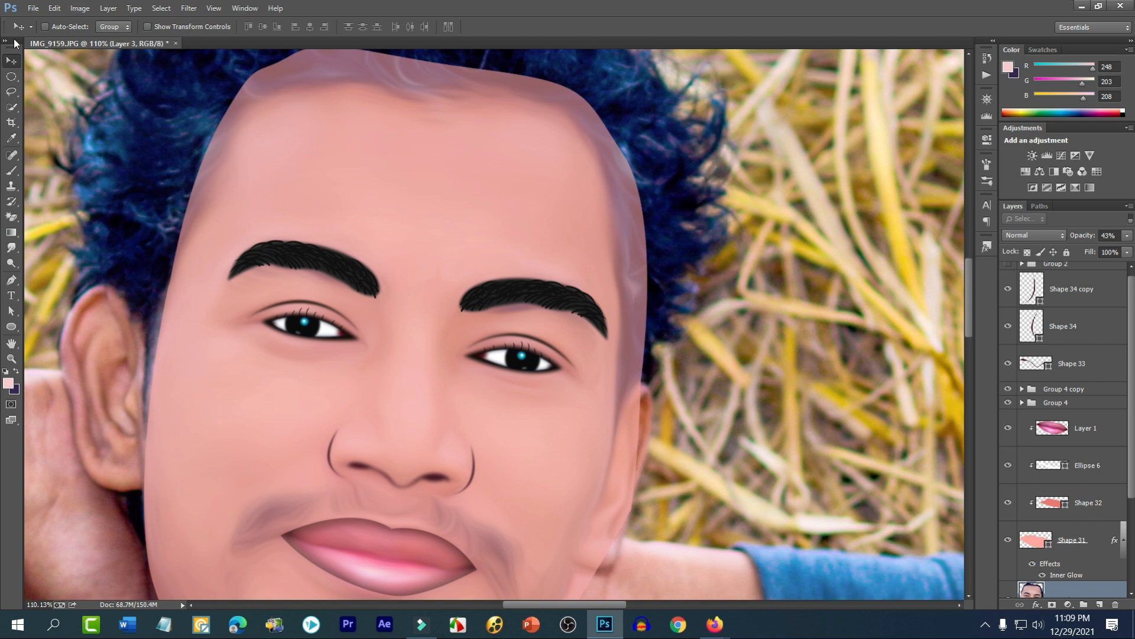
- Try a resolution of 300 pixels/inch in the image size settings, restore 72 and cancel the resizing
{"action": "left_click", "coordinate": [37, 9]}
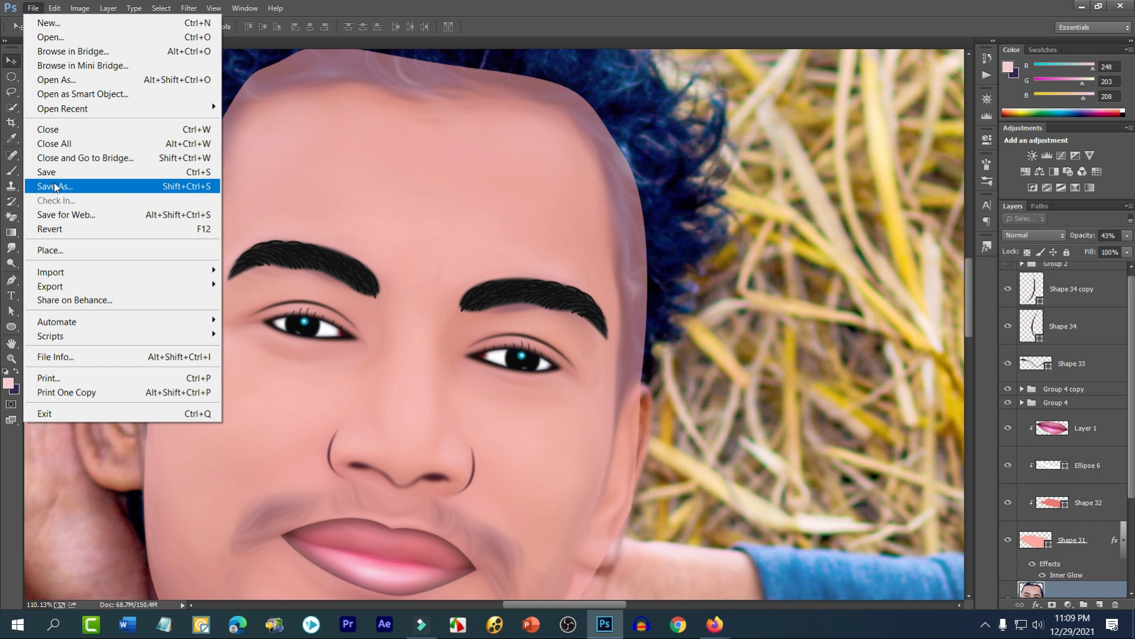
{"action": "left_click", "coordinate": [80, 8]}
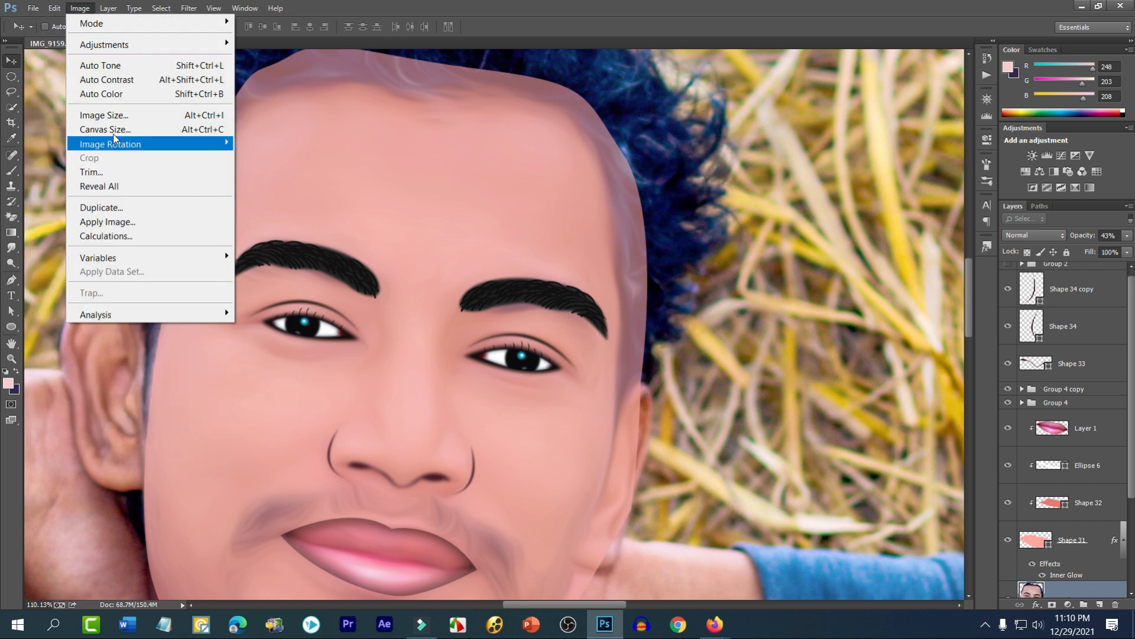
{"action": "mouse_move", "coordinate": [55, 12]}
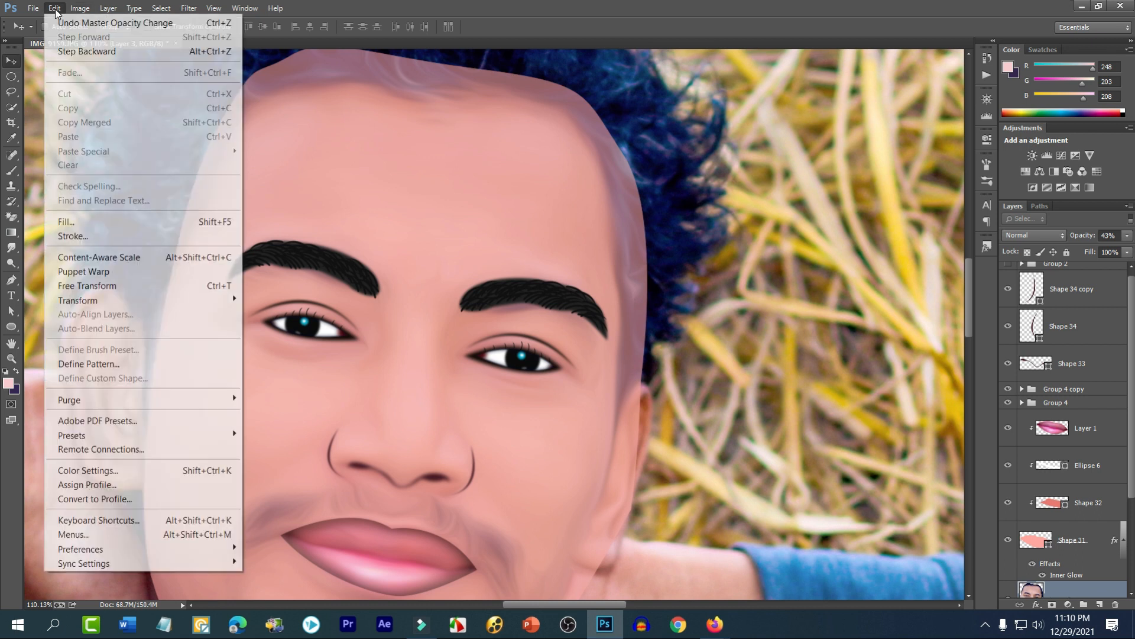
{"action": "left_click", "coordinate": [126, 116]}
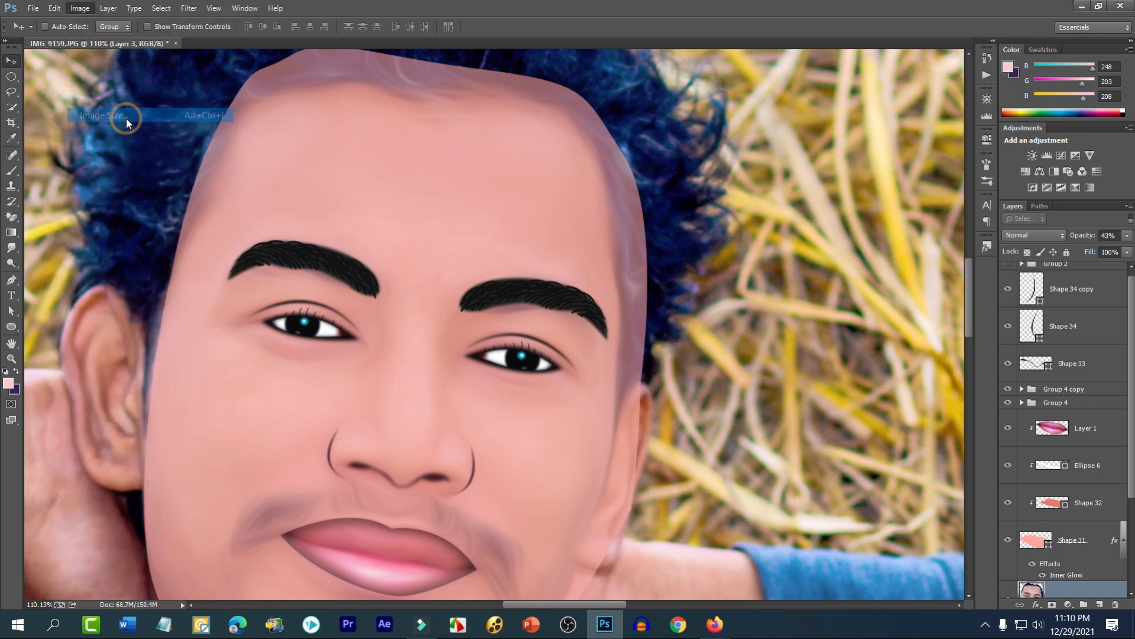
{"action": "left_click_drag", "start_coordinate": [733, 167], "coordinate": [425, 148]}
{"action": "left_click_drag", "start_coordinate": [425, 257], "coordinate": [393, 257]}
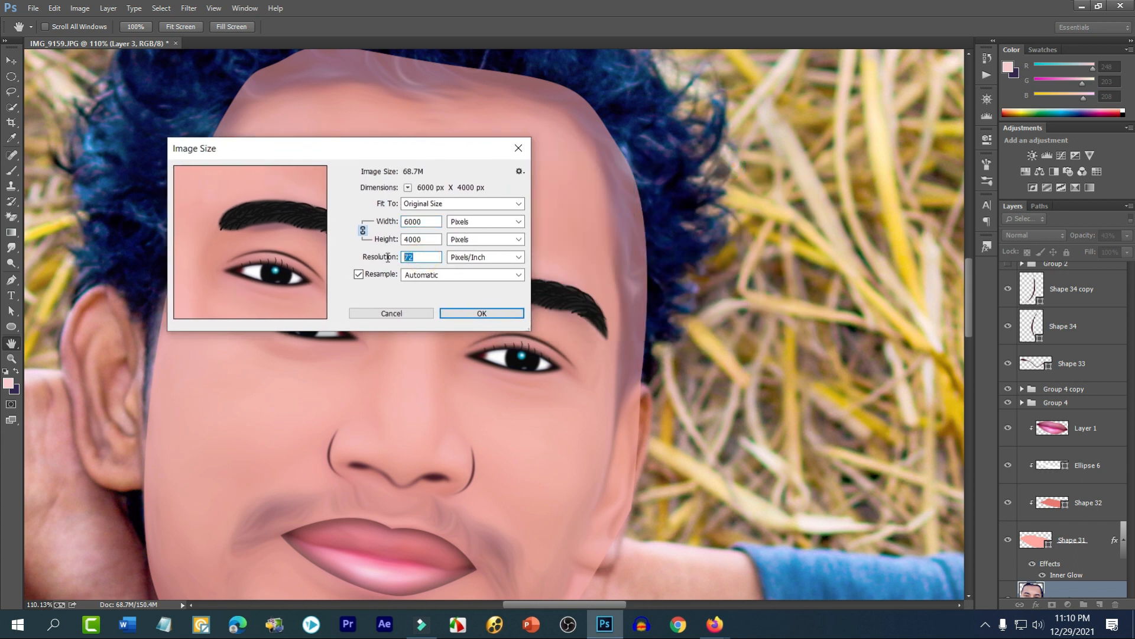
{"action": "type", "text": "300"}
{"action": "key", "text": "BackSpace"}
{"action": "key", "text": "BackSpace"}
{"action": "key", "text": "BackSpace"}
{"action": "type", "text": "72"}
{"action": "left_click", "coordinate": [405, 314]}
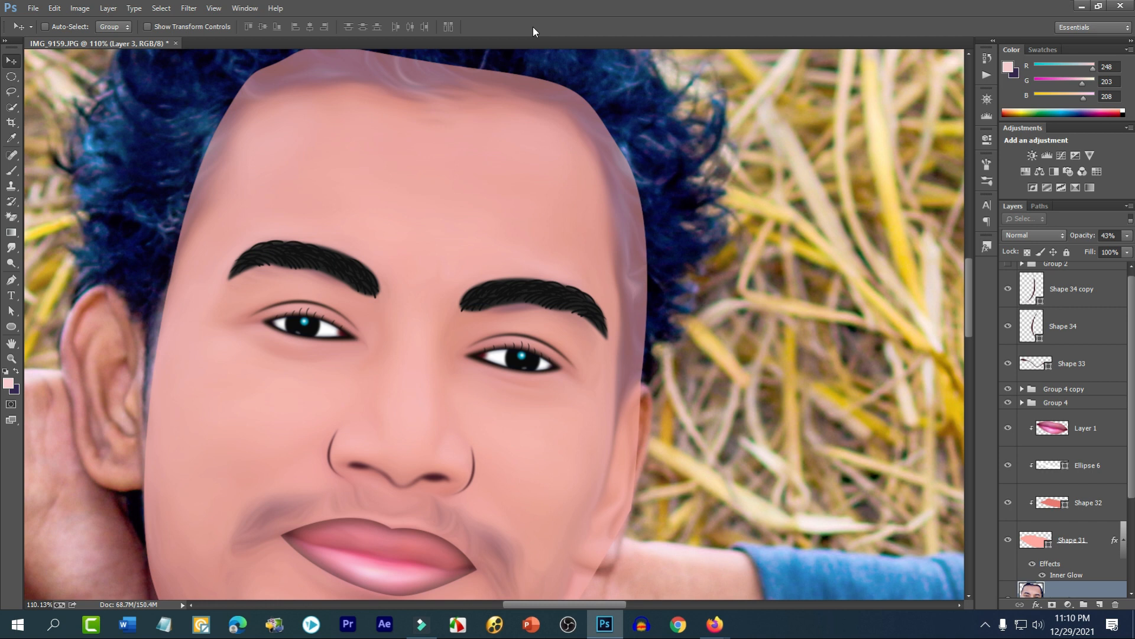
- View the whole portrait image at 6.25% zoom and check its pixel dimensions and resolution in the image size settings
{"action": "key", "text": "ctrl+minus"}
{"action": "key", "text": "ctrl+minus"}
{"action": "key", "text": "ctrl+minus"}
{"action": "key", "text": "ctrl+minus"}
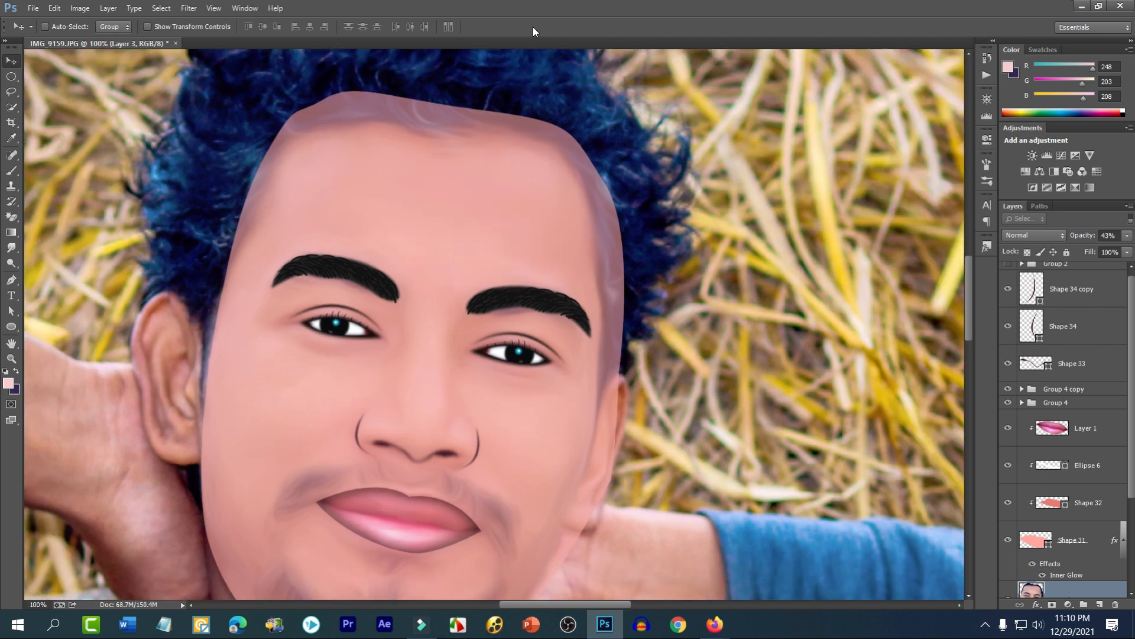
{"action": "key", "text": "ctrl+minus"}
{"action": "key", "text": "ctrl+minus"}
{"action": "key", "text": "ctrl+minus"}
{"action": "key", "text": "ctrl+minus"}
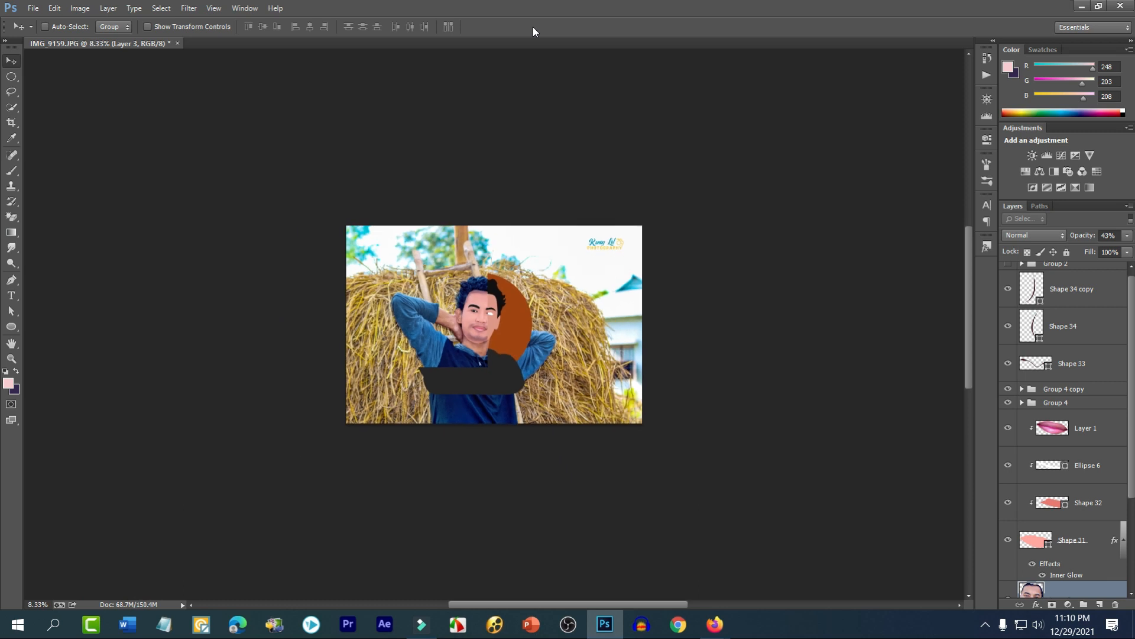
{"action": "key", "text": "ctrl+minus"}
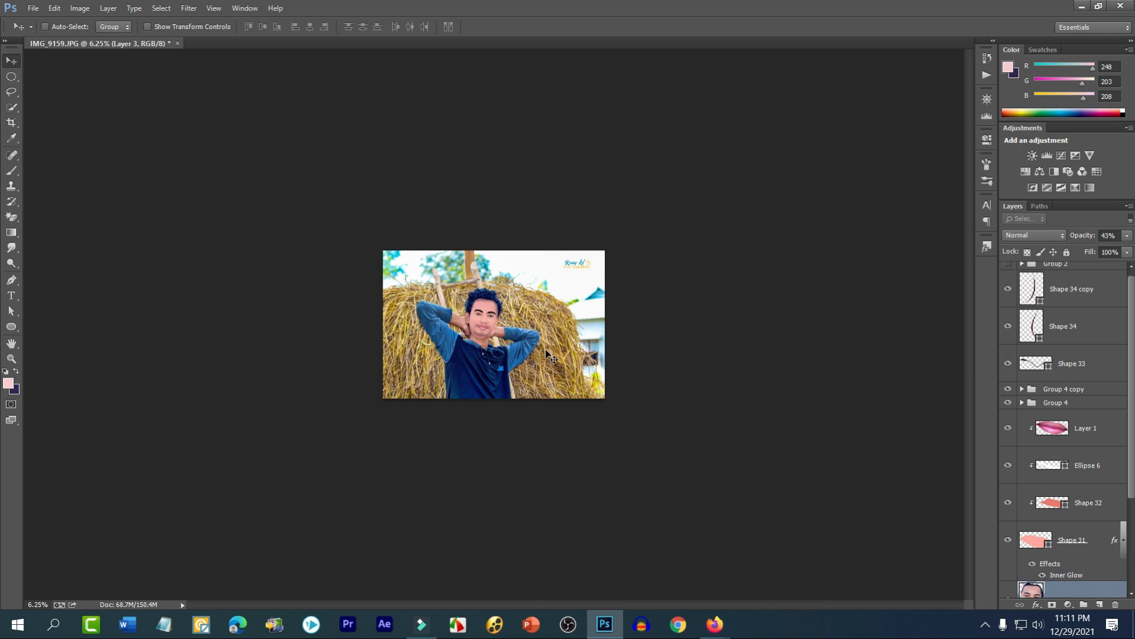
{"action": "key", "text": "h"}
{"action": "key", "text": "ctrl+alt+i"}
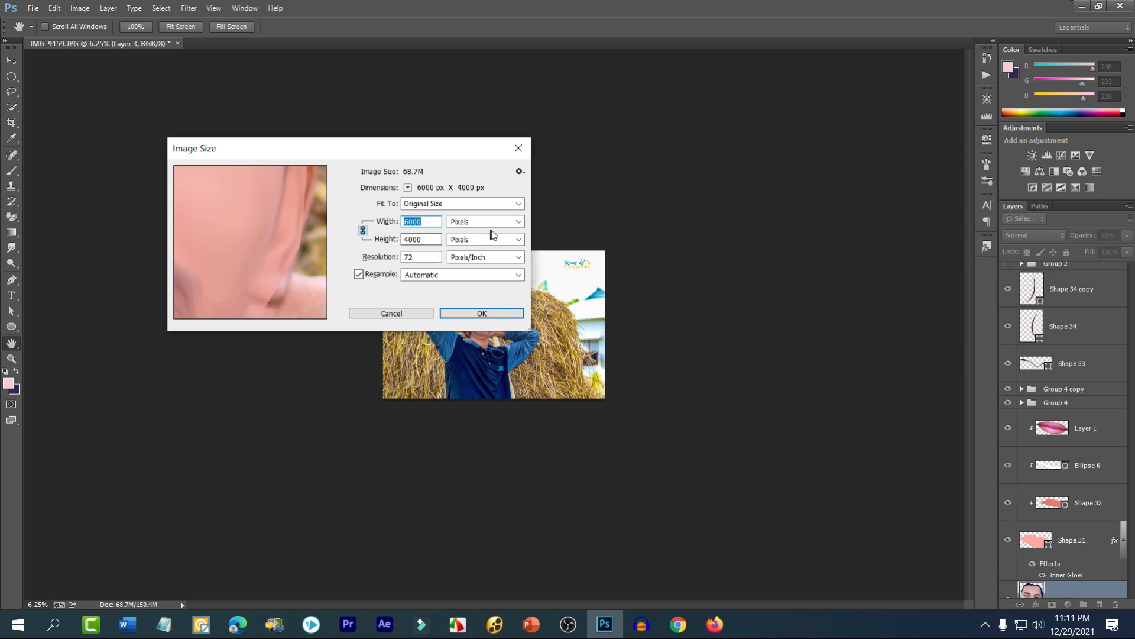
{"action": "left_click", "coordinate": [521, 149]}
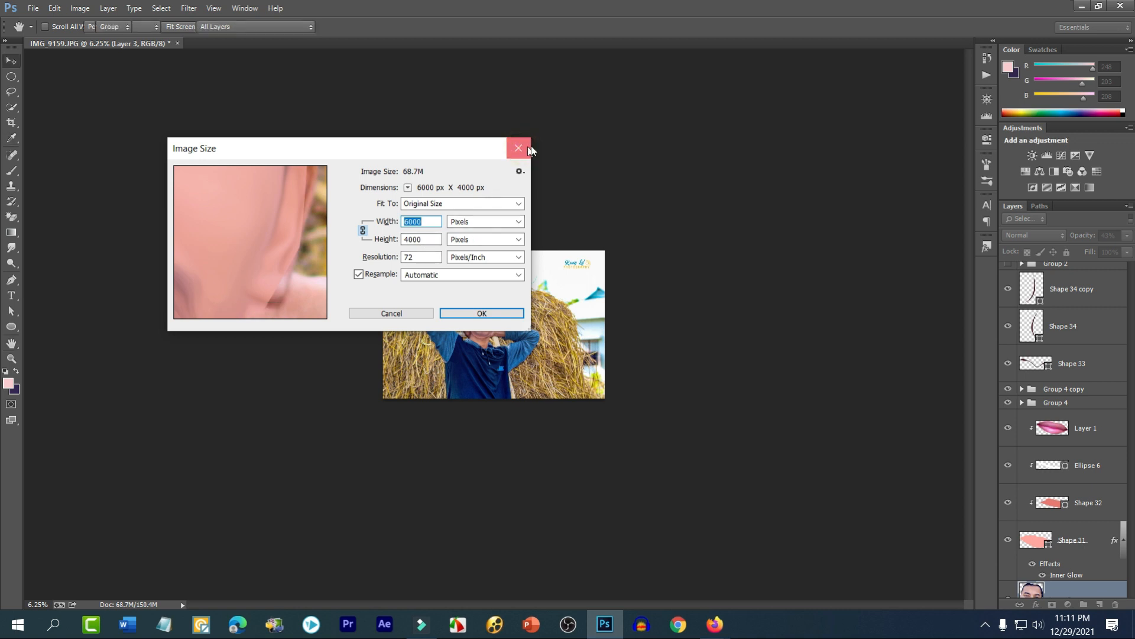